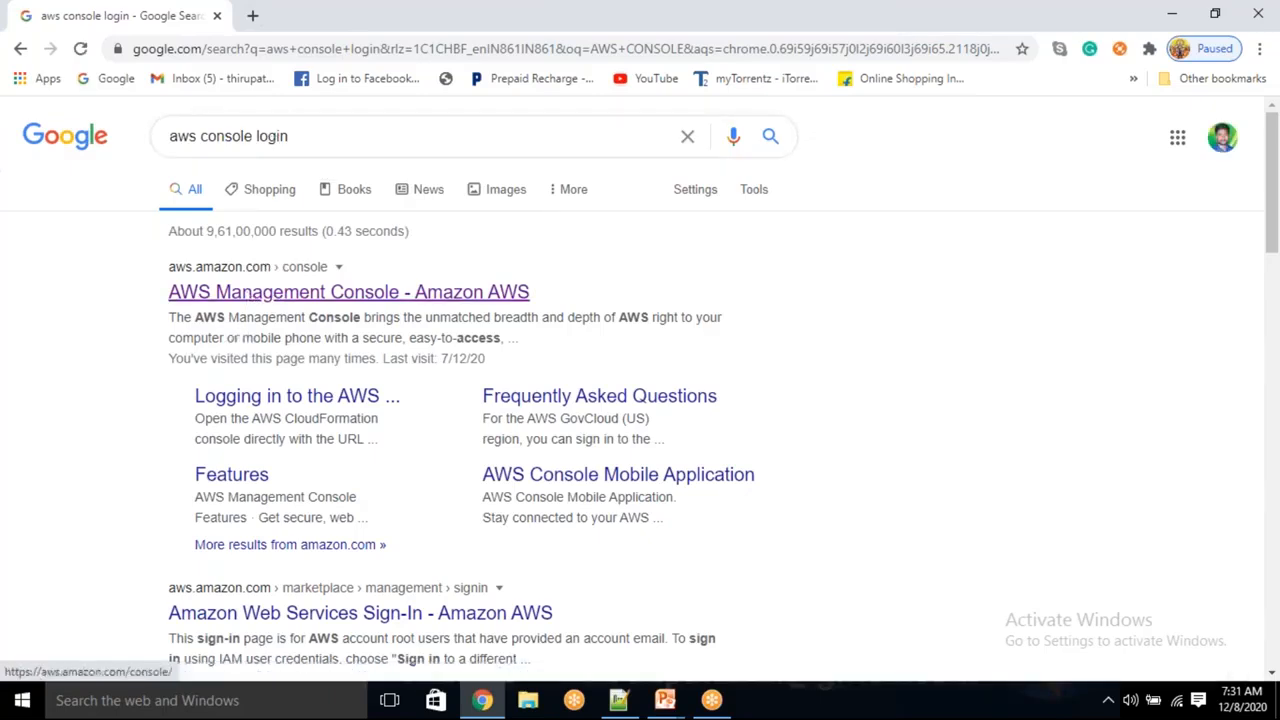
- Sign in to the AWS Management Console from the search results and show the list of all services
click(348, 291)
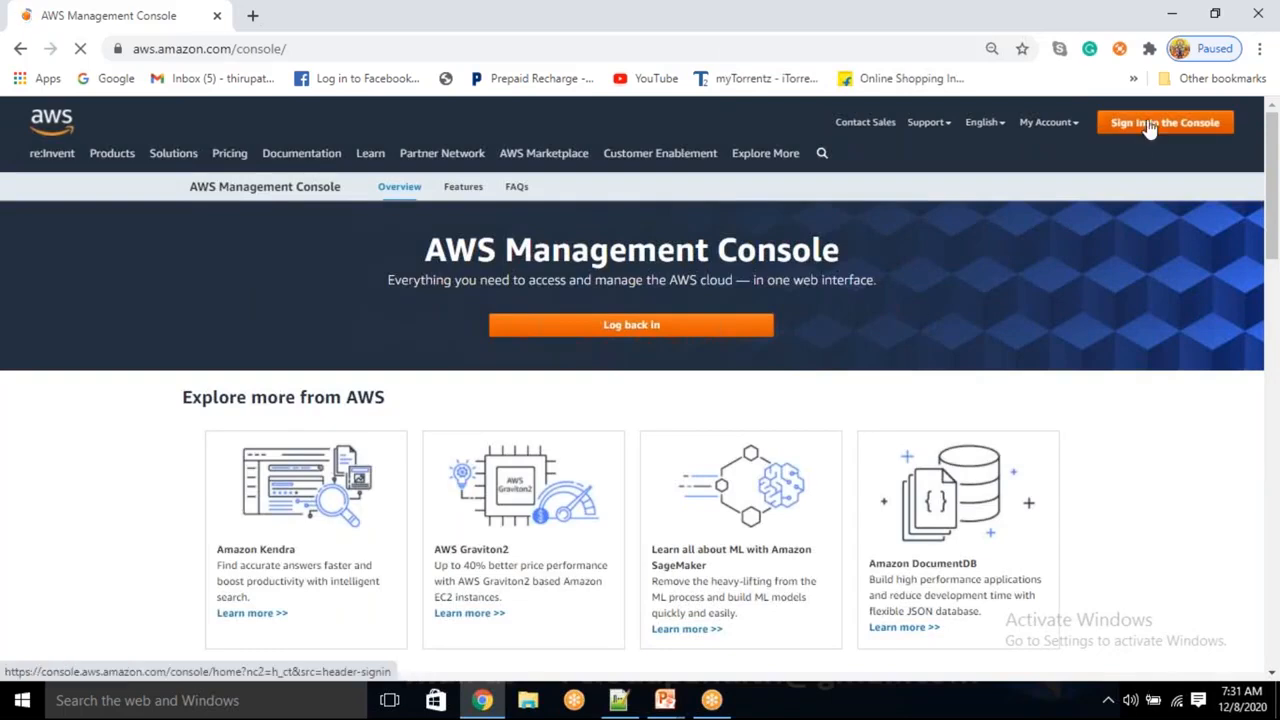
click(1117, 122)
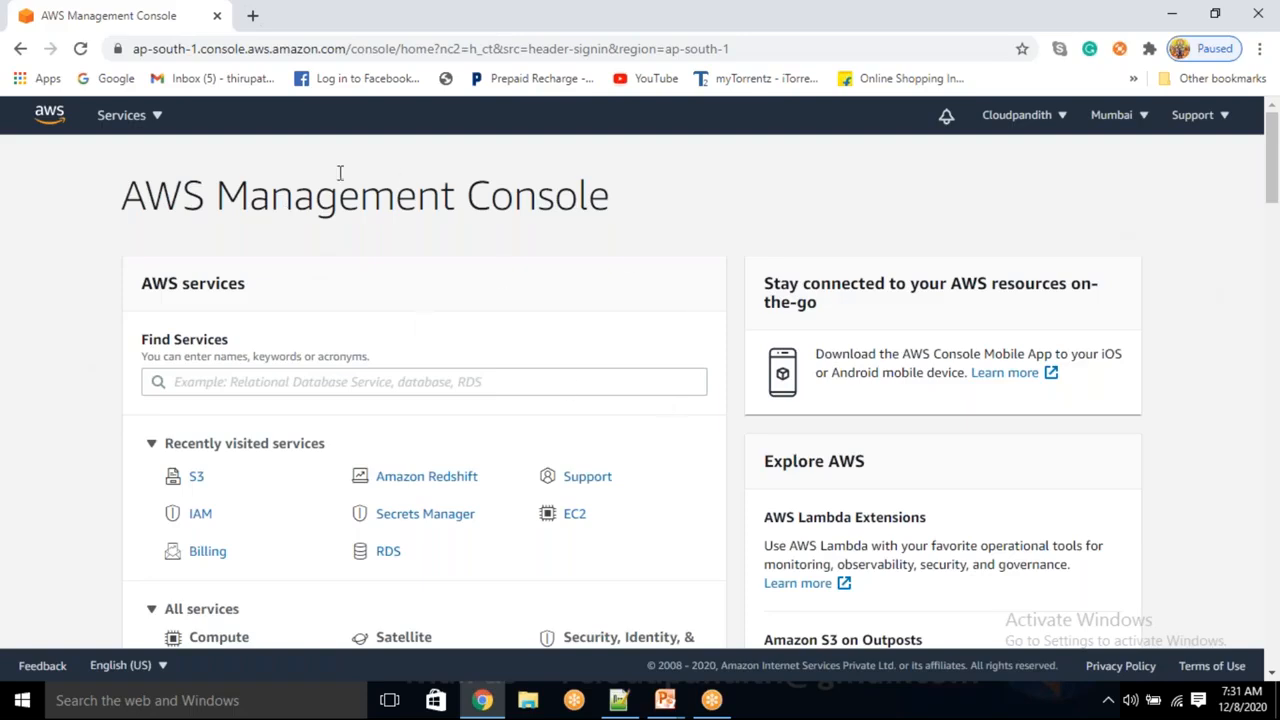
click(153, 118)
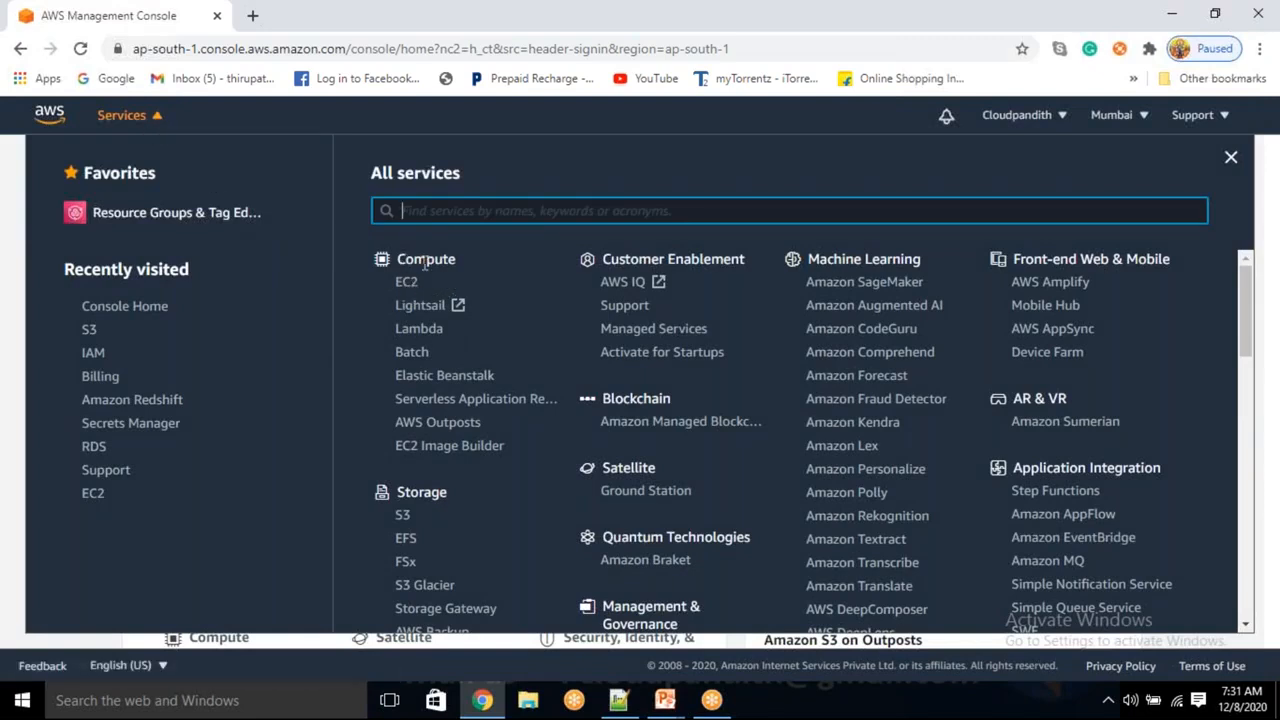
- Look over EC2 under Compute and Amazon Redshift, EMR and Data Pipeline under Analytics in the services list
drag(430, 280, 401, 284)
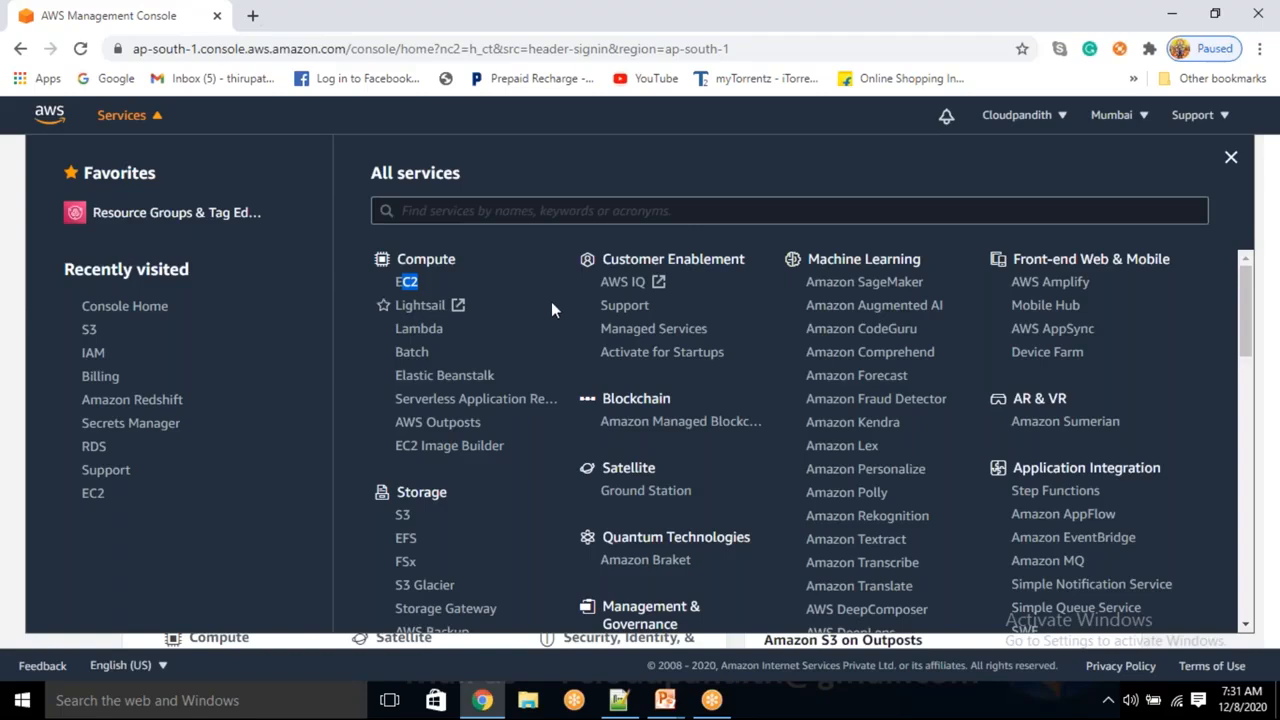
scroll(541, 310, down, 3)
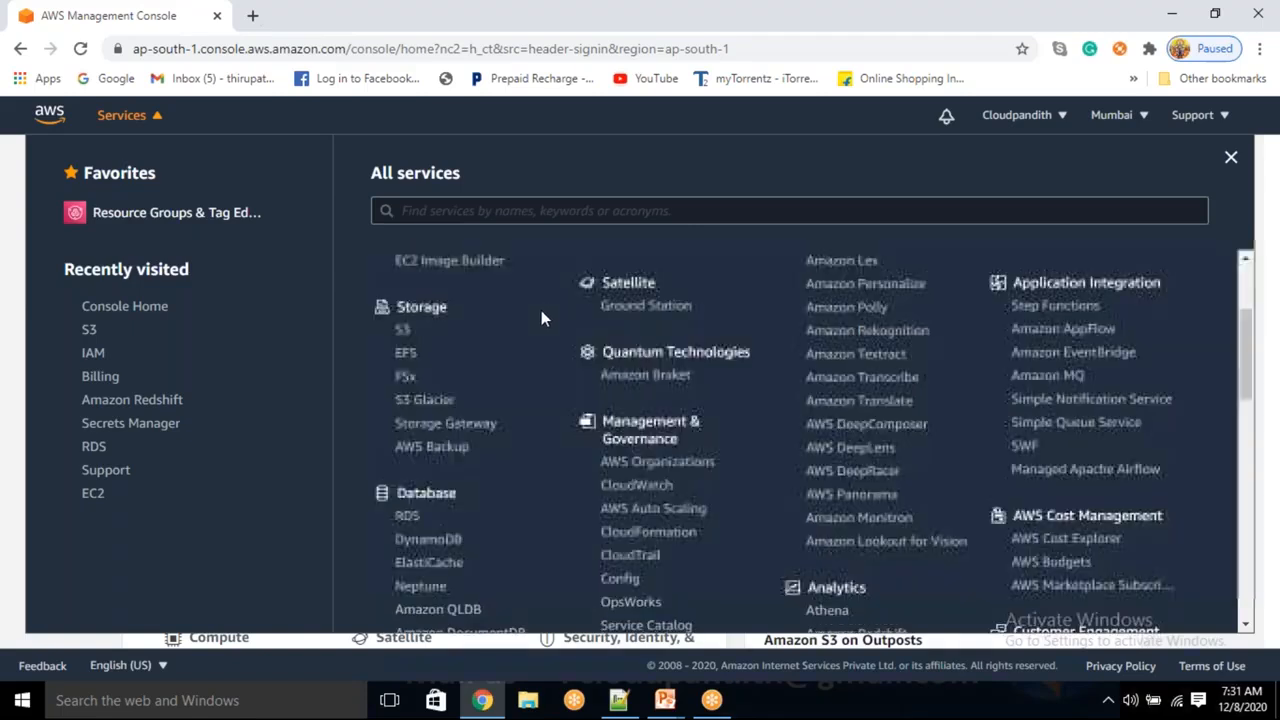
scroll(542, 313, down, 3)
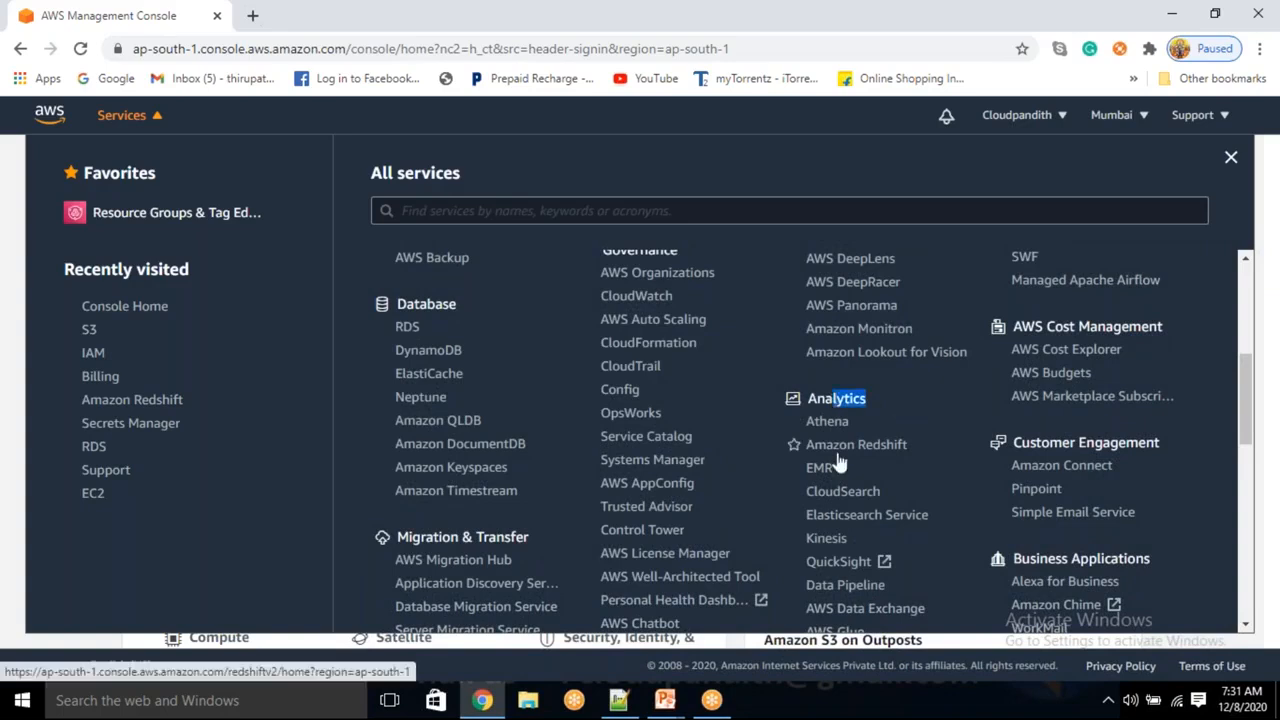
drag(922, 447, 806, 444)
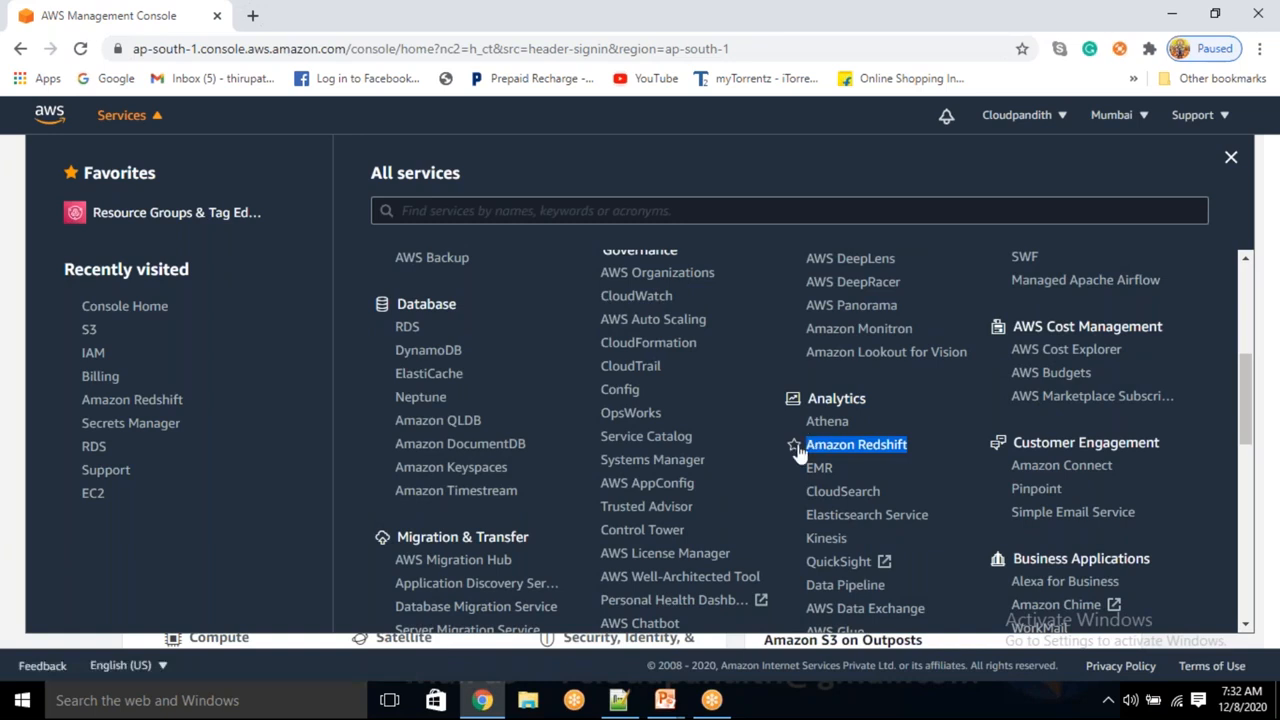
drag(843, 468, 806, 468)
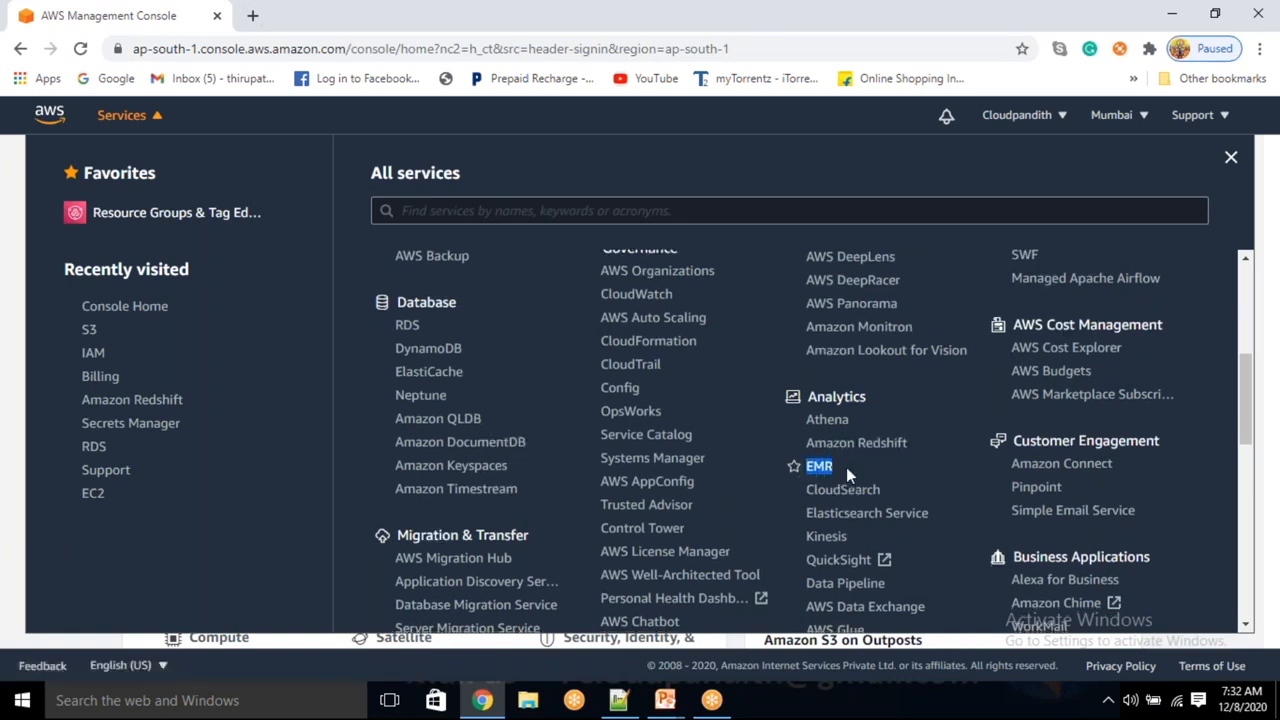
scroll(846, 467, down, 1)
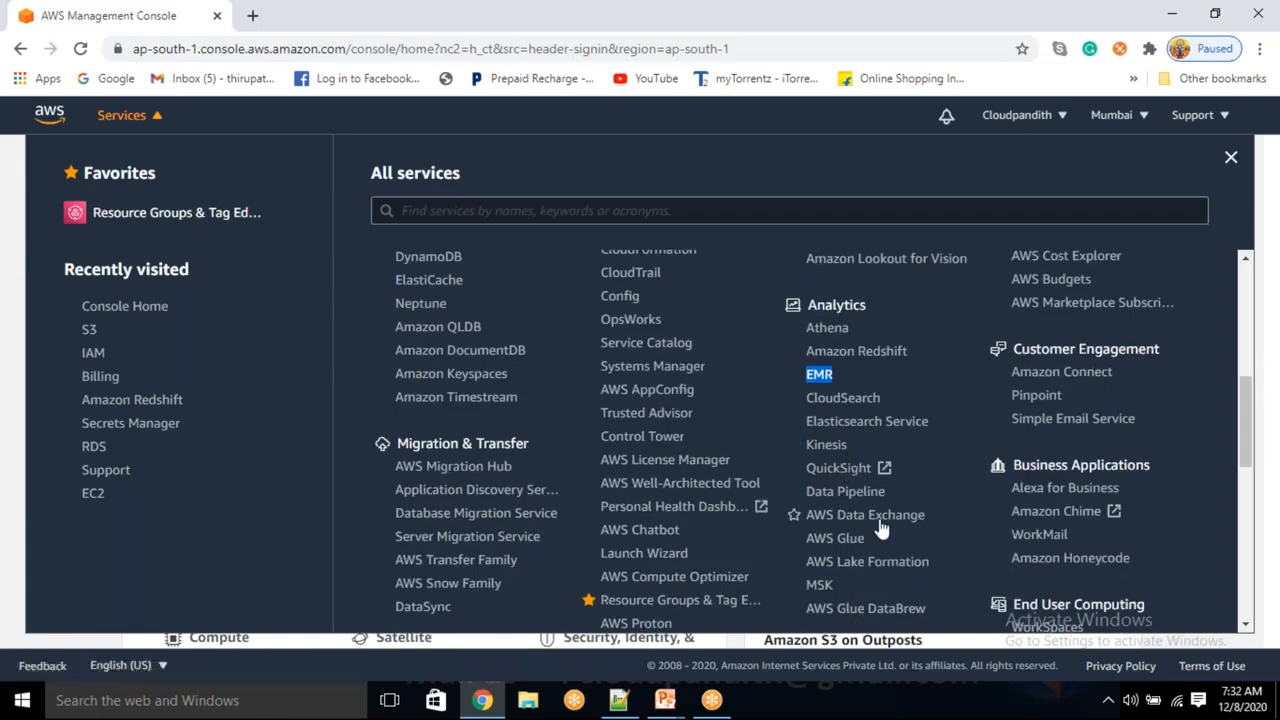
drag(886, 491, 818, 494)
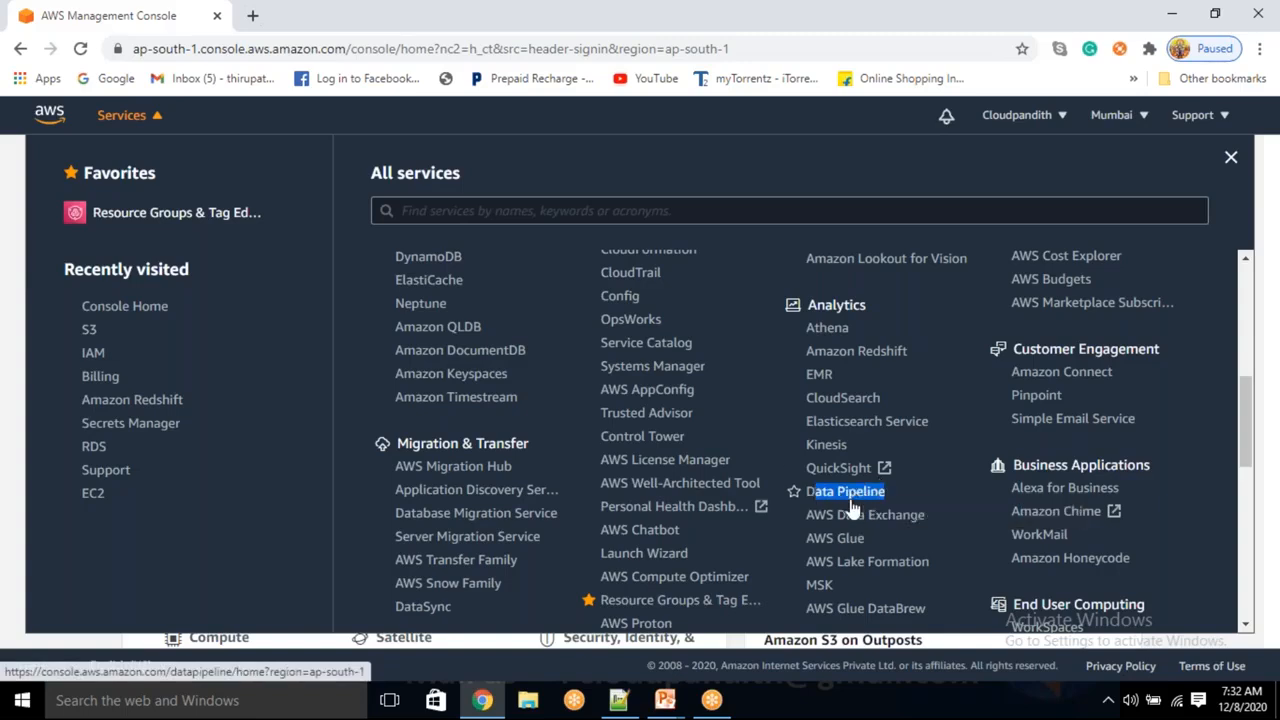
- Locate AWS Glue among the Analytics services and open its page
scroll(858, 495, down, 1)
drag(873, 457, 805, 450)
click(866, 450)
click(881, 446)
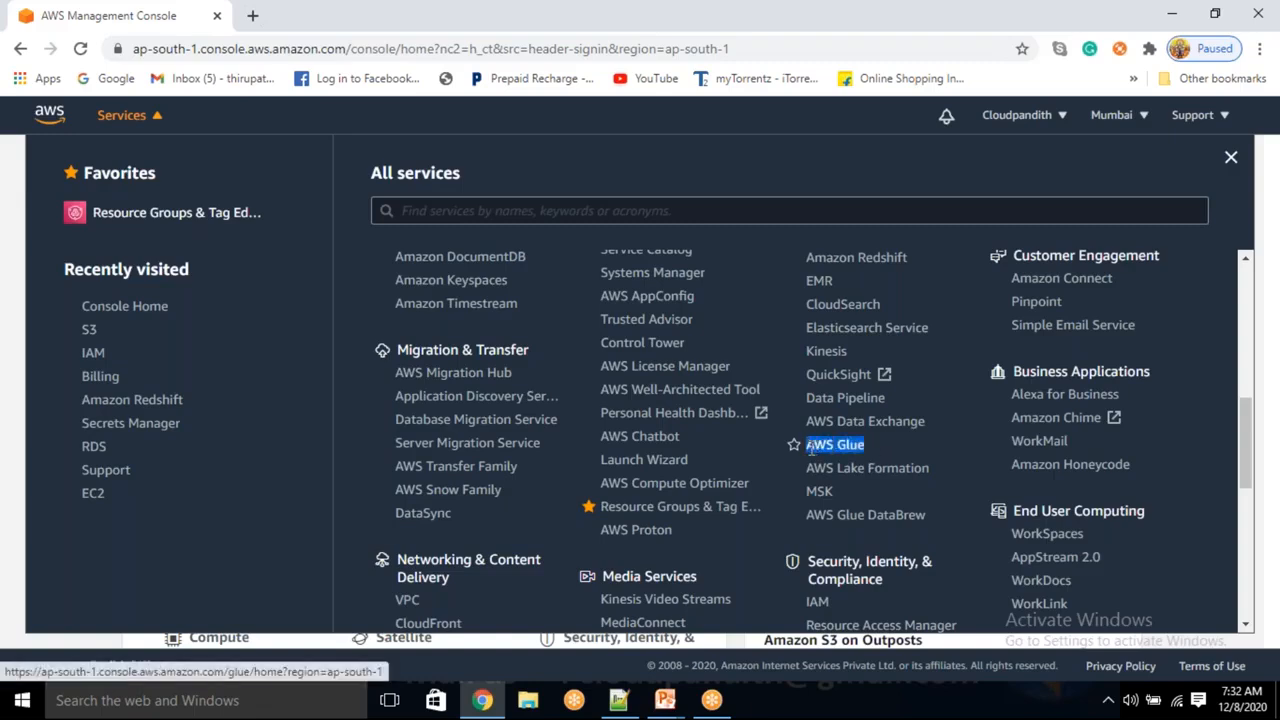
click(876, 443)
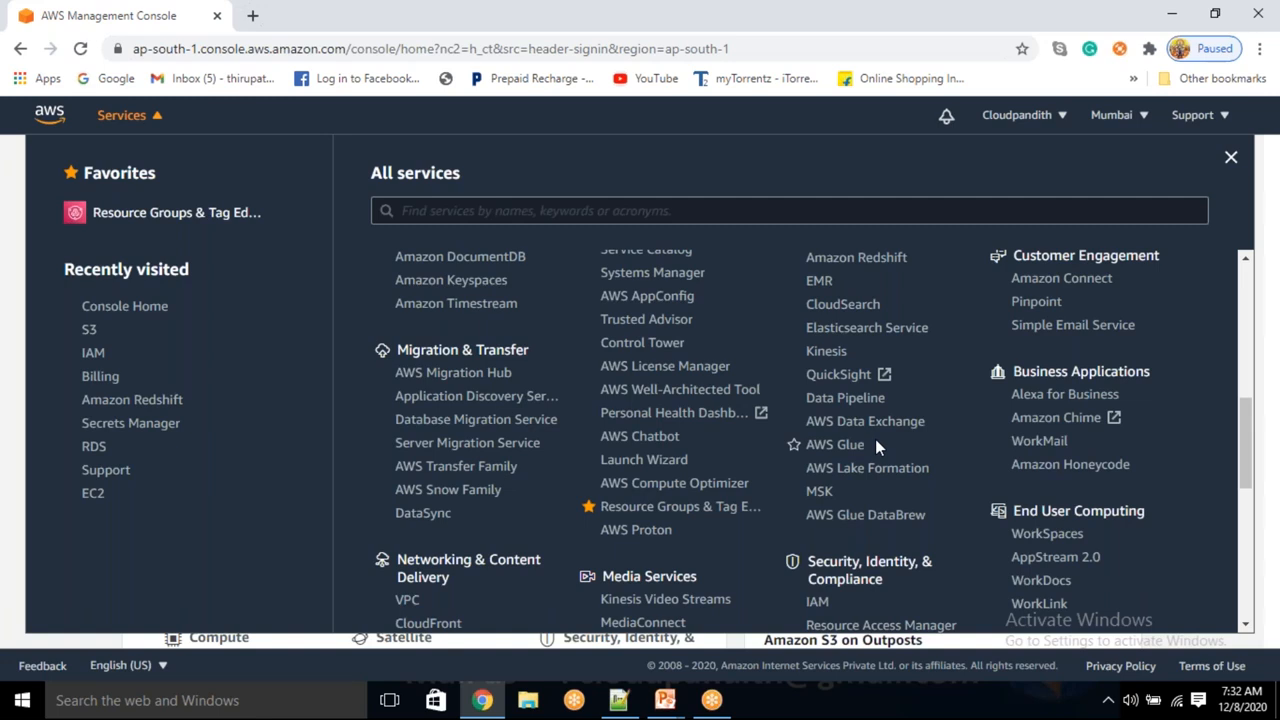
click(866, 446)
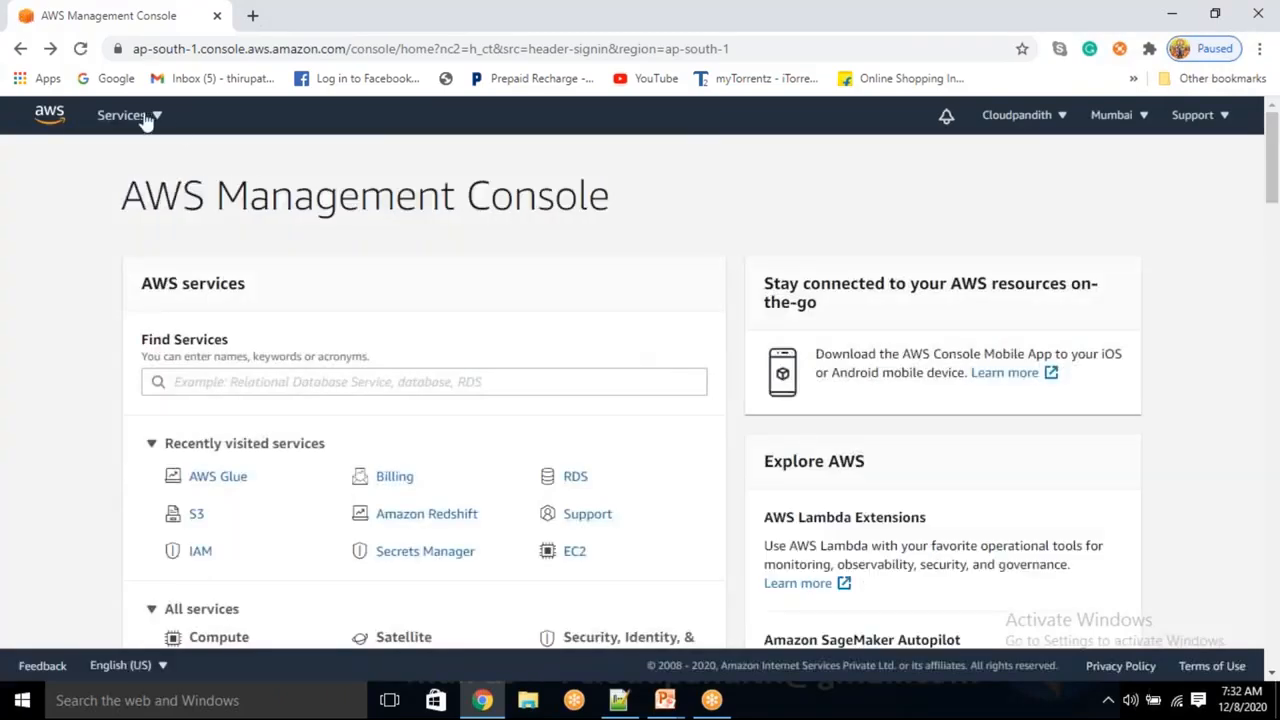
- Browse the full list of AWS services and open S3 under Storage
click(143, 117)
scroll(809, 390, down, 7)
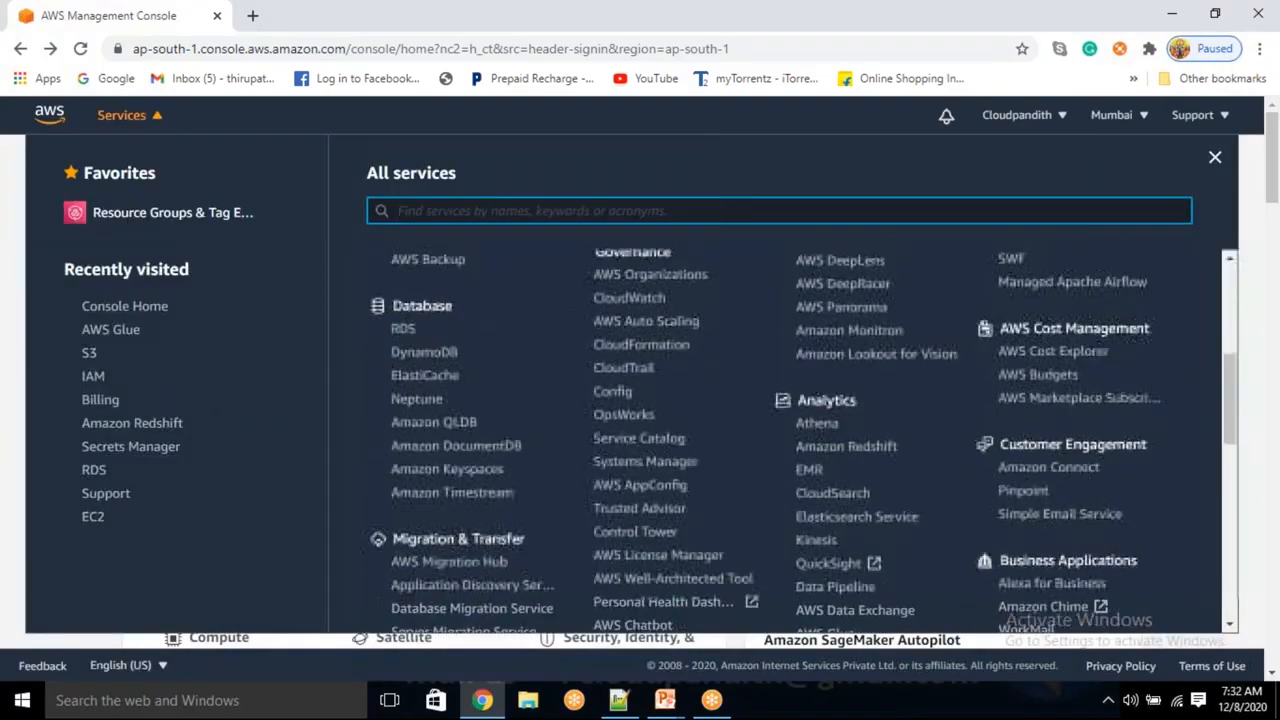
scroll(810, 390, down, 1)
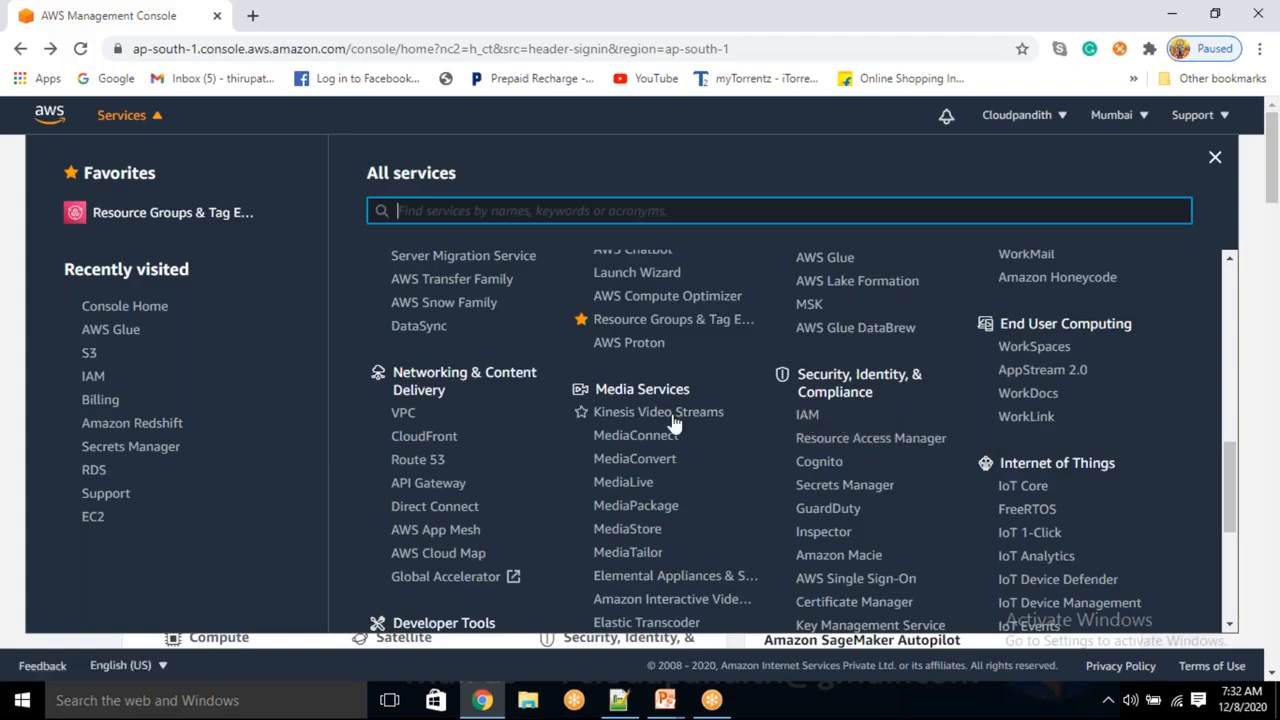
scroll(674, 420, down, 2)
scroll(674, 425, down, 2)
scroll(674, 425, up, 2)
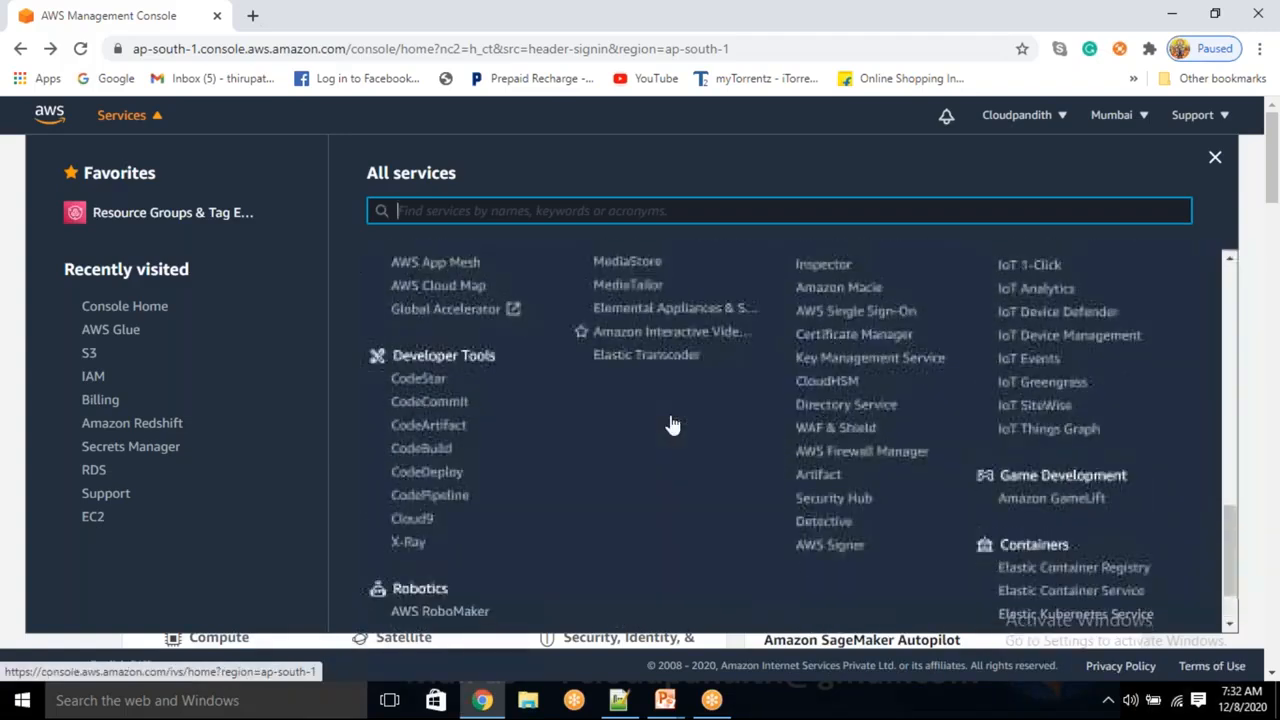
scroll(672, 425, up, 4)
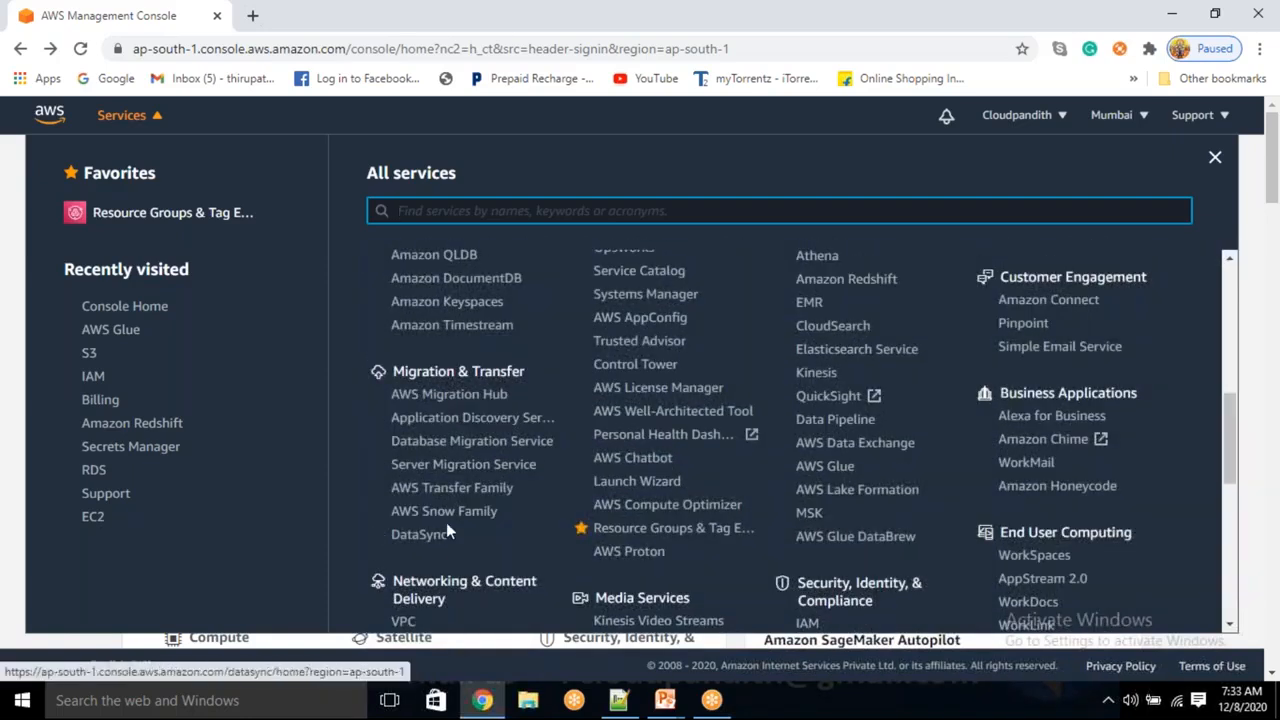
scroll(447, 528, up, 3)
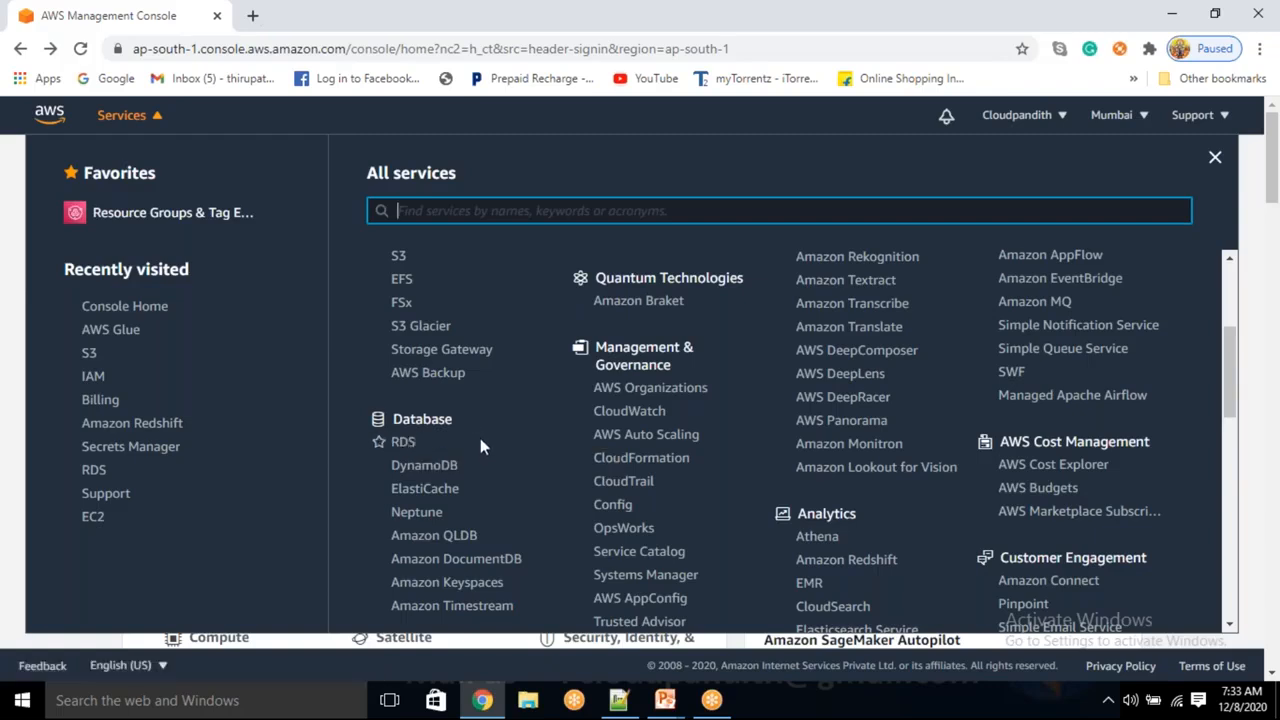
scroll(480, 438, up, 1)
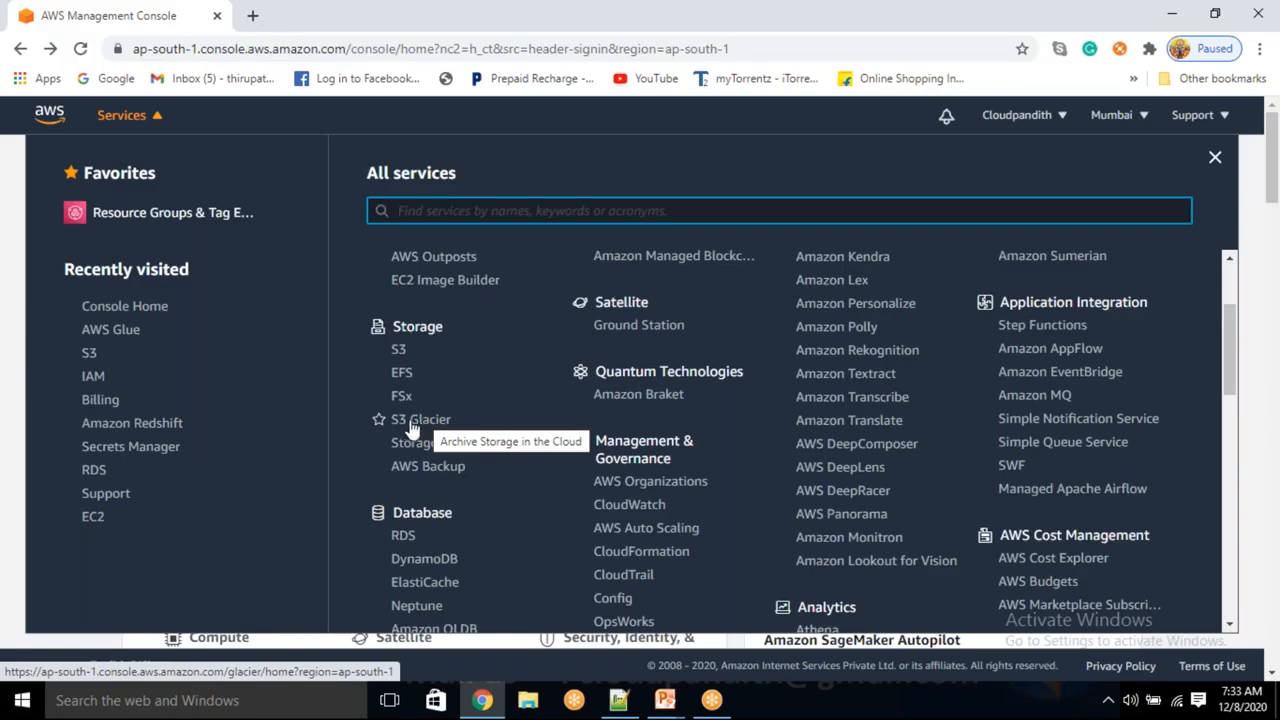
click(399, 352)
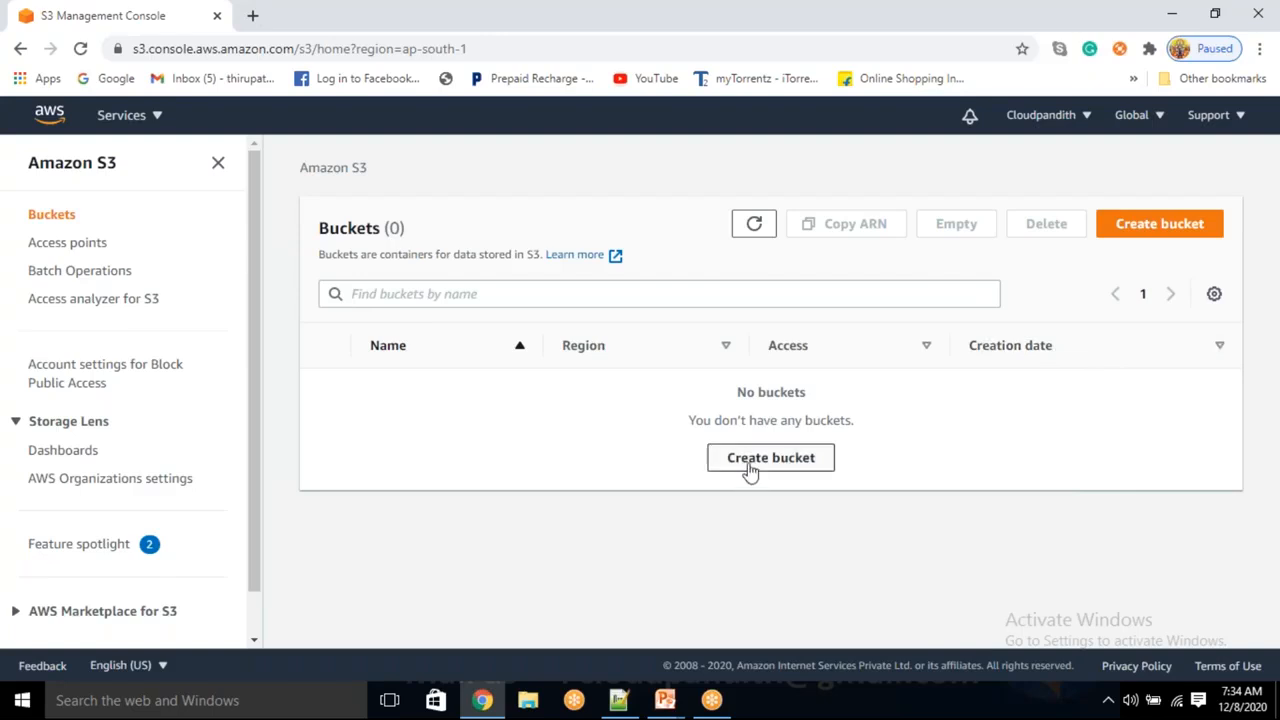
- Start creating a new S3 bucket and enter "bucket" as its name
click(1138, 232)
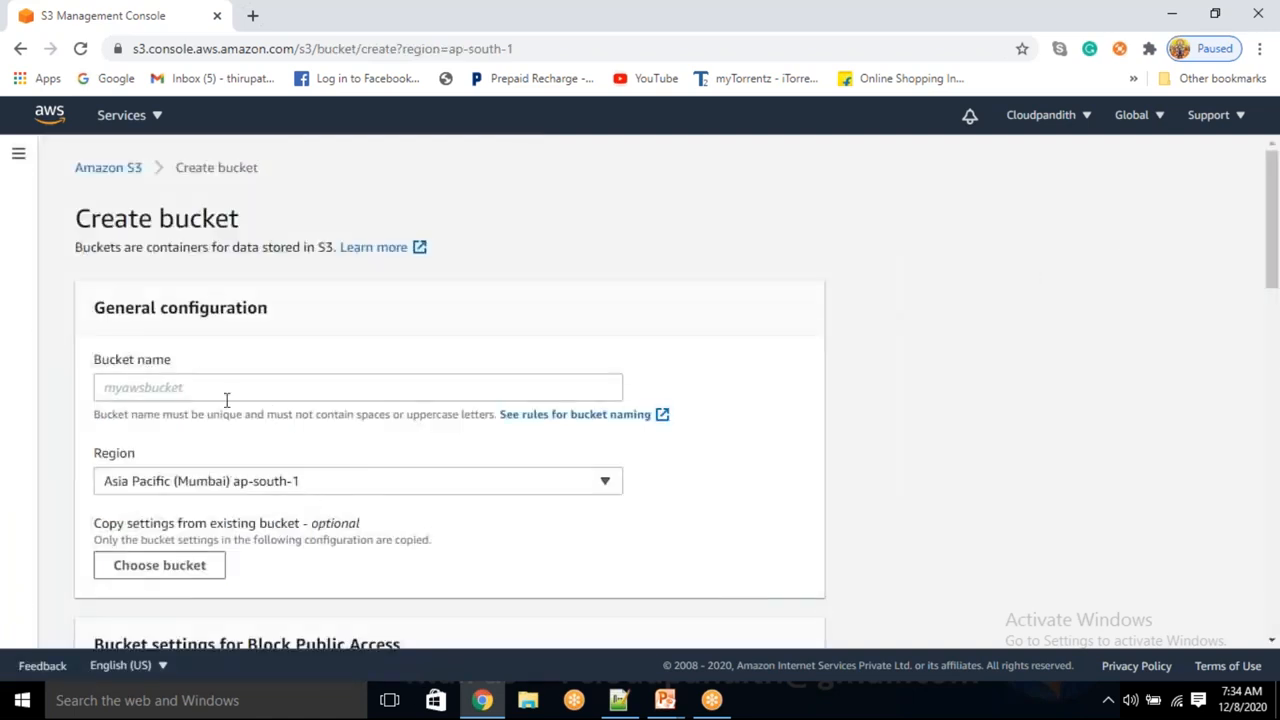
click(195, 385)
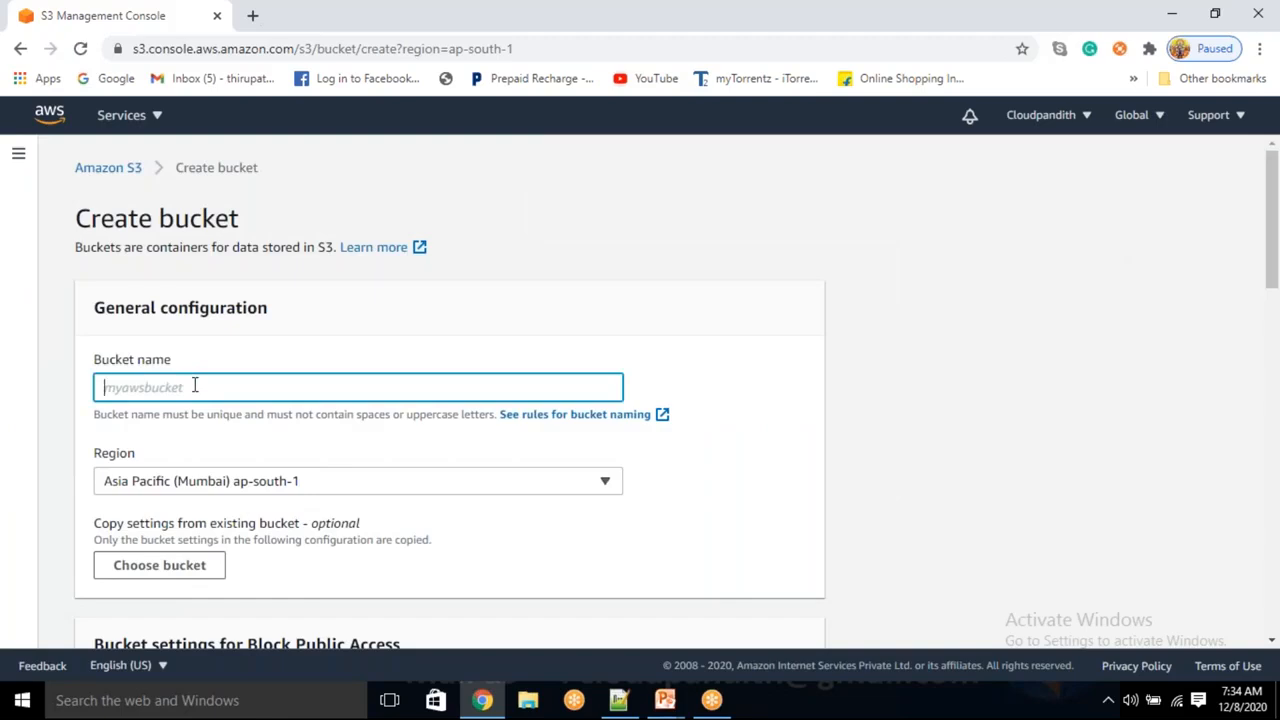
text(CLO)
key(BackSpace)
key(BackSpace)
text(BUCKET)
key(BackSpace)
key(BackSpace)
key(BackSpace)
key(BackSpace)
key(BackSpace)
text(bucket)
click(802, 412)
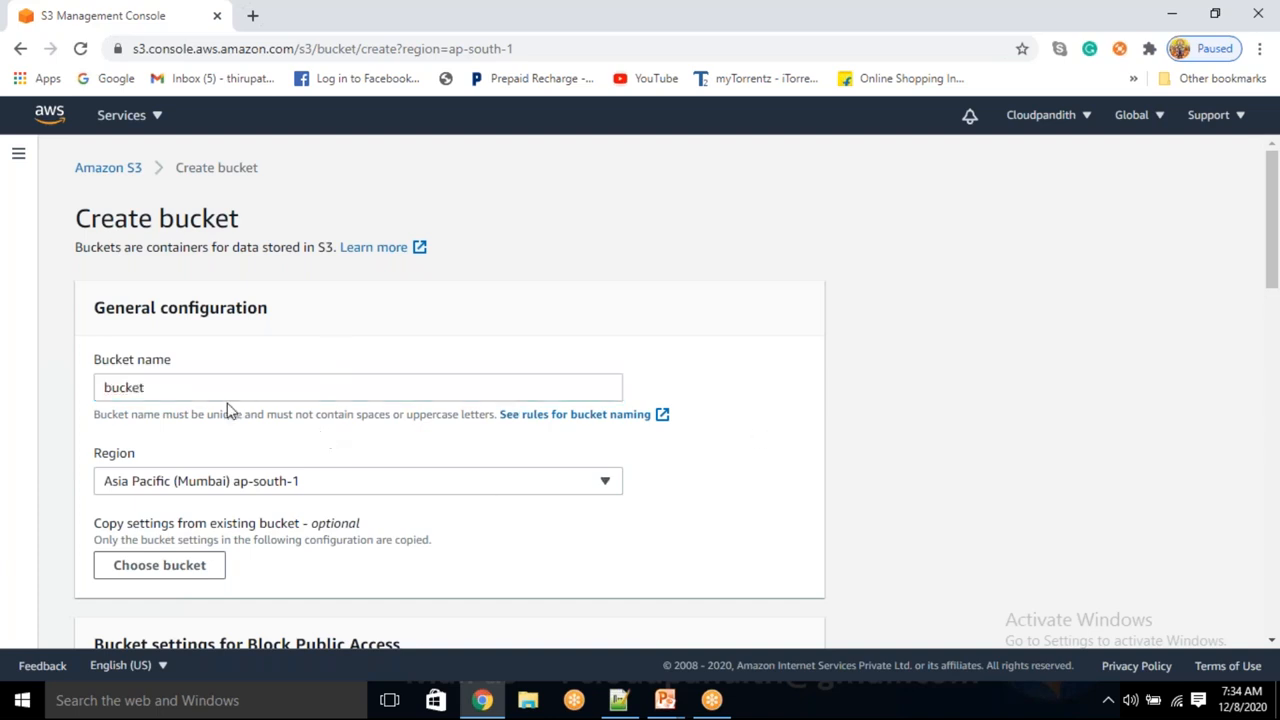
scroll(519, 551, down, 1)
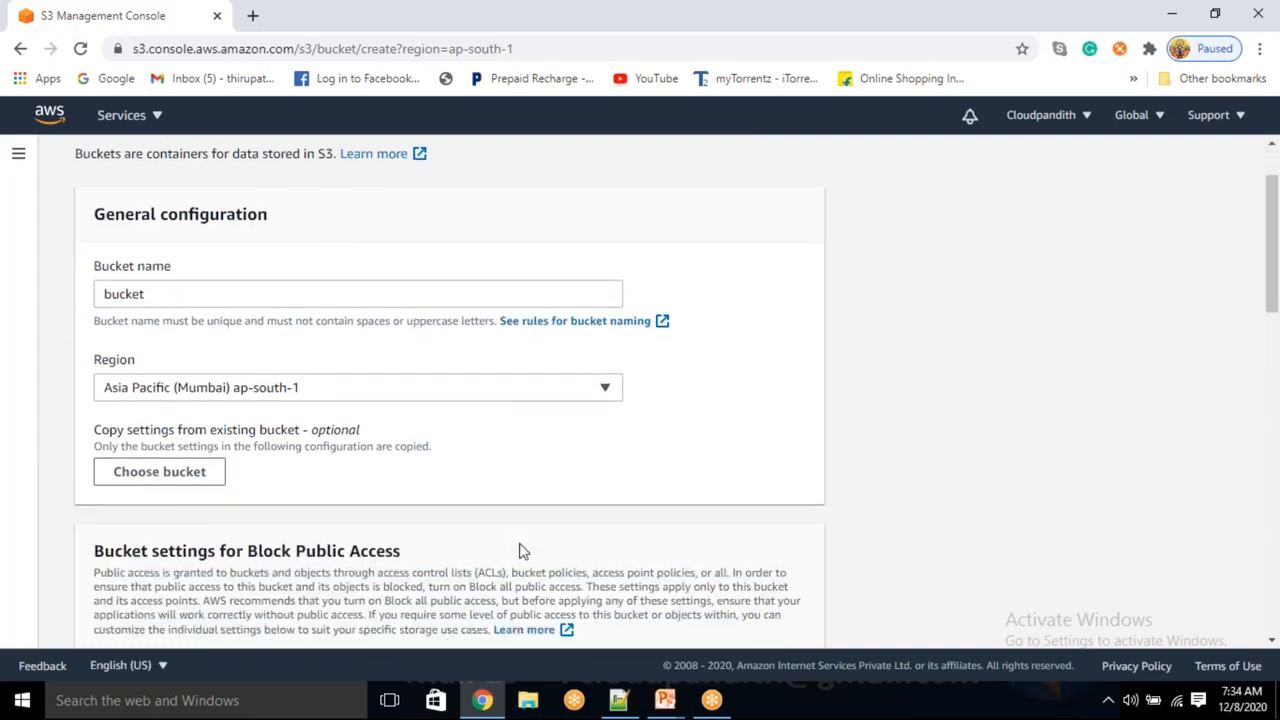
scroll(340, 441, up, 1)
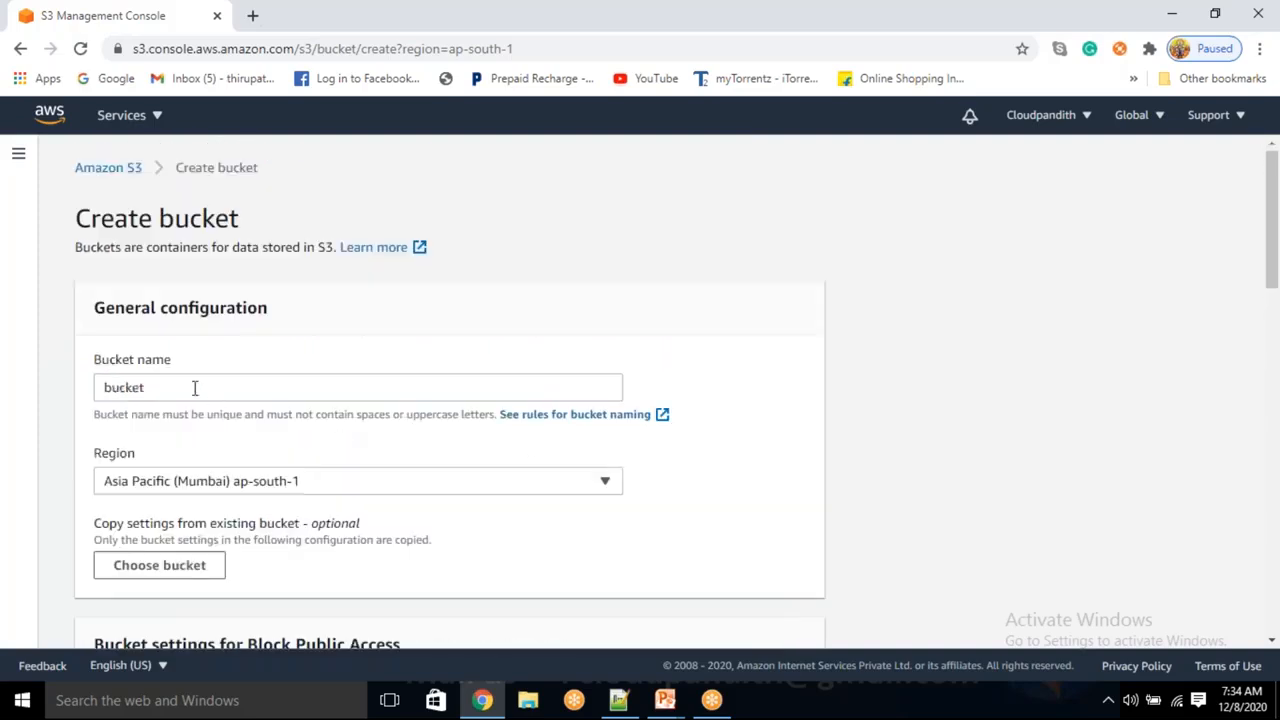
drag(177, 389, 99, 390)
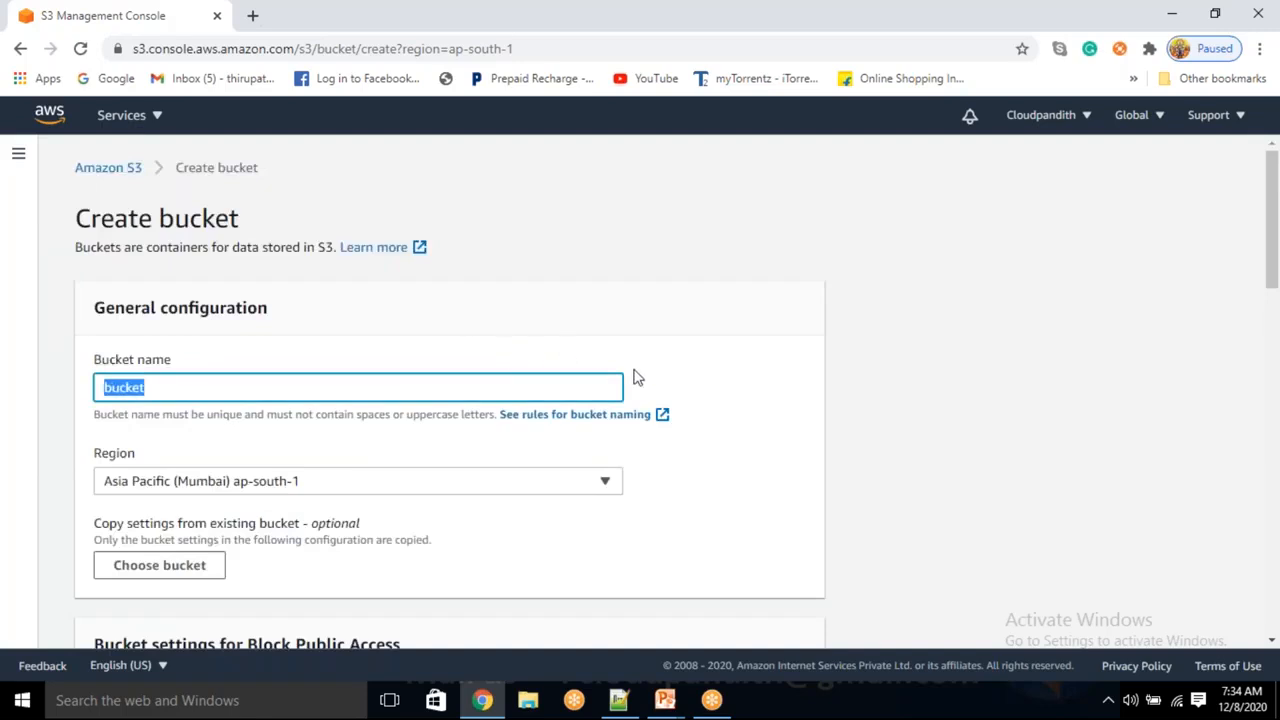
click(679, 366)
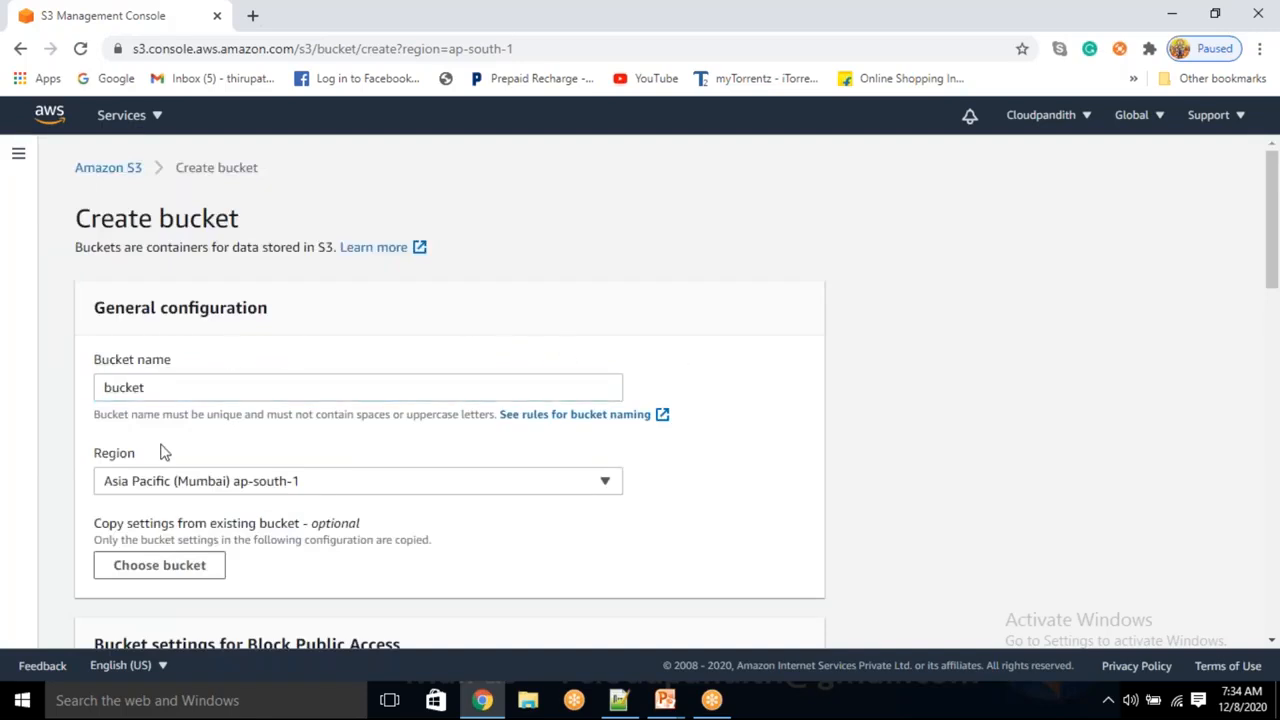
- Review the available regions and select Asia Pacific (Mumbai) ap-south-1 for the bucket
click(268, 490)
scroll(251, 391, down, 3)
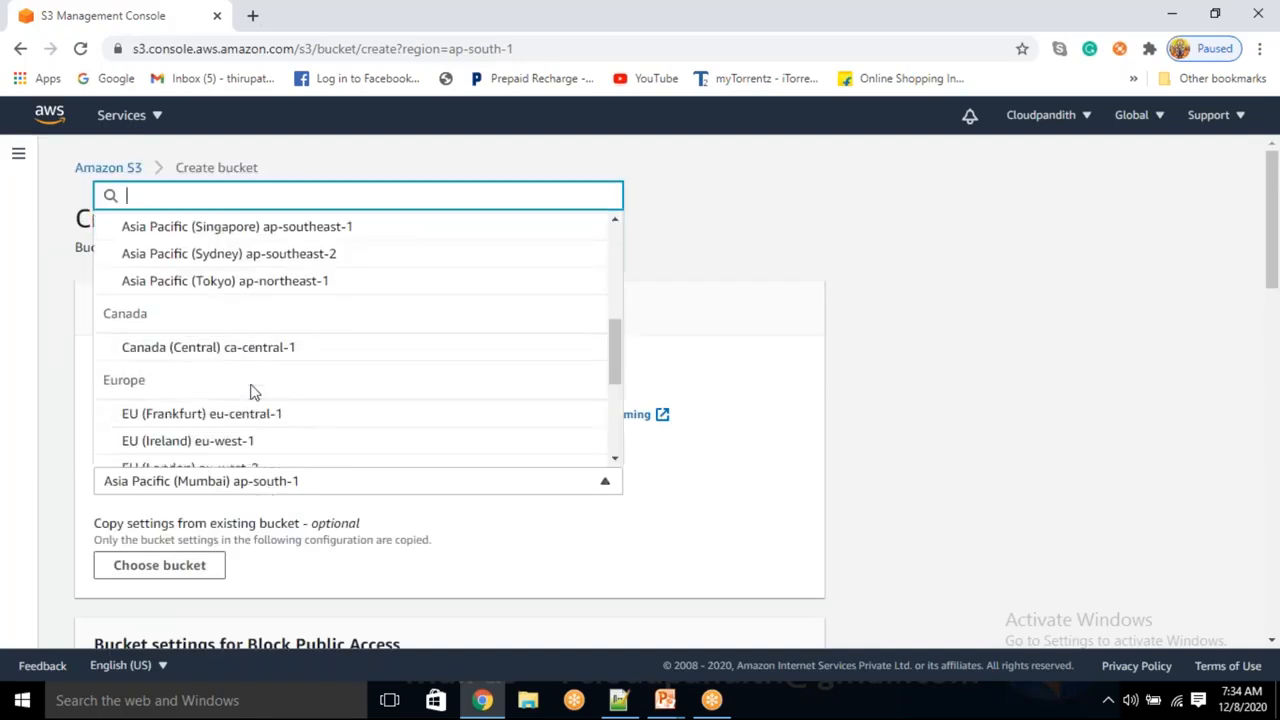
scroll(251, 391, up, 1)
scroll(251, 391, up, 5)
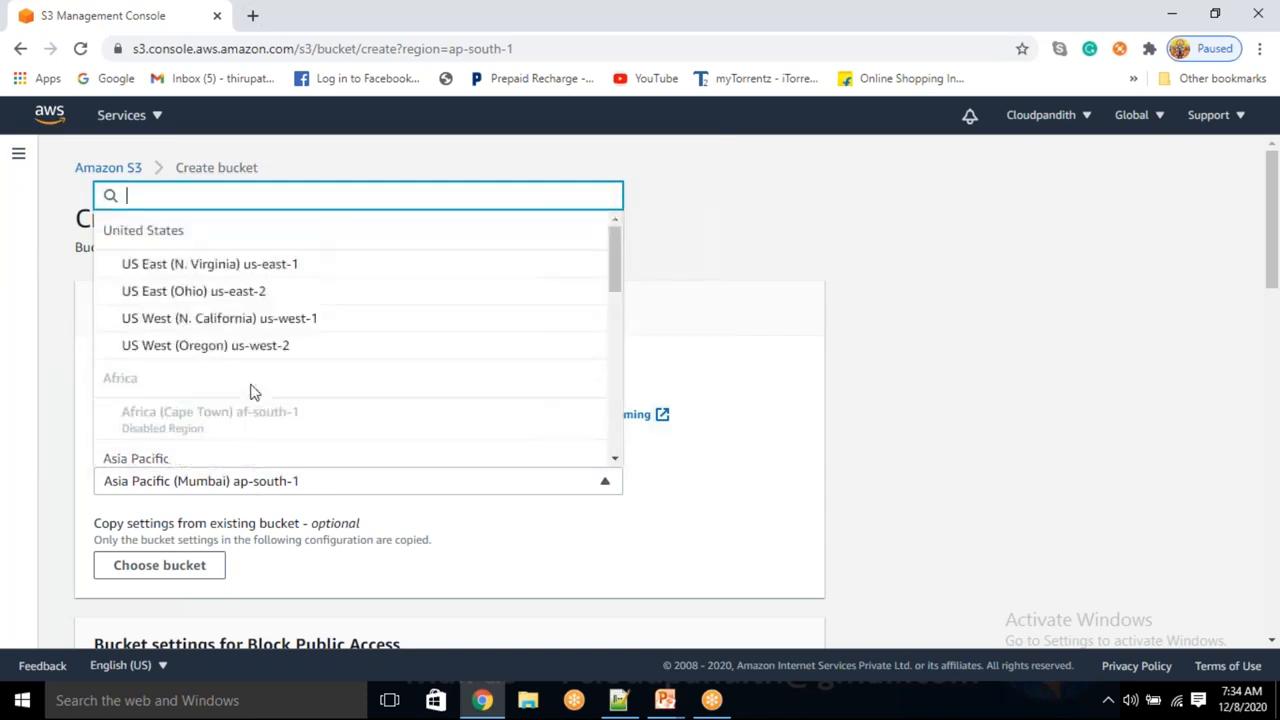
scroll(251, 391, down, 1)
scroll(268, 441, down, 2)
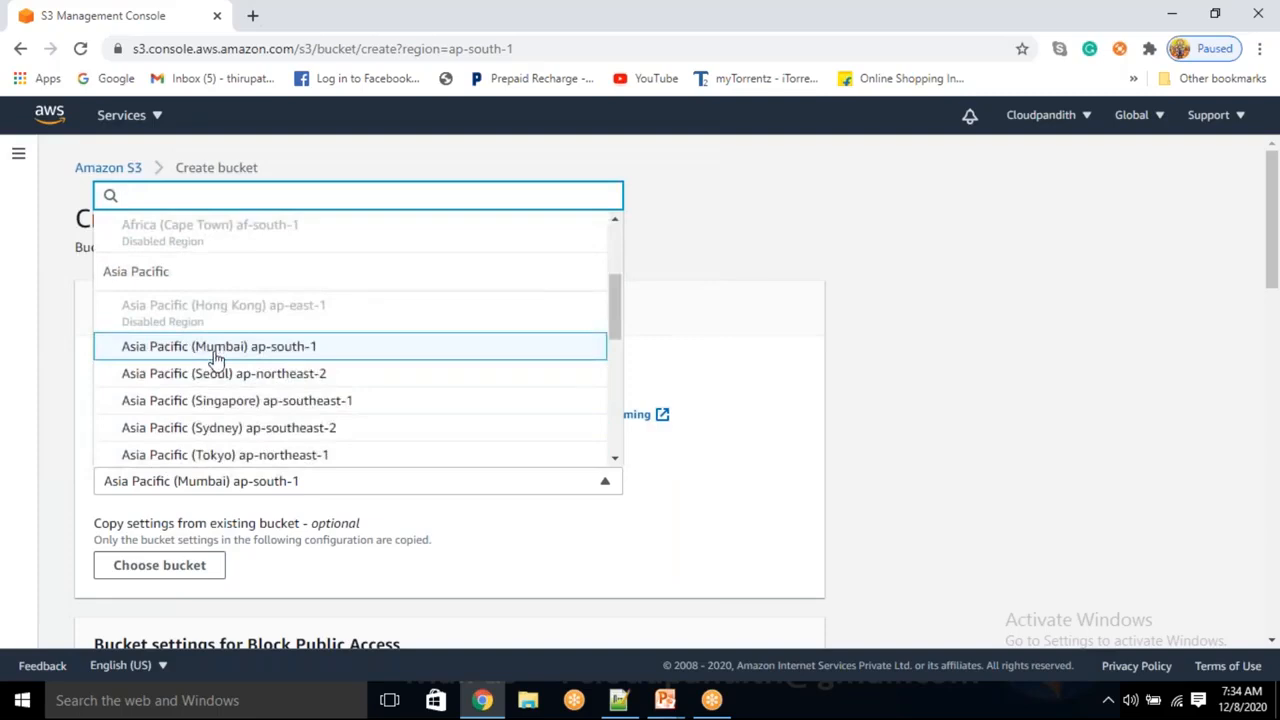
click(216, 350)
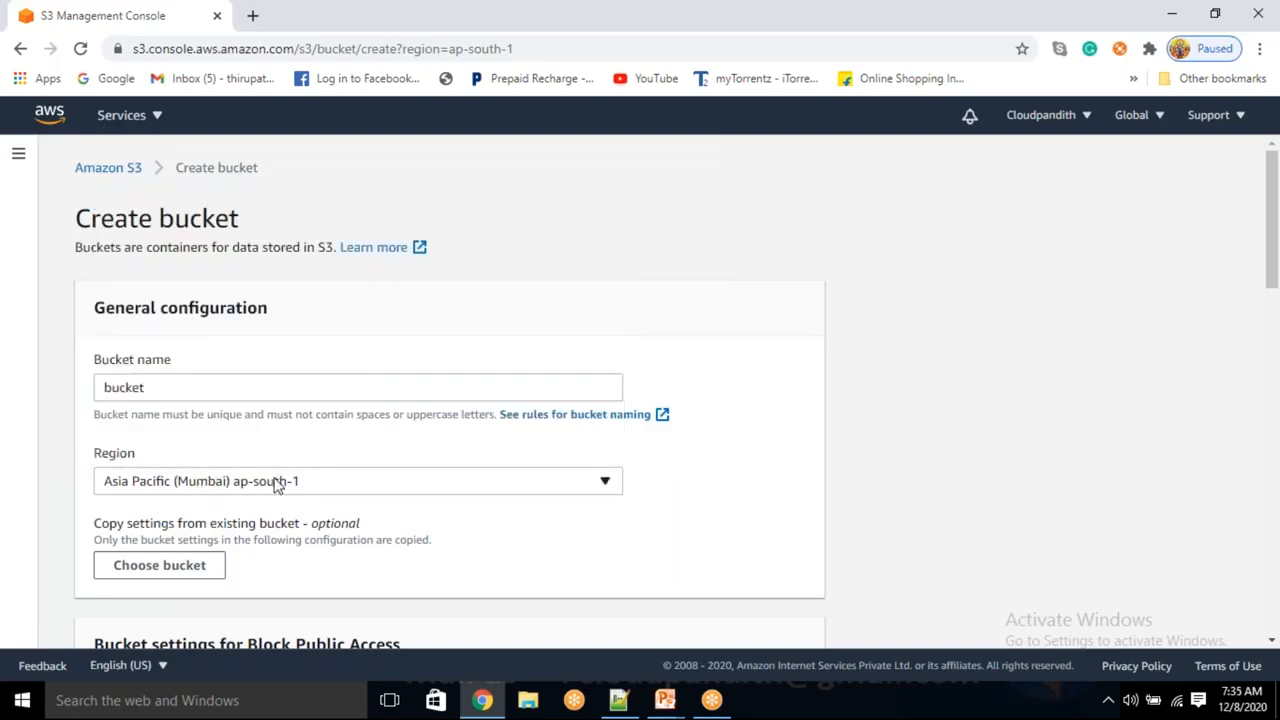
- Examine the option to copy settings from an existing bucket and the Block Public Access settings
scroll(277, 484, down, 3)
scroll(277, 484, down, 1)
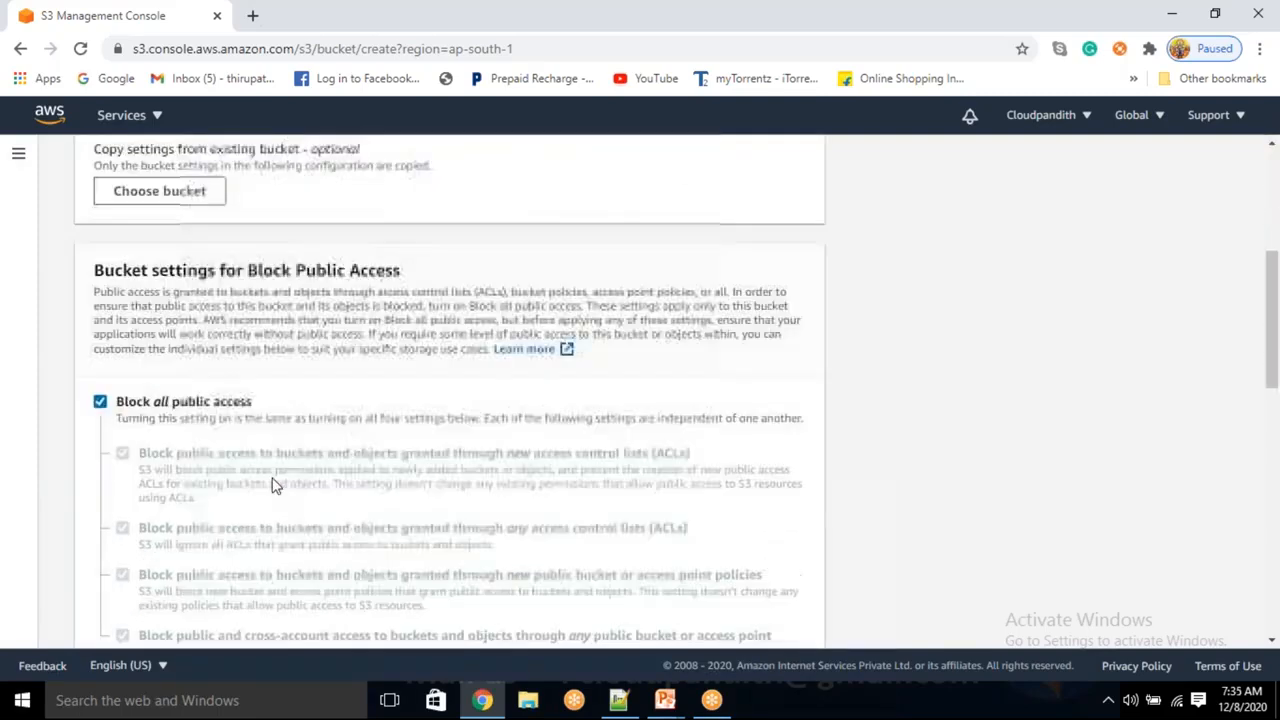
scroll(277, 484, up, 2)
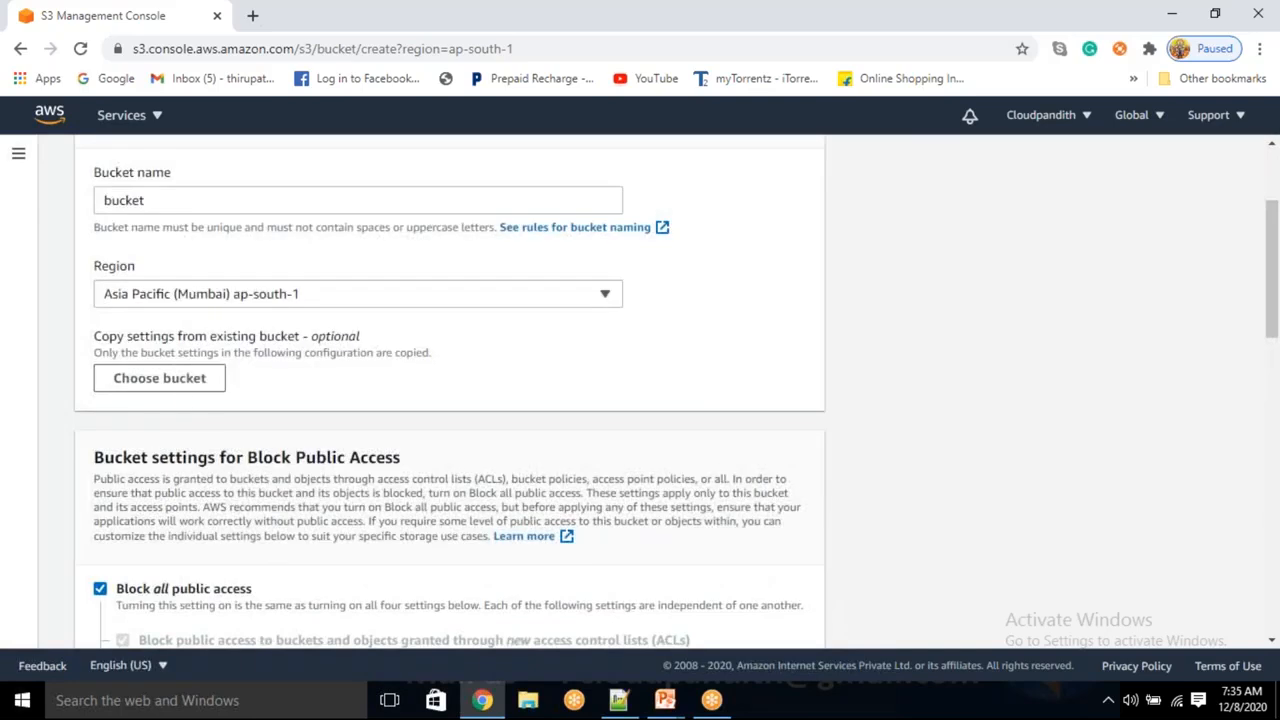
drag(118, 336, 332, 337)
click(525, 390)
scroll(305, 410, down, 2)
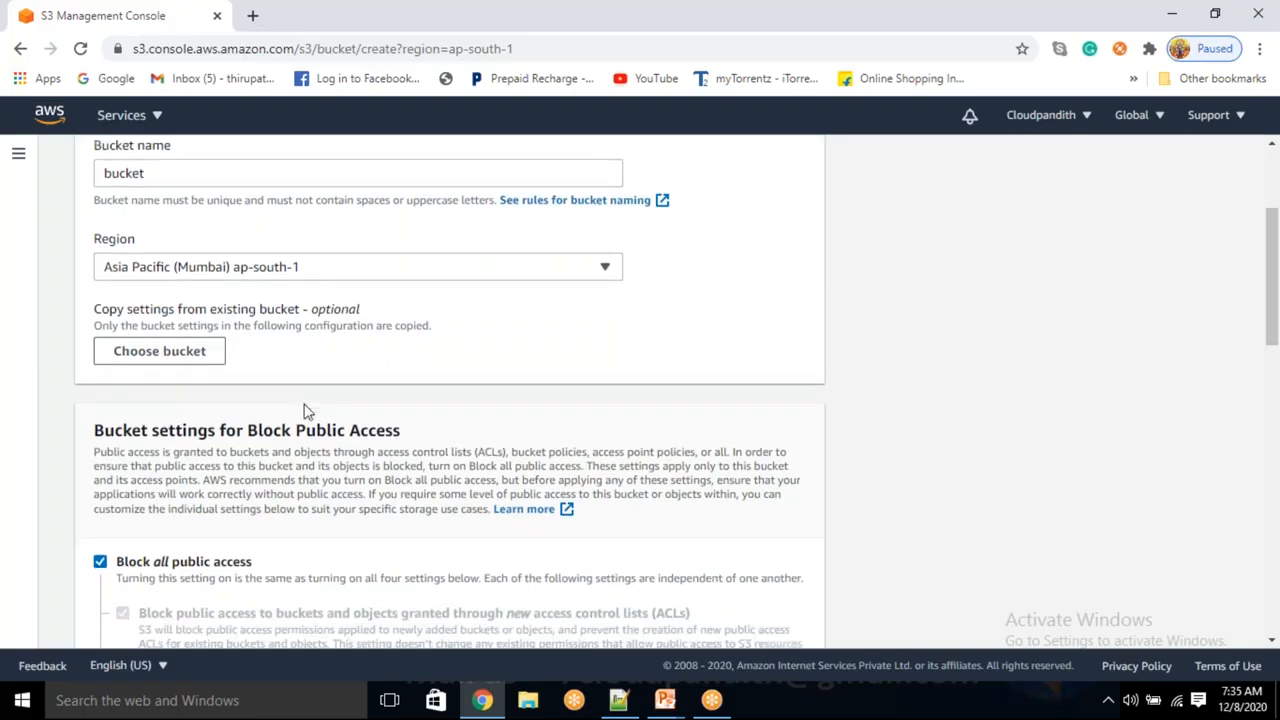
drag(112, 270, 453, 265)
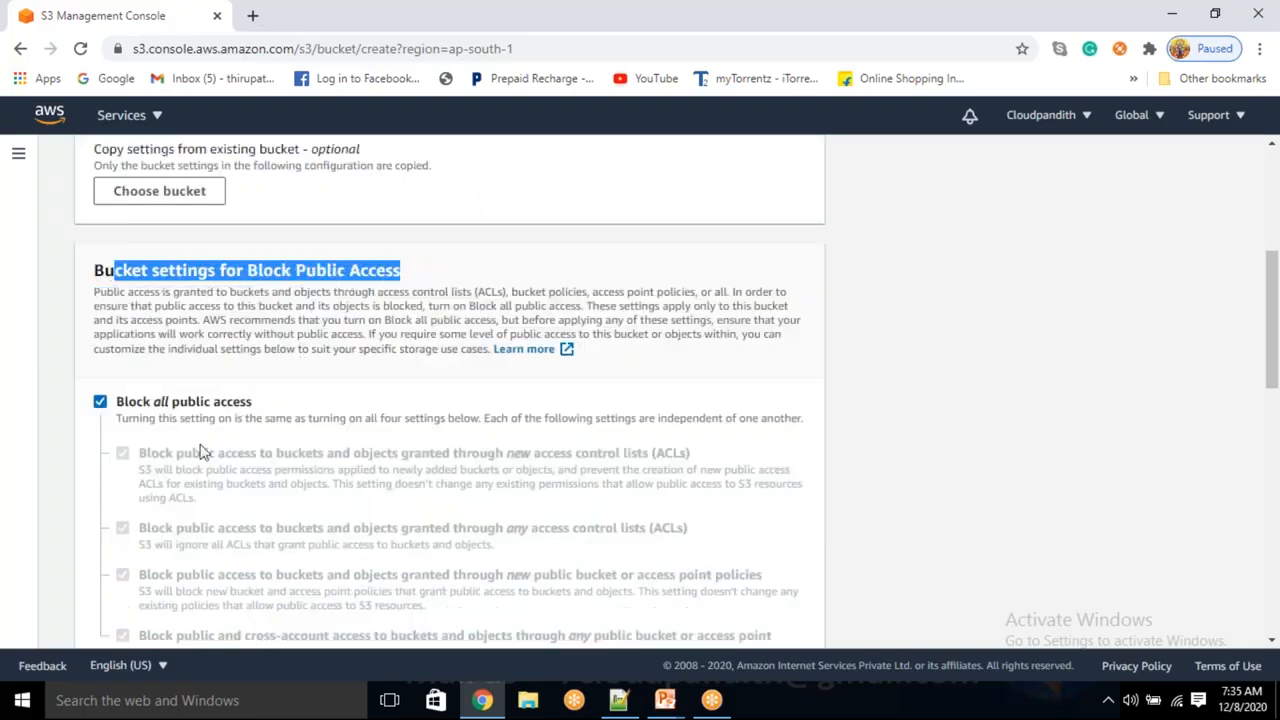
- Turn off Block all public access for the bucket and acknowledge that its objects might become public
scroll(447, 288, up, 2)
scroll(447, 288, down, 1)
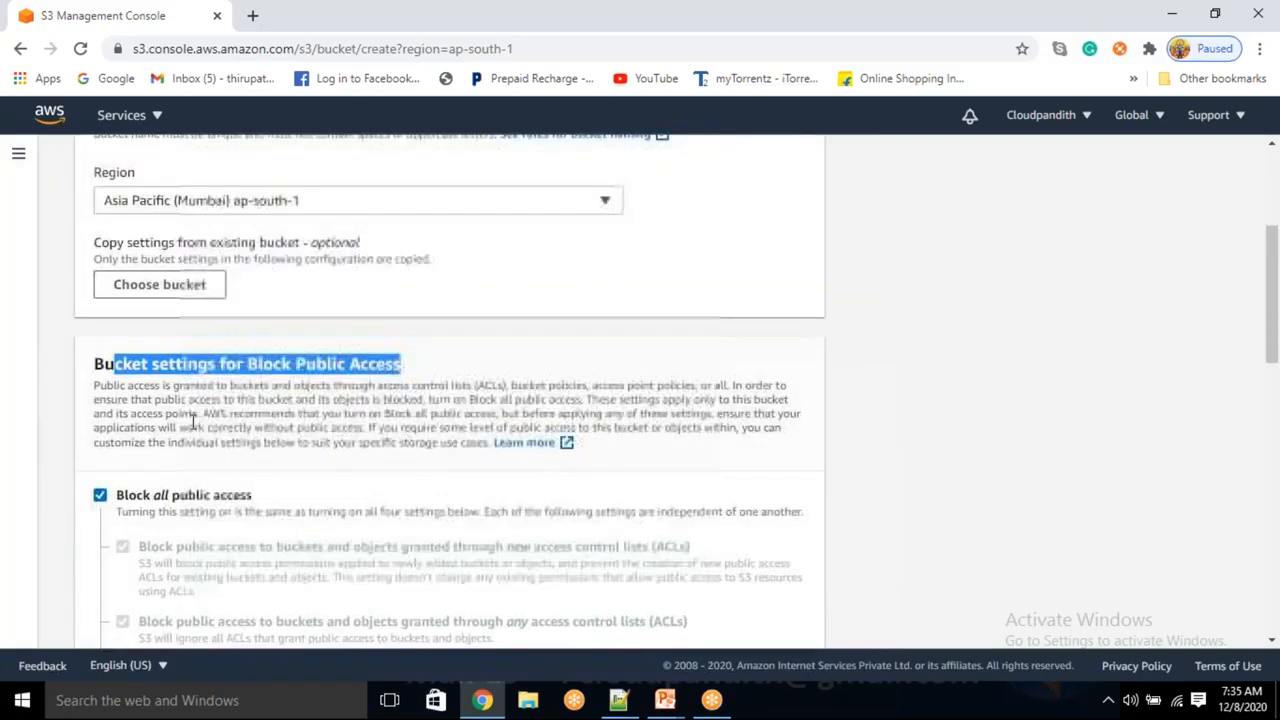
click(100, 496)
scroll(252, 507, down, 2)
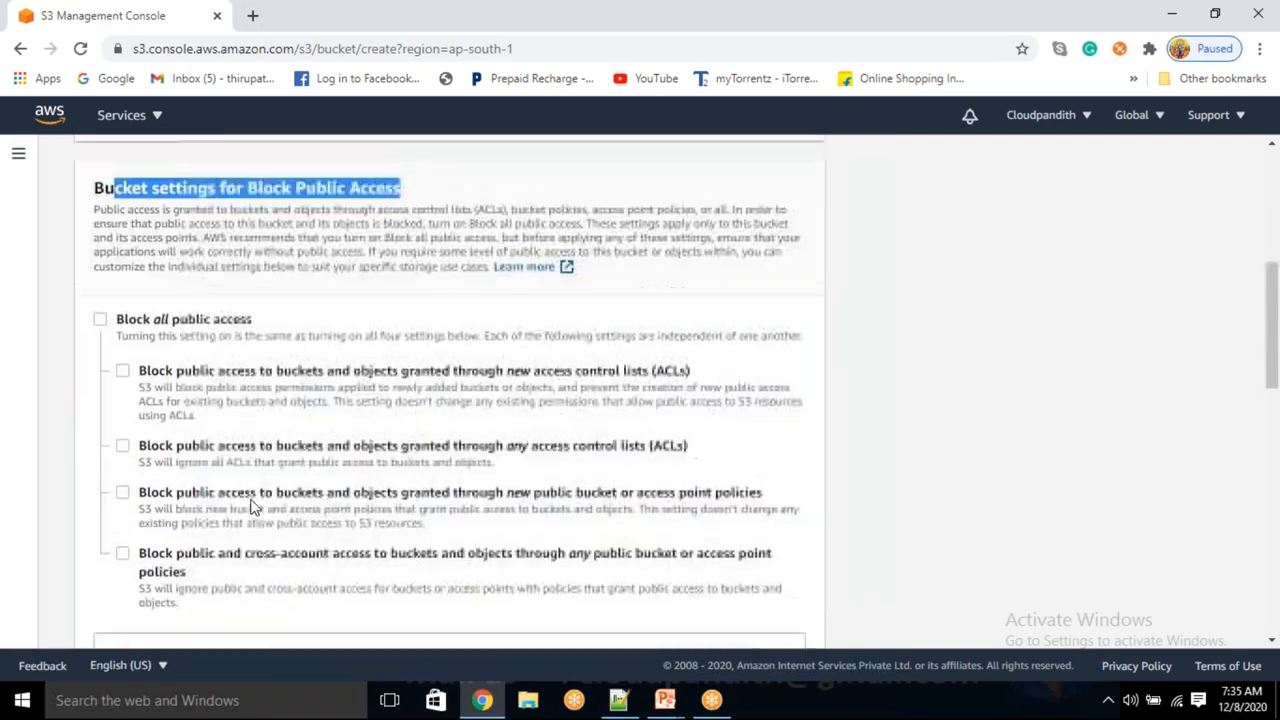
scroll(252, 507, down, 1)
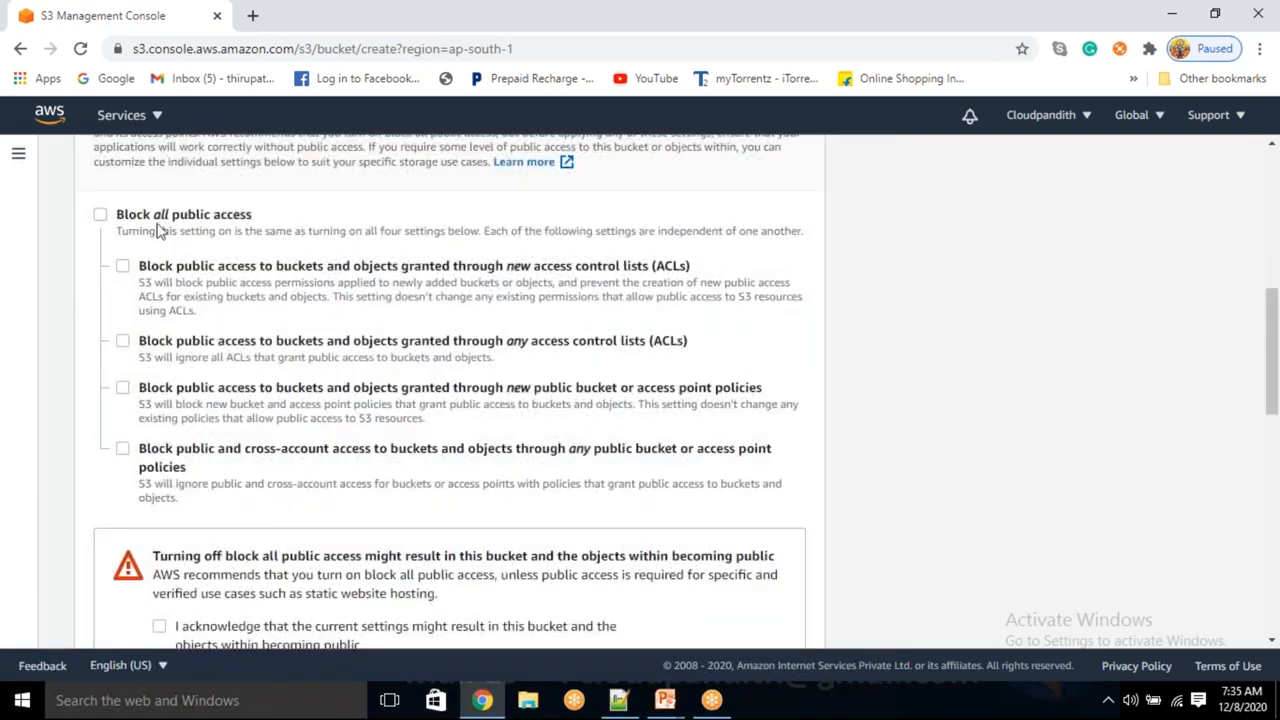
scroll(260, 457, down, 3)
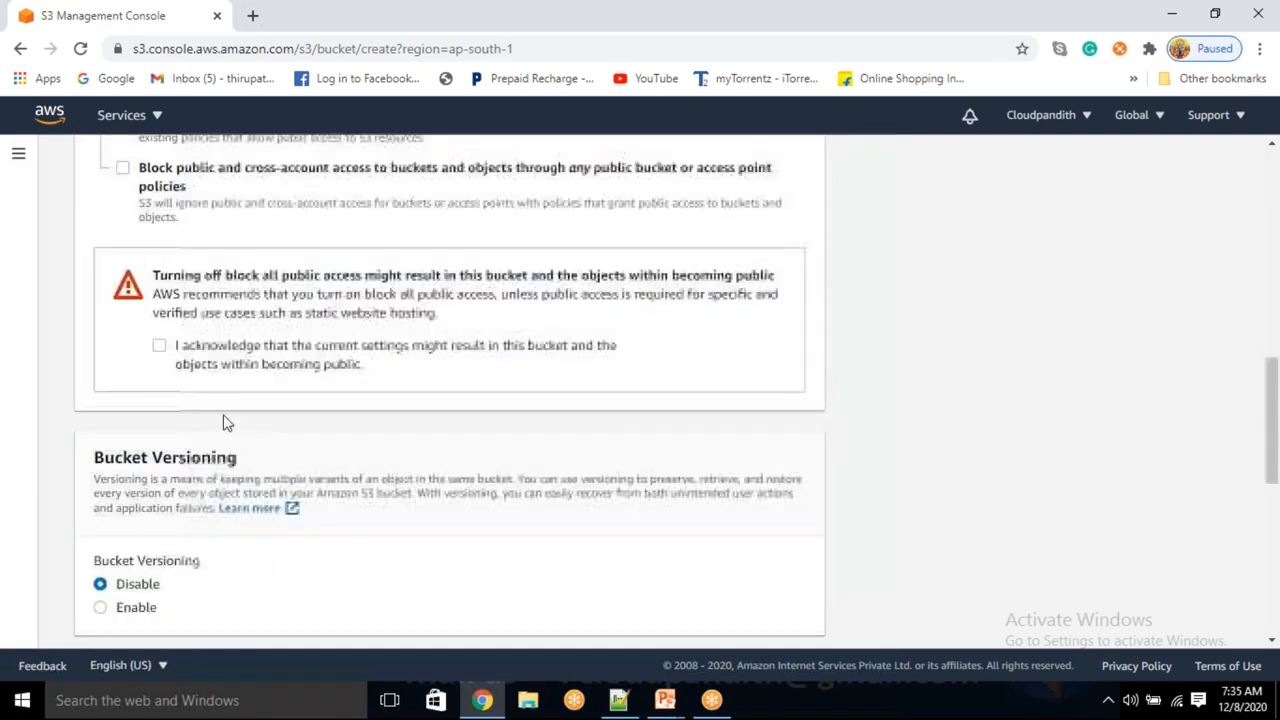
click(159, 346)
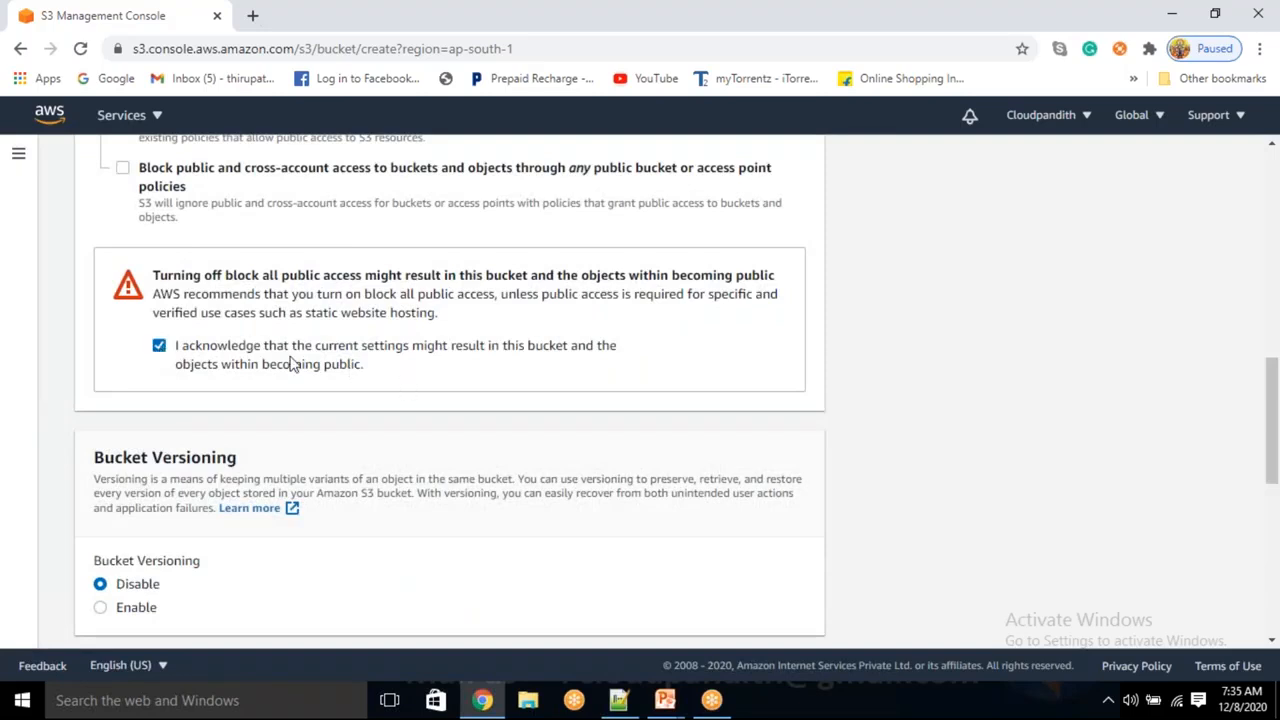
- Read the acknowledgement text and the warning about turning off Block all public access
drag(226, 352, 262, 368)
click(404, 371)
click(178, 352)
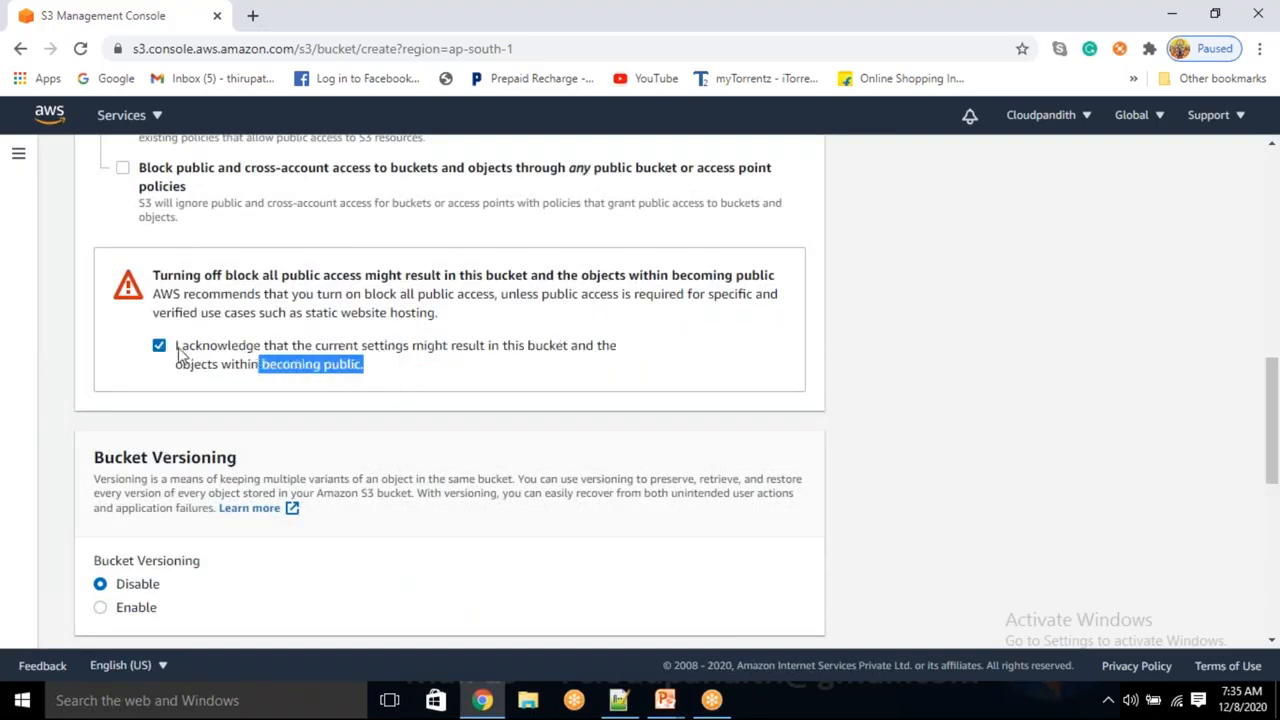
click(377, 427)
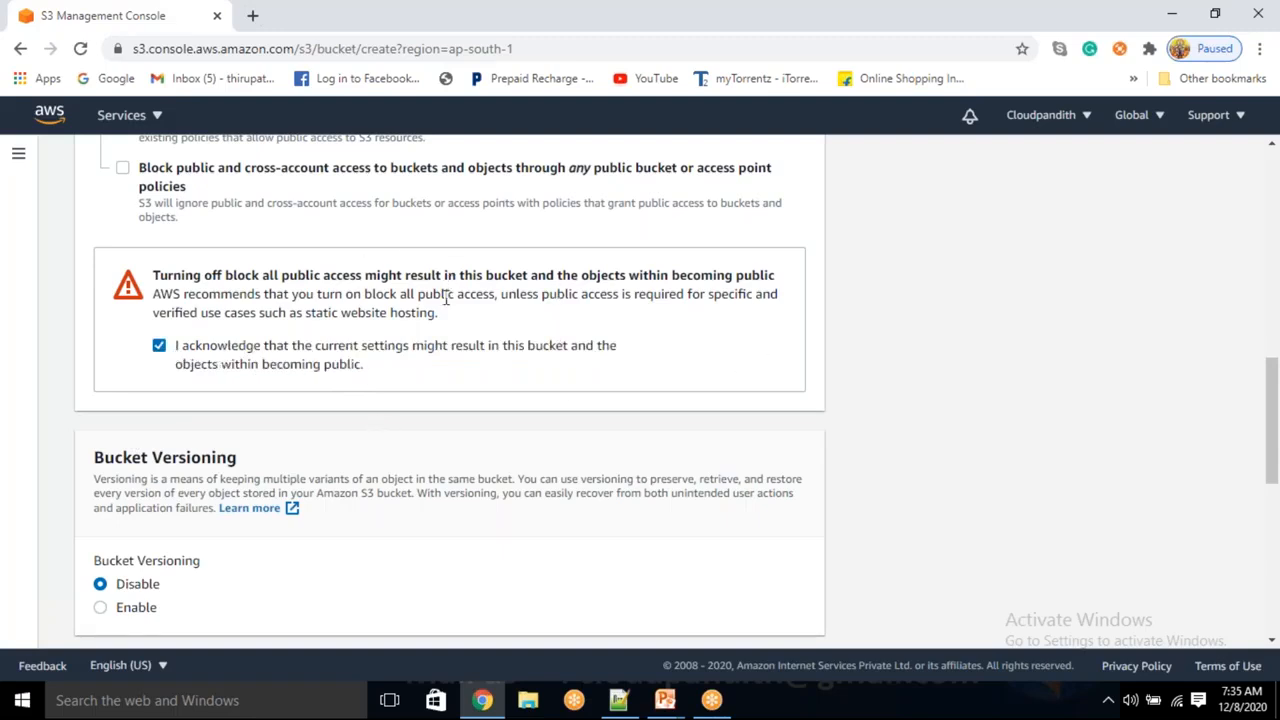
drag(460, 276, 568, 296)
click(860, 345)
scroll(340, 420, down, 1)
- Examine the Bucket Versioning, Tags and Default encryption settings on the bucket creation page
drag(157, 370, 329, 349)
click(331, 349)
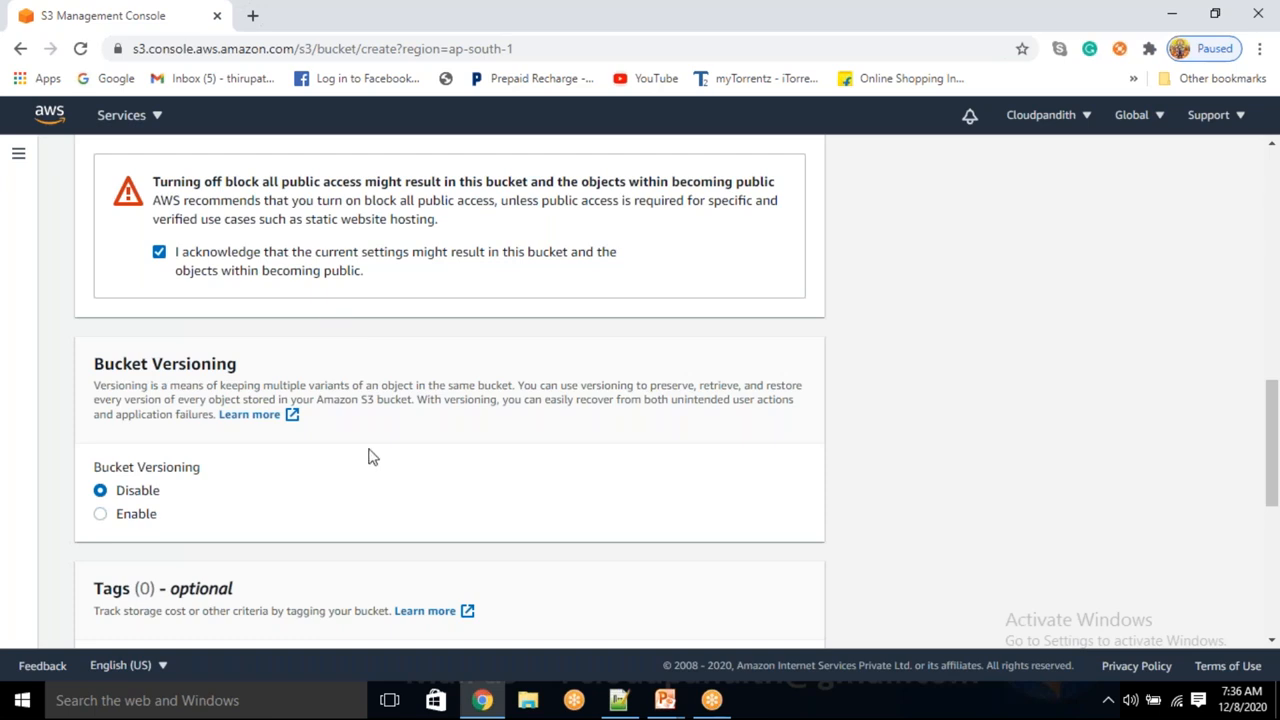
drag(101, 467, 193, 476)
click(250, 503)
scroll(320, 543, down, 2)
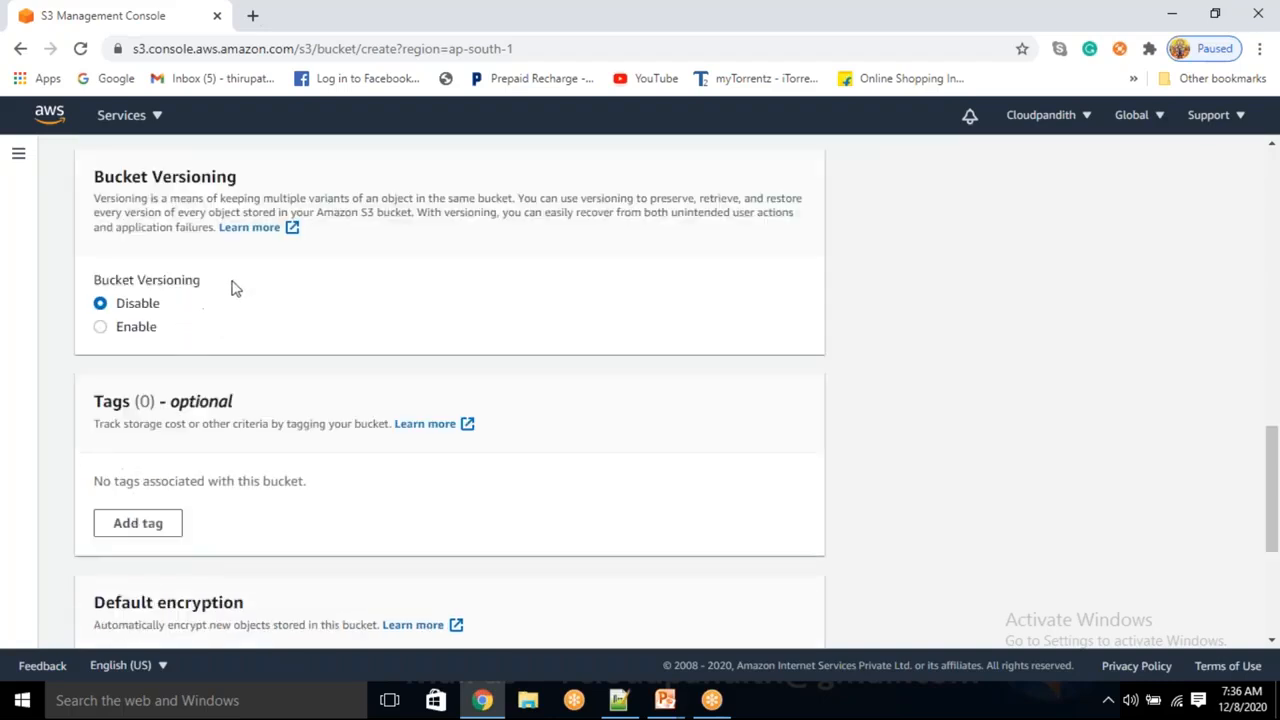
drag(210, 288, 97, 276)
click(268, 332)
scroll(260, 334, down, 1)
scroll(180, 437, down, 3)
scroll(180, 435, up, 2)
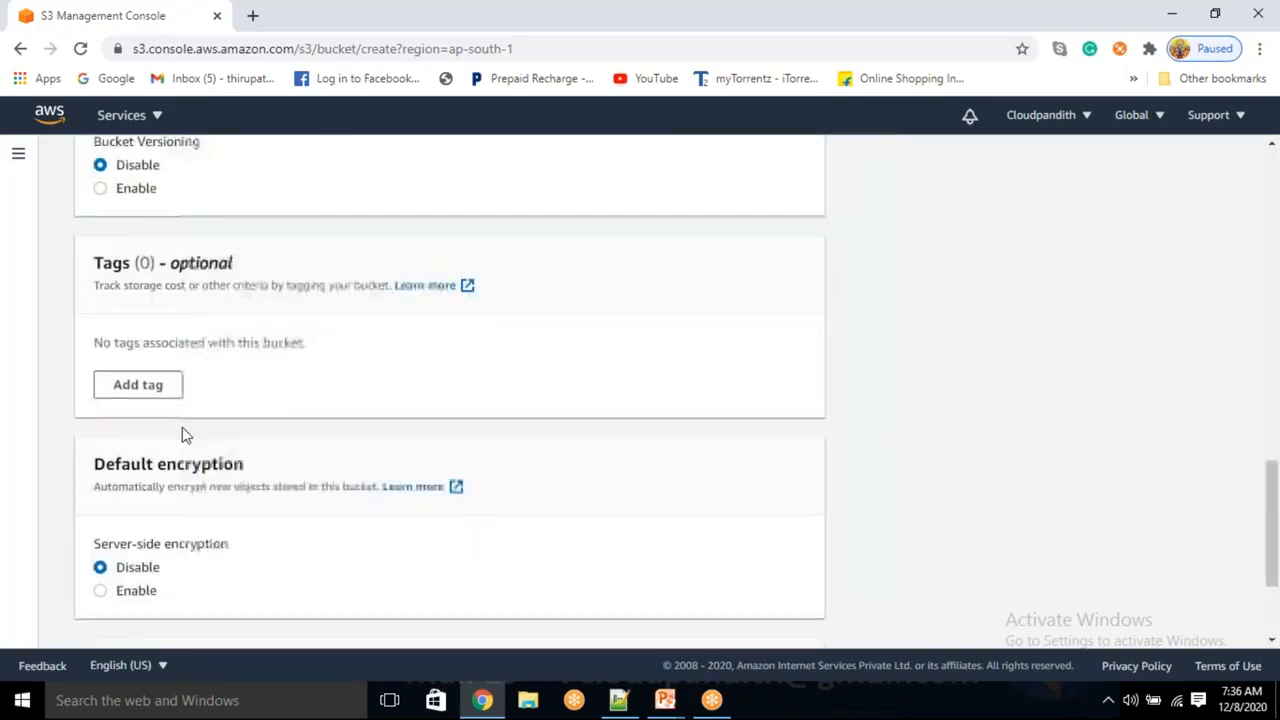
scroll(180, 432, down, 2)
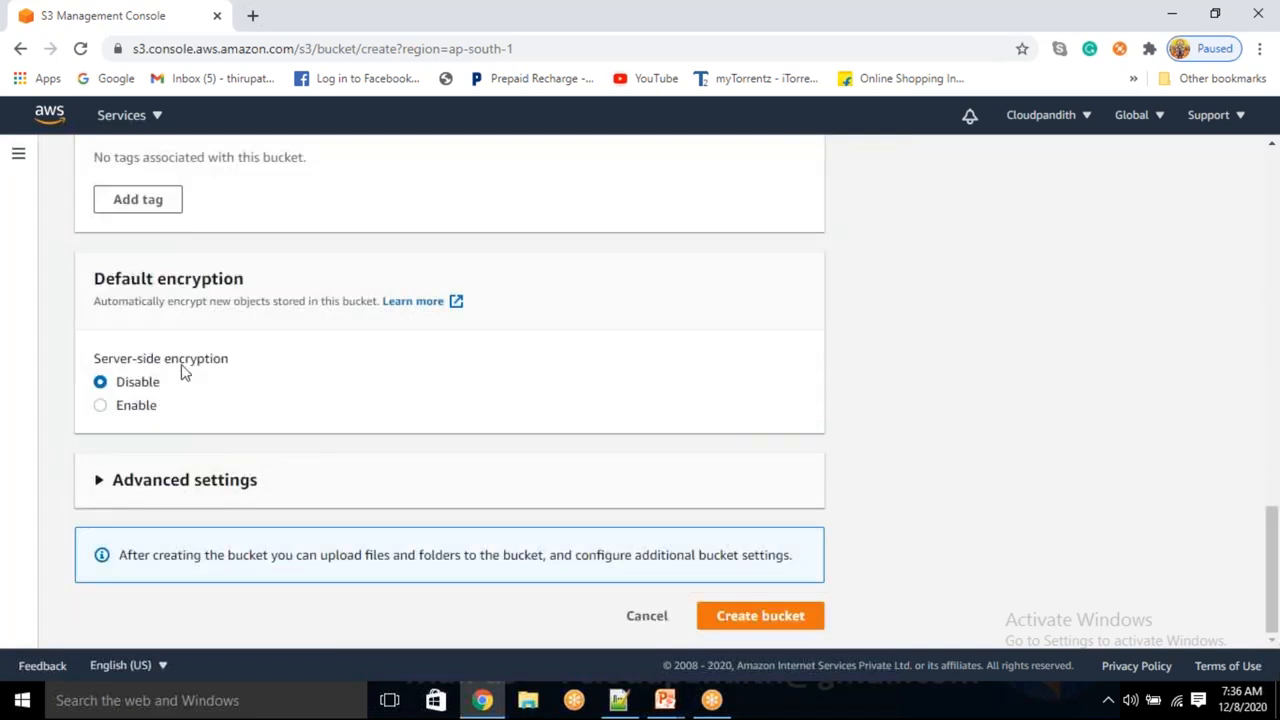
drag(224, 371, 156, 366)
click(192, 404)
- Try to create the bucket under the name "bucket" and read the feedback on the name
click(758, 626)
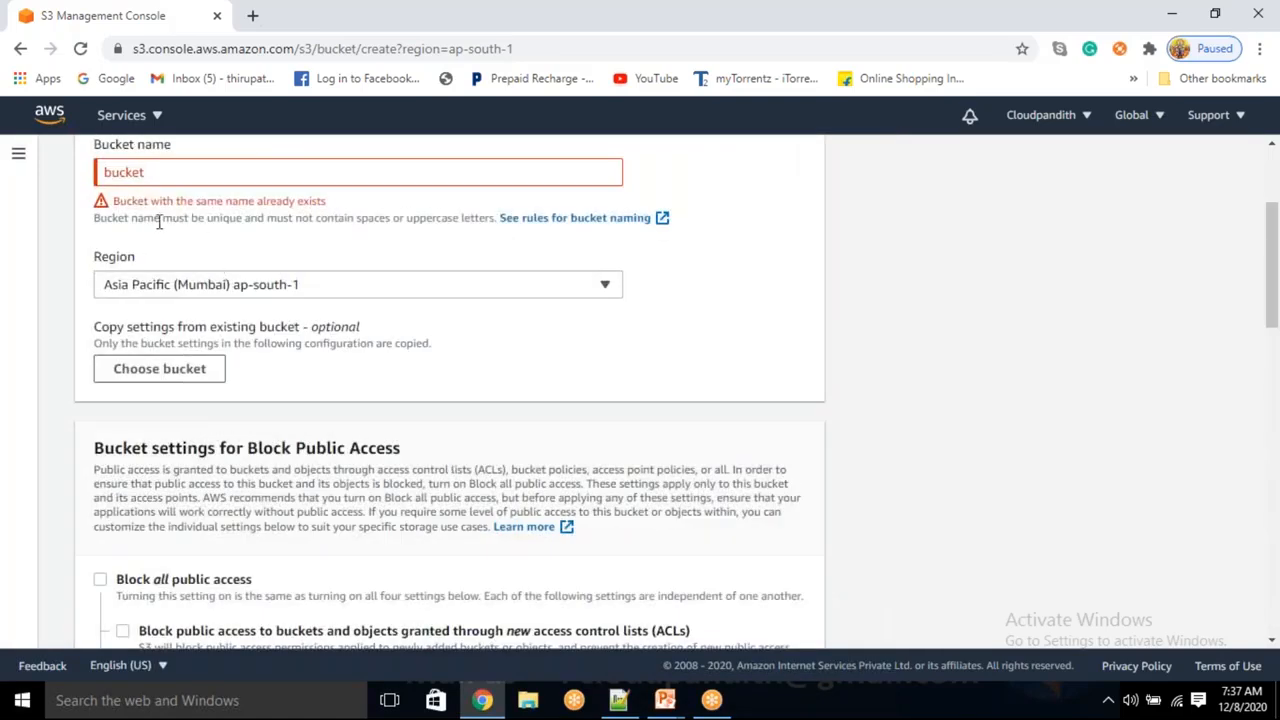
drag(149, 201, 340, 205)
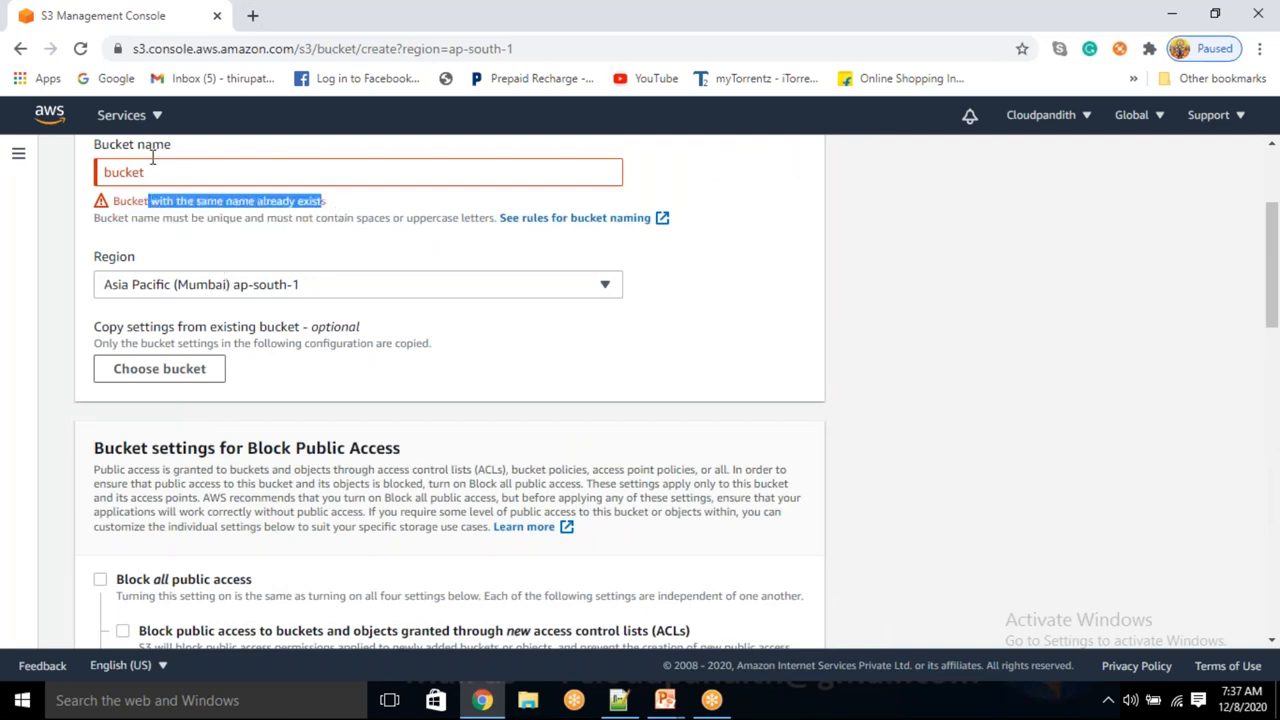
- Change the bucket name to "cloudpandiths3" and create the bucket
click(175, 174)
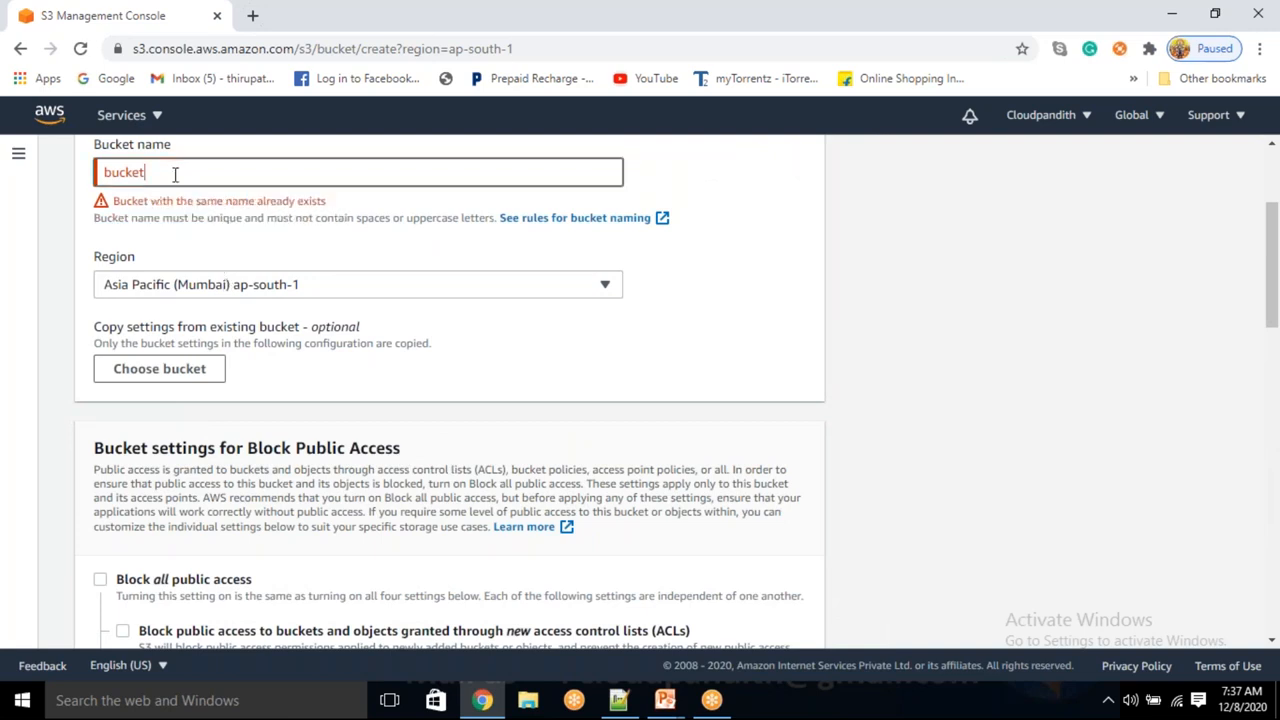
key(BackSpace)
text(cloudpan)
key(ctrl+a)
text(cloud)
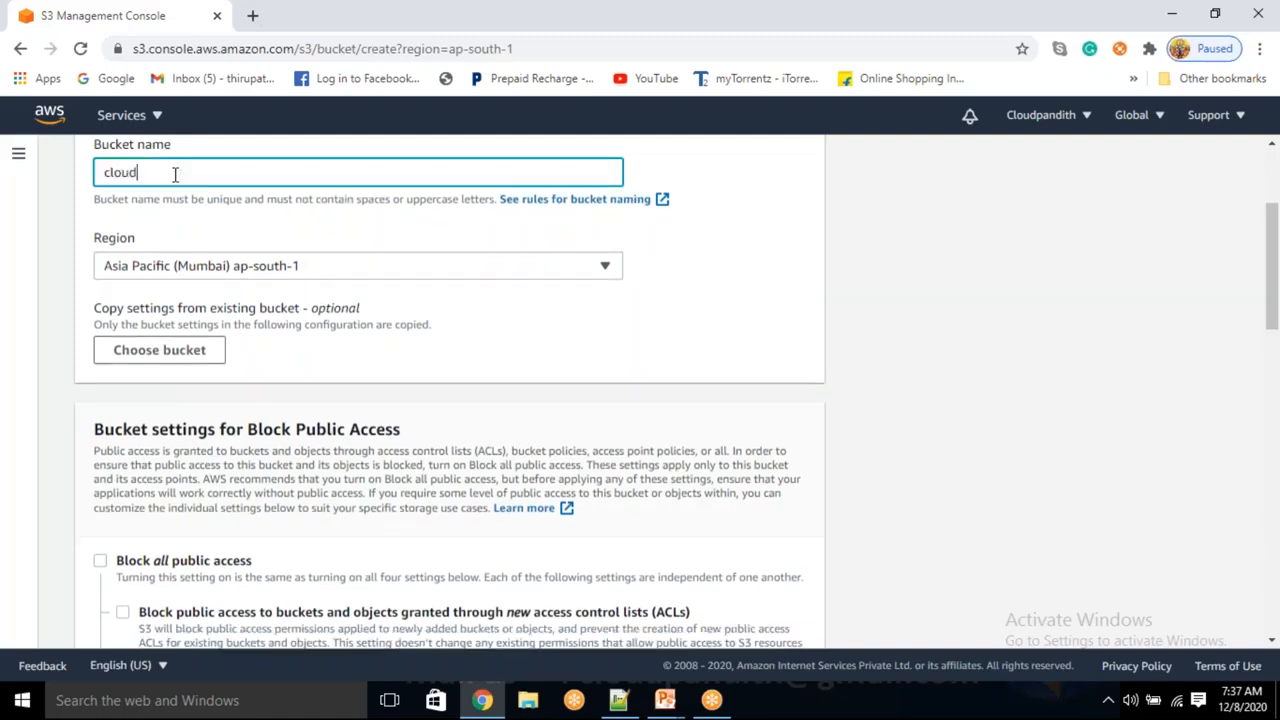
text(pandiths3)
scroll(474, 417, down, 10)
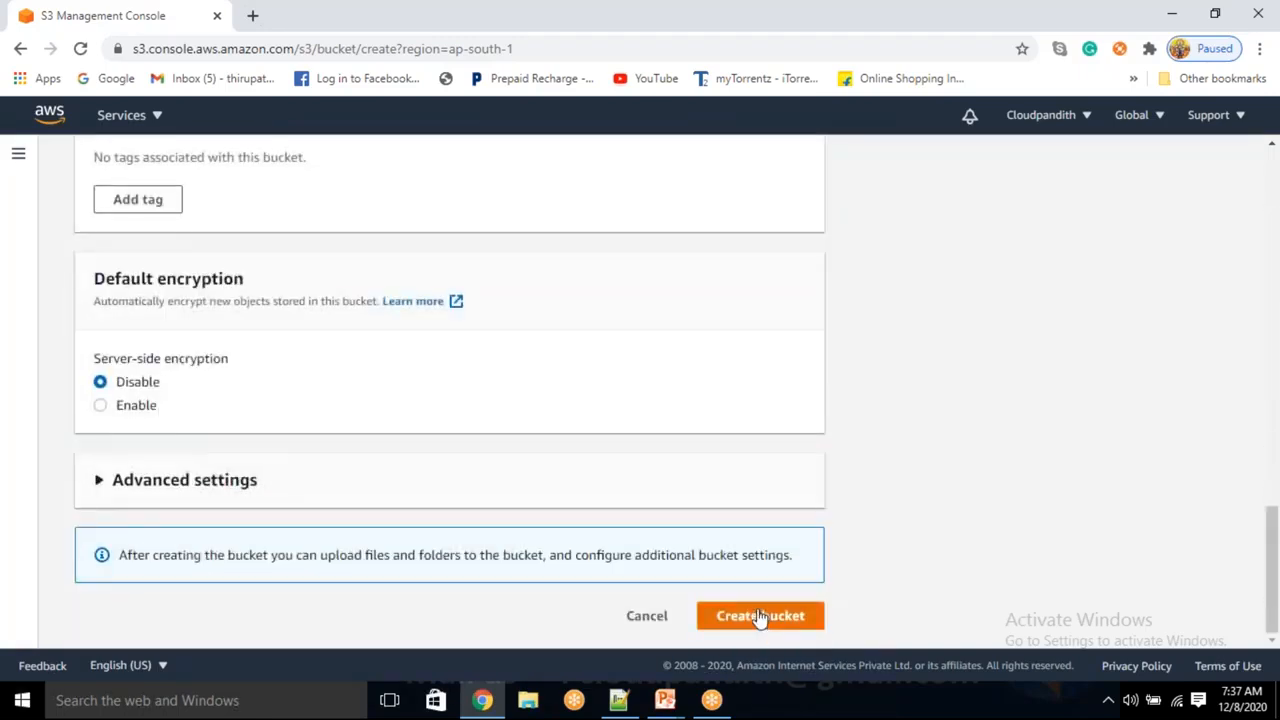
click(760, 617)
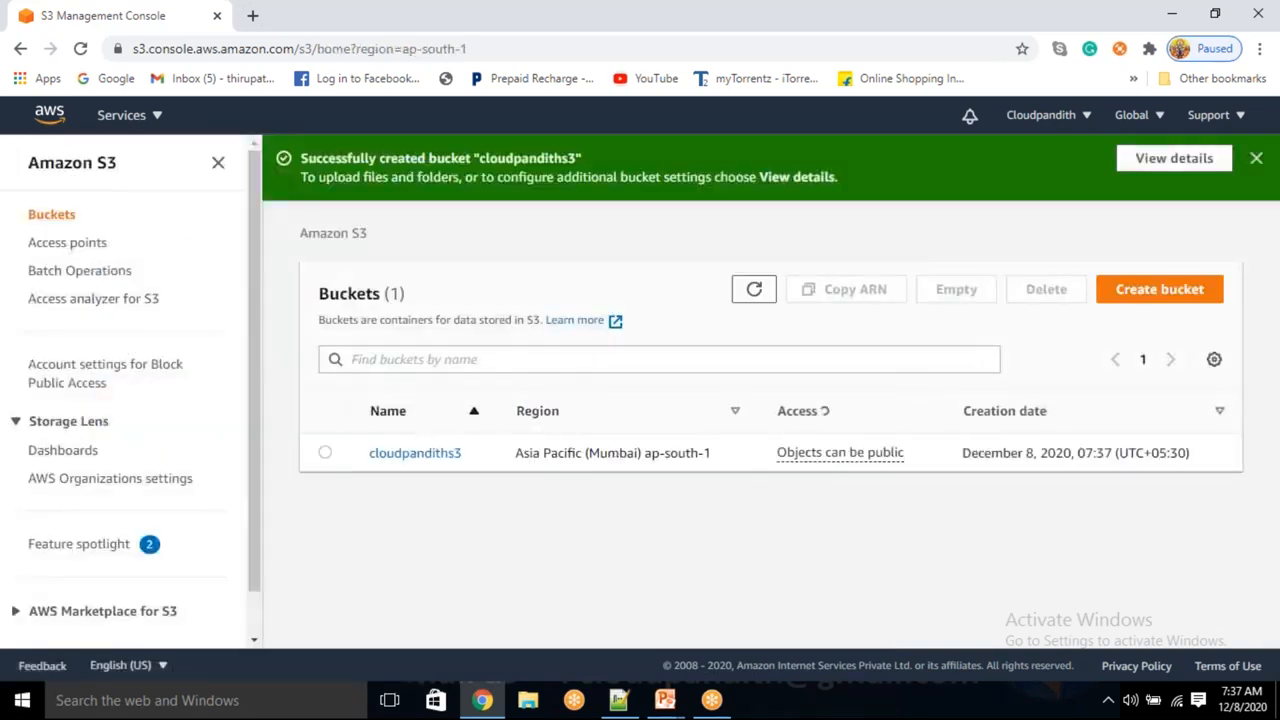
- Open the cloudpandiths3 bucket and create a folder named "csvdata1" with server-side encryption left disabled
click(428, 458)
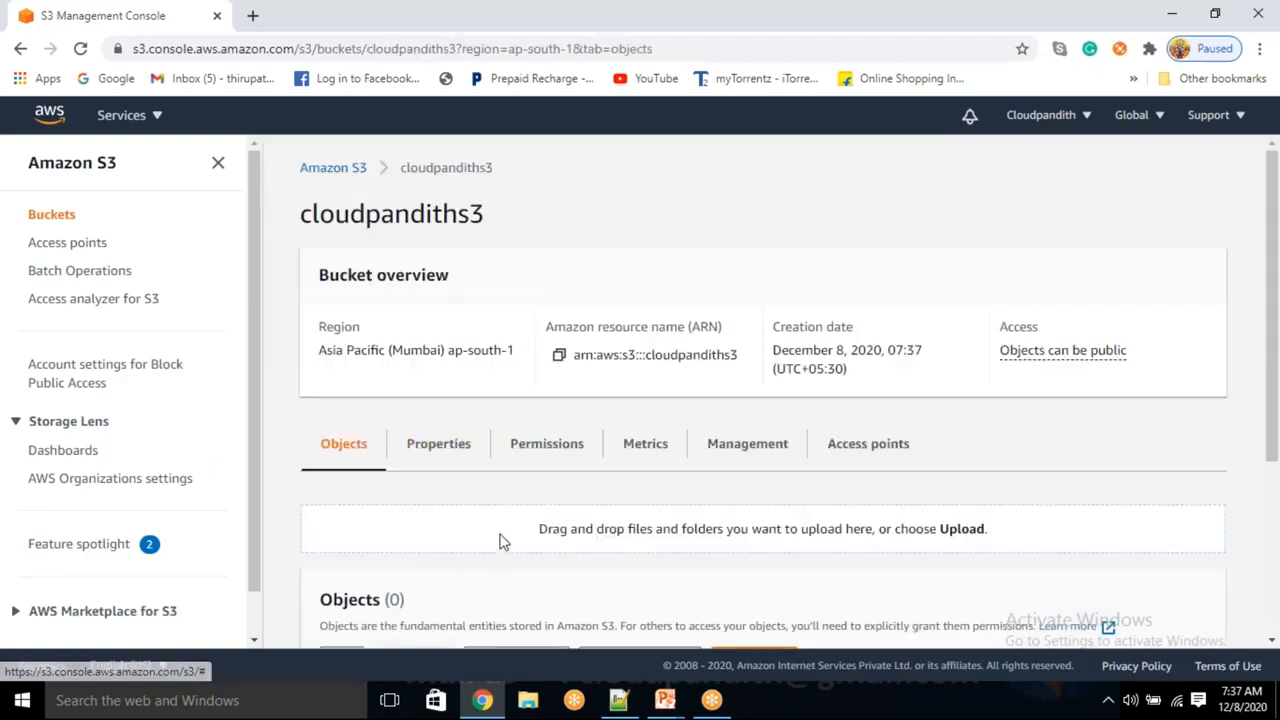
scroll(503, 541, down, 3)
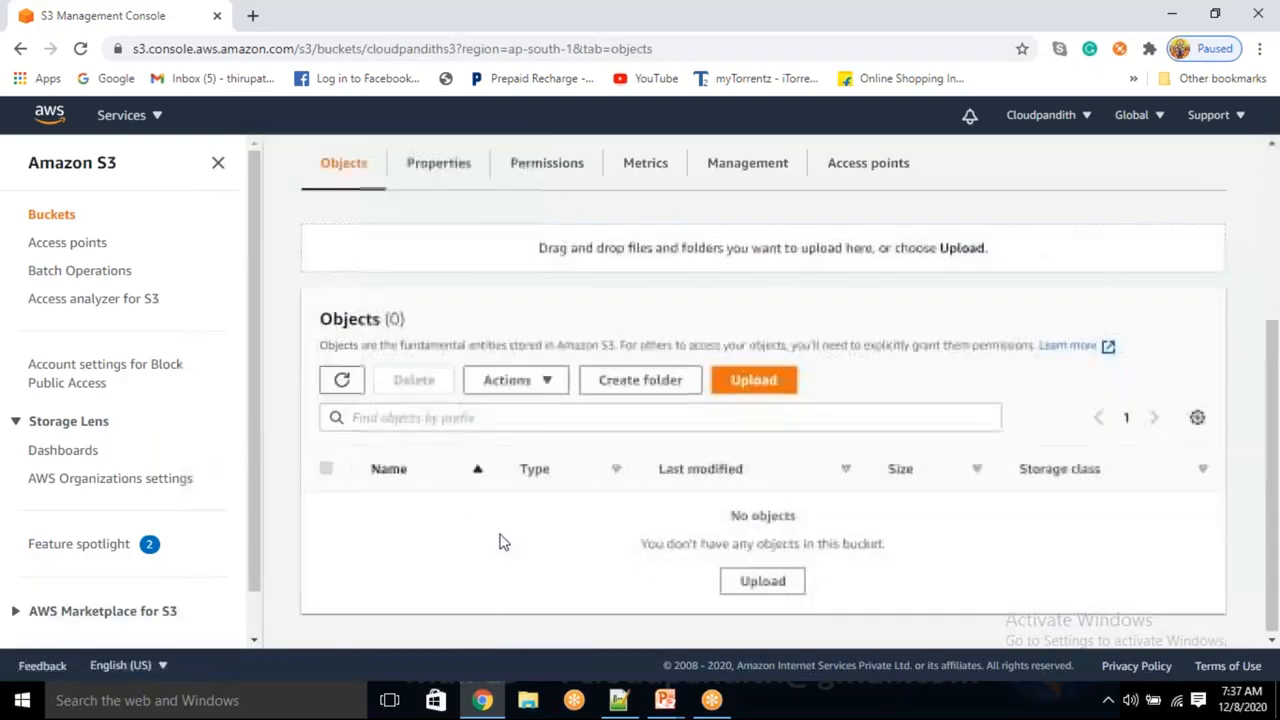
click(640, 386)
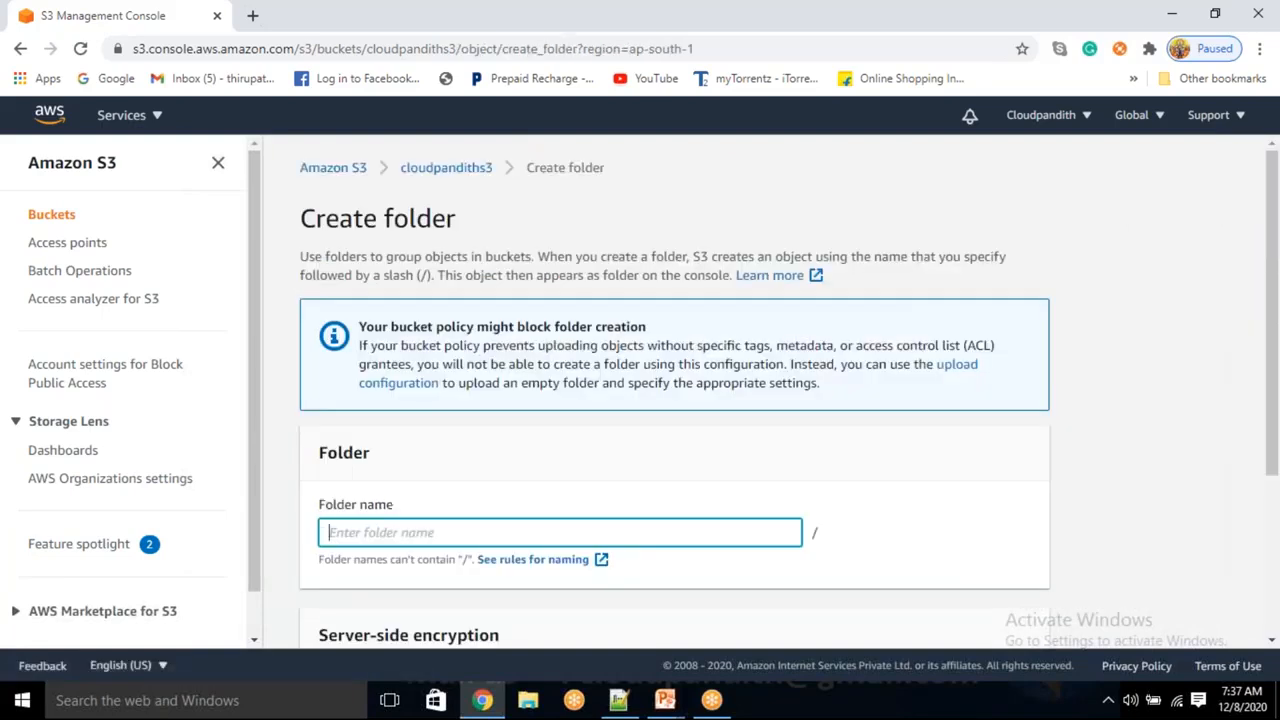
text(csvdata1)
scroll(729, 476, down, 3)
drag(386, 508, 420, 510)
click(523, 536)
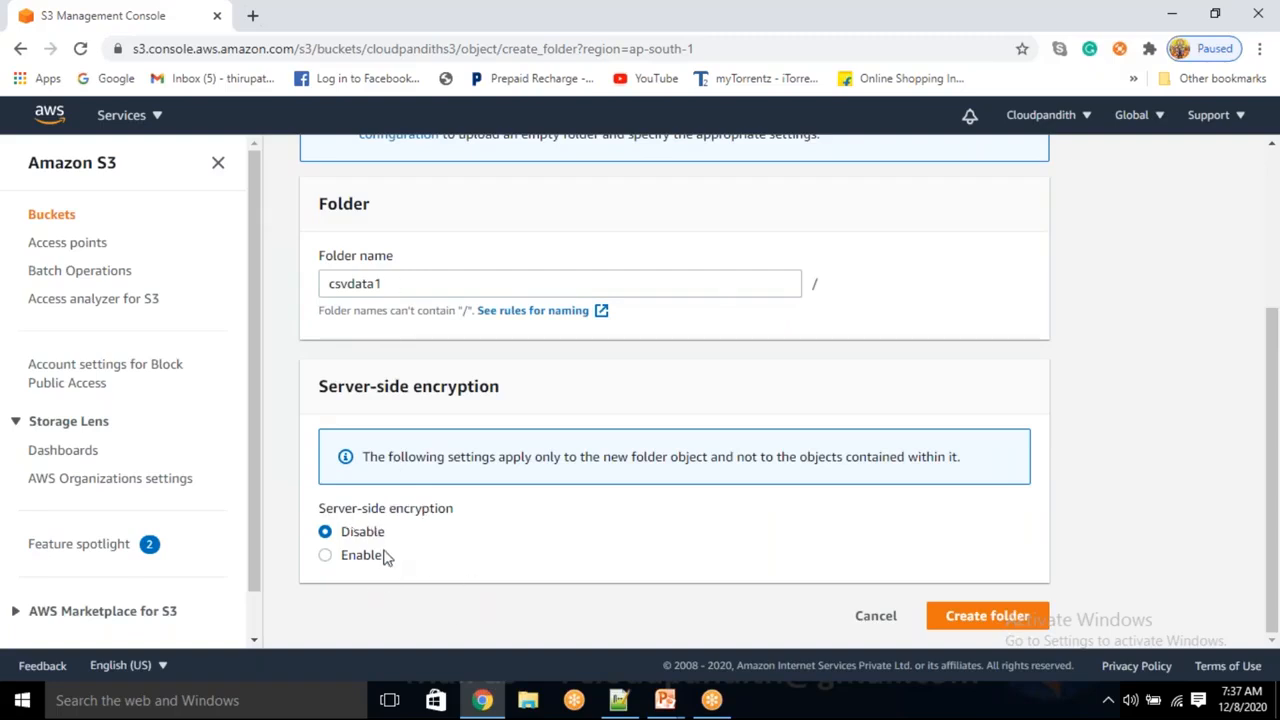
drag(386, 557, 360, 531)
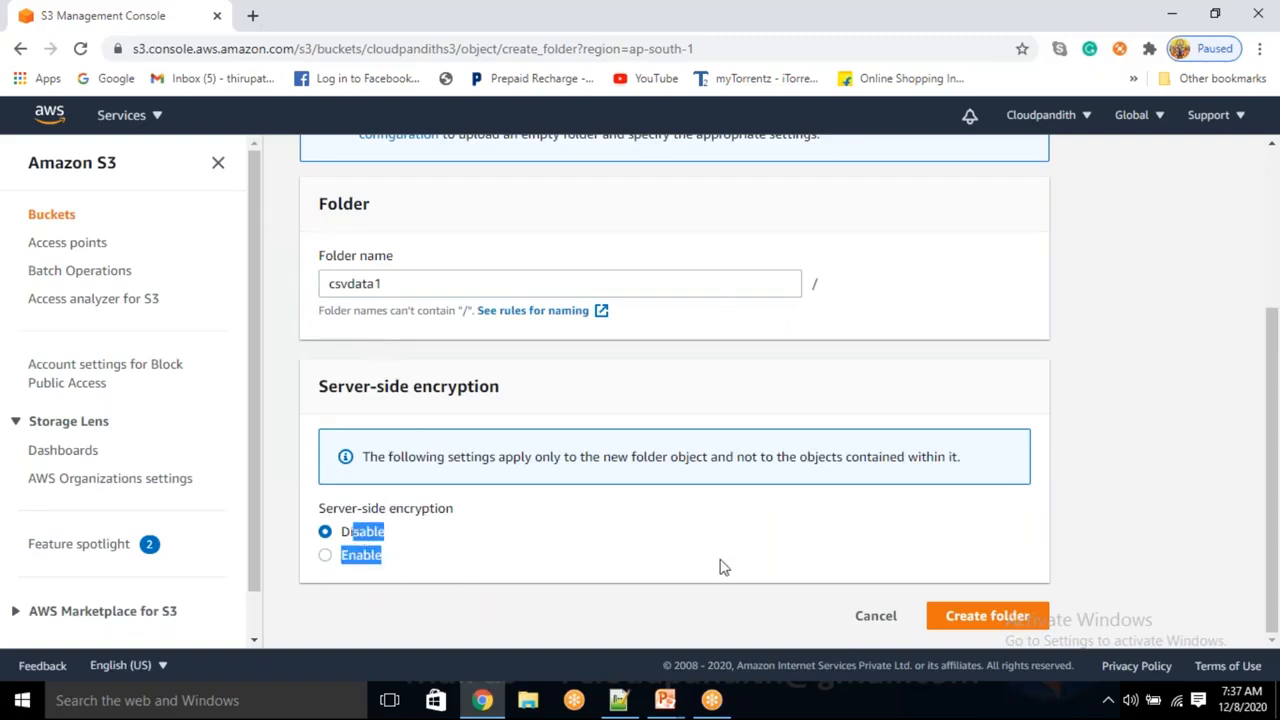
click(988, 628)
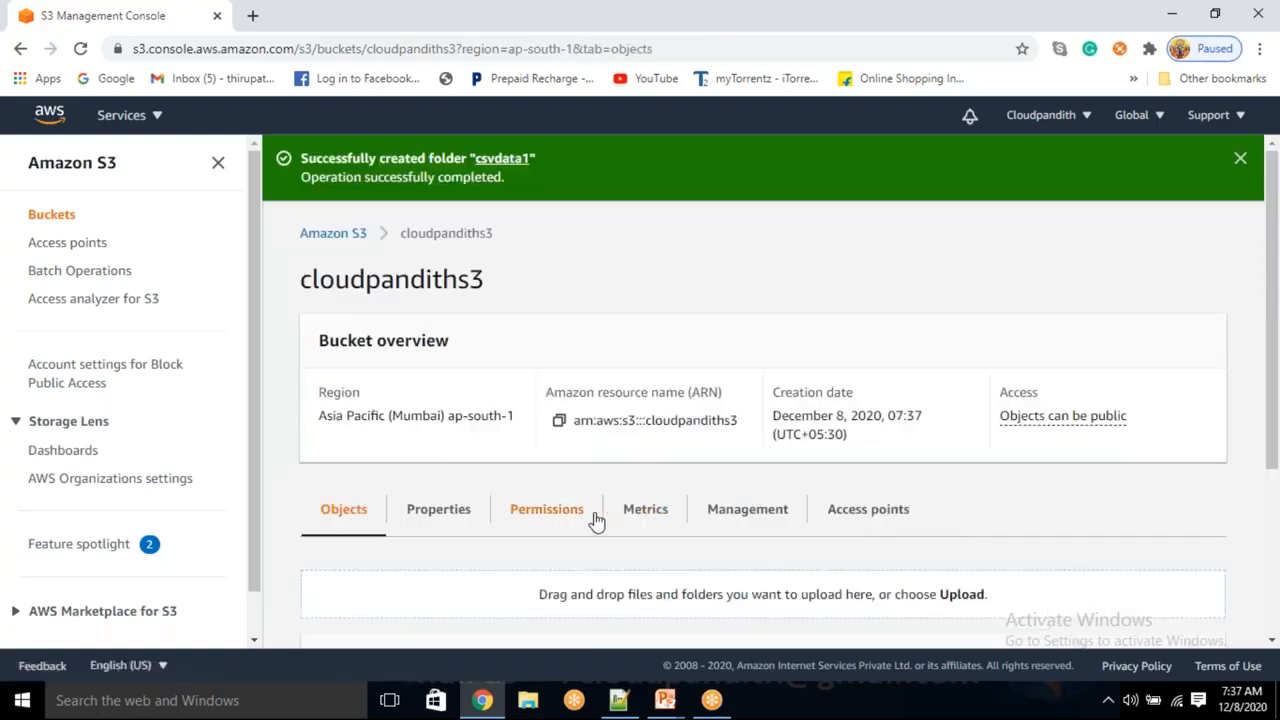
- Create a second folder named "csvdata2" in the cloudpandiths3 bucket
scroll(591, 517, down, 3)
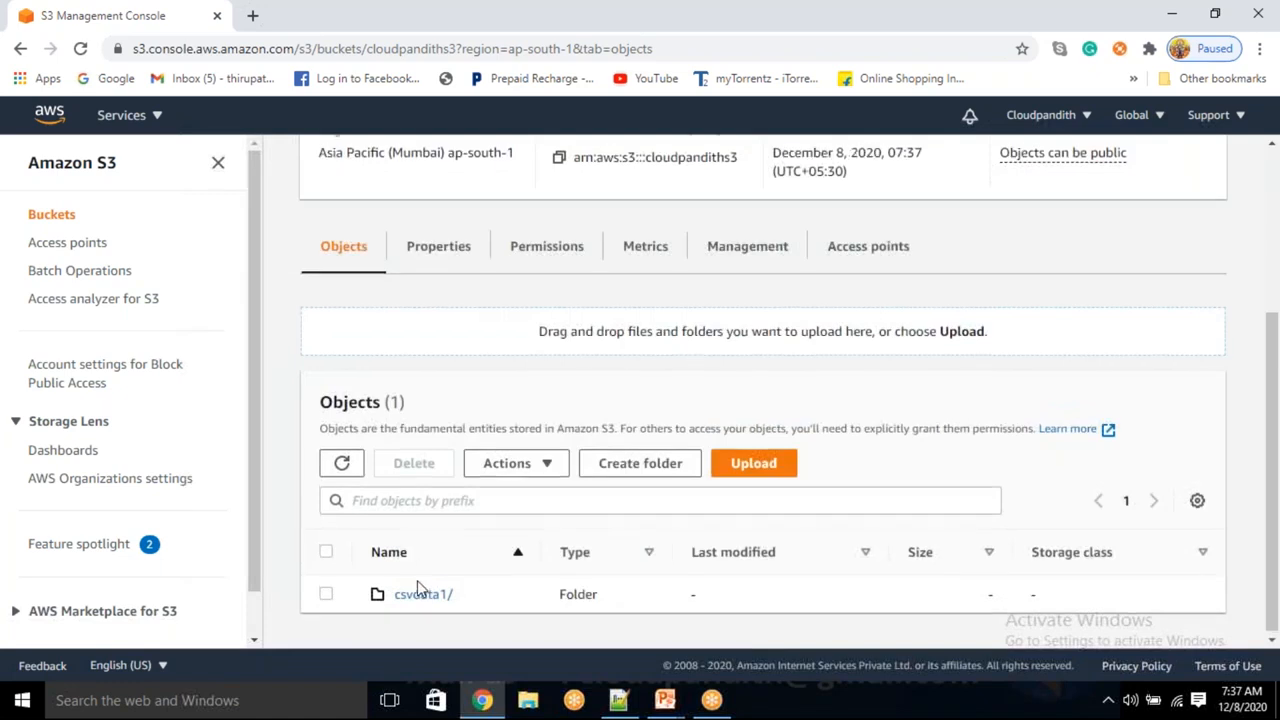
scroll(417, 580, up, 3)
double_click(381, 280)
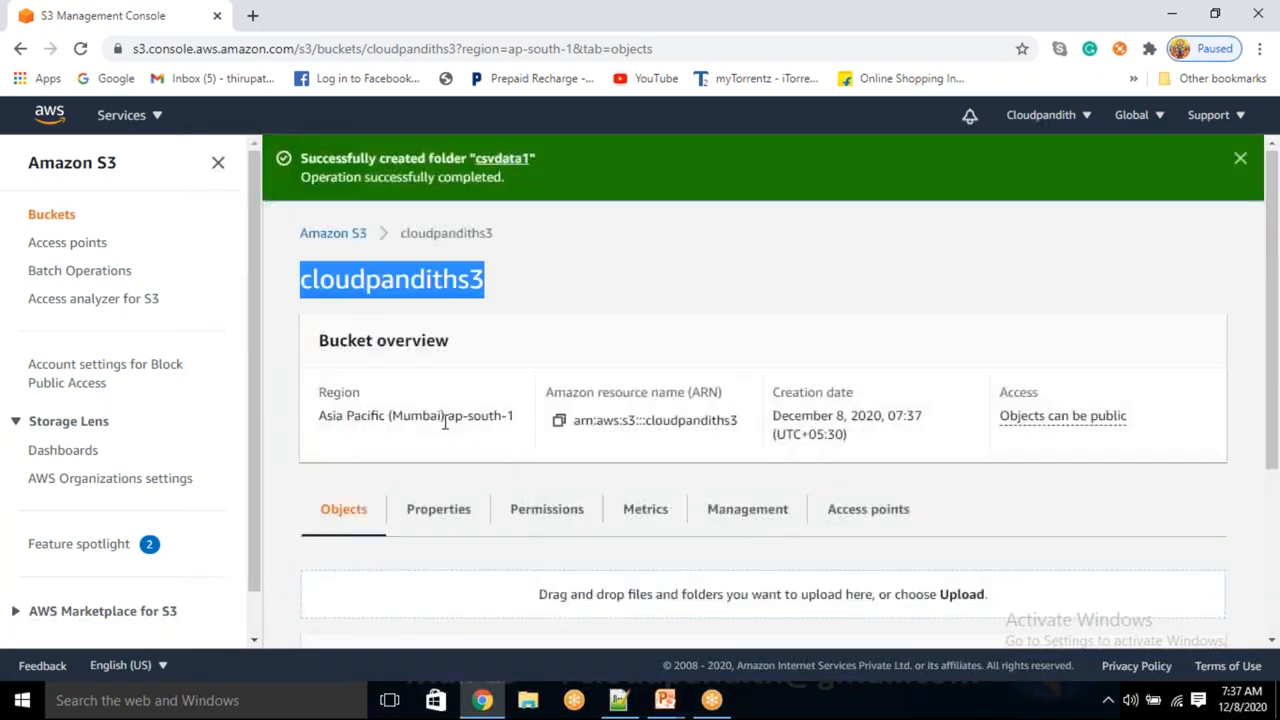
scroll(455, 475, down, 3)
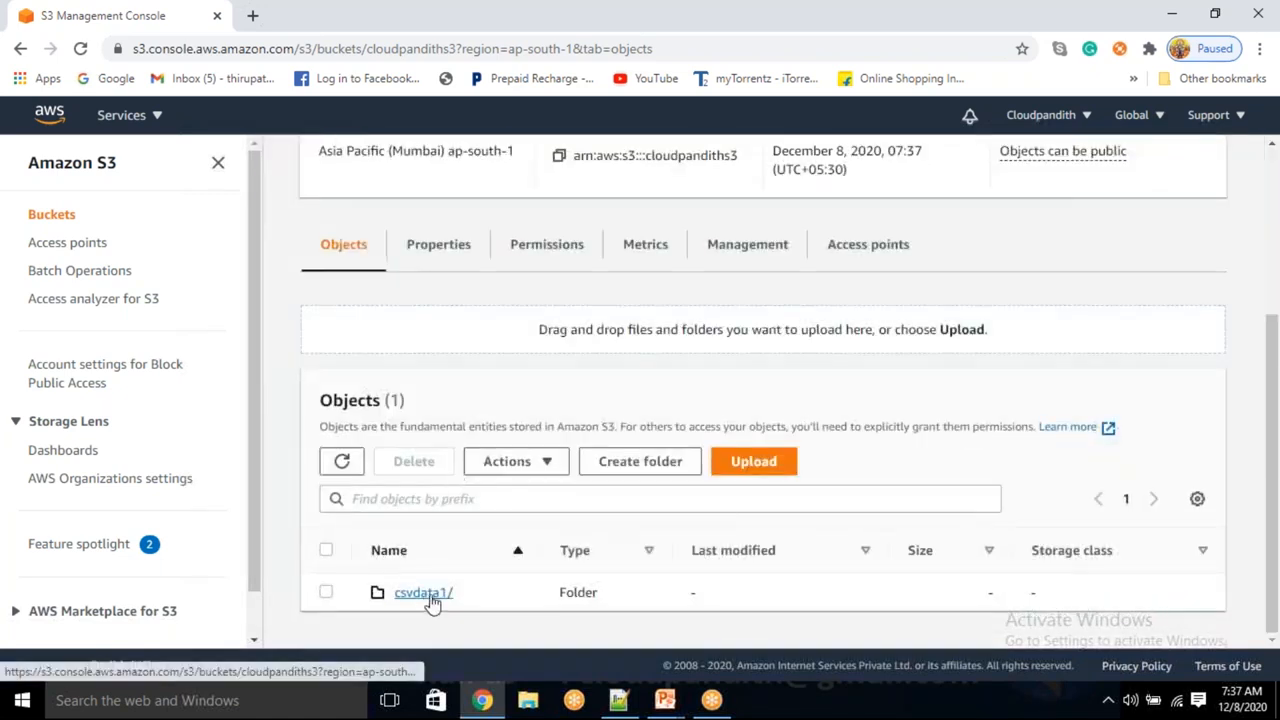
click(640, 464)
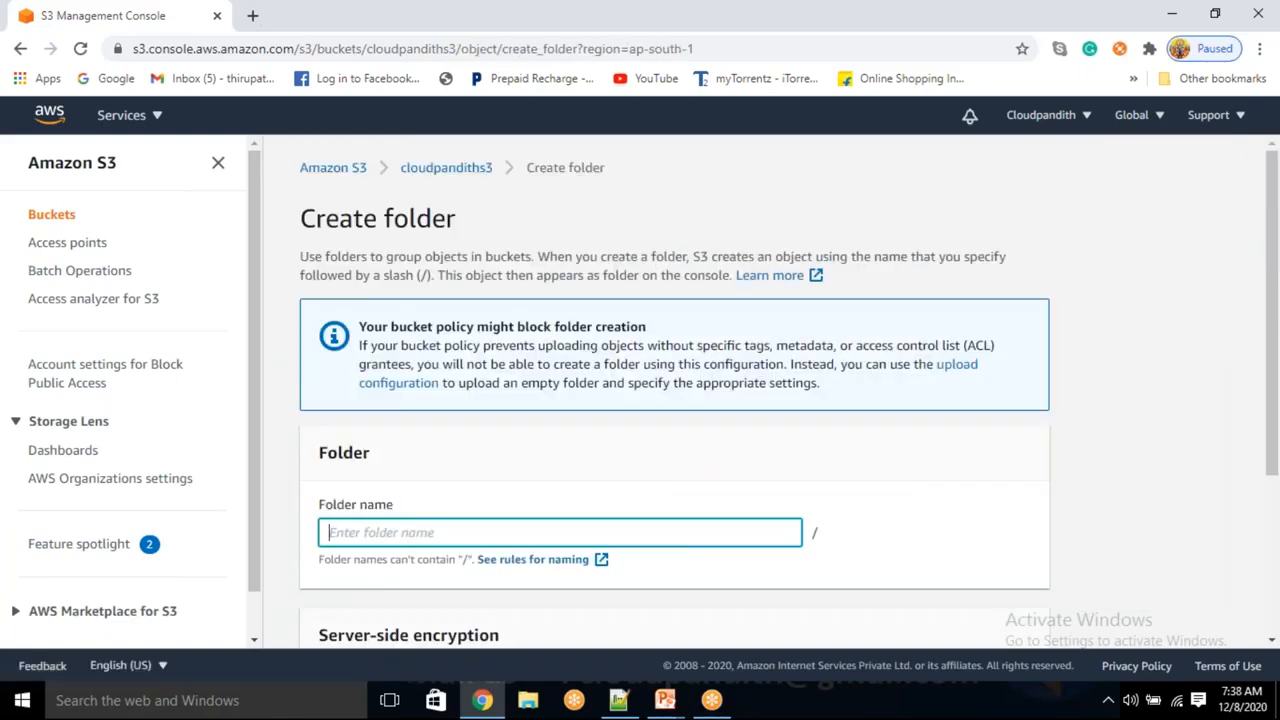
text(csvdata2)
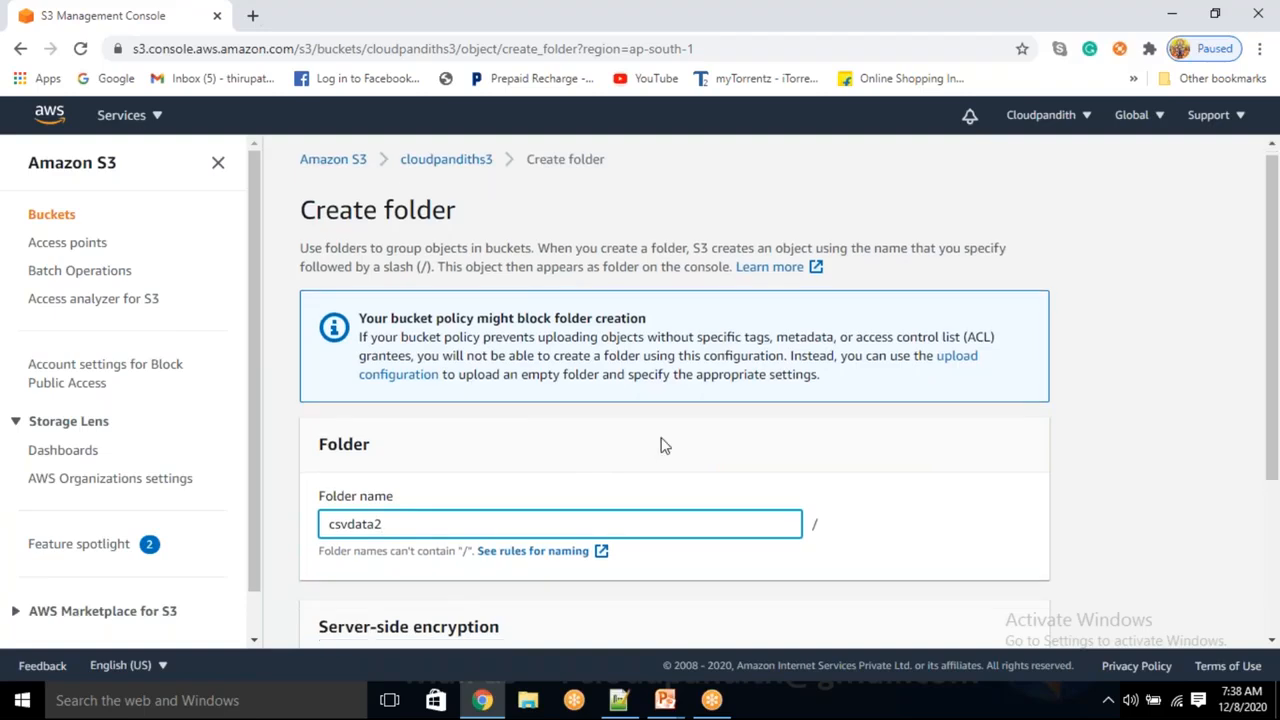
scroll(660, 445, down, 3)
click(1020, 620)
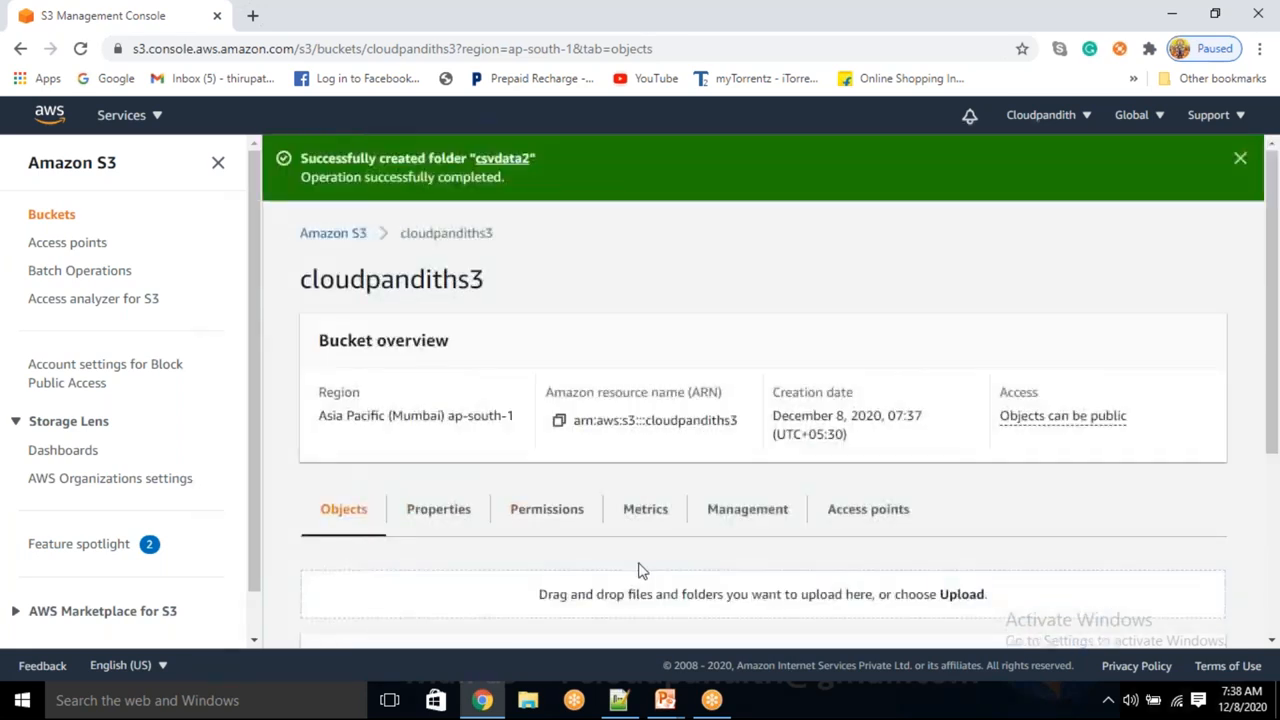
- Create a third folder named "csvdata3" in the cloudpandiths3 bucket
scroll(640, 560, down, 3)
click(670, 427)
text(csvdata3)
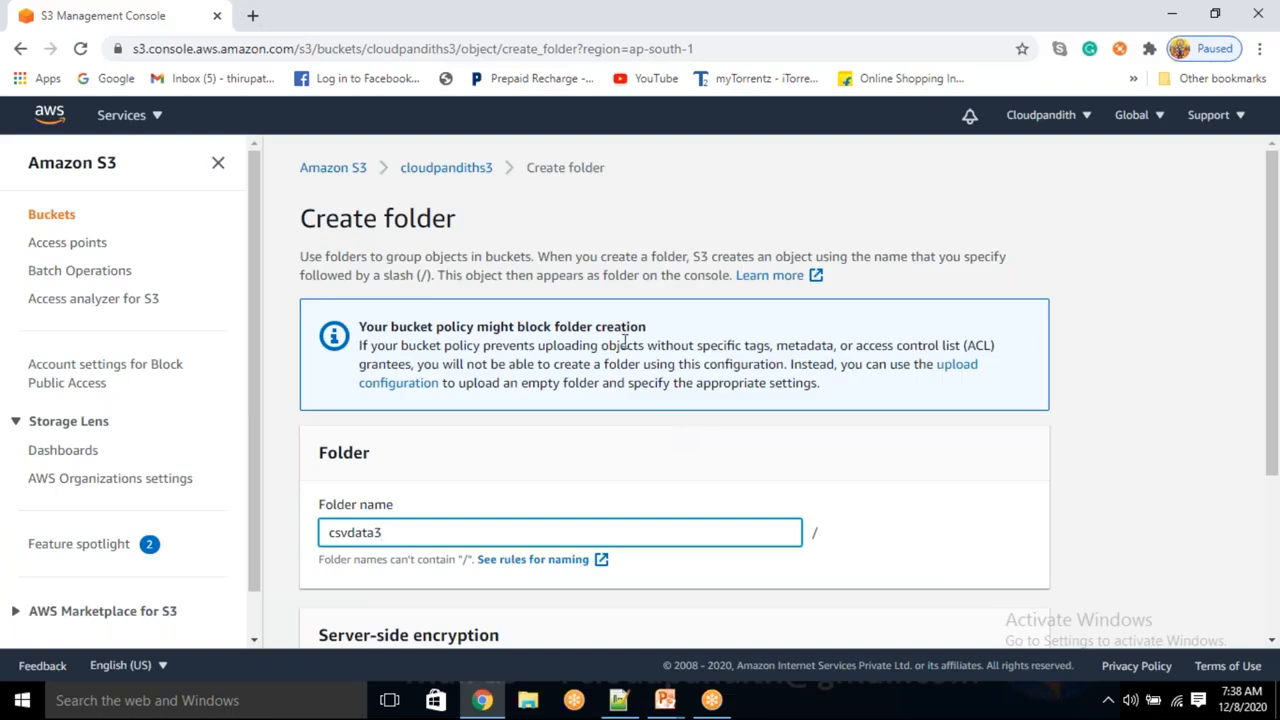
scroll(625, 345, down, 3)
click(990, 616)
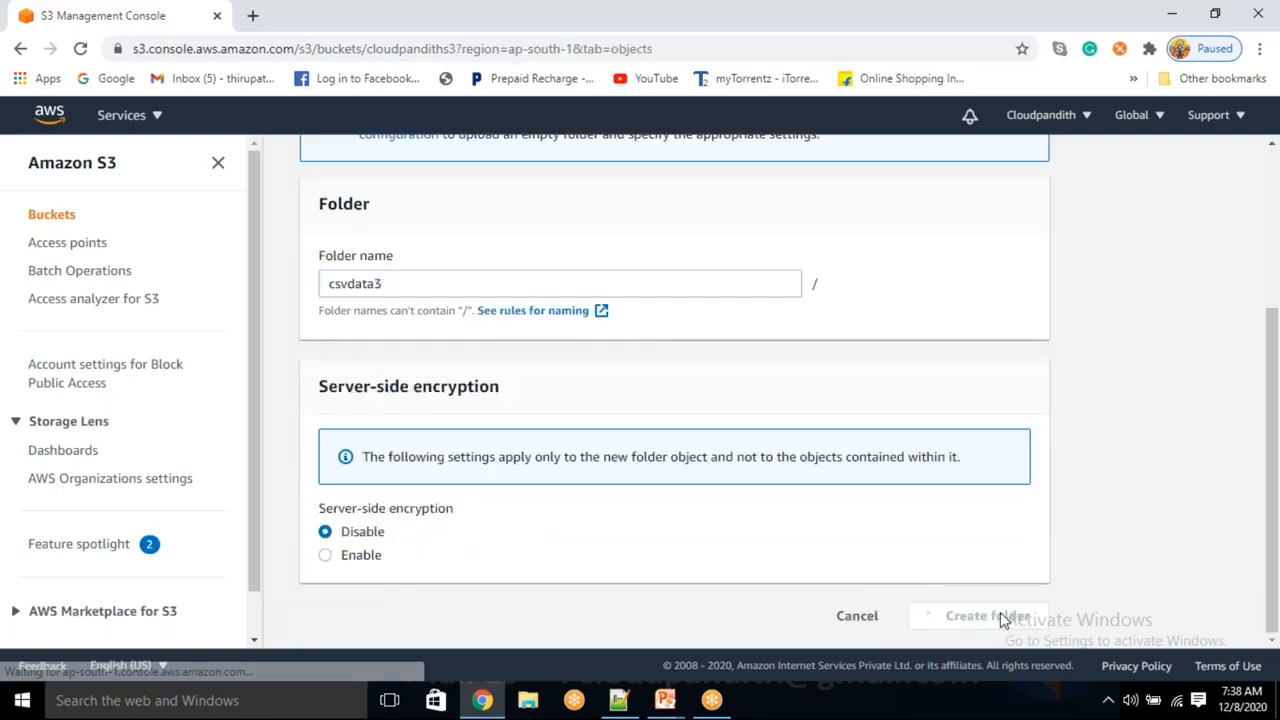
- Open the csvdata1 folder from the bucket's object list and look at its contents
scroll(739, 502, down, 1)
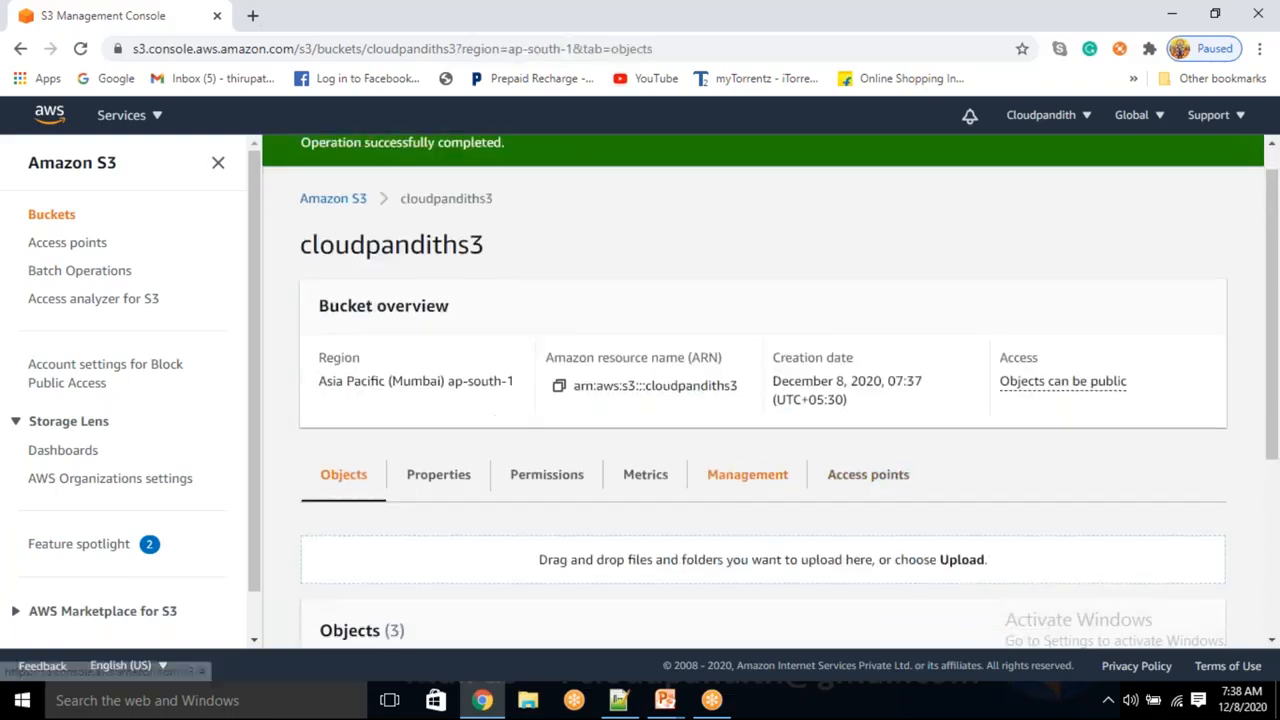
scroll(486, 480, down, 3)
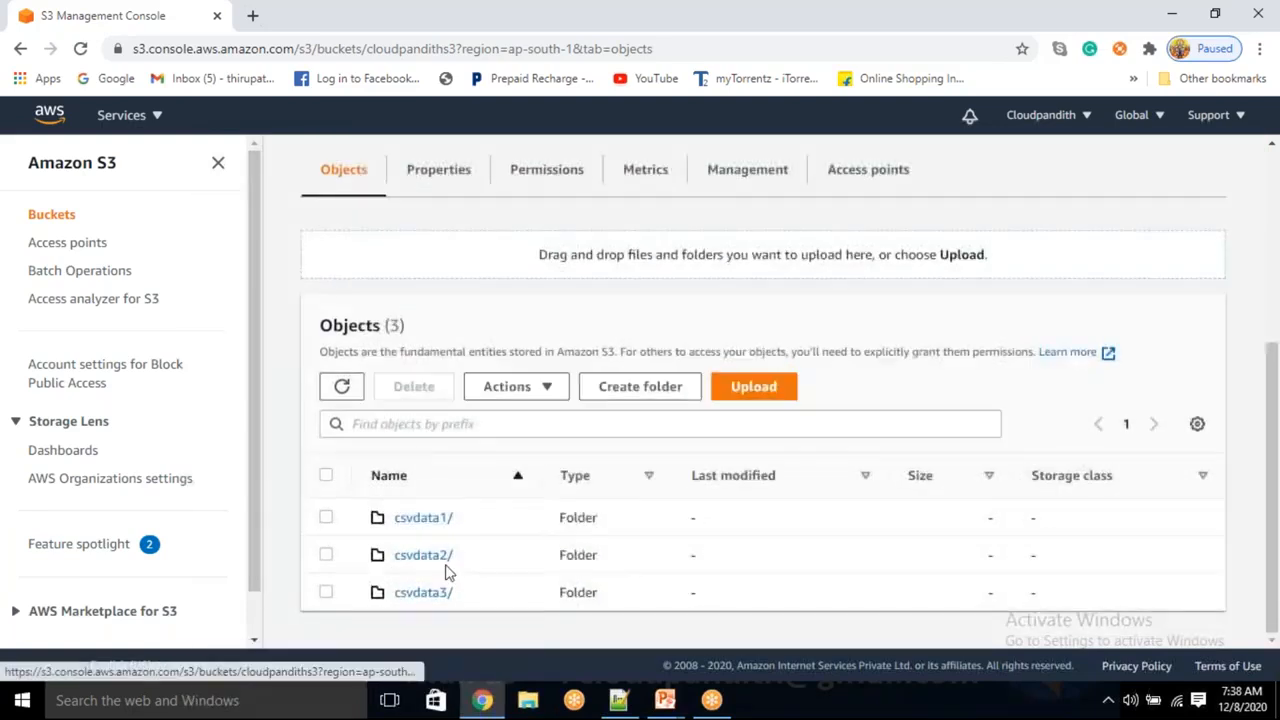
click(424, 519)
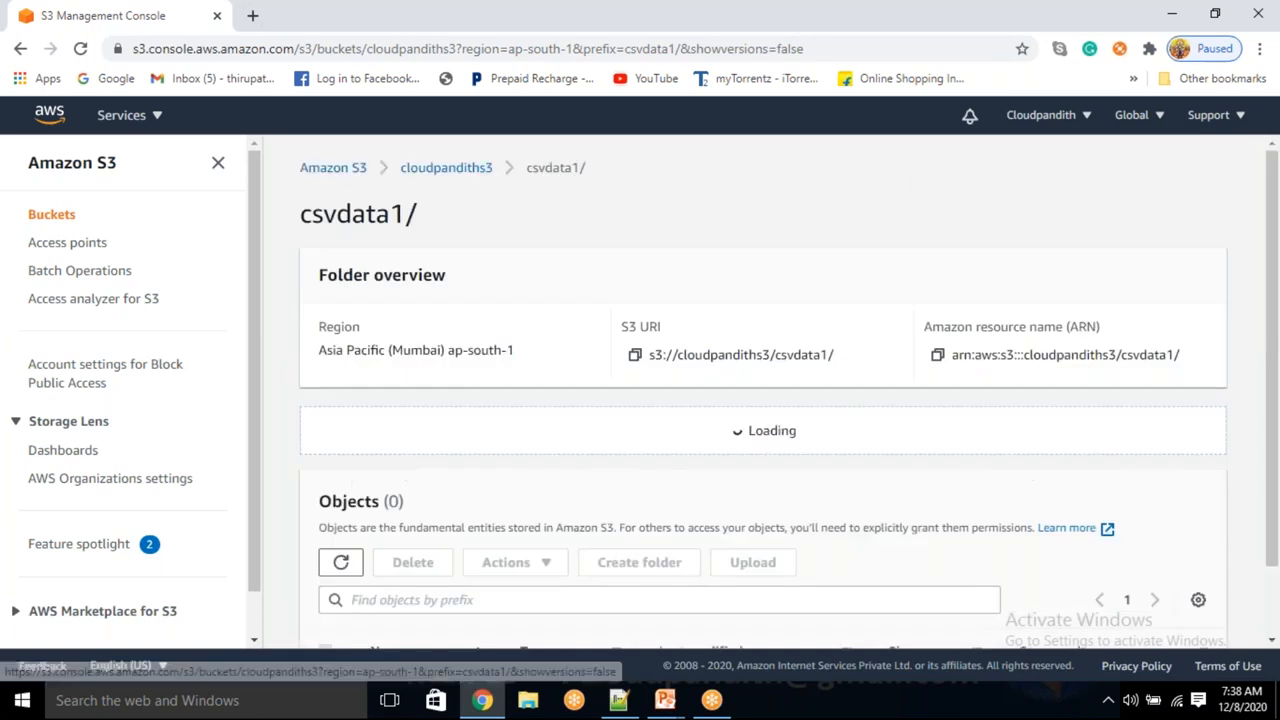
scroll(760, 420, down, 3)
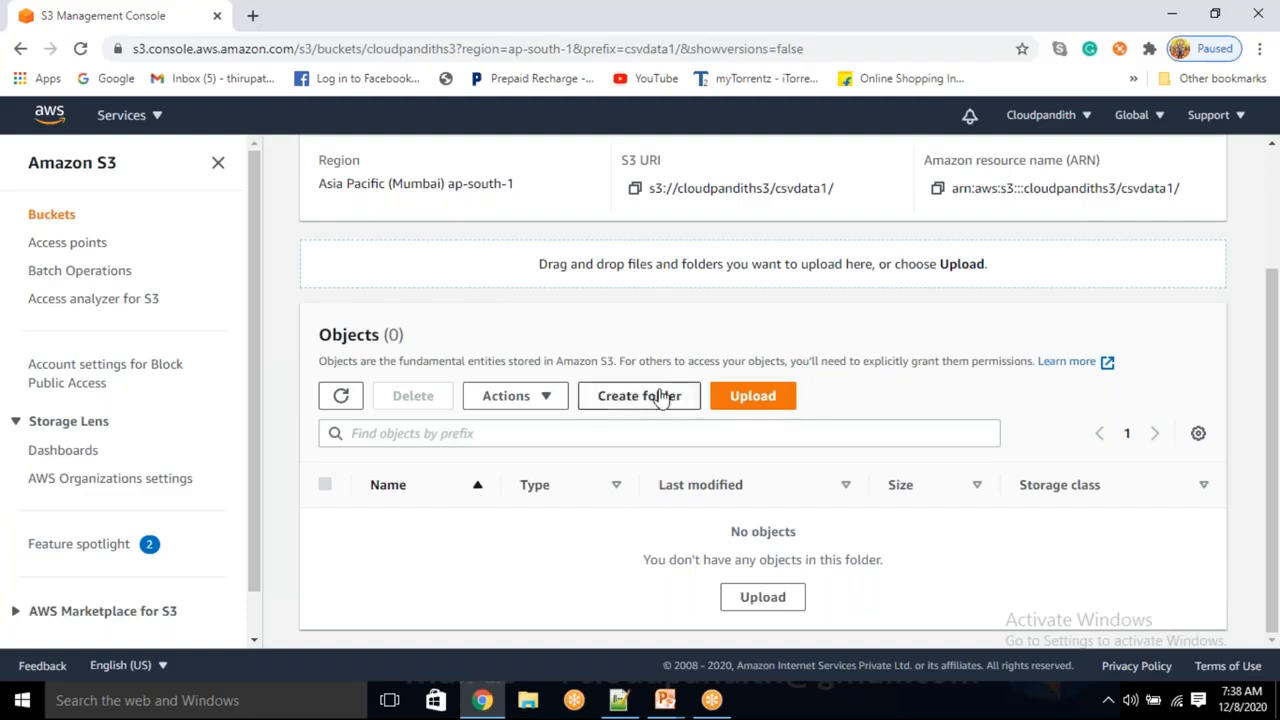
- Start an upload into the csvdata1 folder and browse to the cloudpandith-datasets folder on the Desktop for files to add
click(752, 400)
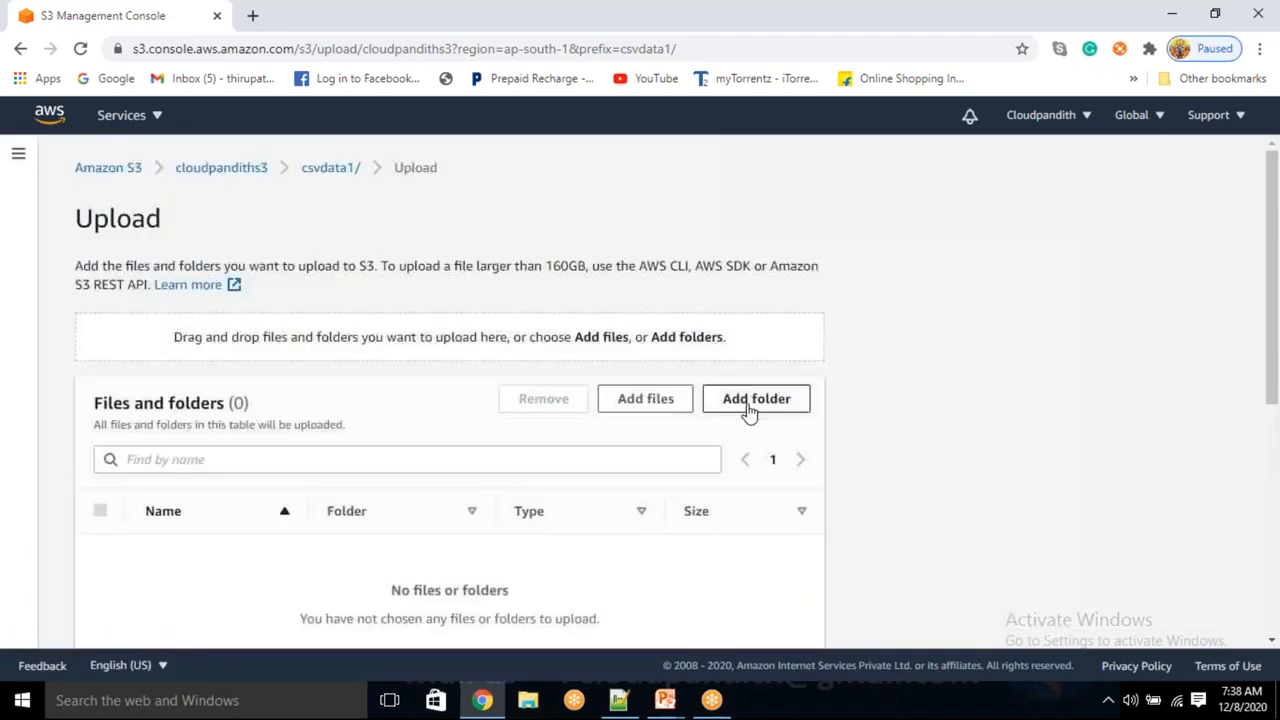
scroll(224, 515, down, 2)
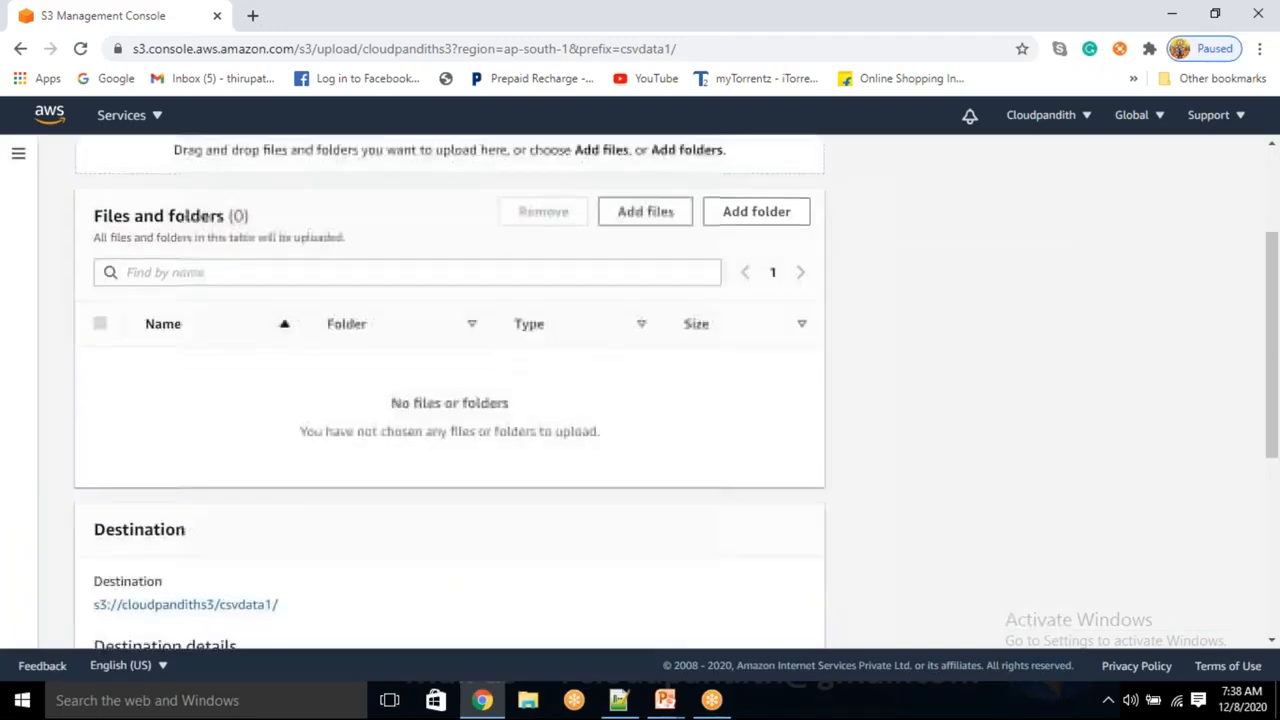
click(648, 227)
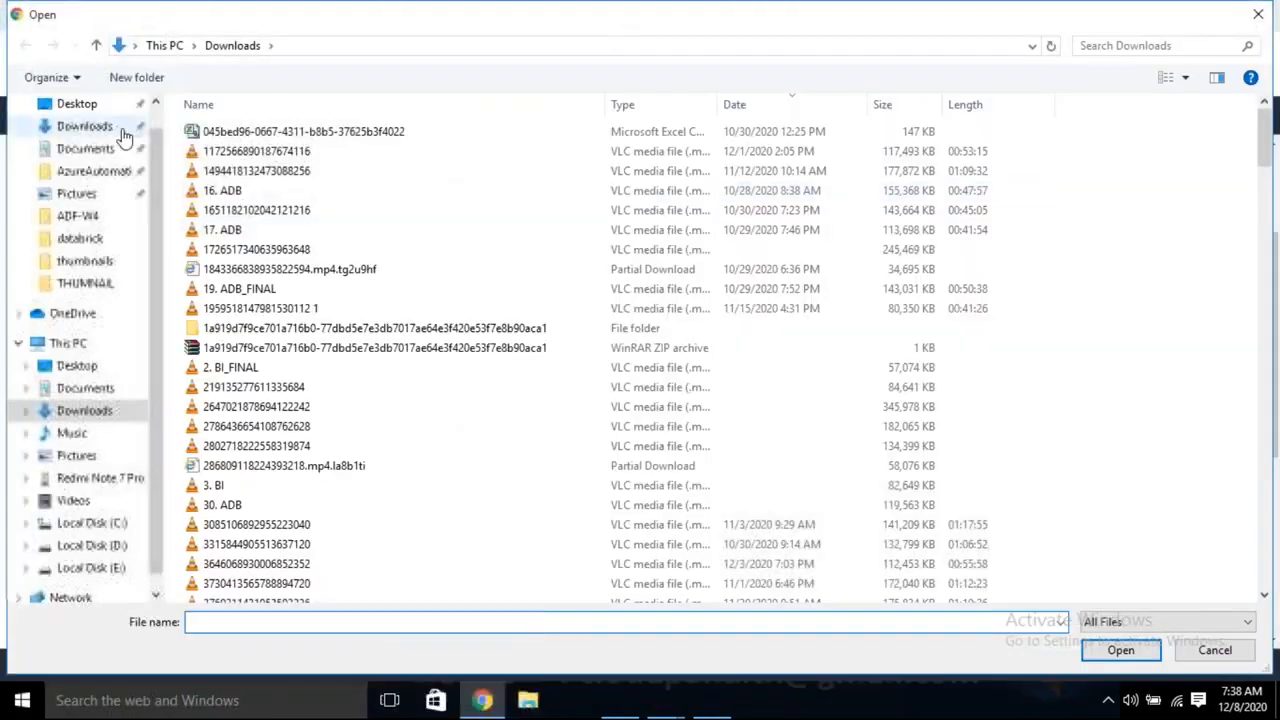
click(122, 130)
click(90, 110)
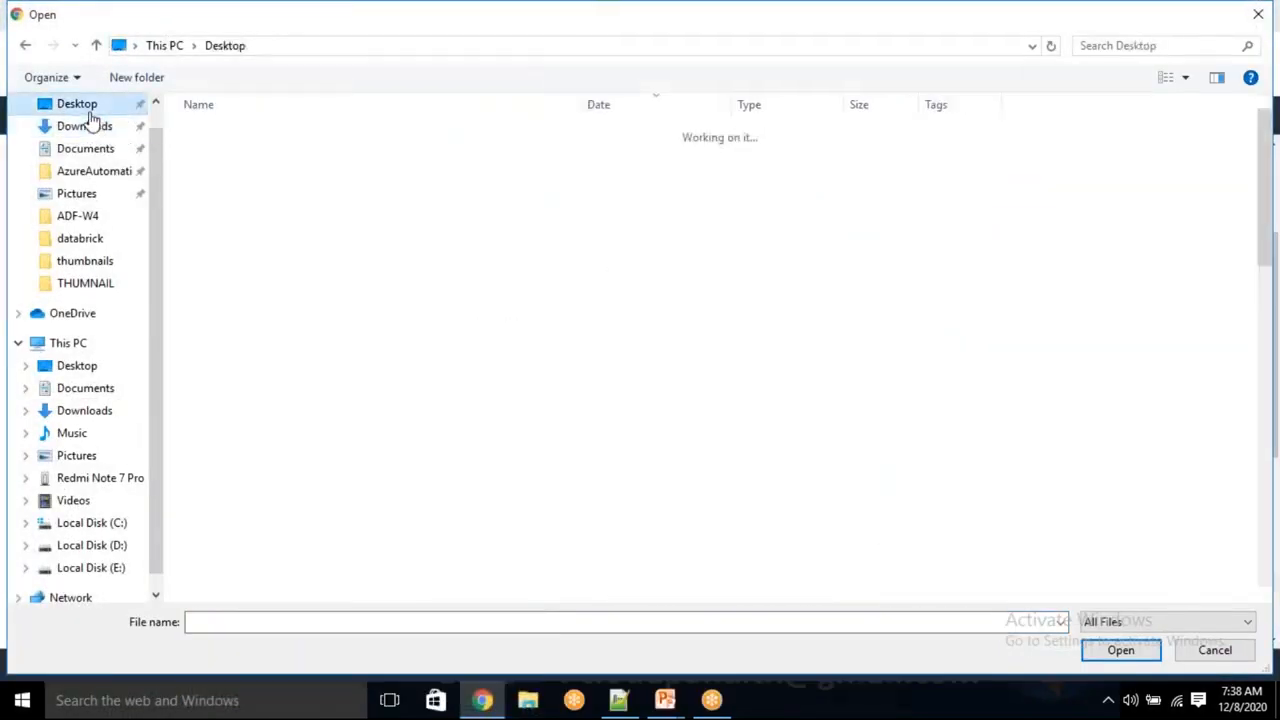
double_click(262, 251)
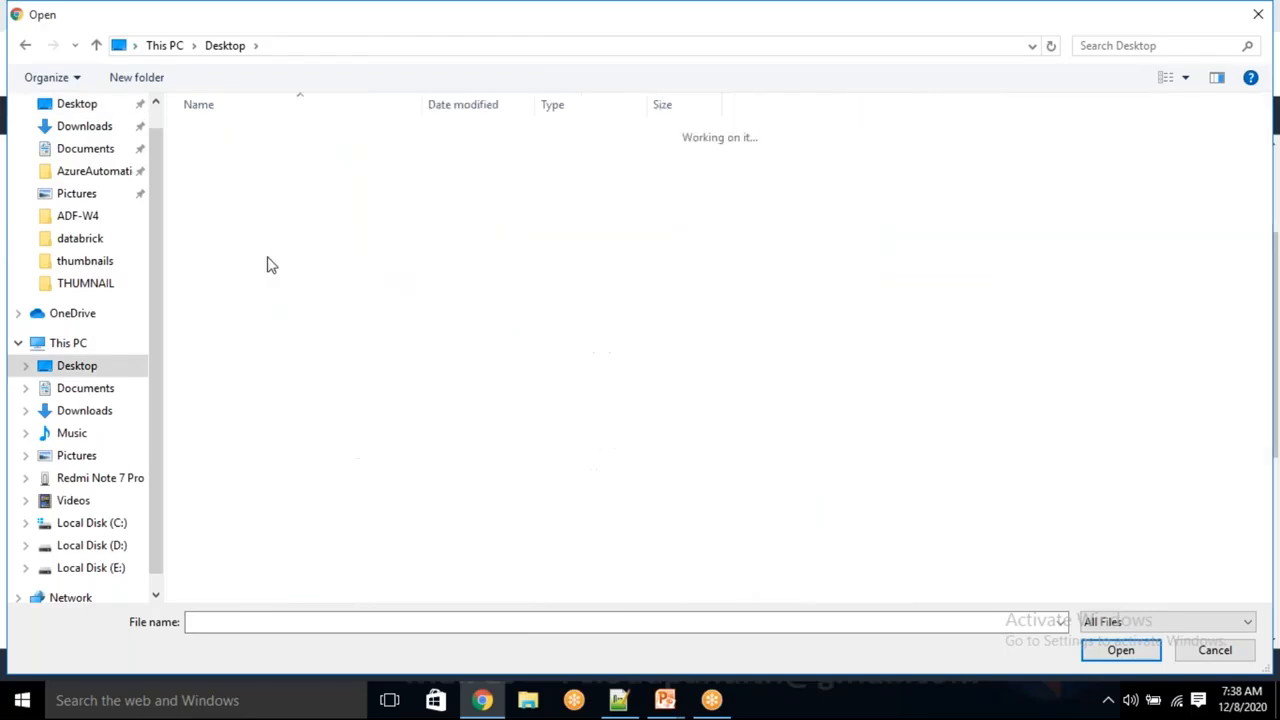
double_click(240, 155)
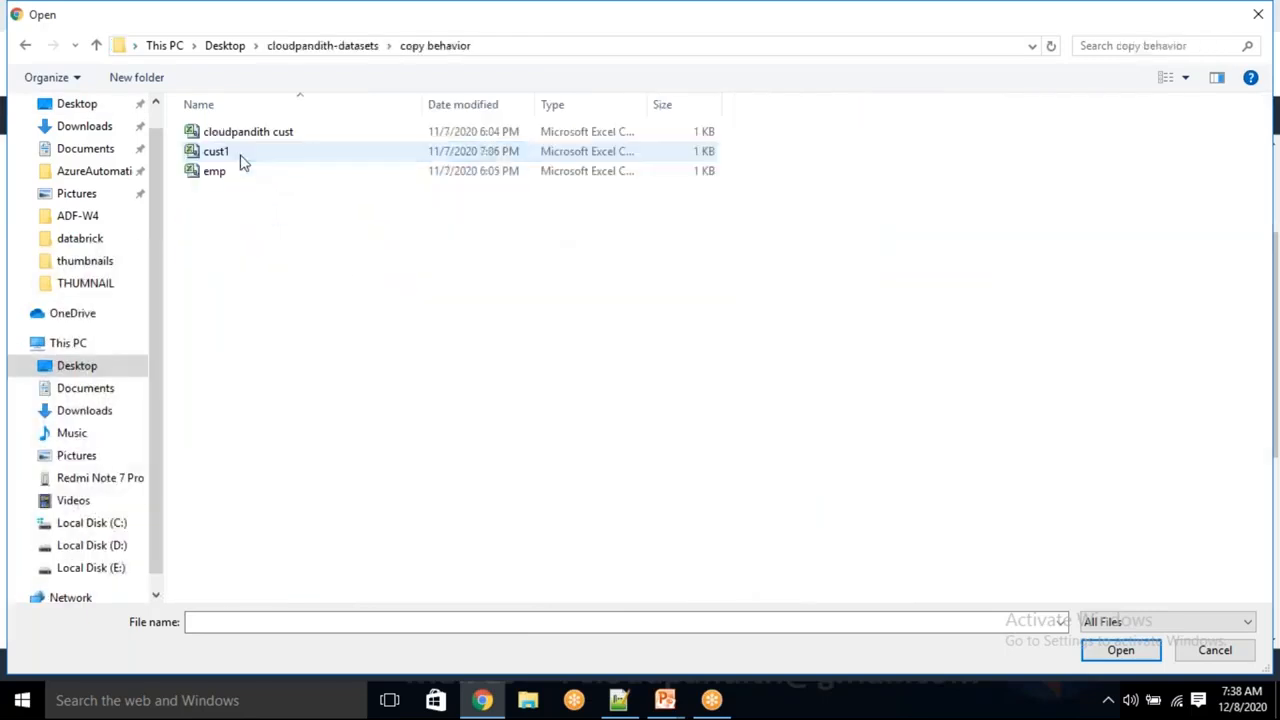
key(BackSpace)
double_click(240, 133)
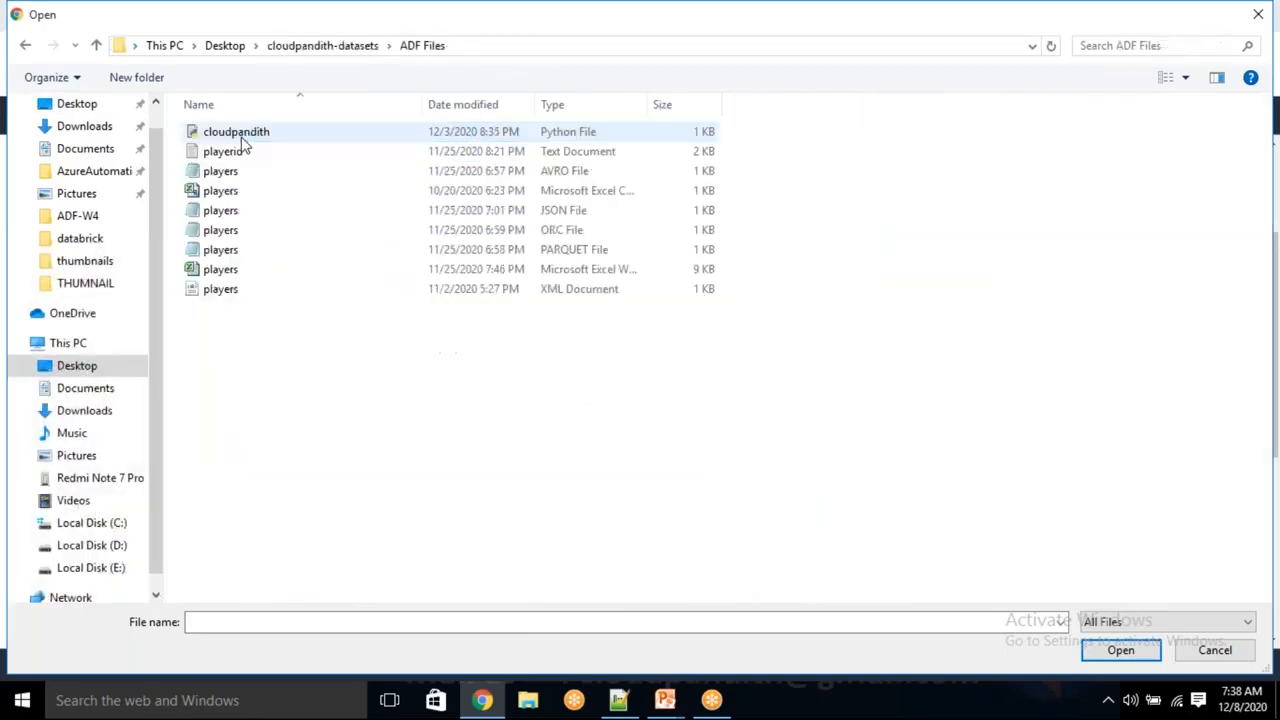
key(BackSpace)
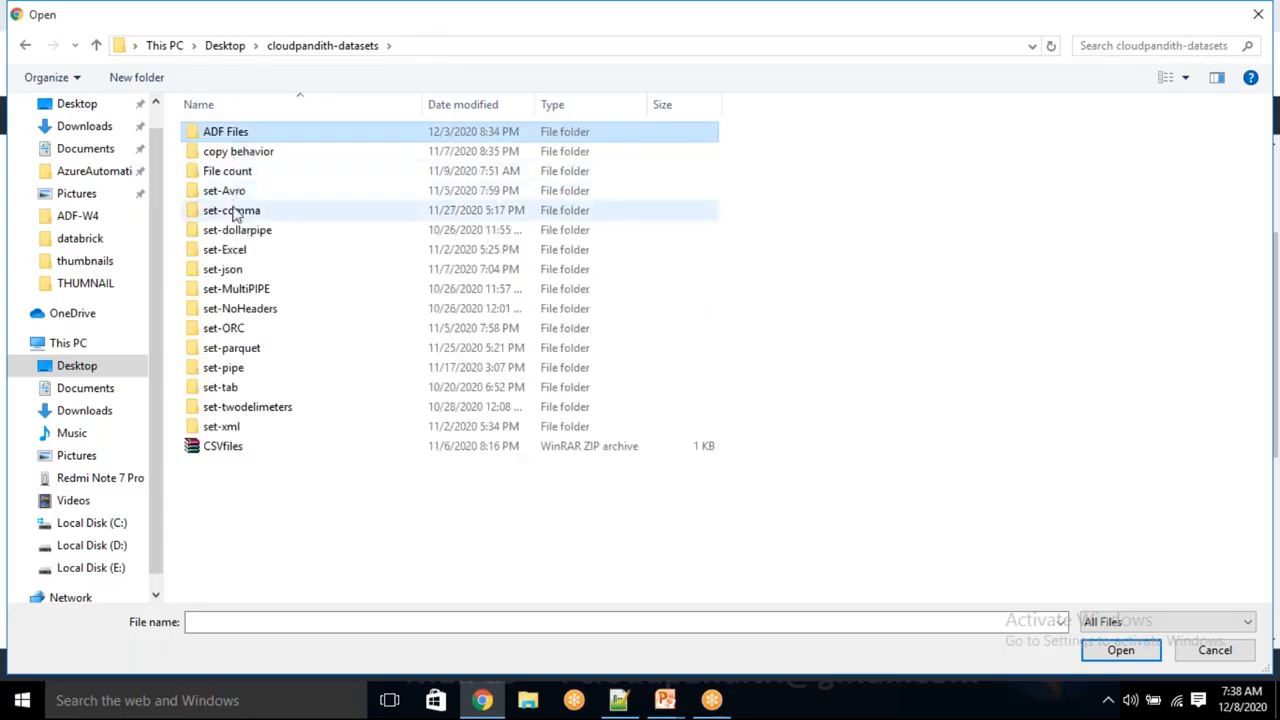
- Add the cust1 CSV file from the set-comma dataset folder to the upload list
double_click(236, 210)
click(246, 134)
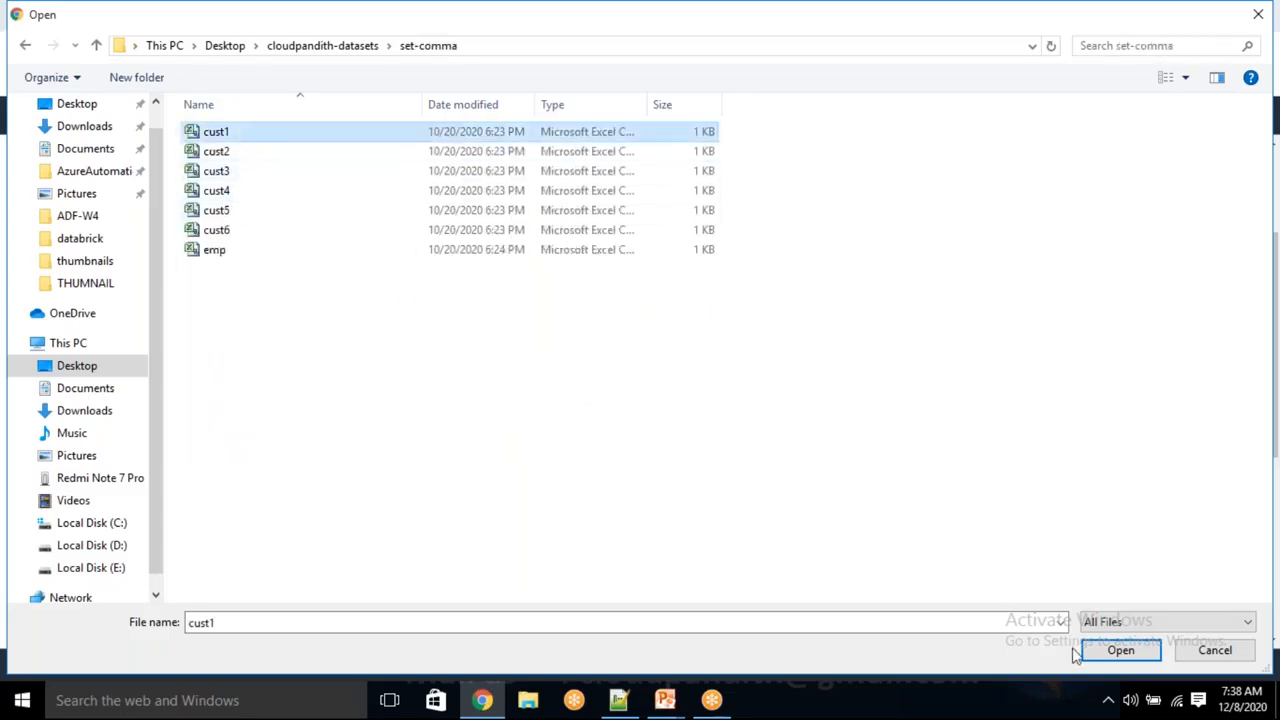
click(1120, 651)
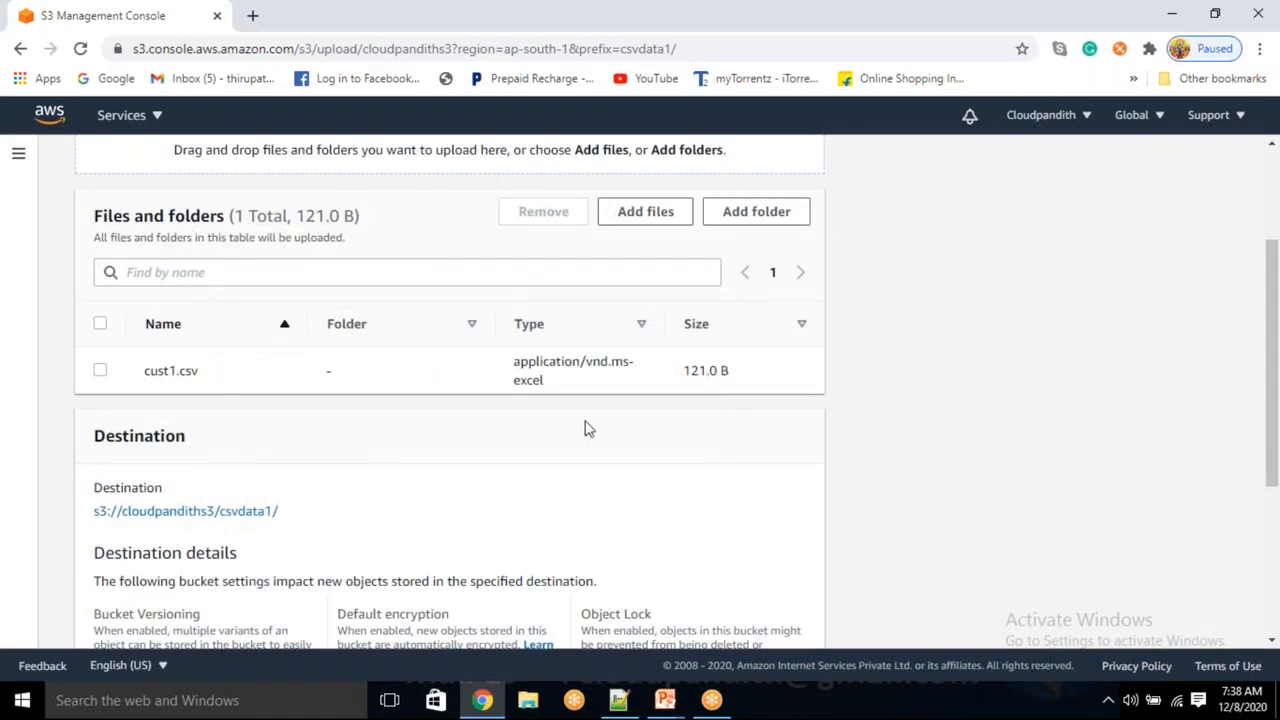
- Review the queued cust1.csv and its destination details, and upload it to csvdata1 without enabling bucket versioning
scroll(588, 428, up, 2)
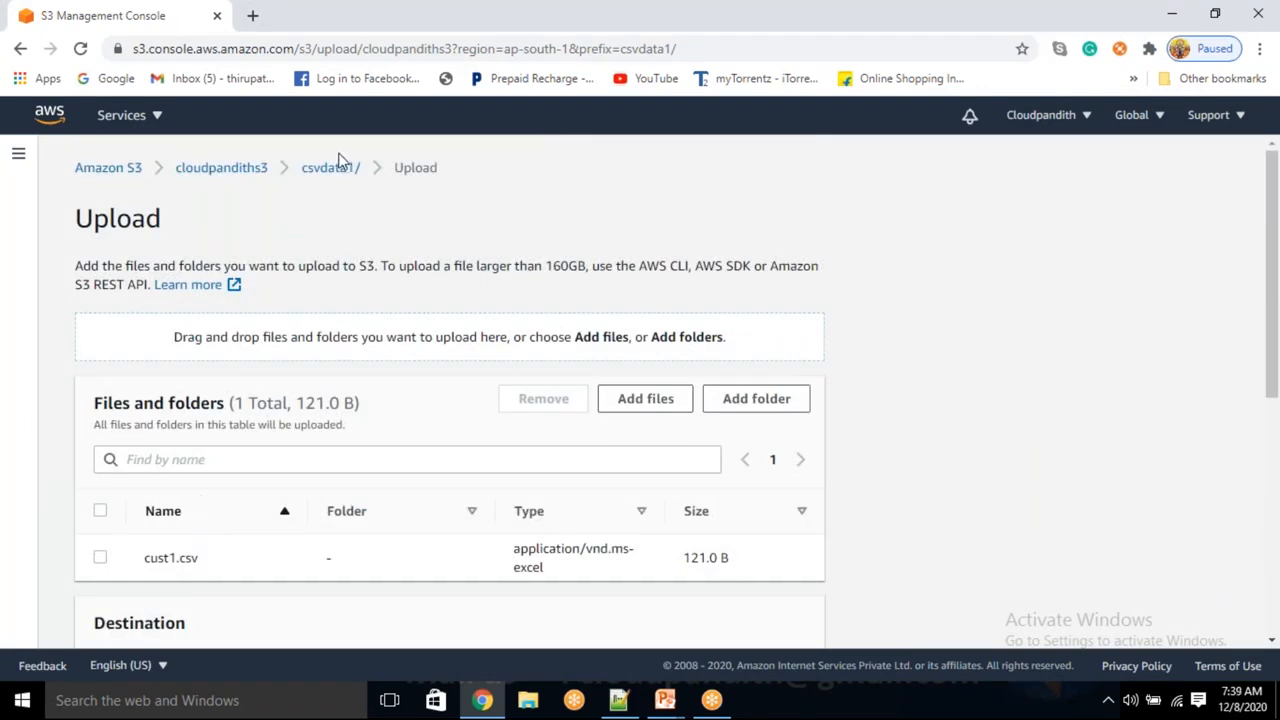
drag(155, 557, 217, 571)
click(277, 583)
scroll(641, 510, down, 1)
scroll(437, 287, down, 5)
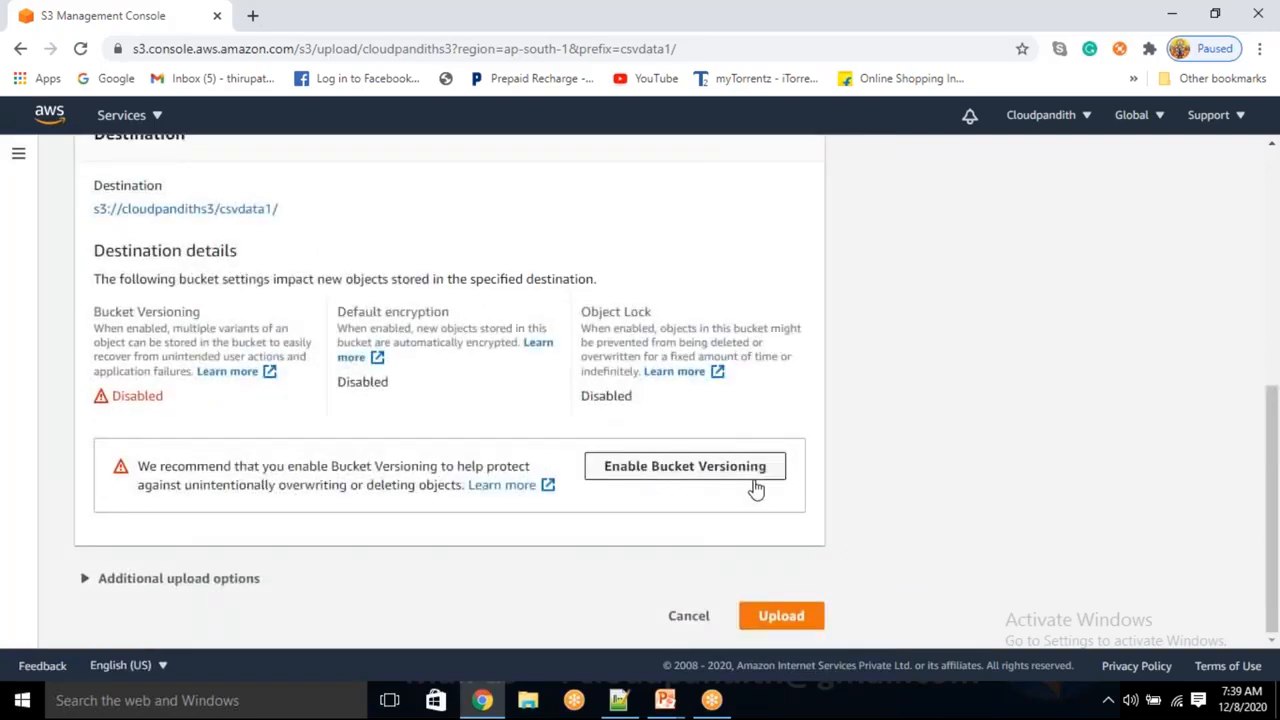
click(785, 618)
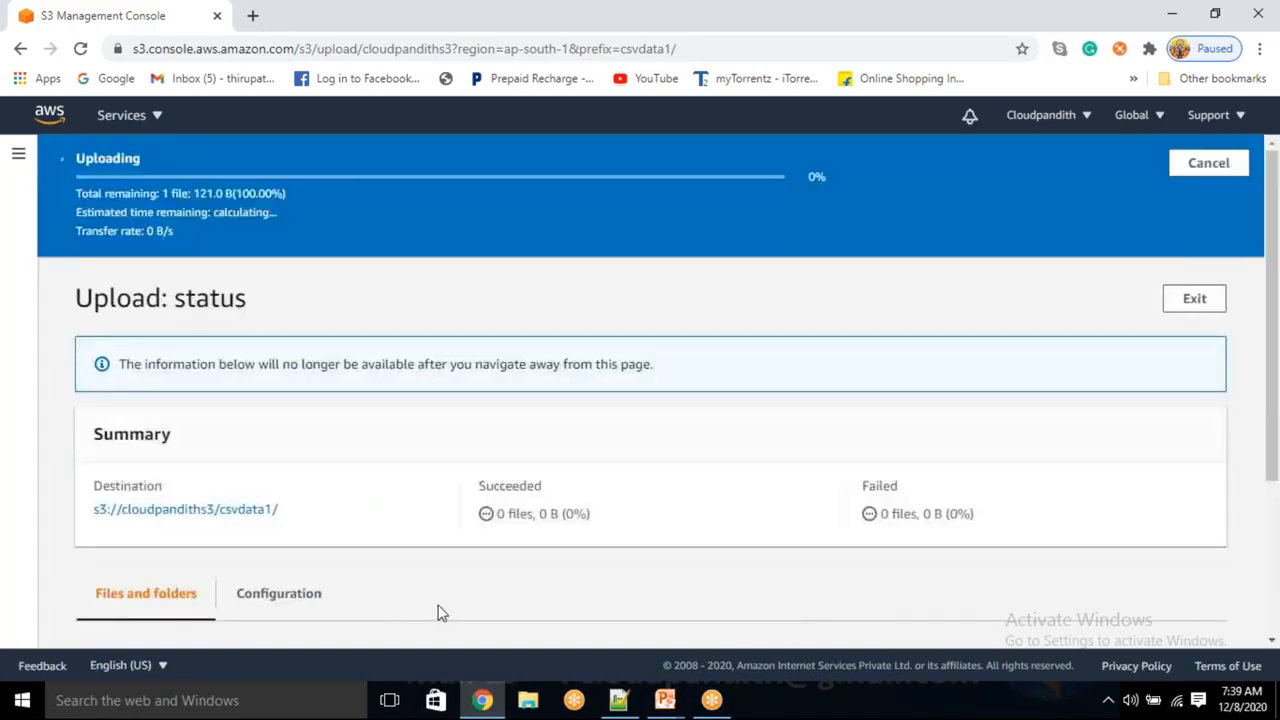
- Check the status of the cust1.csv upload and open its destination folder to view the objects
scroll(442, 613, down, 3)
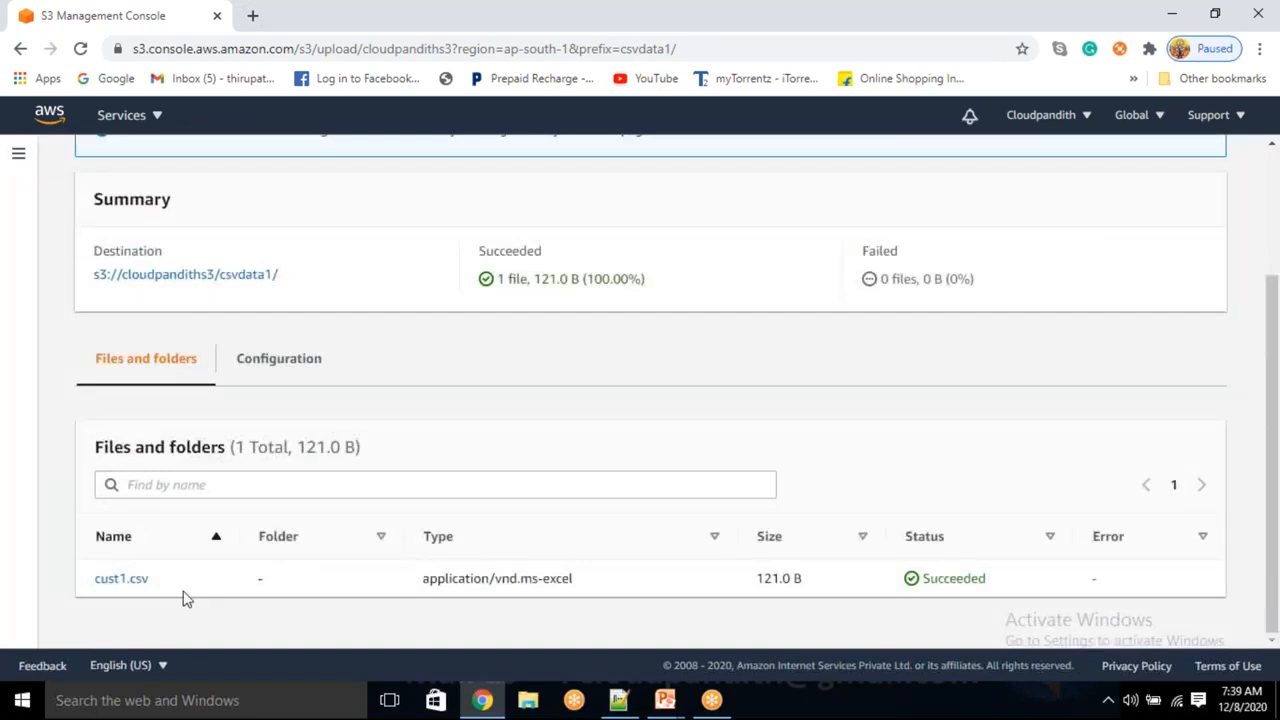
scroll(611, 465, up, 1)
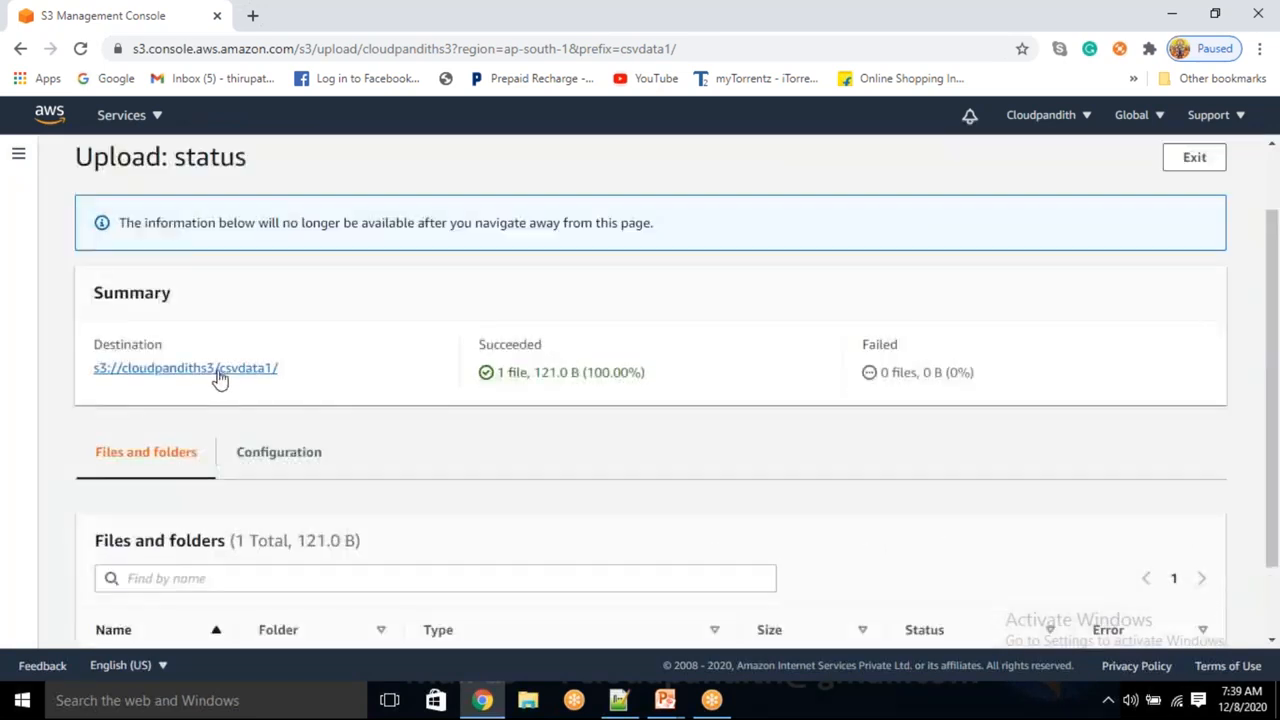
click(181, 370)
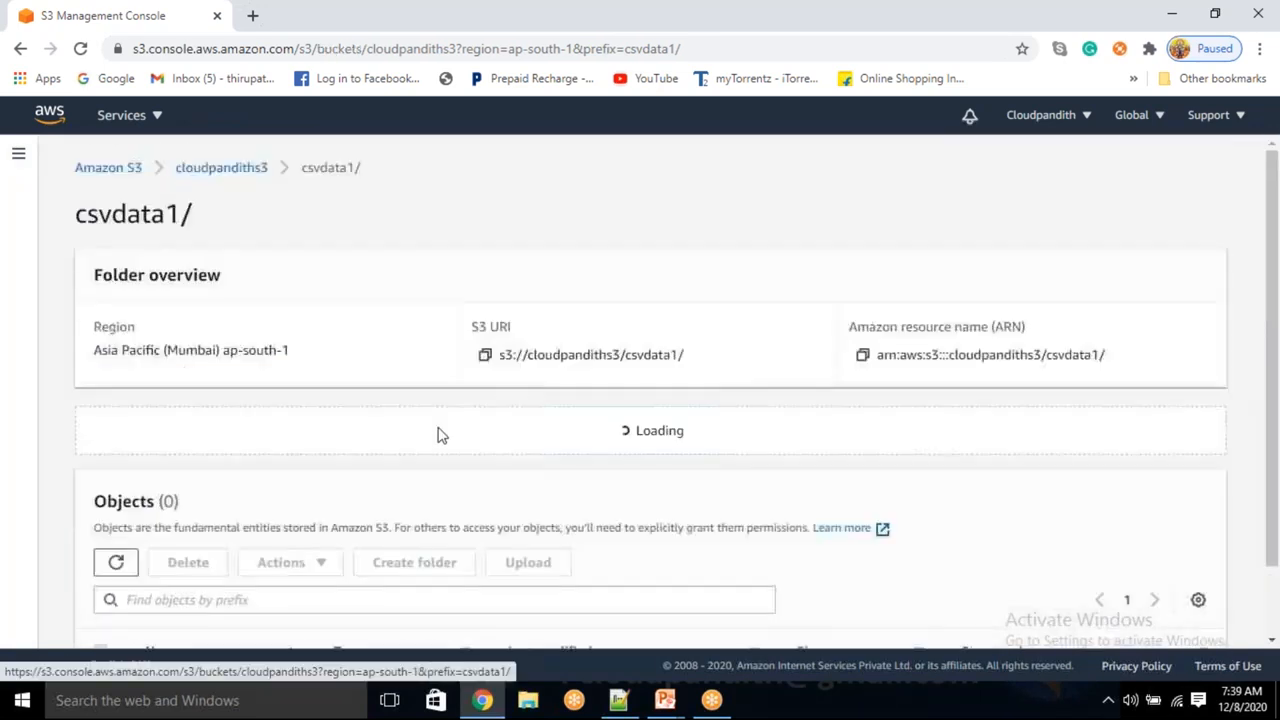
scroll(501, 443, down, 1)
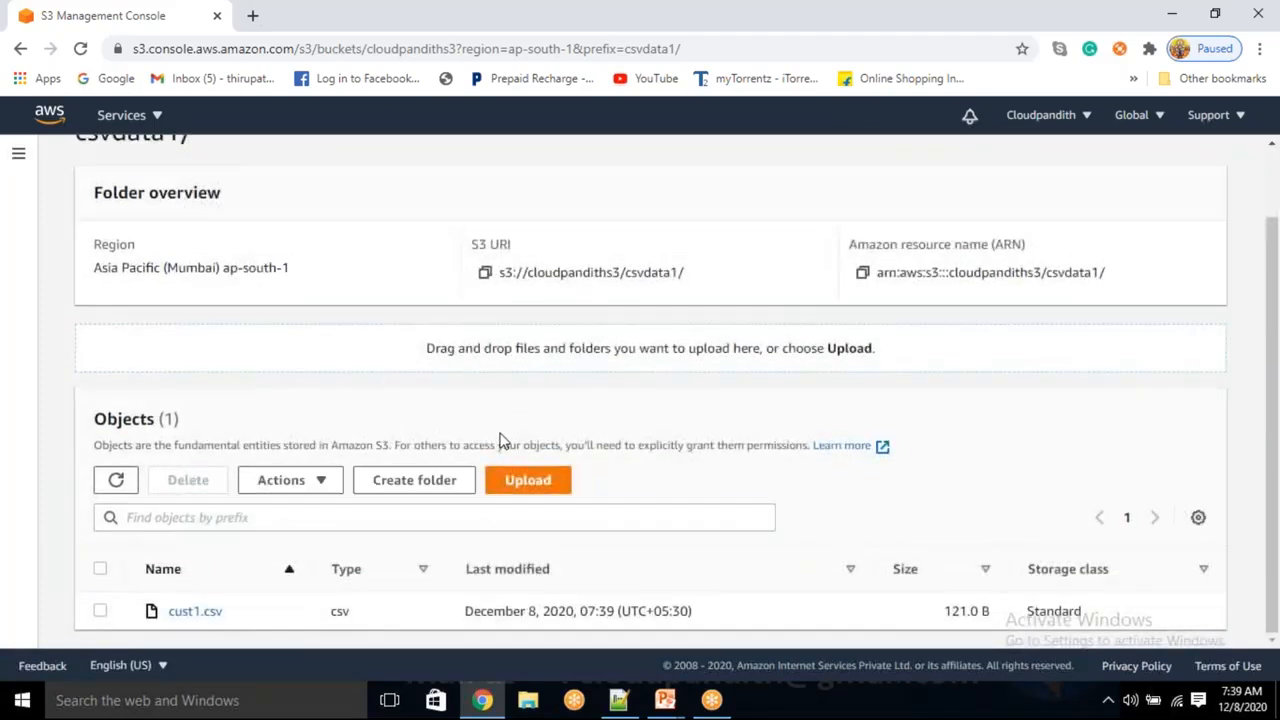
scroll(467, 426, up, 1)
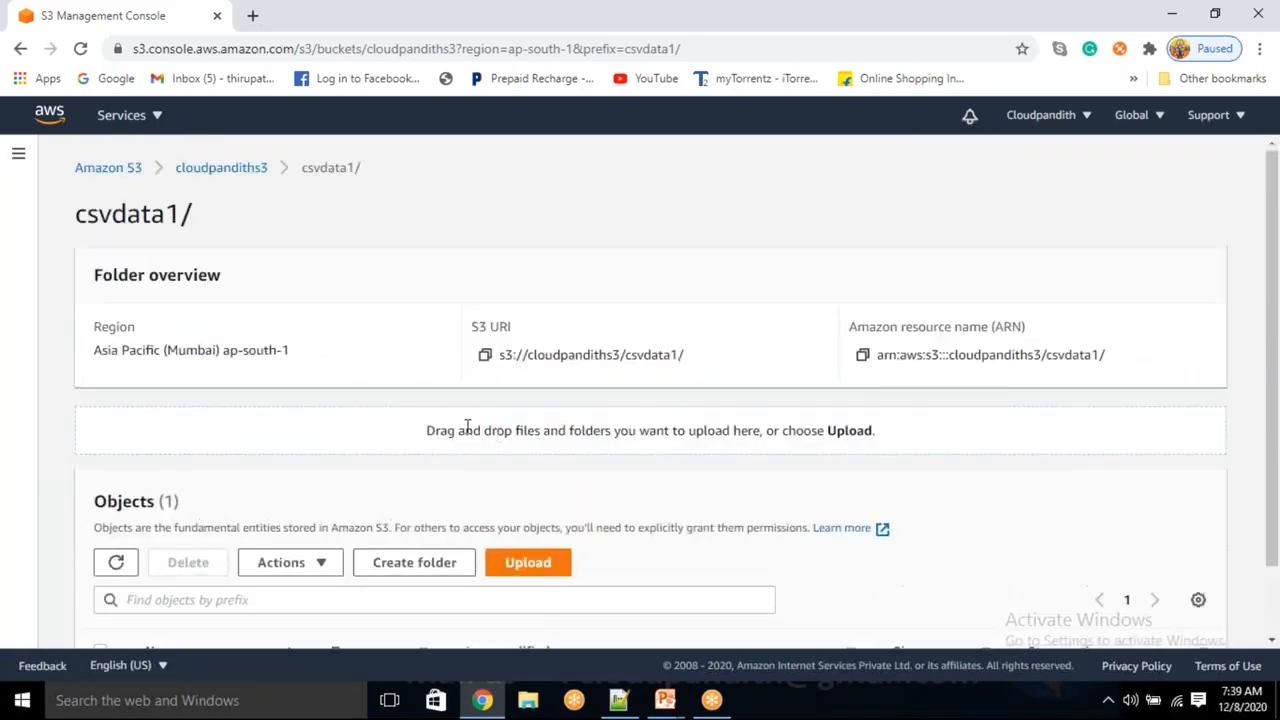
- Return to the cloudpandiths3 bucket and reopen the csvdata1 folder to check for the uploaded file
click(254, 176)
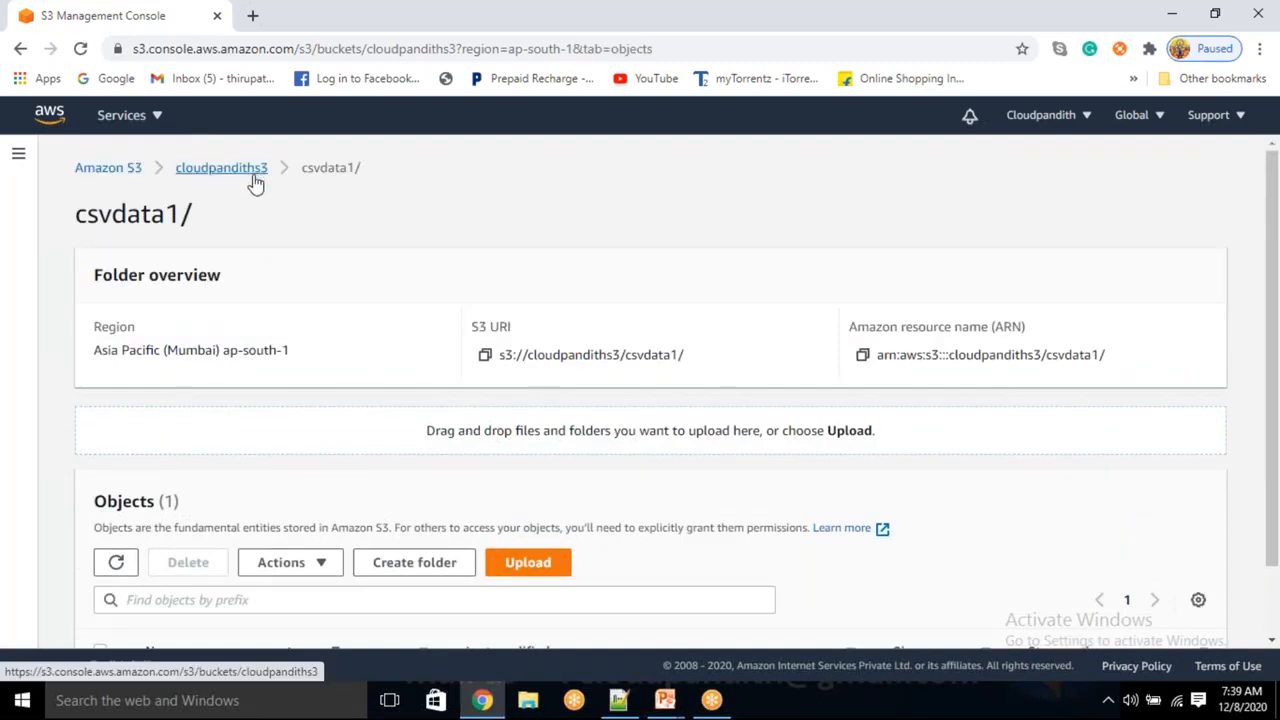
scroll(440, 440, down, 3)
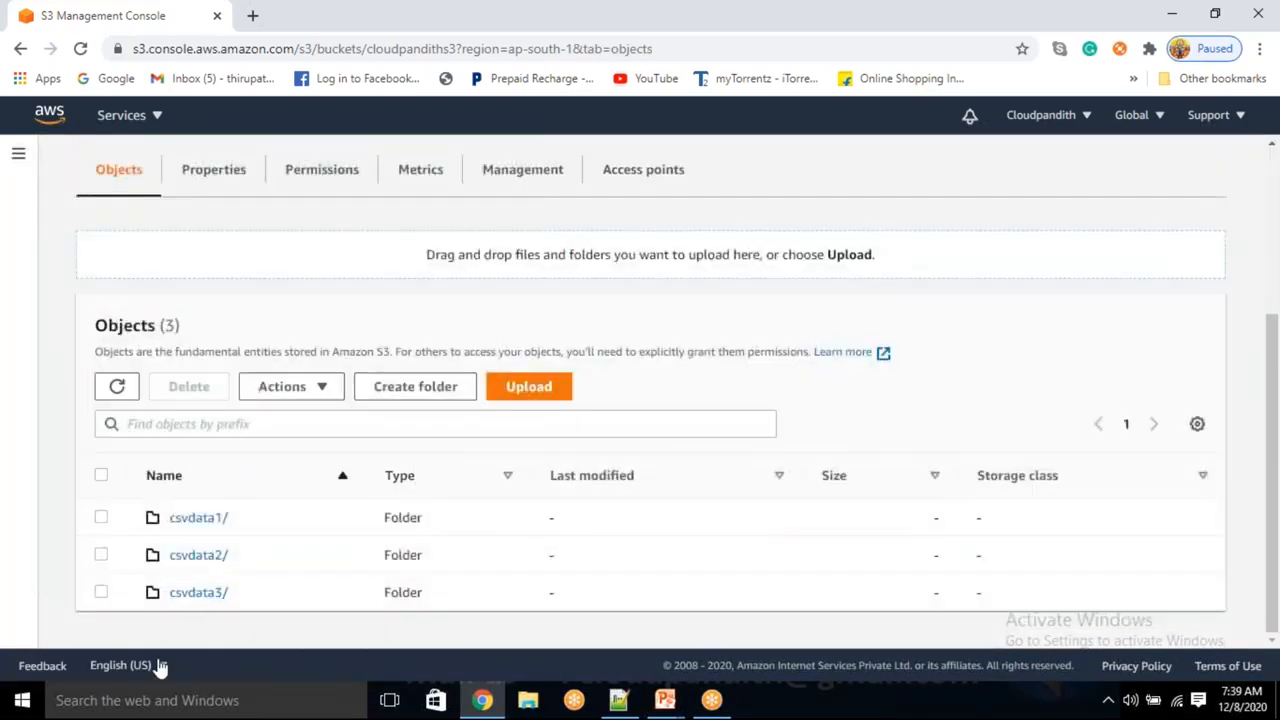
click(193, 527)
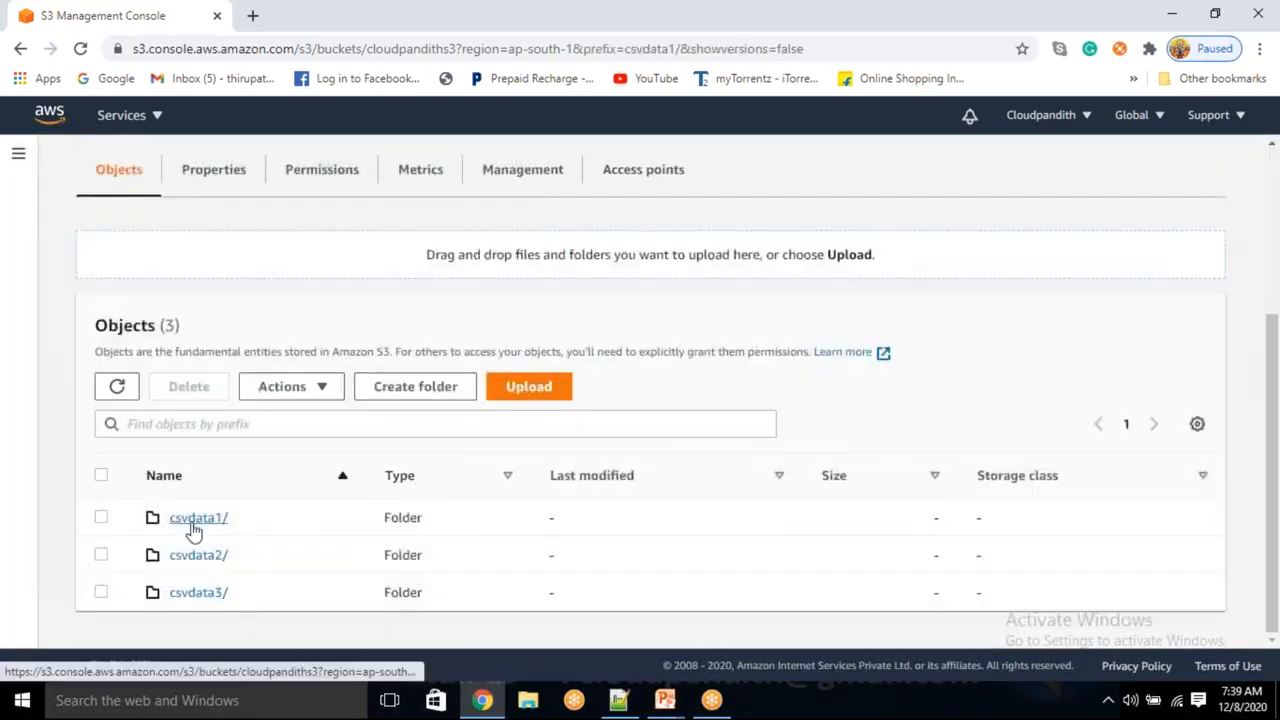
scroll(200, 600, down, 1)
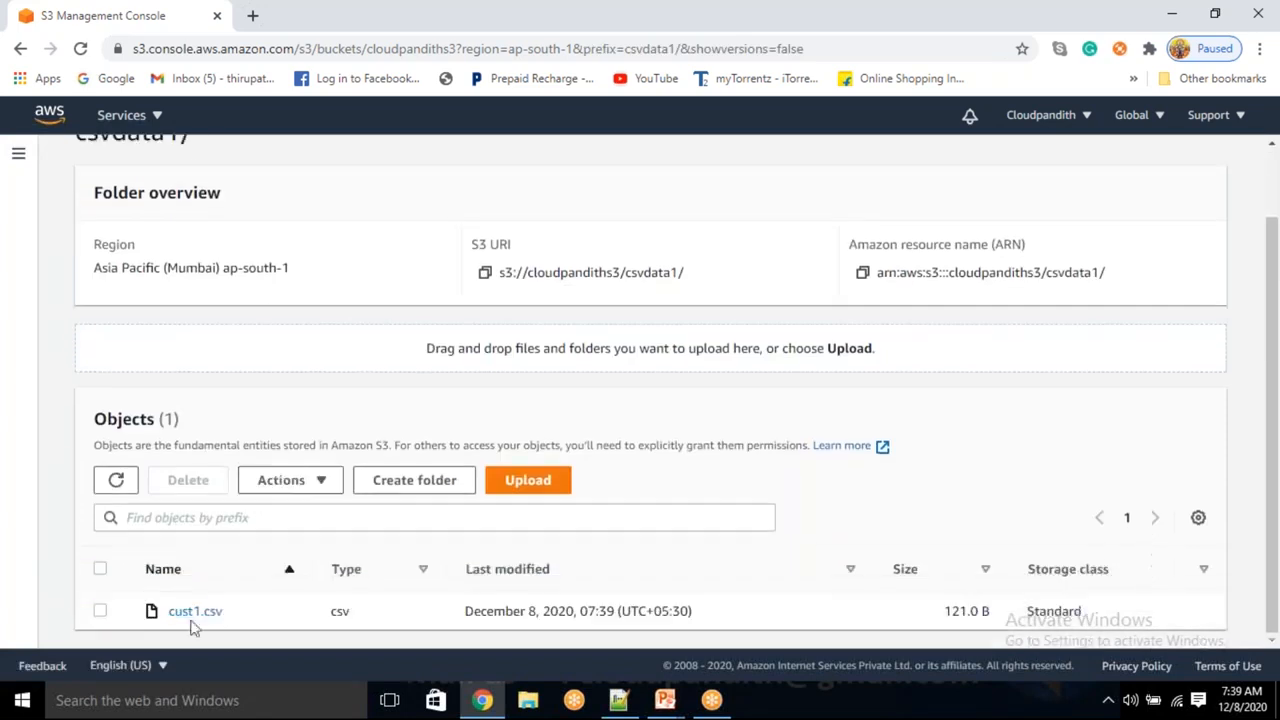
scroll(307, 366, up, 1)
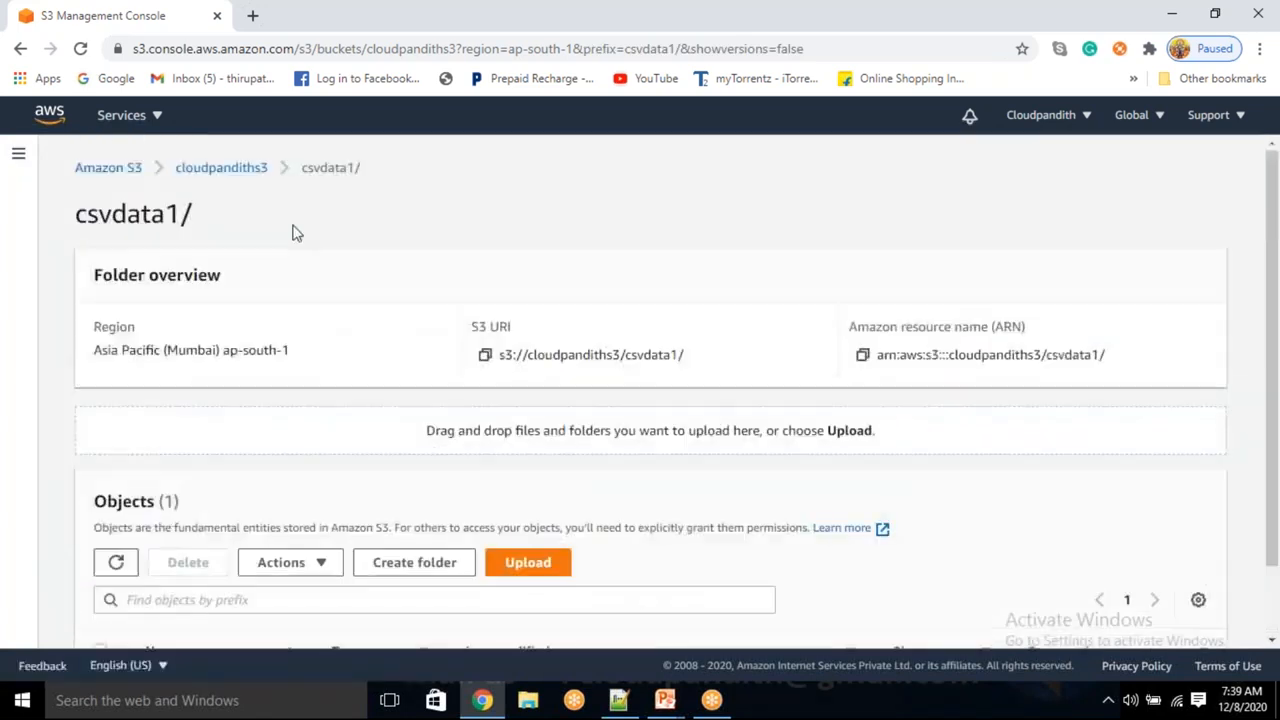
- Open the csvdata2 folder from the cloudpandiths3 bucket and add cust2 from the set-comma folder to a new upload
click(240, 167)
scroll(363, 443, down, 3)
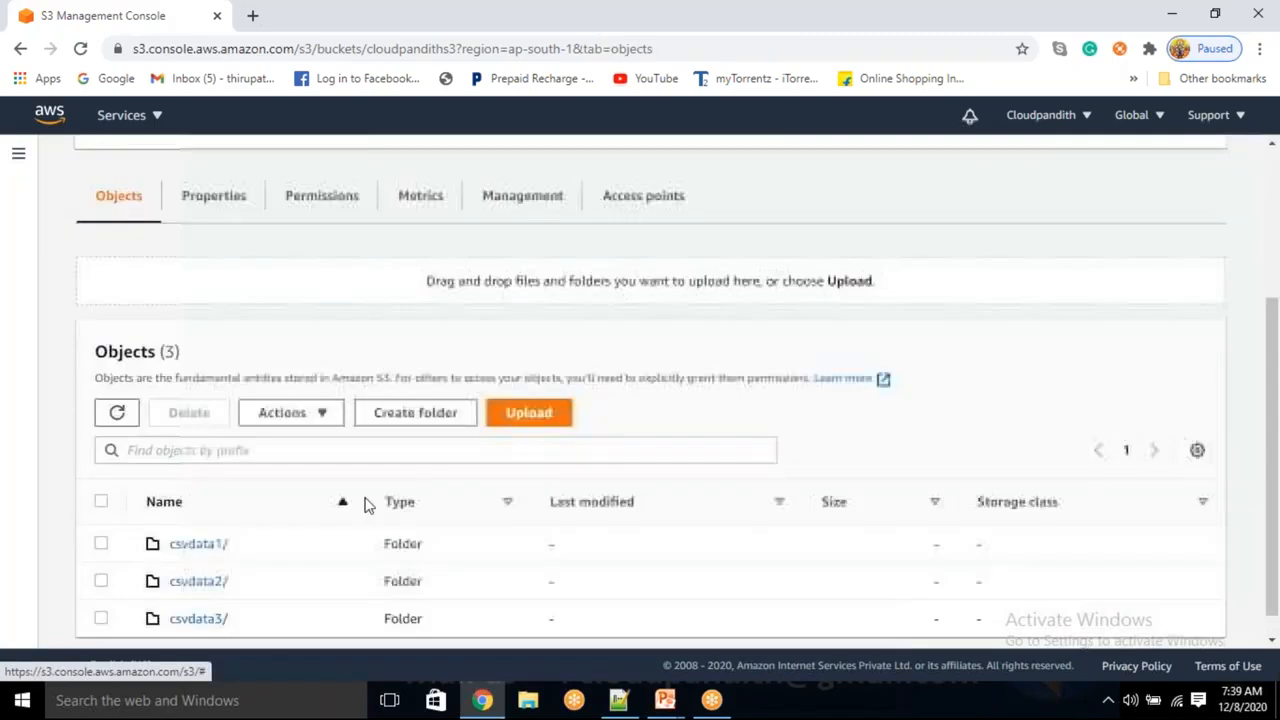
click(201, 557)
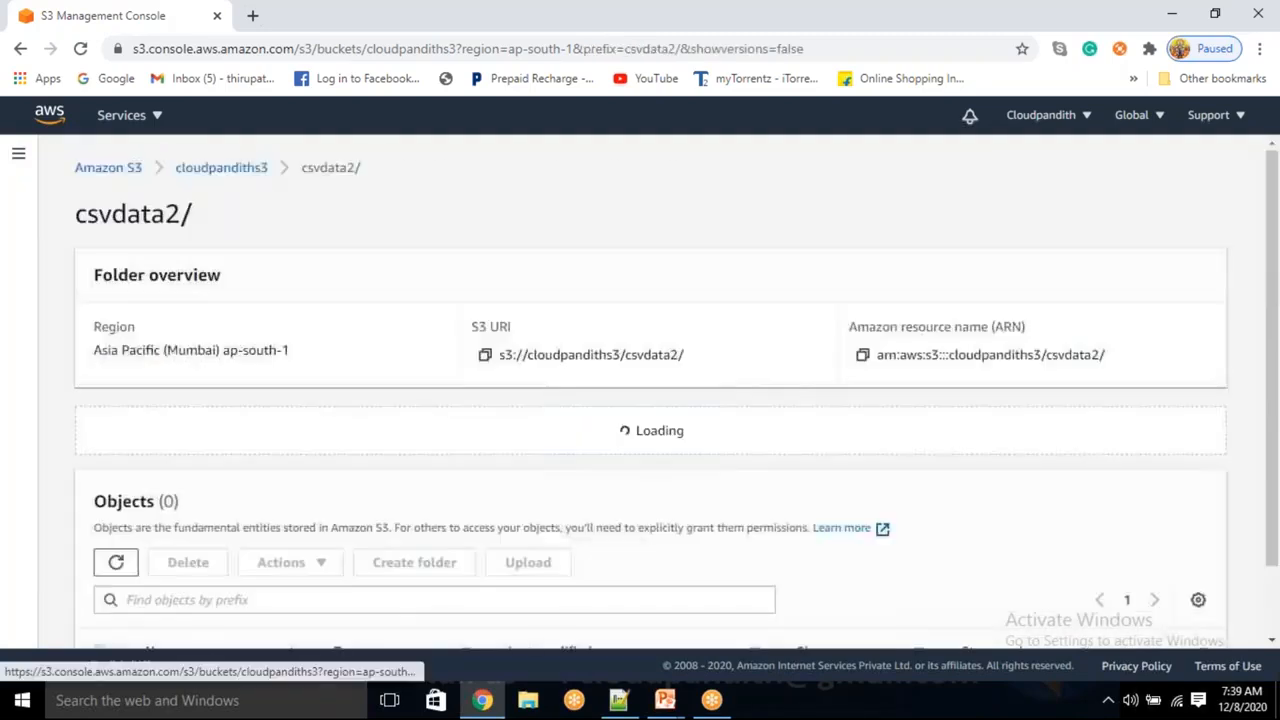
click(530, 564)
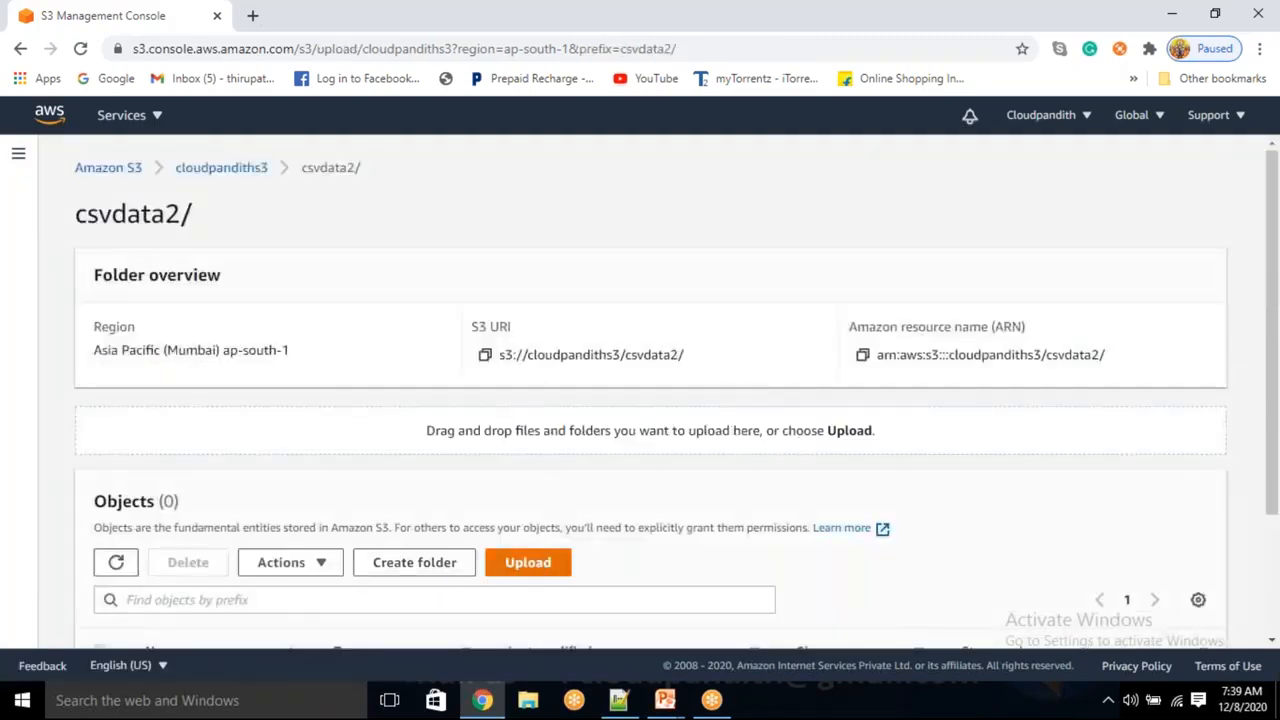
click(662, 401)
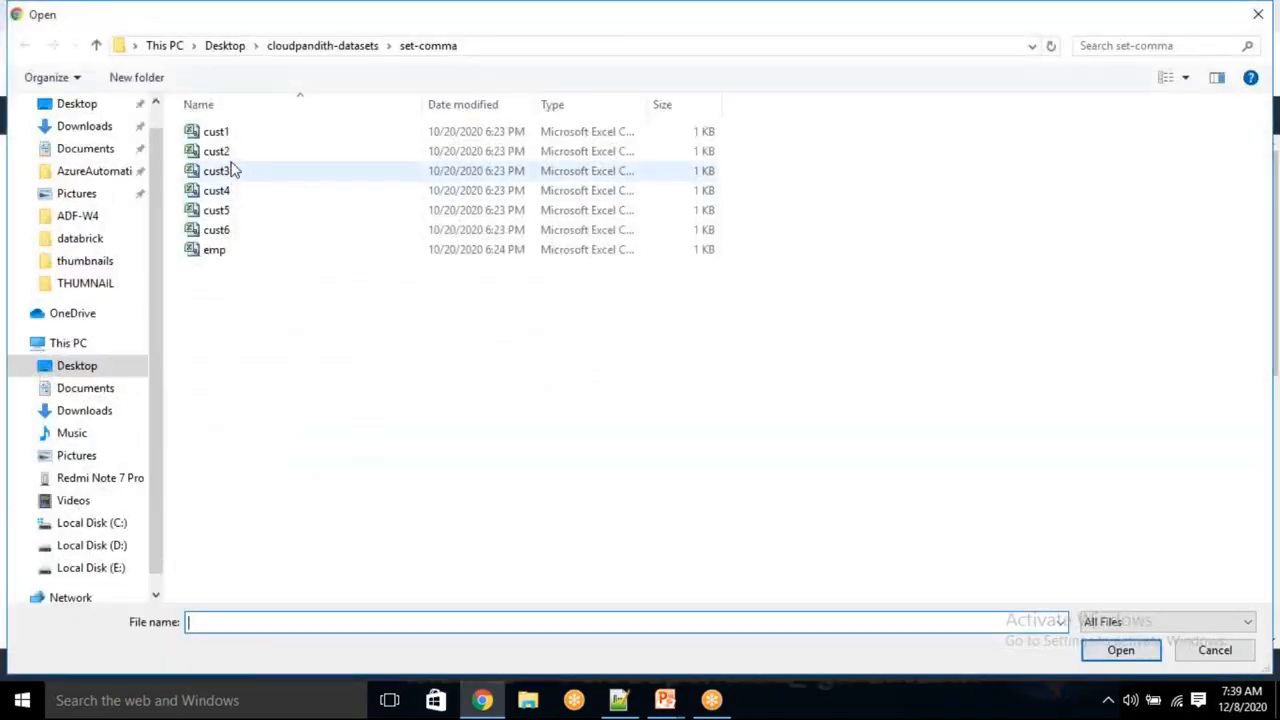
click(226, 153)
click(1090, 651)
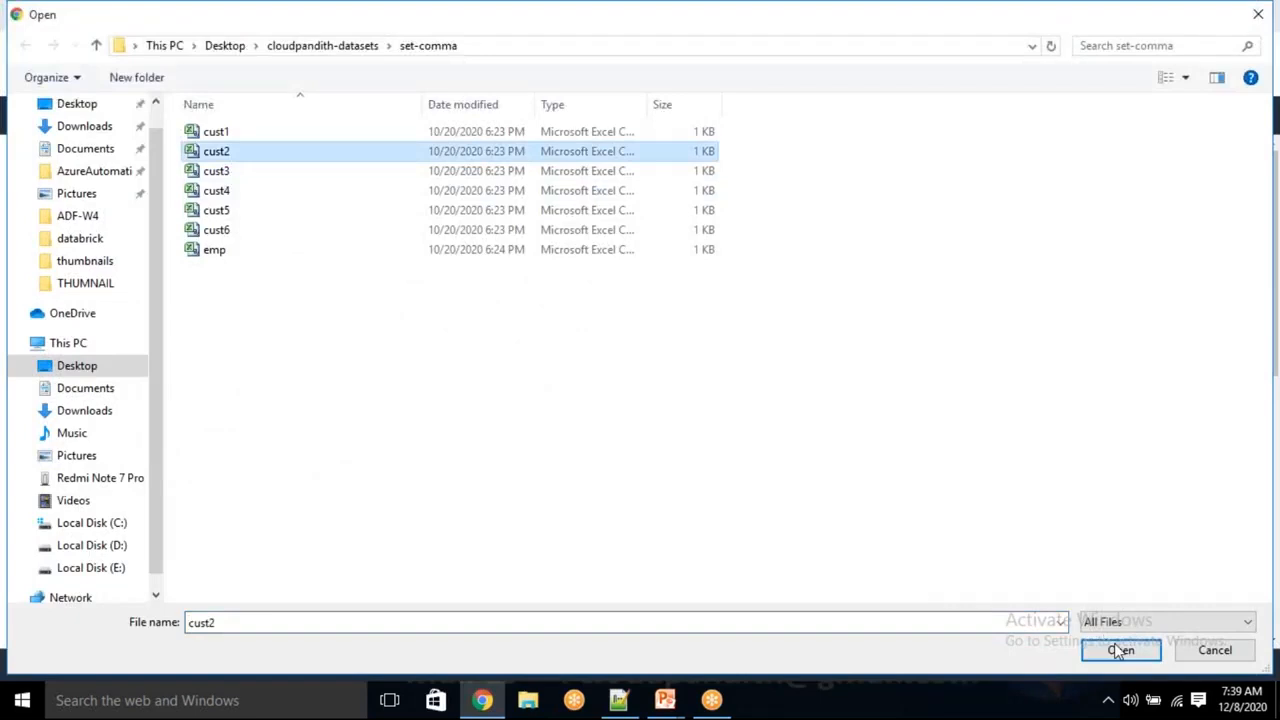
- Upload the queued cust2.csv to the csvdata2 folder with the default upload options
scroll(480, 507, down, 2)
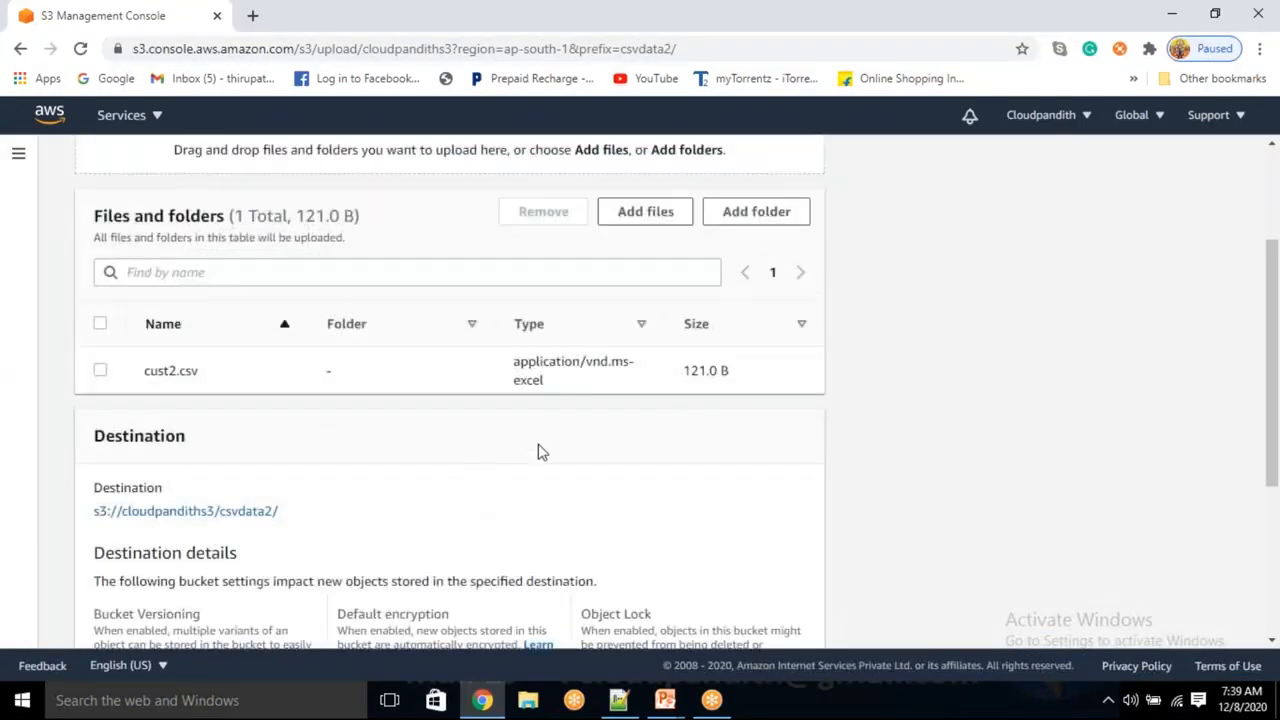
scroll(543, 468, down, 3)
click(790, 605)
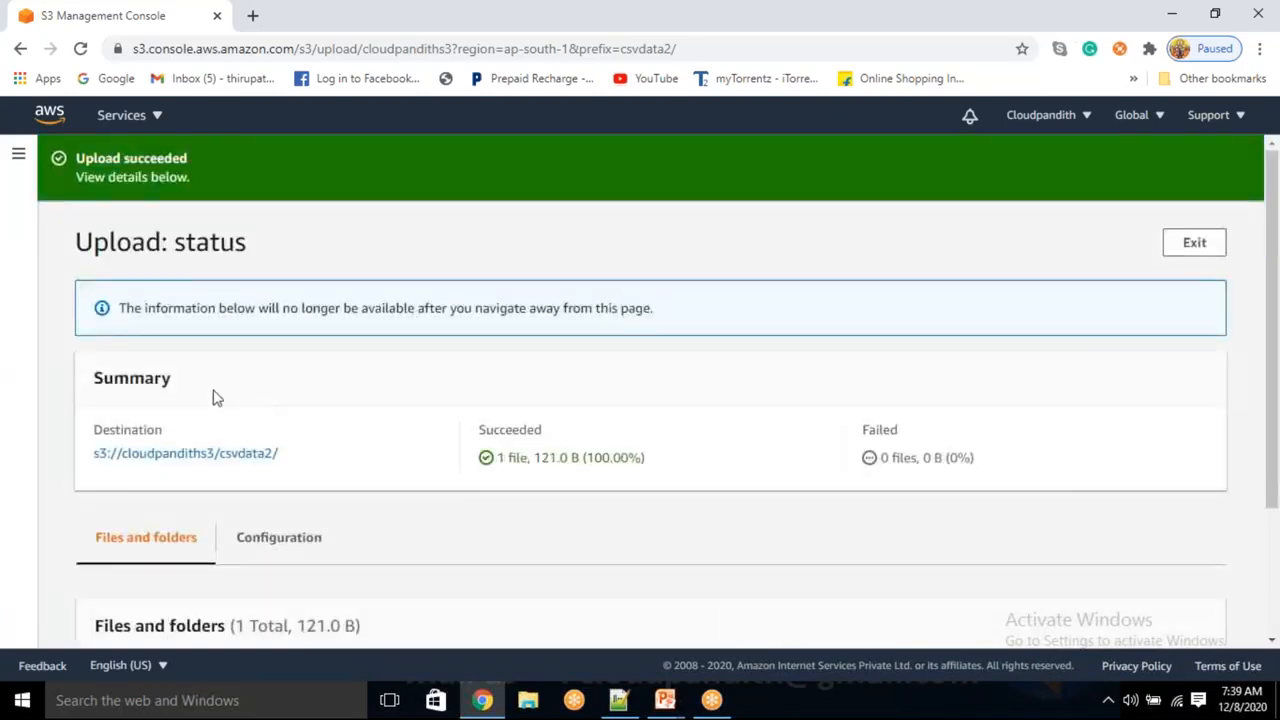
- Go from the upload status back to the cloudpandiths3 bucket and reopen csvdata2 to check its uploaded file
click(195, 452)
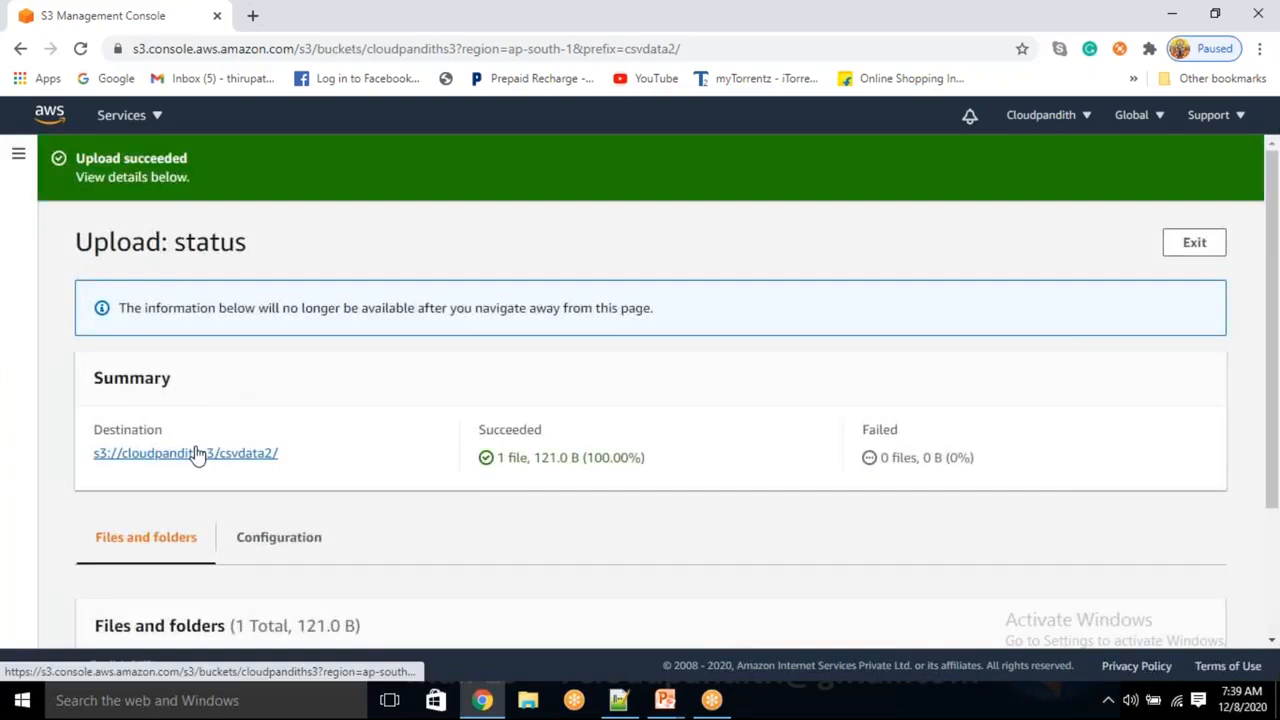
click(228, 172)
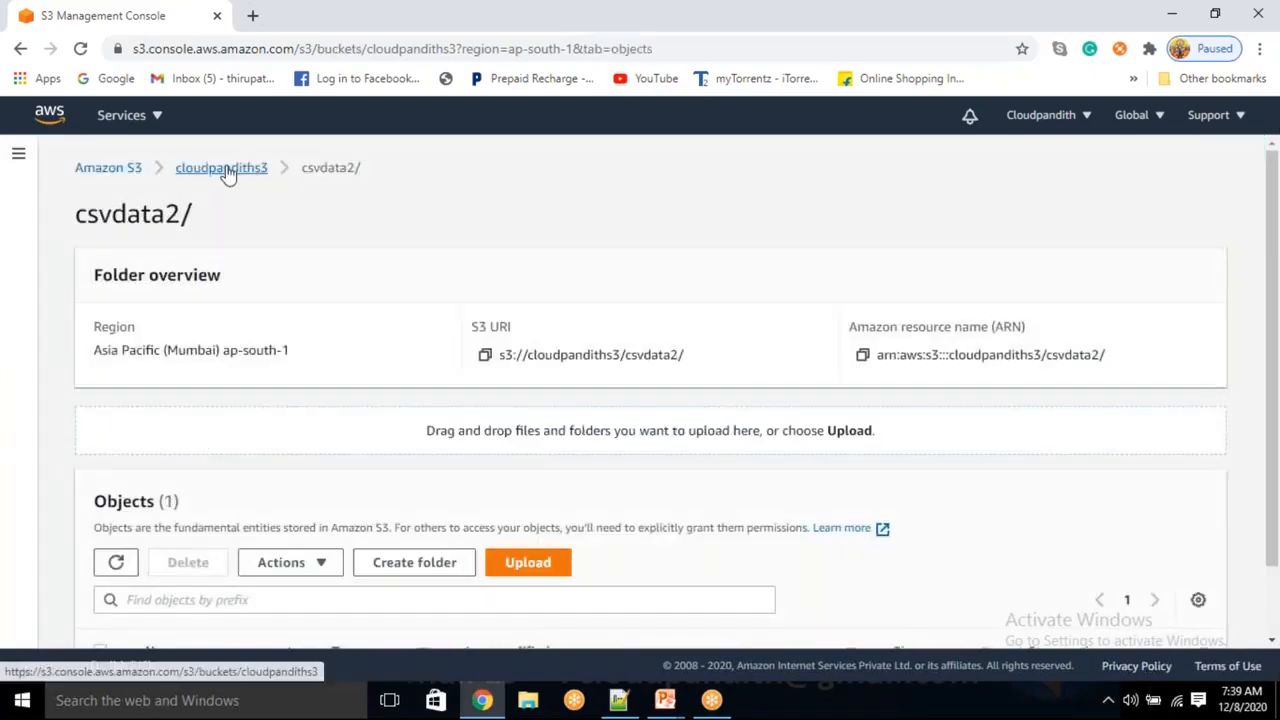
scroll(338, 514, down, 3)
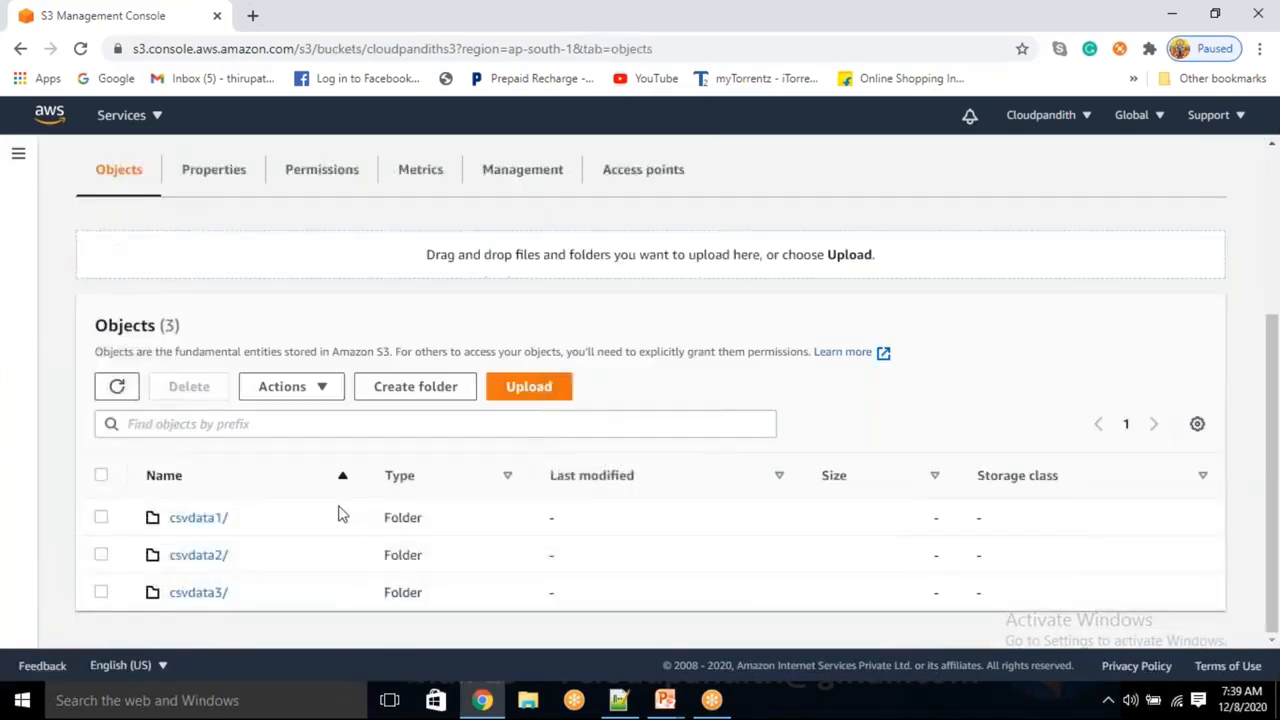
click(193, 558)
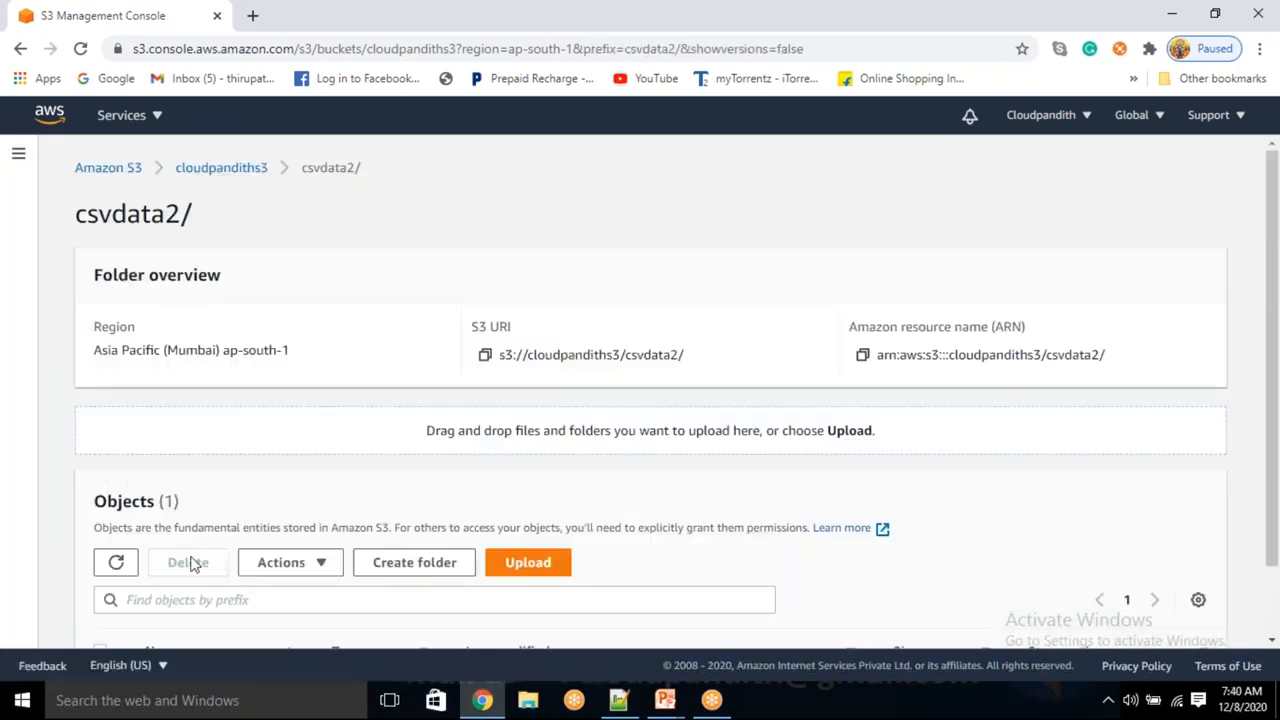
scroll(188, 600, down, 2)
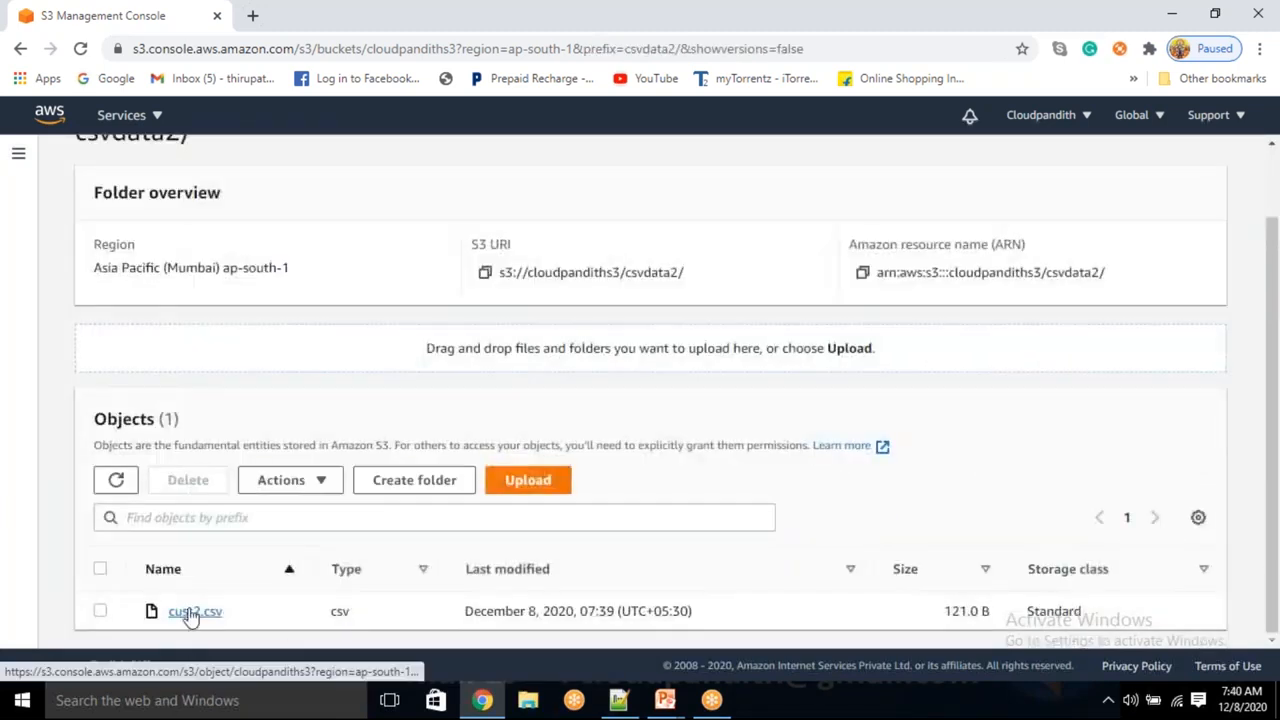
- Go back to the cloudpandiths3 bucket and open its csvdata3 folder
scroll(337, 480, up, 2)
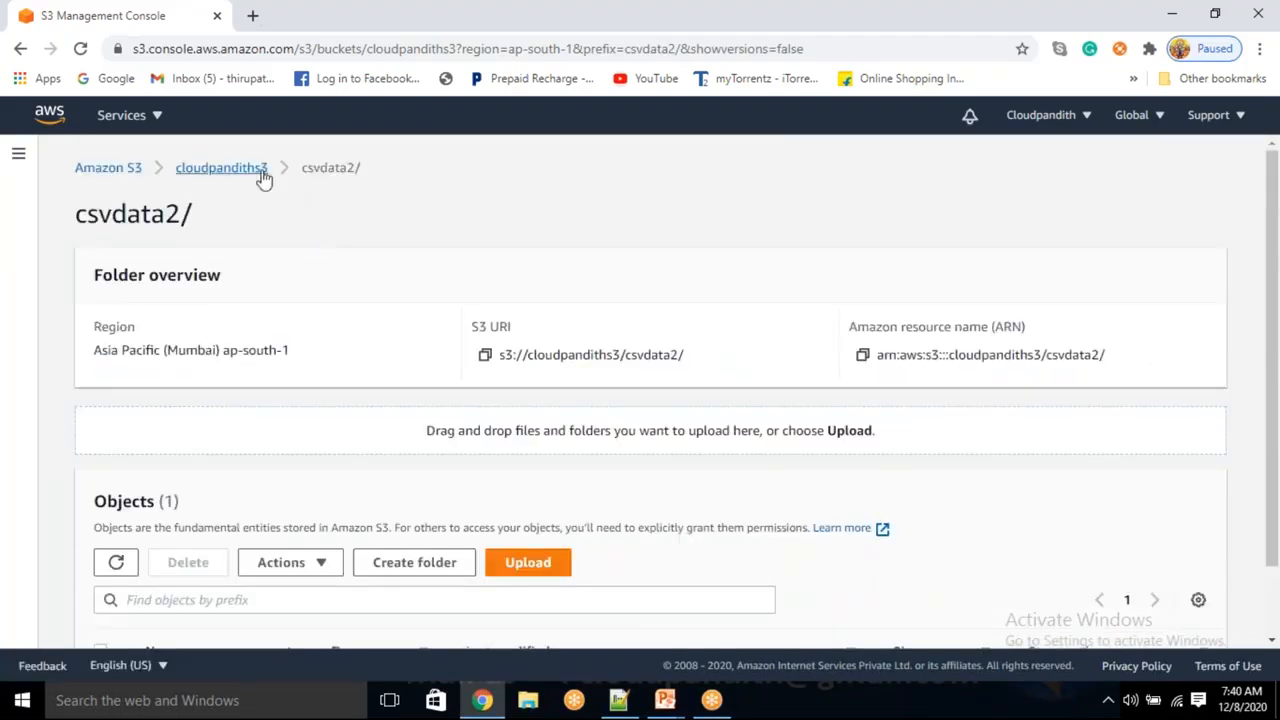
click(262, 172)
scroll(263, 540, down, 3)
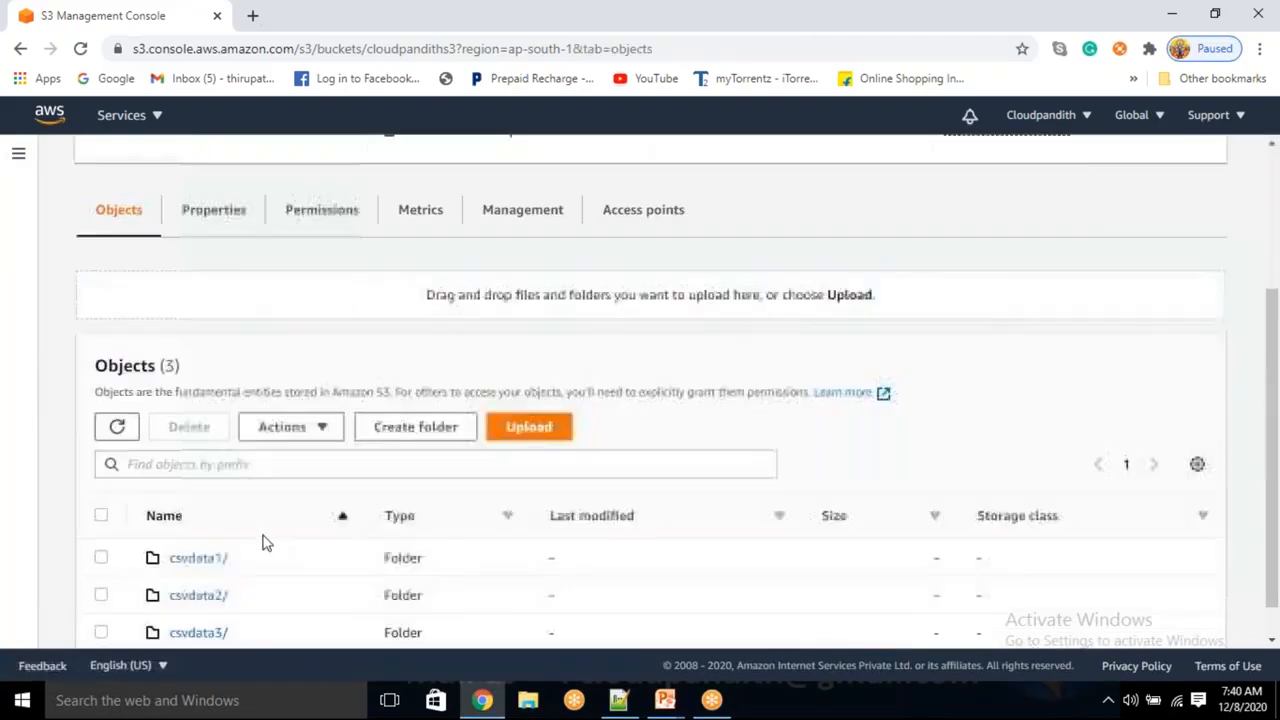
click(205, 594)
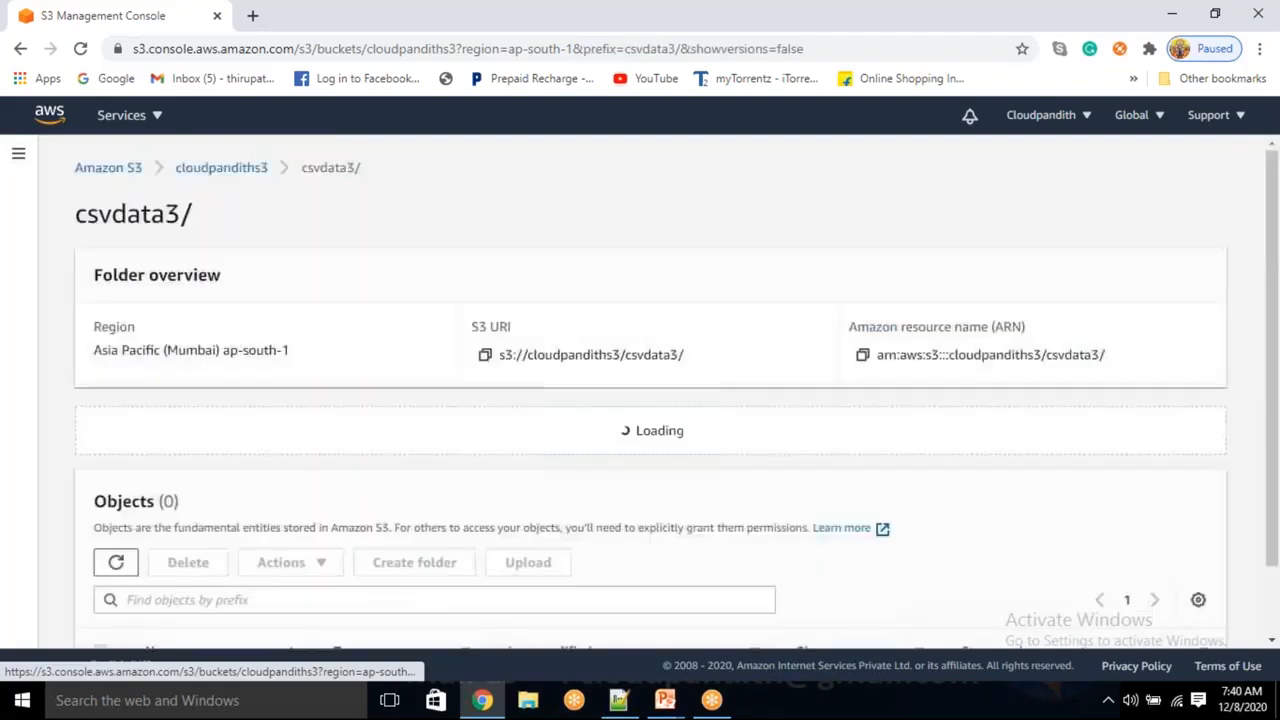
scroll(258, 510, down, 2)
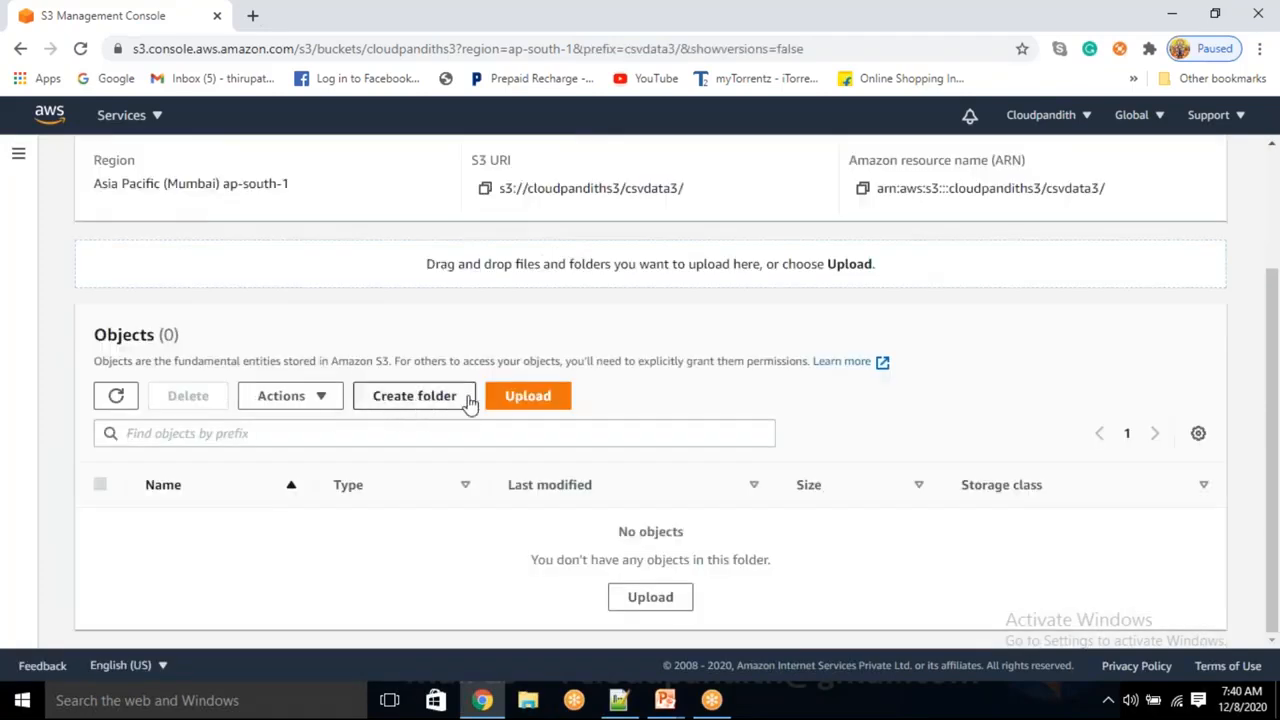
- Upload cust3 from the set-comma folder to the csvdata3 folder with the default upload options
click(512, 397)
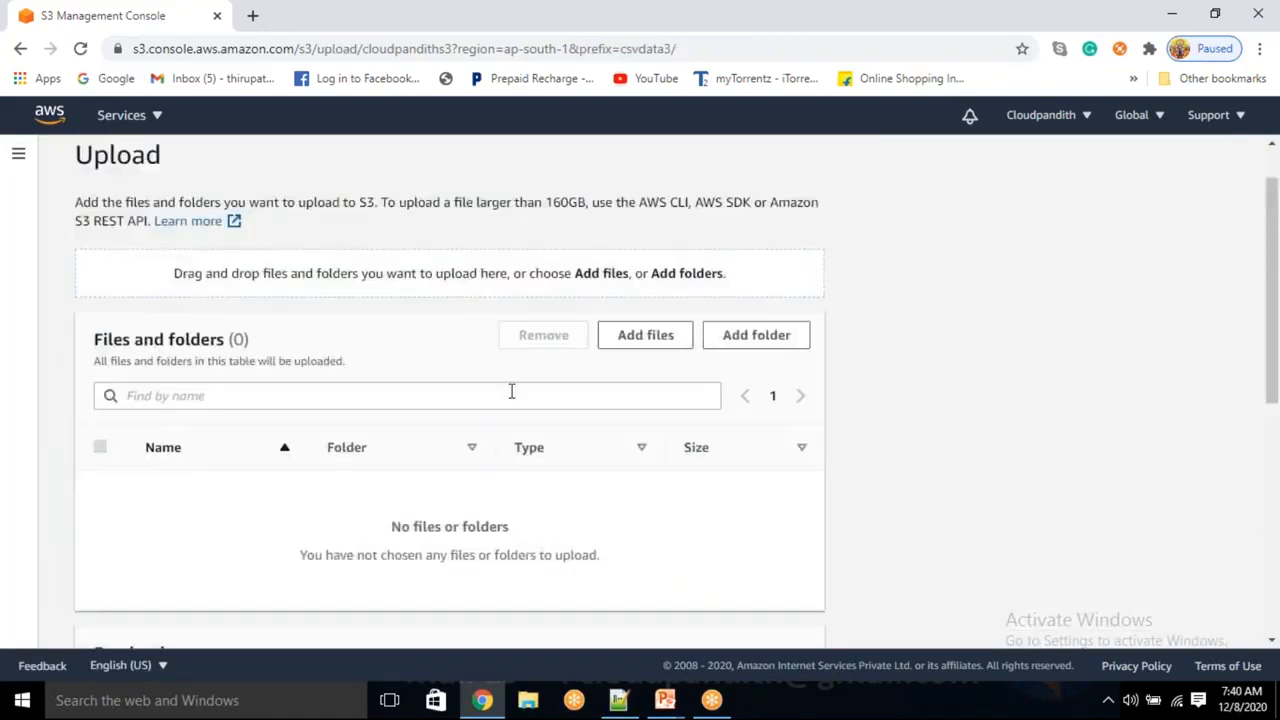
click(652, 334)
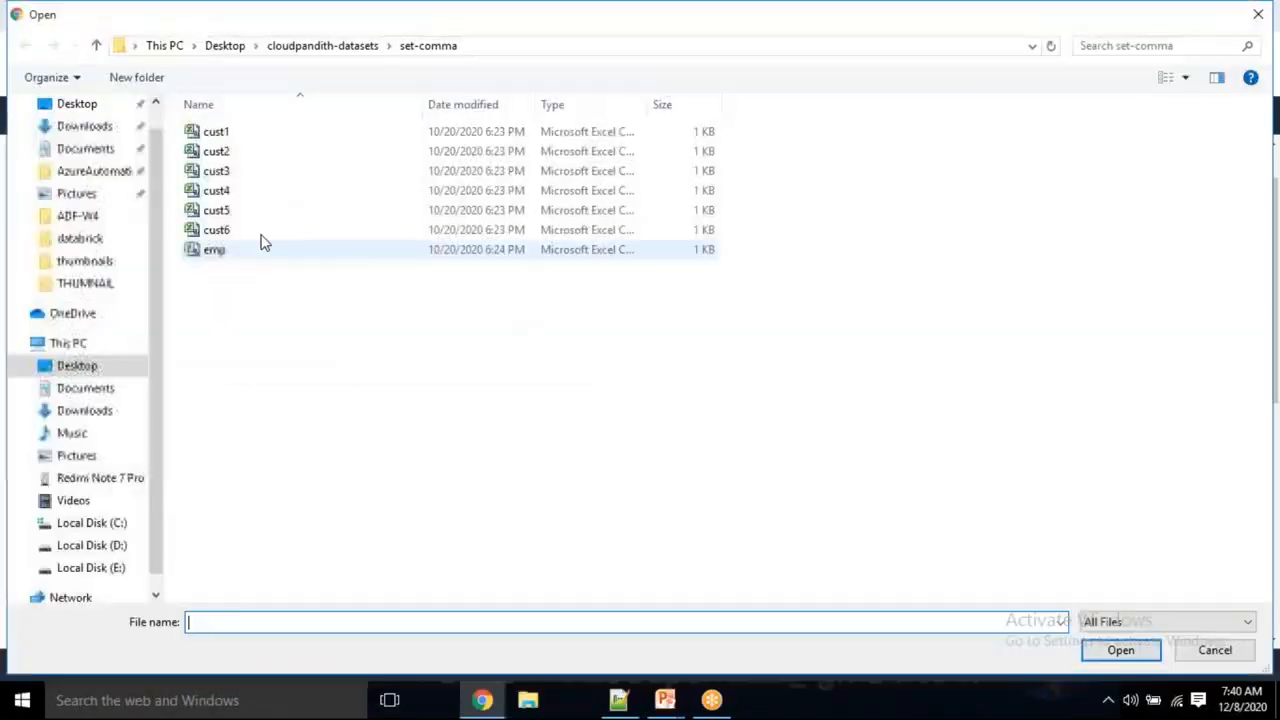
click(218, 171)
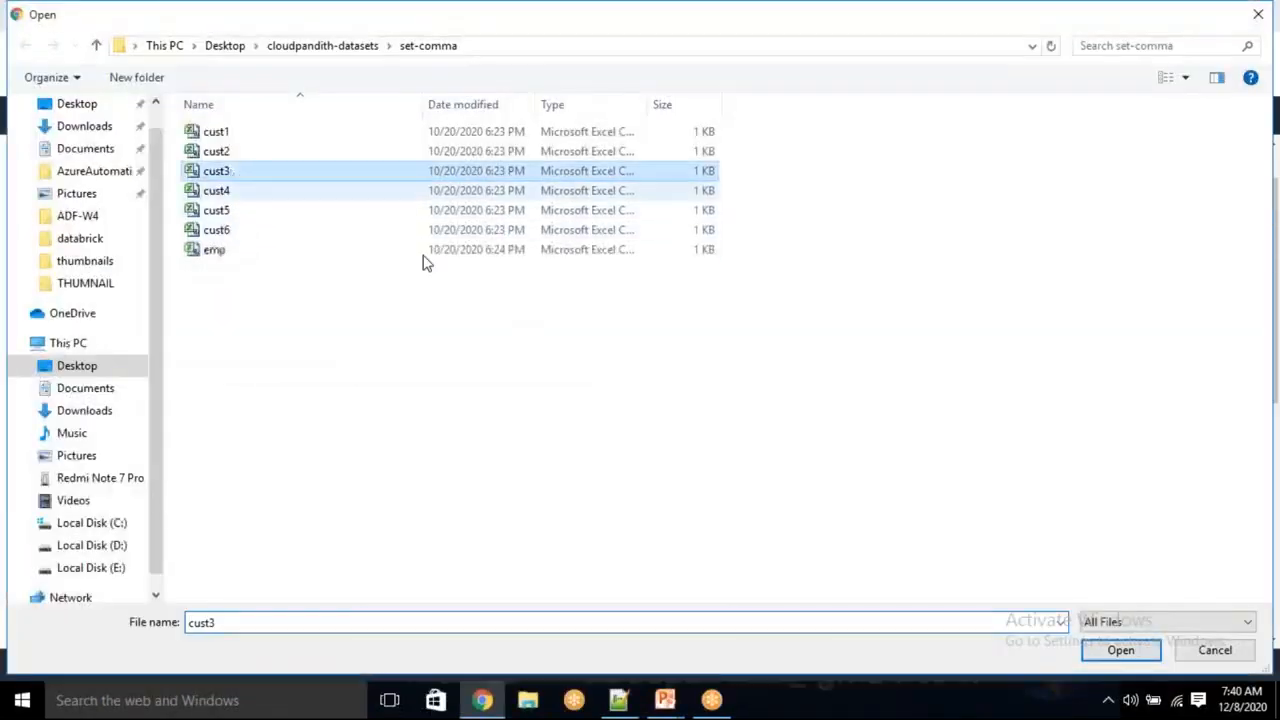
click(1121, 651)
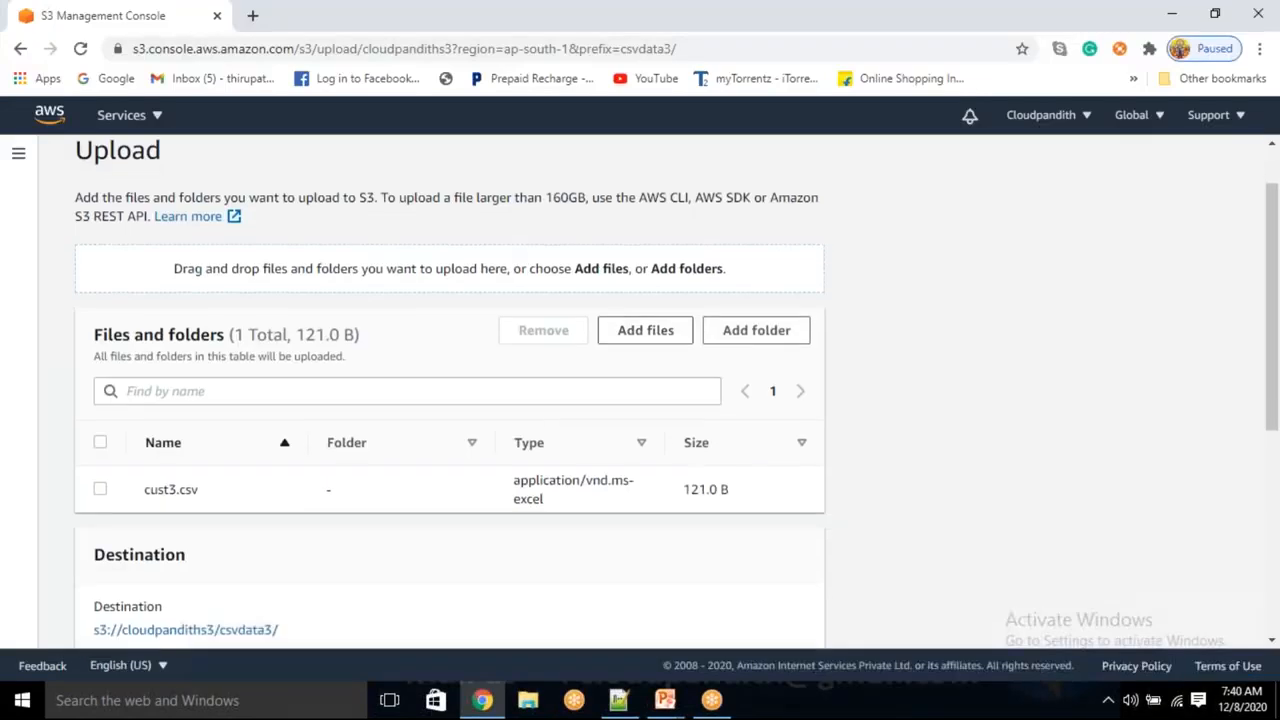
scroll(571, 428, down, 5)
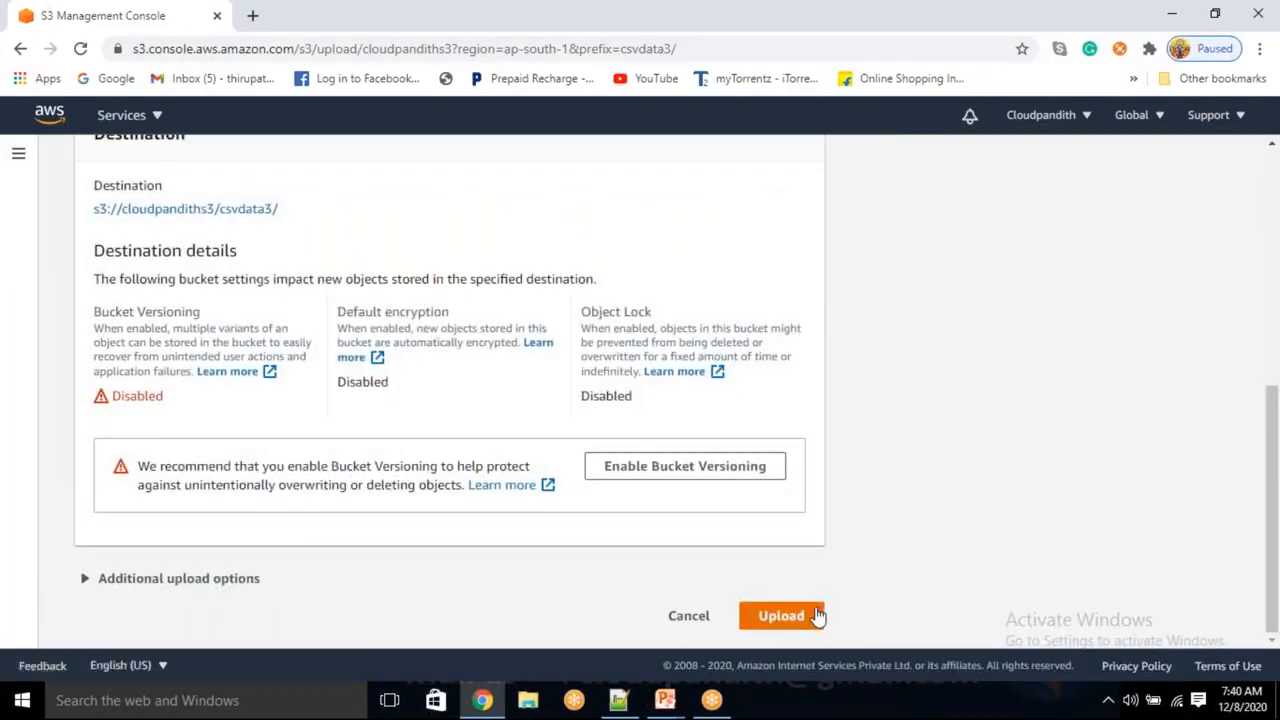
click(781, 616)
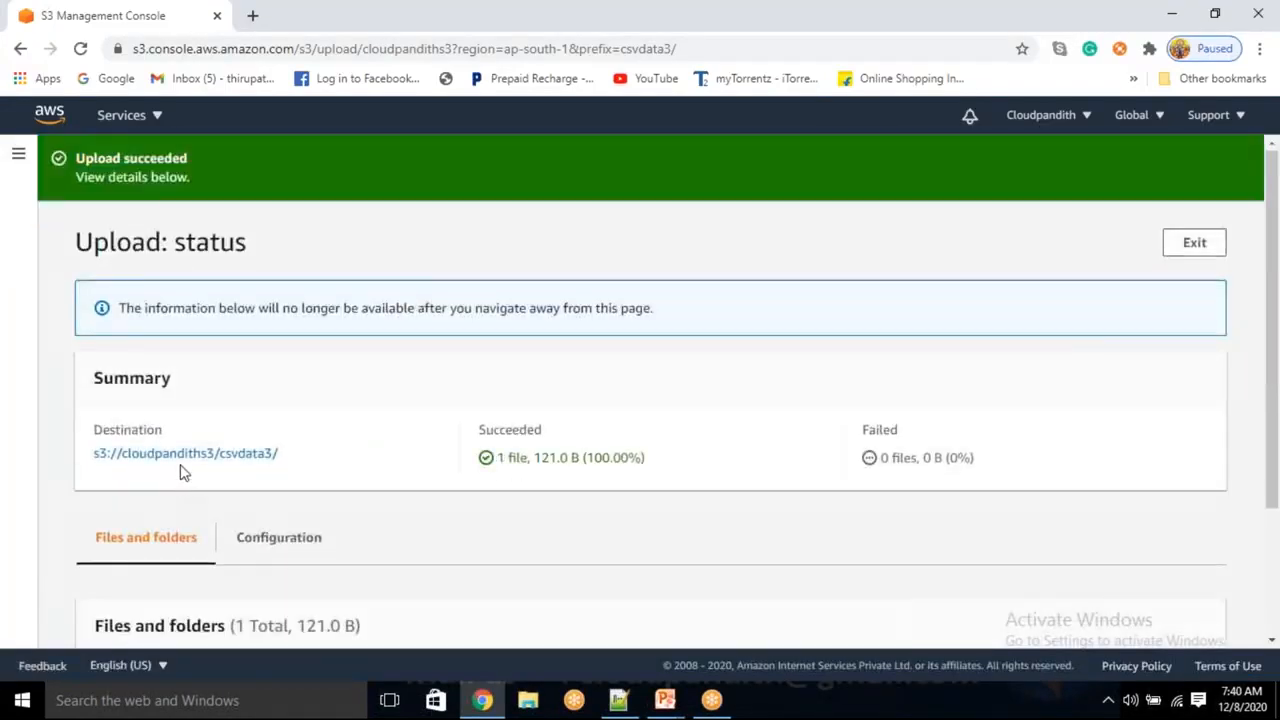
- Go from the upload status back to the cloudpandiths3 bucket and reopen csvdata3 to check its uploaded file
click(185, 455)
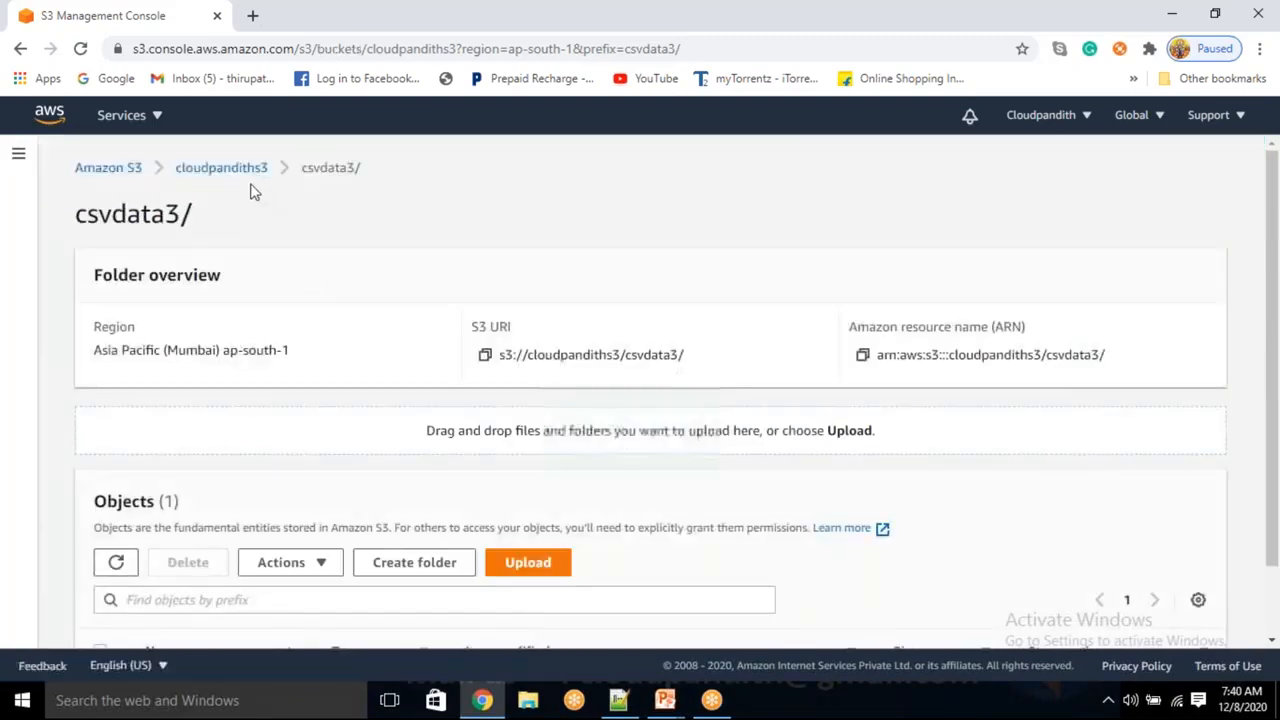
click(238, 175)
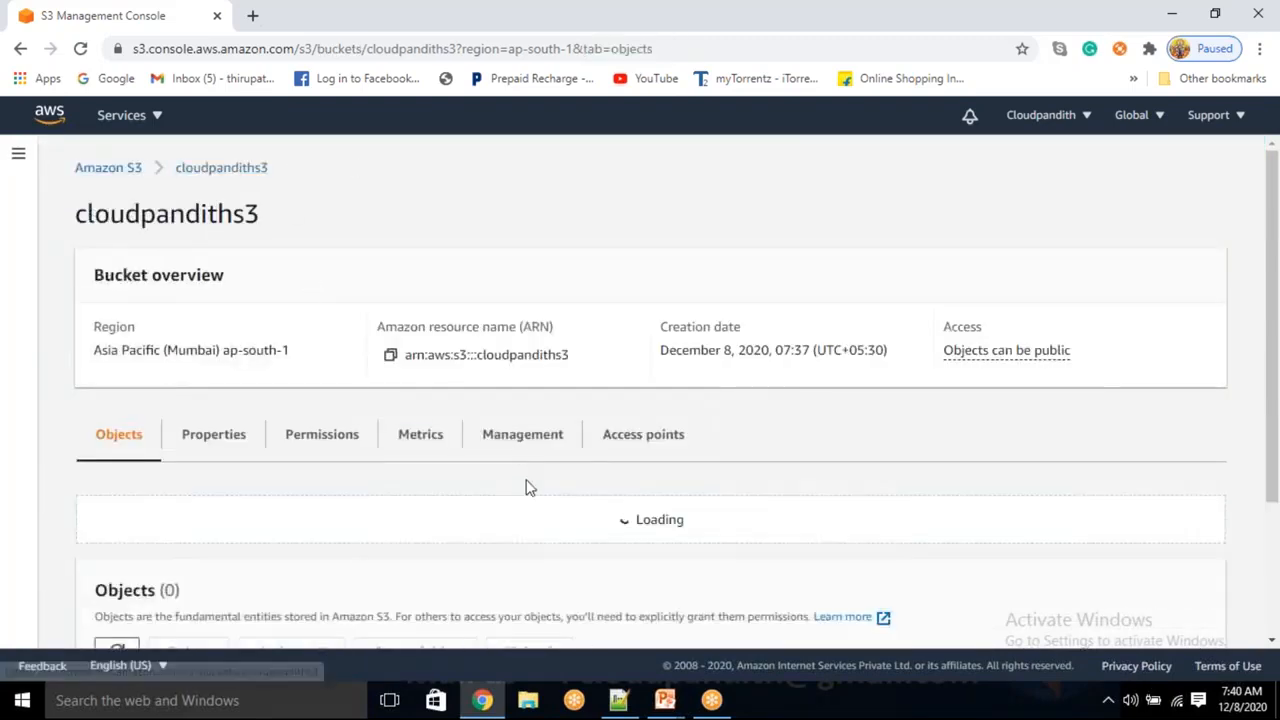
scroll(517, 451, down, 3)
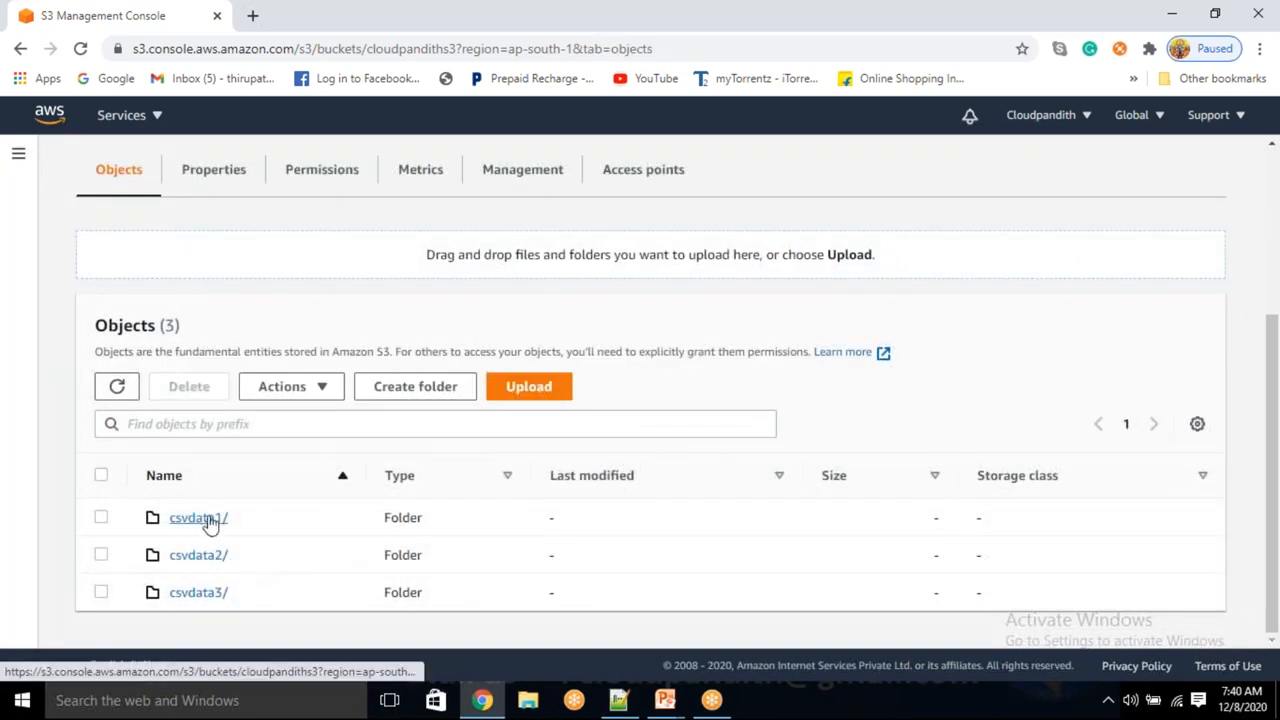
click(213, 598)
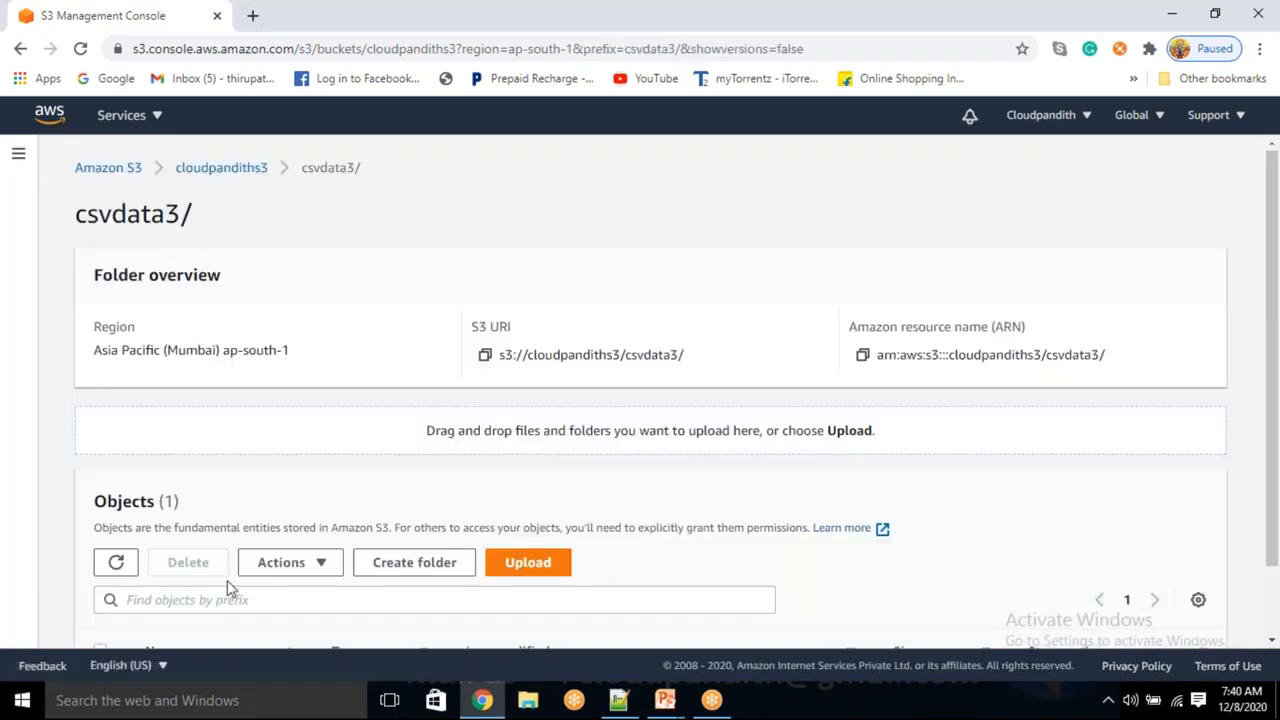
scroll(212, 605, down, 1)
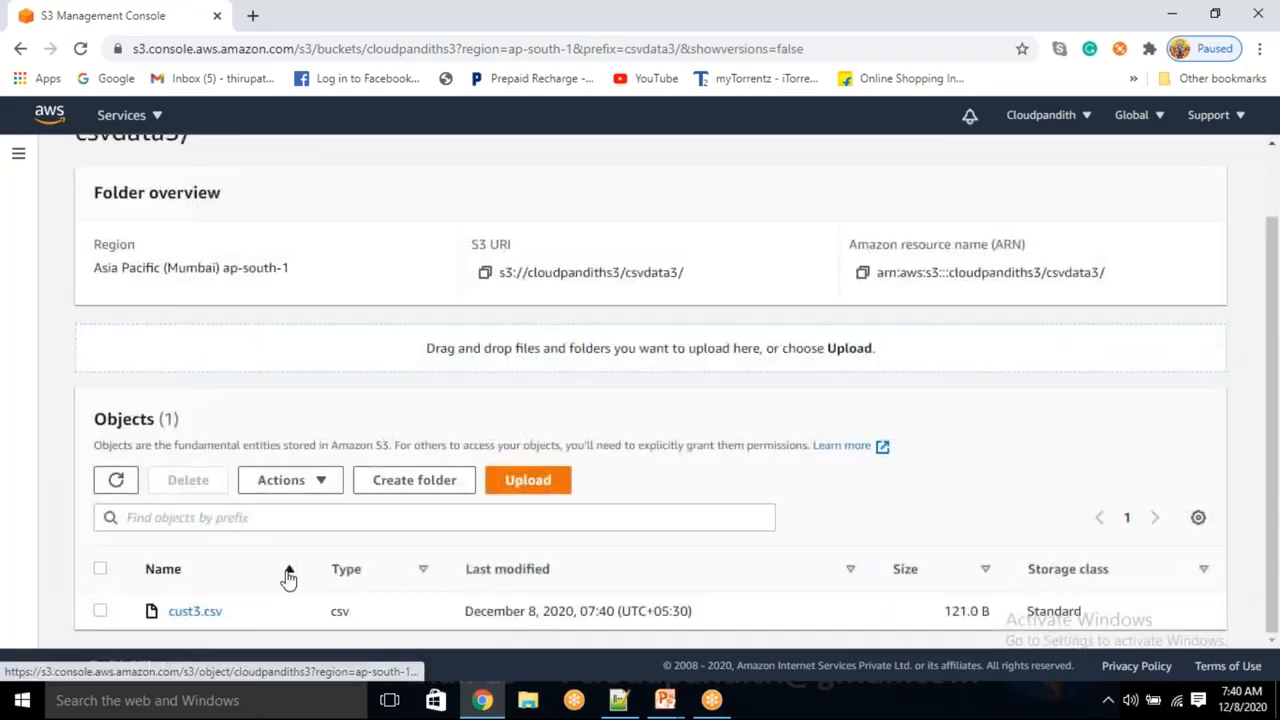
- Return to the cloudpandiths3 bucket and look over its list of csvdata folders
scroll(286, 572, up, 1)
click(221, 170)
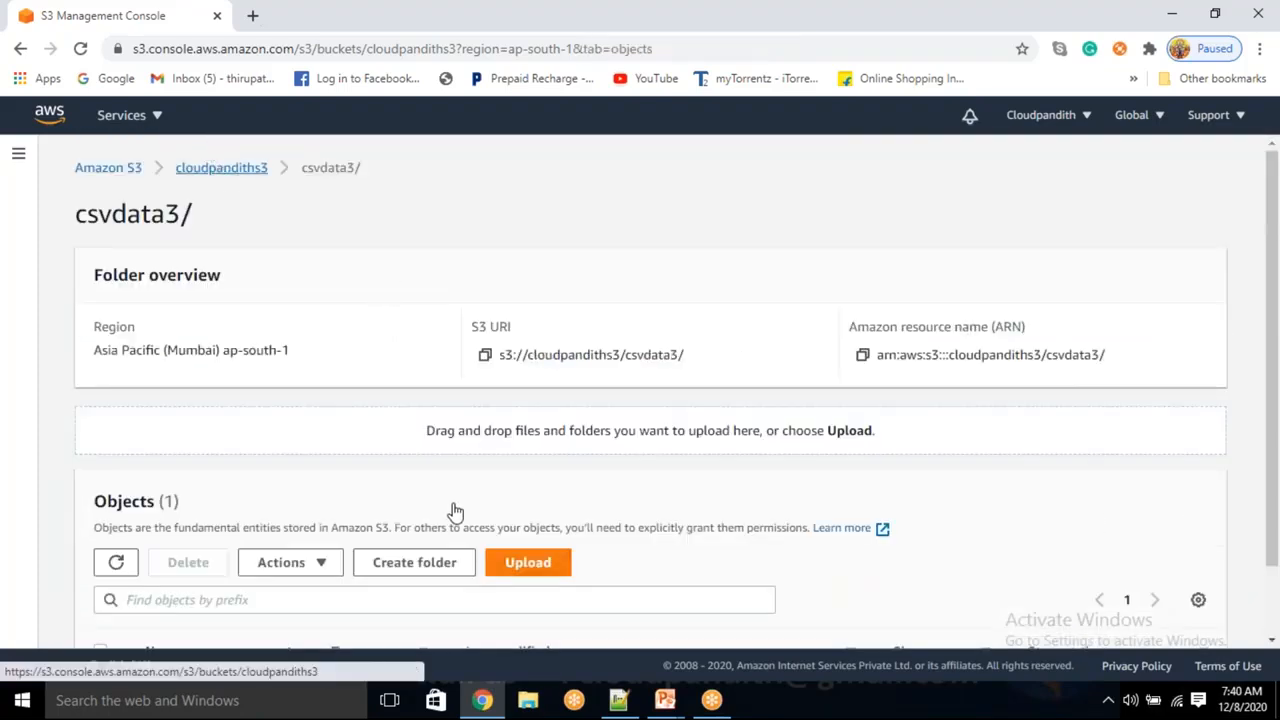
scroll(388, 512, down, 1)
scroll(390, 510, down, 3)
scroll(392, 512, up, 3)
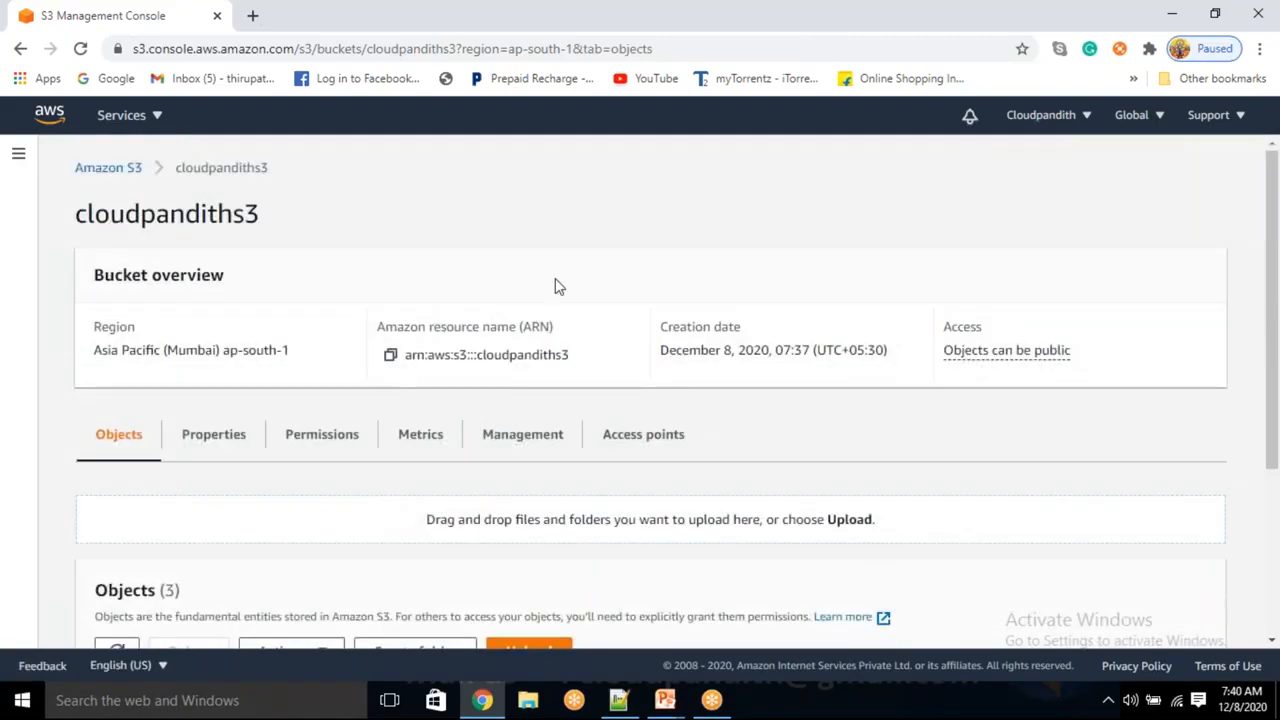
- Open the account's My Security Credentials page in a new browser tab and expand its access keys section
click(1088, 128)
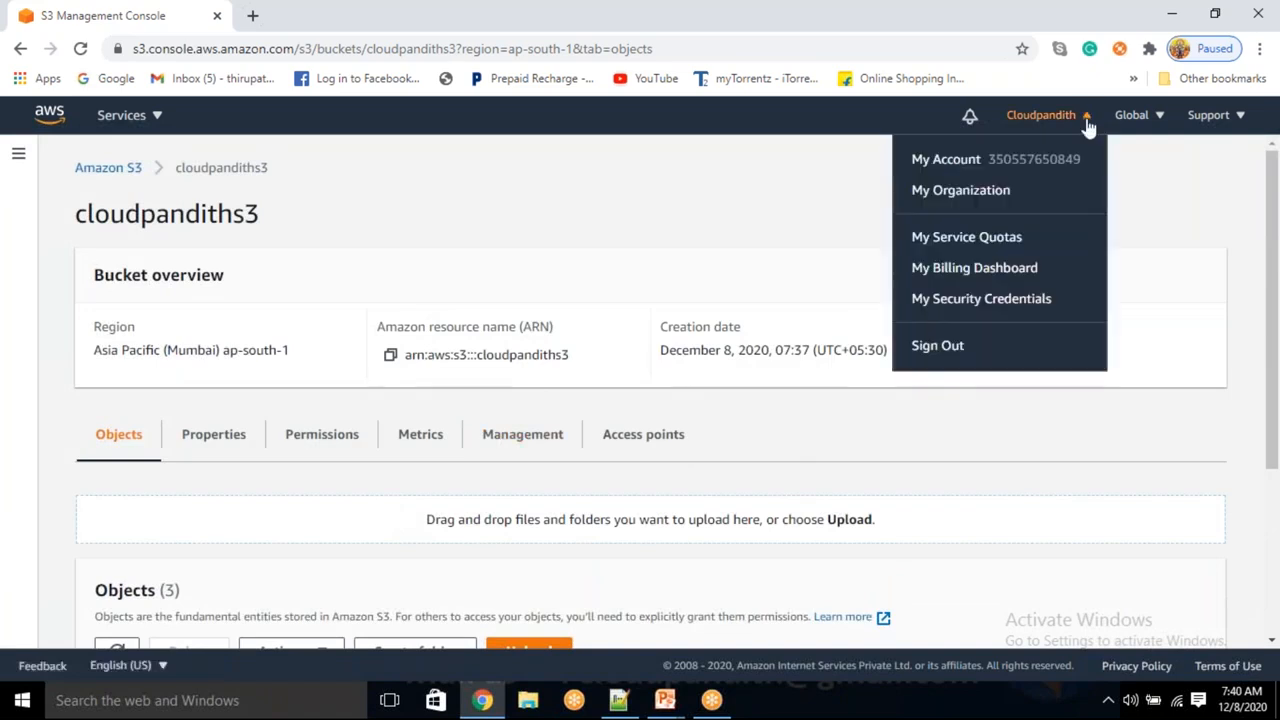
right_click(972, 305)
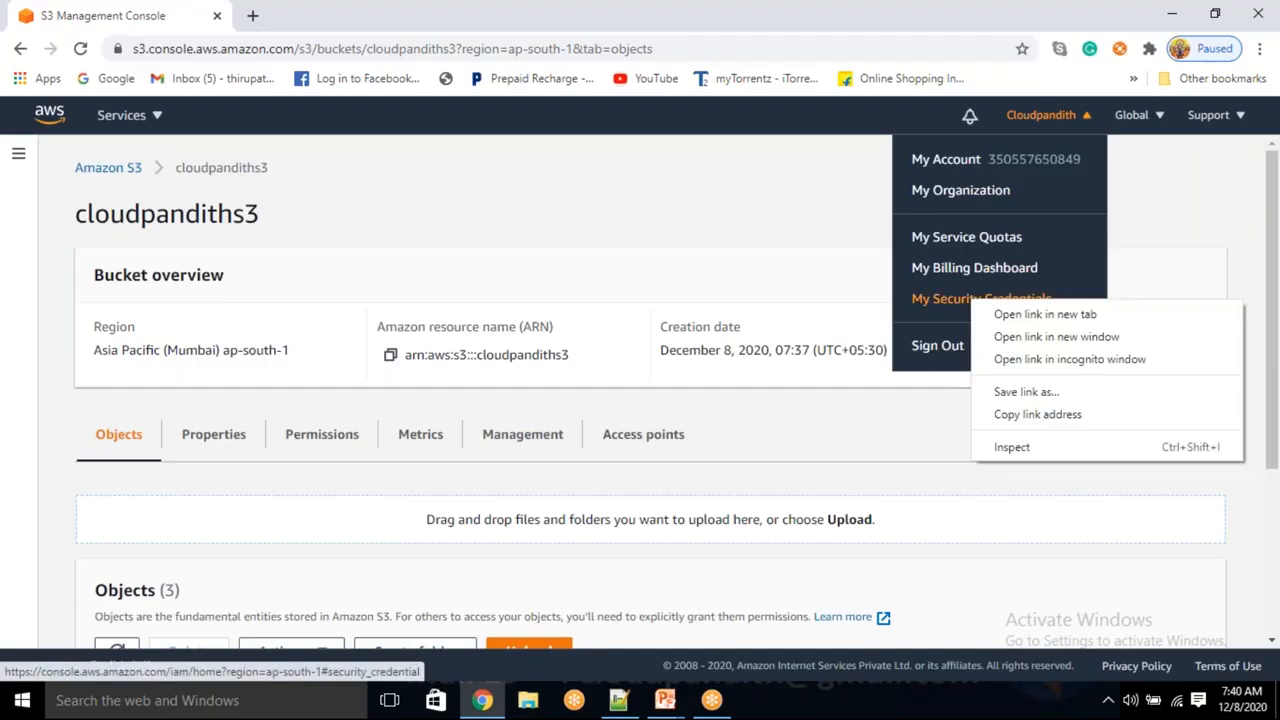
click(1000, 313)
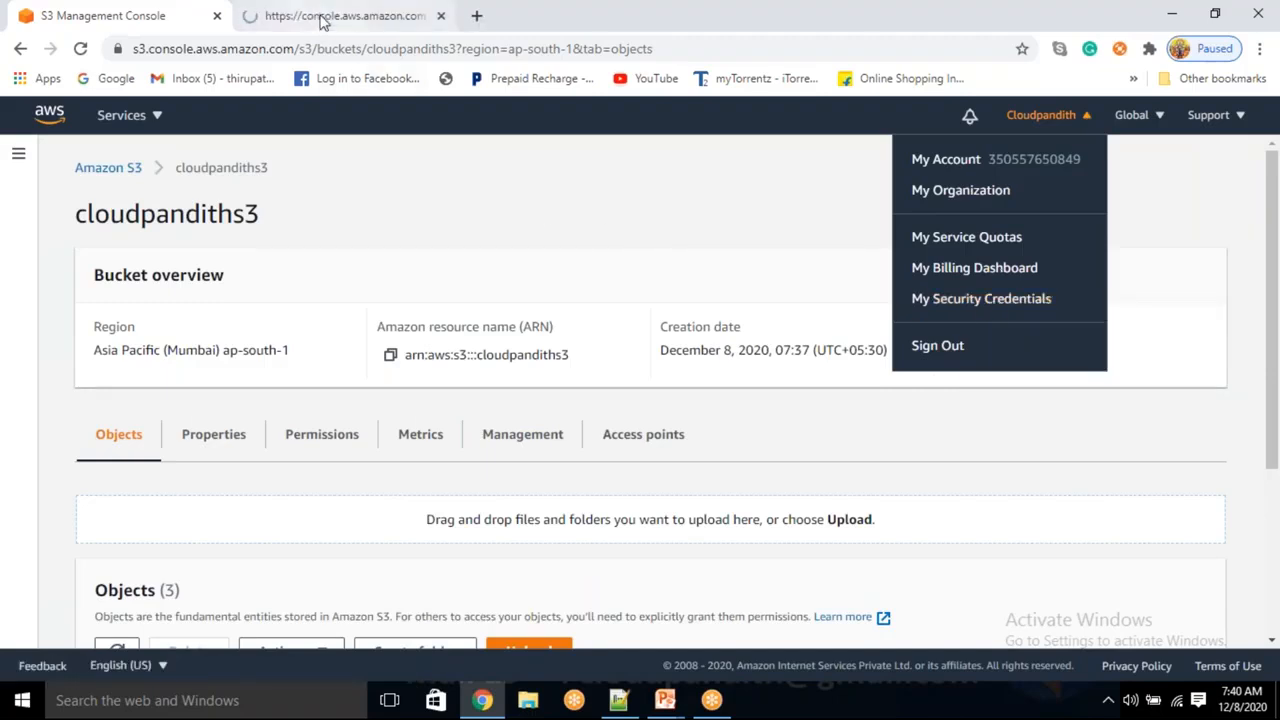
click(322, 18)
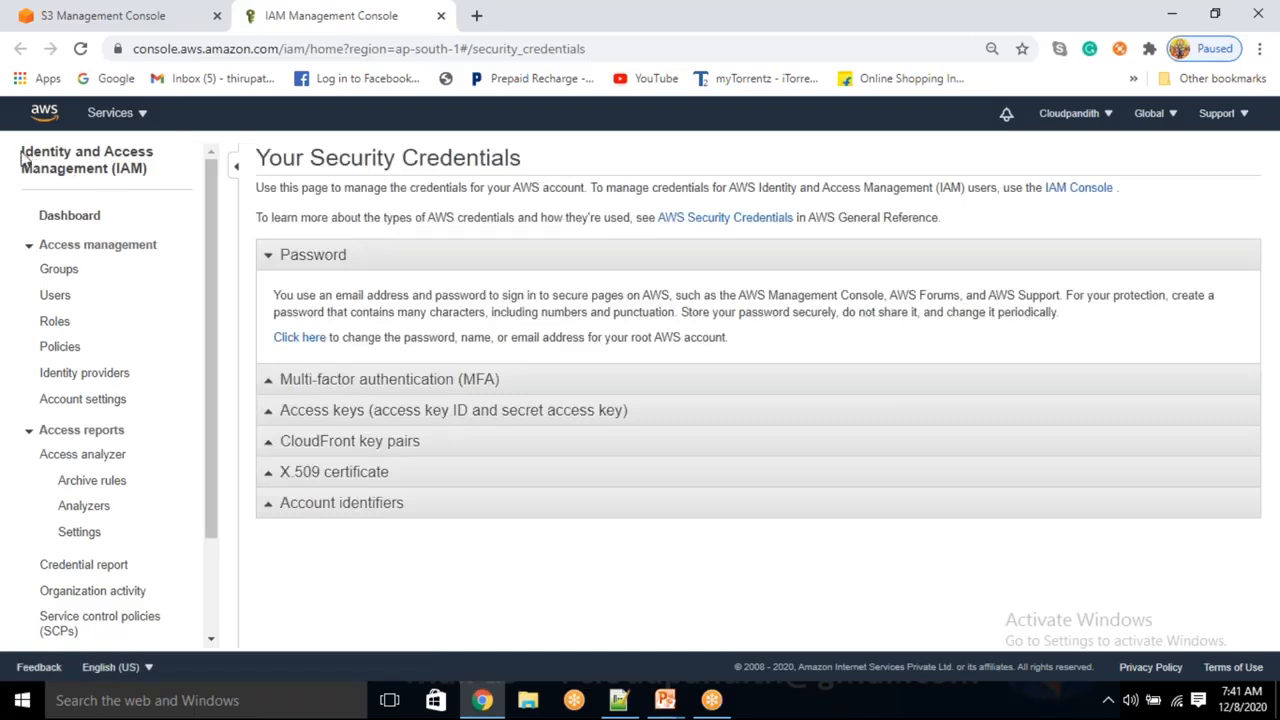
drag(22, 151, 160, 178)
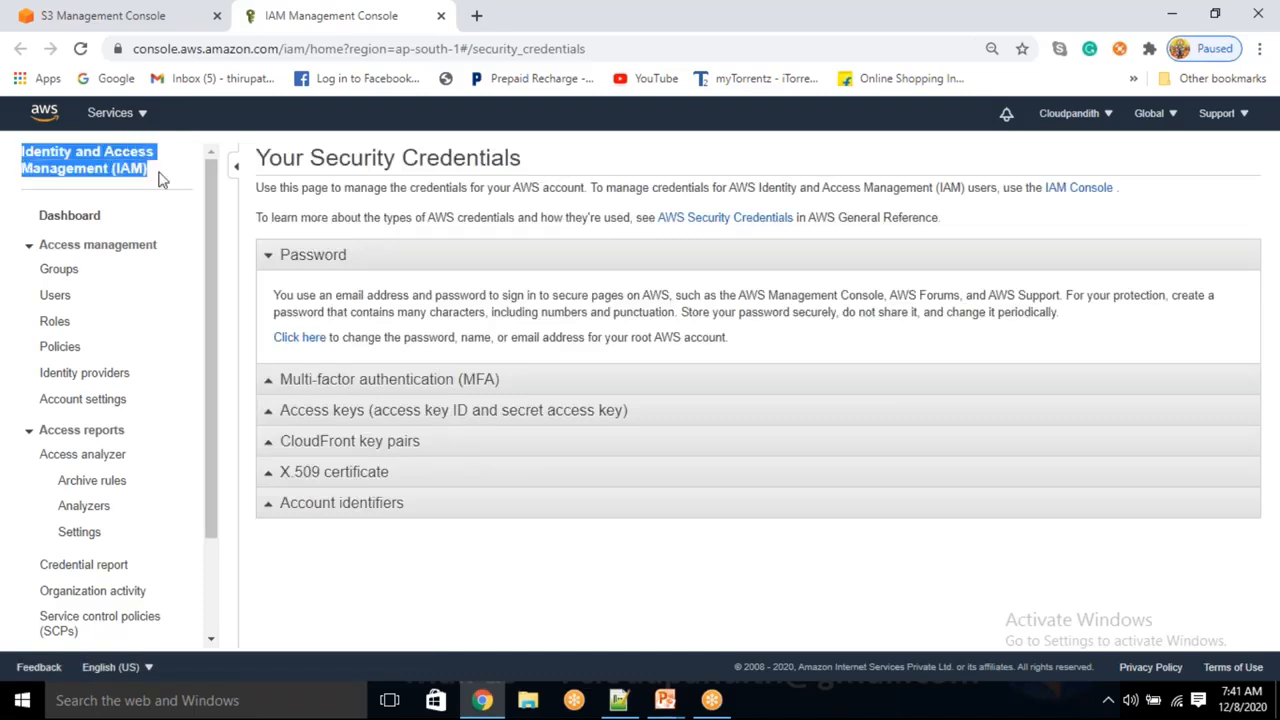
click(537, 602)
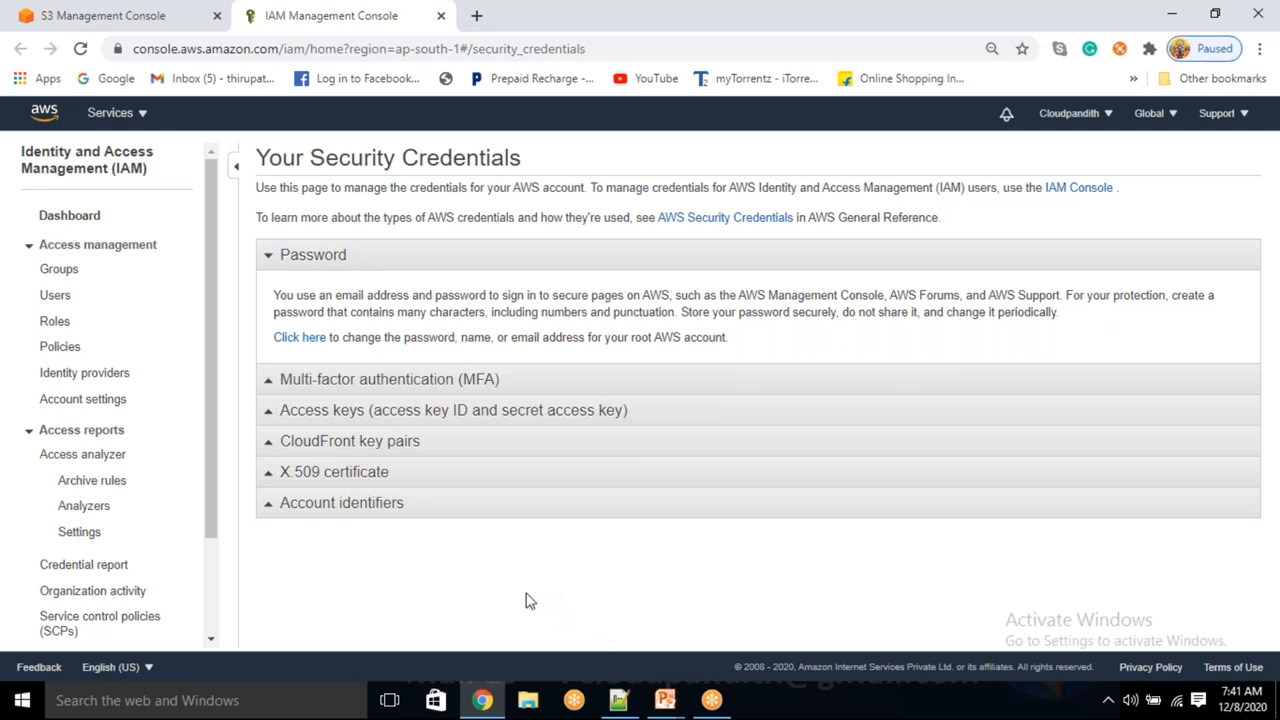
click(281, 416)
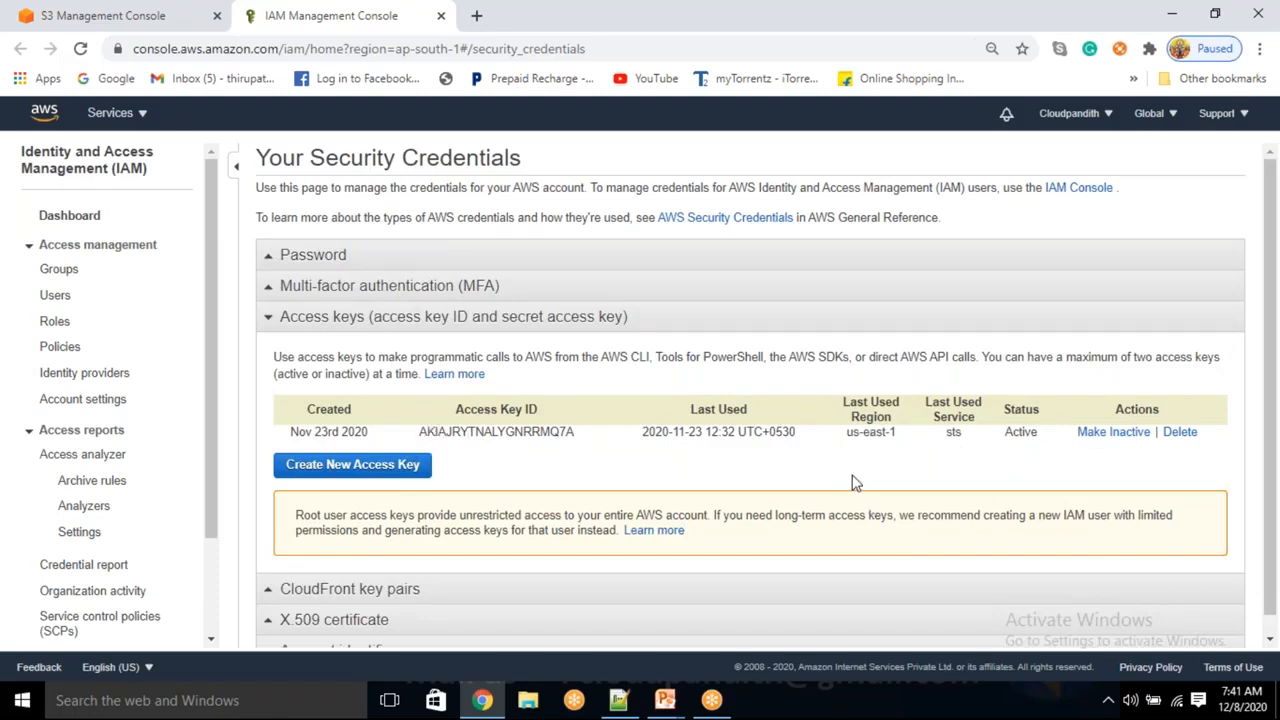
click(1172, 440)
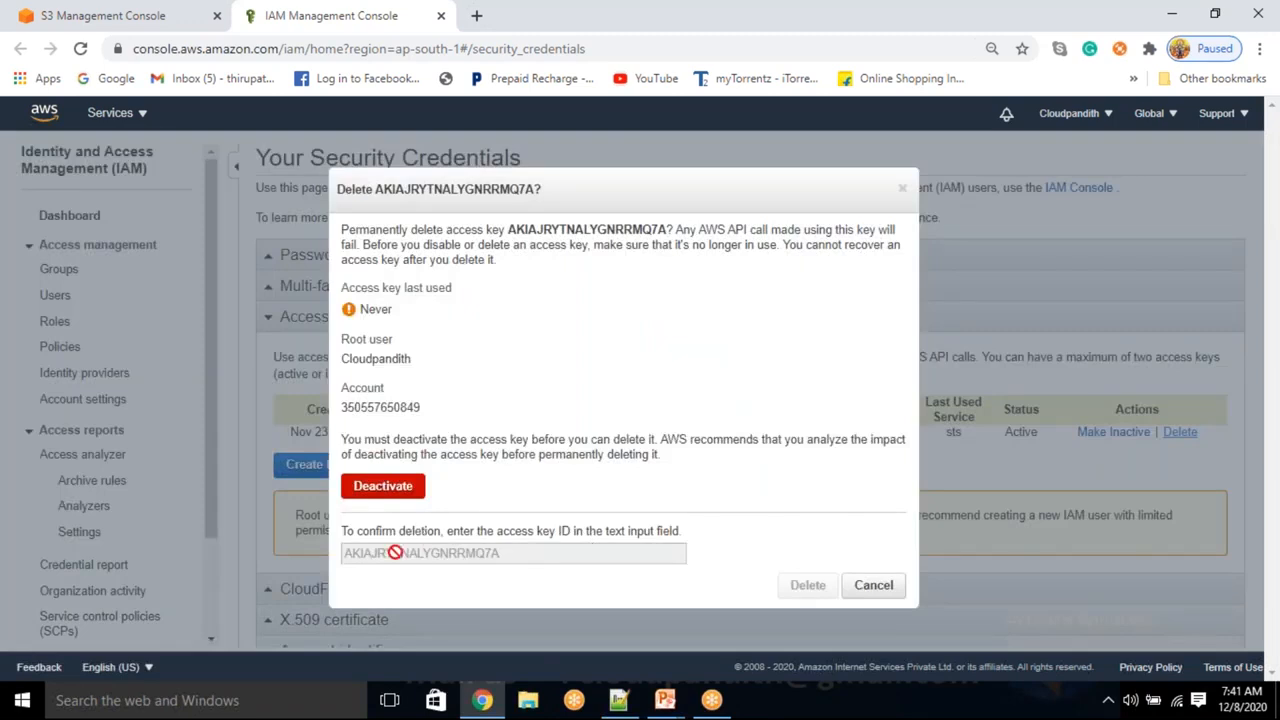
double_click(563, 226)
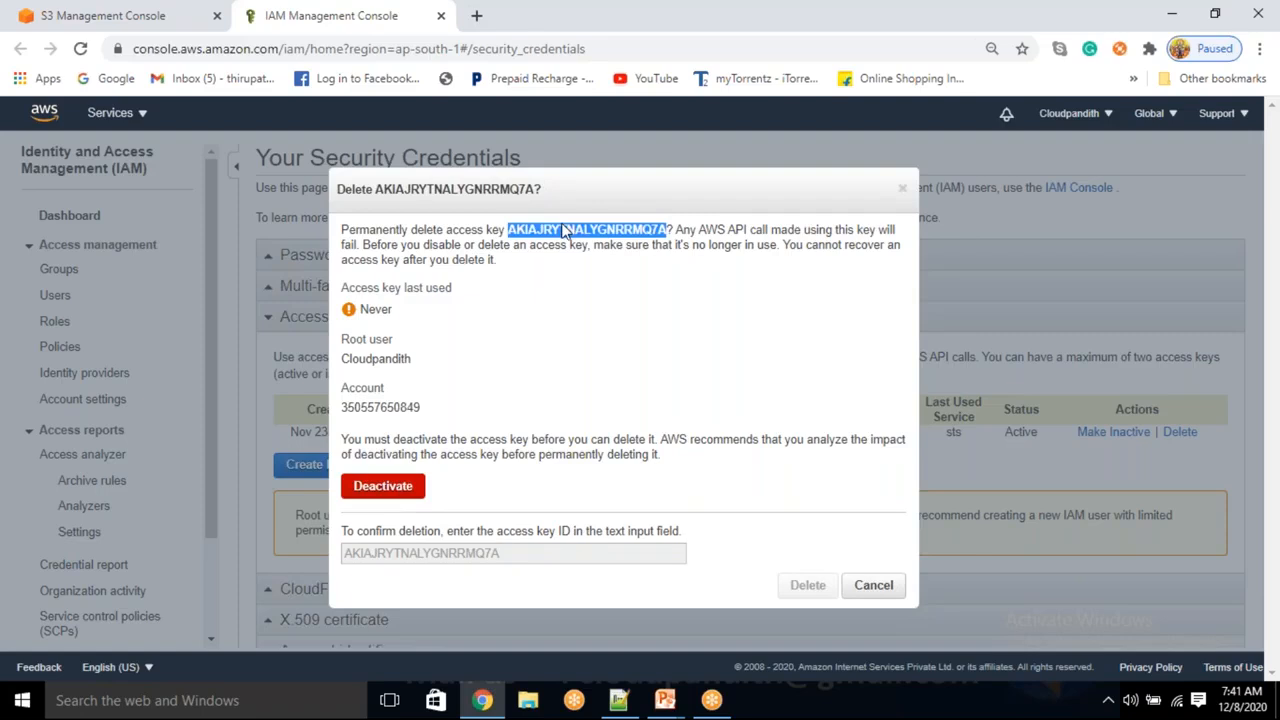
click(874, 585)
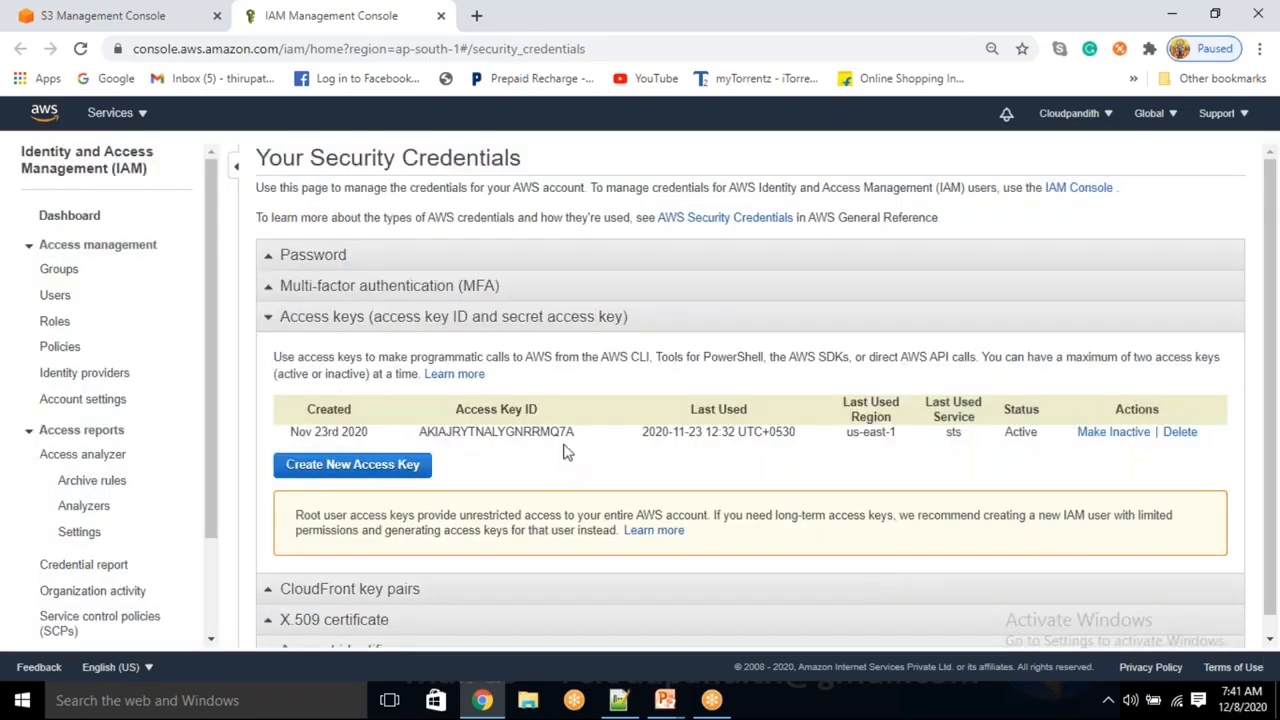
- Deactivate the access key created on Nov 23rd 2020 and delete it, pasting its access key ID into the confirmation field
click(1179, 432)
double_click(630, 228)
key(ctrl+c)
click(525, 545)
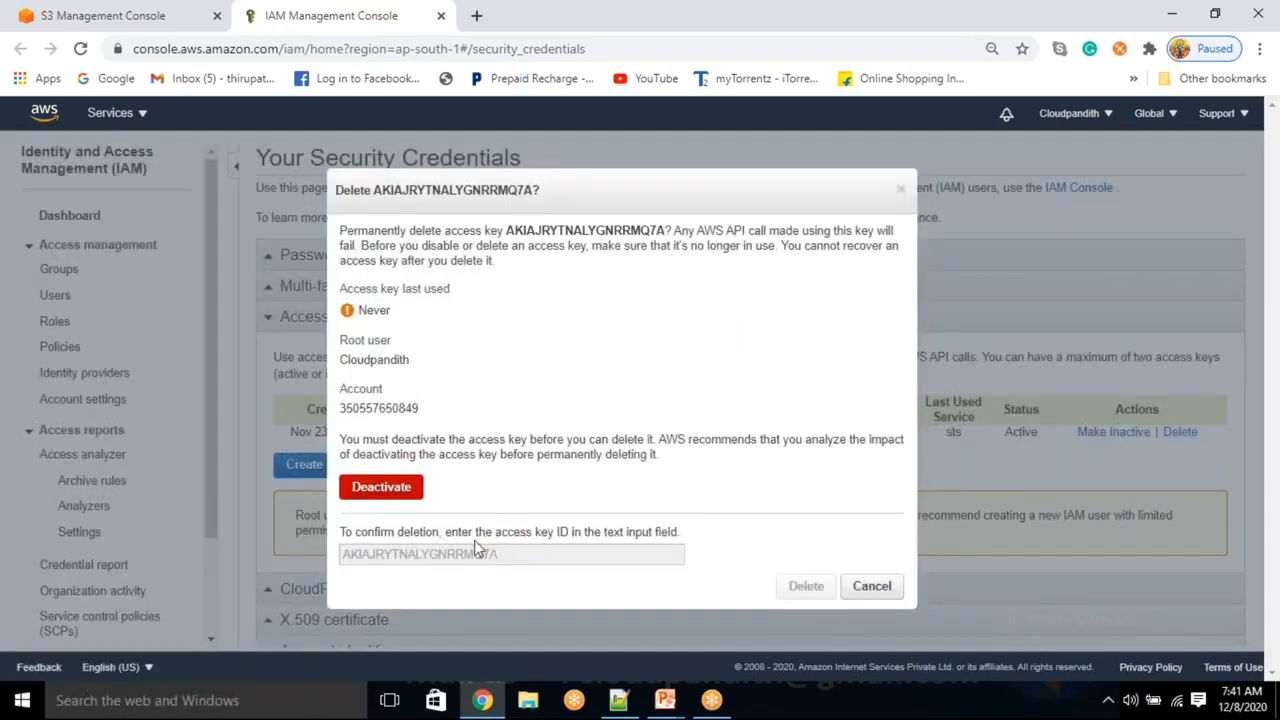
click(397, 492)
click(390, 583)
key(ctrl+v)
click(806, 618)
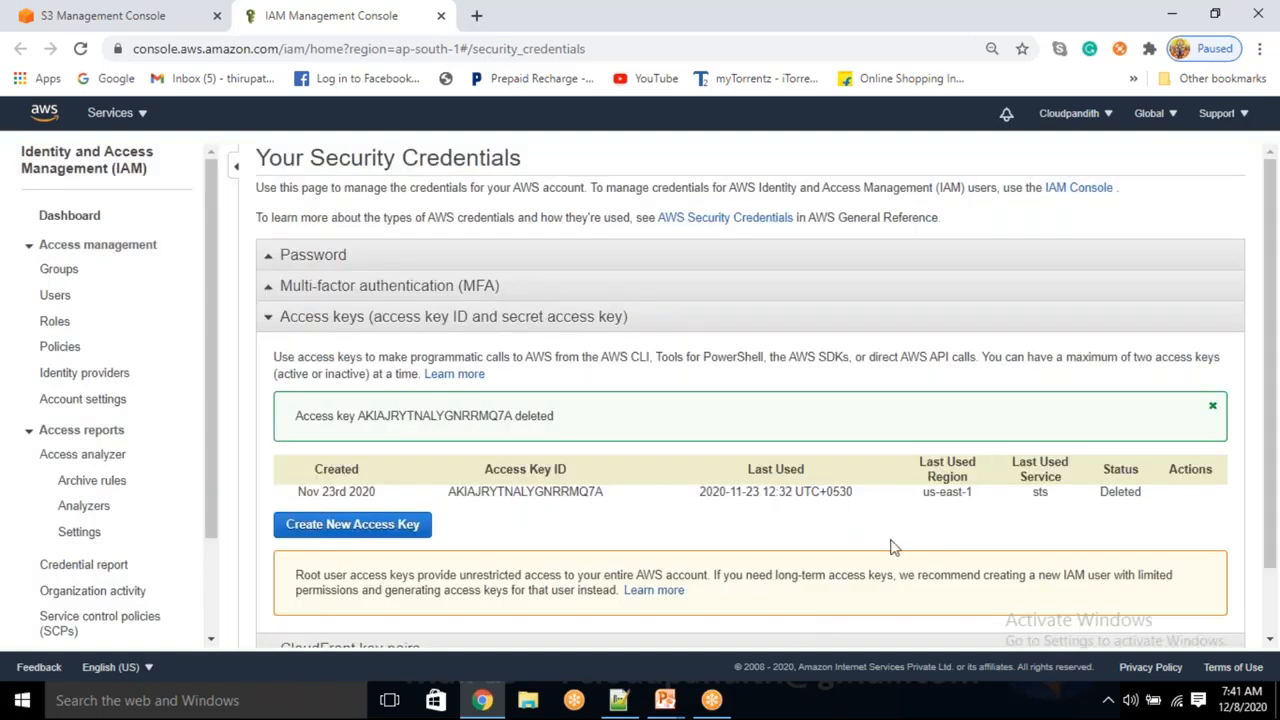
double_click(1120, 492)
click(834, 518)
- Create a new access key with its ID and secret shown, and download its key file
click(360, 527)
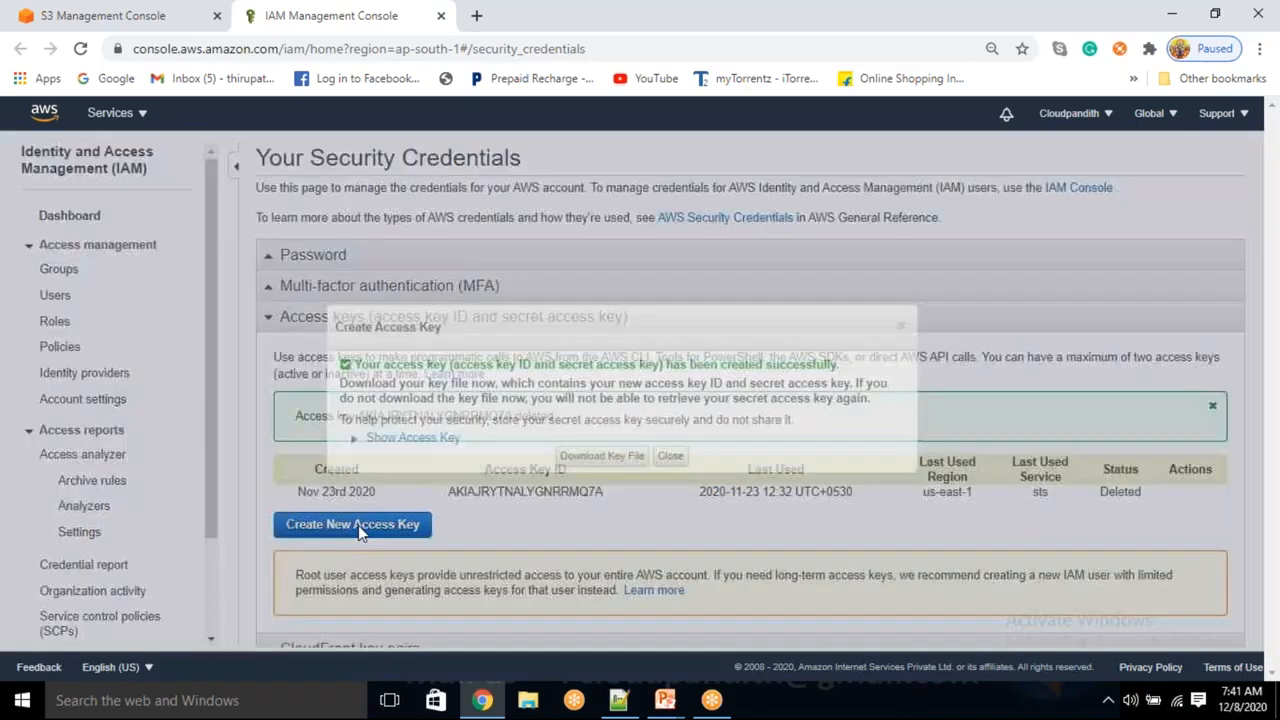
click(384, 438)
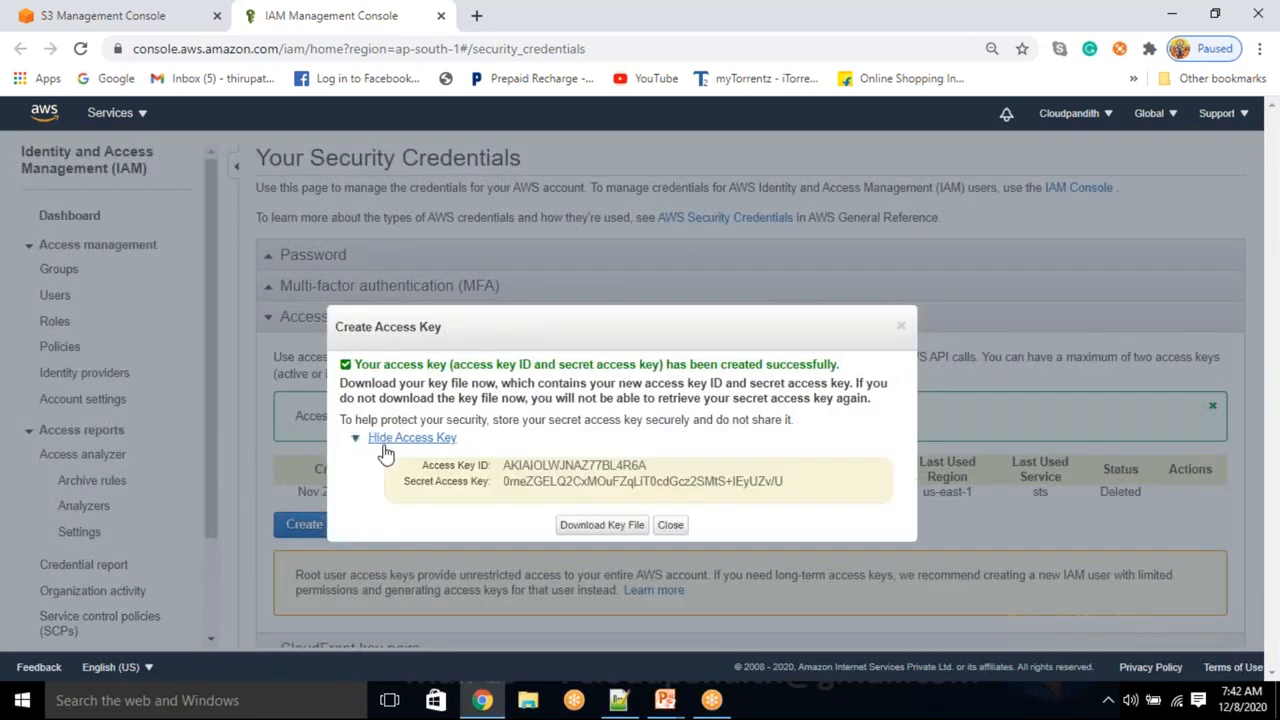
drag(508, 460, 640, 466)
drag(505, 482, 735, 482)
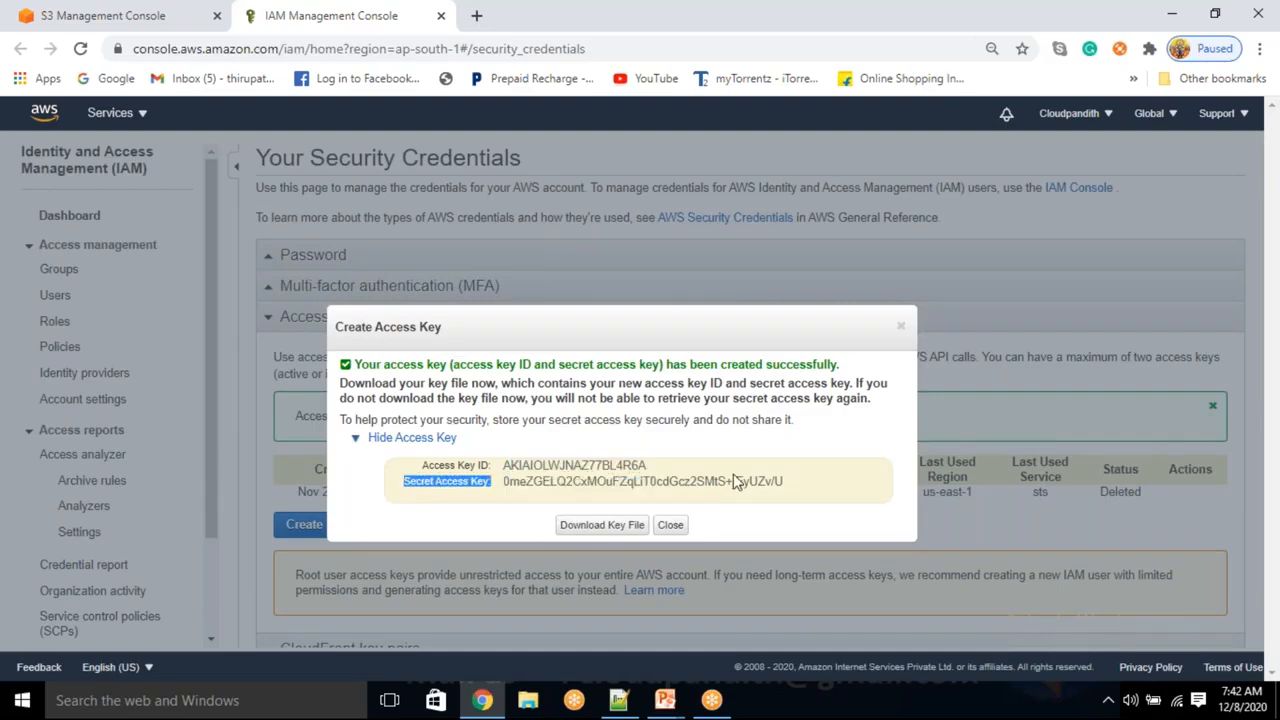
click(510, 497)
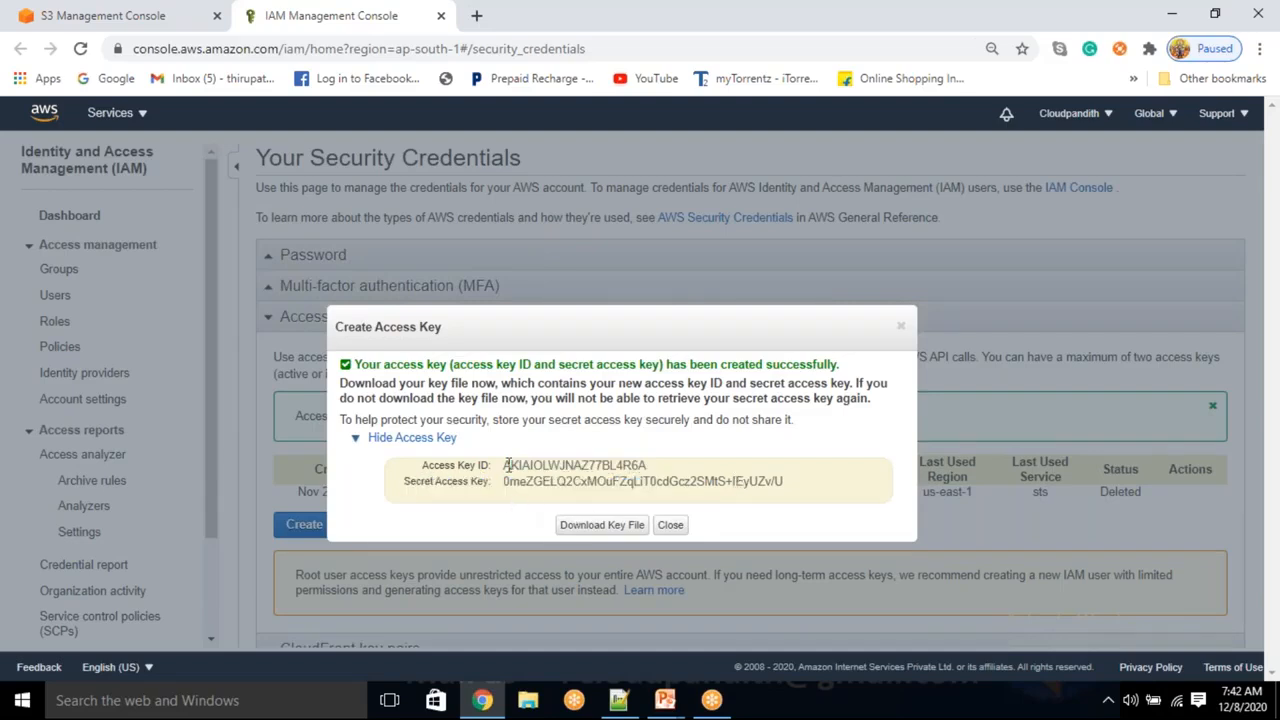
click(594, 528)
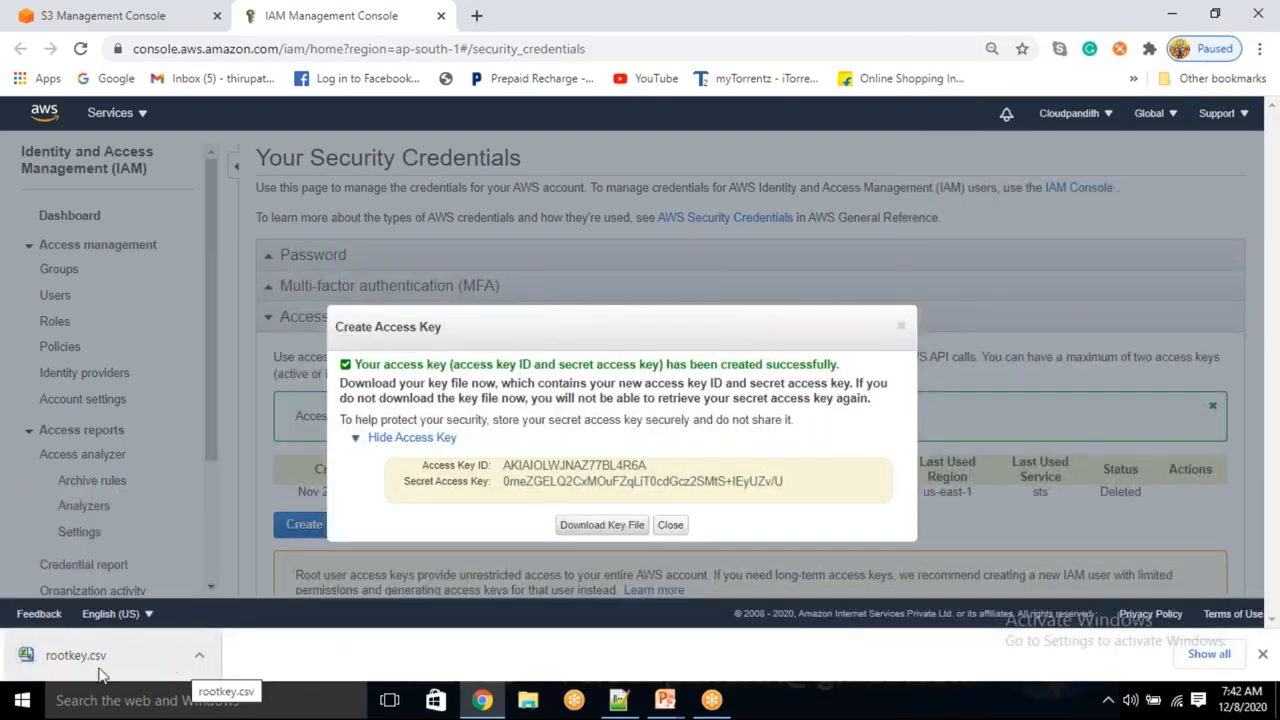
click(670, 525)
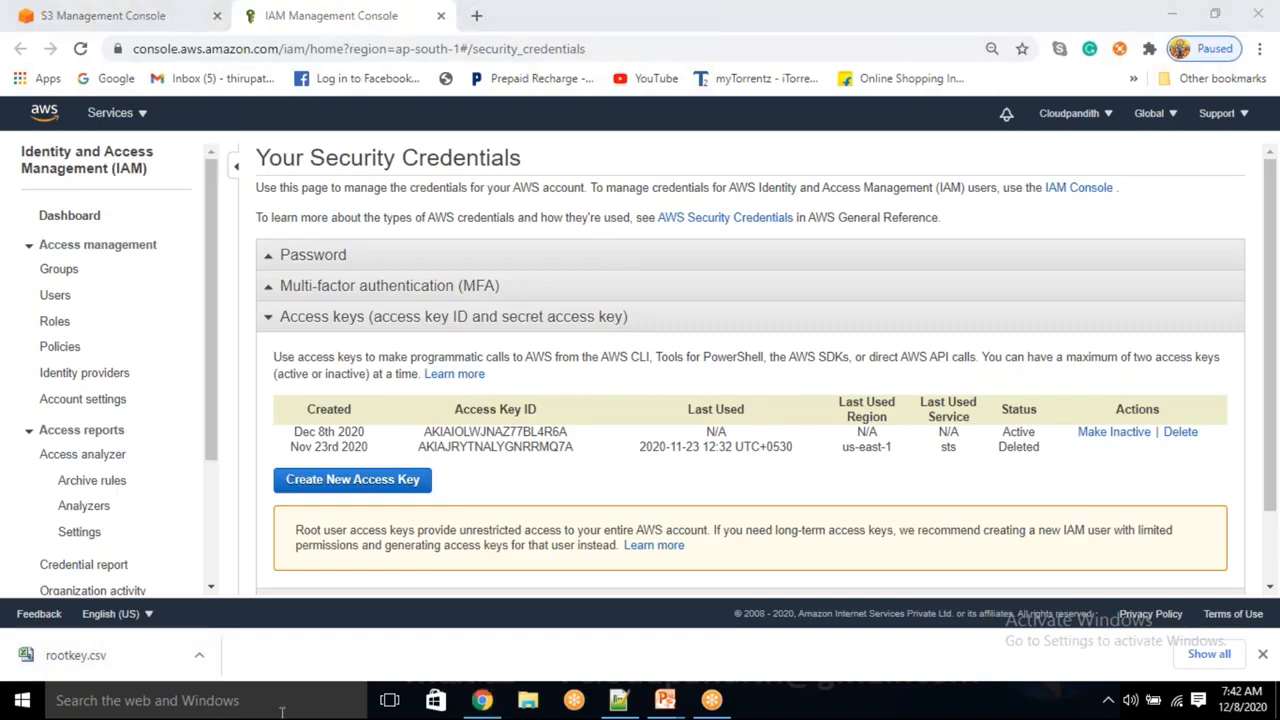
- Open the Azure portal at portal.azure.com in a new browser tab and close the IAM Management Console tab
click(476, 15)
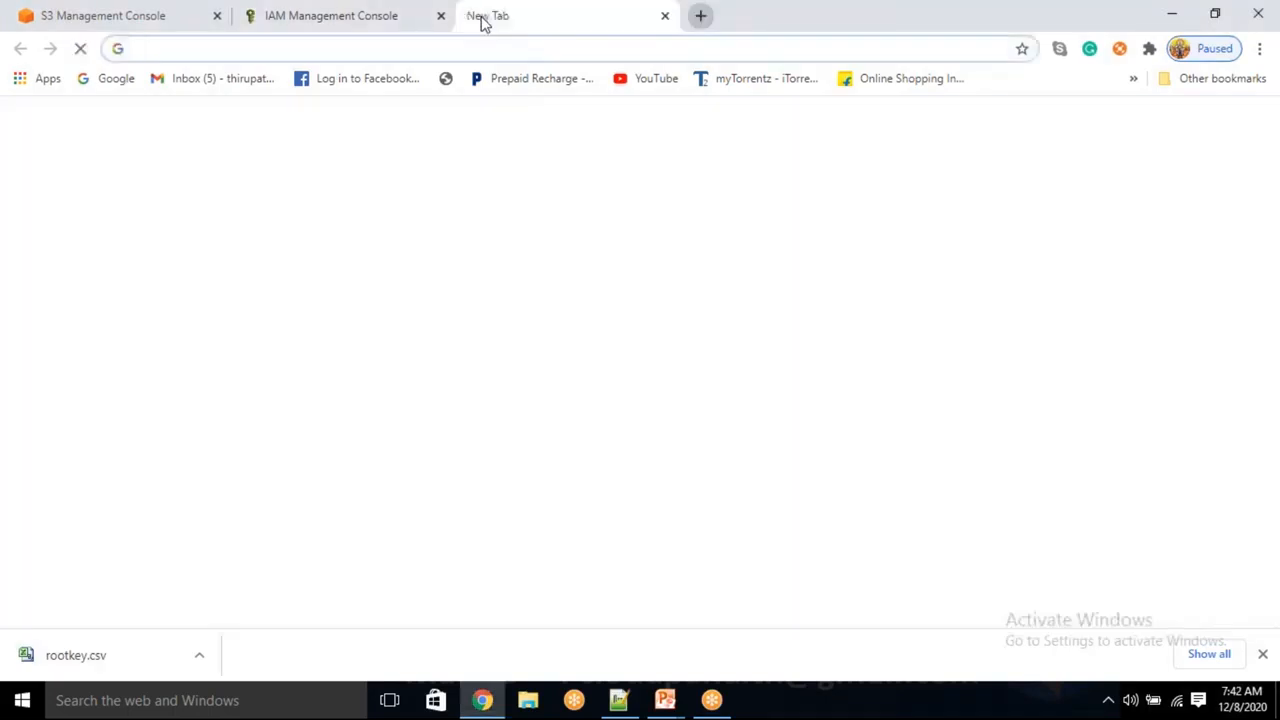
text(port)
key(Return)
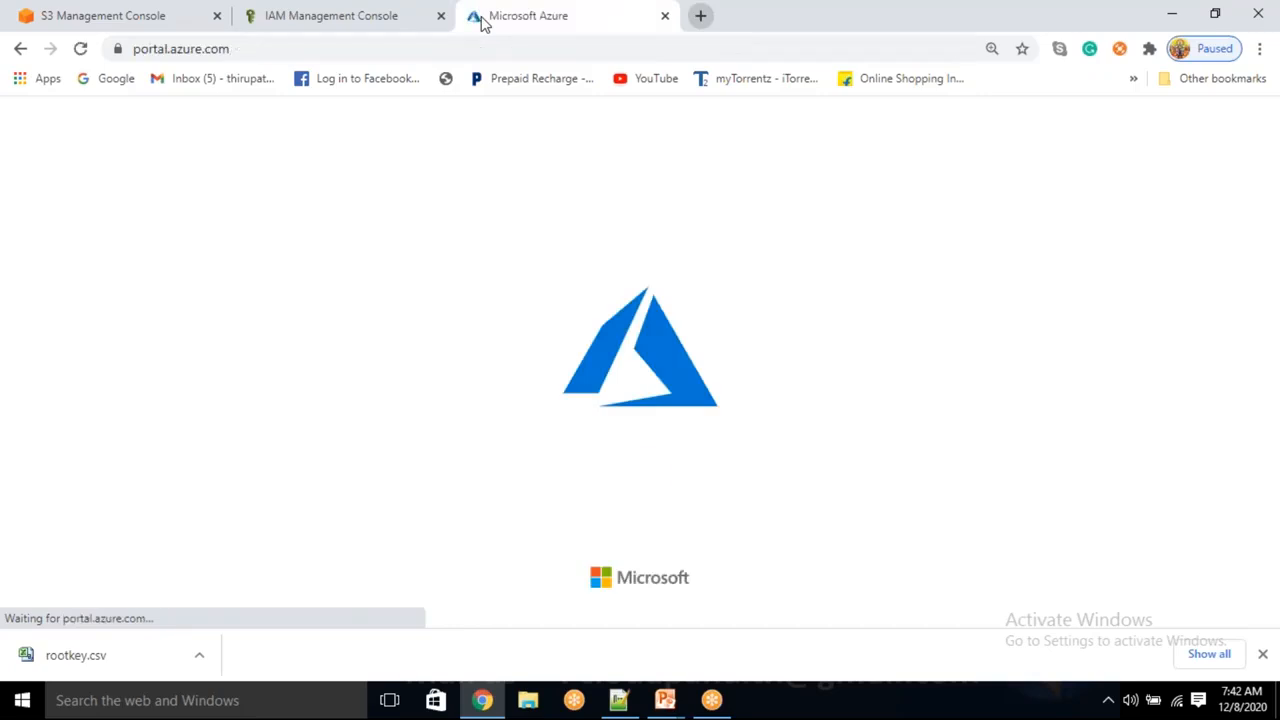
click(371, 15)
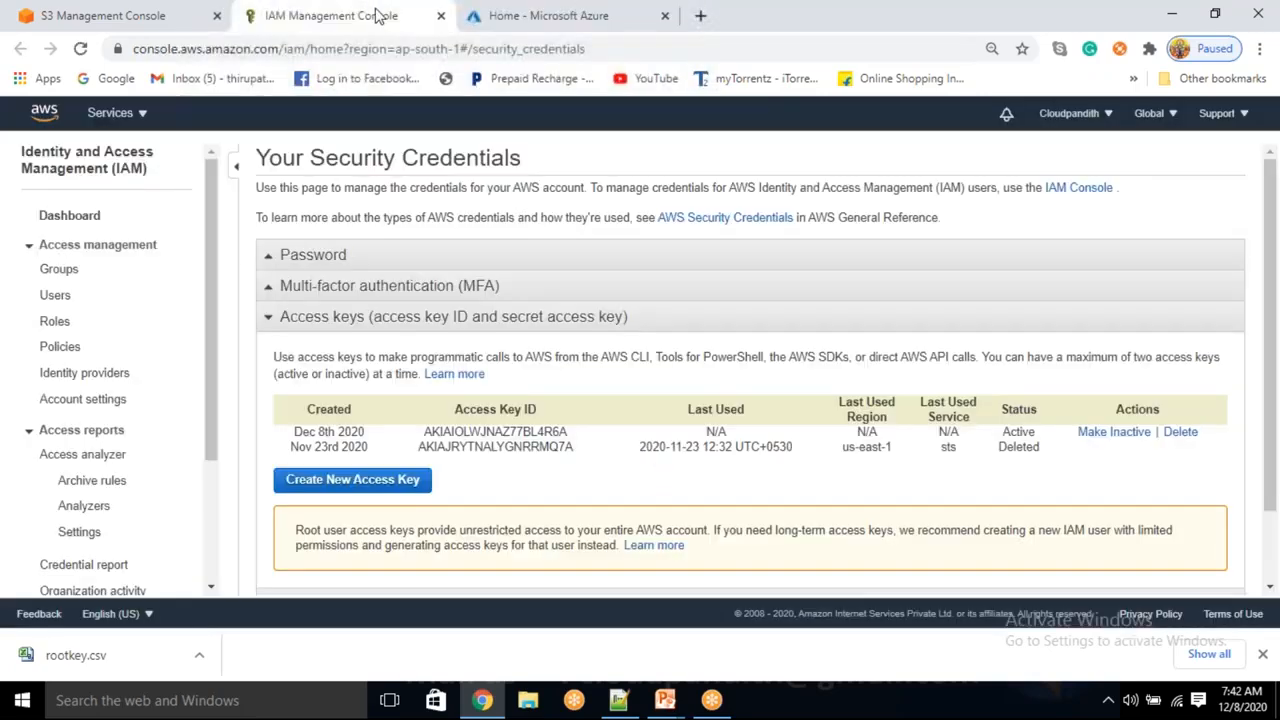
click(440, 16)
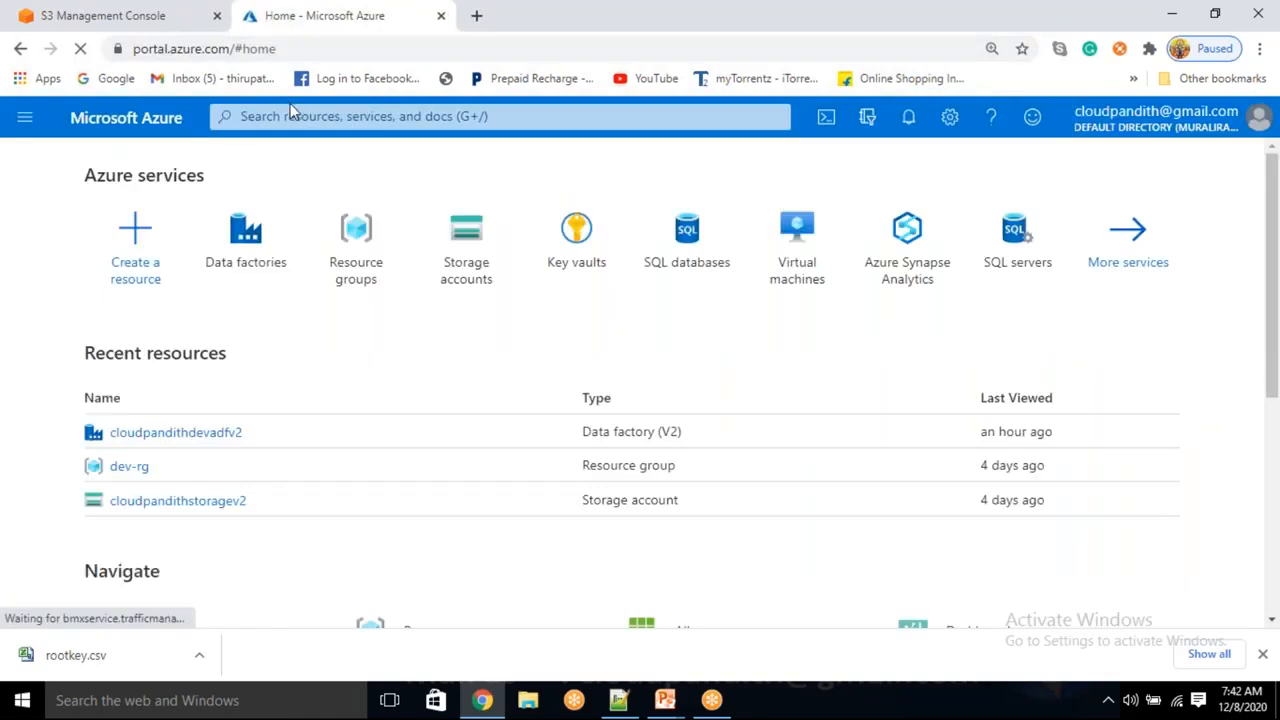
- Search the portal for data lake, open Data Lake Storage Gen1 and start adding a new account
click(356, 118)
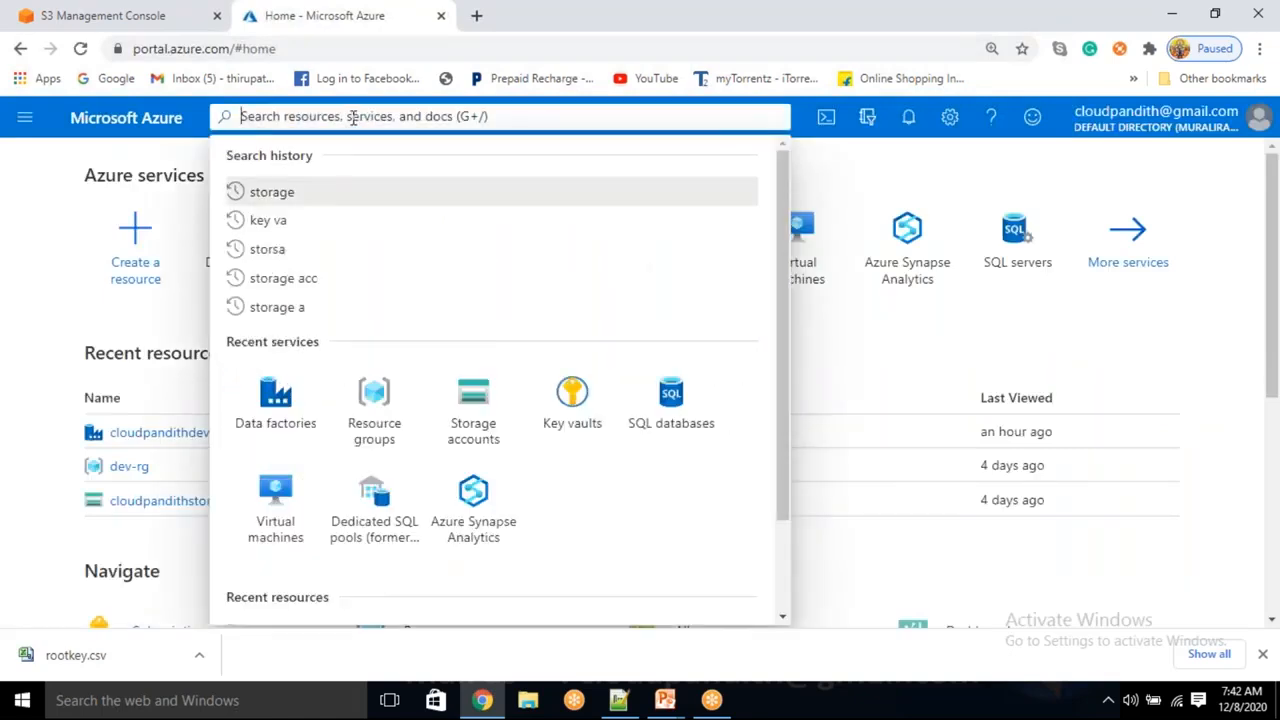
text(d)
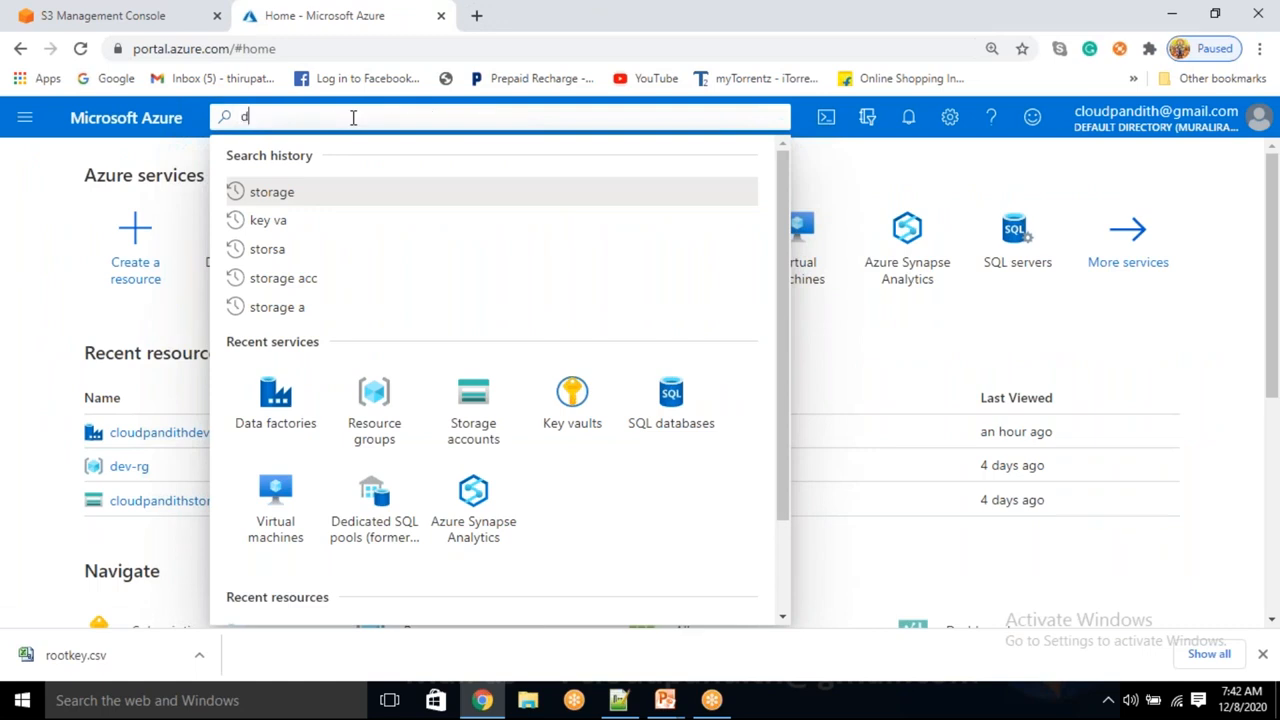
text(ata lake)
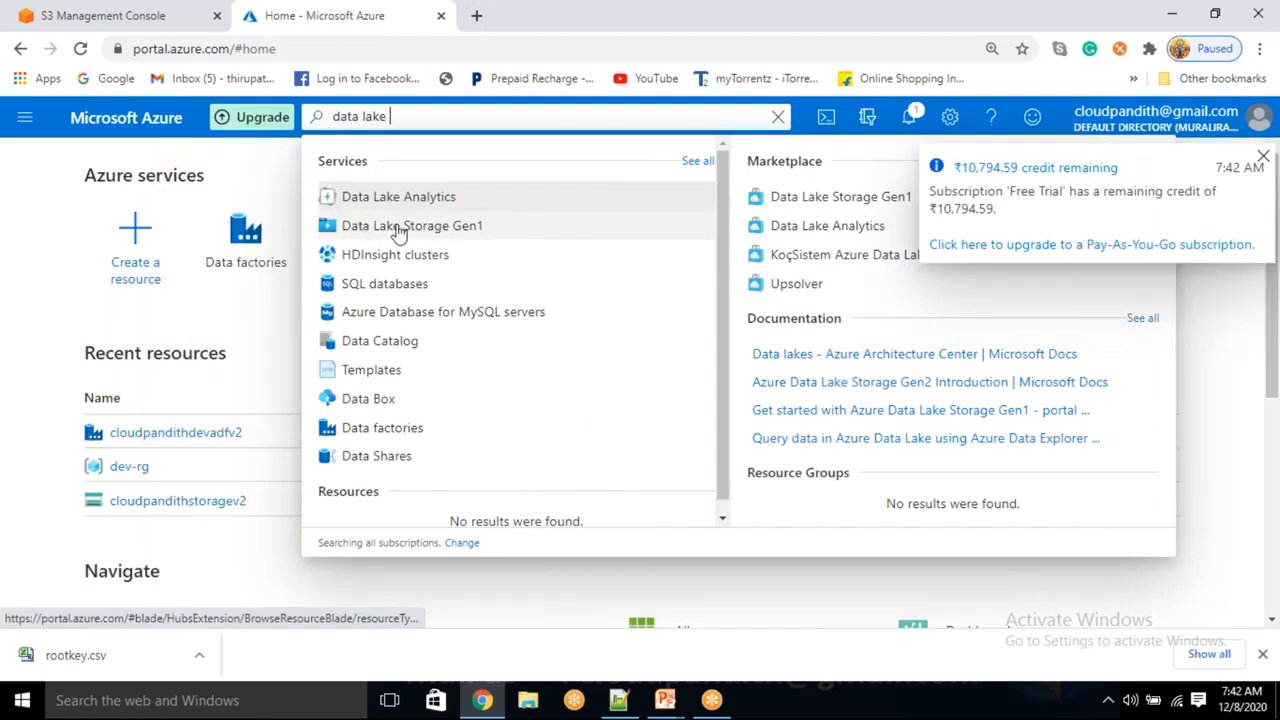
click(435, 230)
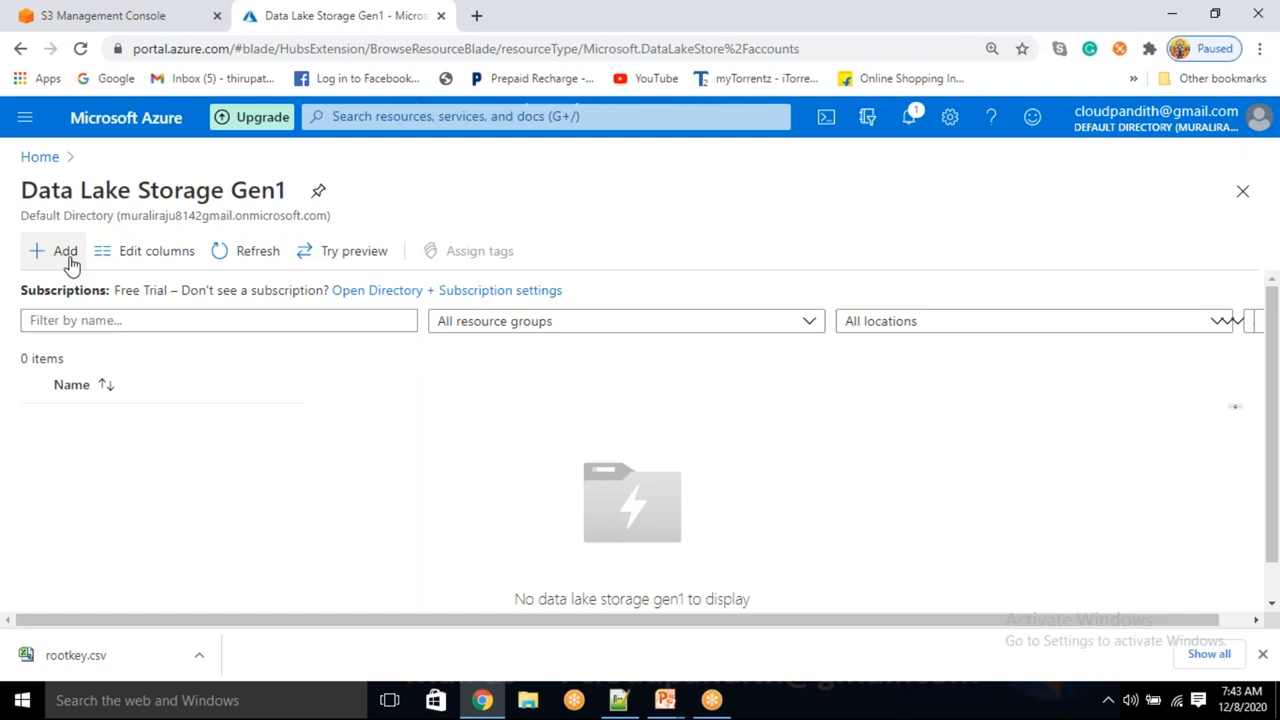
click(62, 254)
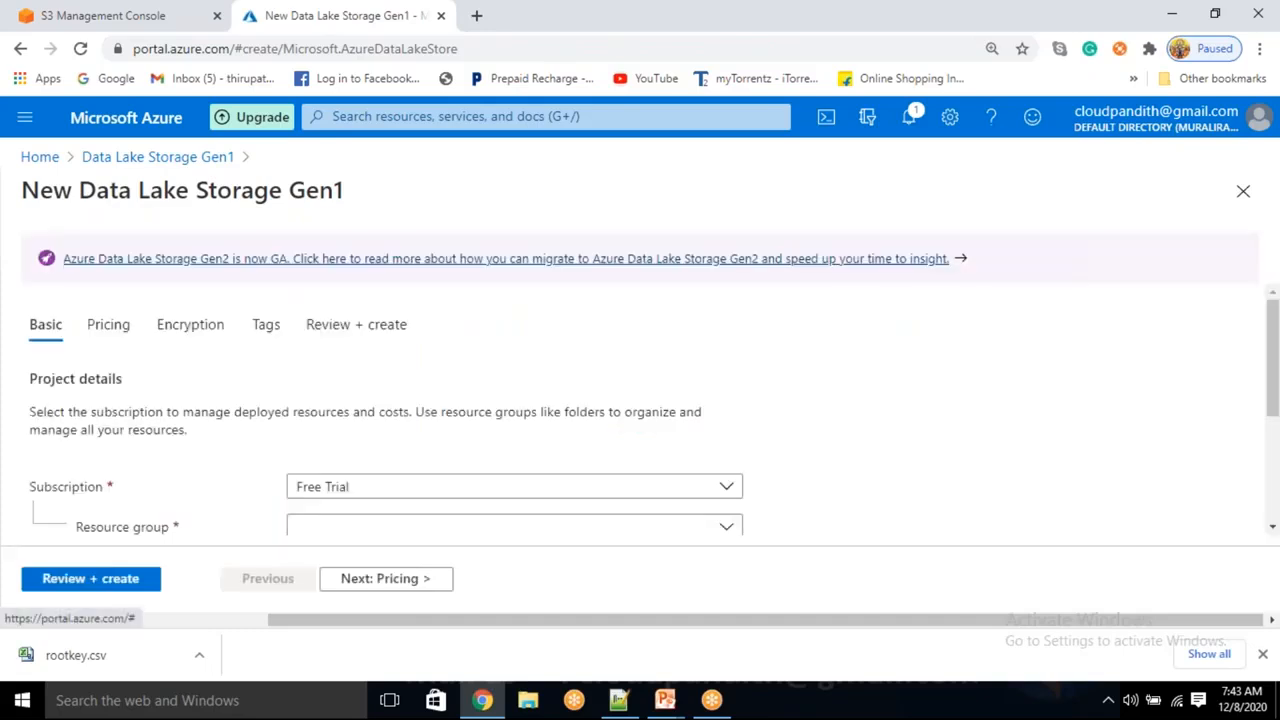
- Create a new resource group named cloudpandith-BI-Master-Program for the Data Lake Storage Gen1 account
scroll(206, 331, down, 1)
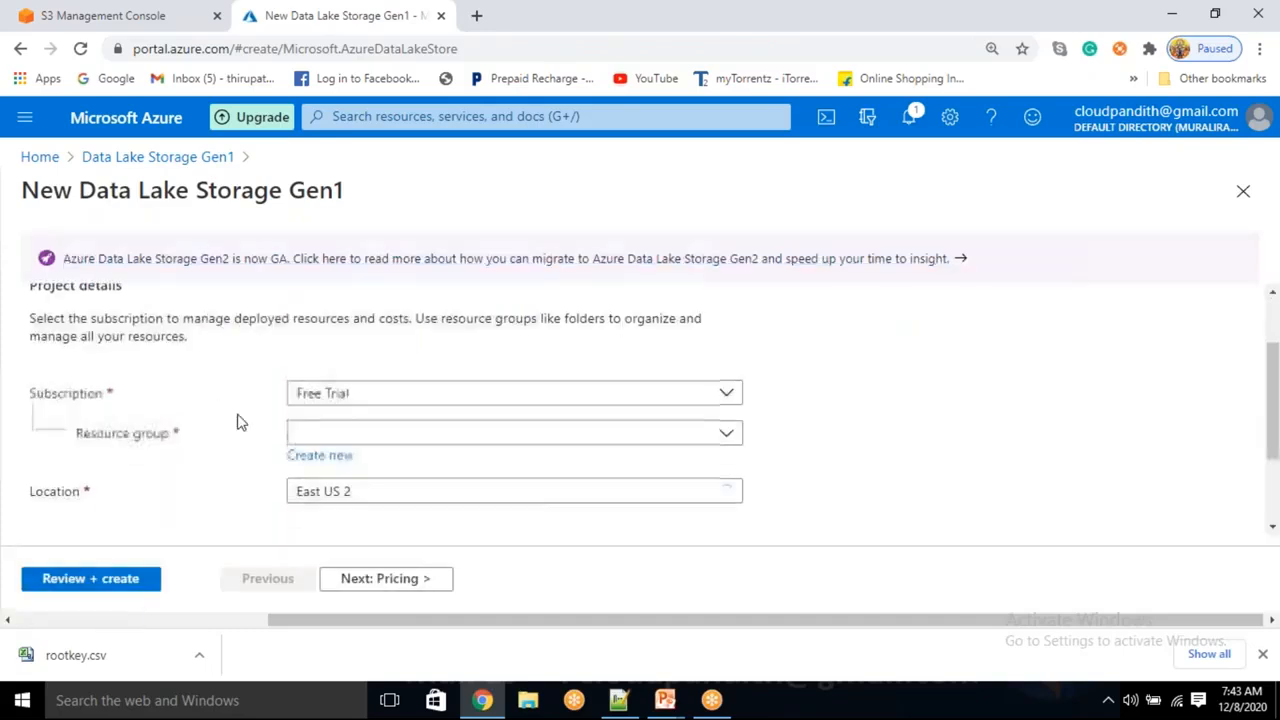
click(366, 437)
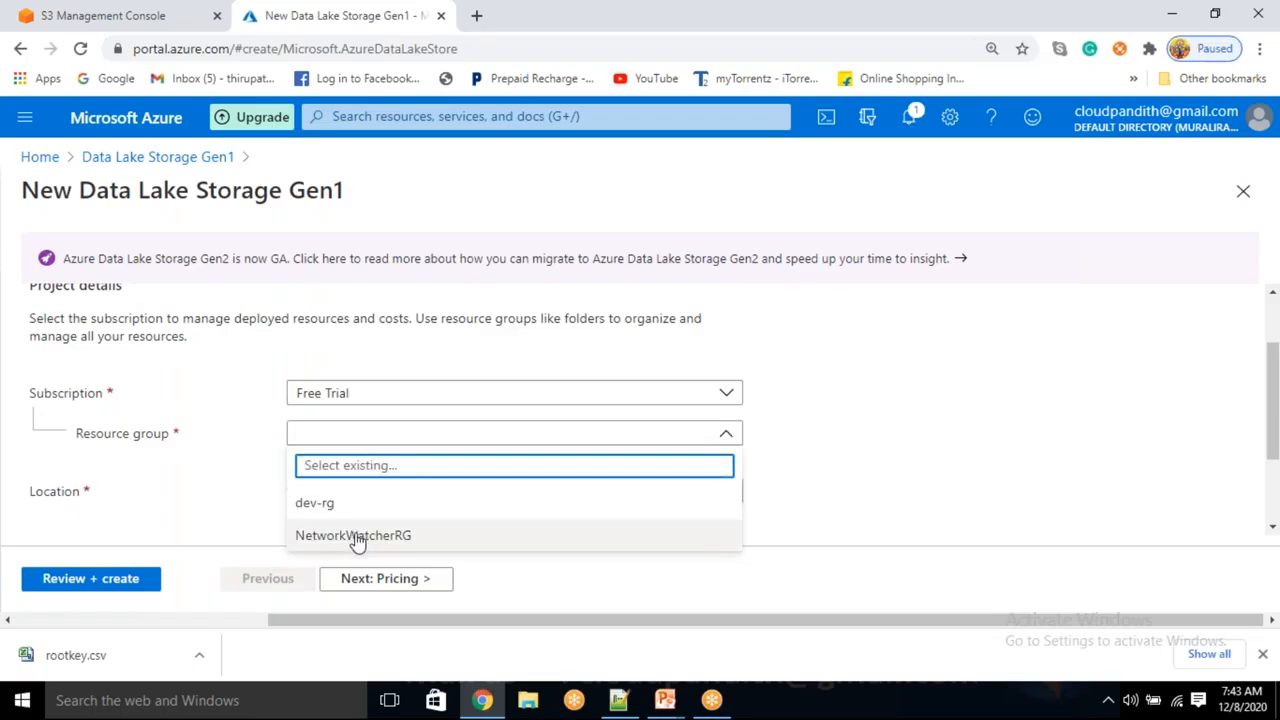
click(224, 486)
click(320, 455)
text(cloudpandith-BI-Master)
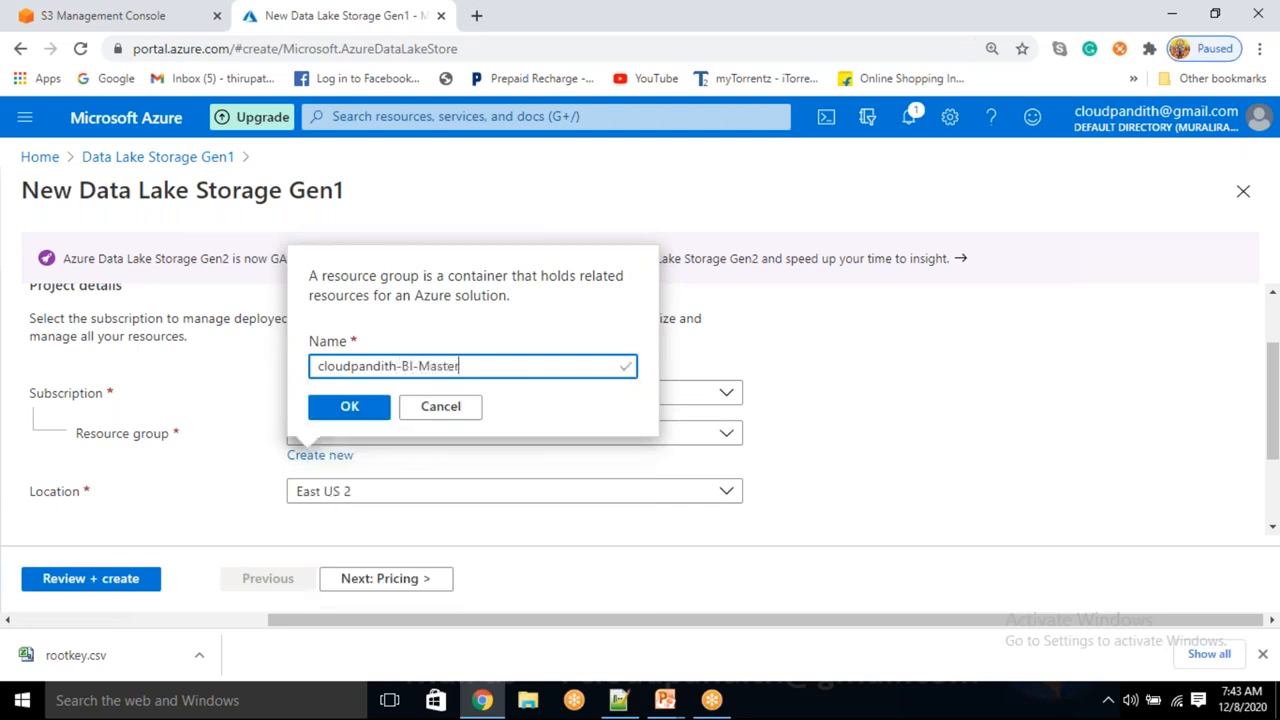
text(-Program)
click(350, 407)
- Keep East US 2 as the location and name the Data Lake Storage Gen1 account cloudpandithadlsgen1
scroll(365, 408, down, 1)
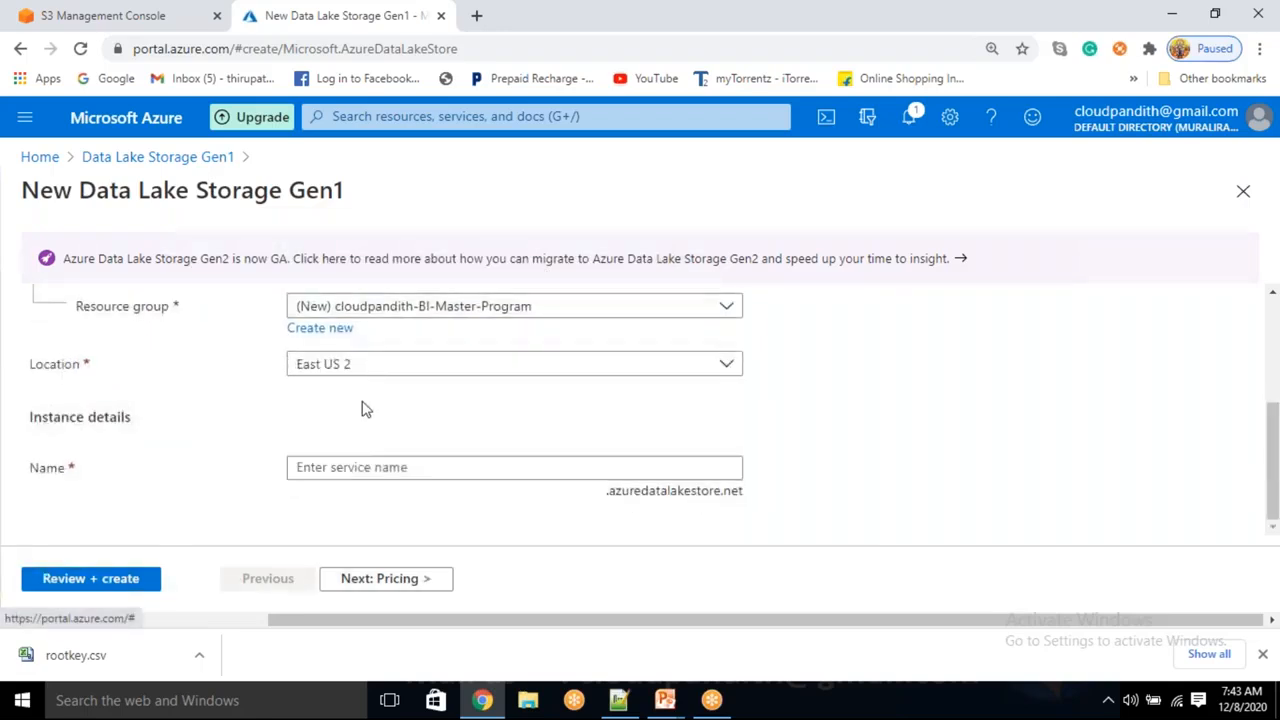
click(360, 364)
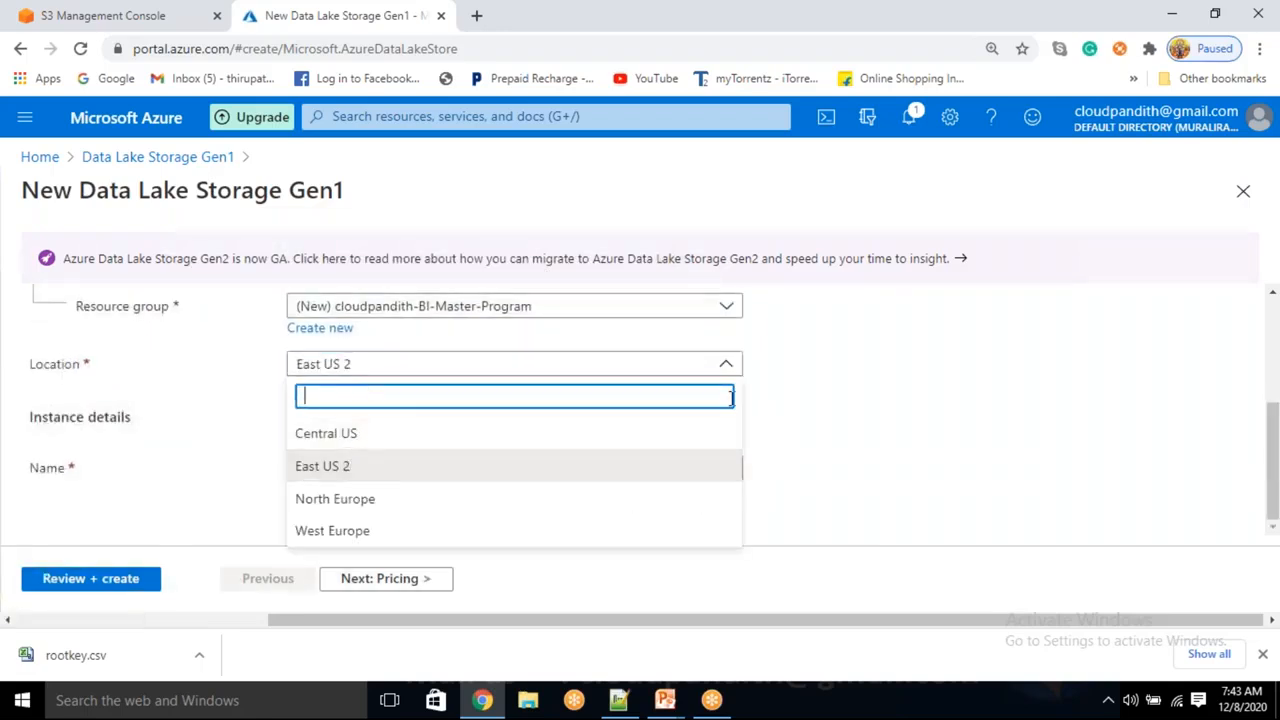
click(400, 370)
click(386, 368)
click(920, 408)
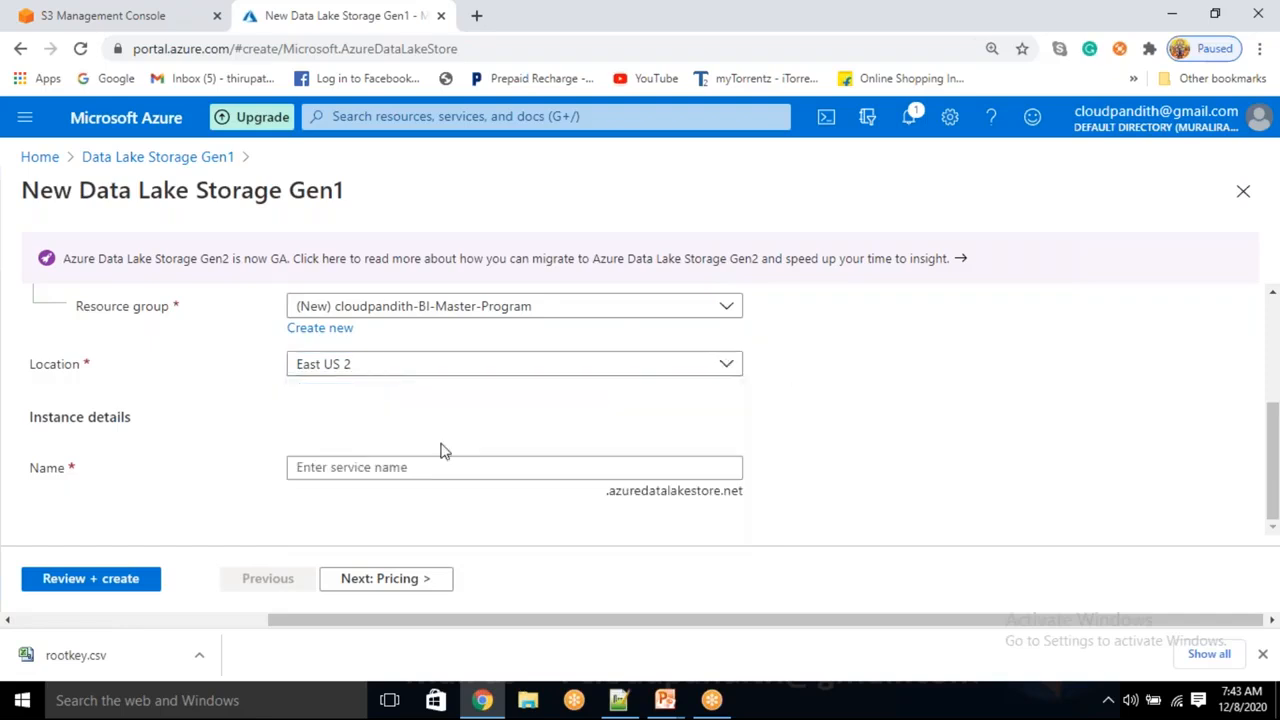
click(313, 473)
text(c)
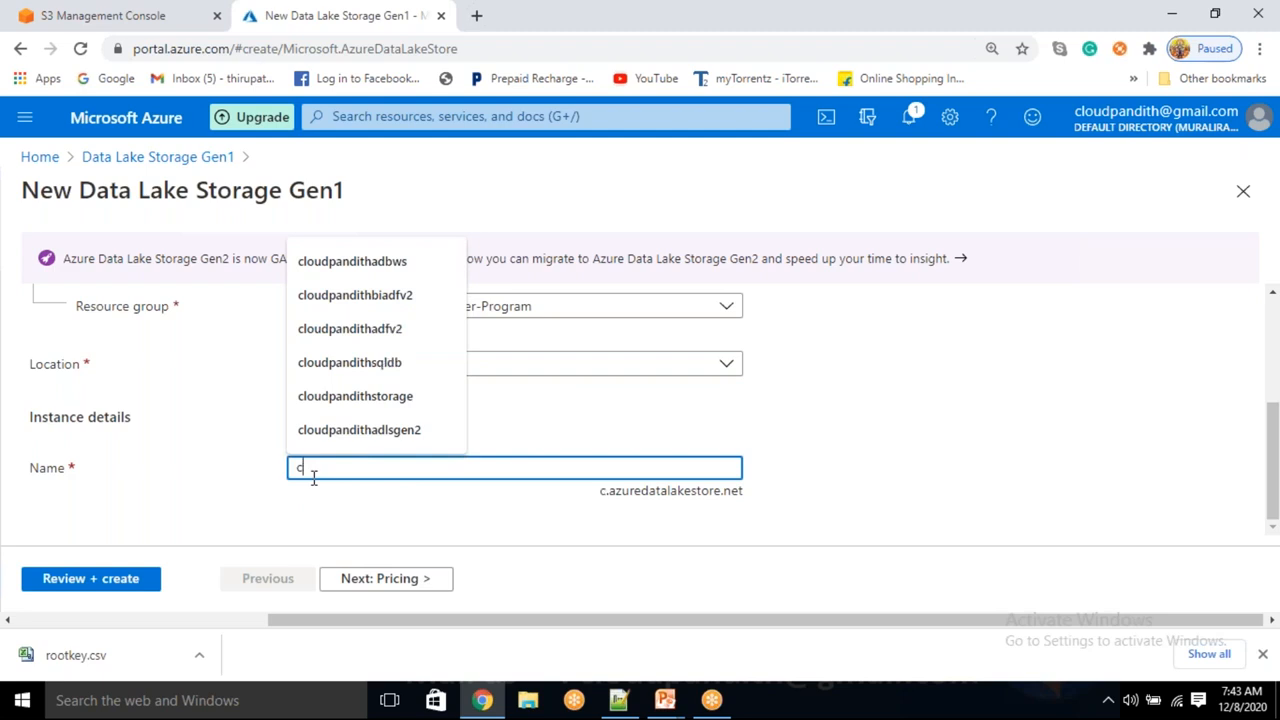
text(loudpanditha)
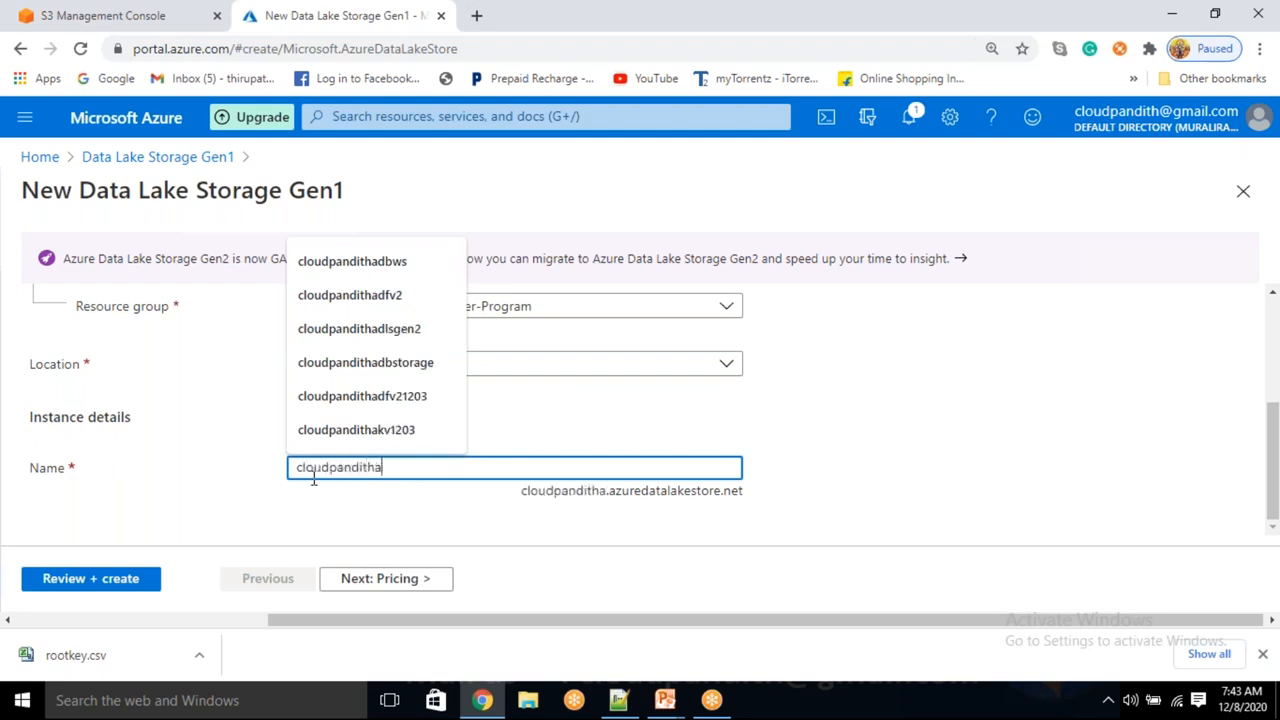
text(dlsgen1)
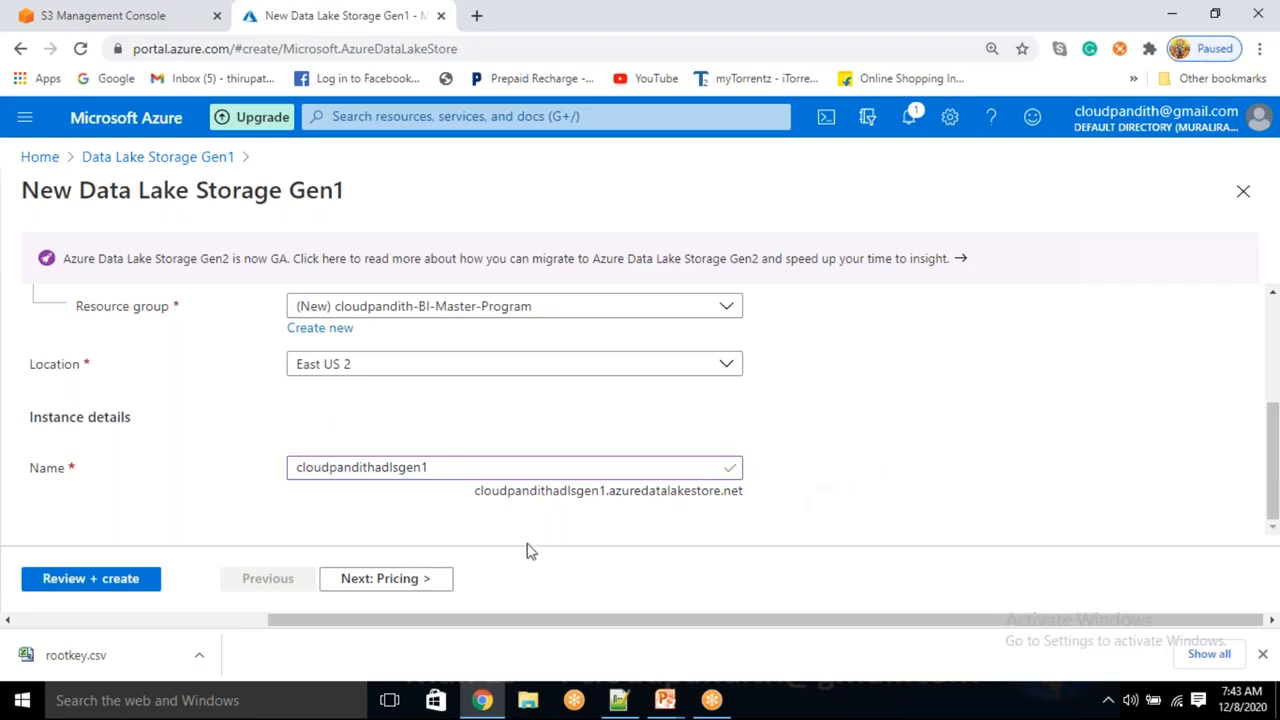
scroll(322, 456, up, 2)
scroll(320, 457, down, 2)
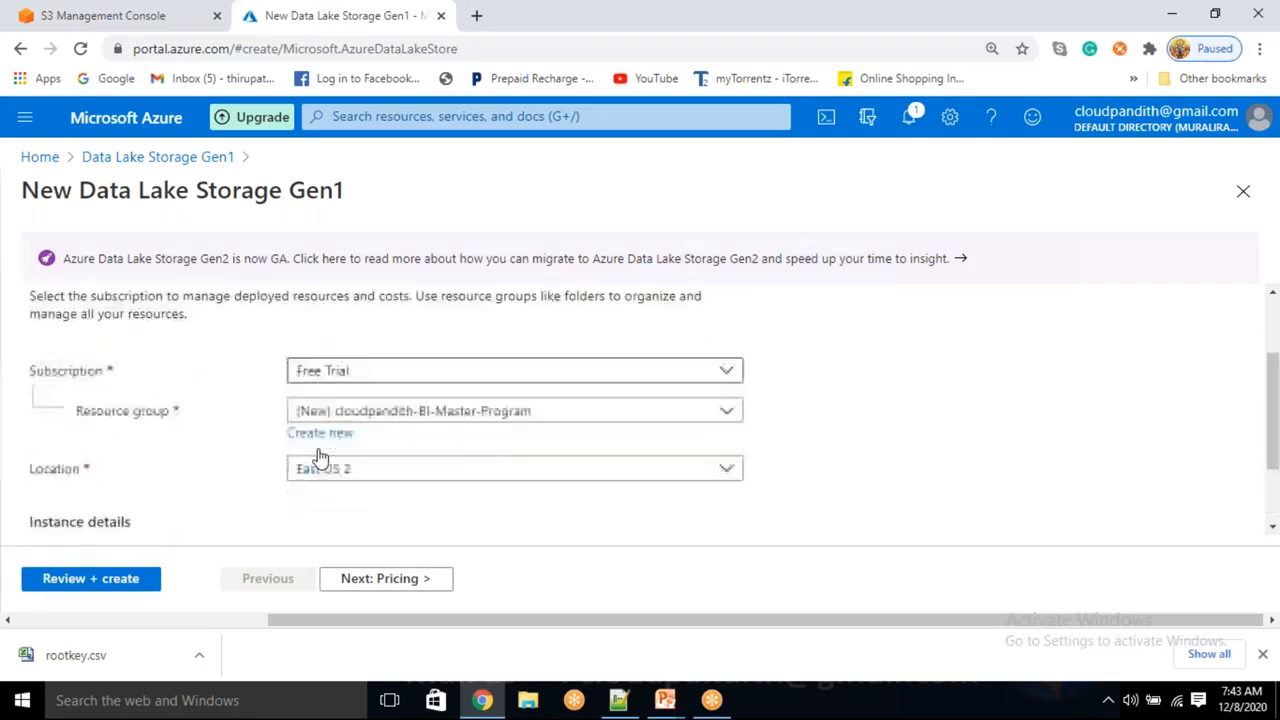
- Examine the Pay-as-You-Go and Monthly commitment pricing packages, leaving Pay-as-You-Go selected
click(401, 579)
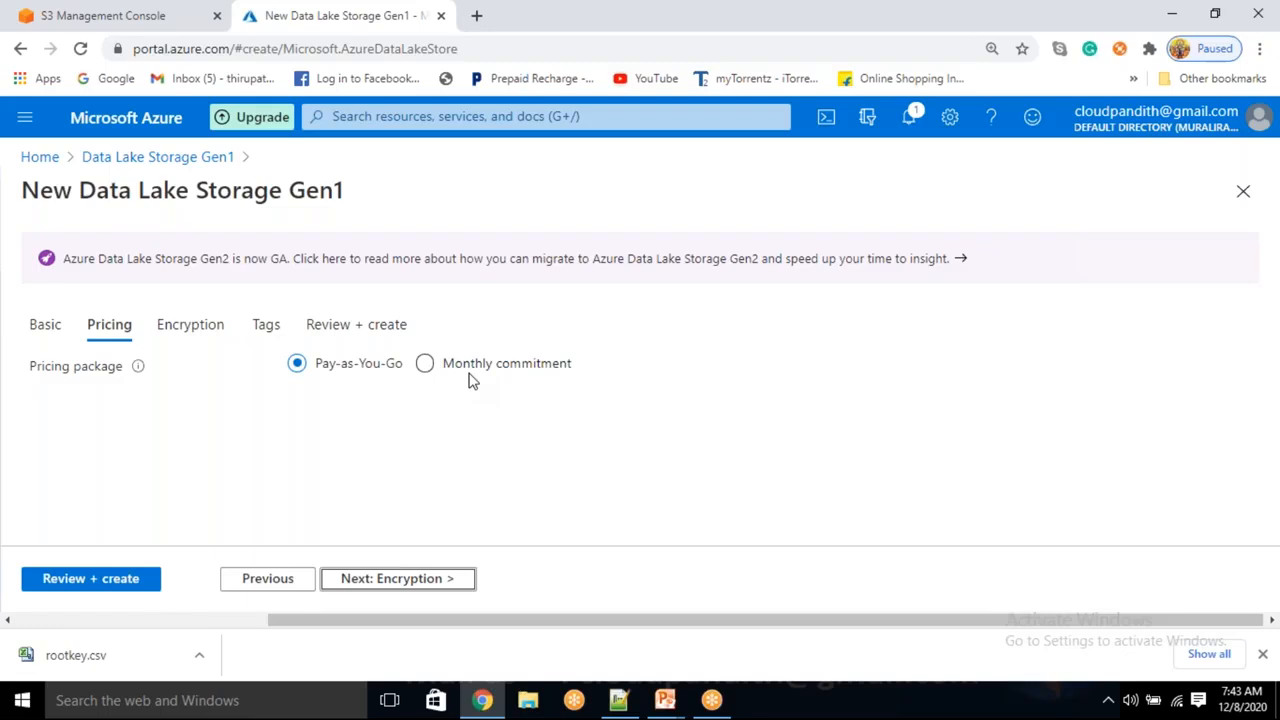
click(446, 580)
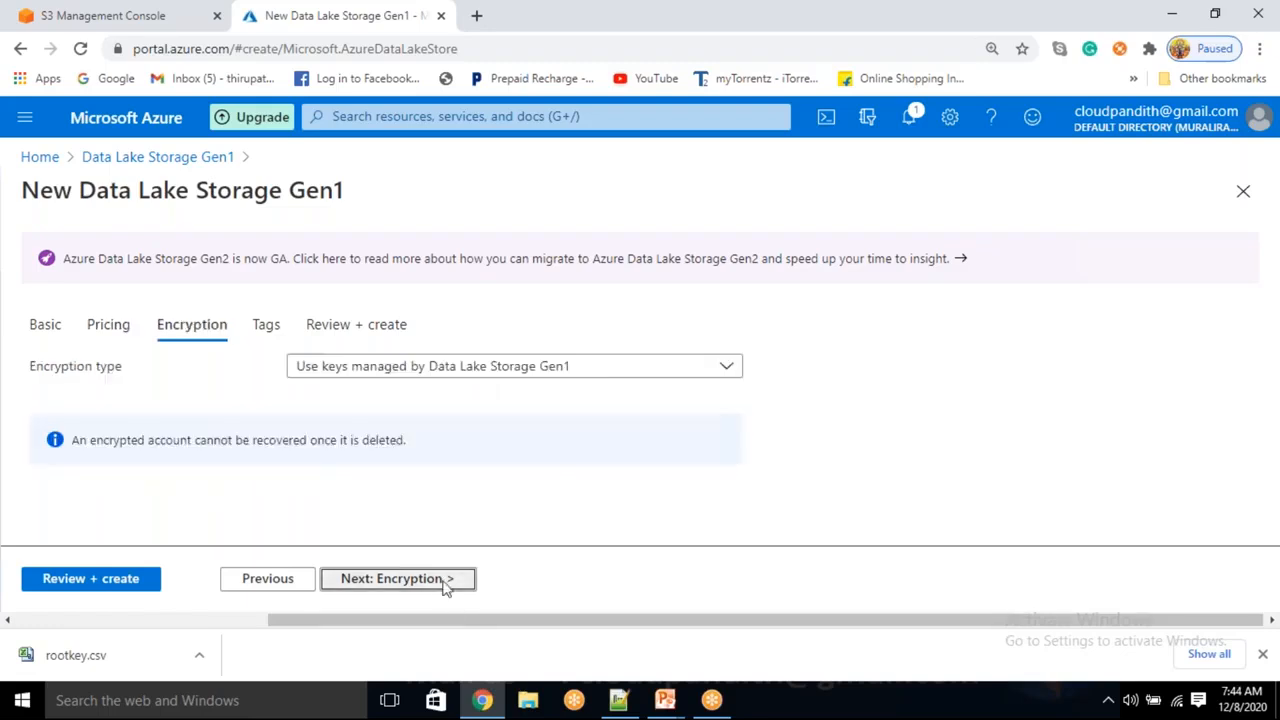
click(268, 579)
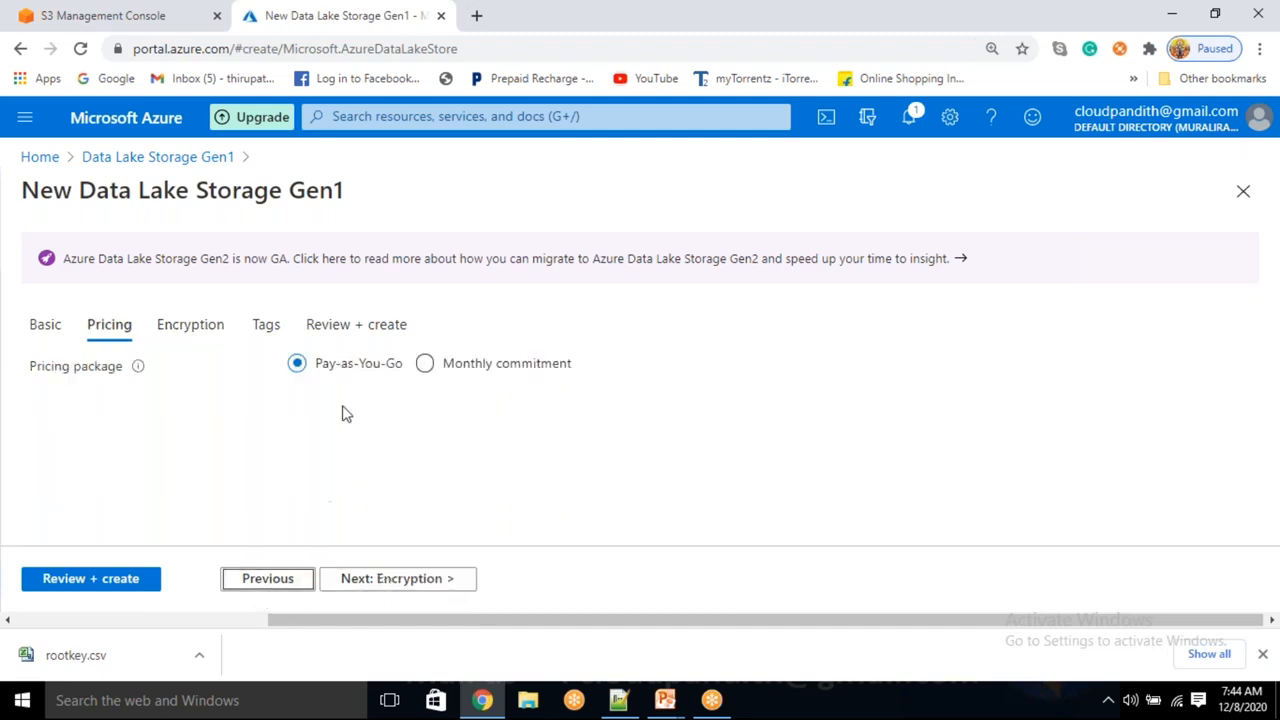
drag(329, 367, 391, 366)
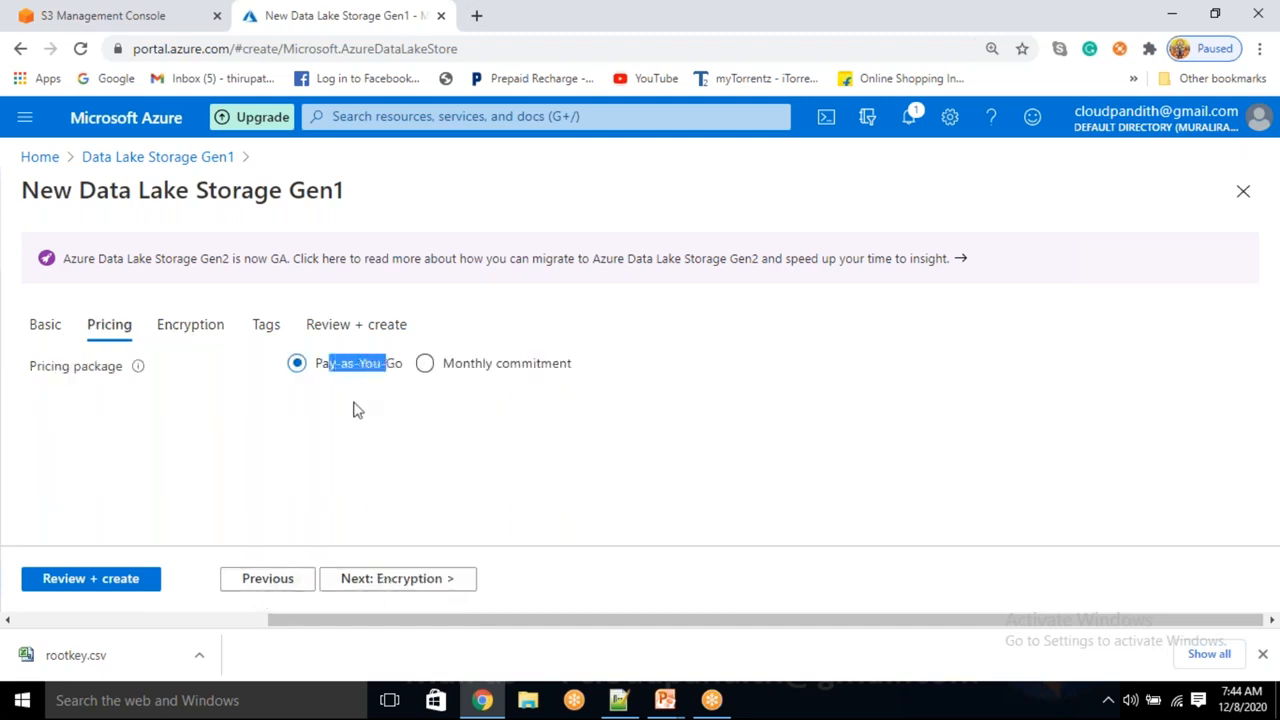
click(356, 409)
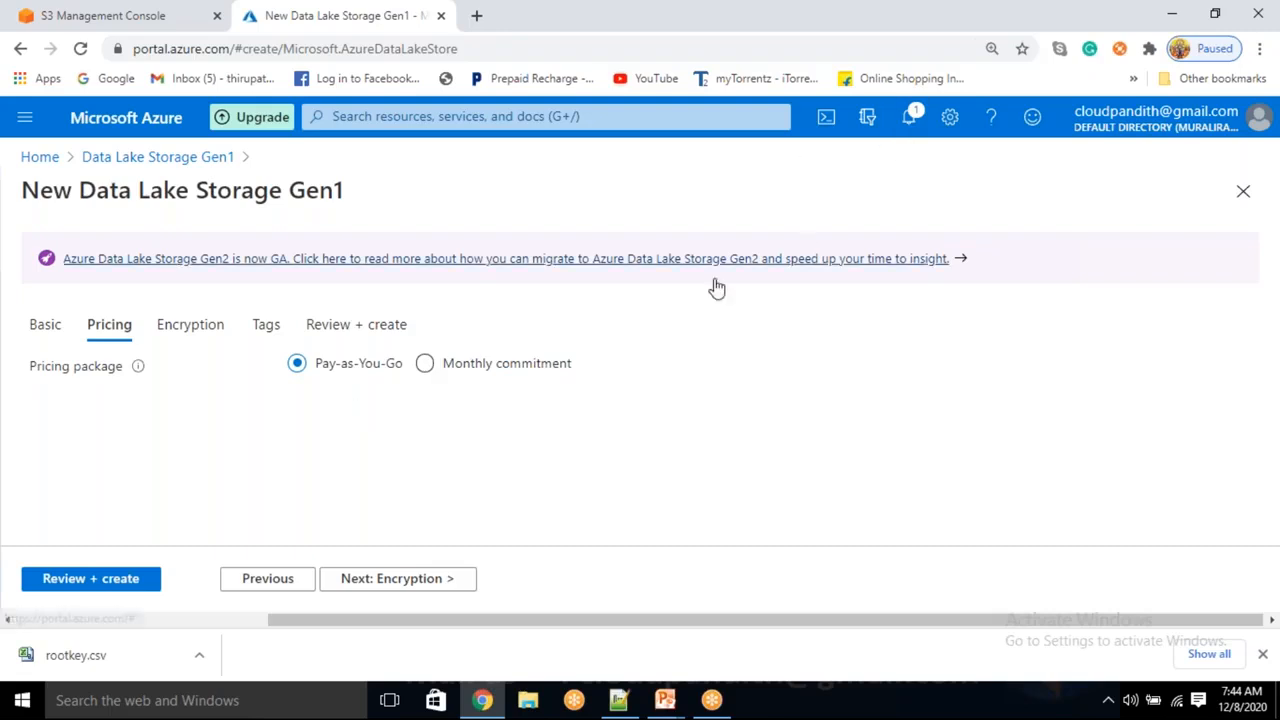
click(425, 364)
drag(476, 366, 541, 367)
click(662, 341)
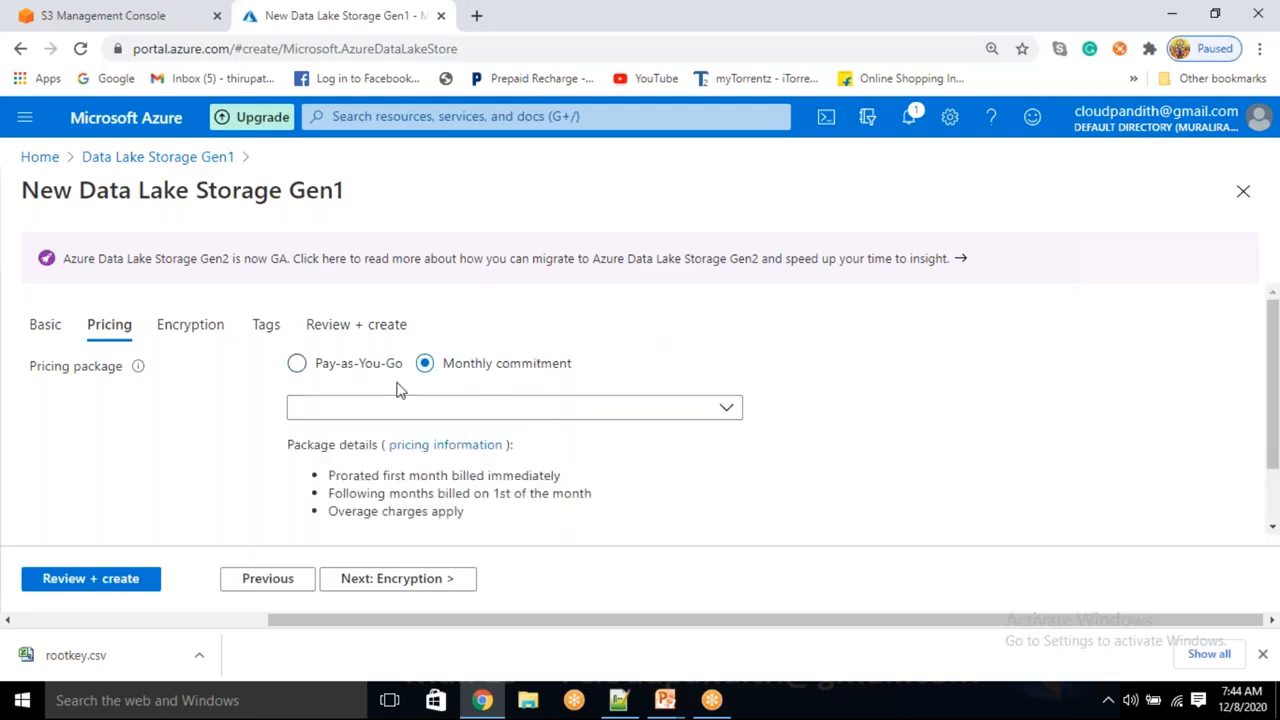
click(318, 366)
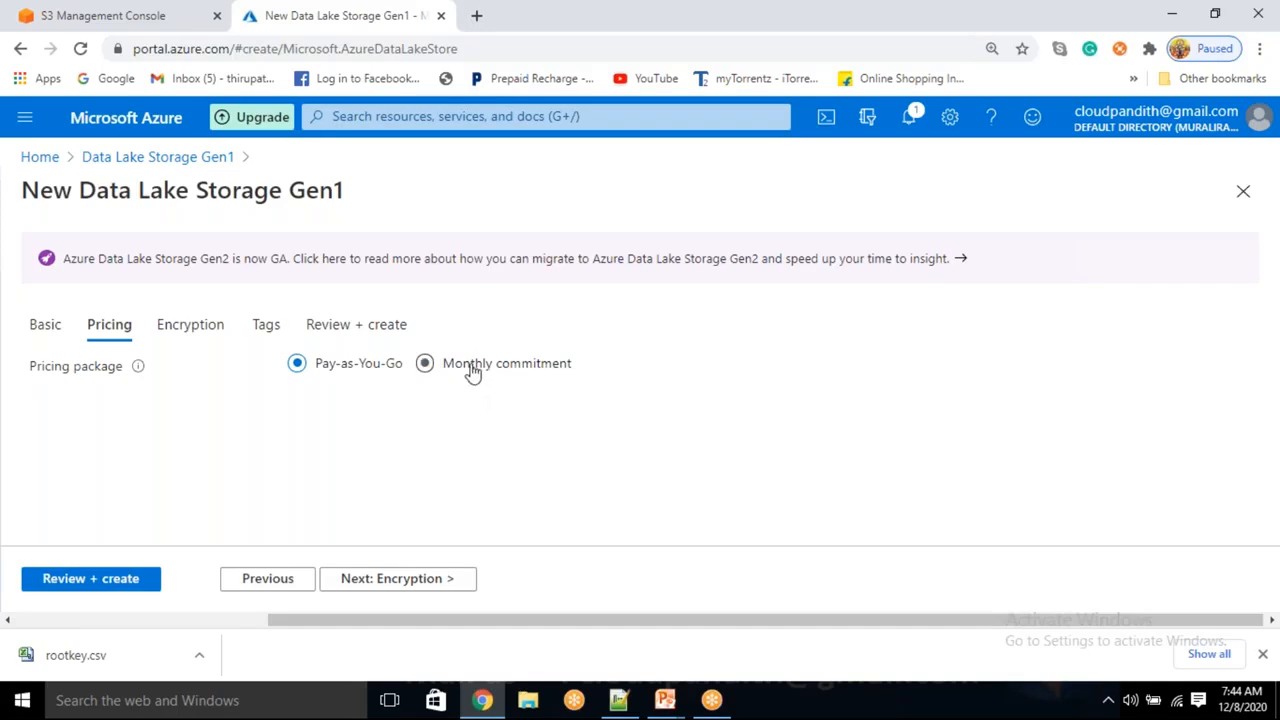
- Accept the default encryption and tag settings, review the configuration and create the Data Lake Storage Gen1 account
click(429, 578)
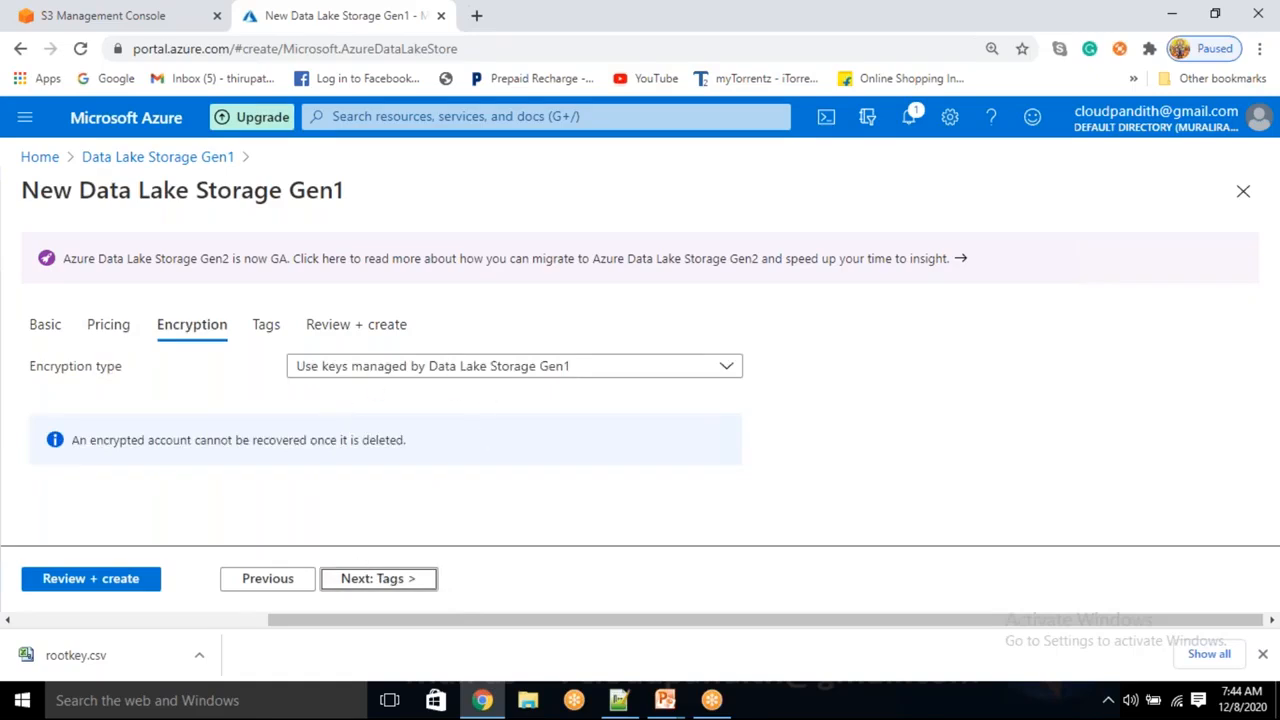
click(336, 582)
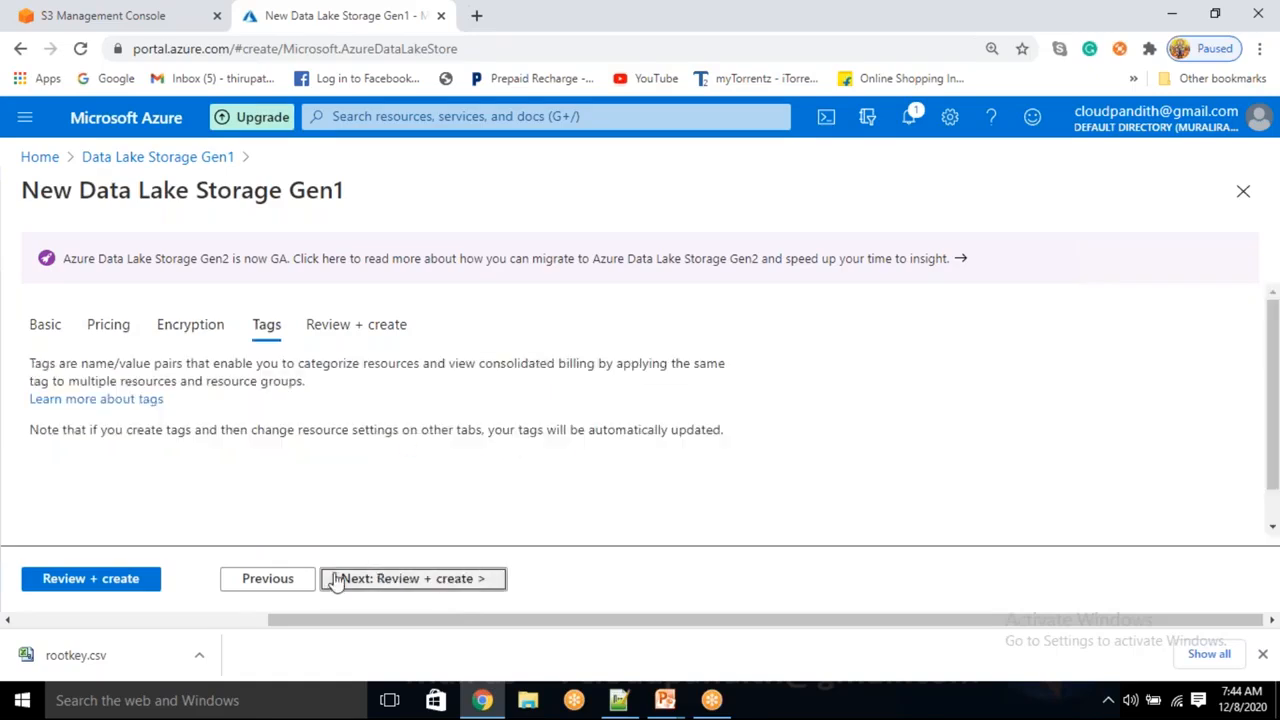
click(108, 593)
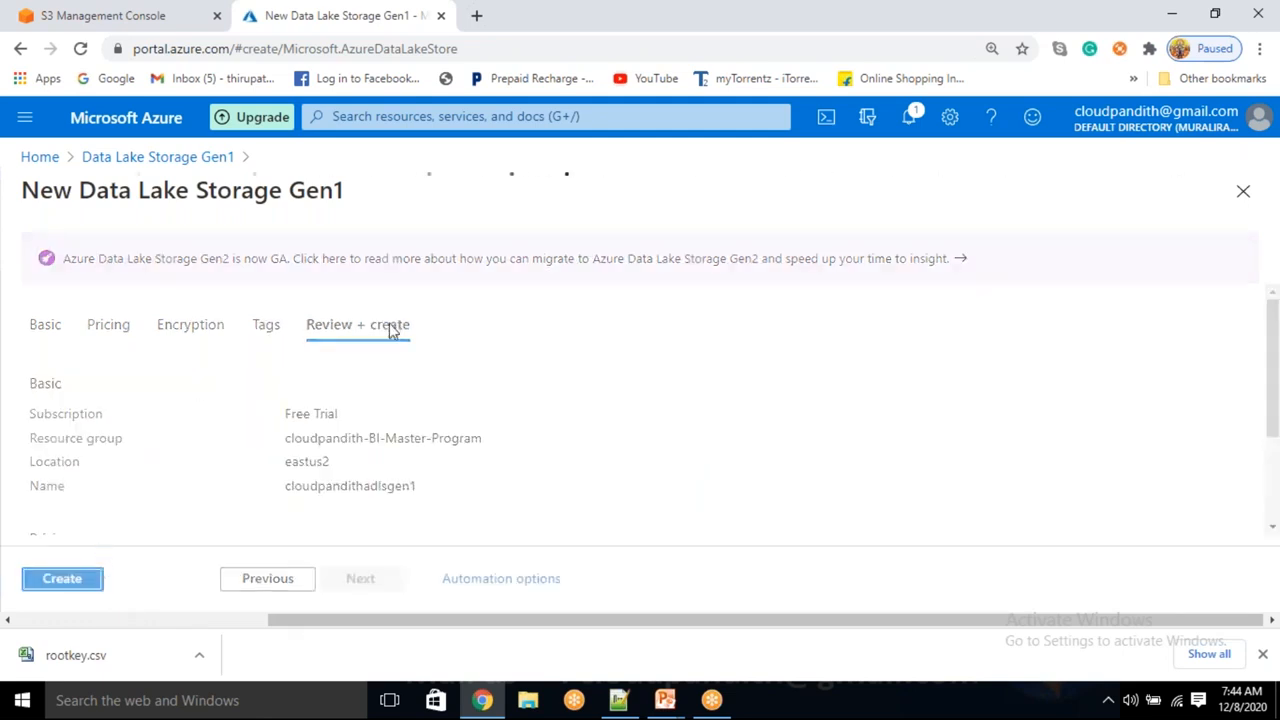
click(928, 17)
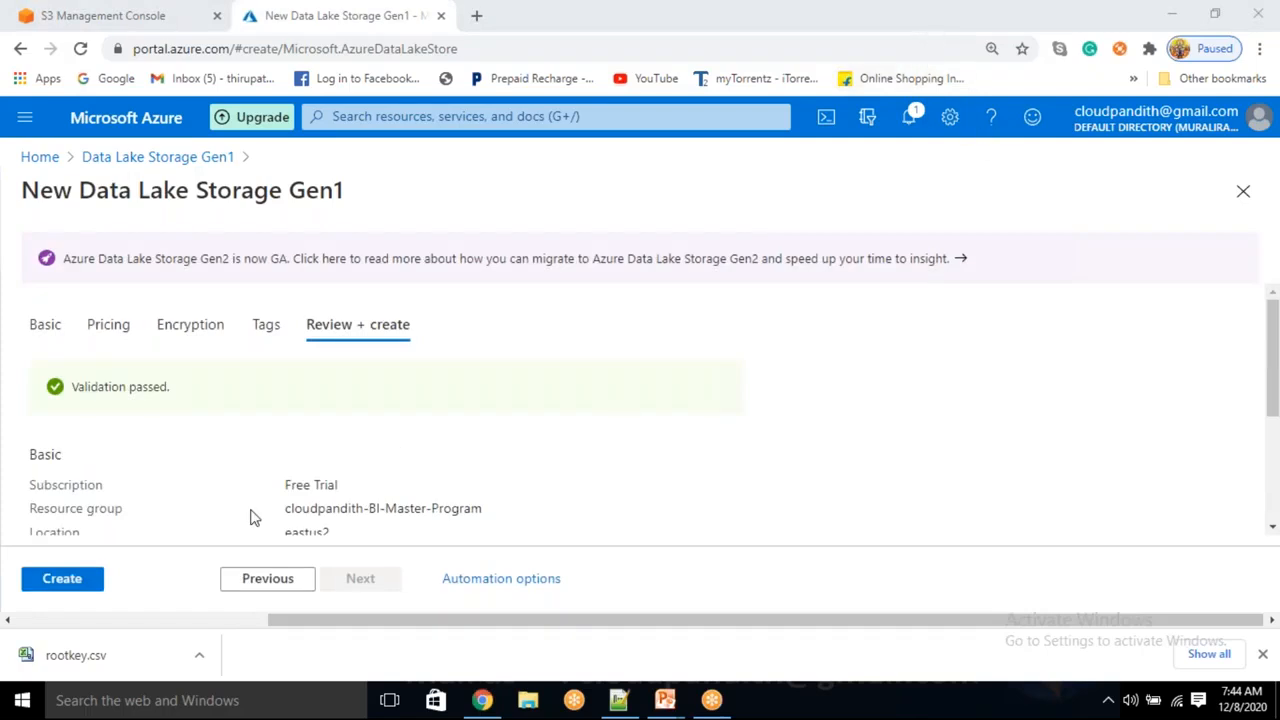
click(80, 582)
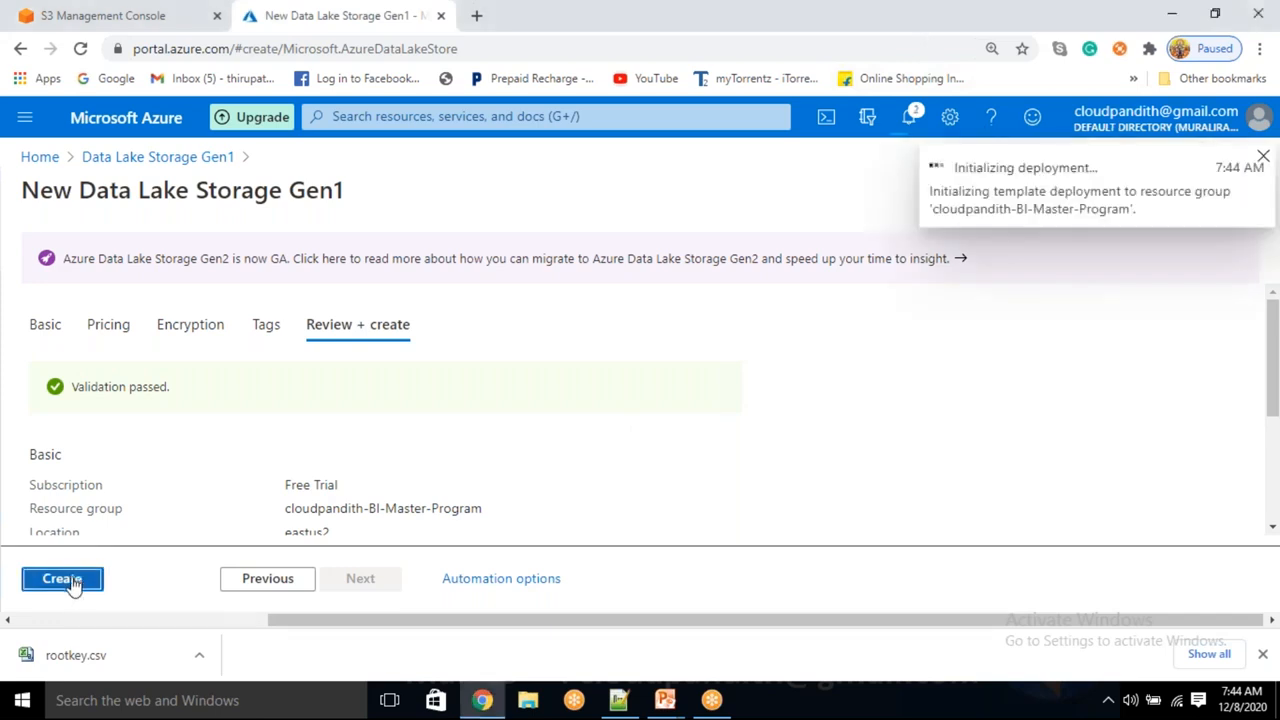
- Open the Azure portal in a new browser tab and find the App registrations service by searching for "app reg"
click(477, 17)
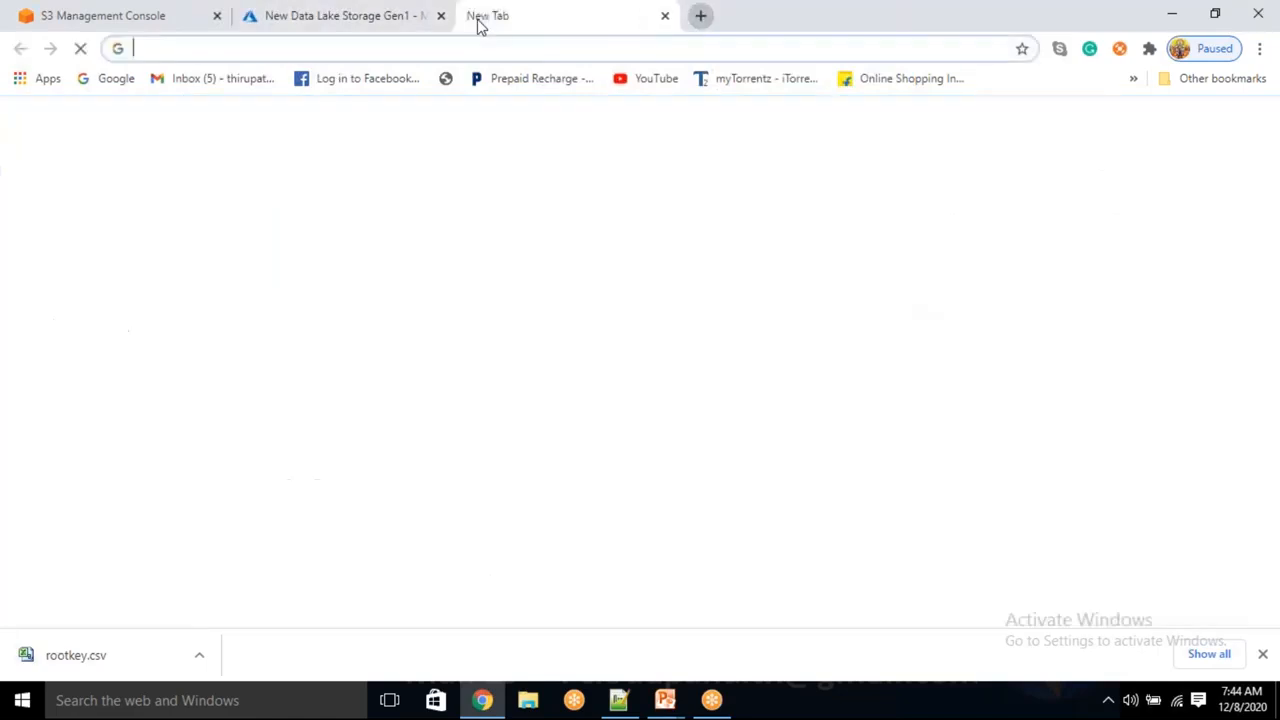
text(portal)
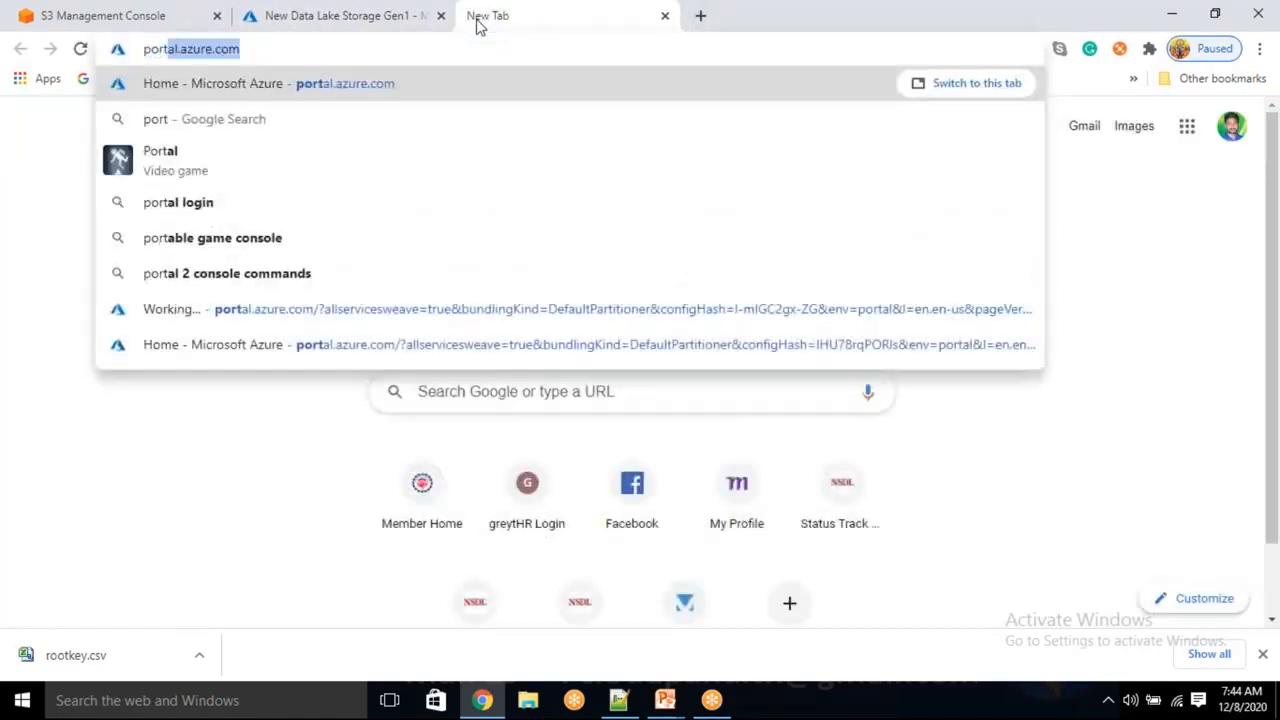
key(Return)
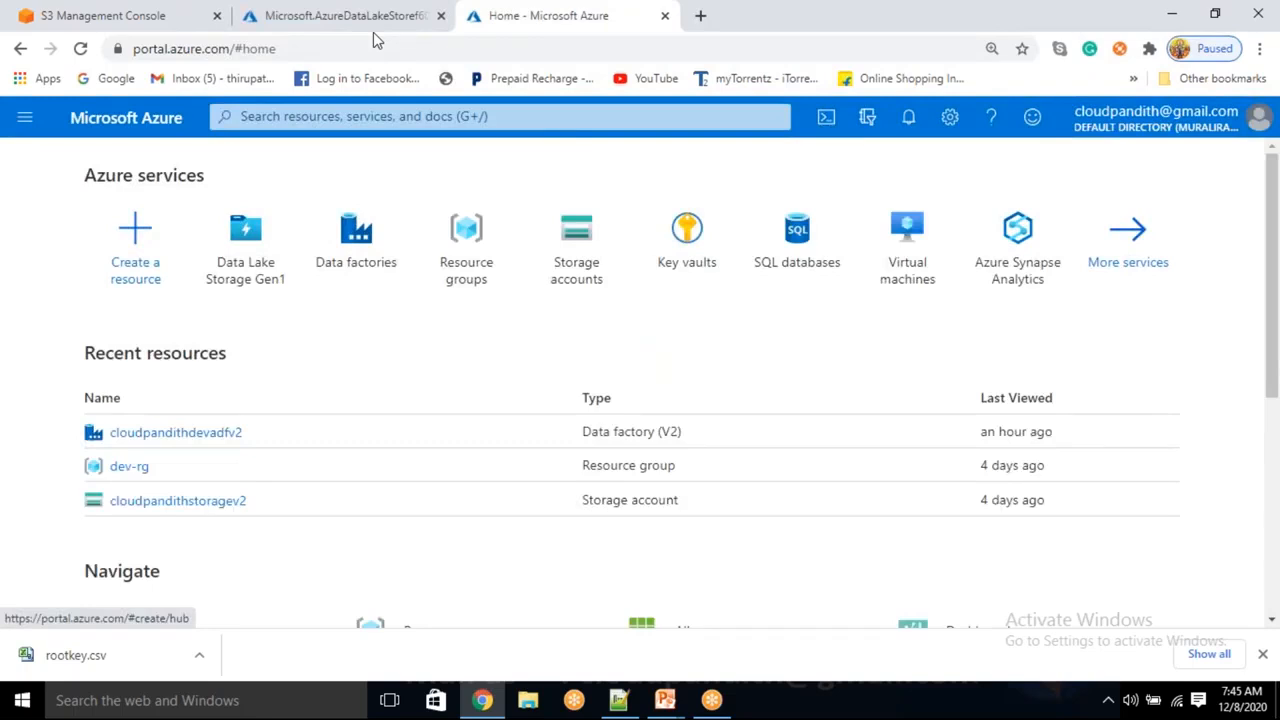
click(329, 116)
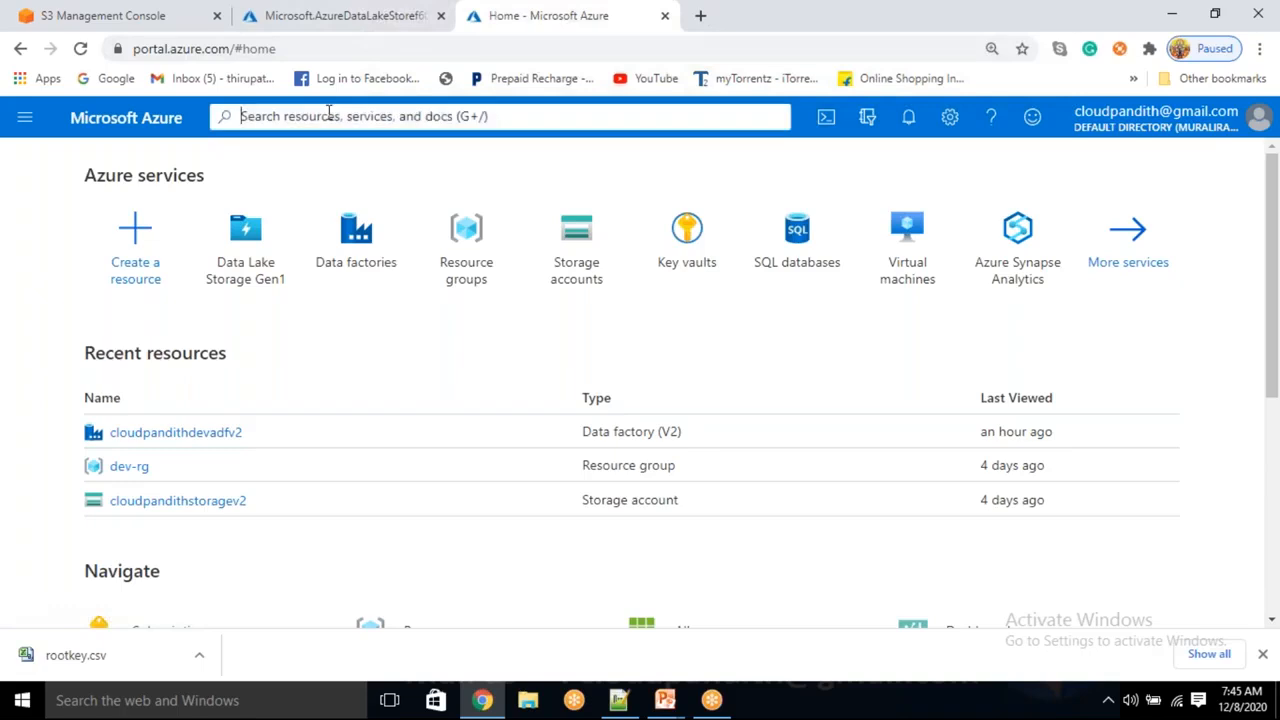
text(a)
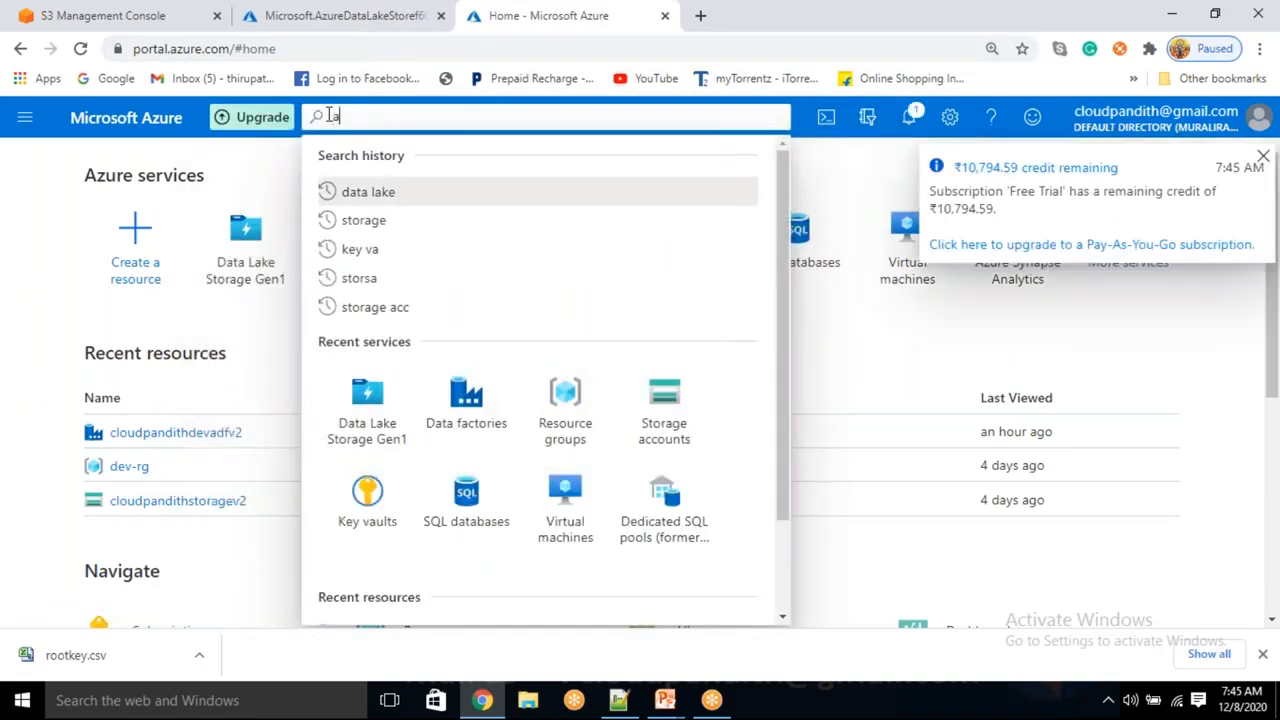
text(pp reg)
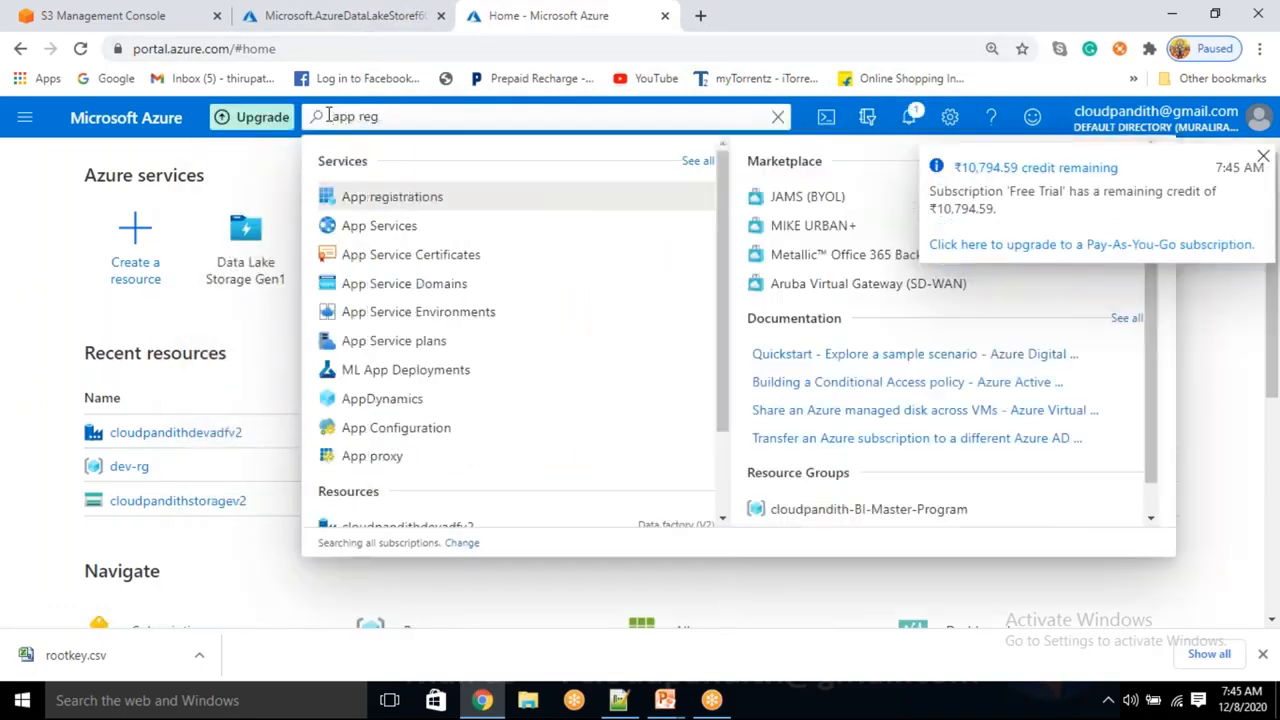
click(375, 200)
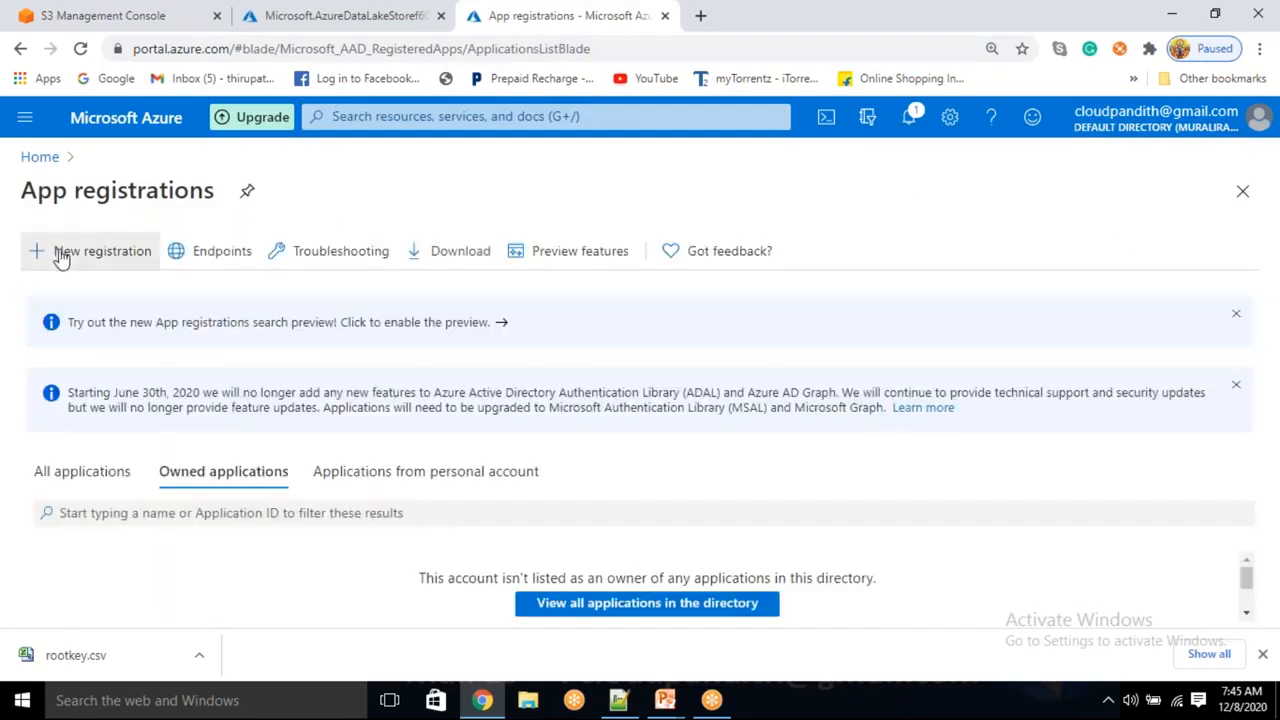
- Register a new single-tenant application named cloudpandithuser, copying the name before submitting the registration
click(62, 256)
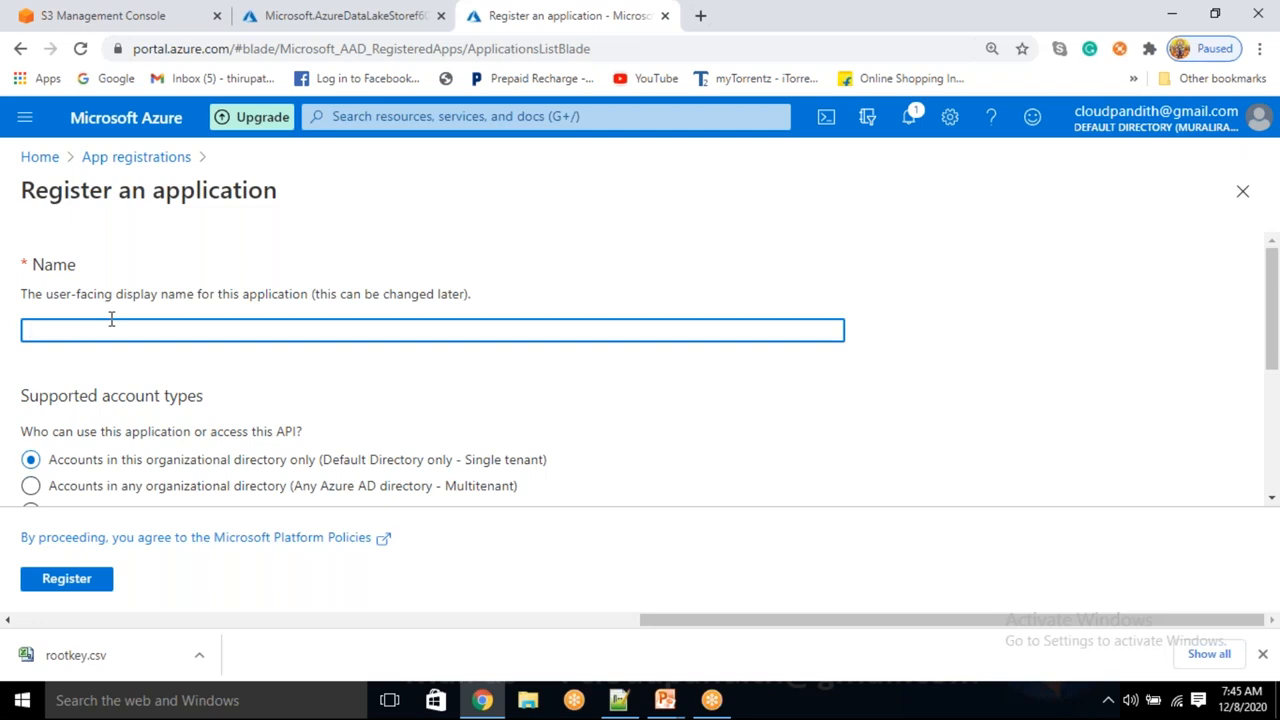
text(cloudpan)
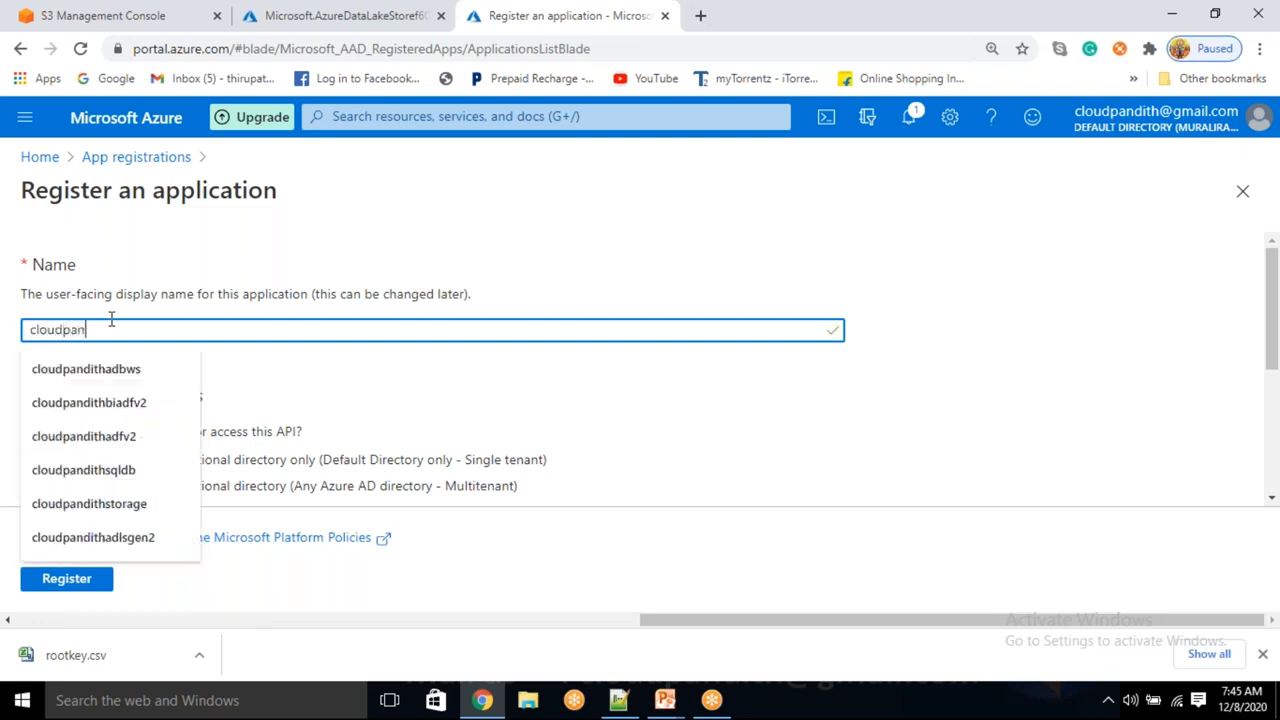
text(dithus)
key(BackSpace)
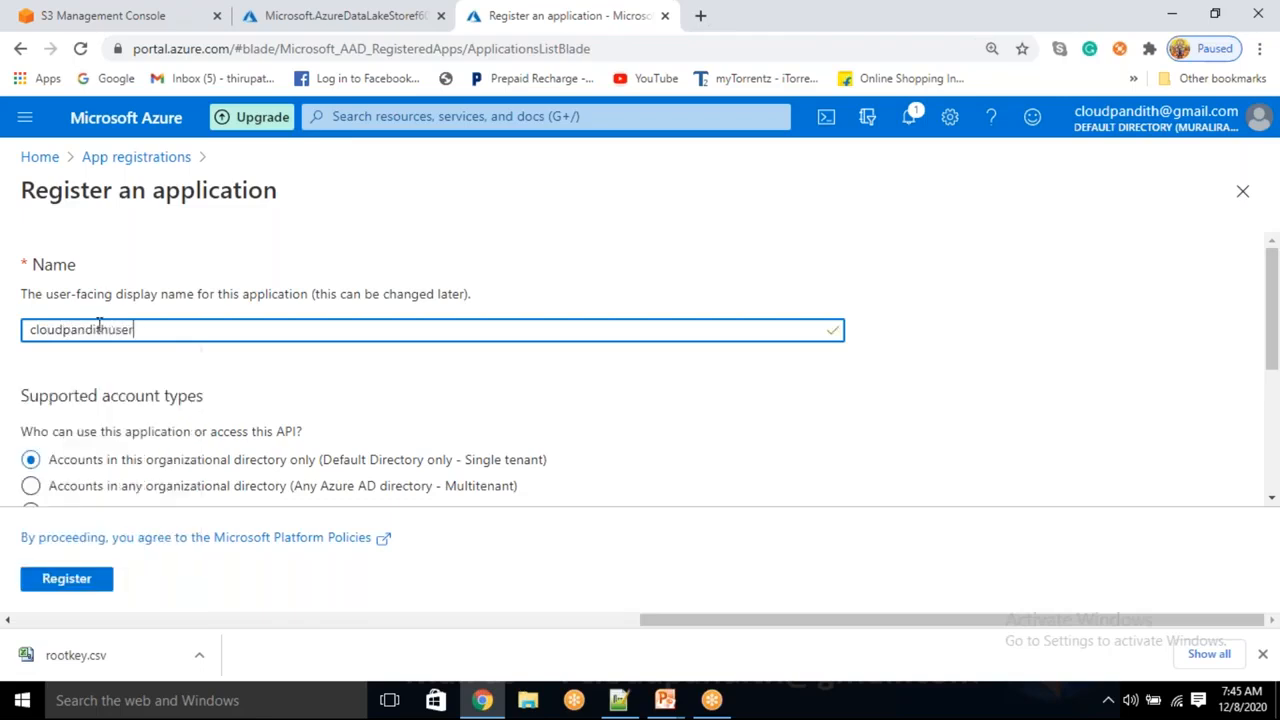
drag(153, 335, 3, 337)
key(ctrl+c)
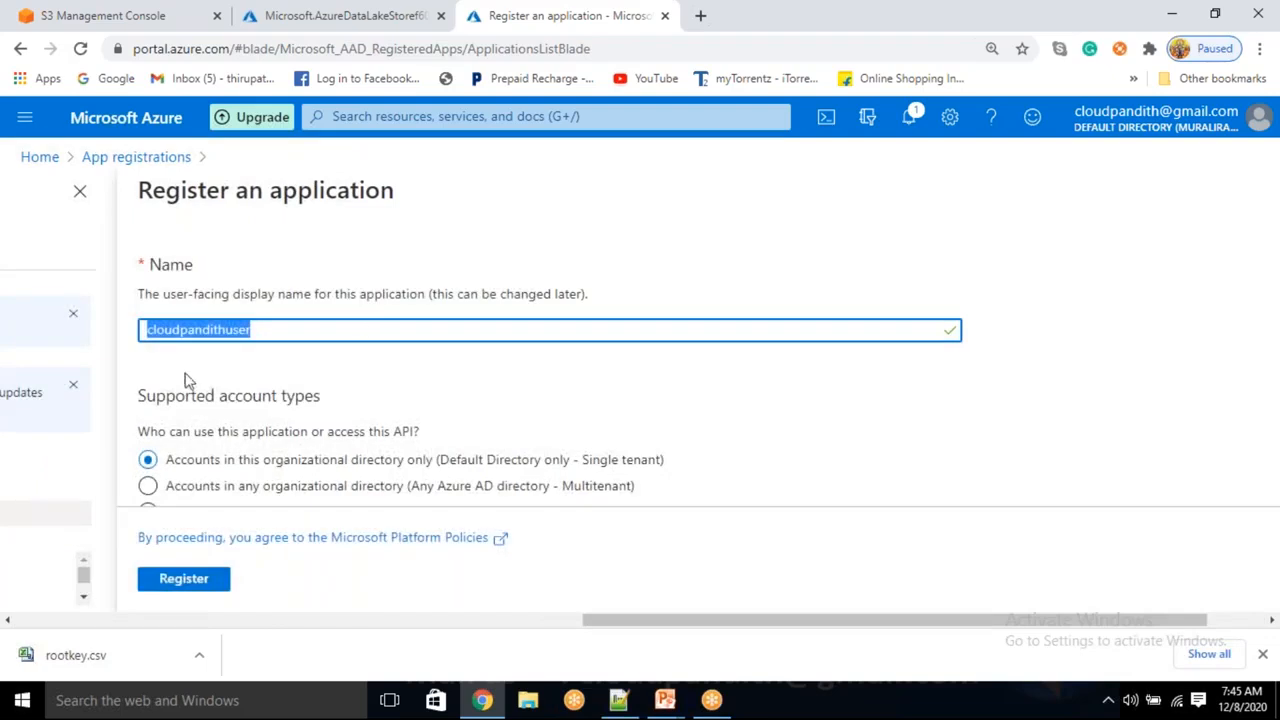
click(190, 580)
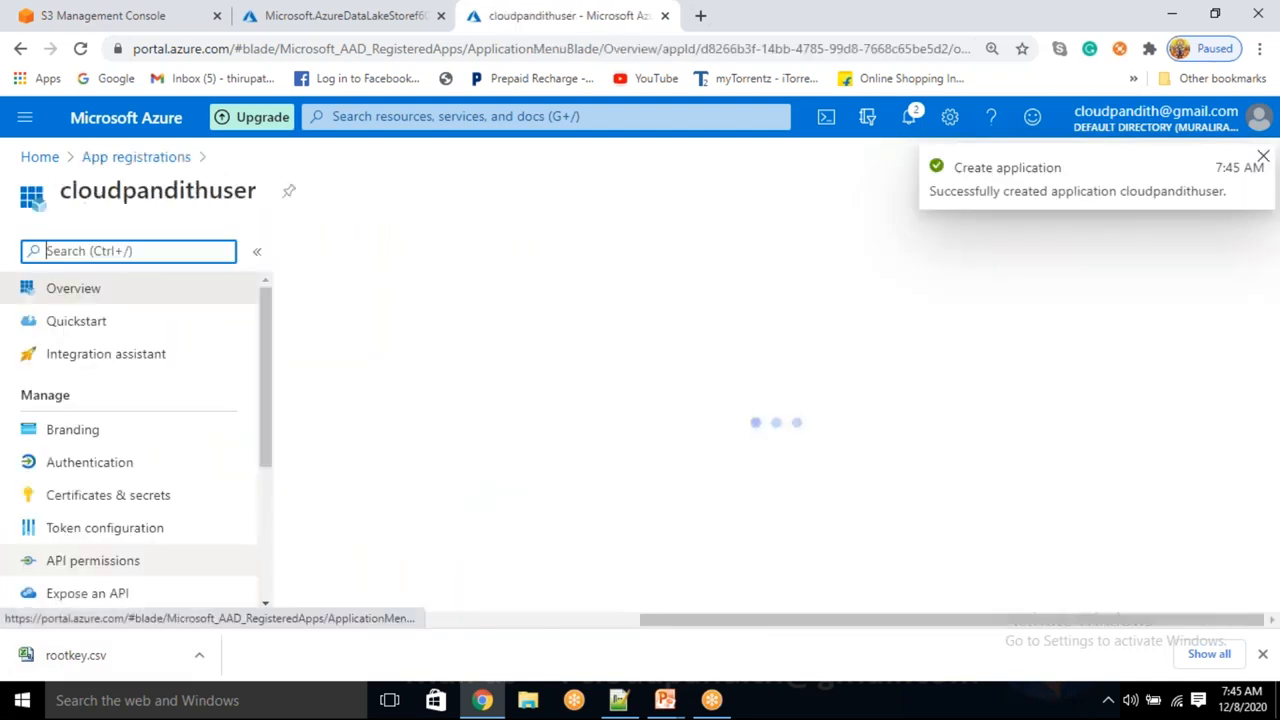
- Switch to Notepad++, paste the copied application name on its own line, and return to the browser
click(620, 700)
key(ctrl+v)
key(Return)
key(alt+Tab)
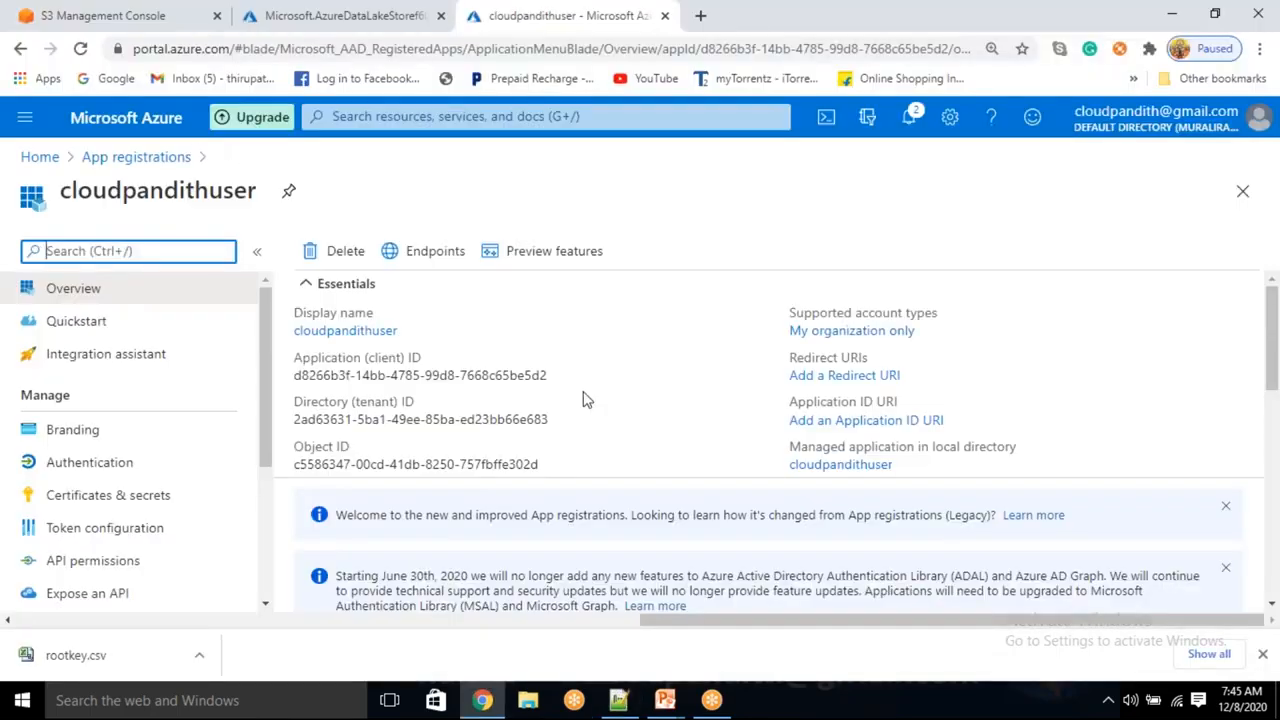
- Copy the application (client) ID and record it in the Notepad++ notes with the label "appid :"
click(558, 377)
key(alt+Tab)
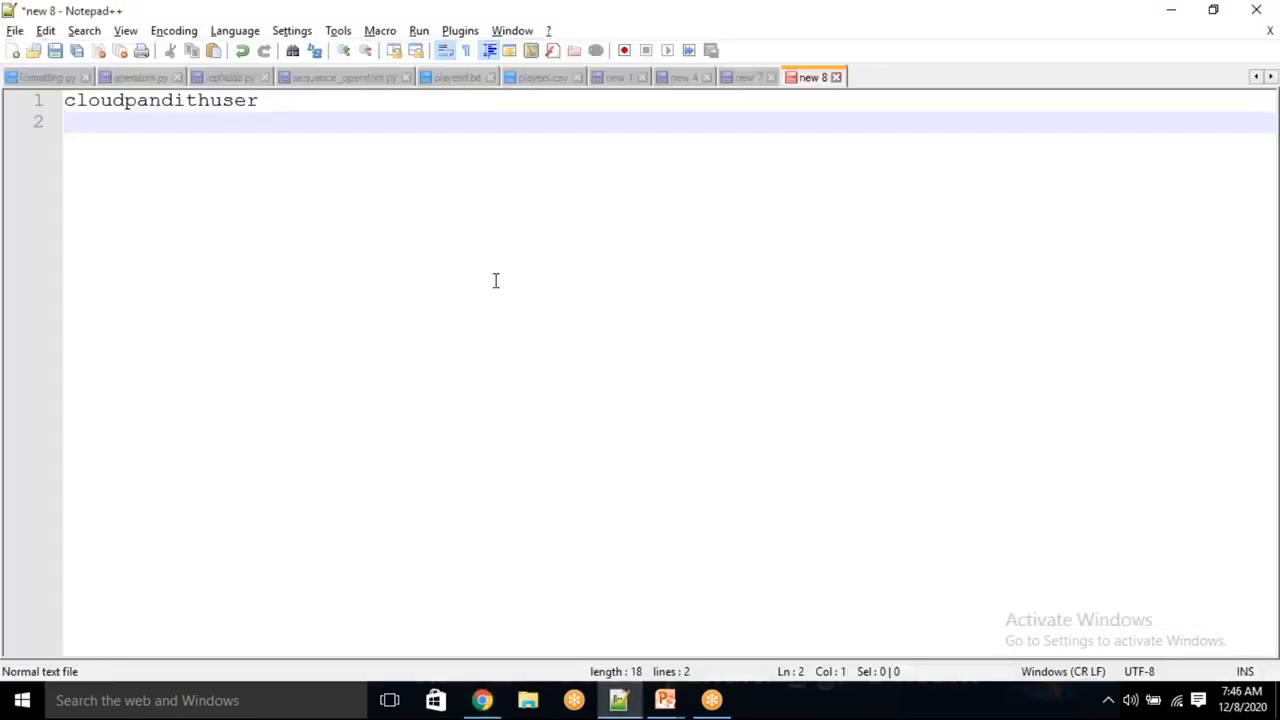
text(appid :)
key(ctrl+v)
key(Return)
key(alt+Tab)
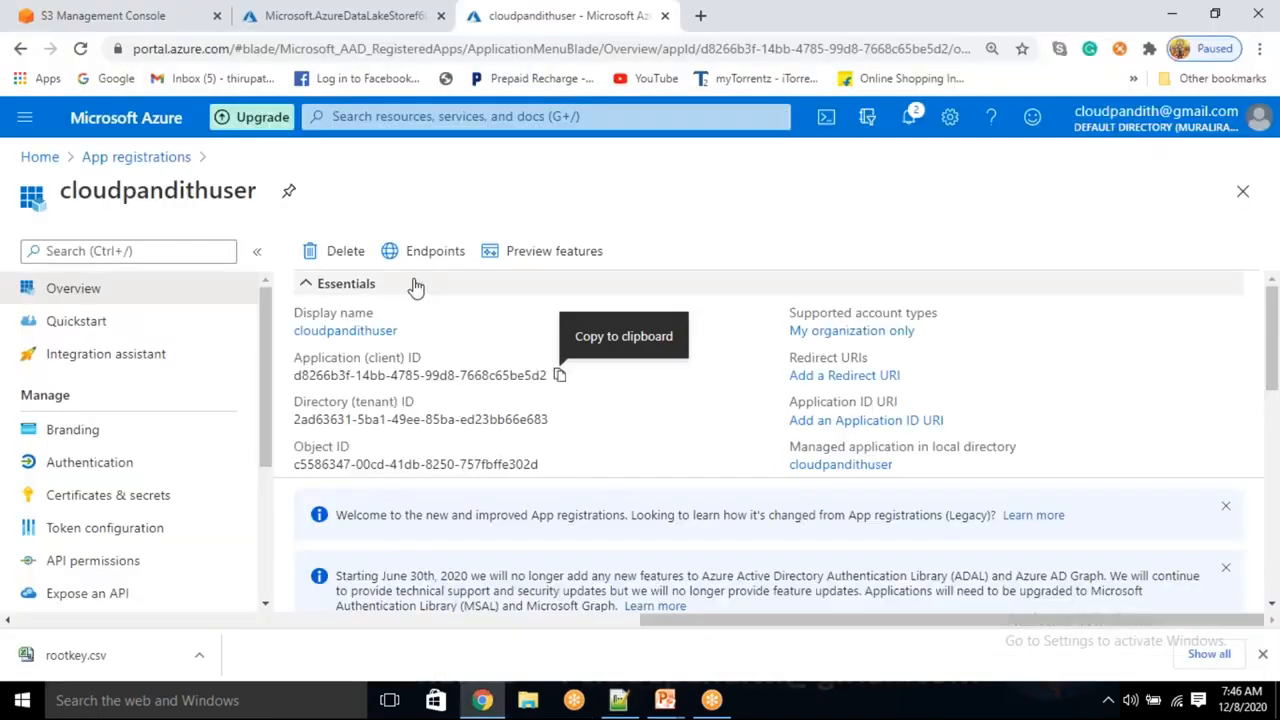
- Record the directory (tenant) ID in the Notepad++ notes labelled "did :" and add a "secret :" label below it
click(560, 419)
key(alt+Tab)
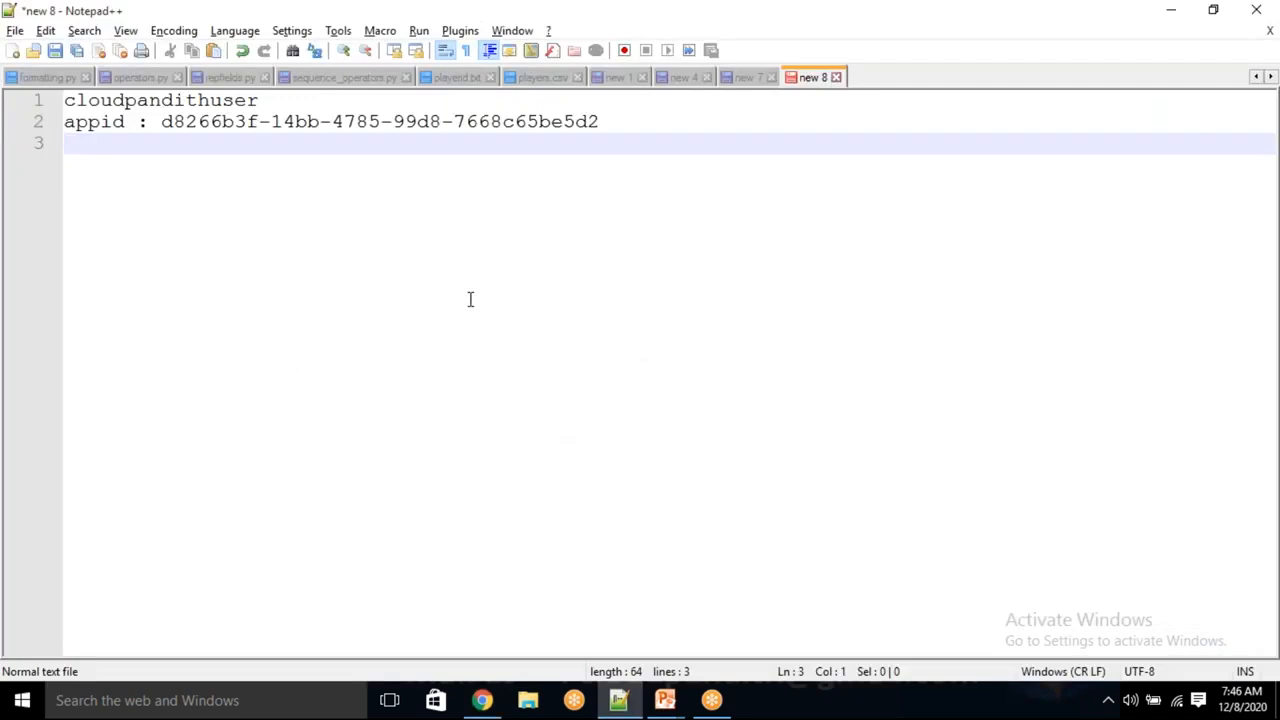
text(did :)
key(ctrl+v)
key(Return)
text(secret :)
key(alt+Tab)
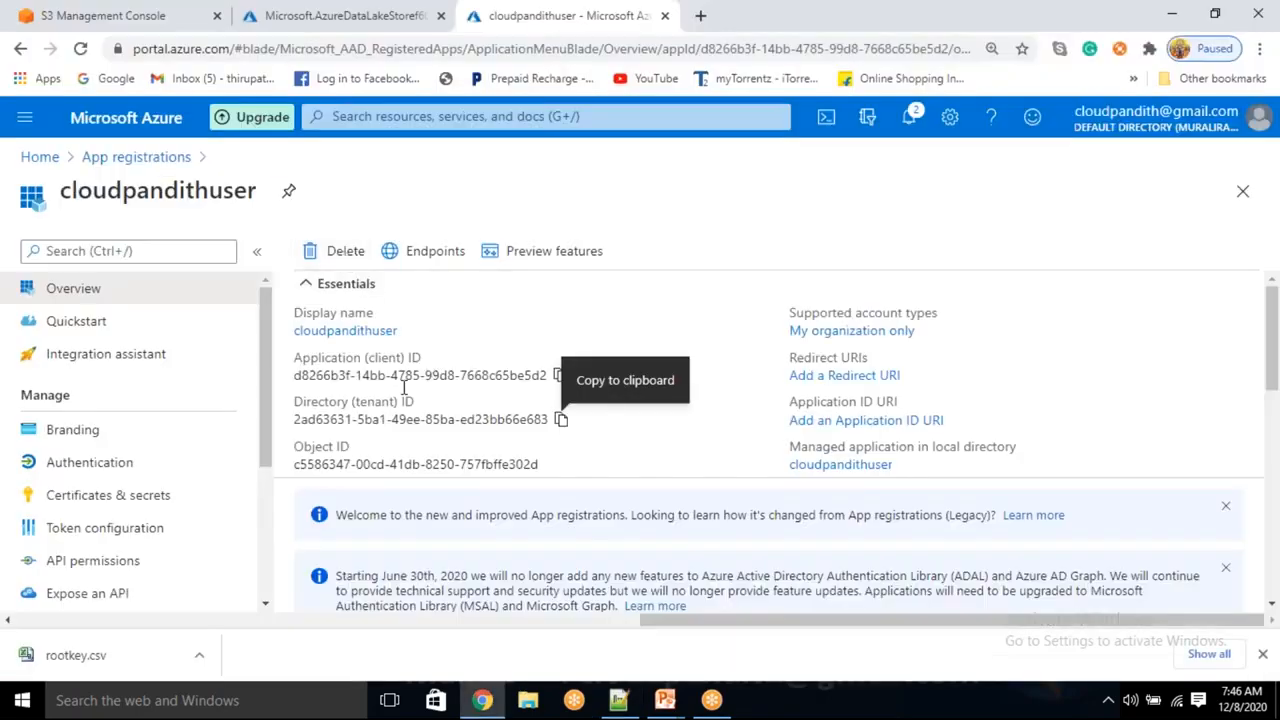
- Add a client secret to the cloudpandithuser application with the description "password" and a one-year expiry
click(86, 512)
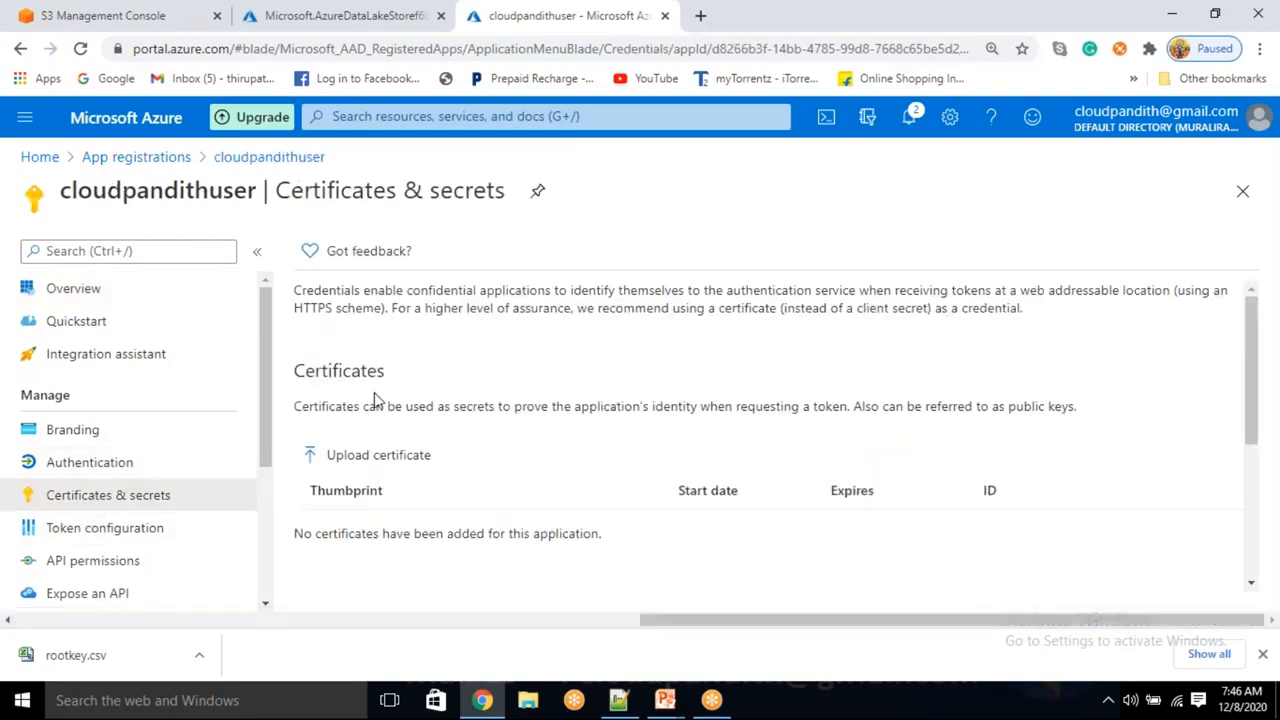
scroll(451, 491, down, 2)
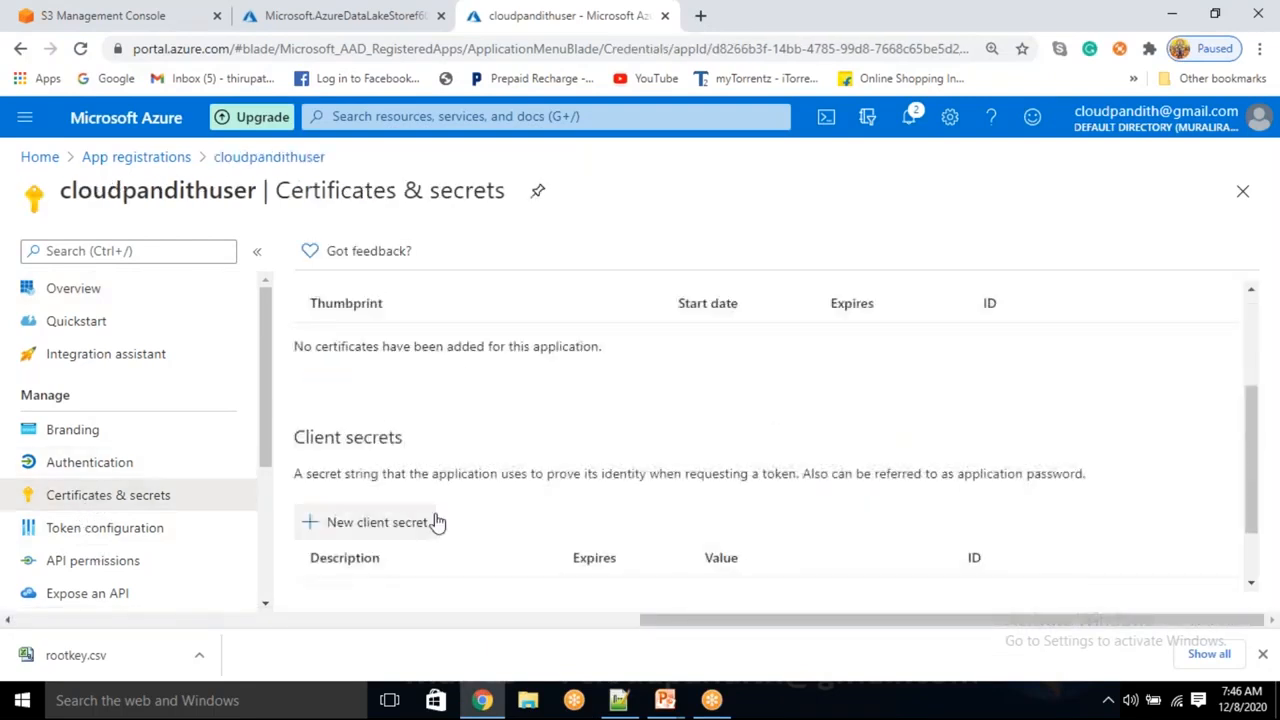
click(419, 533)
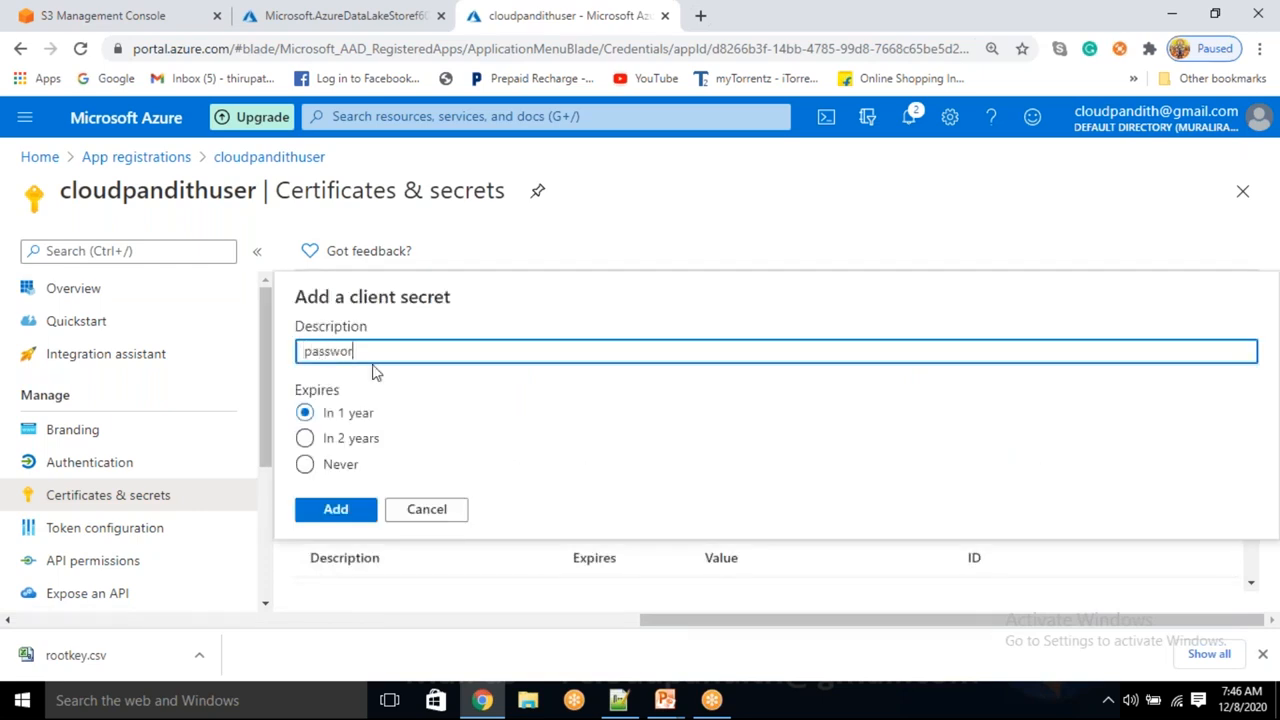
click(308, 466)
click(312, 418)
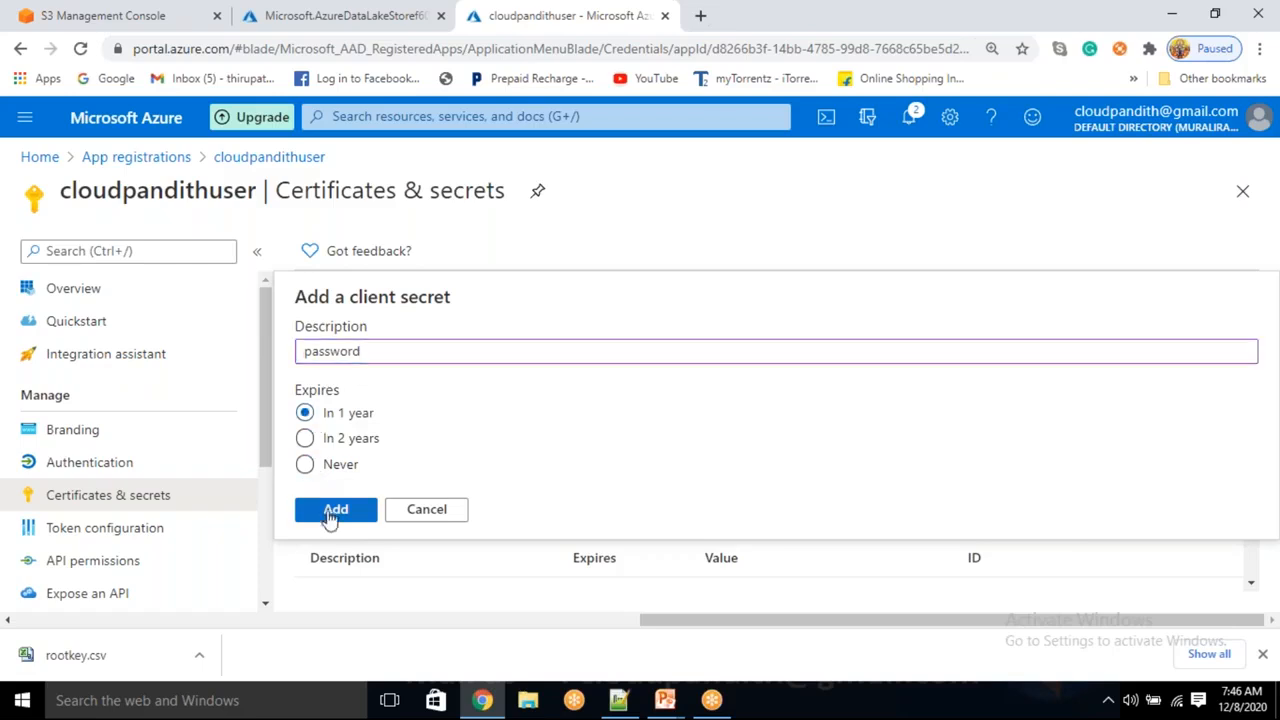
click(335, 510)
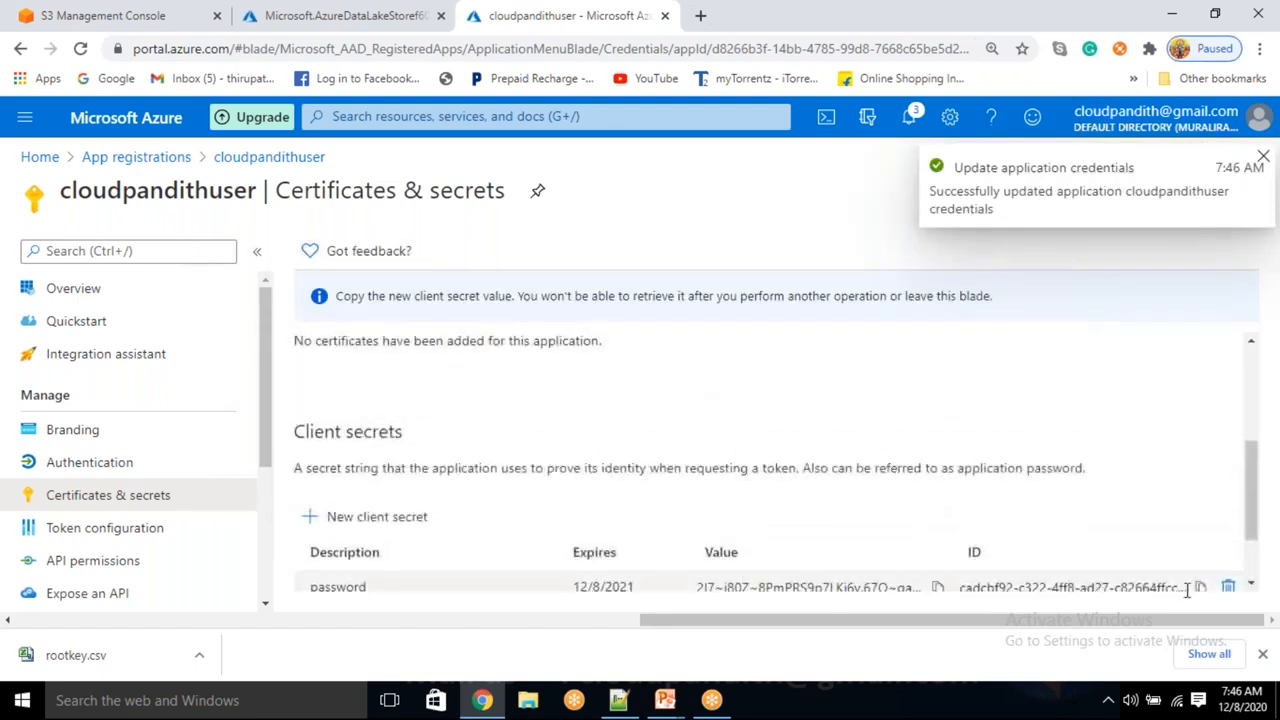
- Copy the client secret's value into the Notepad++ notes after the secret label and add two line breaks
click(1199, 589)
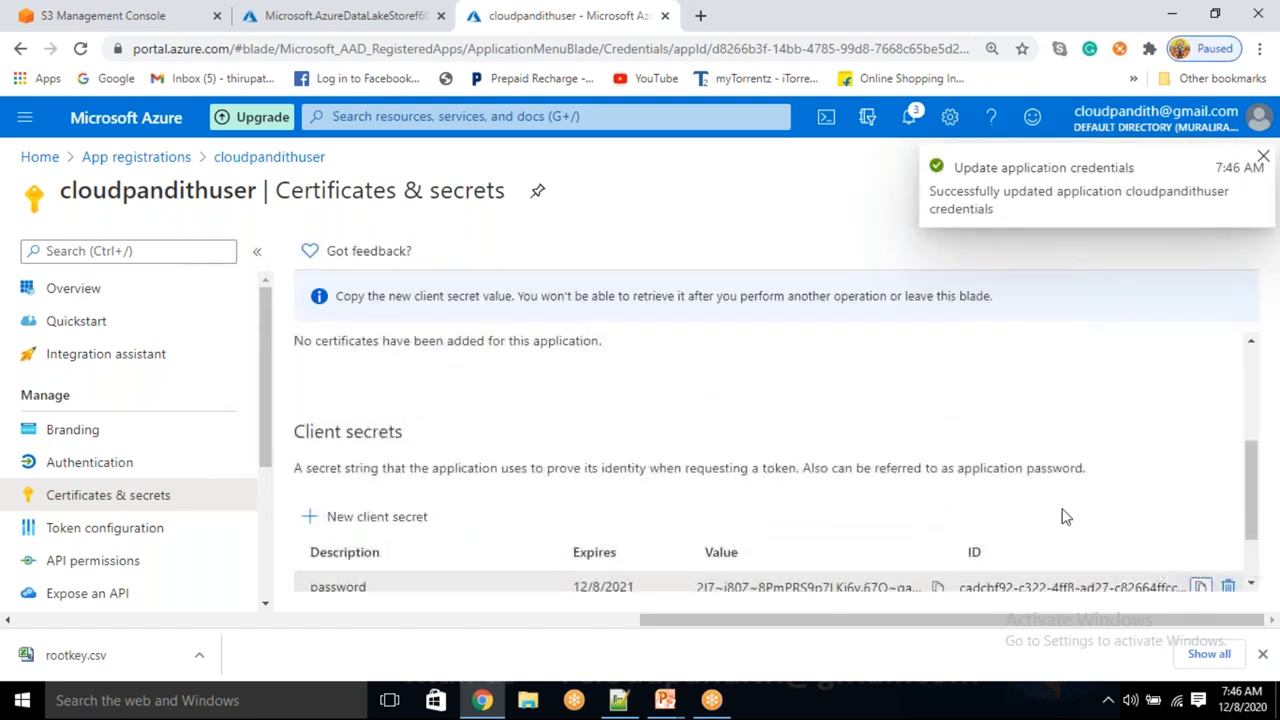
scroll(1063, 514, down, 1)
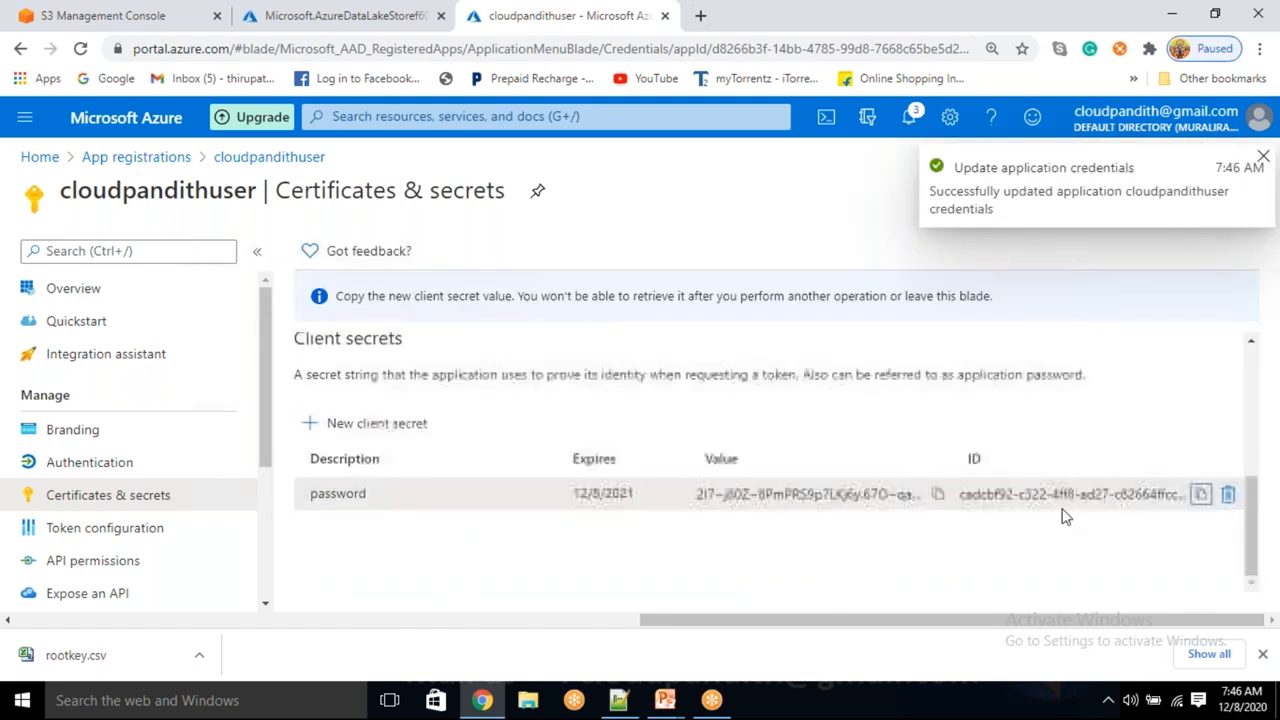
click(937, 494)
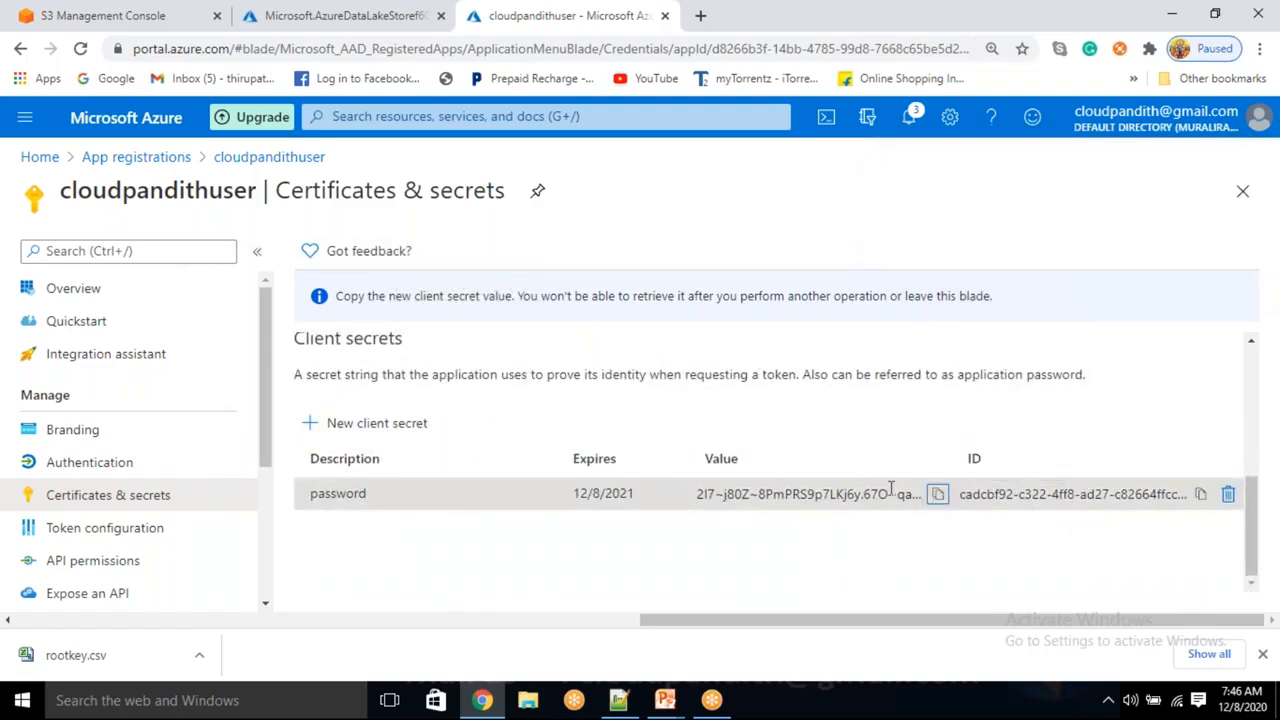
click(937, 494)
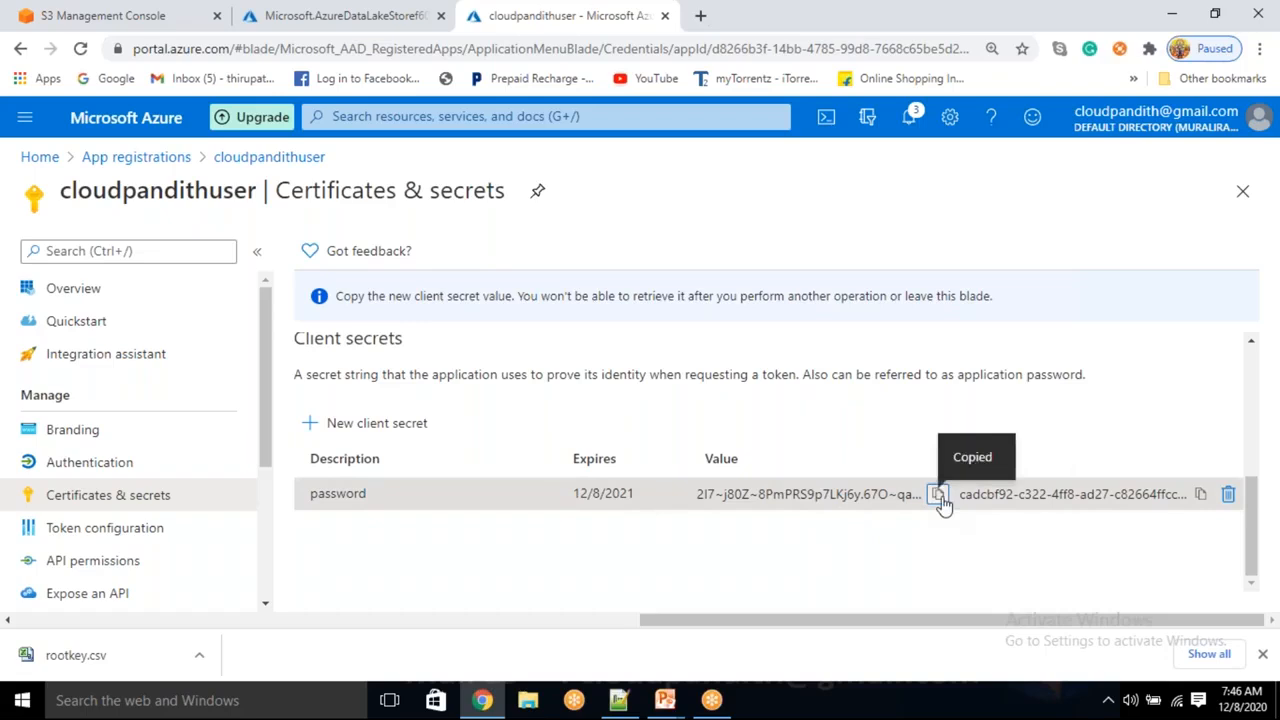
key(alt+Tab)
key(ctrl+v)
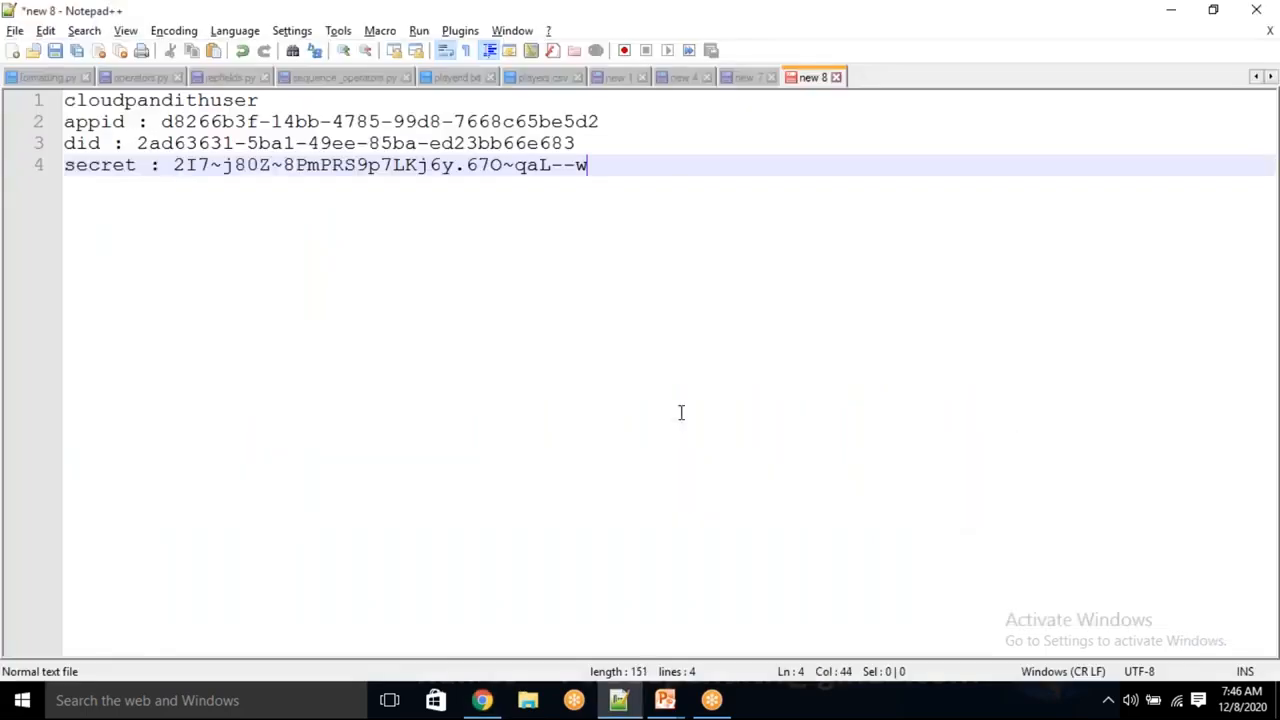
key(Return)
key(Return)
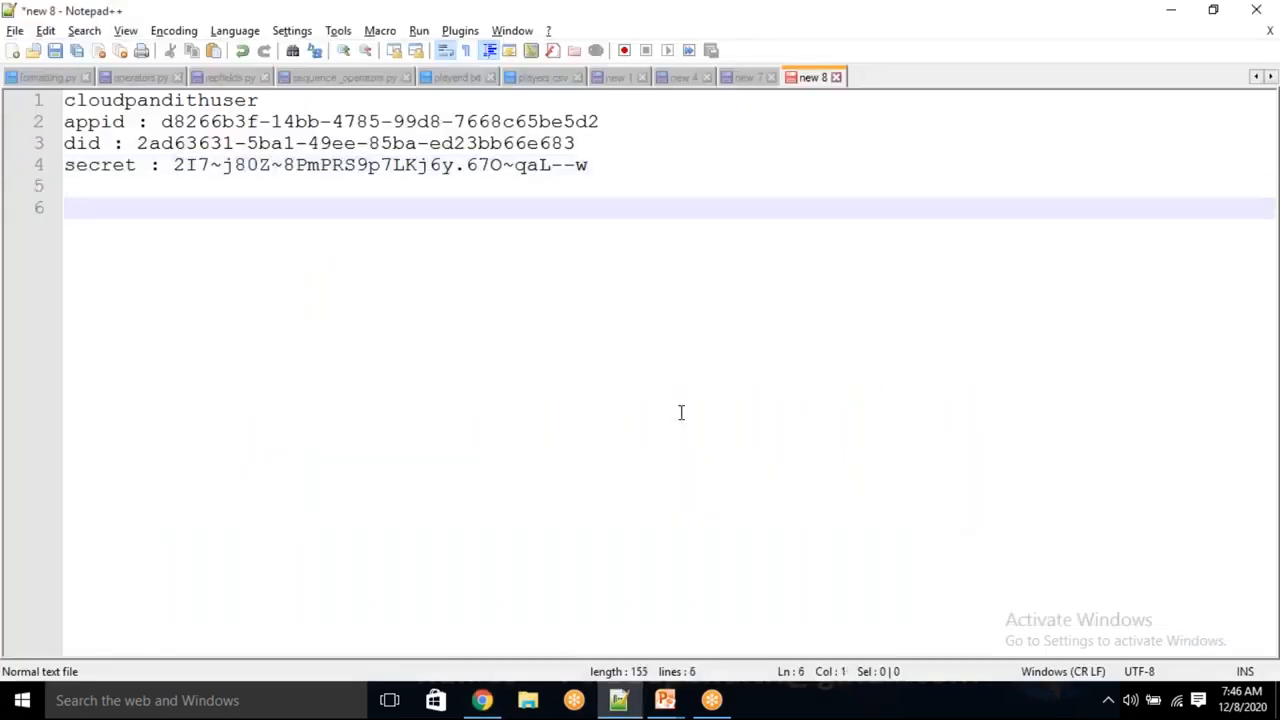
- Return to the browser and check the deployment progress of the Data Lake Storage Gen1 account
key(alt+Tab)
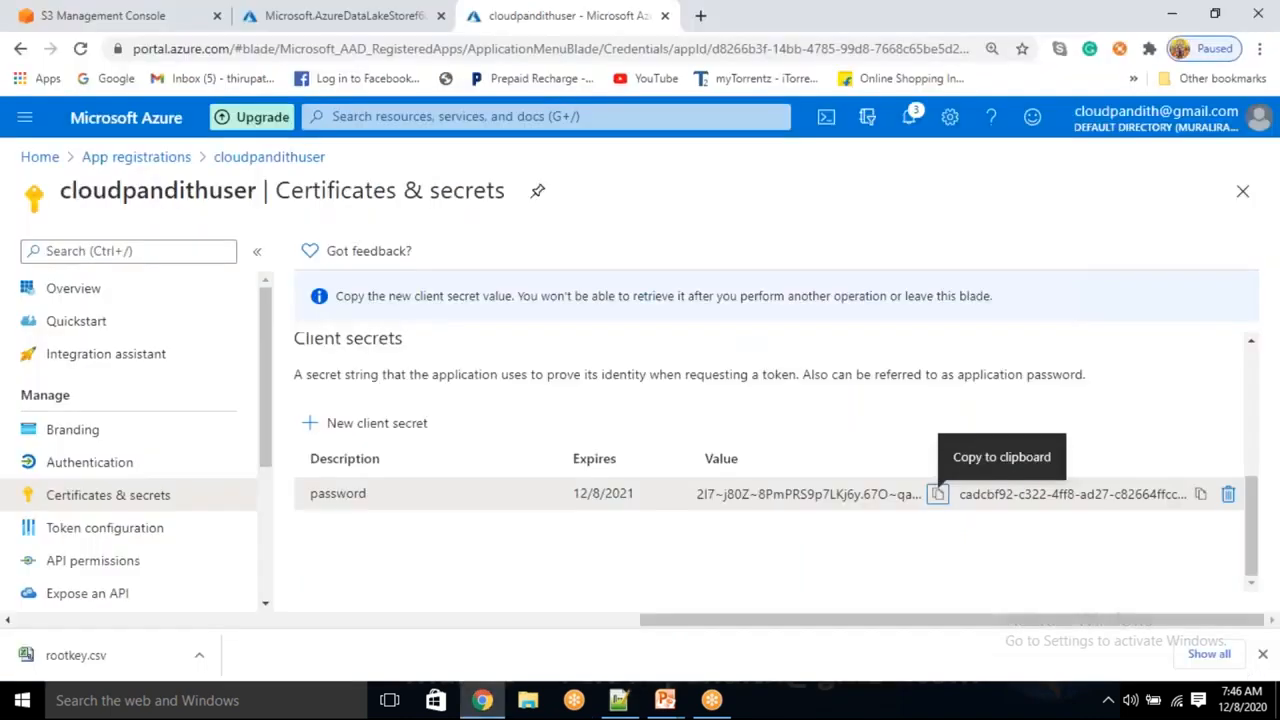
click(331, 12)
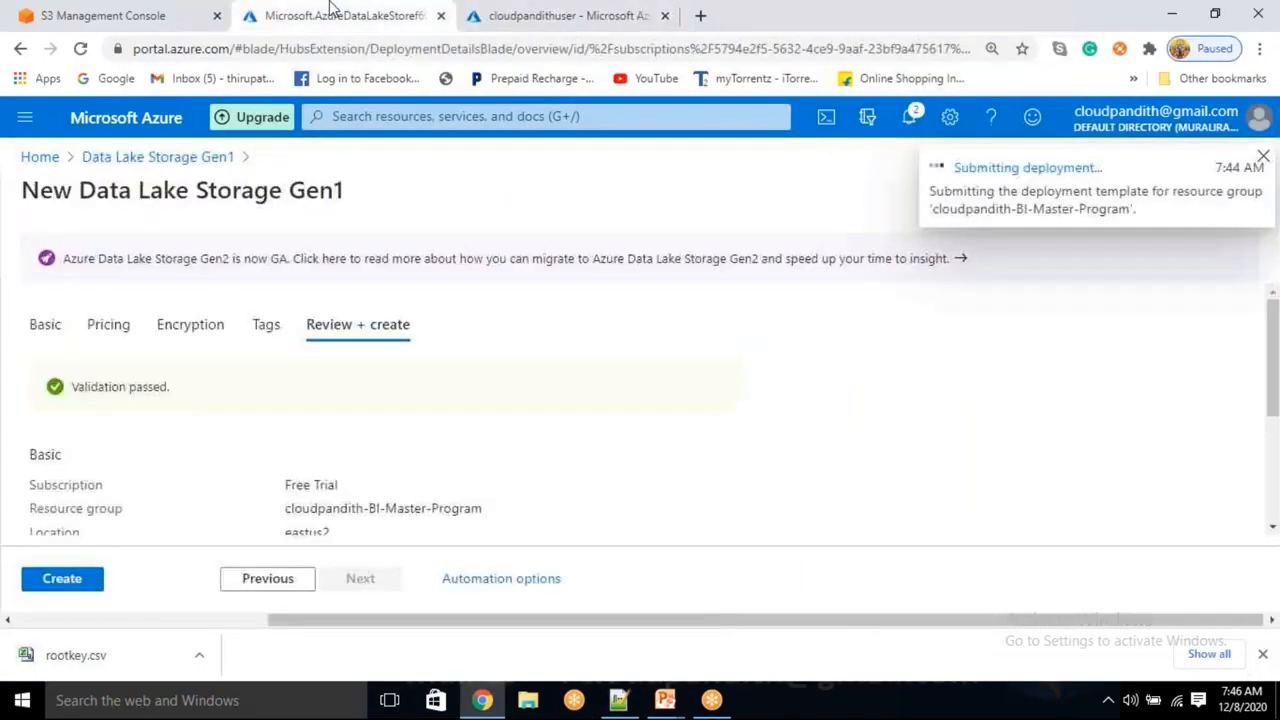
click(608, 254)
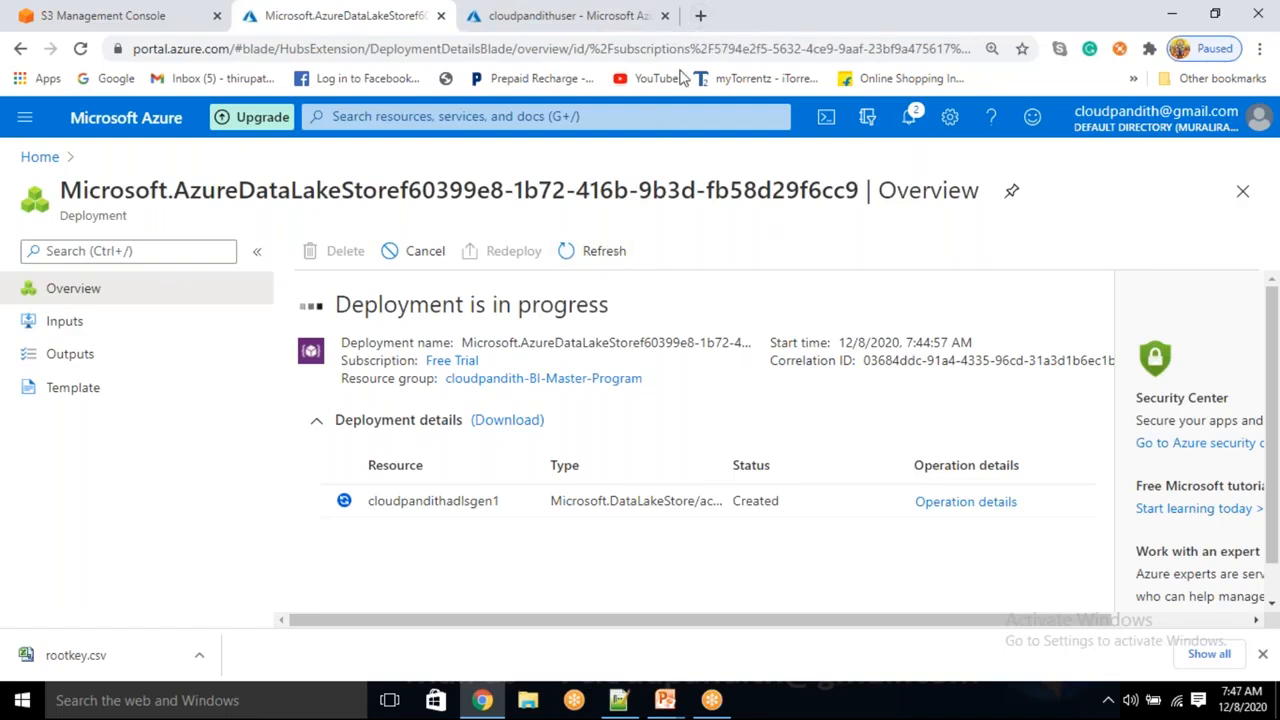
- Open the Azure portal in a new browser tab and start creating a key vault
click(700, 22)
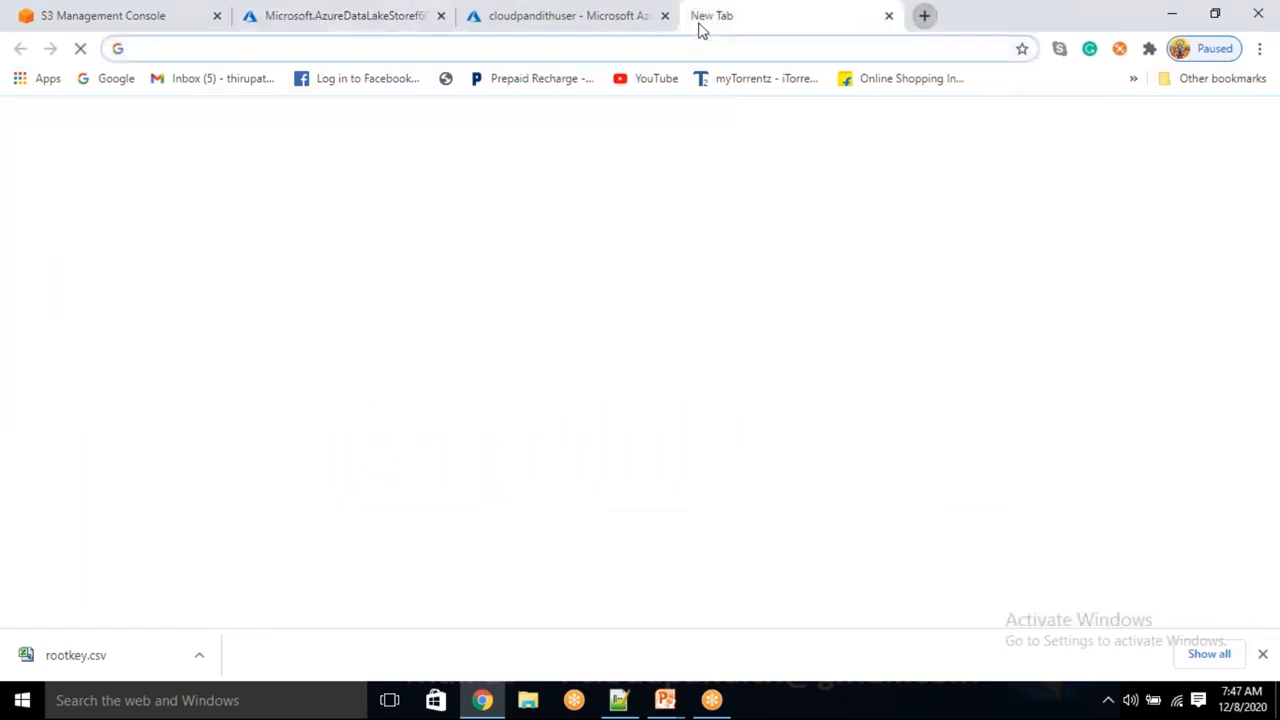
text(po)
key(Return)
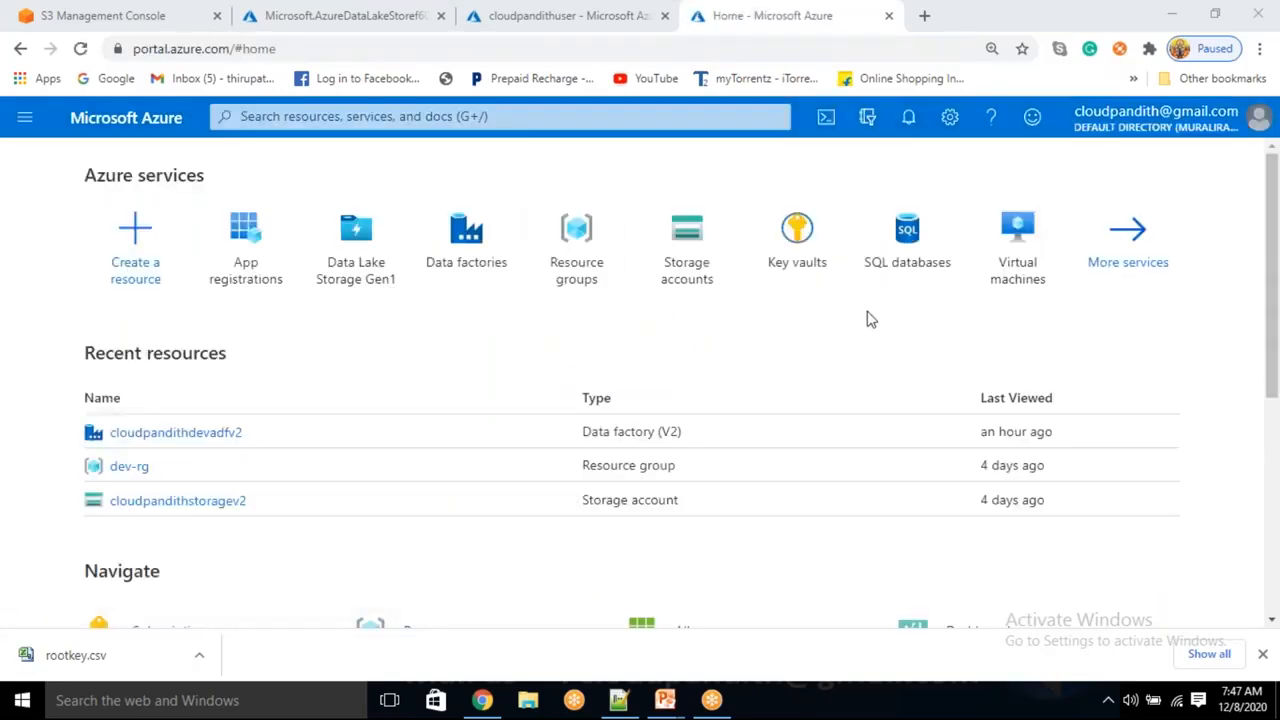
click(783, 262)
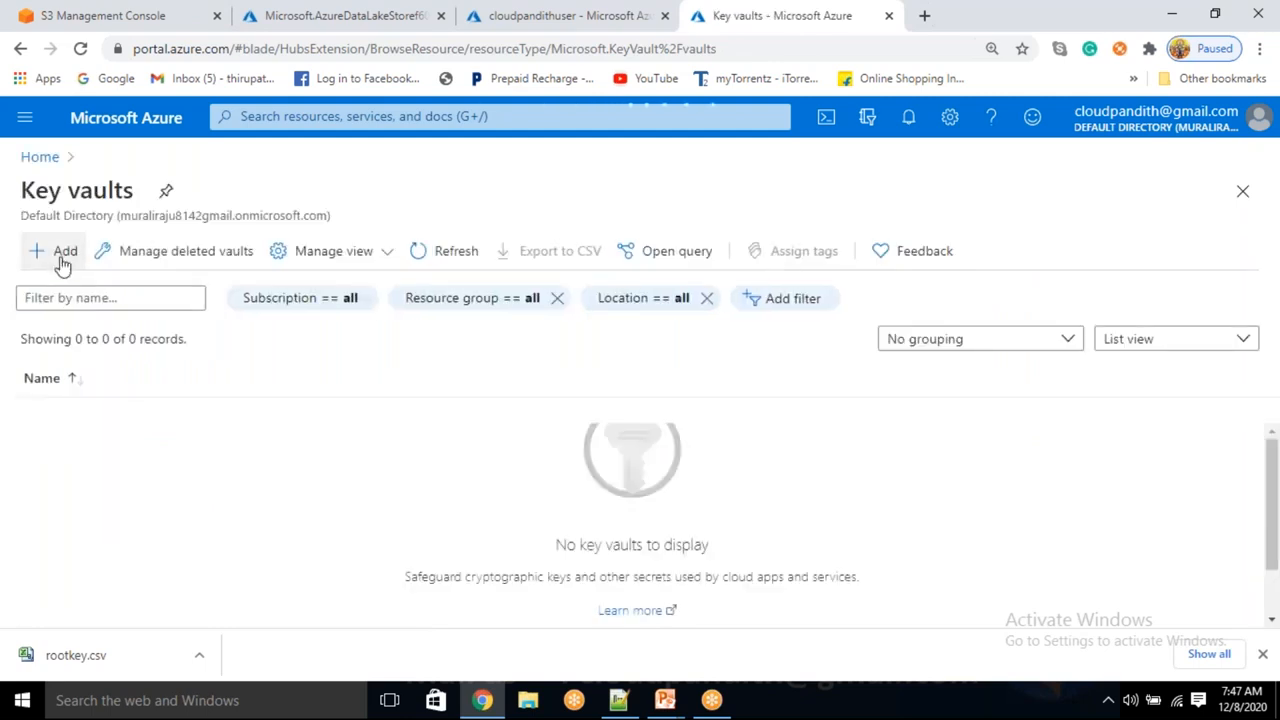
click(62, 258)
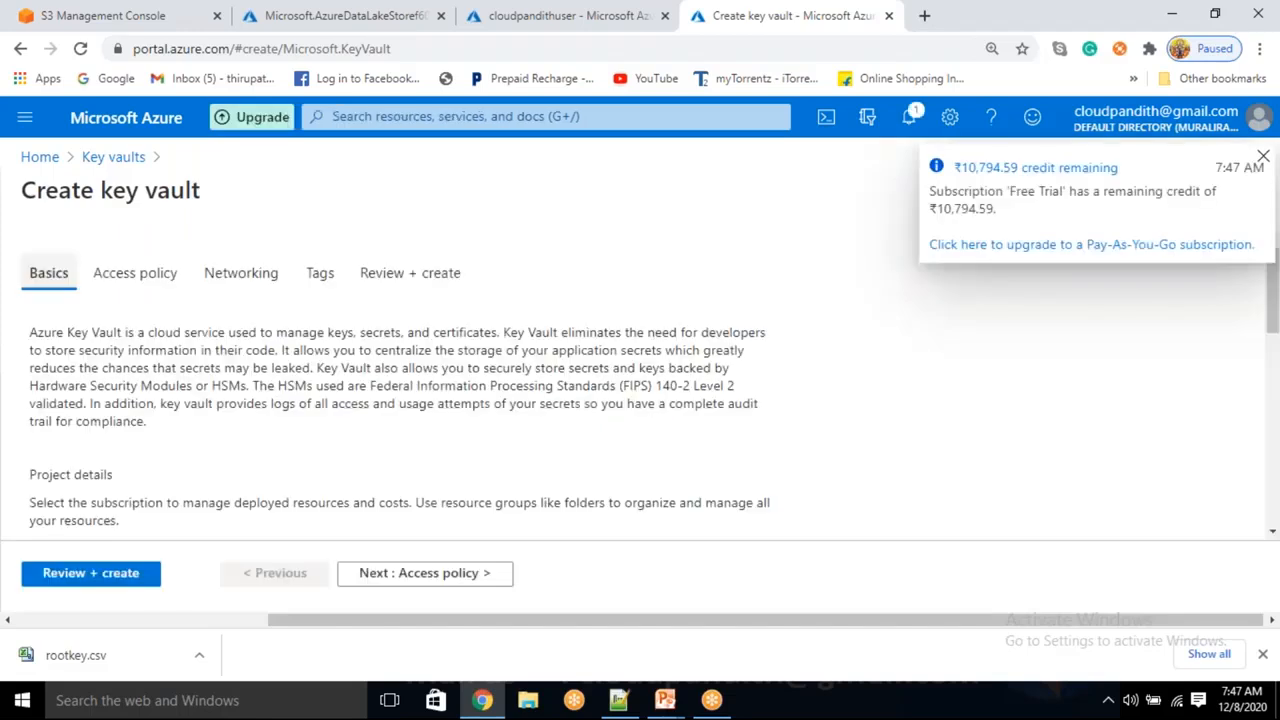
- Assign the new key vault to the cloudpandith-BI-Master-Program resource group and name it cloudpandithakv1208
scroll(552, 390, down, 3)
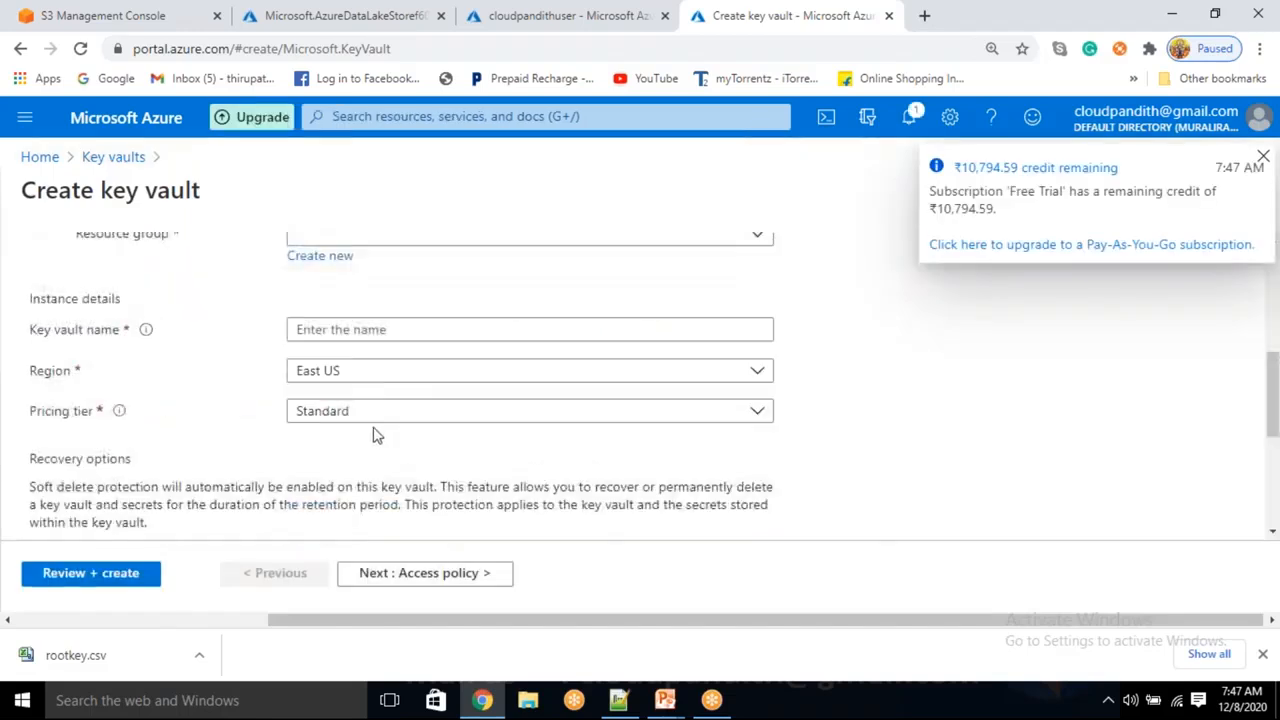
click(316, 330)
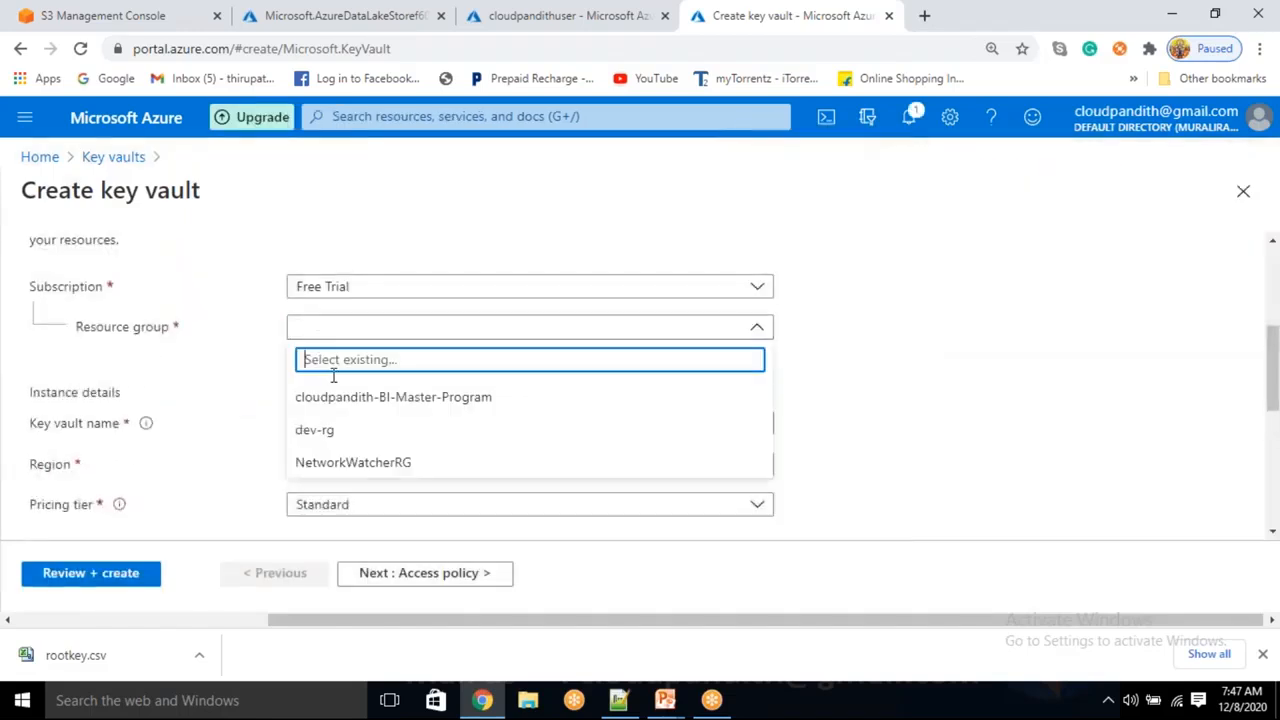
click(330, 396)
click(305, 423)
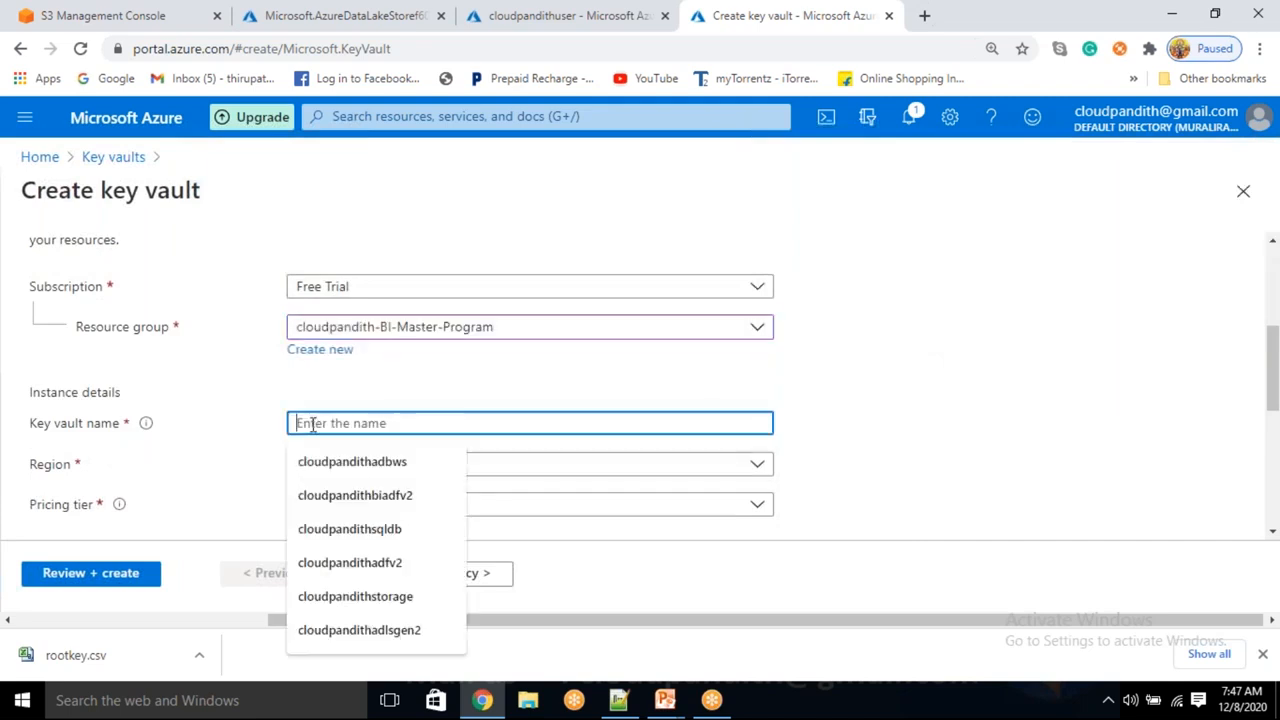
key(Down)
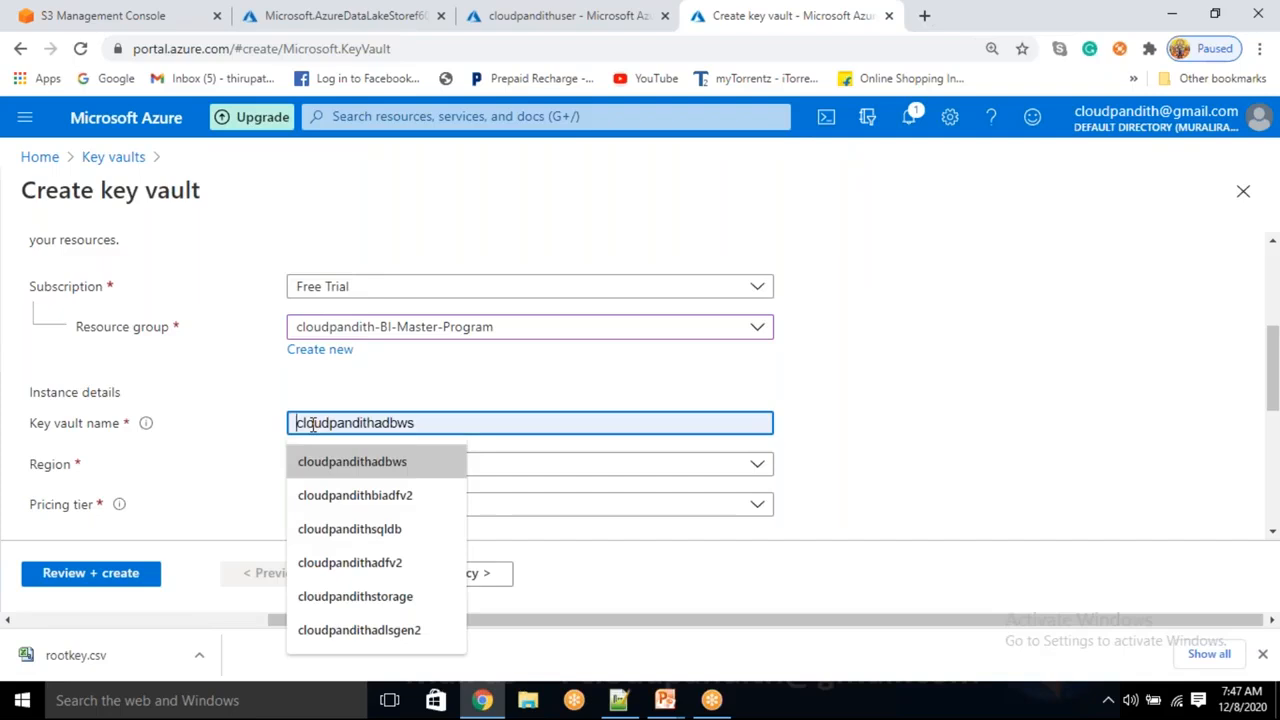
key(Return)
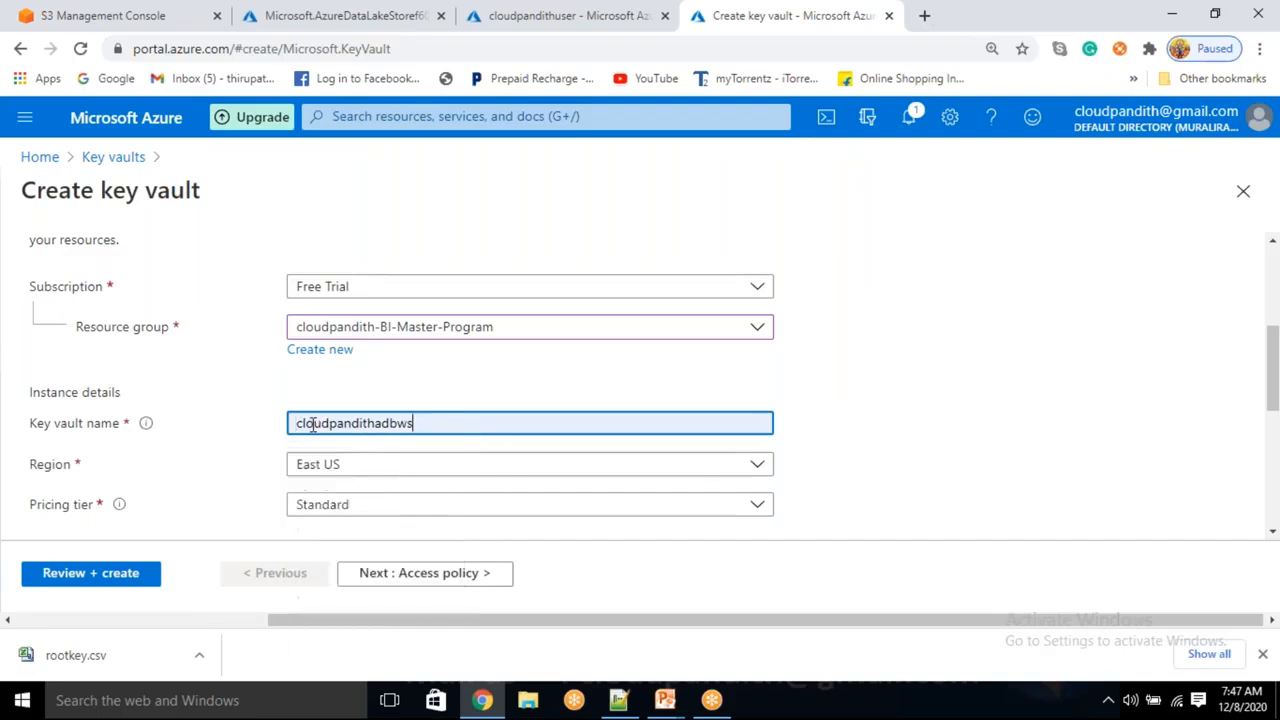
key(BackSpace)
key(BackSpace)
key(BackSpace)
key(BackSpace)
key(BackSpace)
key(BackSpace)
text(hakv)
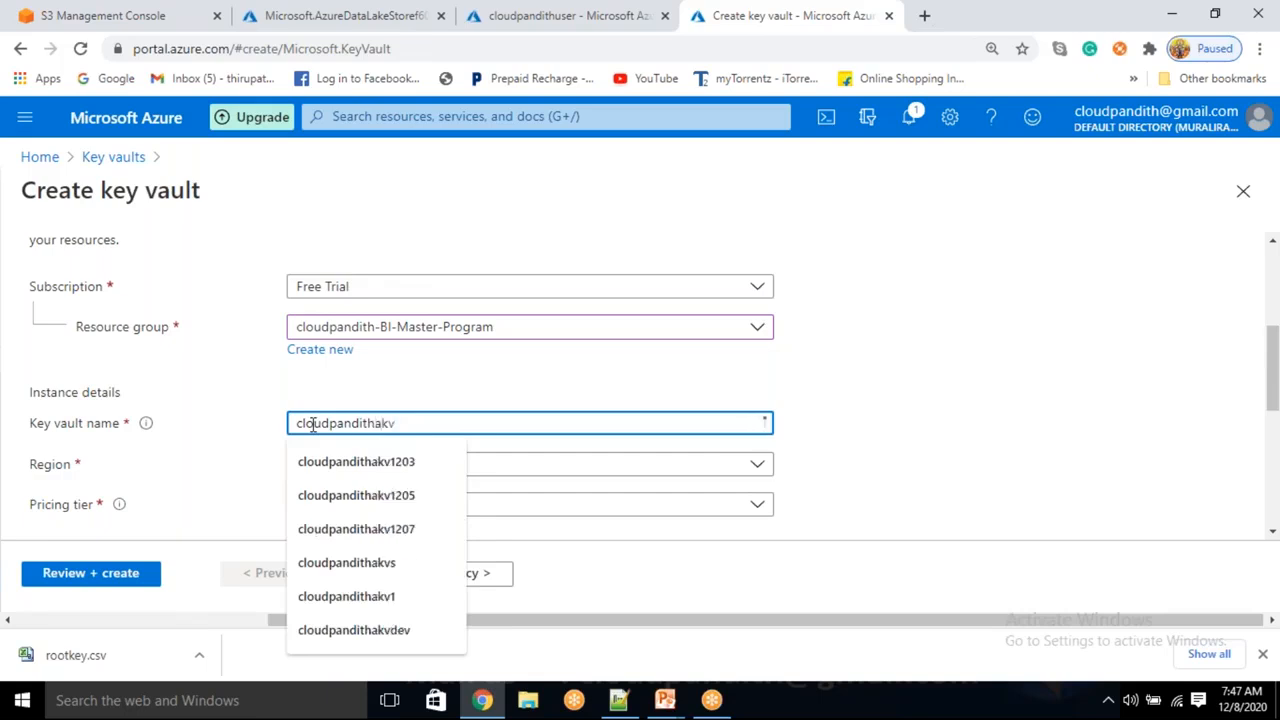
text(1208)
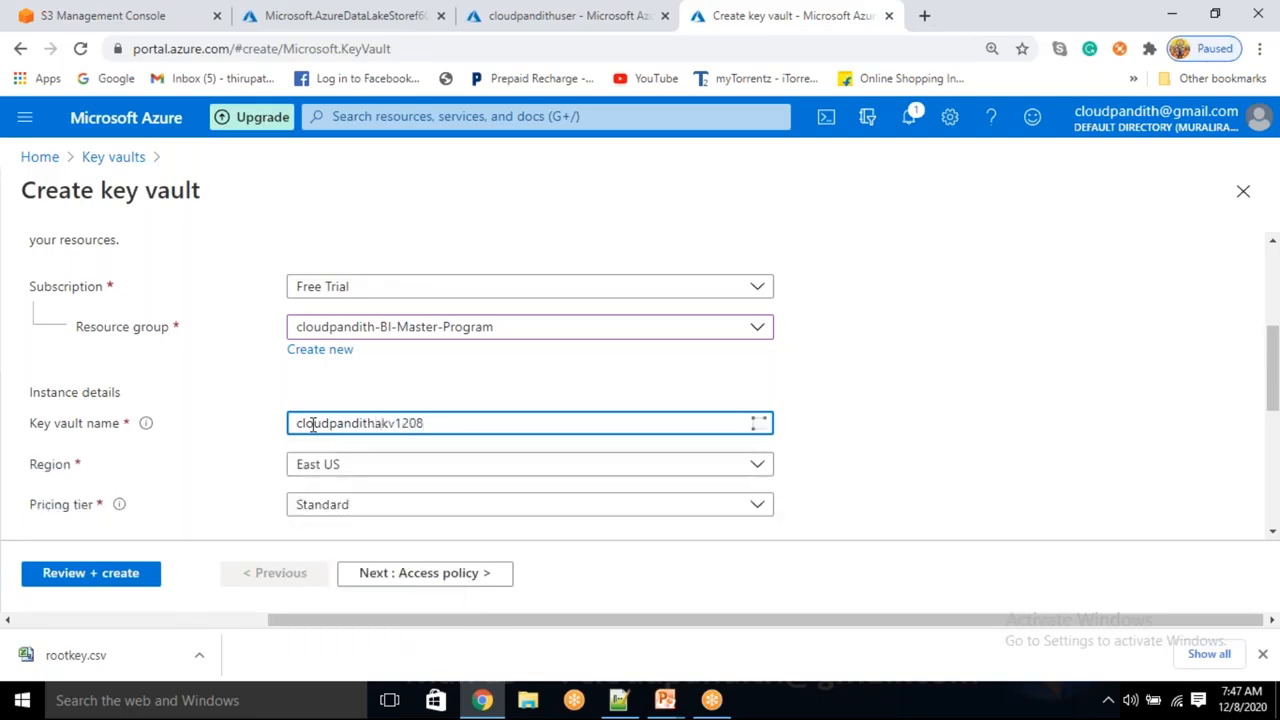
- Keep the default access policy for the key vault, then validate and create it
scroll(350, 460, down, 1)
click(423, 571)
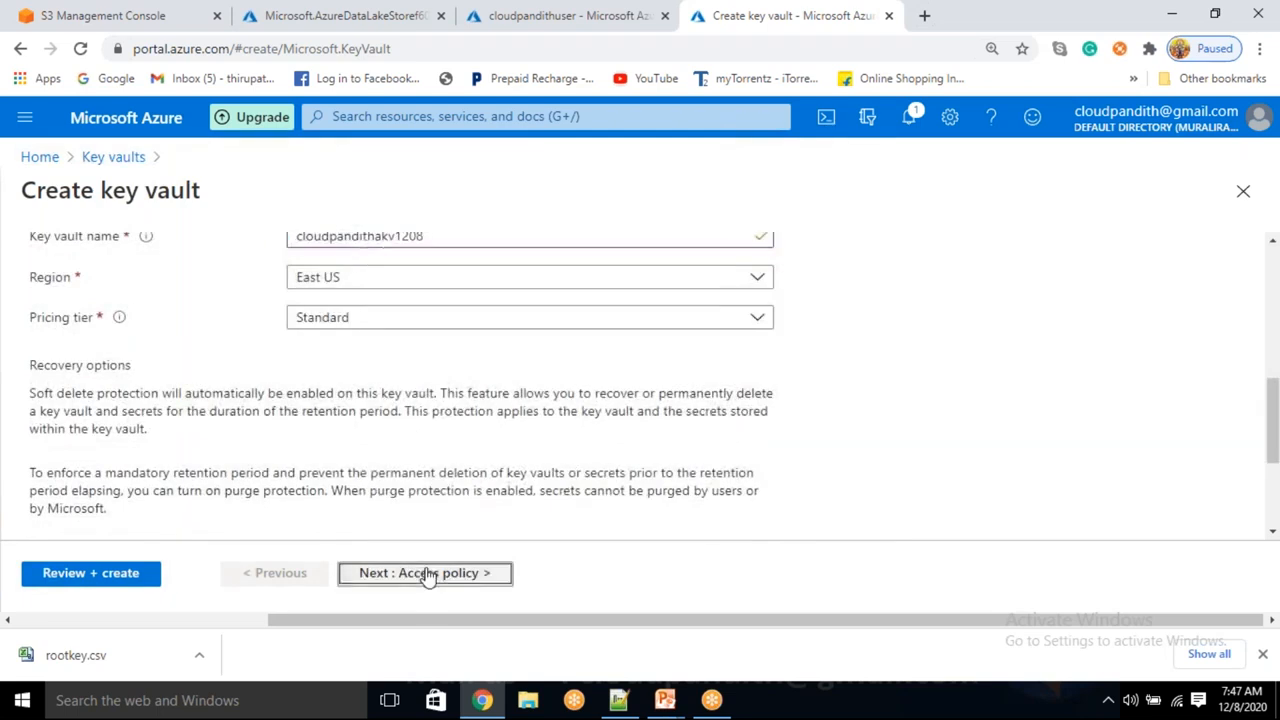
scroll(640, 390, down, 2)
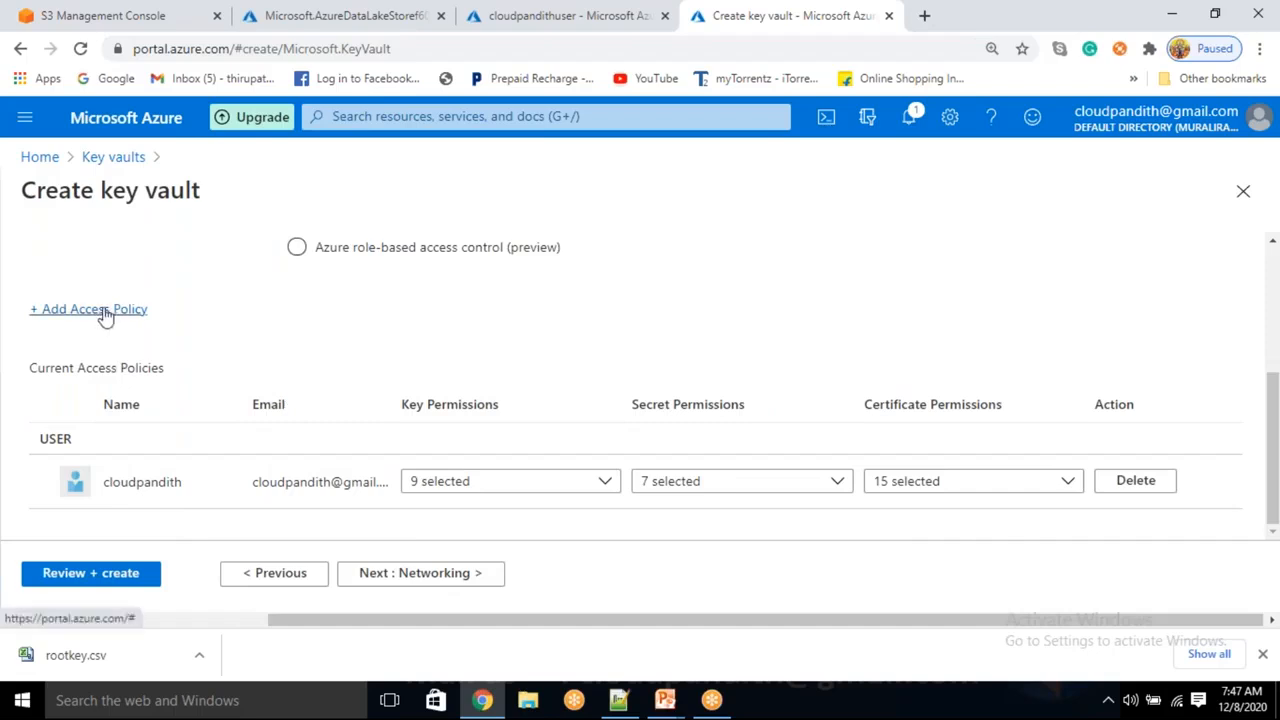
click(72, 573)
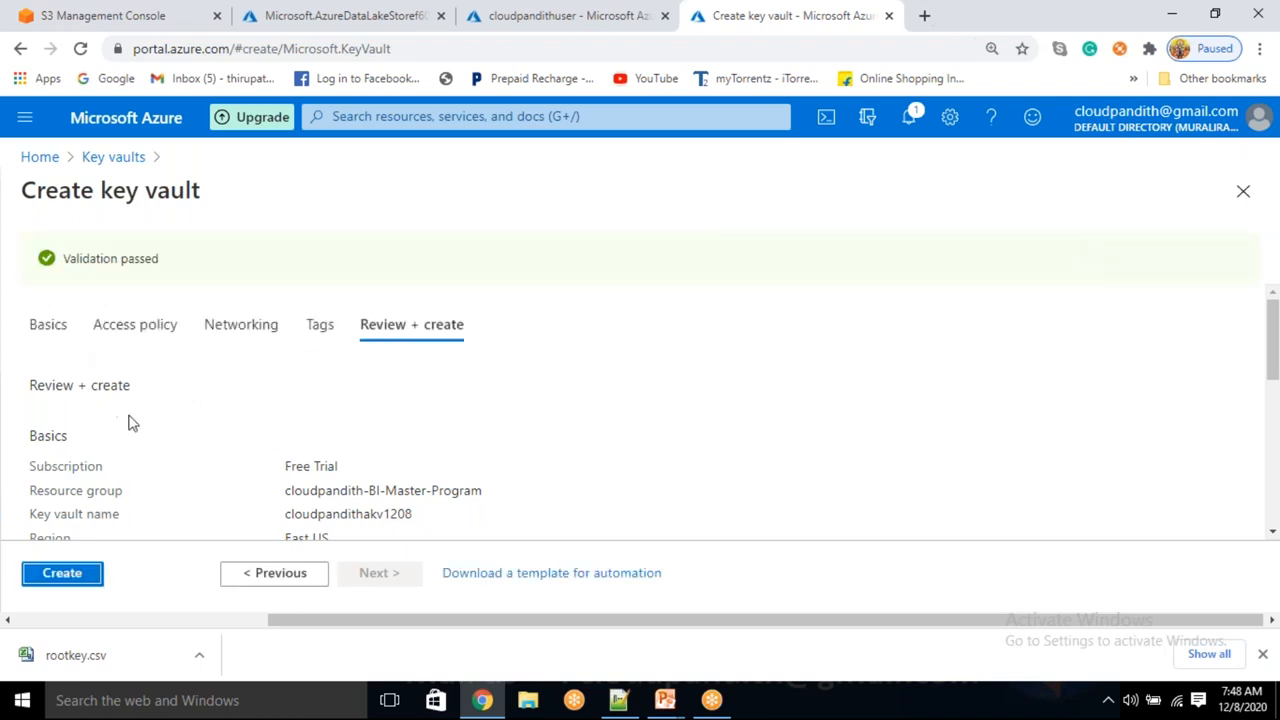
click(57, 578)
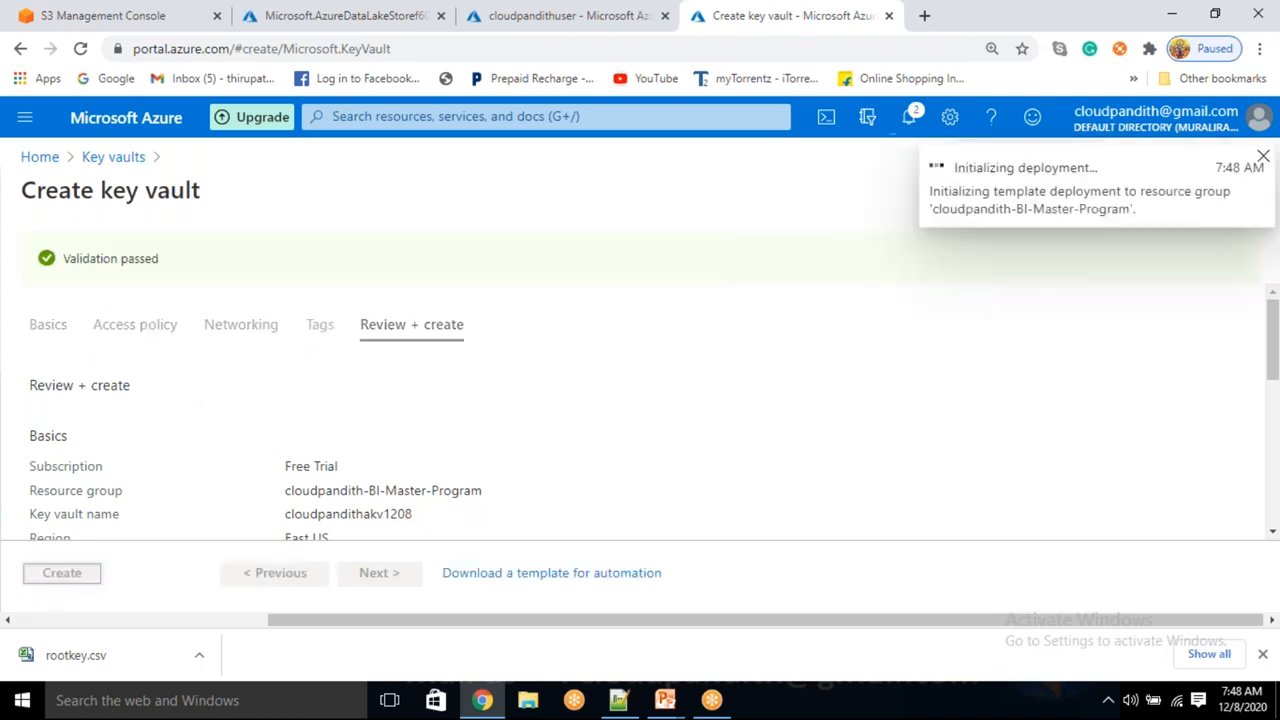
- Open the Azure portal in another browser tab and start creating a data factory
click(929, 15)
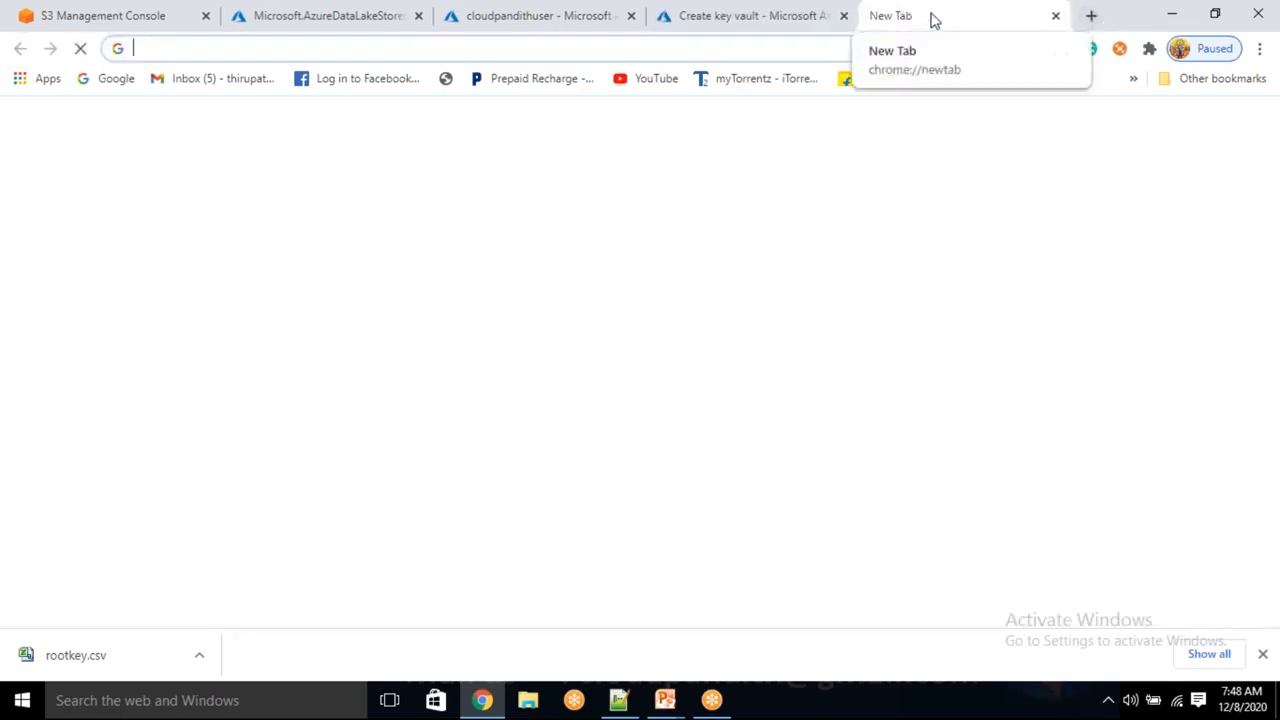
text(portal)
key(Return)
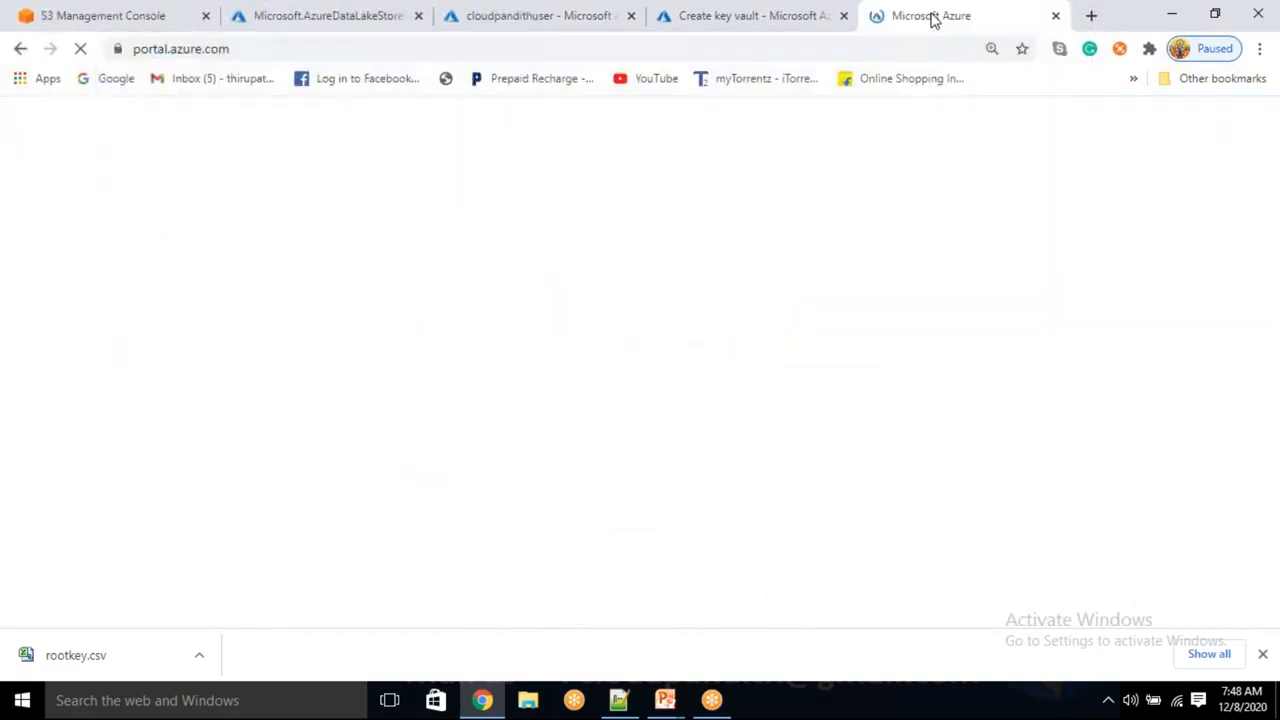
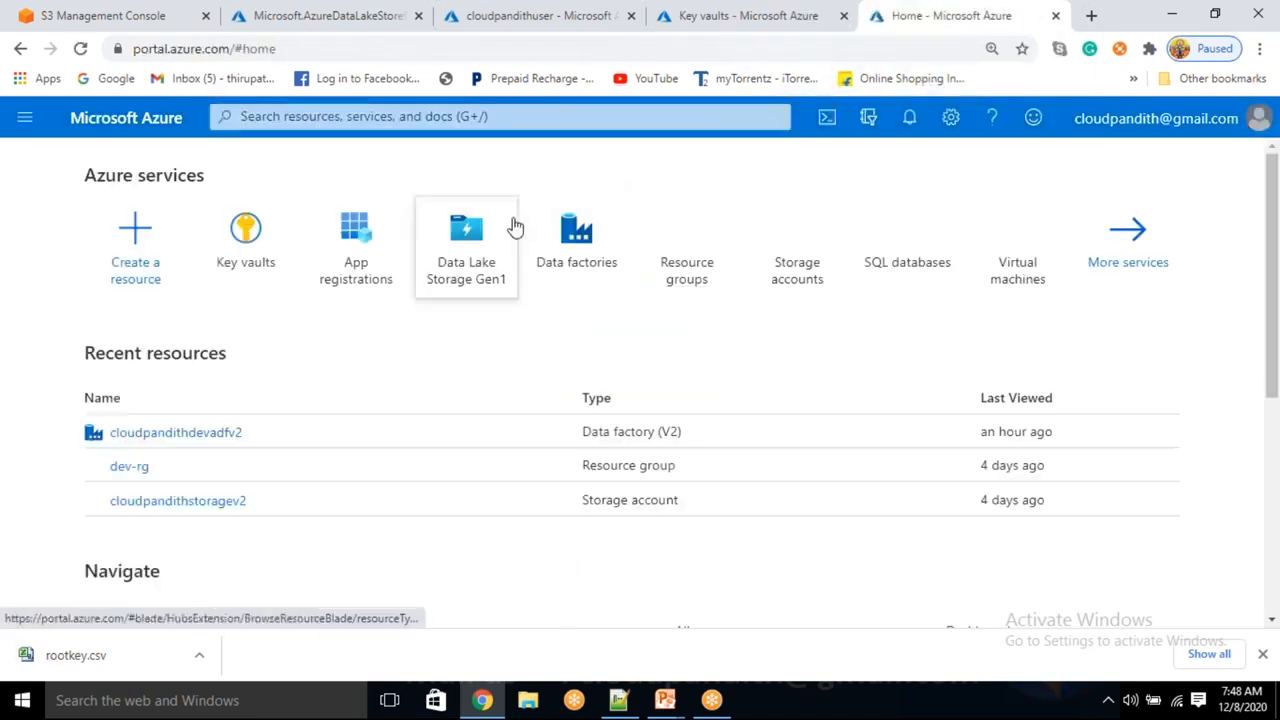
click(598, 257)
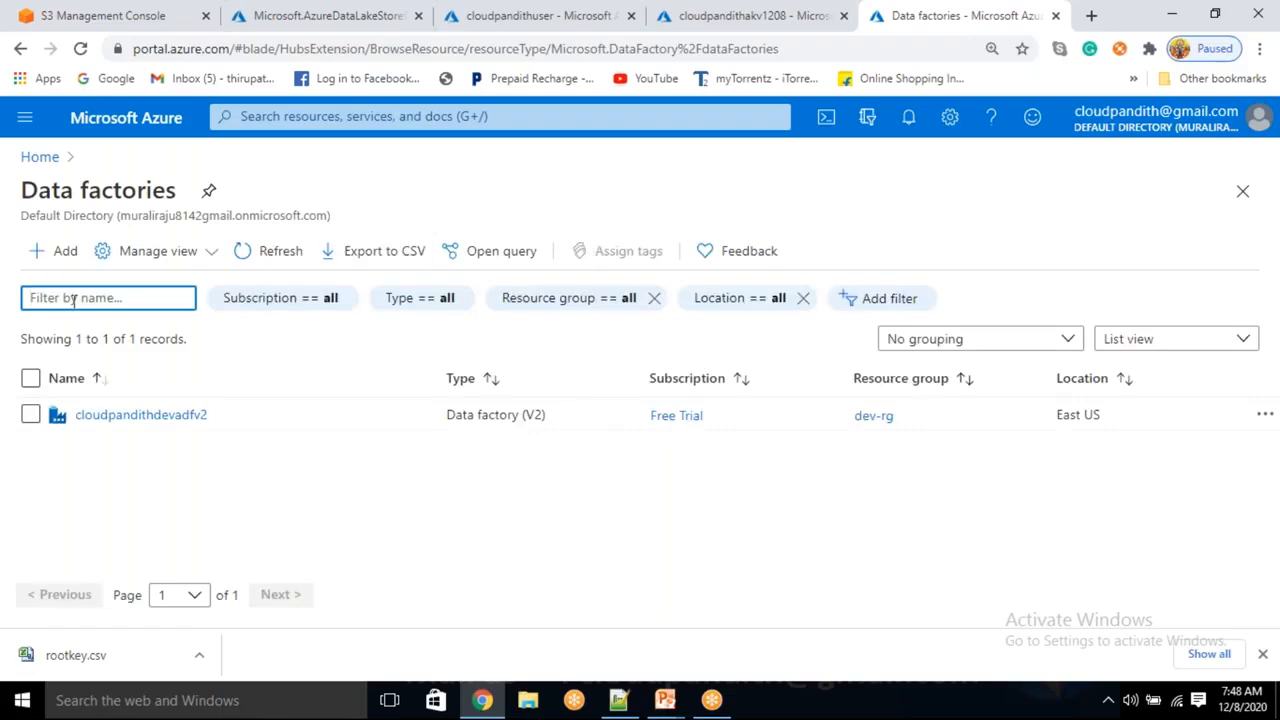
click(57, 268)
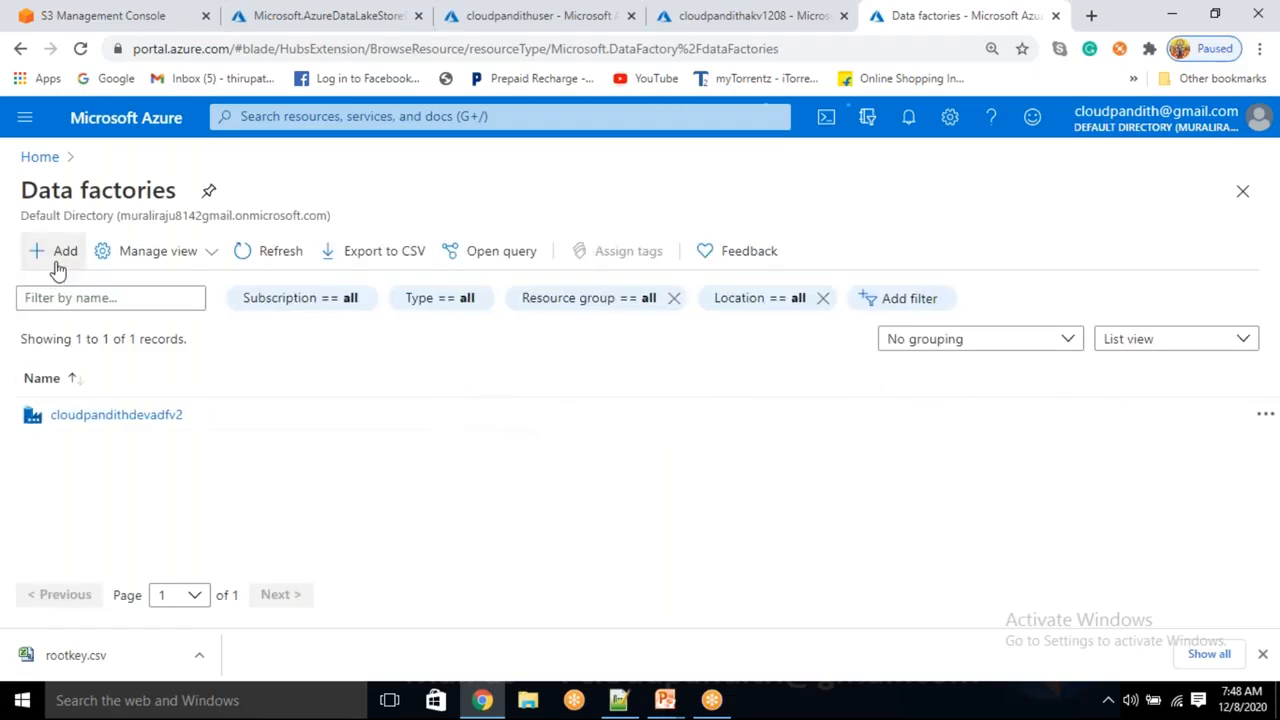
click(57, 262)
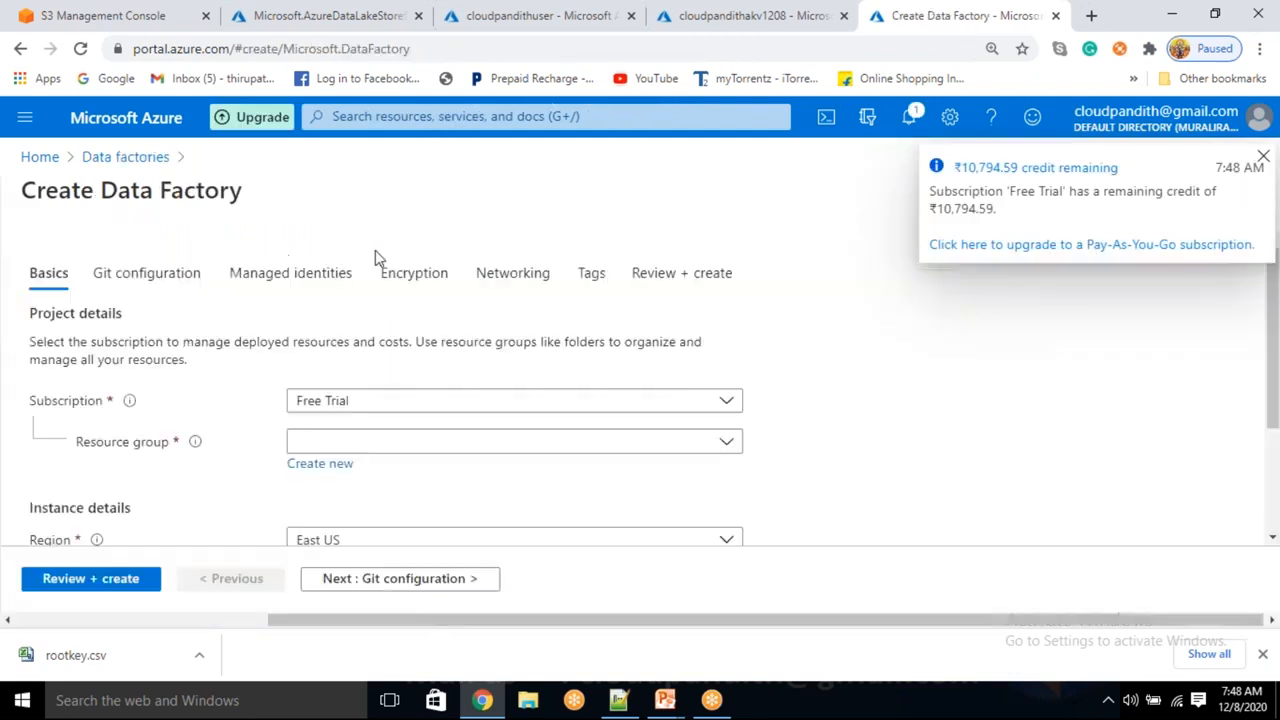
- Assign the new data factory to the cloudpandith-BI-Master-Program resource group and name it cloudpandithbiadfv21208
click(404, 443)
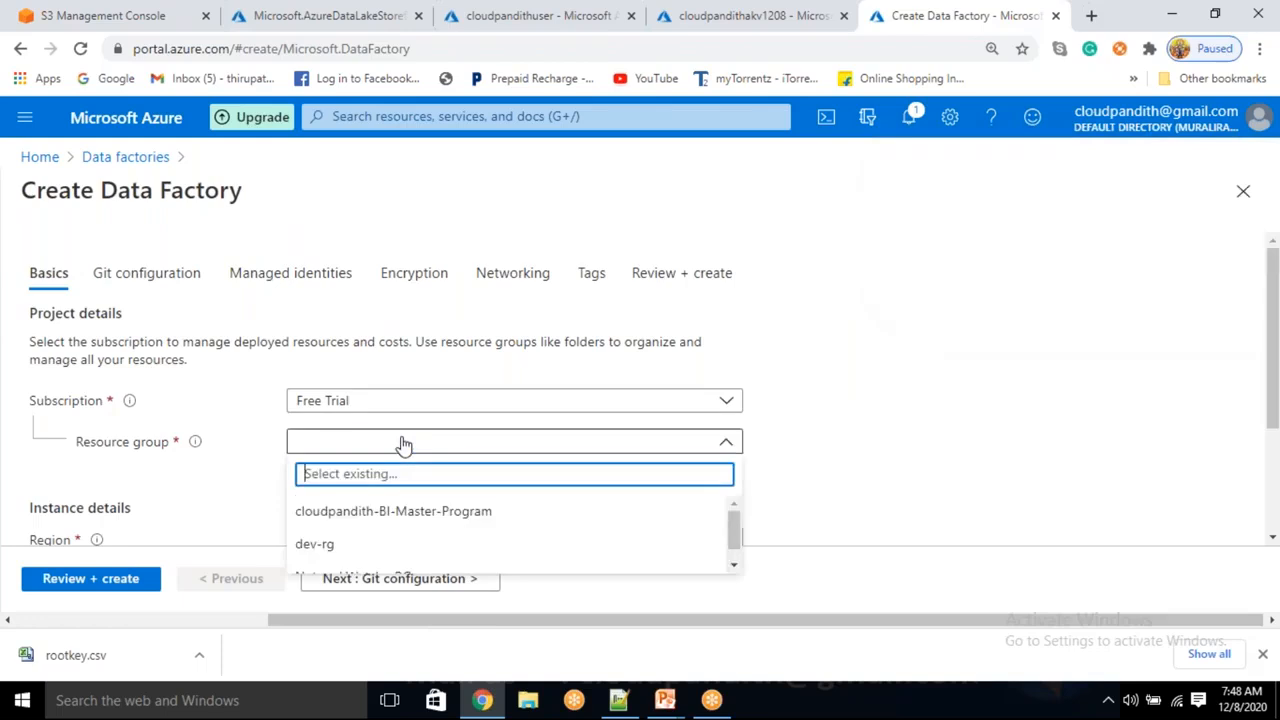
scroll(396, 425, down, 1)
click(404, 348)
click(400, 414)
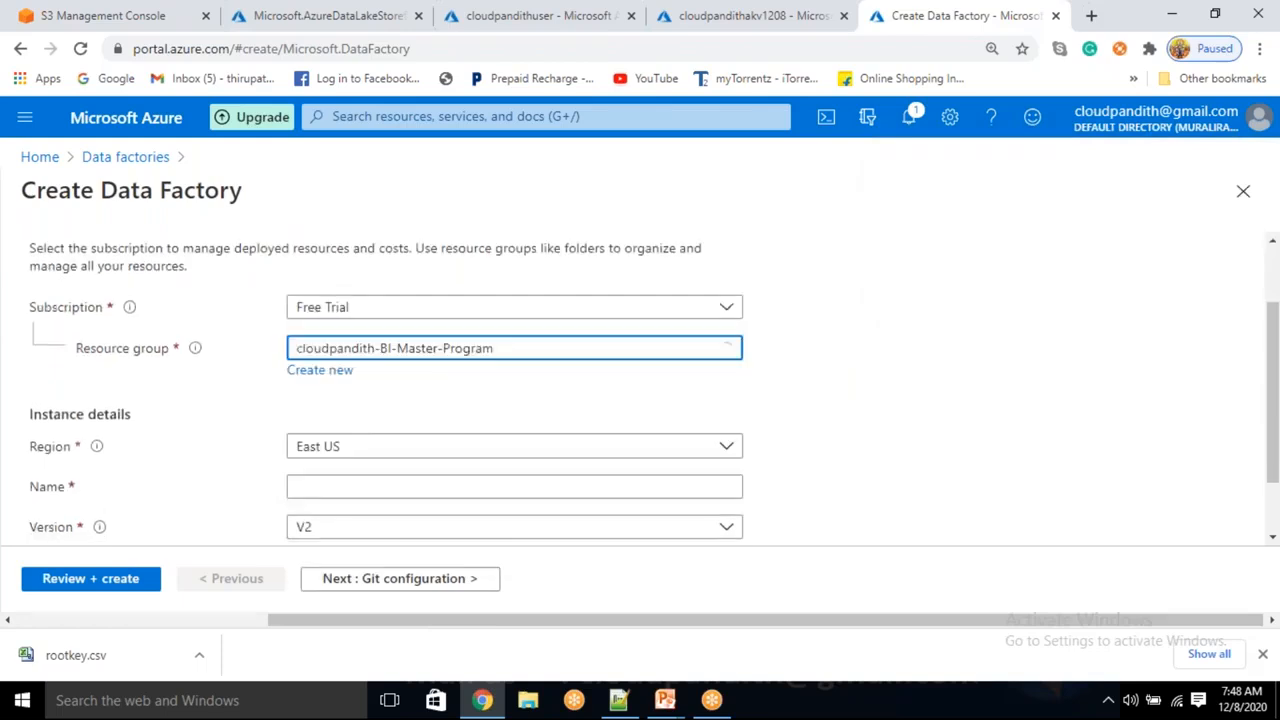
scroll(377, 409, down, 1)
click(322, 407)
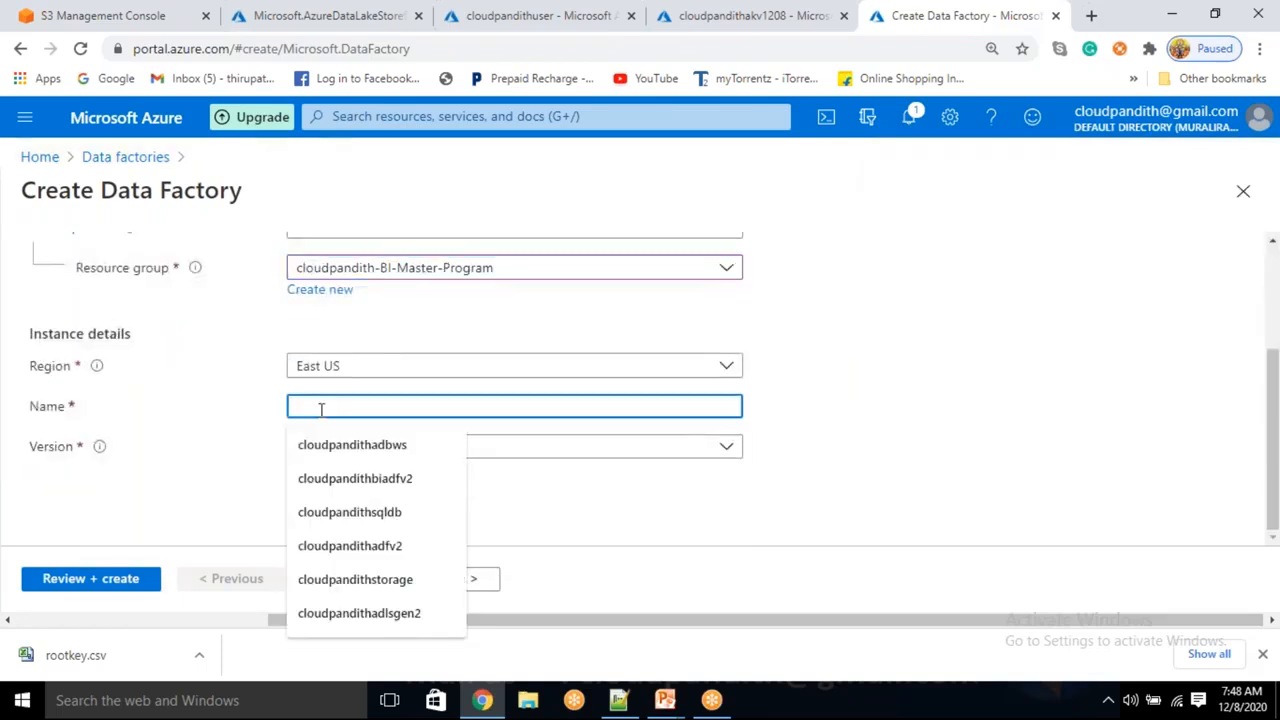
text(cloud)
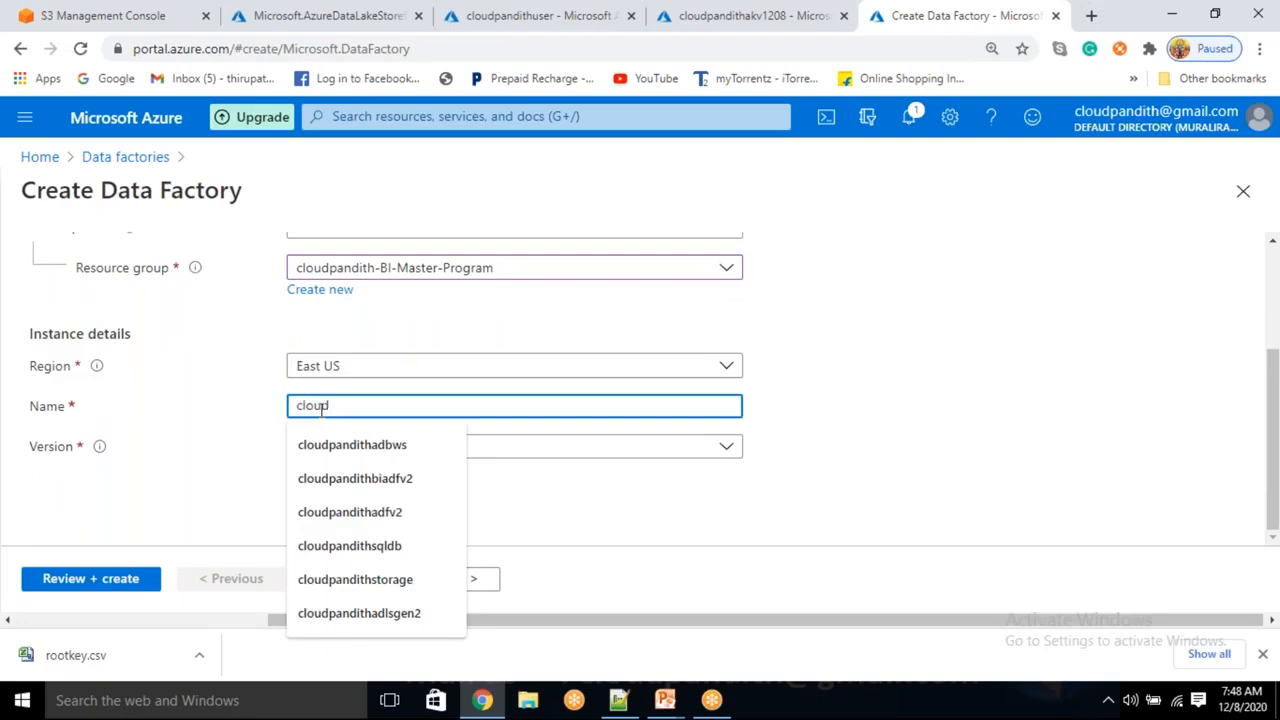
key(Down)
key(Down)
key(Down)
key(Up)
key(Return)
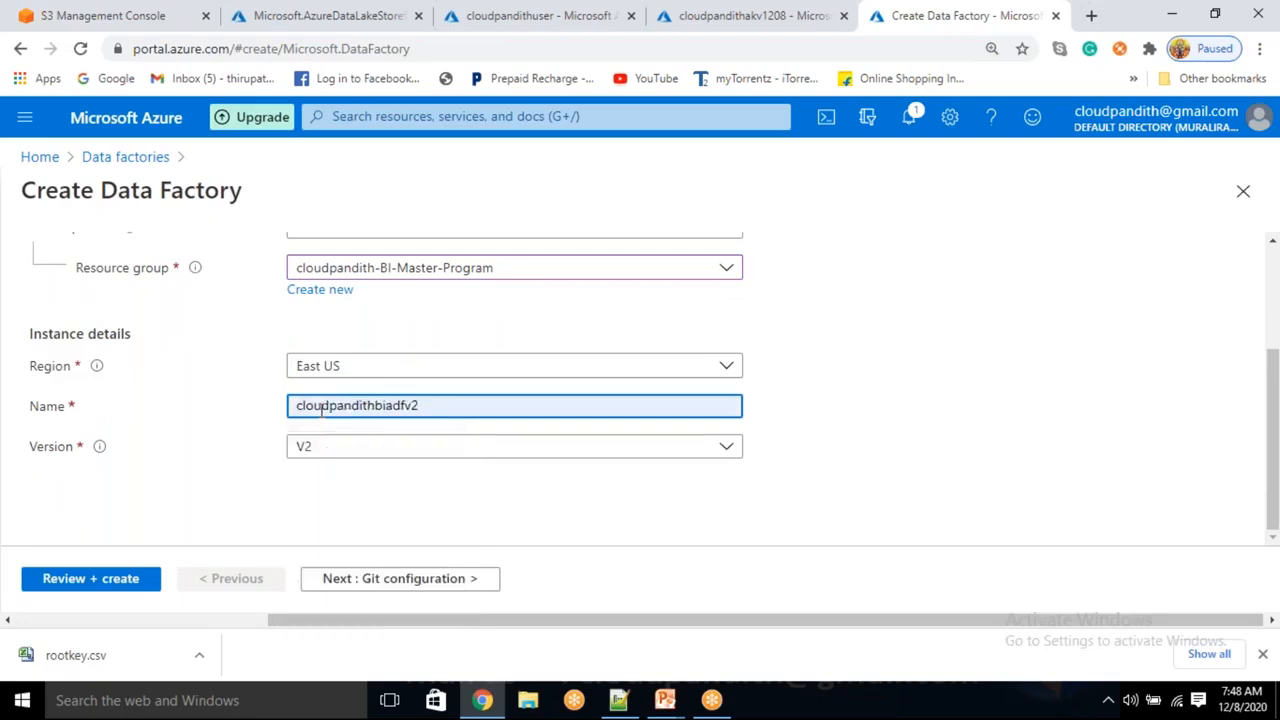
text(1208)
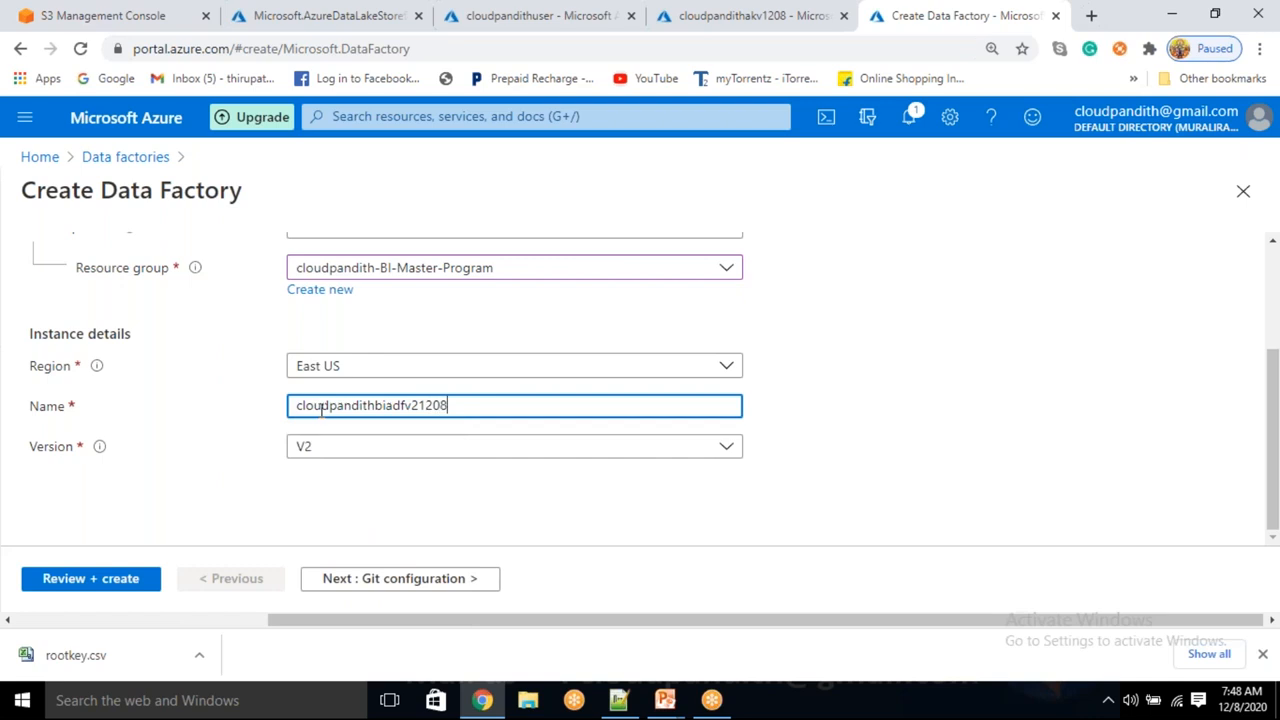
- Choose to configure Git later for the data factory, then validate and create it
click(466, 579)
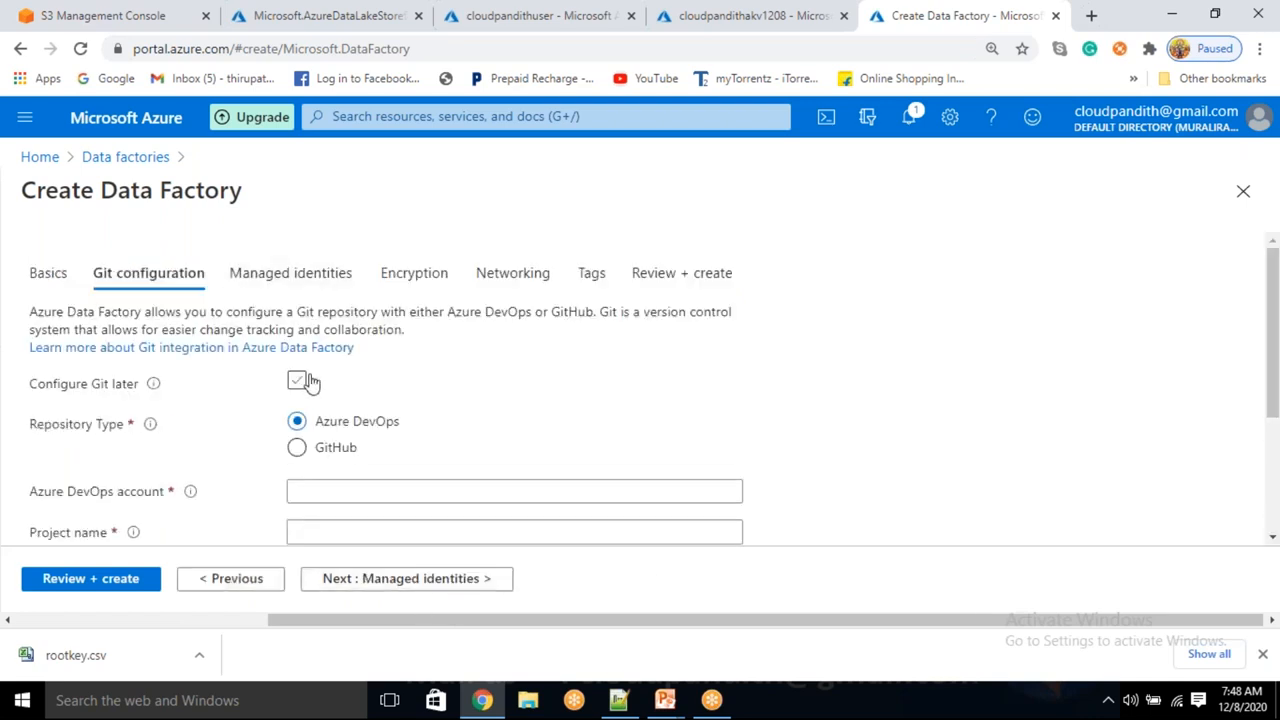
click(297, 380)
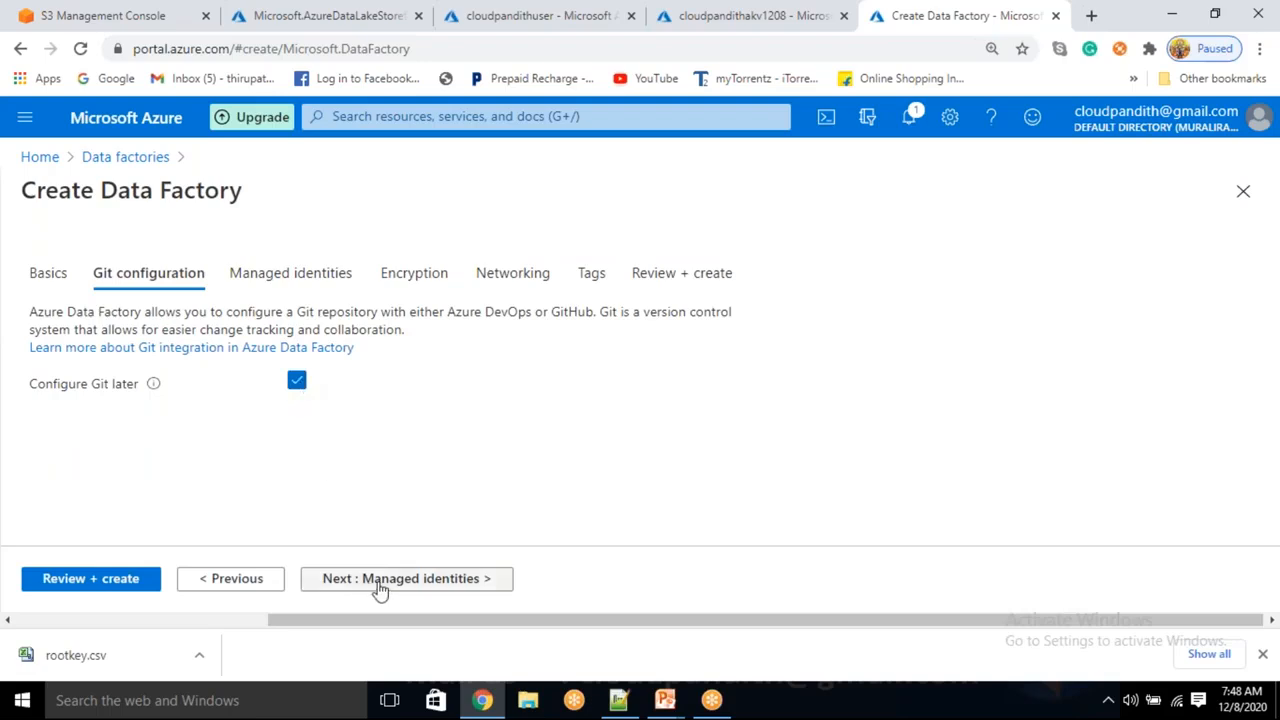
click(97, 587)
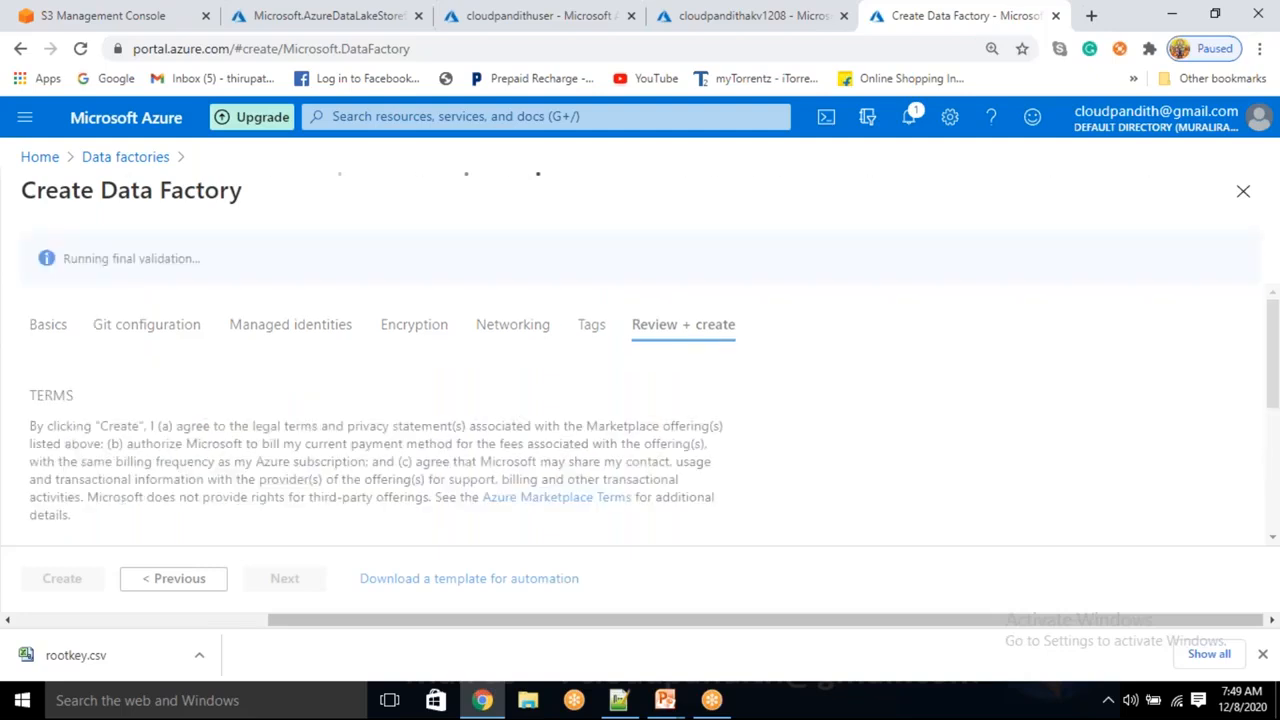
click(100, 578)
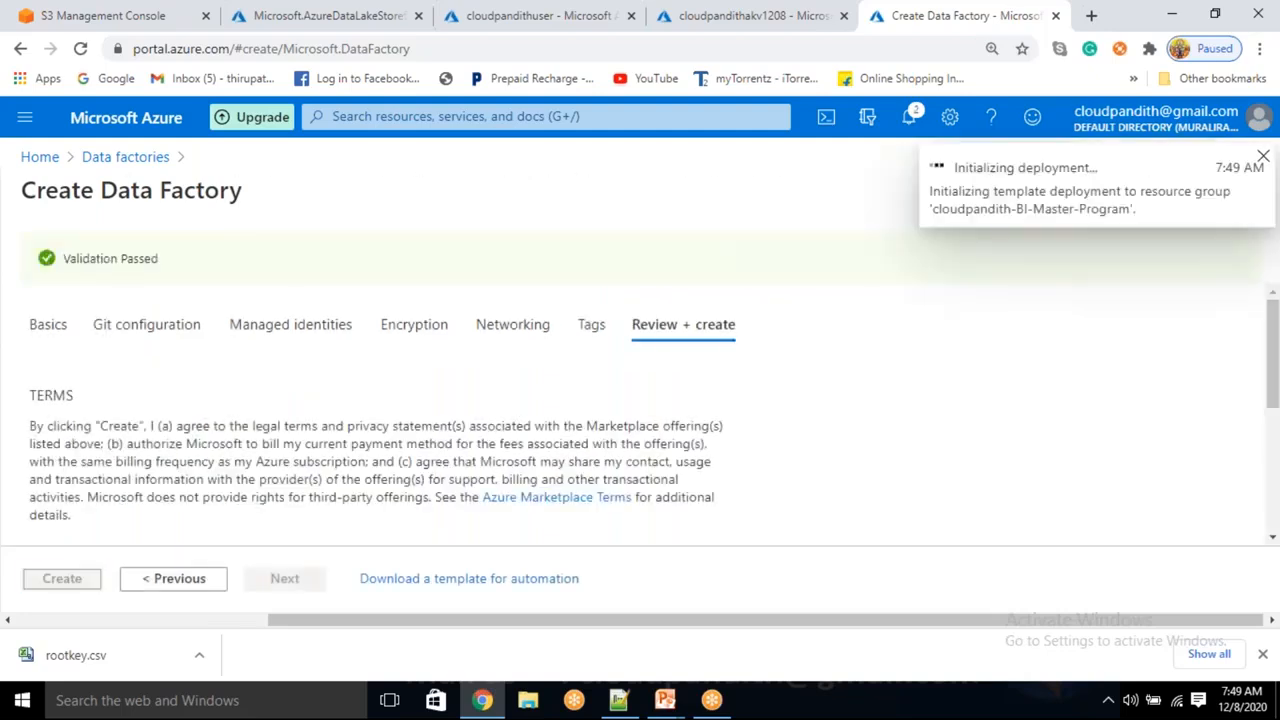
- Check the deployment status of the key vault and Data Lake Storage Gen1 account, and return to the data factory creation page
click(760, 12)
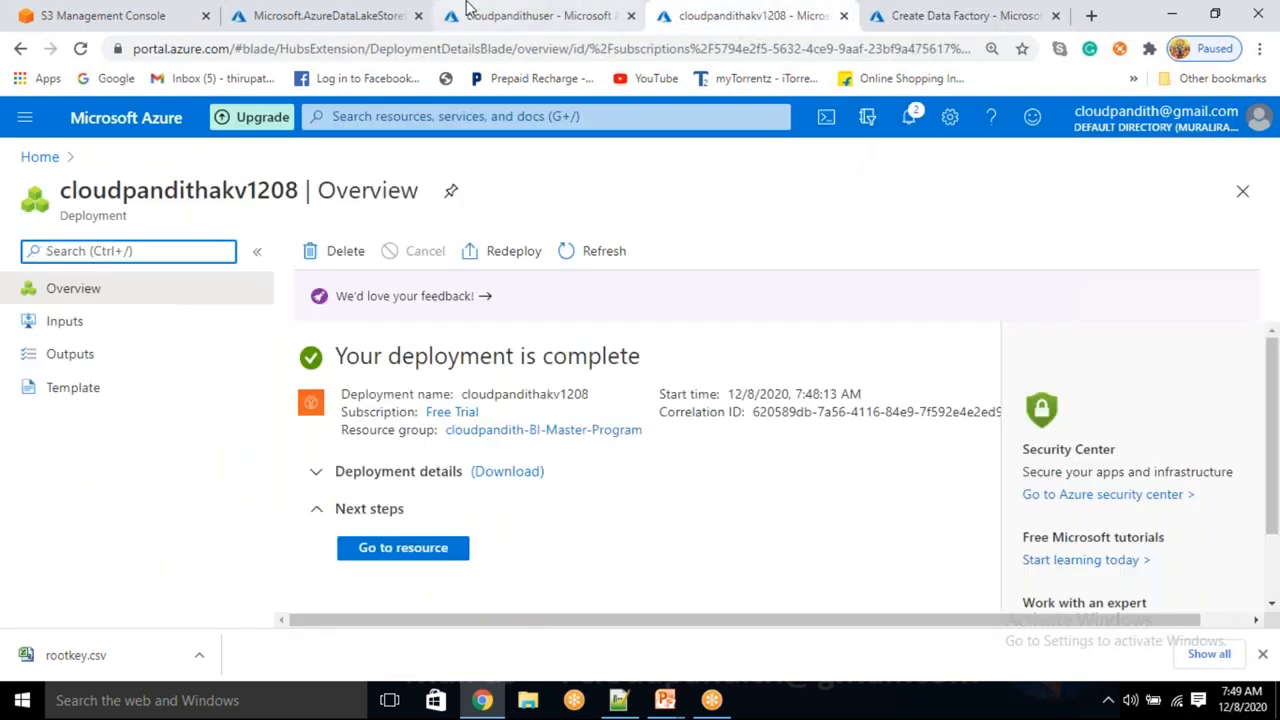
click(472, 14)
click(383, 12)
click(997, 10)
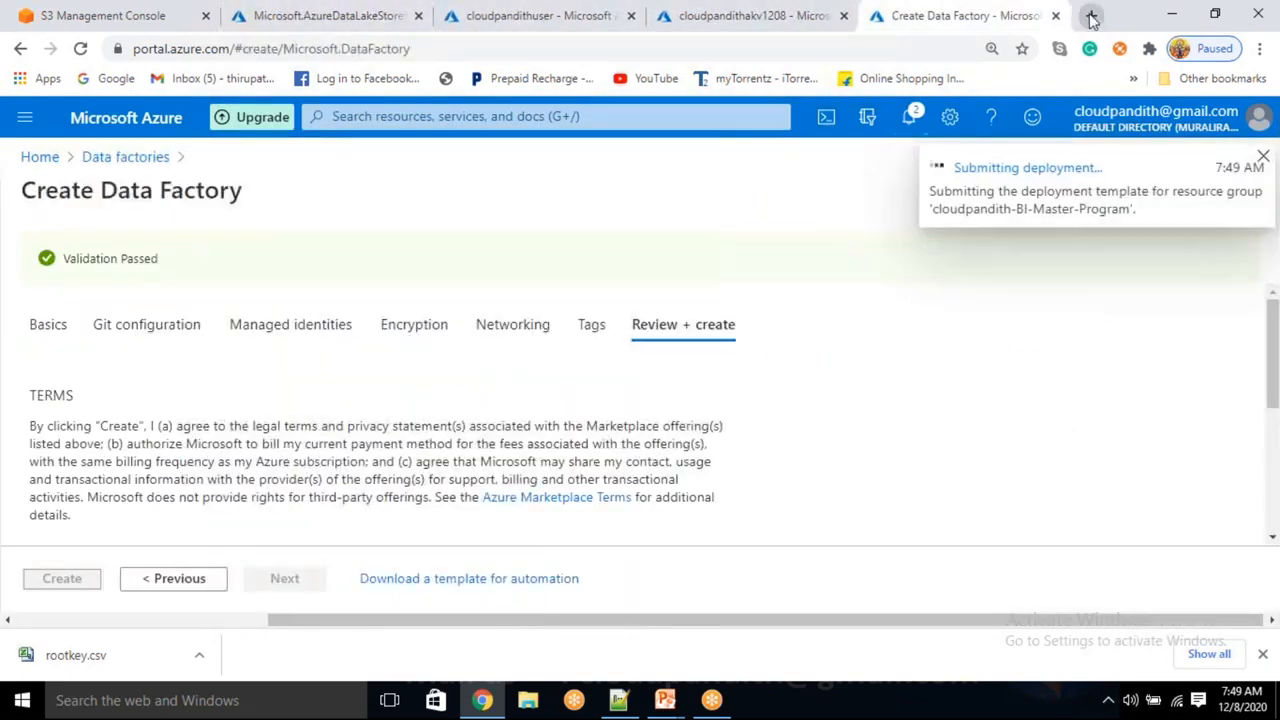
- Open the Azure portal in another browser tab and start creating a SQL database
click(1091, 15)
text(portal.azure.com)
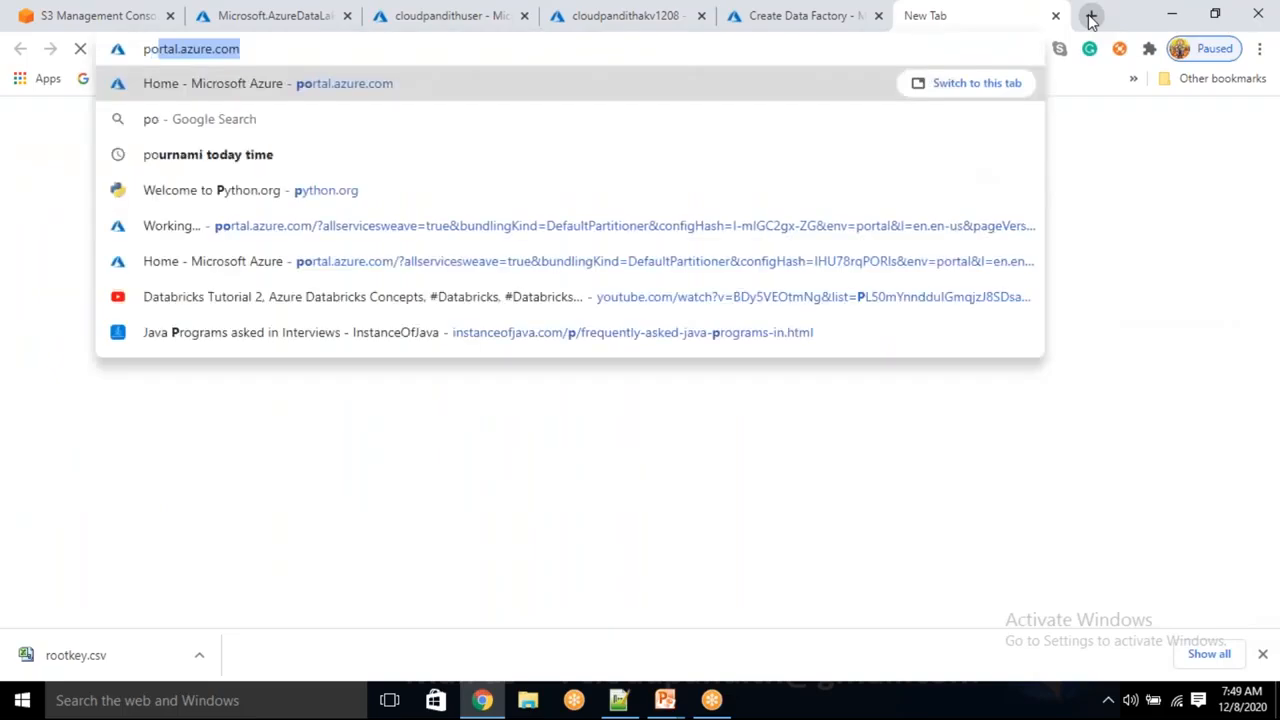
key(Return)
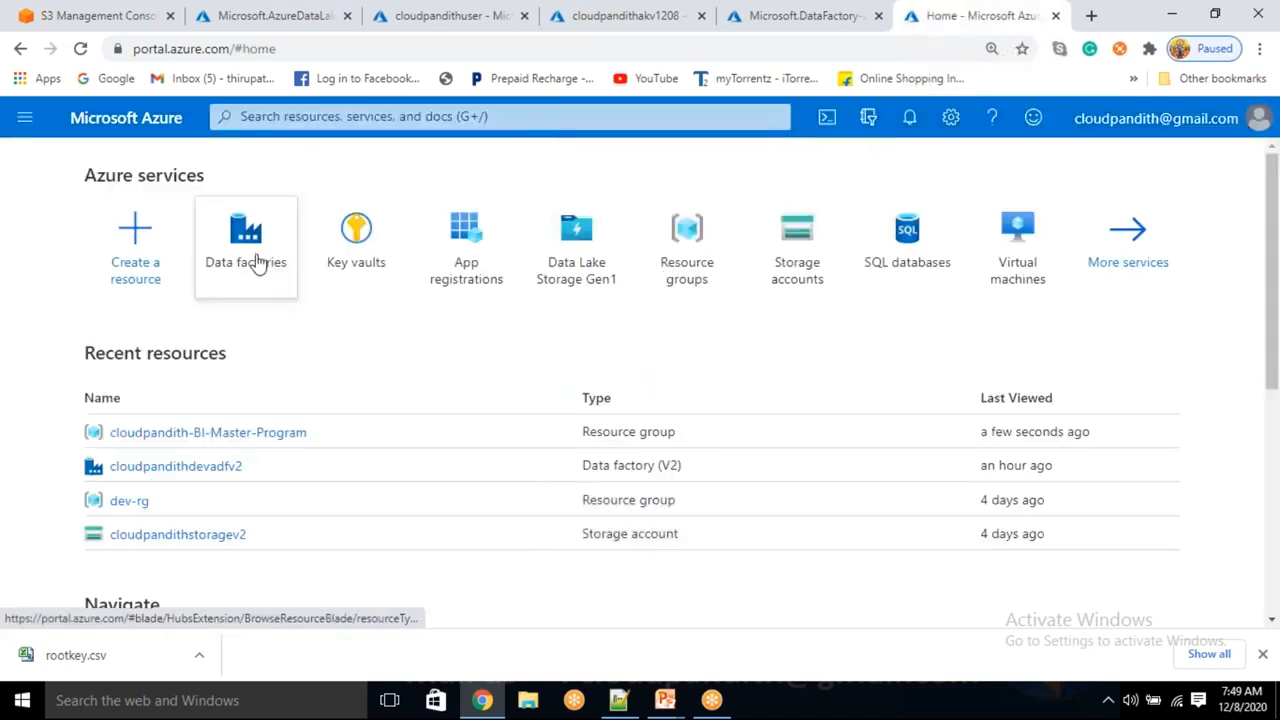
mouse_move(958, 243)
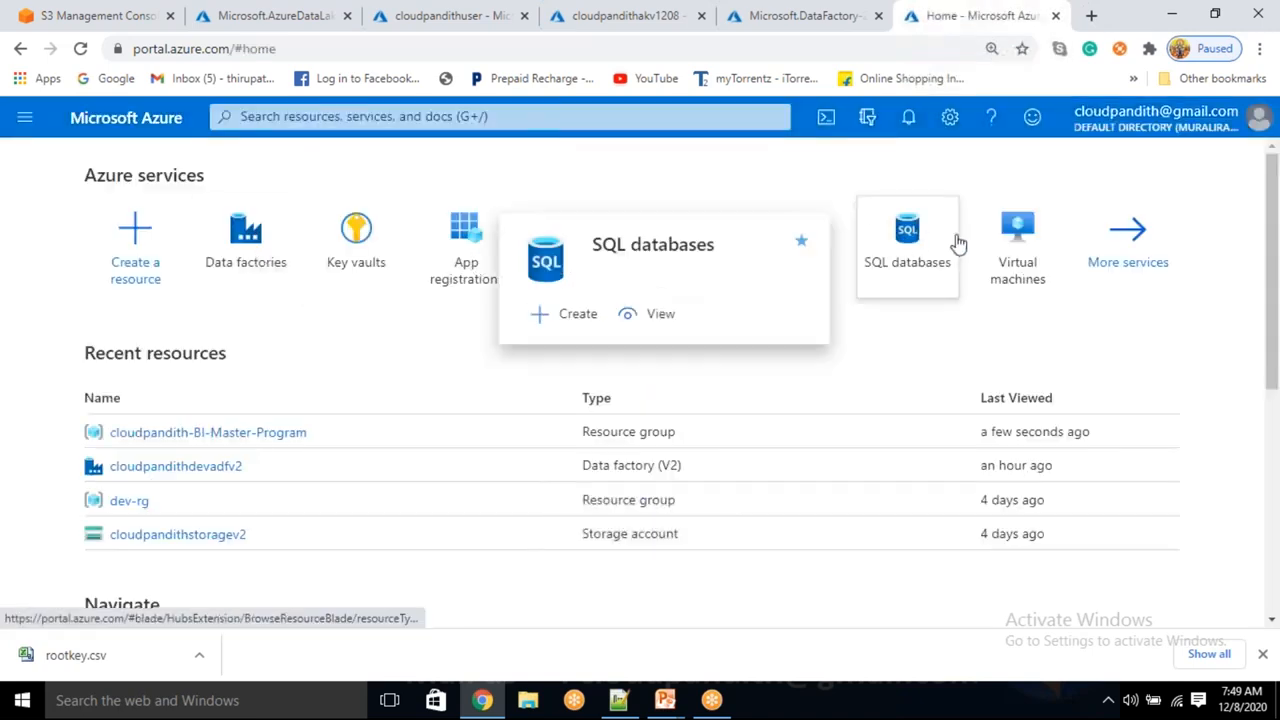
click(925, 237)
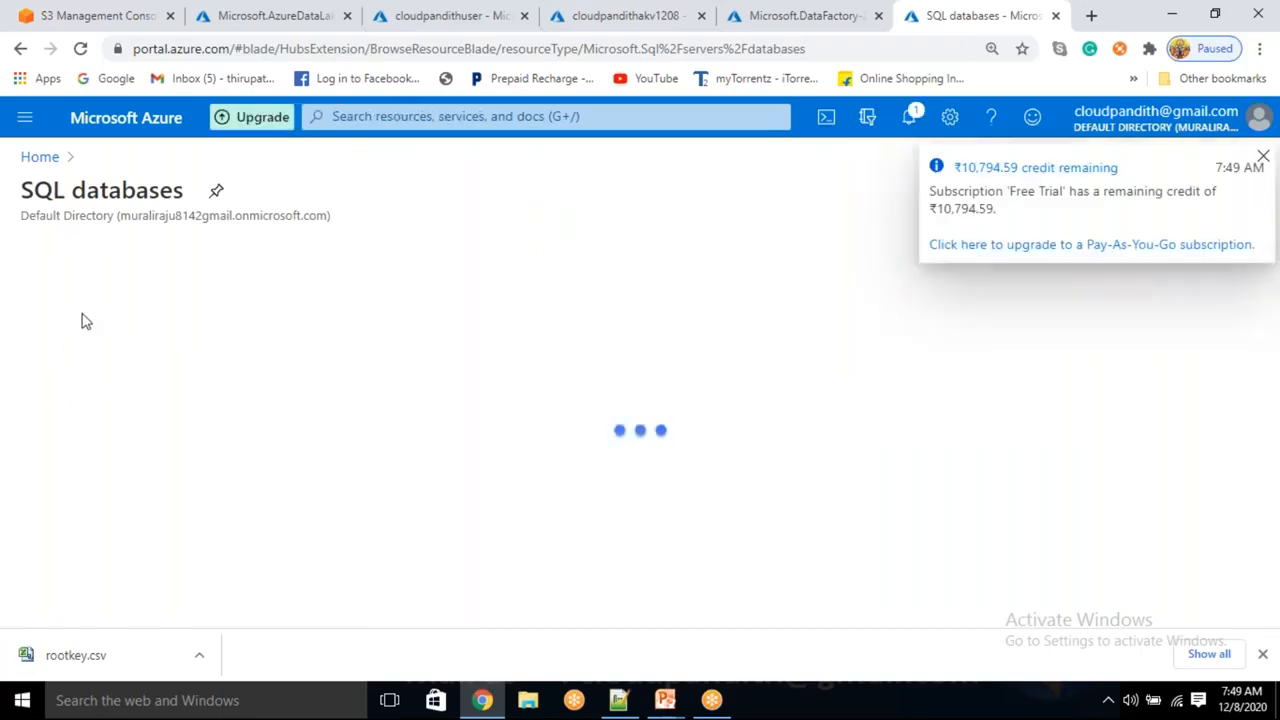
click(1263, 160)
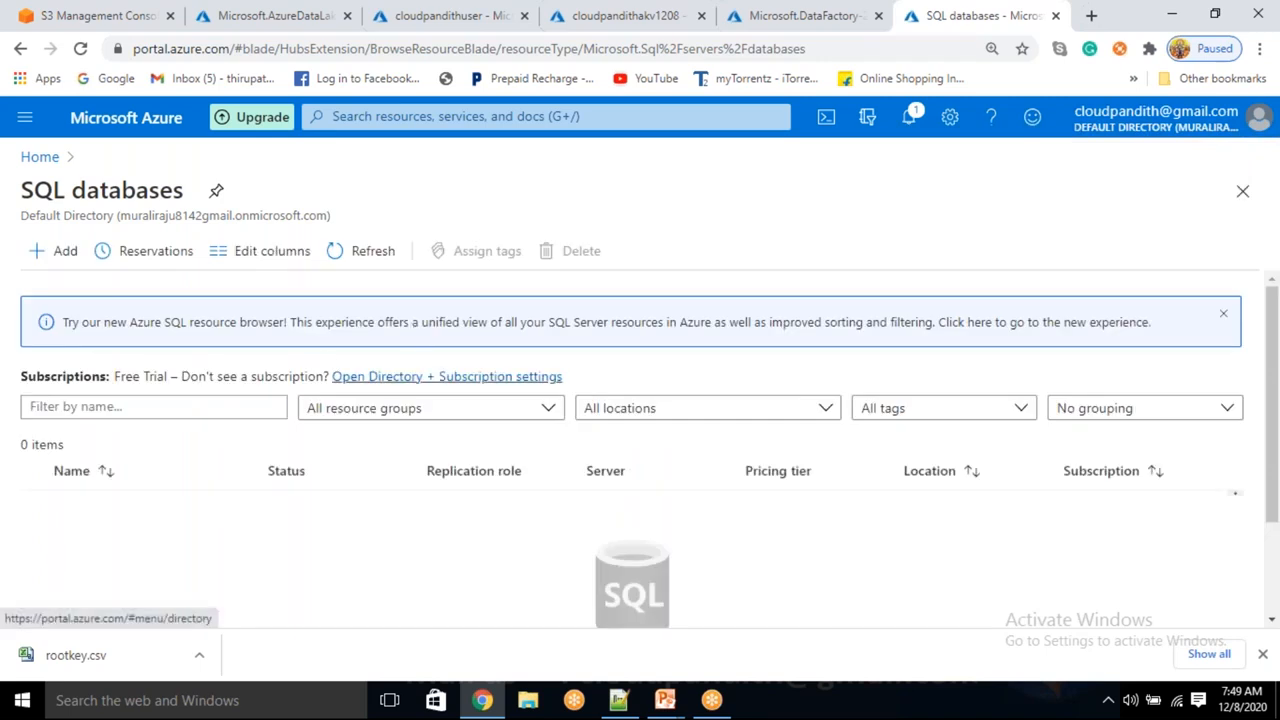
click(62, 258)
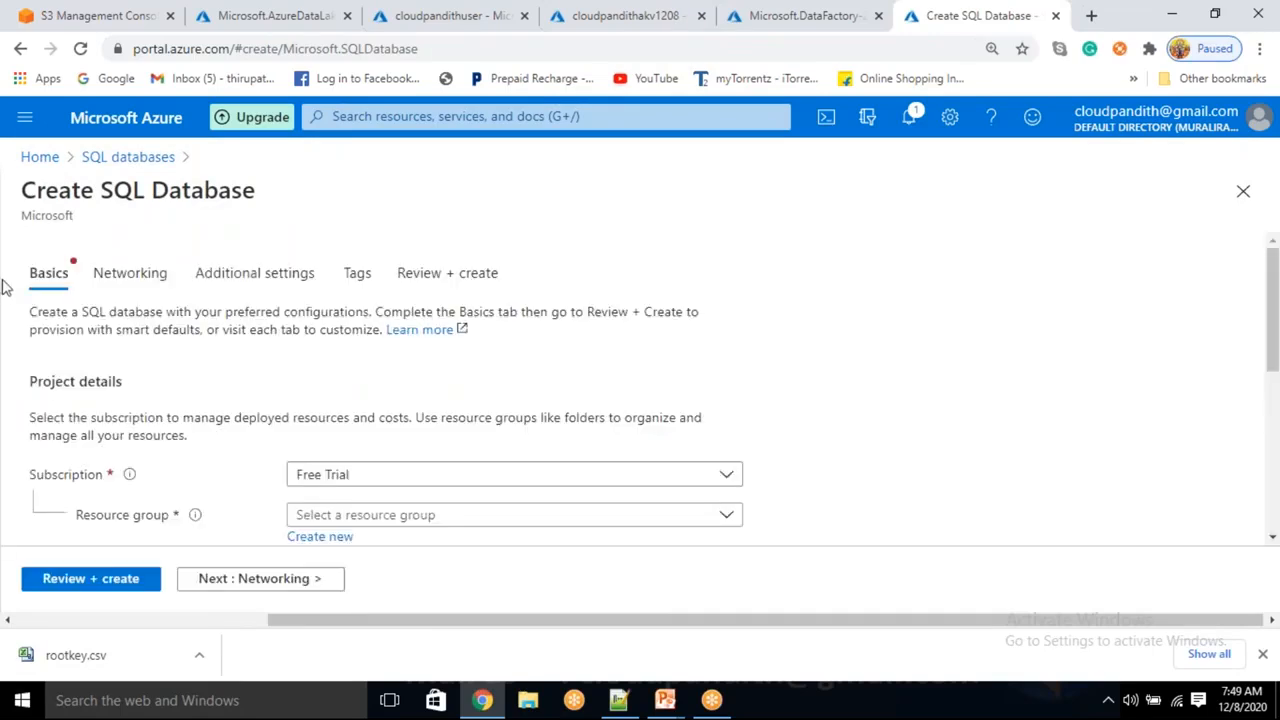
- Assign the new SQL database to the cloudpandith-BI-Master-Program resource group and name it cloudpandithsqldb
scroll(260, 378, down, 2)
click(450, 421)
click(400, 489)
scroll(358, 489, down, 2)
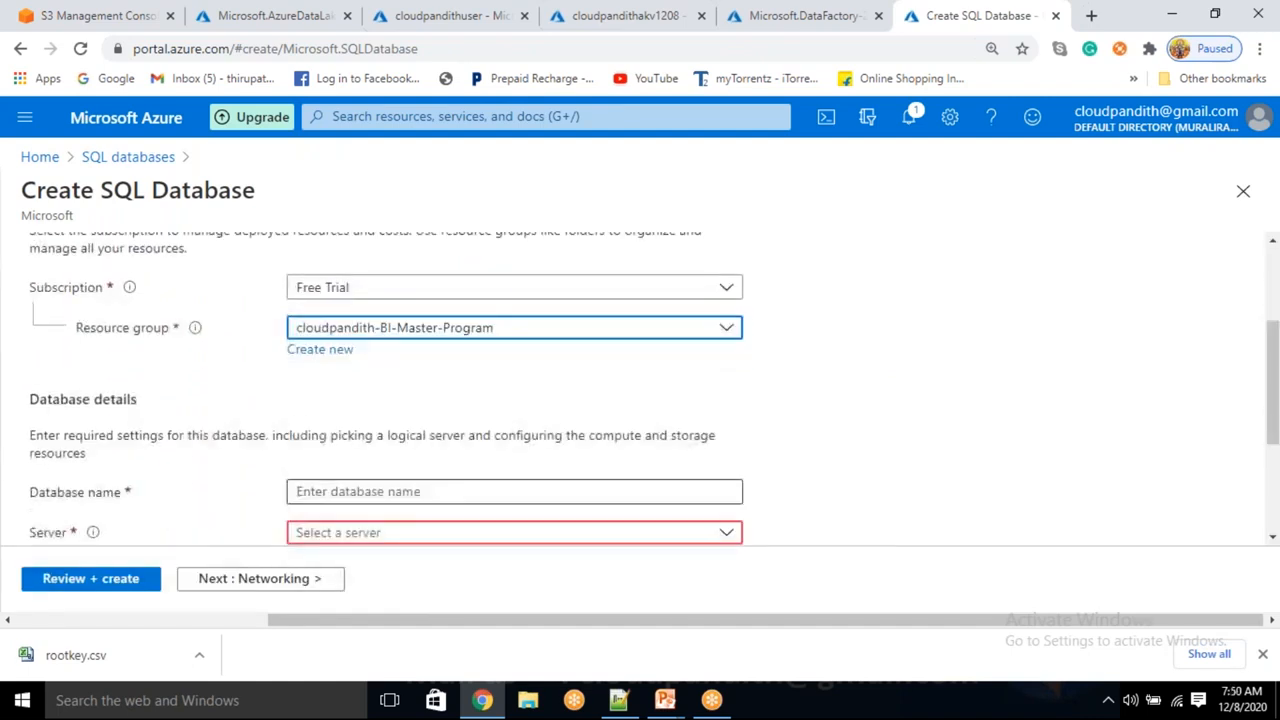
click(358, 491)
text(cloudpandithsql)
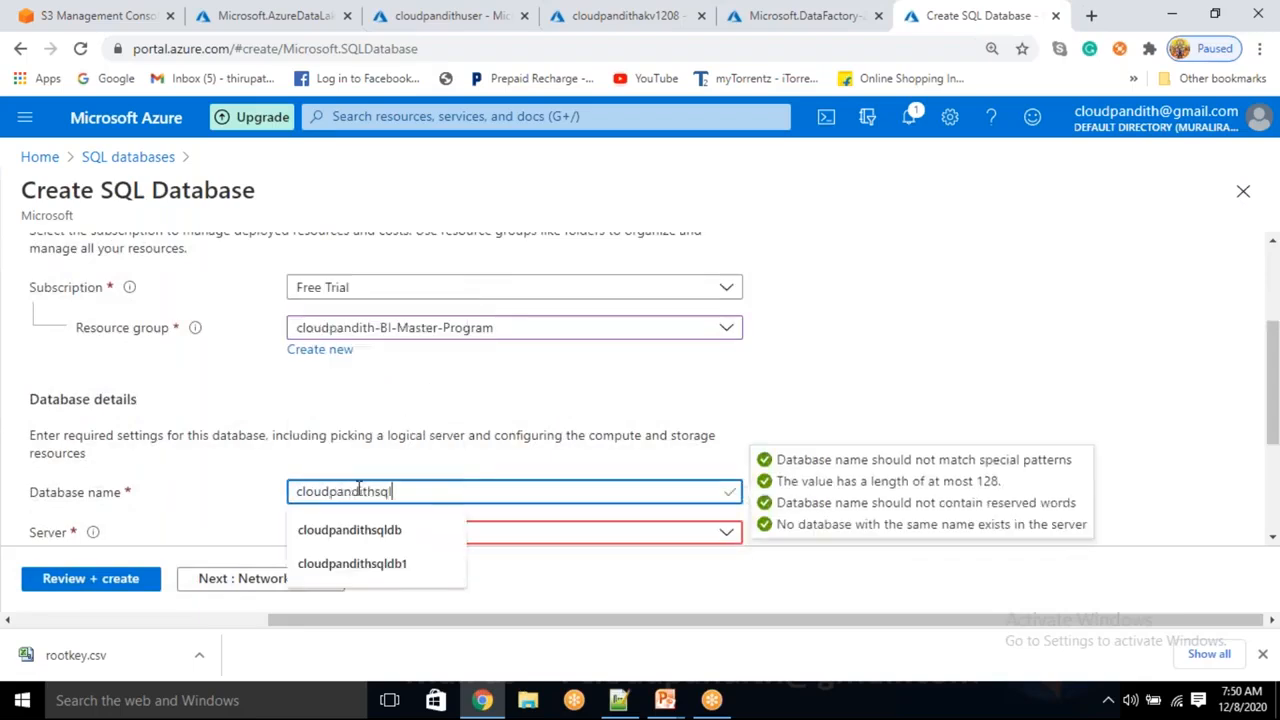
key(Tab)
scroll(358, 488, down, 1)
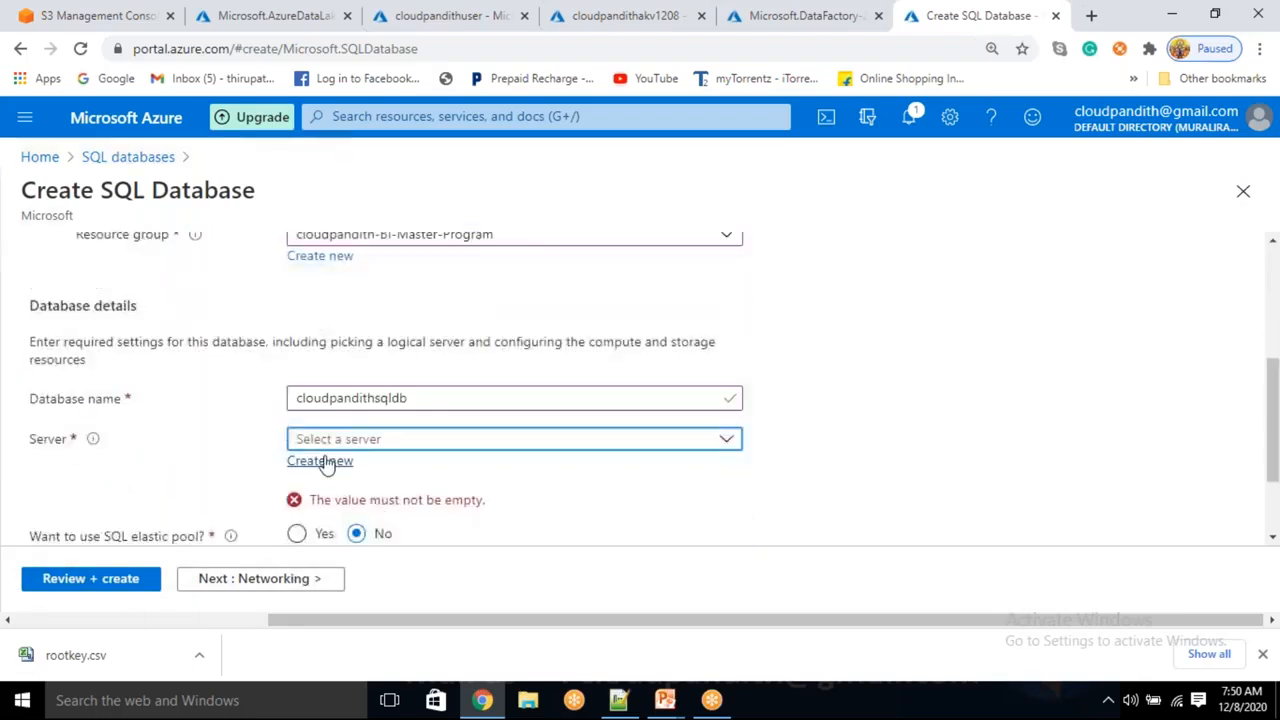
- Add a new server named cloudpandithsqlserver for the database, entering the server admin login and the password with its confirmation
click(325, 463)
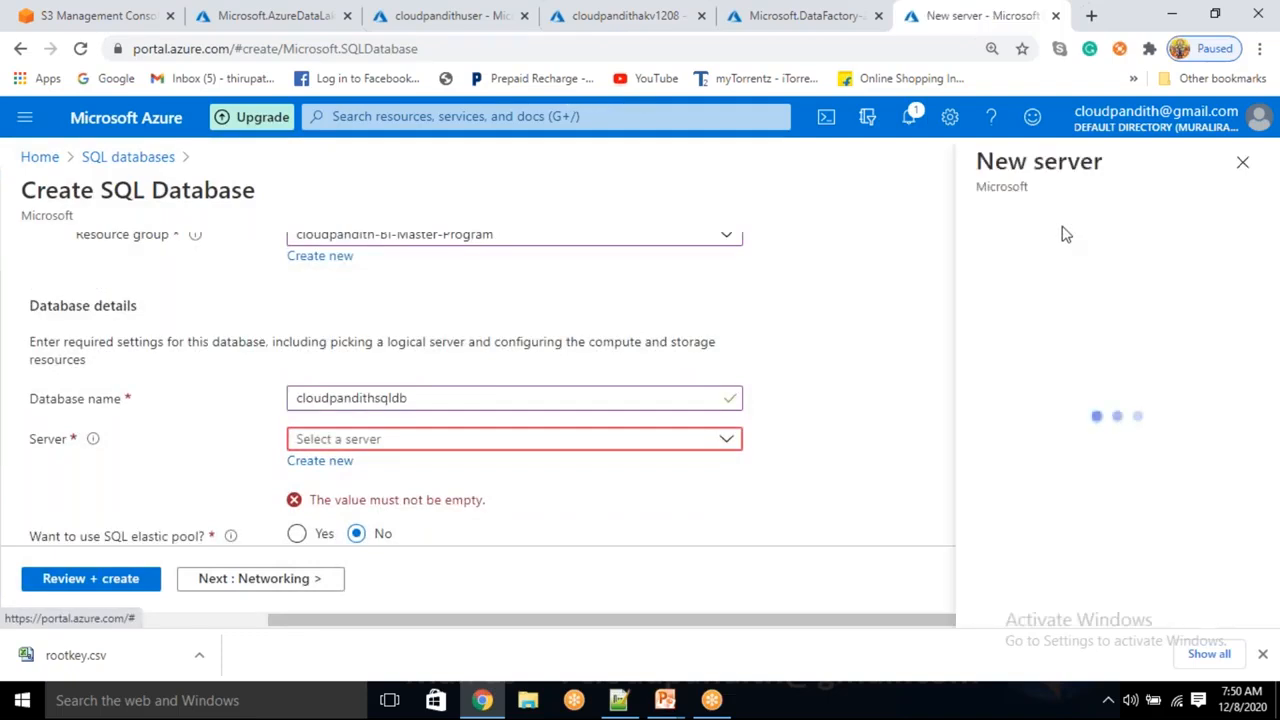
text(cloudpandithsqlserver)
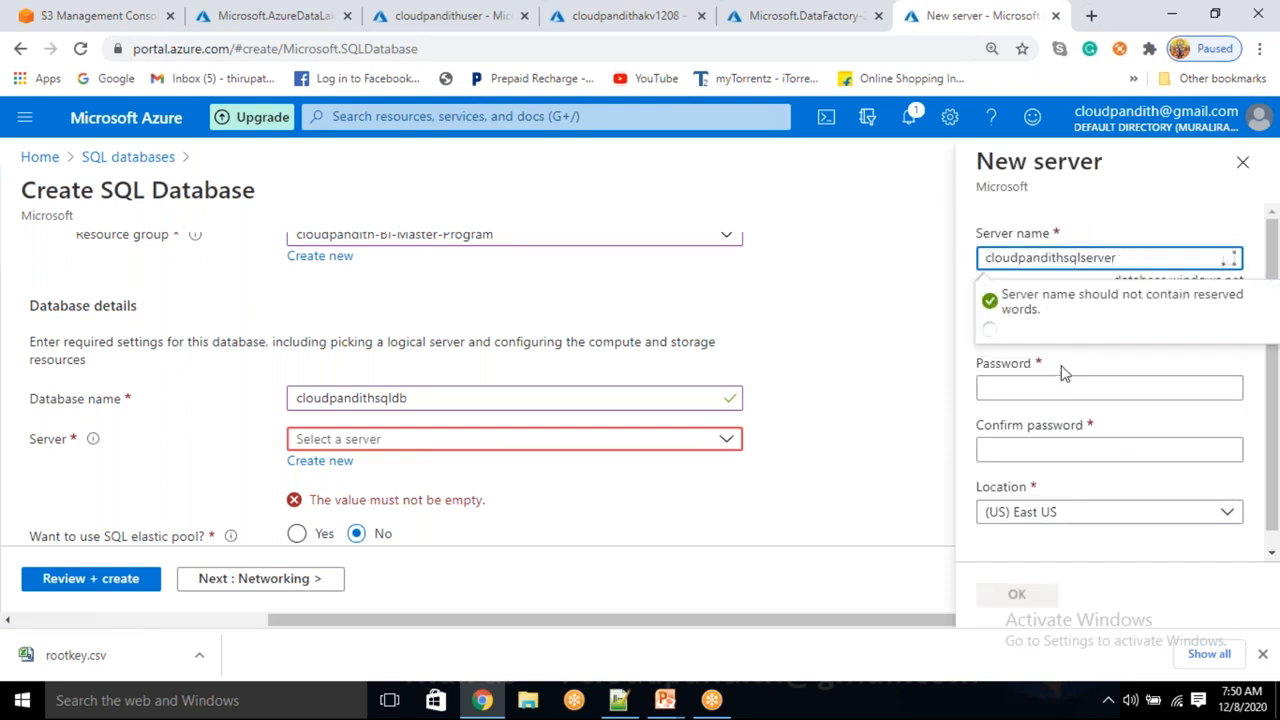
click(1037, 318)
text(mallaiah)
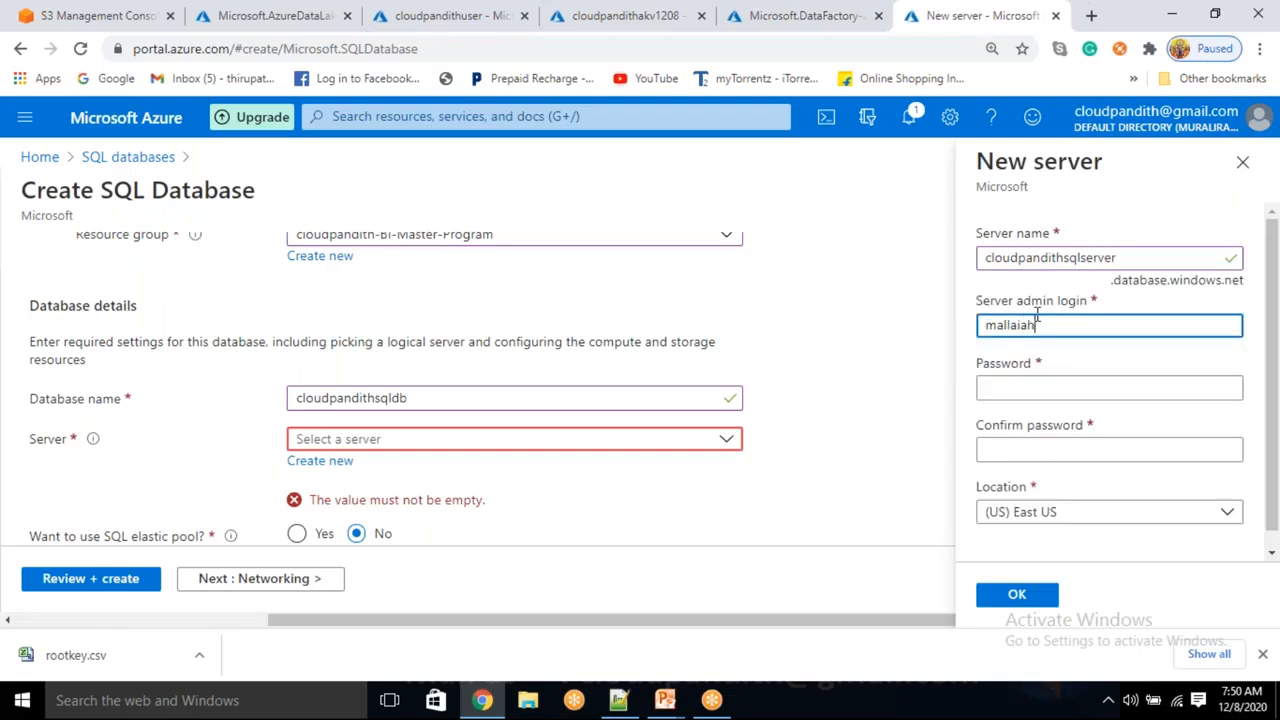
key(Tab)
text(•)
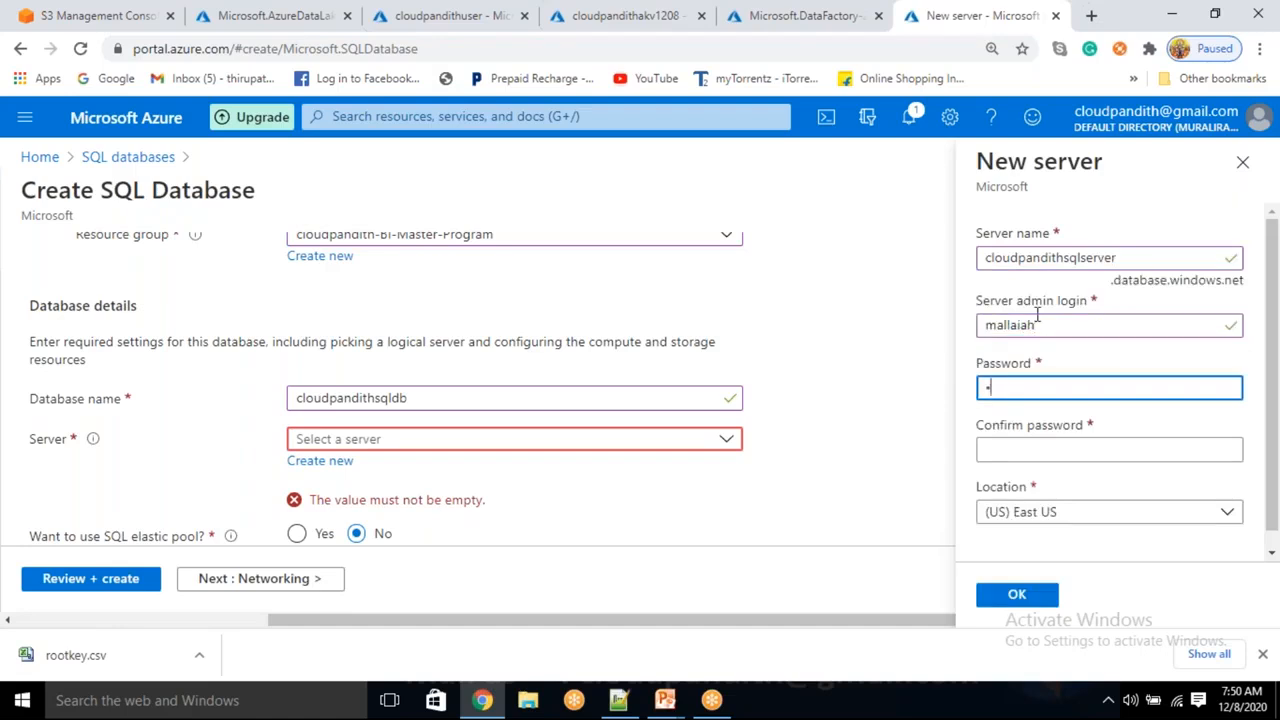
text(•••••••••••)
key(Tab)
text(••)
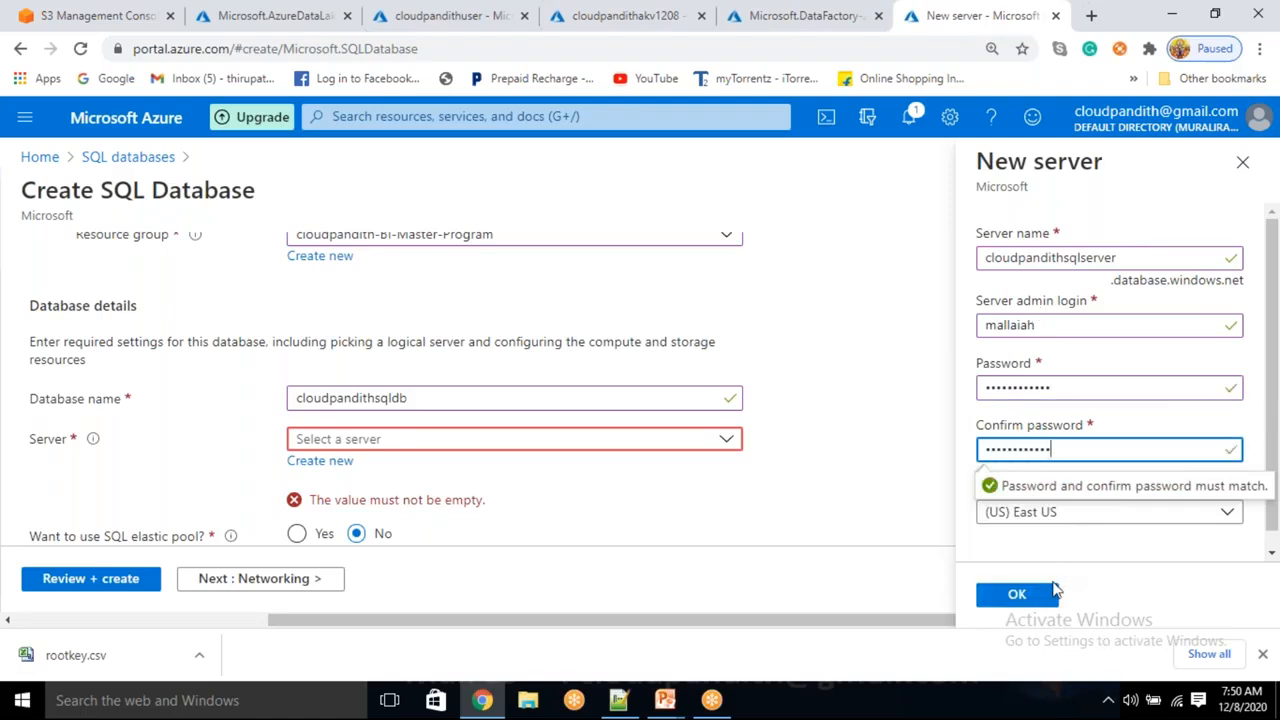
click(1050, 592)
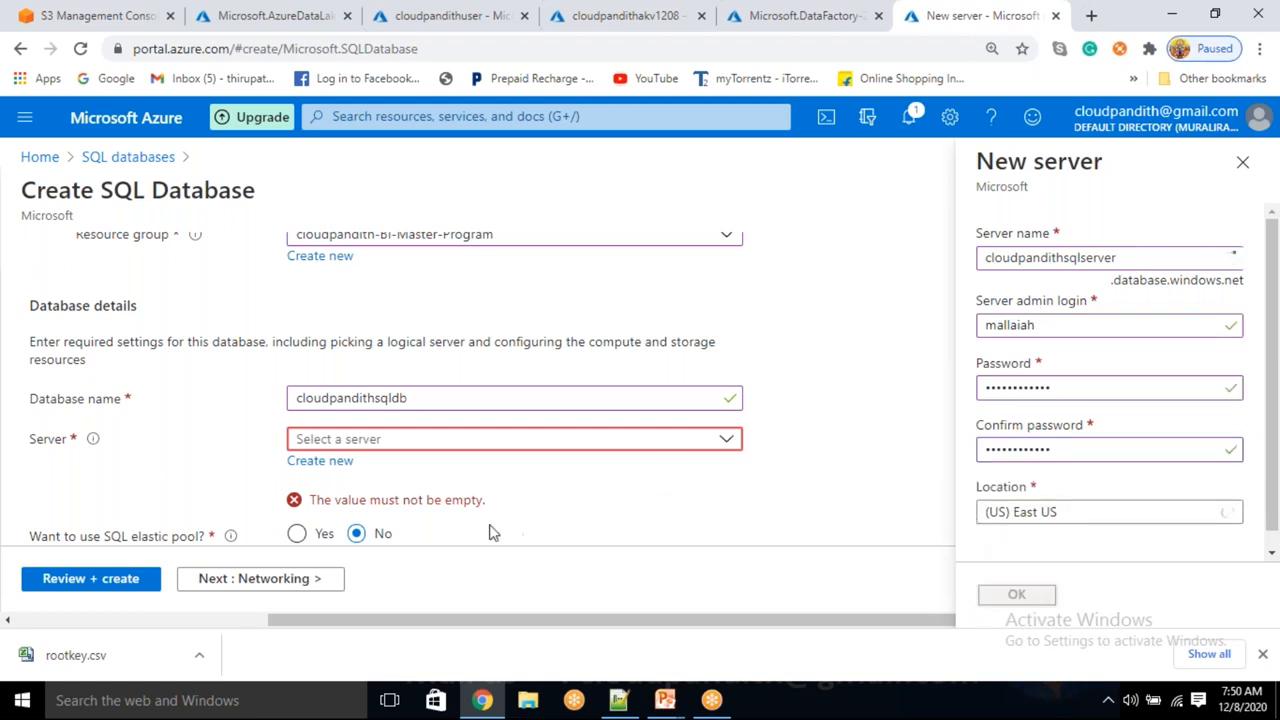
- Review the SQL database configuration and submit it for creation
scroll(451, 486, down, 1)
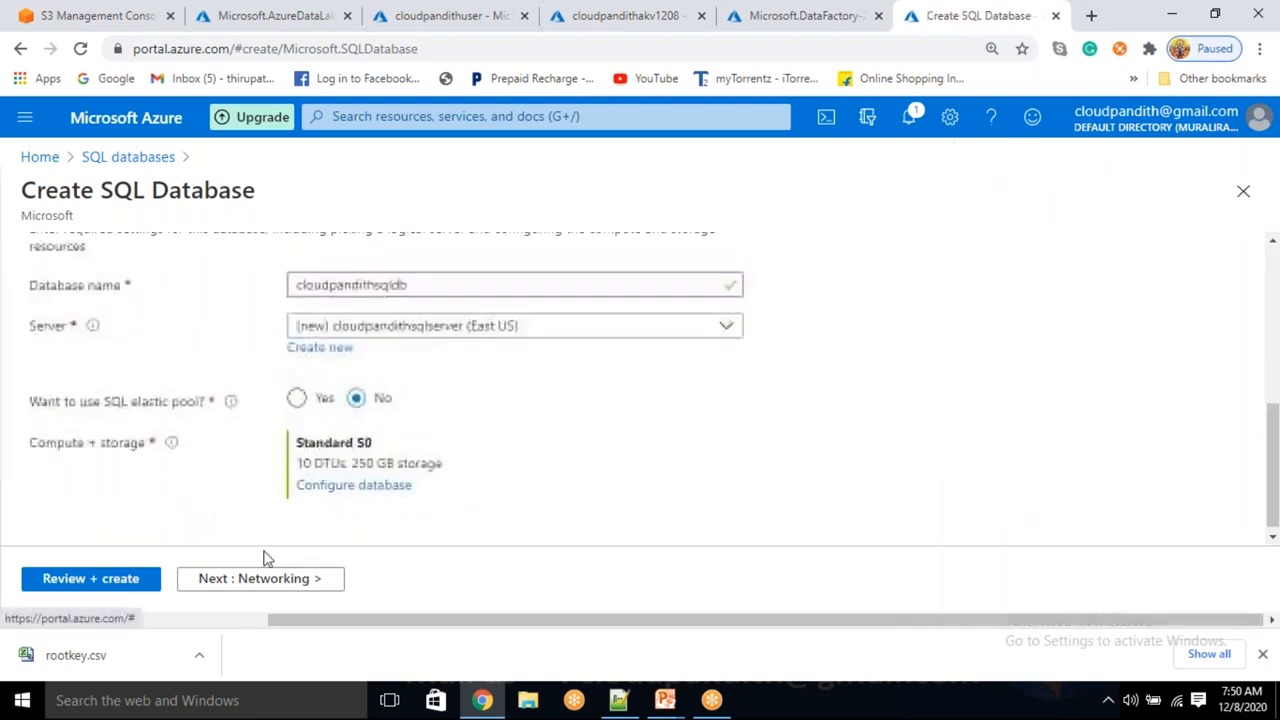
click(115, 576)
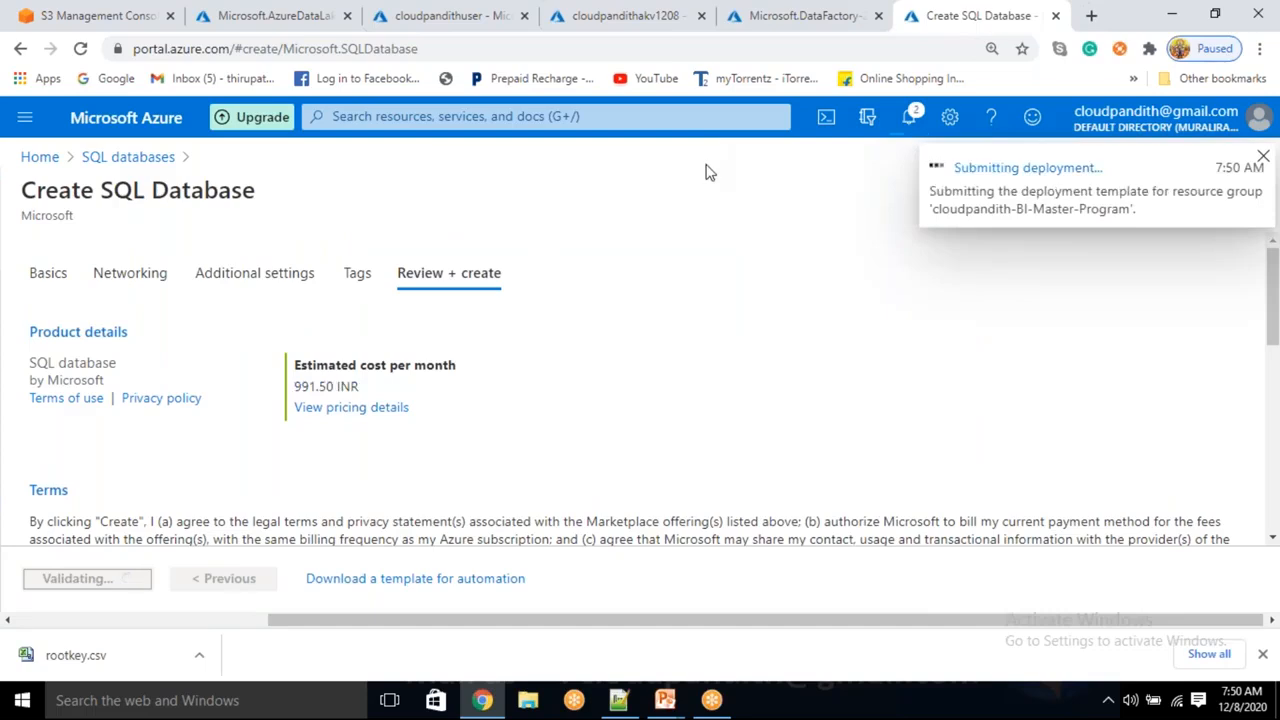
- Open the access control of the deployed cloudpandithadlsgen1 account and start a role assignment with the Owner role
click(279, 12)
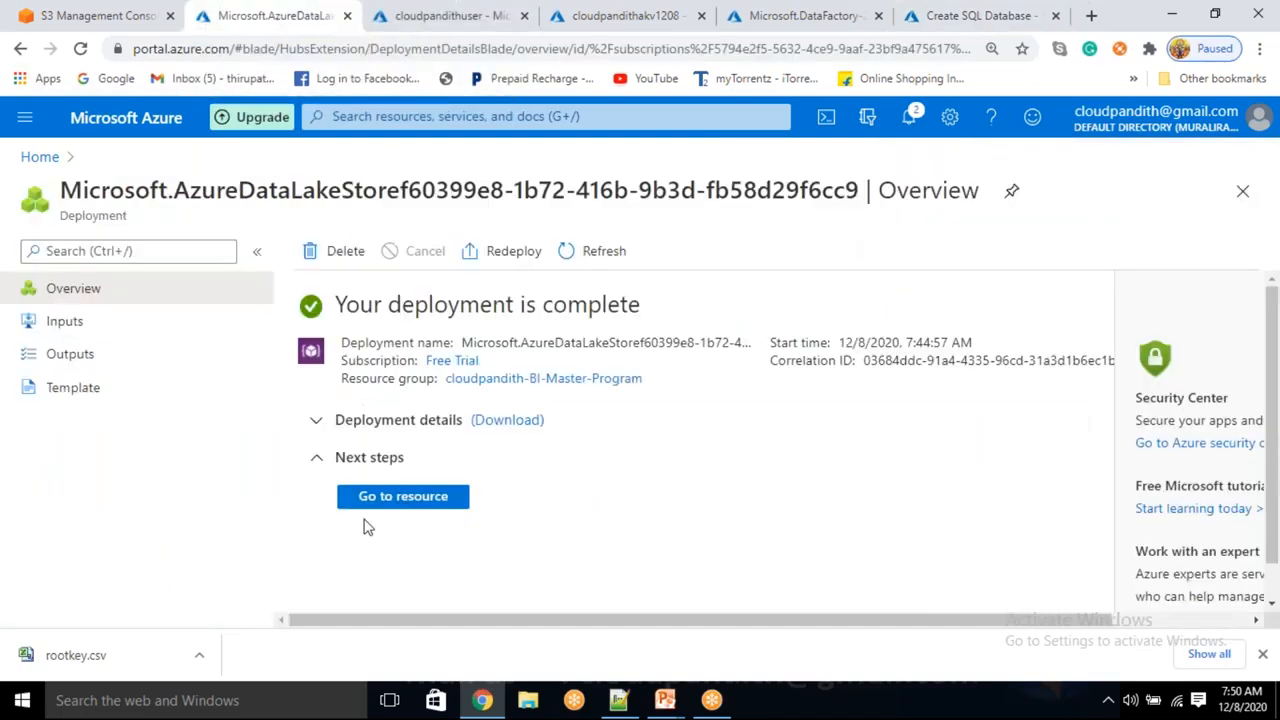
click(400, 504)
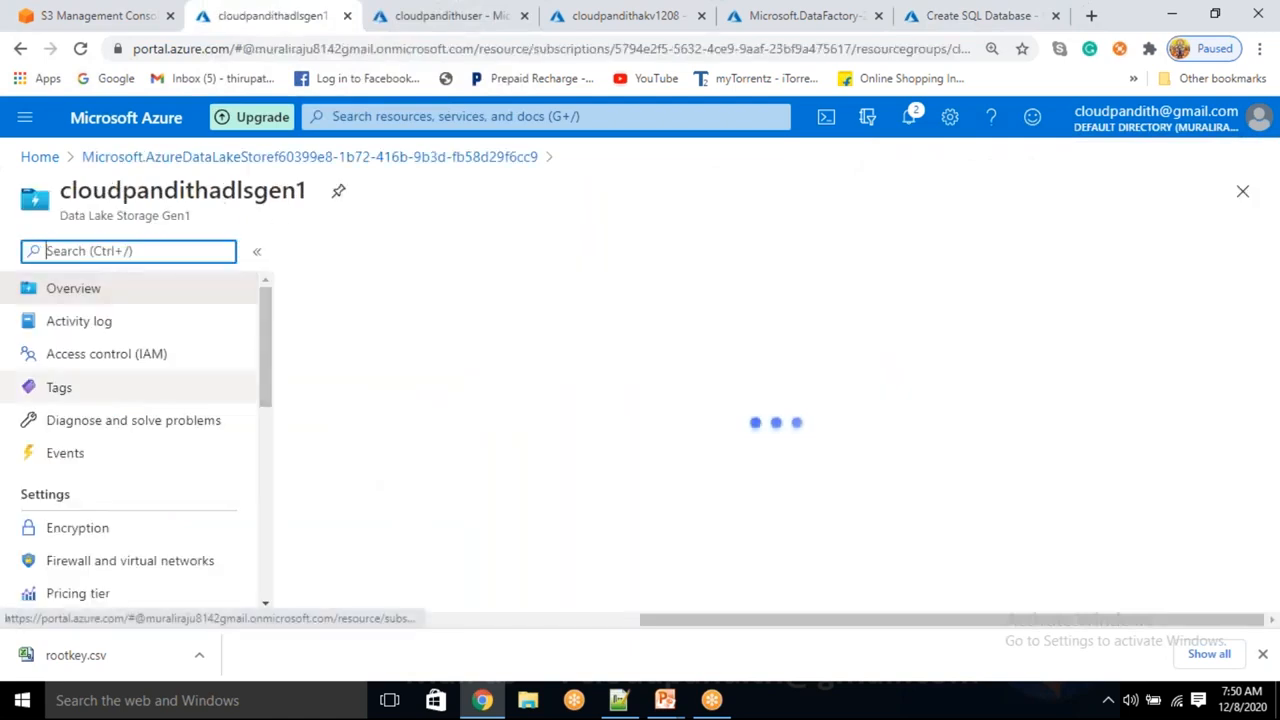
click(106, 357)
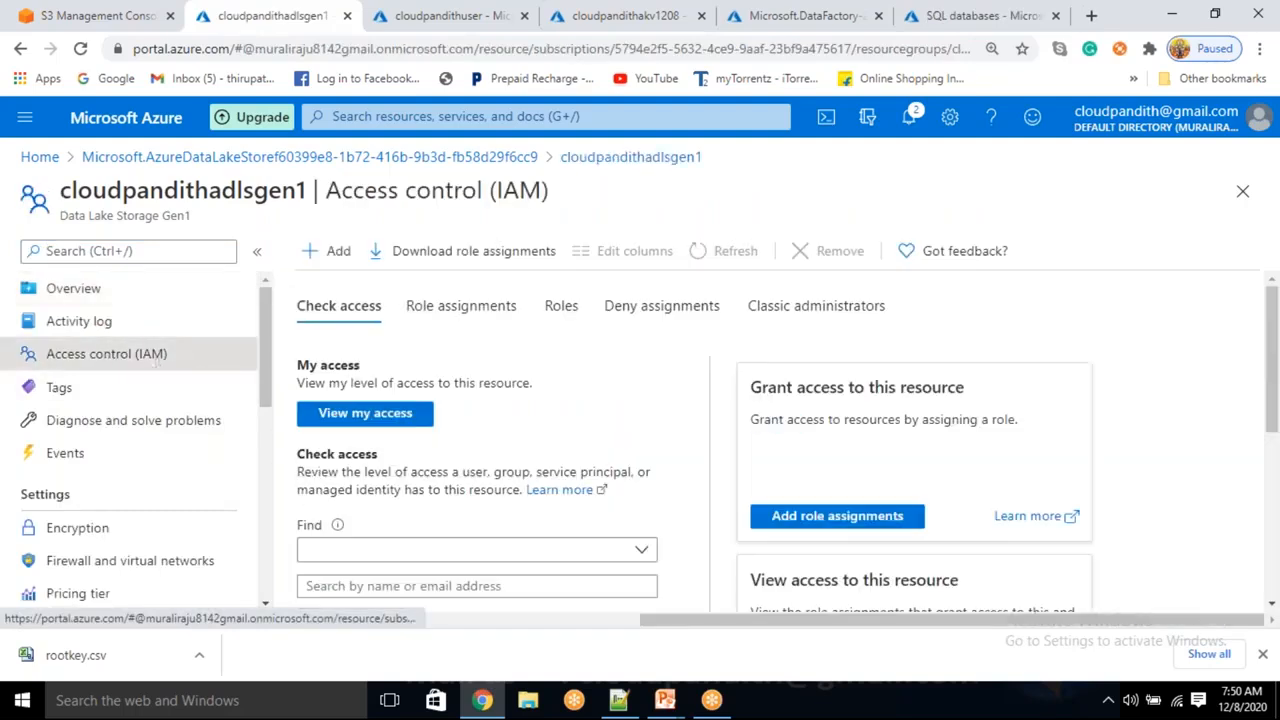
click(330, 256)
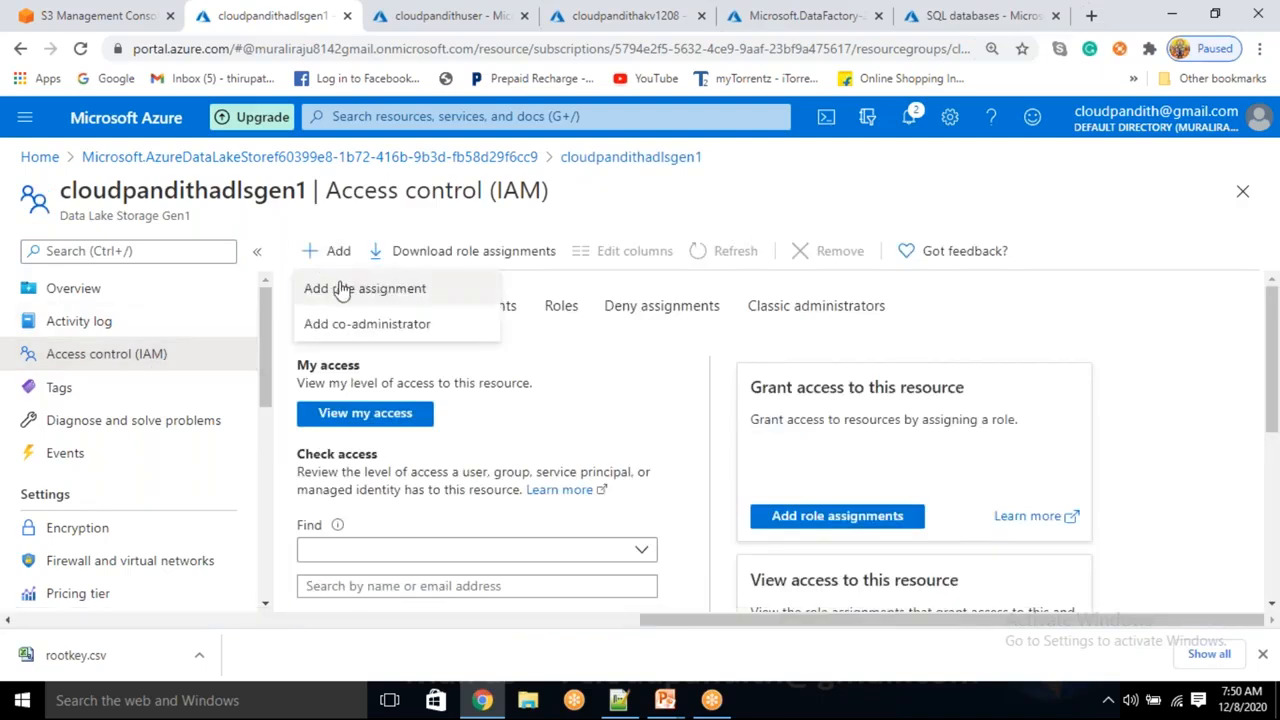
click(348, 296)
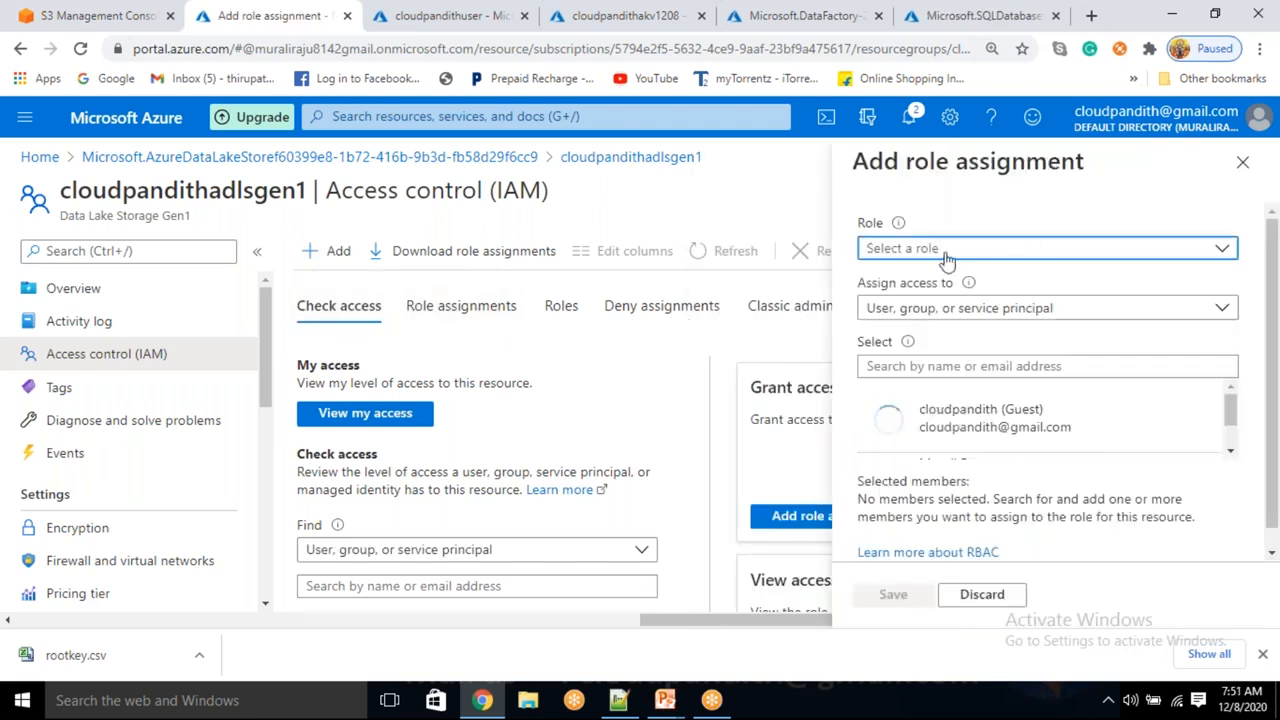
click(945, 250)
click(886, 322)
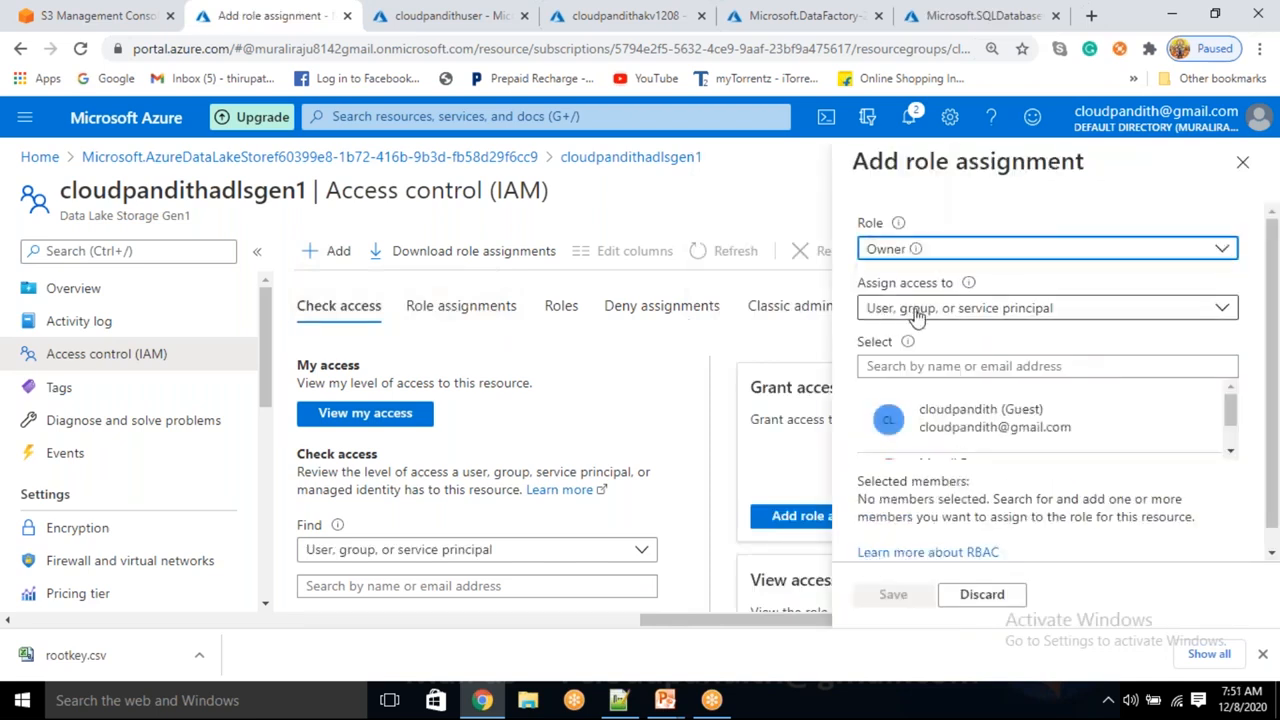
- Copy cloudpandithuser from the Notepad++ notes, select it as the role's member in the Azure portal and save the assignment
click(956, 365)
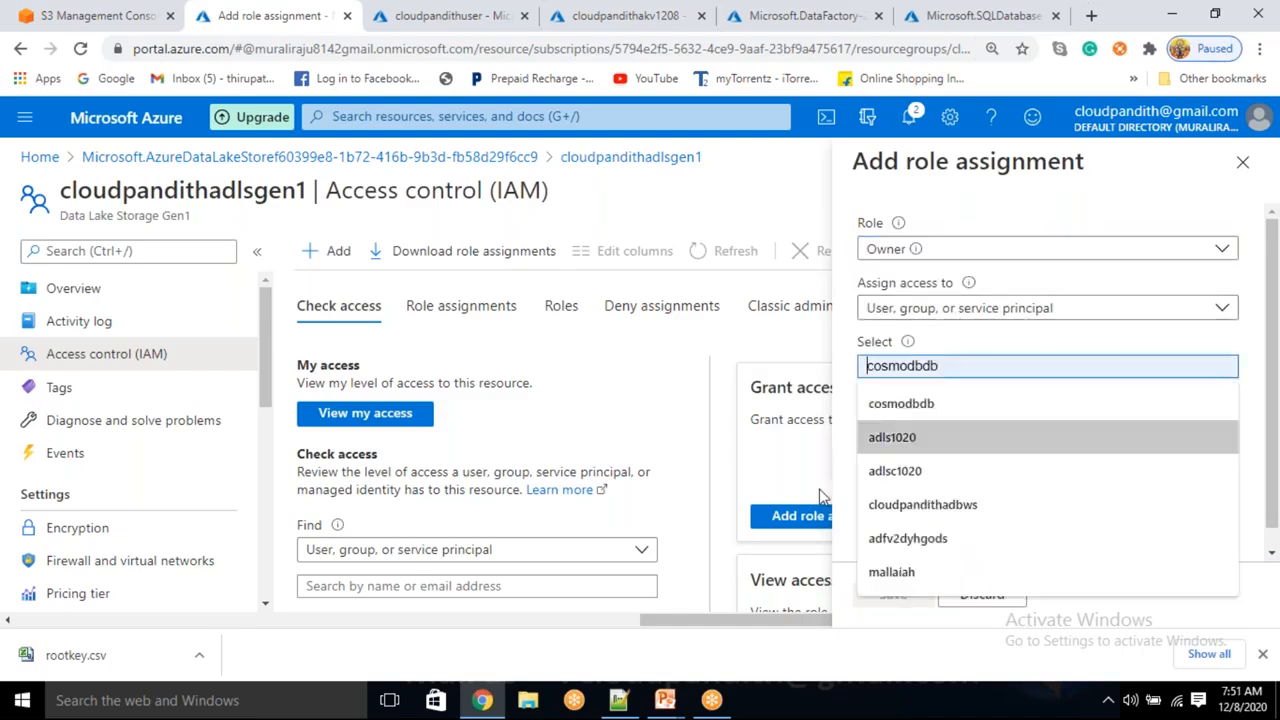
click(630, 703)
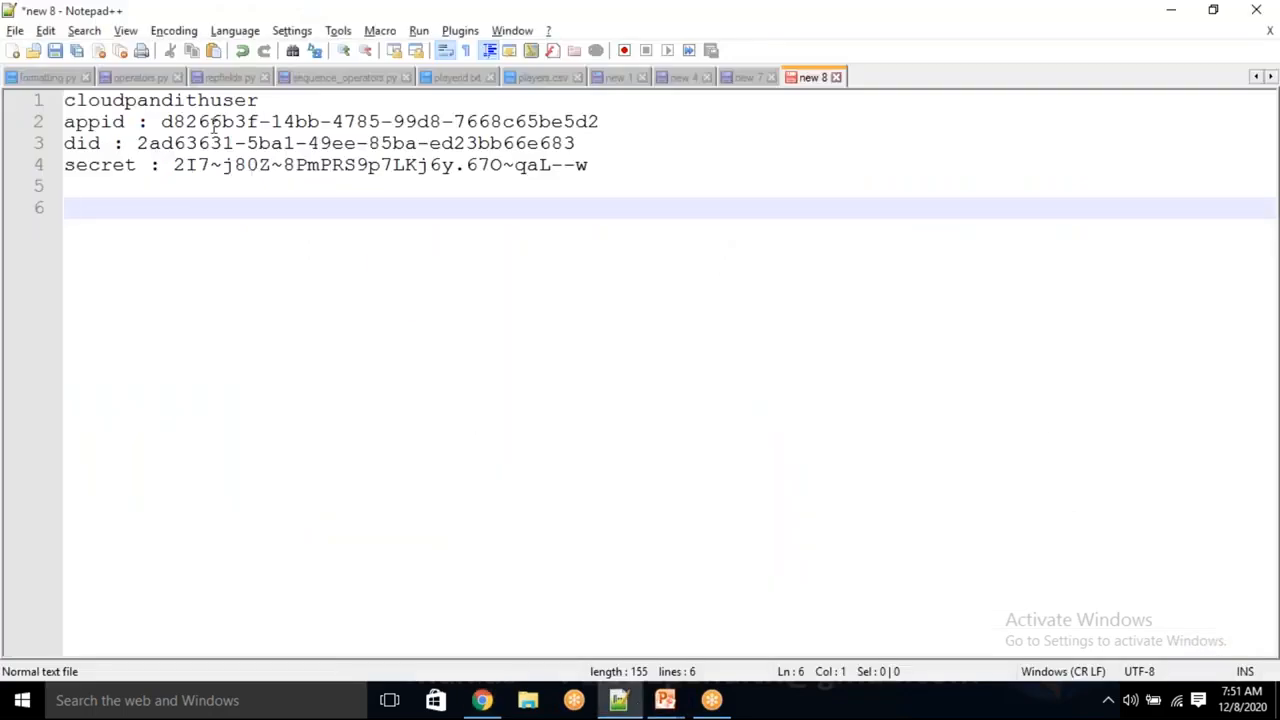
double_click(206, 104)
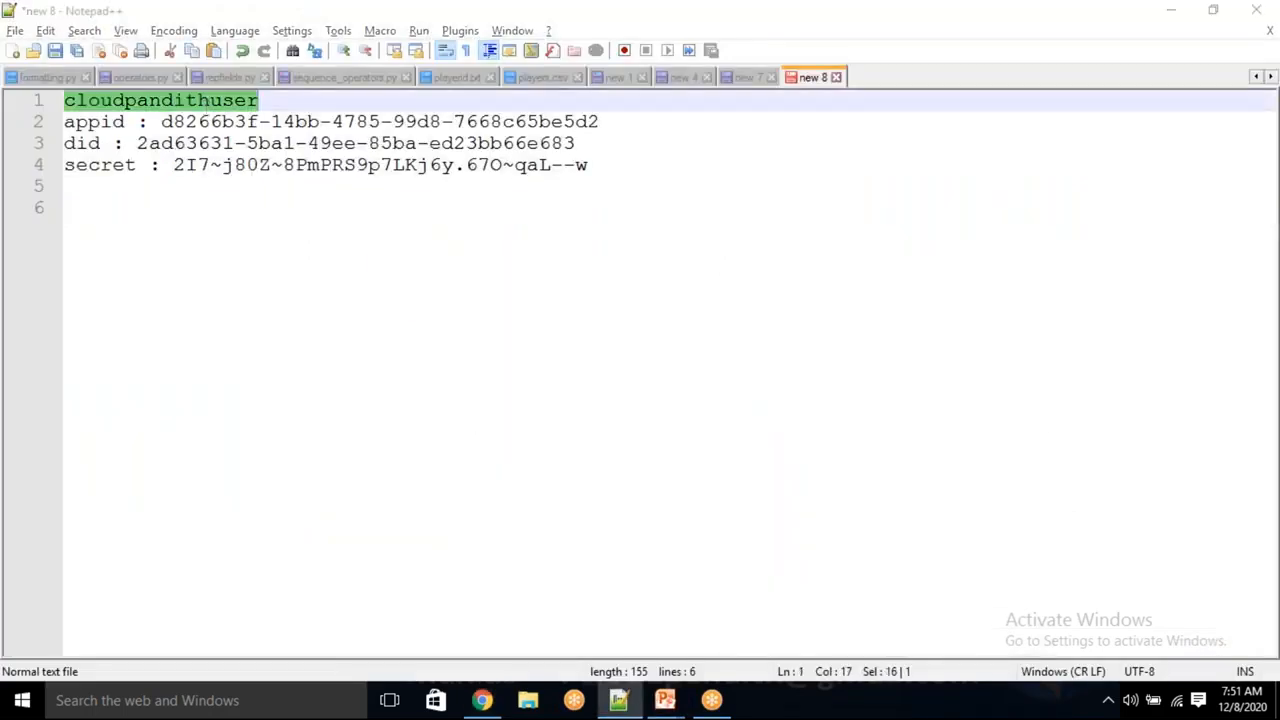
key(alt+Tab)
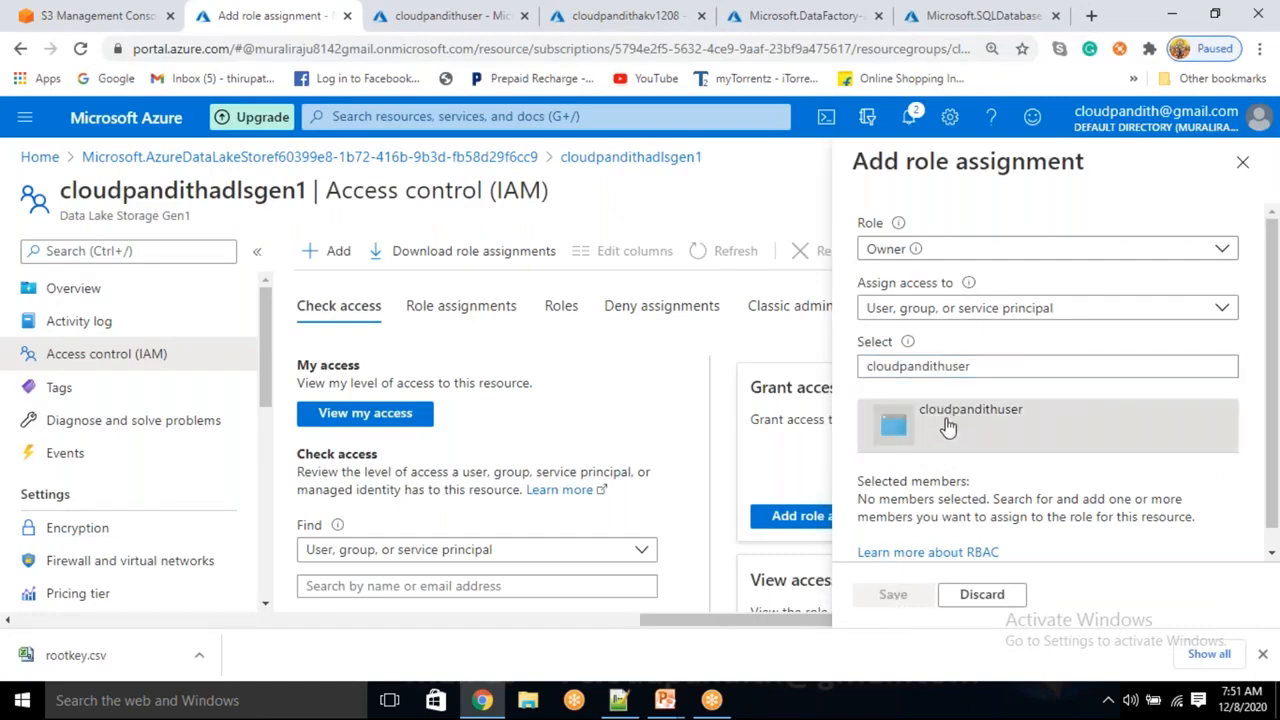
click(960, 420)
click(893, 595)
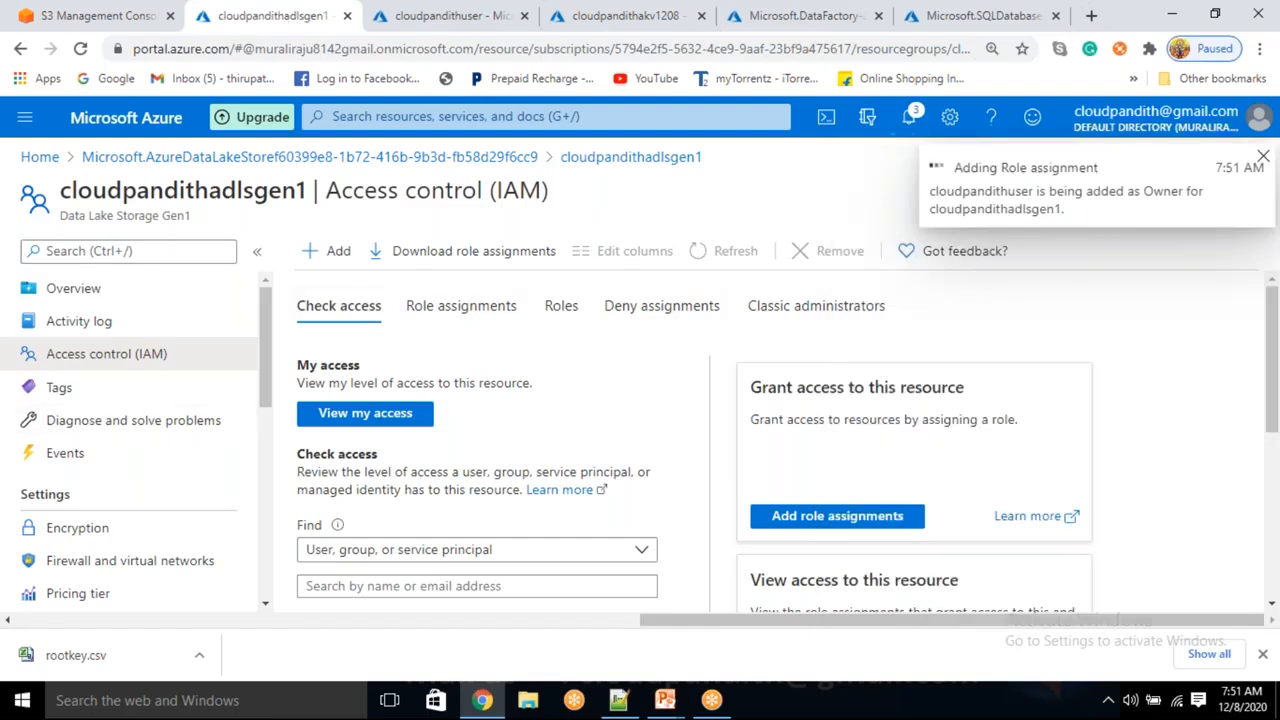
- Open the deployed data factory resource and copy its name, cloudpandithbiadfv21208
click(420, 12)
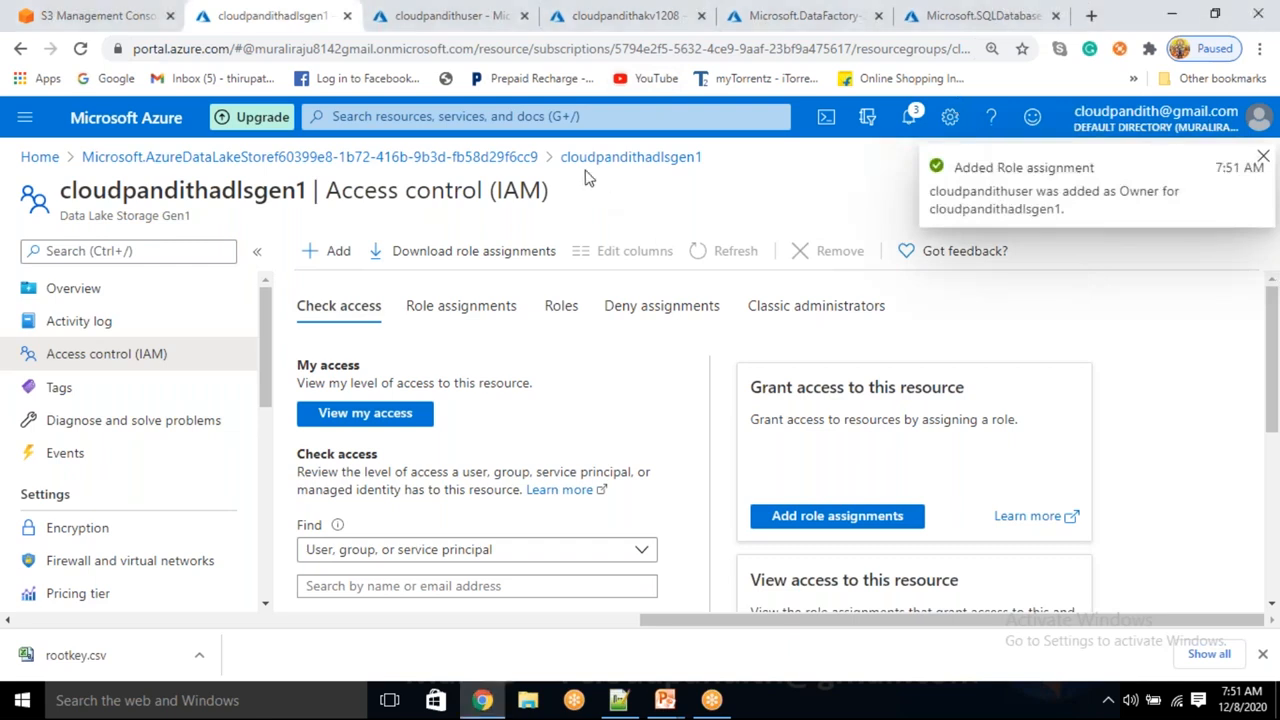
click(637, 18)
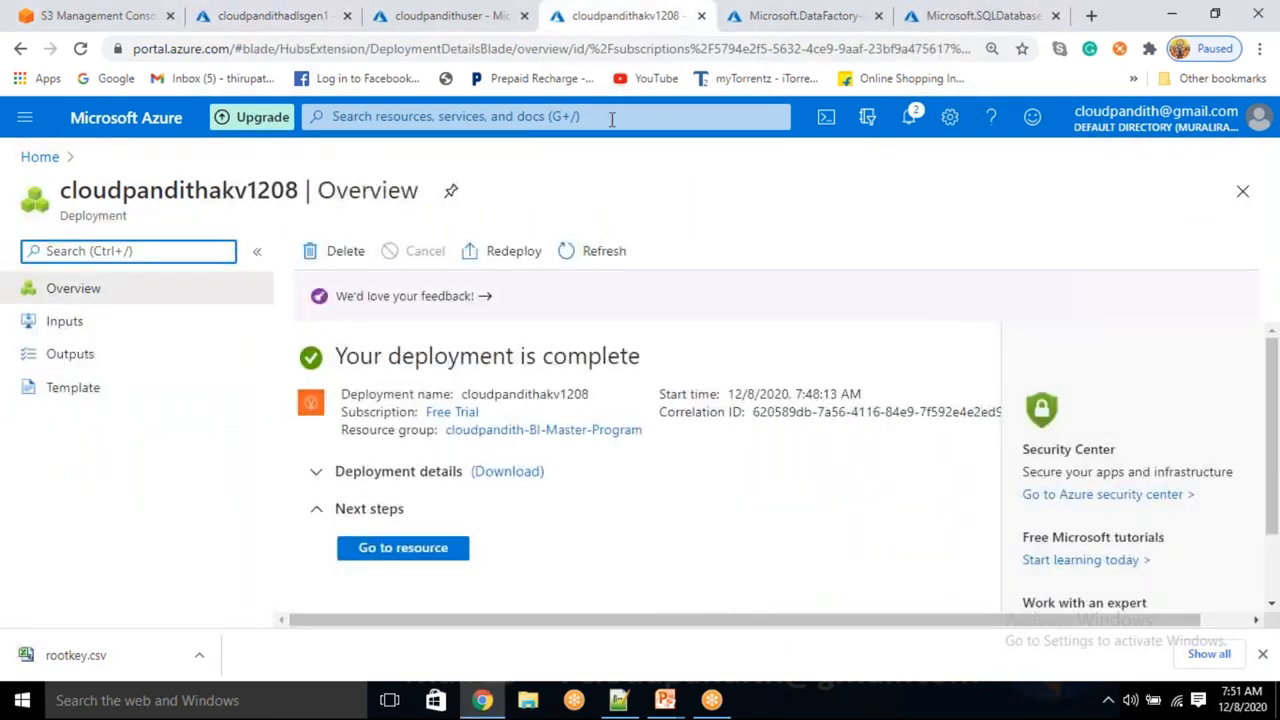
click(805, 15)
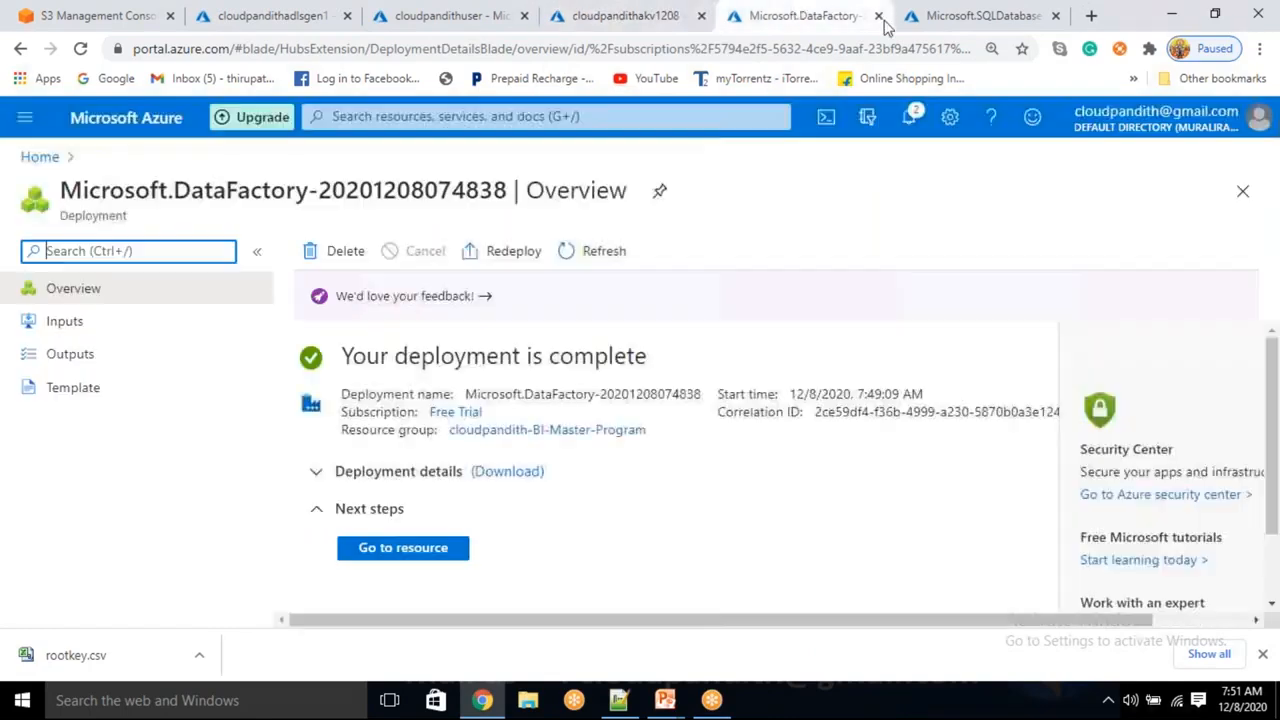
click(443, 553)
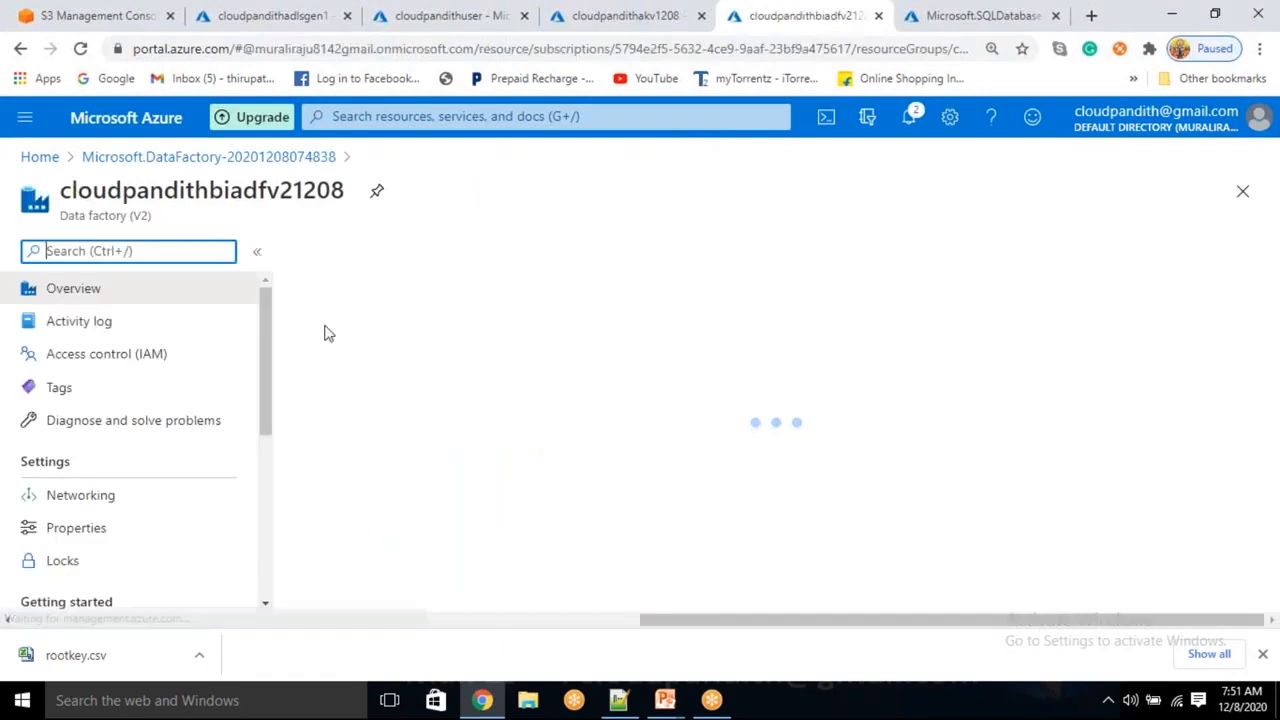
double_click(263, 200)
key(ctrl+c)
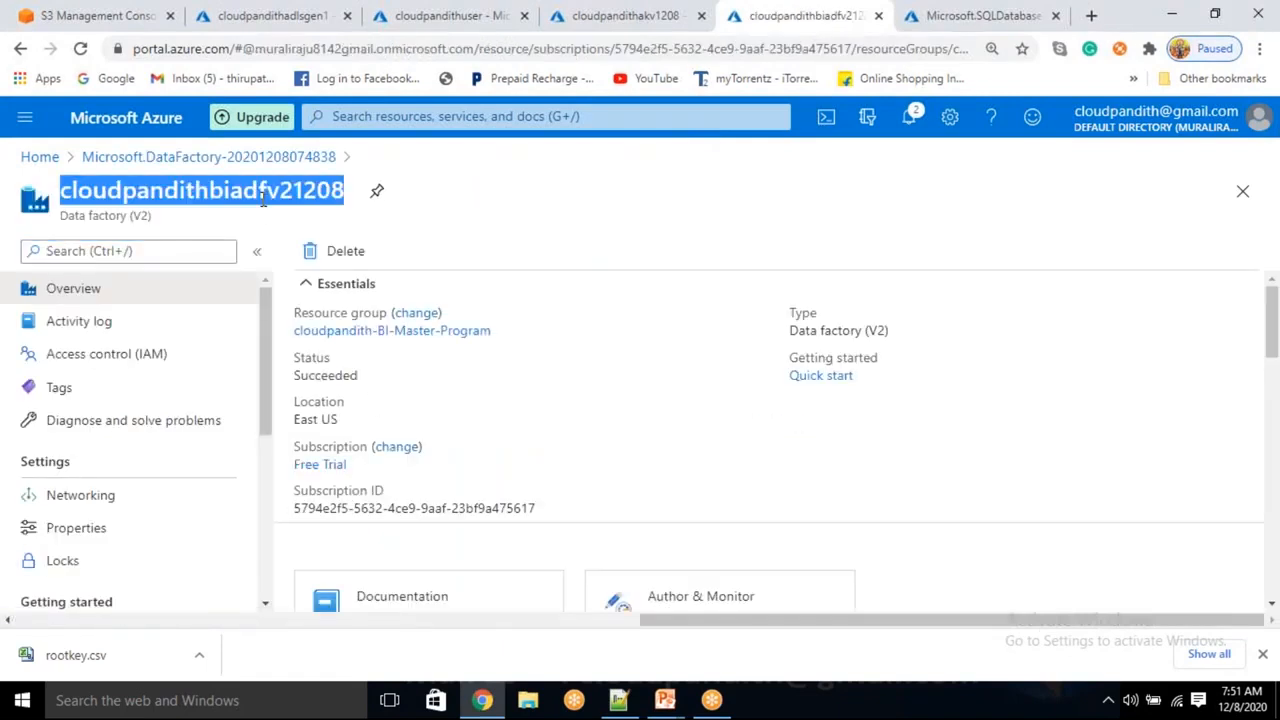
- Open the deployed key vault cloudpandithakv1208 and go to its access policies
click(648, 12)
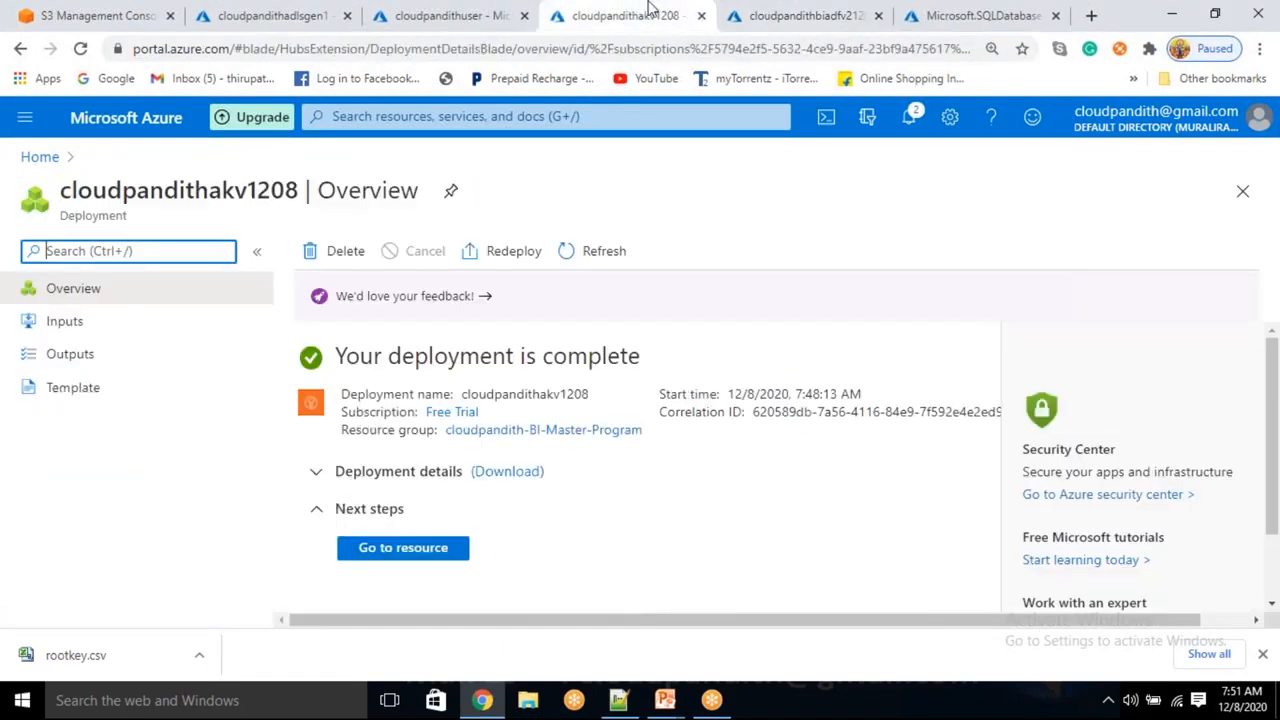
click(432, 558)
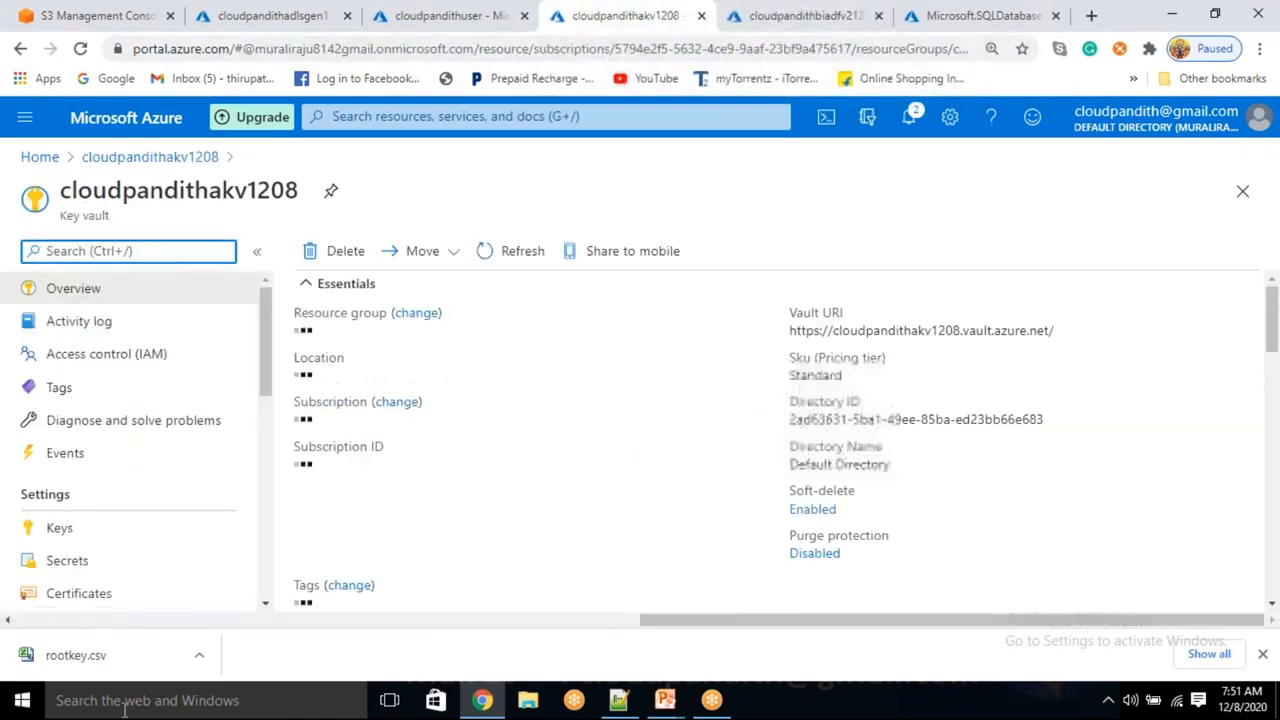
scroll(145, 523, down, 1)
scroll(145, 523, down, 2)
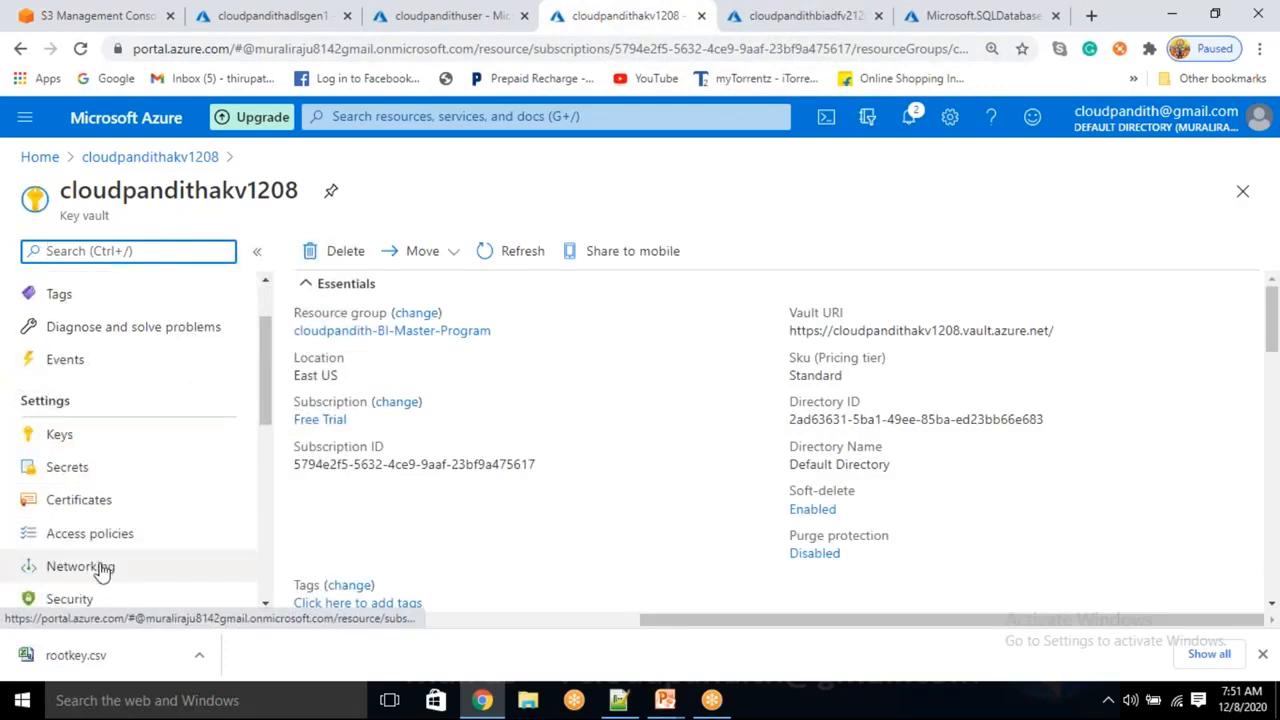
click(98, 538)
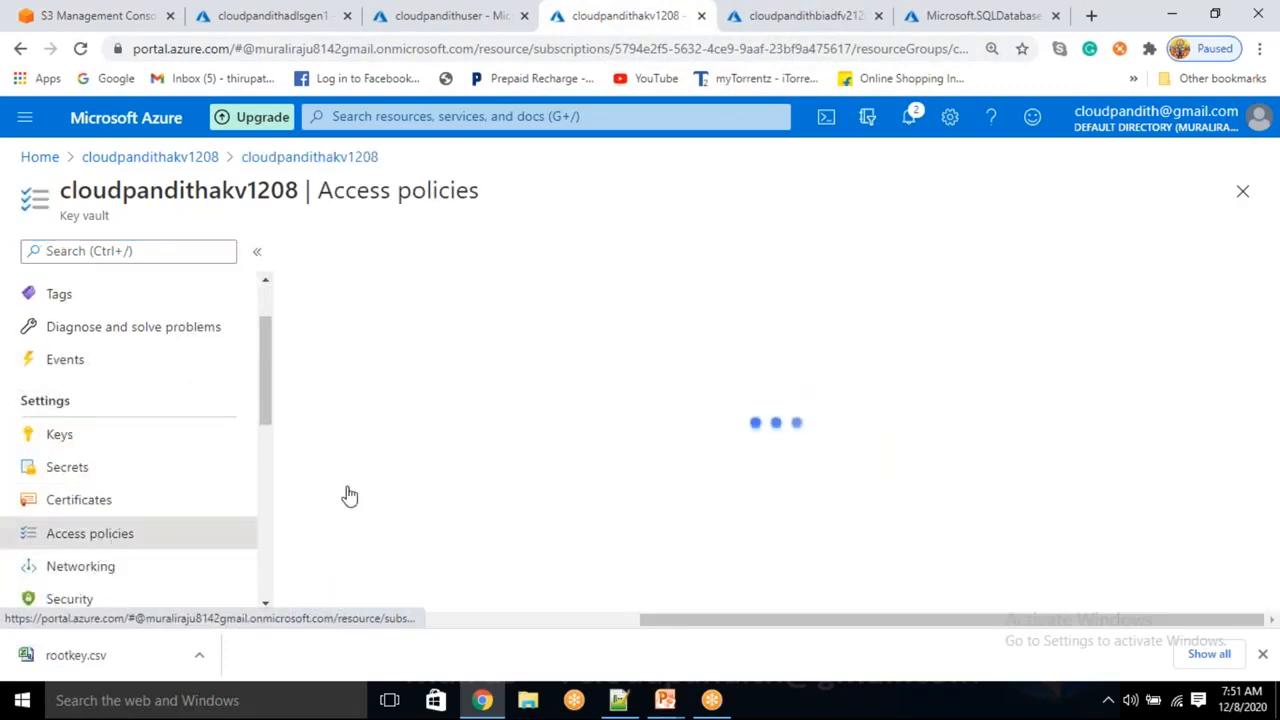
scroll(462, 477, down, 3)
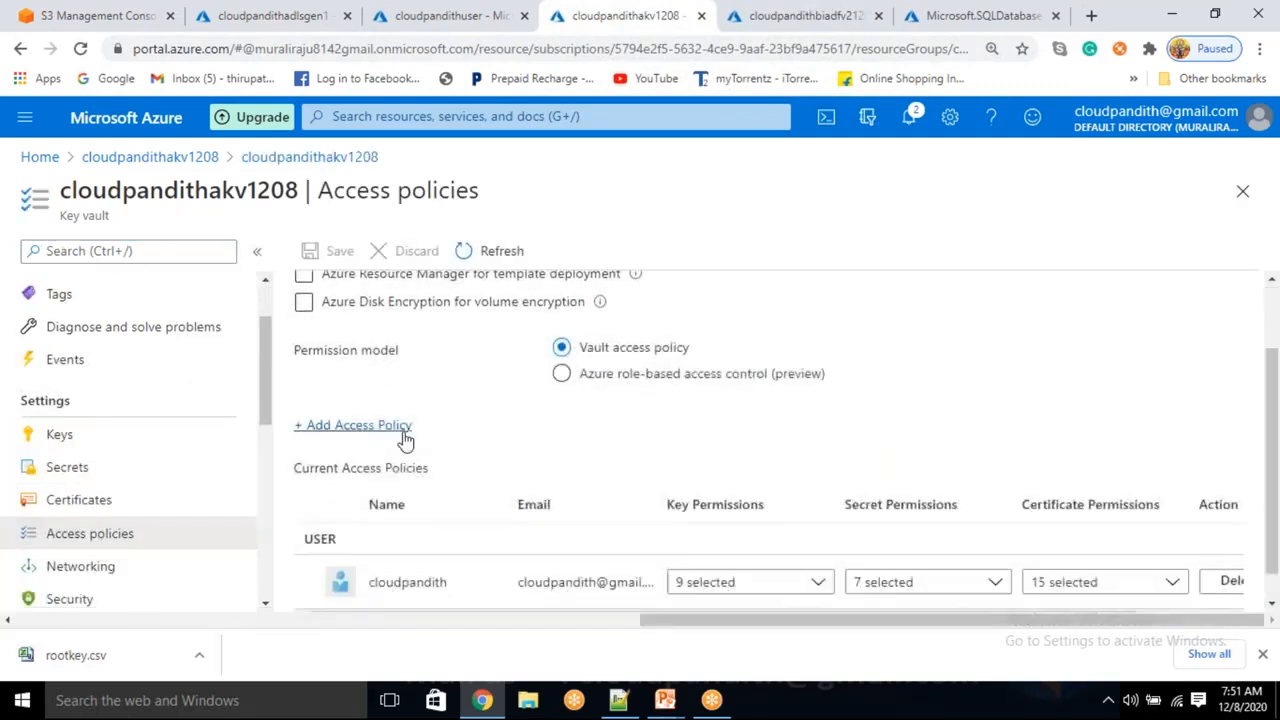
- Start a new access policy for the key vault using the Key, Secret, & Certificate Management template
click(391, 432)
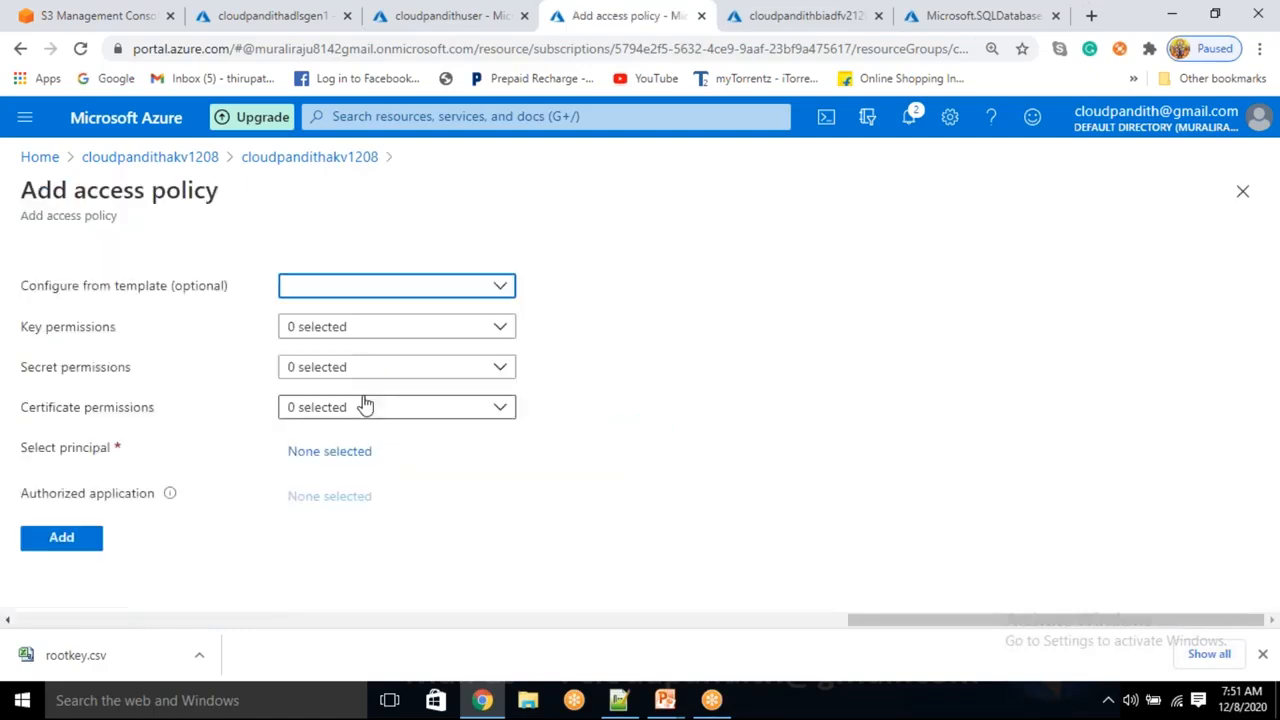
click(362, 292)
click(346, 322)
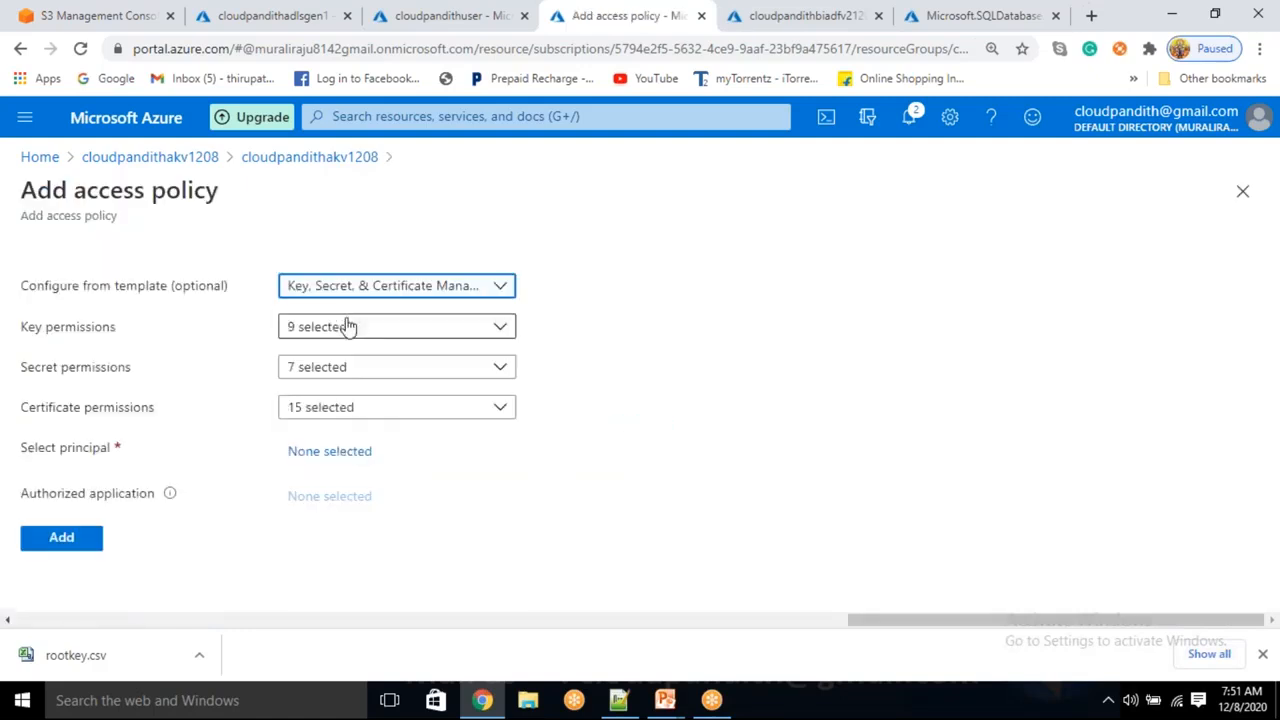
- Select the data factory cloudpandithbiadfv21208 as the policy's principal, add the policy and check the current access policies
click(316, 458)
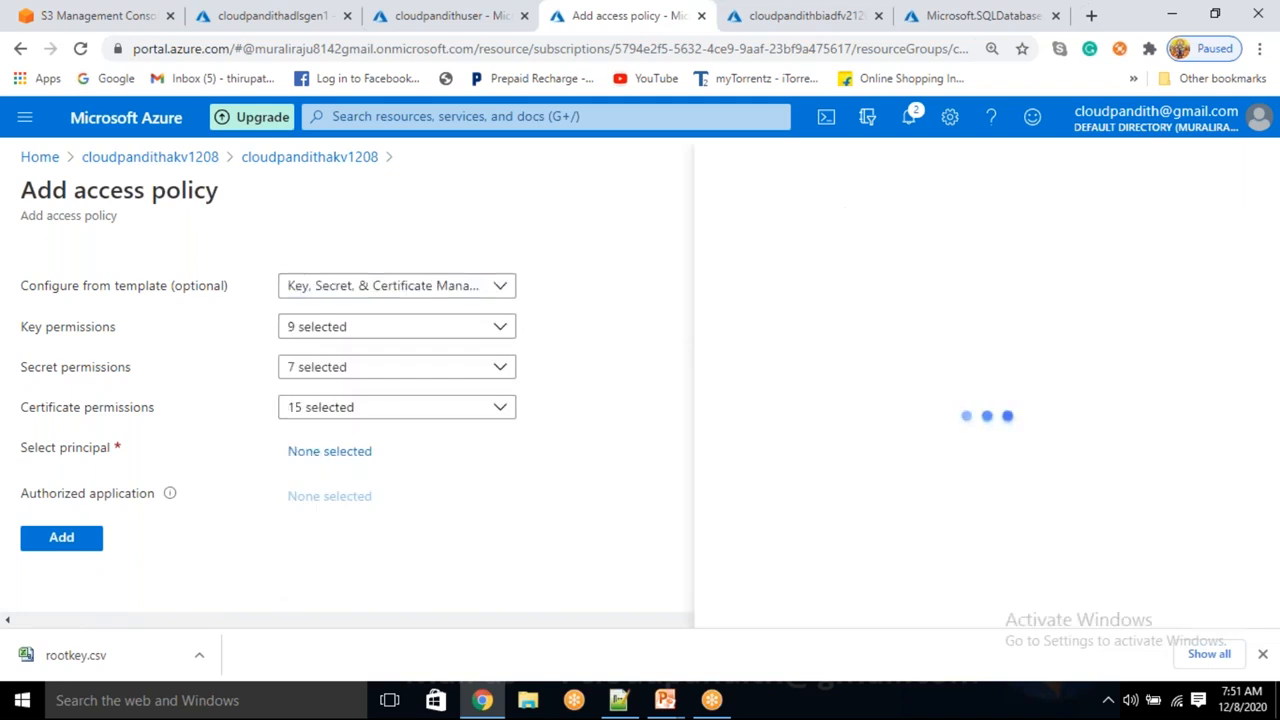
click(743, 236)
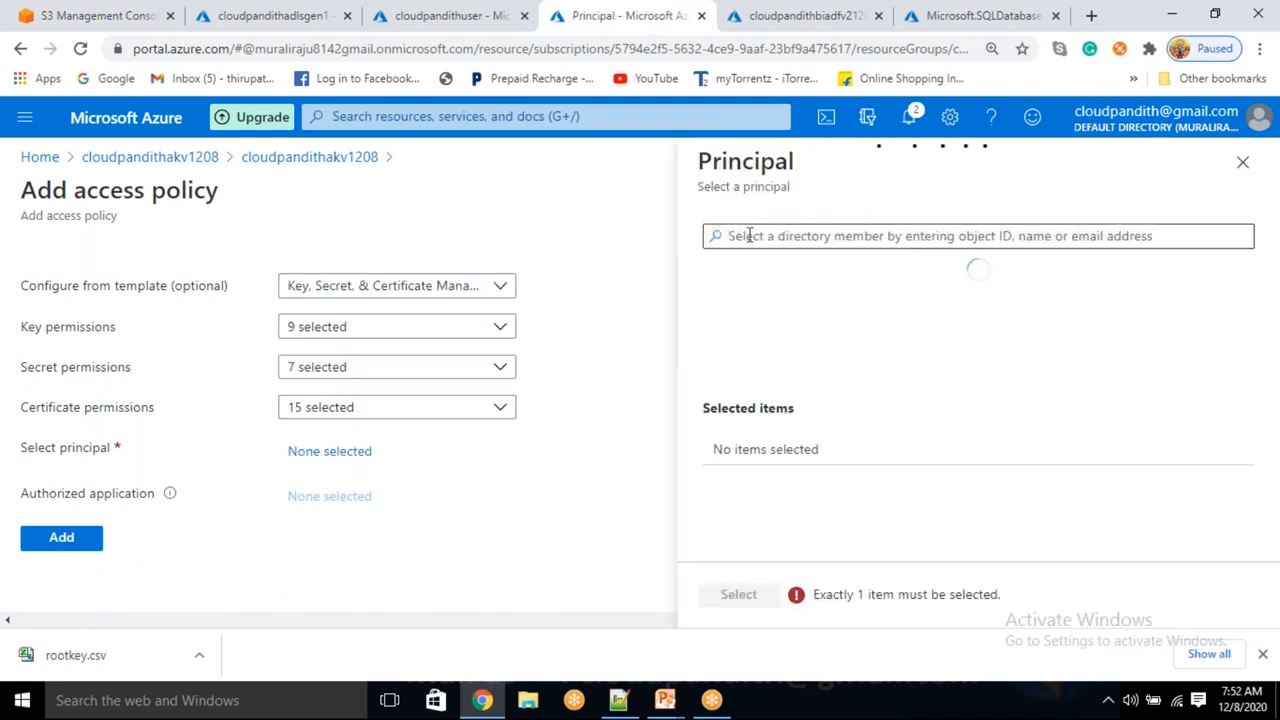
key(ctrl+v)
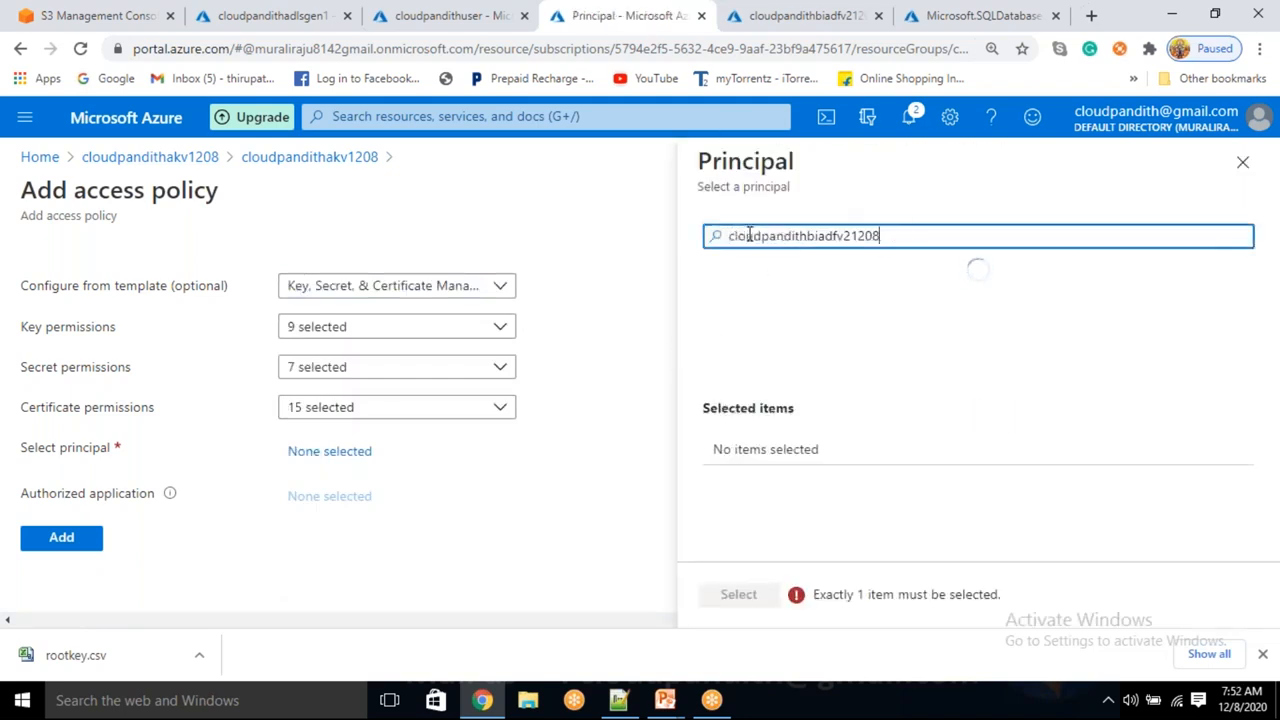
click(815, 300)
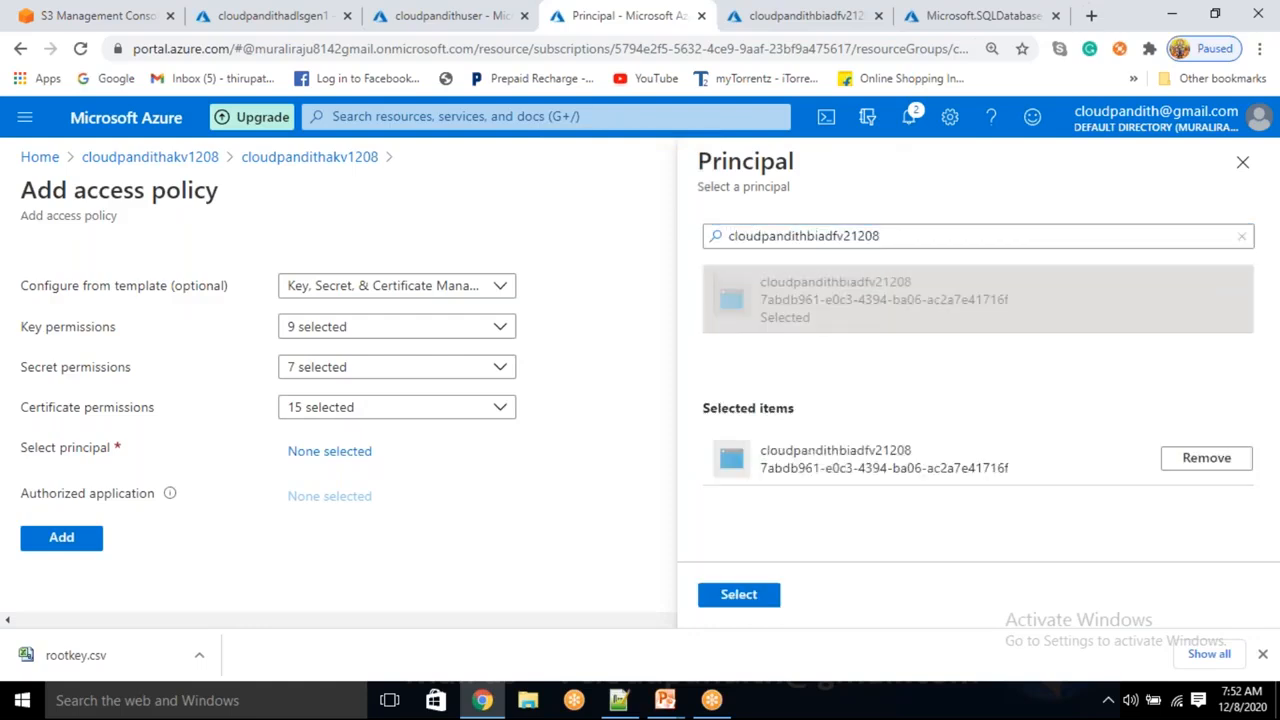
click(745, 594)
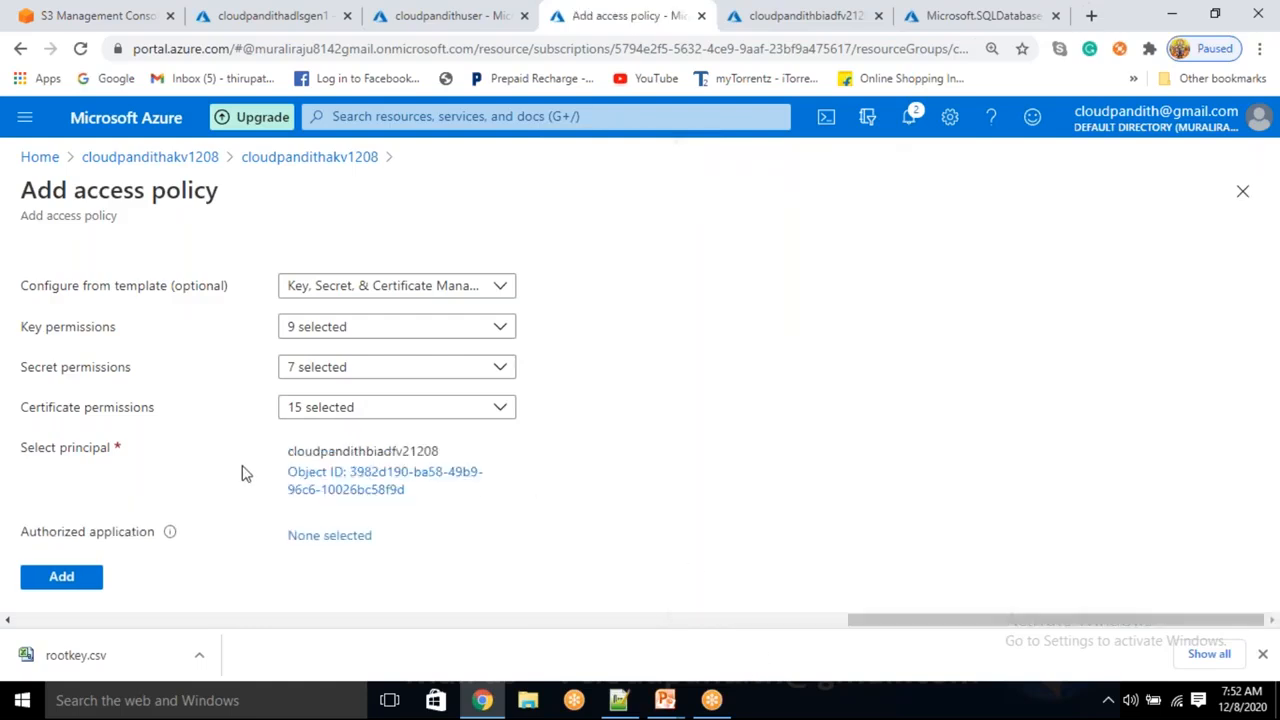
click(72, 583)
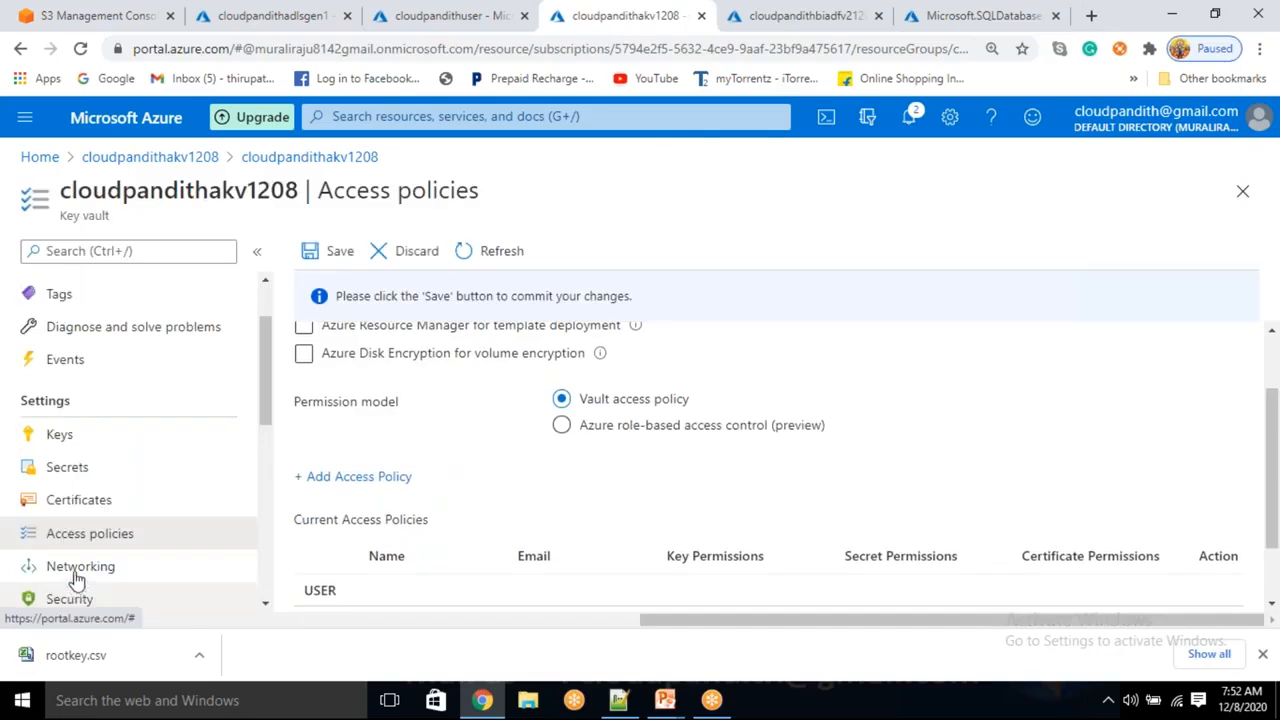
scroll(560, 470, up, 1)
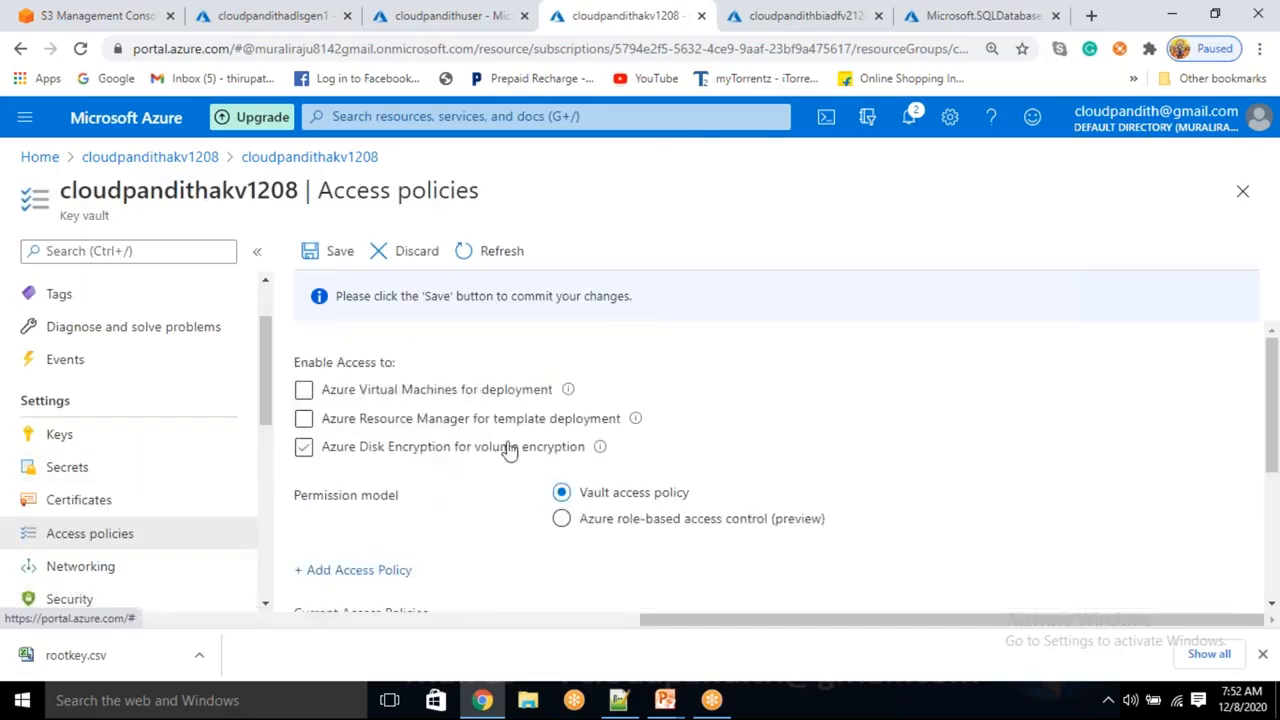
scroll(508, 452, down, 1)
scroll(508, 452, down, 2)
scroll(506, 450, up, 3)
scroll(506, 450, down, 3)
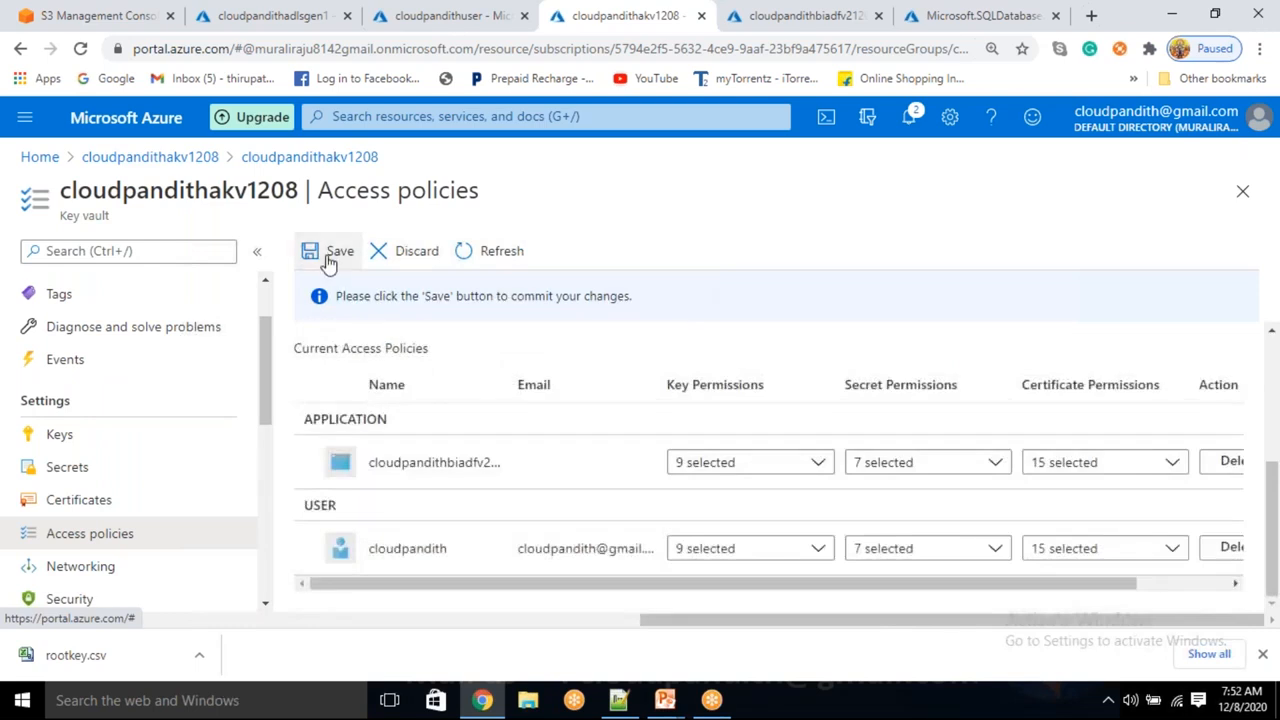
- Save the key vault's access policy changes and start a new manual secret named adlspwd
click(330, 256)
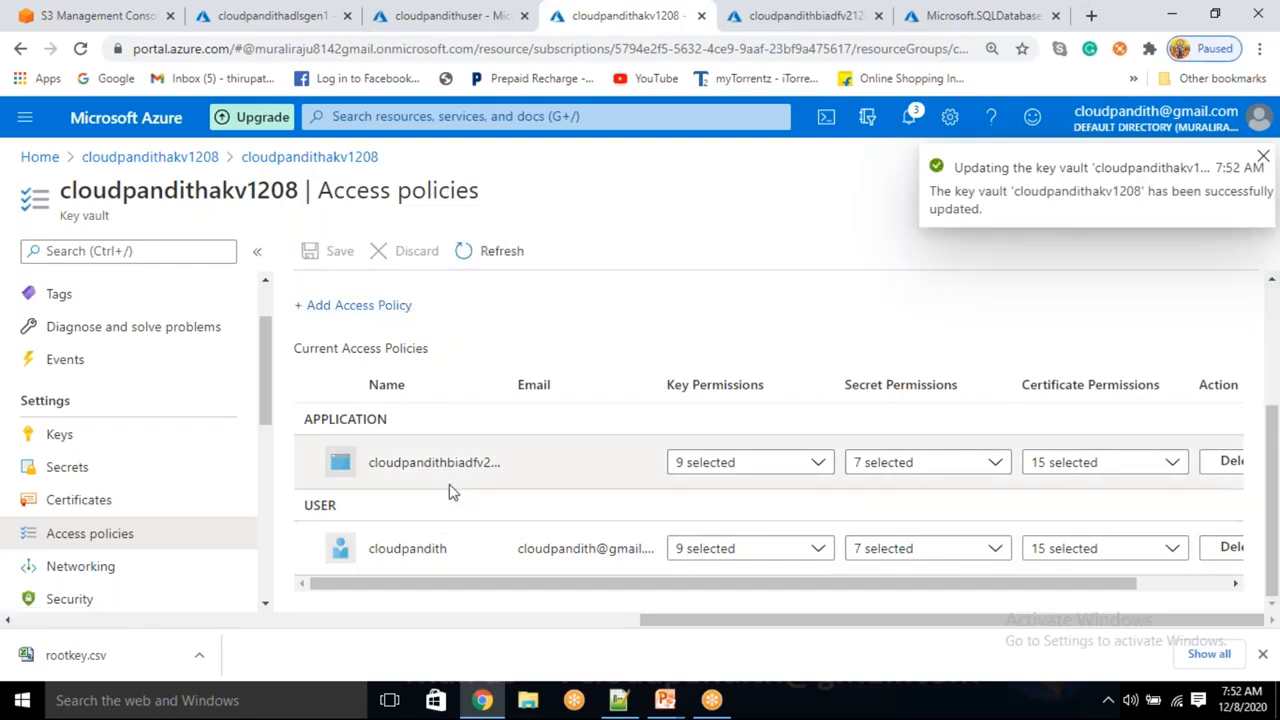
click(159, 477)
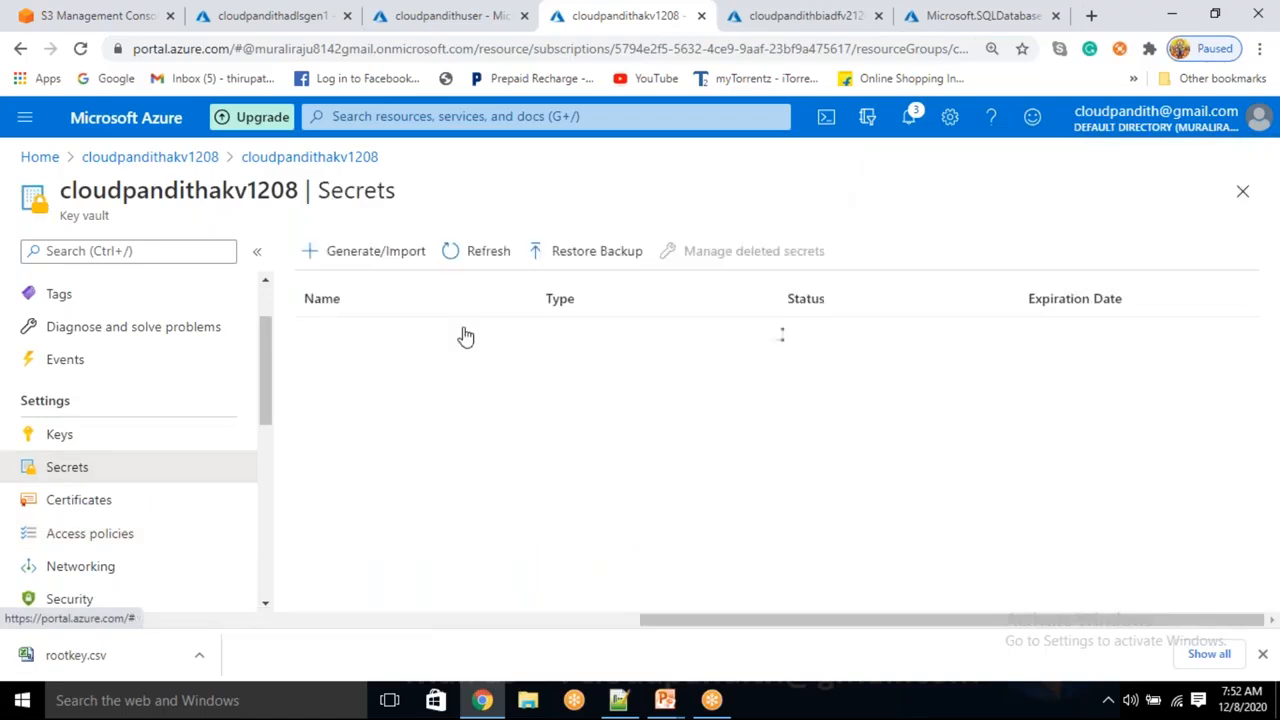
click(377, 263)
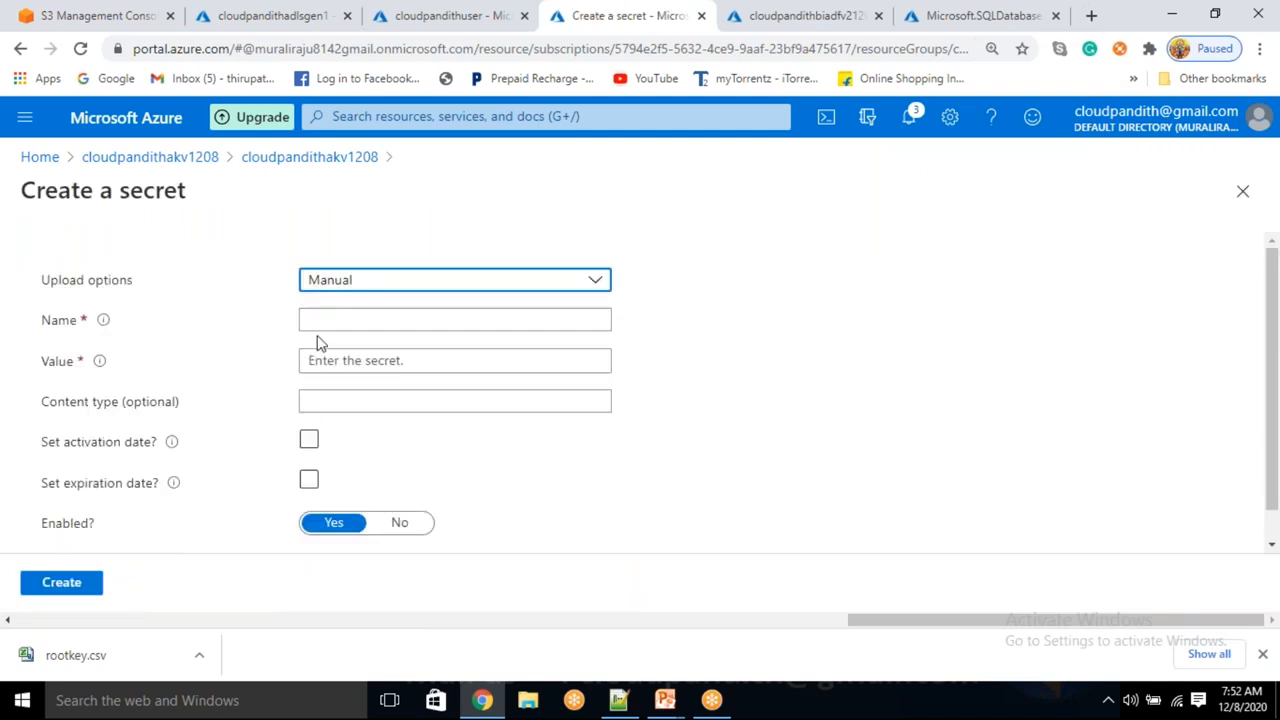
click(322, 324)
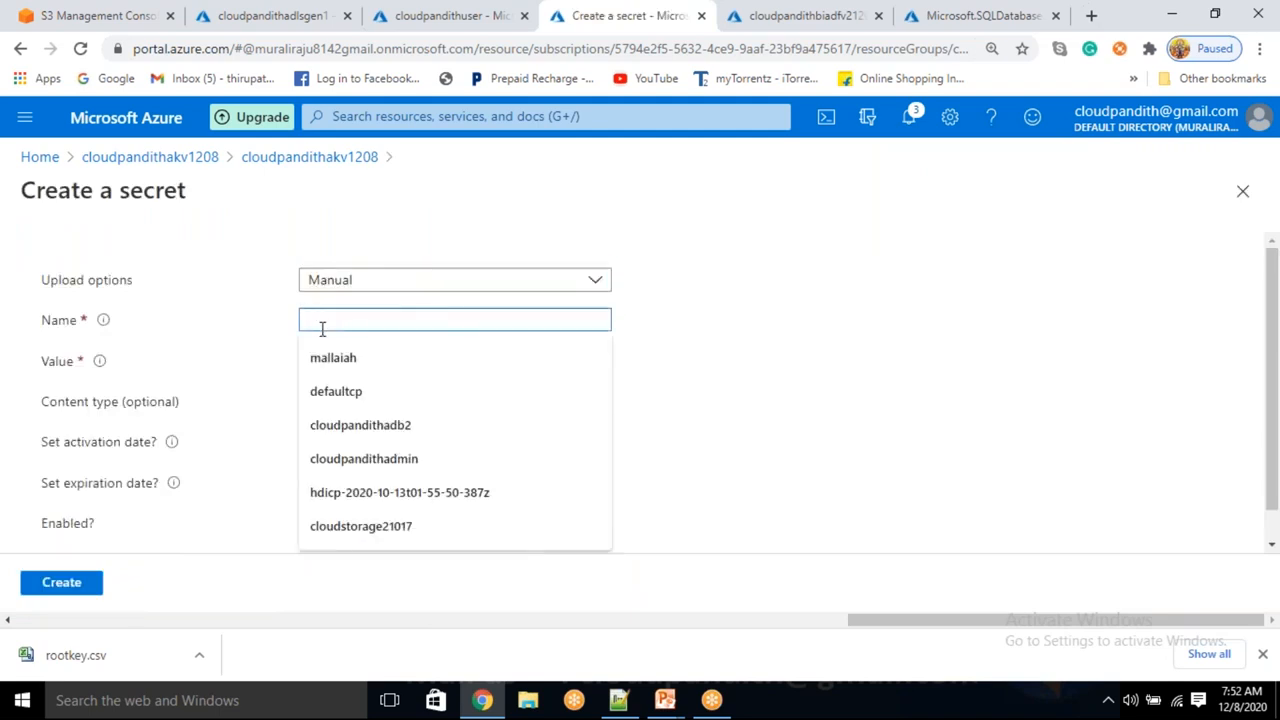
text(AD)
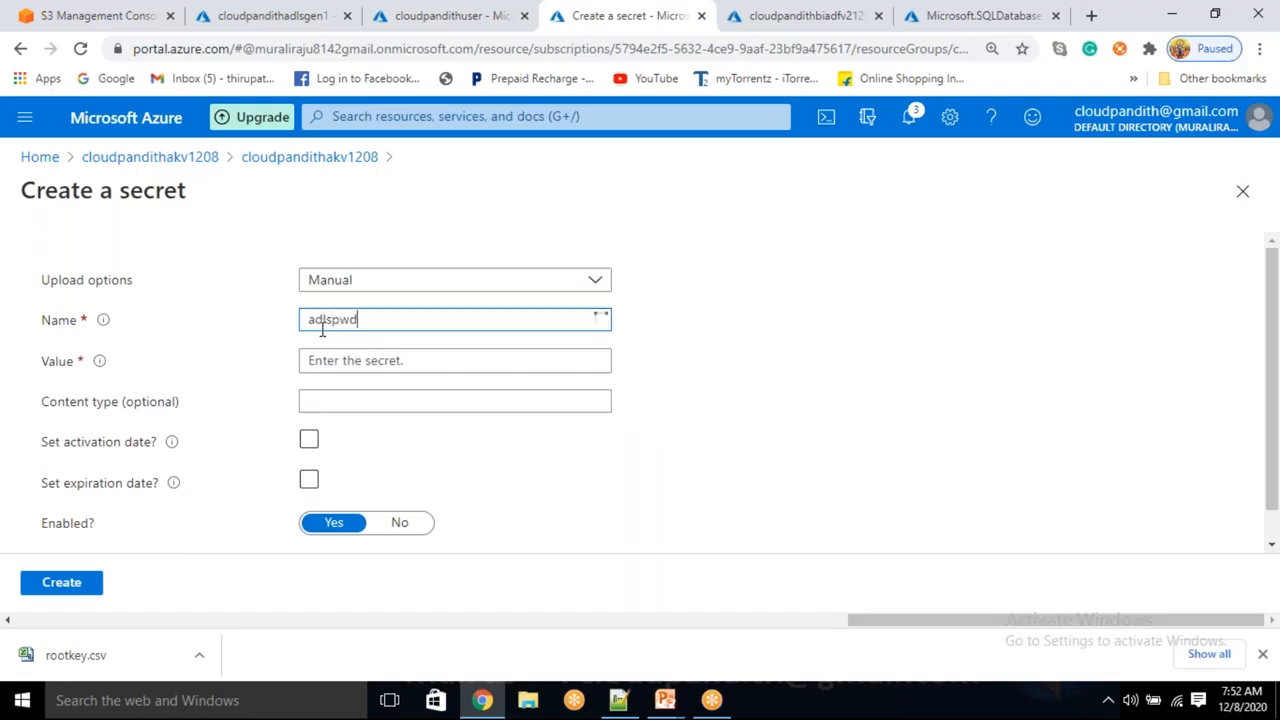
- Copy the client secret from the Notepad++ notes into the adlspwd secret's value and create the secret
click(347, 362)
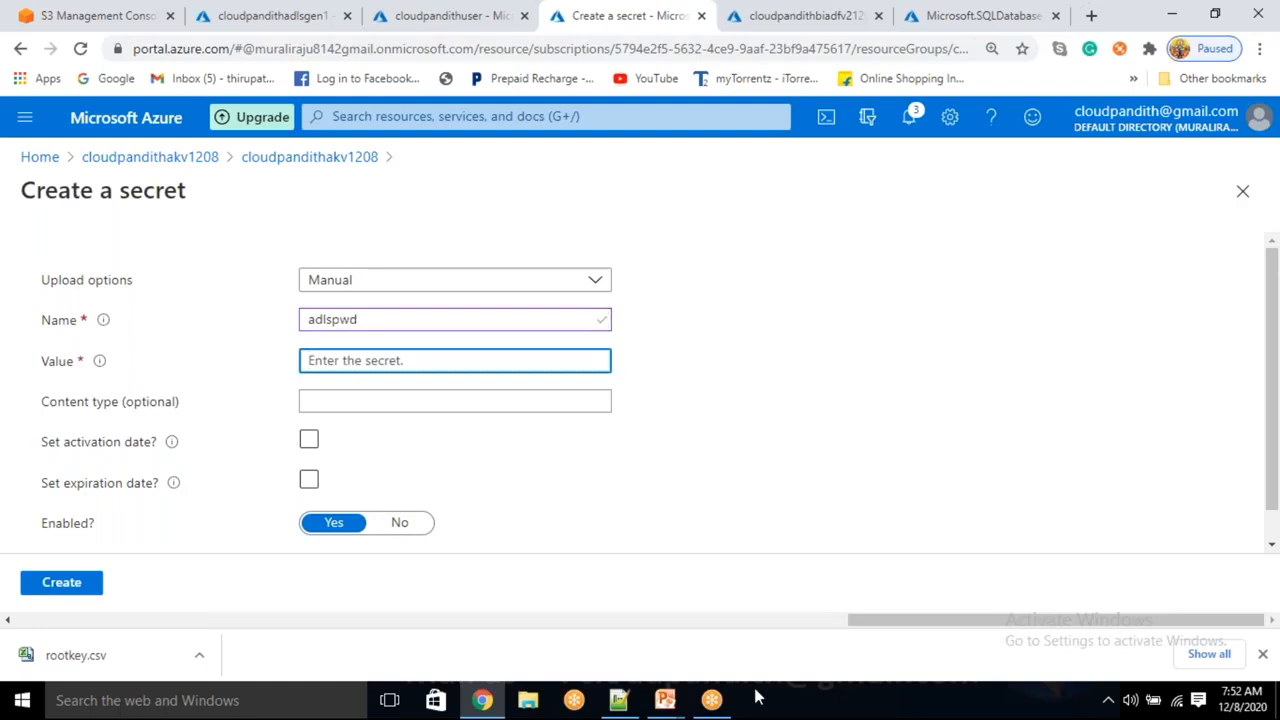
click(618, 700)
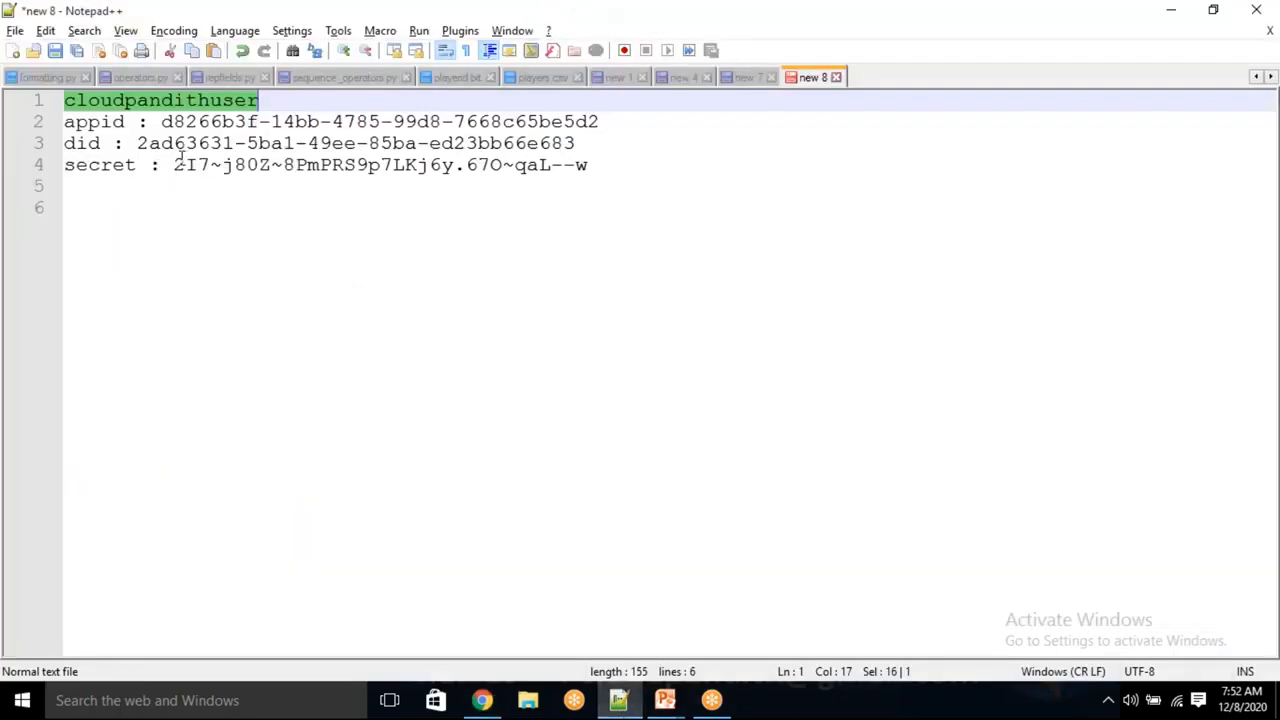
click(176, 162)
key(shift+End)
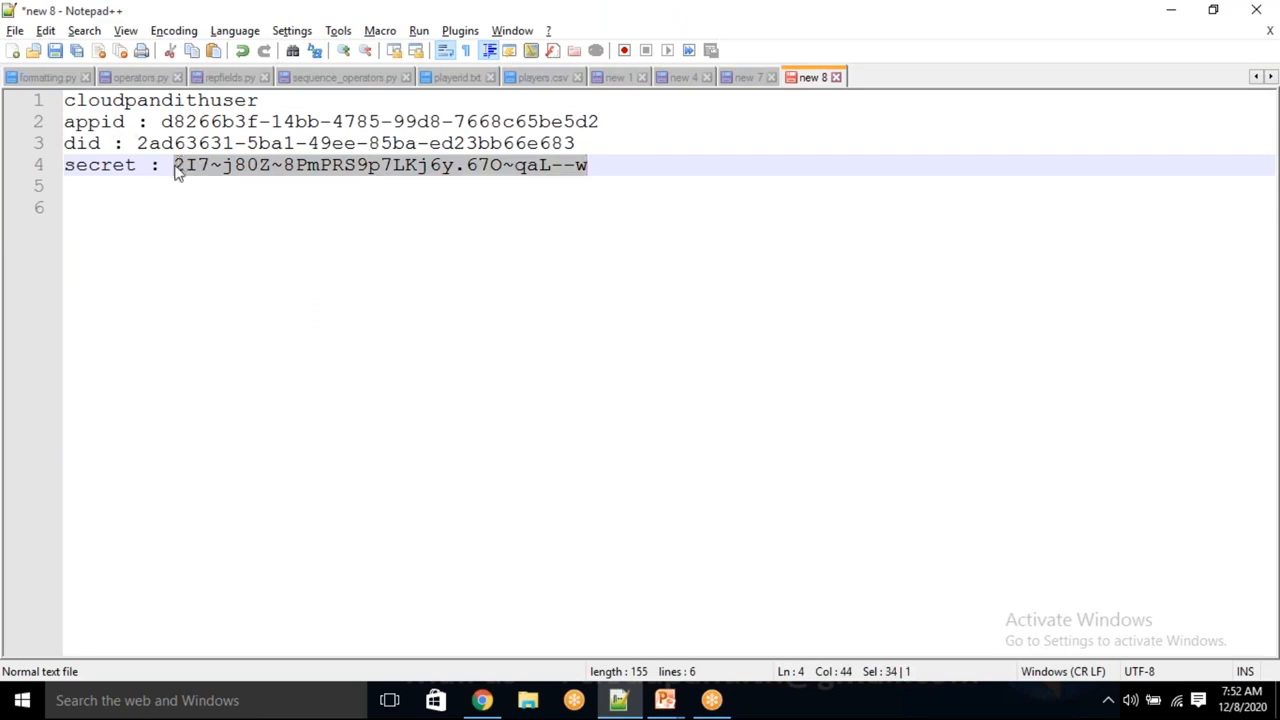
key(alt+Tab)
key(ctrl+v)
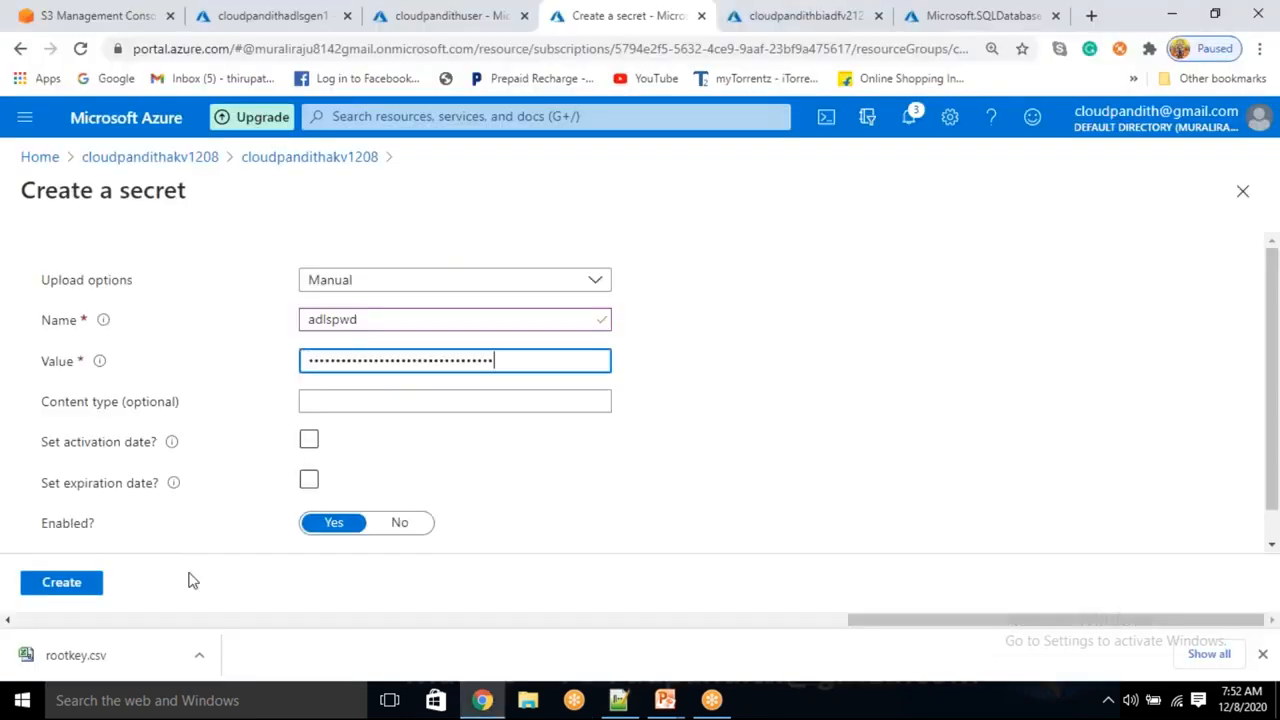
click(86, 583)
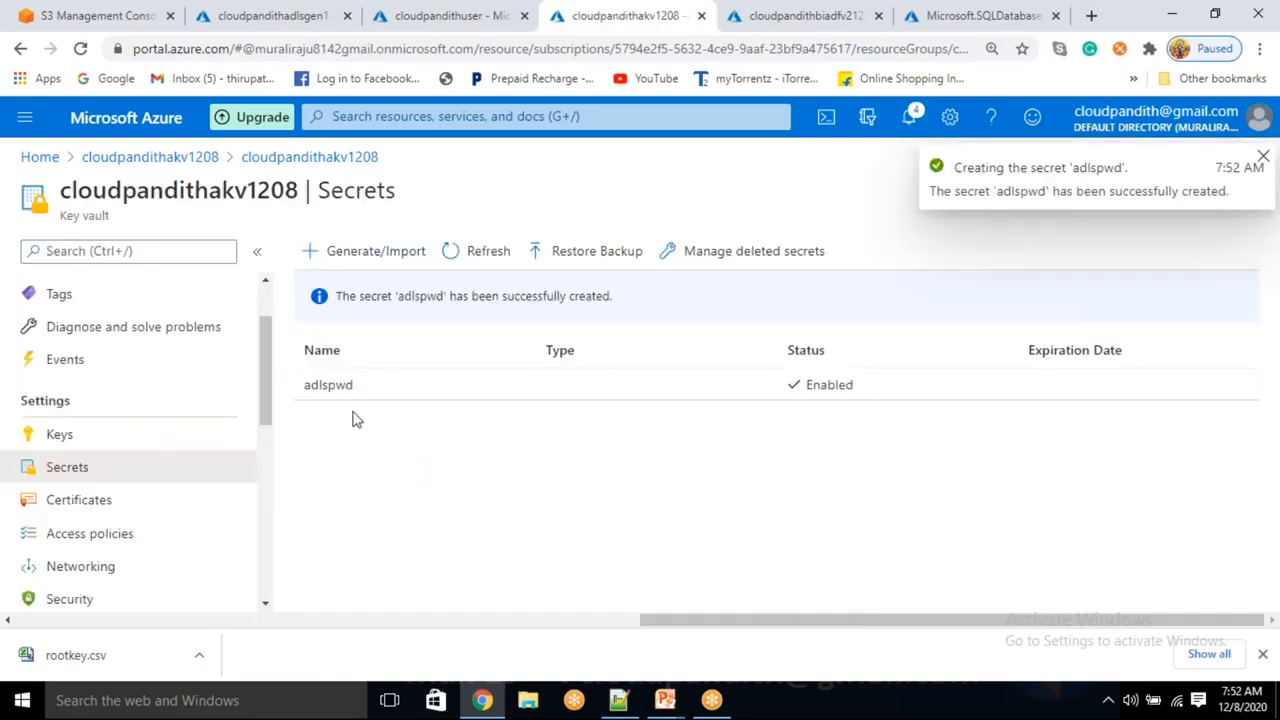
- Start another manual secret in the key vault and name it s3pwd
click(350, 254)
click(354, 320)
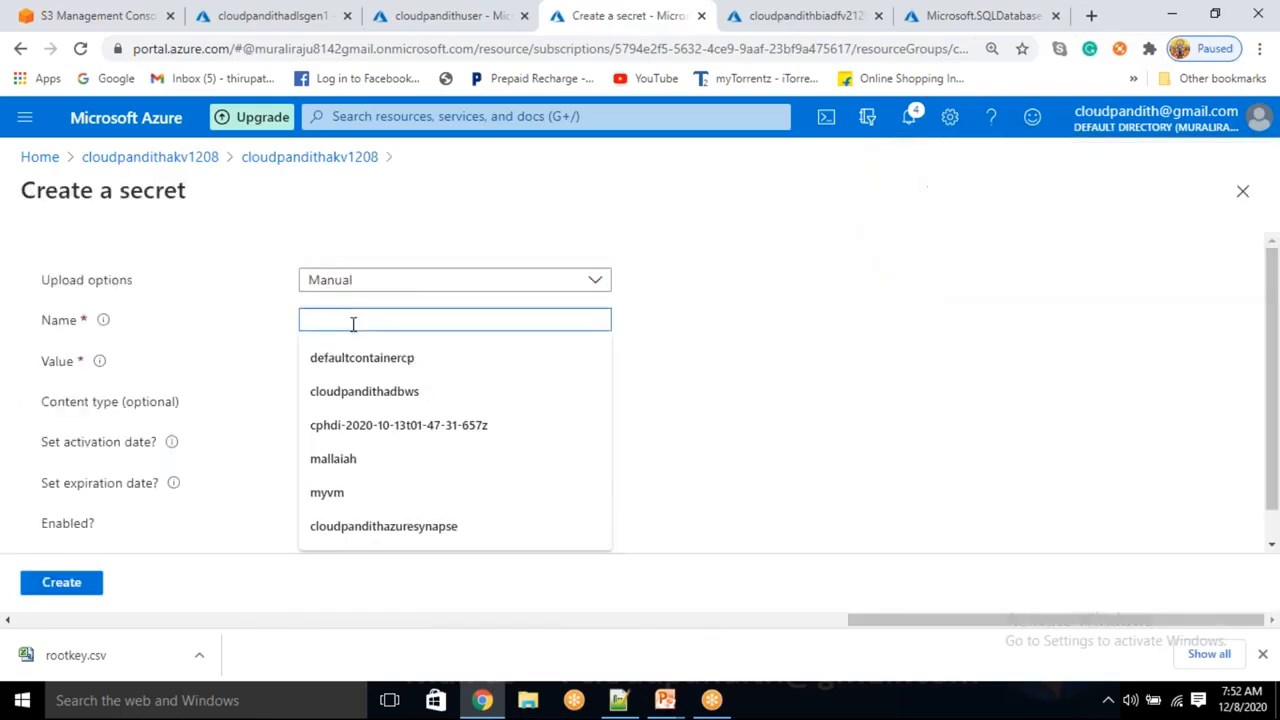
text(s3pwd)
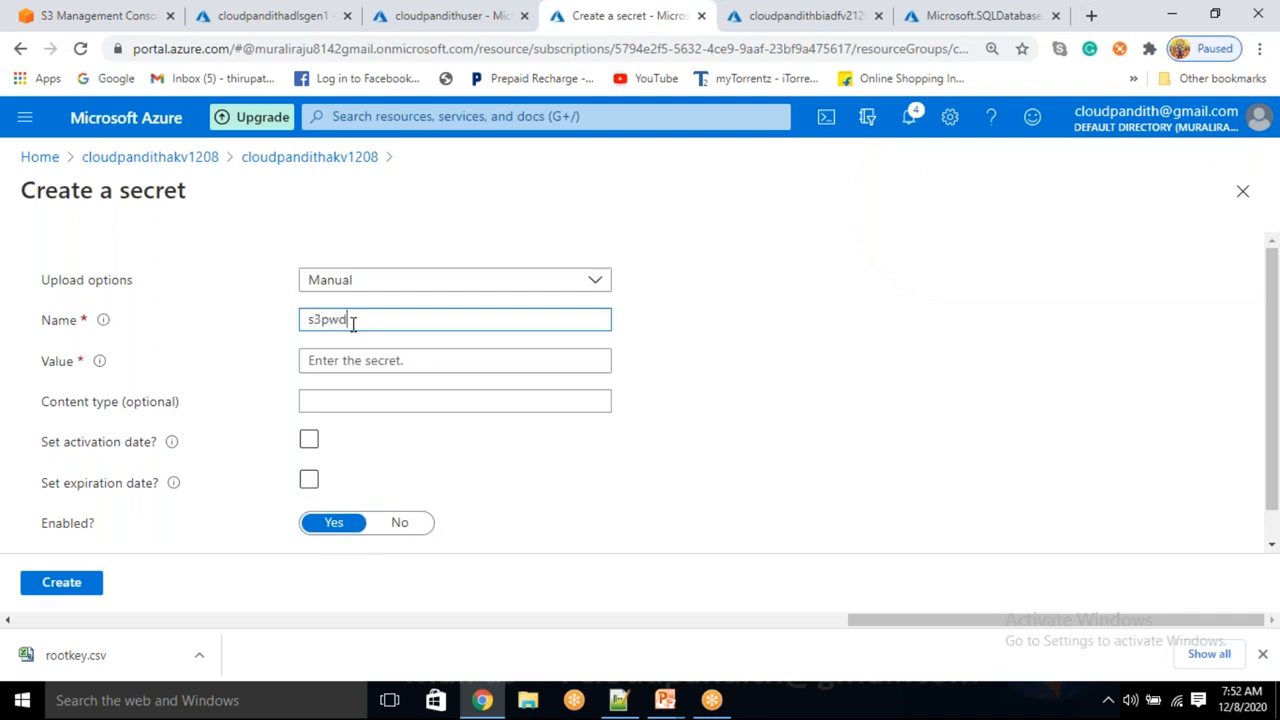
- Open the downloaded rootkey.csv in Excel, widen column A to fit its contents, and select the AWS secret key cell A2
click(327, 364)
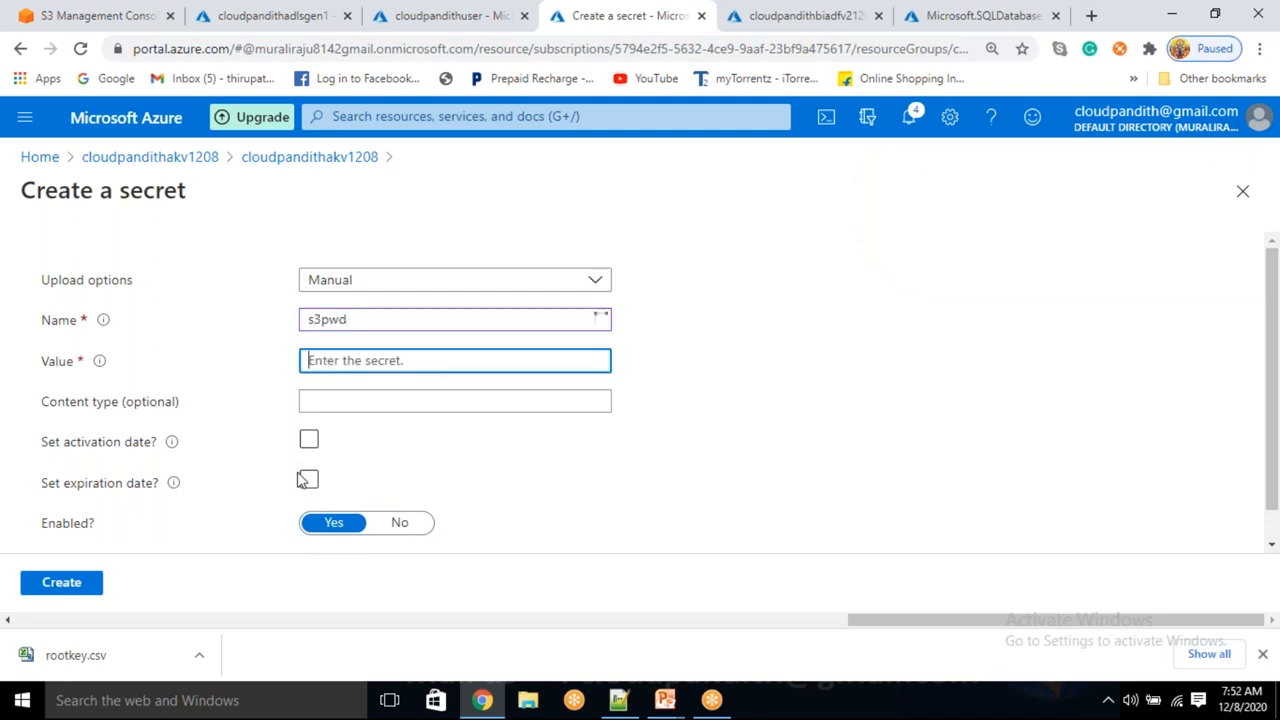
click(201, 658)
click(237, 532)
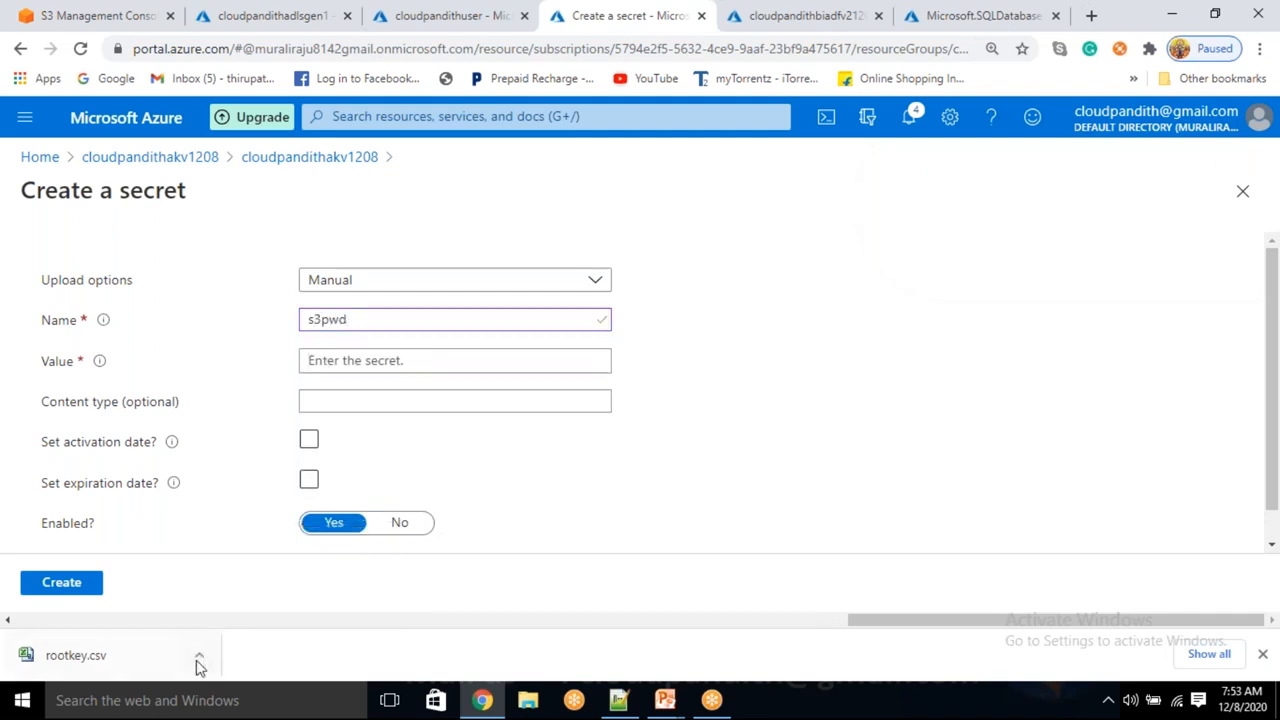
click(201, 657)
click(233, 537)
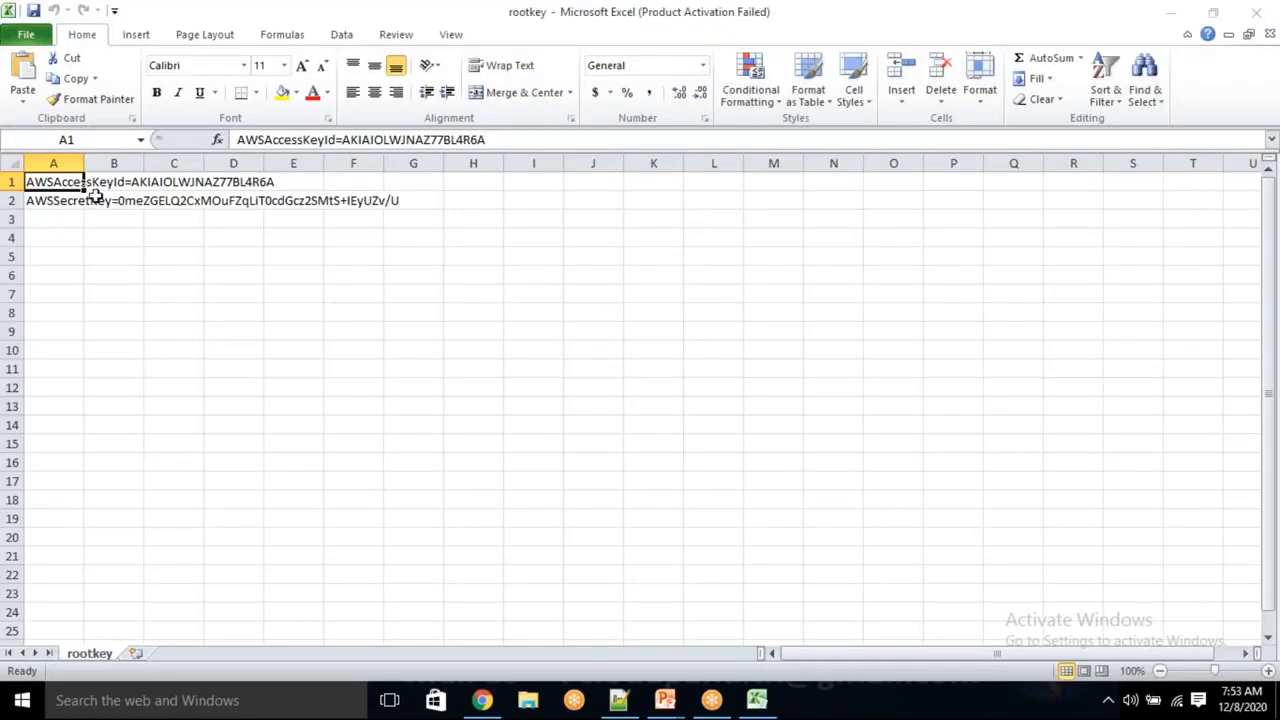
double_click(82, 163)
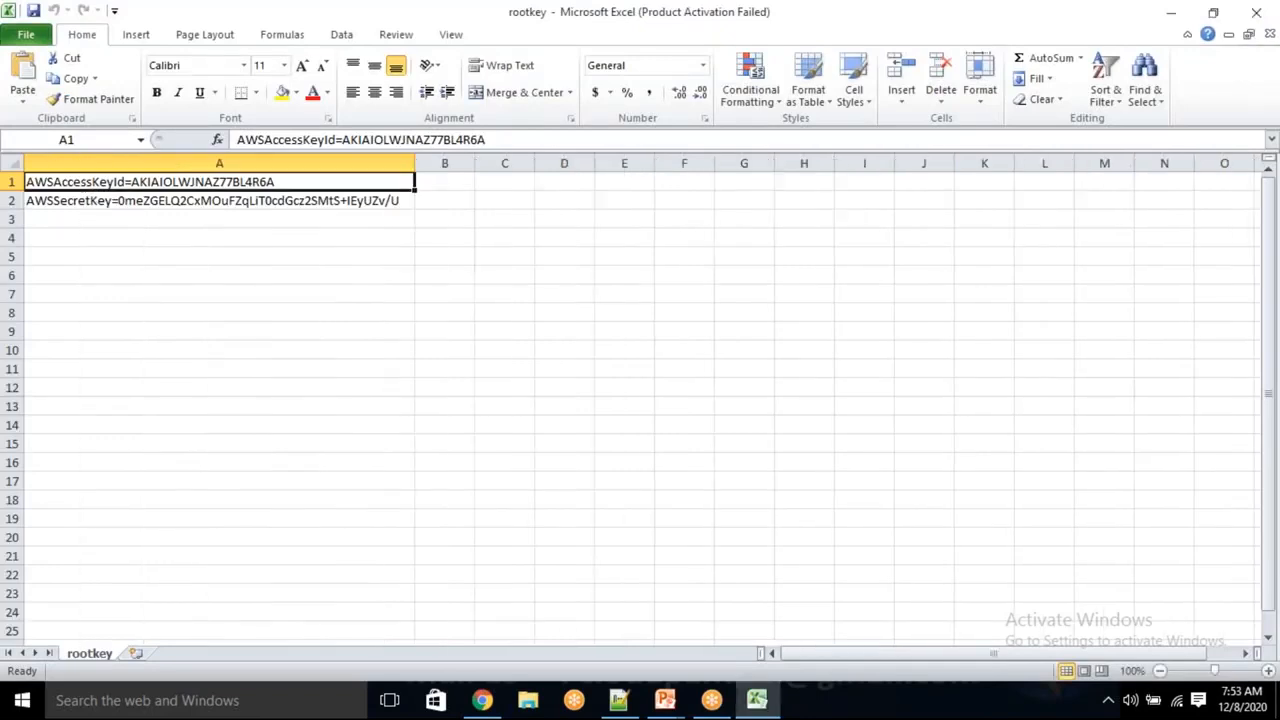
click(190, 203)
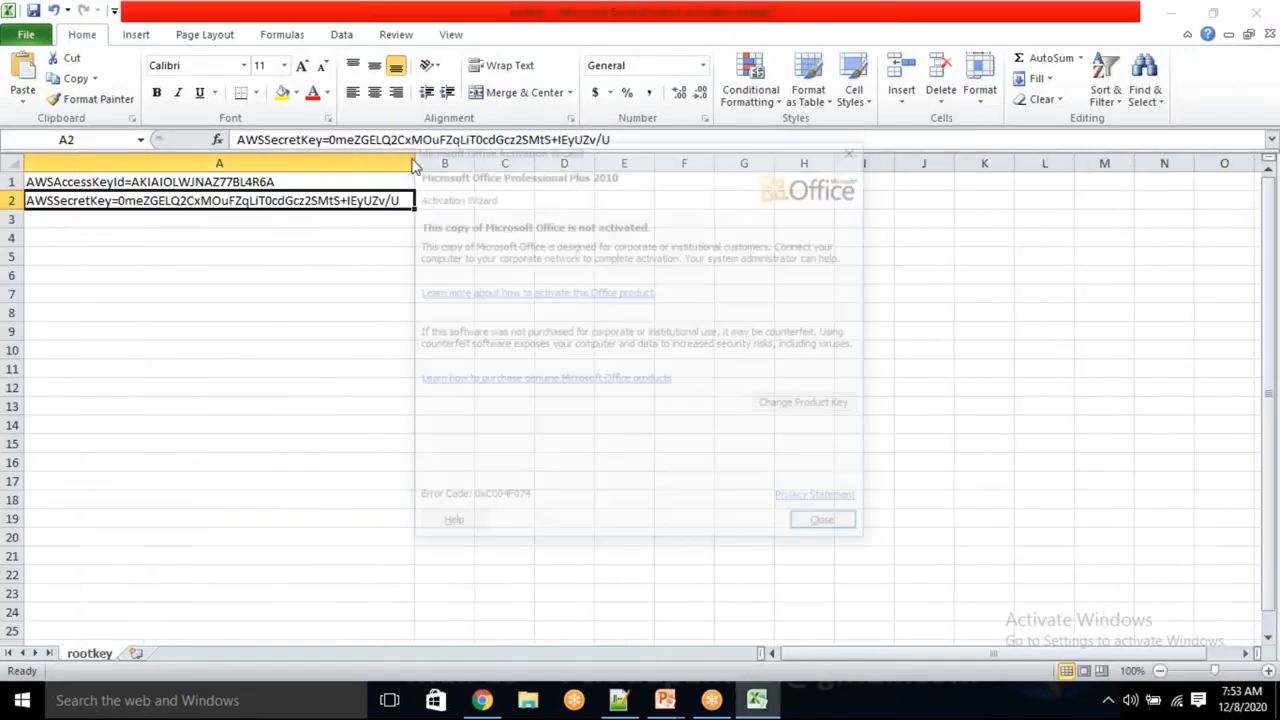
click(825, 522)
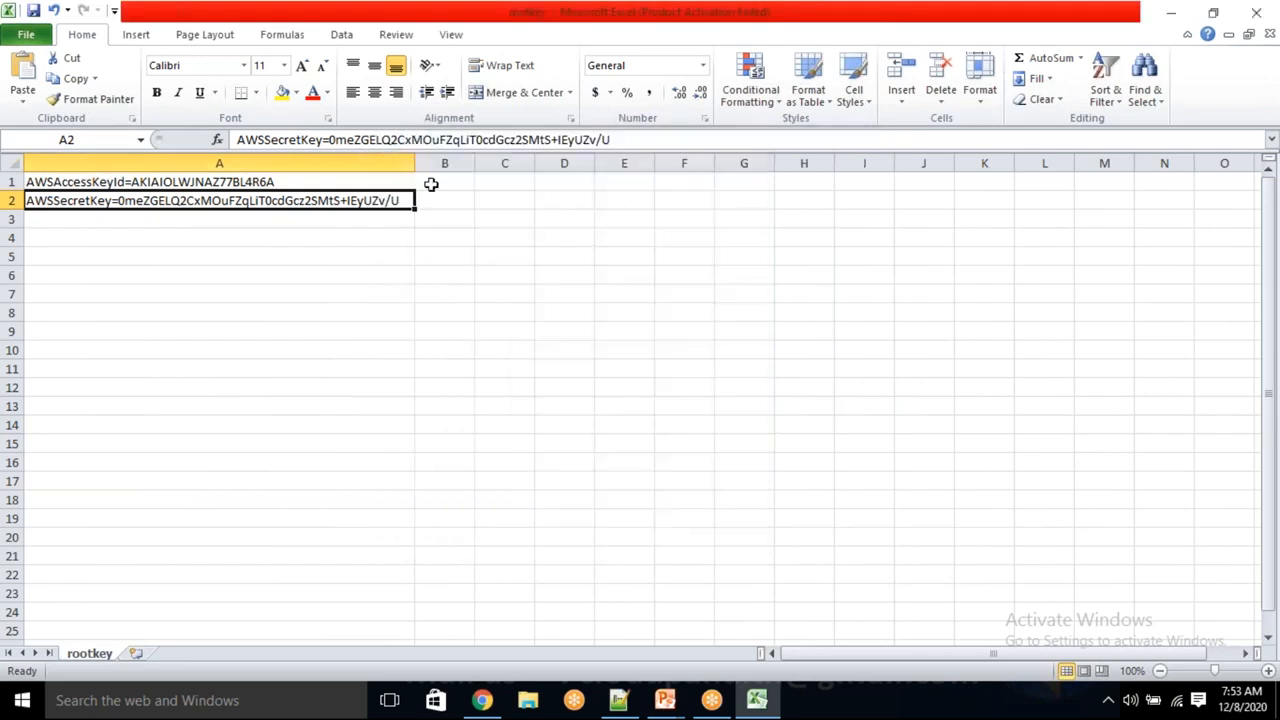
- Copy only the AWS secret key from cell A2 into the s3pwd secret's value and create the secret
drag(414, 167, 543, 165)
click(333, 140)
drag(333, 140, 612, 140)
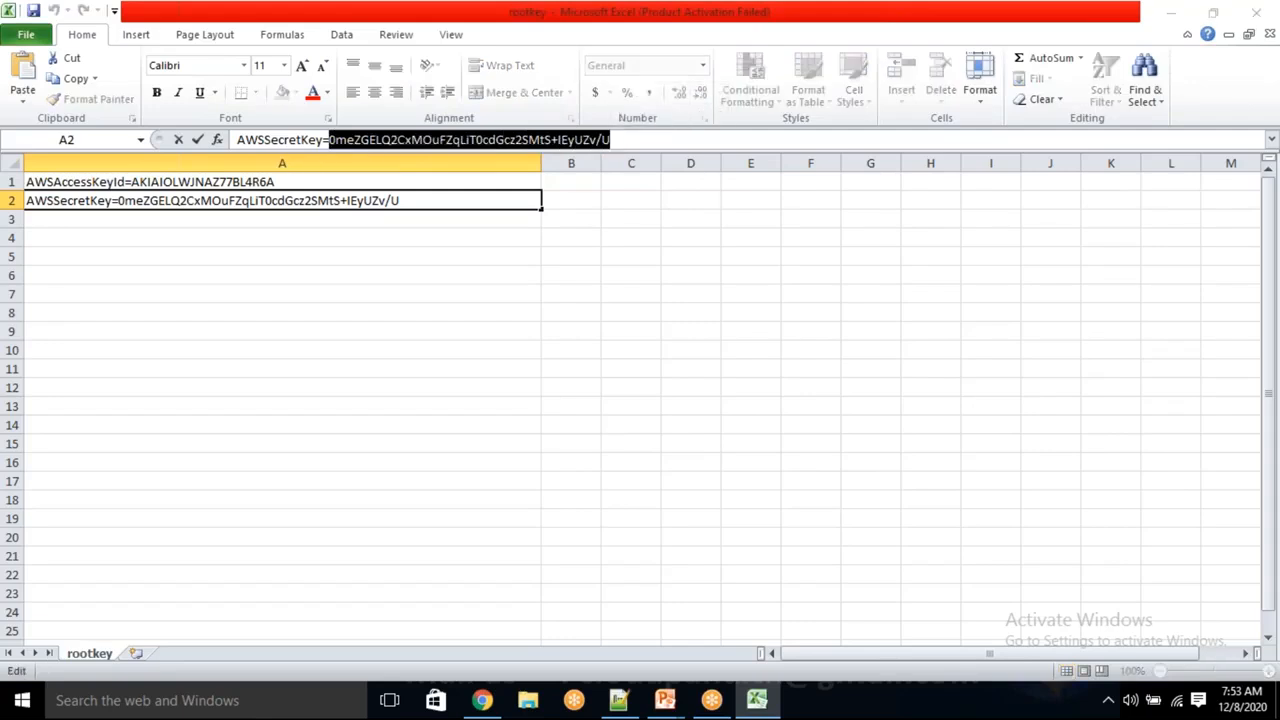
click(483, 700)
click(335, 362)
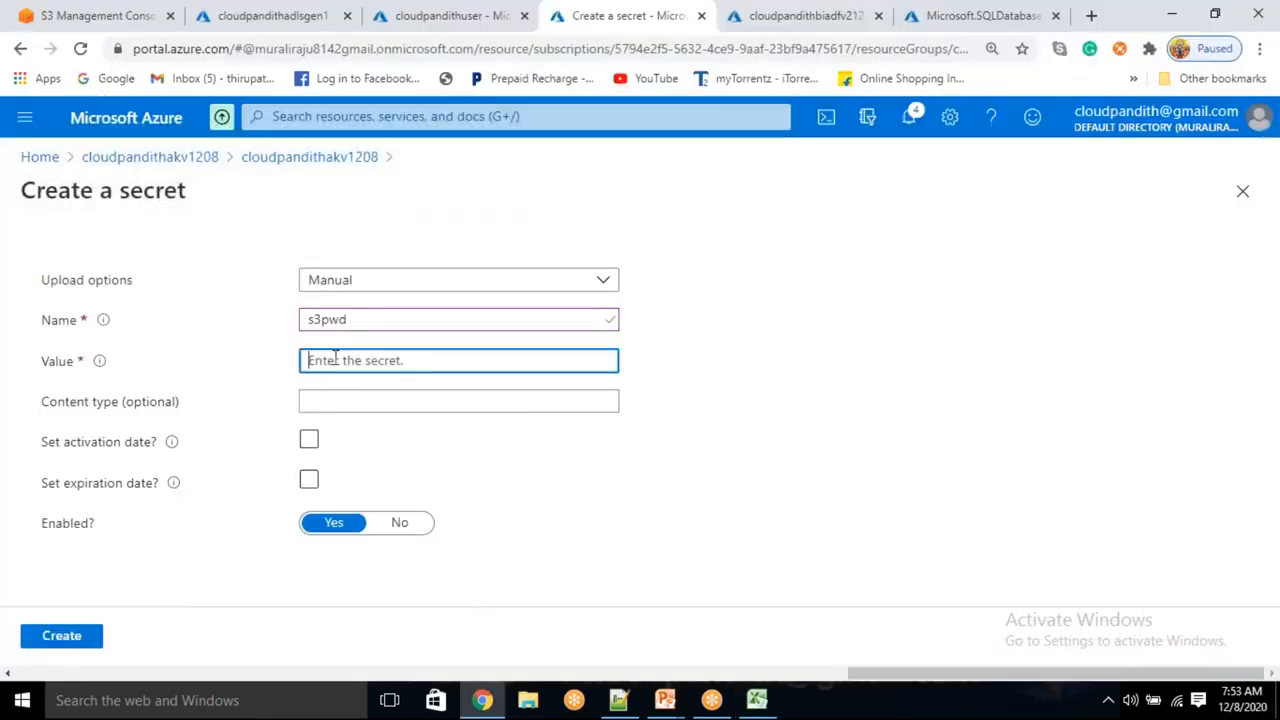
key(ctrl+v)
click(80, 647)
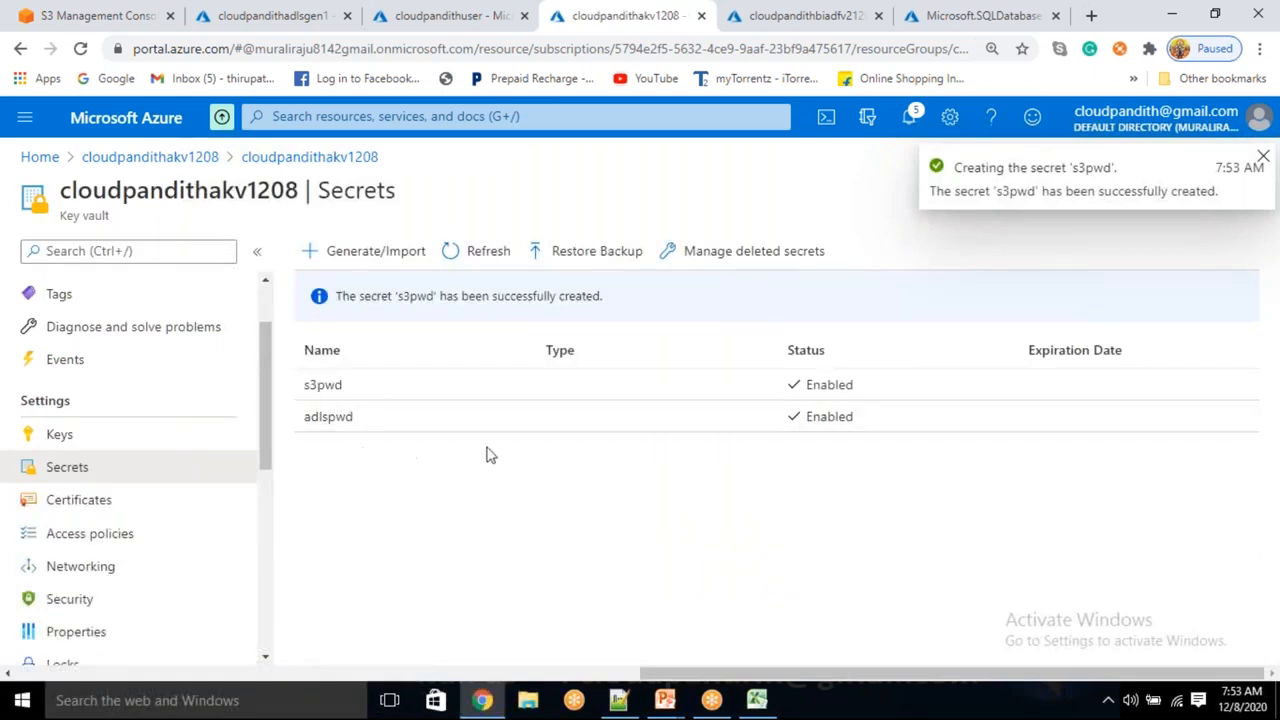
- Launch the authoring site of data factory cloudpandithbiadfv21208 and open its linked services management page
click(775, 22)
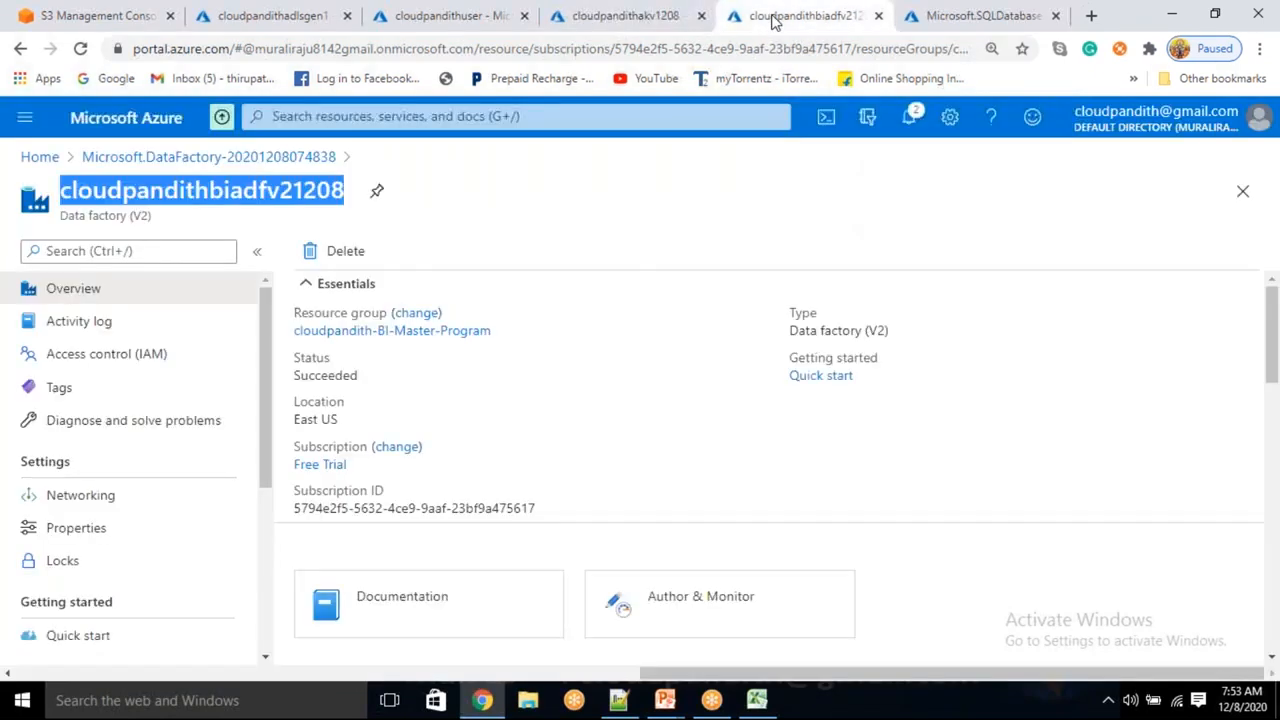
click(682, 600)
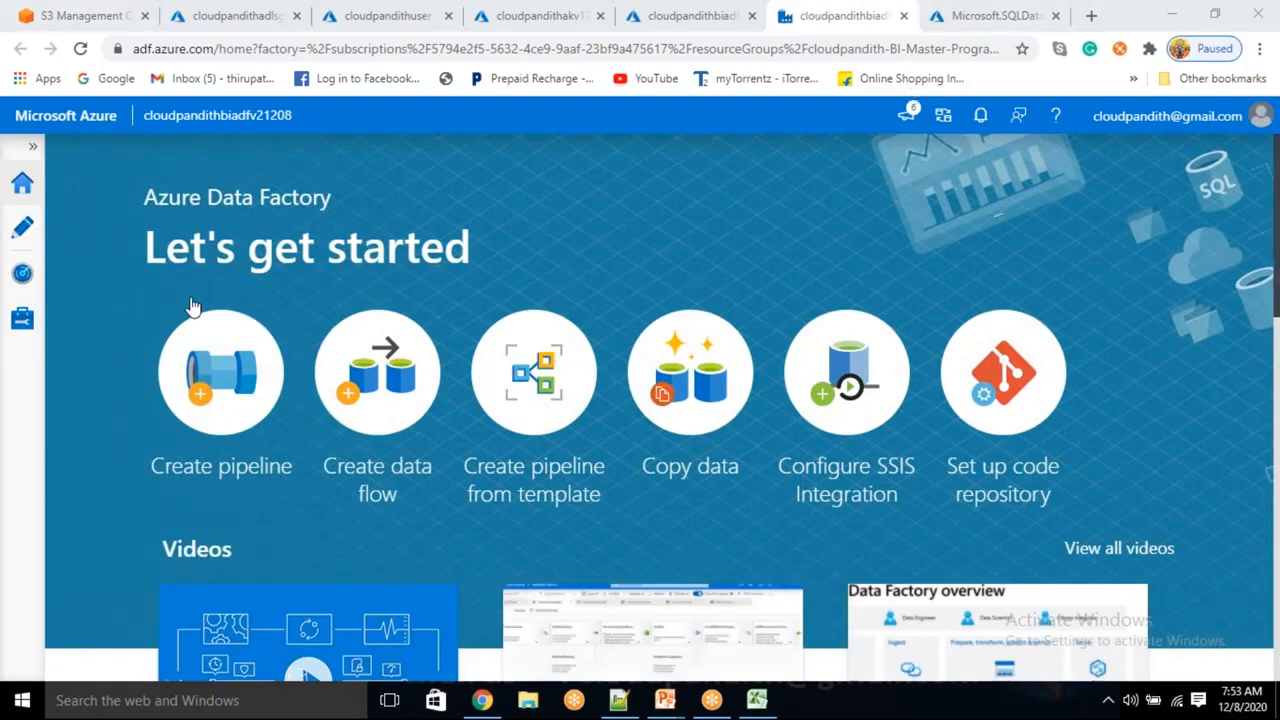
click(21, 325)
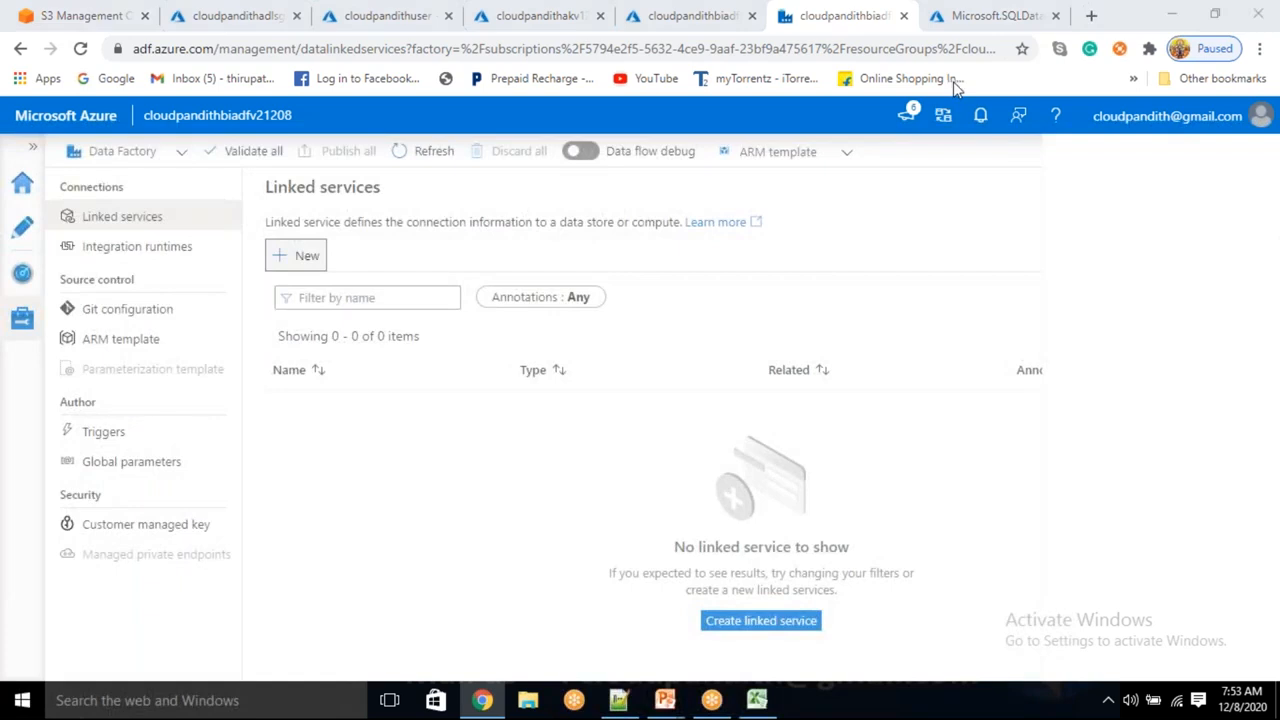
- Search the data stores for "key" and choose Azure Key Vault as the new linked service type
click(796, 239)
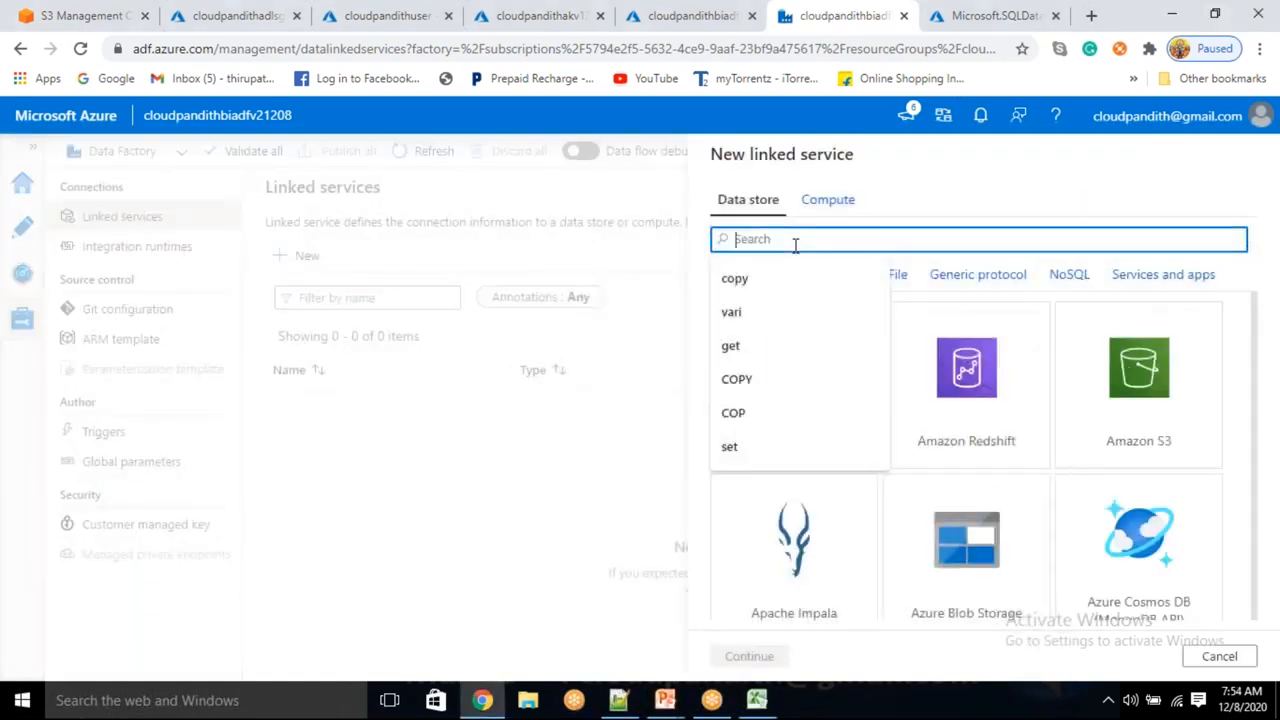
text(key)
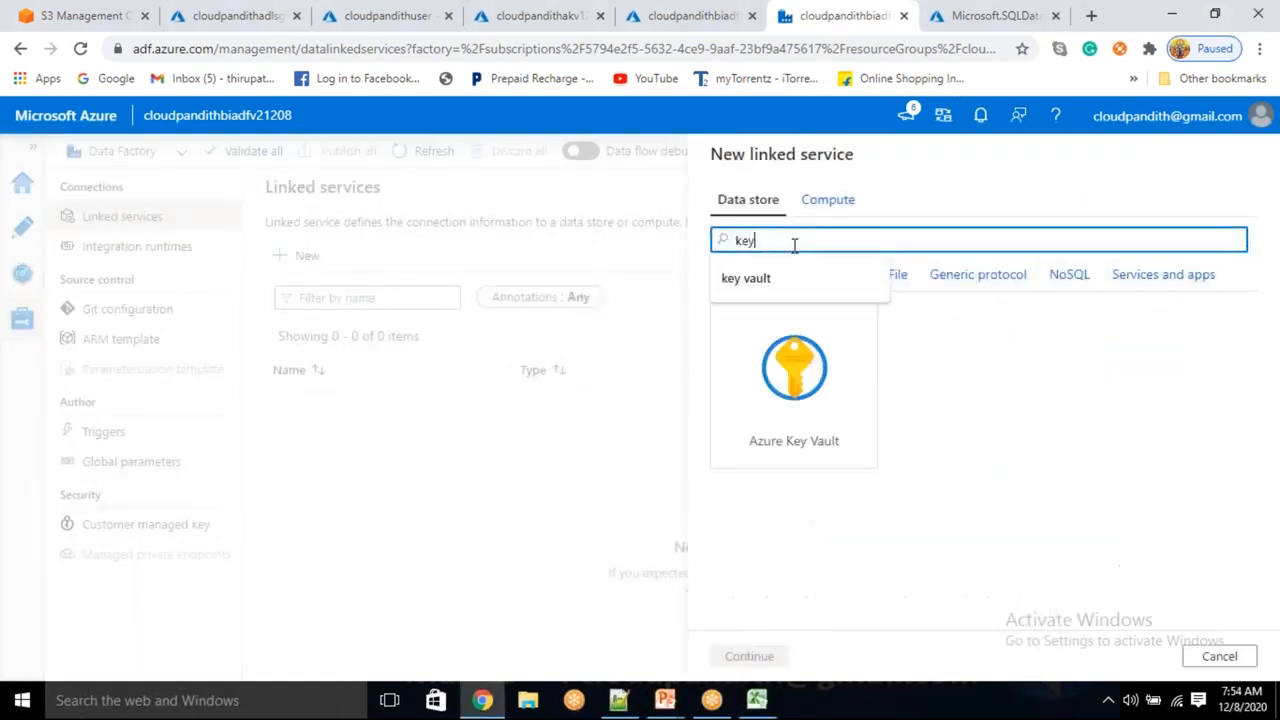
click(786, 390)
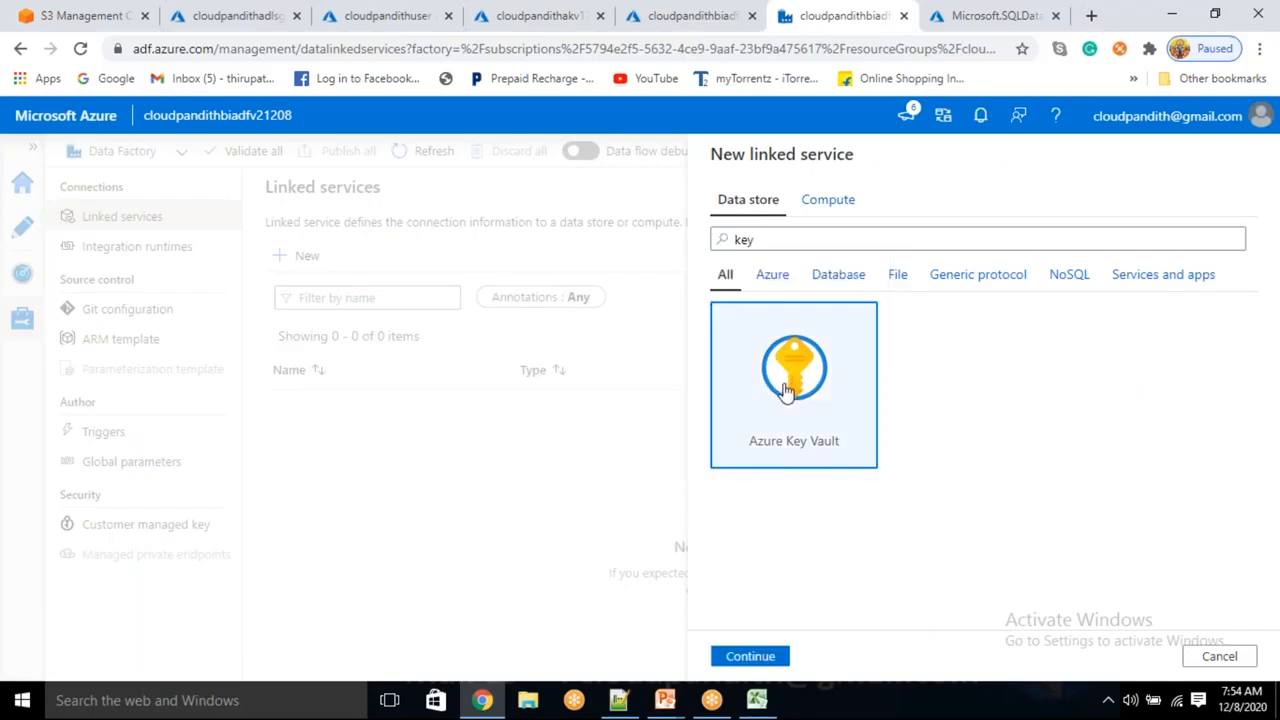
click(752, 656)
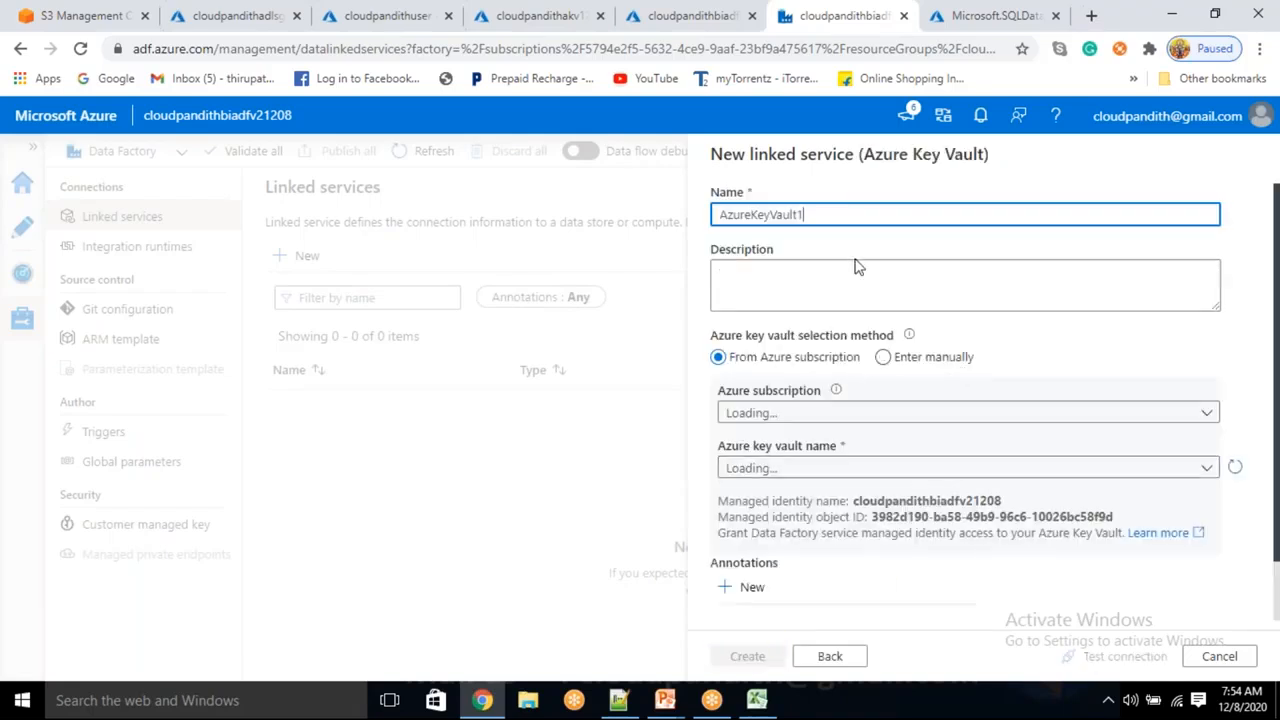
- Create the Key Vault linked service named LS_AKV using the Free Trial subscription and the key vault cloudpandithakv1208
key(ctrl+a)
key(BackSpace)
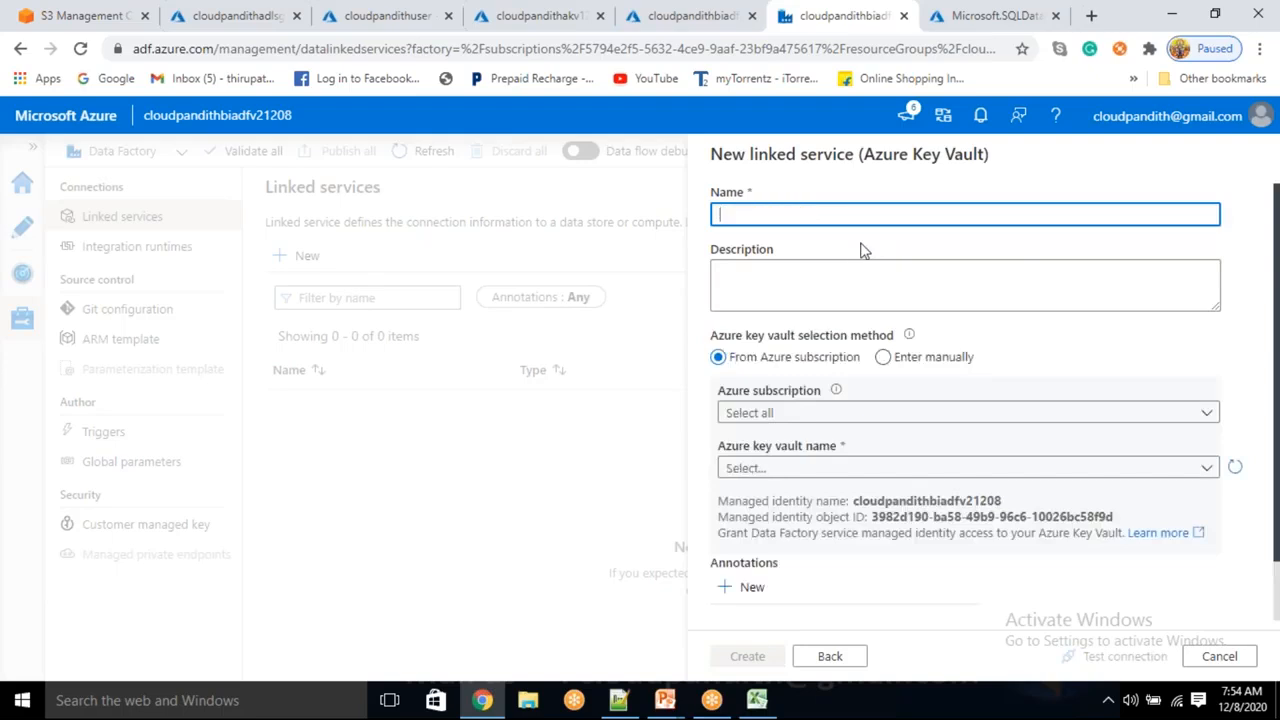
text(LS_AKV)
click(868, 411)
click(790, 466)
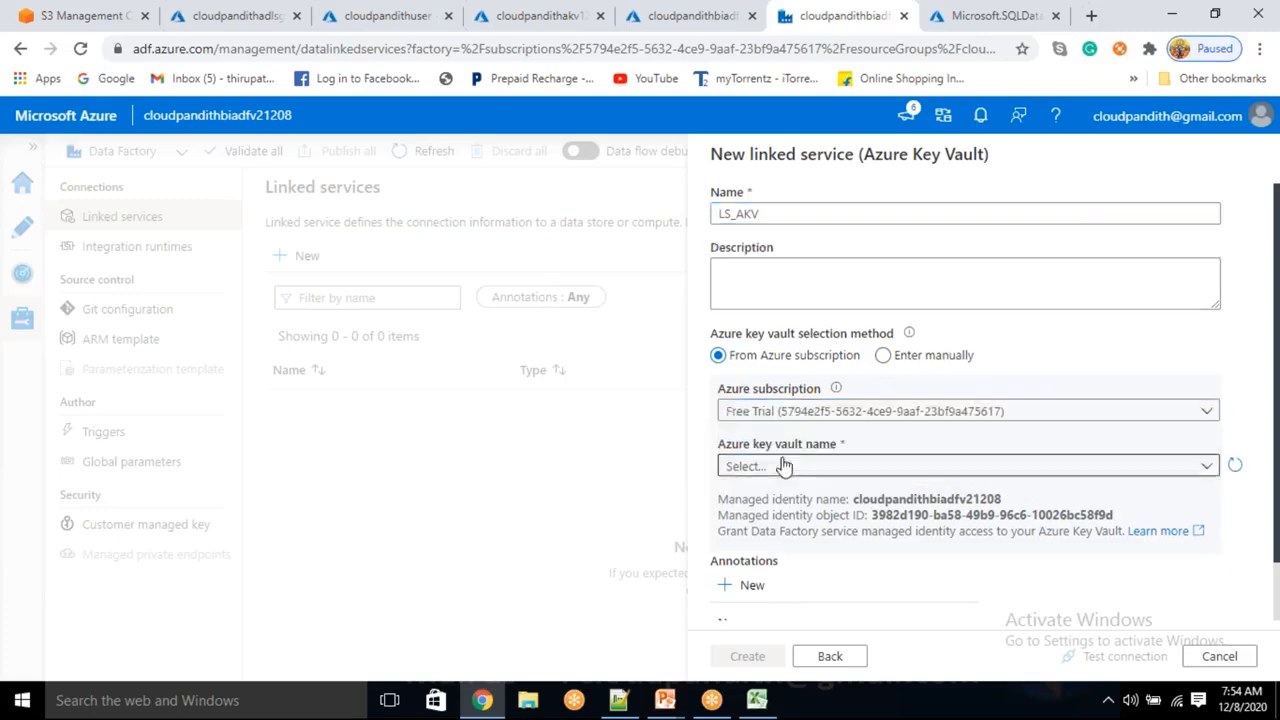
click(775, 554)
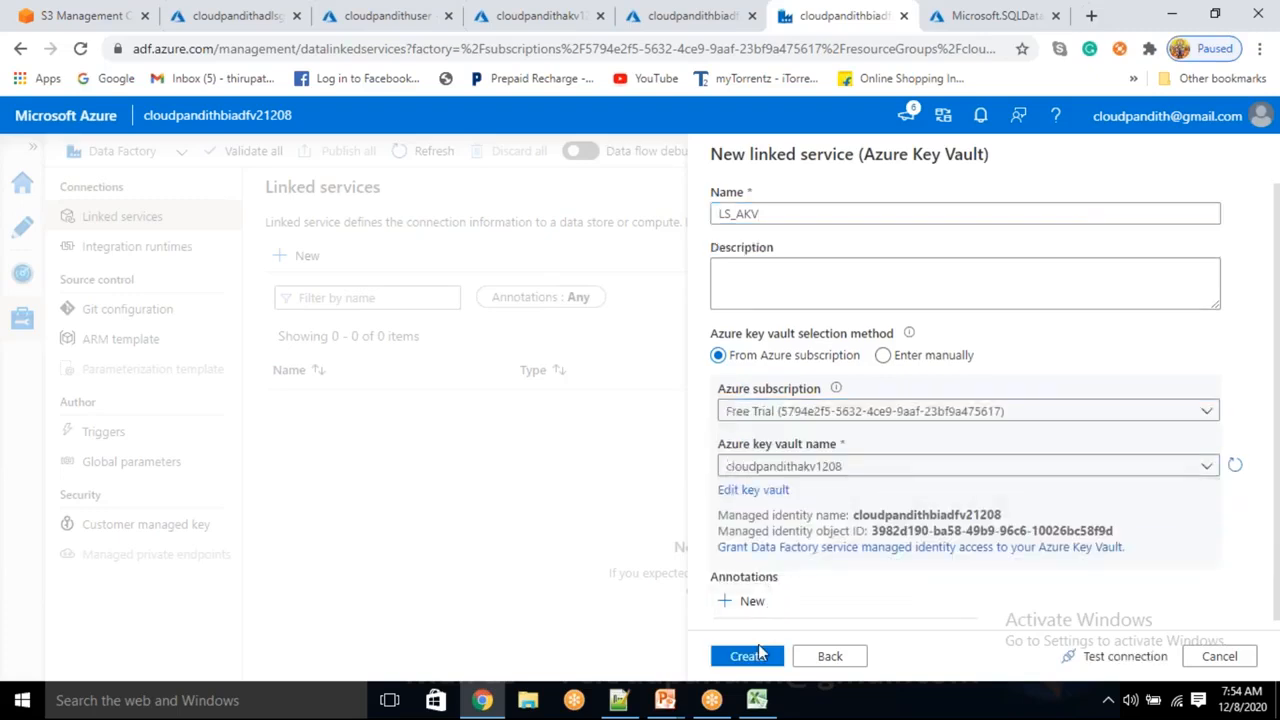
click(740, 656)
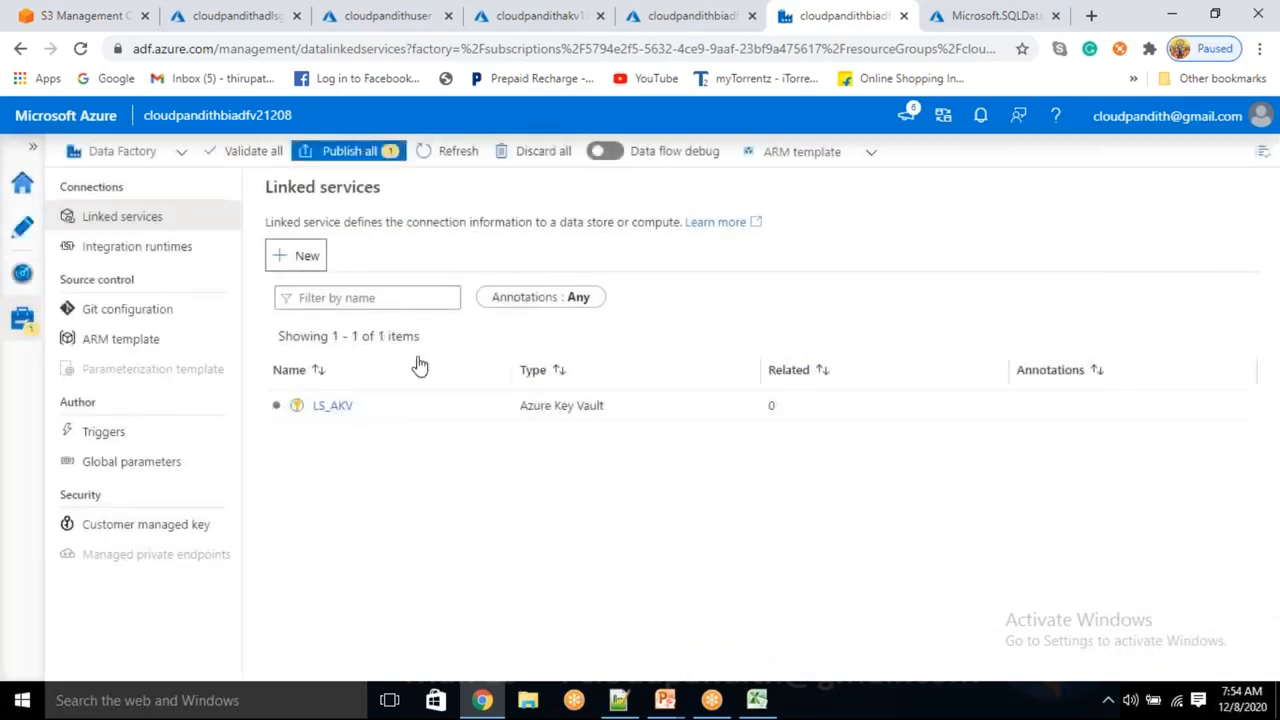
- Publish the pending LS_AKV linked service to the data factory
click(353, 165)
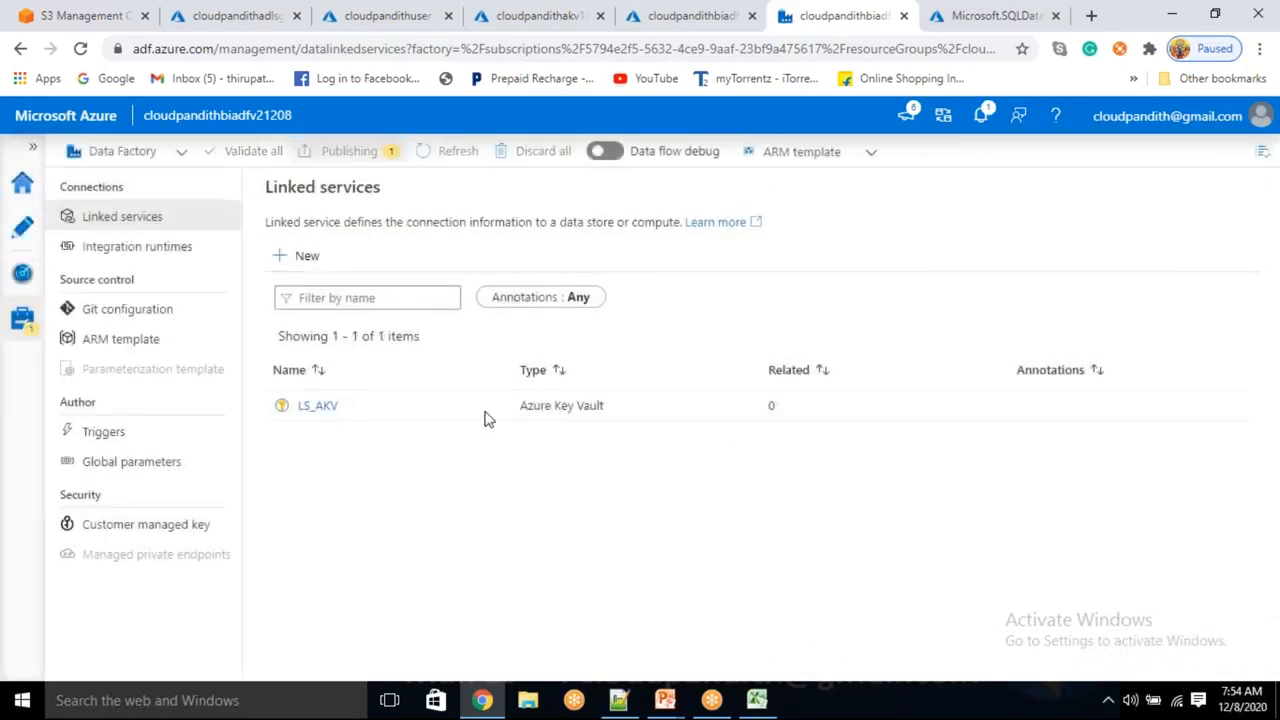
click(748, 655)
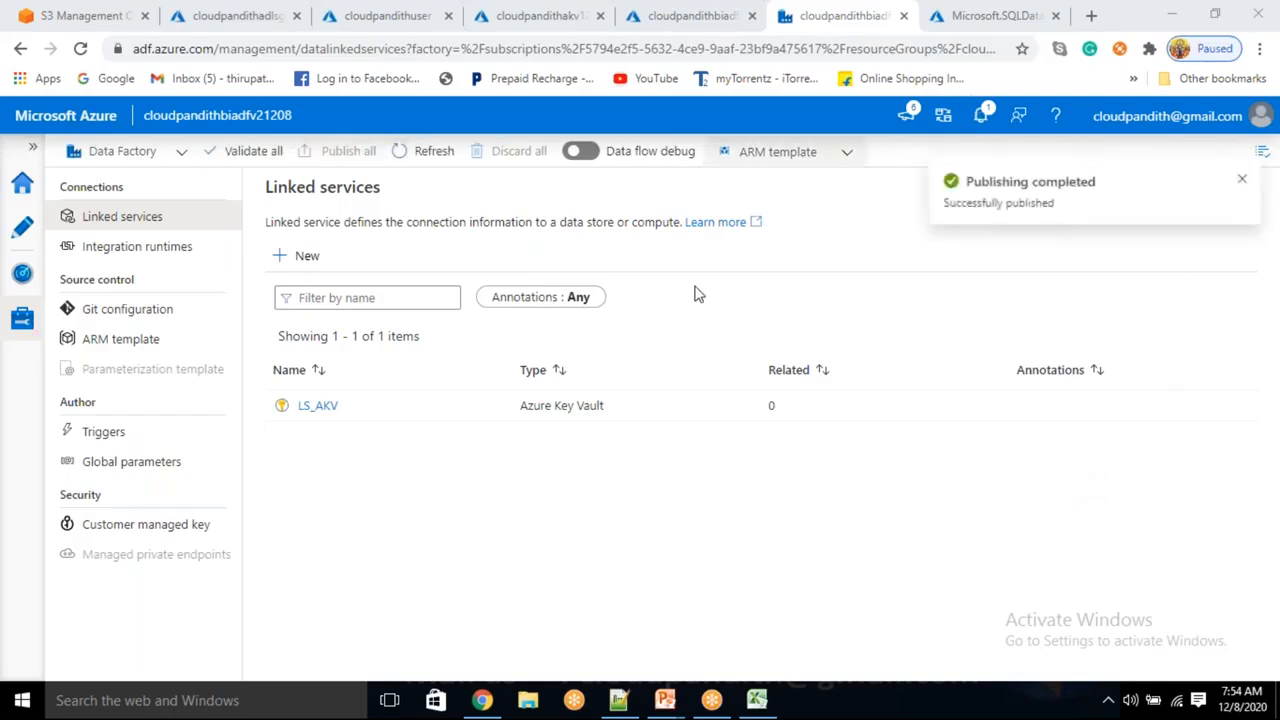
- Search the data stores for "S3" and choose Amazon S3 as the new linked service type
click(303, 255)
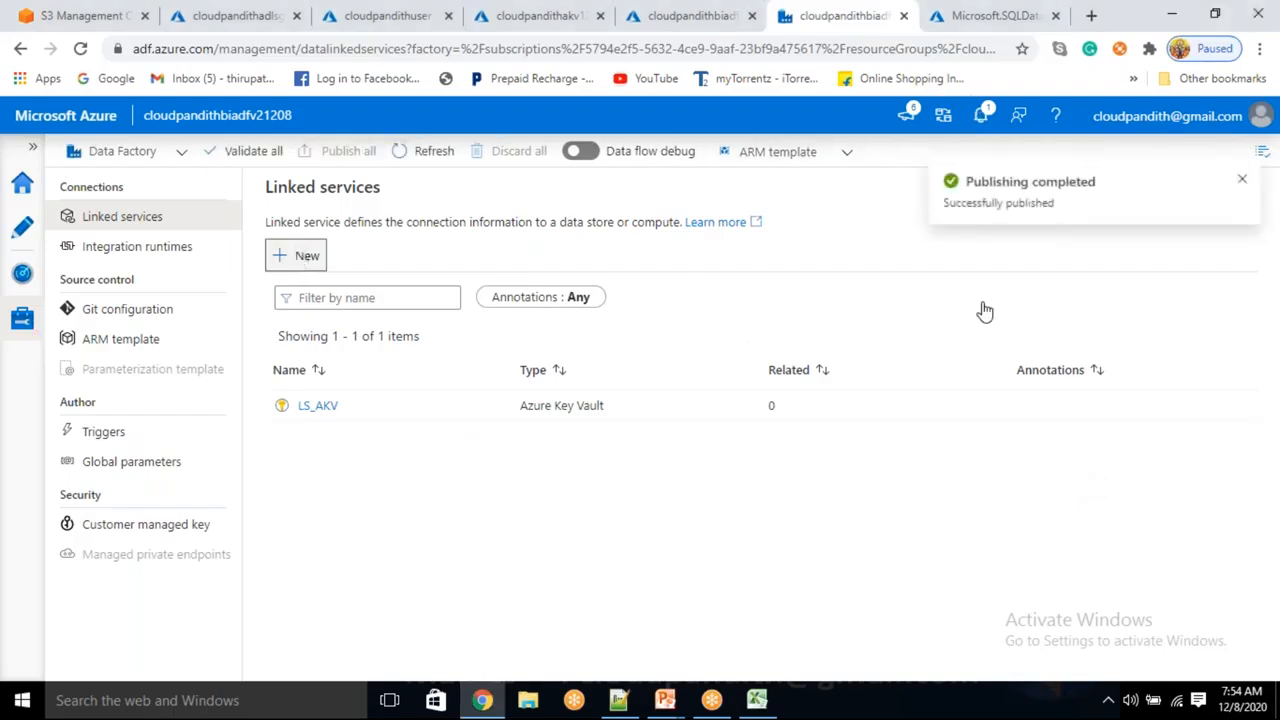
text(S3)
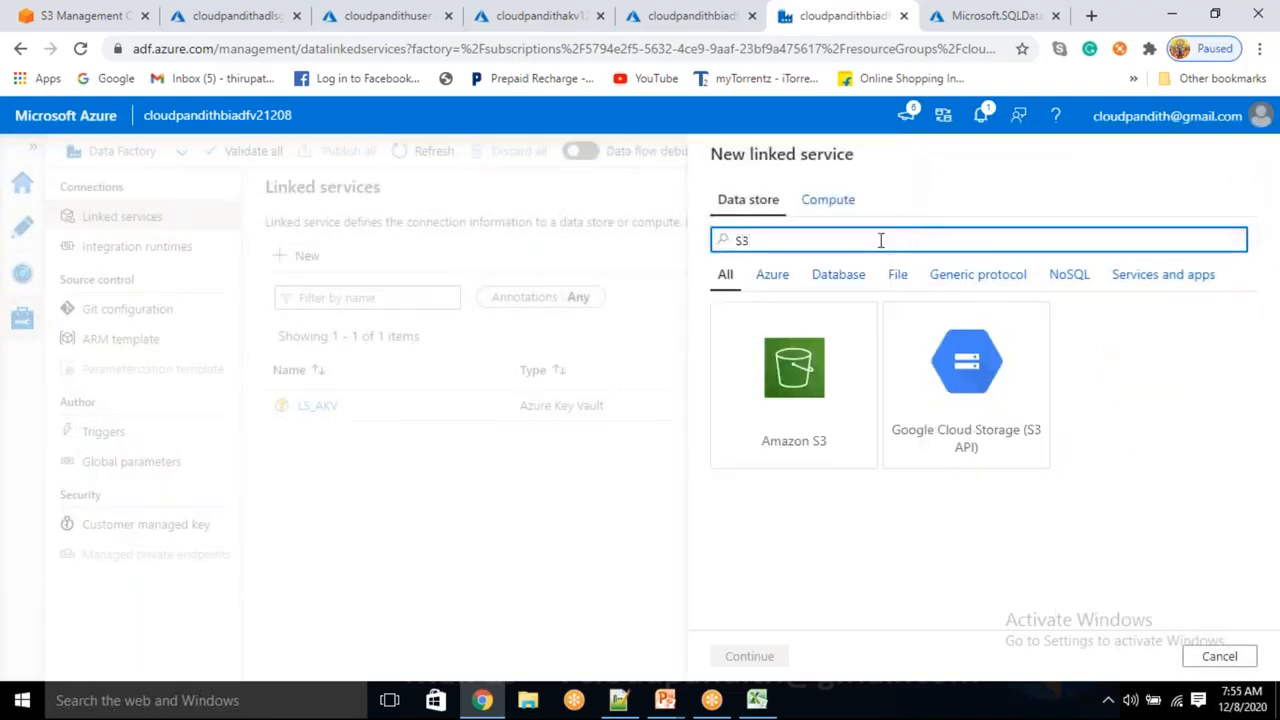
click(806, 436)
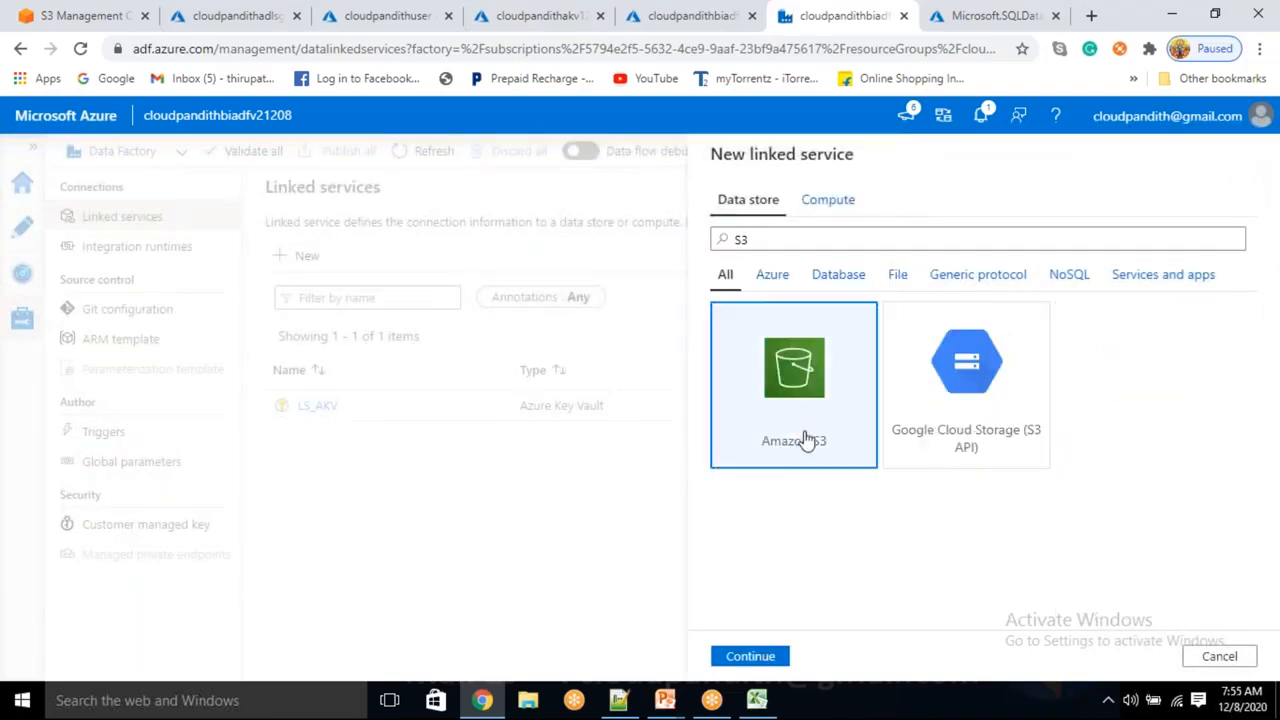
click(783, 656)
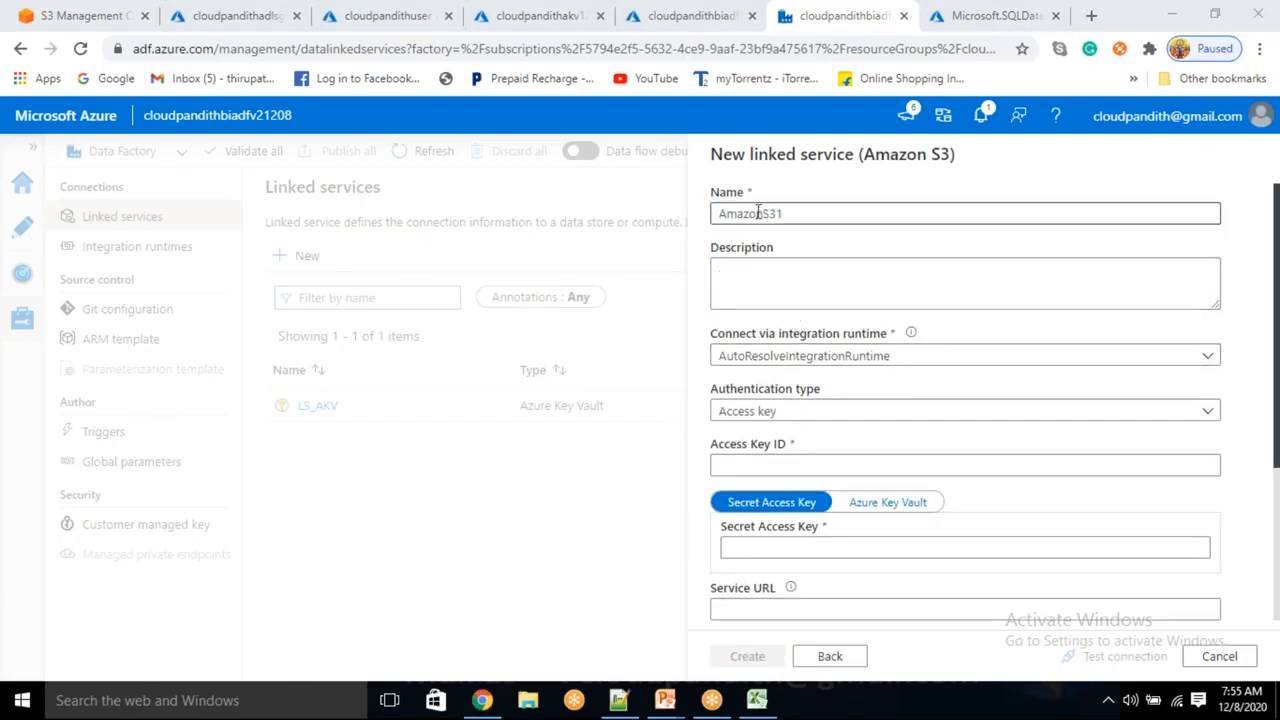
- Name the Amazon S3 linked service LS_S3 and use Access key as its authentication type
drag(796, 205, 502, 160)
key(BackSpace)
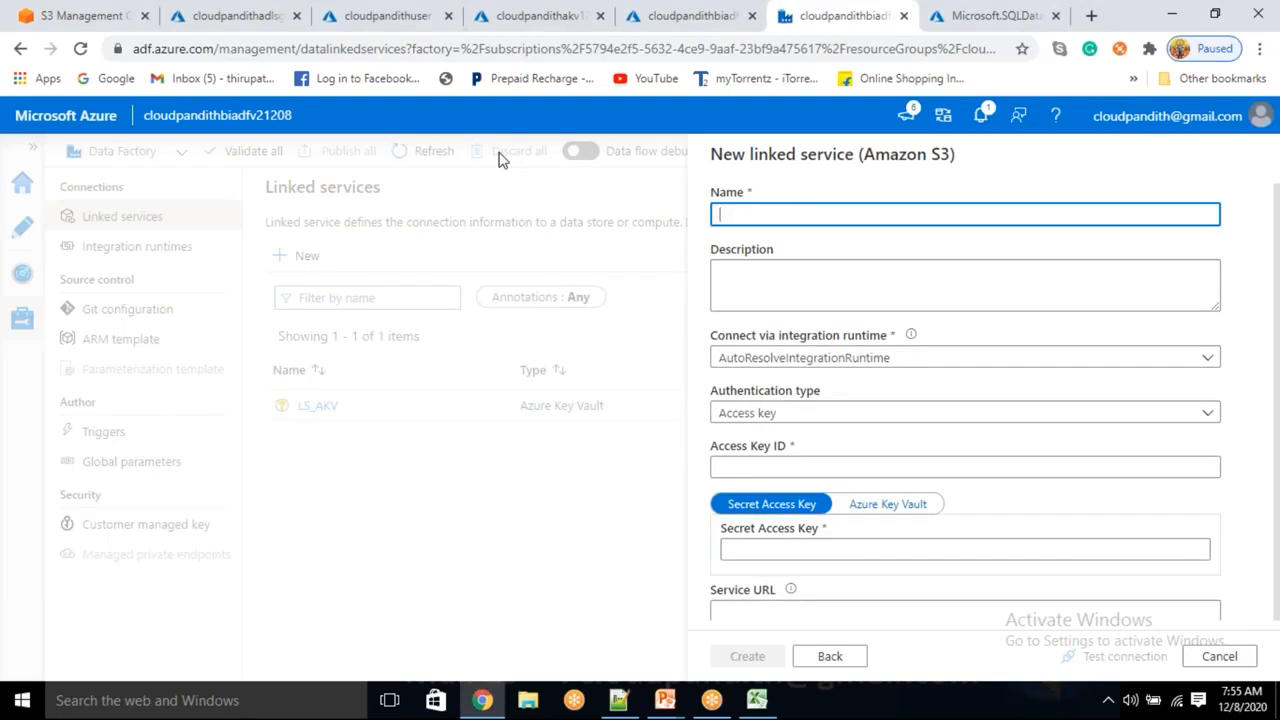
text(LS_S3)
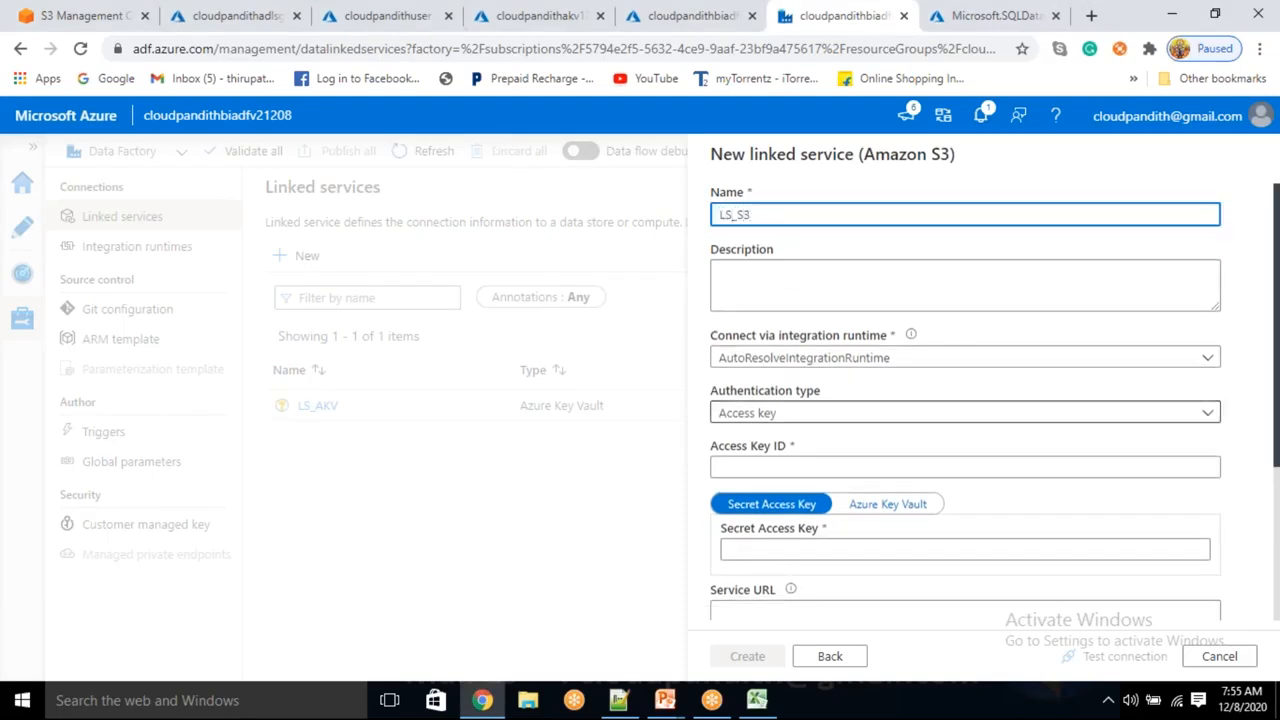
click(767, 413)
click(771, 414)
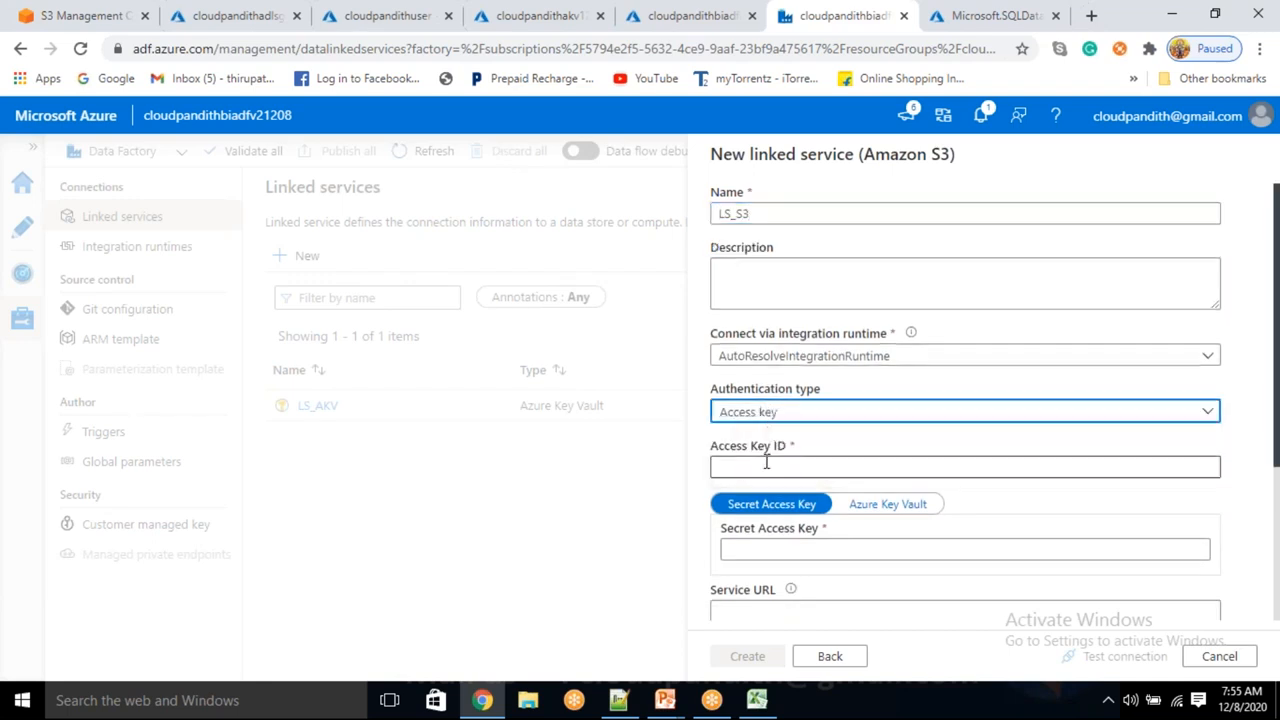
- Copy the AWS access key ID from the rootkey sheet in Excel into the linked service's Access Key ID field in Chrome
click(764, 463)
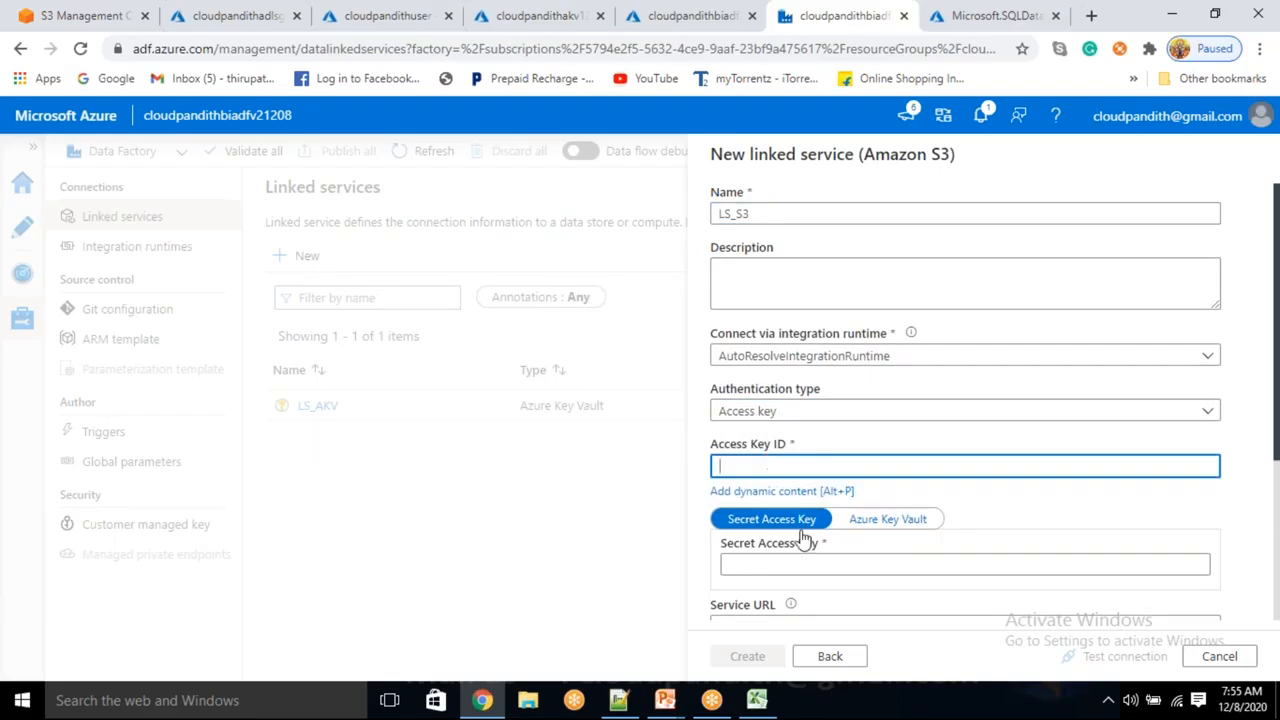
click(757, 700)
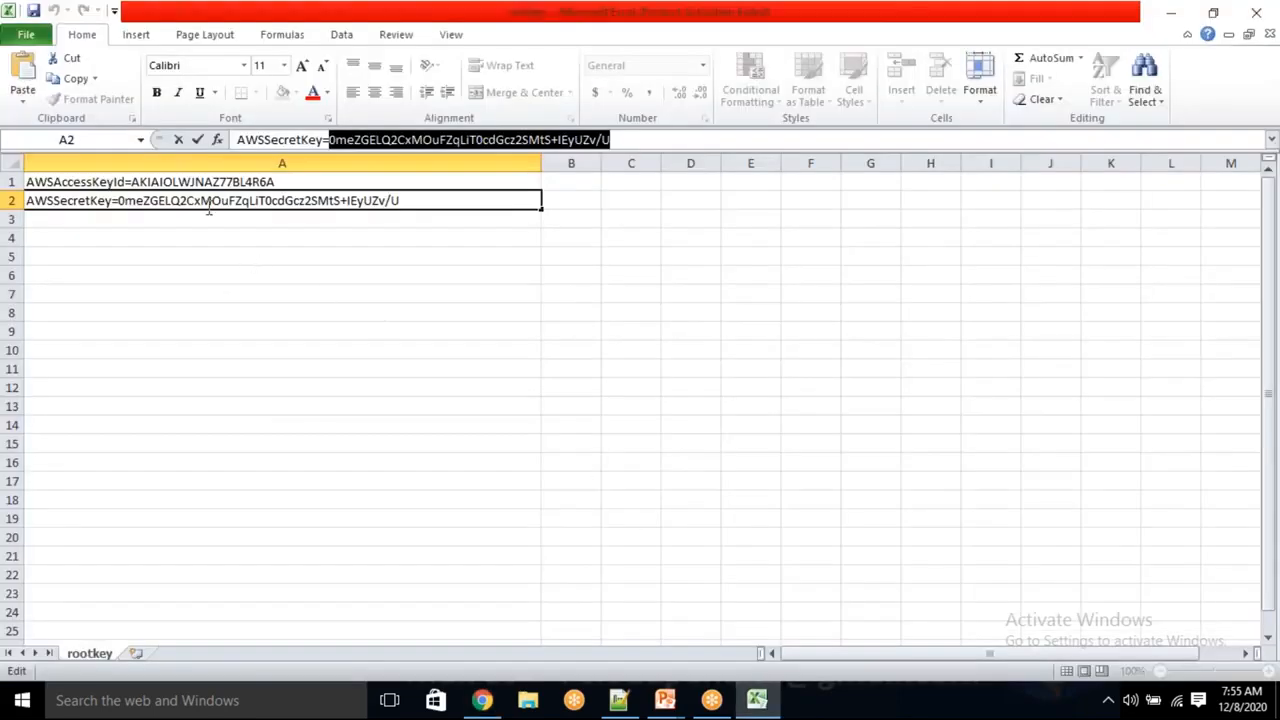
click(194, 183)
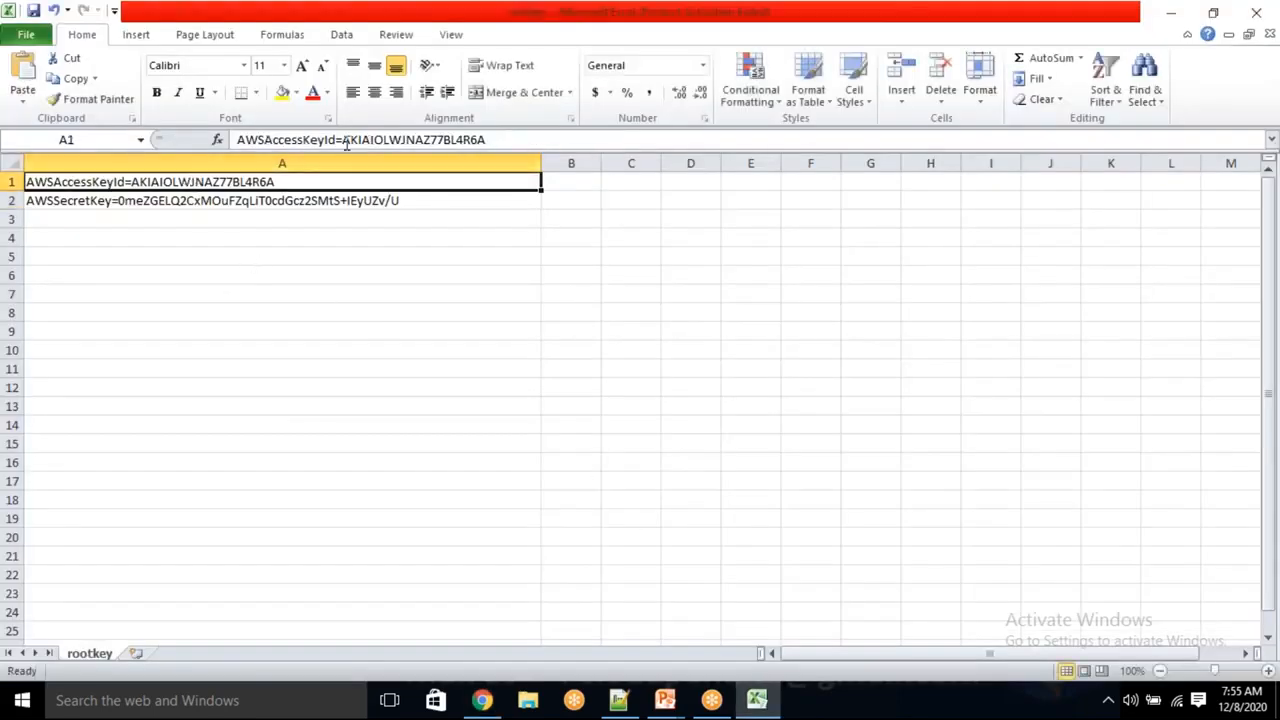
drag(343, 139, 486, 140)
key(ctrl+c)
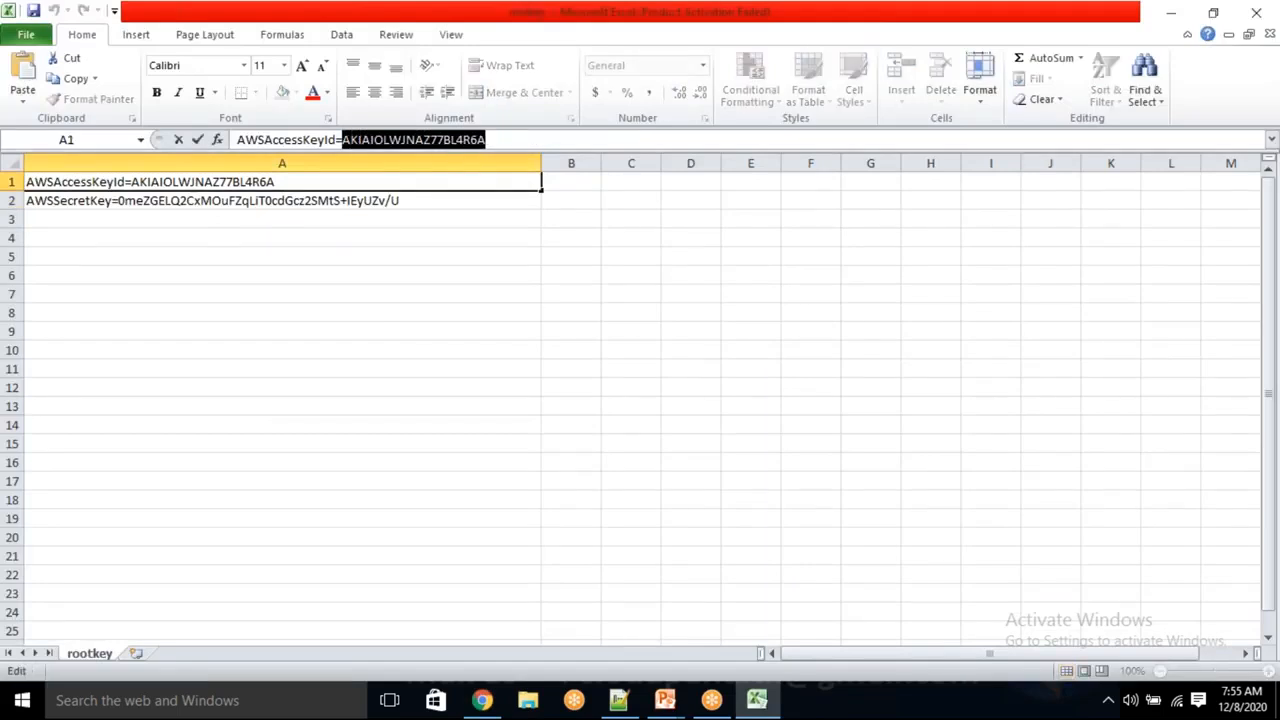
key(alt+Tab)
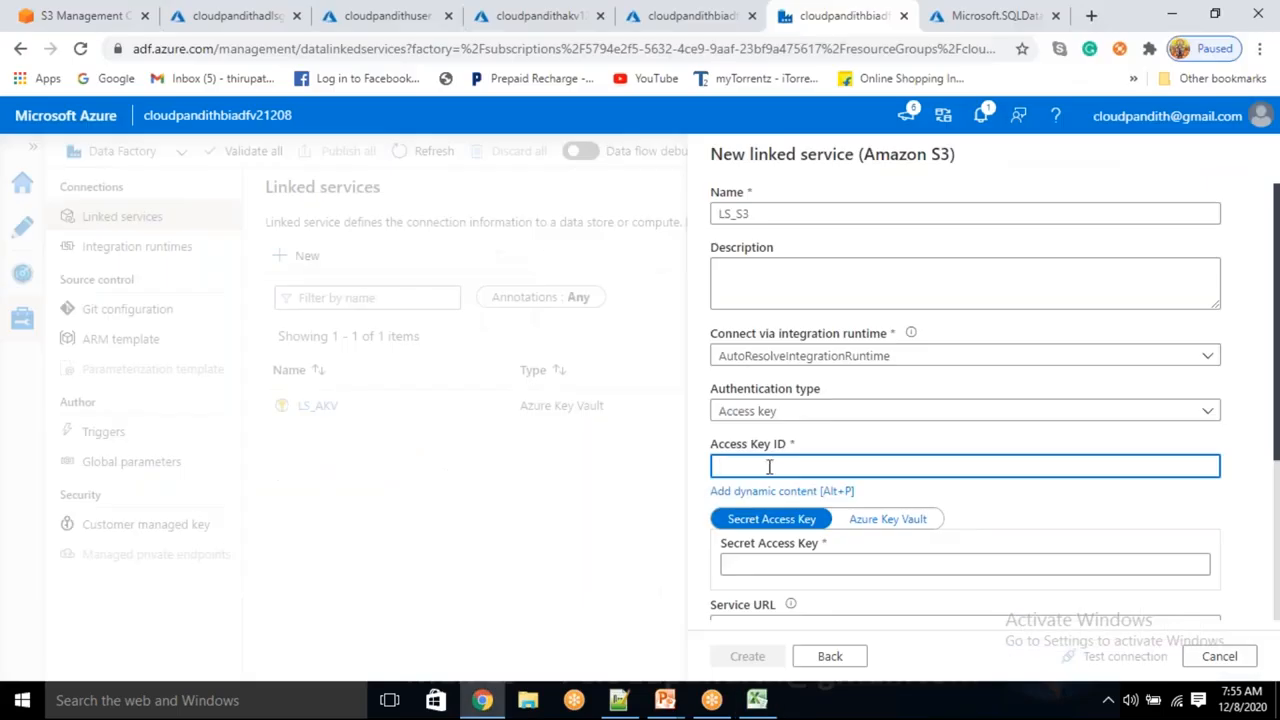
key(ctrl+v)
- Take the secret access key from Azure Key Vault, using linked service LS_AKV and secret name s3pwd
scroll(800, 545, down, 1)
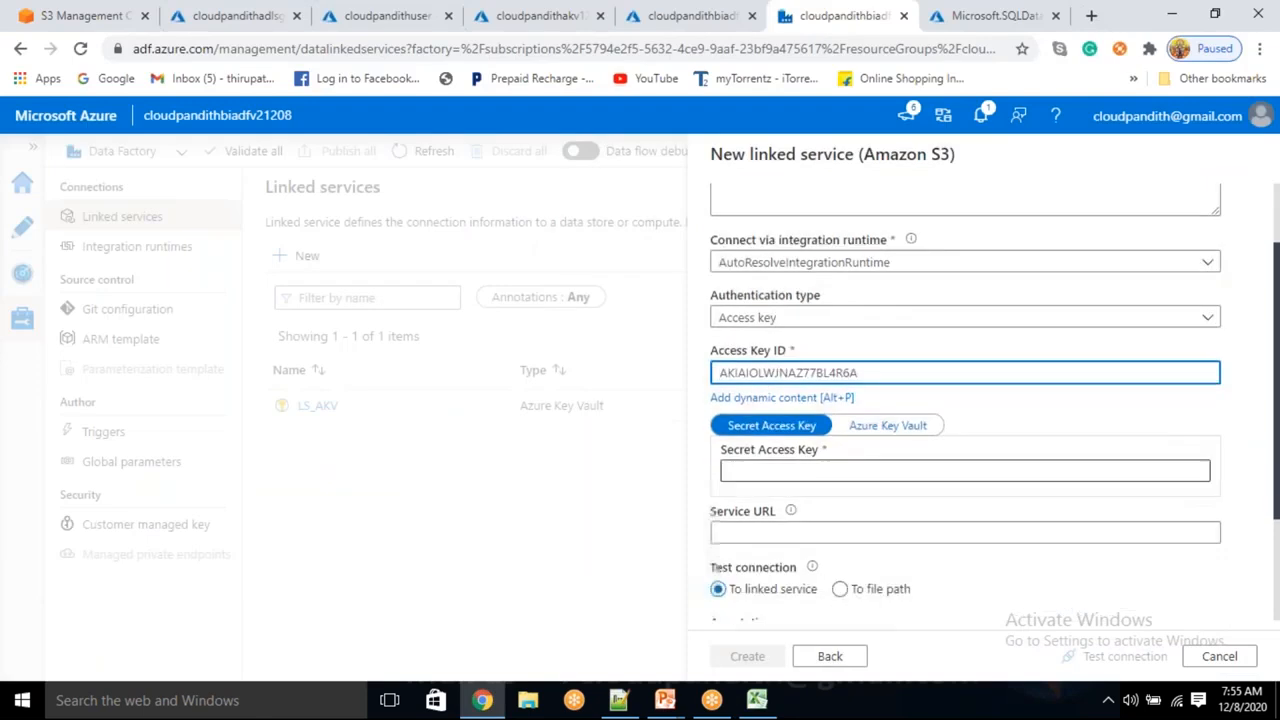
click(893, 425)
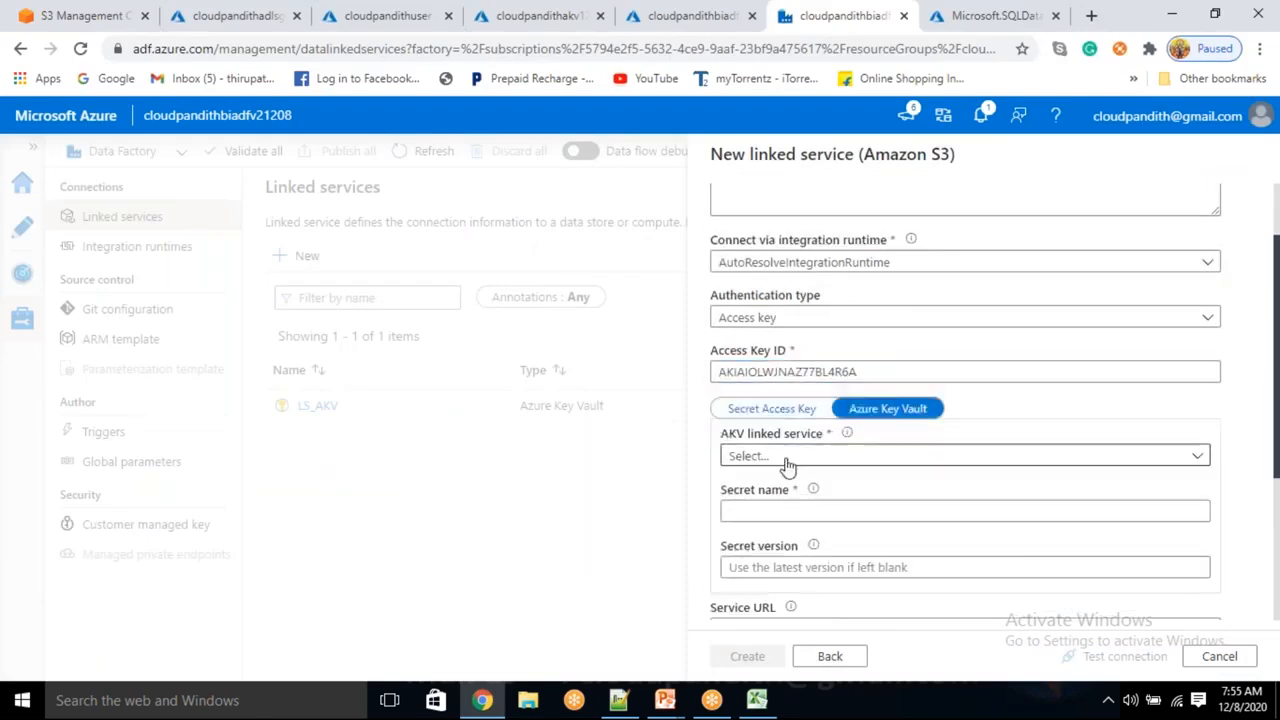
click(786, 459)
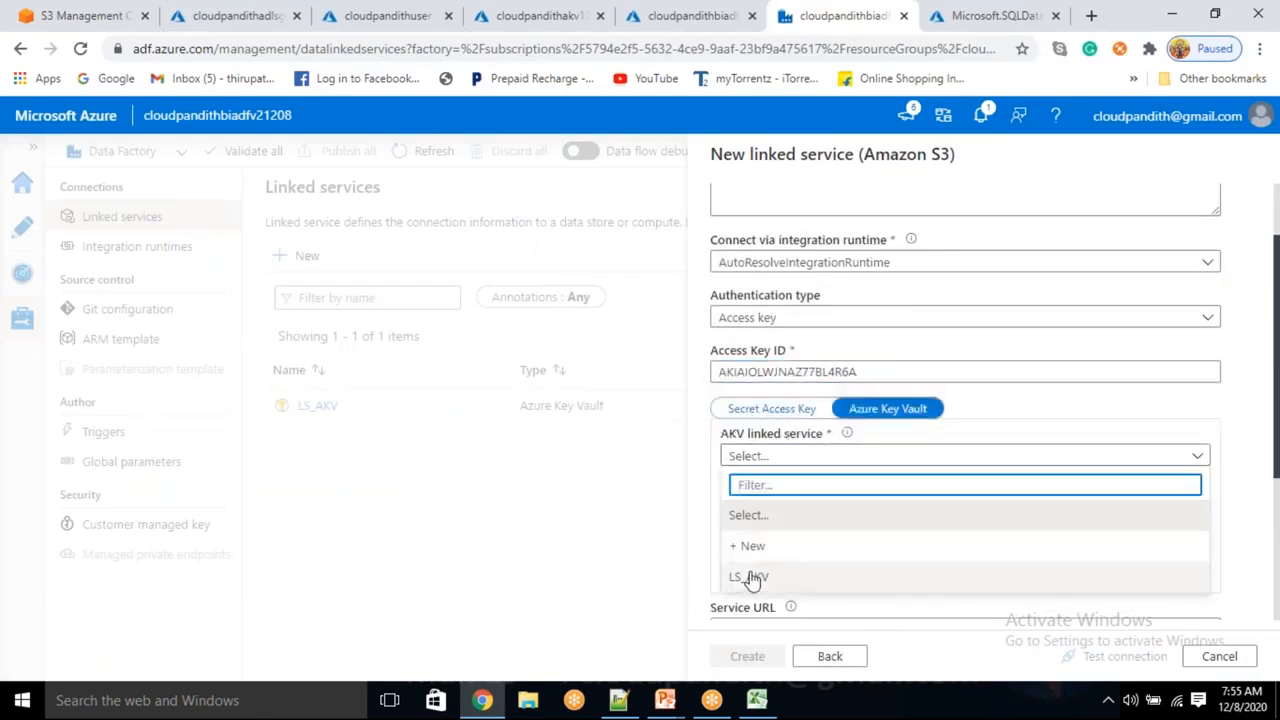
click(771, 573)
click(771, 510)
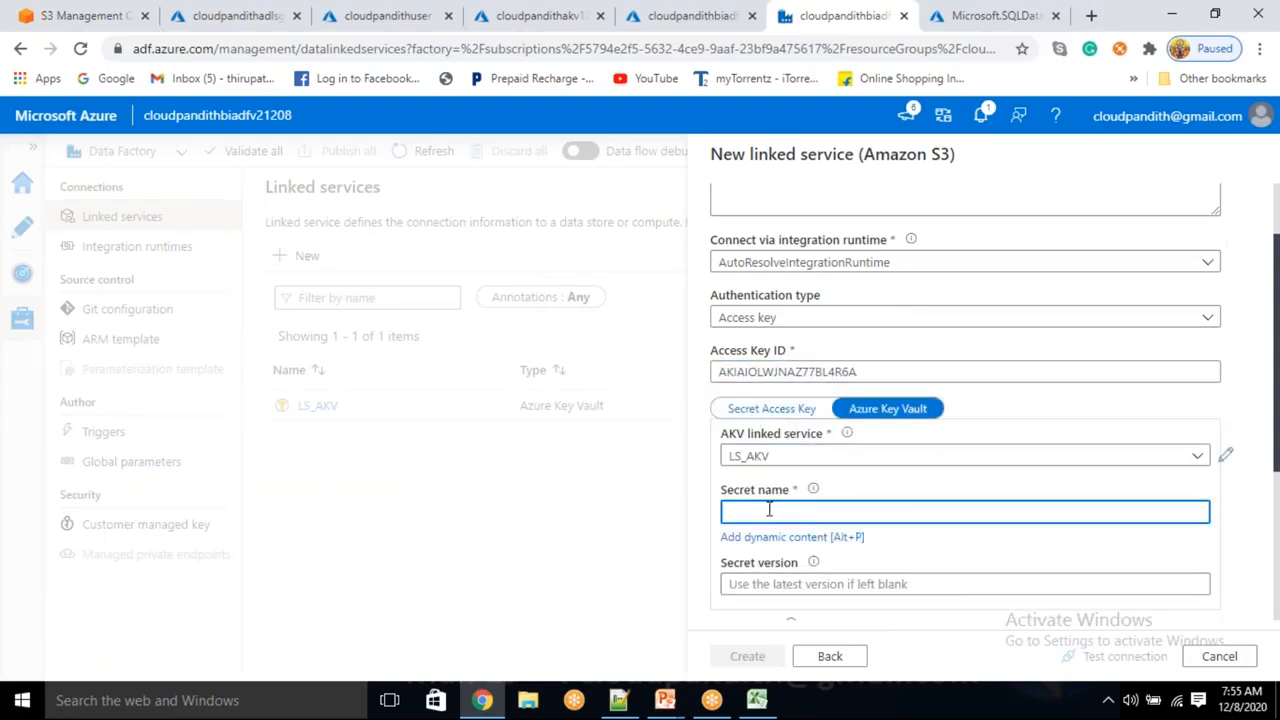
text(S3)
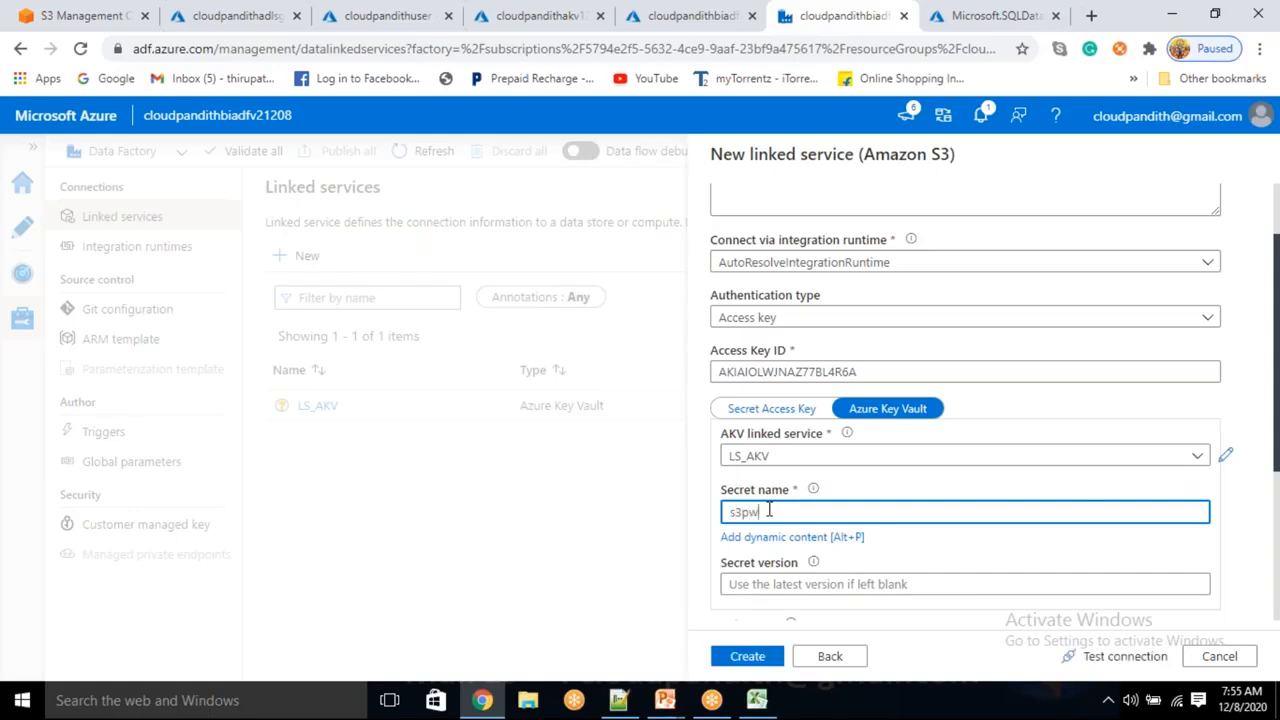
key(Tab)
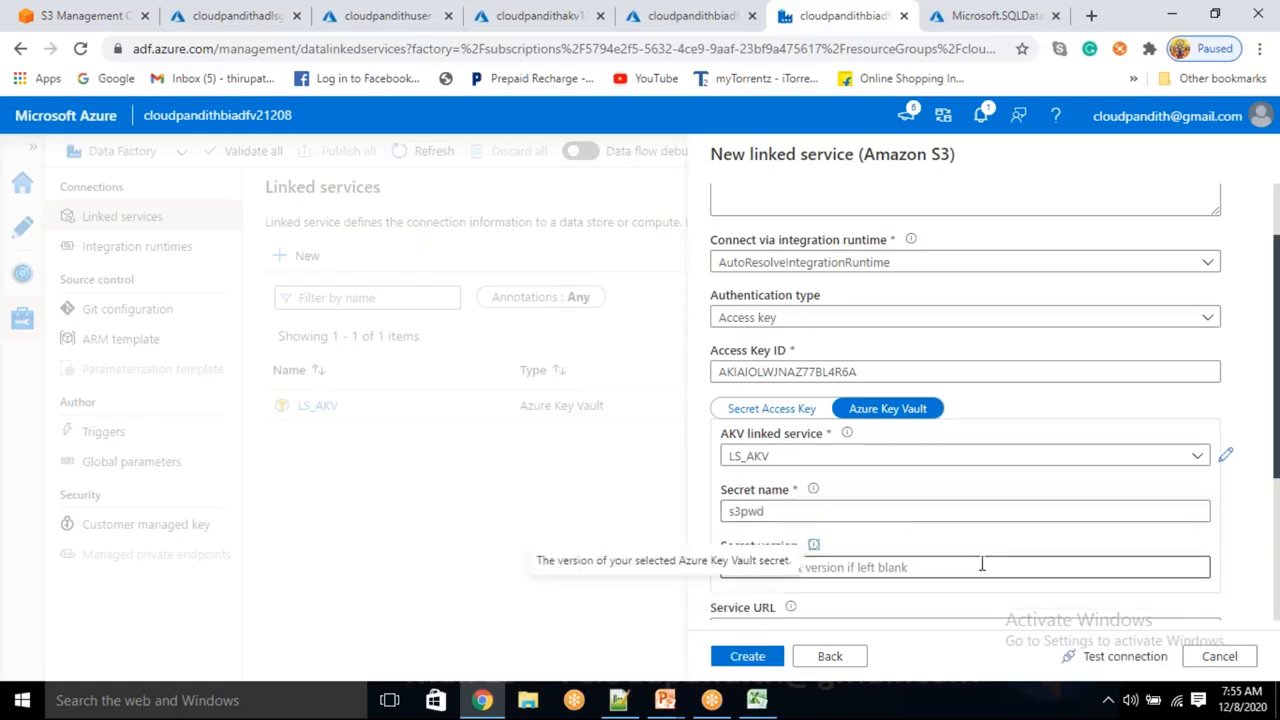
- Test the LS_S3 connection and create the Amazon S3 linked service
click(989, 547)
click(1090, 656)
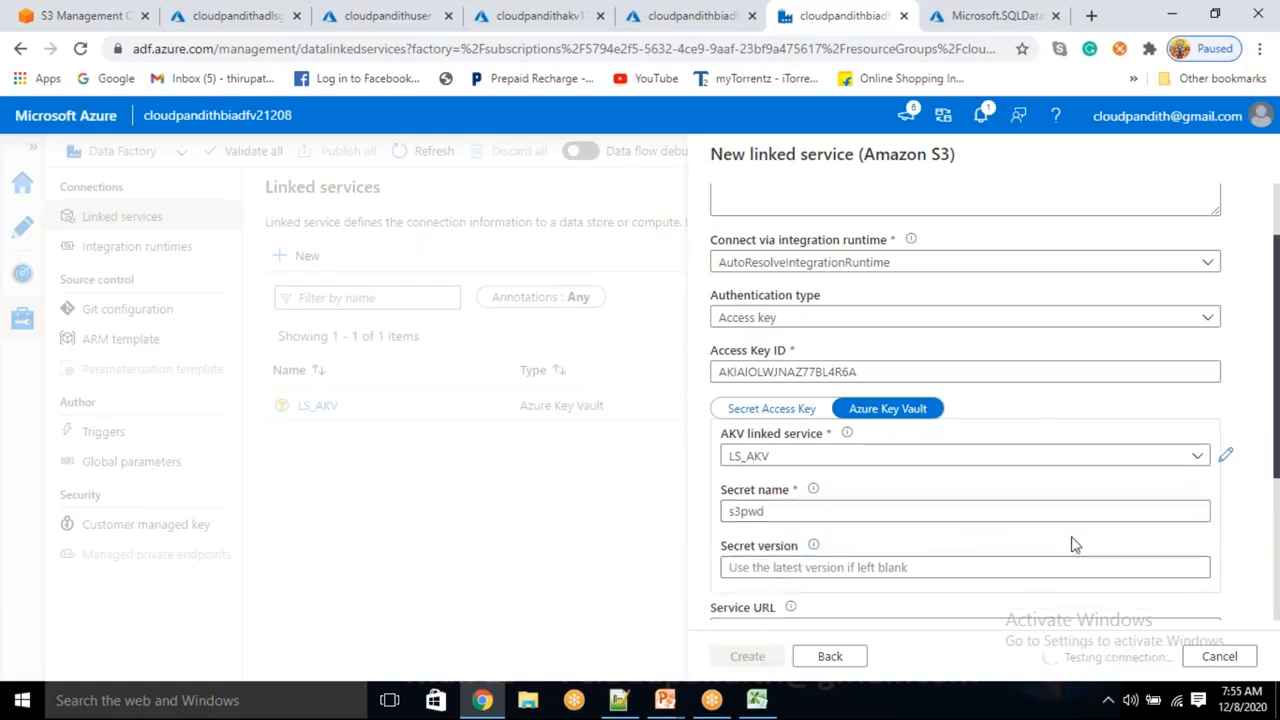
scroll(1070, 543, down, 3)
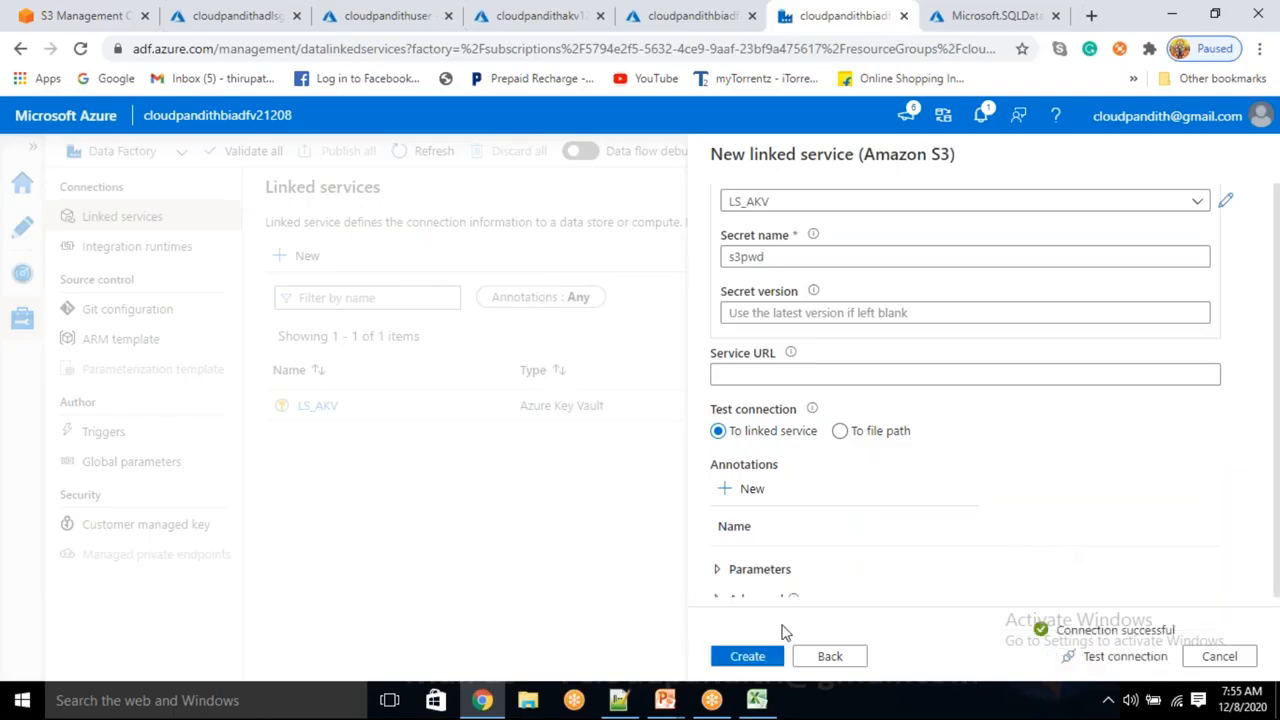
click(746, 657)
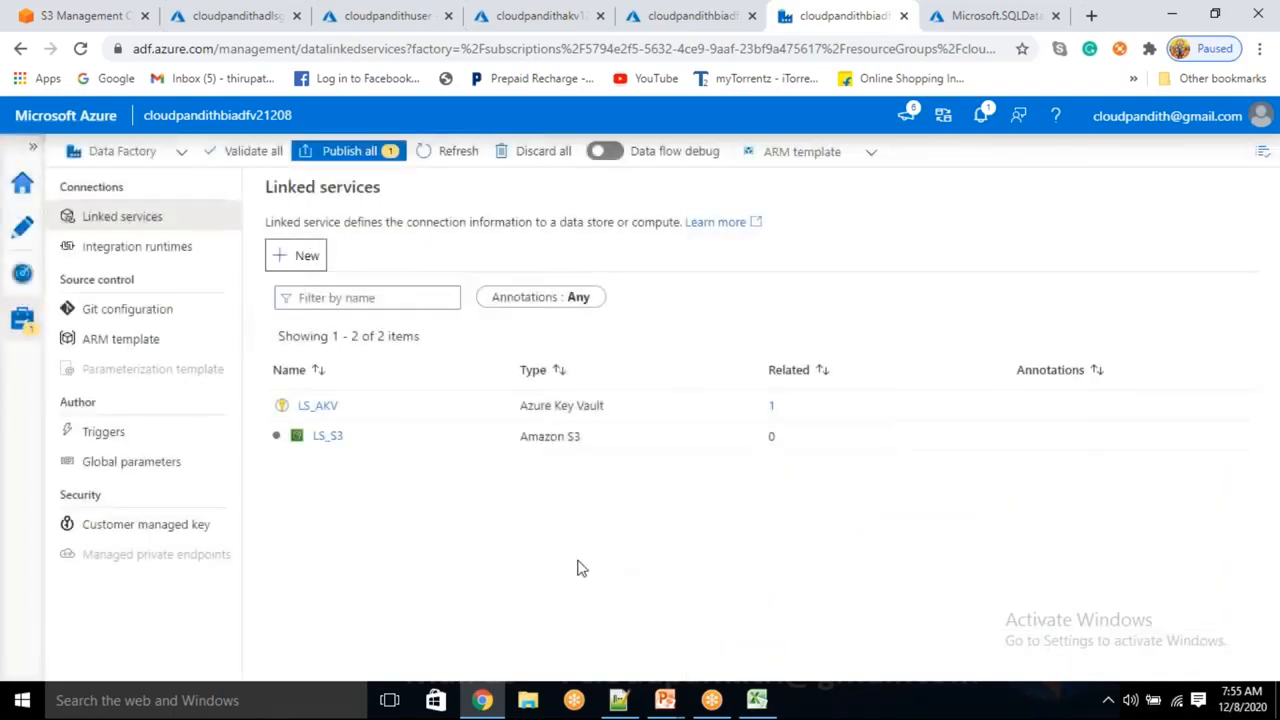
- Search the data stores for "data la" and choose Azure Data Lake Storage Gen1 as another new linked service type
click(318, 262)
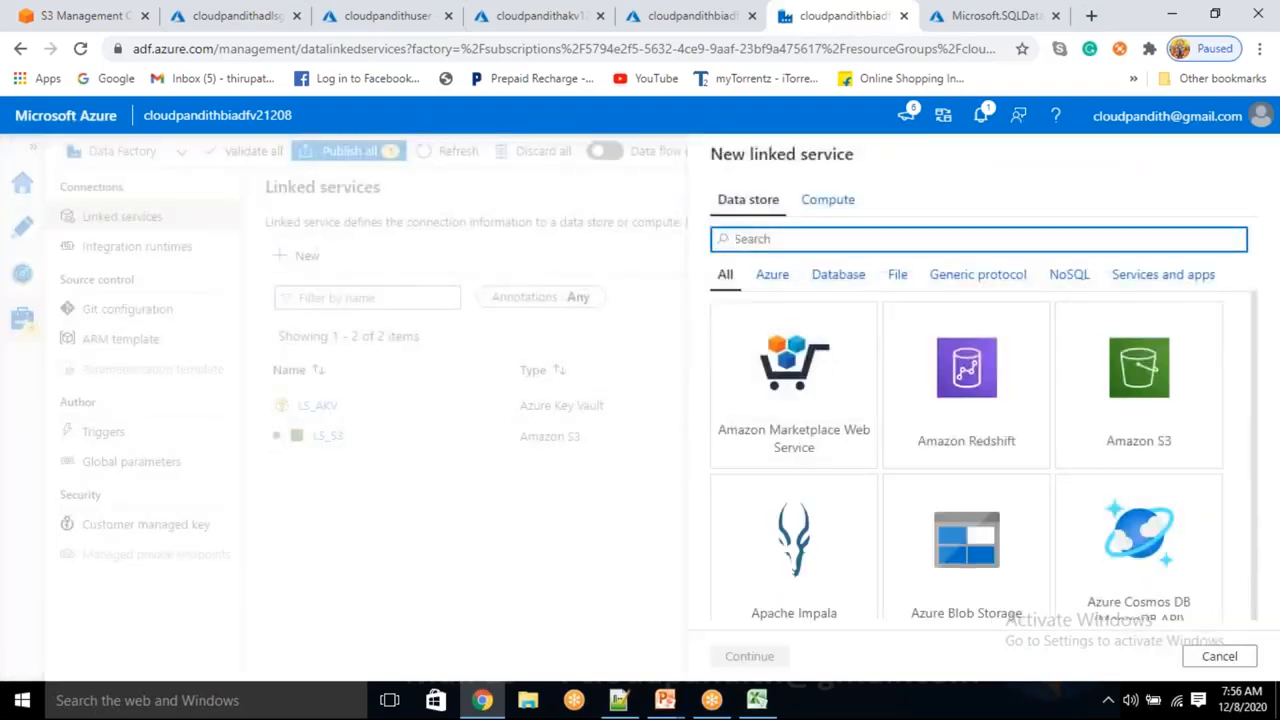
text(data le)
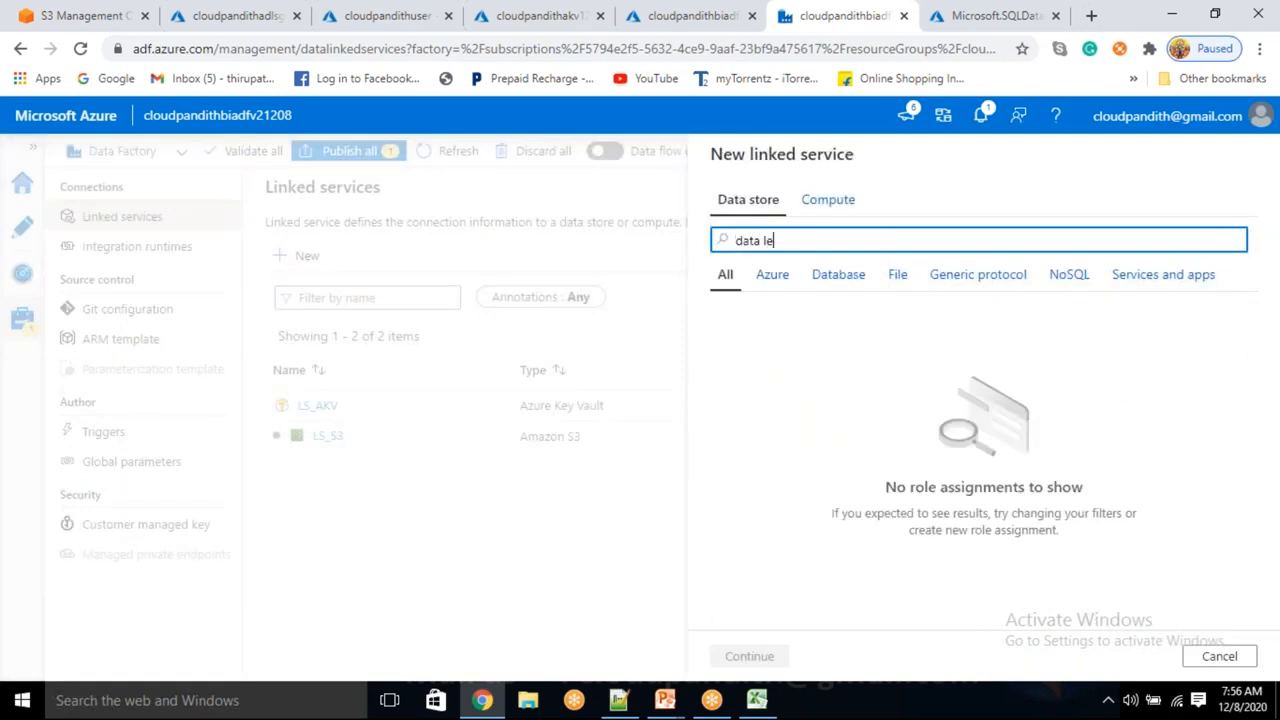
key(BackSpace)
key(BackSpace)
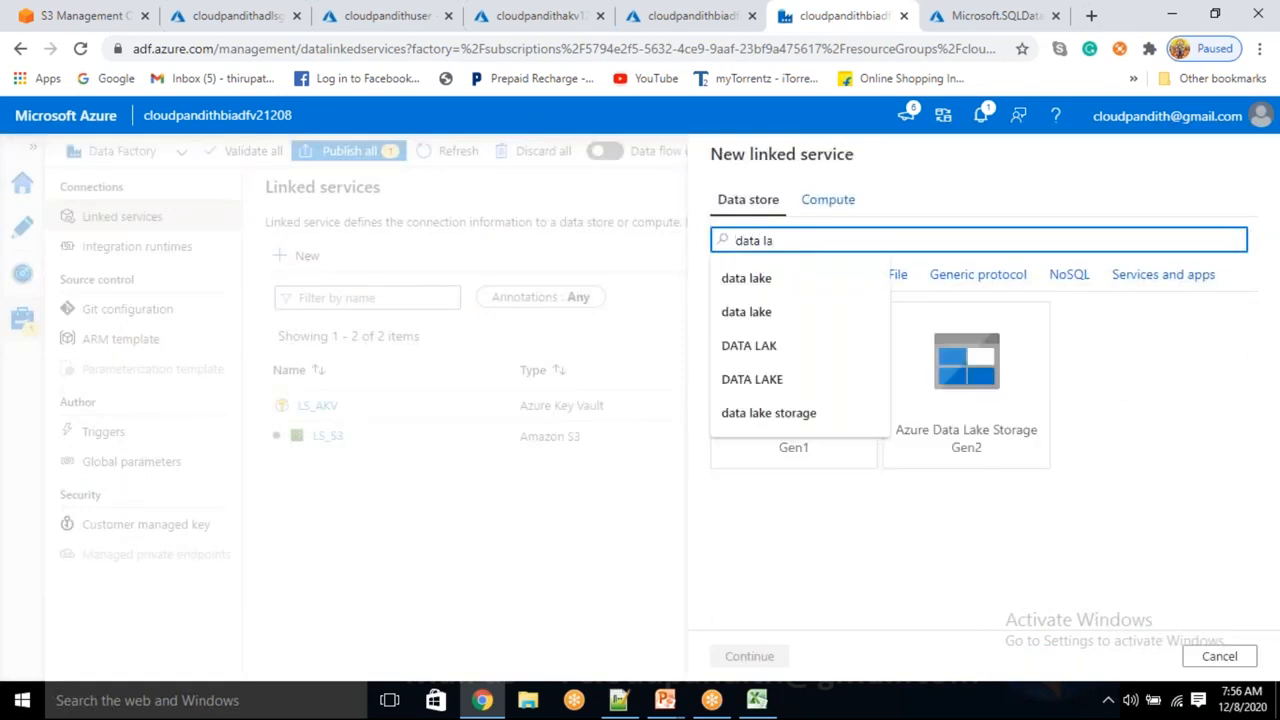
click(872, 600)
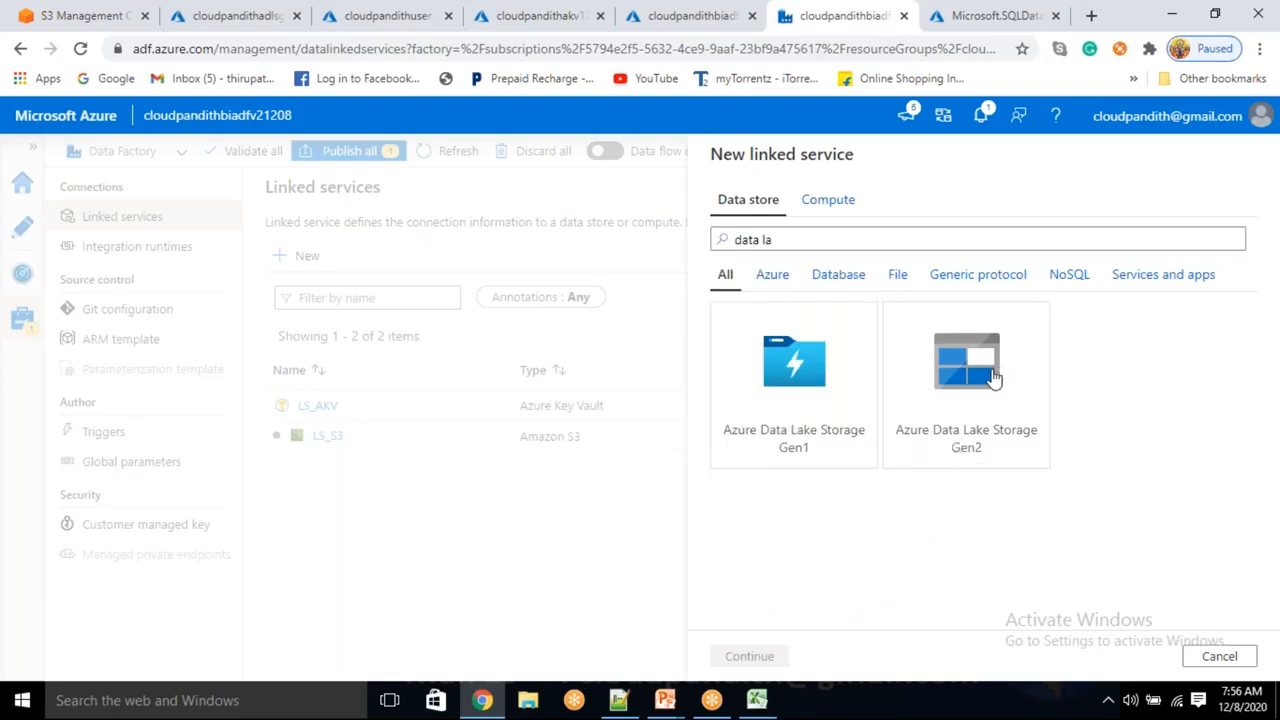
click(806, 358)
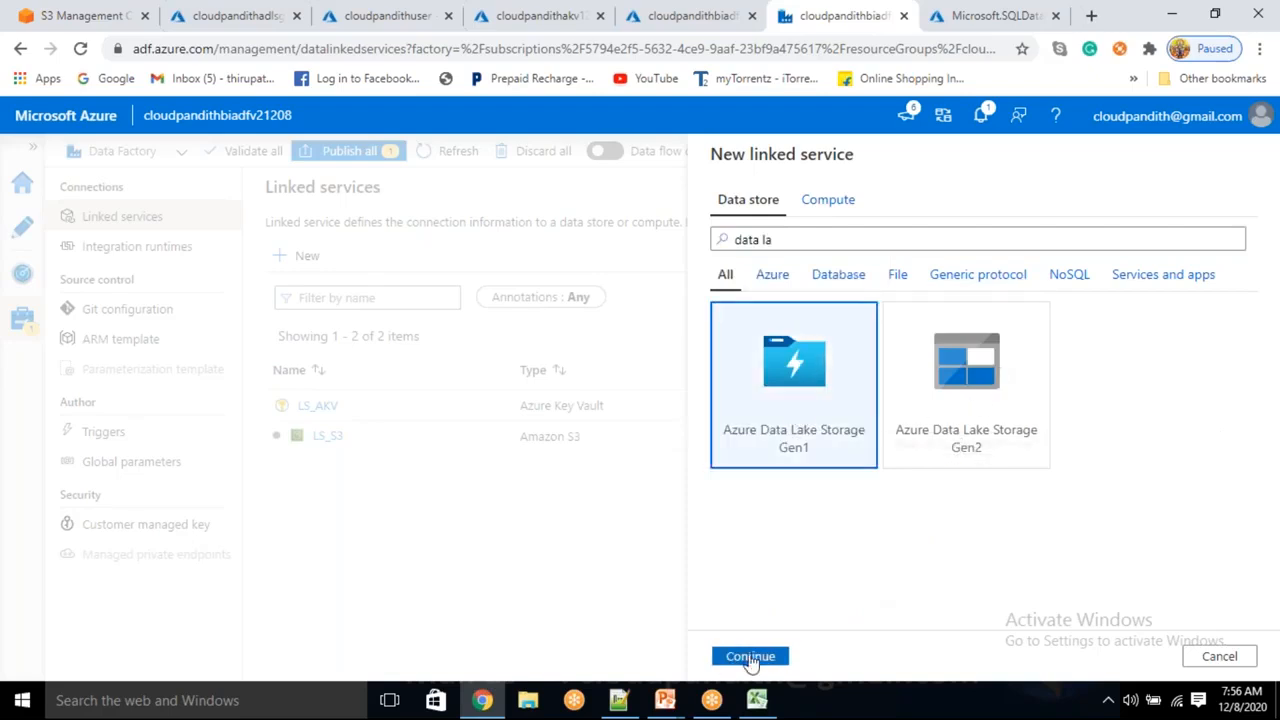
click(752, 658)
- Name the linked service LS_ADLSGen1 and select the Free Trial subscription with Data Lake Store account cloudpandithadlsgen1
drag(862, 214, 636, 210)
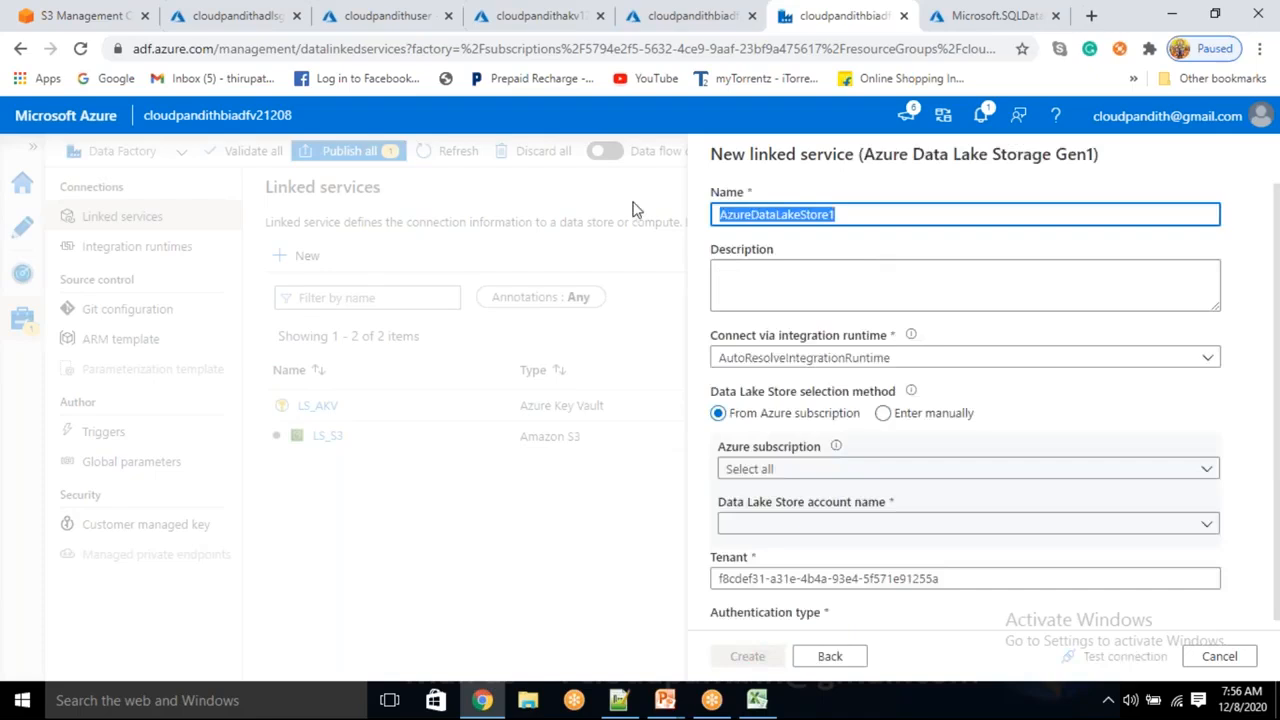
key(BackSpace)
text(LS_ADLSGen1)
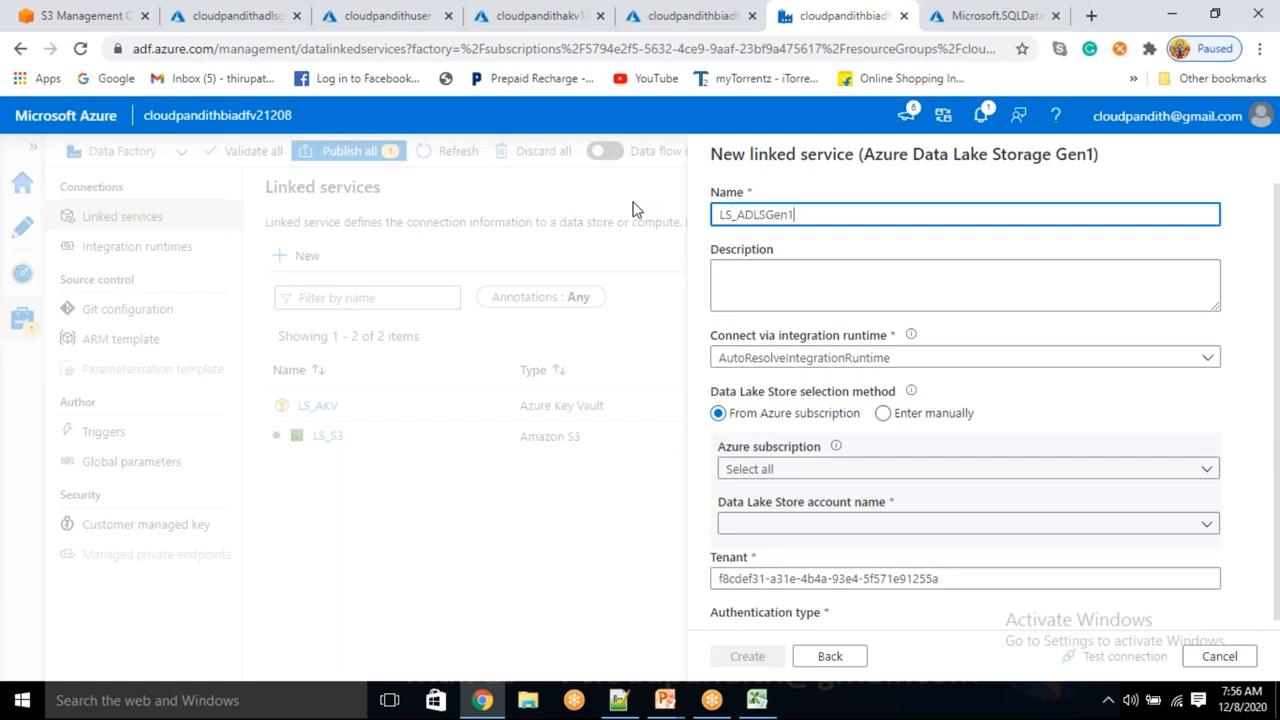
click(803, 464)
click(752, 470)
click(771, 523)
click(775, 523)
click(780, 550)
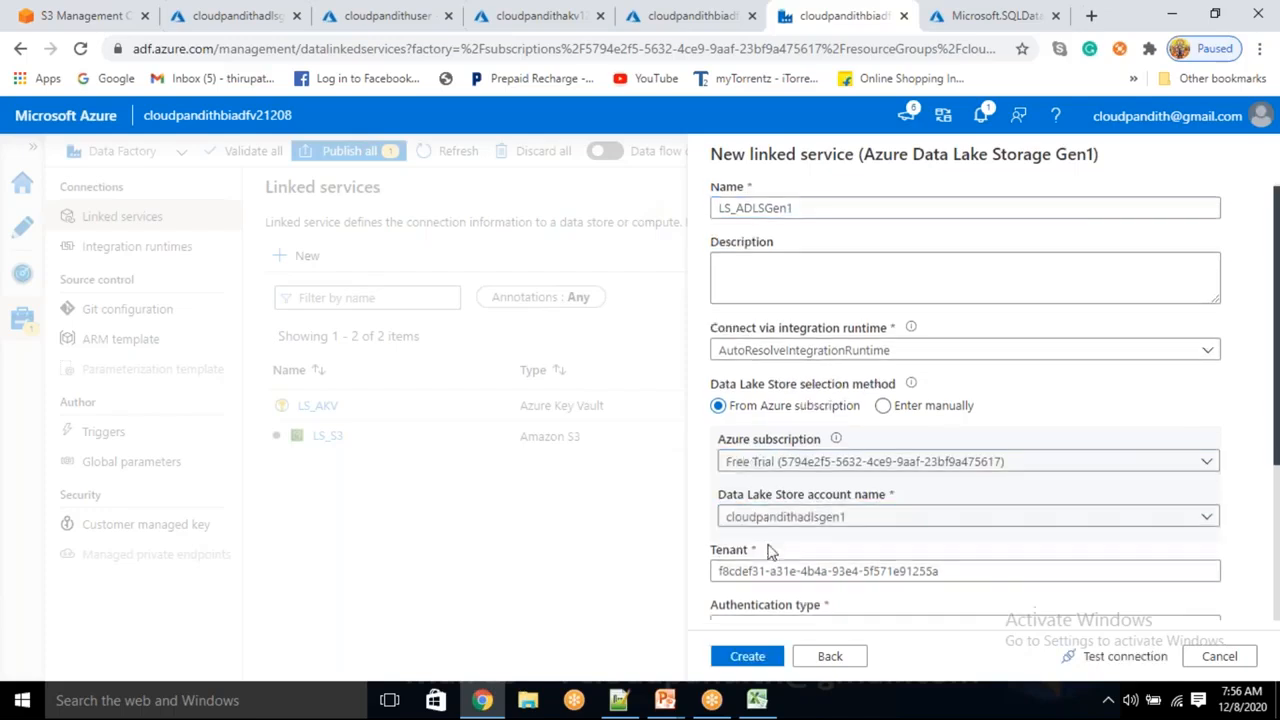
- Set the authentication type of the Data Lake linked service to Service Principal
scroll(808, 551, down, 3)
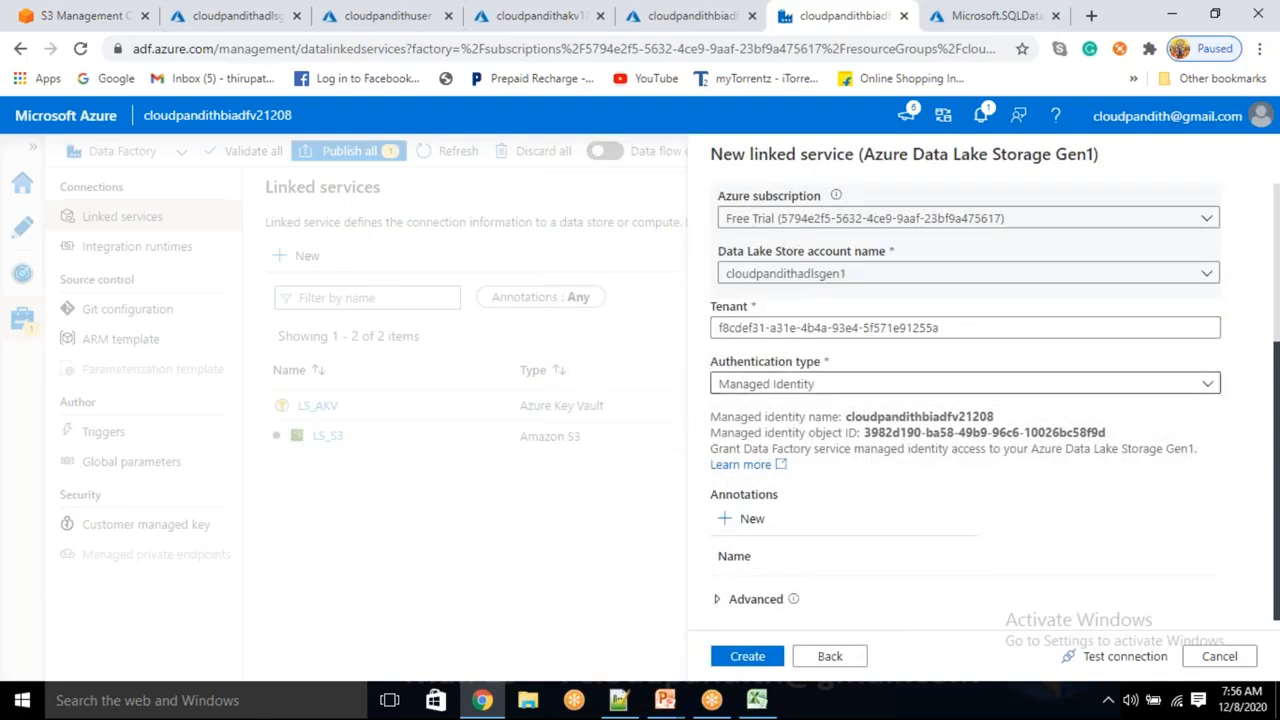
click(790, 395)
click(777, 442)
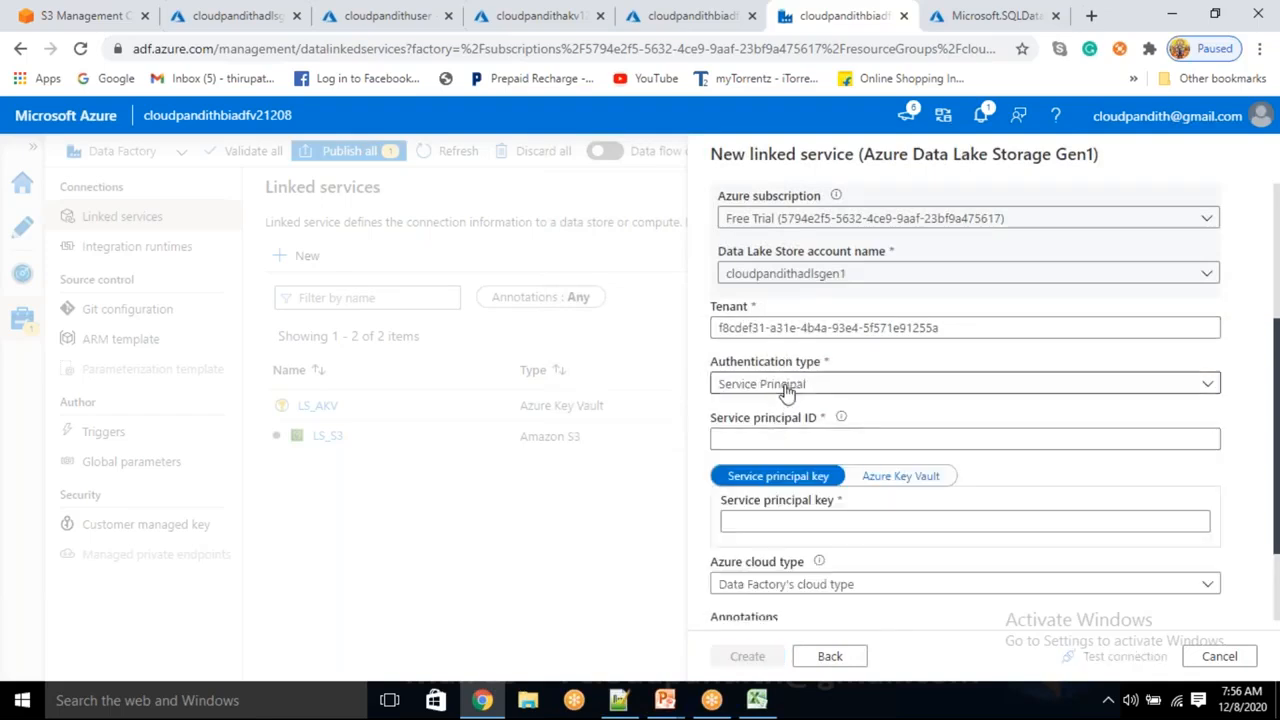
- Copy the app ID from the Notepad++ notes and enter it as the service principal ID of the Data Lake linked service
click(772, 440)
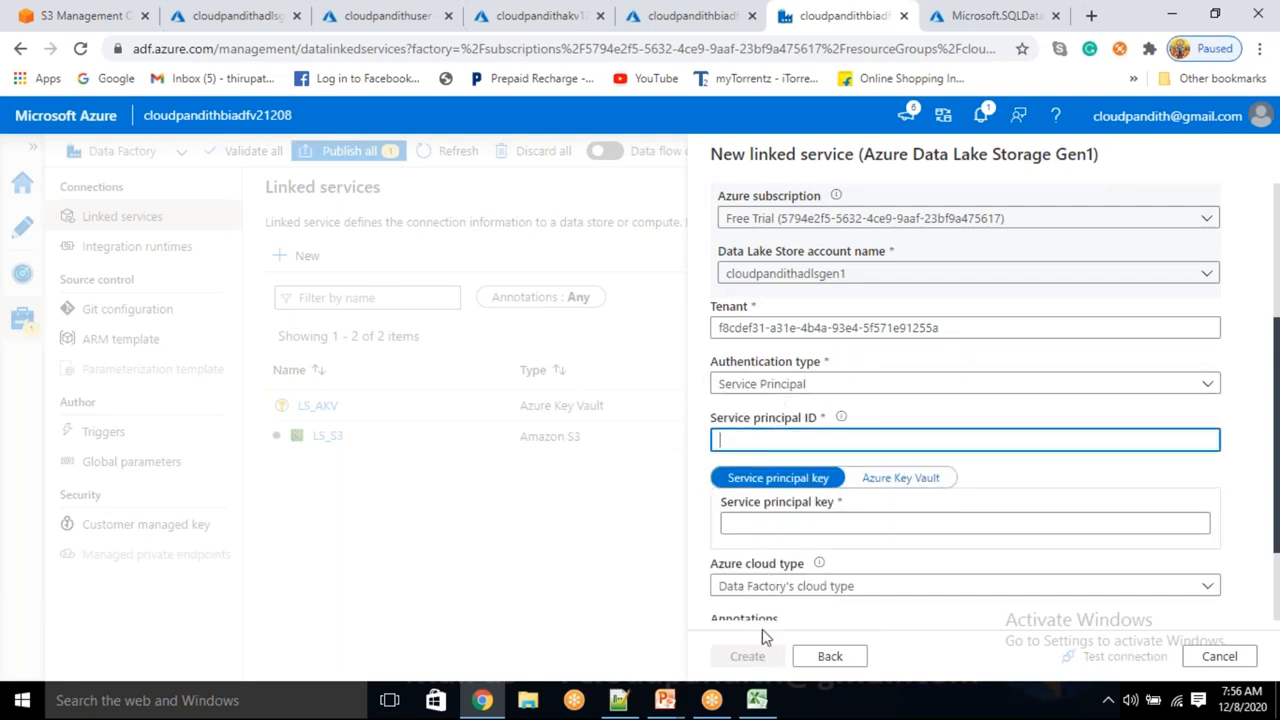
click(622, 702)
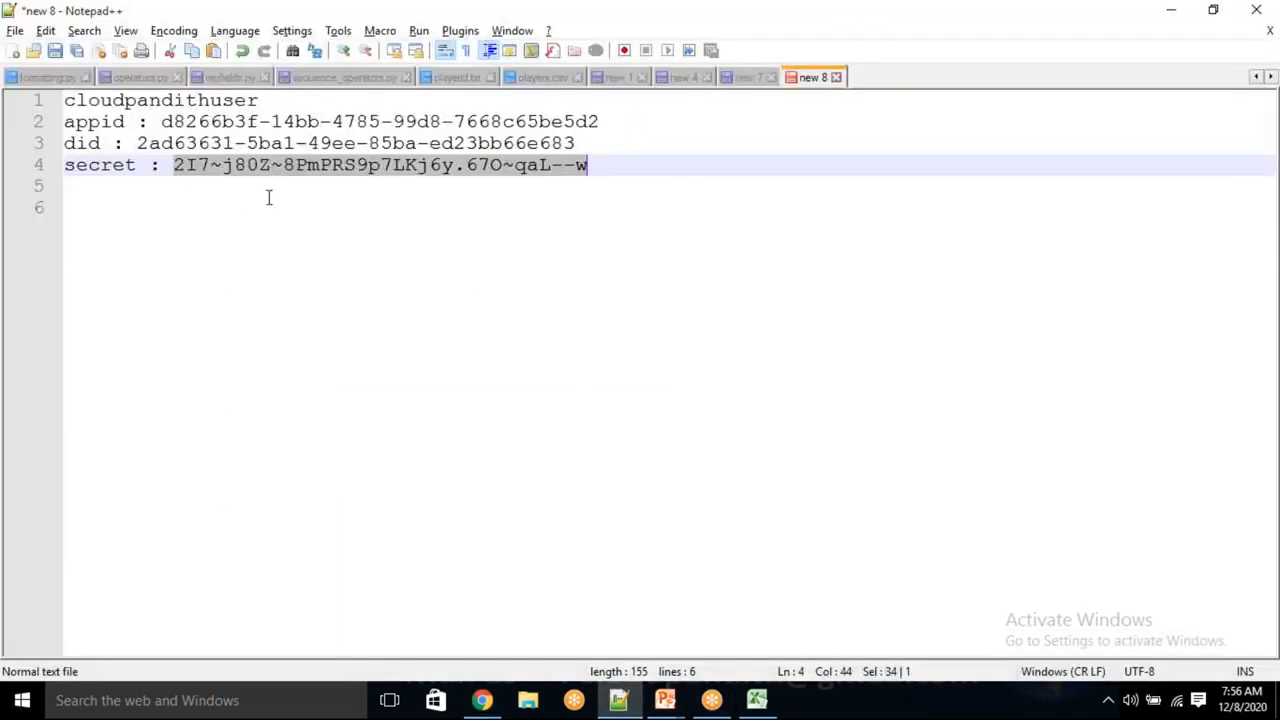
click(165, 121)
key(shift+End)
key(ctrl+c)
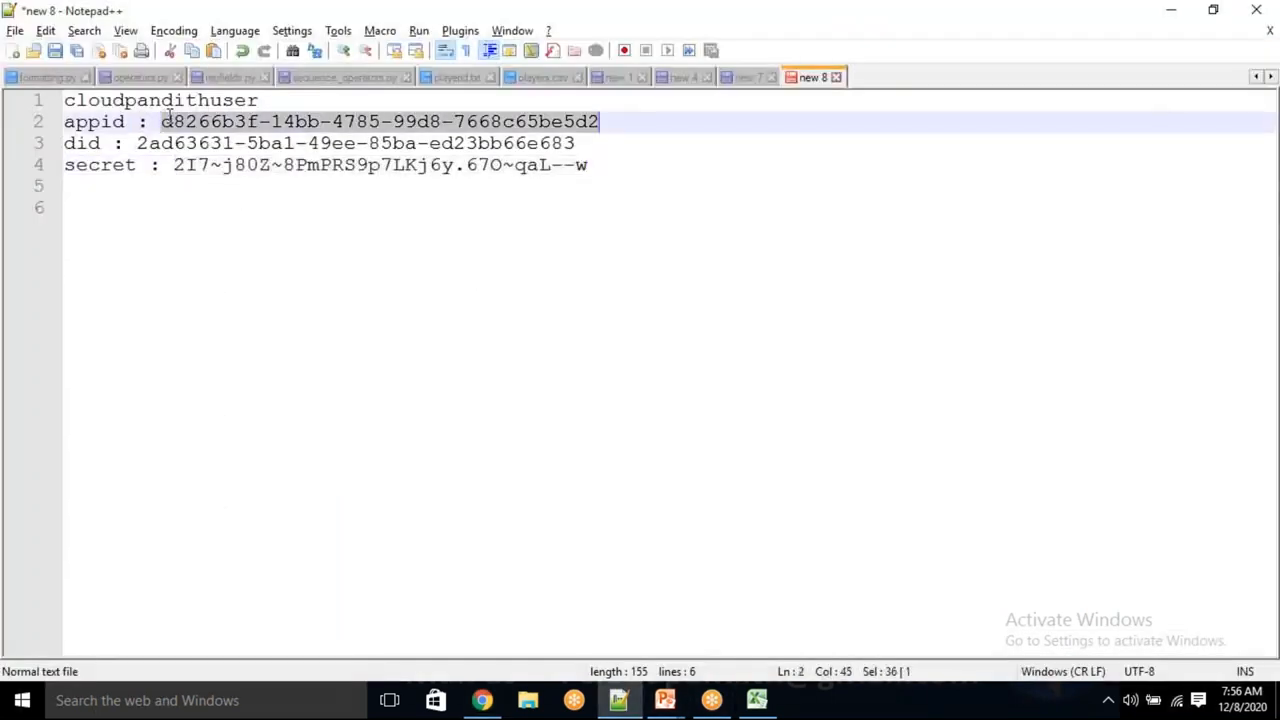
key(alt+Tab)
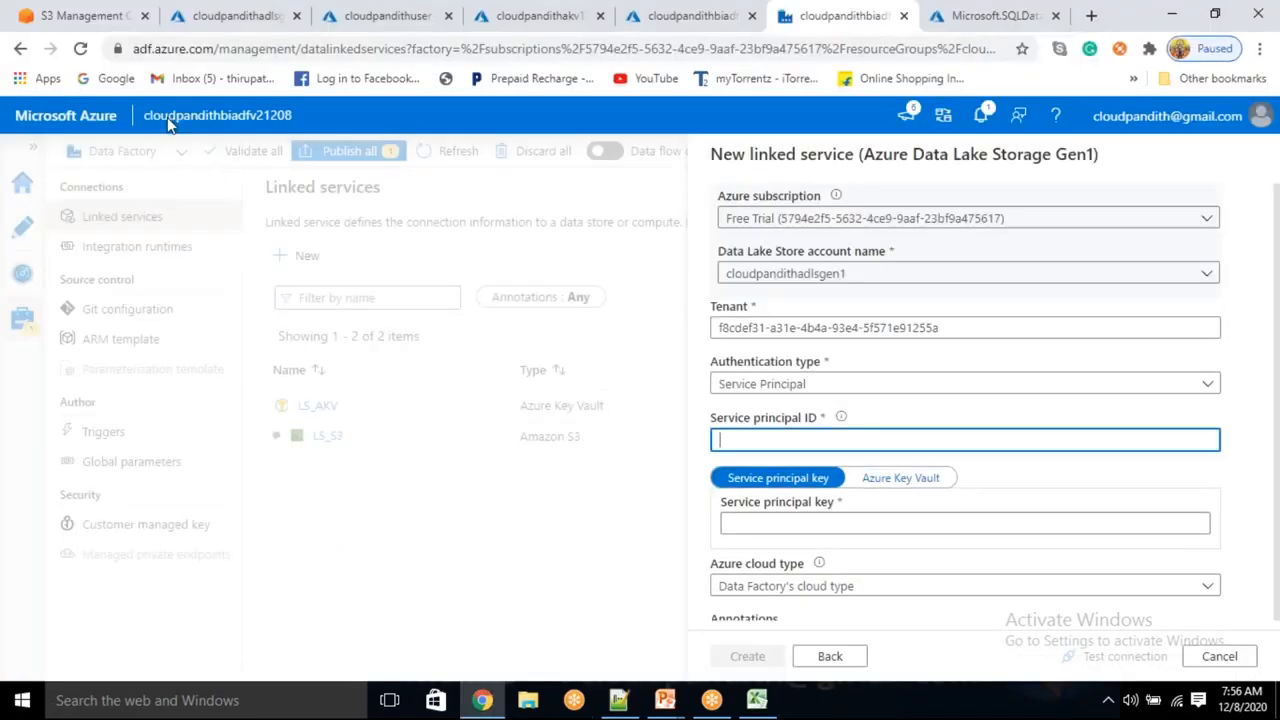
key(ctrl+v)
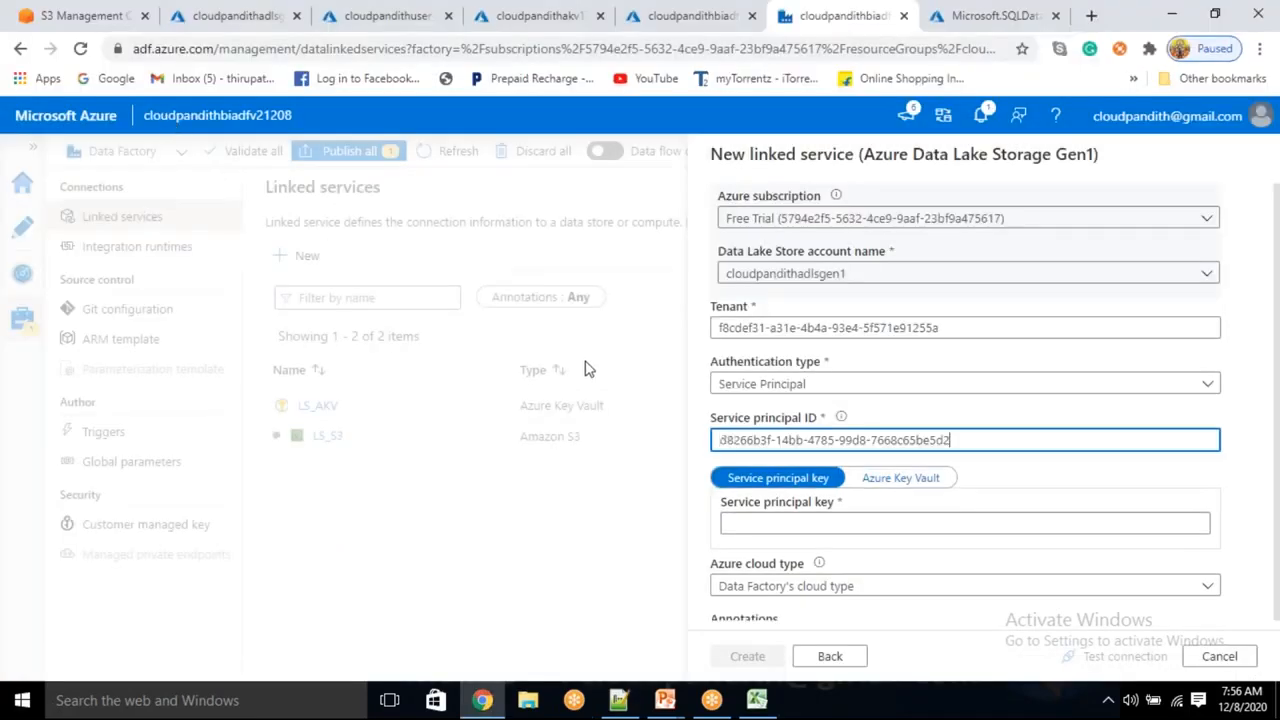
- Take the service principal key from Azure Key Vault, using linked service LS_AKV and secret name adlspwd
click(893, 477)
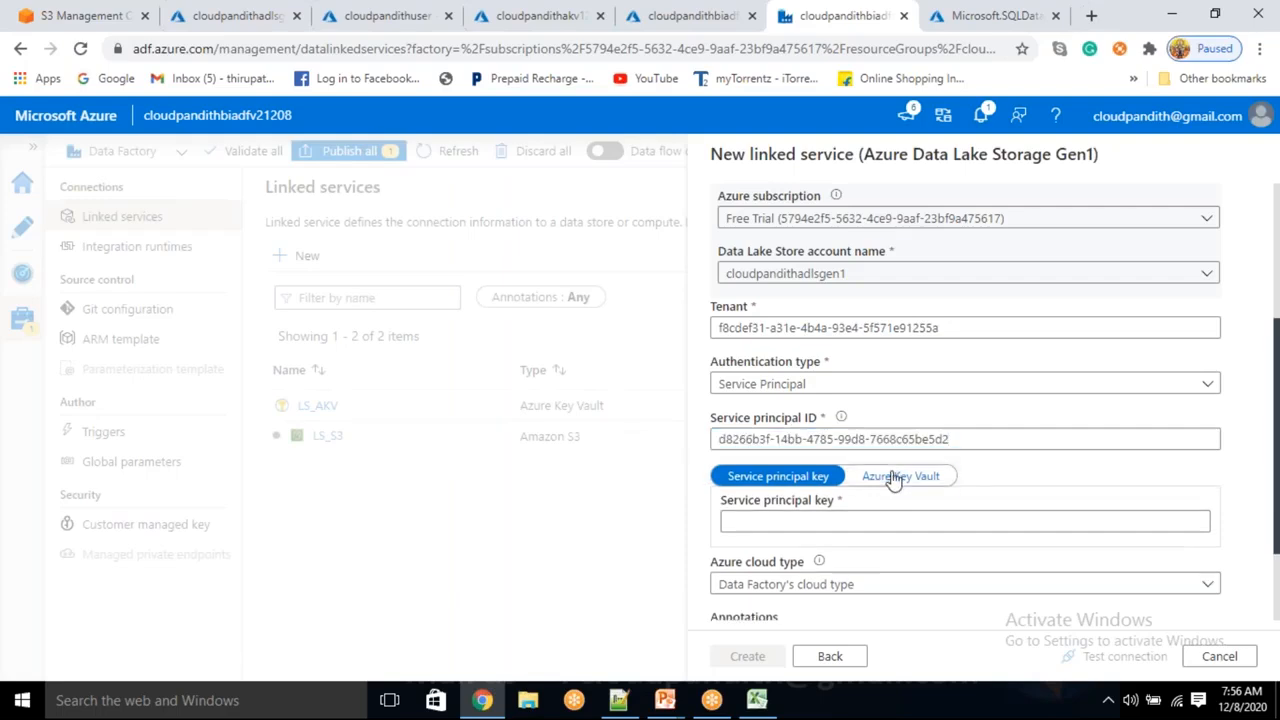
click(812, 526)
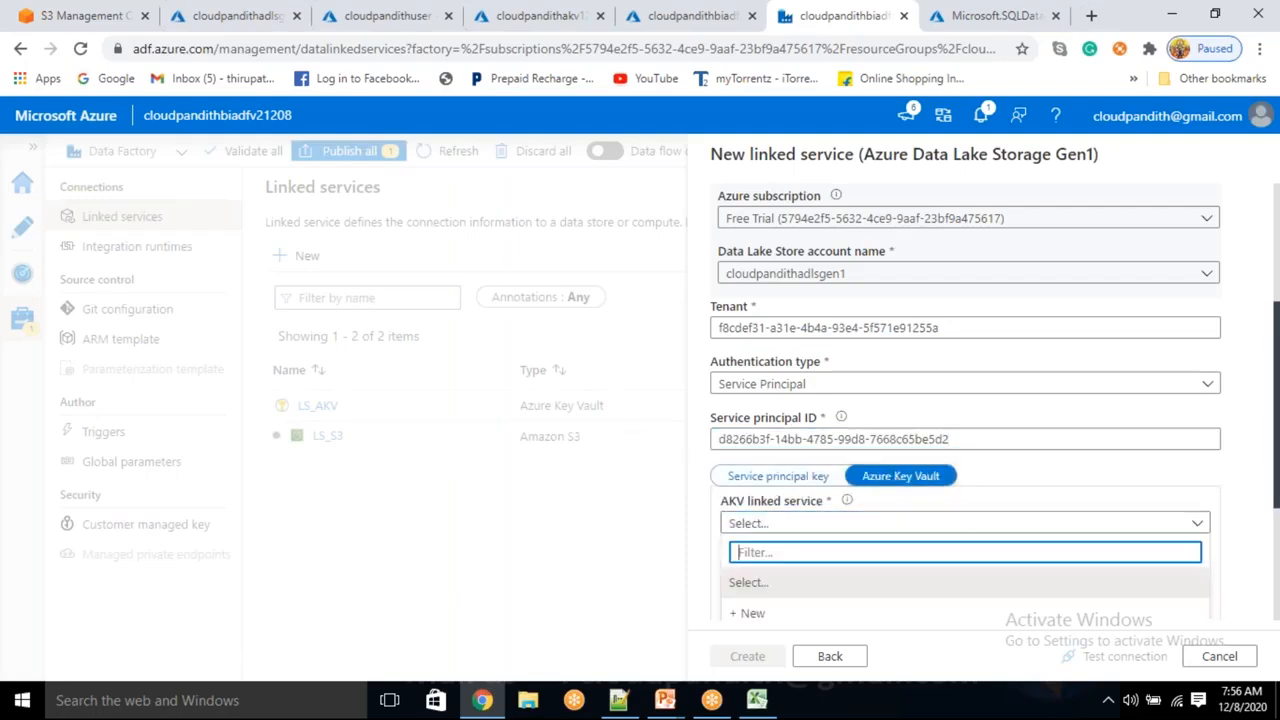
scroll(768, 605, down, 2)
click(752, 458)
click(768, 390)
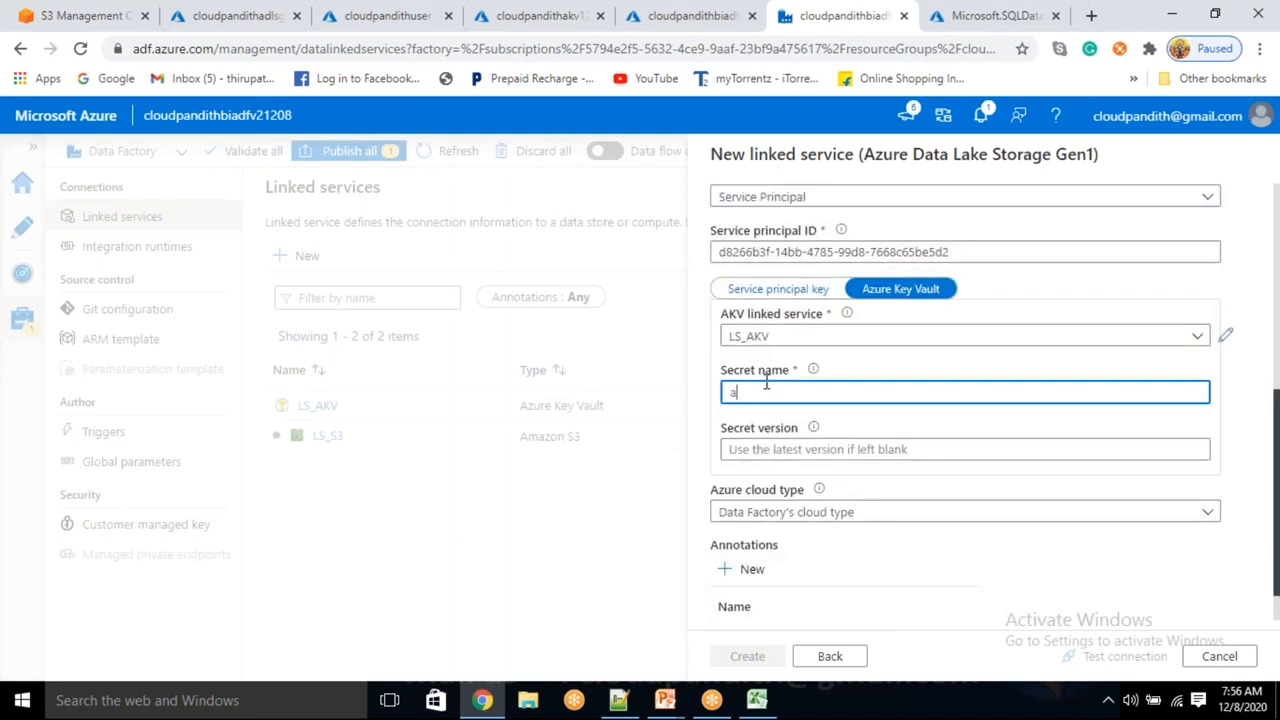
text(ald)
key(BackSpace)
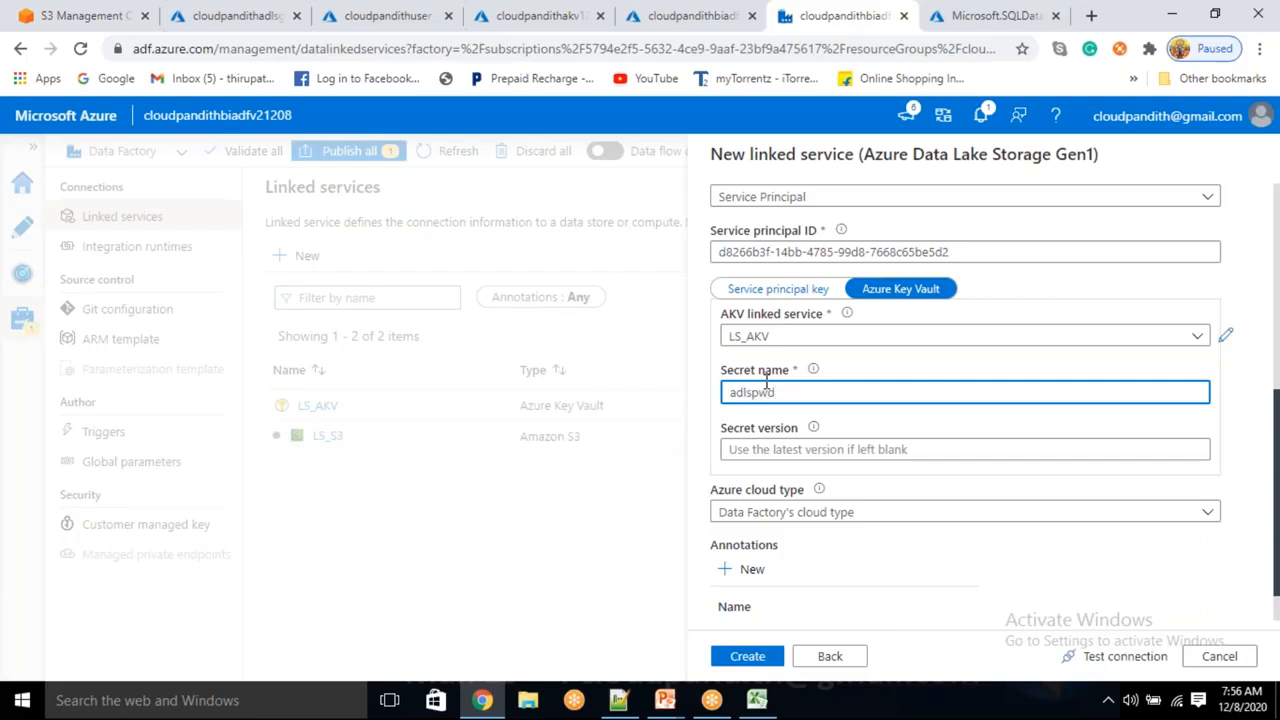
- Test the Data Lake linked service connection and check the secret name against the secrets list of key vault cloudpandithakv1208
click(1100, 656)
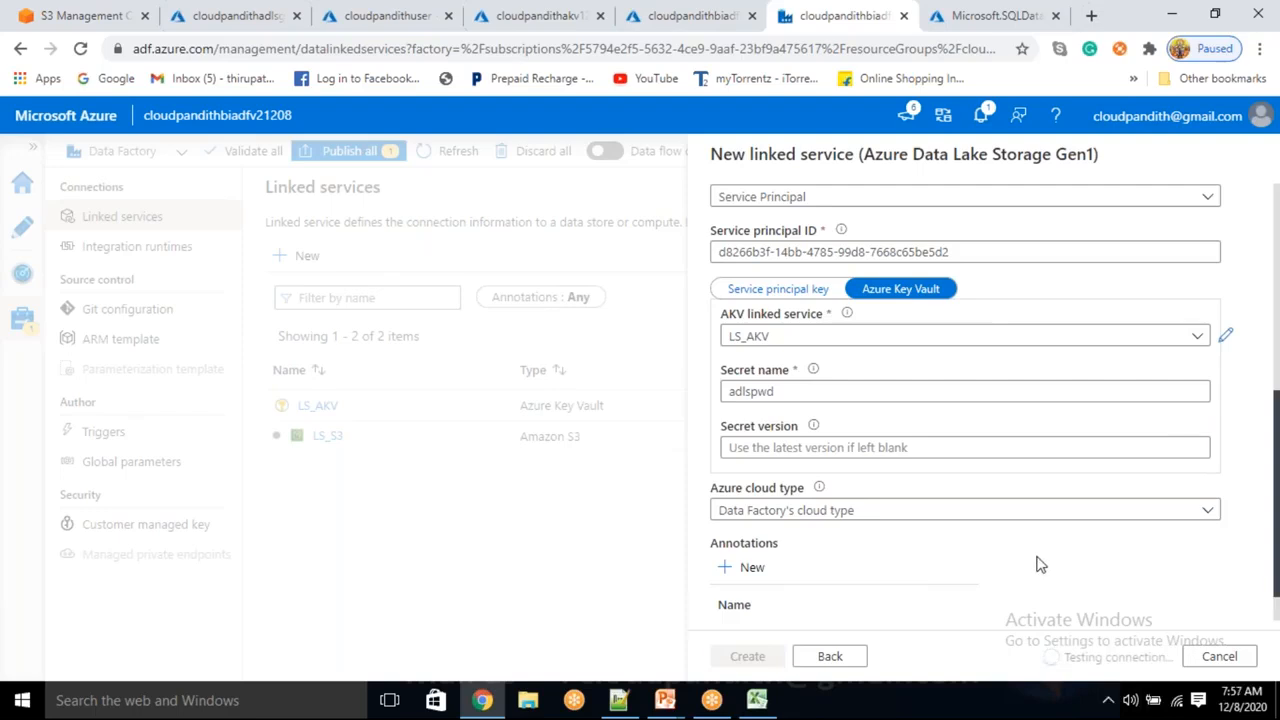
click(543, 14)
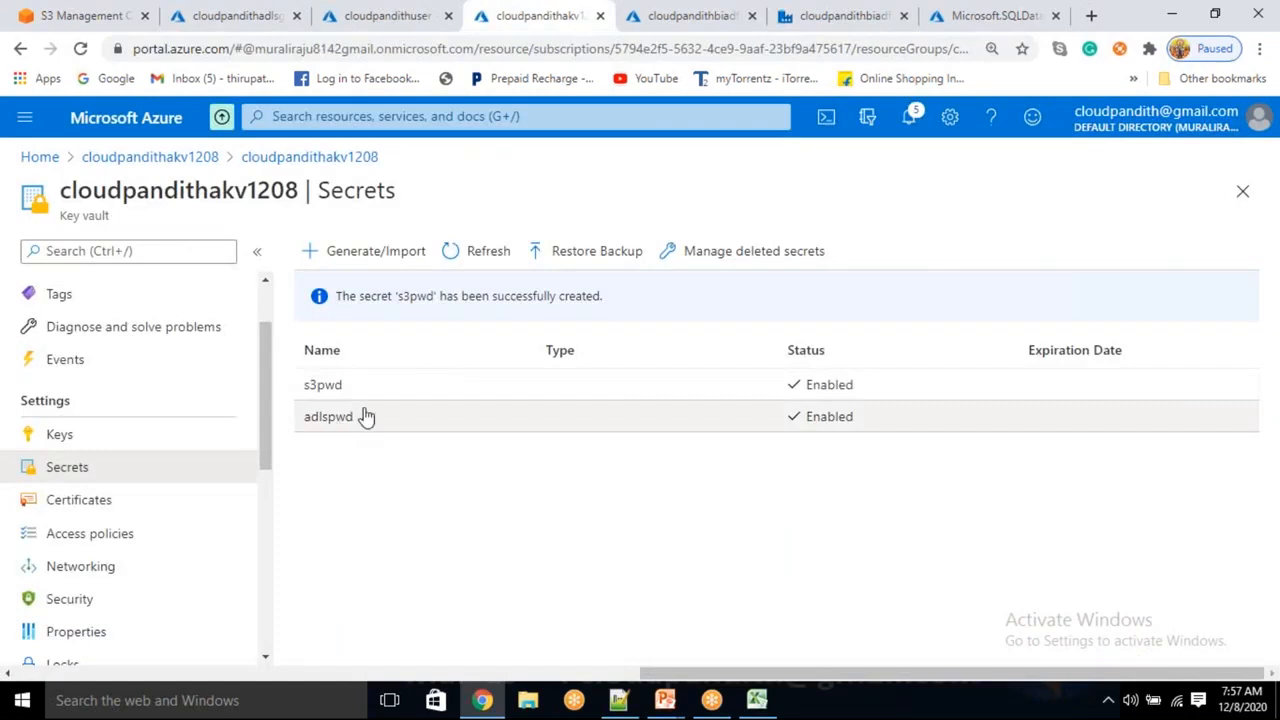
click(843, 15)
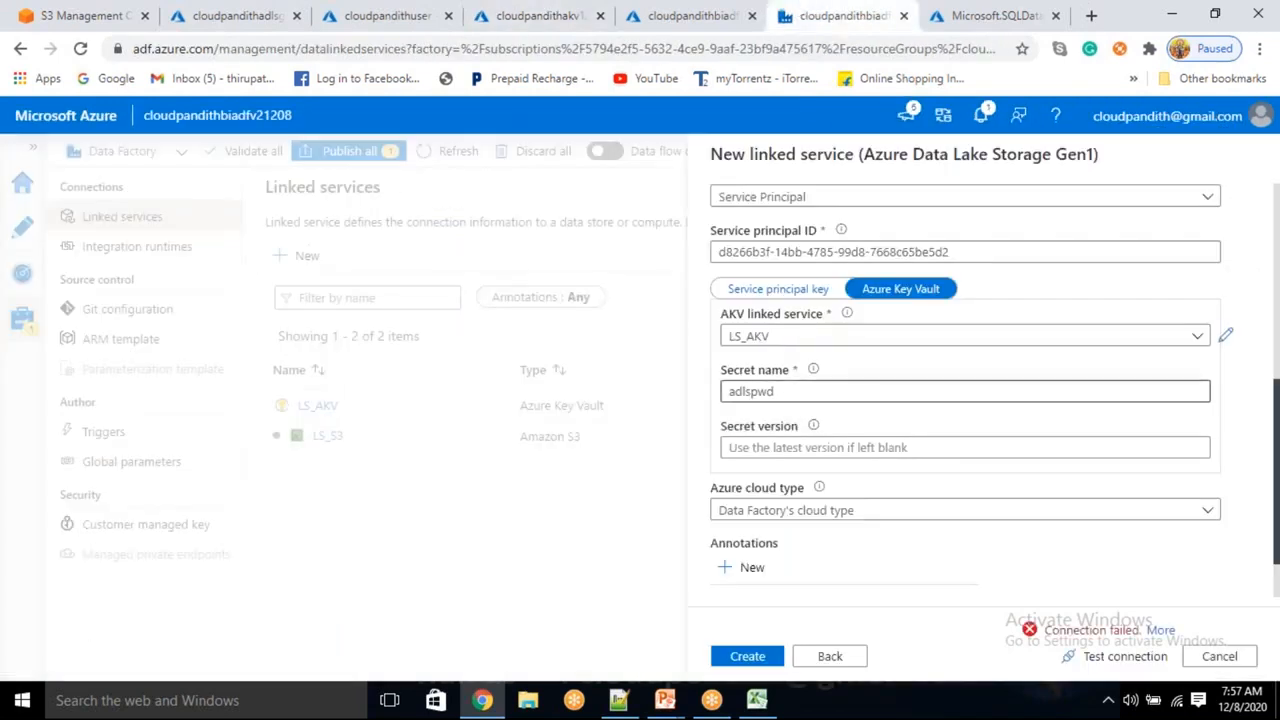
- Read the error details of the Data Lake connection test, including the directory and tenant explanation, and close them
click(1160, 630)
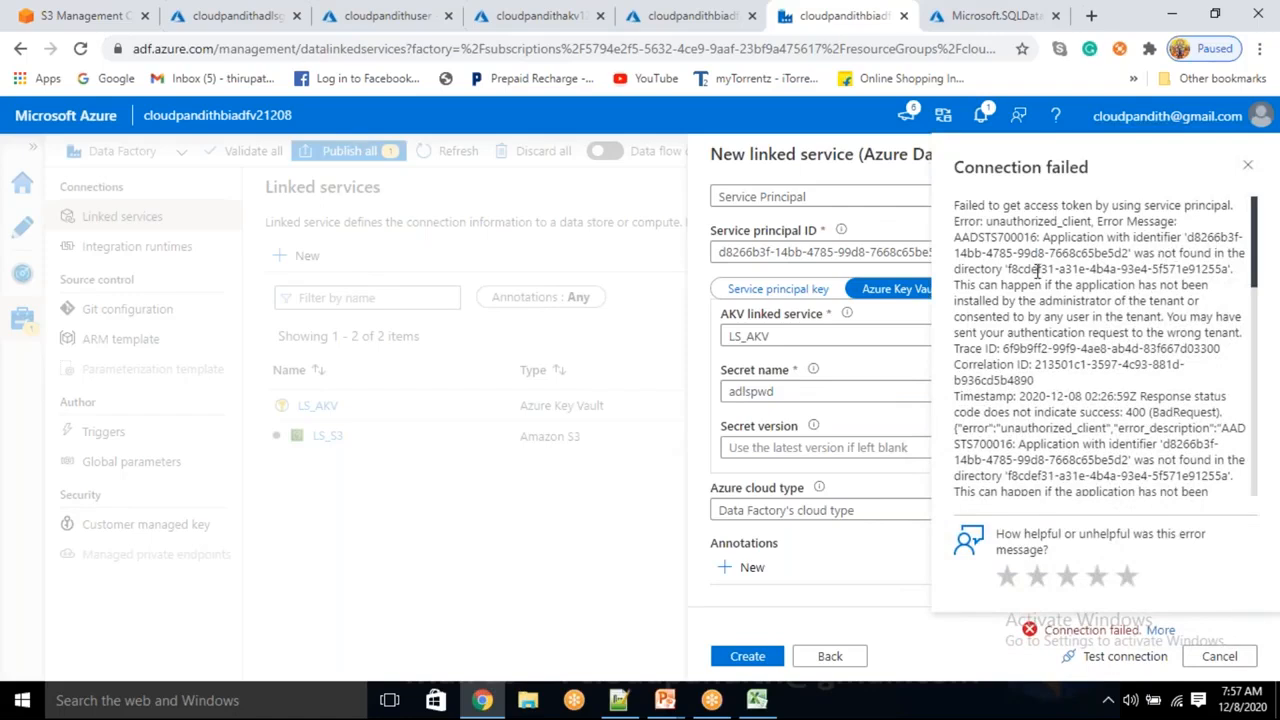
drag(1007, 270, 1173, 272)
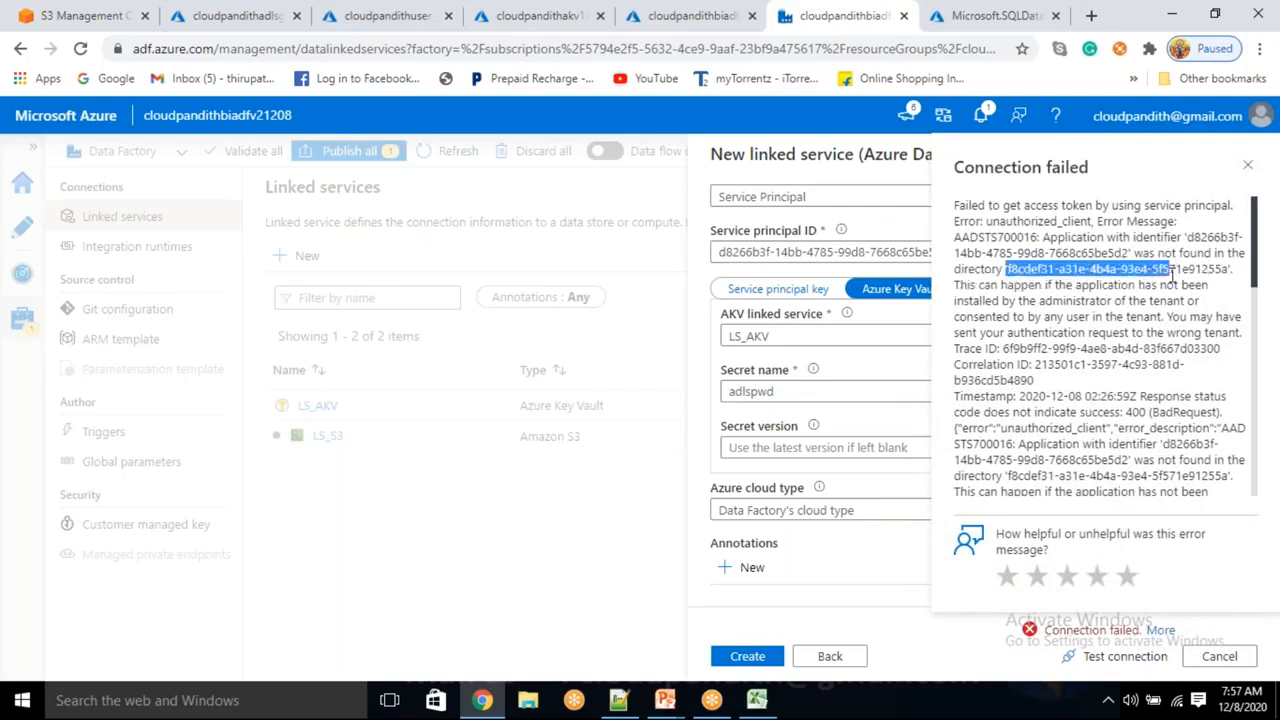
click(1041, 288)
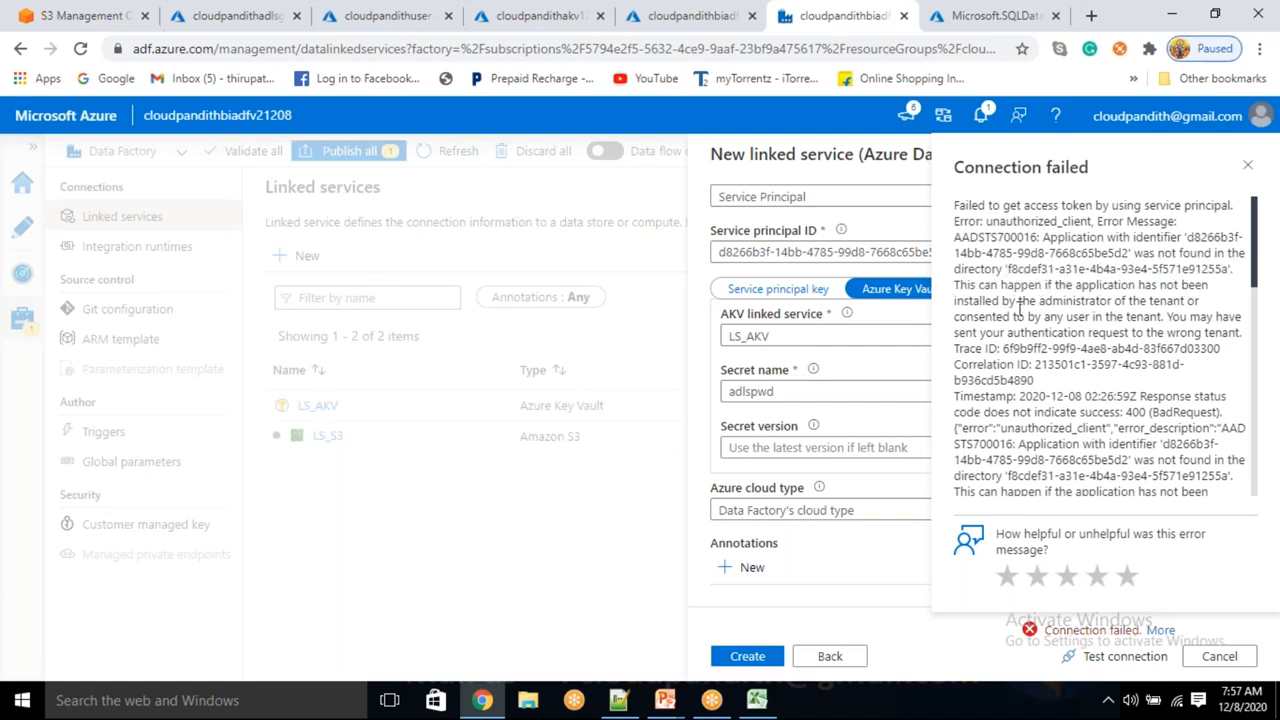
drag(994, 309, 1153, 299)
click(1078, 322)
drag(1017, 328, 1044, 332)
drag(1066, 408, 1061, 411)
click(1247, 167)
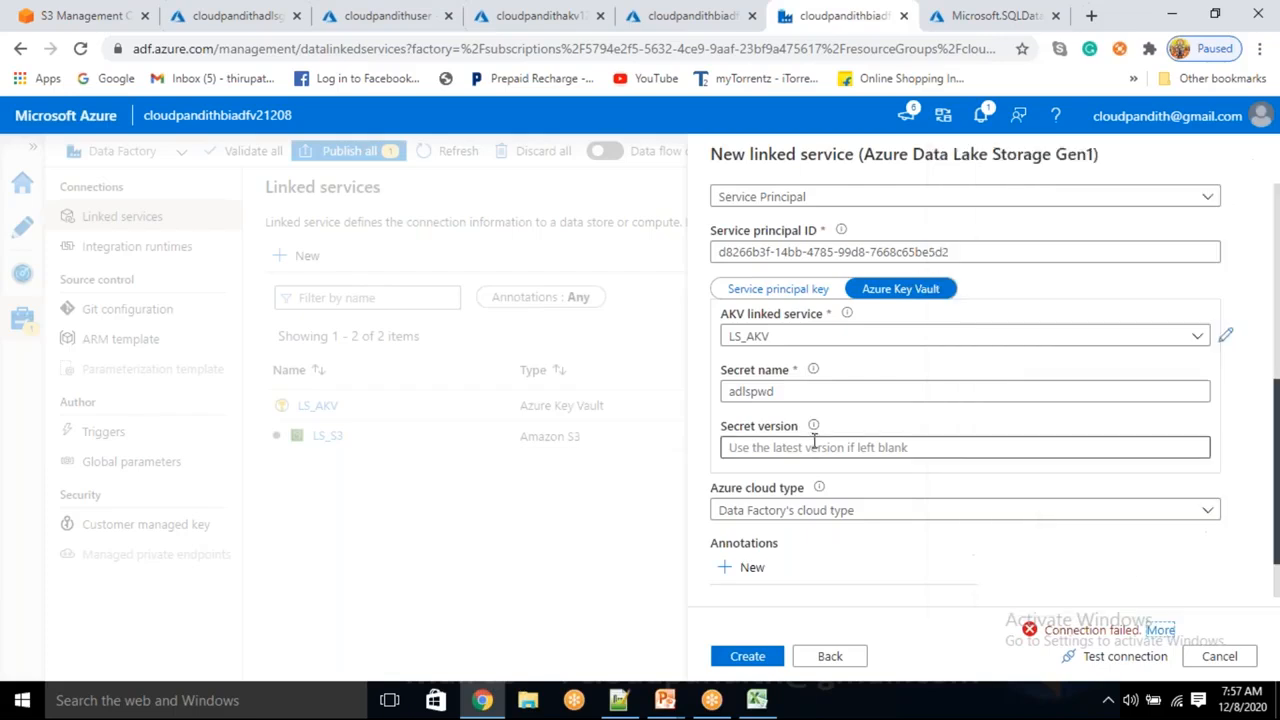
- Open the root folder's access settings in the Data explorer of cloudpandithadlsgen1 and review its assigned permissions
click(400, 12)
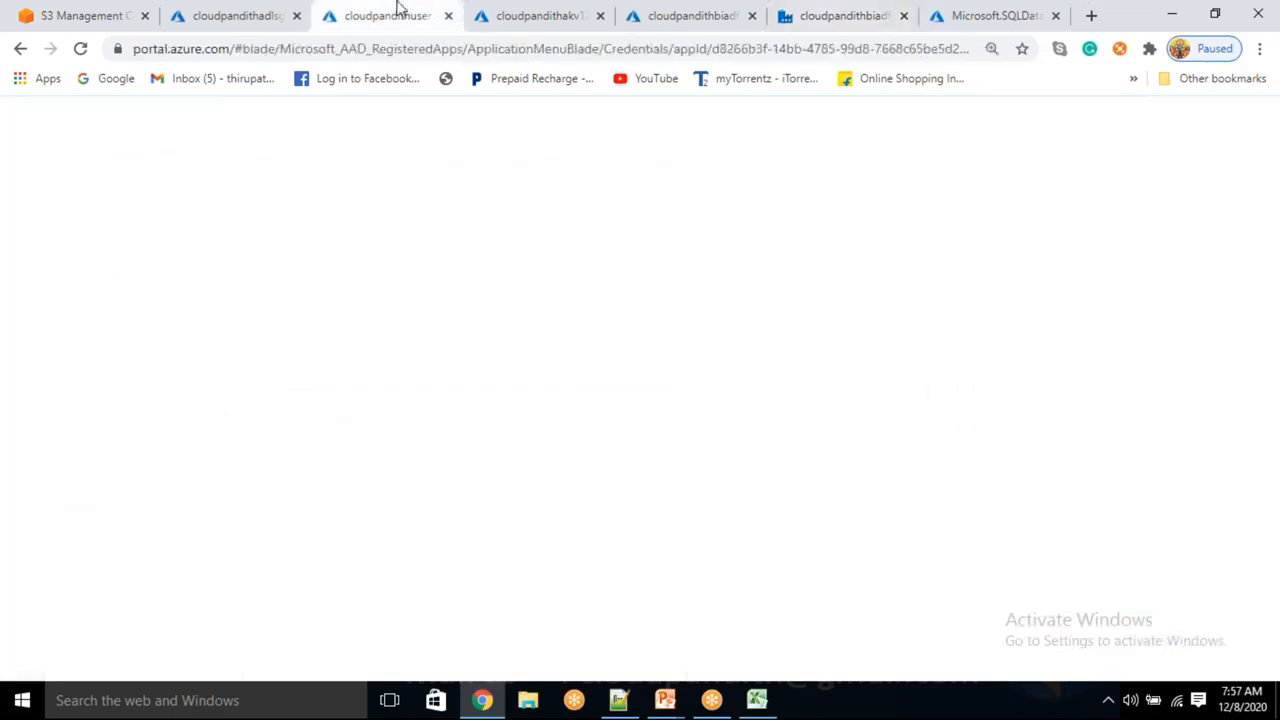
click(286, 10)
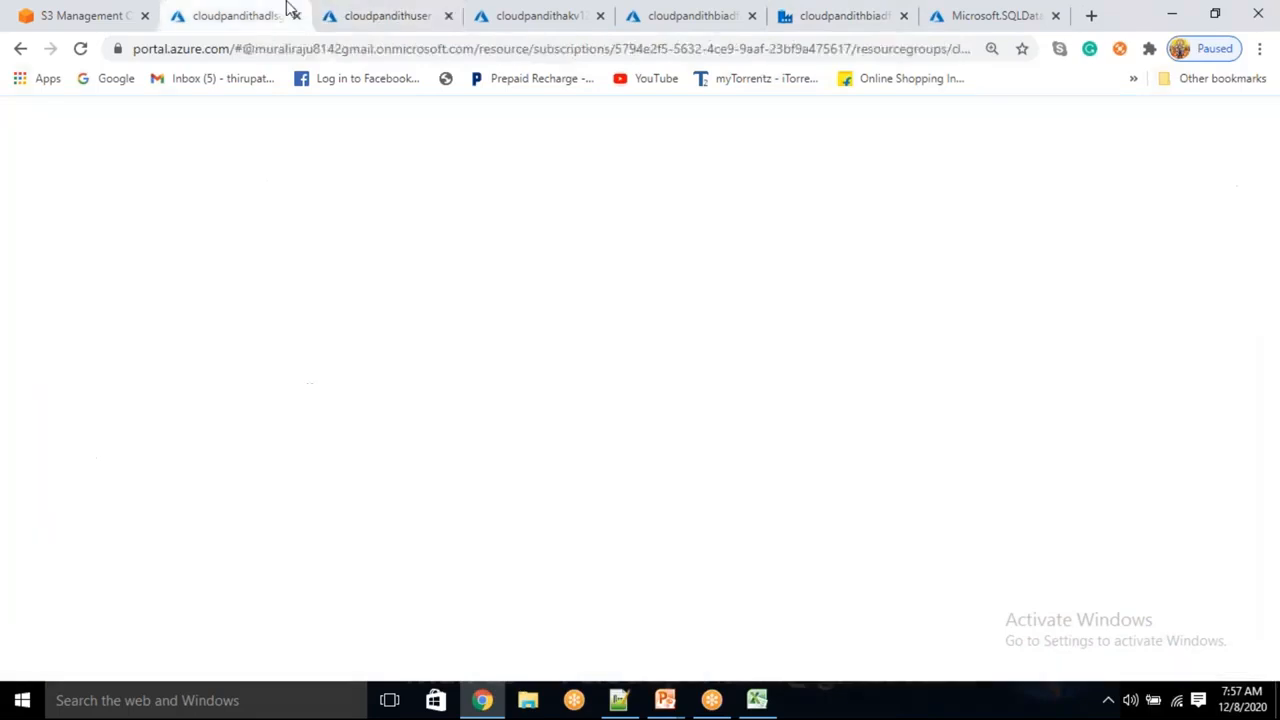
click(1243, 191)
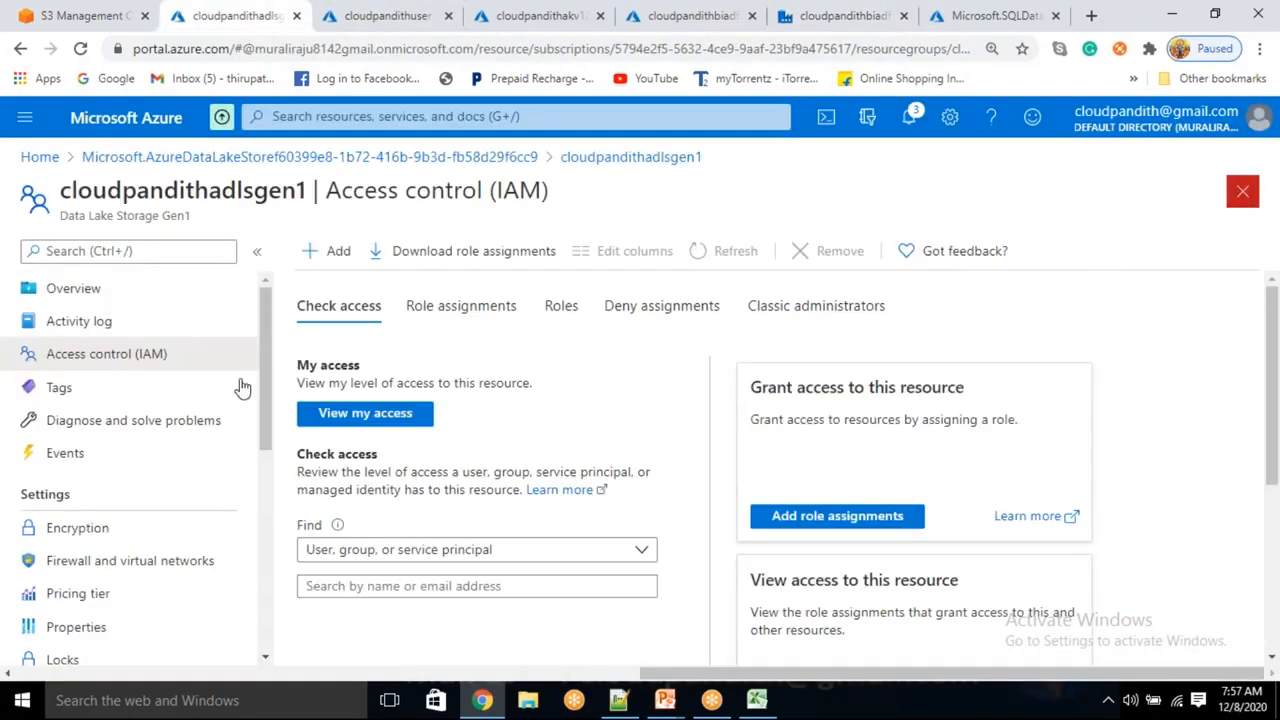
click(410, 496)
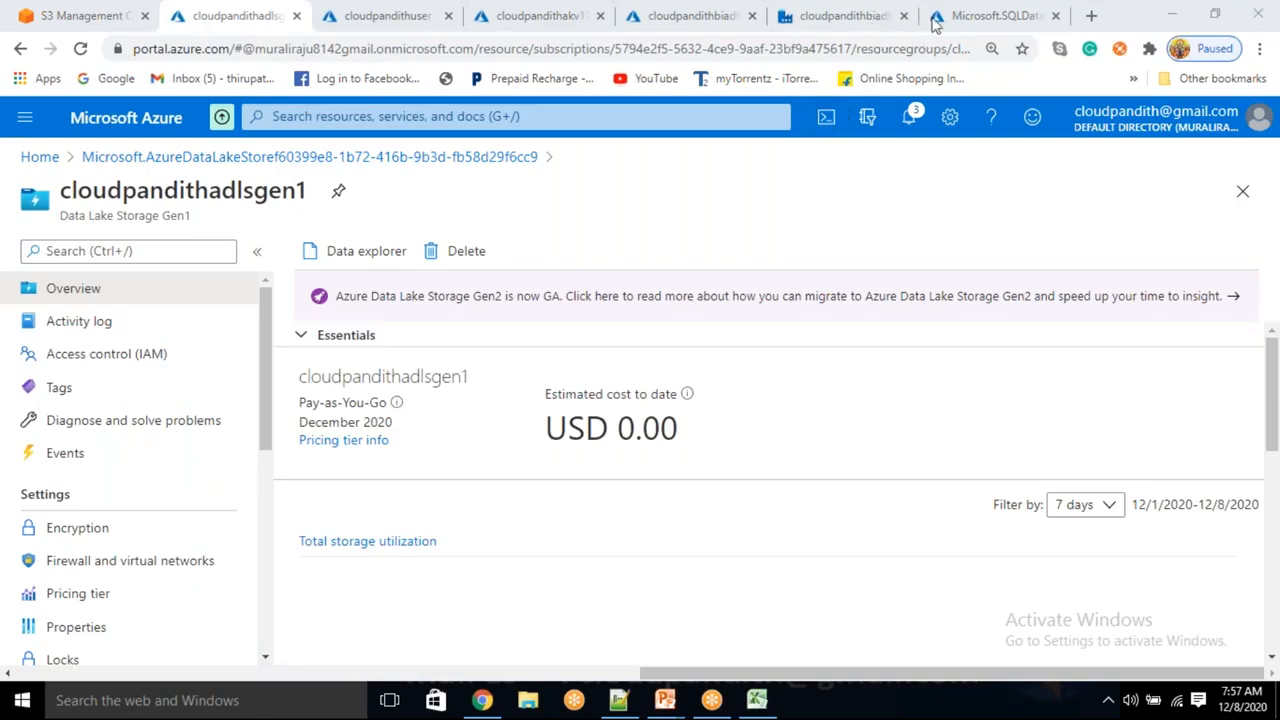
click(376, 253)
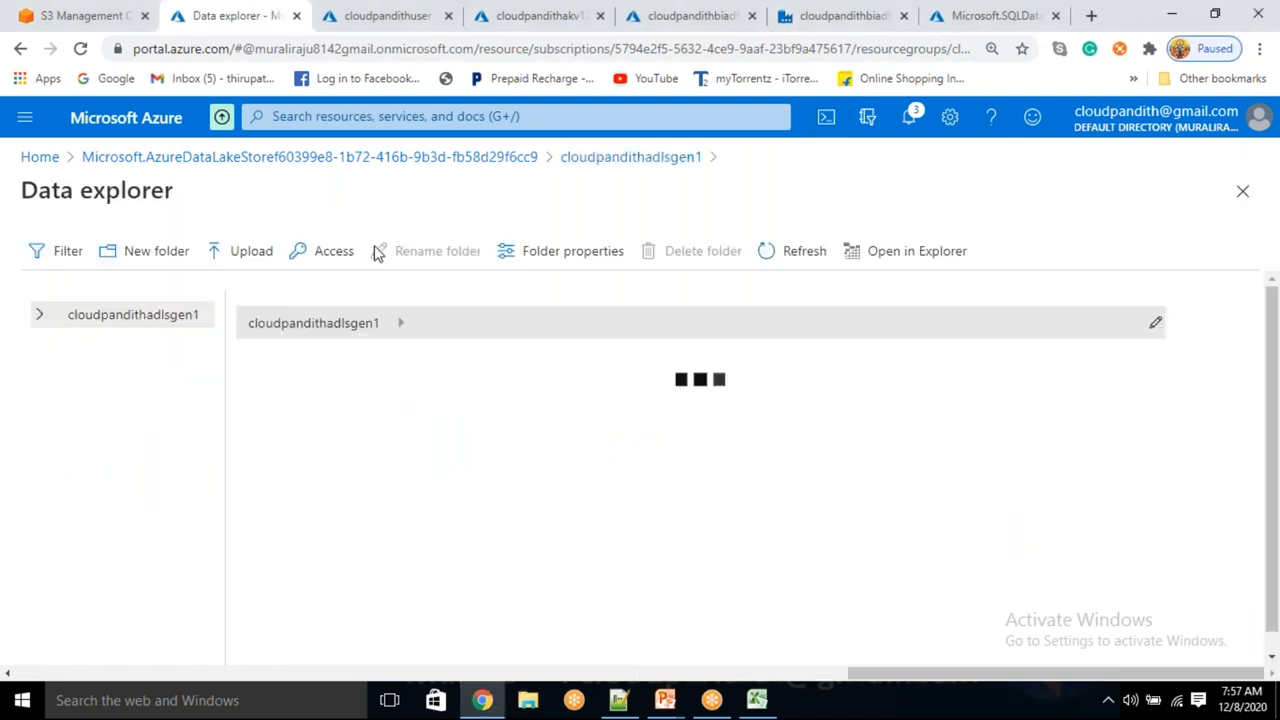
click(338, 259)
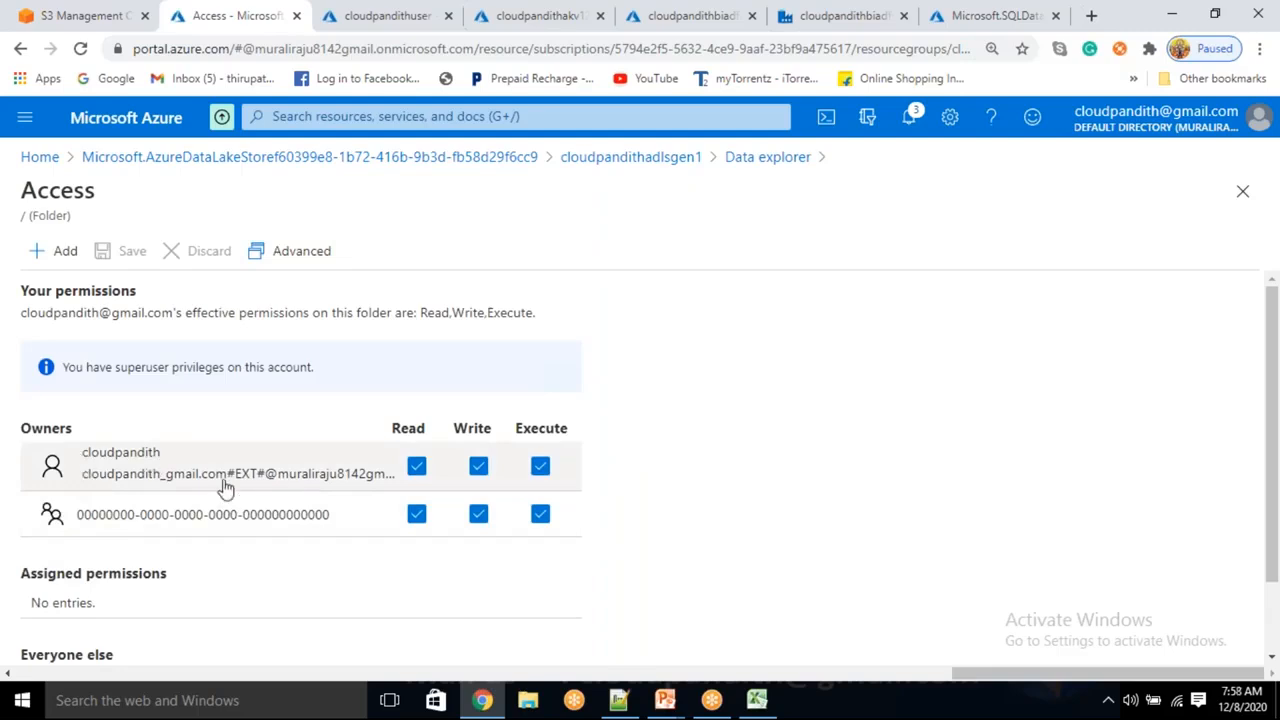
scroll(220, 494, down, 2)
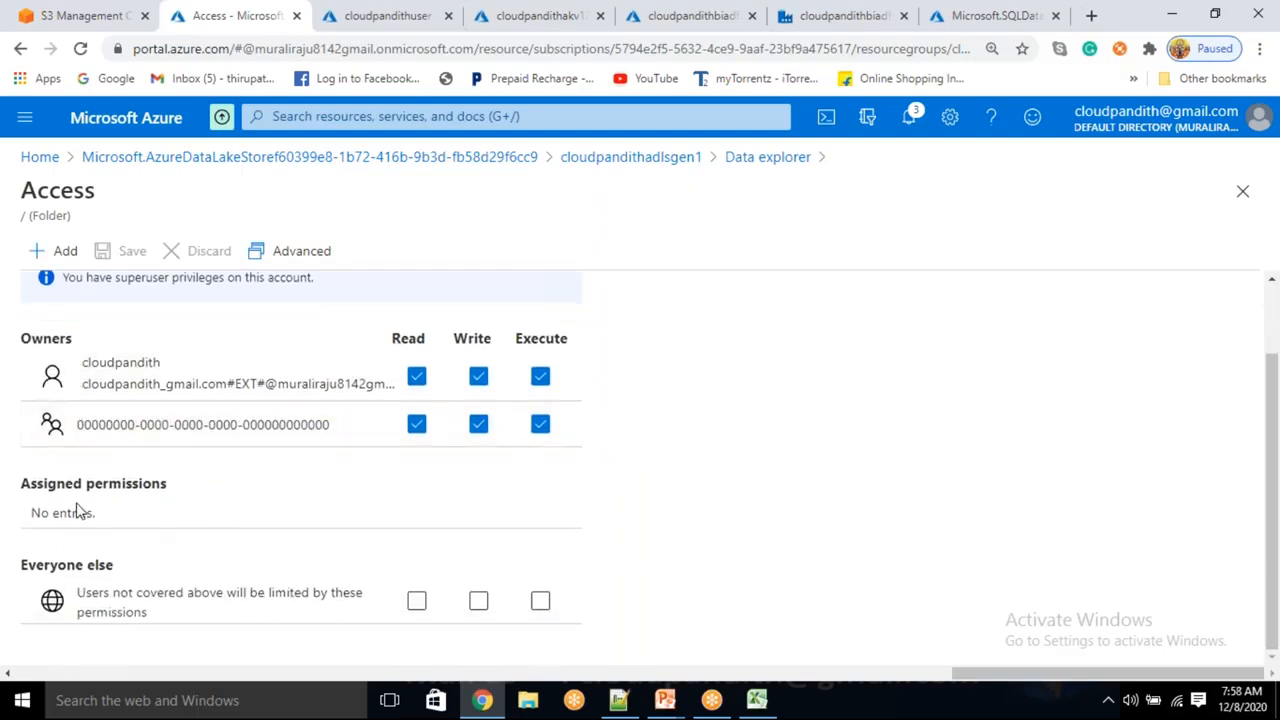
drag(50, 512, 246, 501)
click(229, 493)
- Add a permission assignment for the root folder with Read, Write and Execute permissions
click(64, 252)
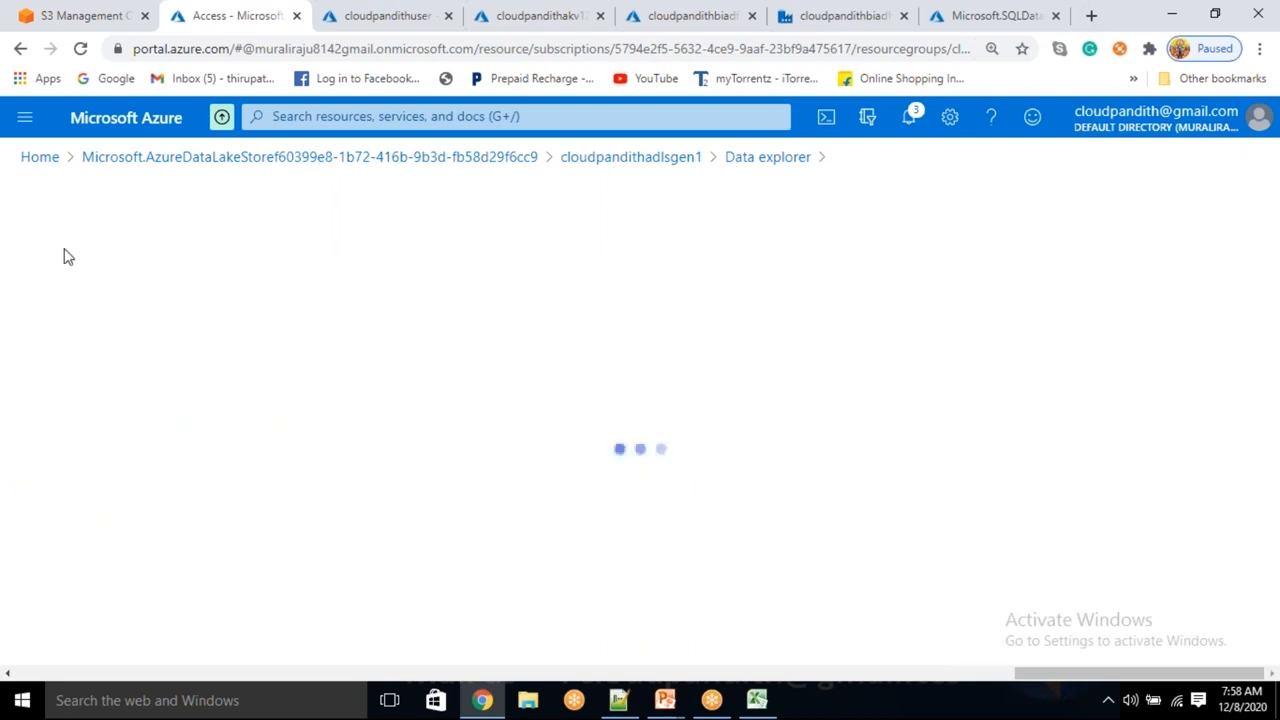
click(30, 352)
click(31, 387)
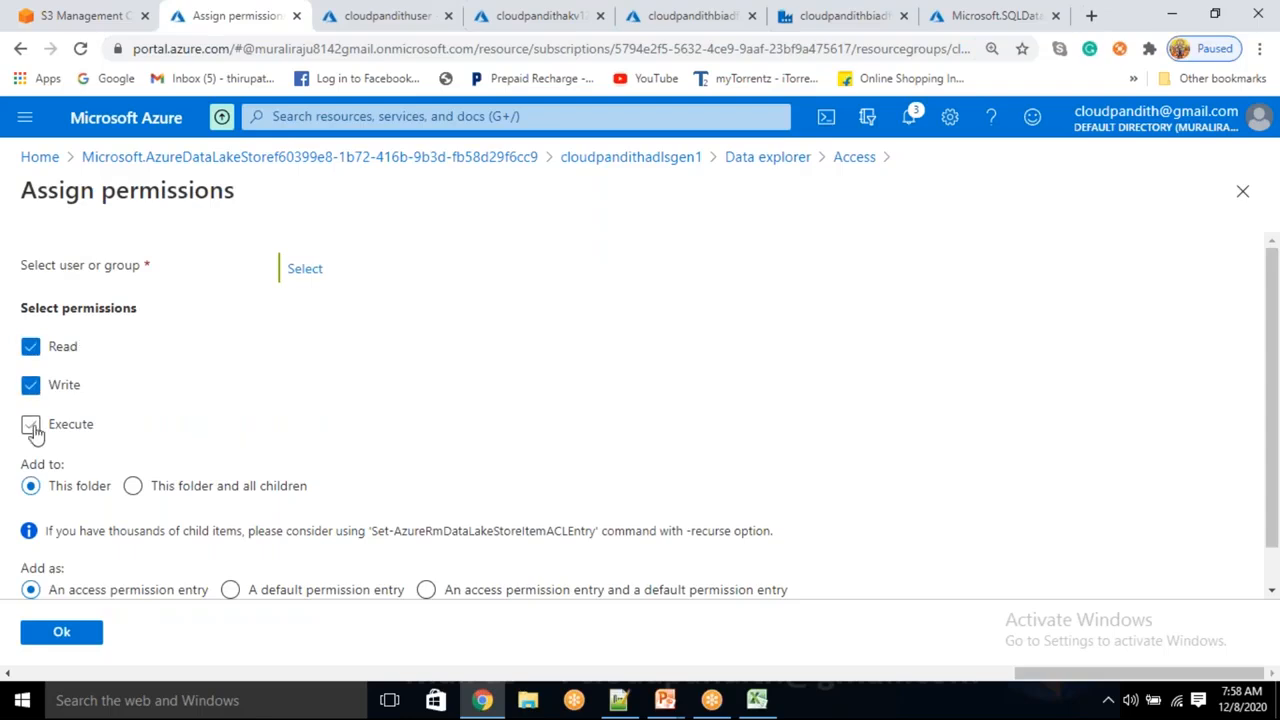
click(31, 426)
- Copy the application name cloudpandithuser from the Notepad++ notes, search for it and select it as the user receiving the permissions
click(316, 272)
click(617, 700)
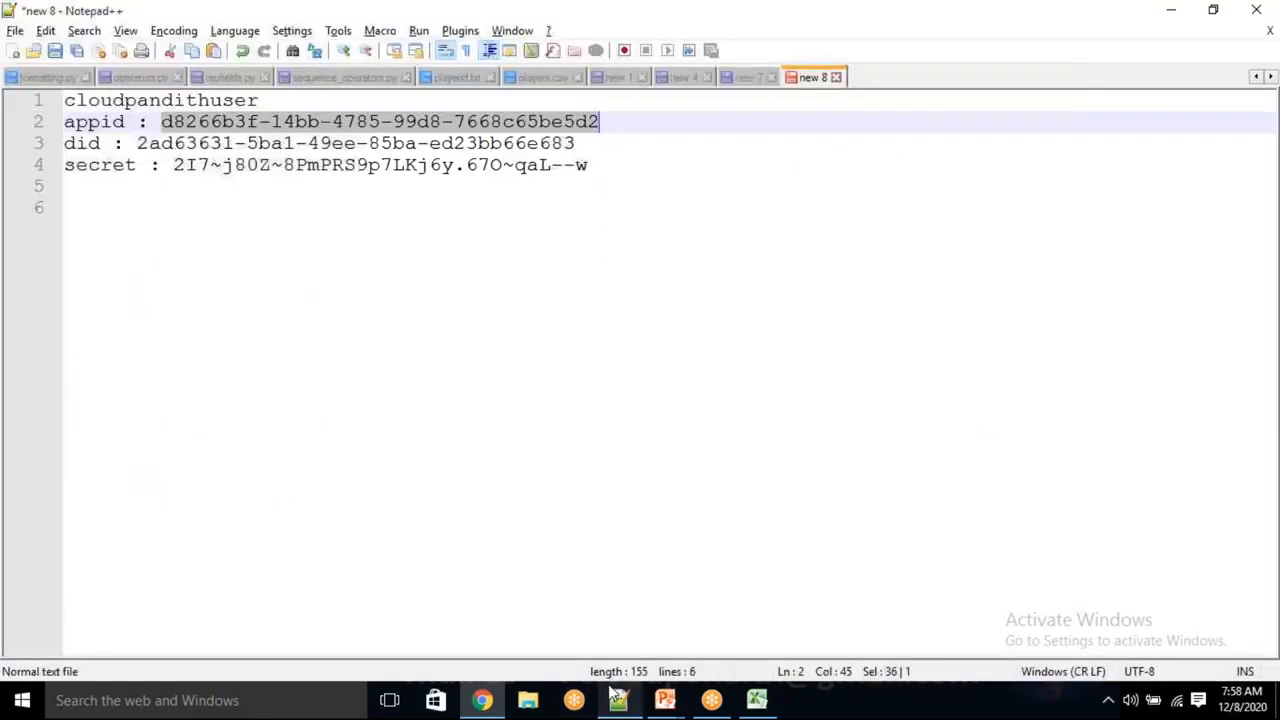
double_click(200, 100)
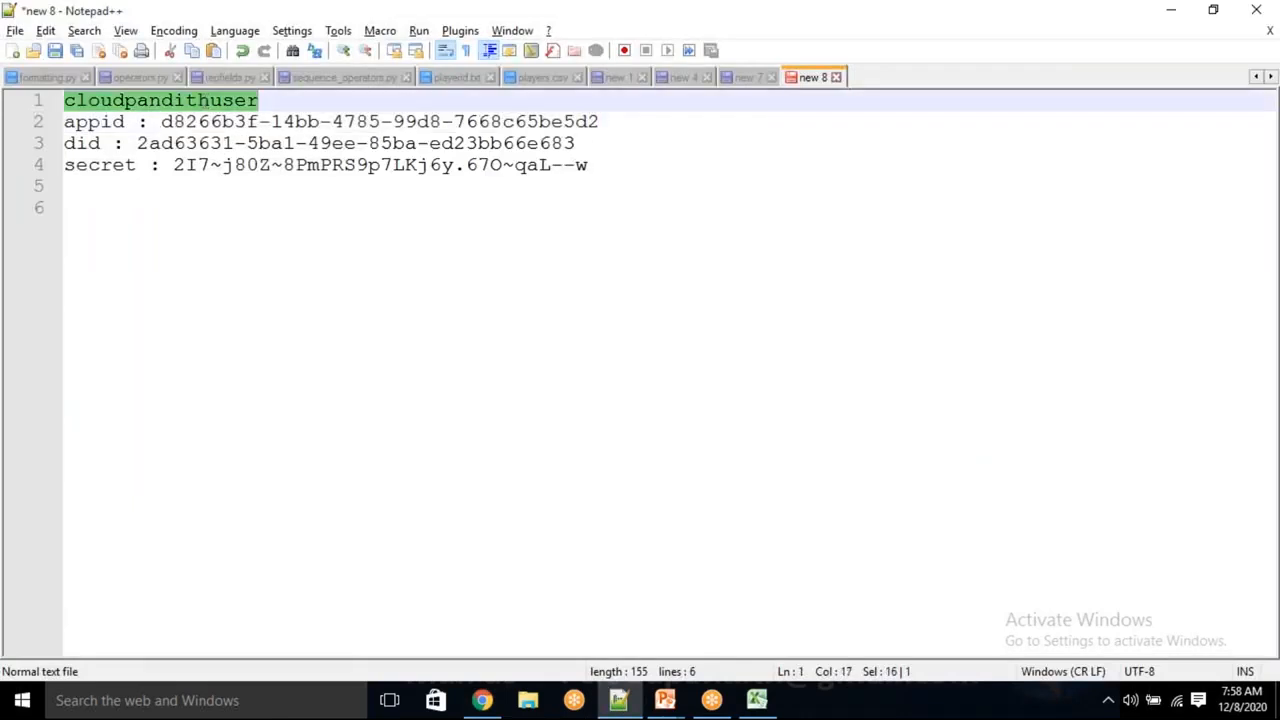
key(ctrl+c)
key(alt+Tab)
click(770, 240)
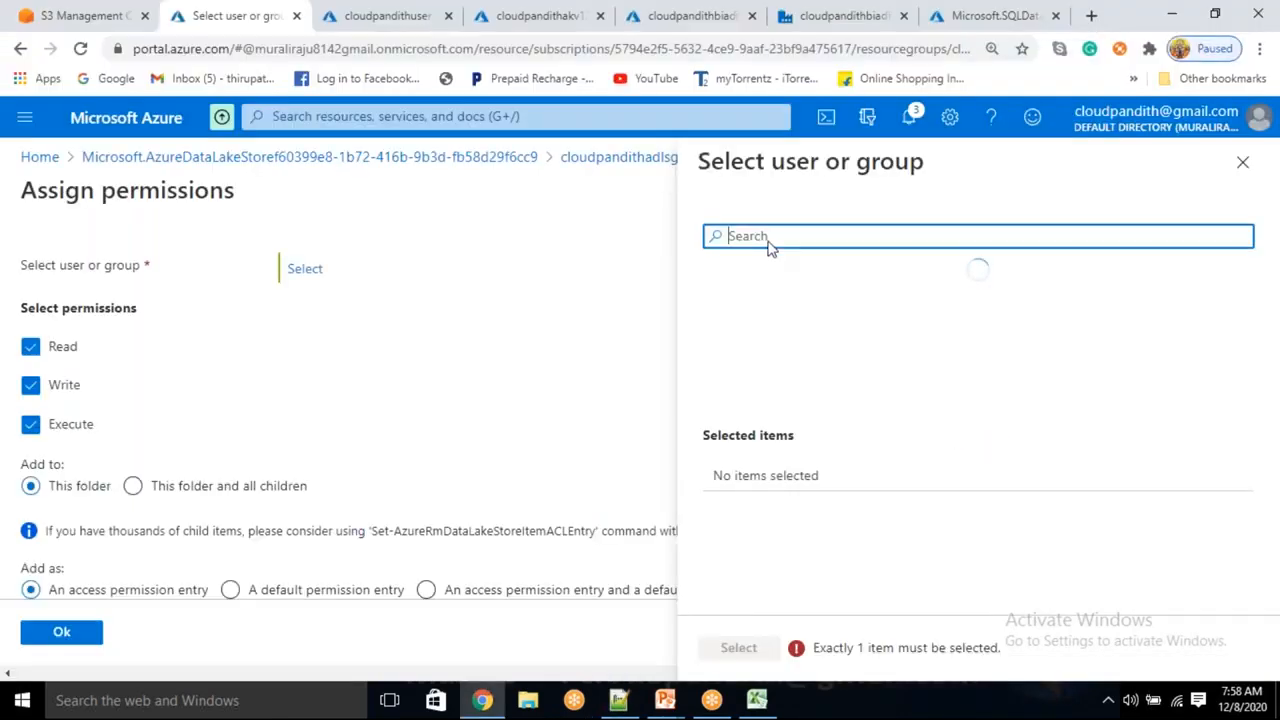
key(ctrl+v)
click(794, 330)
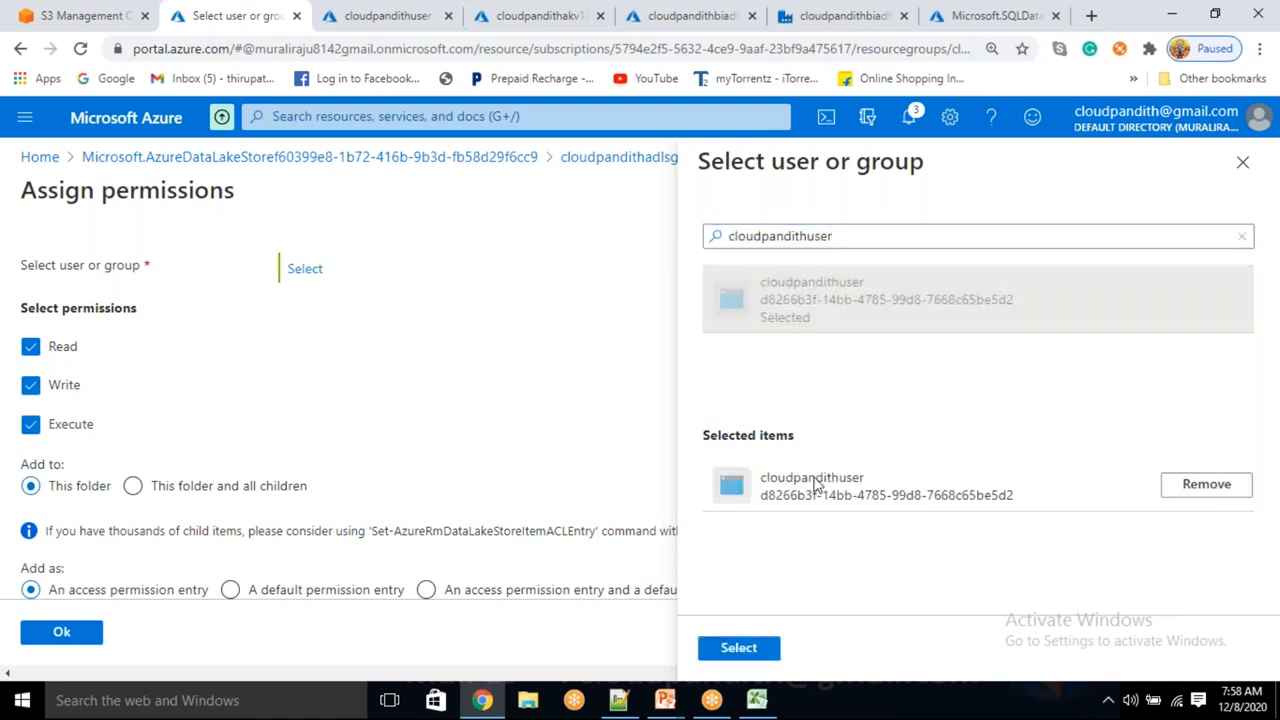
click(768, 650)
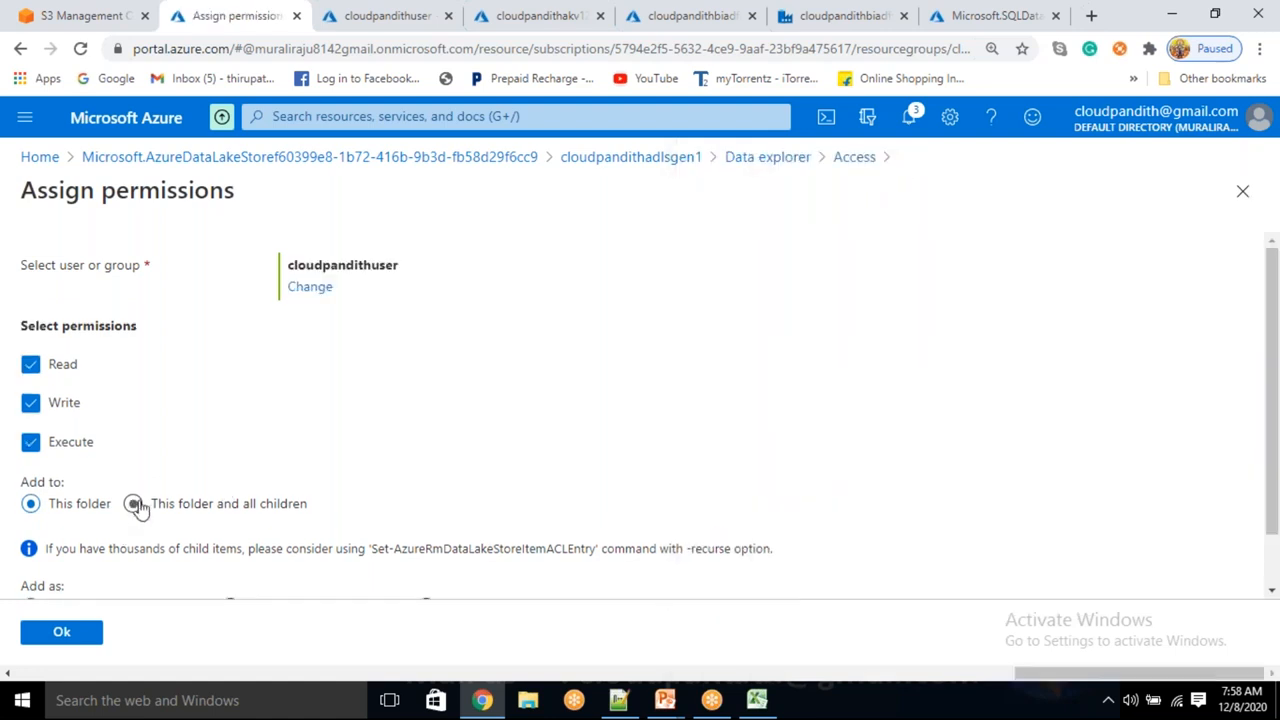
- Assign the permissions to this folder and all children, as an access permission entry and a default permission entry
scroll(375, 521, down, 1)
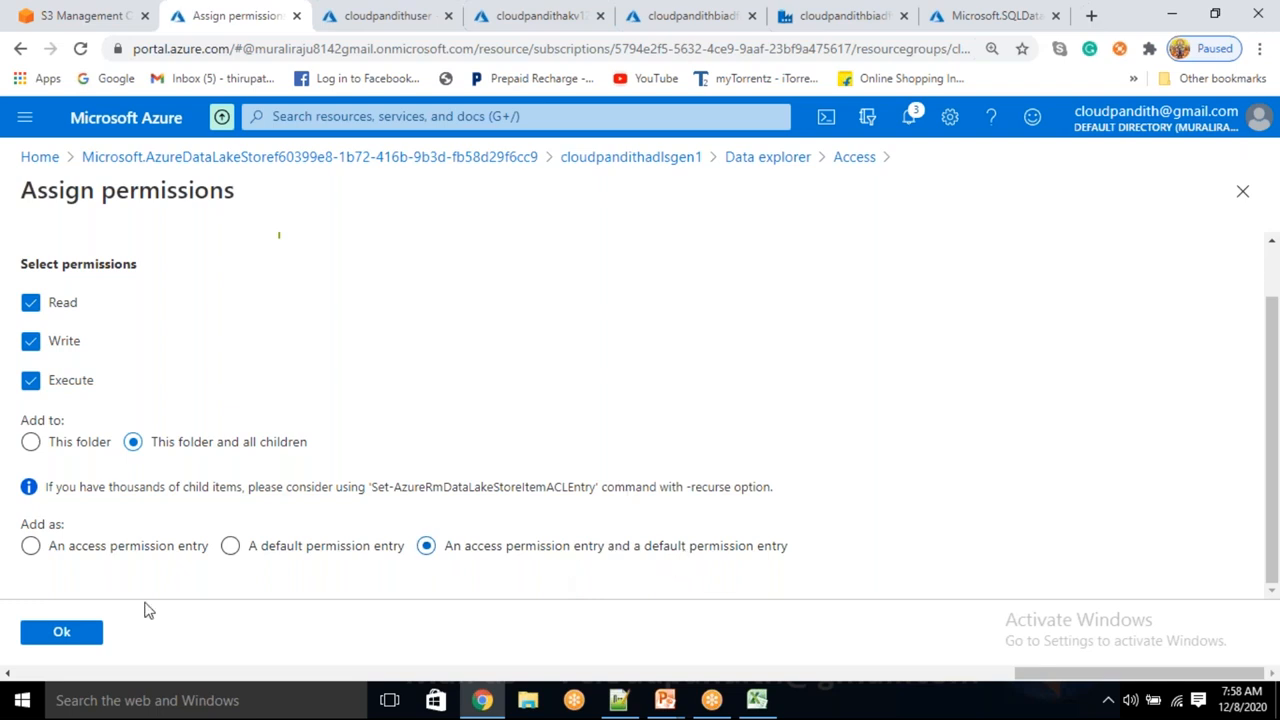
click(50, 633)
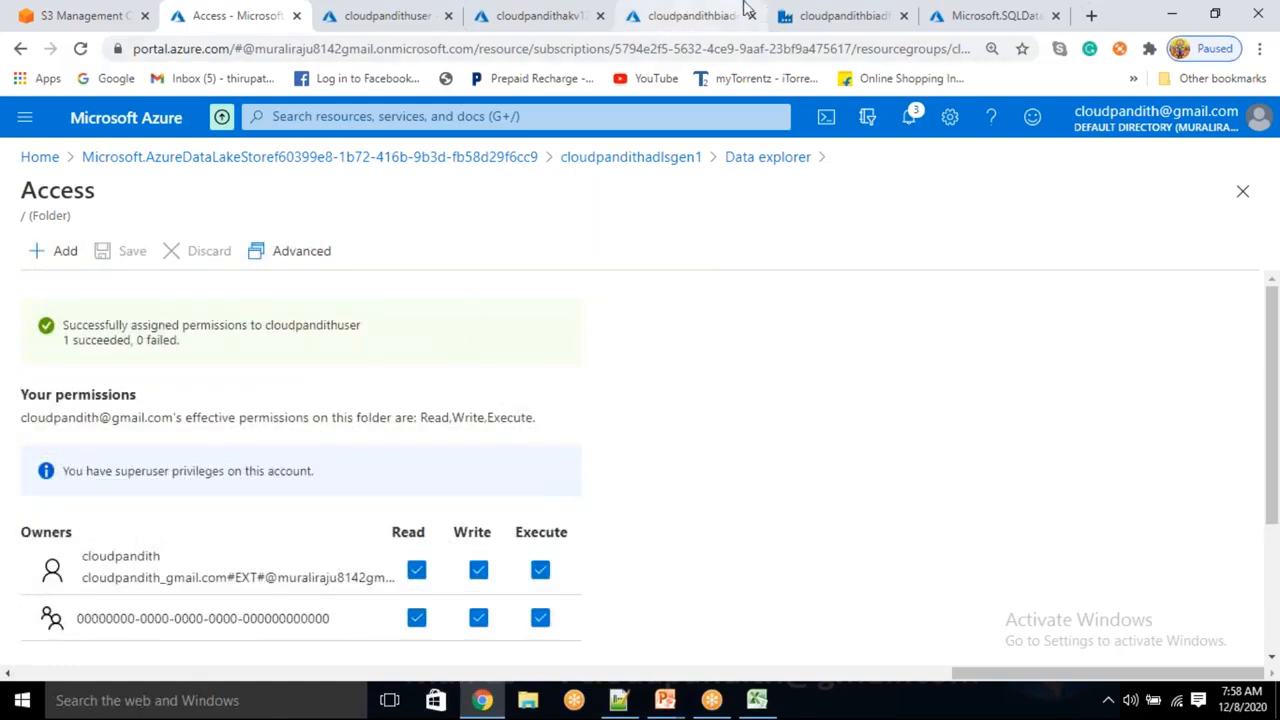
- Return to the Data Factory linked service, test the Data Lake connection again and open the error details
click(814, 14)
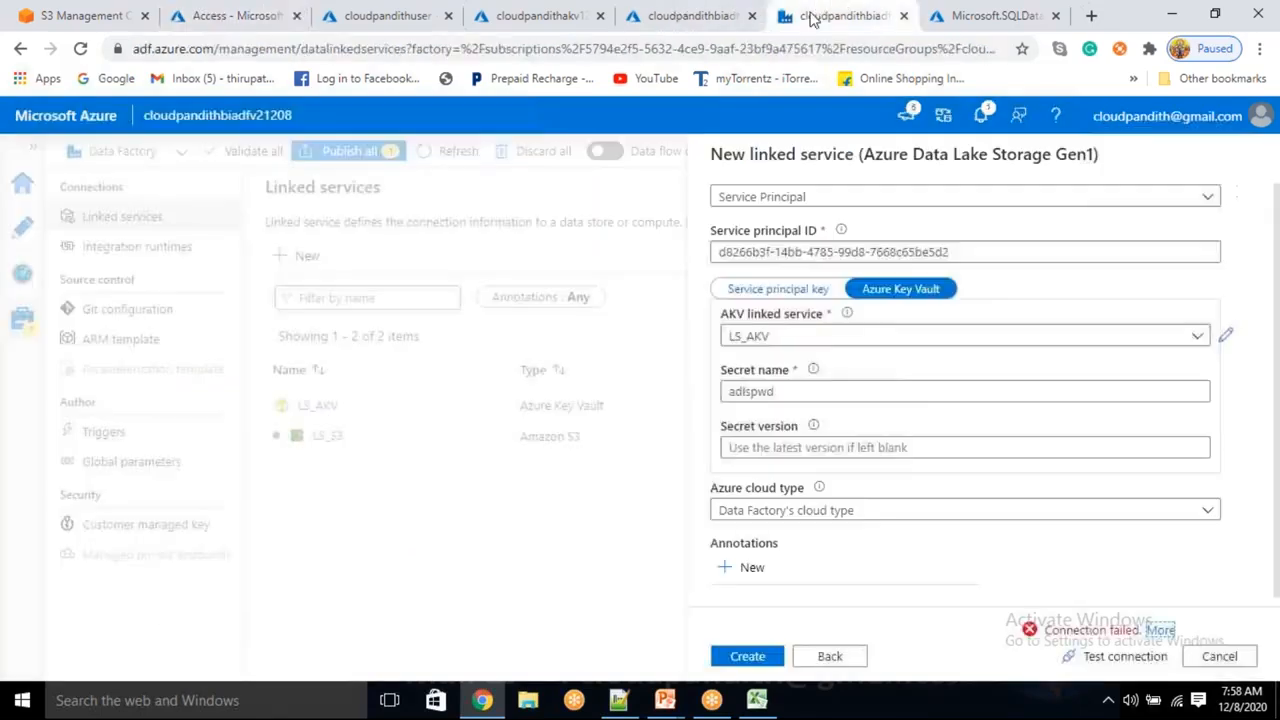
click(1127, 657)
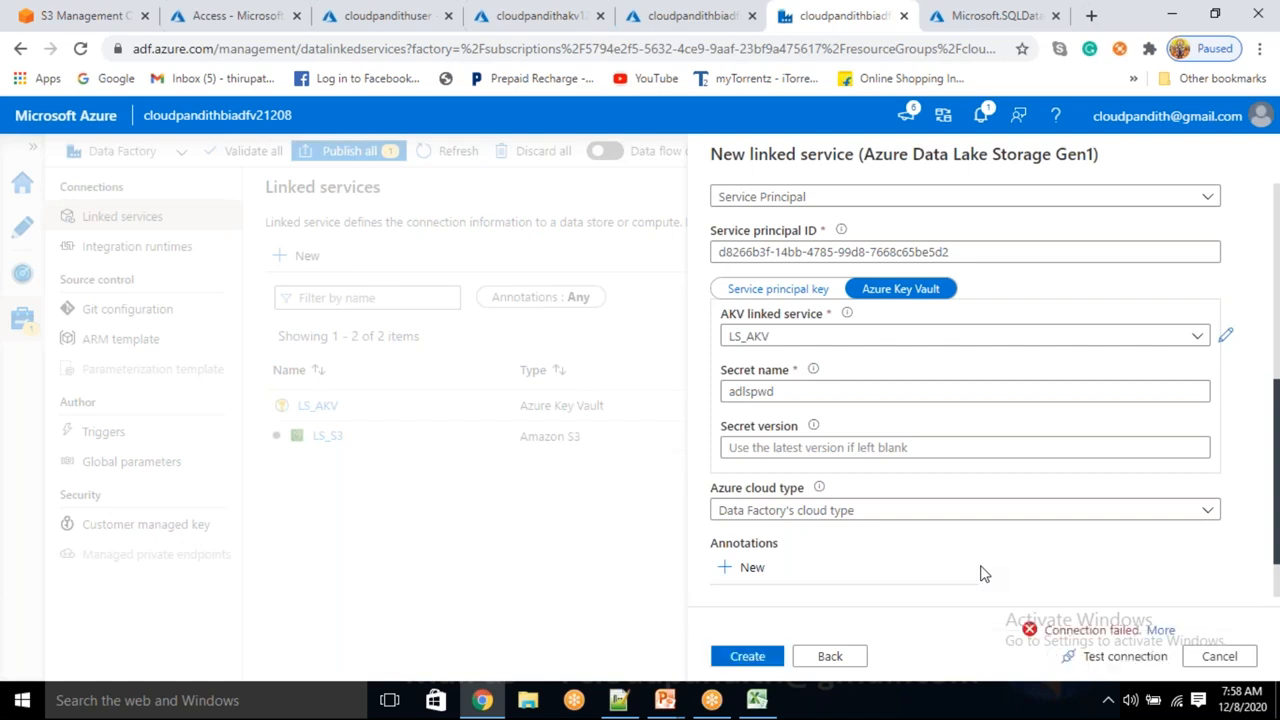
click(1162, 633)
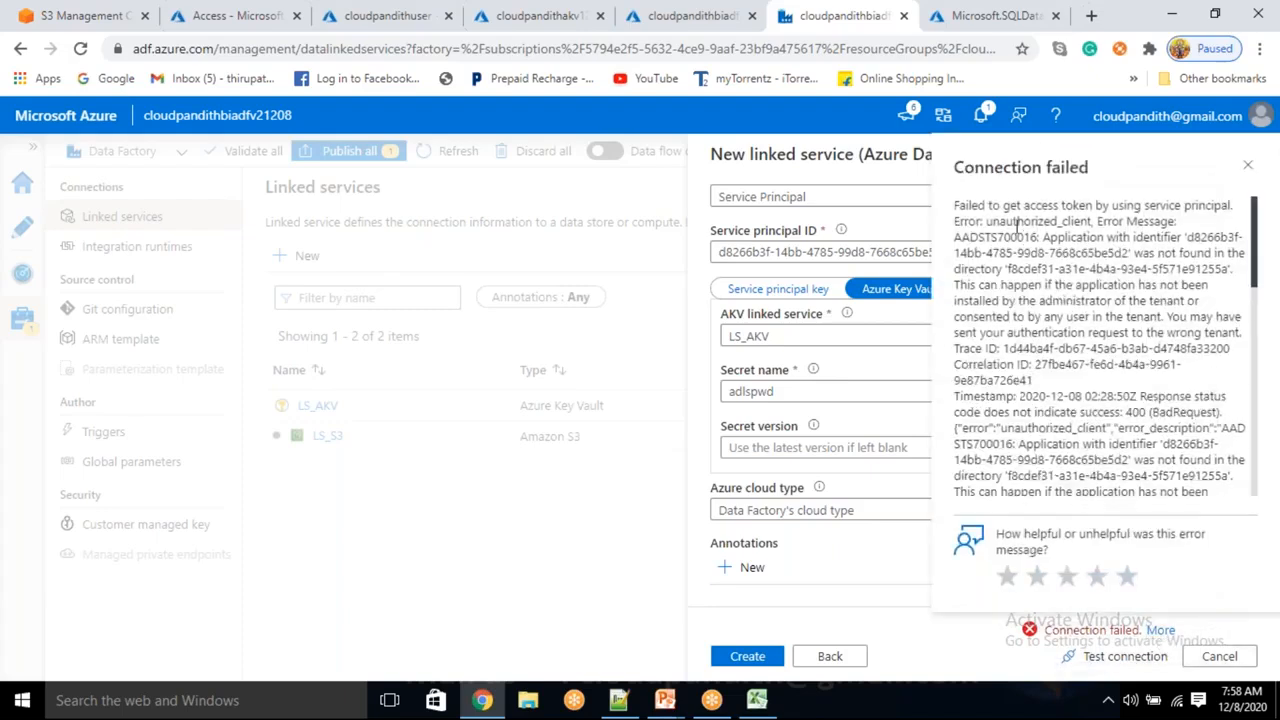
- Read the connection error's explanation of the missing application and the tenant administrator requirement
drag(1155, 255, 1224, 269)
click(1147, 283)
drag(1044, 296, 1185, 285)
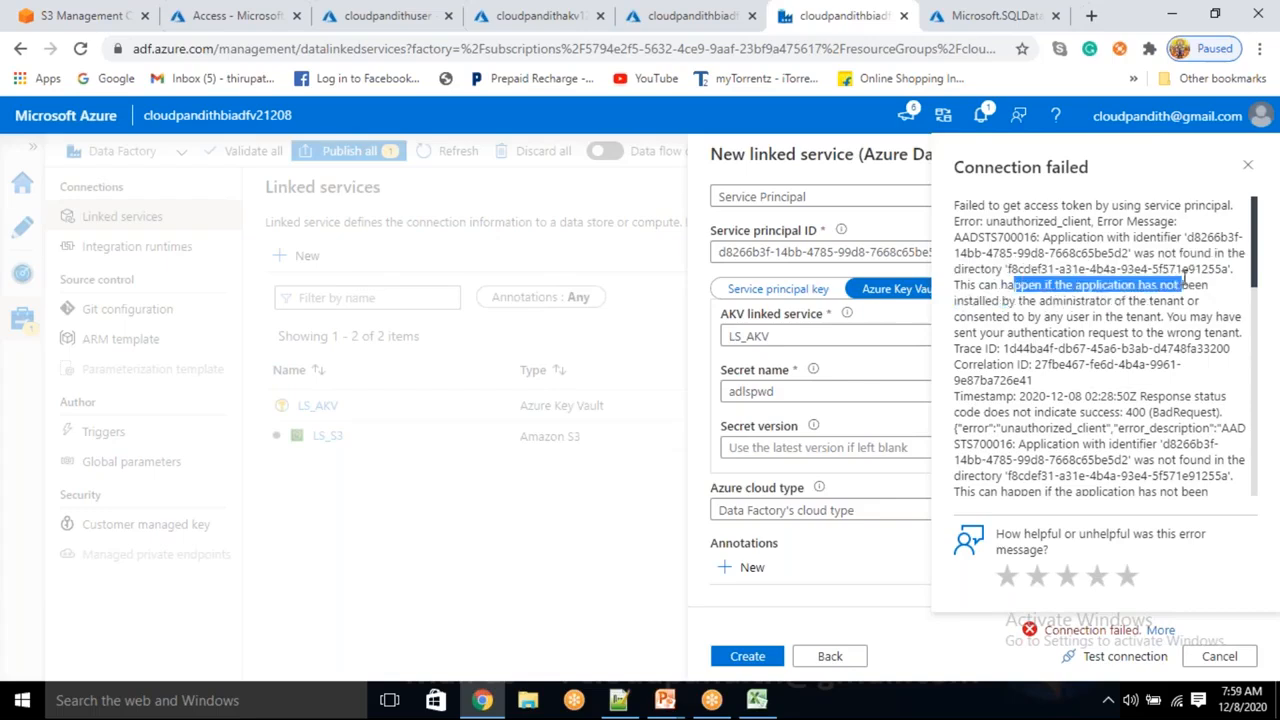
drag(1019, 302, 1141, 301)
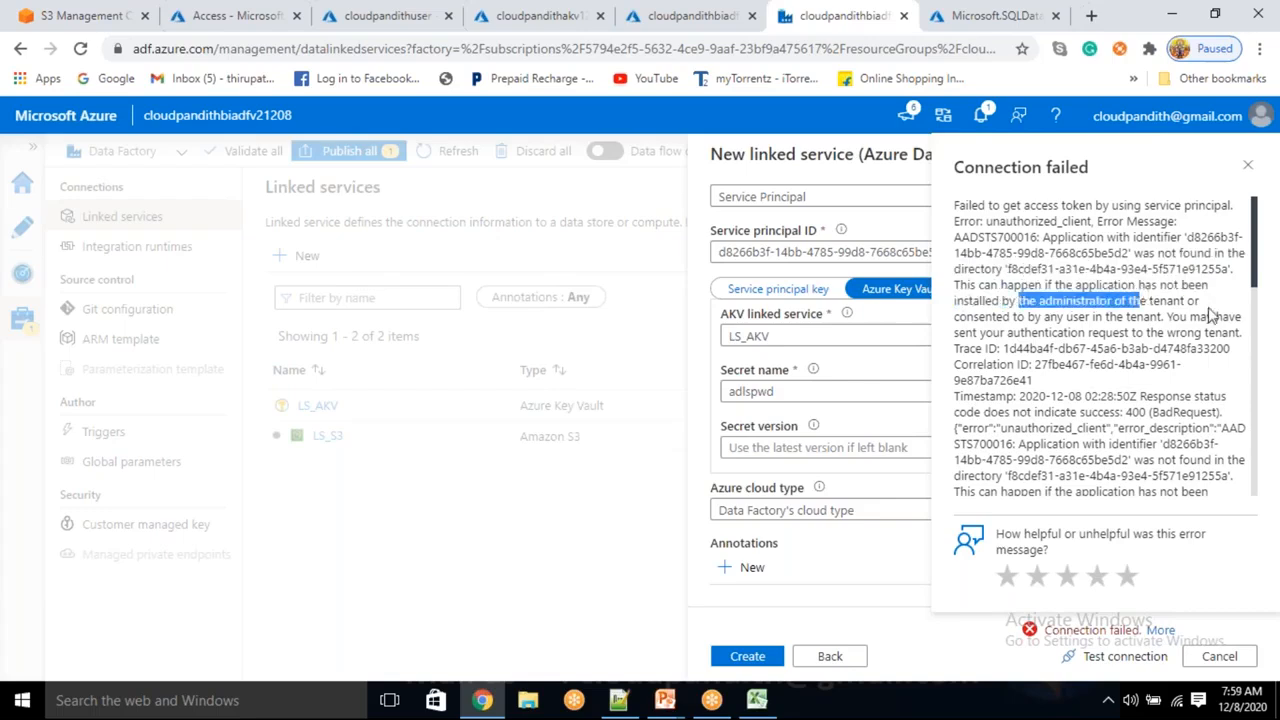
- Close the error details, cancel the new Data Lake linked service and discard its unsaved changes
click(914, 613)
click(1216, 656)
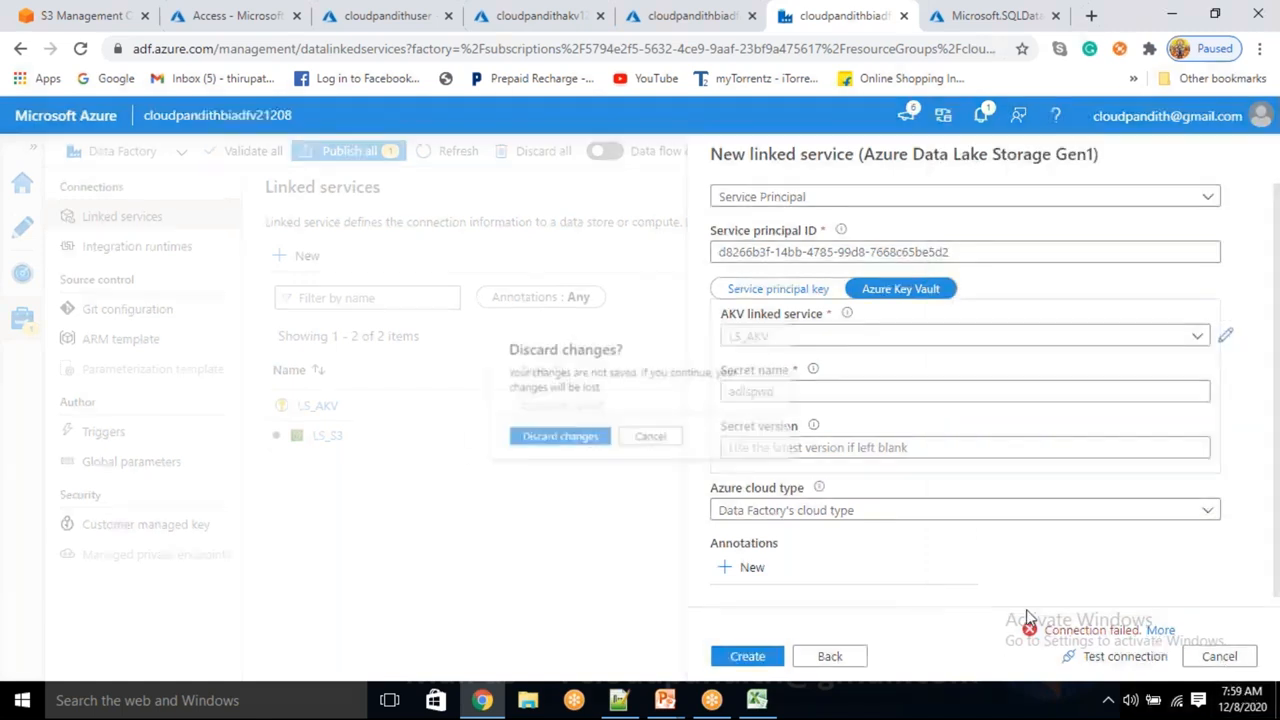
click(540, 438)
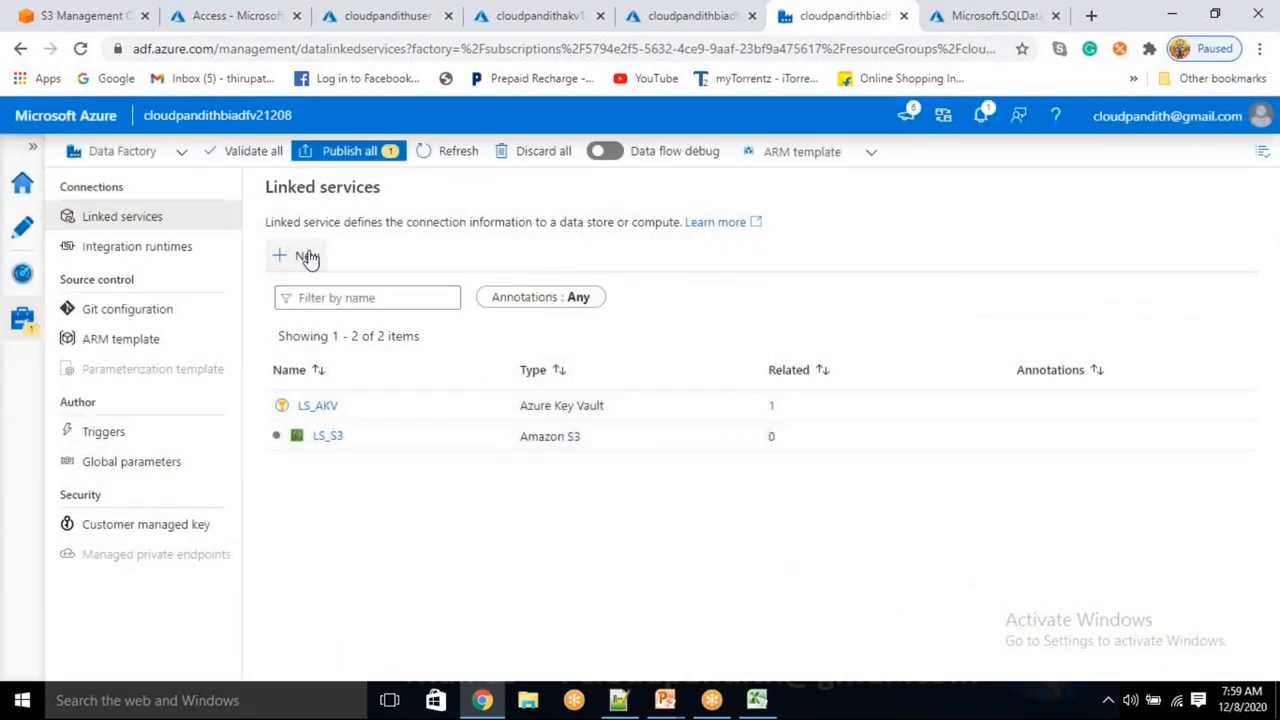
- Start a new linked service for Azure Data Lake Storage Gen1 and name it LS_ADLSGen1
click(306, 255)
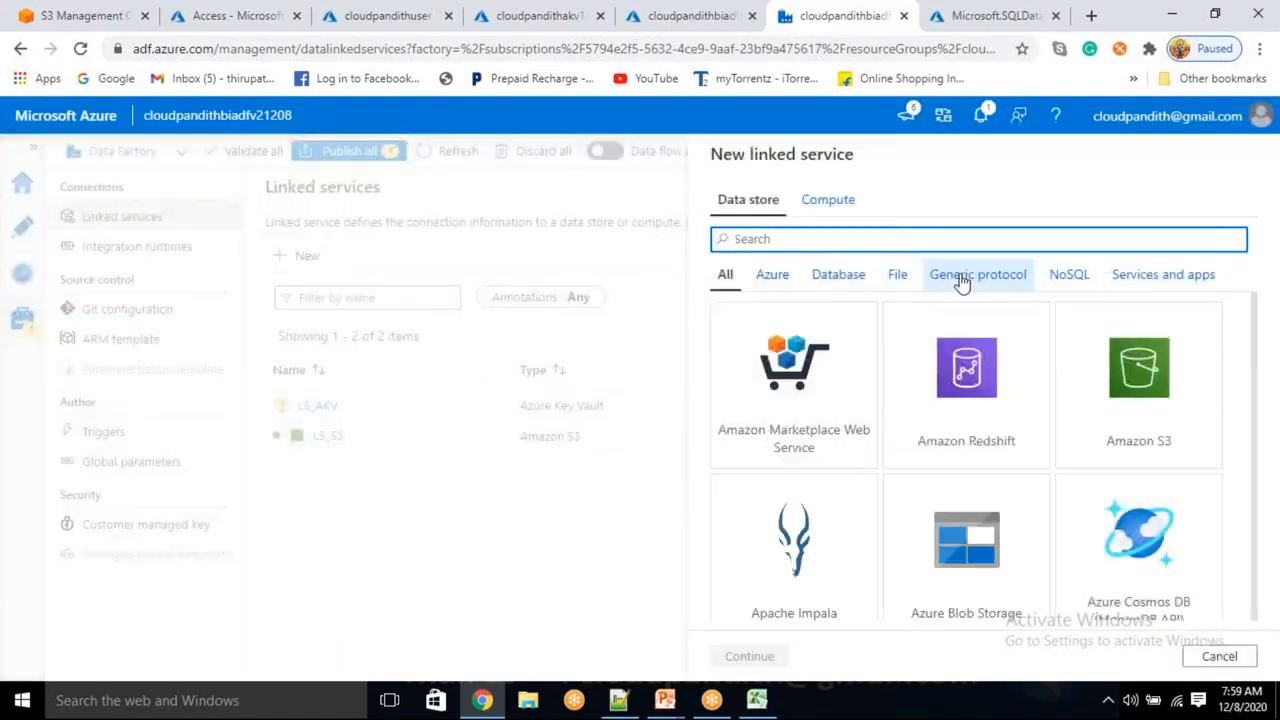
text(gen1)
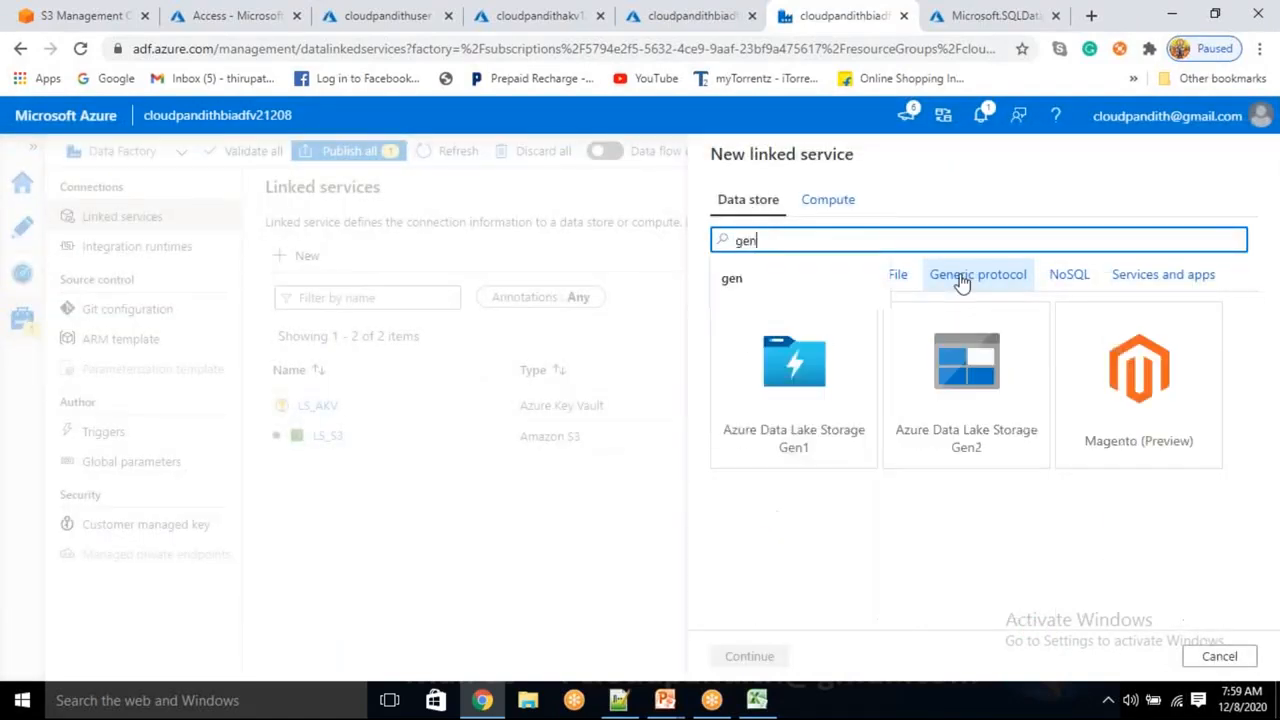
click(862, 378)
click(750, 655)
double_click(870, 213)
key(BackSpace)
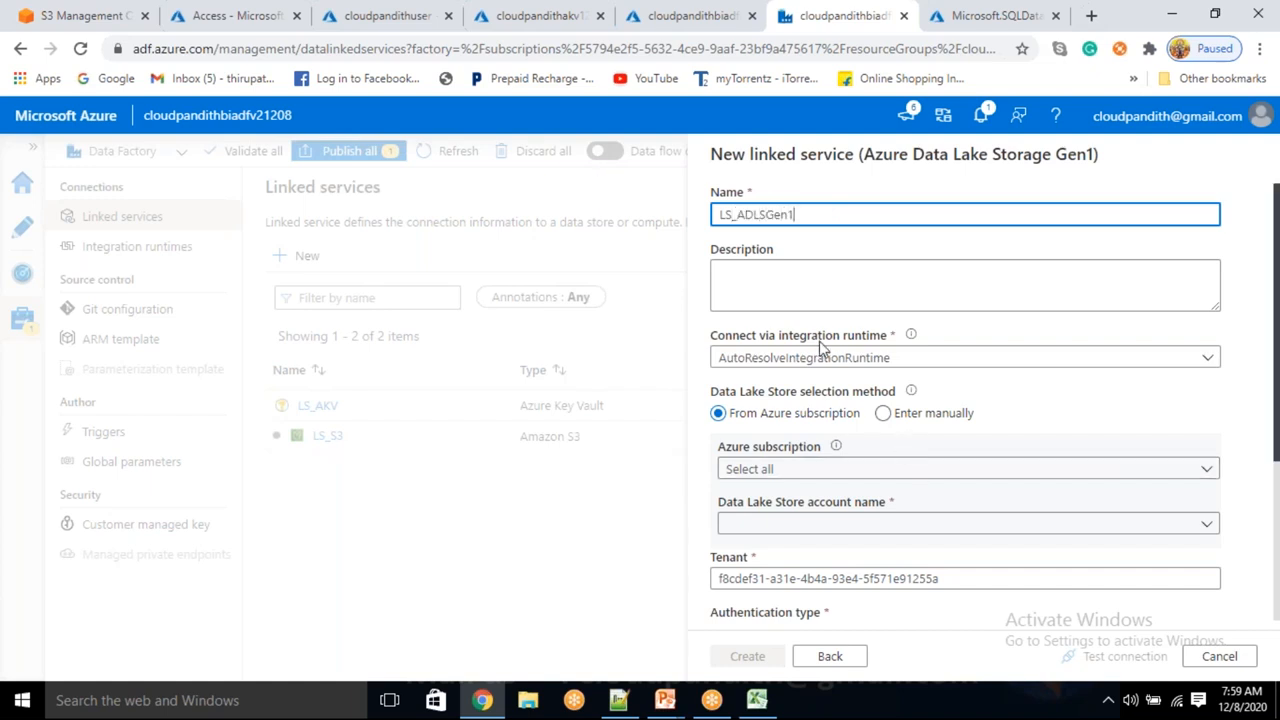
- Select the Free Trial subscription and the Data Lake Store account cloudpandithadlsgen1 for the linked service
click(793, 470)
click(798, 470)
click(795, 470)
click(795, 526)
click(795, 523)
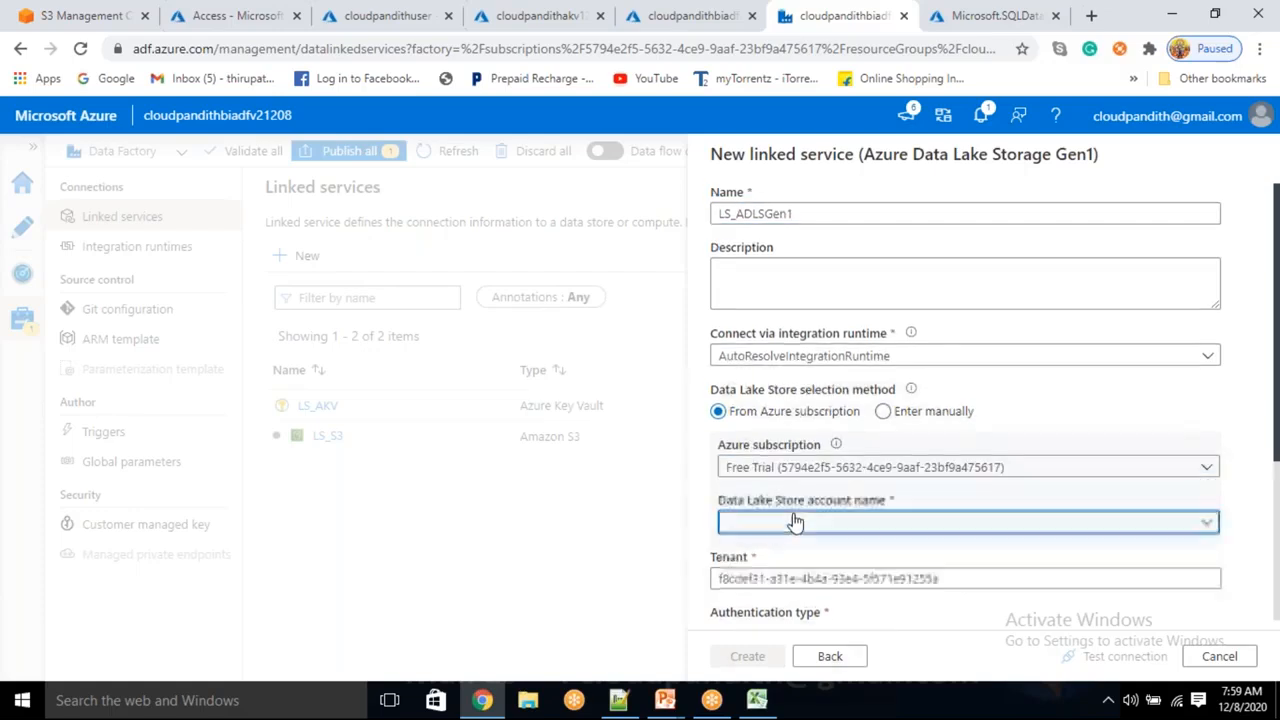
click(794, 543)
scroll(792, 550, down, 1)
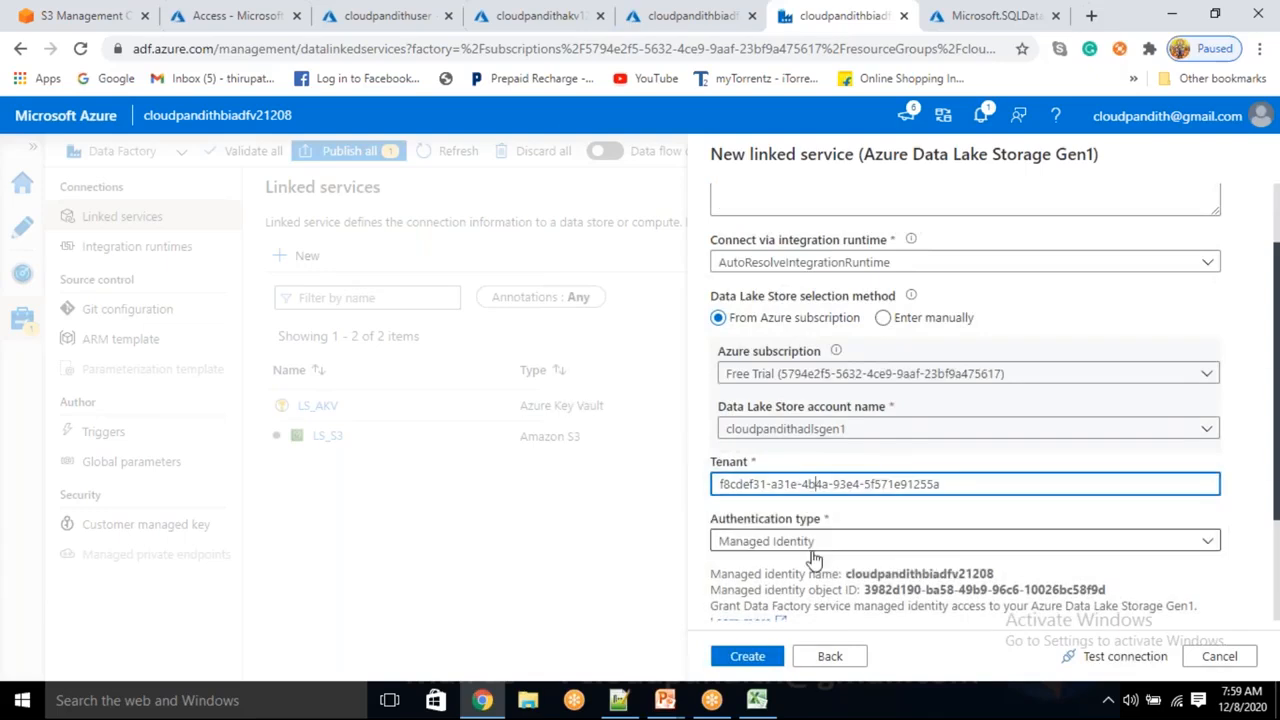
- Set the linked service's authentication type to Service Principal
click(814, 541)
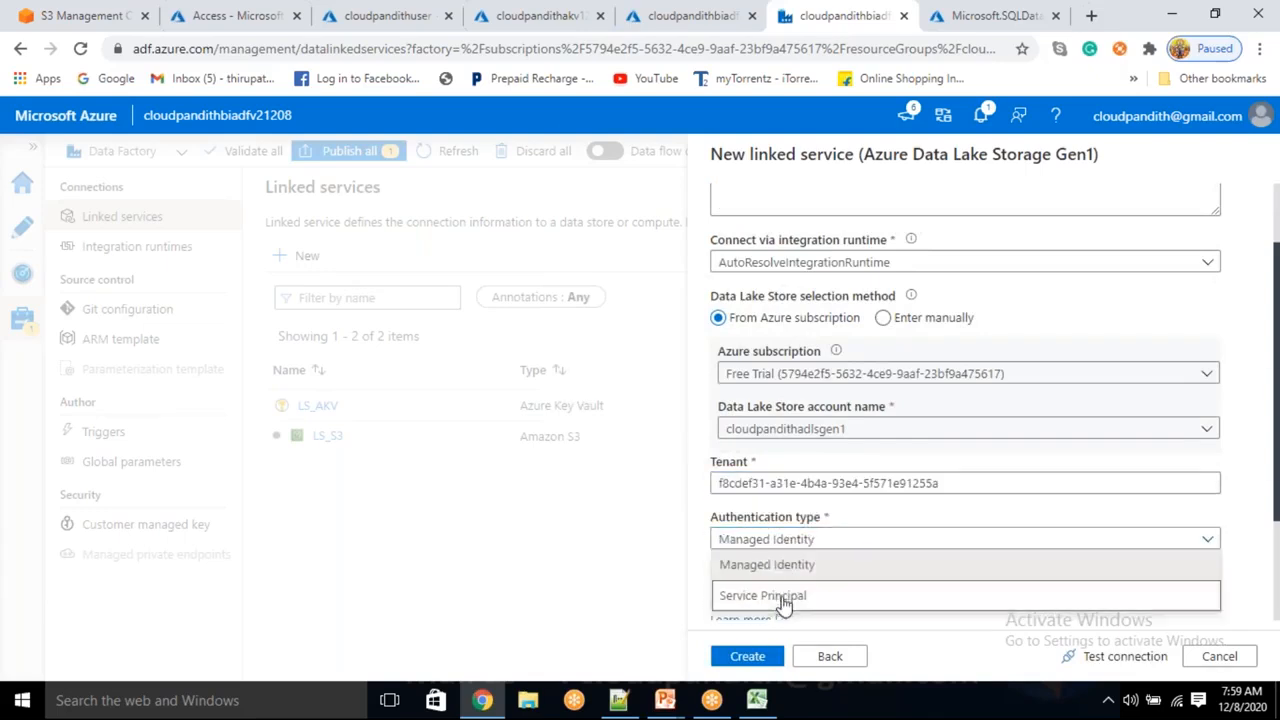
click(786, 598)
scroll(785, 590, down, 3)
scroll(780, 500, up, 1)
- Copy the application ID from the Notepad++ notes and paste it as the service principal ID in Data Factory
click(766, 409)
key(alt+Tab)
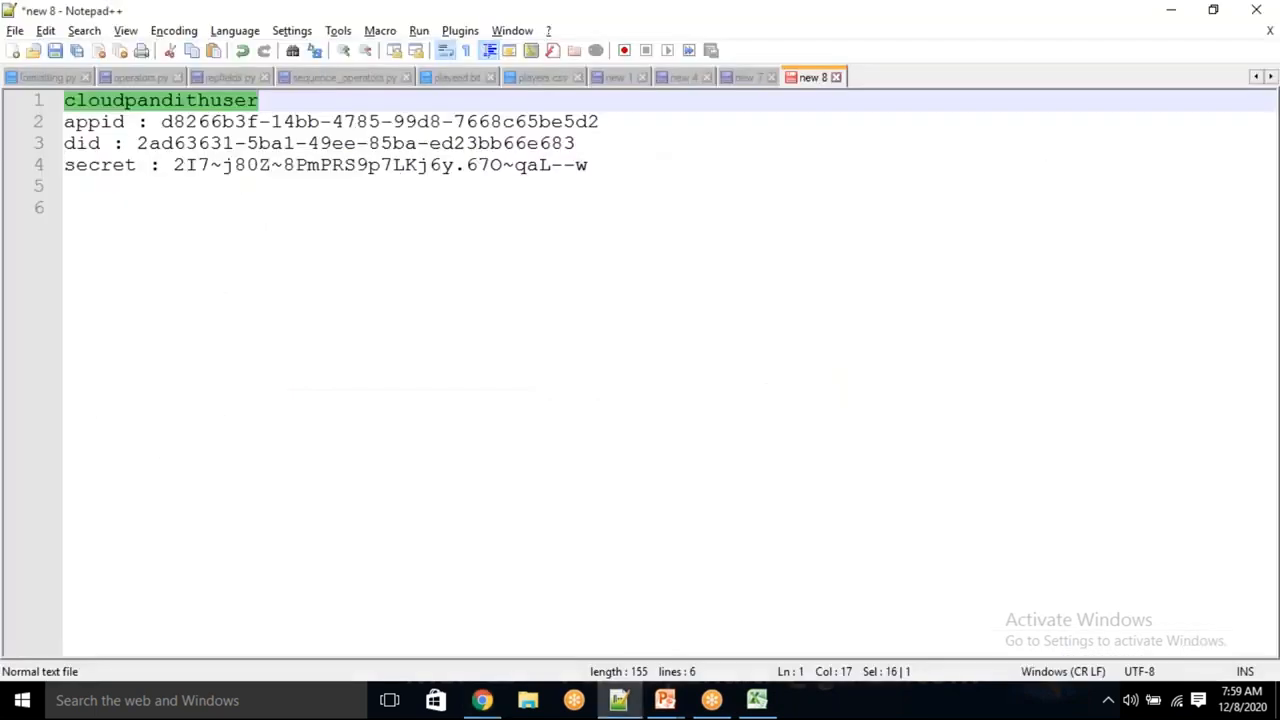
click(163, 121)
key(shift+End)
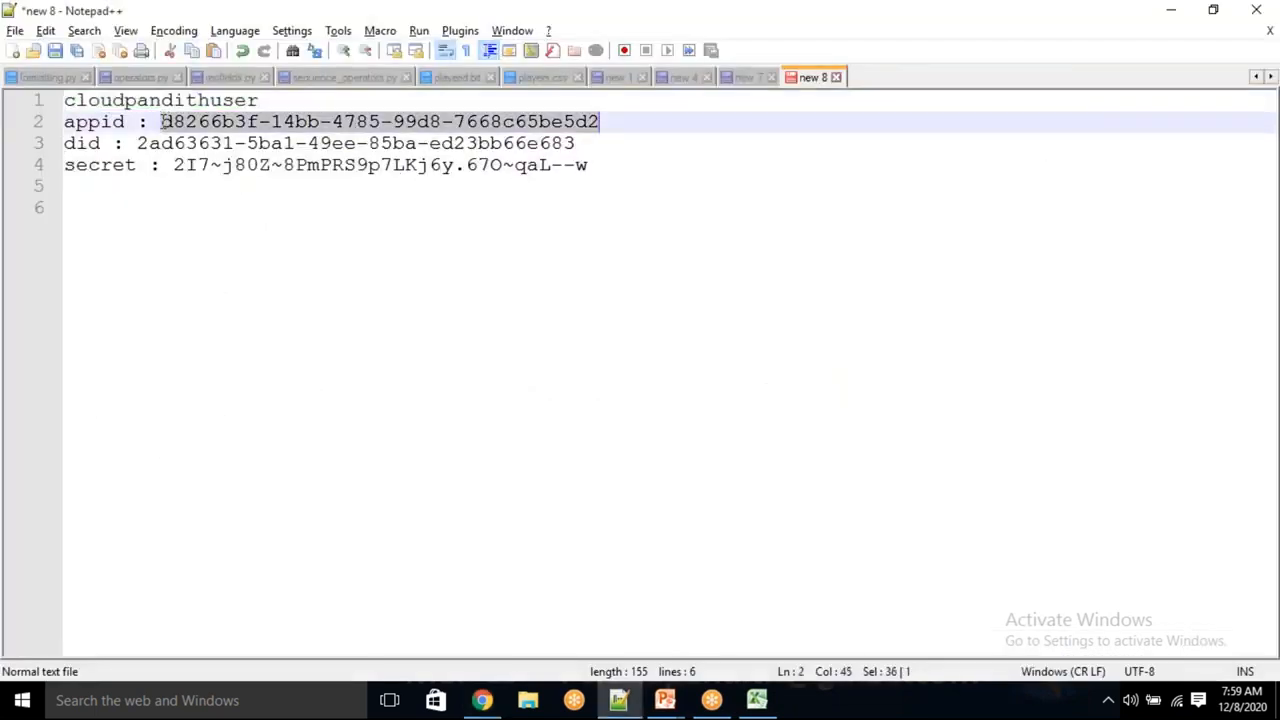
key(ctrl+c)
key(alt+Tab)
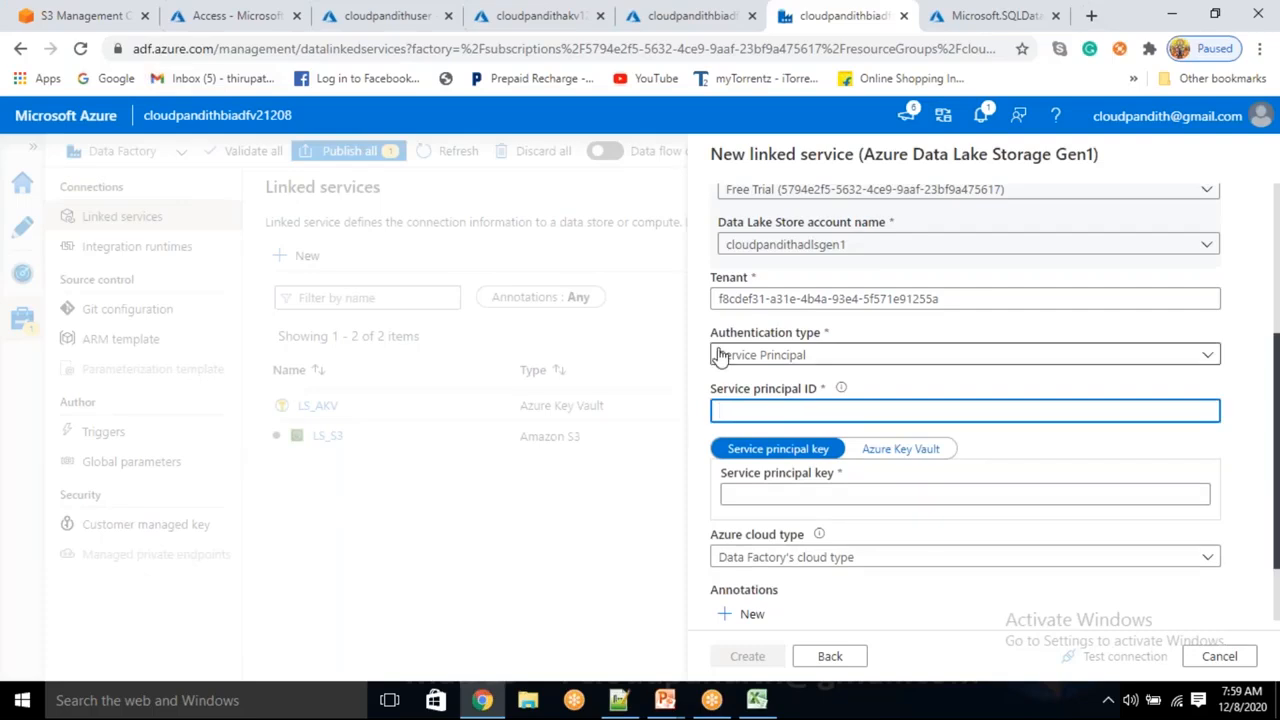
key(ctrl+v)
- Use direct service principal key entry, copying the client secret from the Notepad++ notes into the service principal key field
click(787, 491)
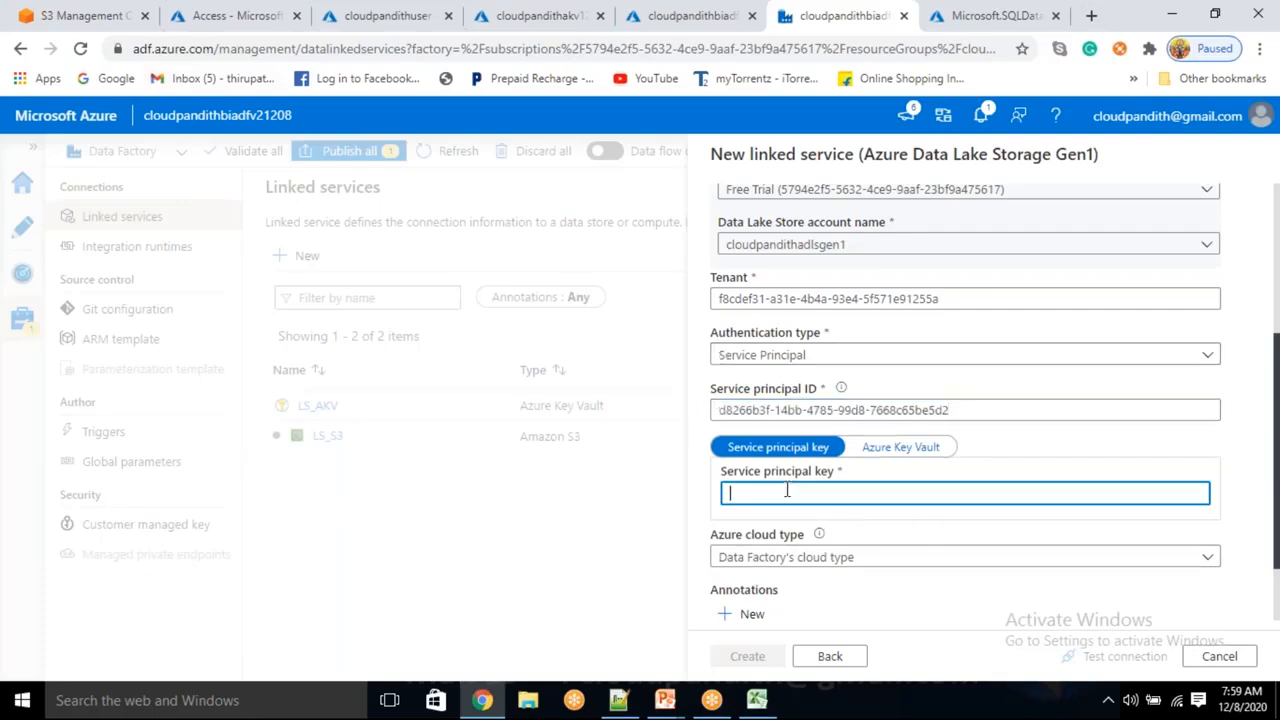
key(alt+Tab)
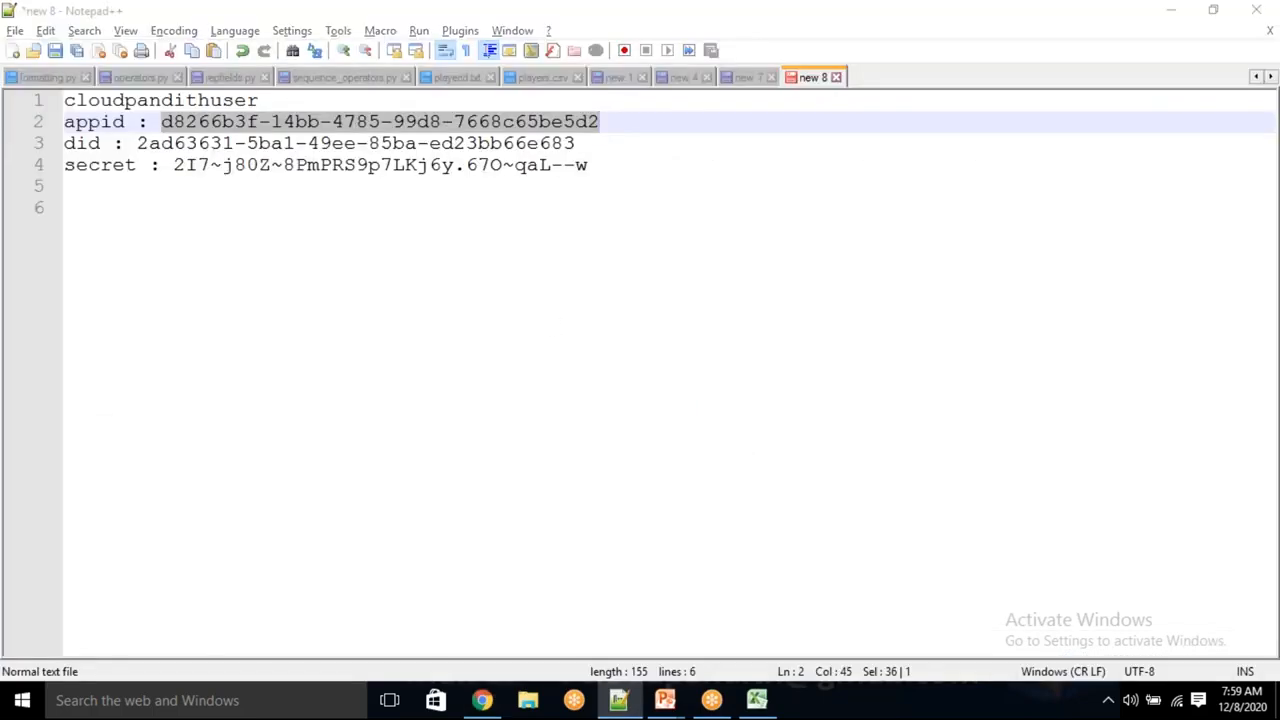
key(alt+Tab)
click(889, 451)
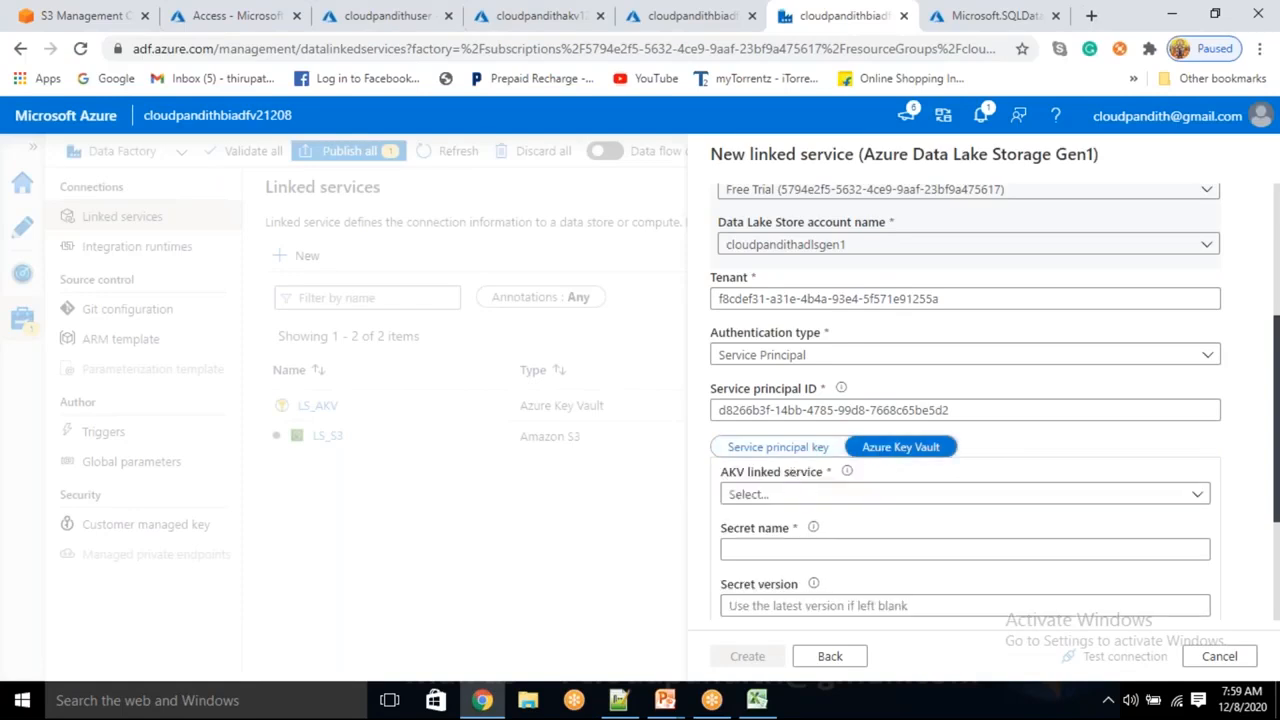
click(775, 448)
key(alt+Tab)
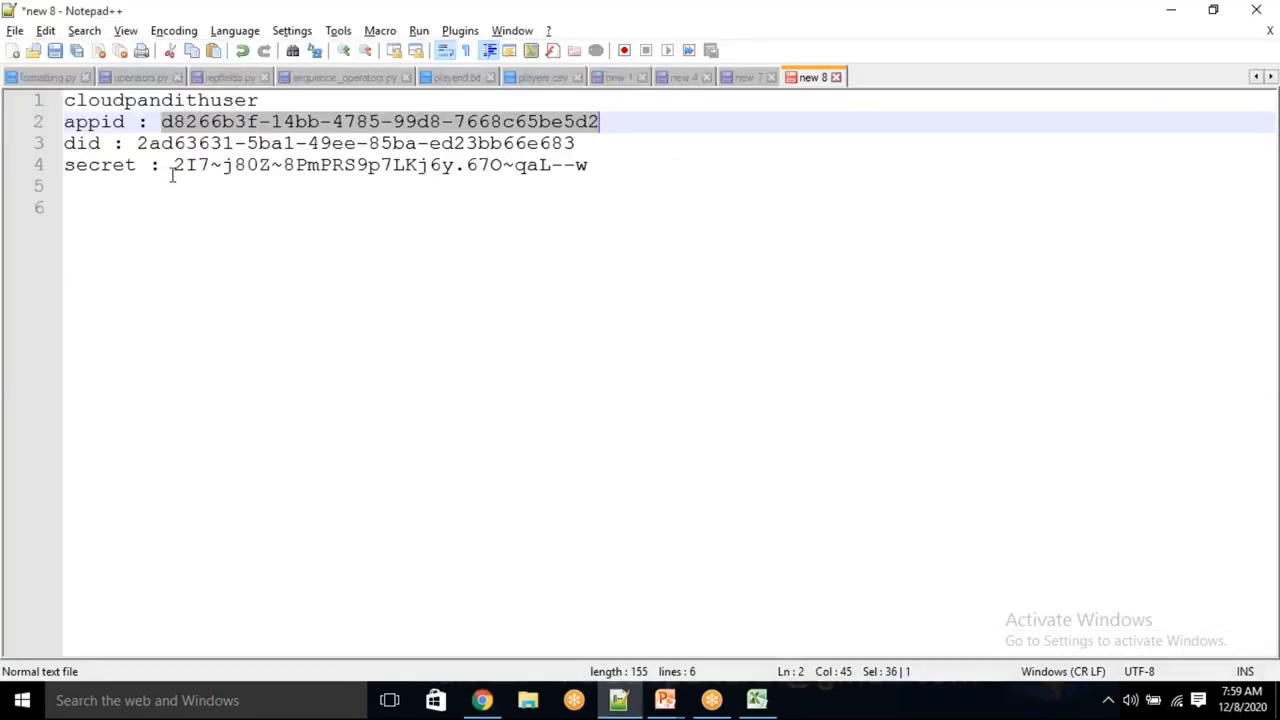
click(177, 164)
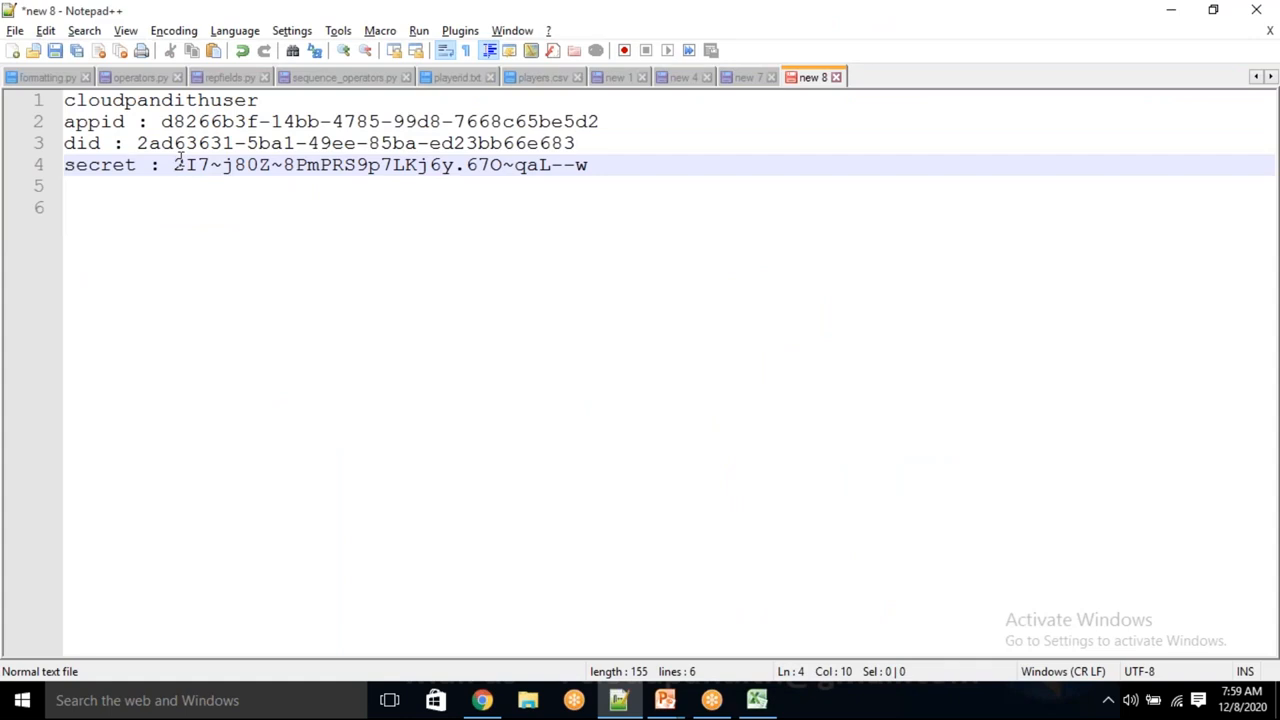
key(shift+End)
key(alt+Tab)
click(800, 491)
key(ctrl+v)
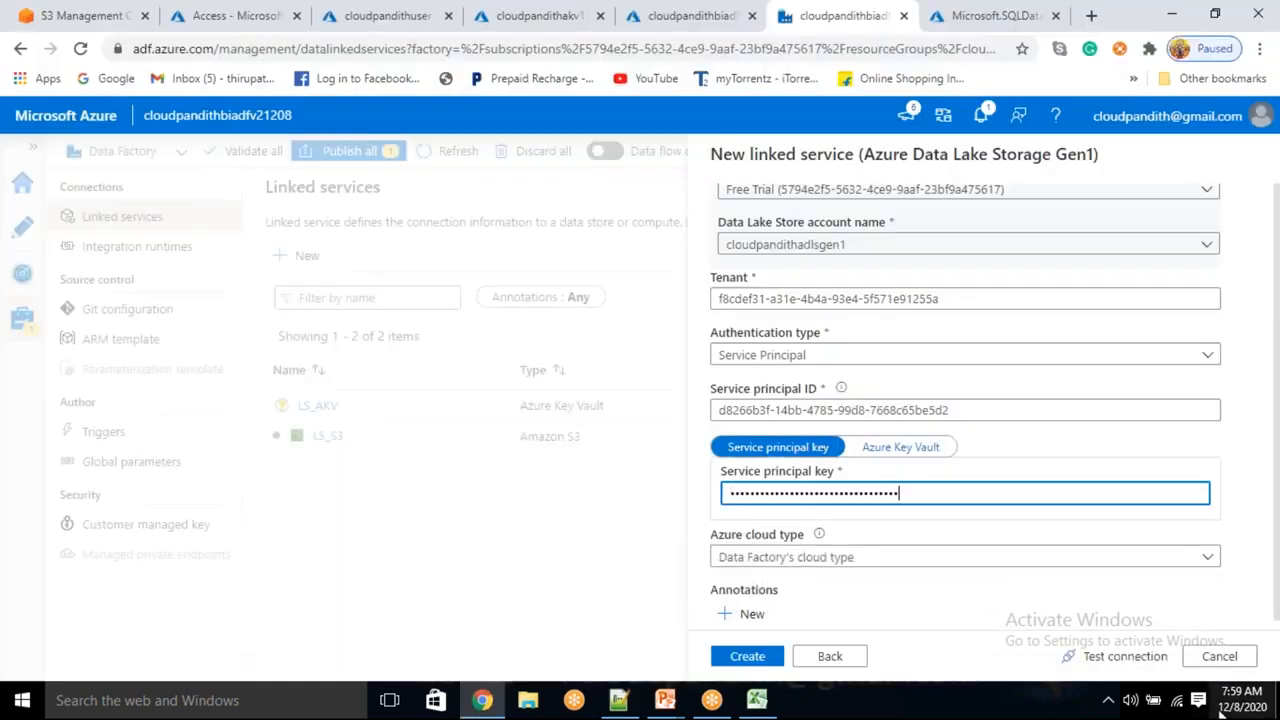
- Test the Data Lake connection using the directly entered key and read the error details
click(1090, 656)
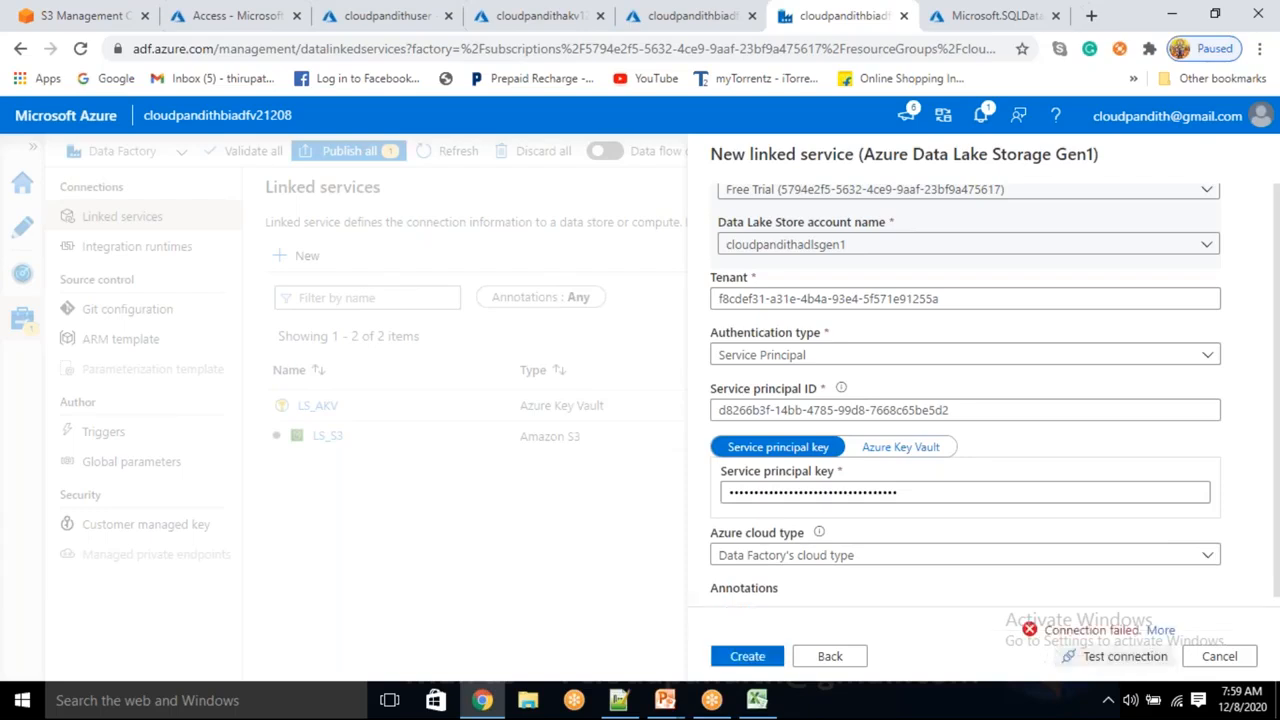
click(1160, 630)
drag(1093, 230, 1142, 378)
click(988, 479)
- In the Azure portal, refresh the Data Lake's data explorer and check the root folder's access permissions for cloudpandithuser
click(238, 14)
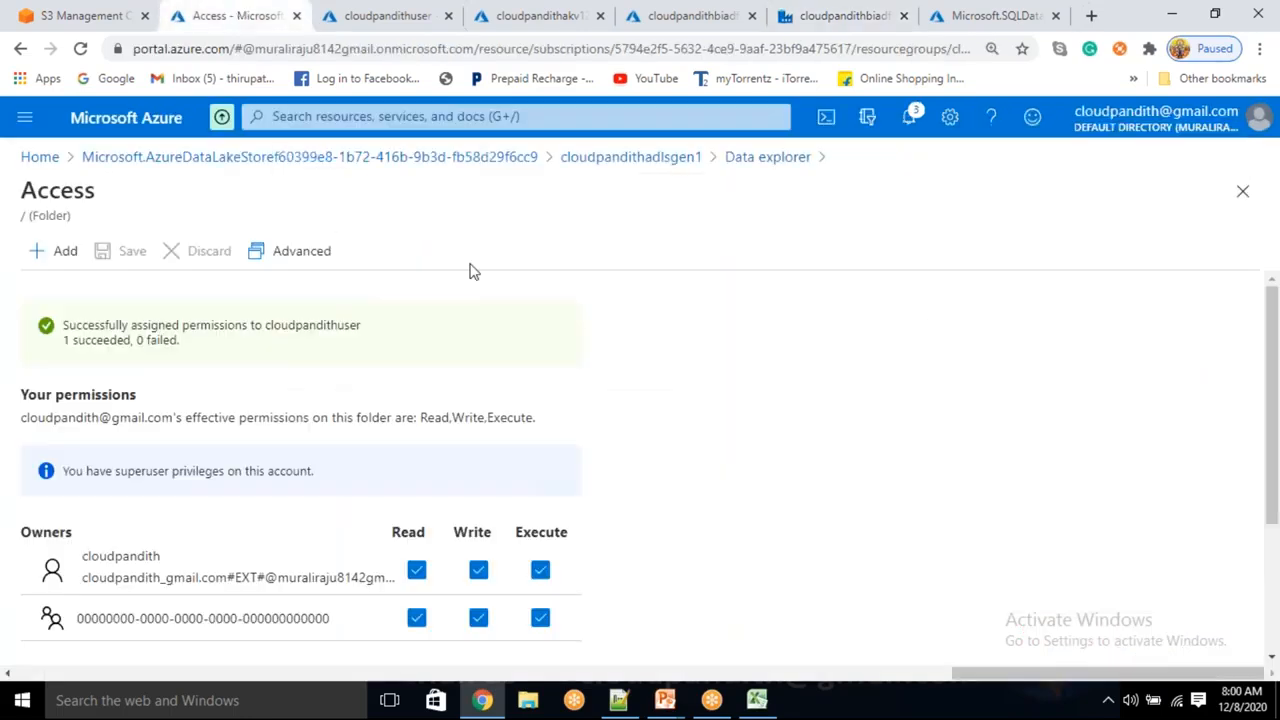
click(767, 158)
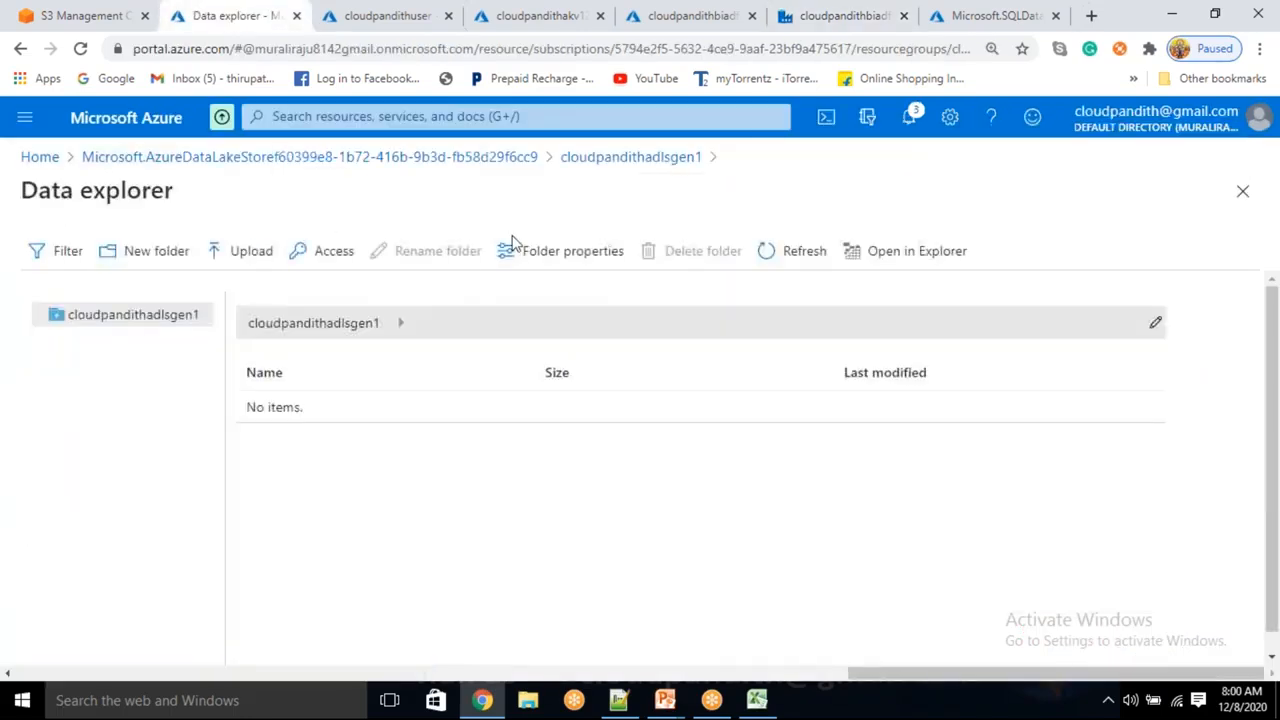
click(805, 251)
click(336, 251)
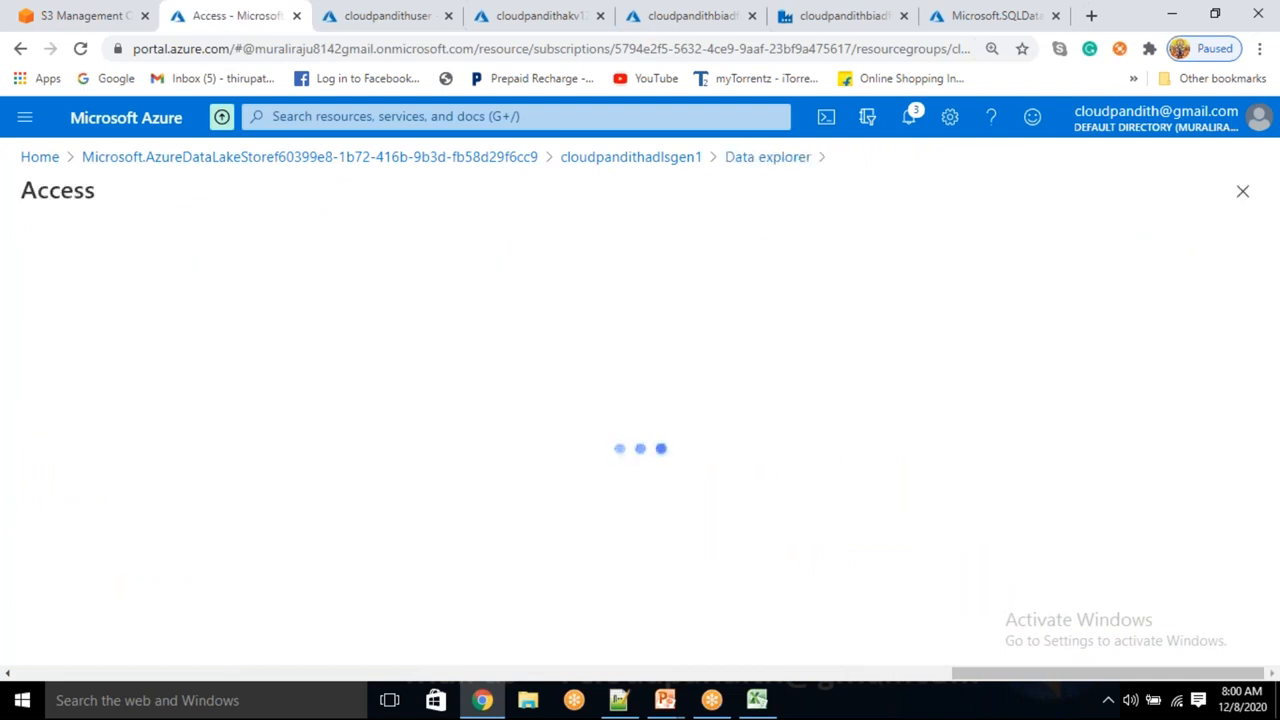
scroll(300, 412, down, 2)
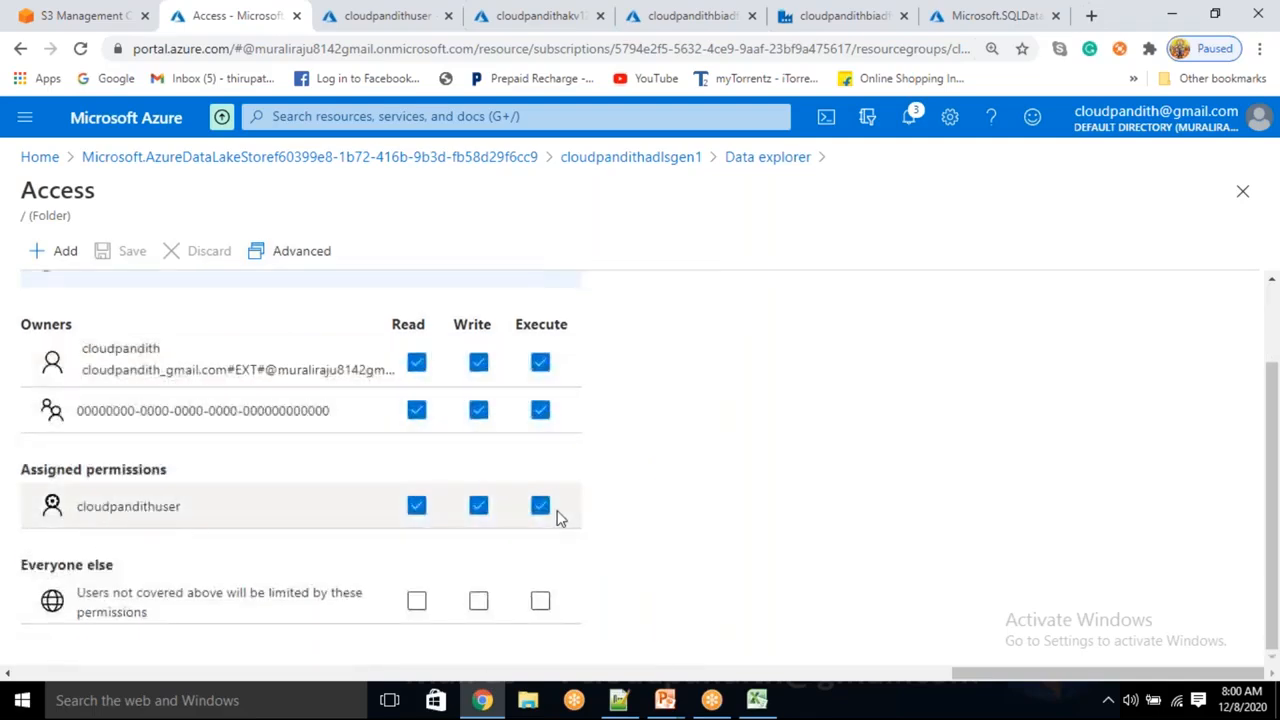
scroll(540, 508, up, 2)
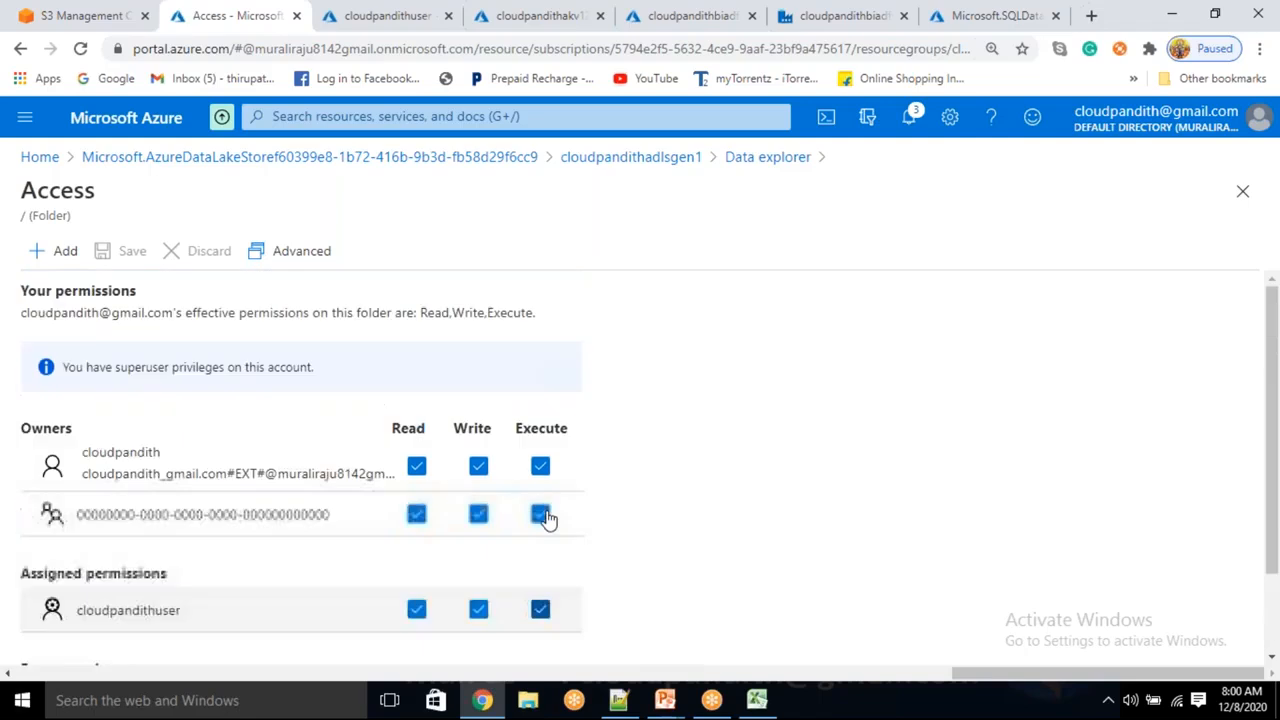
- Return to the Data Factory linked service, close the error details and test the connection again
click(714, 18)
click(832, 16)
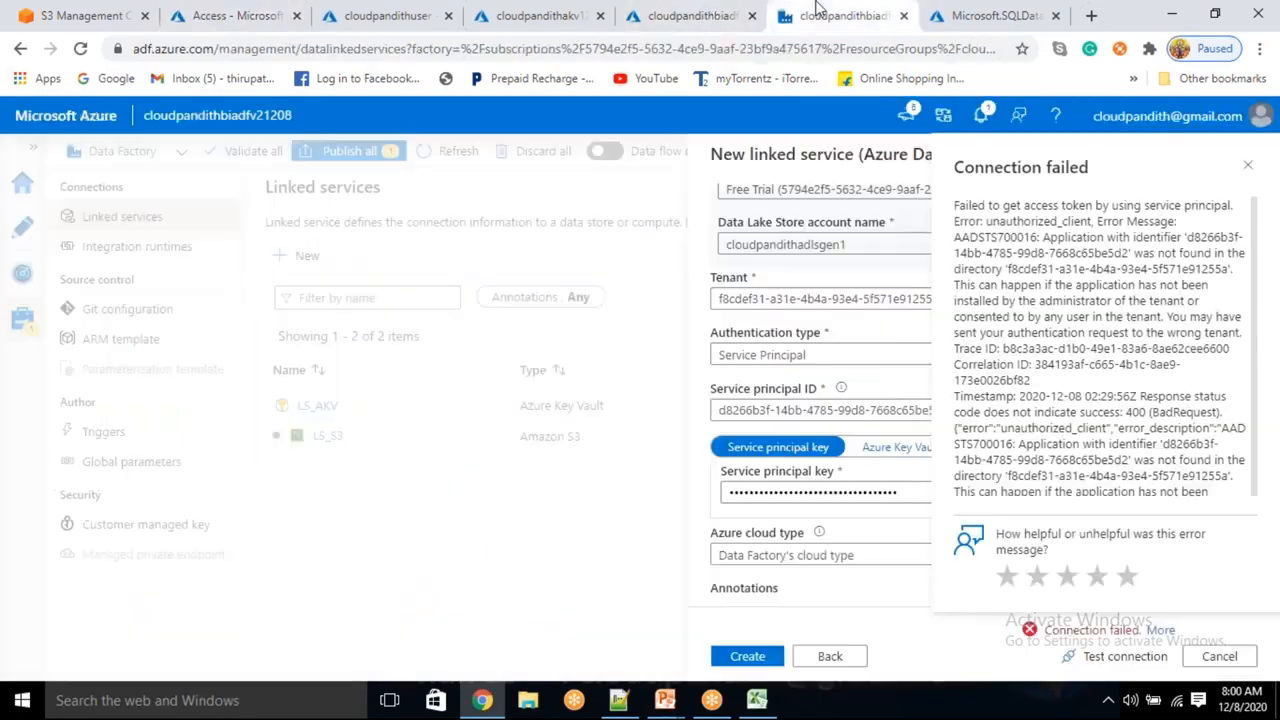
click(965, 662)
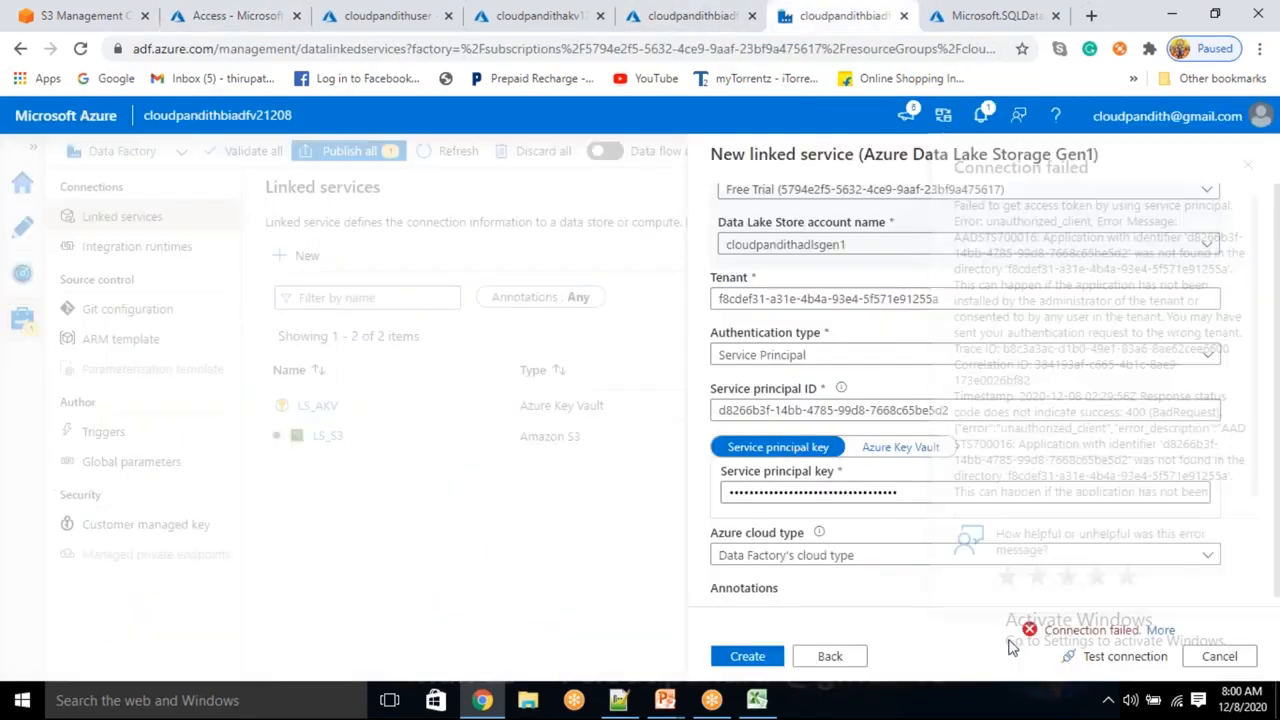
click(1125, 657)
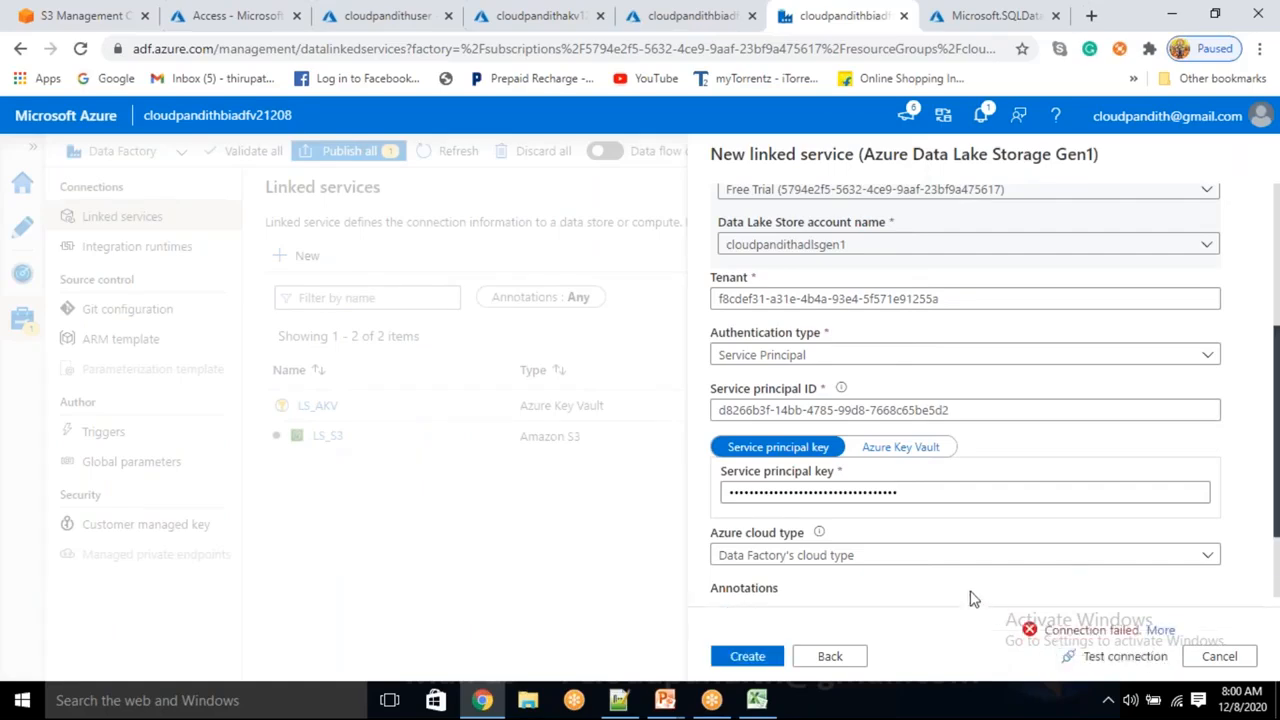
- Review the linked service's account, tenant and service principal settings and check the cloudpandithuser app registration's client secrets
scroll(1000, 598, down, 1)
scroll(894, 525, down, 1)
scroll(894, 525, up, 5)
scroll(886, 528, up, 3)
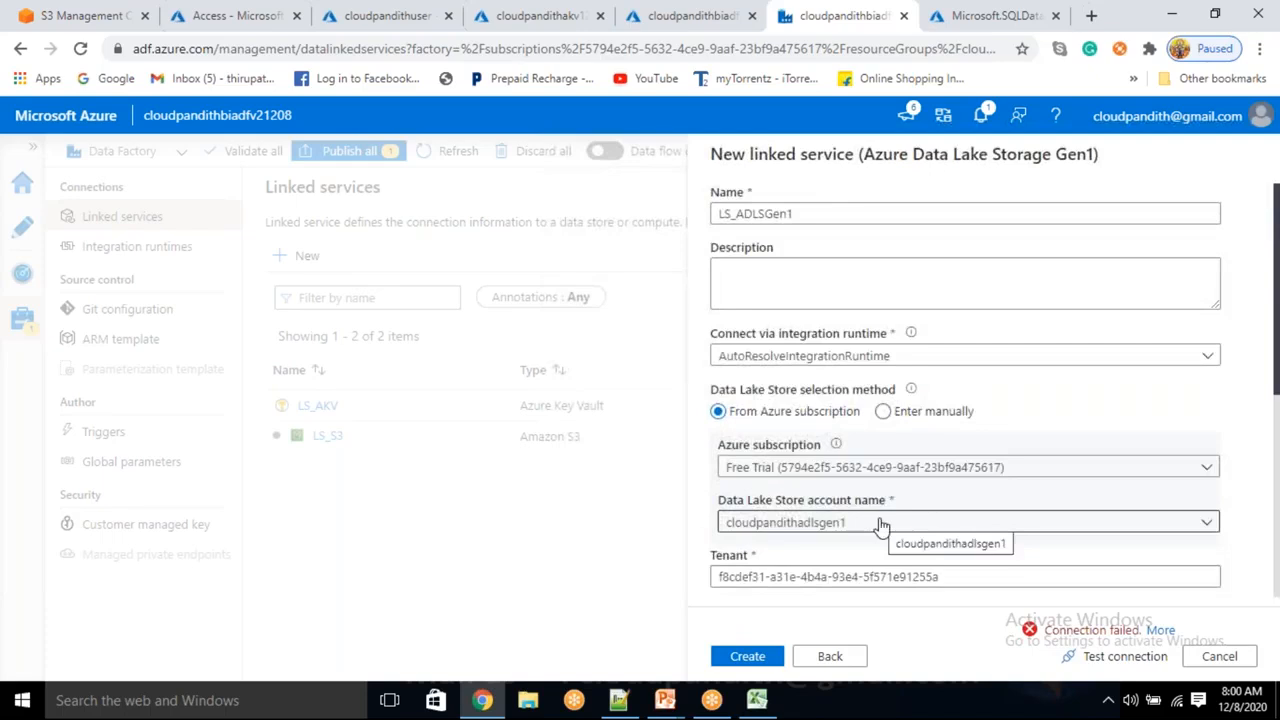
scroll(880, 523, down, 3)
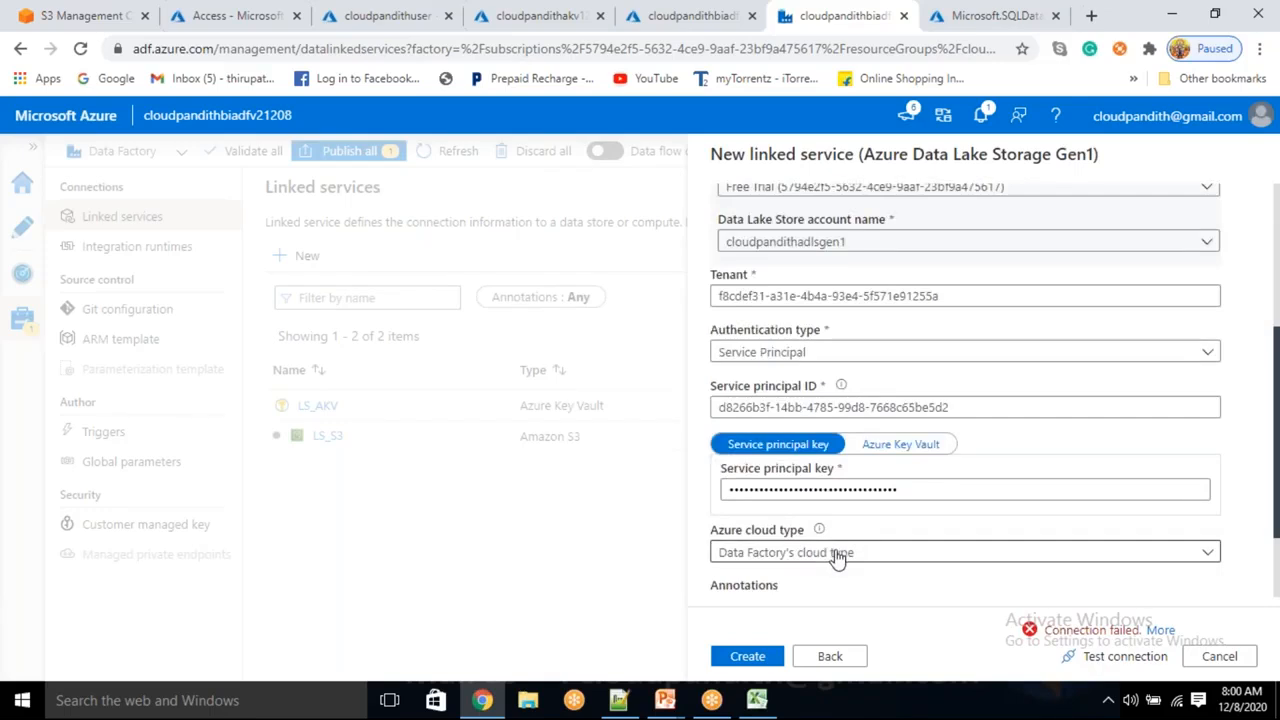
click(378, 12)
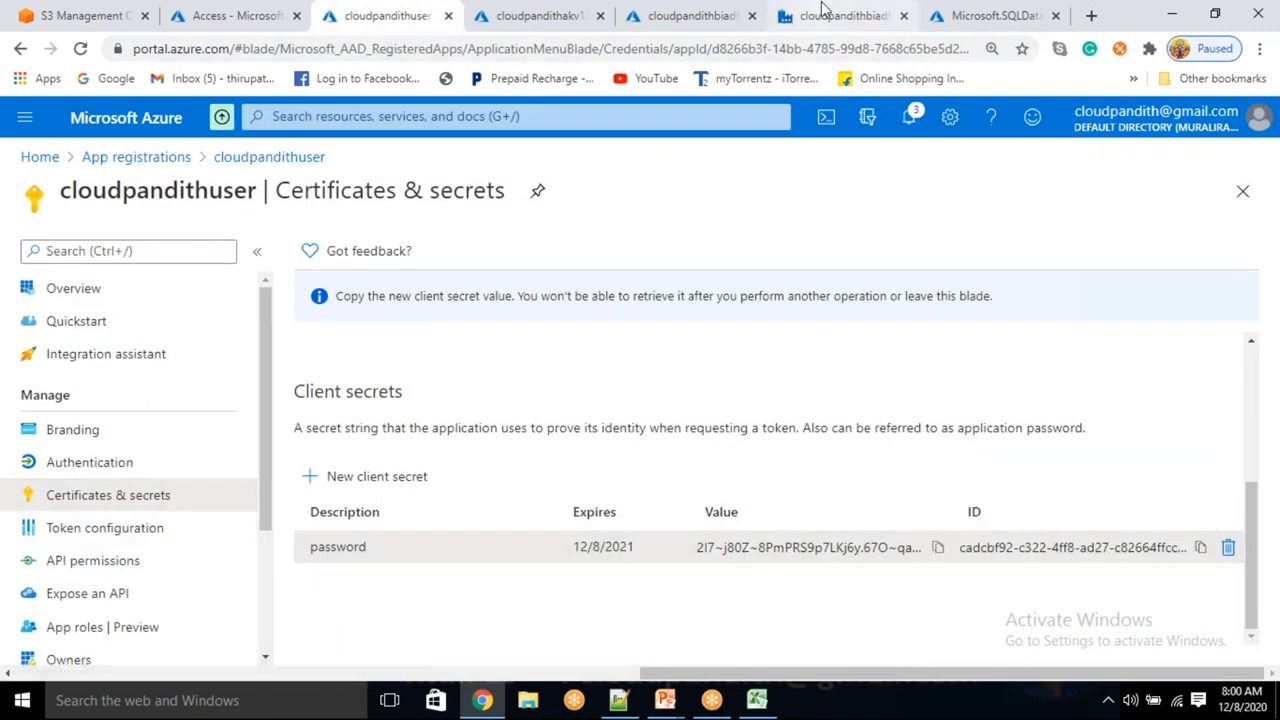
click(790, 20)
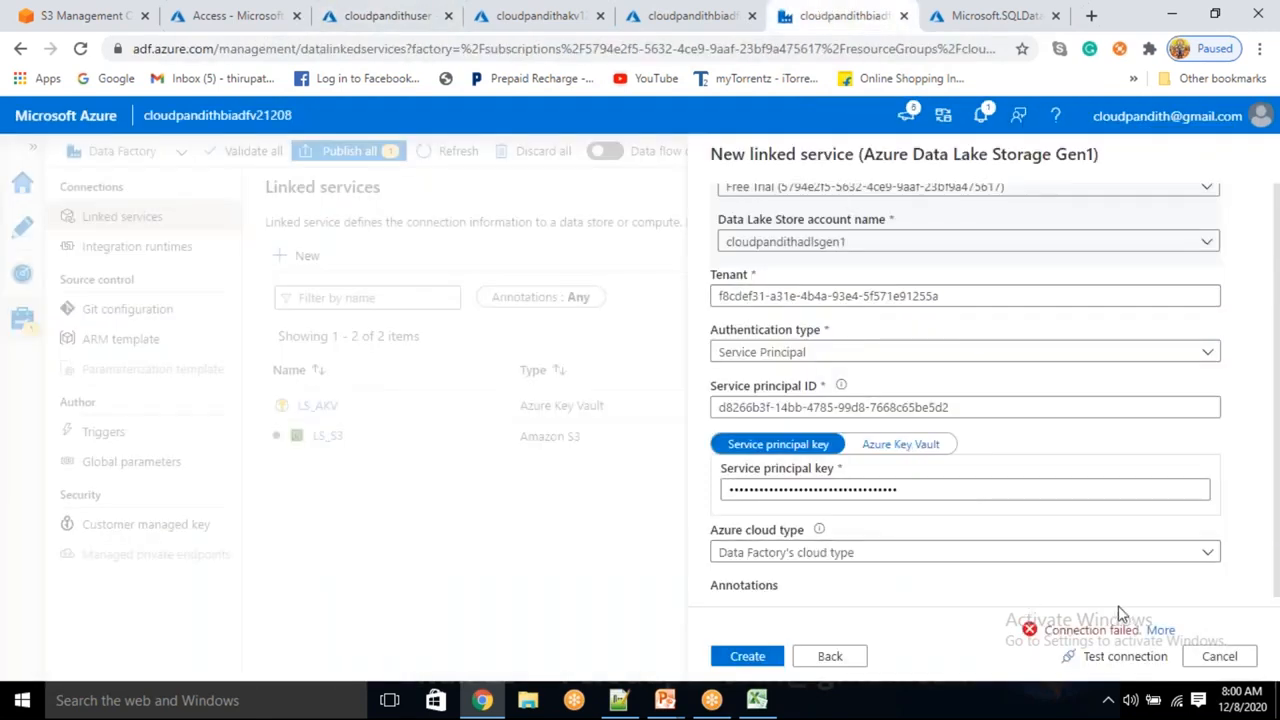
- Open the latest connection error's details and read through the full message
click(1160, 630)
drag(1020, 218, 1162, 480)
click(1137, 464)
click(1165, 492)
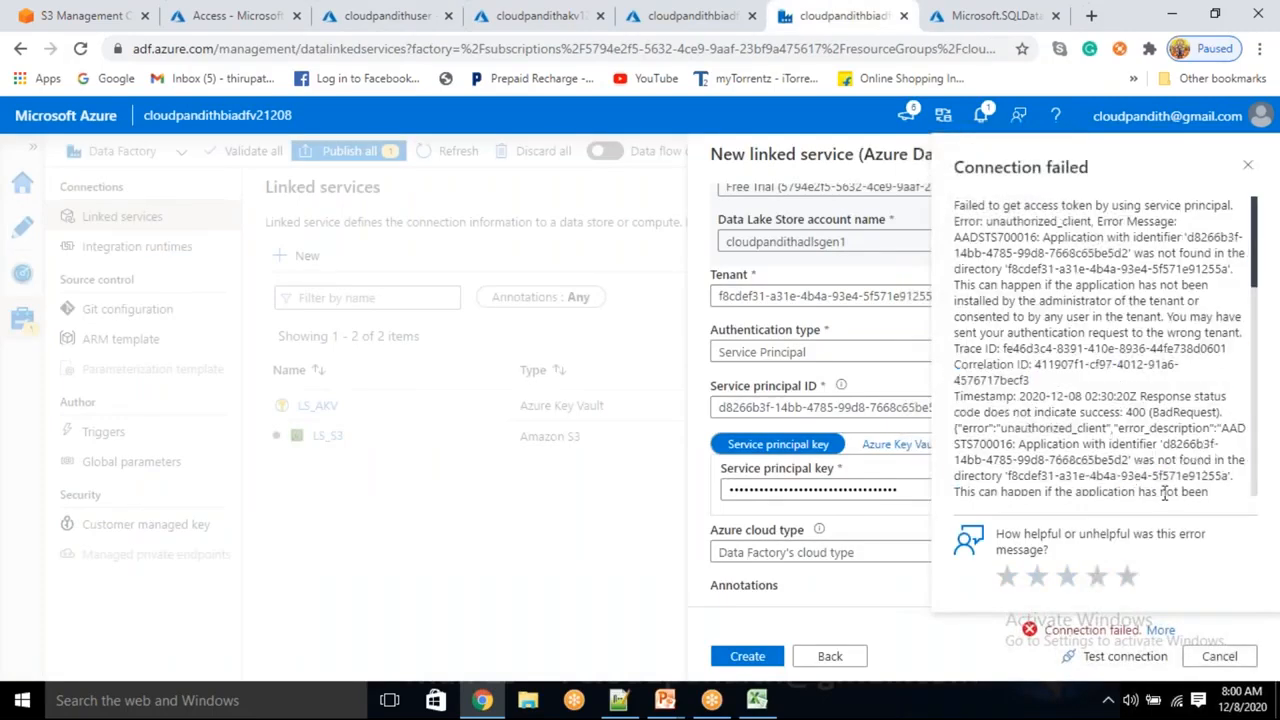
drag(1040, 480, 1198, 470)
click(1023, 484)
click(1083, 337)
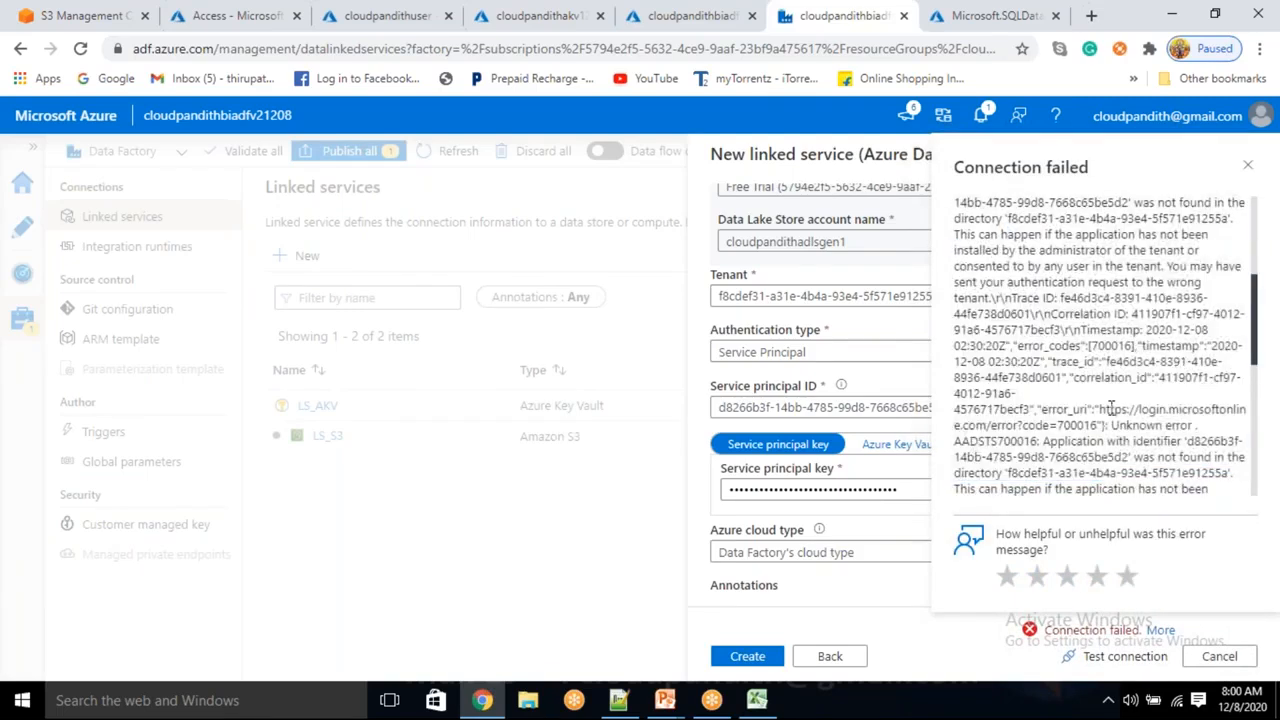
scroll(1111, 409, down, 1)
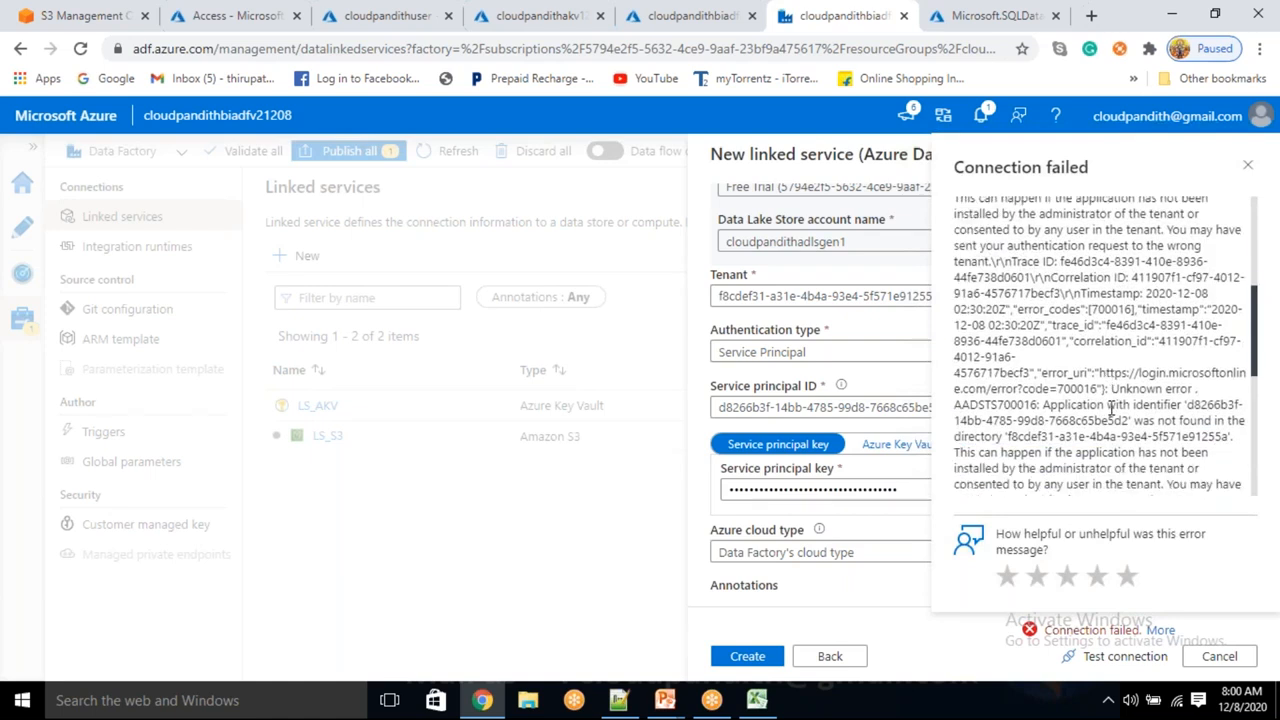
- Finish reading the connection error, close it, and compare the cloudpandithuser app registration's client secret page with the Data Factory's service principal settings and signed-in account
scroll(1111, 409, down, 2)
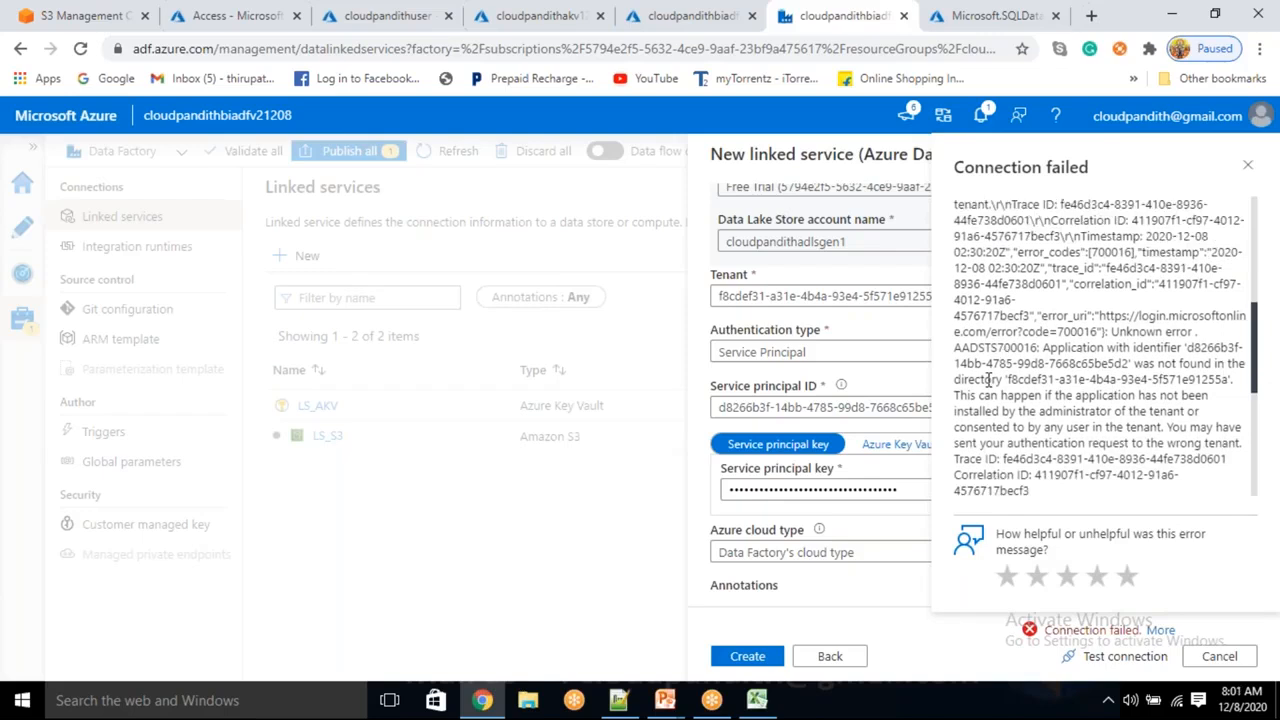
click(876, 537)
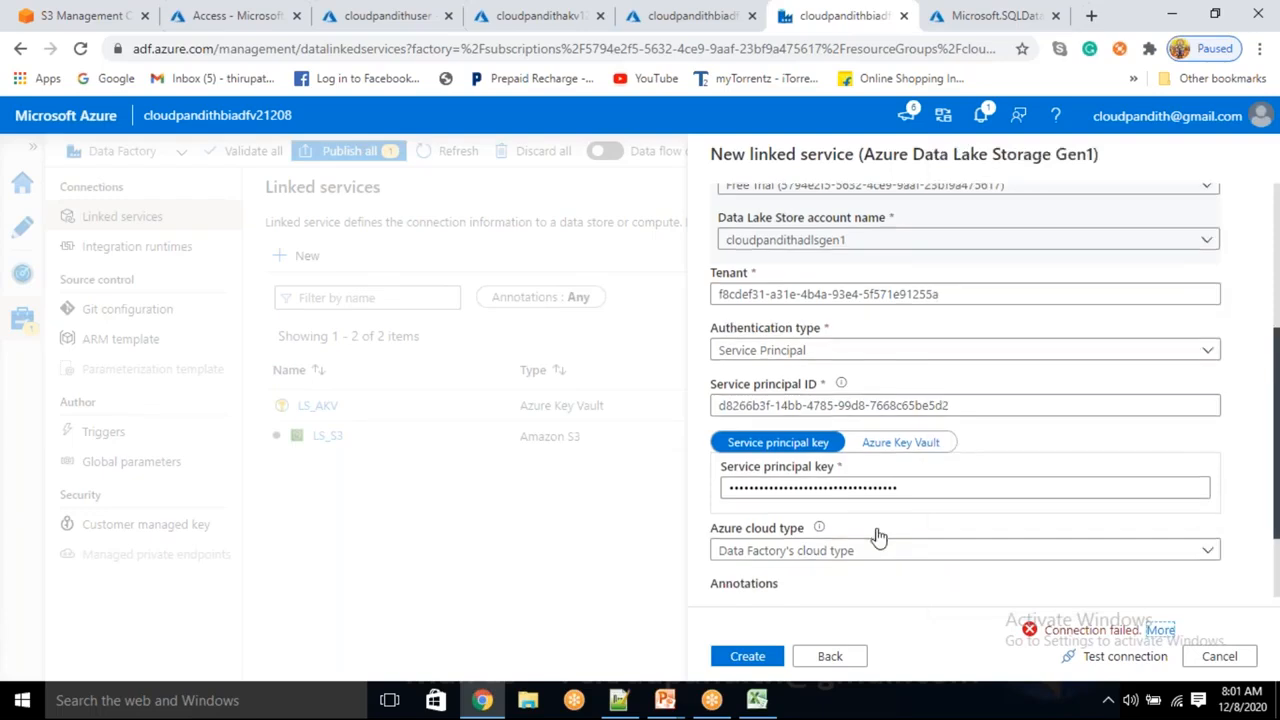
scroll(878, 537, down, 2)
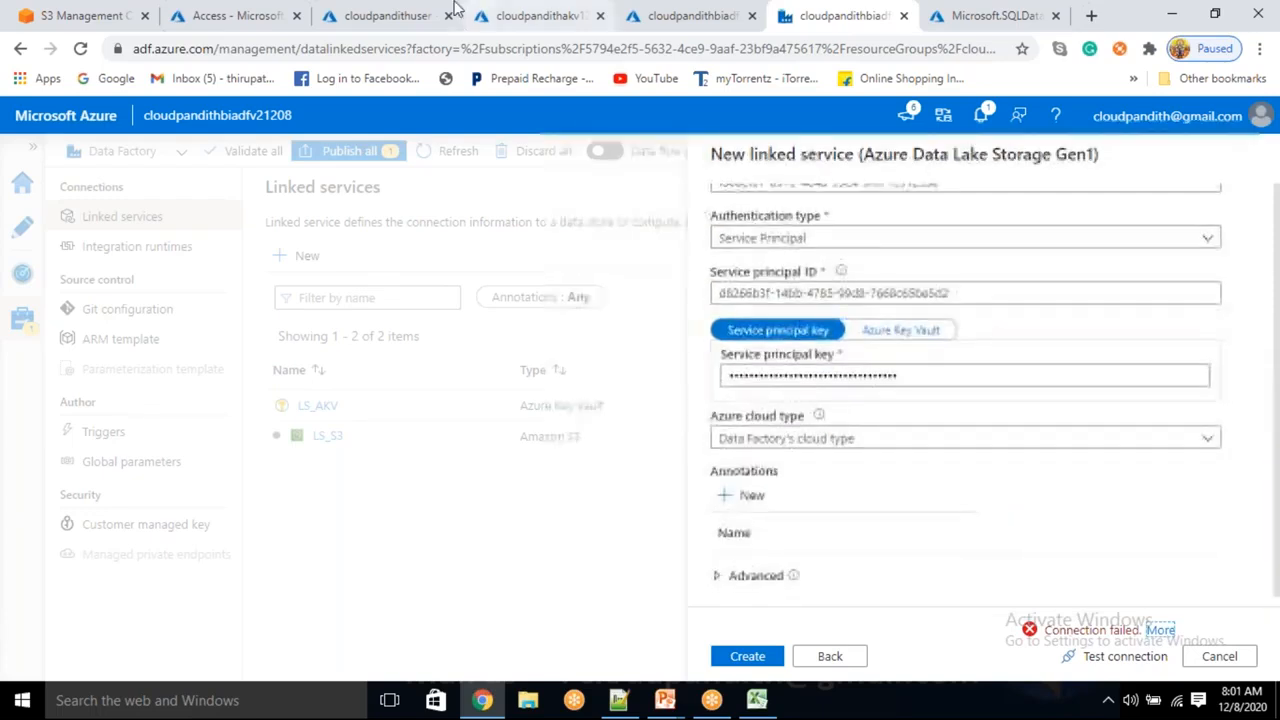
click(372, 10)
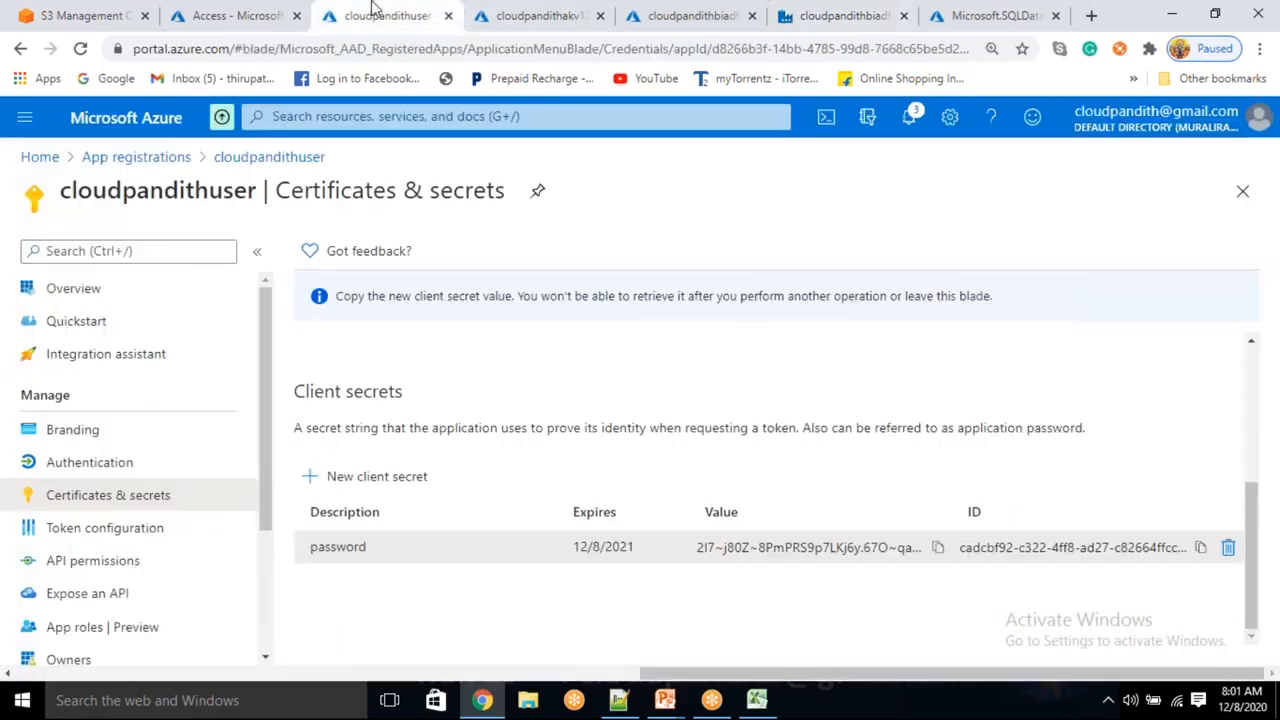
click(820, 12)
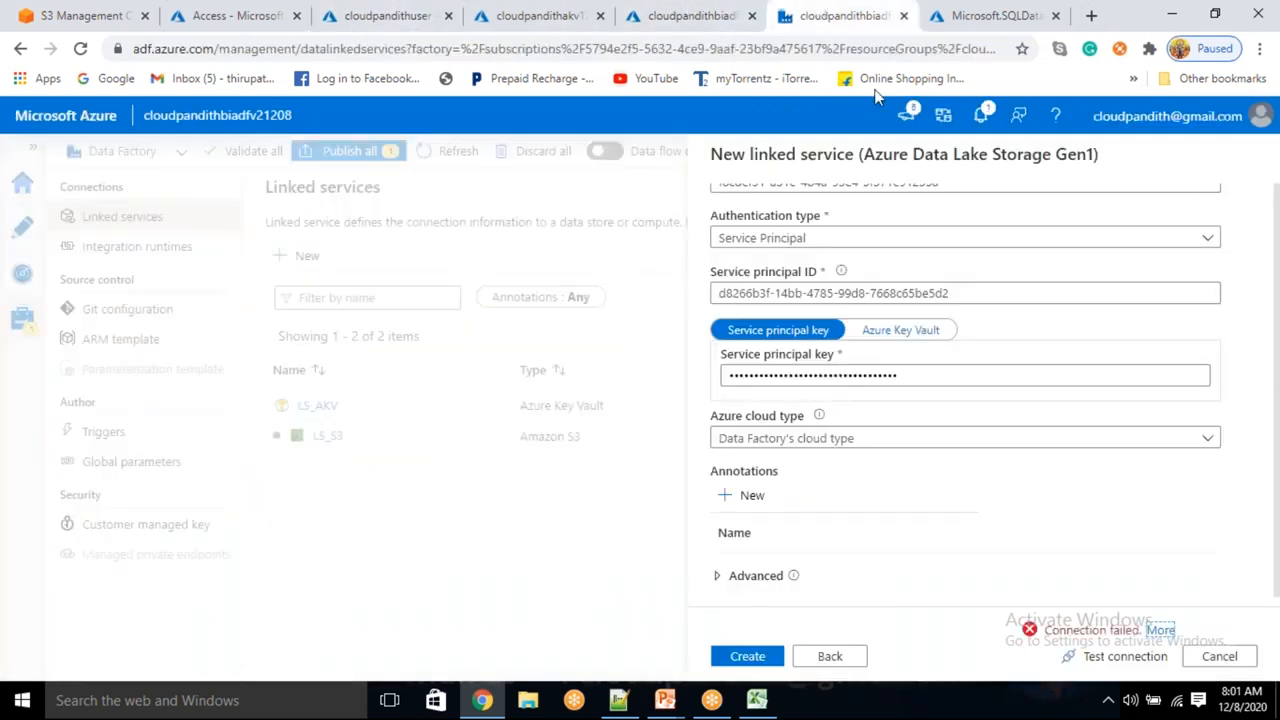
click(1260, 115)
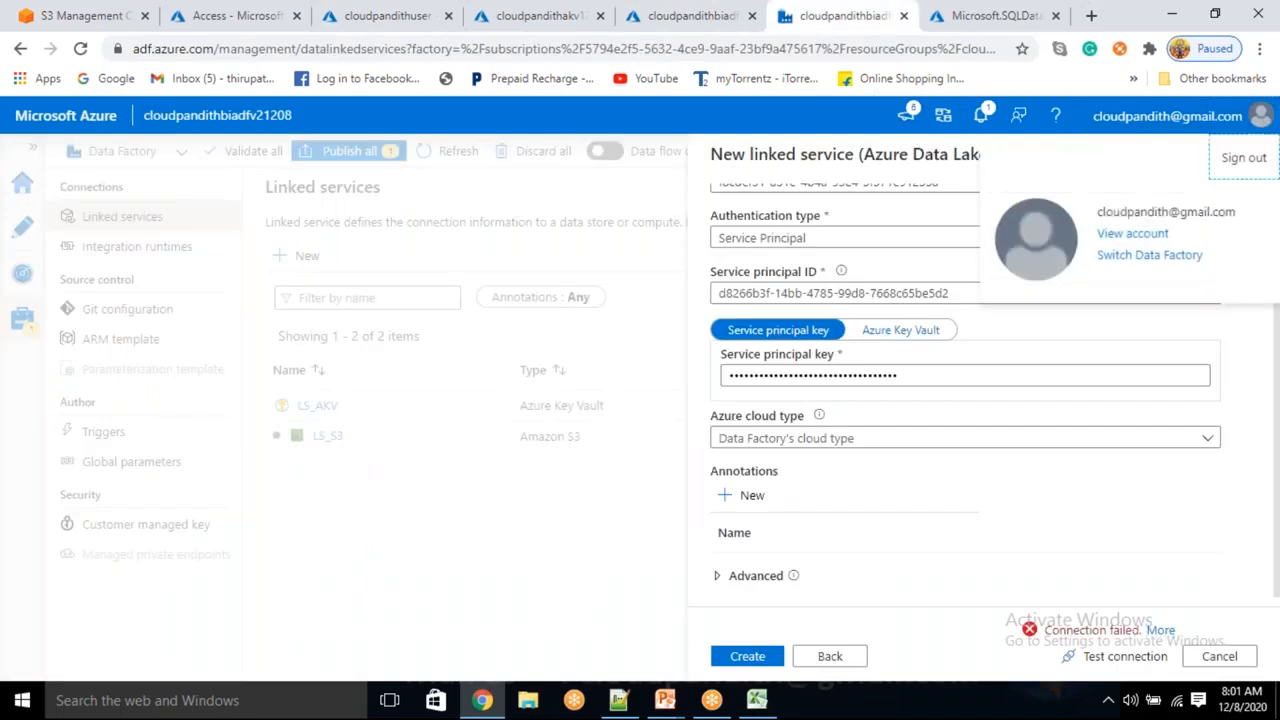
click(1190, 116)
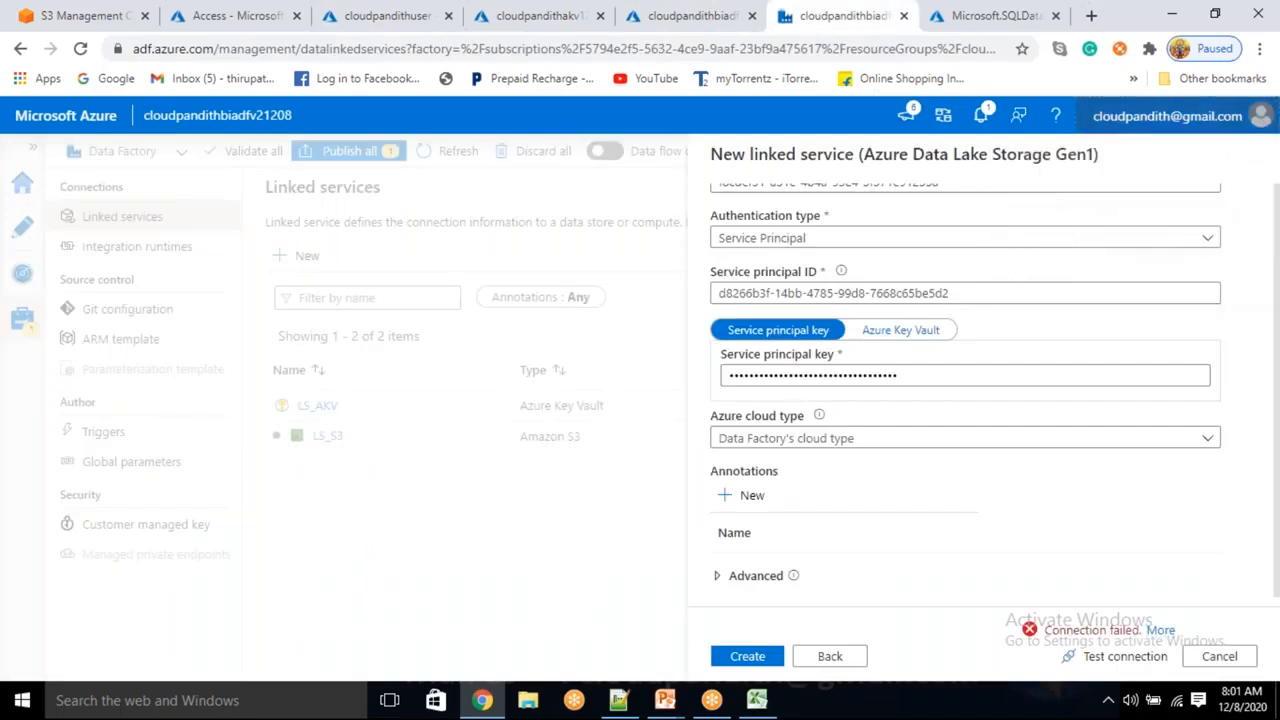
- Discard the unfinished Data Lake linked service and publish the pending LS_S3 linked service
click(1219, 658)
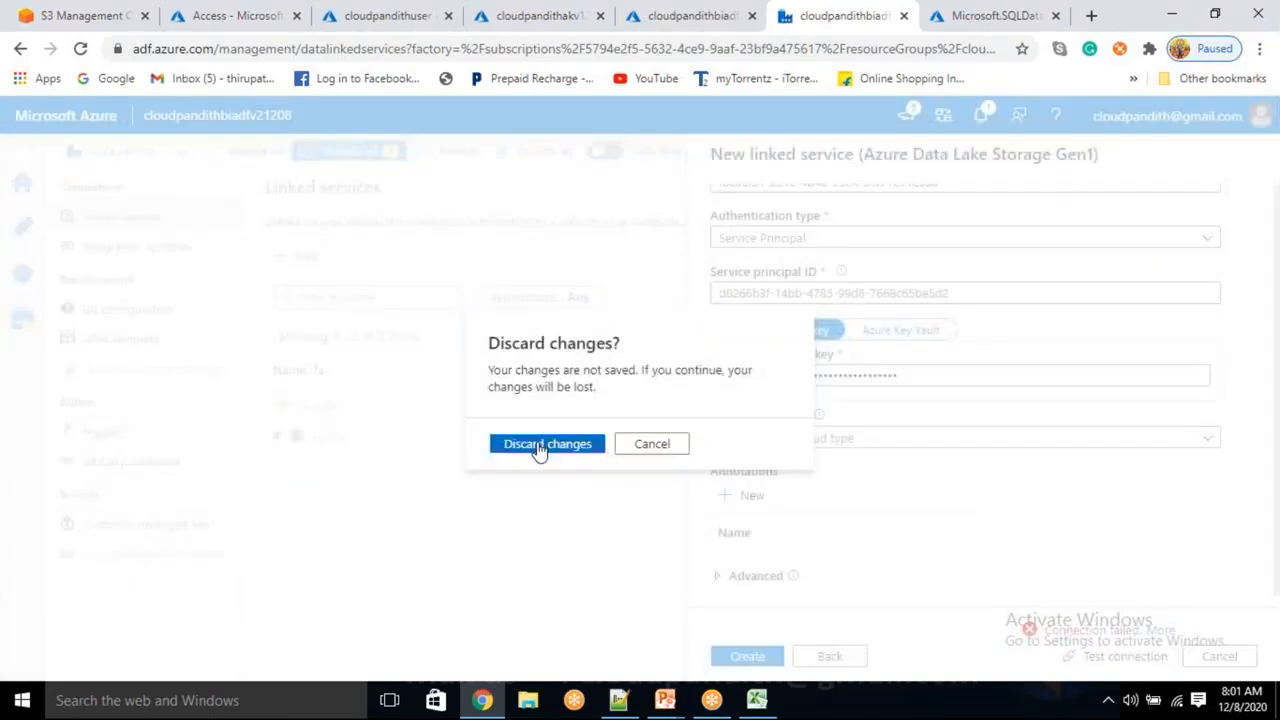
click(540, 445)
click(652, 14)
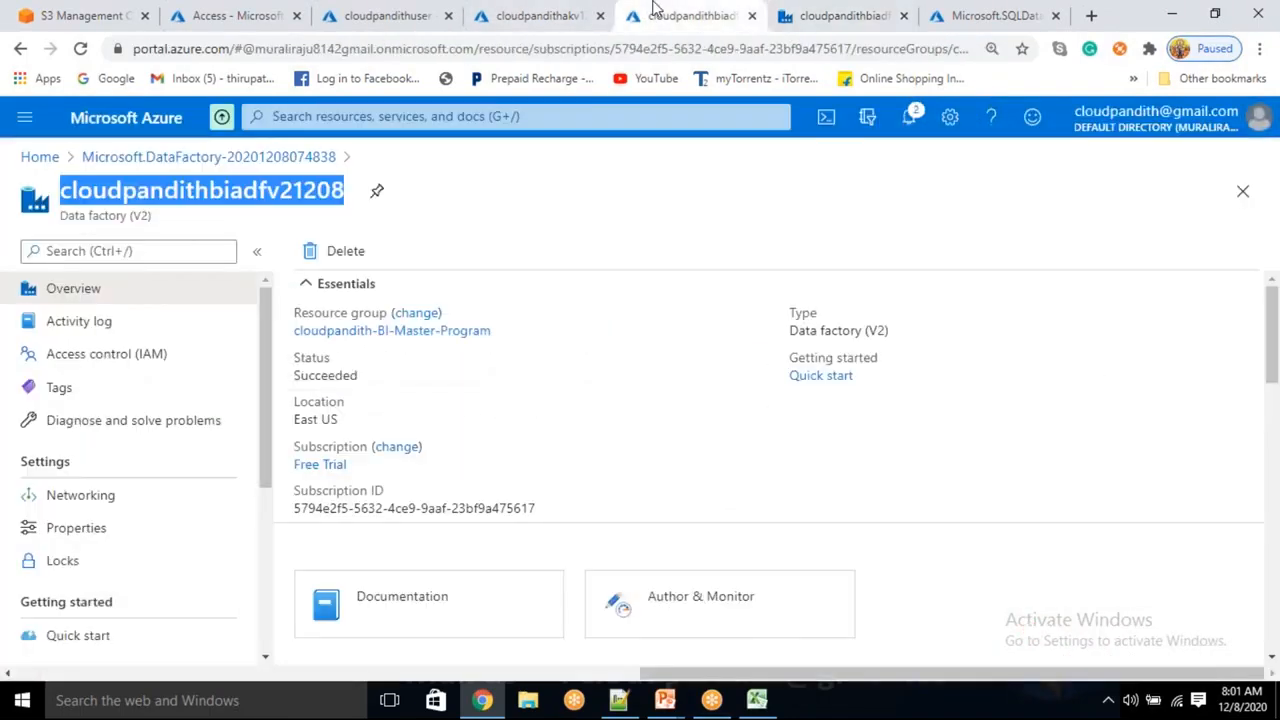
click(806, 10)
click(366, 150)
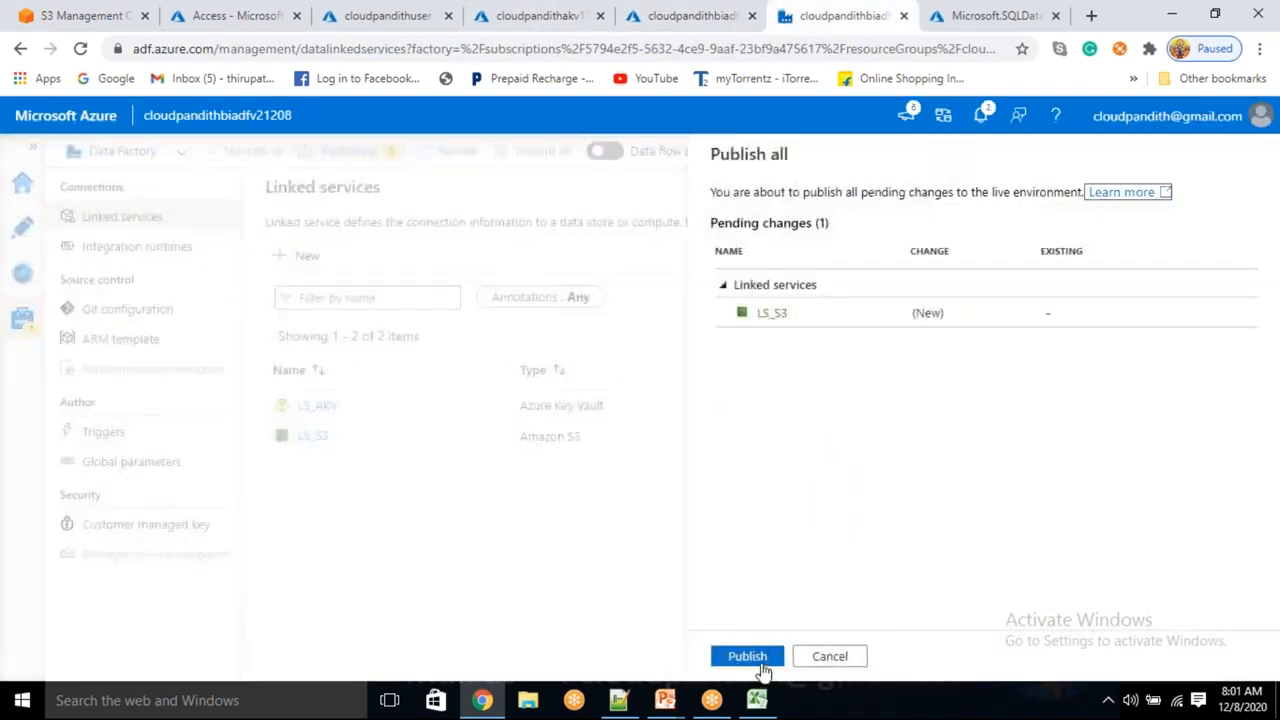
click(752, 658)
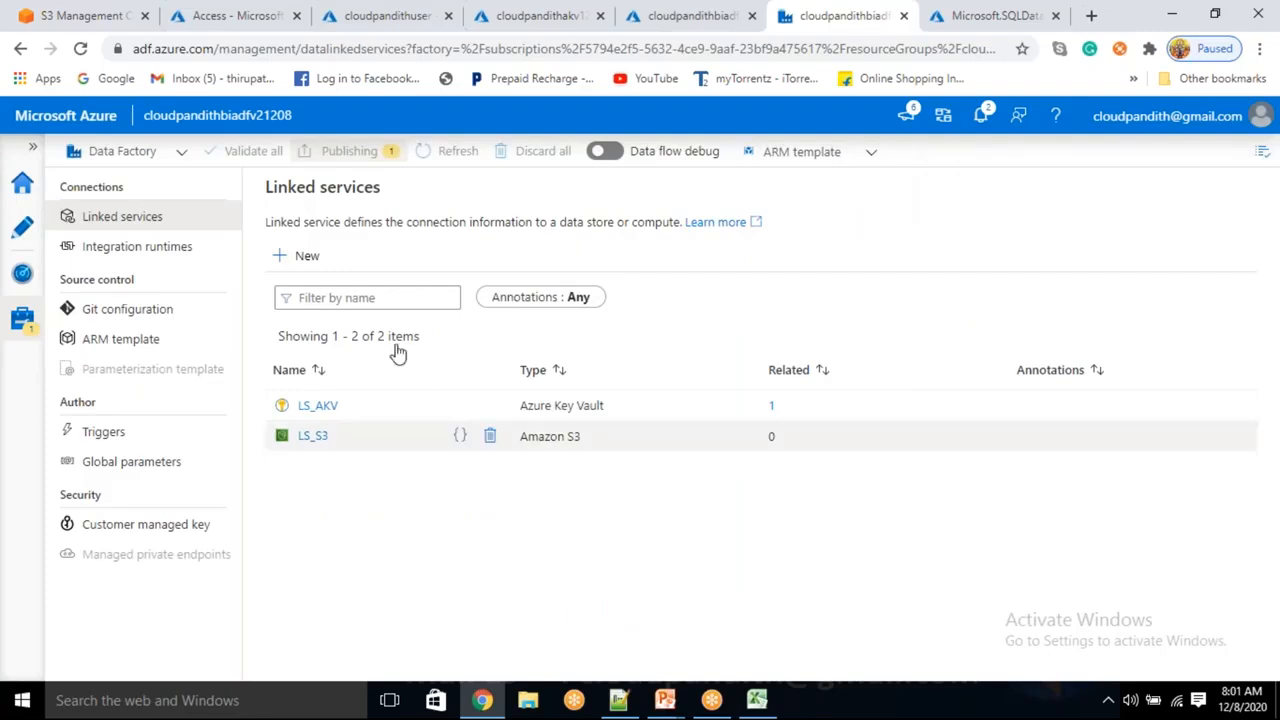
- Reopen the cloudpandithadlsgen1 data explorer in the Azure portal and check the root folder's access permissions for cloudpandithuser
click(412, 10)
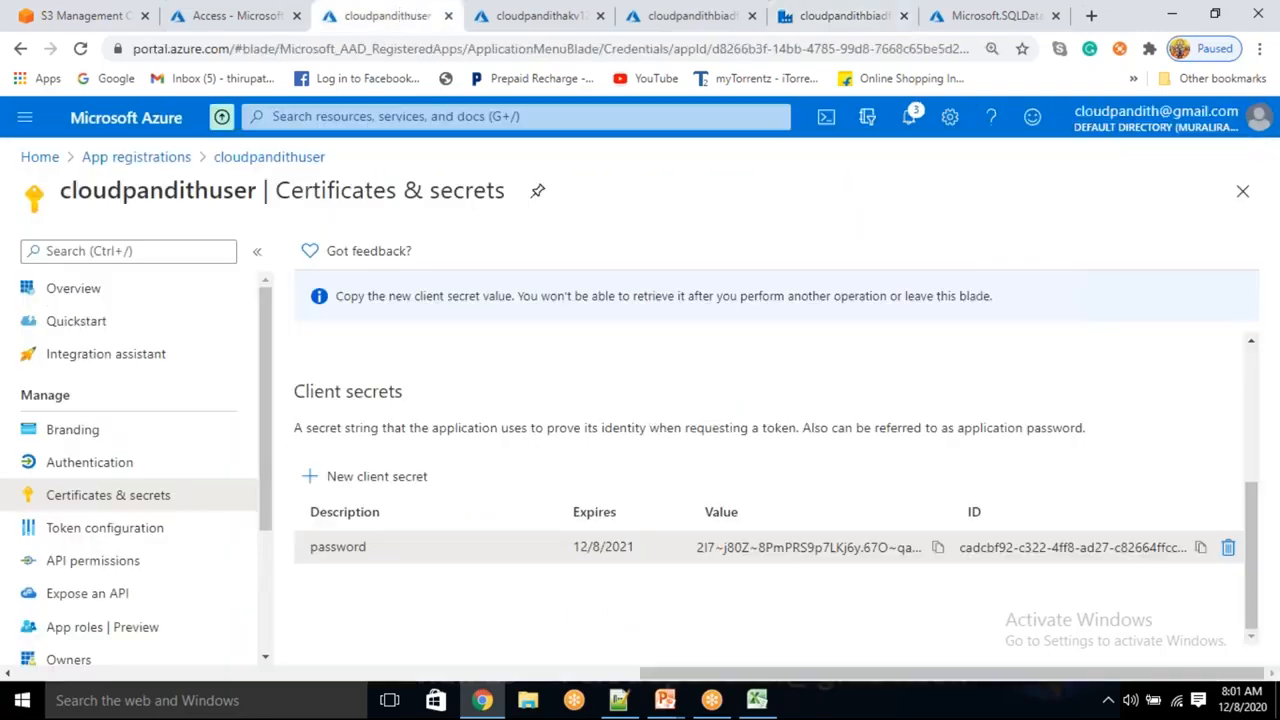
click(283, 14)
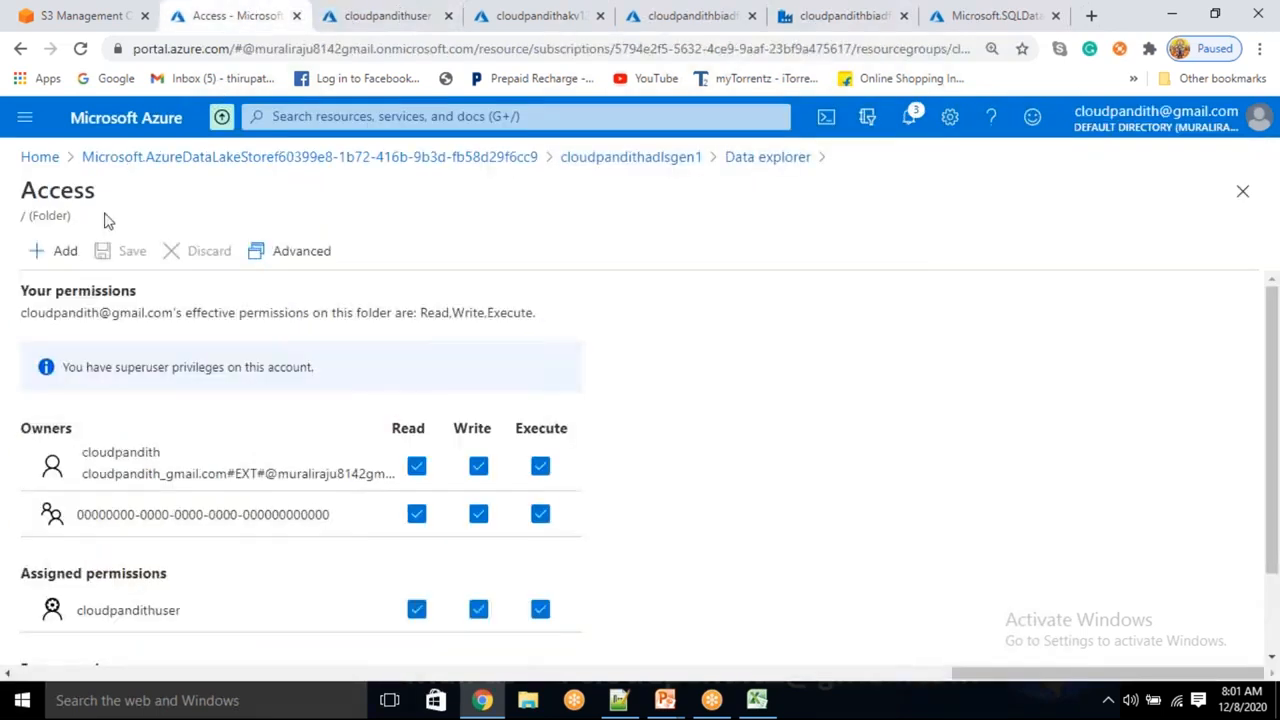
click(596, 163)
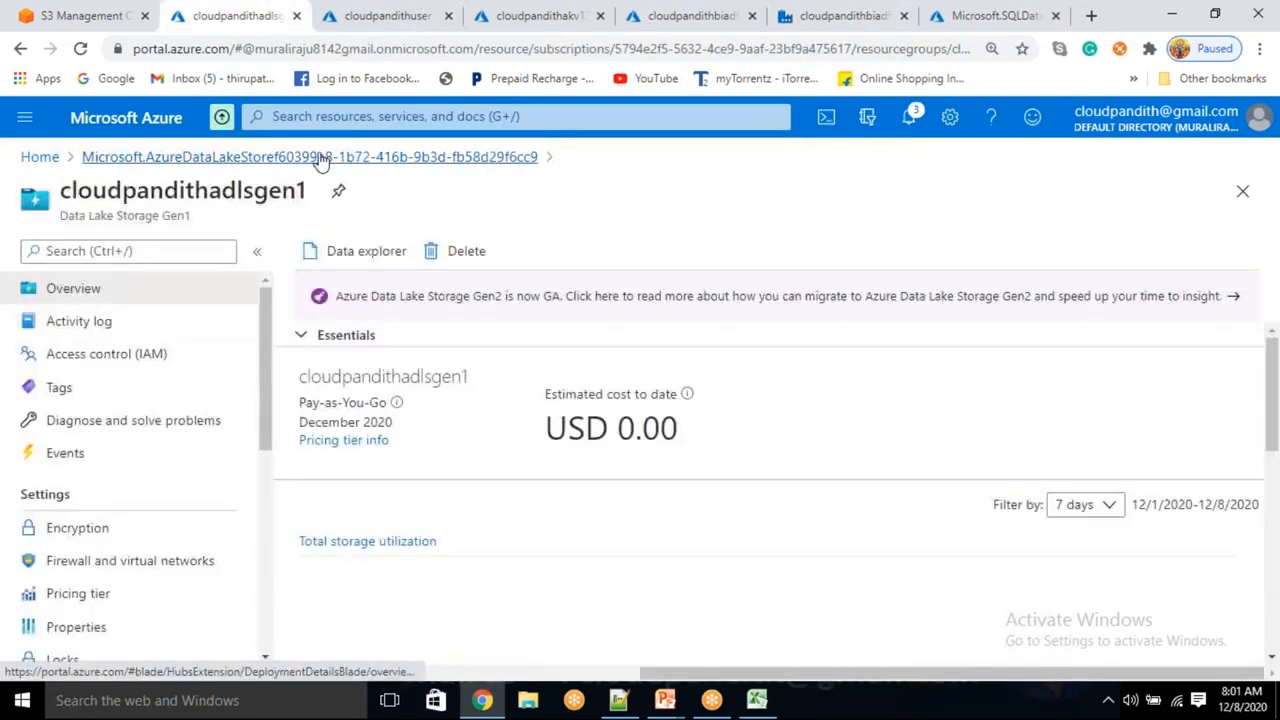
click(320, 160)
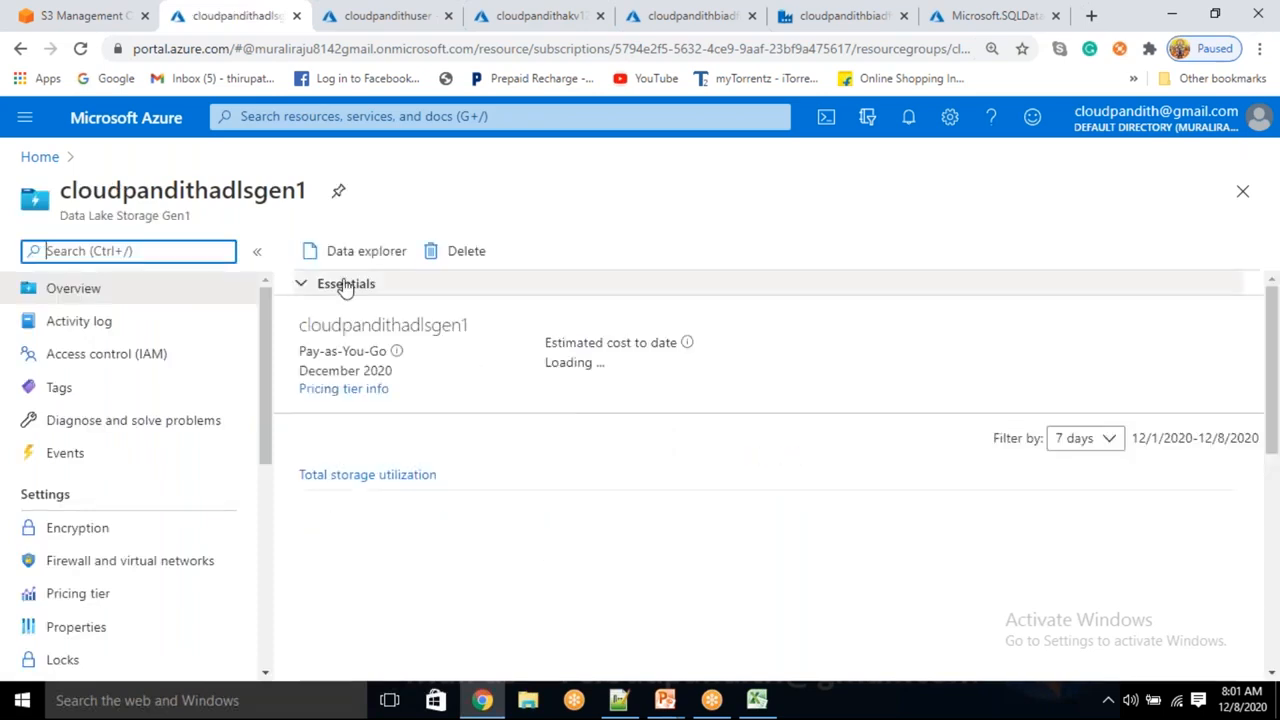
click(343, 254)
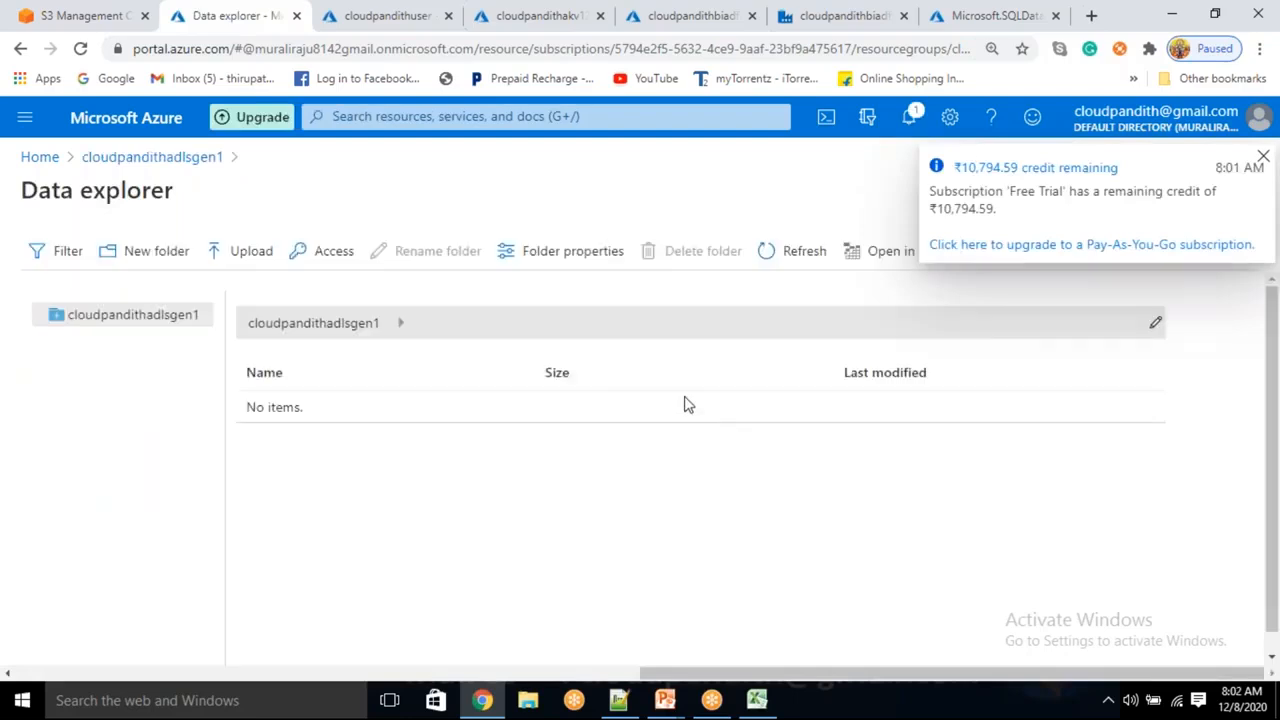
click(346, 260)
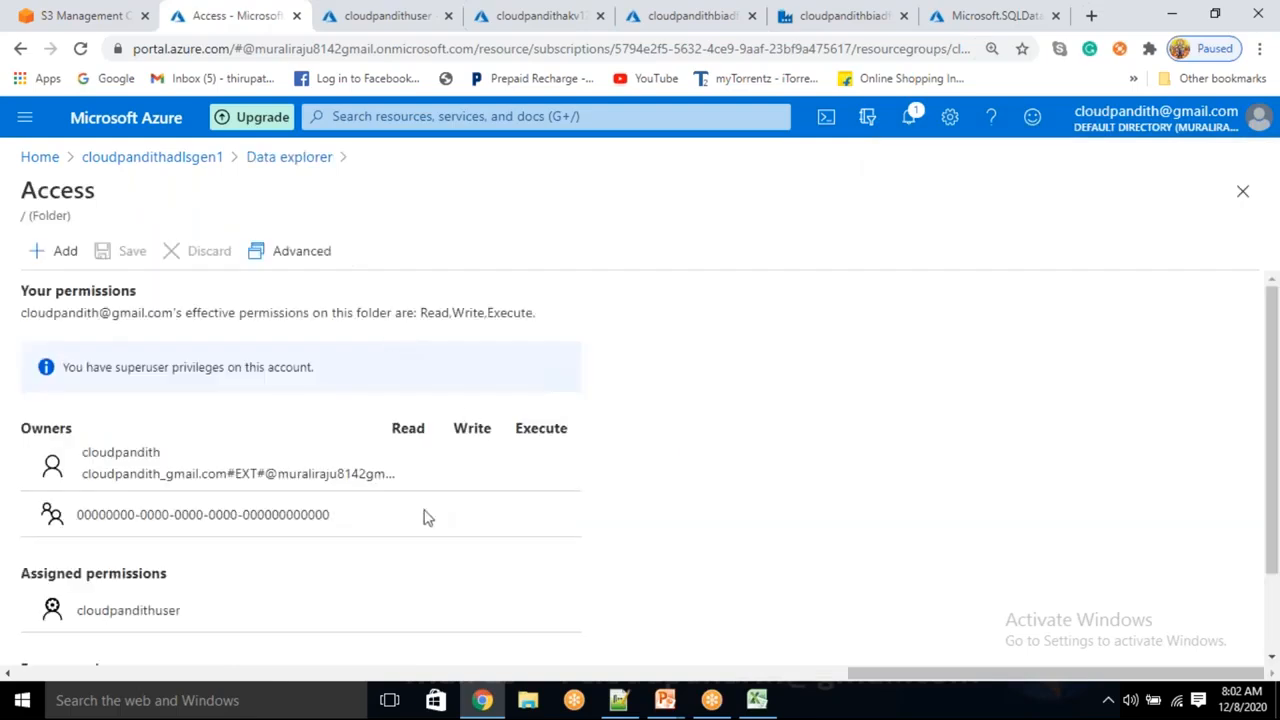
scroll(340, 517, down, 2)
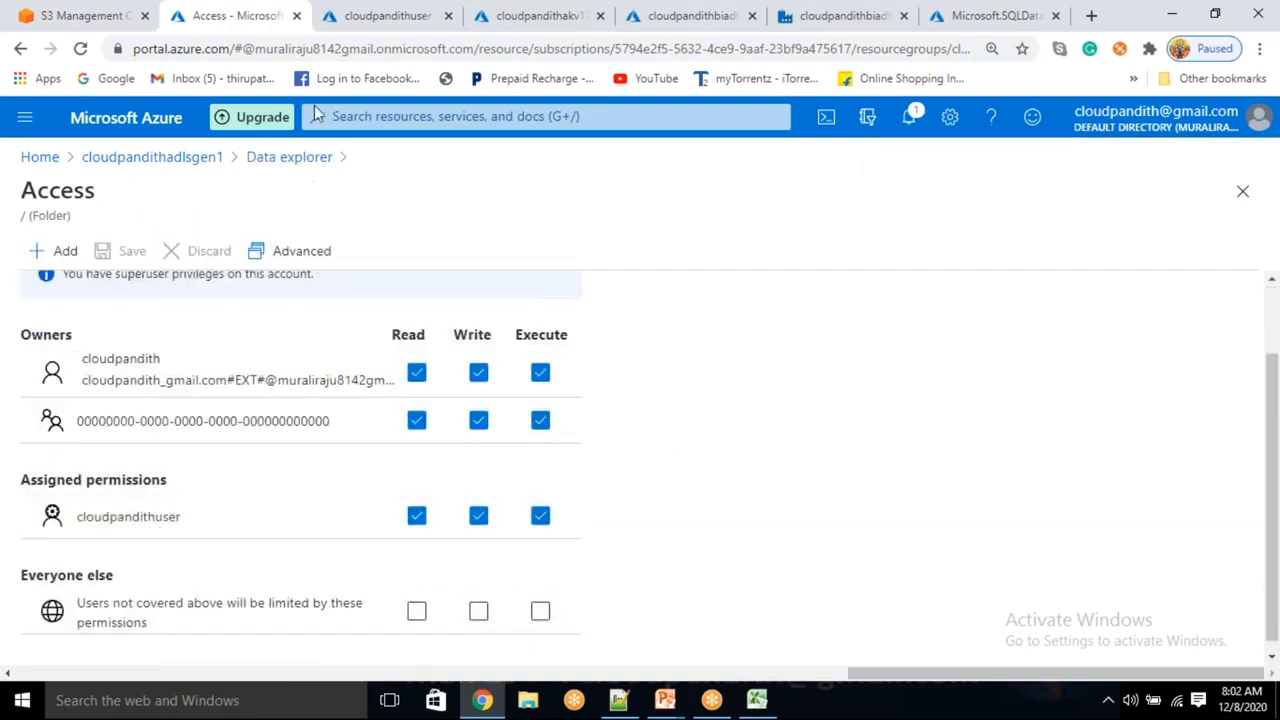
- Return to the Data Factory's linked services and start a new Azure Data Lake Storage Gen1 linked service
click(503, 15)
click(680, 12)
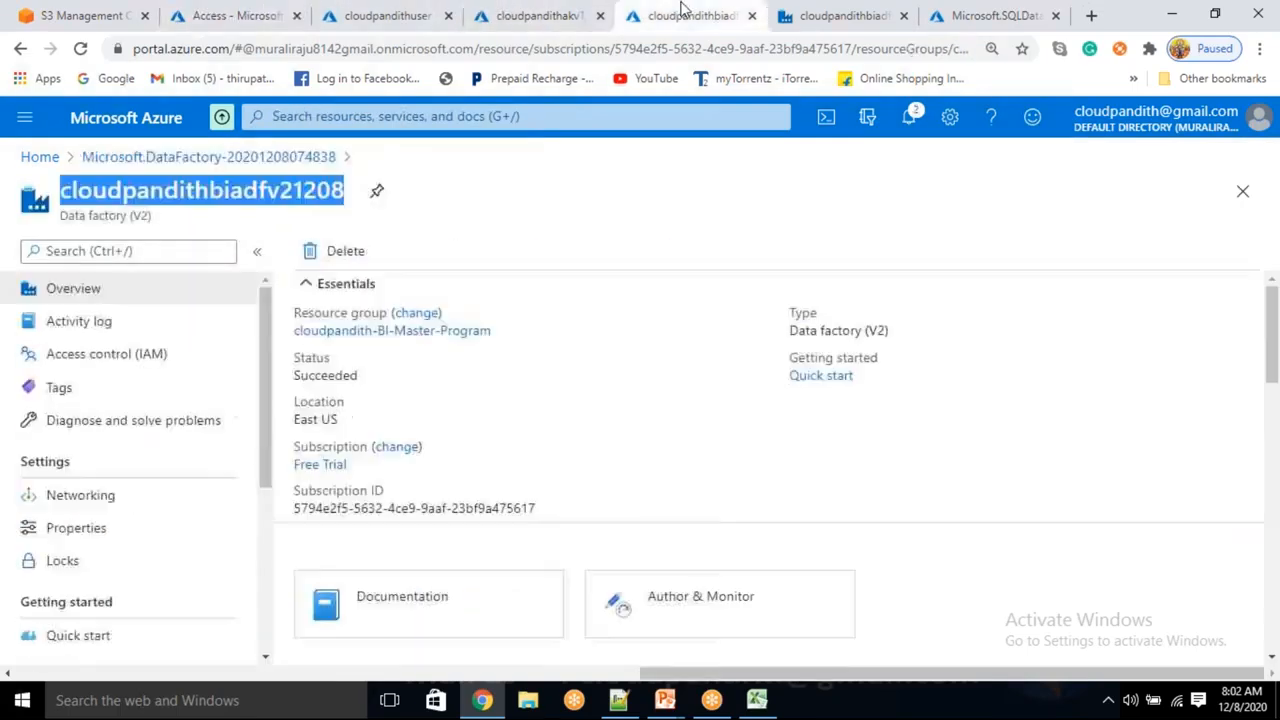
click(800, 12)
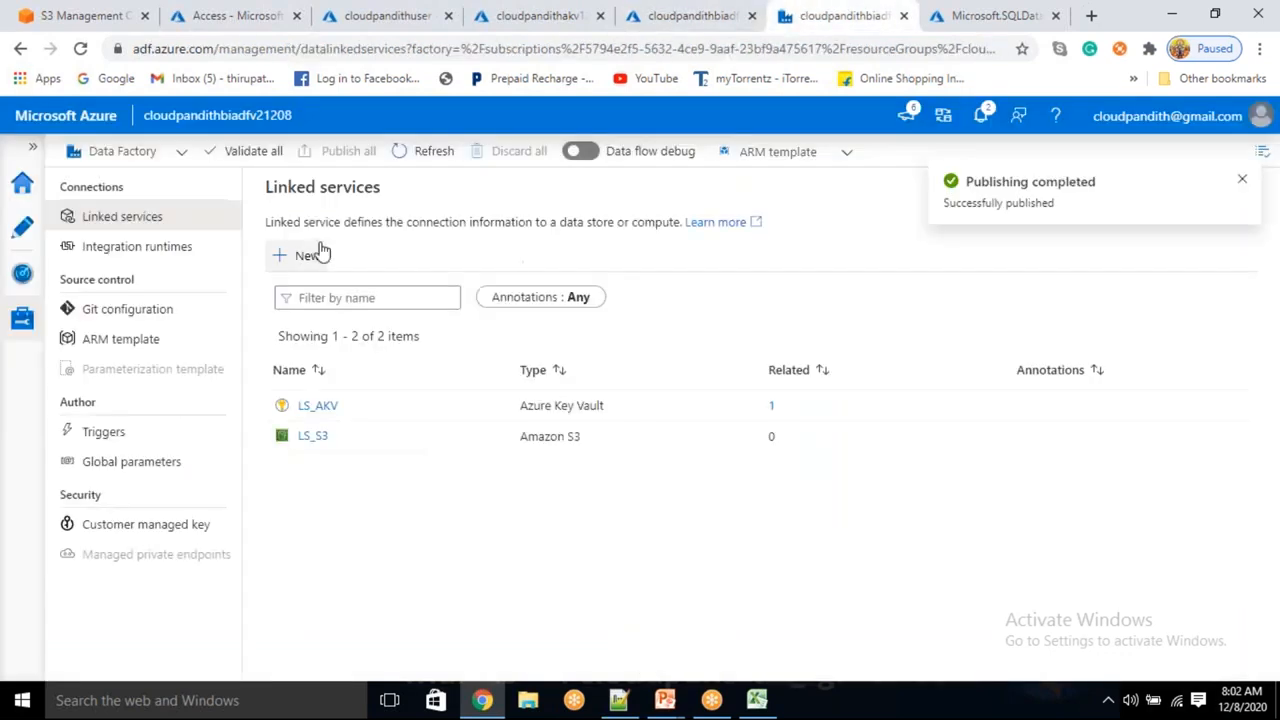
click(301, 255)
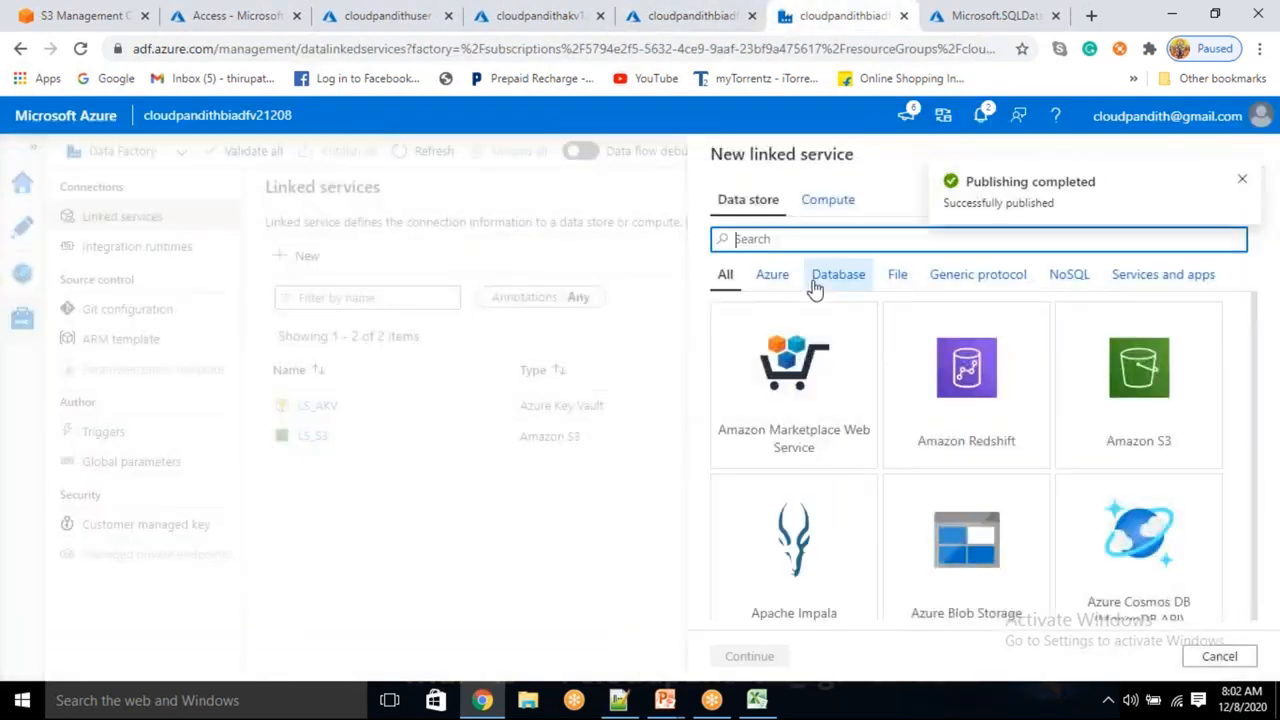
text(gen1)
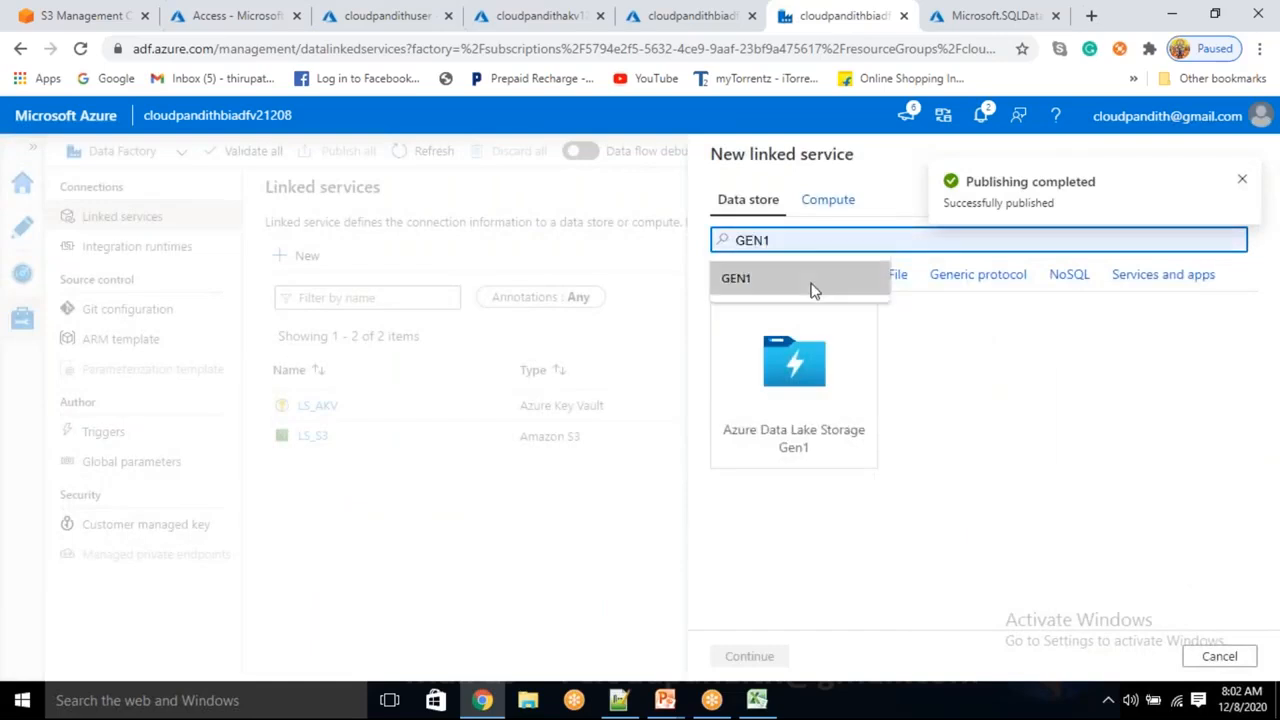
click(814, 283)
click(800, 463)
click(746, 656)
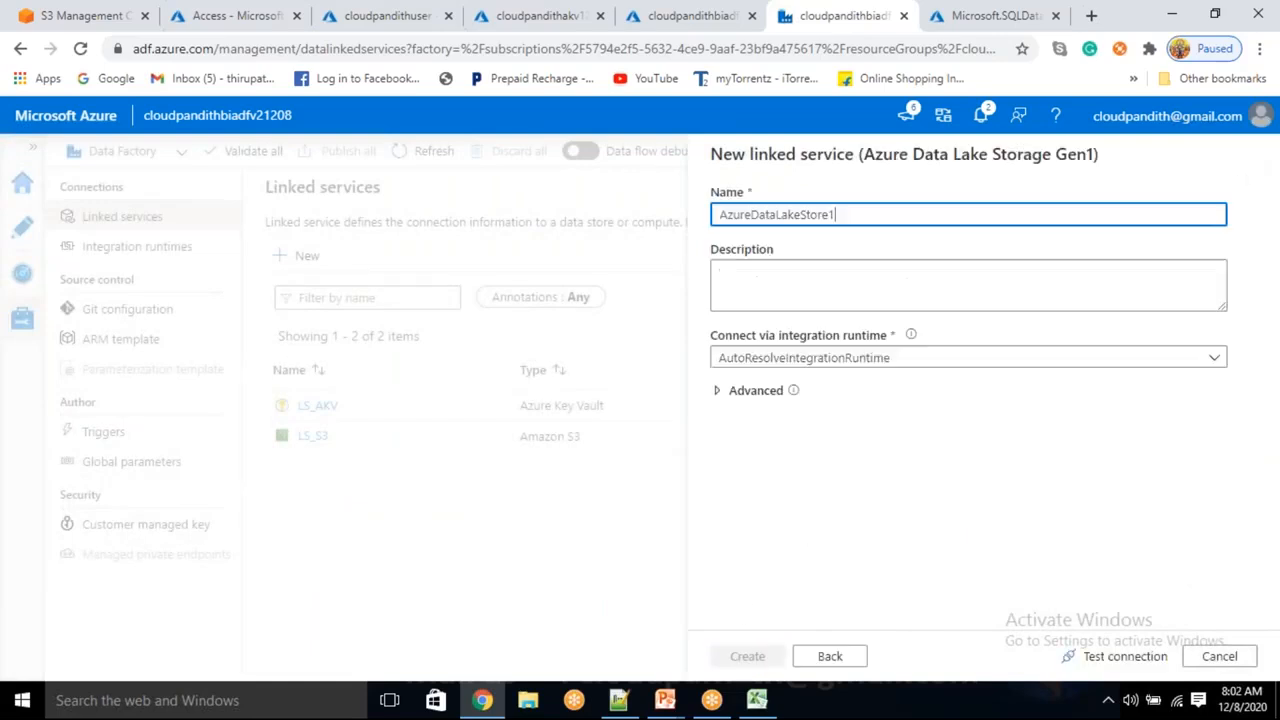
- Choose the Free Trial subscription and the cloudpandithadlsgen1 account, and test the connection with Managed Identity authentication
drag(862, 209, 673, 204)
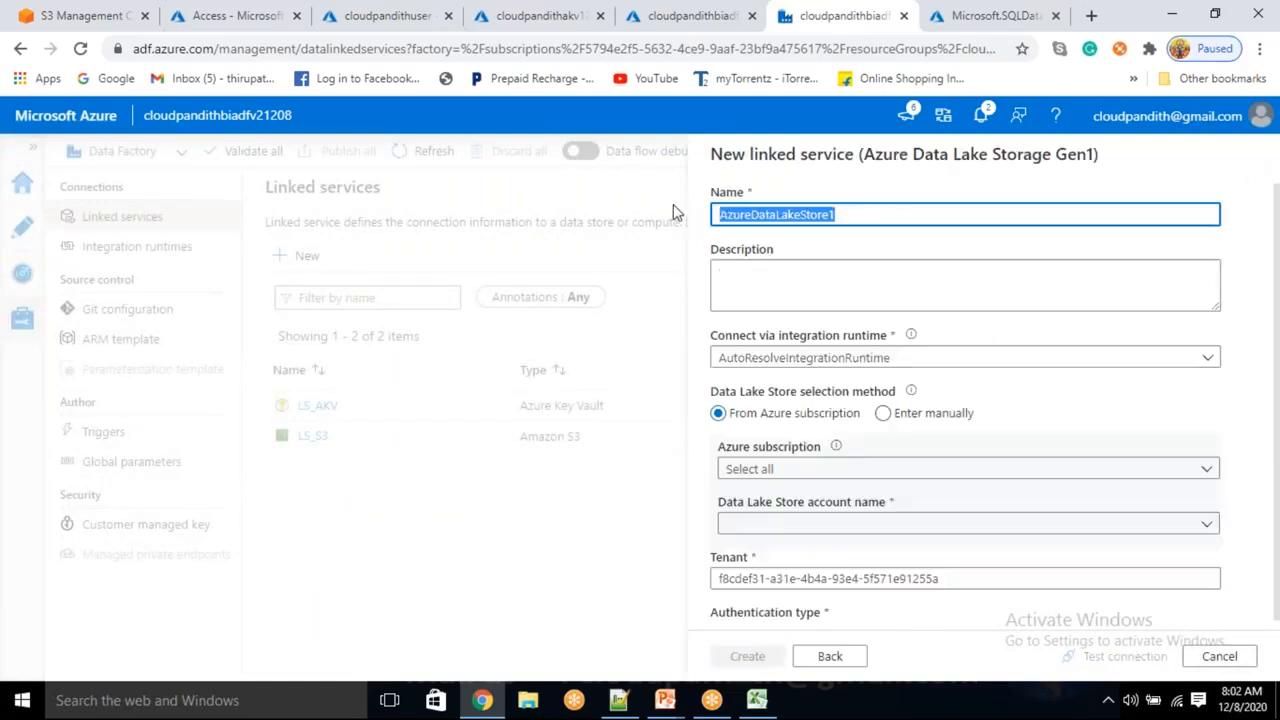
click(832, 470)
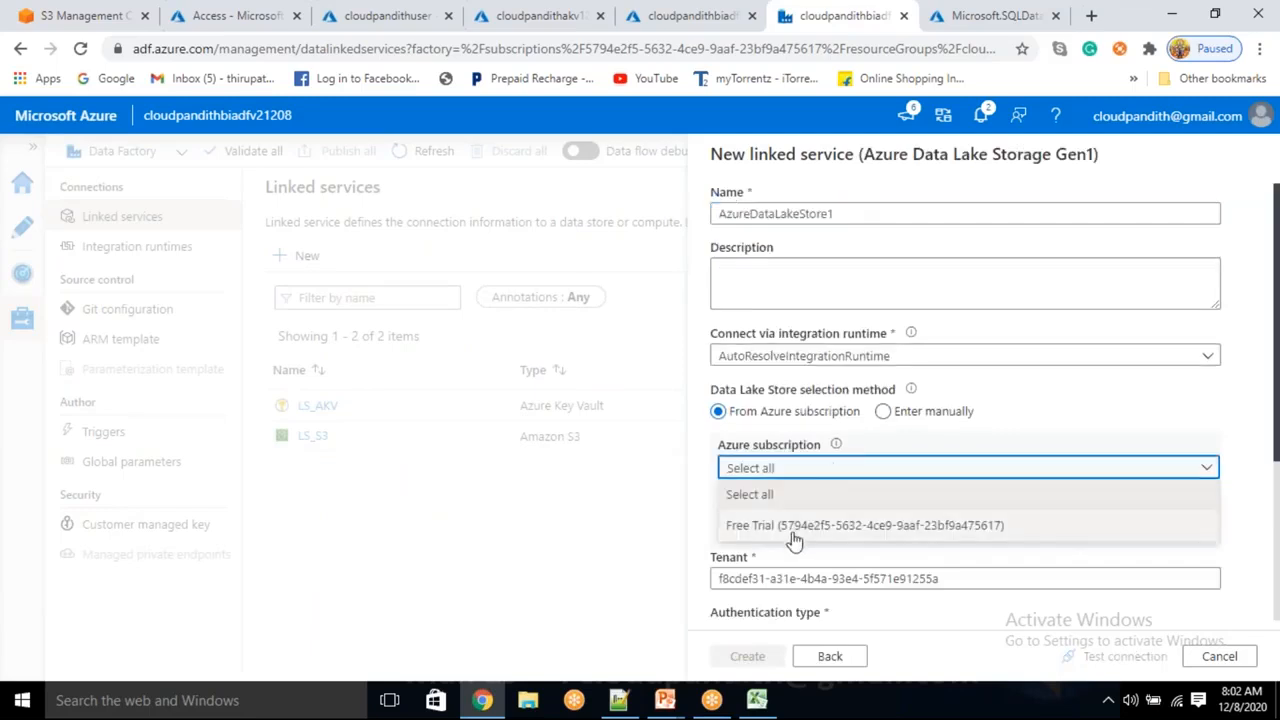
click(797, 527)
click(790, 522)
click(777, 543)
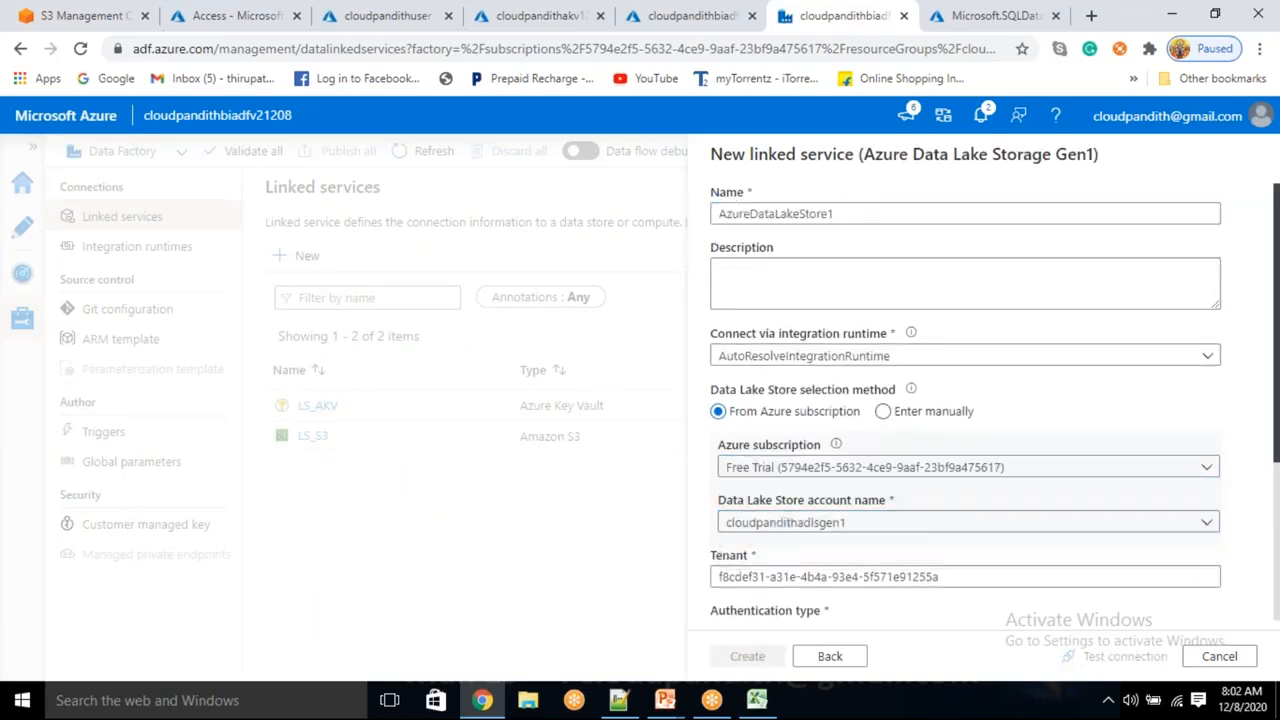
scroll(780, 549, down, 3)
click(1123, 657)
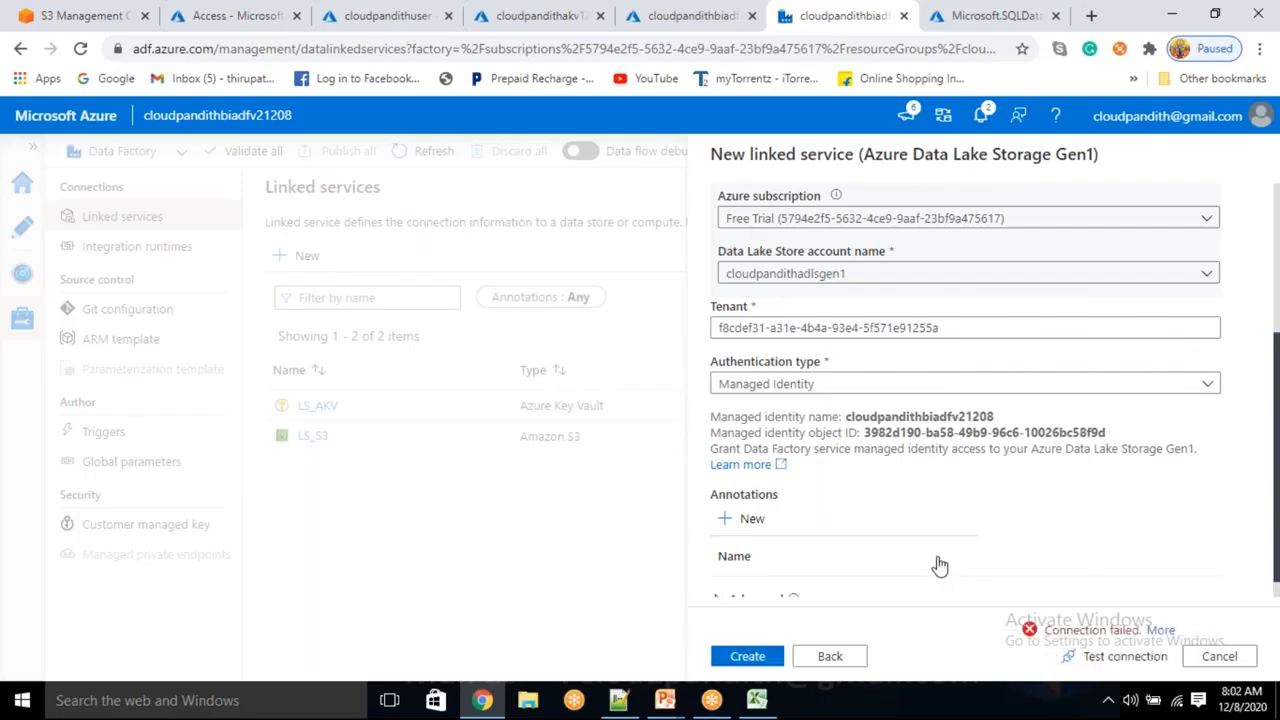
- Change the linked service's authentication type to Service Principal
click(822, 388)
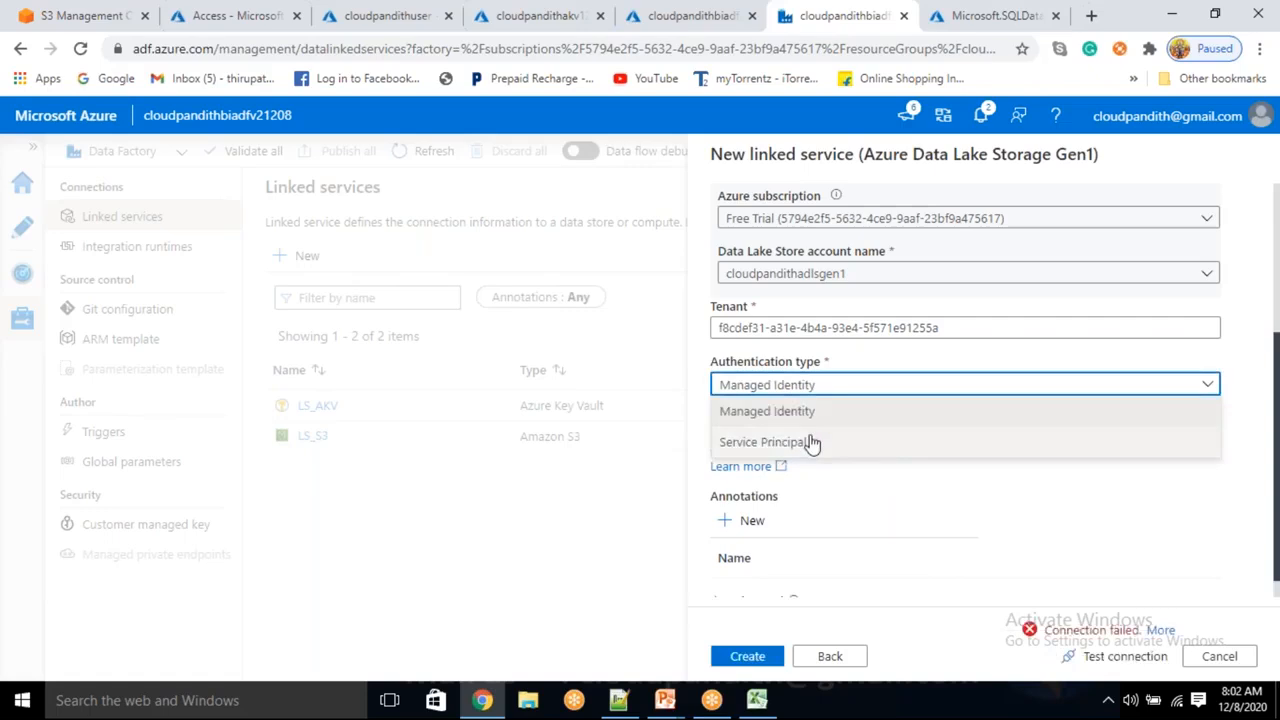
click(808, 442)
click(800, 438)
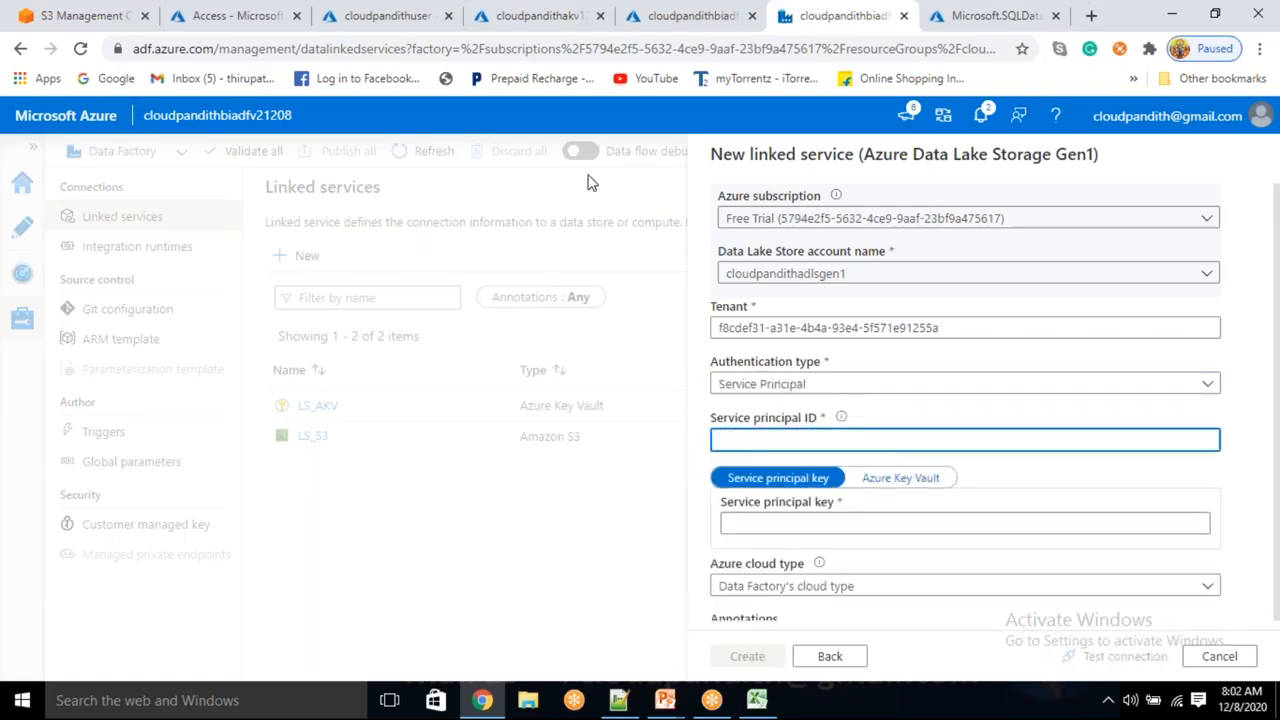
- Copy the client secret value from the cloudpandithuser app registration and paste it as the linked service's service principal key
click(372, 17)
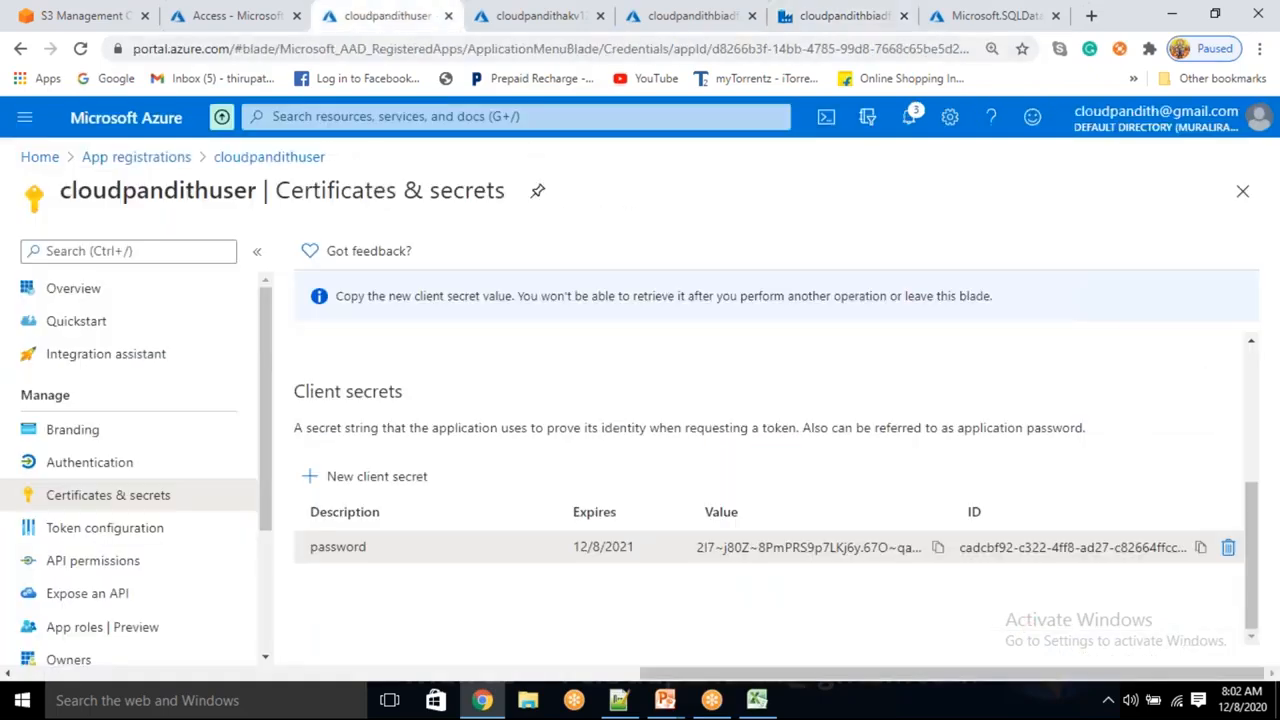
click(215, 13)
click(533, 13)
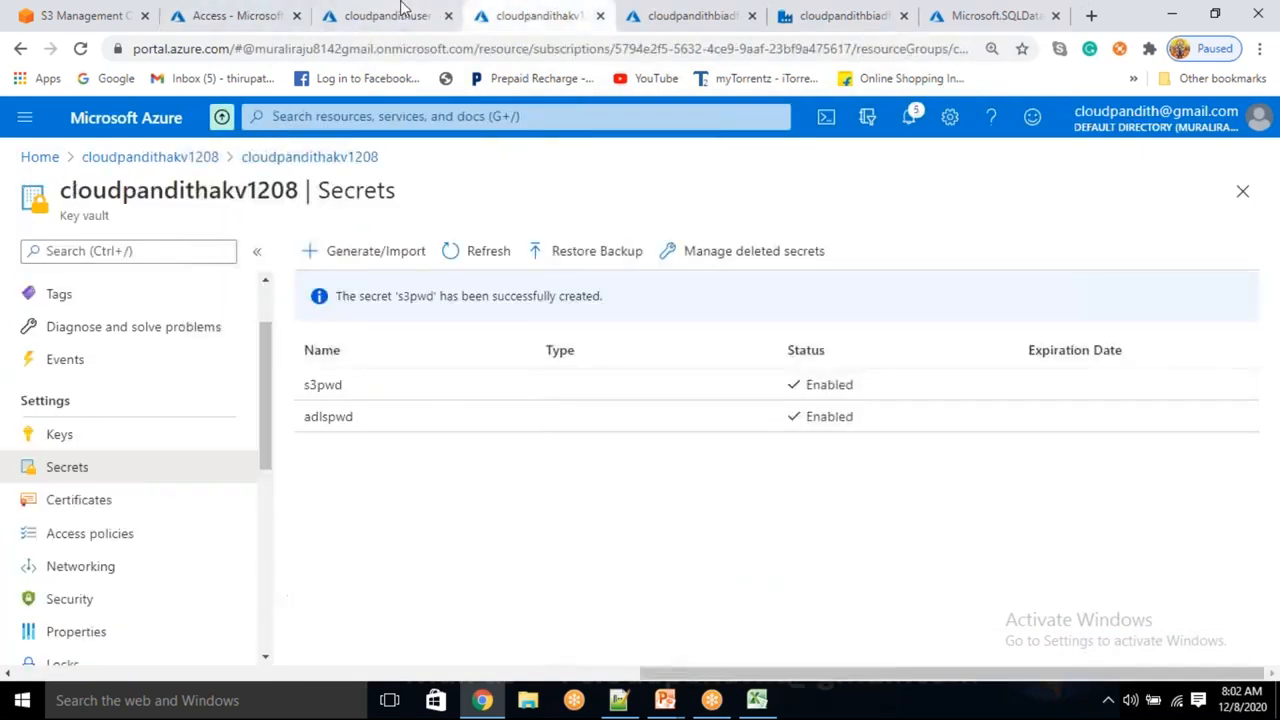
click(400, 8)
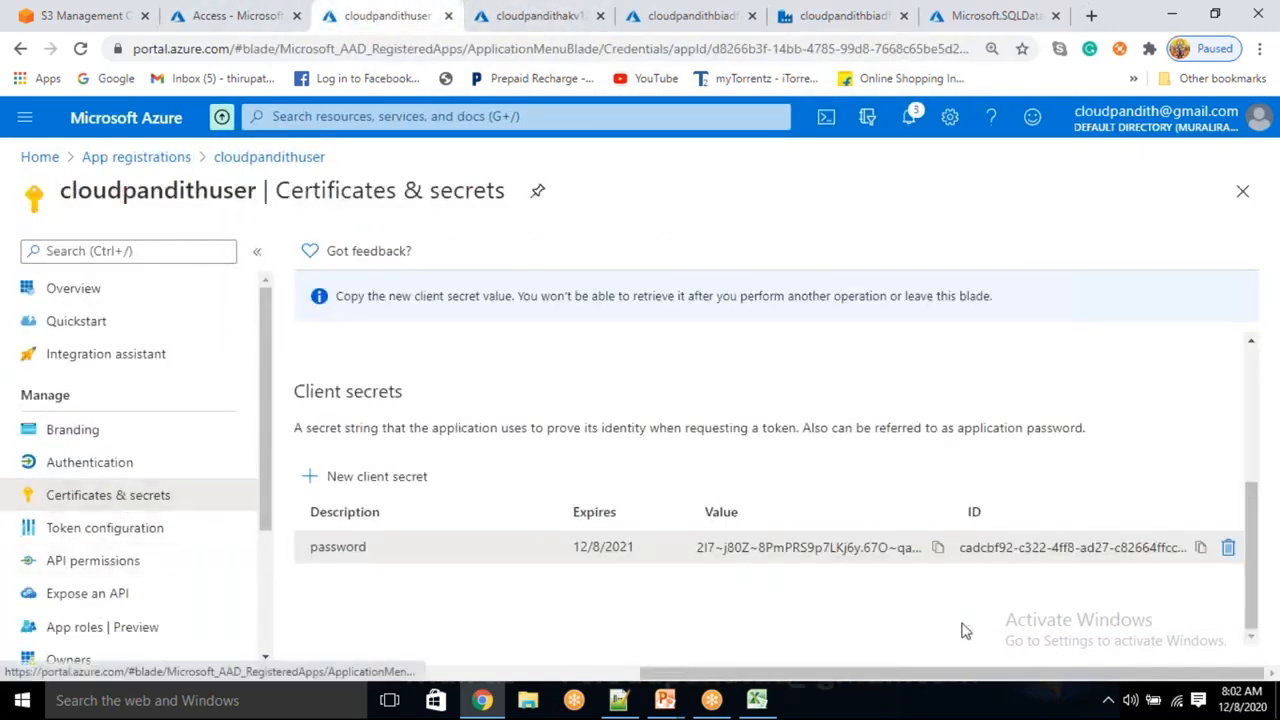
click(937, 549)
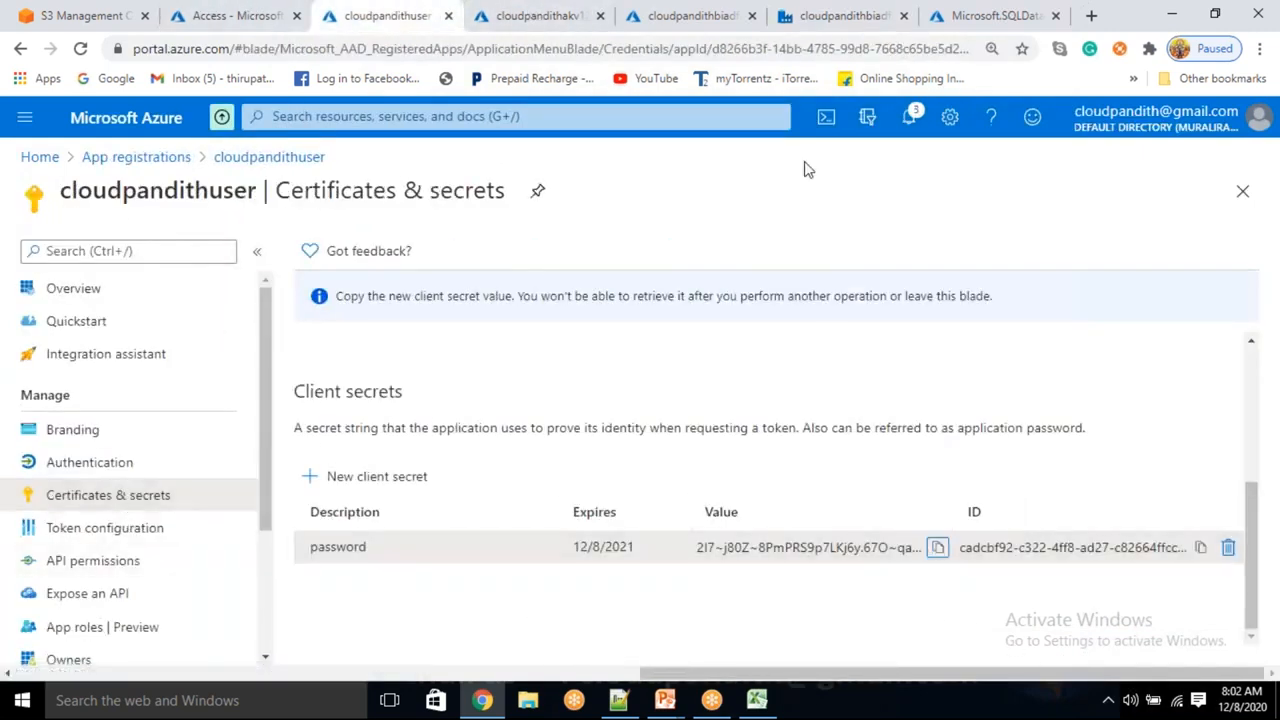
click(797, 22)
click(752, 523)
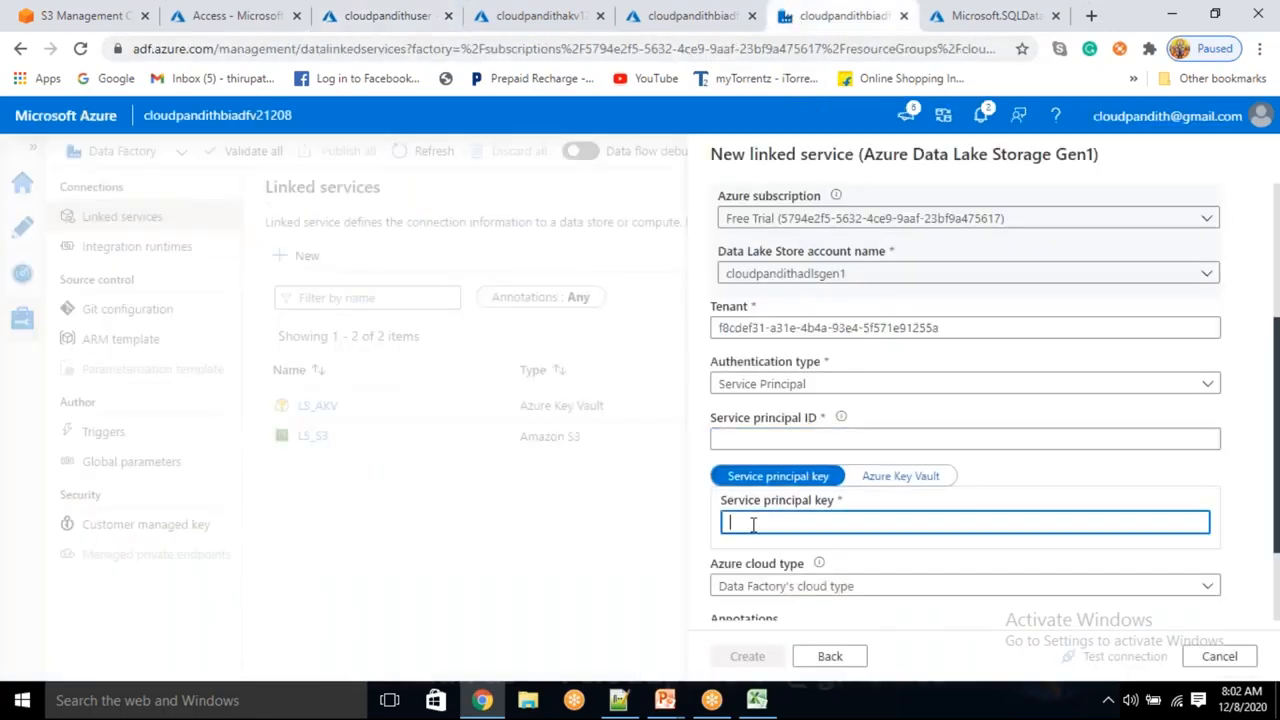
key(ctrl+v)
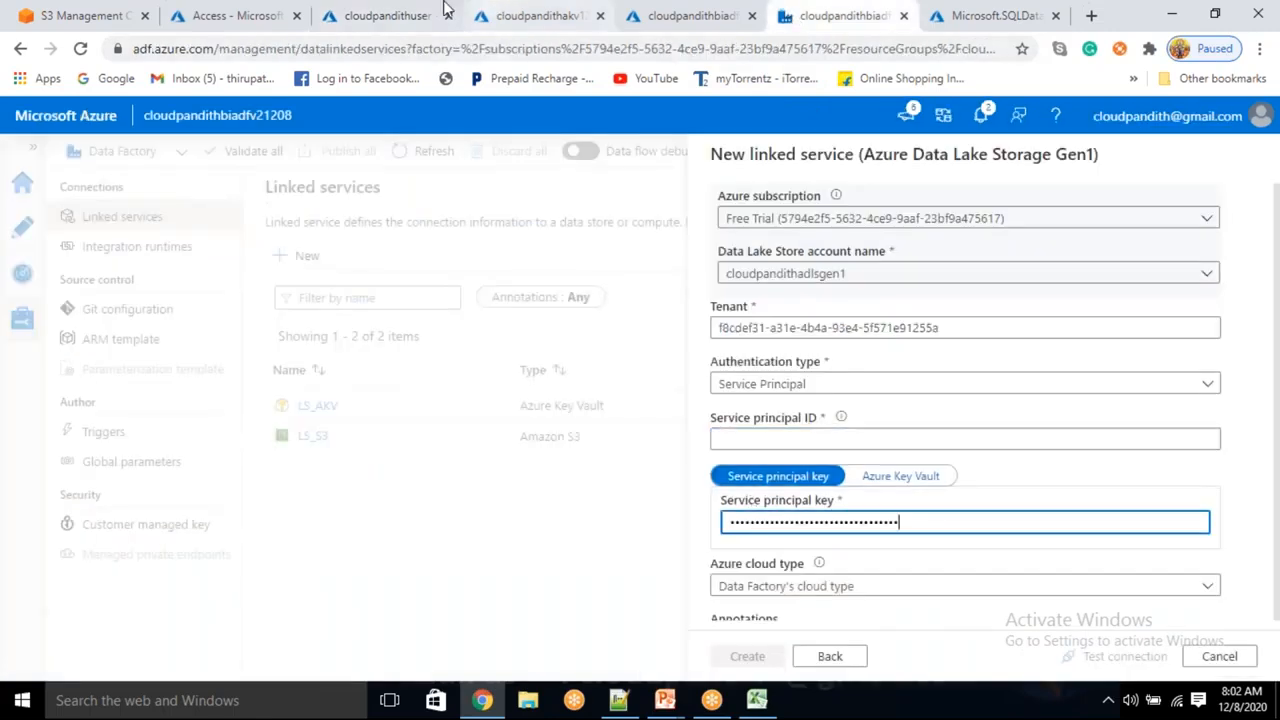
- Copy the application (client) ID from the cloudpandithuser app registration's overview and paste it as the linked service's service principal ID
click(390, 15)
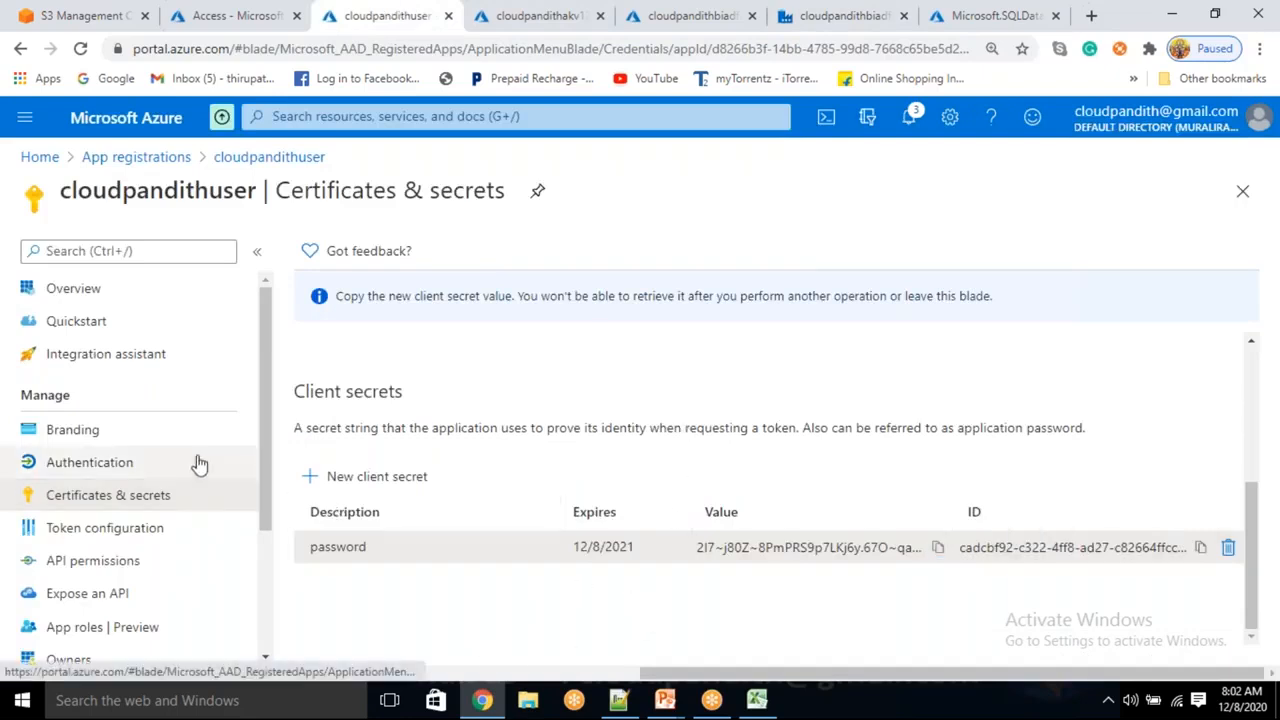
scroll(154, 366, down, 2)
scroll(149, 363, up, 2)
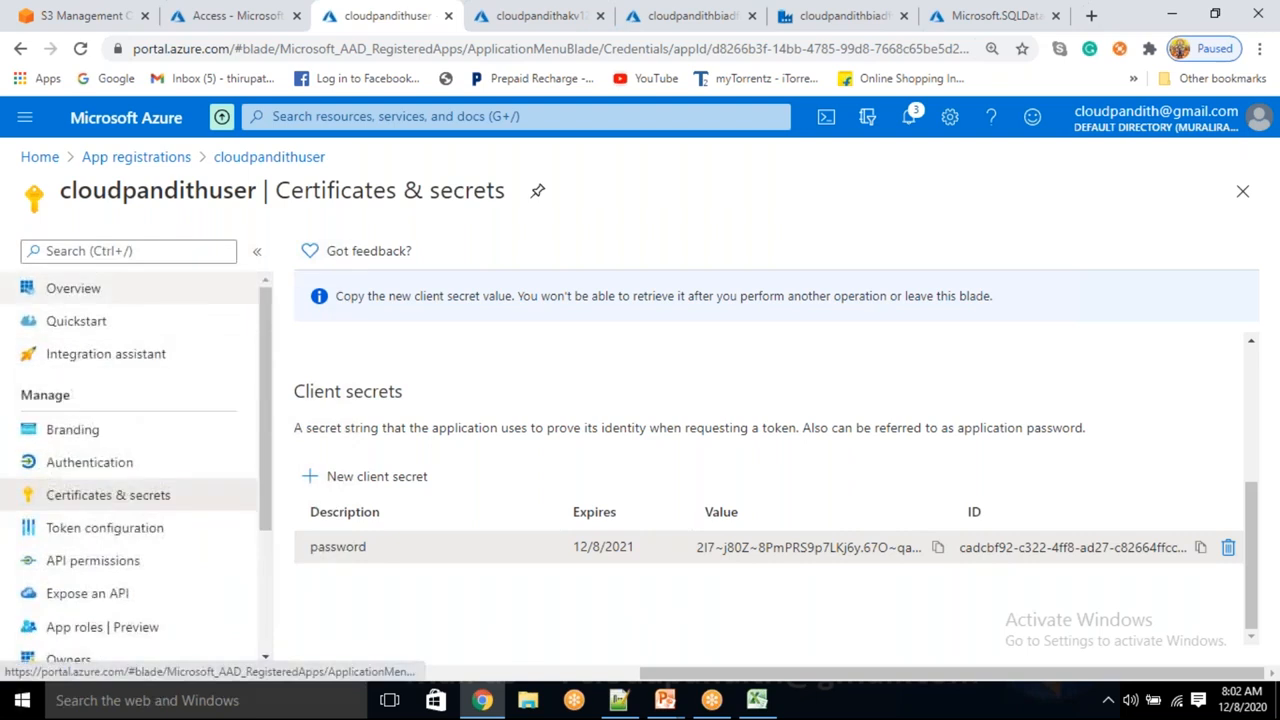
click(92, 295)
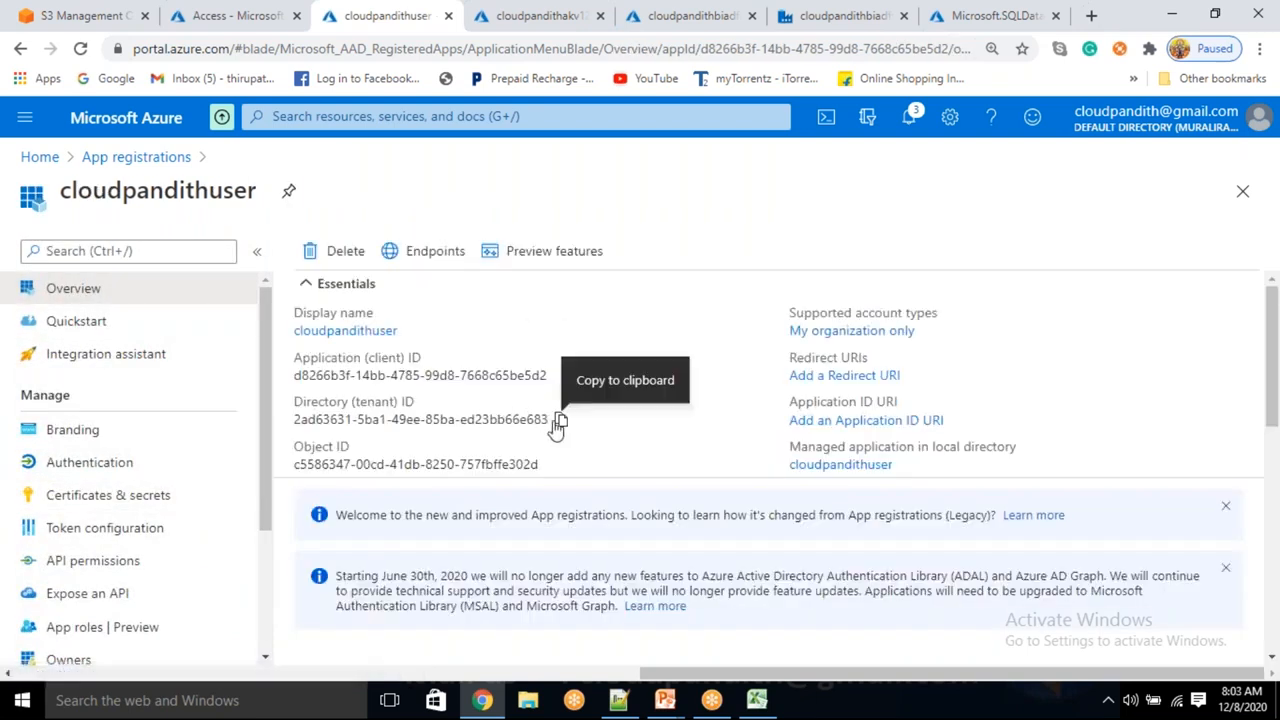
click(560, 376)
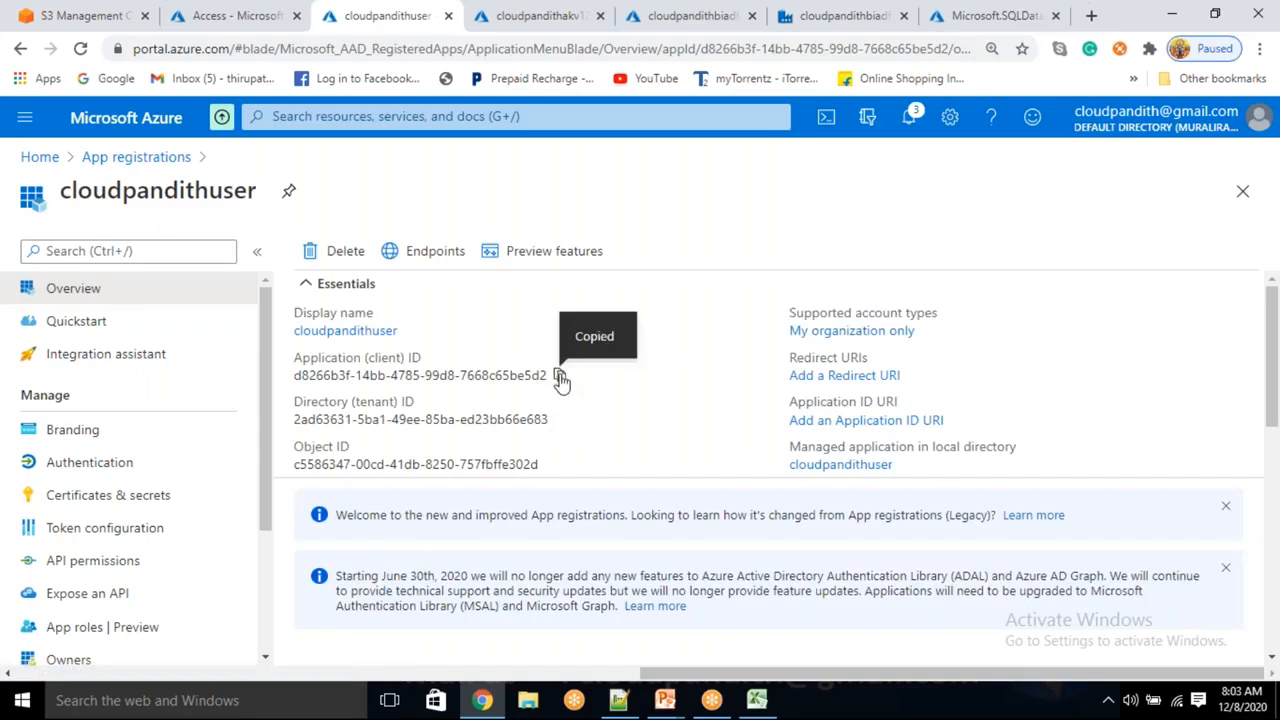
click(711, 8)
click(840, 15)
click(787, 441)
key(ctrl+v)
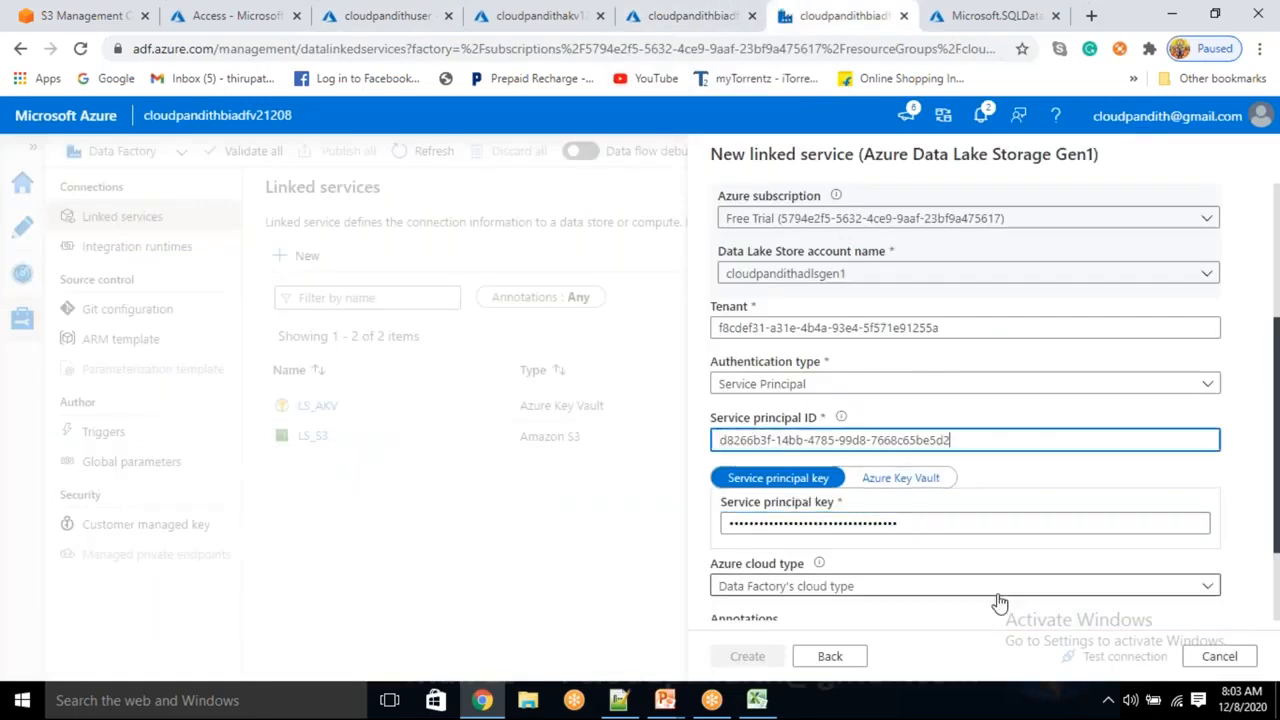
- Test the linked service's connection with the service principal credentials and open the error details
click(1045, 650)
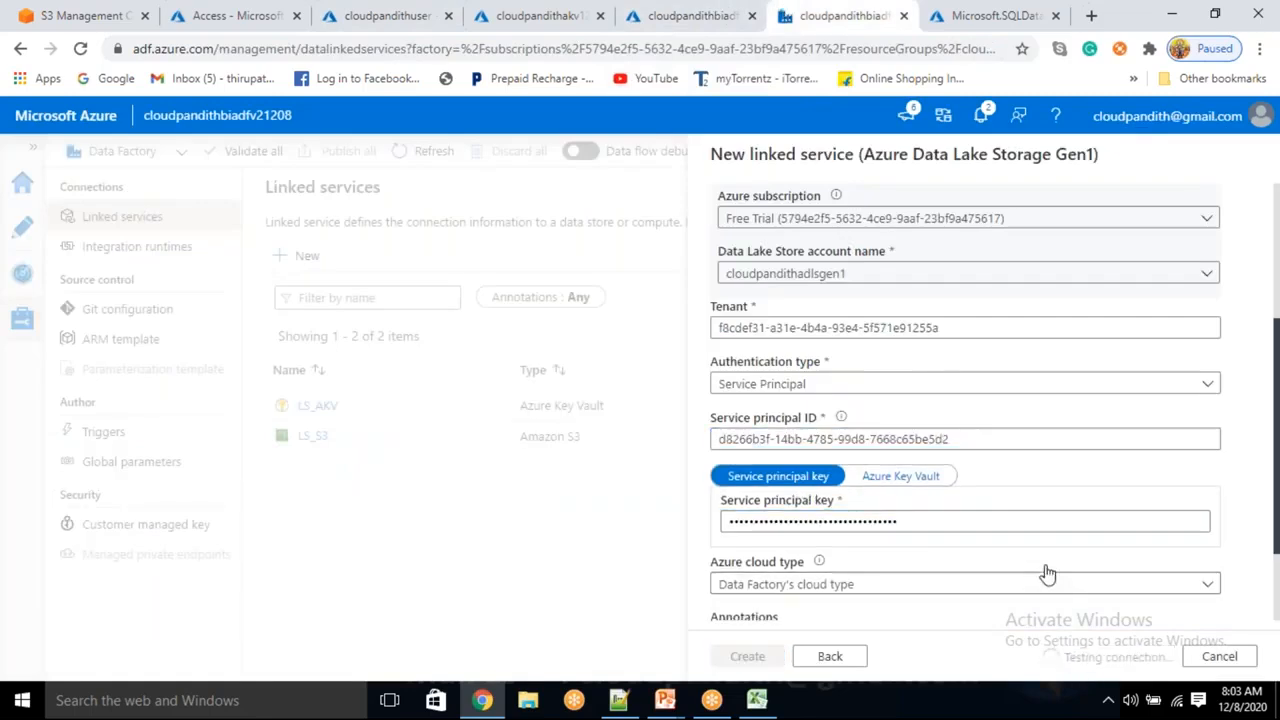
click(1160, 630)
click(1160, 630)
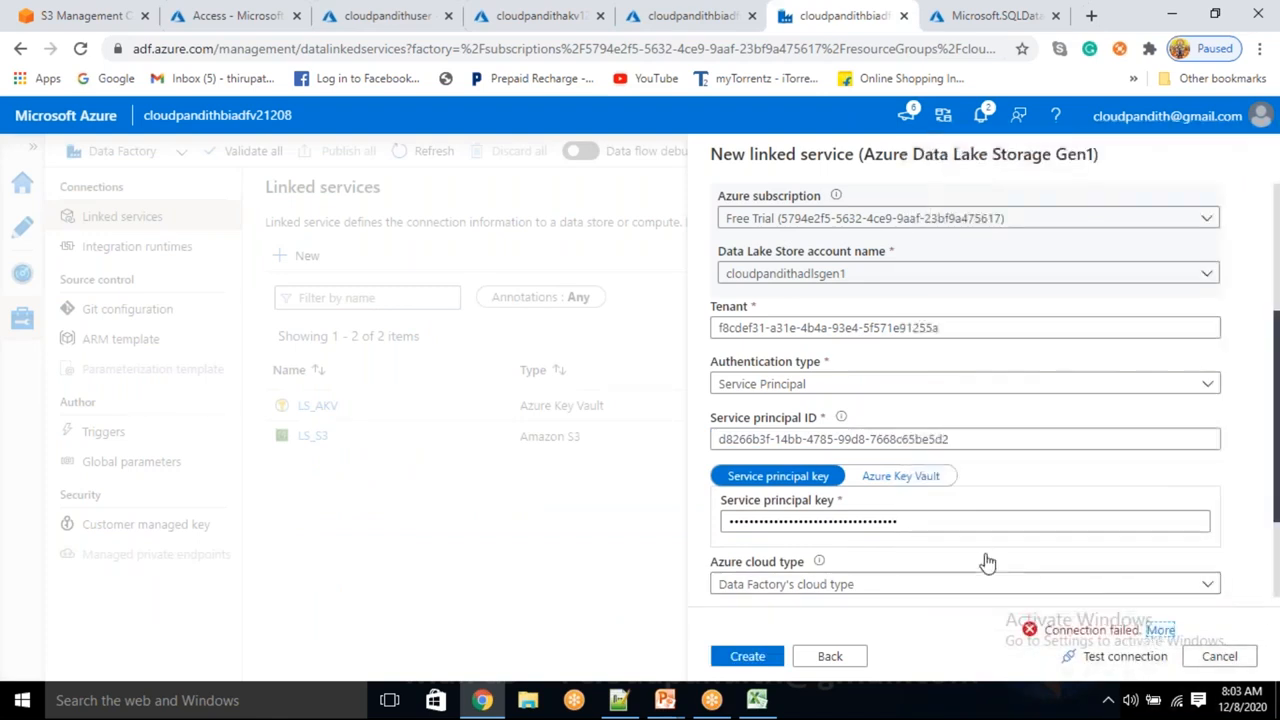
- Set the linked service's Azure cloud type to Azure Public and test the connection again
click(966, 589)
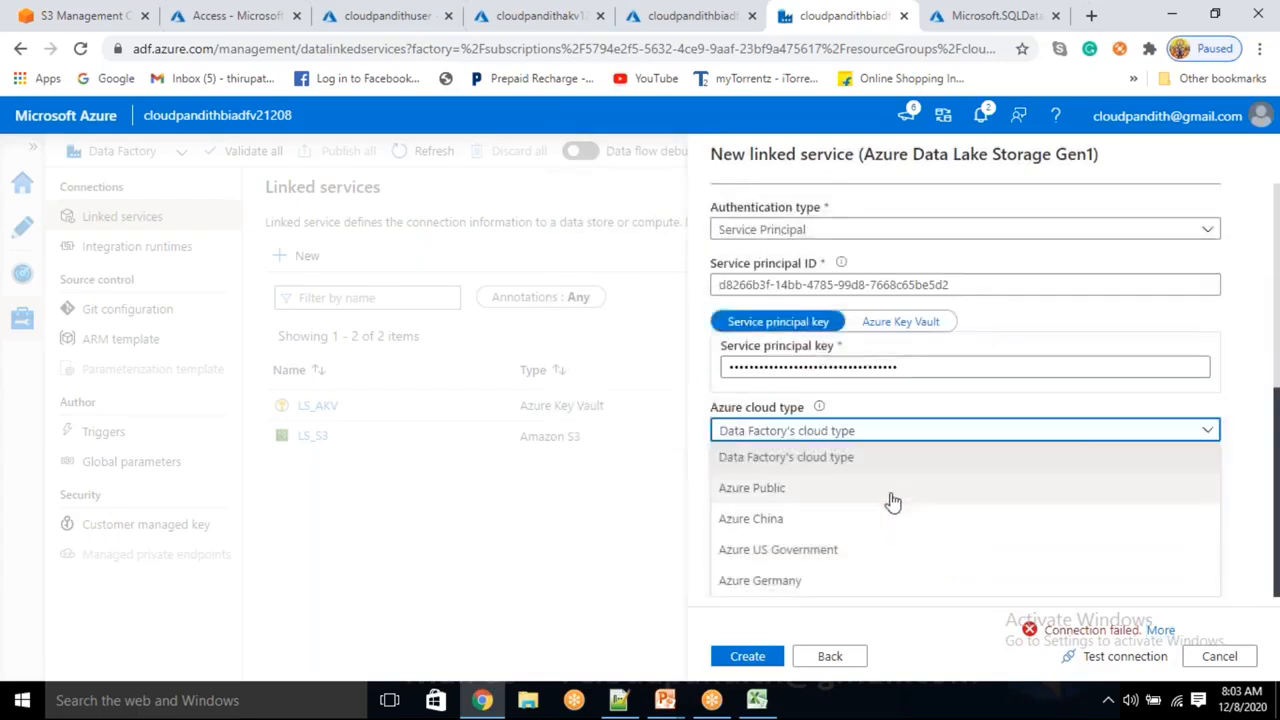
click(893, 500)
click(1094, 652)
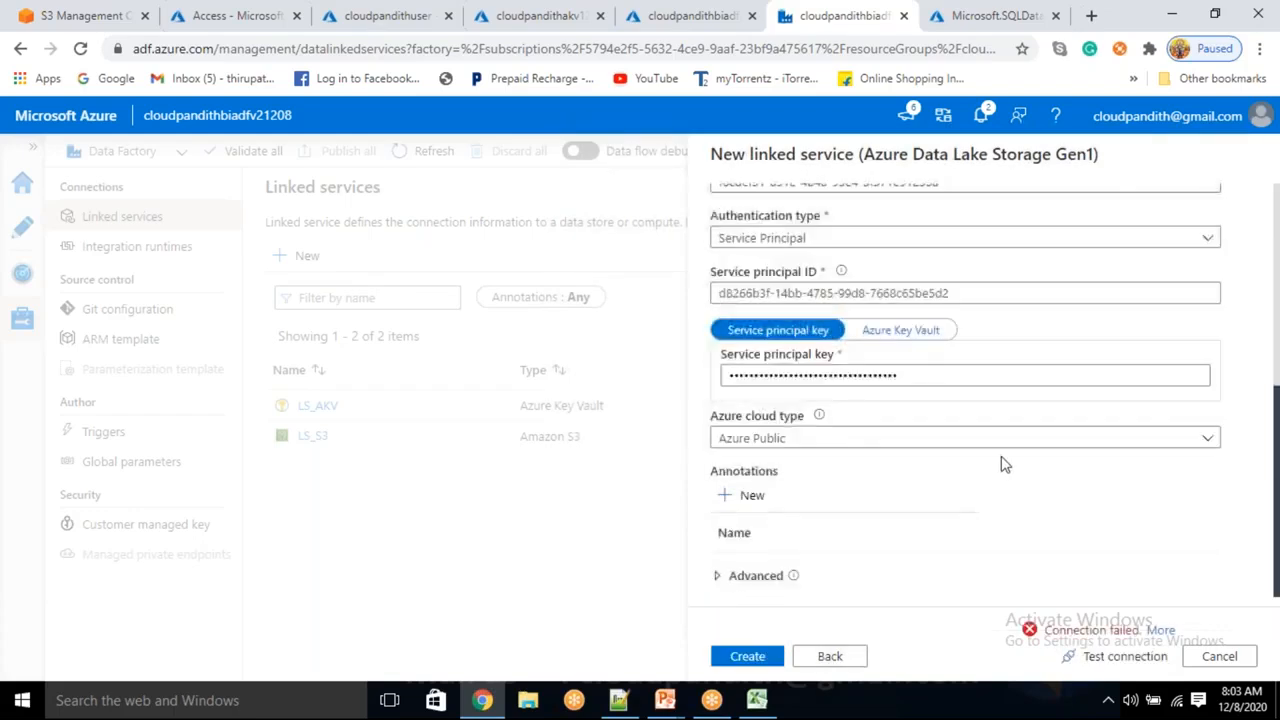
click(1000, 445)
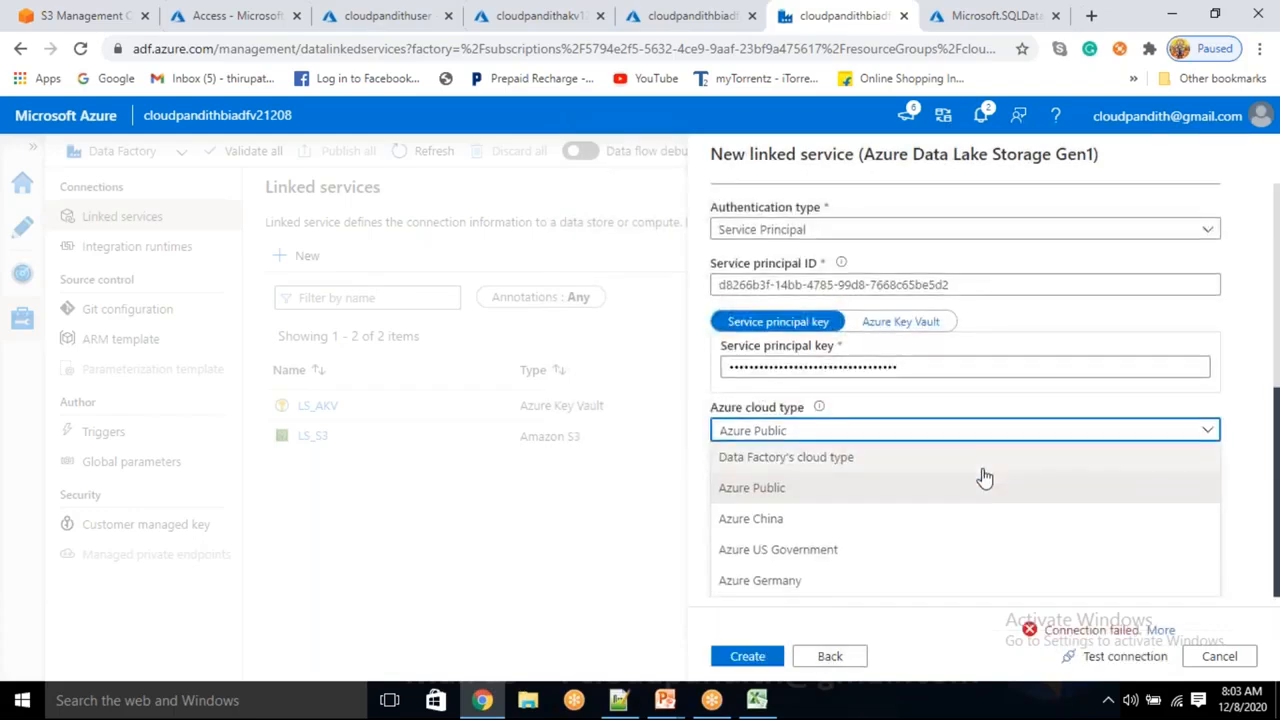
drag(1278, 400, 1278, 398)
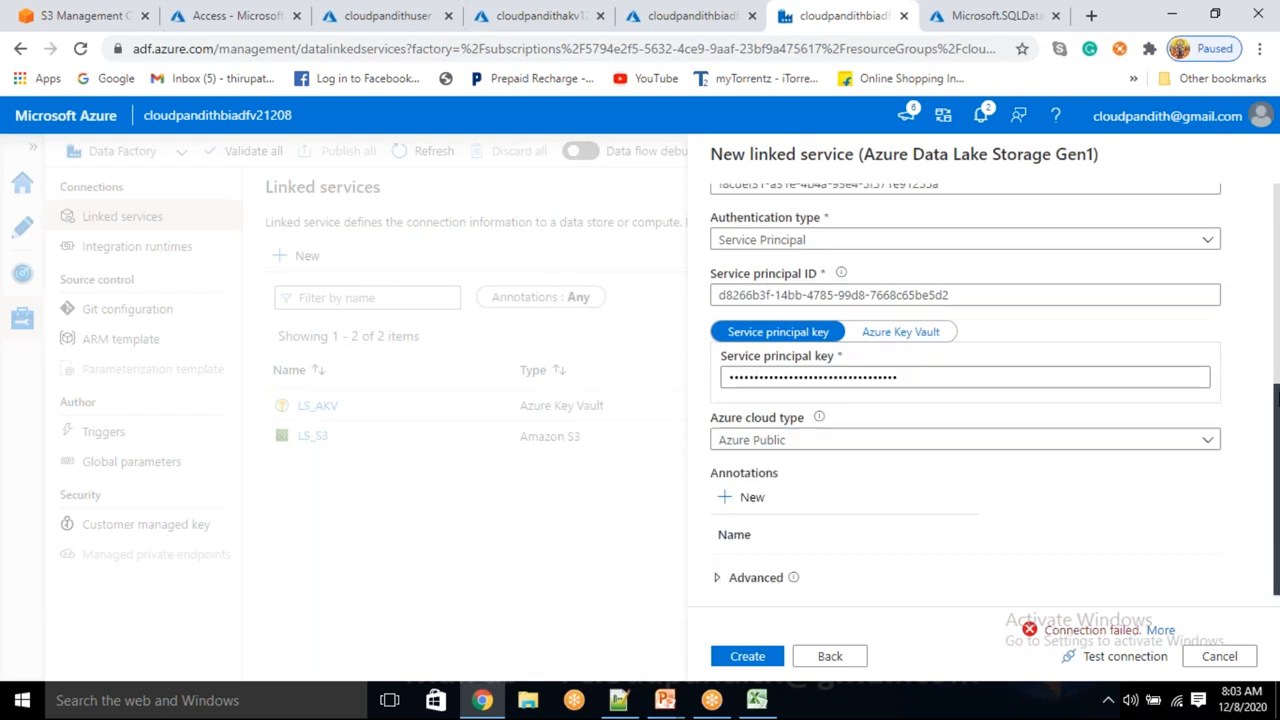
scroll(980, 537, up, 2)
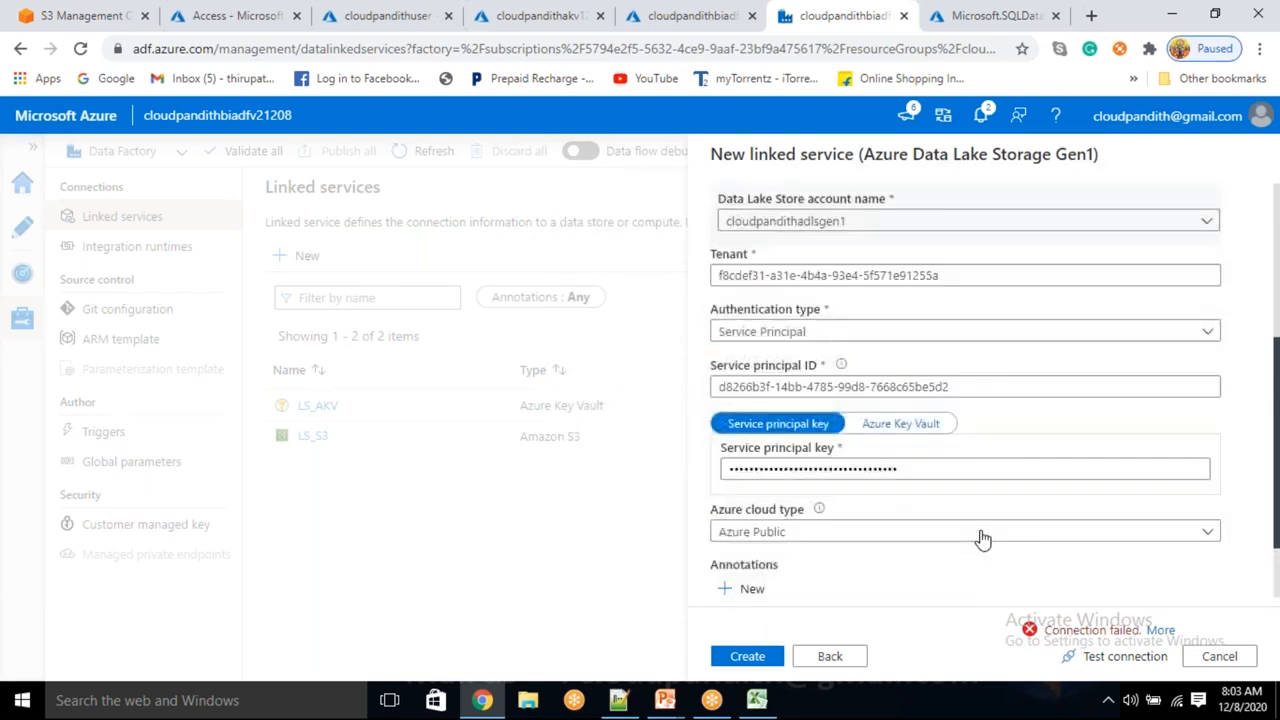
scroll(980, 537, up, 4)
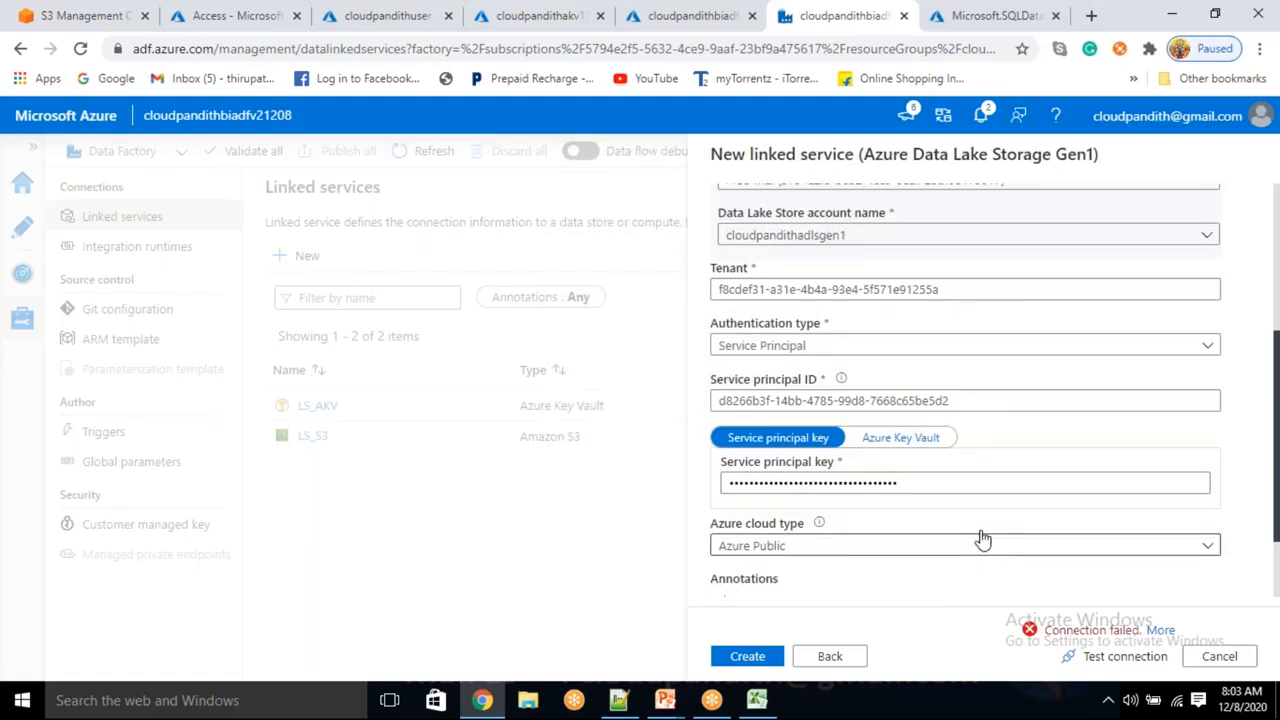
scroll(980, 537, up, 2)
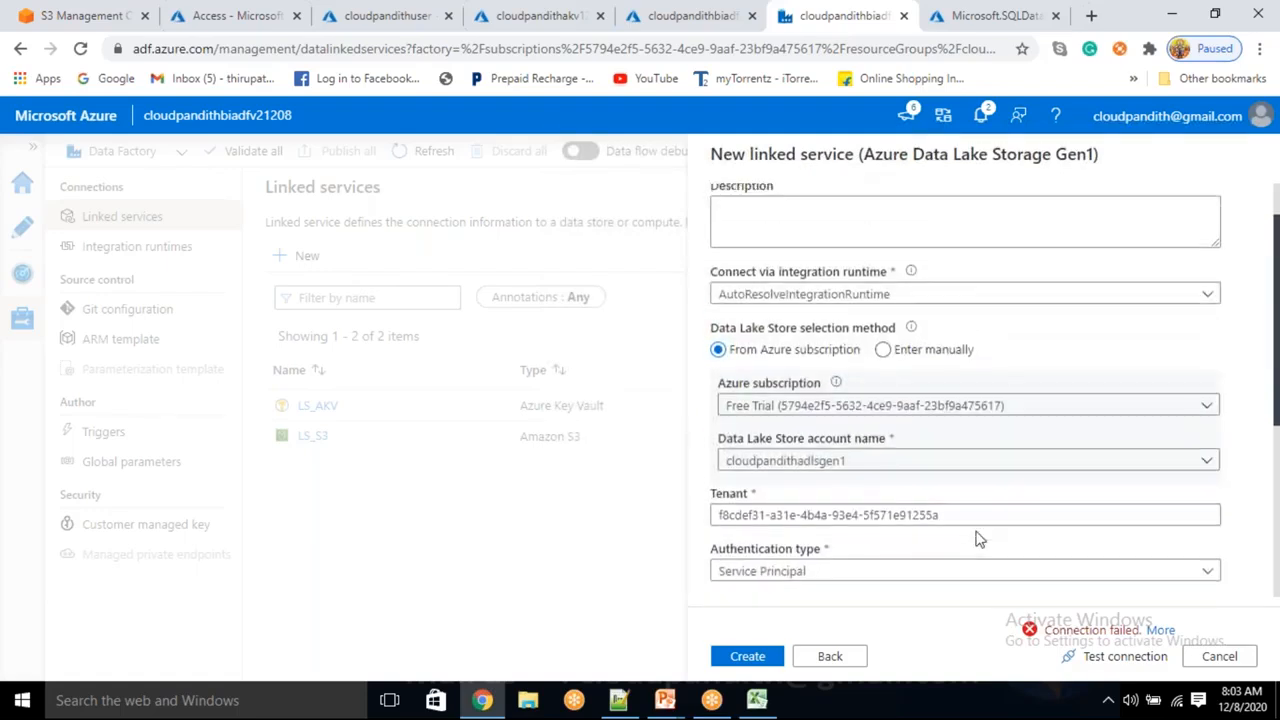
- Check the role assignments in the cloudpandithadlsgen1 Data Lake account's access control
click(418, 12)
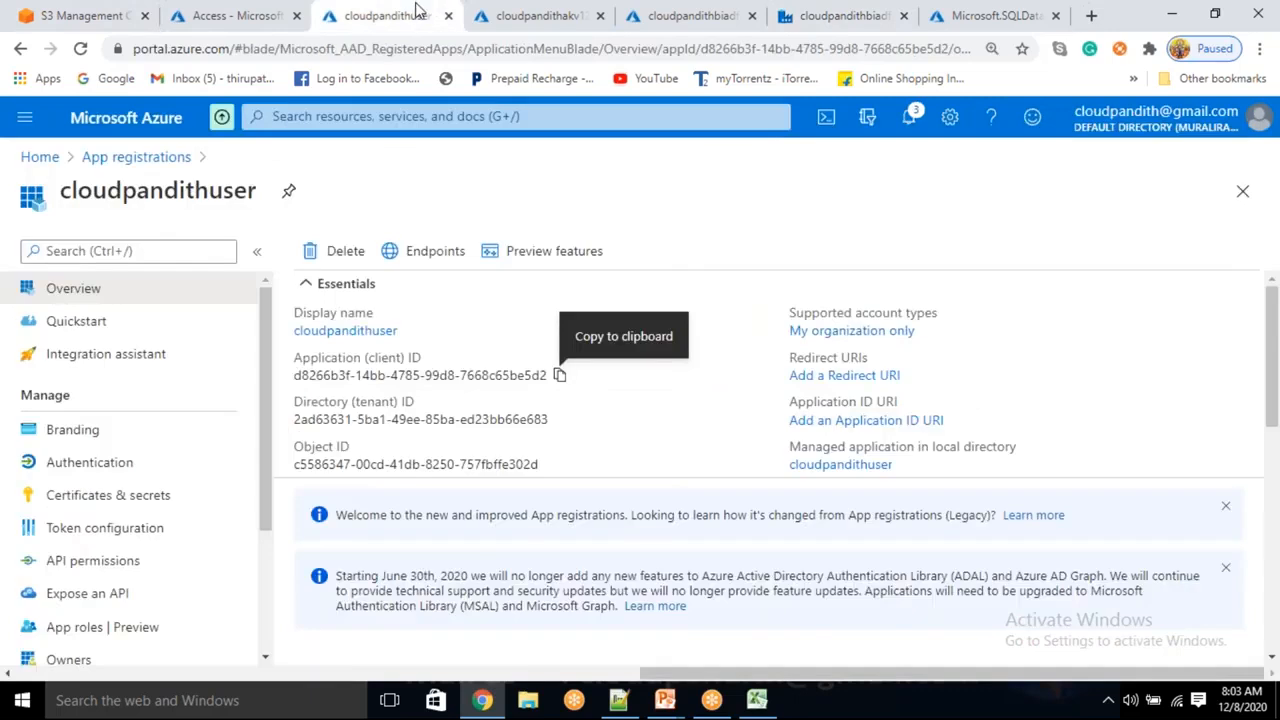
click(513, 8)
click(240, 8)
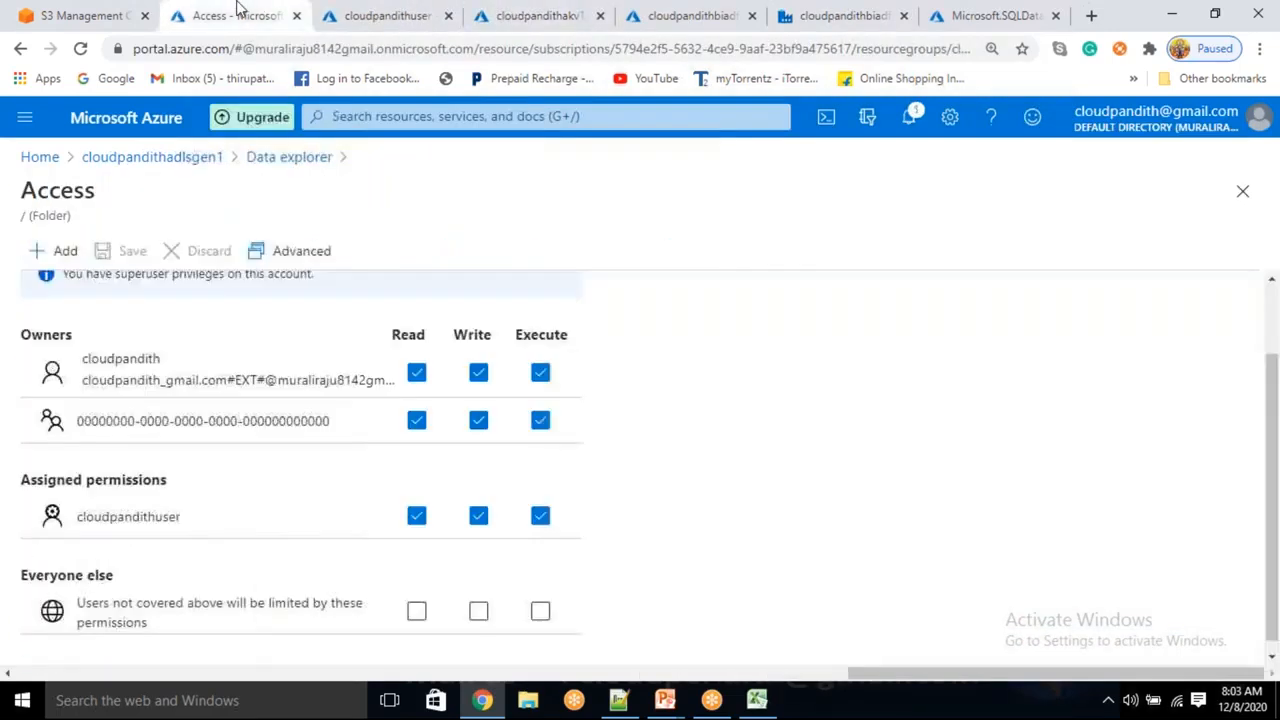
click(153, 160)
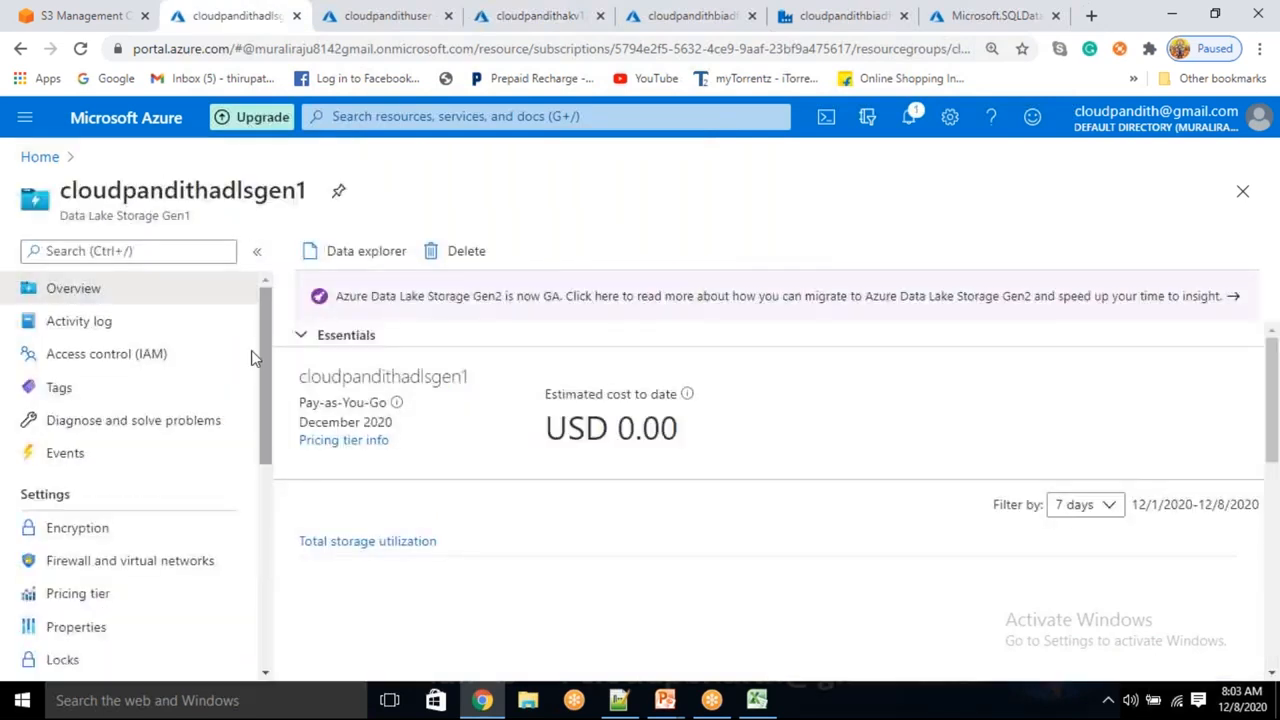
click(162, 356)
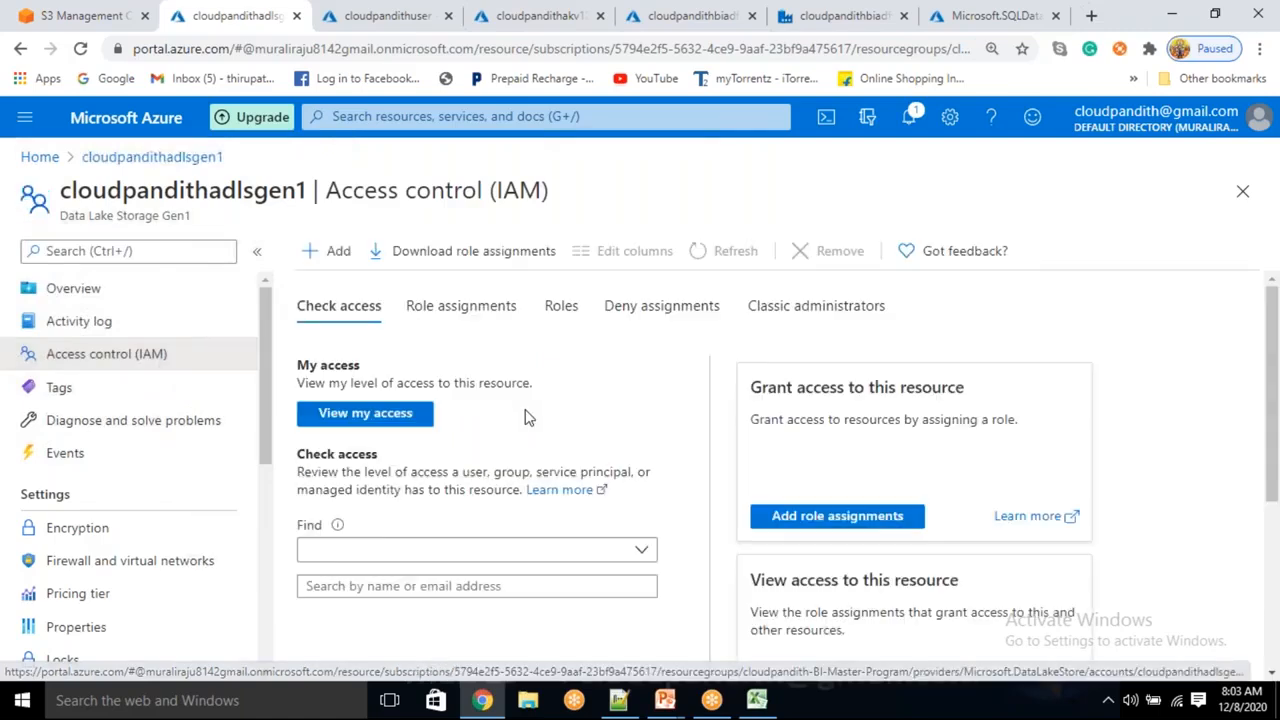
click(448, 307)
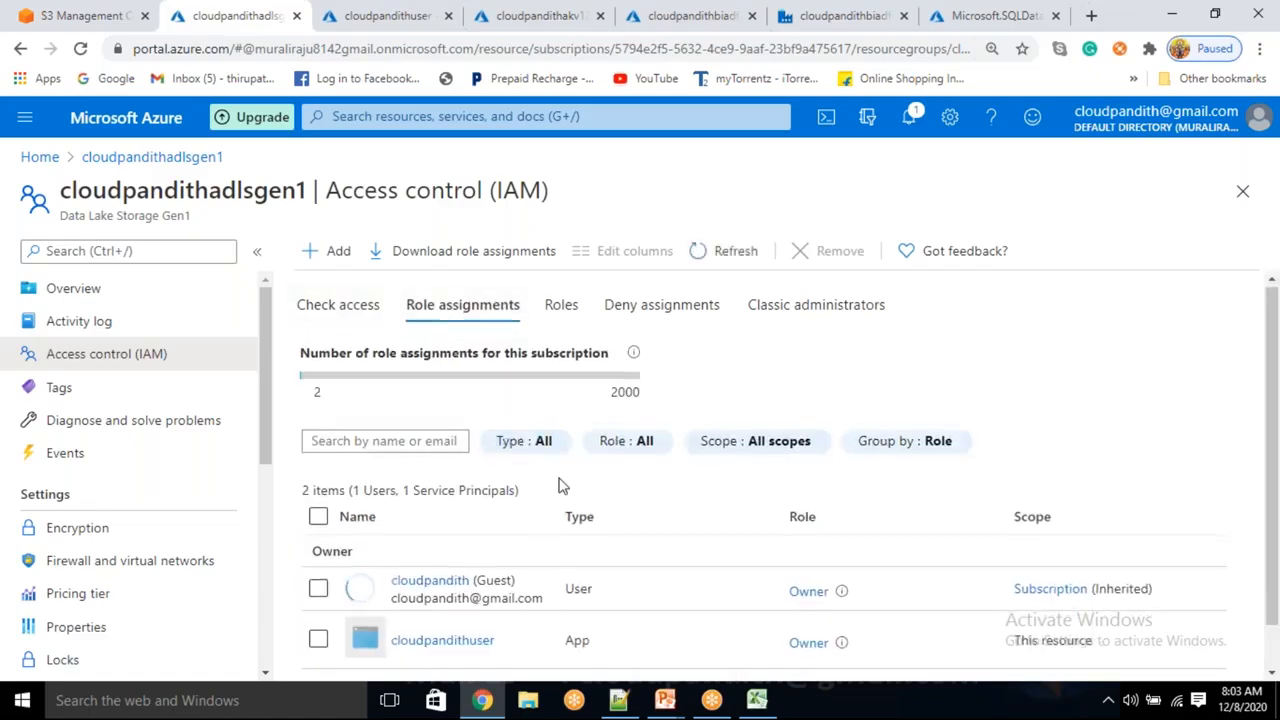
scroll(559, 486, down, 1)
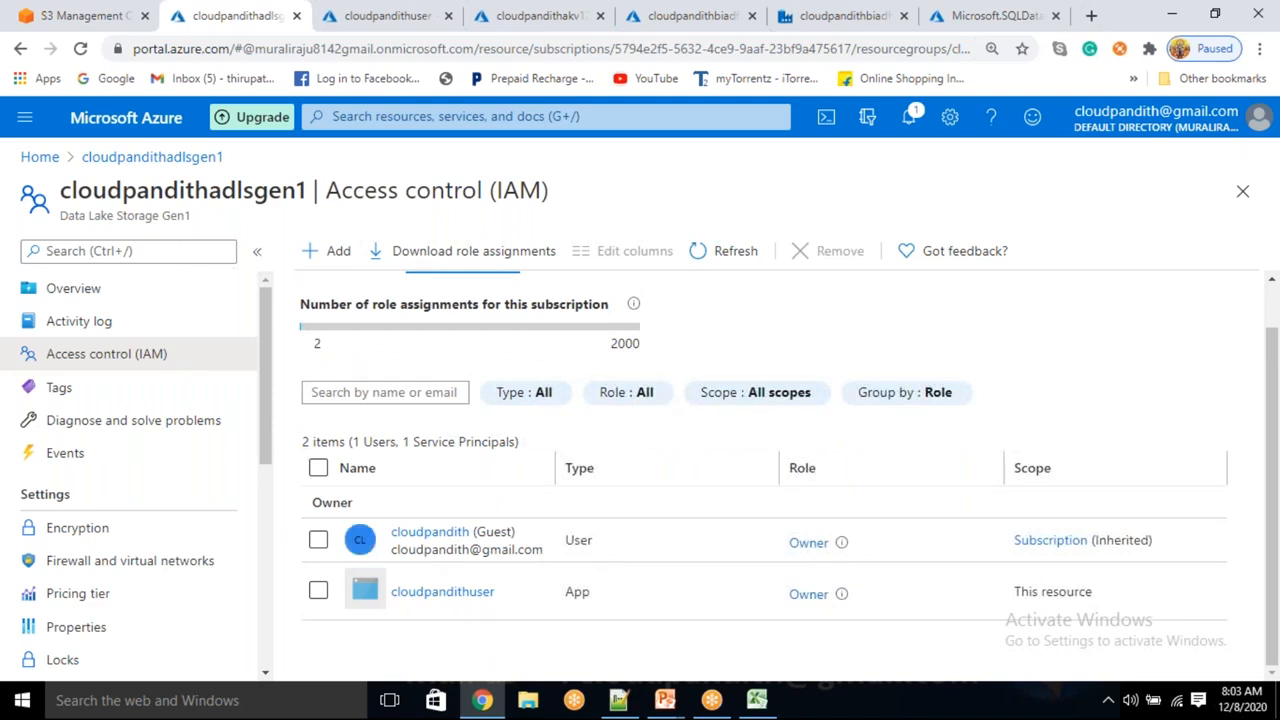
scroll(760, 470, up, 1)
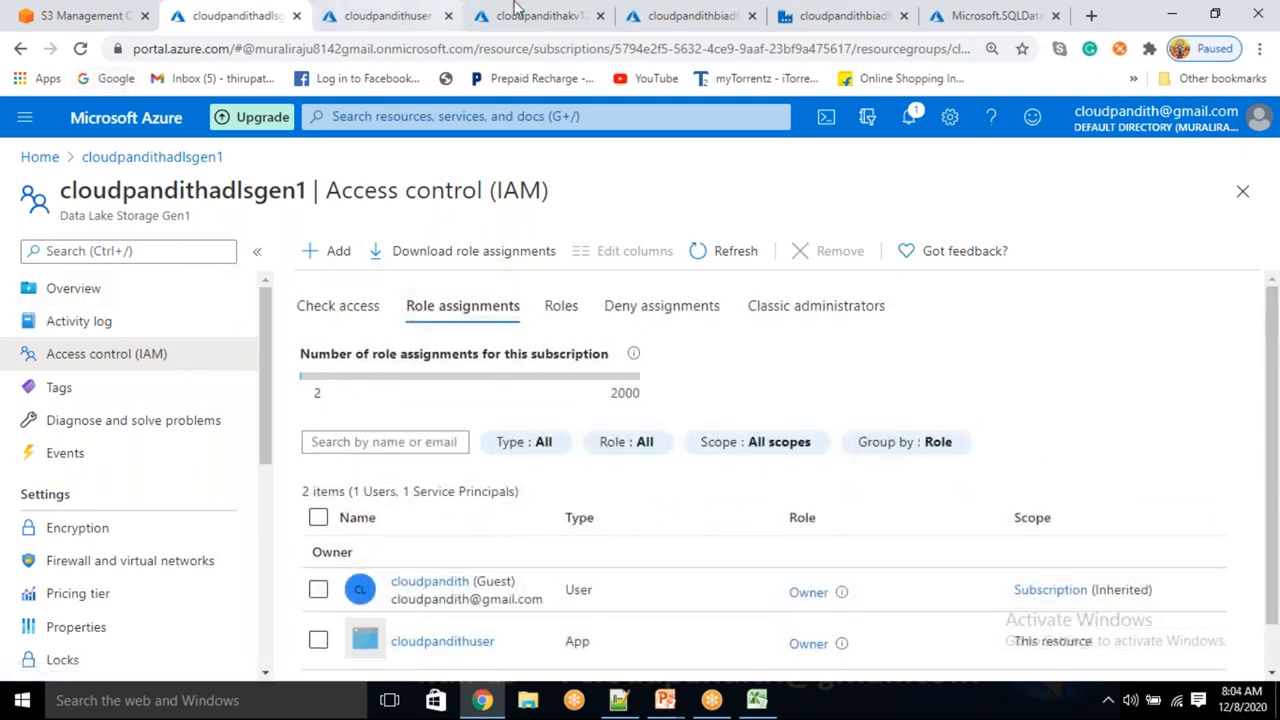
- Return to the new Data Lake Storage Gen1 linked service, open its connection error details and retest the connection
click(668, 12)
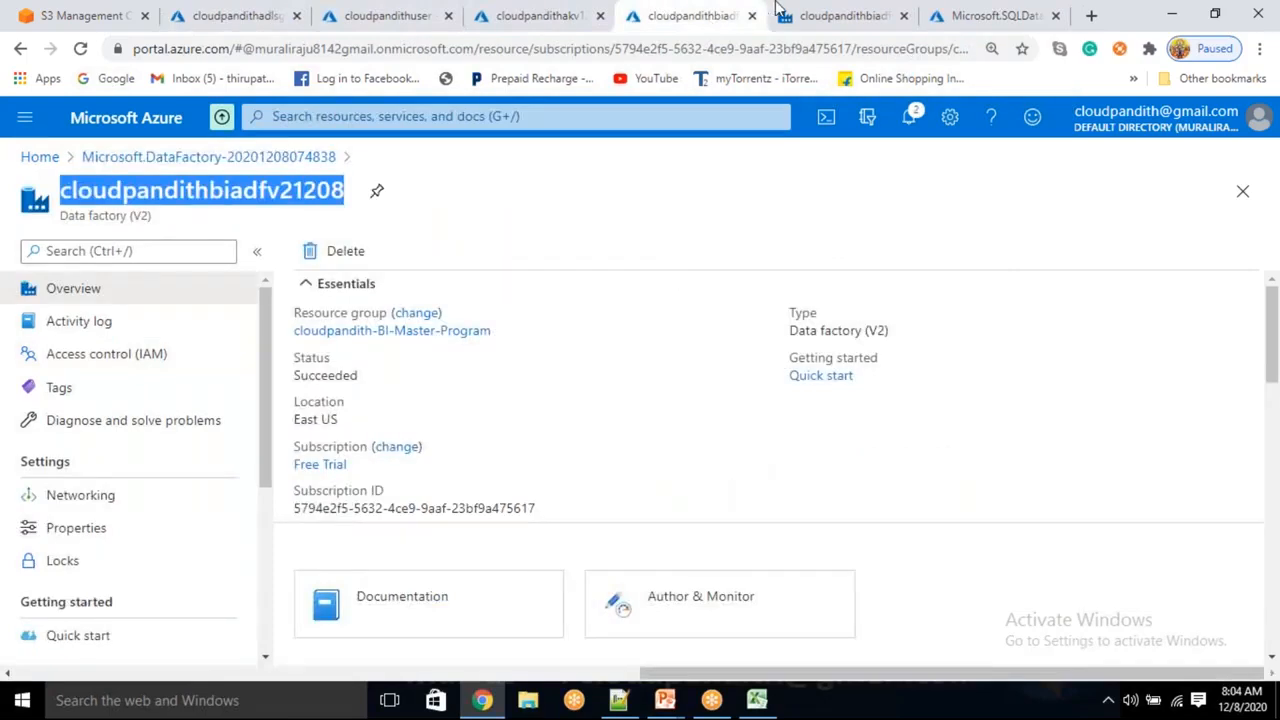
click(806, 13)
click(1162, 632)
click(1095, 680)
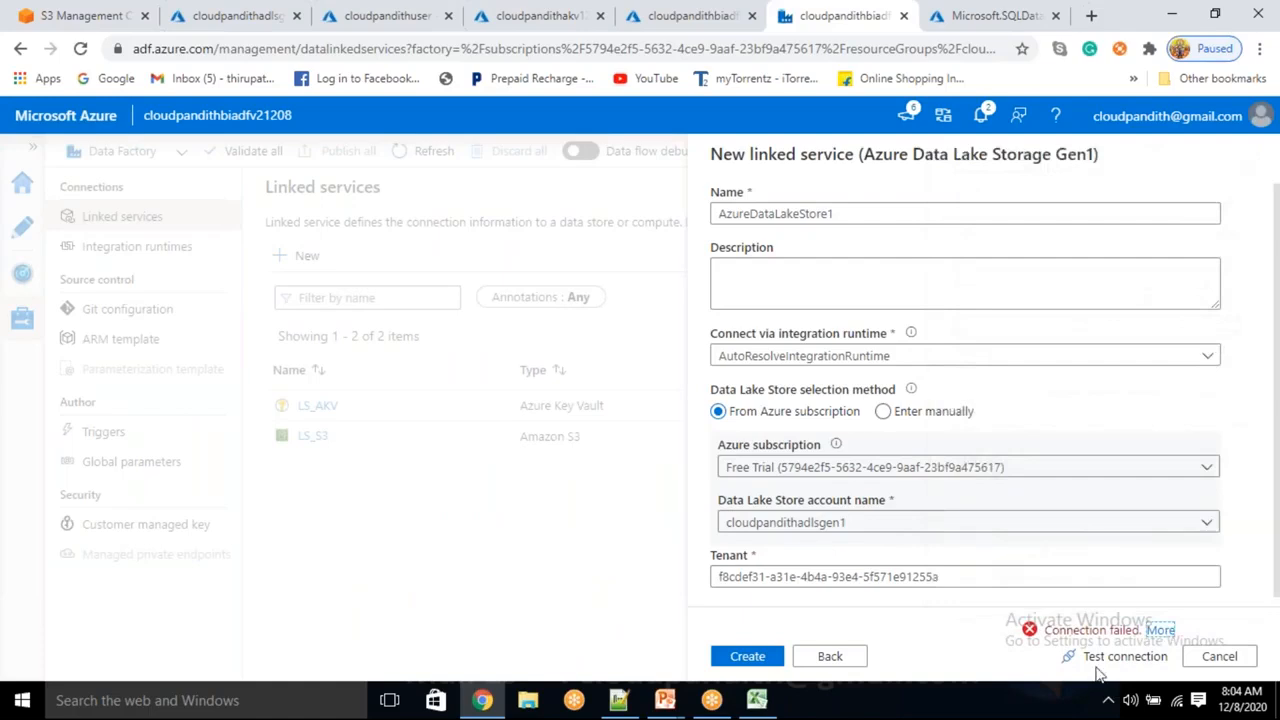
click(1080, 657)
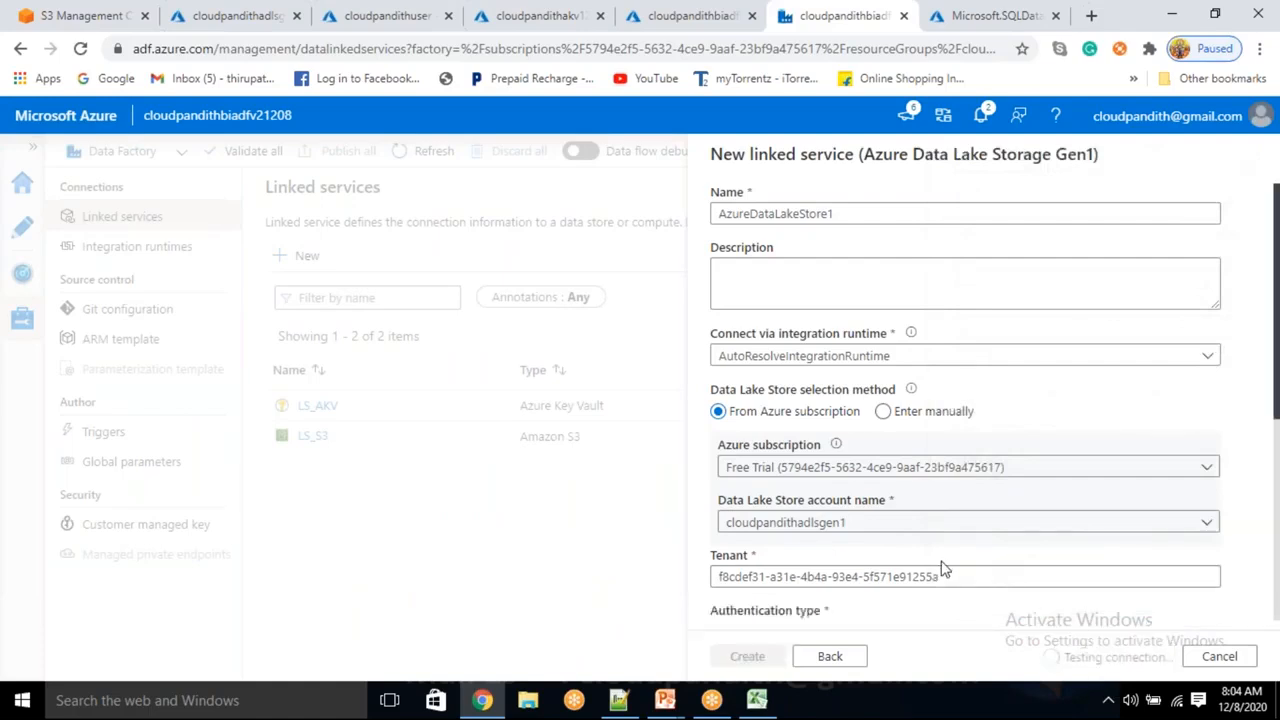
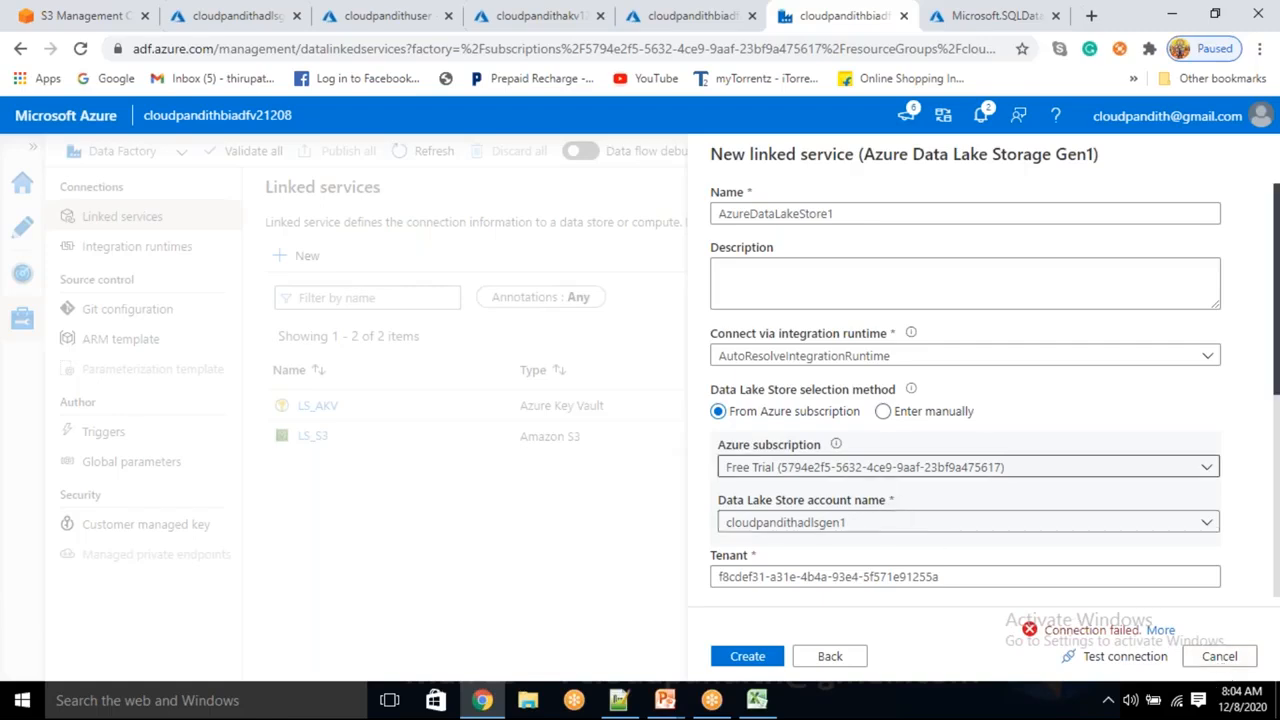
- Change the Data Lake Store selection method to Enter manually and review the linked service's remaining fields
click(870, 474)
click(870, 472)
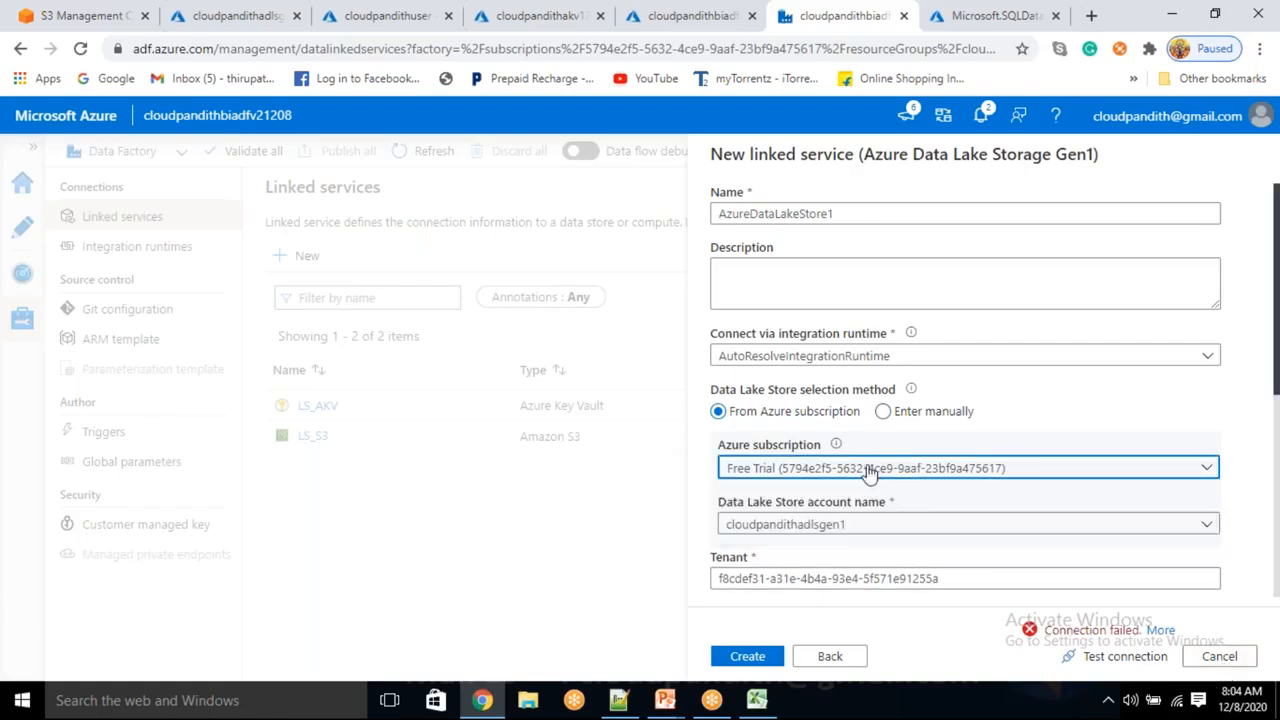
click(883, 412)
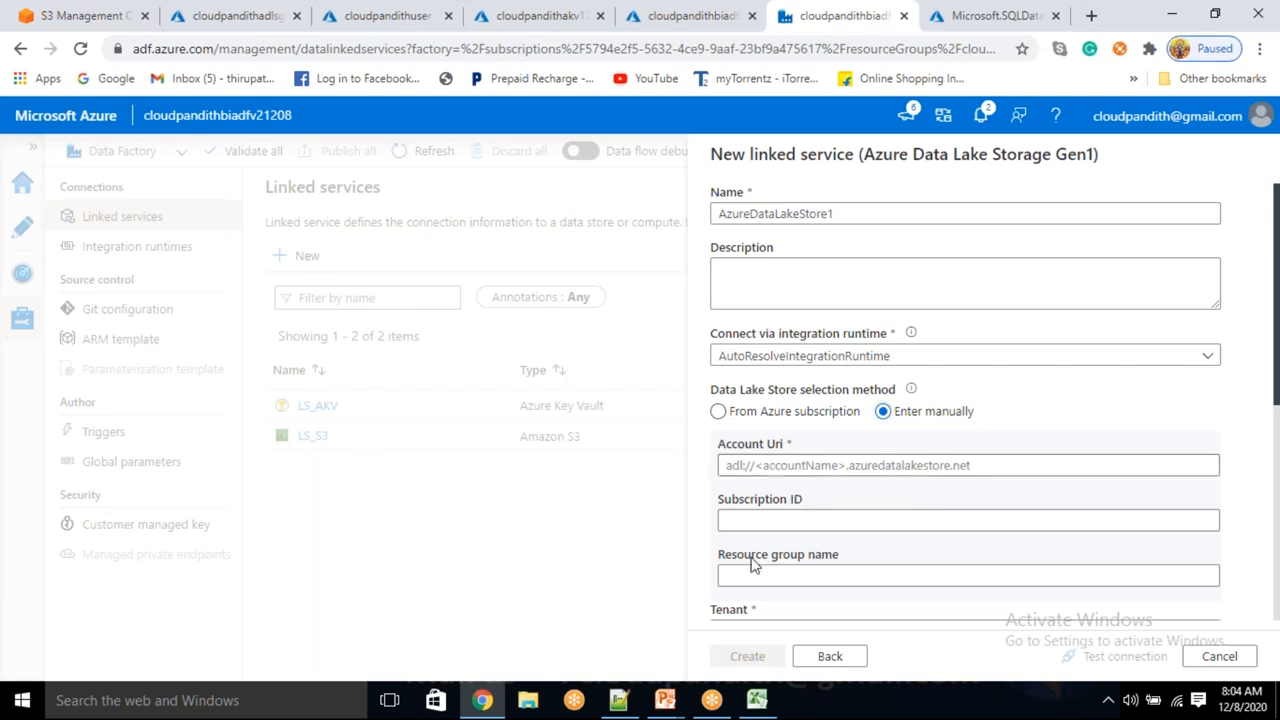
scroll(791, 575, down, 3)
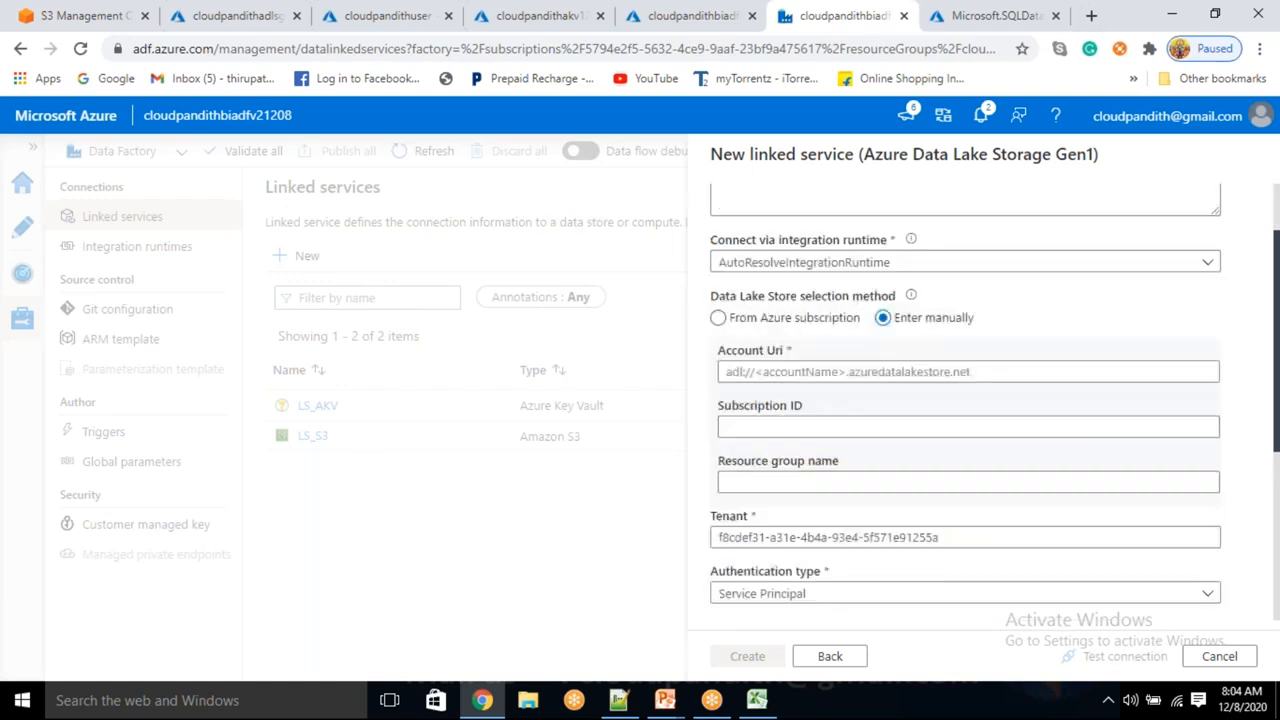
scroll(965, 400, down, 2)
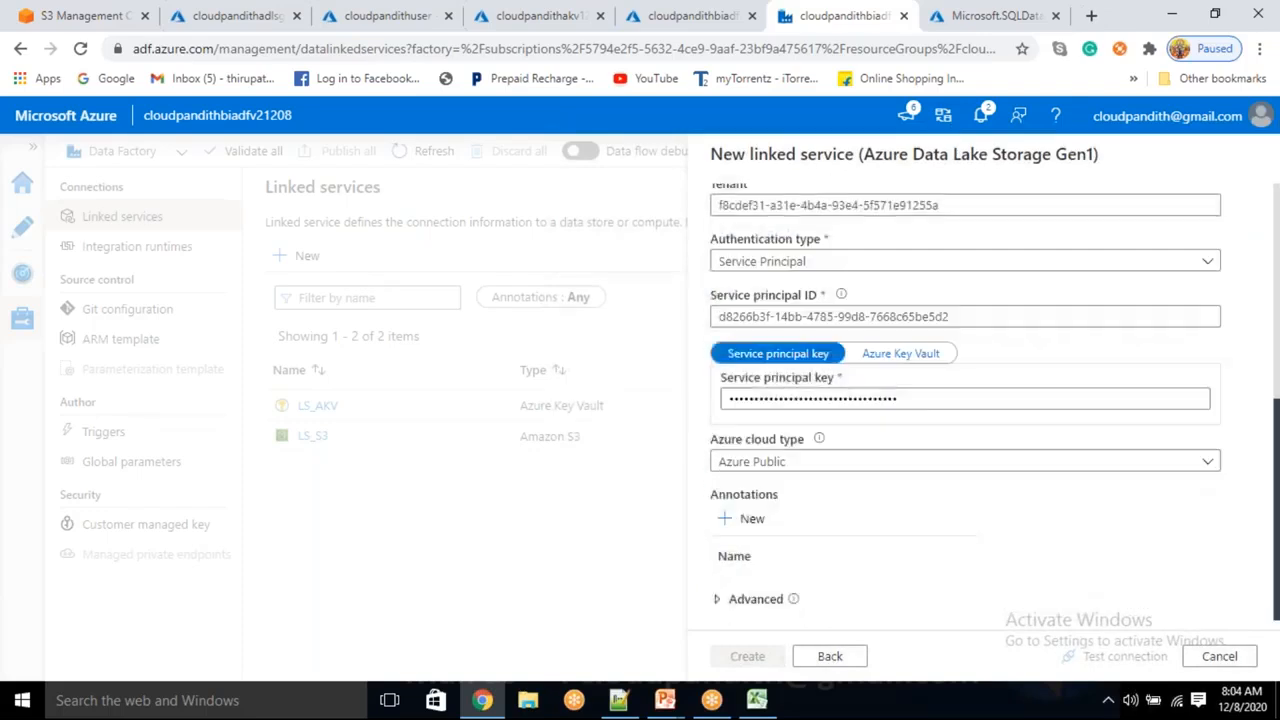
scroll(779, 453, up, 6)
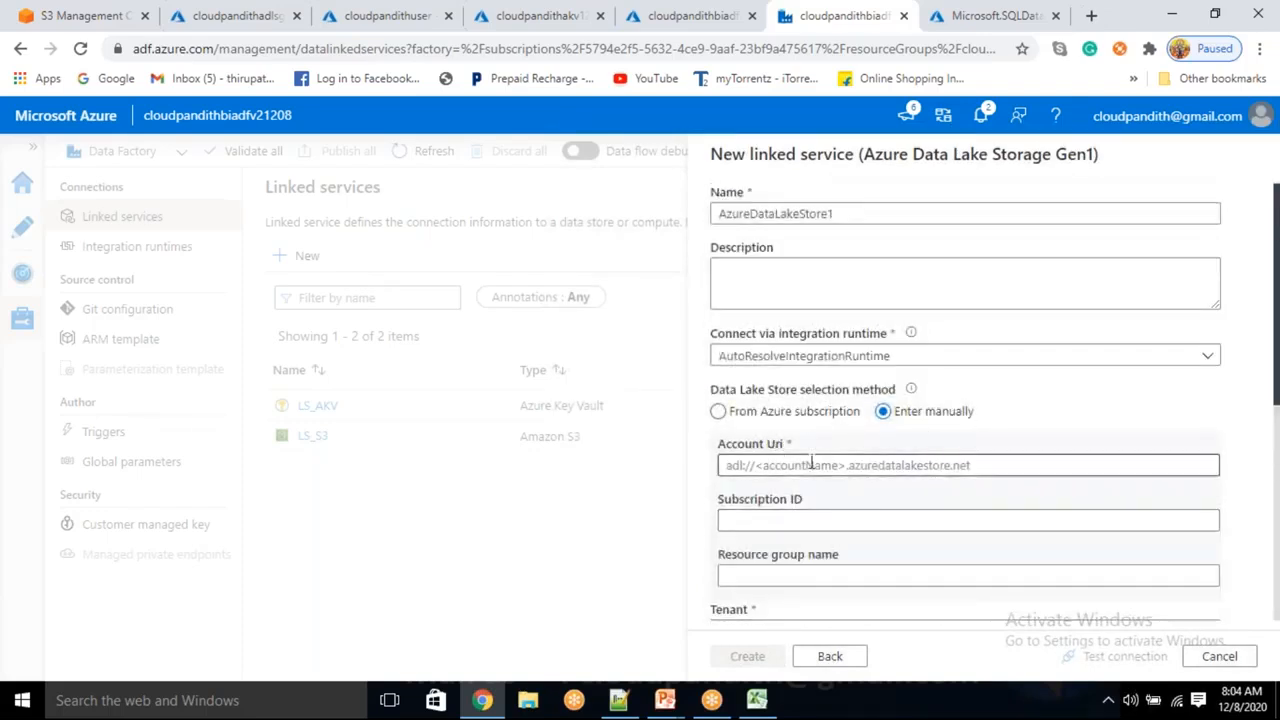
- Copy the Data Lake account's name from the Azure portal and set the linked service's account URI to adls://cloudpandithadlsgen1.azuredatalakestore.net
click(232, 15)
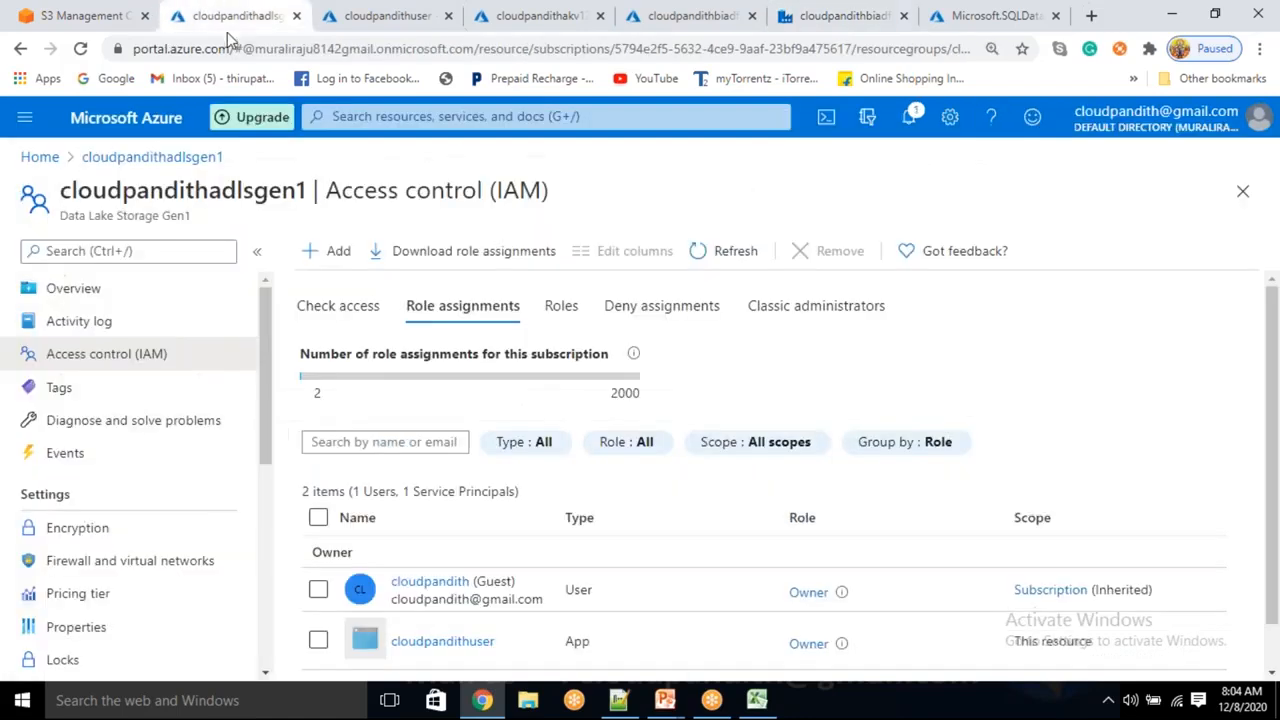
double_click(150, 192)
key(ctrl+c)
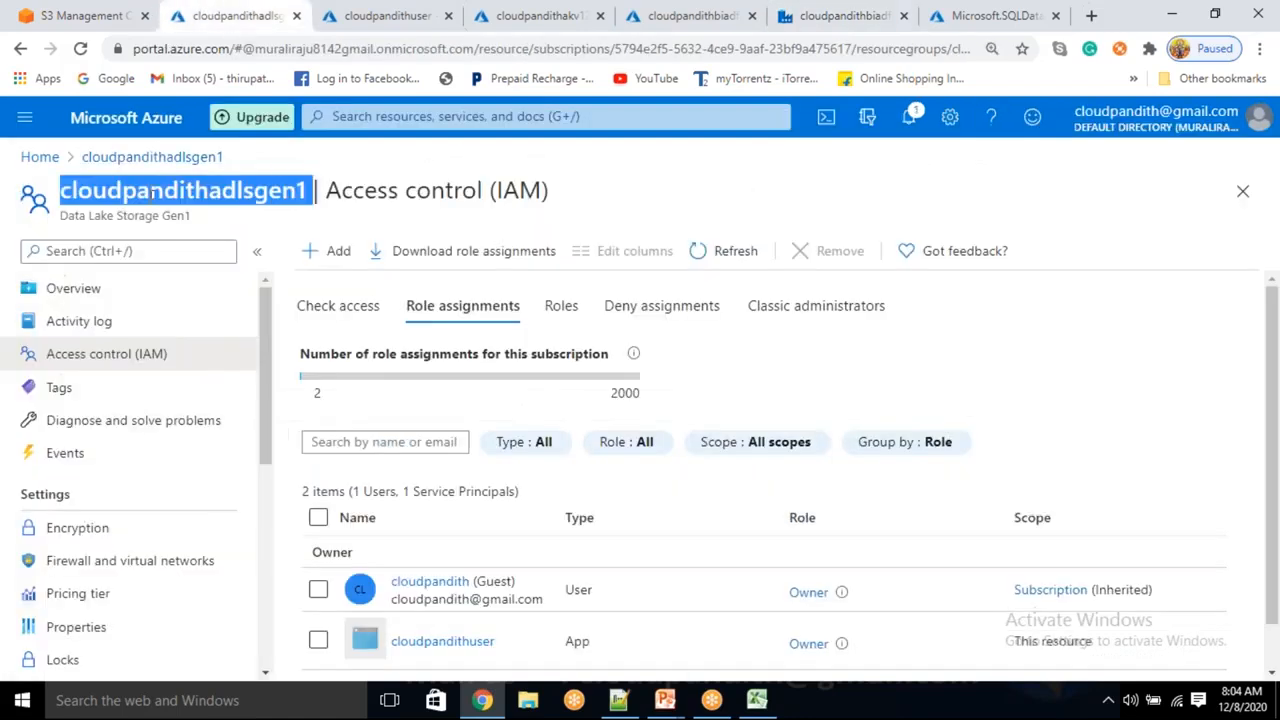
click(690, 15)
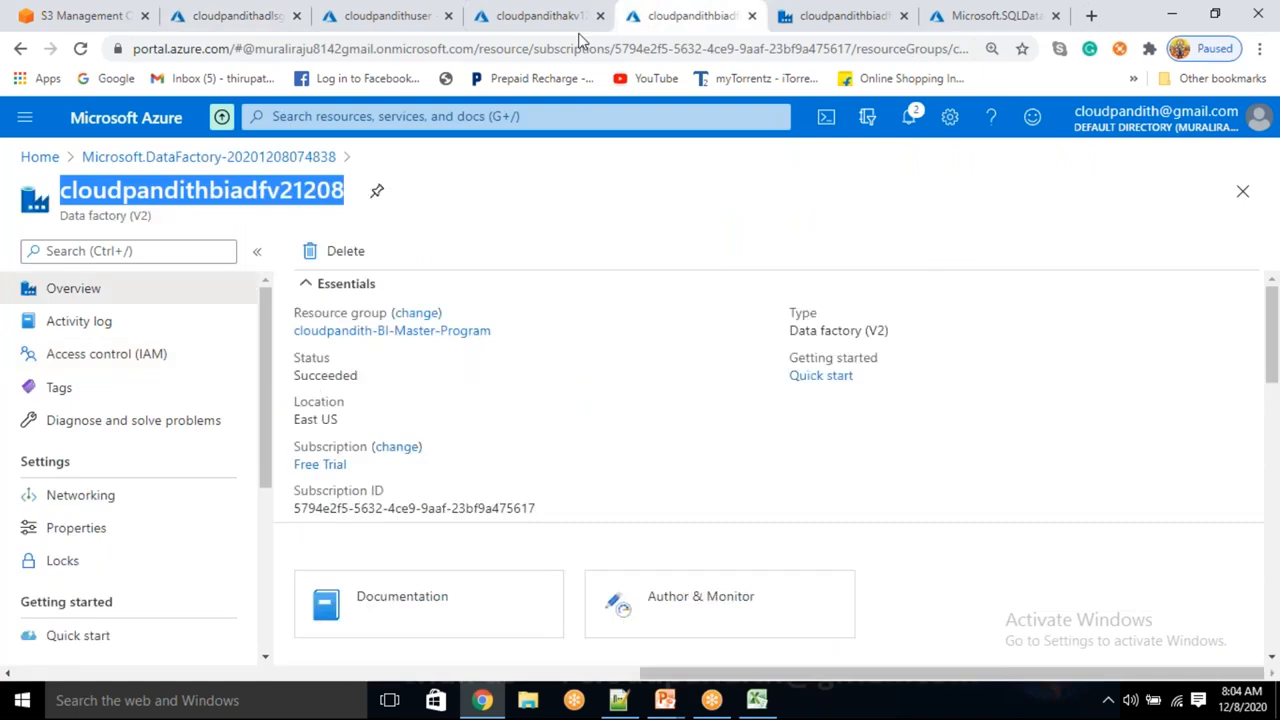
click(790, 15)
click(755, 465)
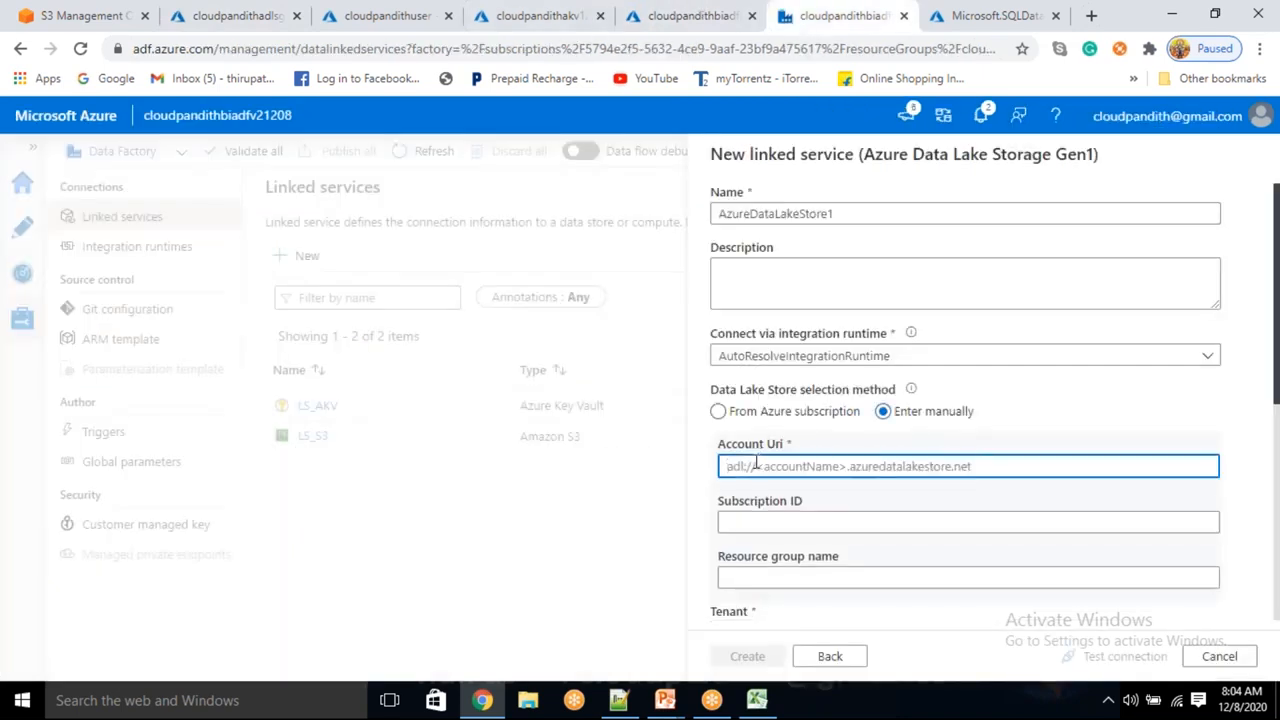
text(adls)
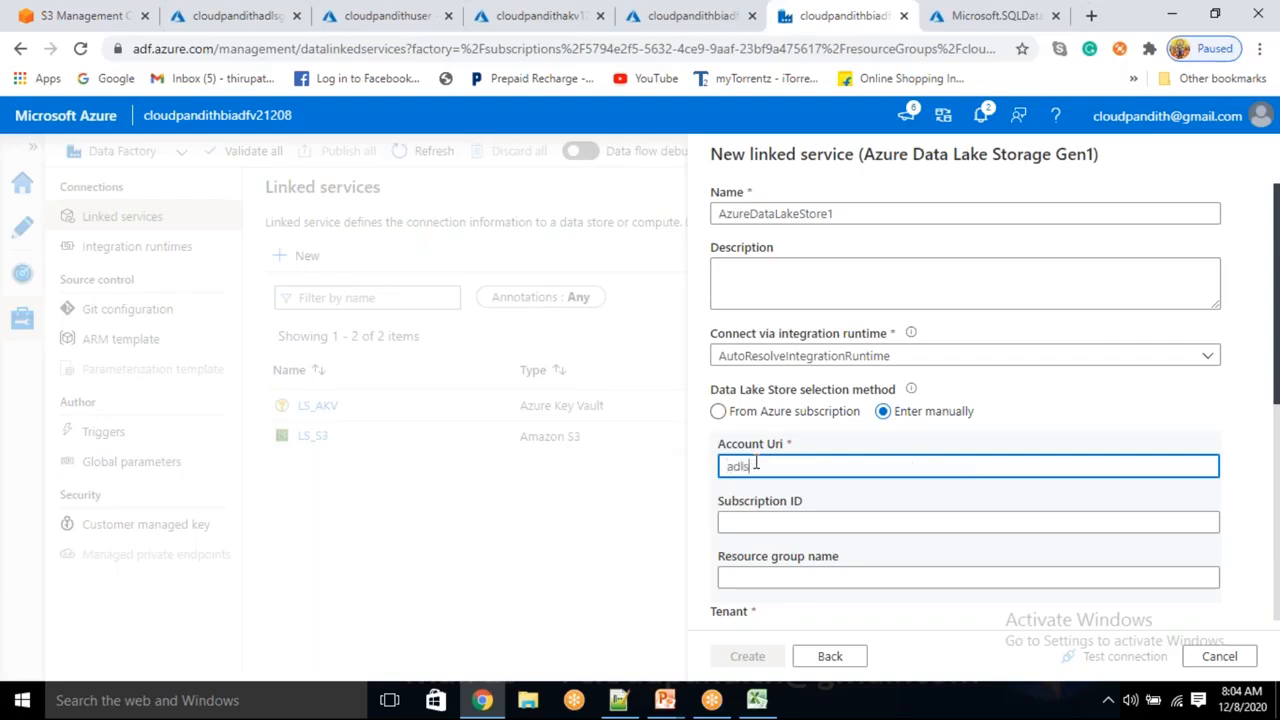
text(://)
key(ctrl+v)
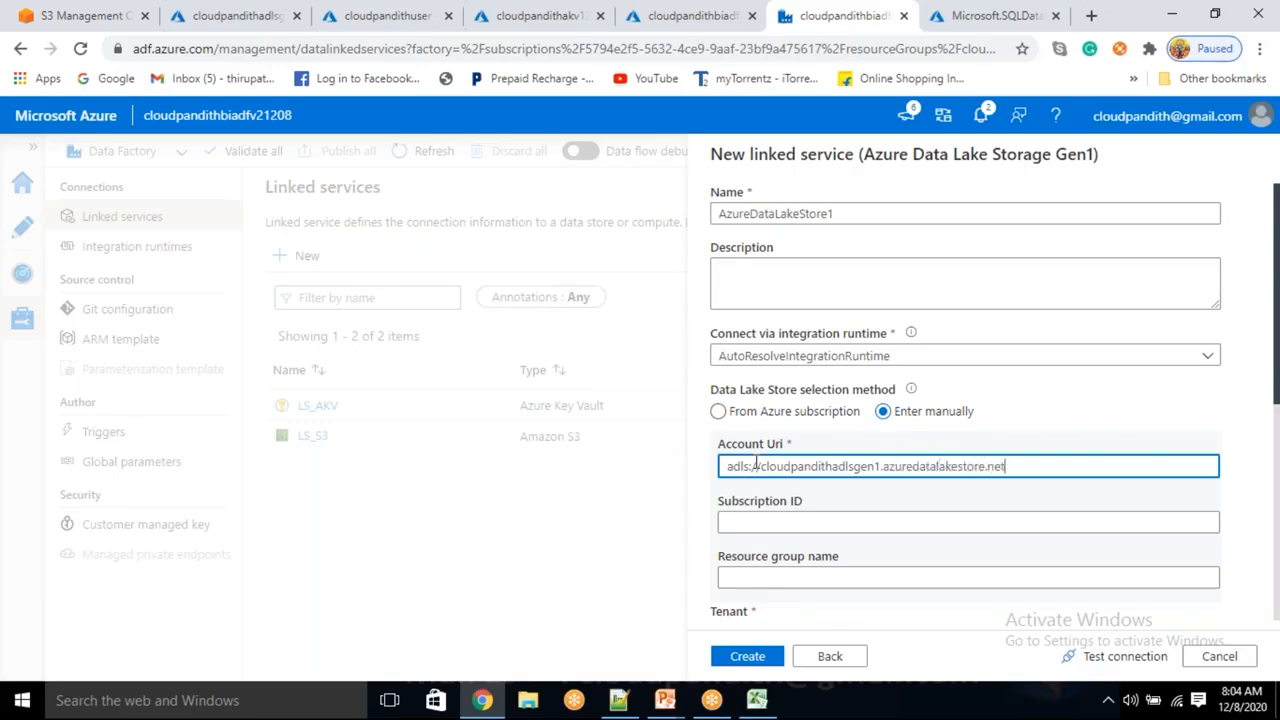
- Copy the subscription ID from the cloudpandithbiadfv21208 data factory overview into the linked service's Subscription ID
click(764, 522)
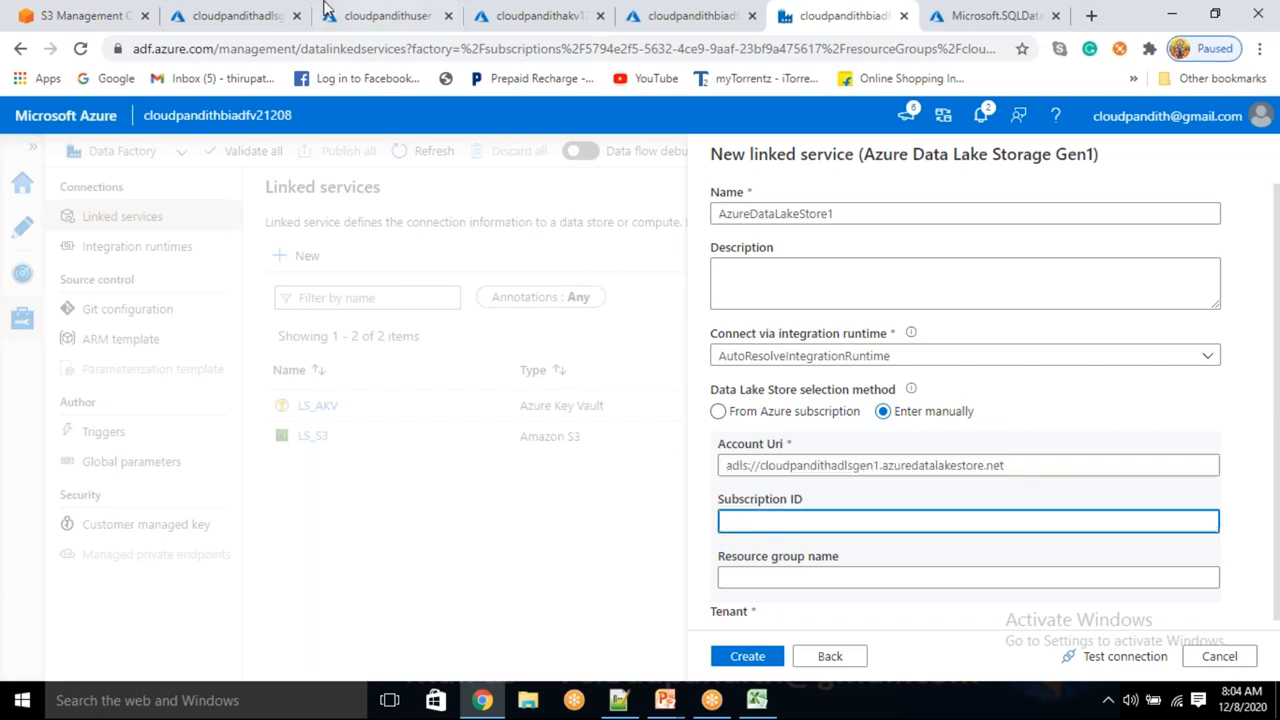
click(245, 15)
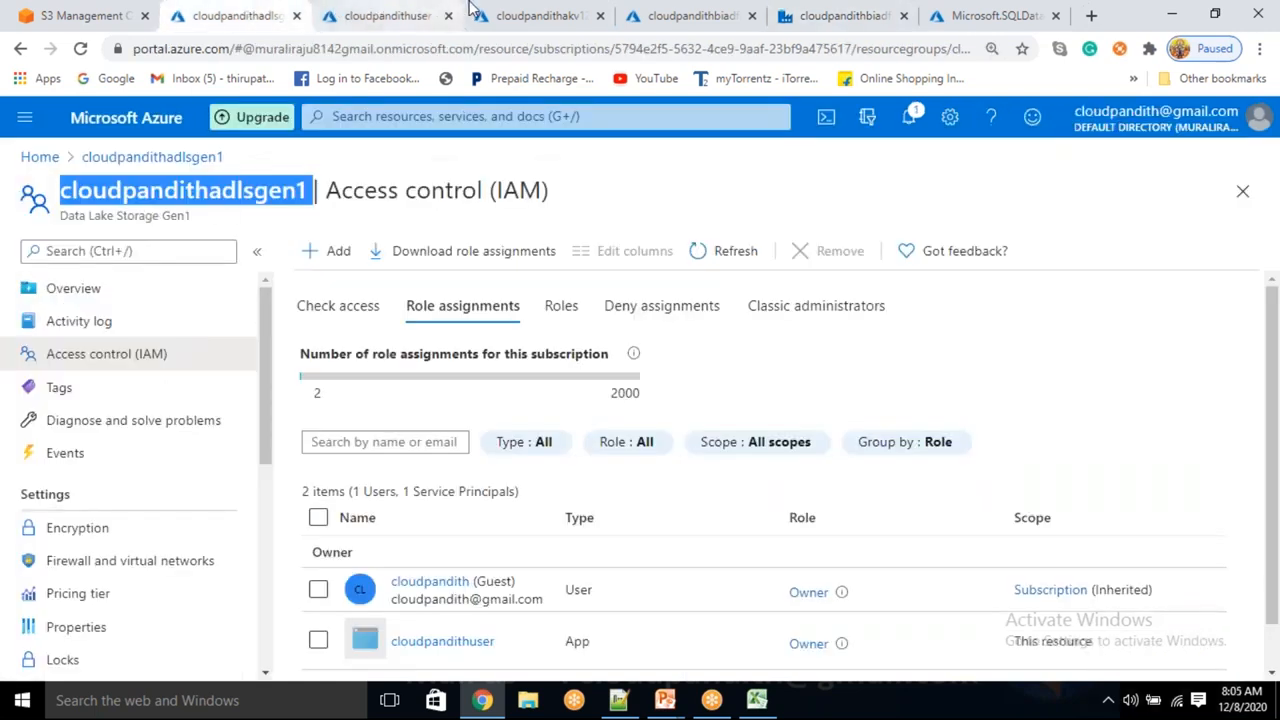
click(395, 15)
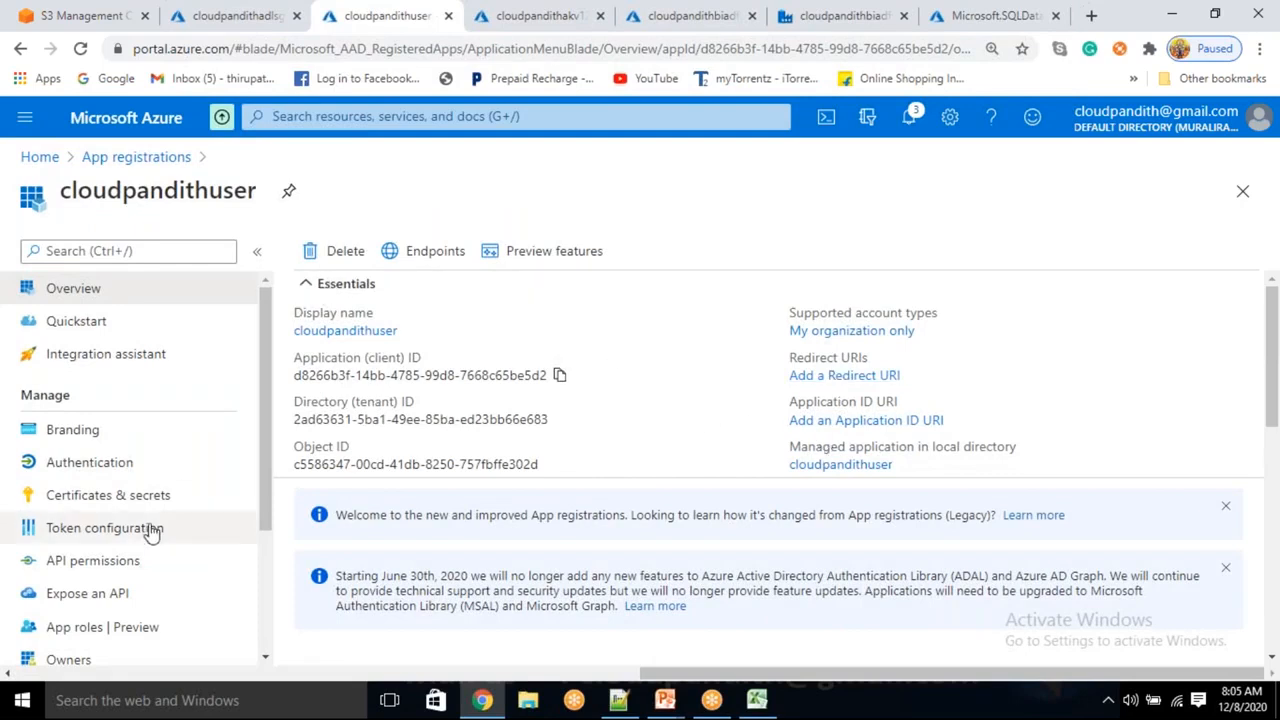
scroll(145, 535, down, 3)
scroll(155, 490, up, 5)
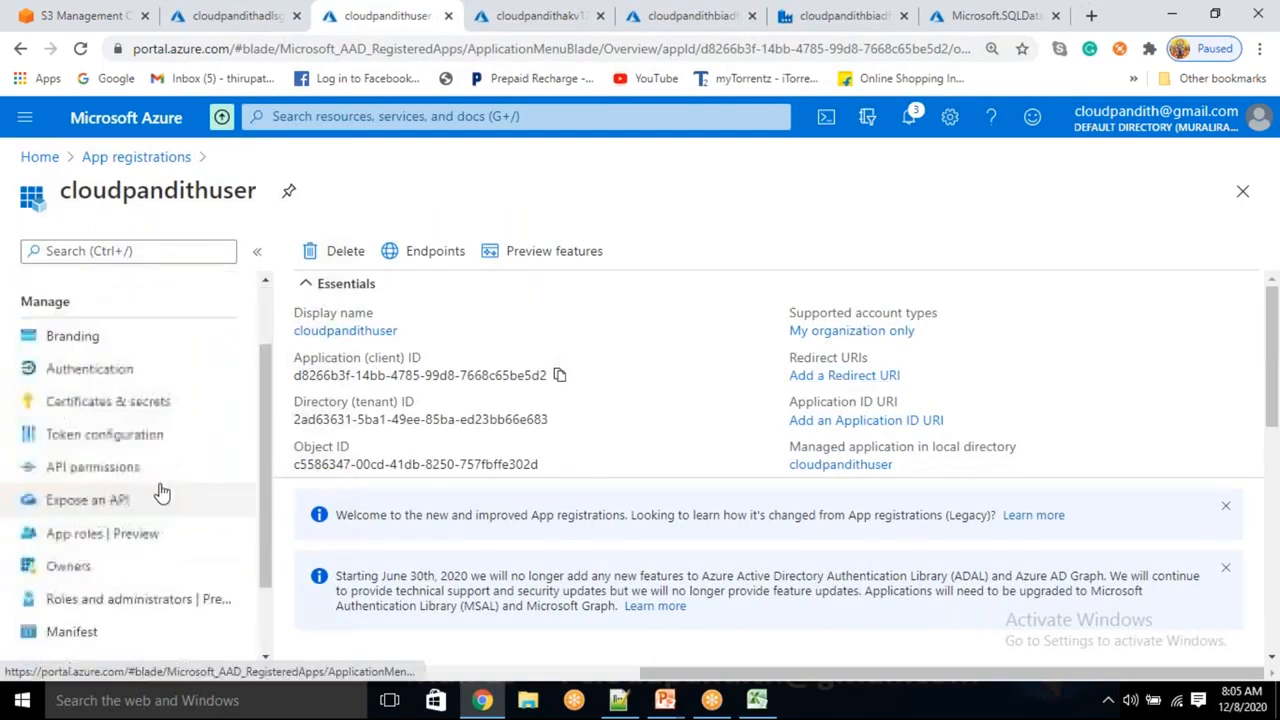
click(285, 12)
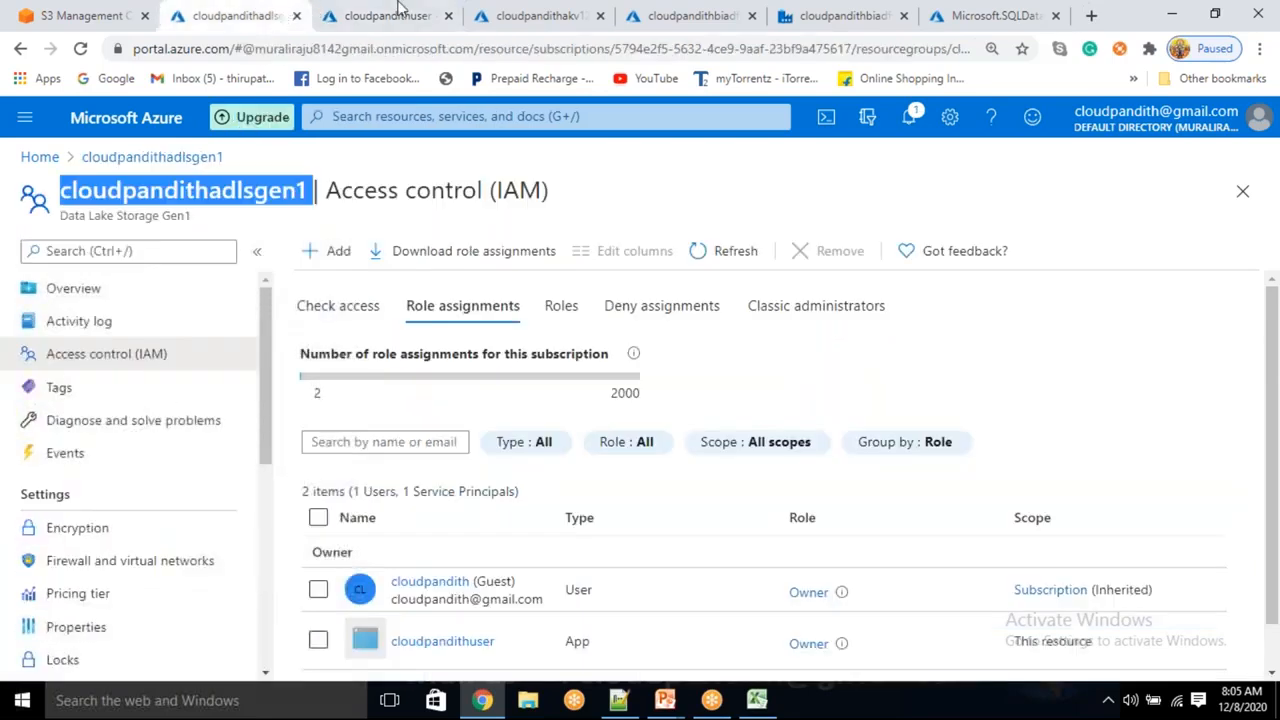
click(525, 13)
click(712, 12)
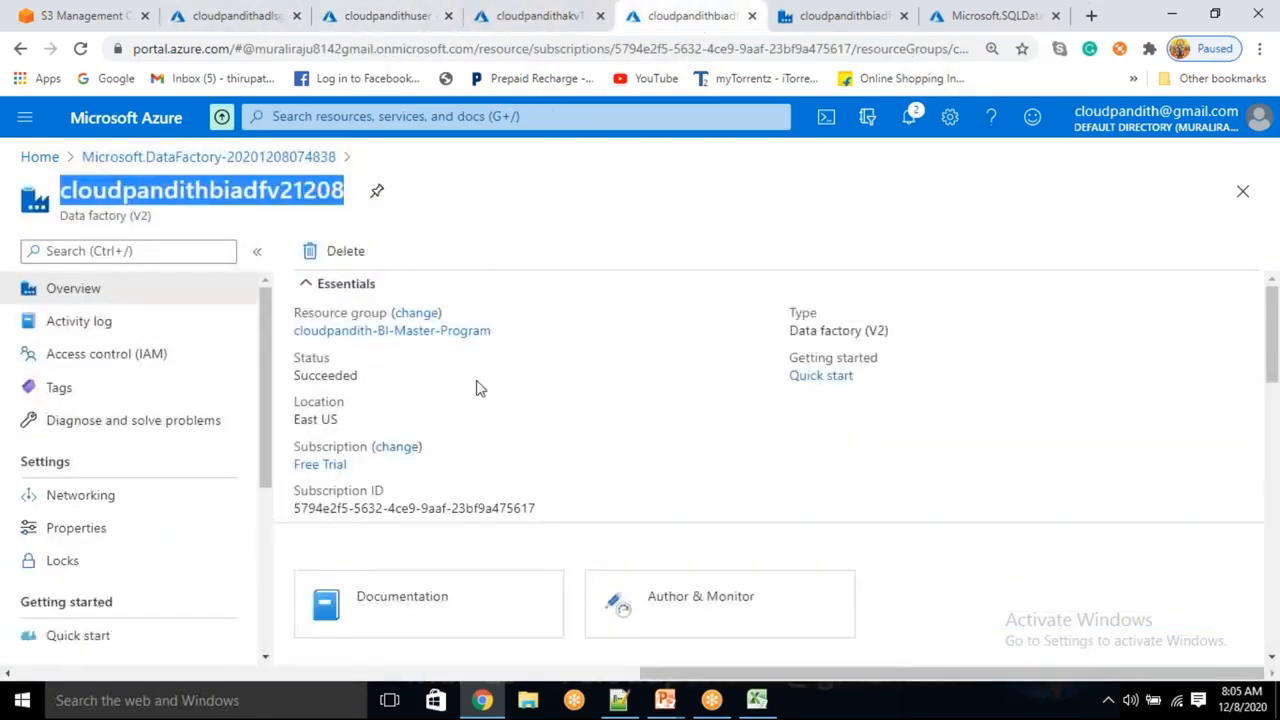
click(545, 510)
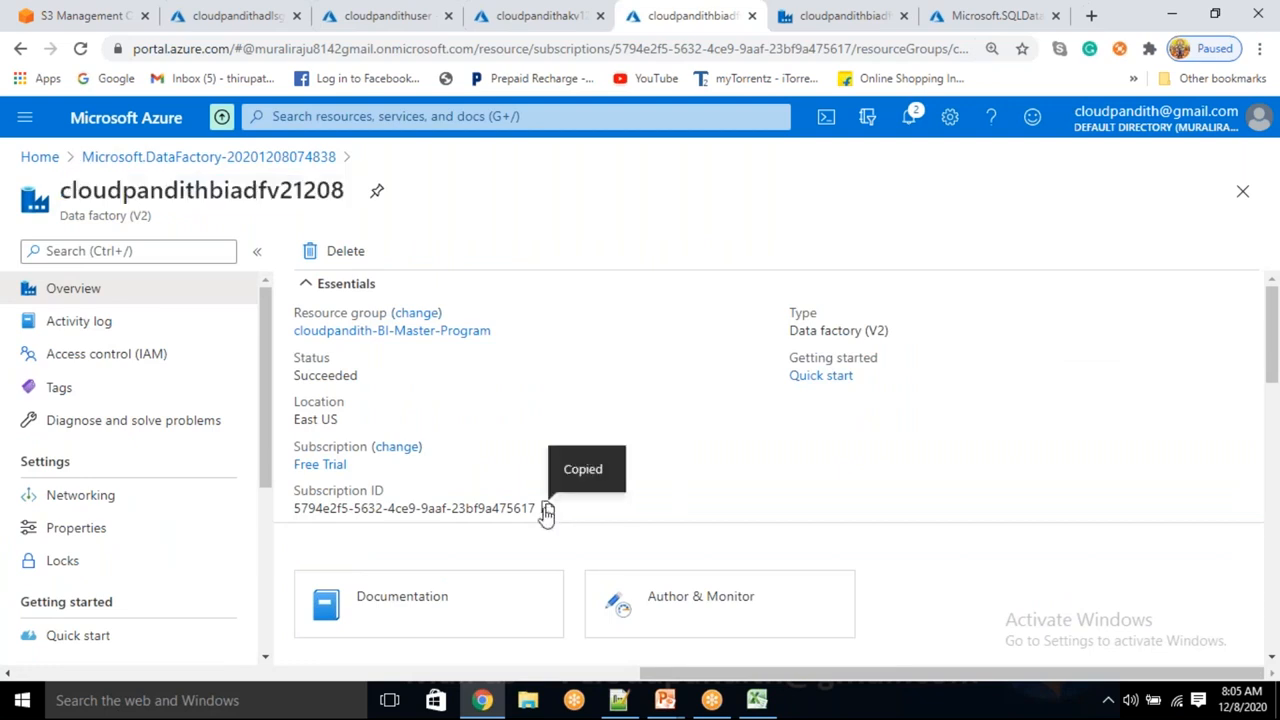
click(535, 15)
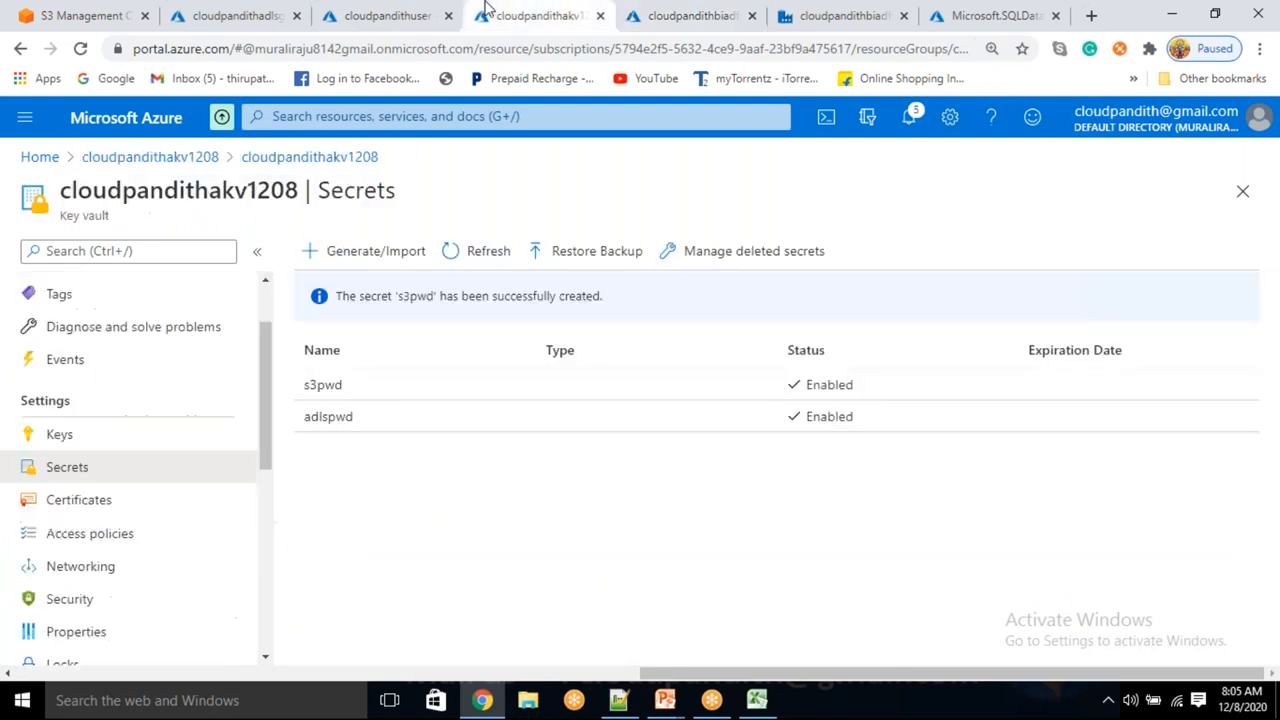
click(840, 15)
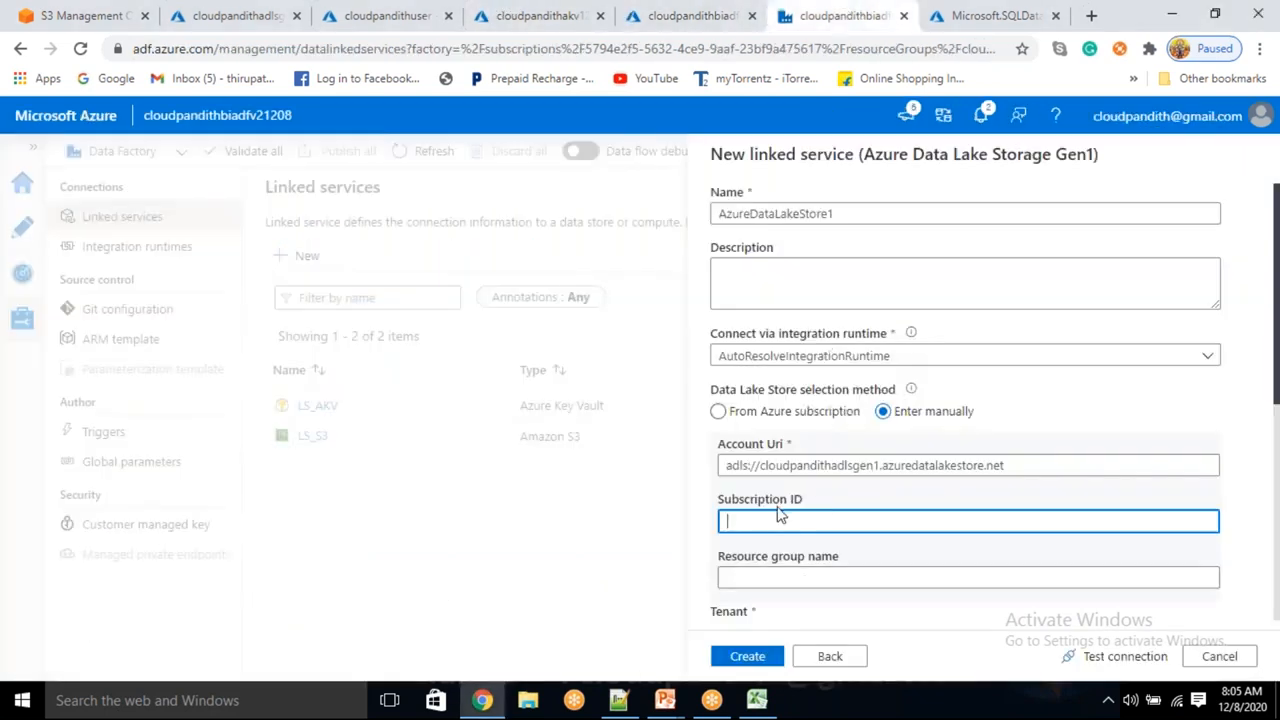
key(ctrl+v)
- Copy the data factory's resource group name, cloudpandith-BI-Master-Program, into the linked service's resource group name and test the connection
click(756, 578)
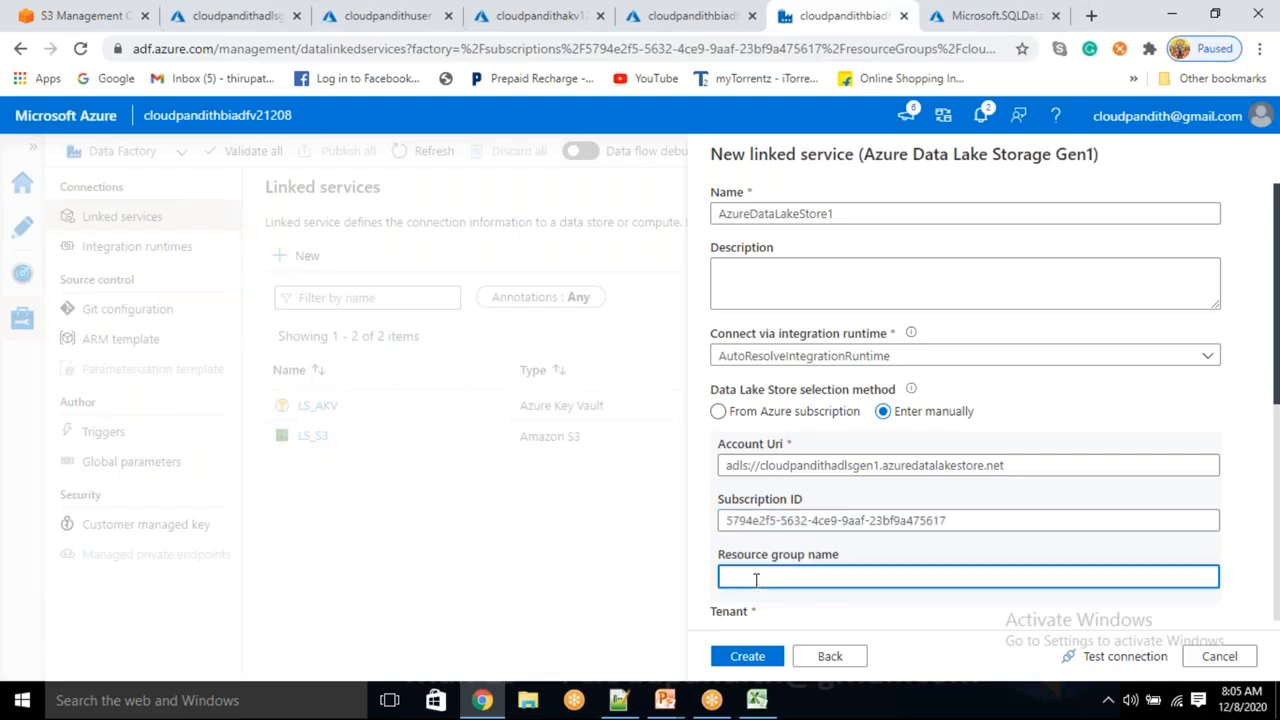
scroll(756, 580, down, 1)
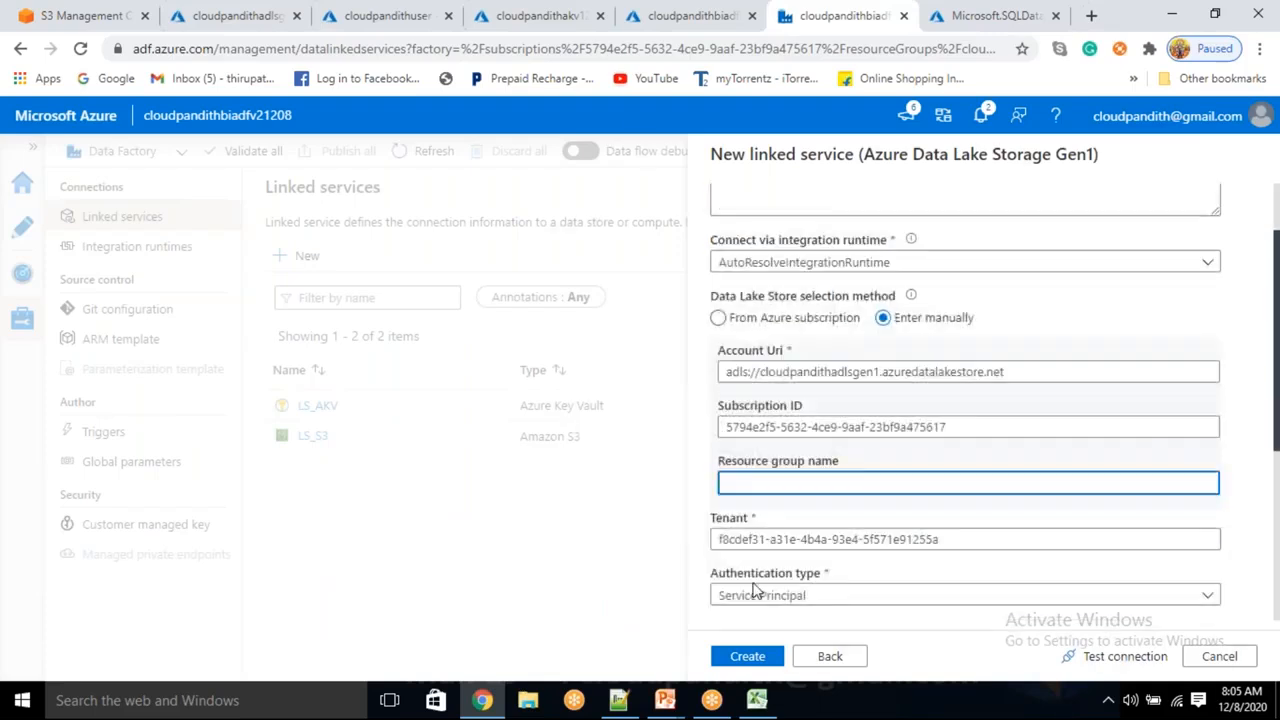
click(268, 12)
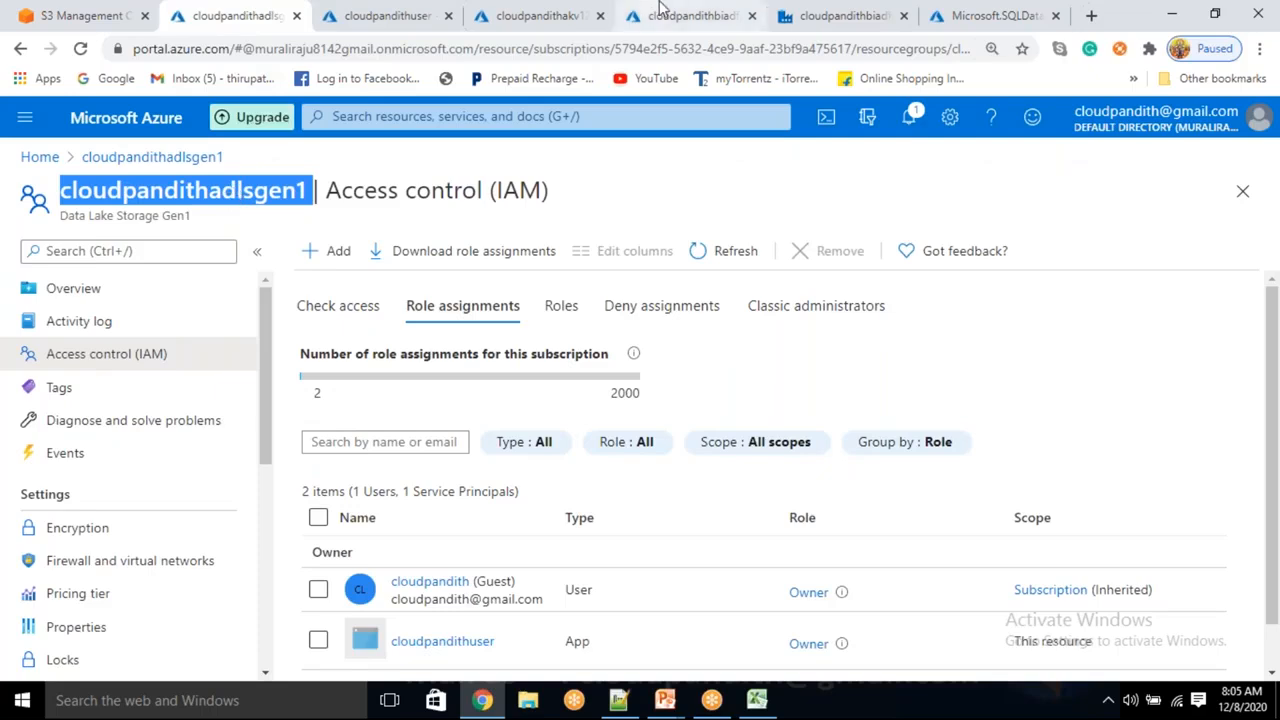
click(660, 12)
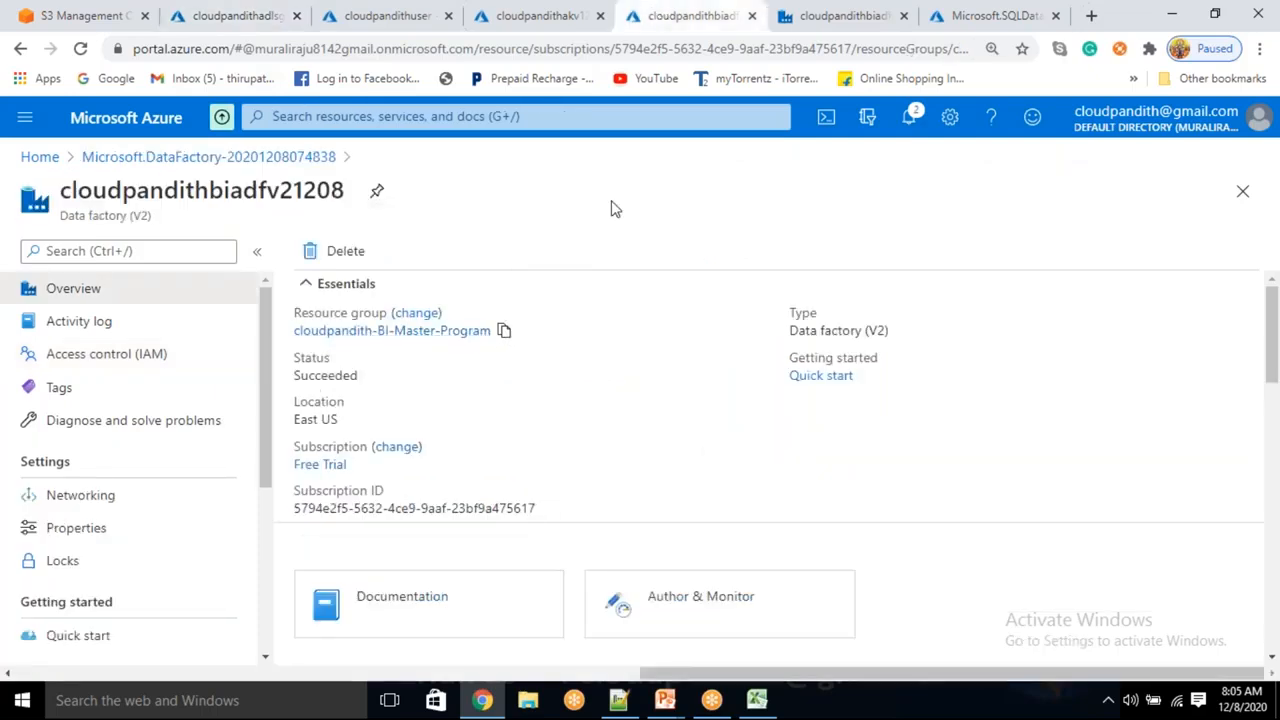
click(784, 10)
key(ctrl+v)
scroll(800, 510, down, 2)
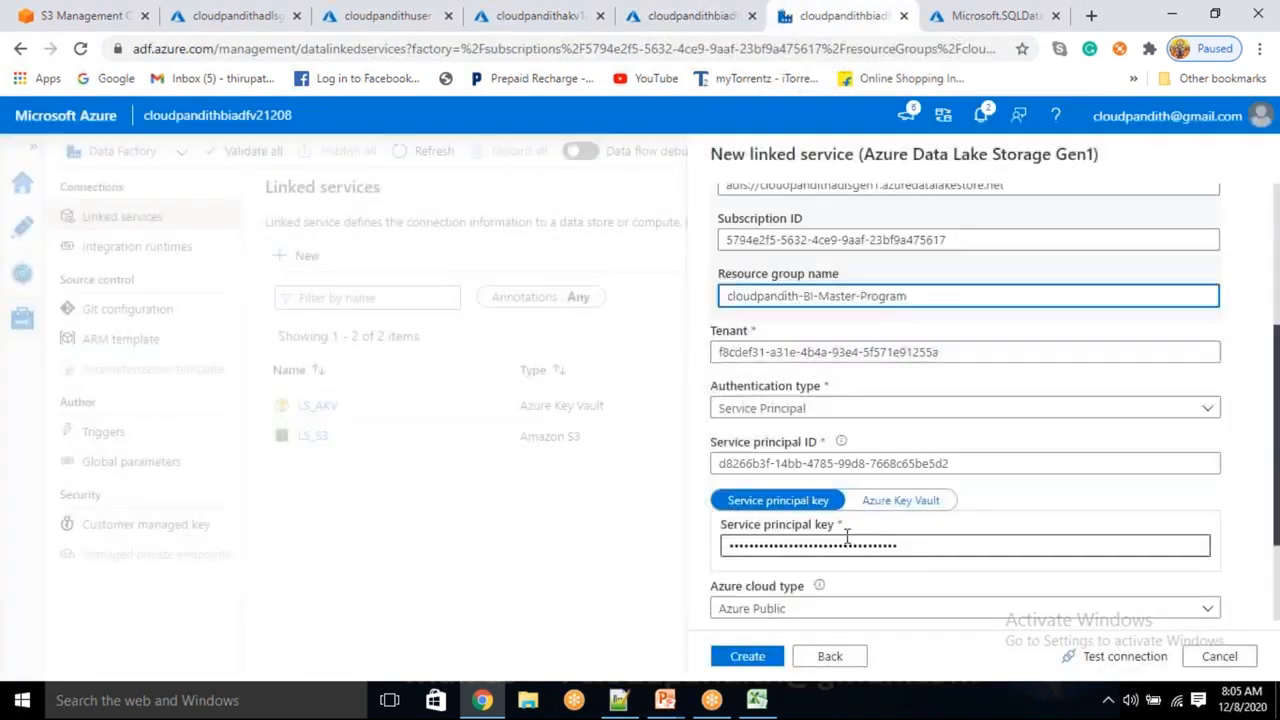
click(1110, 658)
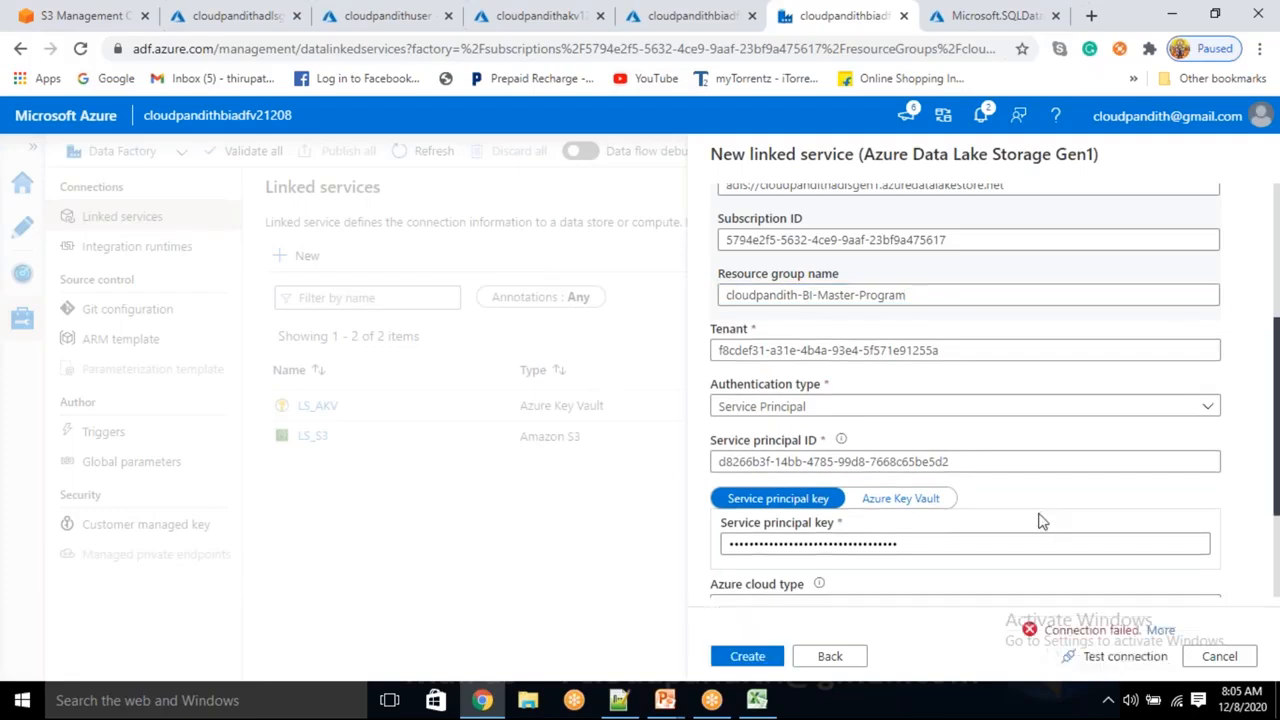
- Replace the linked service's tenant with the directory (tenant) ID copied from the cloudpandithuser app registration and retest the connection
click(857, 355)
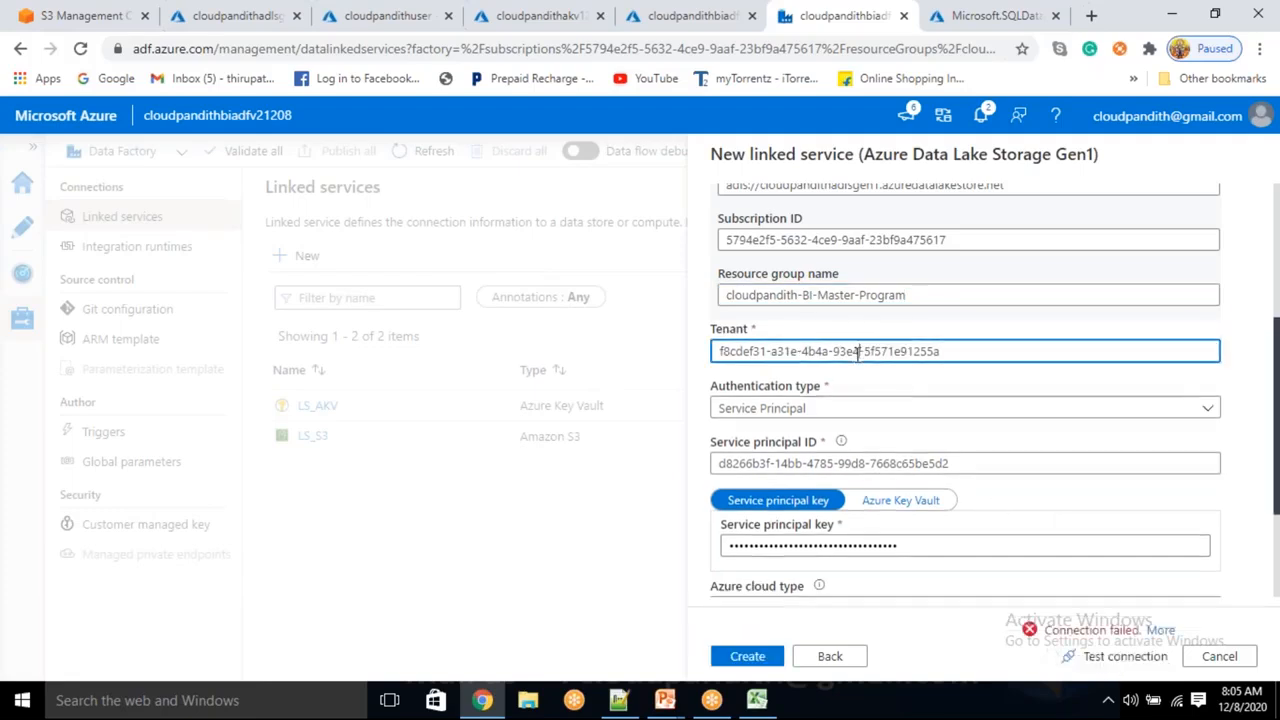
click(255, 12)
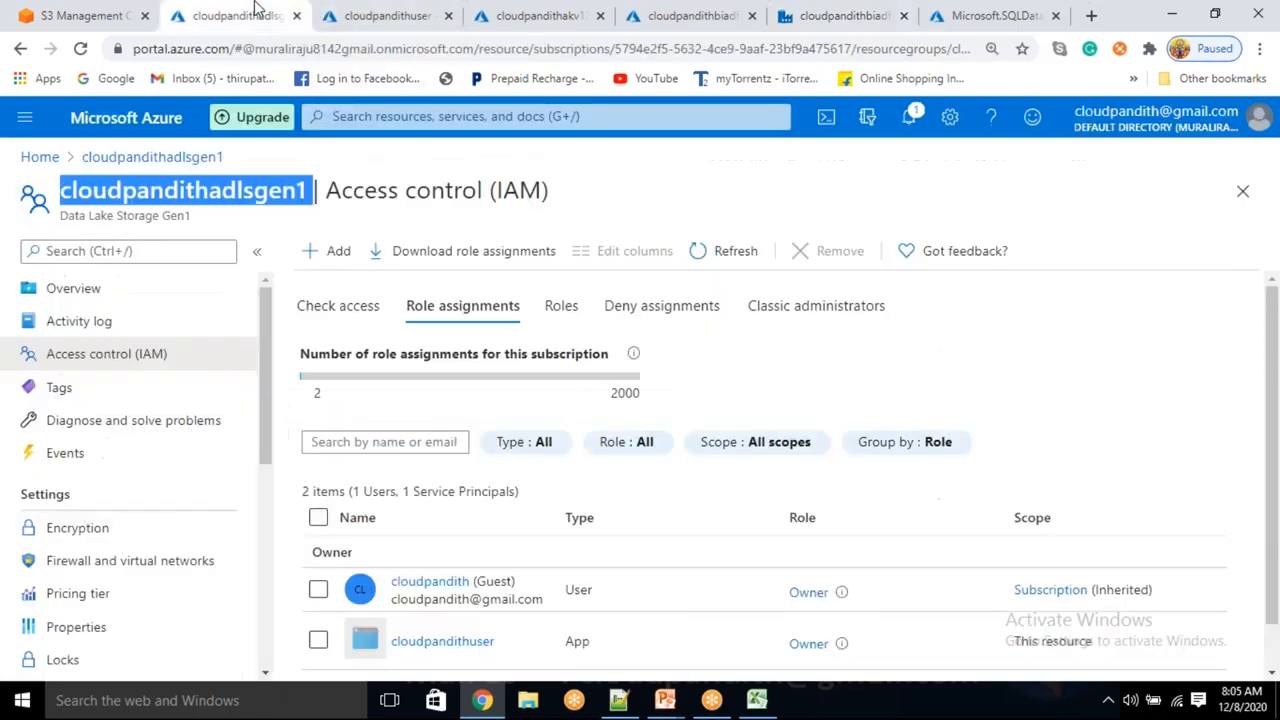
click(400, 15)
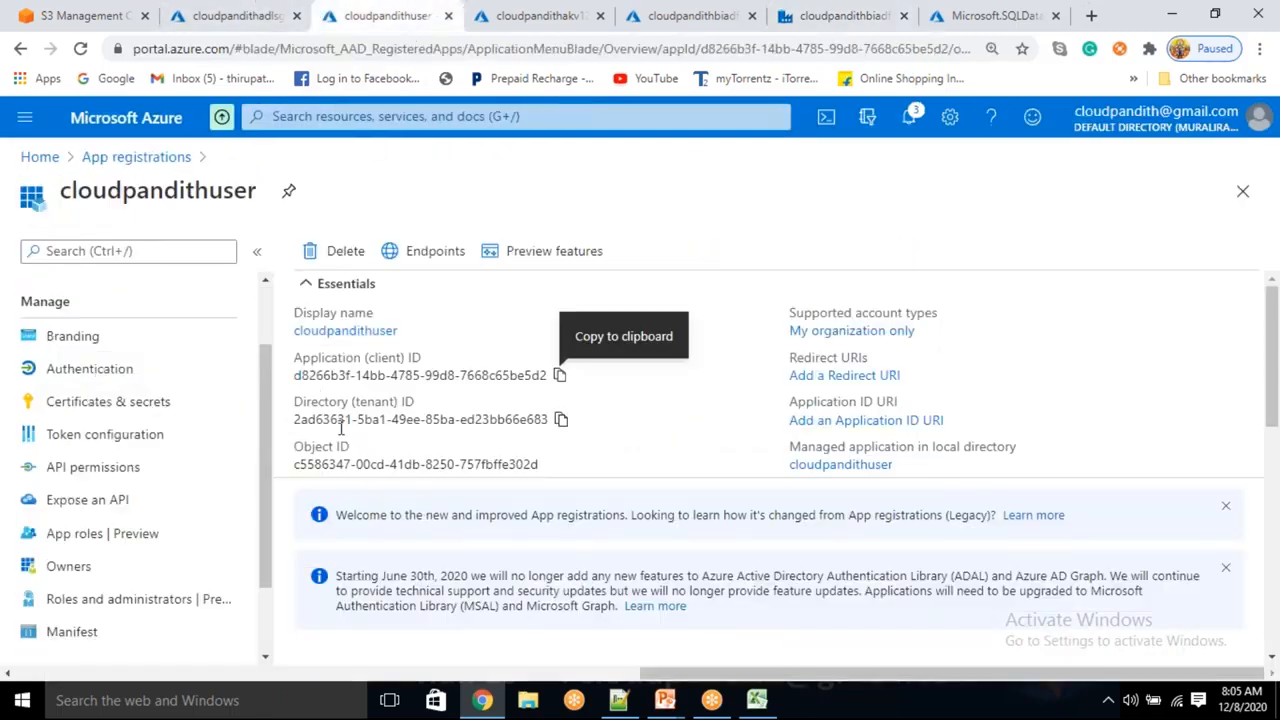
click(562, 421)
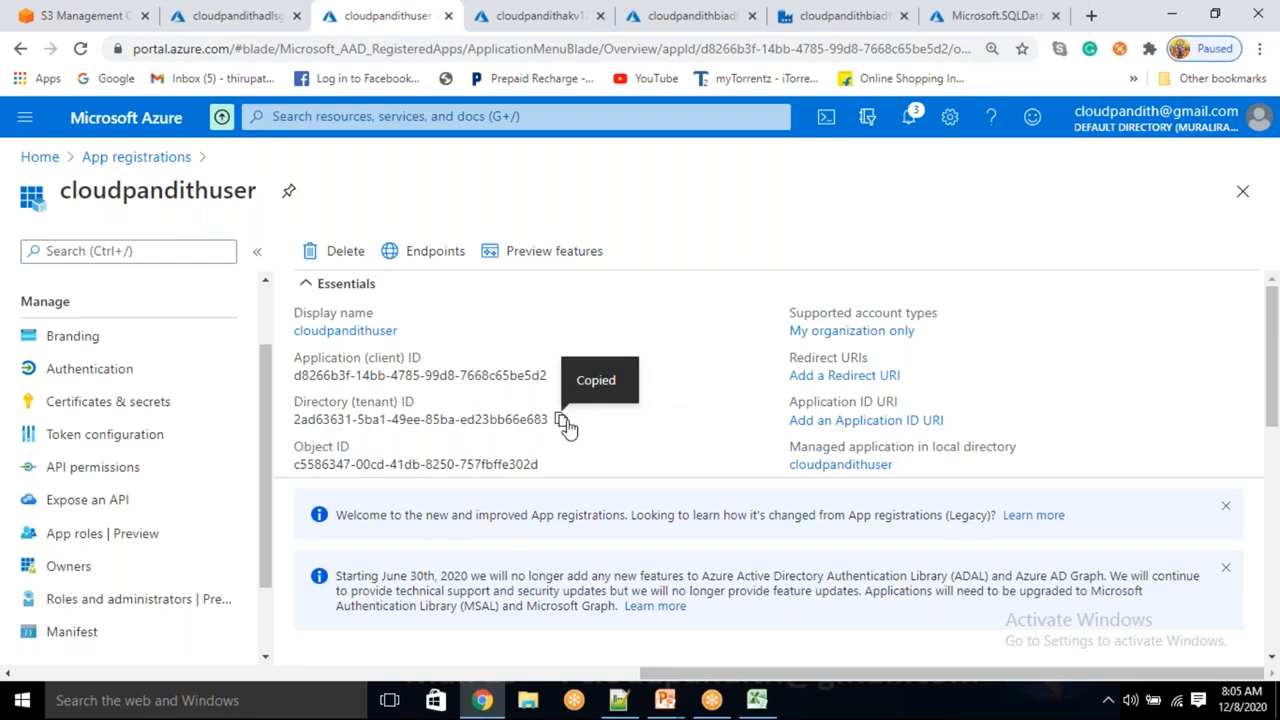
click(840, 15)
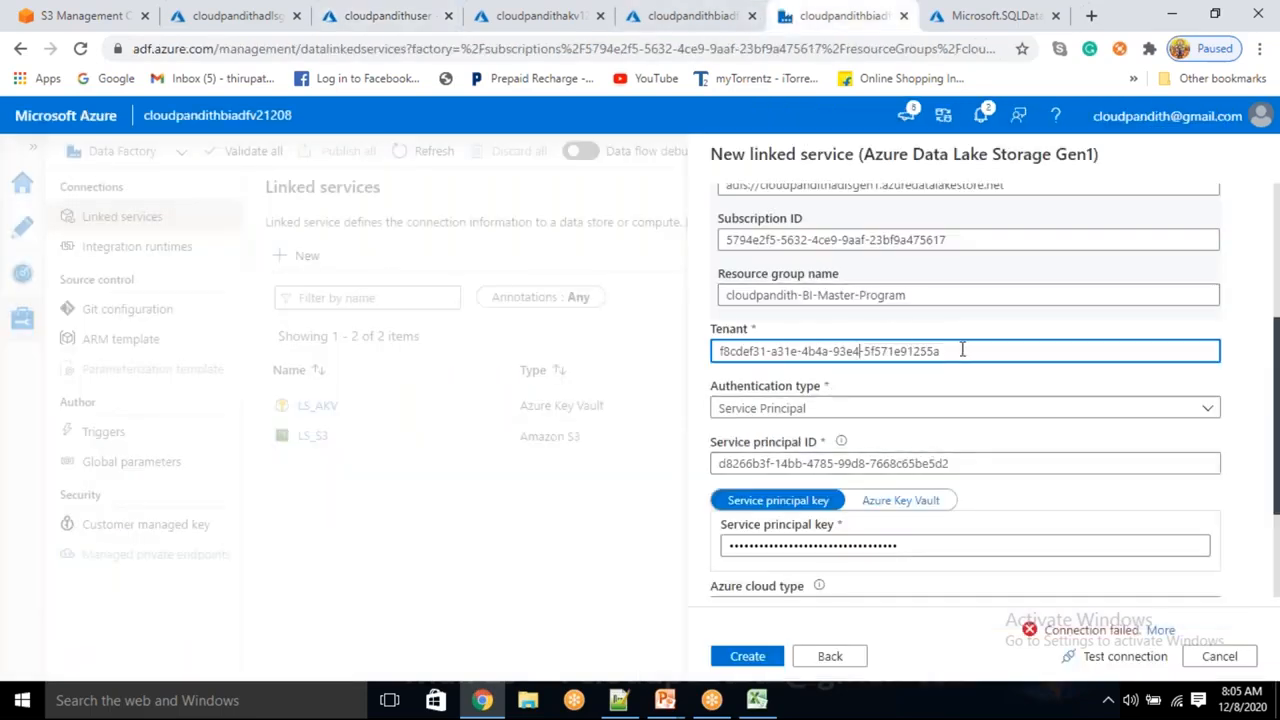
drag(962, 349, 700, 336)
key(ctrl+v)
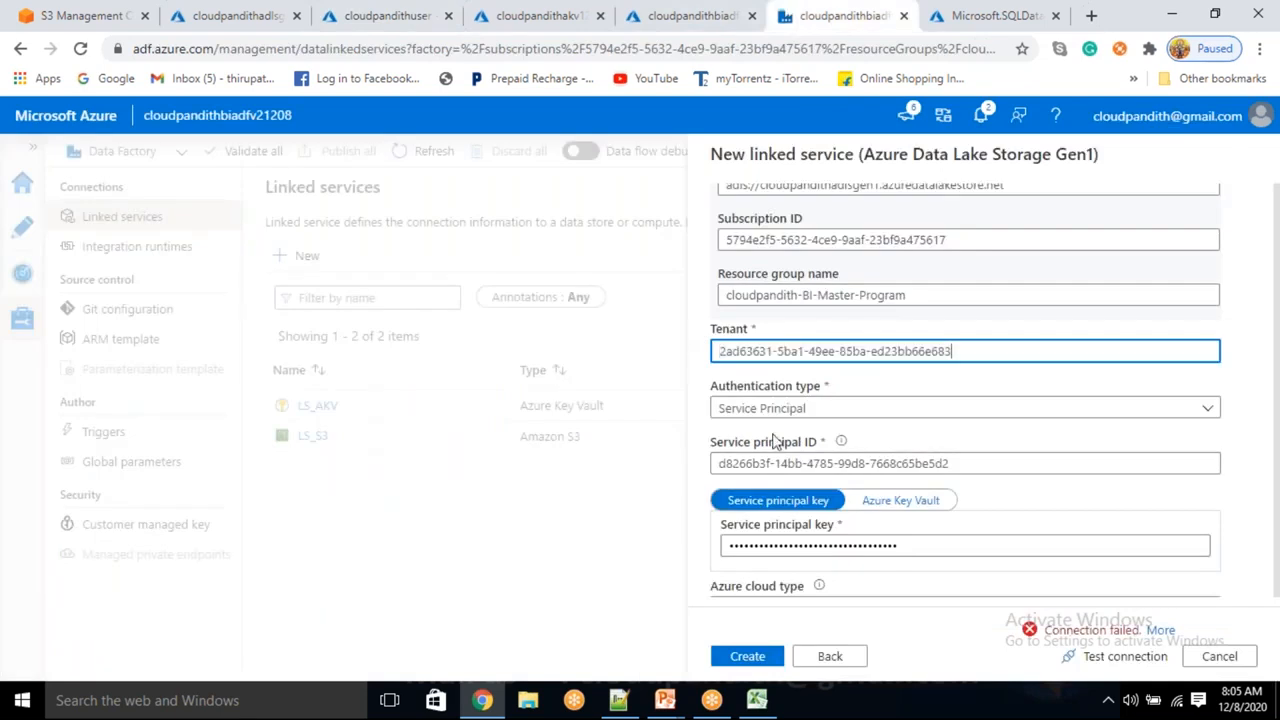
click(1128, 657)
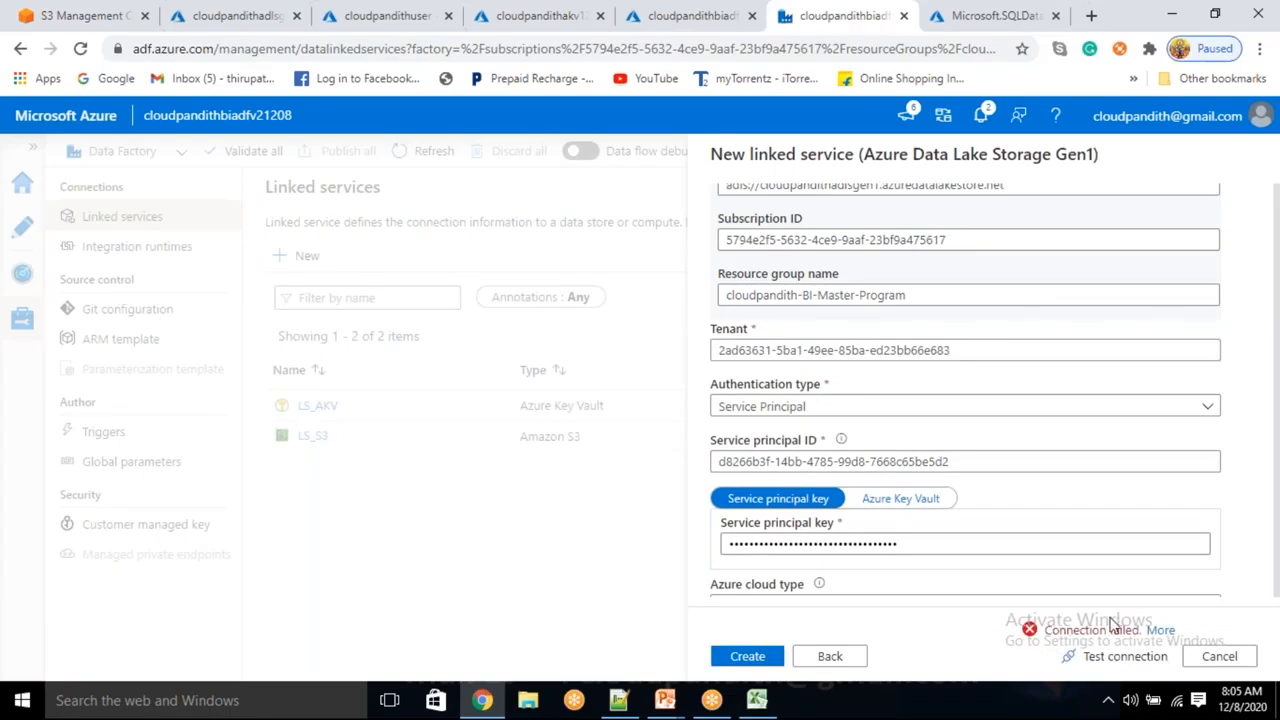
- Open the connection error details, correct the account URI to adl://cloudpandithadlsgen1.azuredatalakestore.net, retest the connection and review the settings
click(1160, 630)
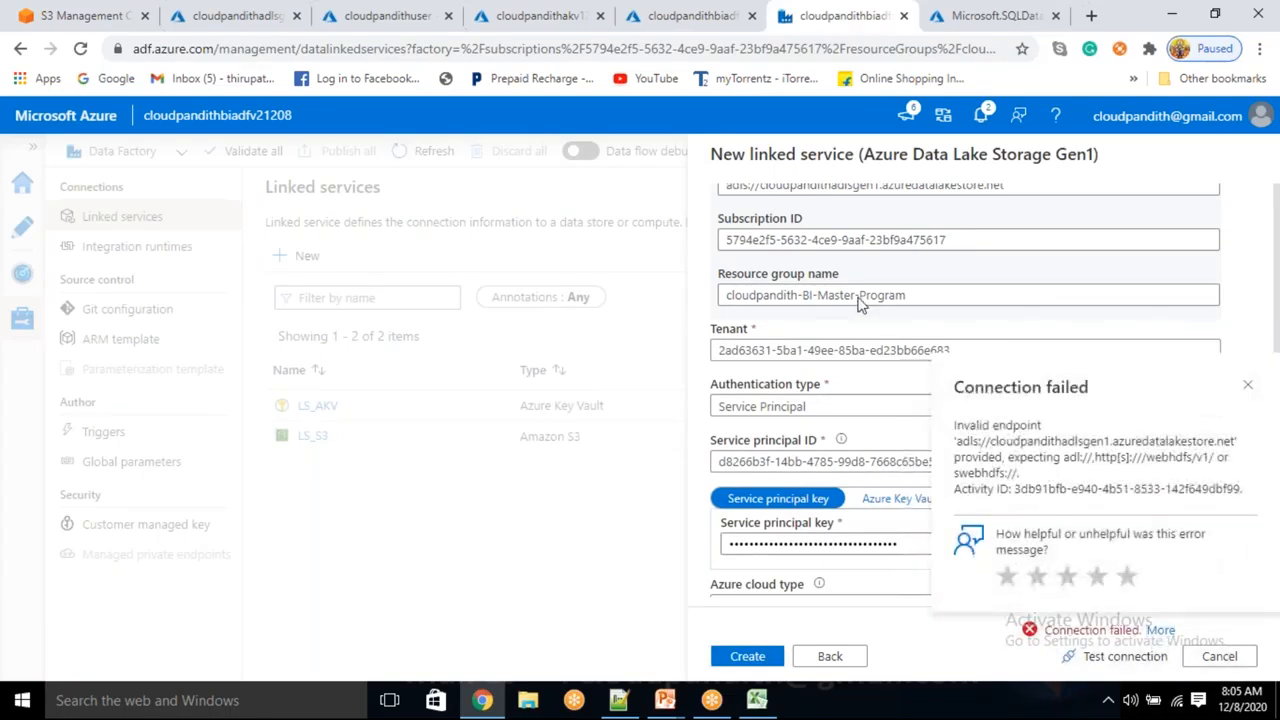
scroll(852, 294, up, 2)
click(745, 372)
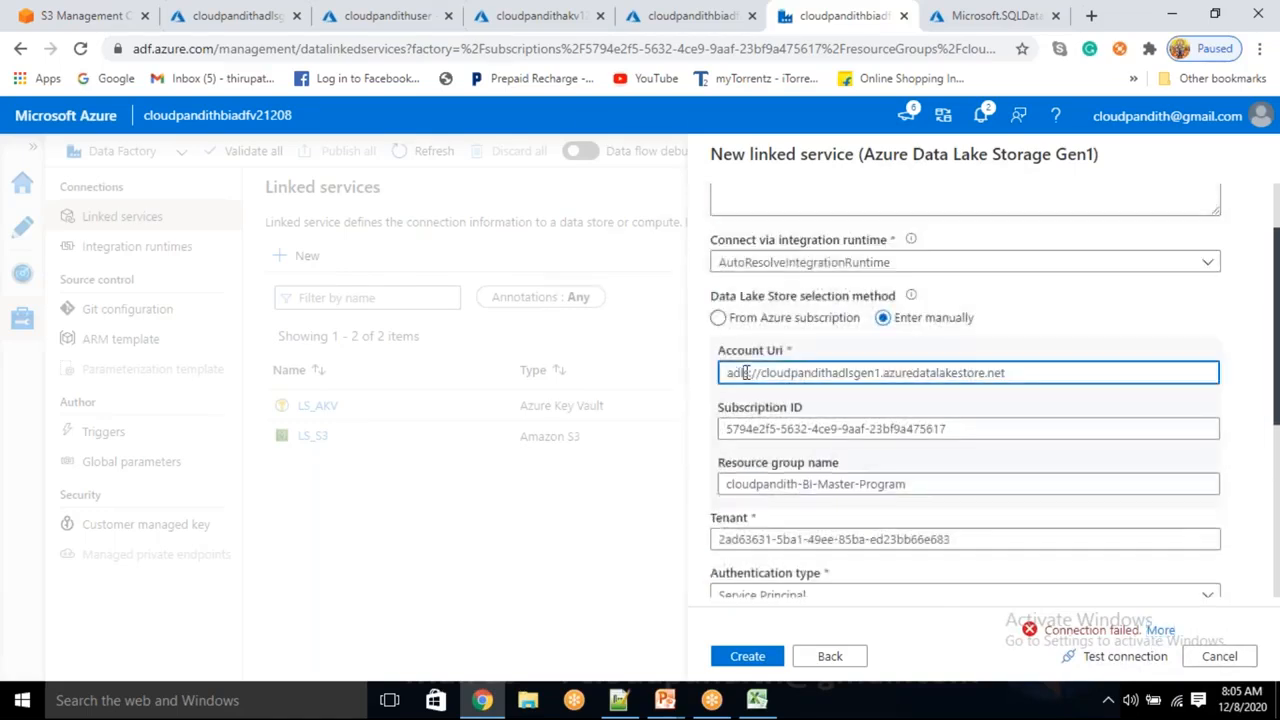
key(BackSpace)
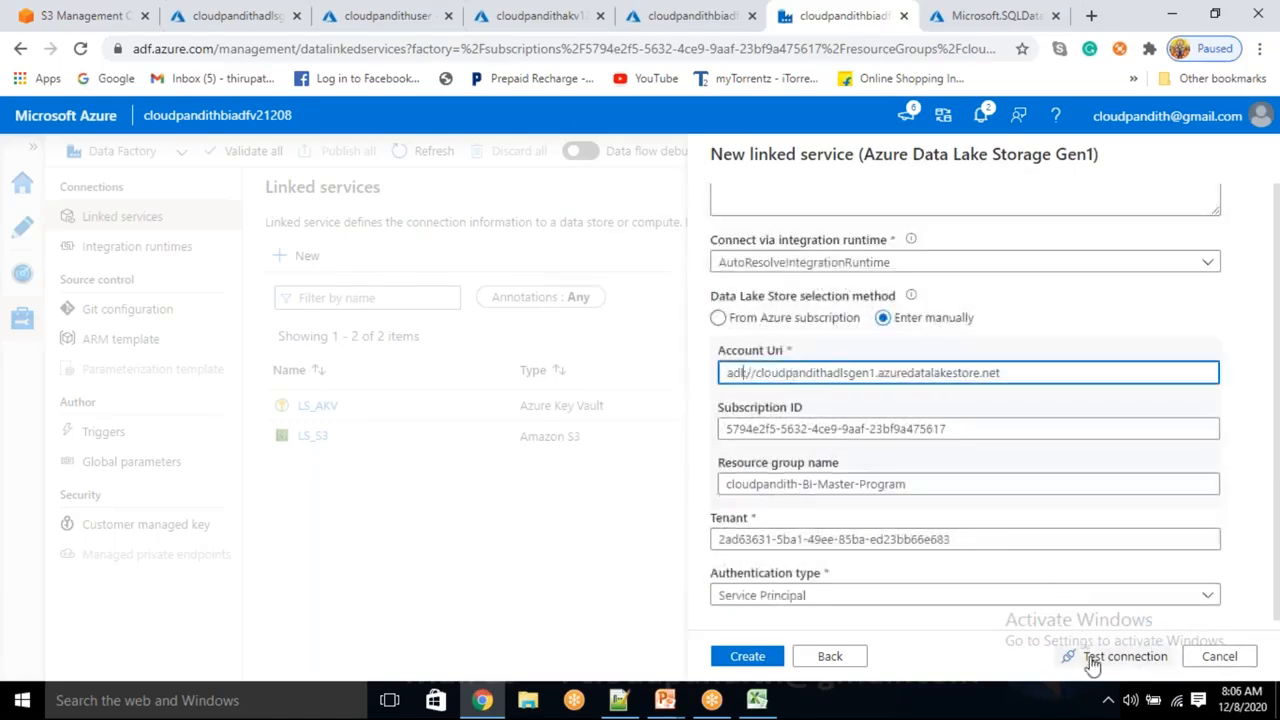
click(1090, 656)
scroll(901, 473, down, 2)
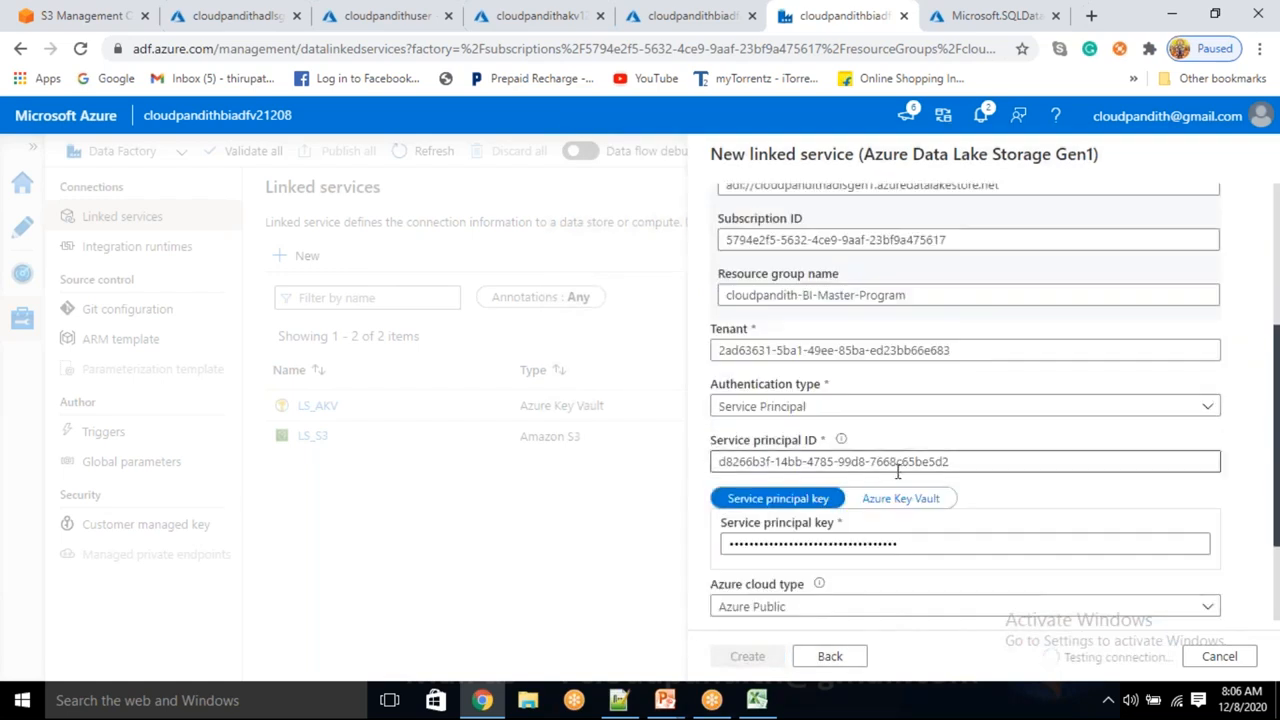
scroll(895, 465, down, 1)
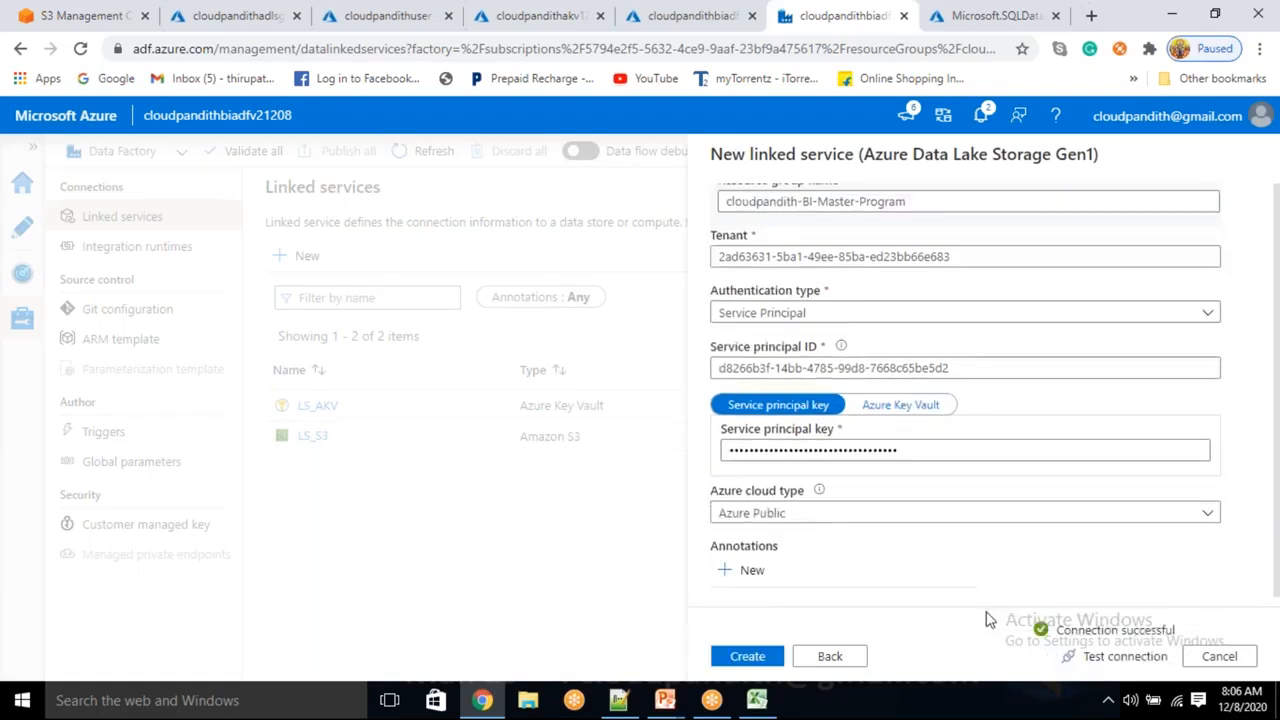
scroll(956, 538, up, 1)
scroll(956, 538, up, 1)
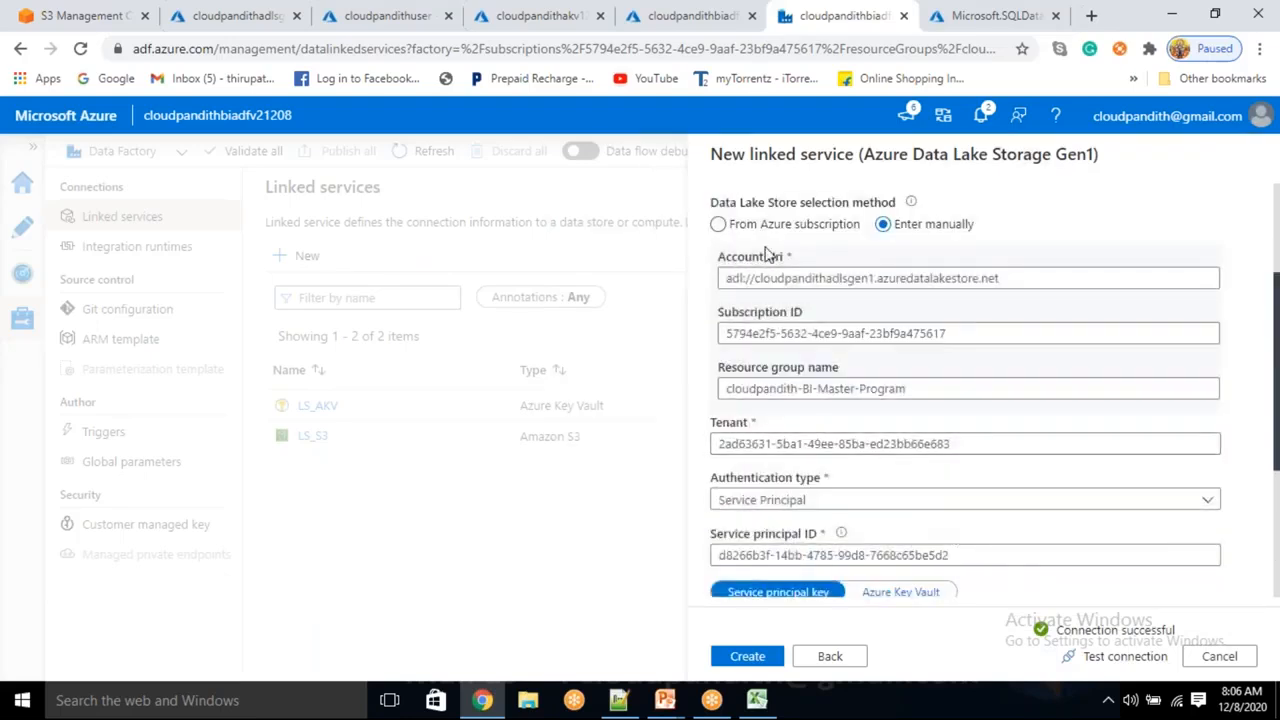
scroll(843, 575, up, 1)
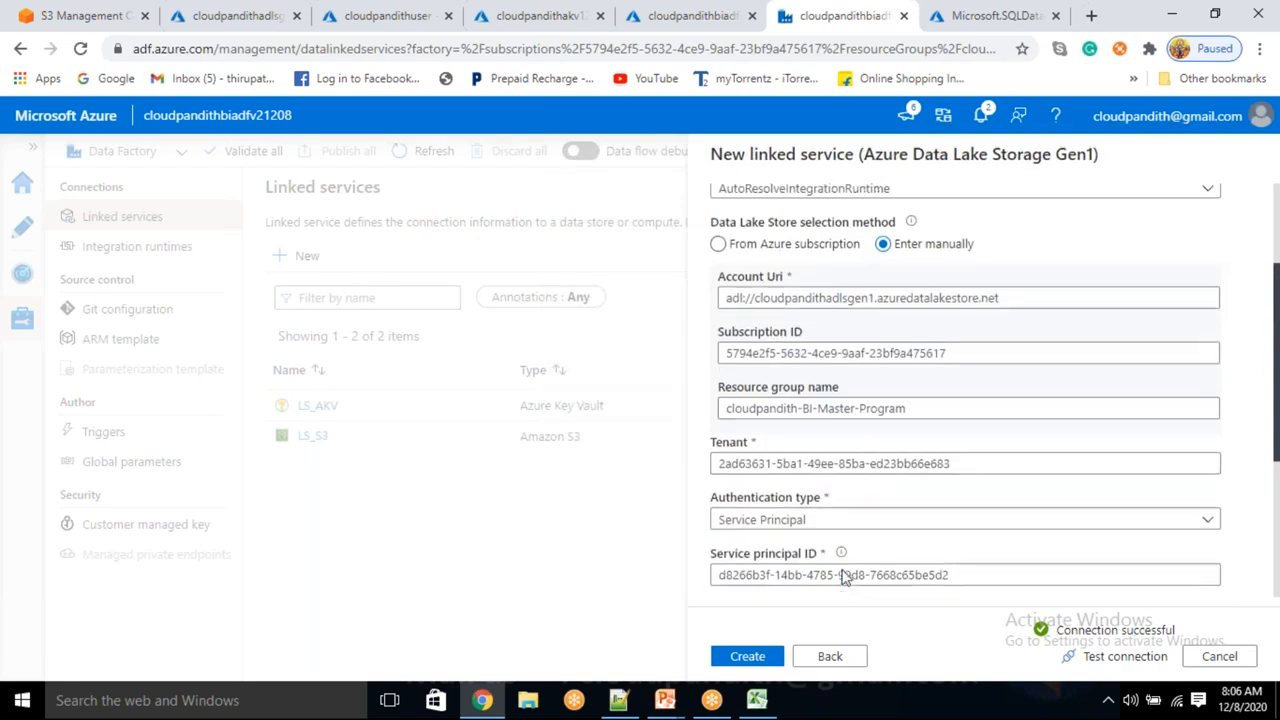
- Switch the Data Lake Store selection method to From Azure subscription, check the subscription and app registration details, and test the connection
click(752, 320)
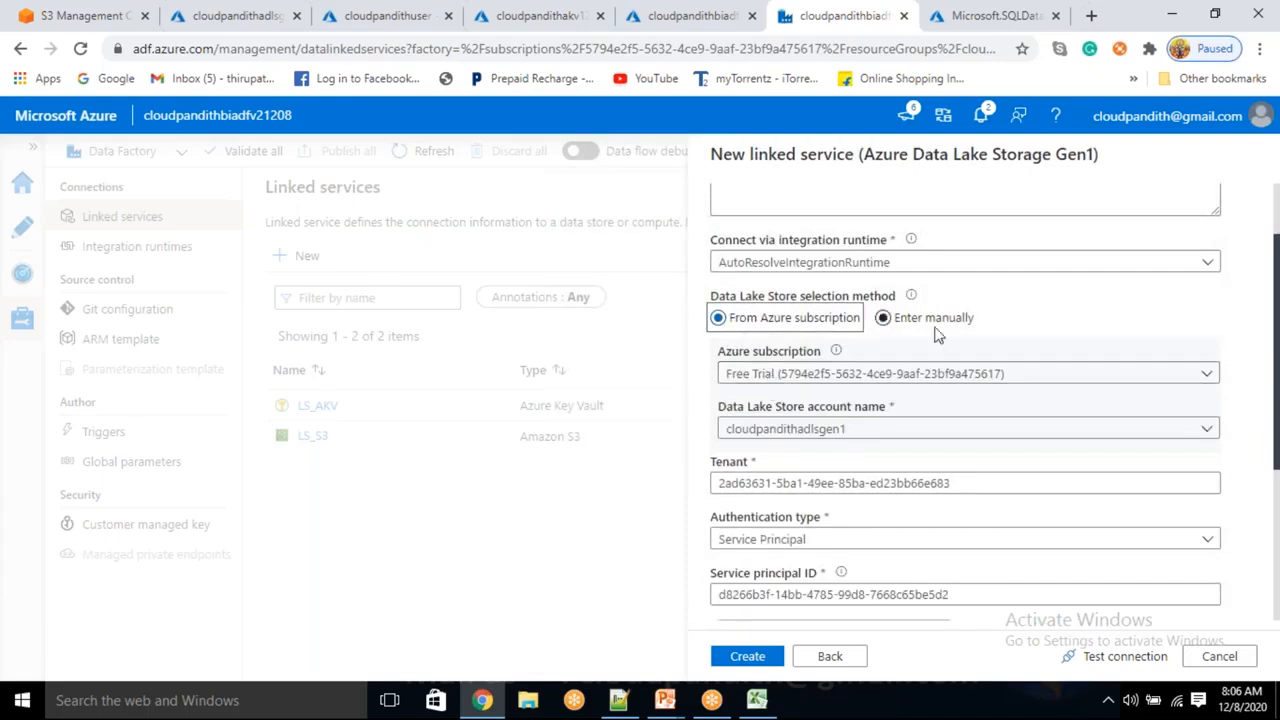
click(840, 374)
click(840, 374)
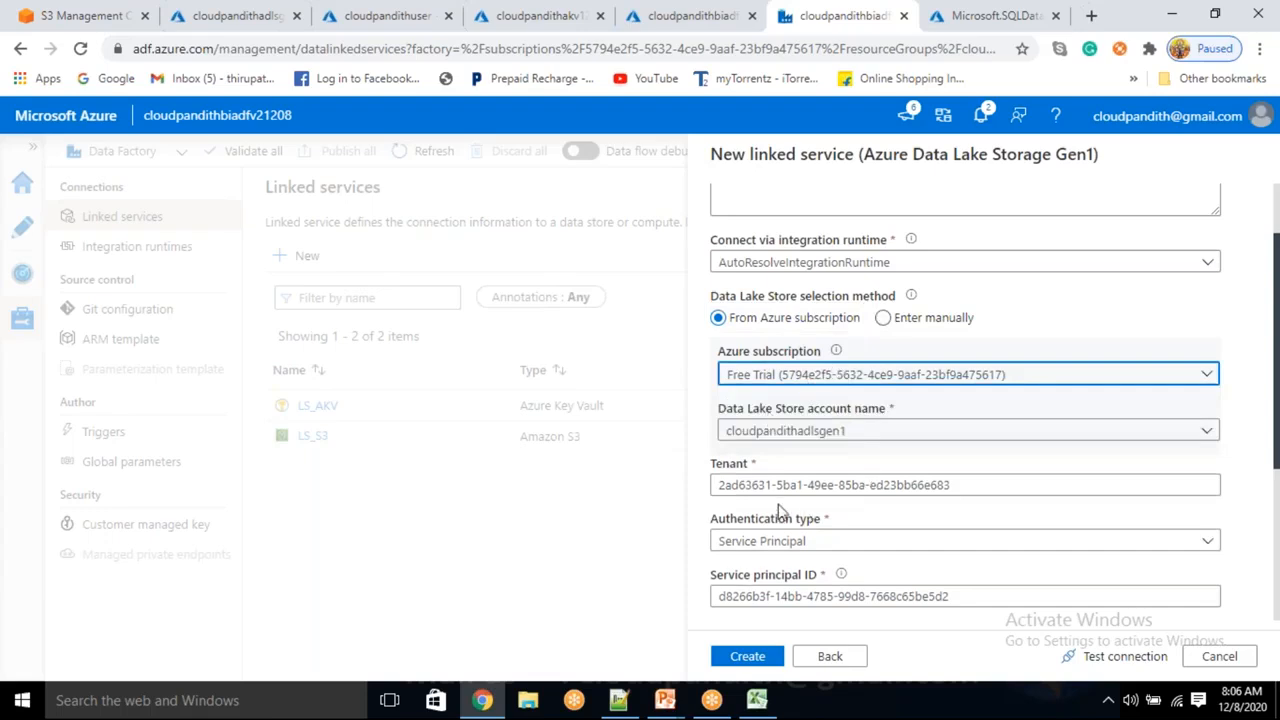
click(360, 14)
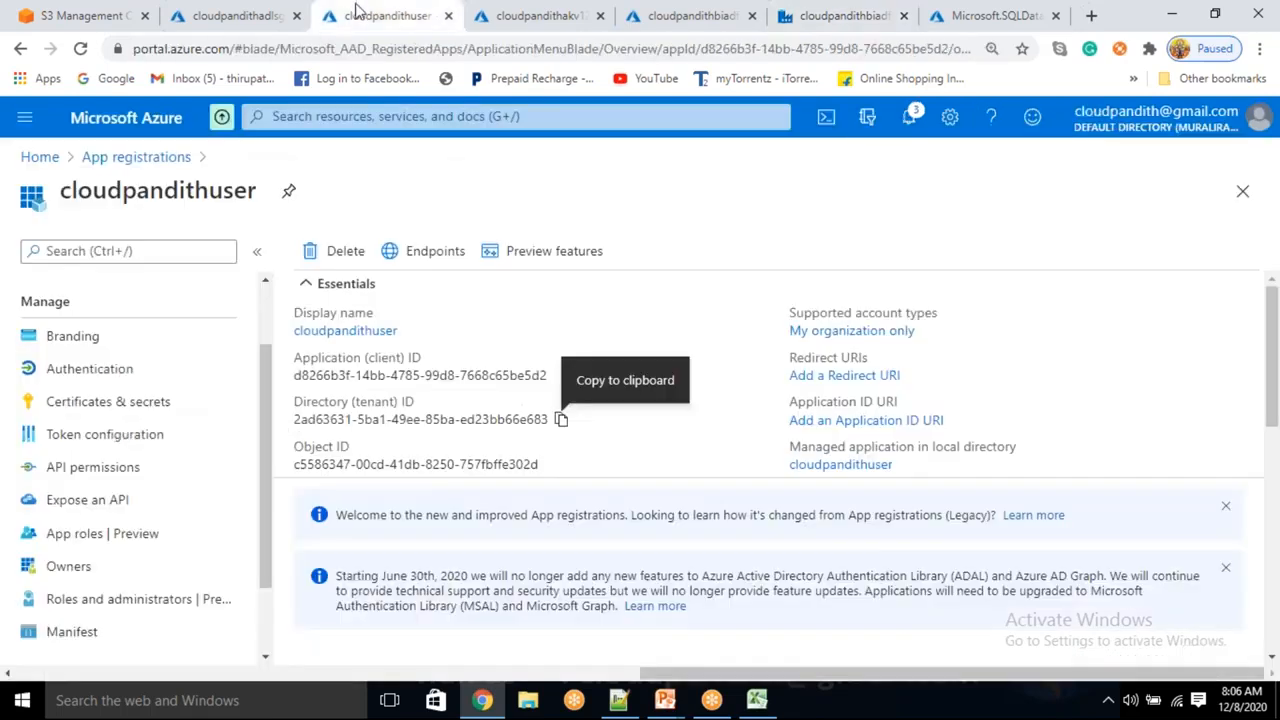
click(700, 14)
click(810, 14)
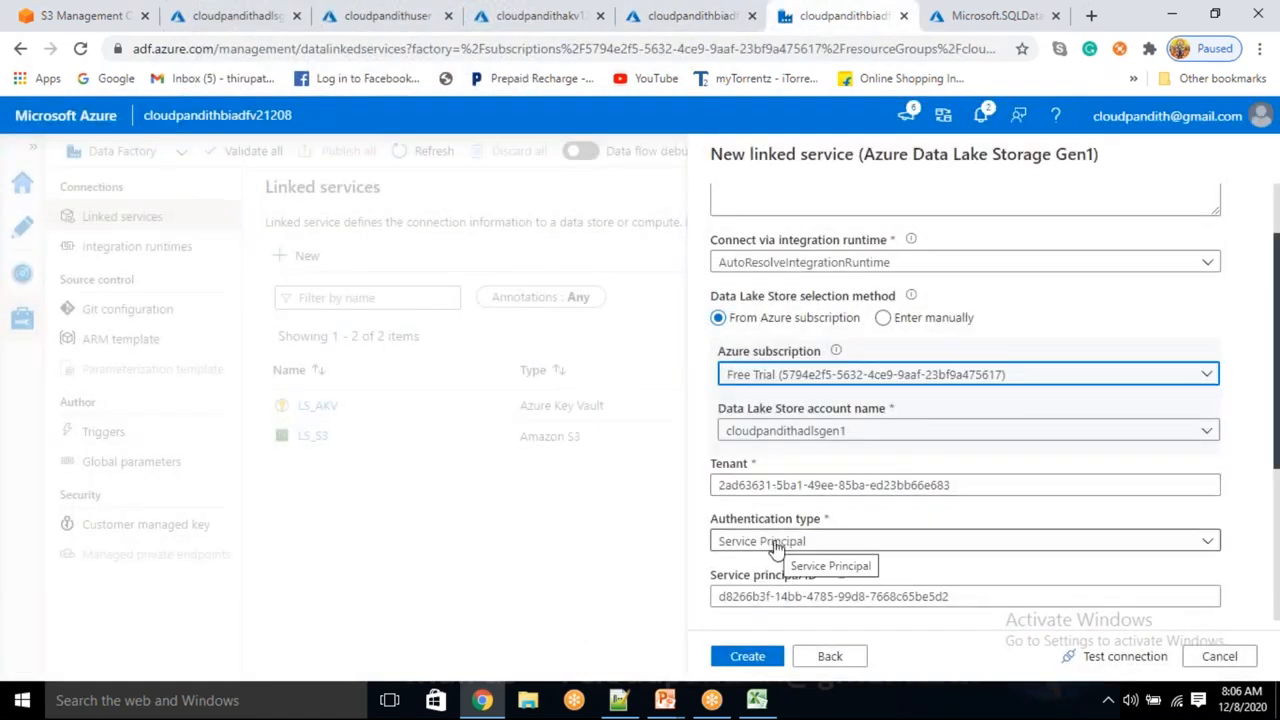
scroll(1000, 612, down, 2)
click(1110, 656)
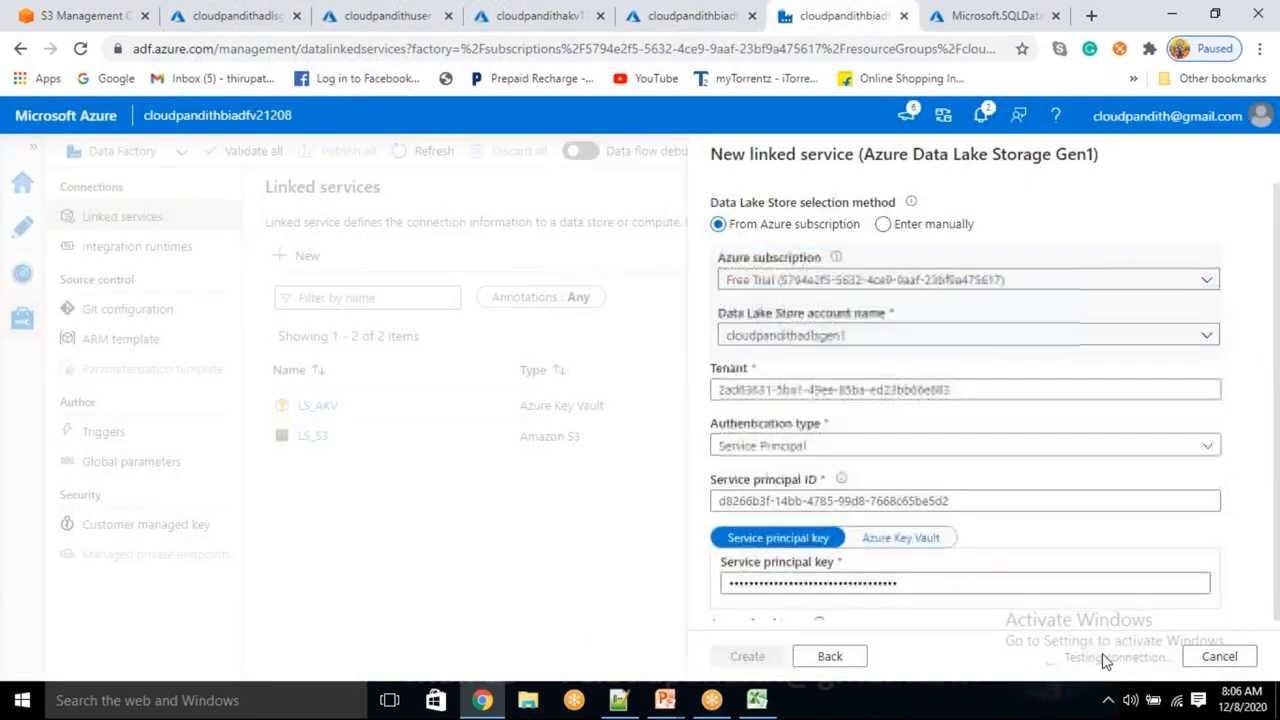
- Review the linked service's selection method, subscription, account name, tenant and service principal settings
scroll(1006, 541, down, 2)
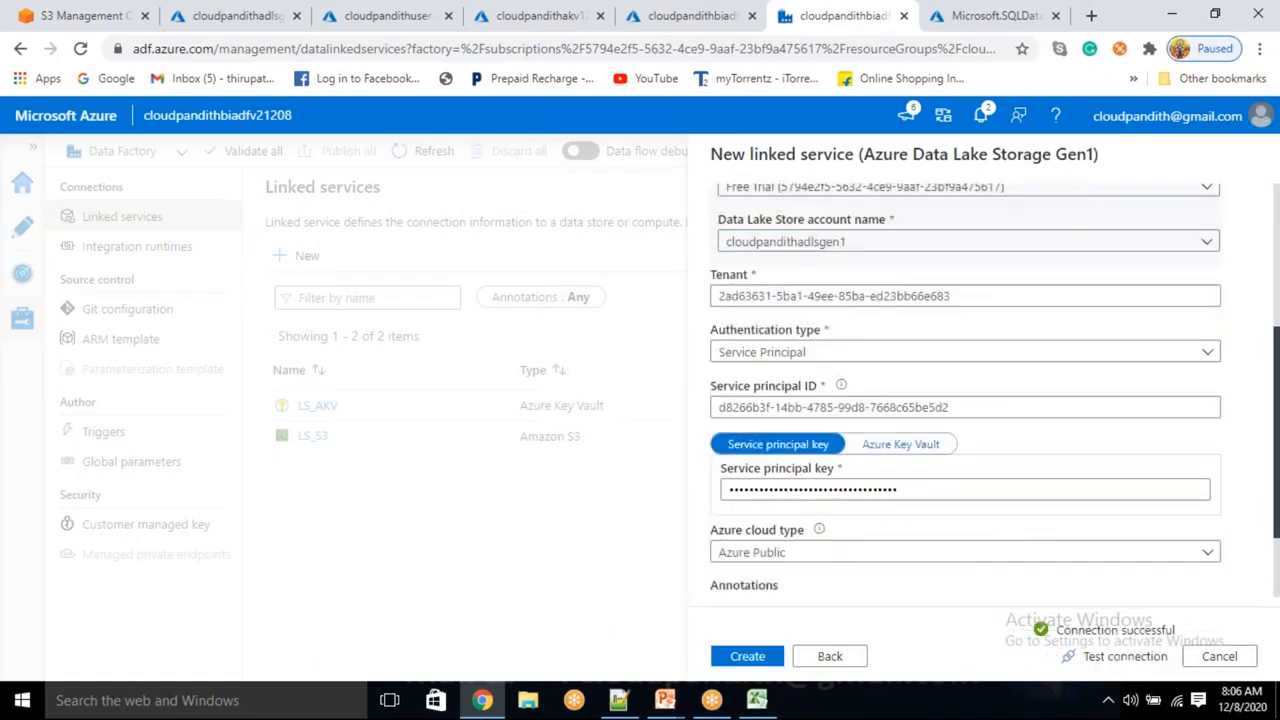
scroll(1002, 546, up, 3)
scroll(1002, 546, down, 4)
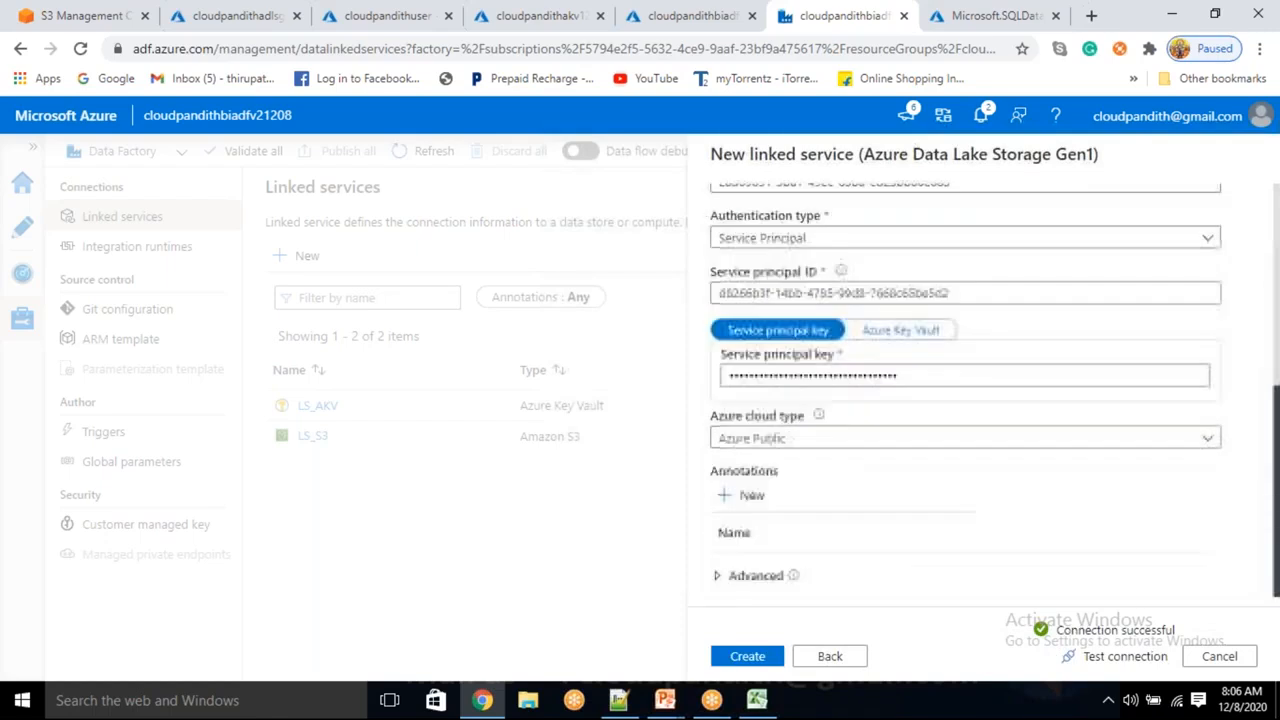
scroll(1002, 546, up, 1)
scroll(1000, 543, up, 3)
scroll(1000, 545, down, 4)
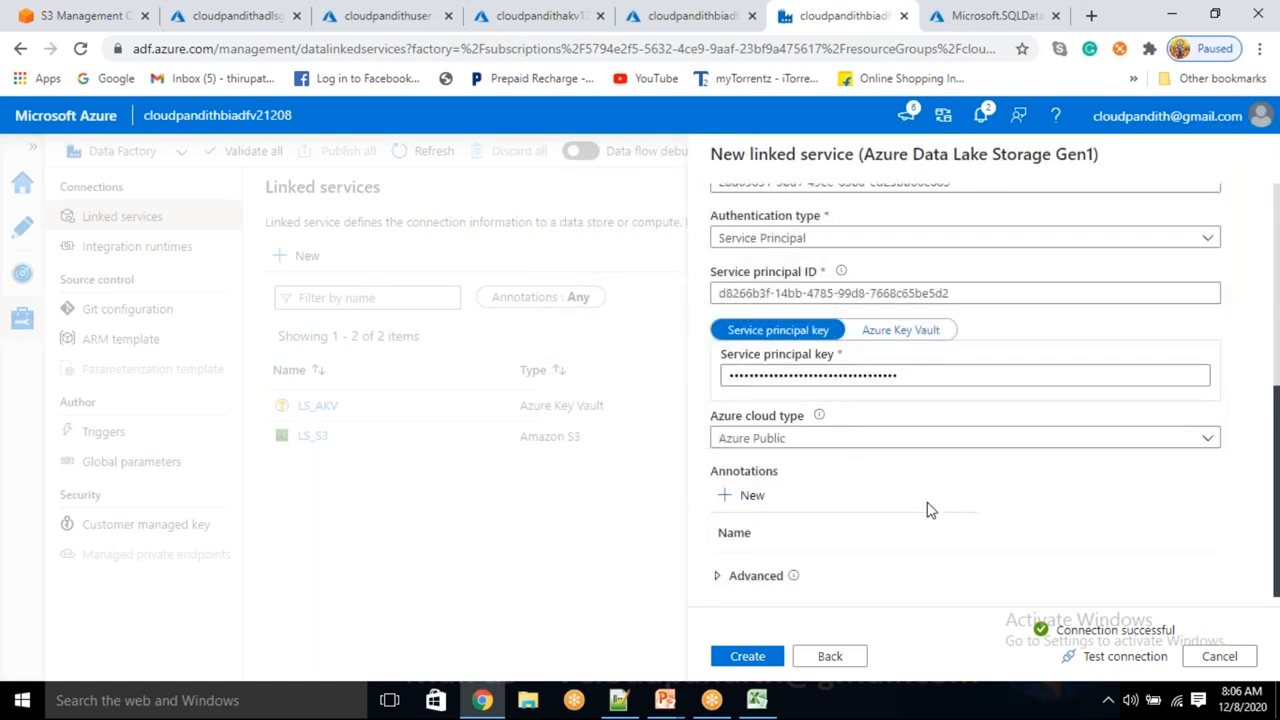
scroll(927, 510, up, 5)
drag(746, 297, 790, 302)
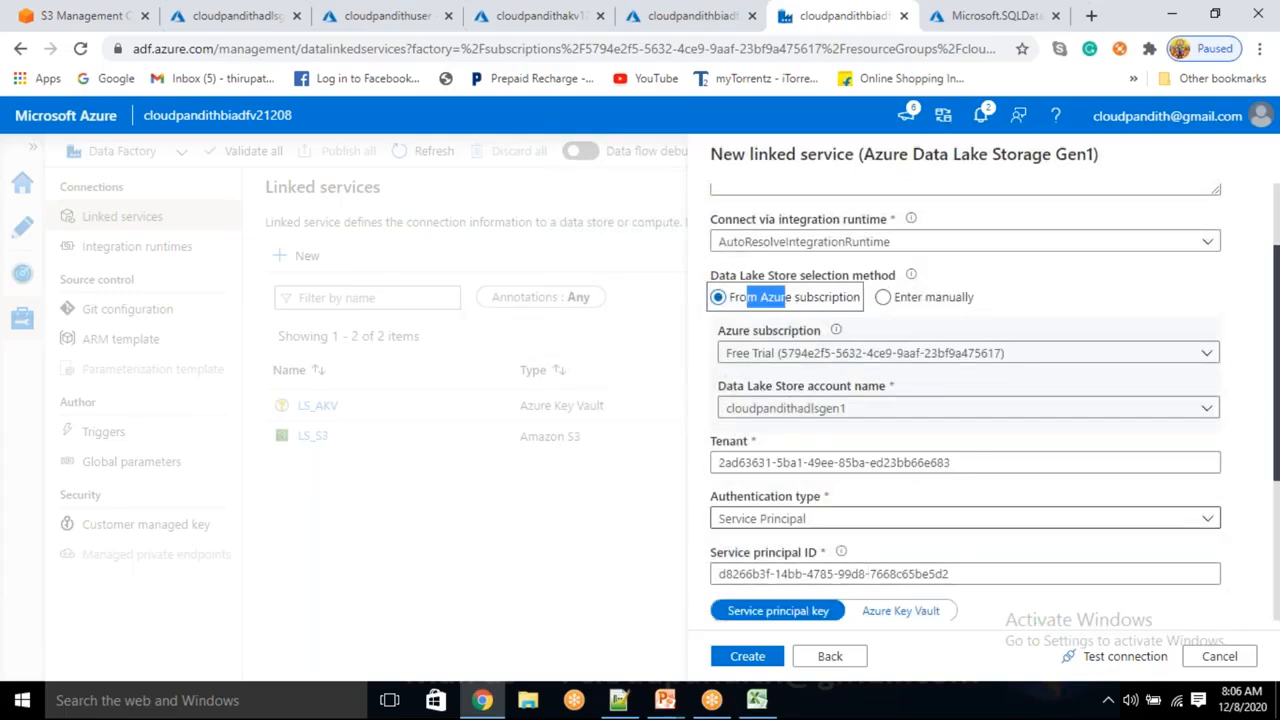
click(1044, 305)
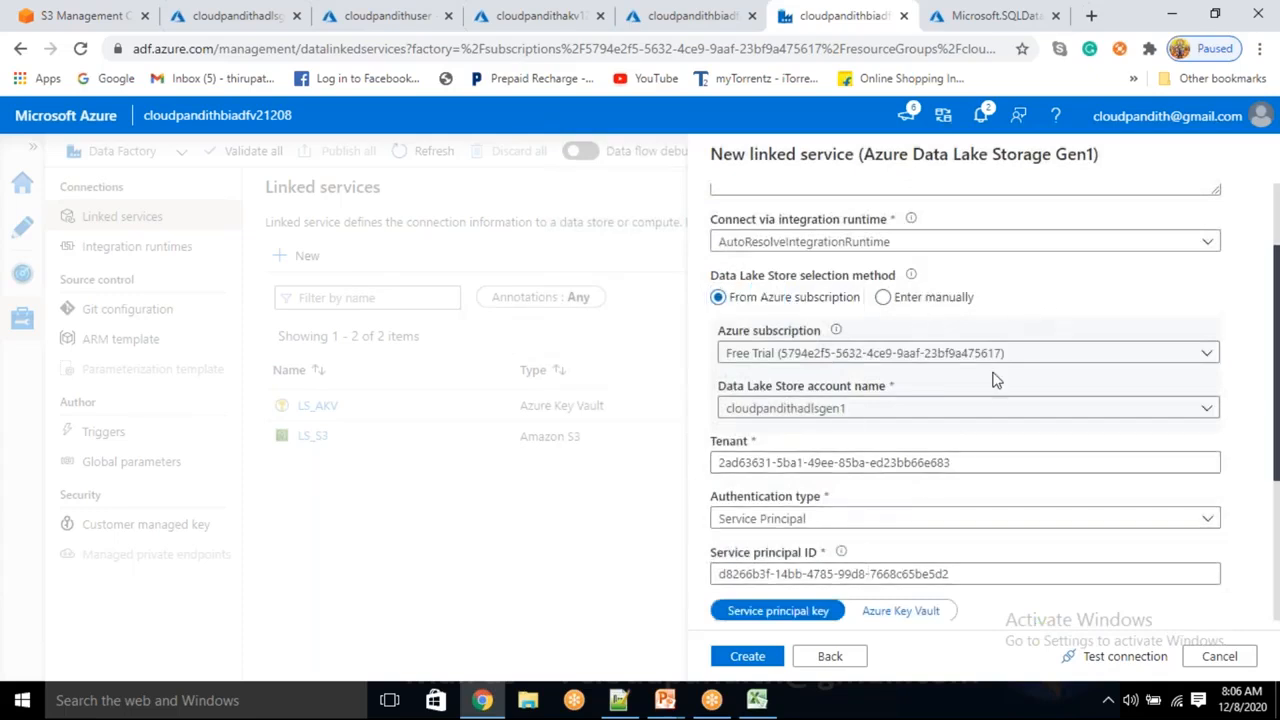
scroll(985, 385, down, 3)
scroll(828, 514, up, 4)
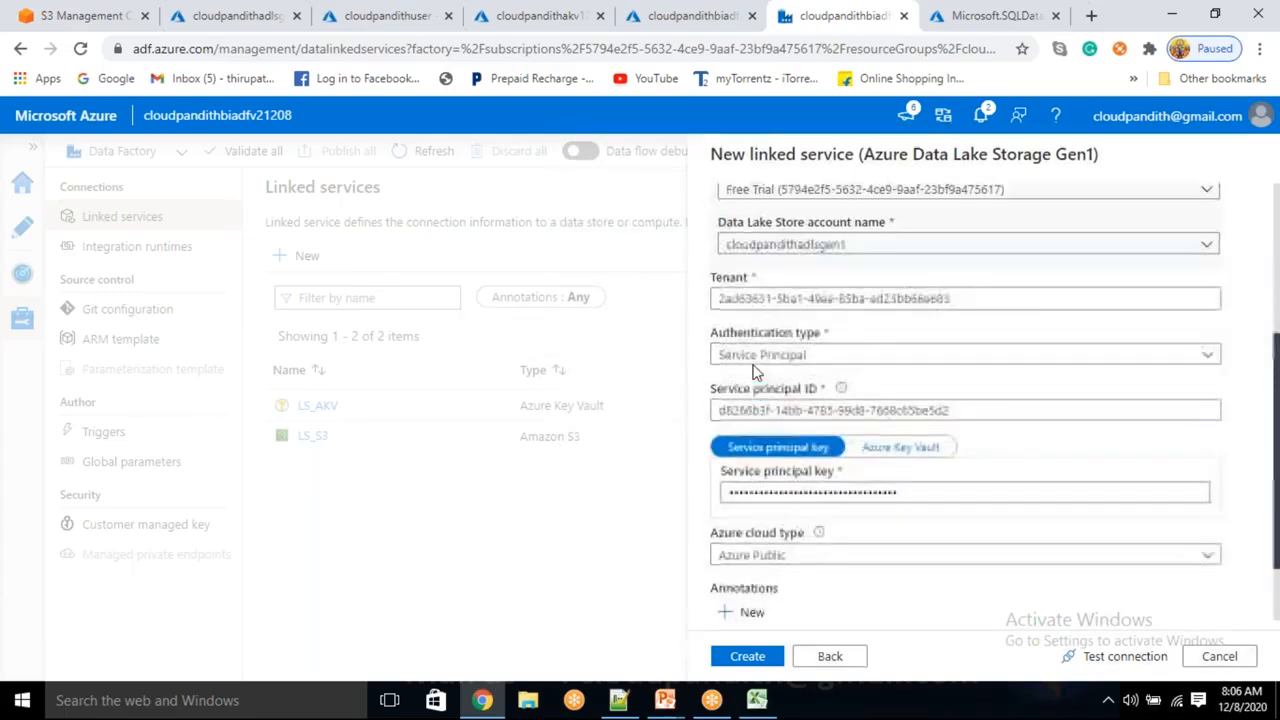
scroll(828, 514, down, 4)
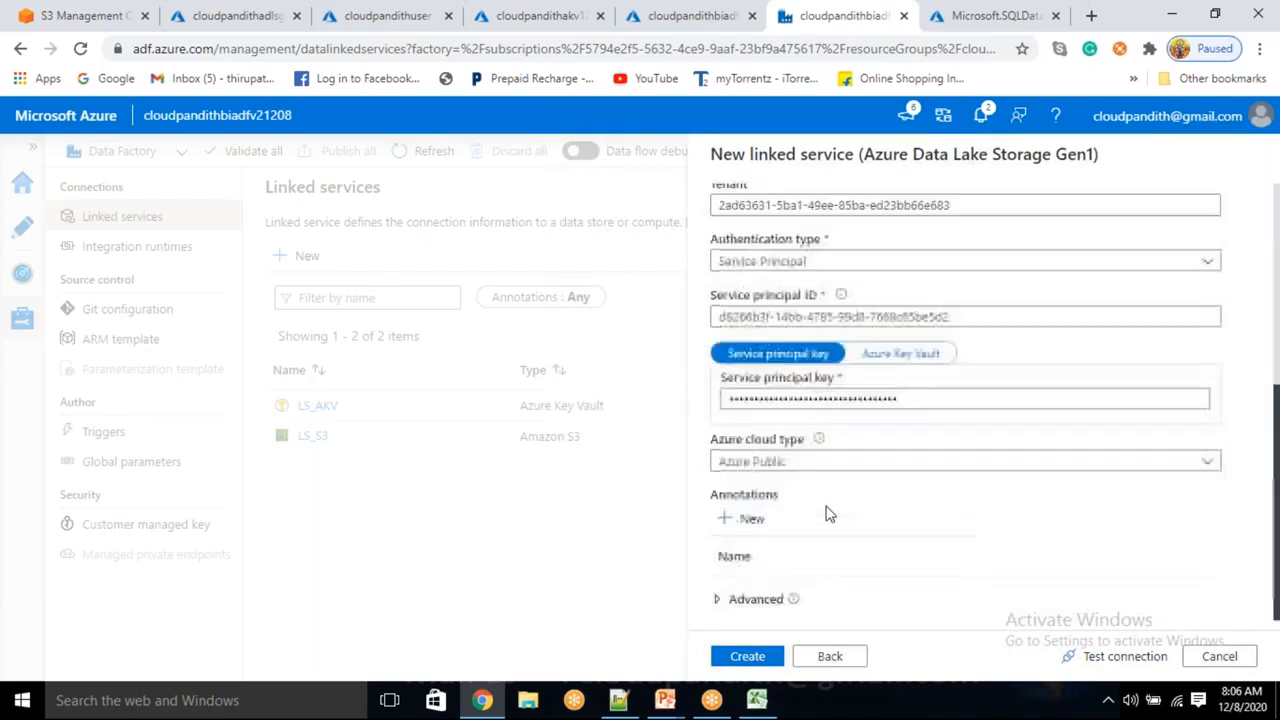
- Have the service principal key come from Azure Key Vault using LS_AKV with secret name adlskey, and test the connection
click(913, 360)
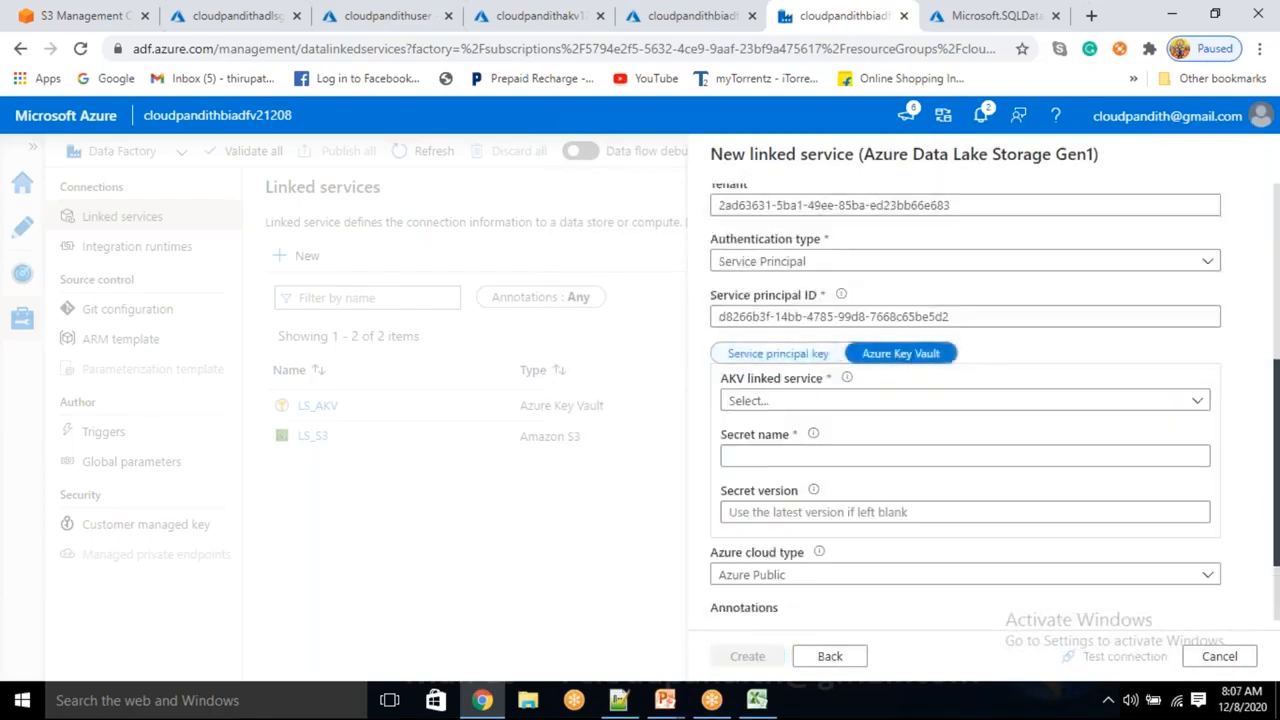
click(832, 401)
click(776, 524)
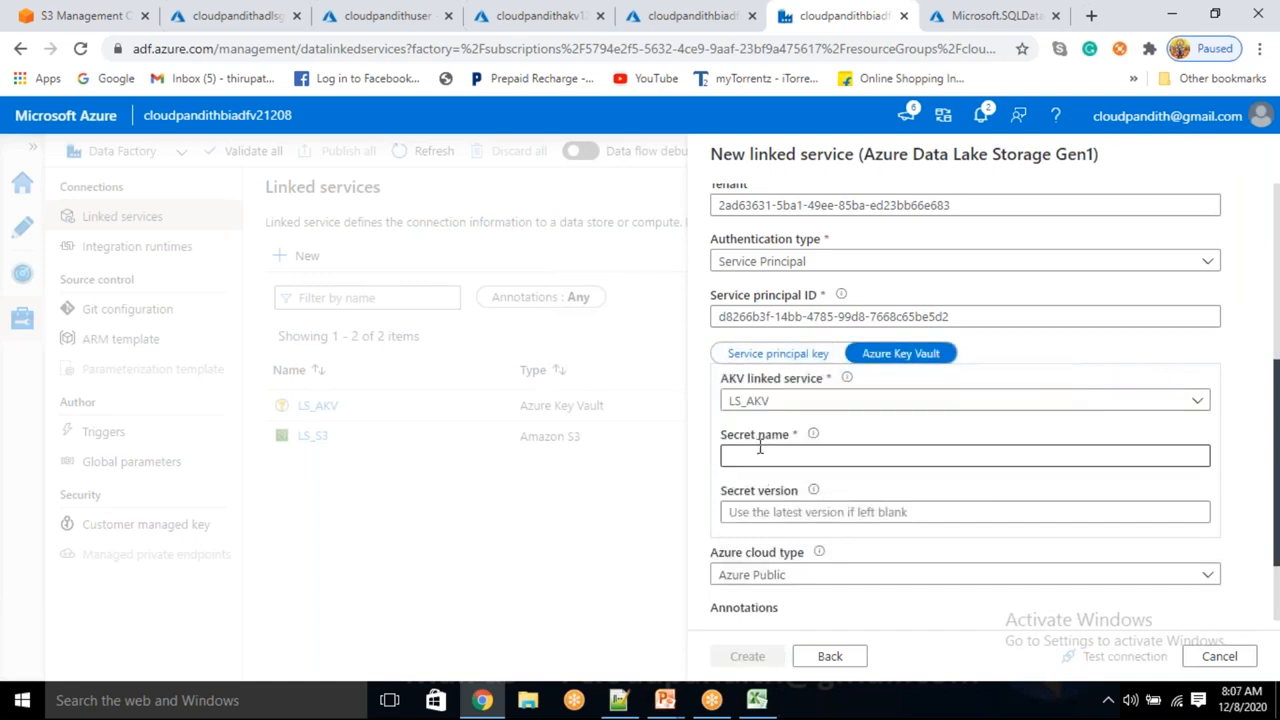
click(760, 452)
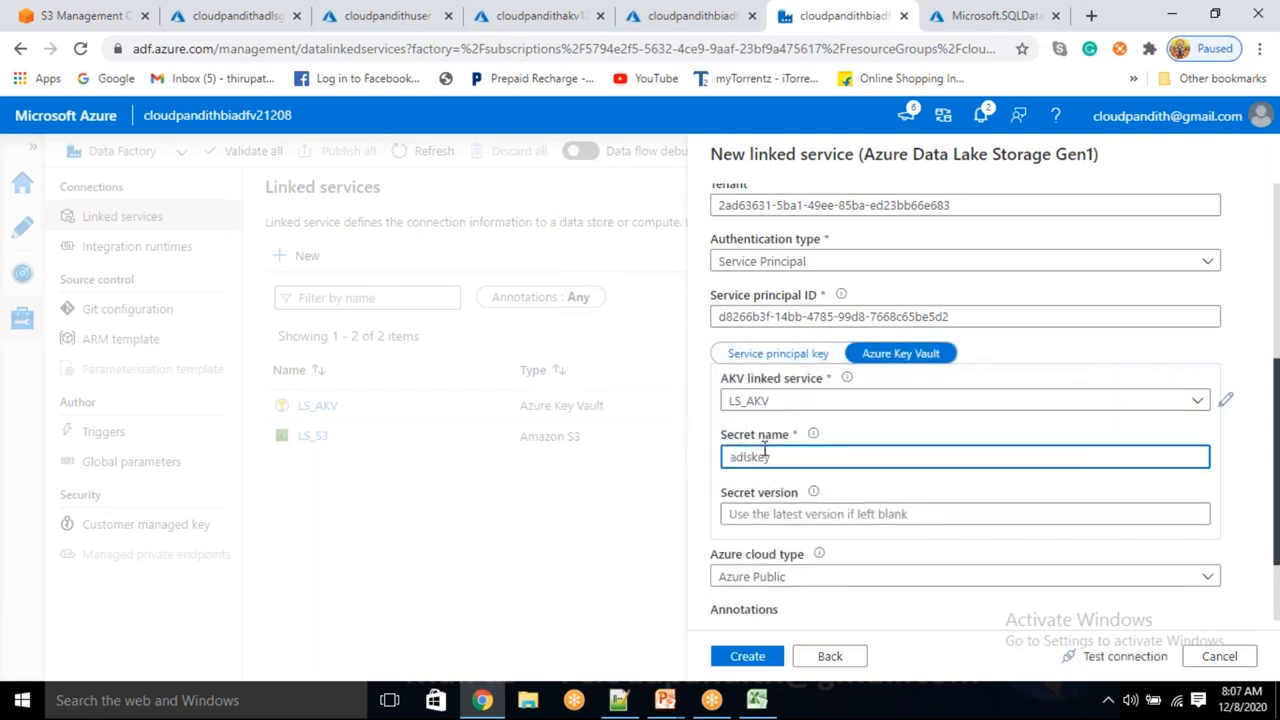
click(1110, 657)
scroll(950, 515, down, 1)
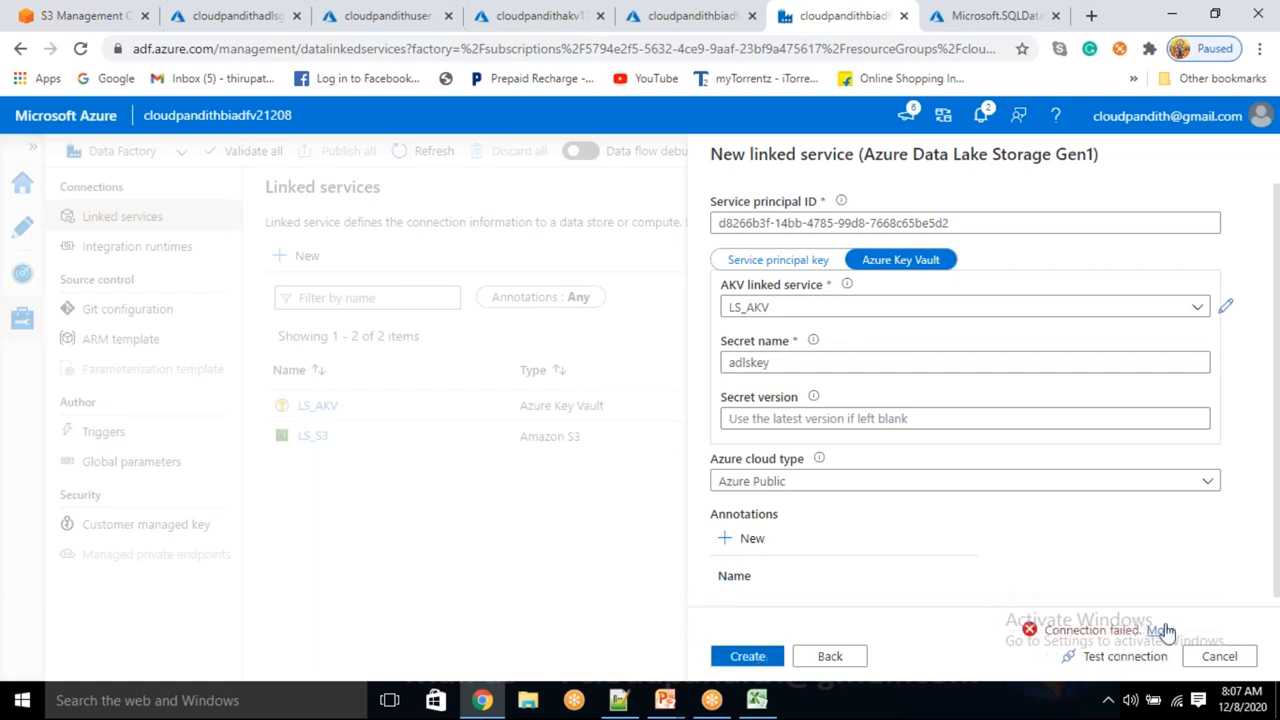
- Open the connection test's error details and read the message about the key vault secret
scroll(903, 546, up, 2)
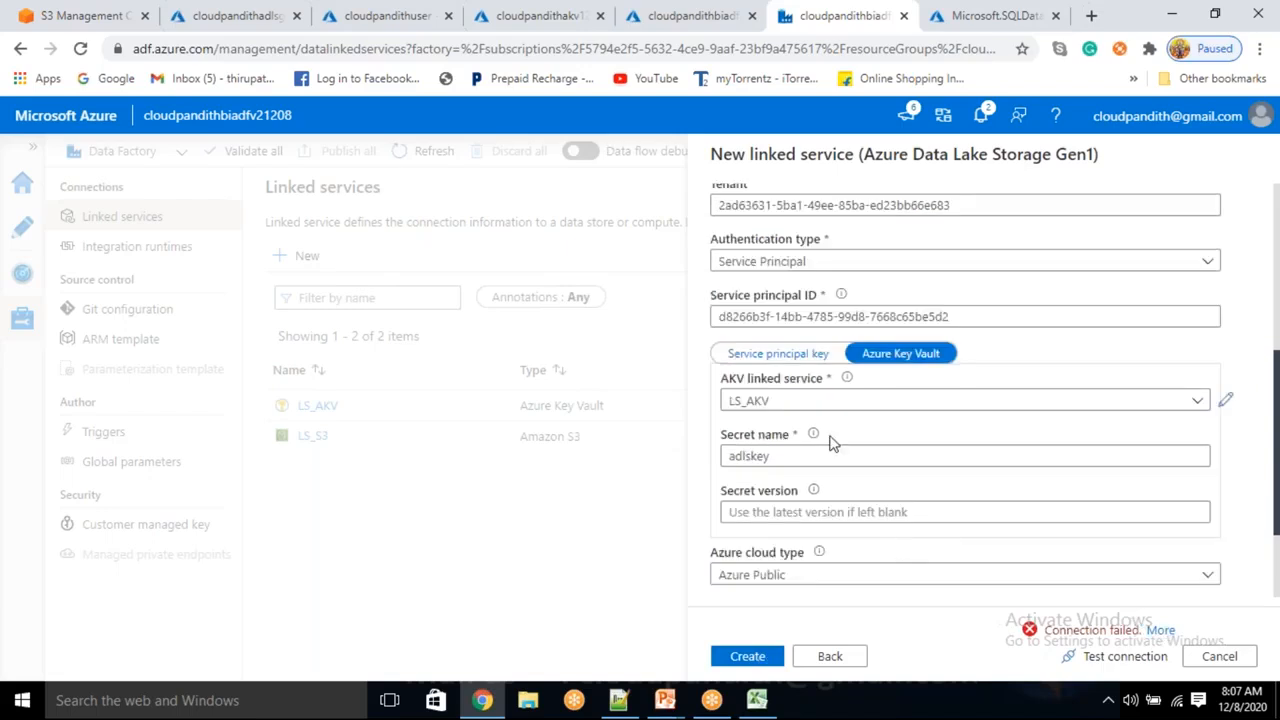
click(1160, 630)
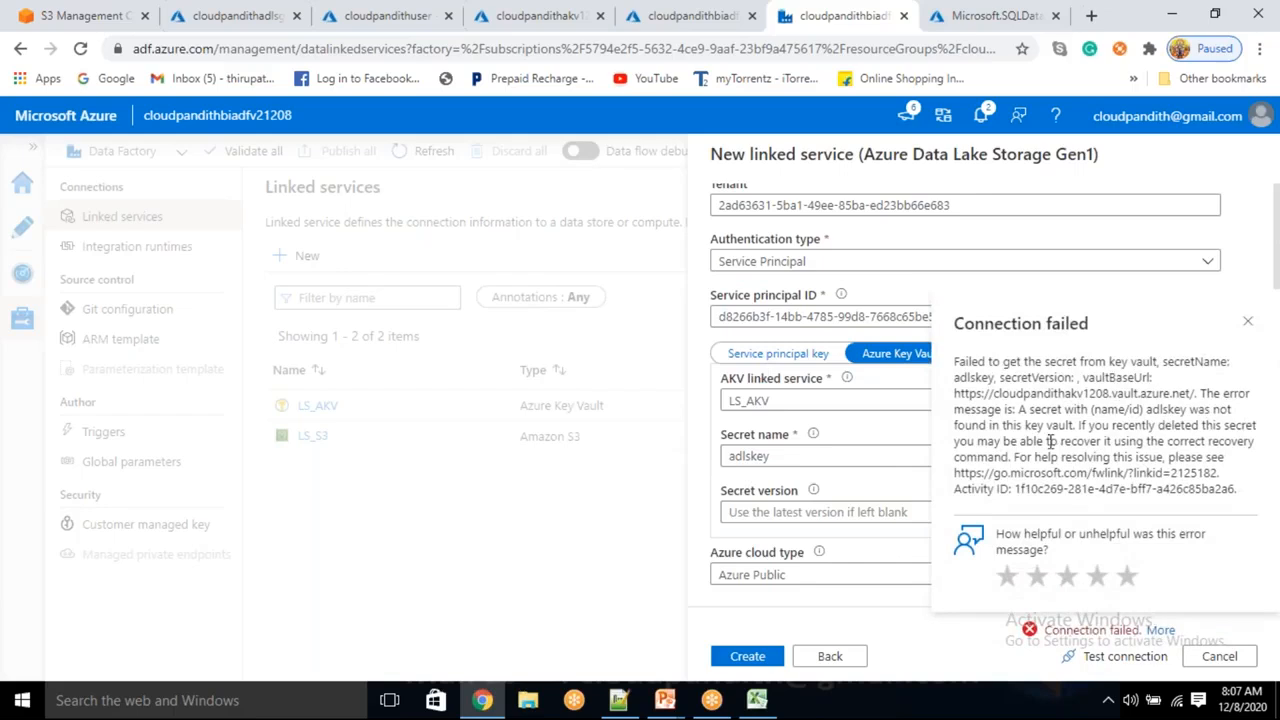
drag(1162, 410, 1233, 412)
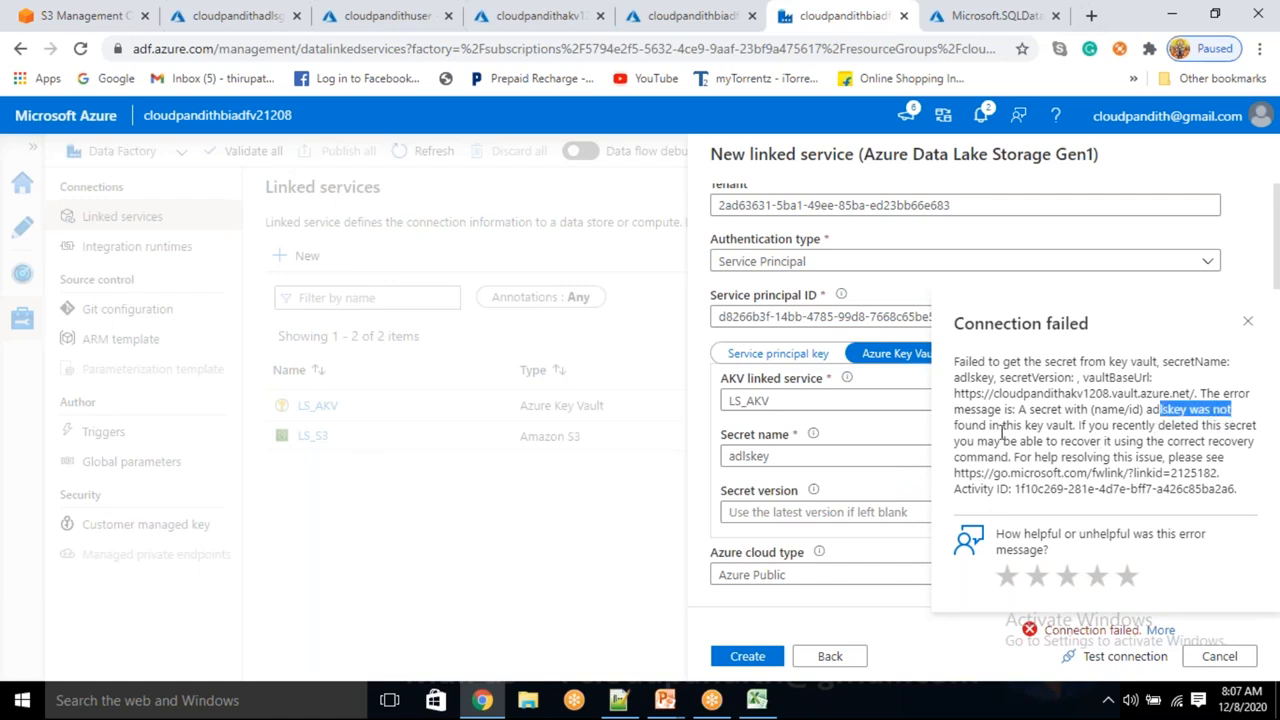
drag(1001, 429, 1078, 430)
click(850, 490)
- Change the secret name to adlspwd, retest the connection and create the Data Lake Storage Gen1 linked service
click(775, 457)
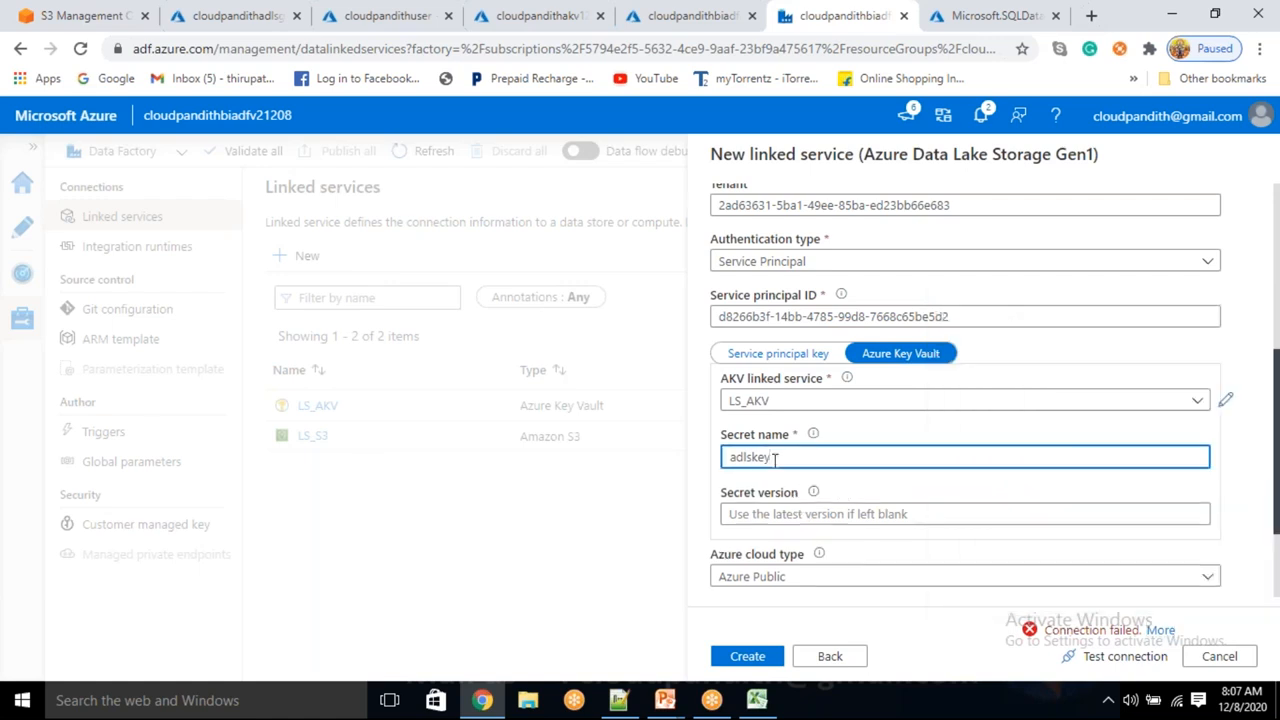
text(pwd)
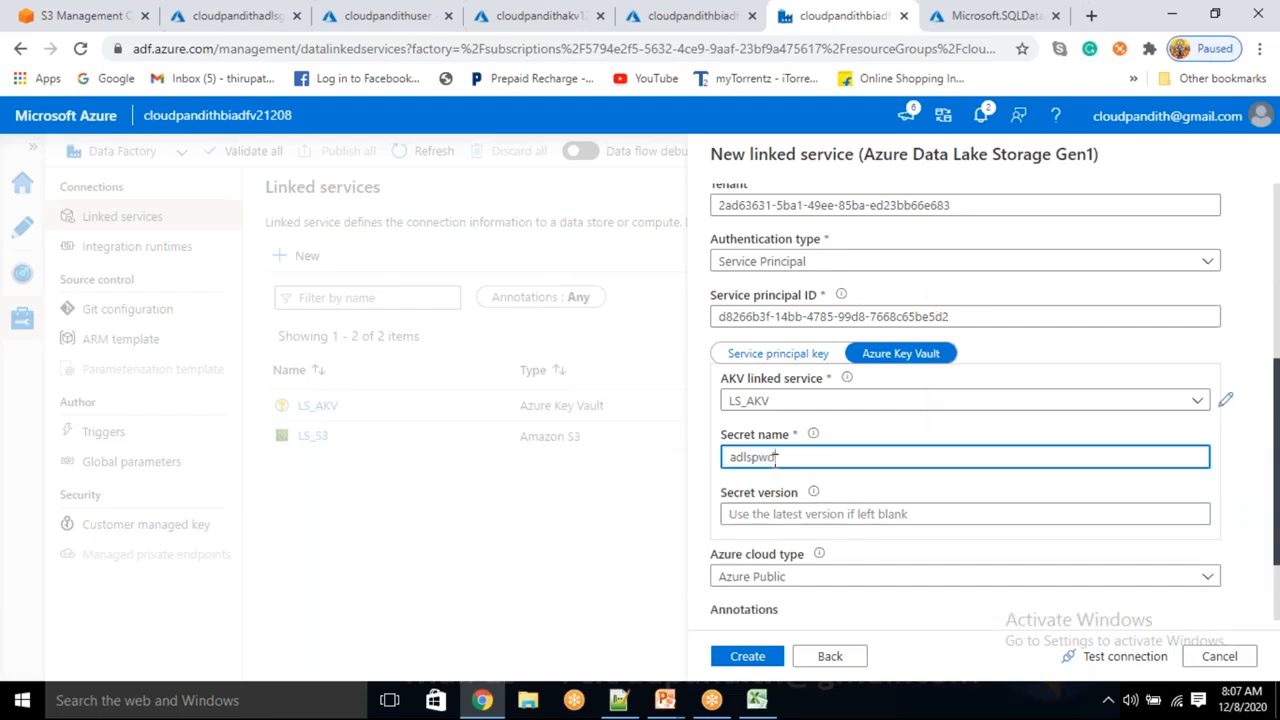
click(1118, 657)
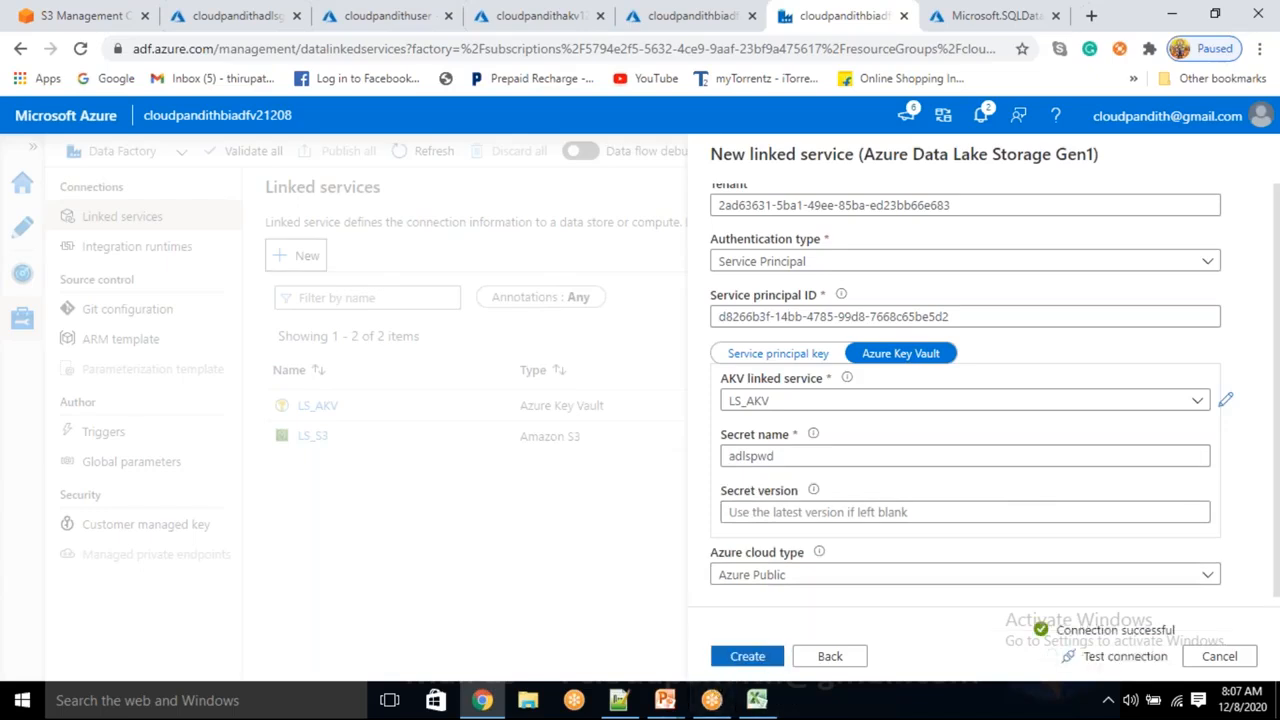
click(750, 656)
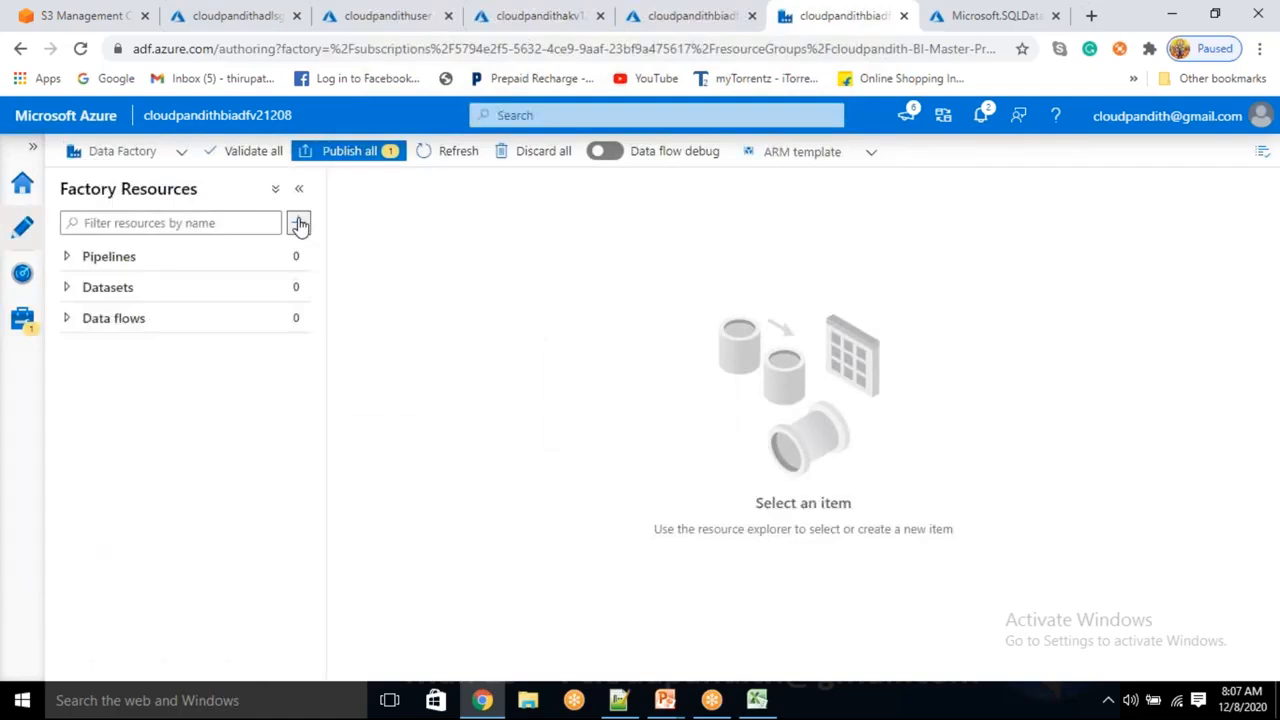
- Create a new pipeline named PL_DATA_S3_ADLSGen1 and hide its properties
click(298, 222)
click(325, 250)
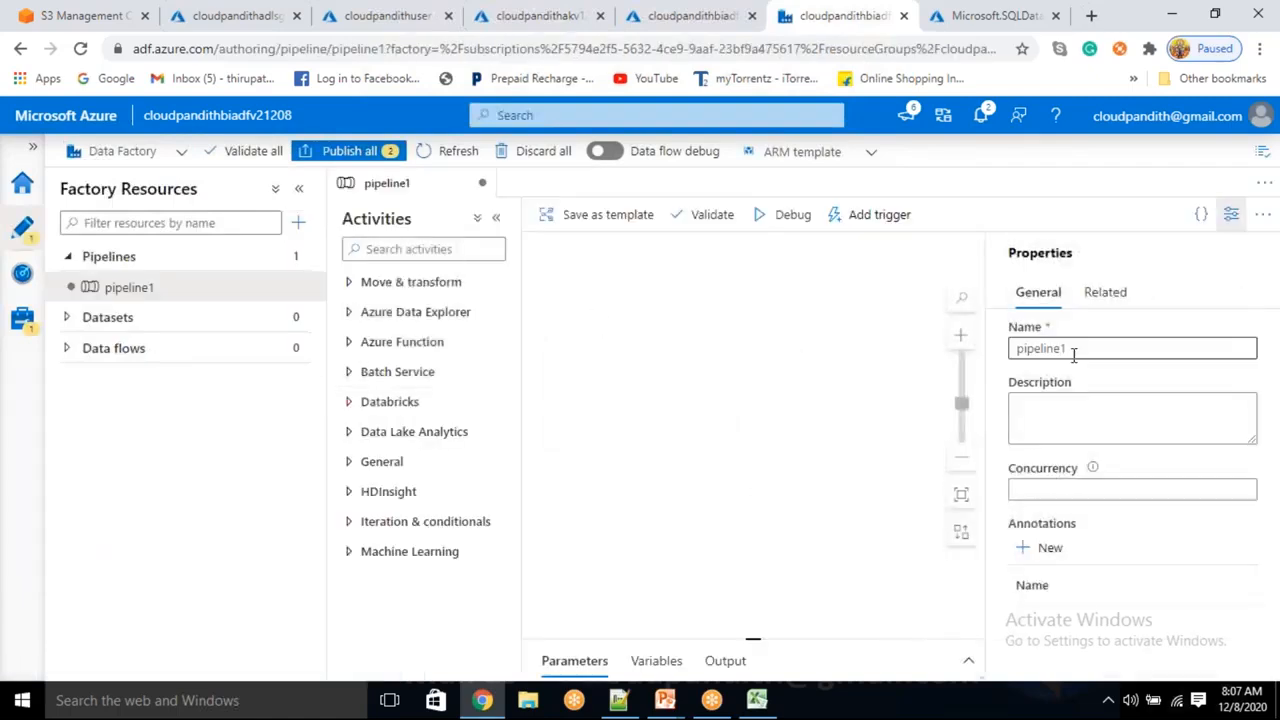
click(890, 352)
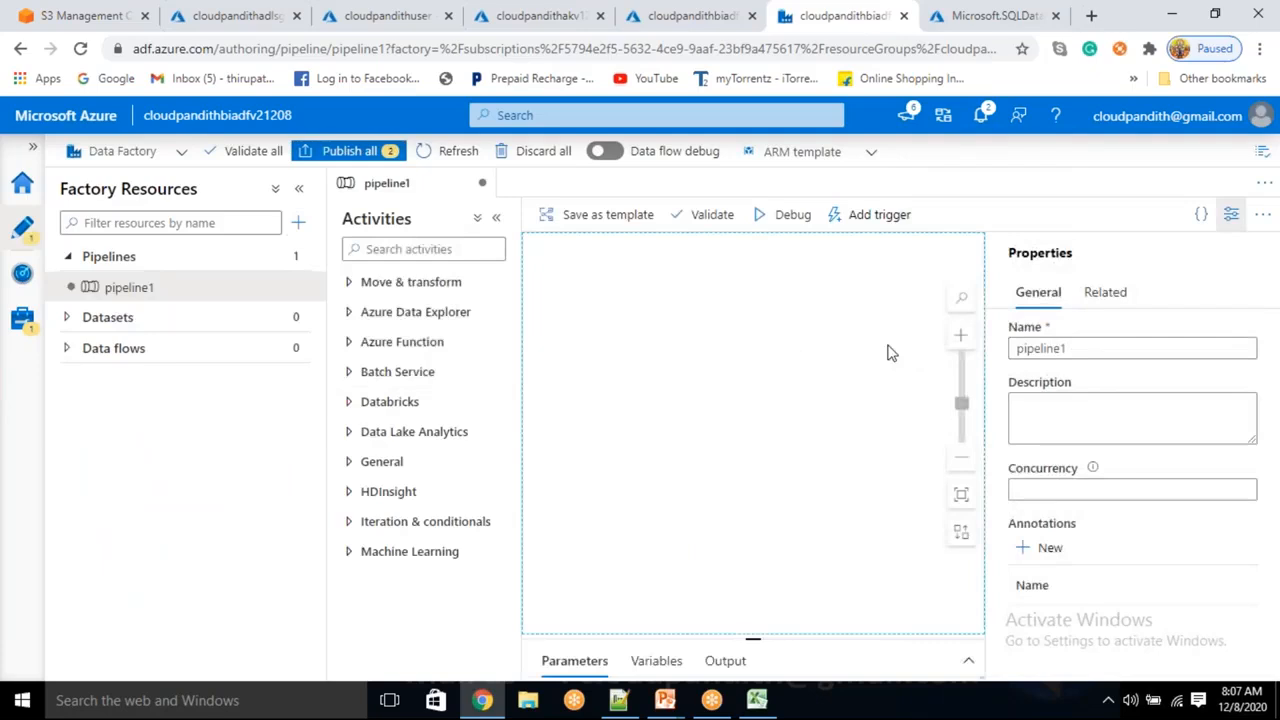
double_click(1091, 351)
key(BackSpace)
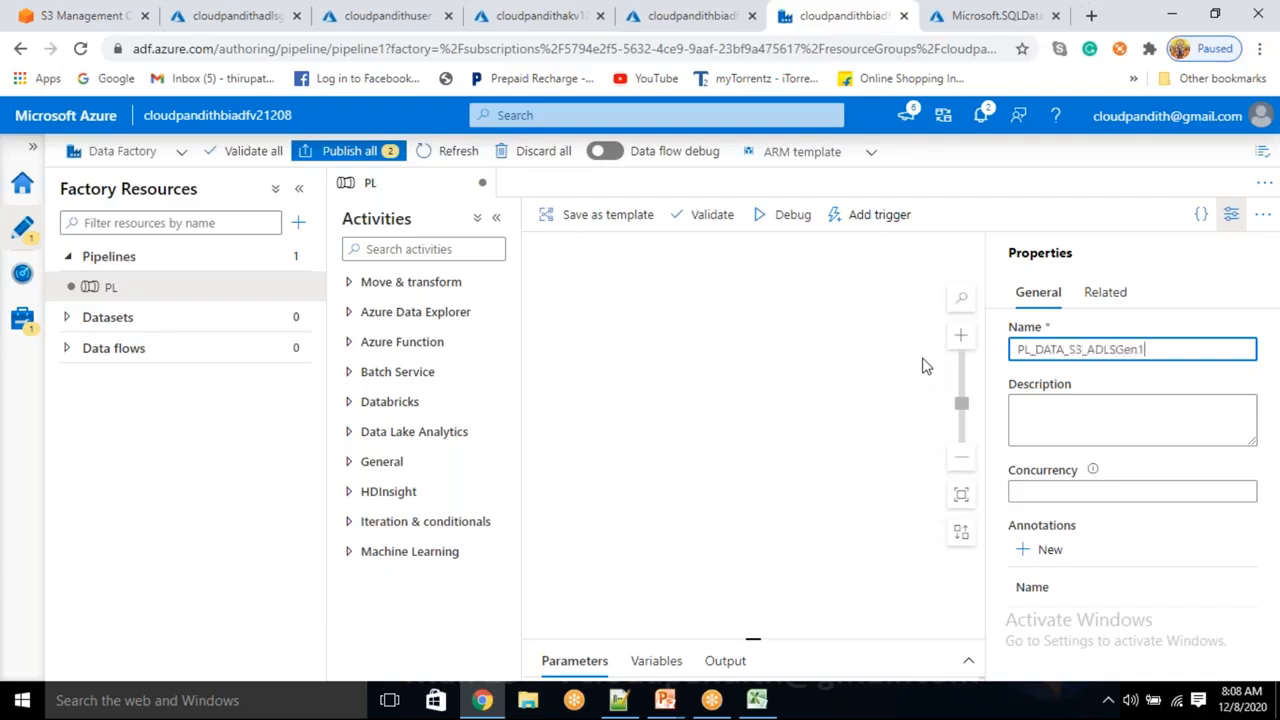
click(1231, 214)
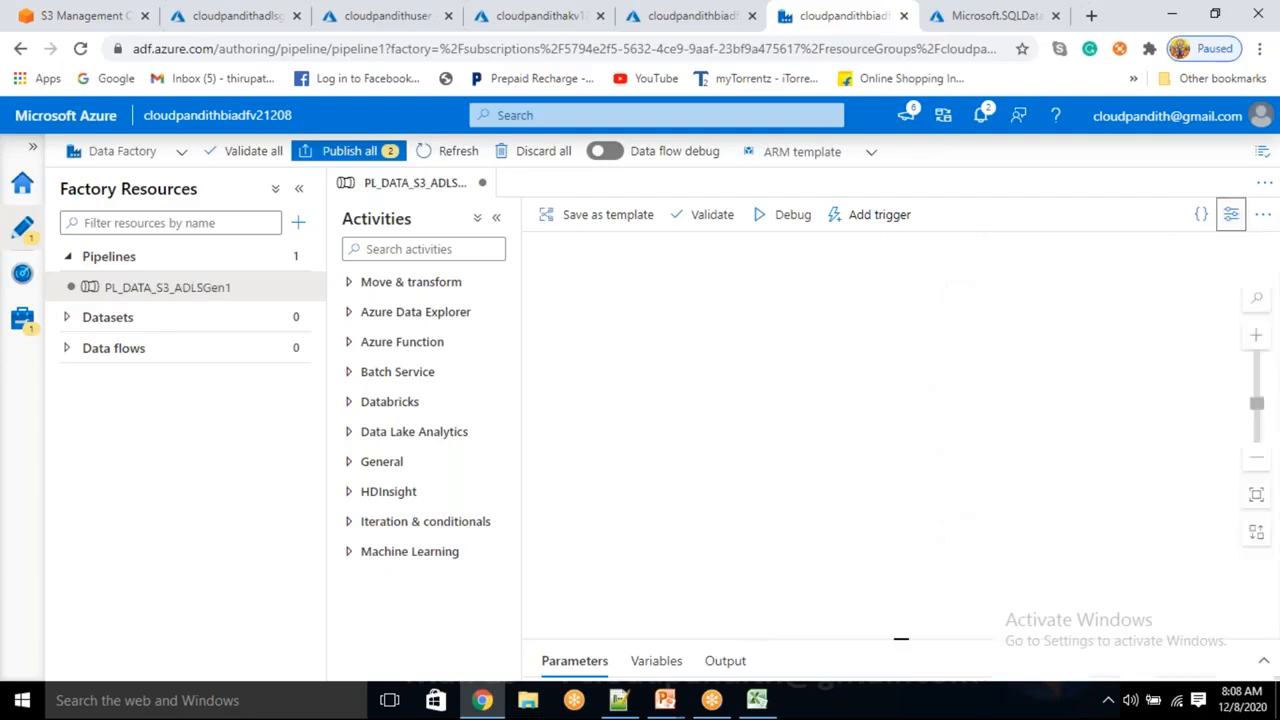
- Add a Copy data activity to the pipeline canvas and select it for configuration
click(402, 283)
drag(398, 315, 745, 364)
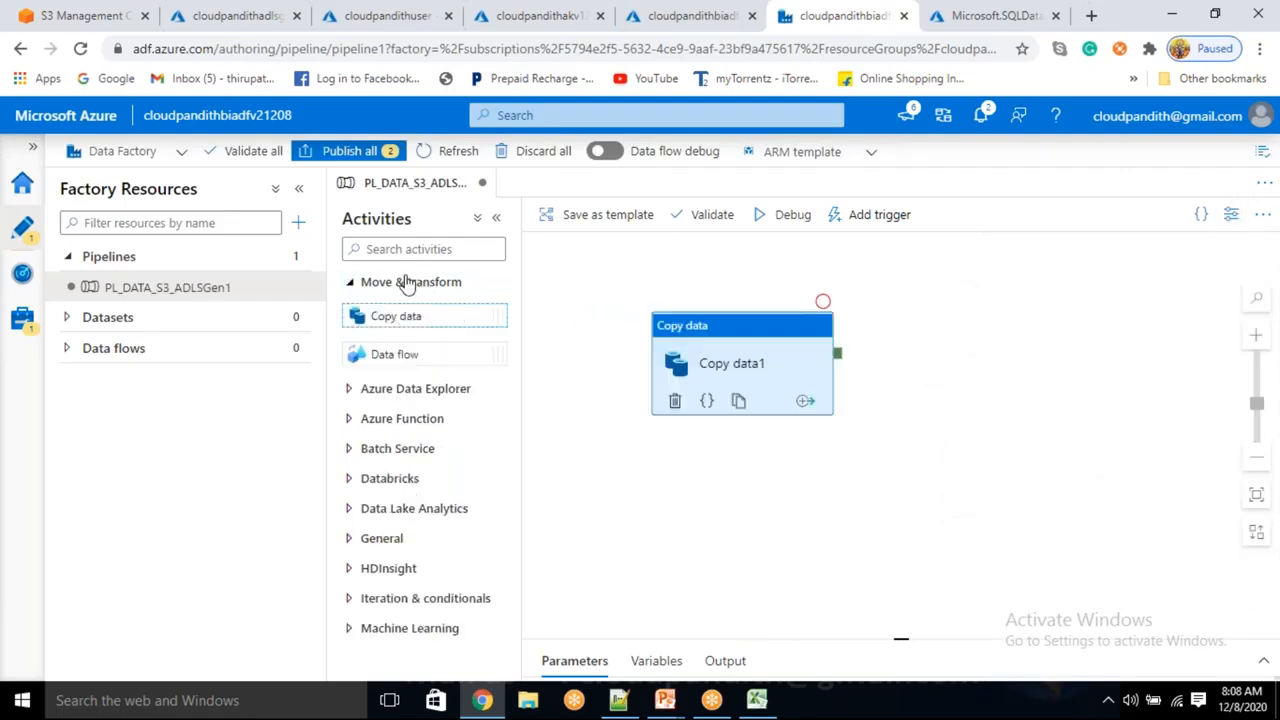
drag(723, 371, 731, 325)
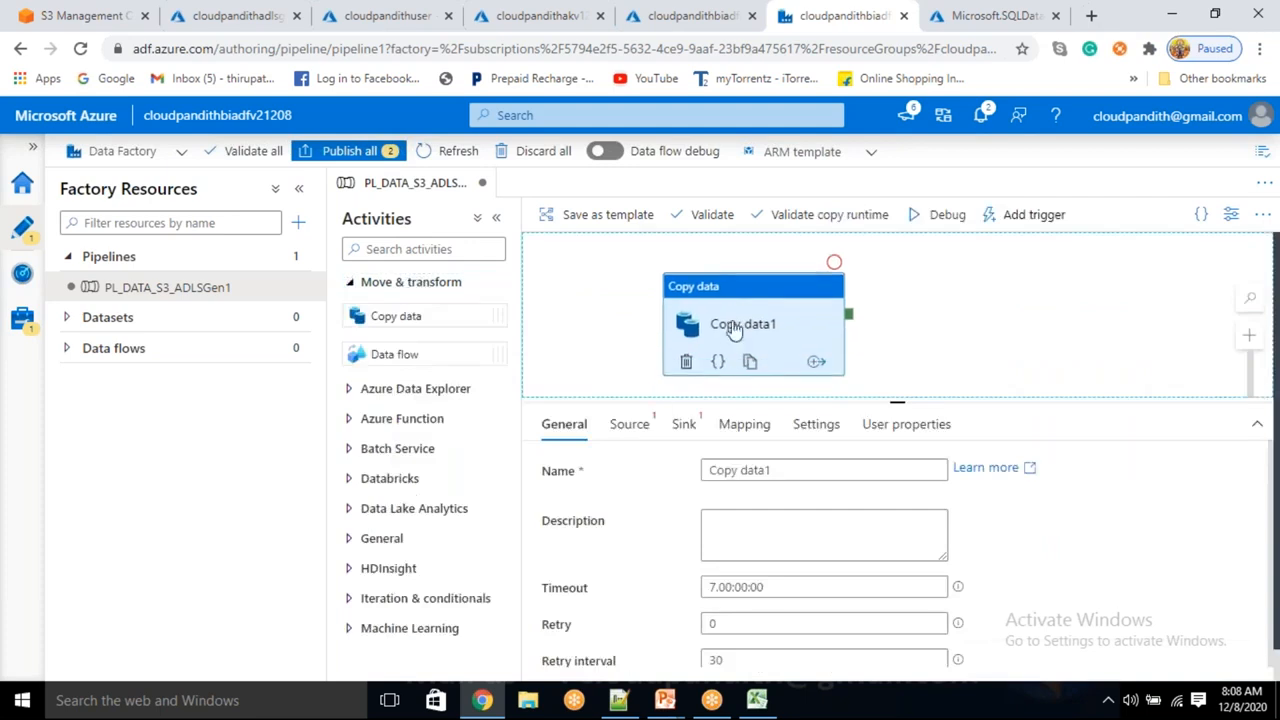
- Start a new source dataset for the copy activity using the Amazon S3 data store and the DelimitedText format
click(626, 430)
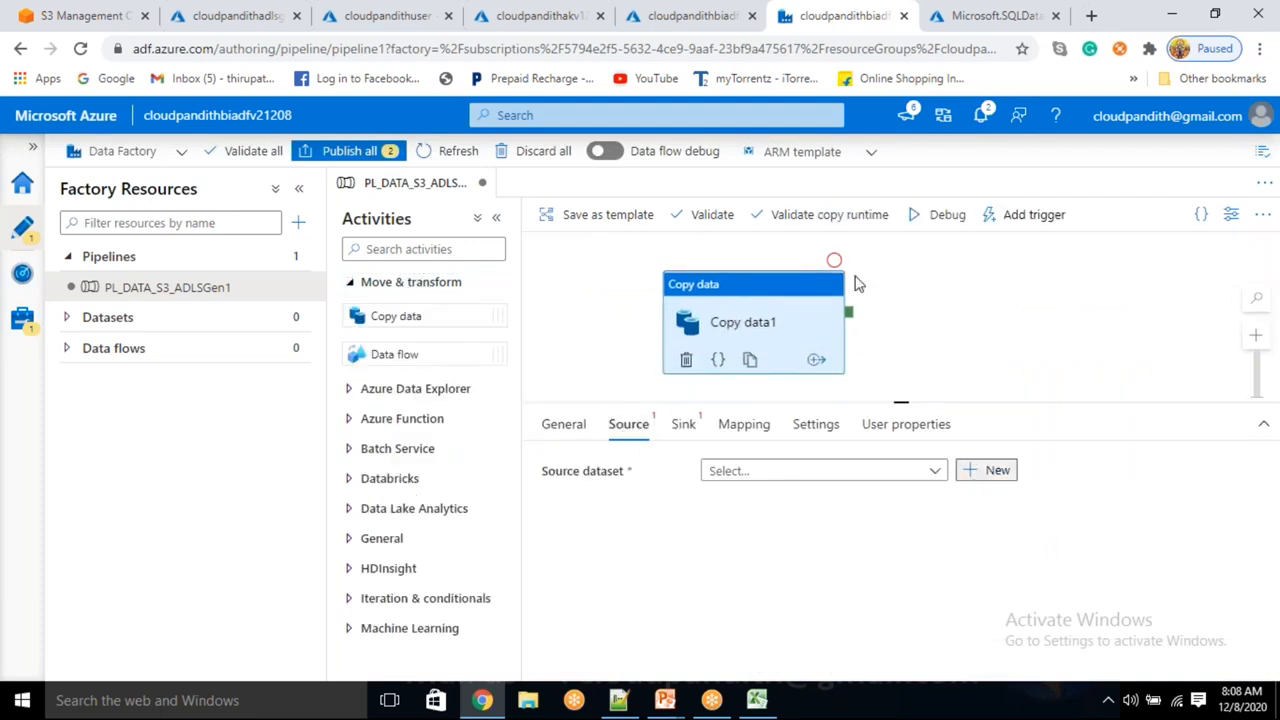
text(s3)
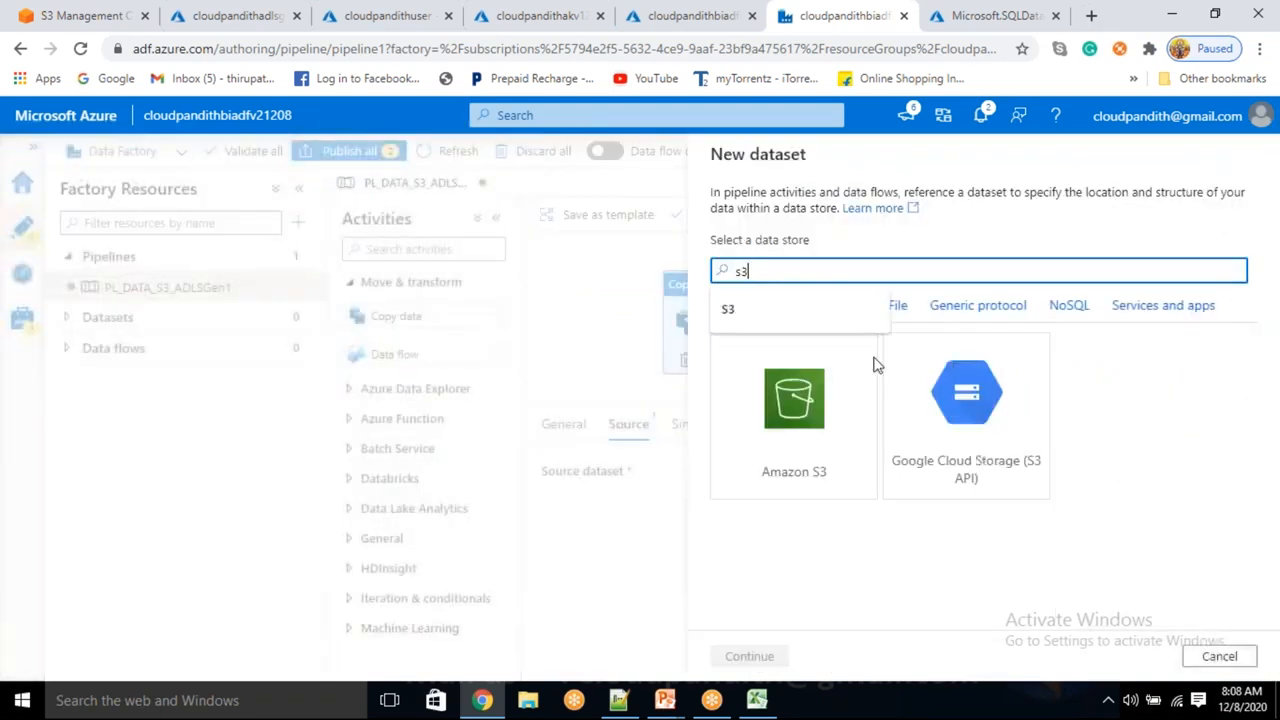
click(855, 395)
click(752, 656)
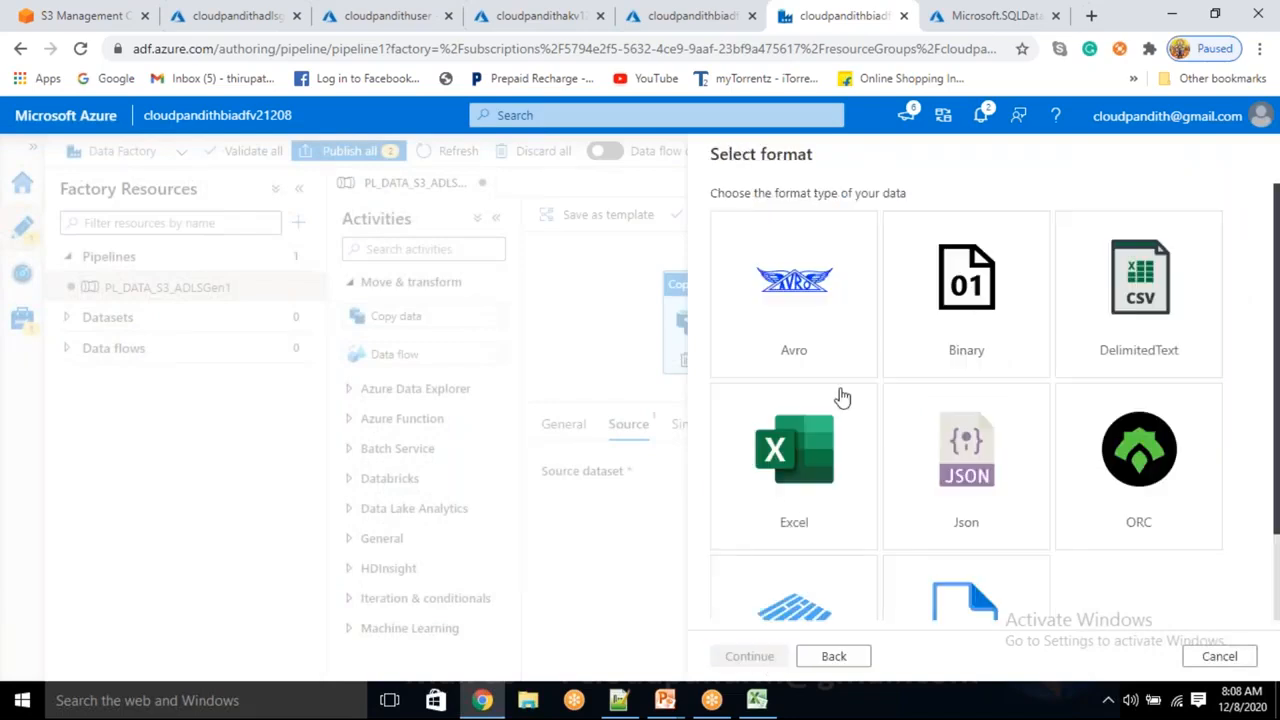
click(1171, 309)
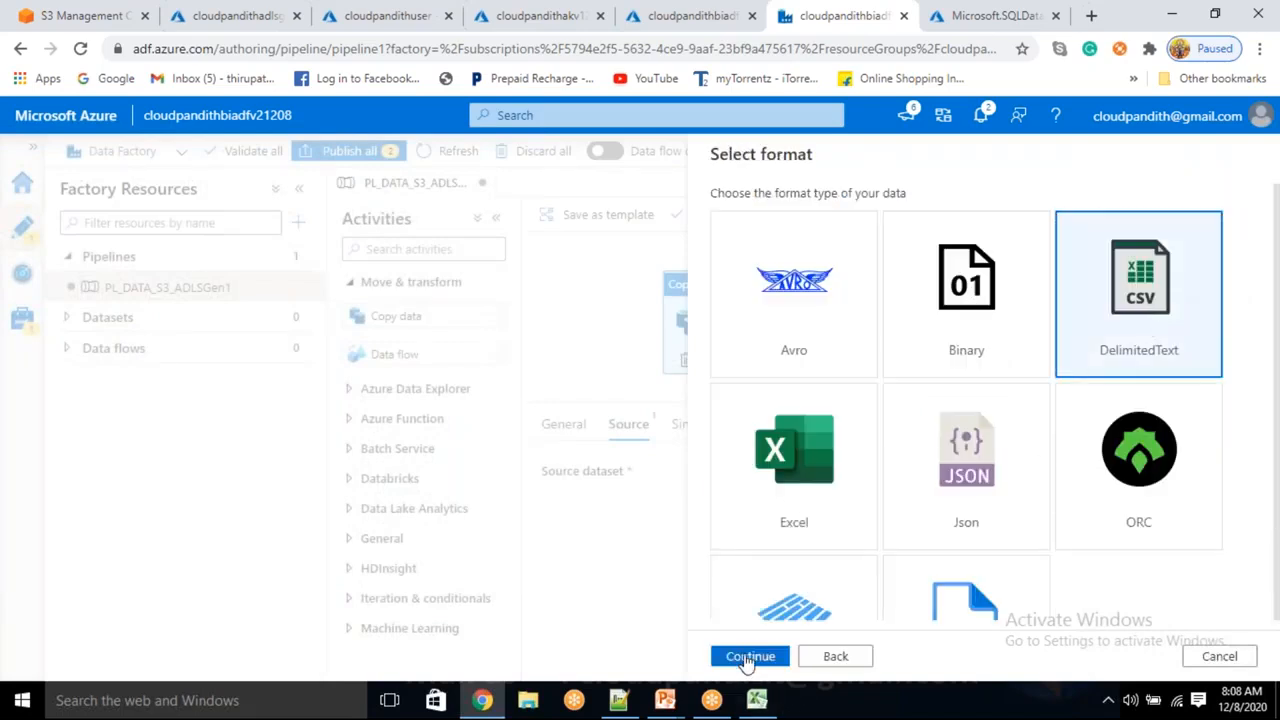
click(748, 656)
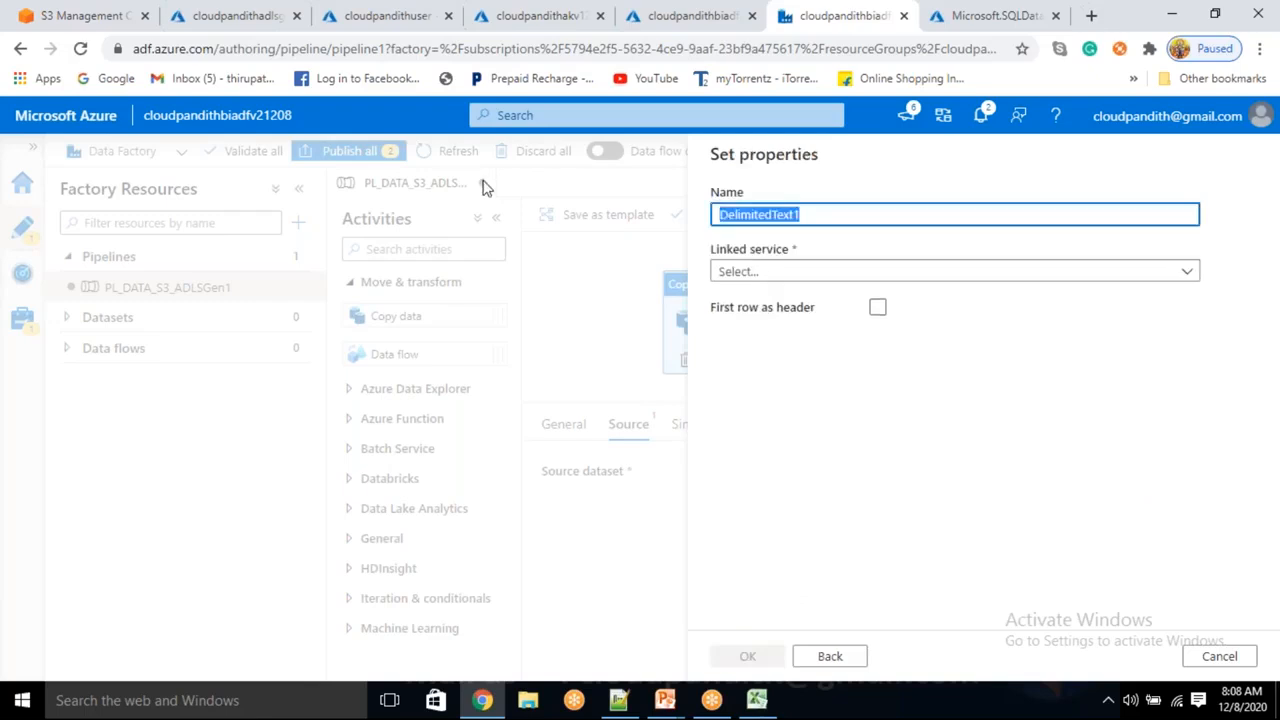
- Name the source dataset DS_S3_Source1 and assign it the LS_S3 linked service
key(BackSpace)
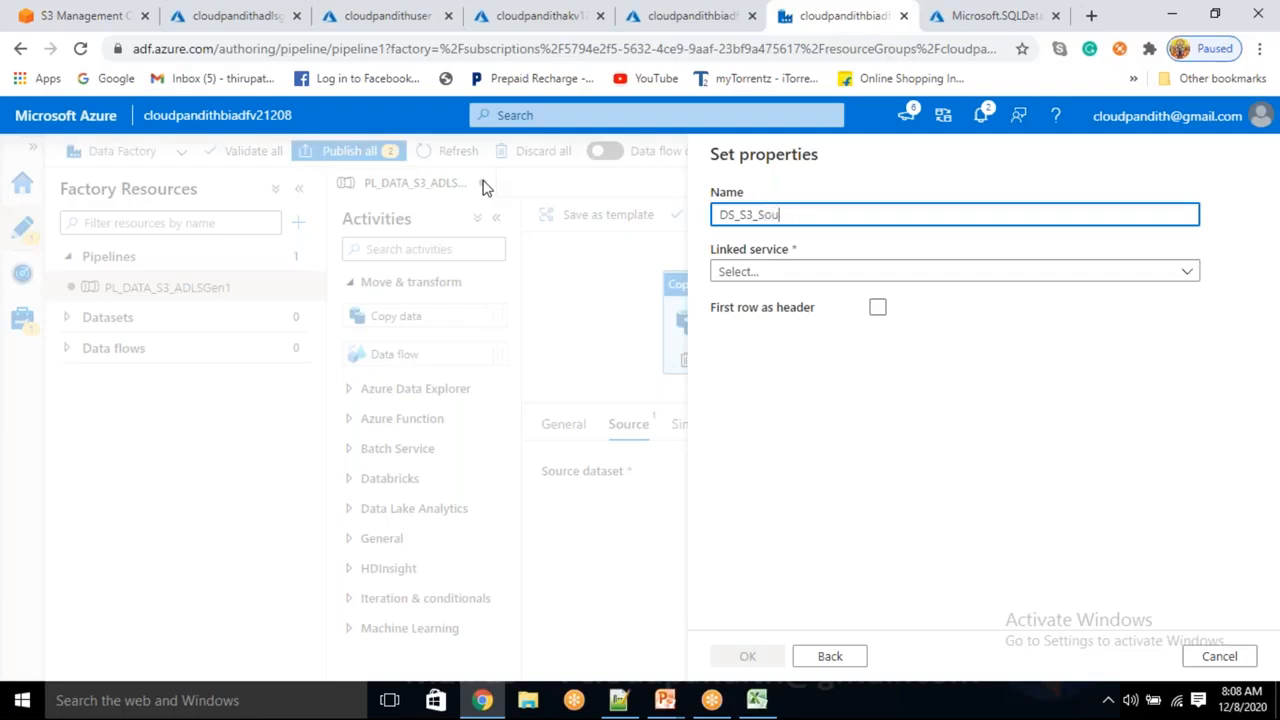
click(748, 272)
click(735, 391)
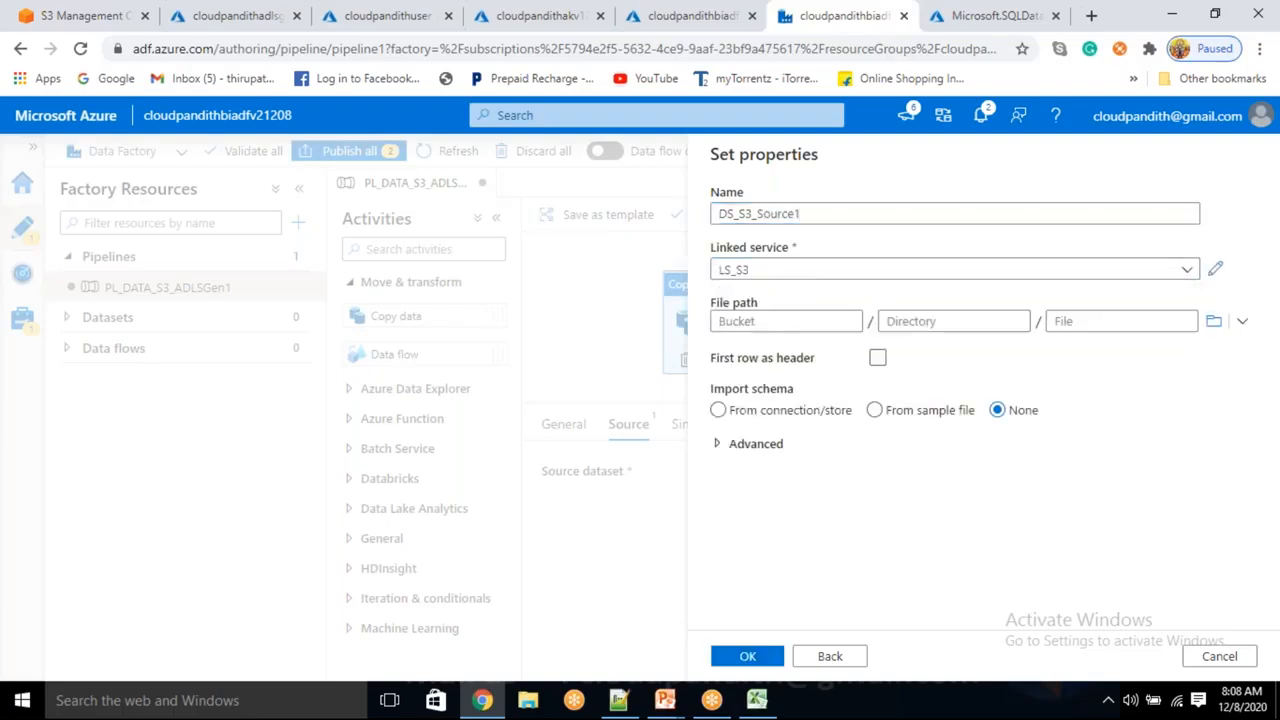
- Browse the S3 storage and set the dataset's file path to the csvdata1 folder in the cloudpandiths3 bucket
click(746, 322)
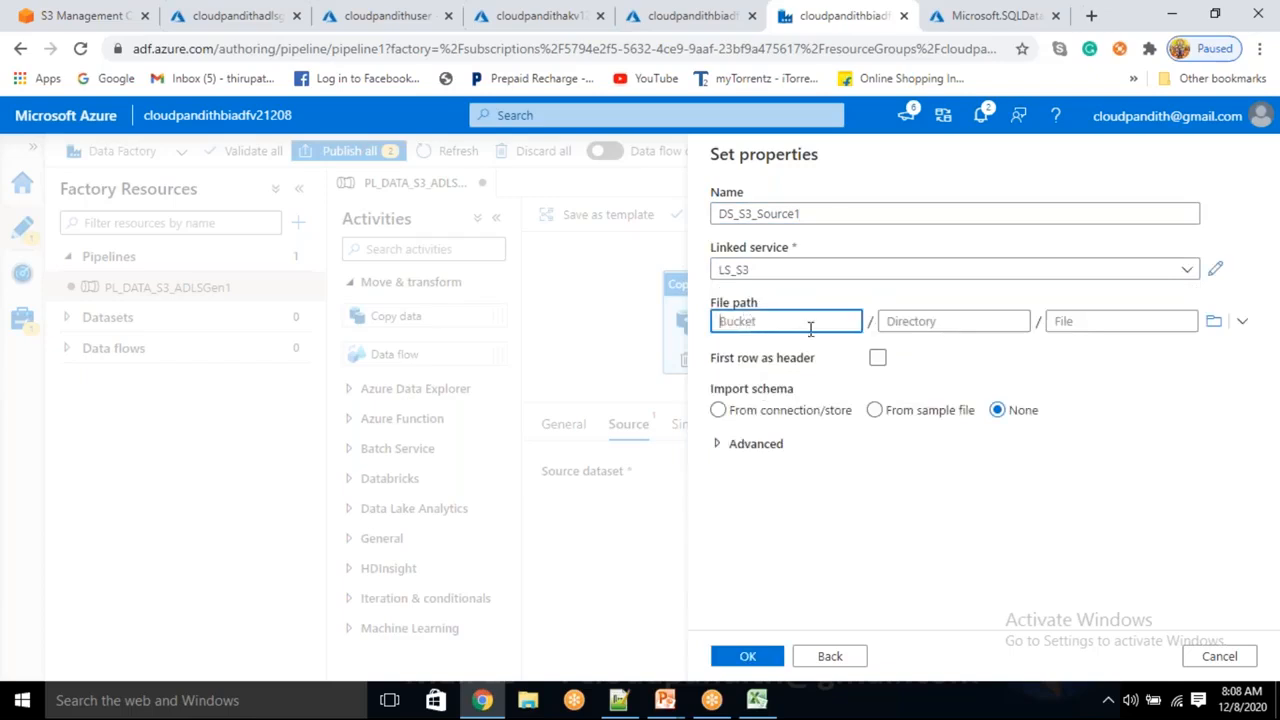
click(990, 321)
click(1214, 321)
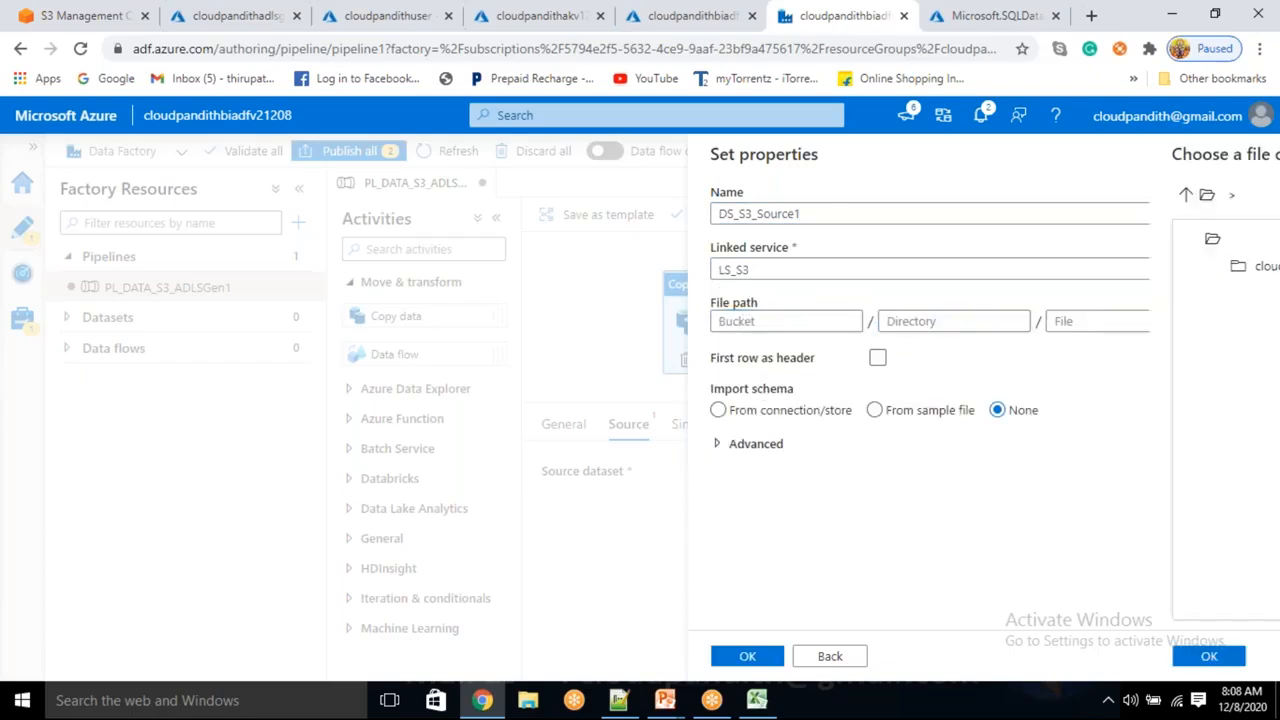
double_click(845, 266)
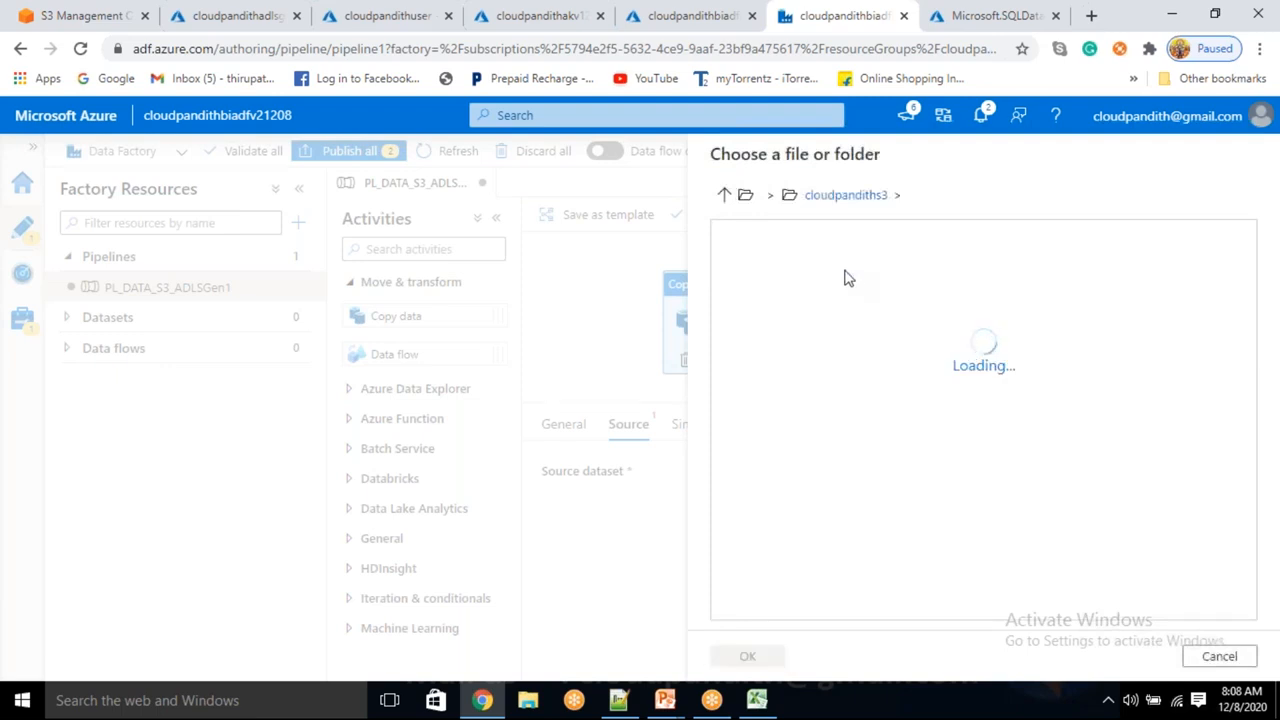
click(846, 272)
click(748, 657)
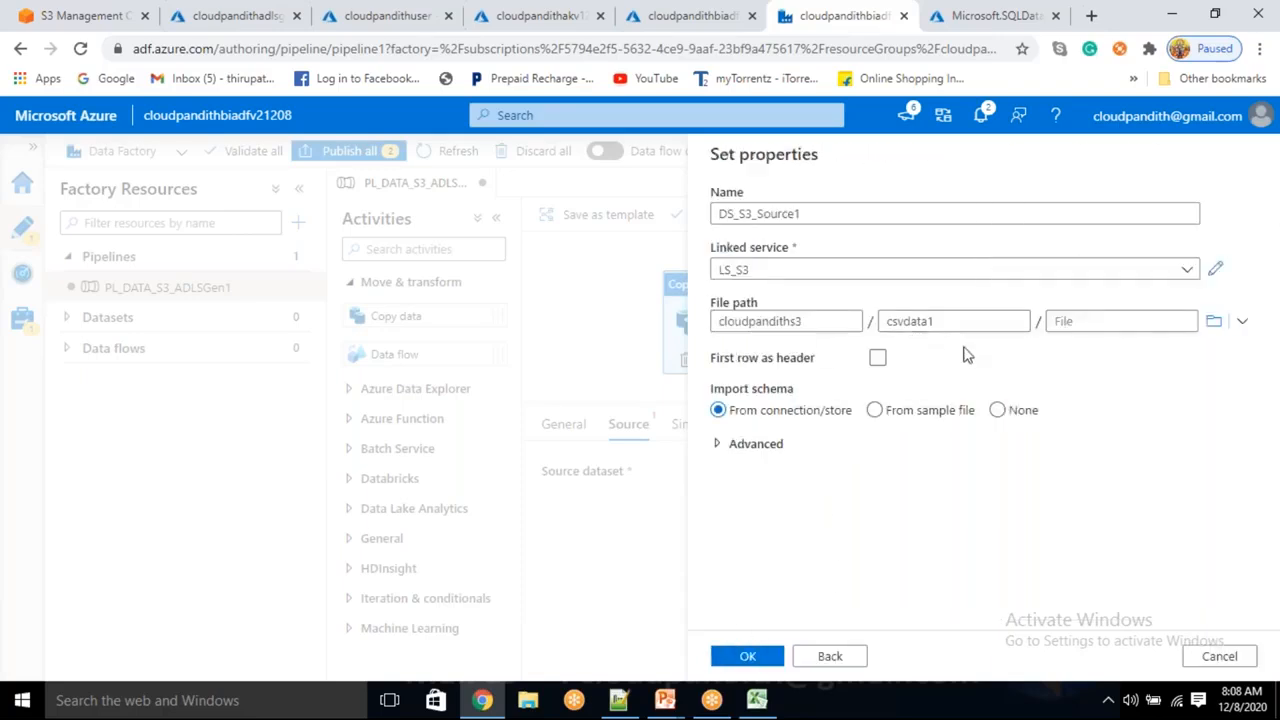
- Treat the first row as header and create the source dataset
click(877, 358)
click(756, 324)
double_click(756, 324)
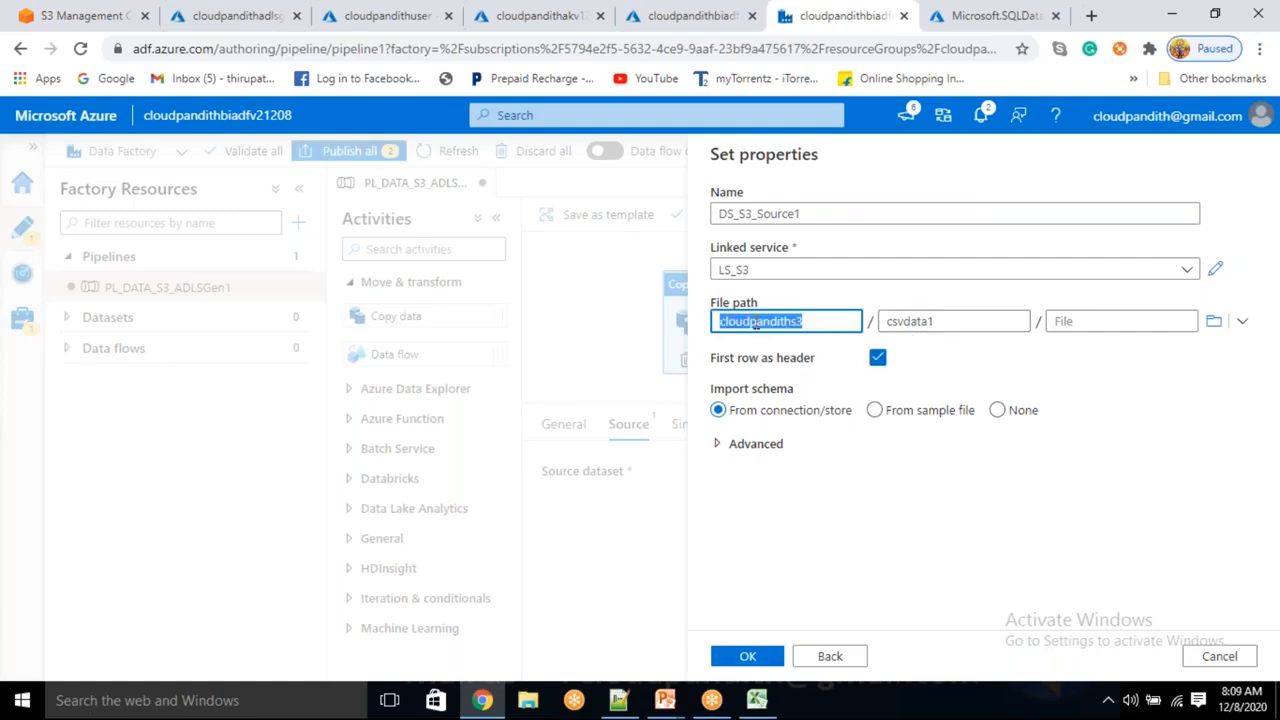
click(755, 657)
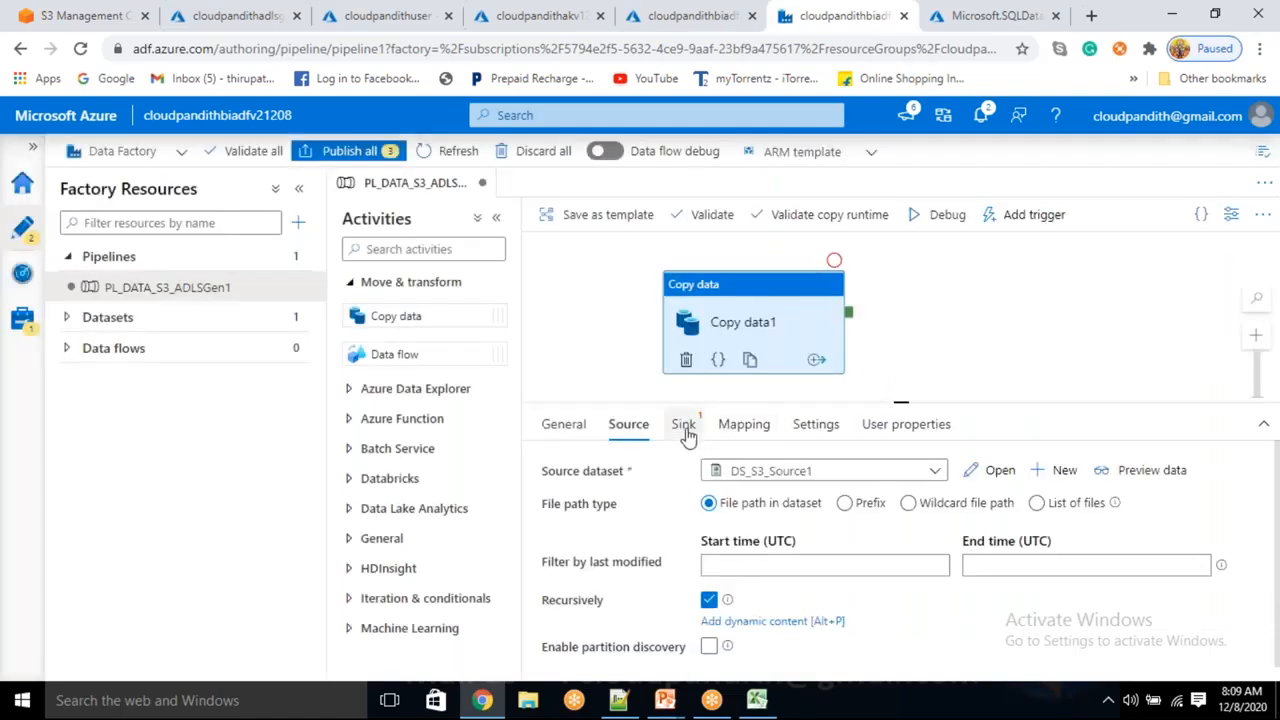
- Set the copy activity's source file path type to Wildcard file path, with * as the wildcard file name
click(684, 428)
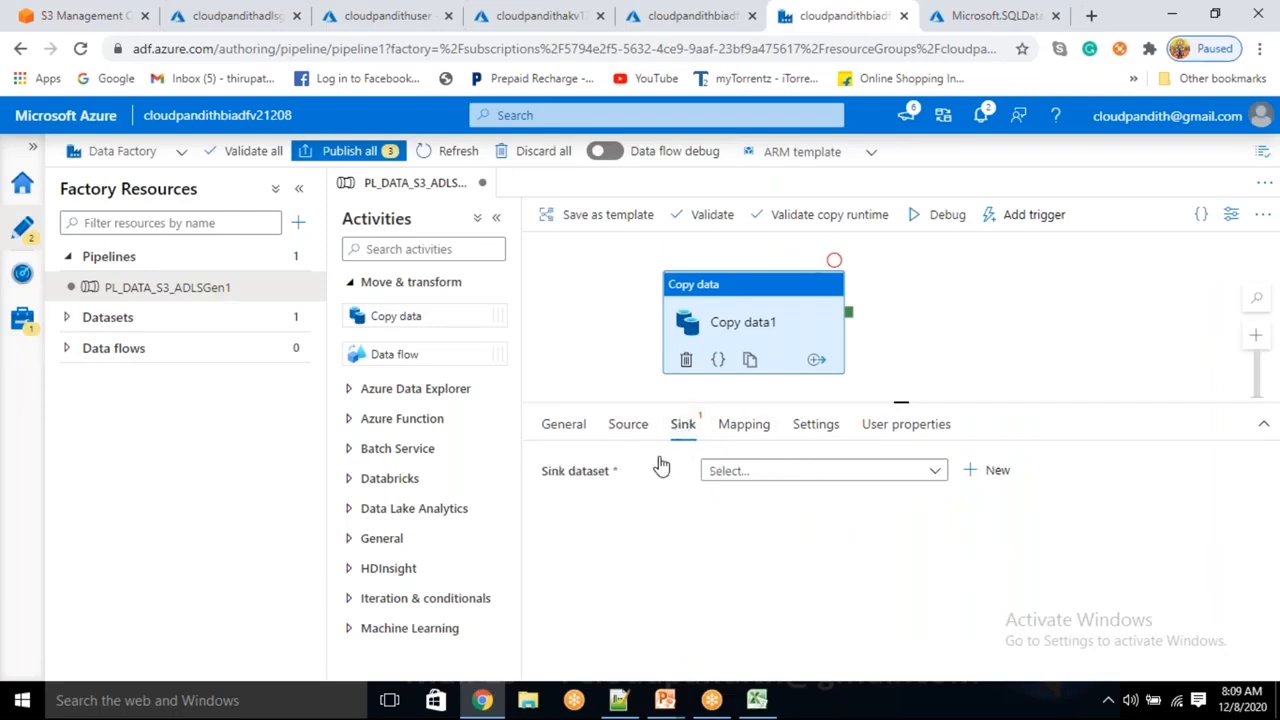
click(626, 436)
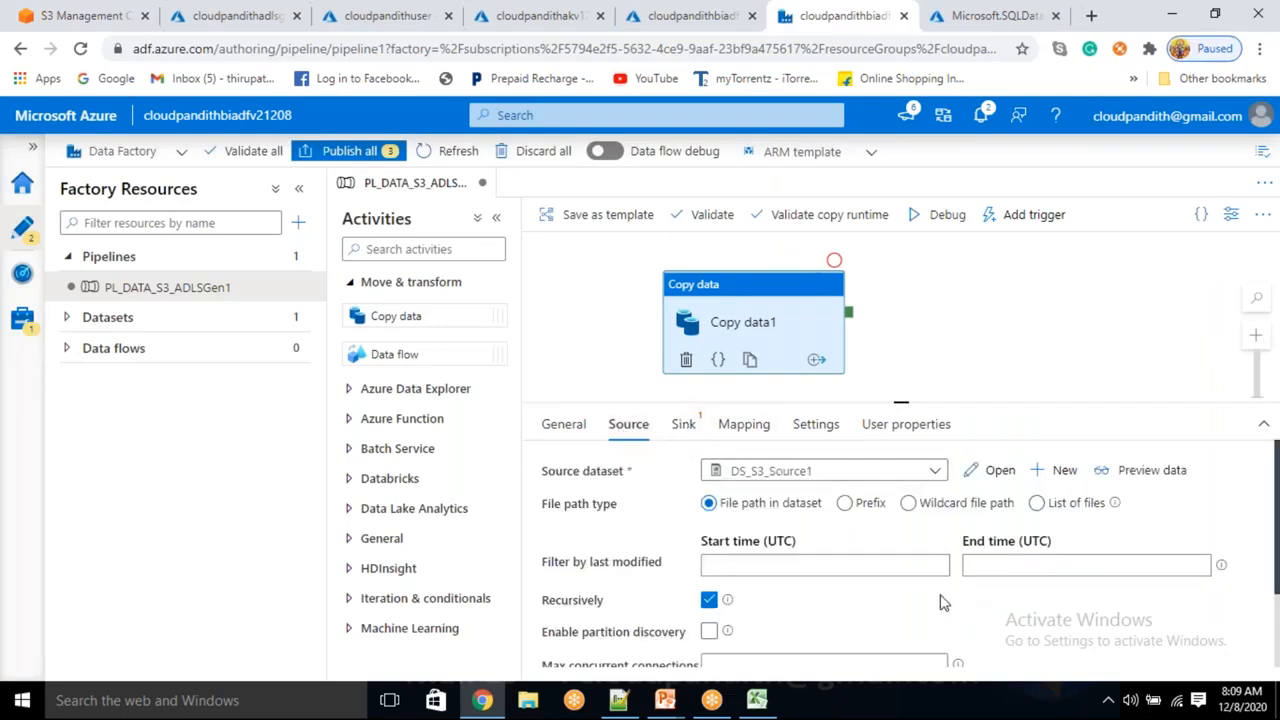
click(908, 503)
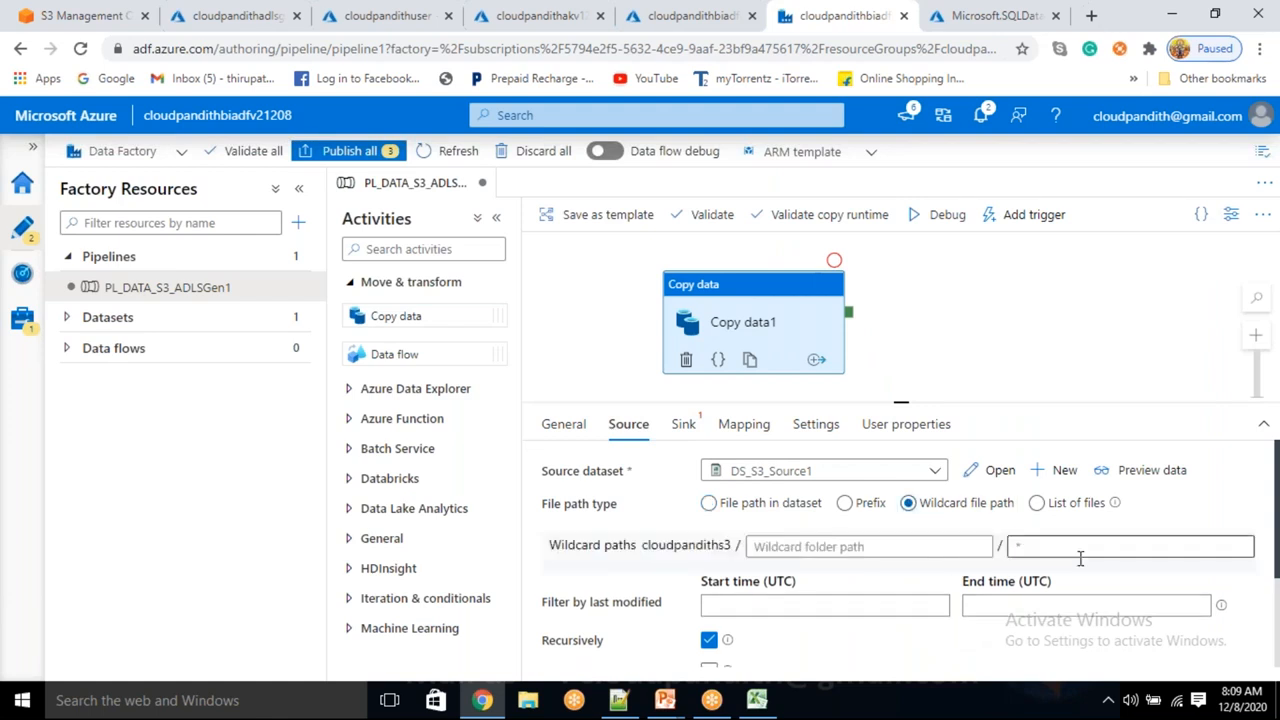
click(1052, 545)
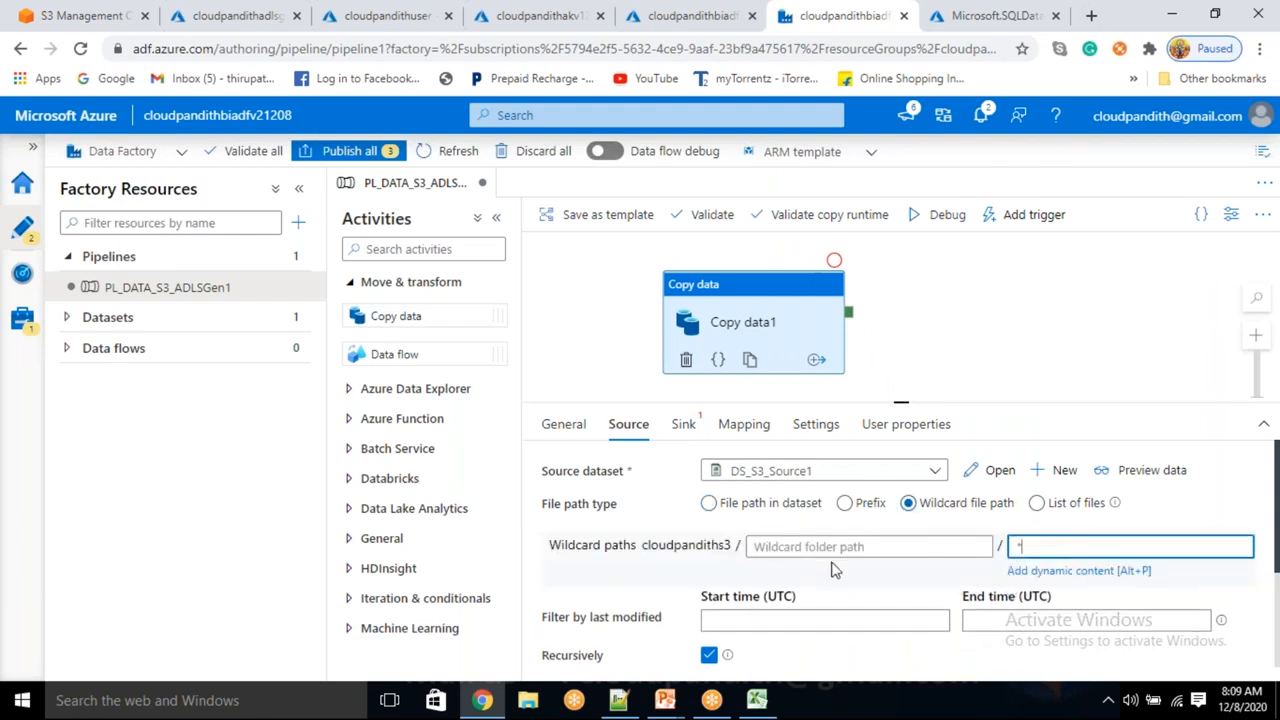
scroll(836, 570, down, 2)
scroll(836, 570, up, 2)
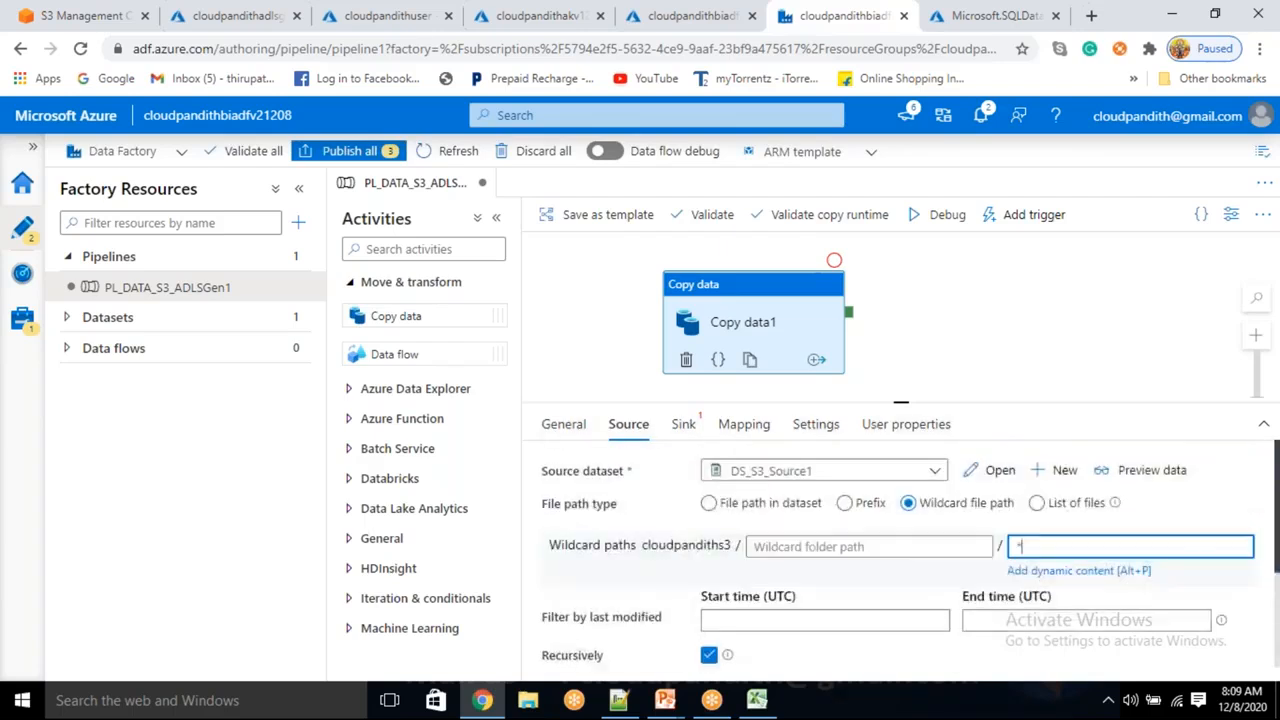
- Start a new sink dataset for the copy activity, using Azure Data Lake Storage Gen1 as the data store and Json as the format
click(684, 425)
click(869, 486)
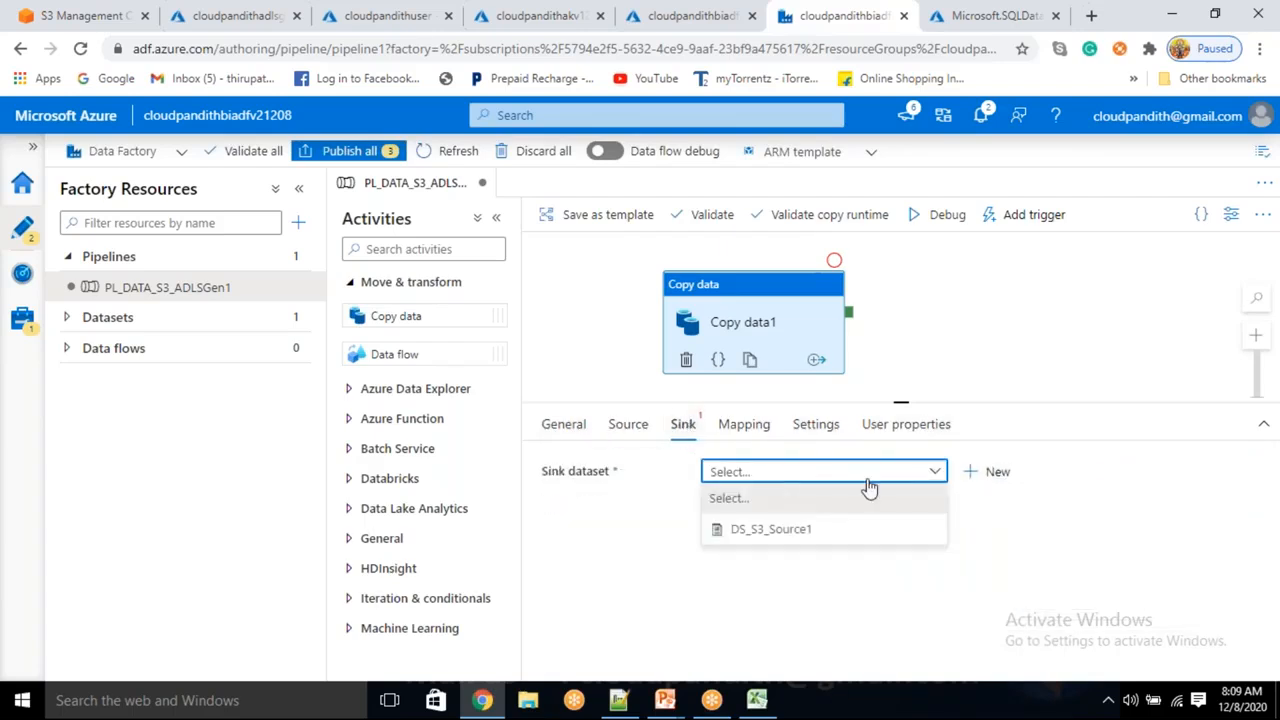
click(993, 474)
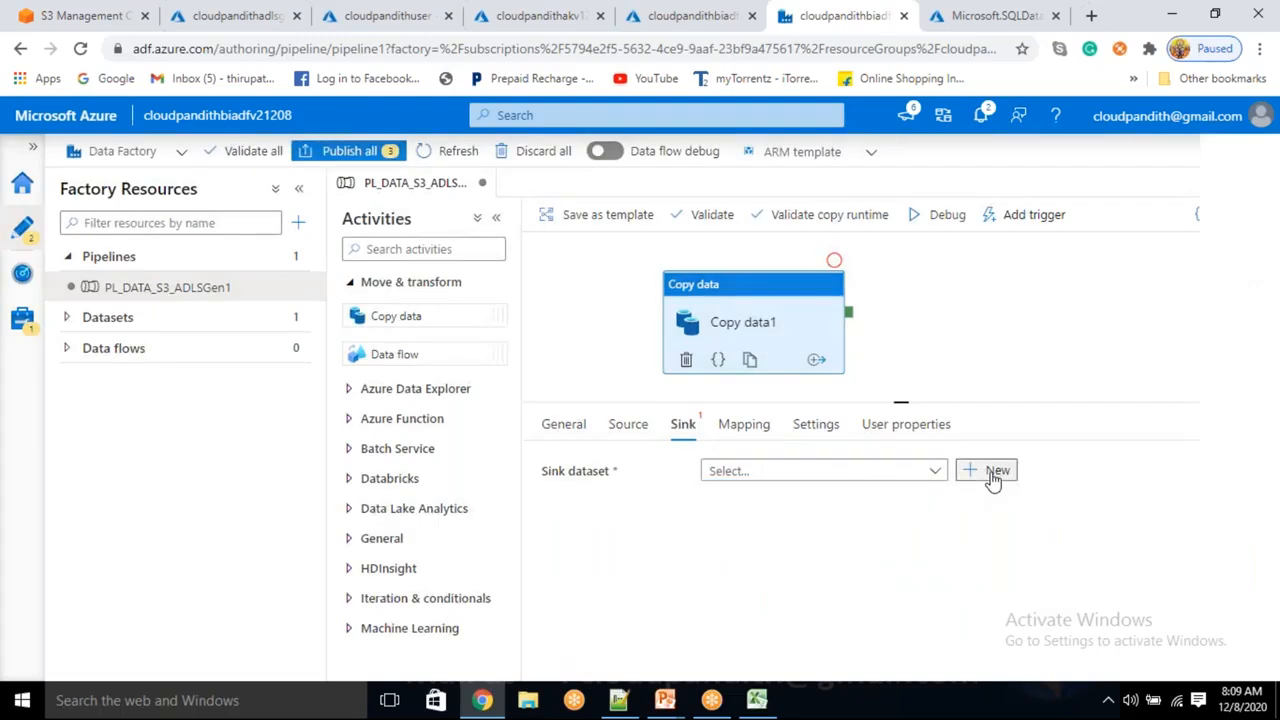
text(gen1)
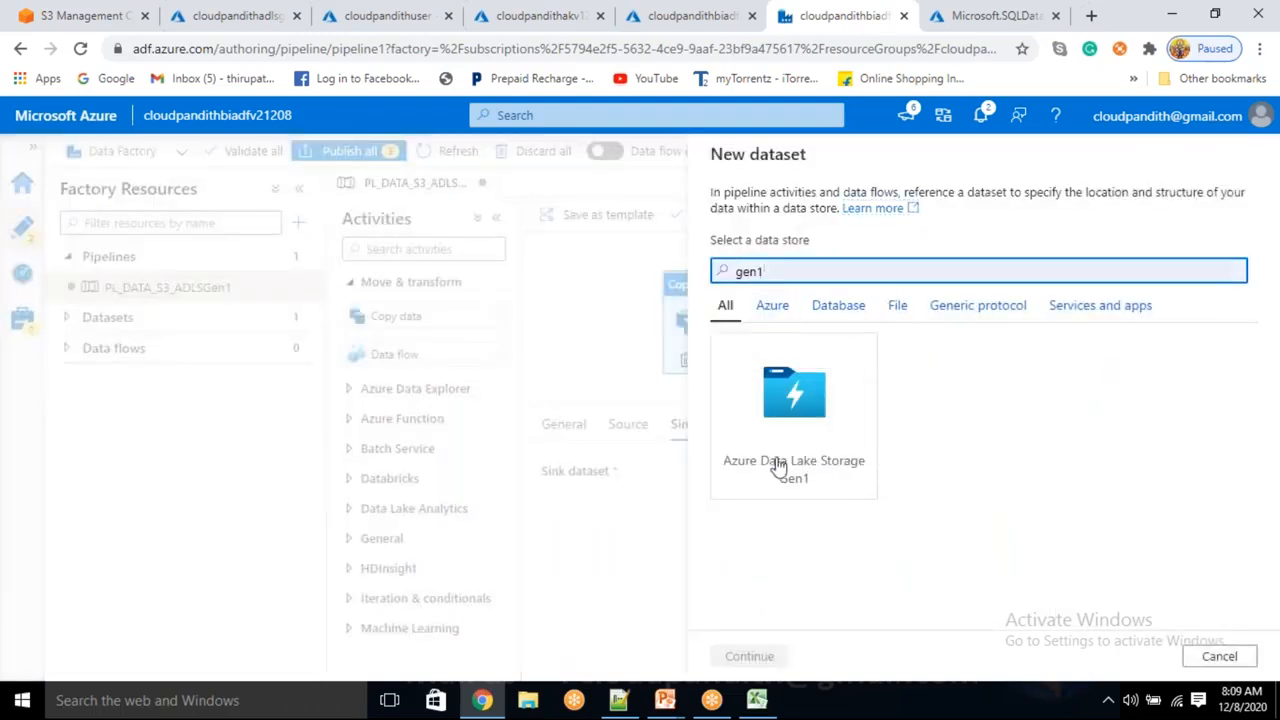
click(777, 466)
click(749, 656)
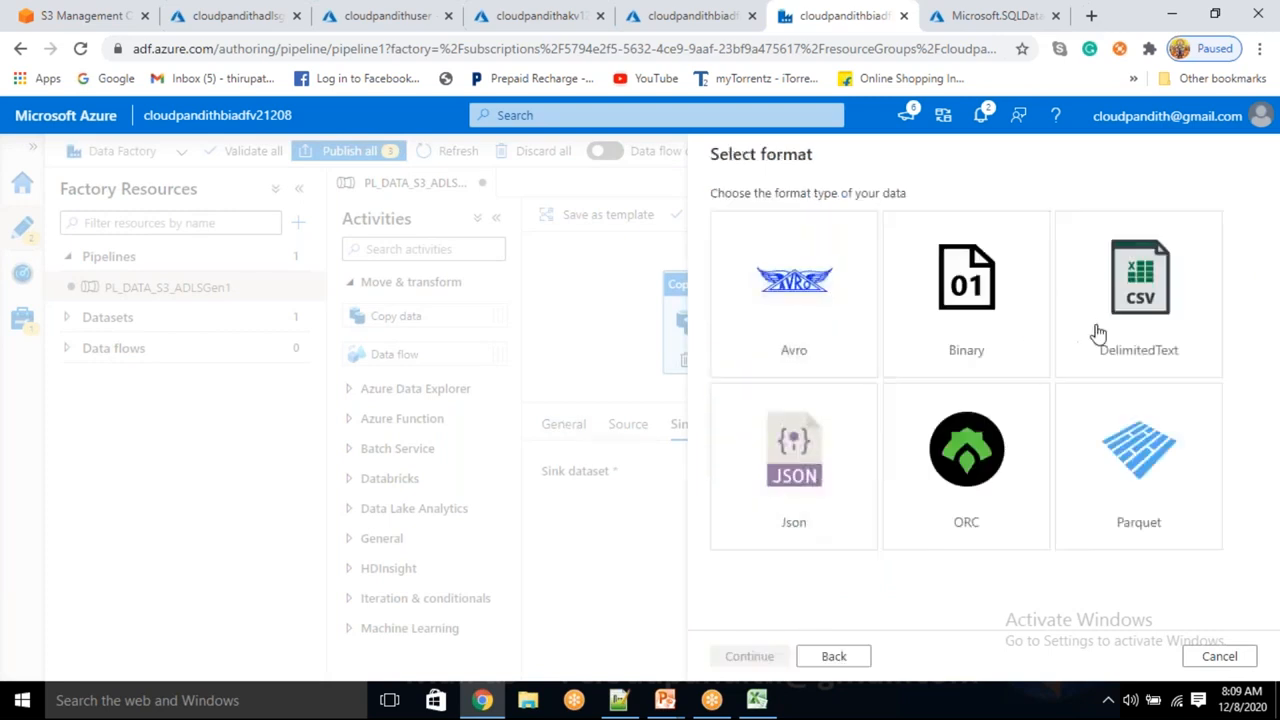
click(797, 514)
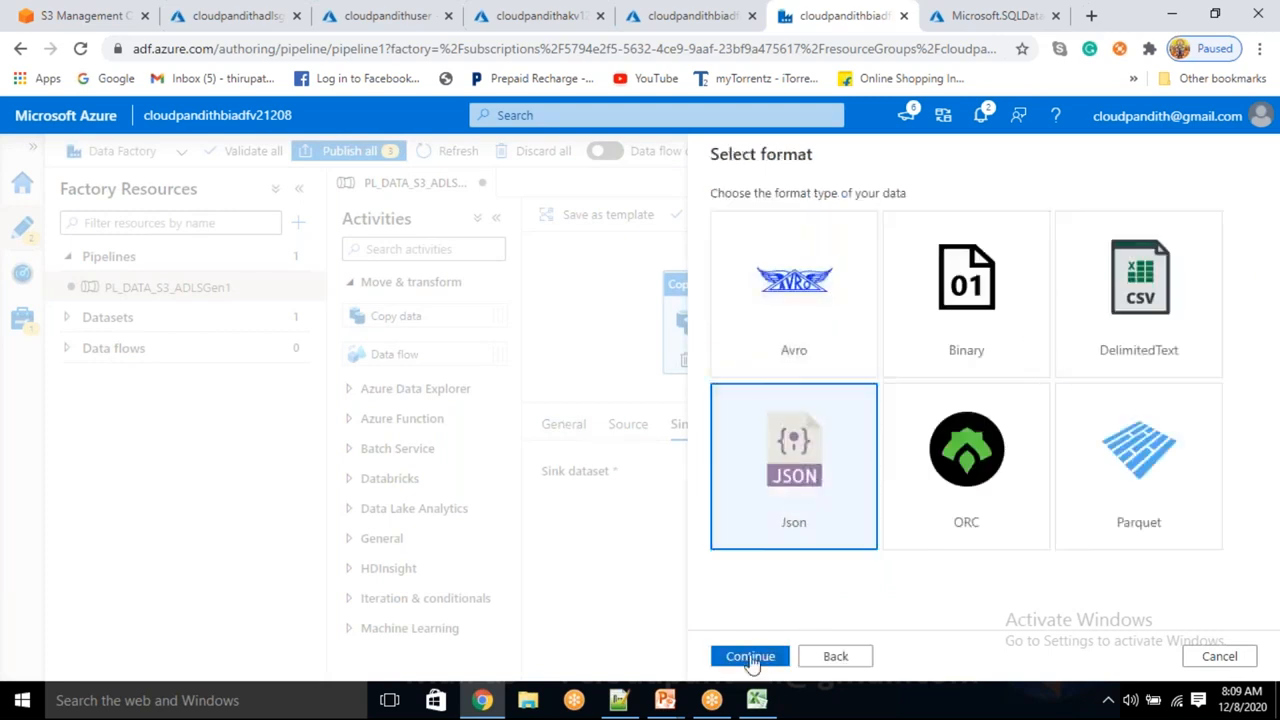
click(750, 657)
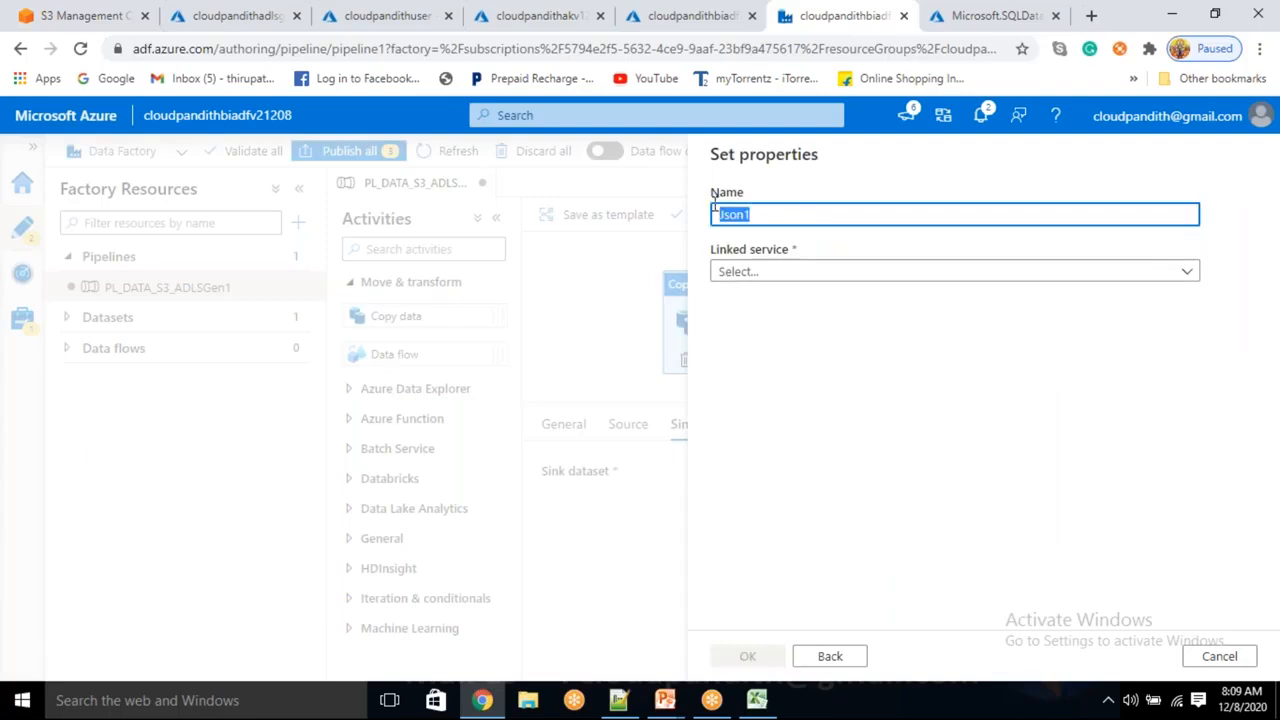
- Name the sink dataset DS_ADLSGen1_Sink1 and choose AzureDataLakeStore1 as its linked service
key(BackSpace)
text(C)
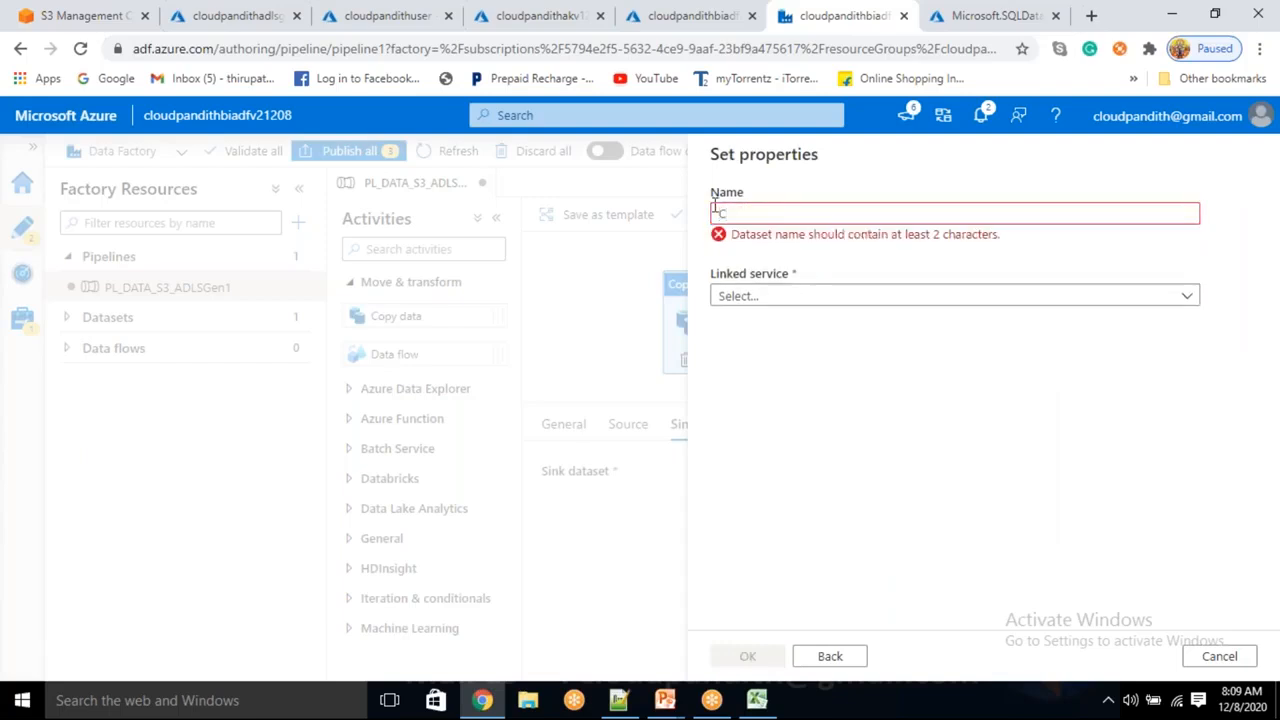
key(BackSpace)
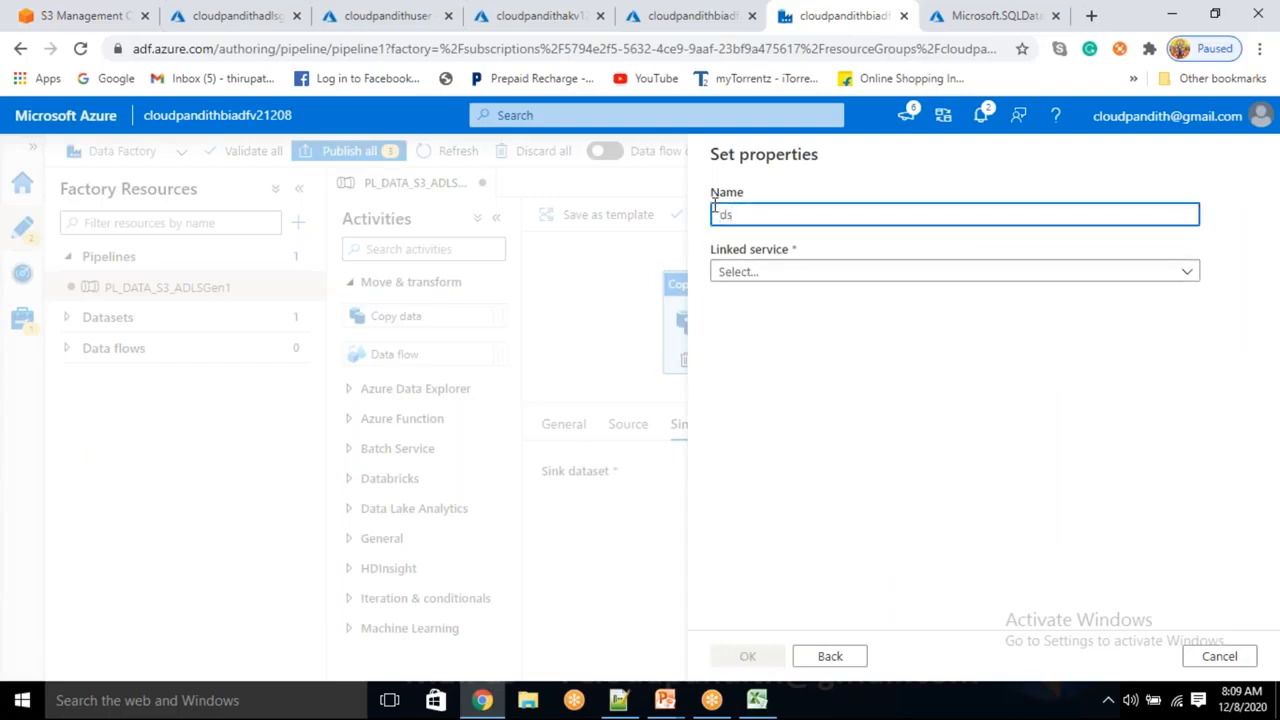
text(DS+)
key(BackSpace)
click(758, 280)
click(777, 386)
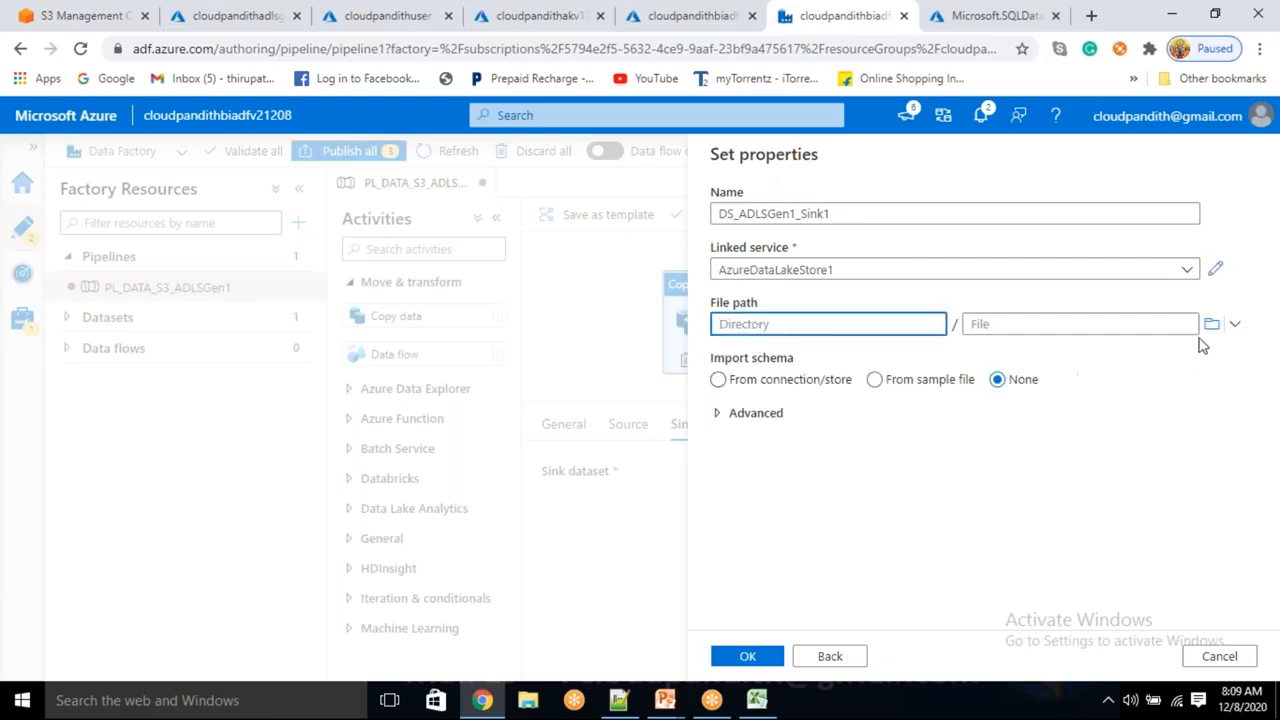
- Set the sink dataset's directory to firstrun with schema import None, and create the dataset
click(1211, 326)
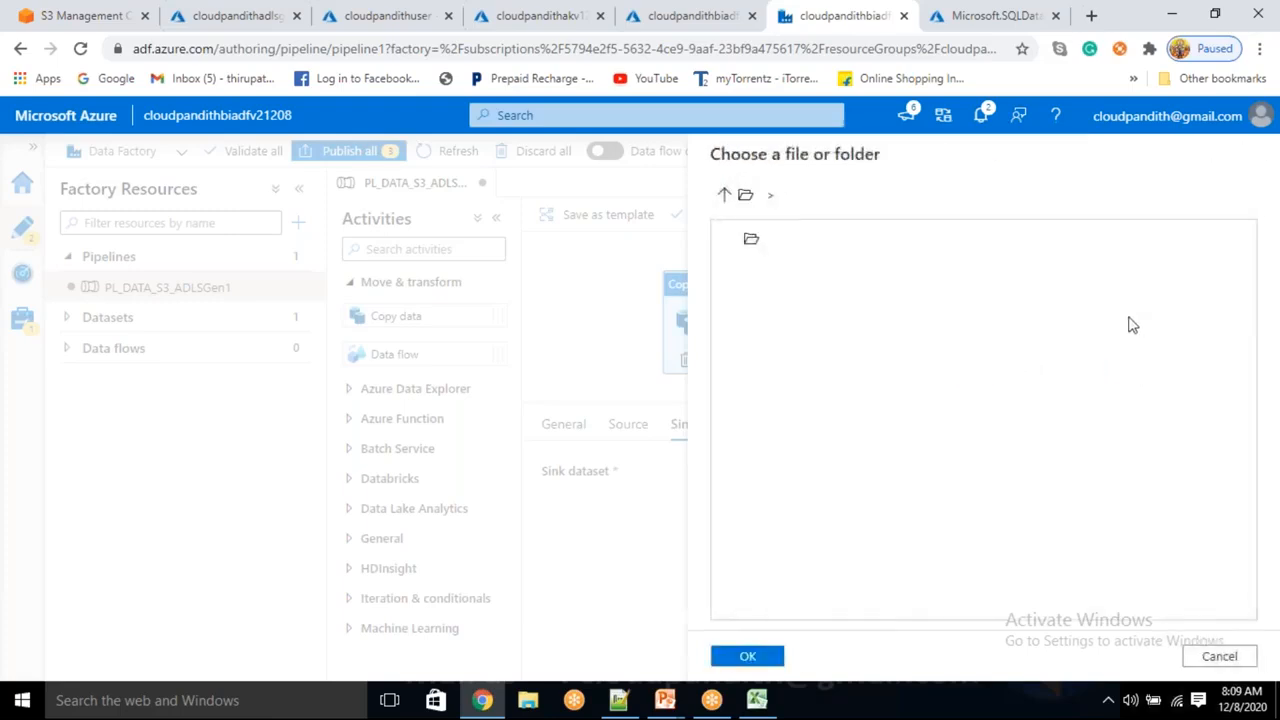
click(777, 655)
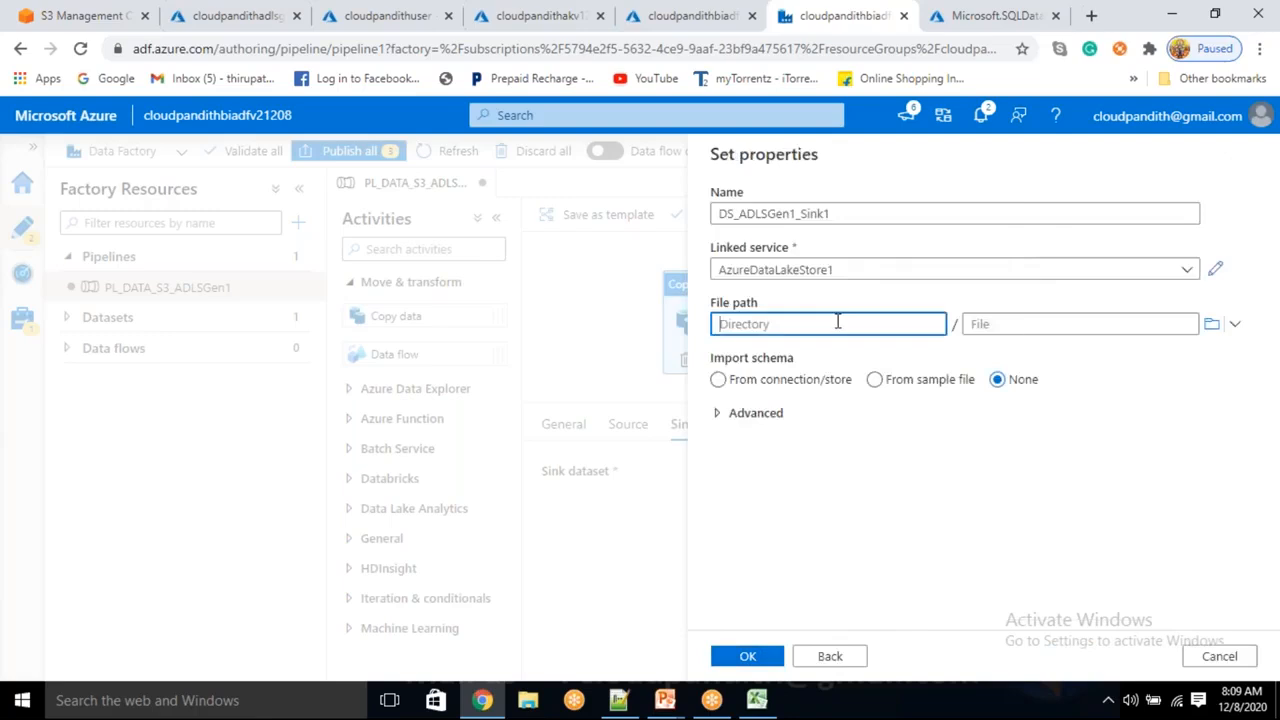
text(run)
key(BackSpace)
key(BackSpace)
key(BackSpace)
text(fir)
click(975, 326)
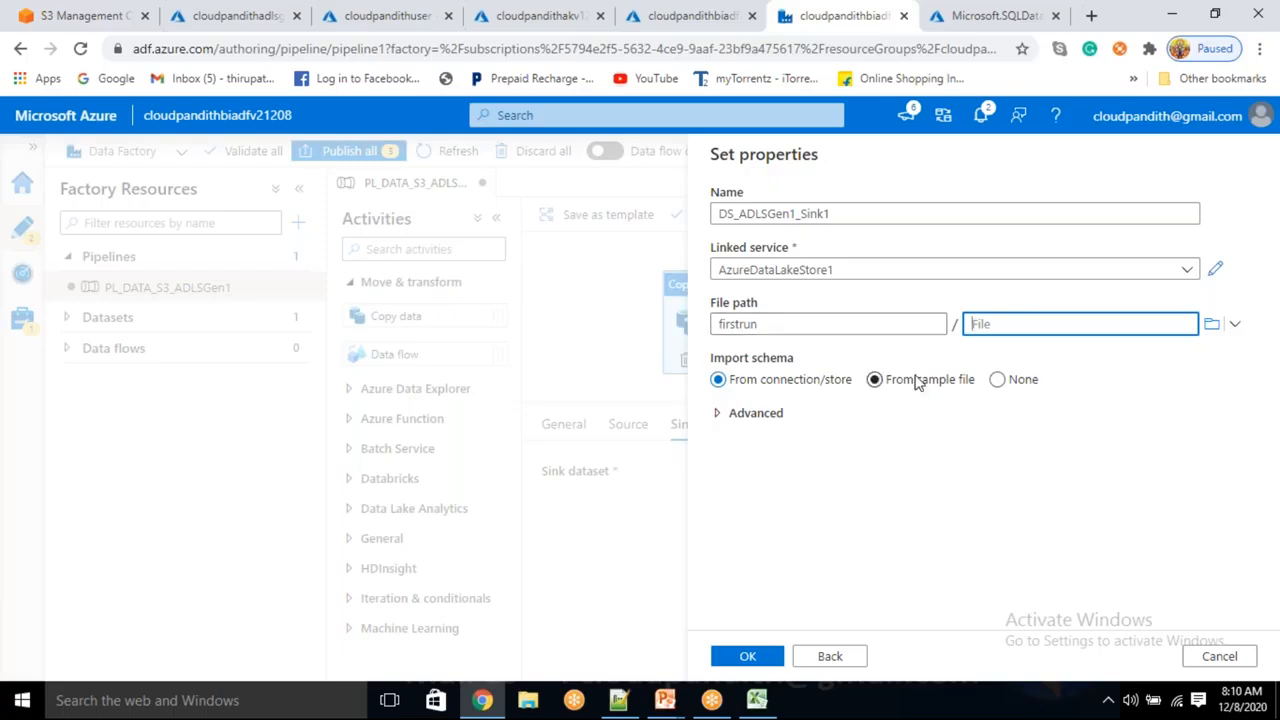
click(999, 381)
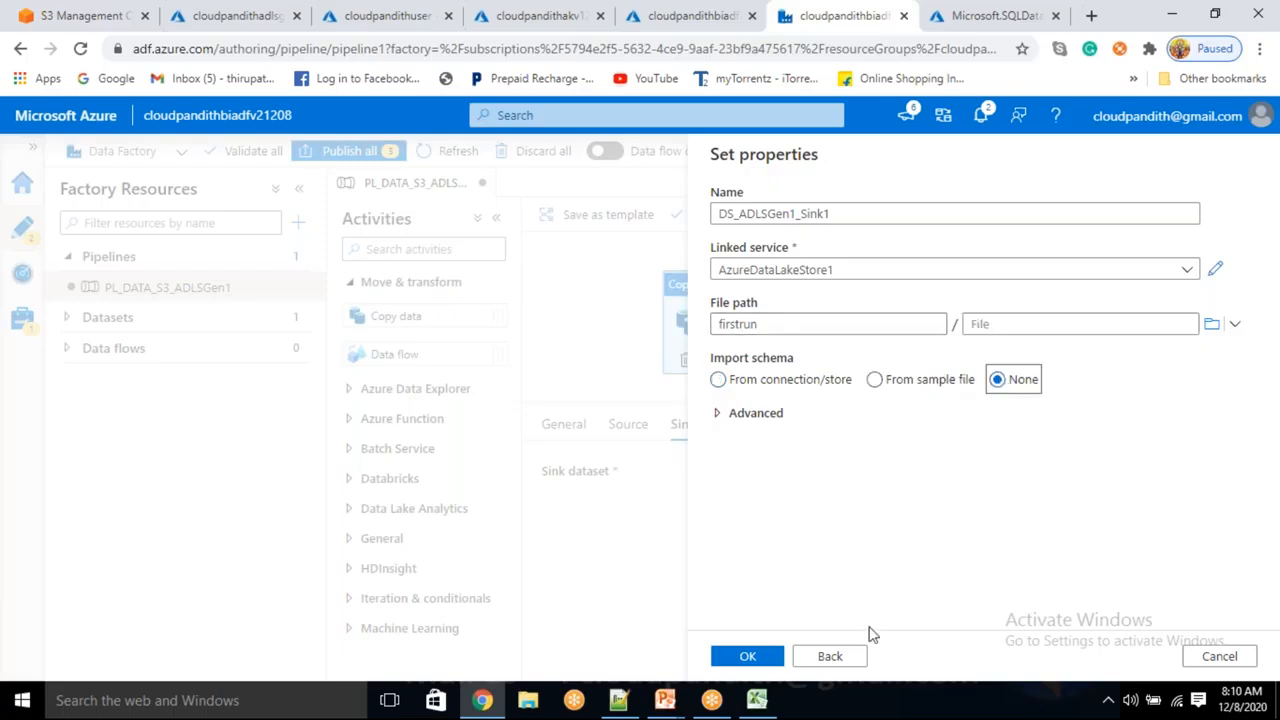
click(752, 657)
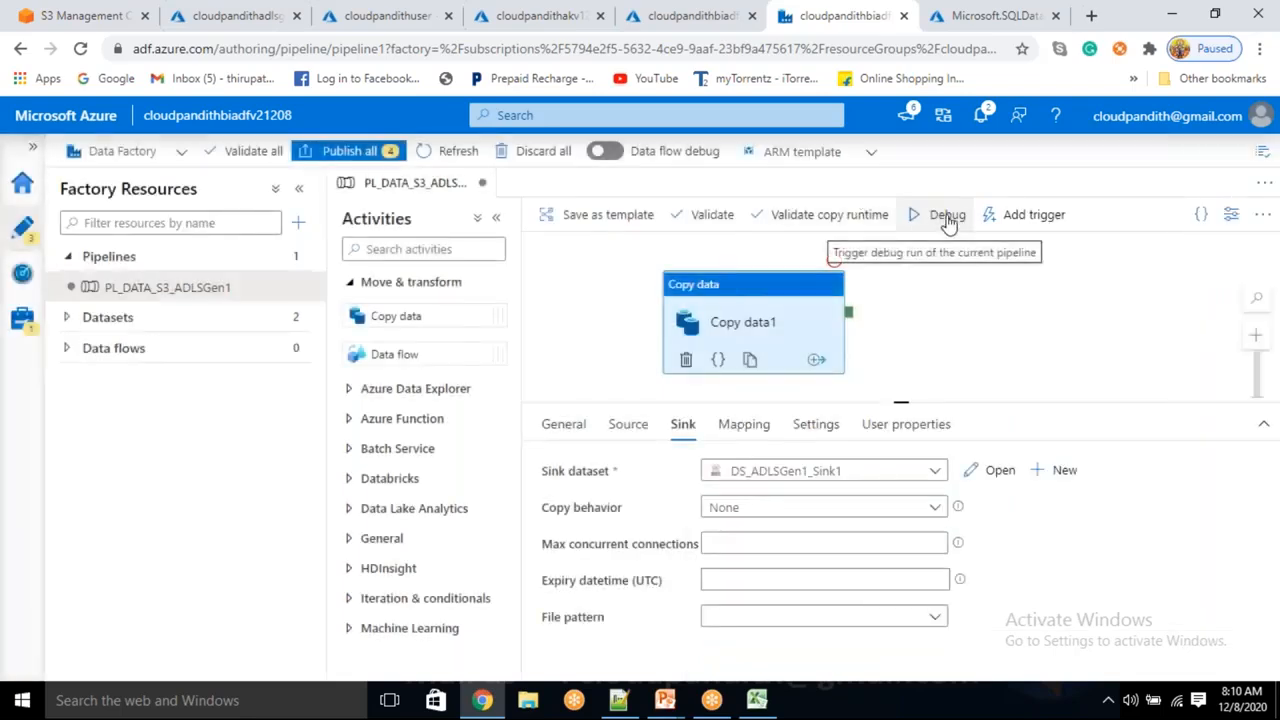
- Run the PL_DATA_S3_ADLSGen1 pipeline in debug mode and refresh its output status until the run finishes
click(946, 215)
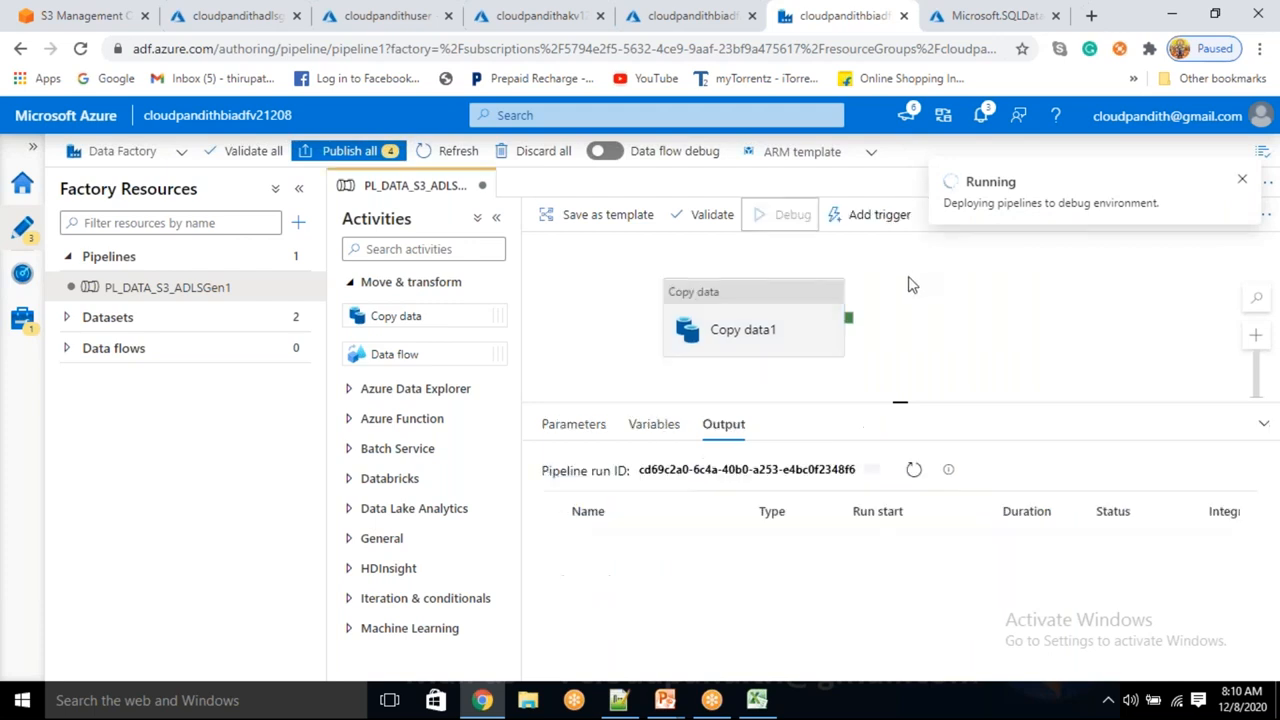
click(914, 472)
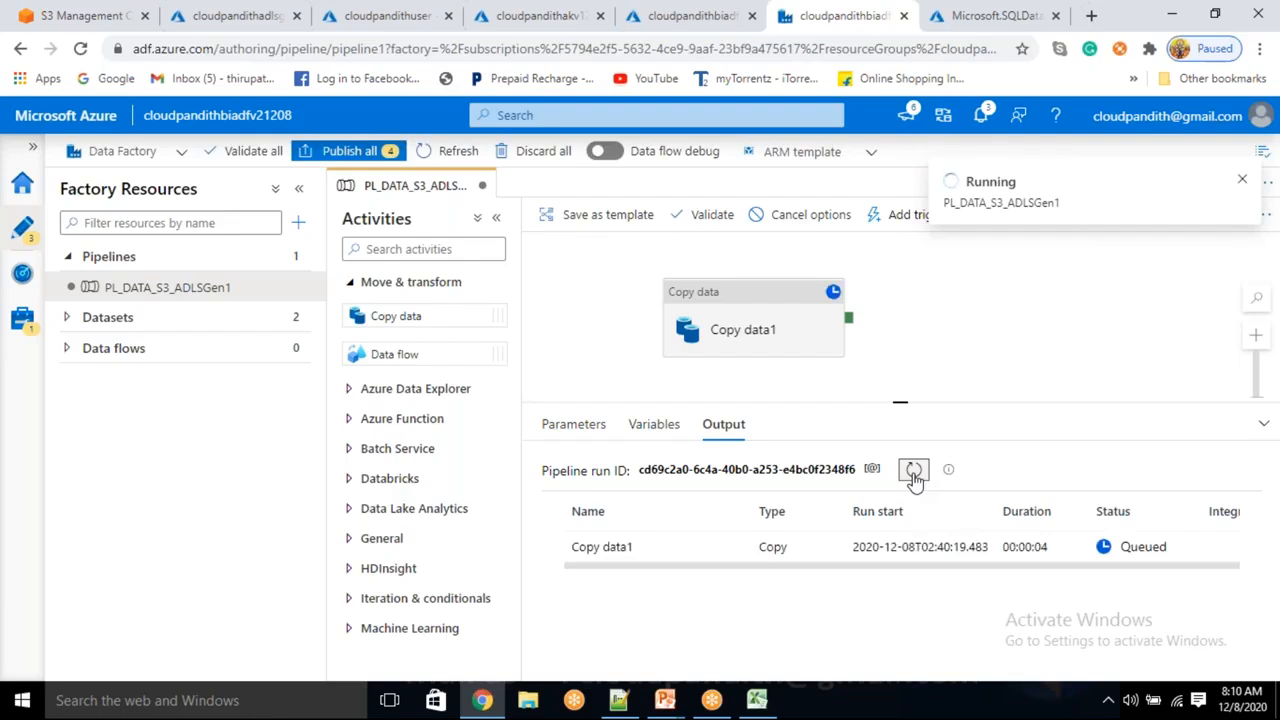
click(913, 472)
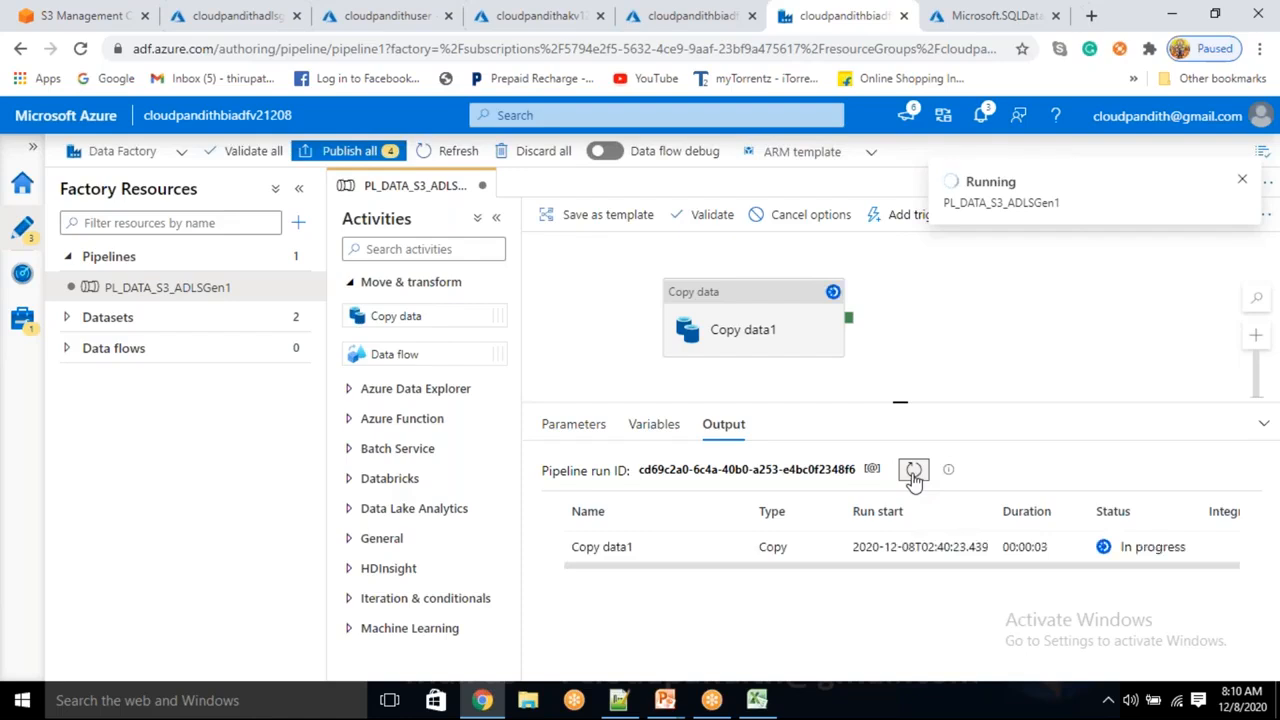
click(913, 472)
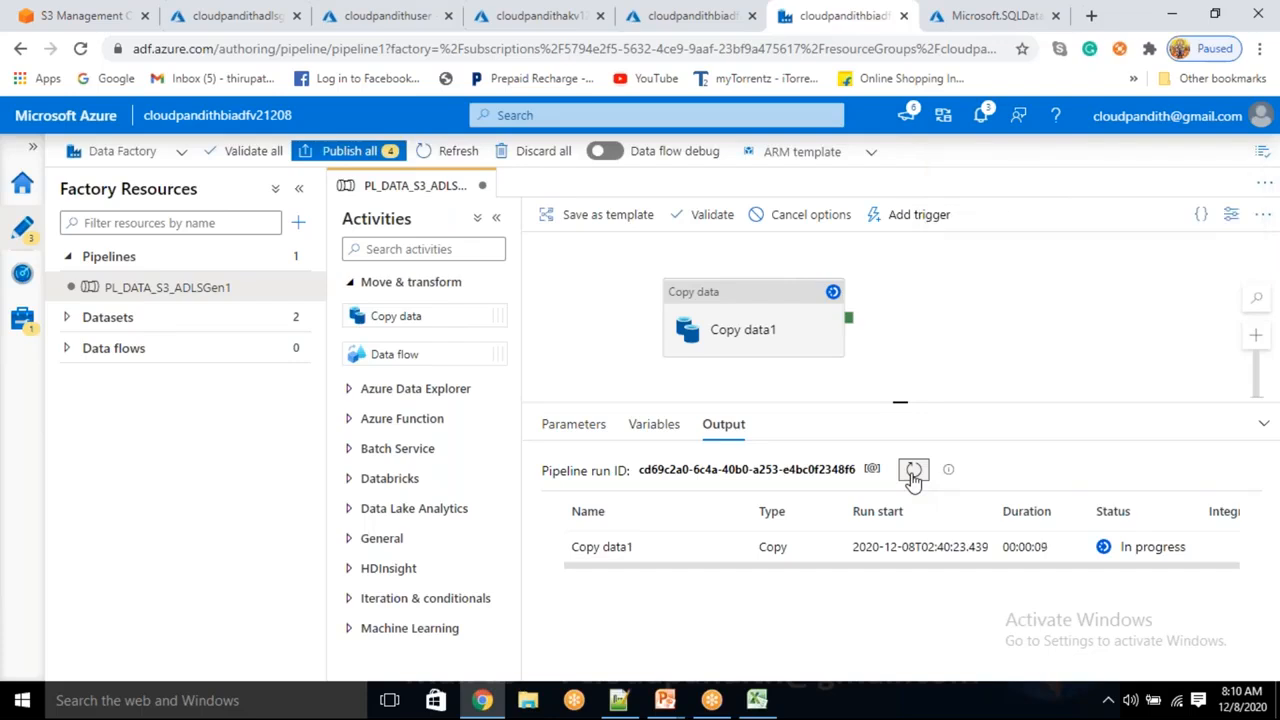
click(913, 476)
- Open the Copy data1 run details and compare the files and rows read with those written
mouse_move(730, 548)
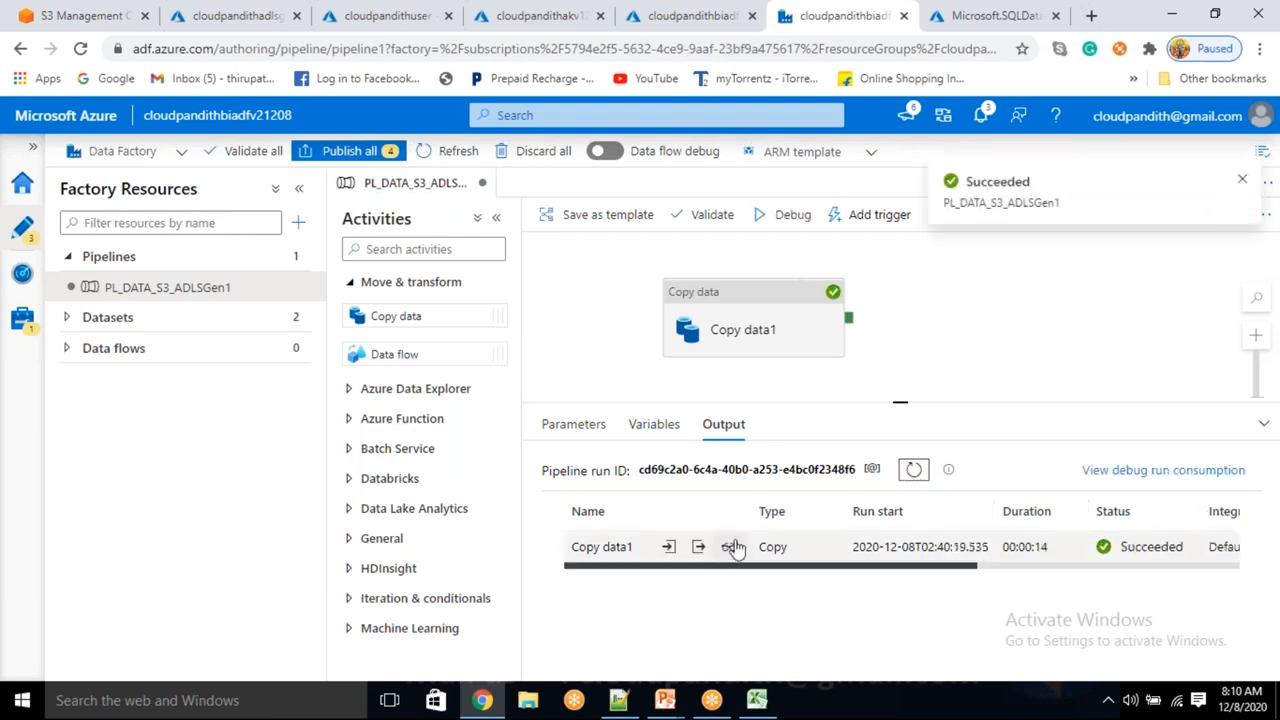
click(731, 548)
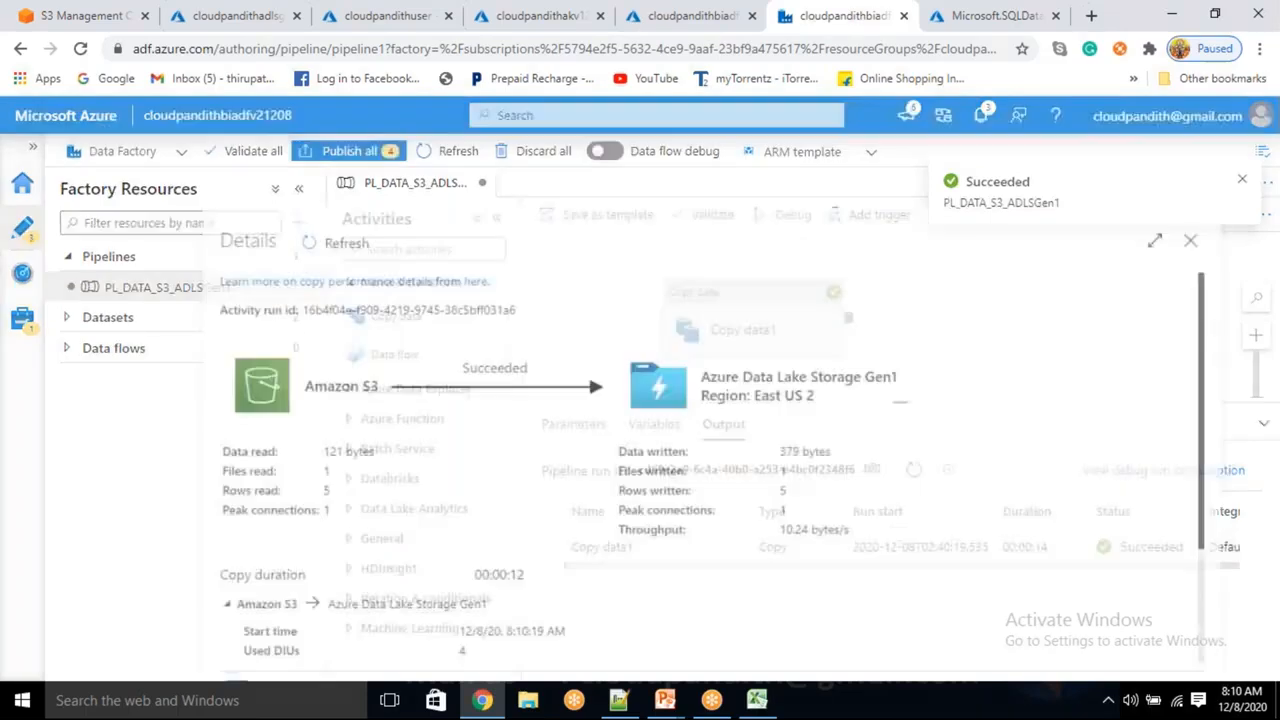
double_click(286, 471)
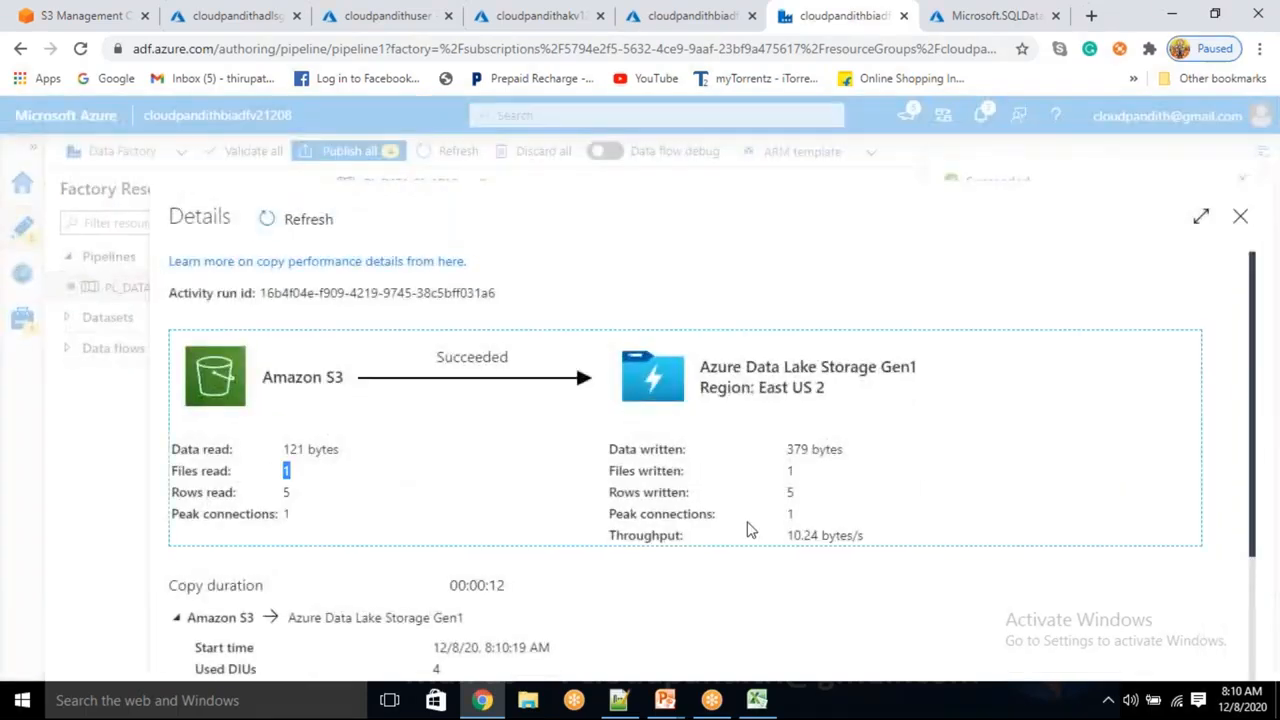
double_click(790, 471)
double_click(283, 494)
double_click(797, 492)
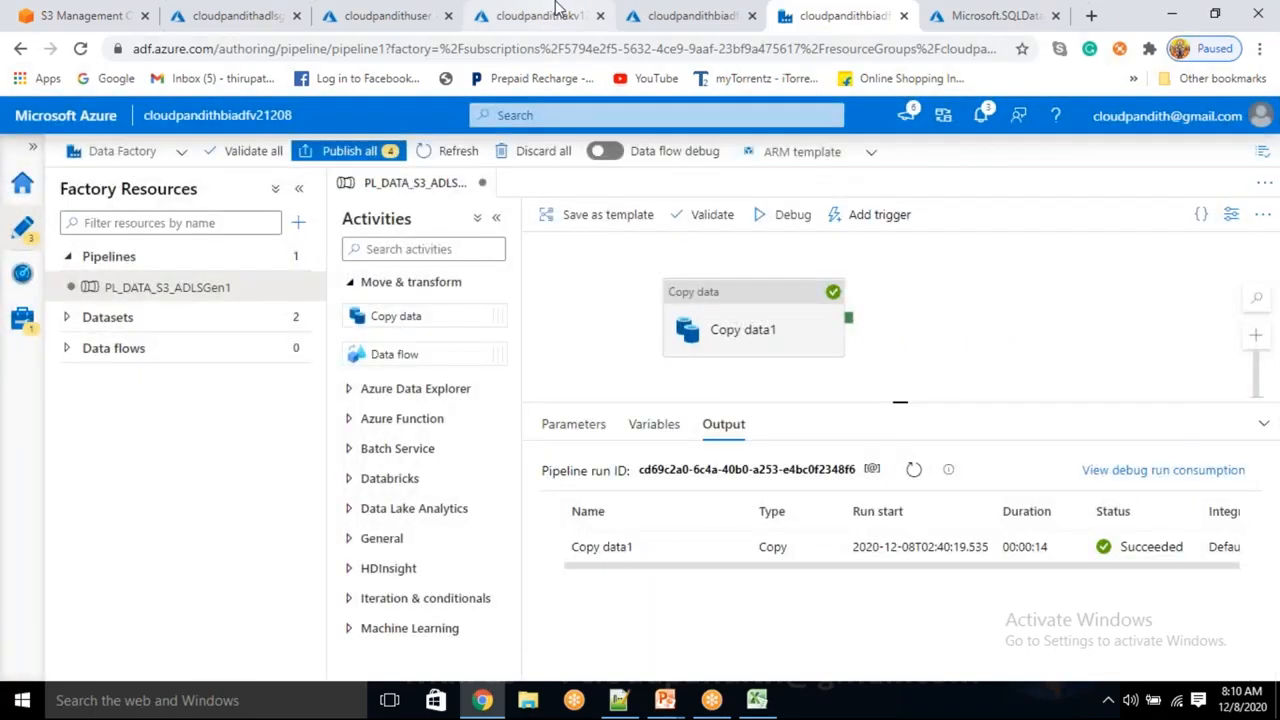
- Browse the cloudpandithadlsgen1 storage account to the firstrun folder and preview cust1.json
click(538, 15)
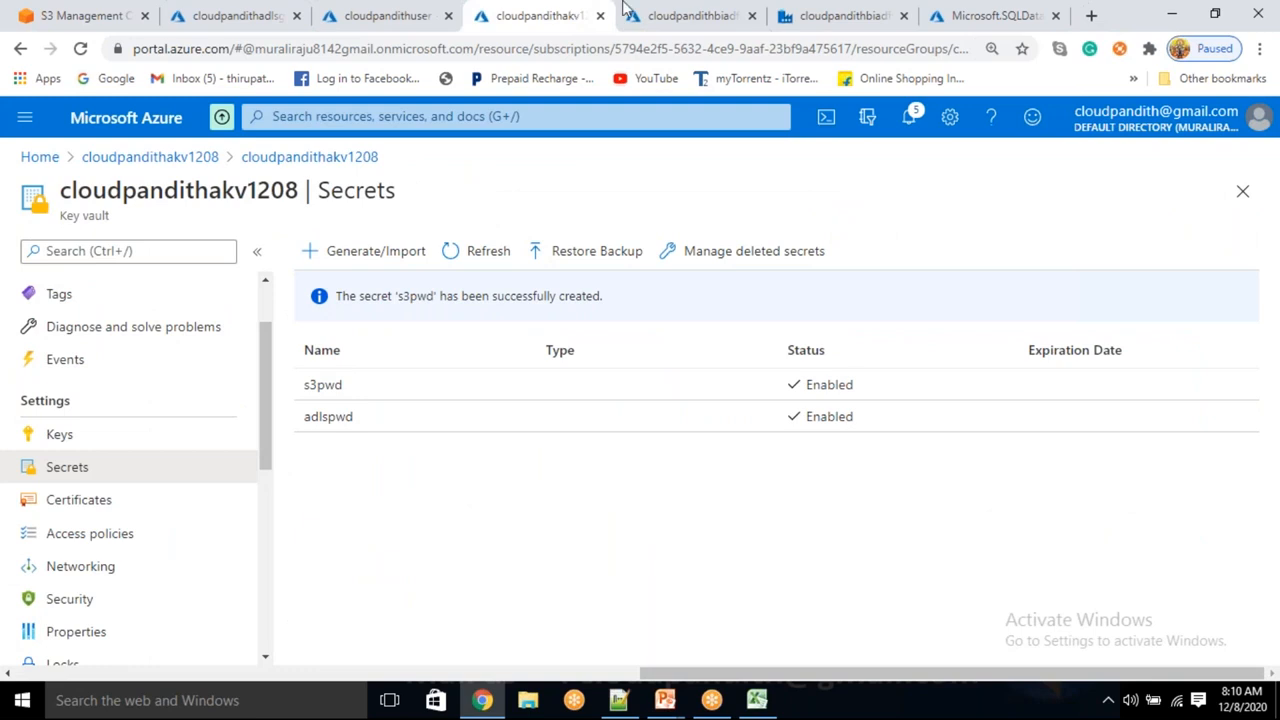
click(255, 14)
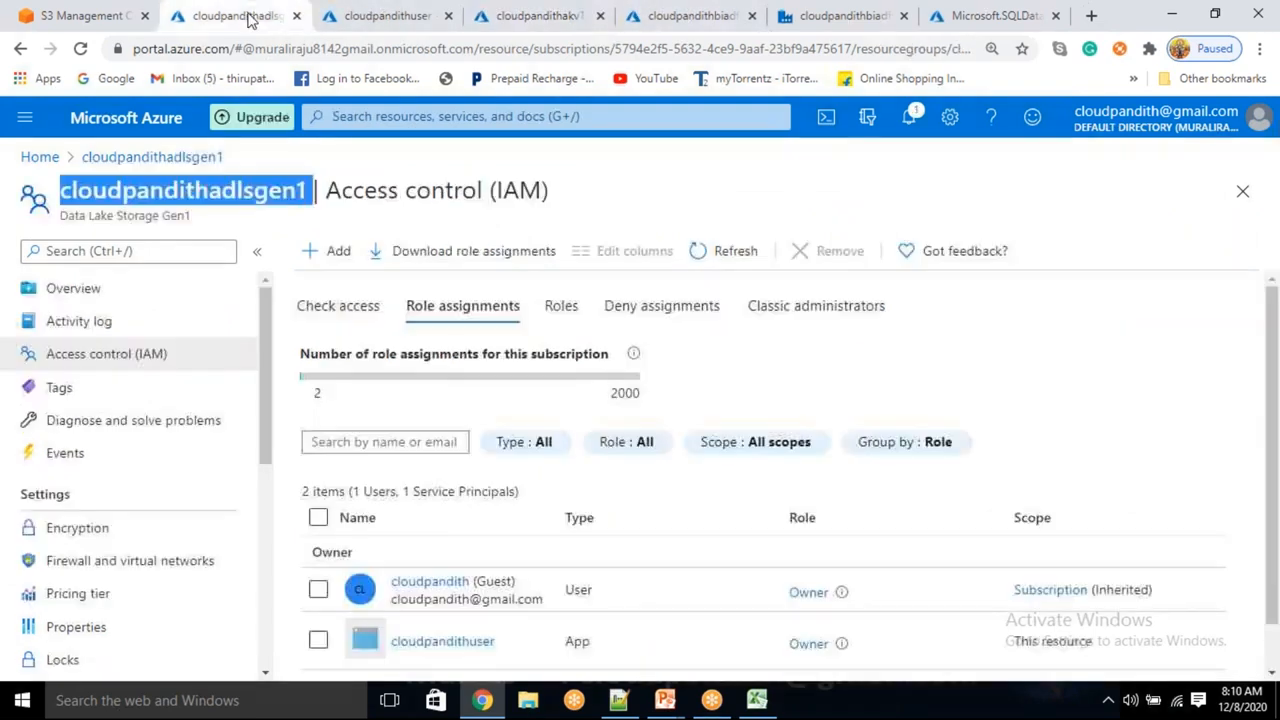
click(68, 298)
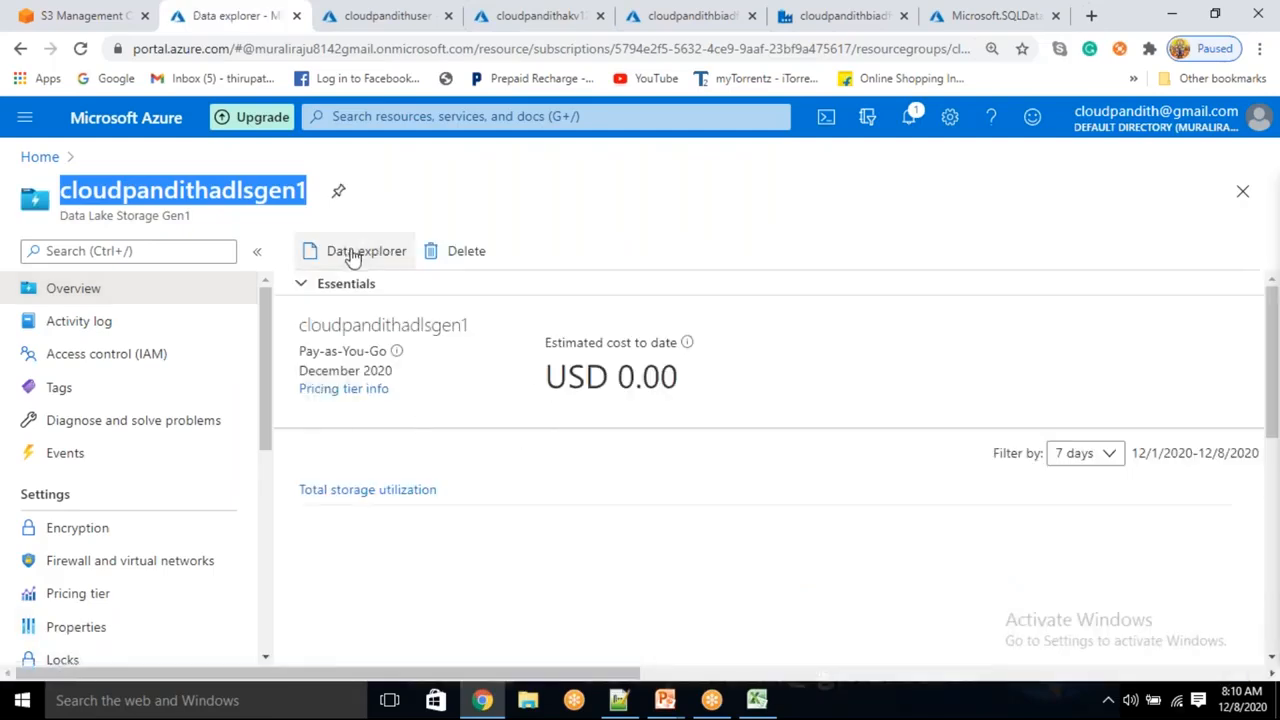
click(353, 254)
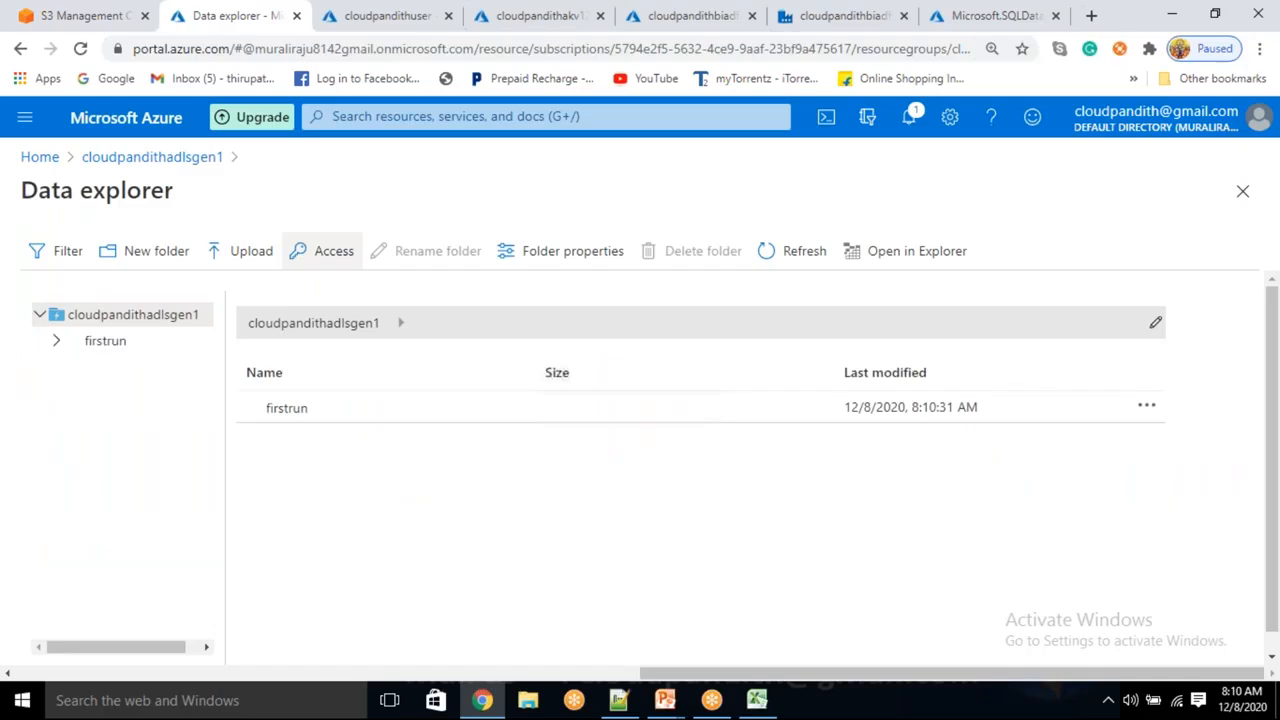
click(318, 412)
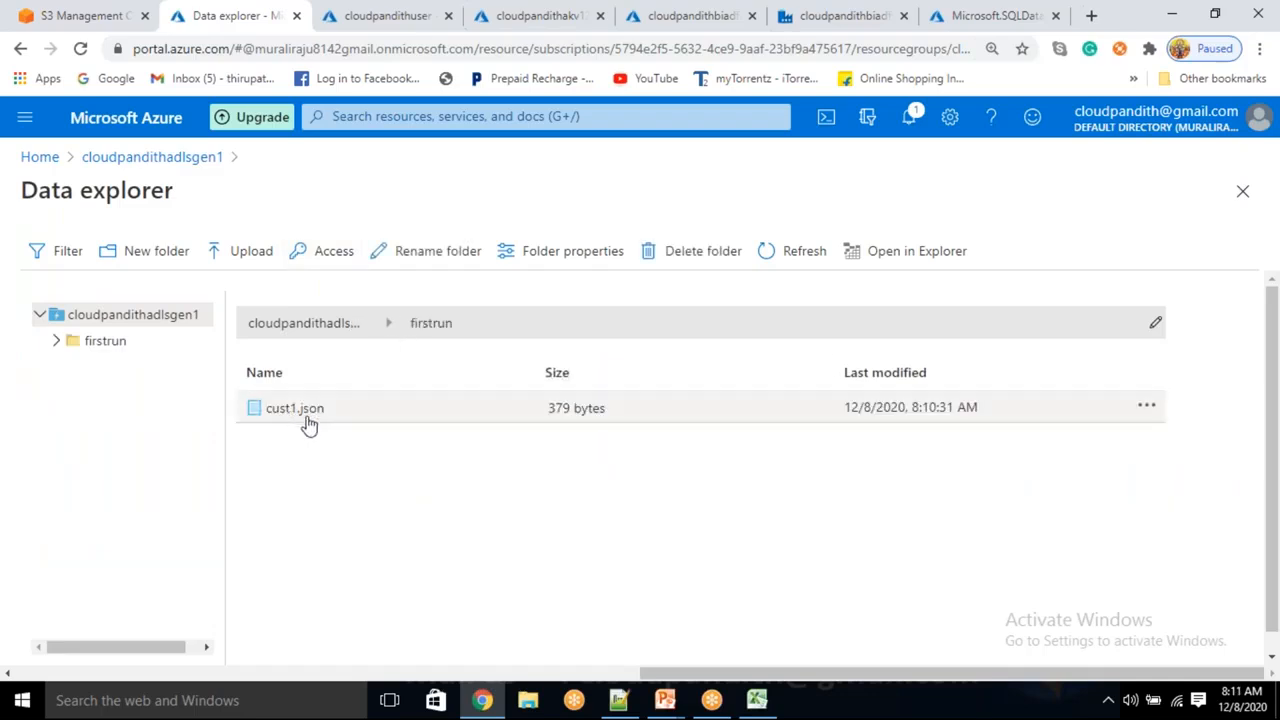
double_click(309, 424)
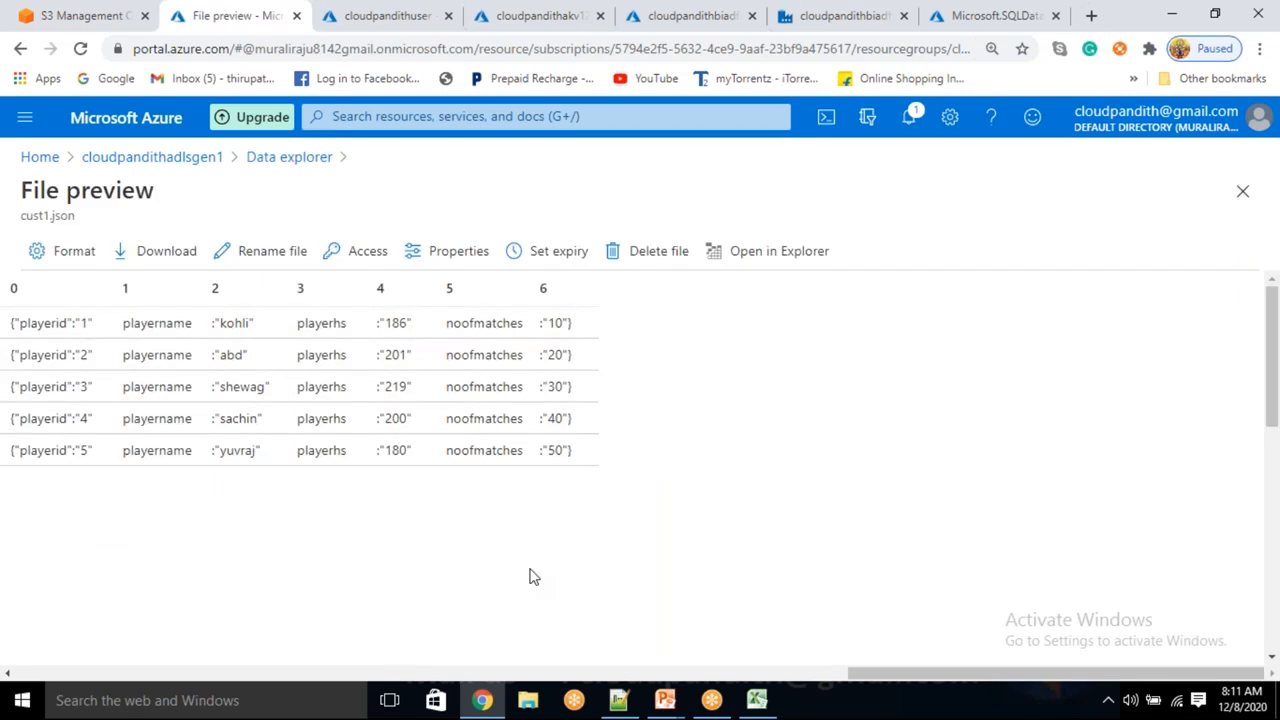
- Download cust1.json, review its JSON records in Notepad, and close both the text file and the file preview
click(143, 258)
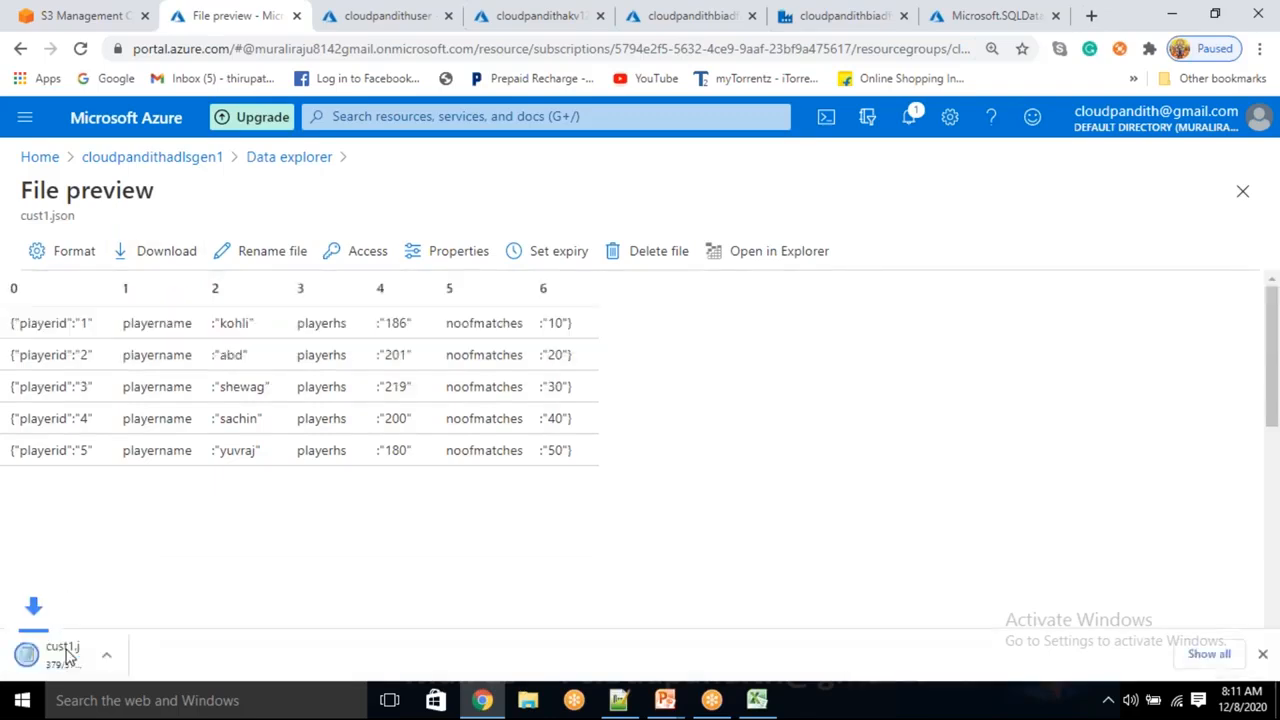
click(76, 663)
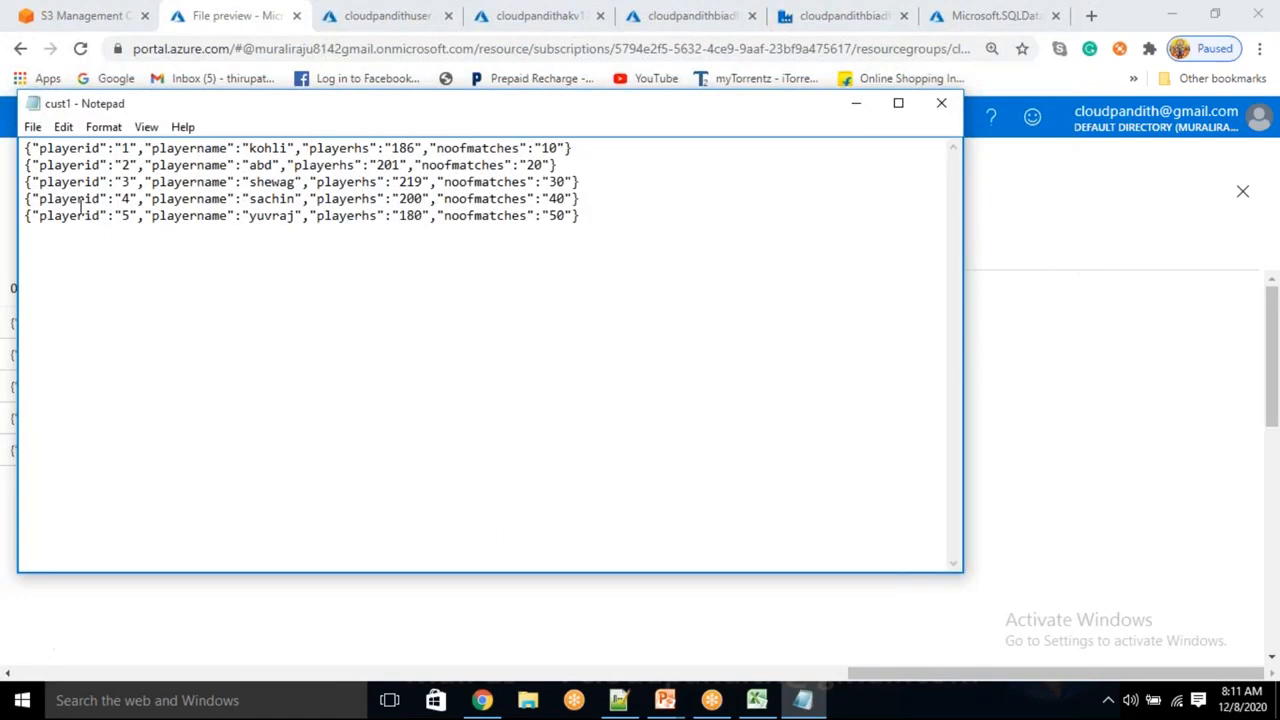
drag(580, 216, 24, 146)
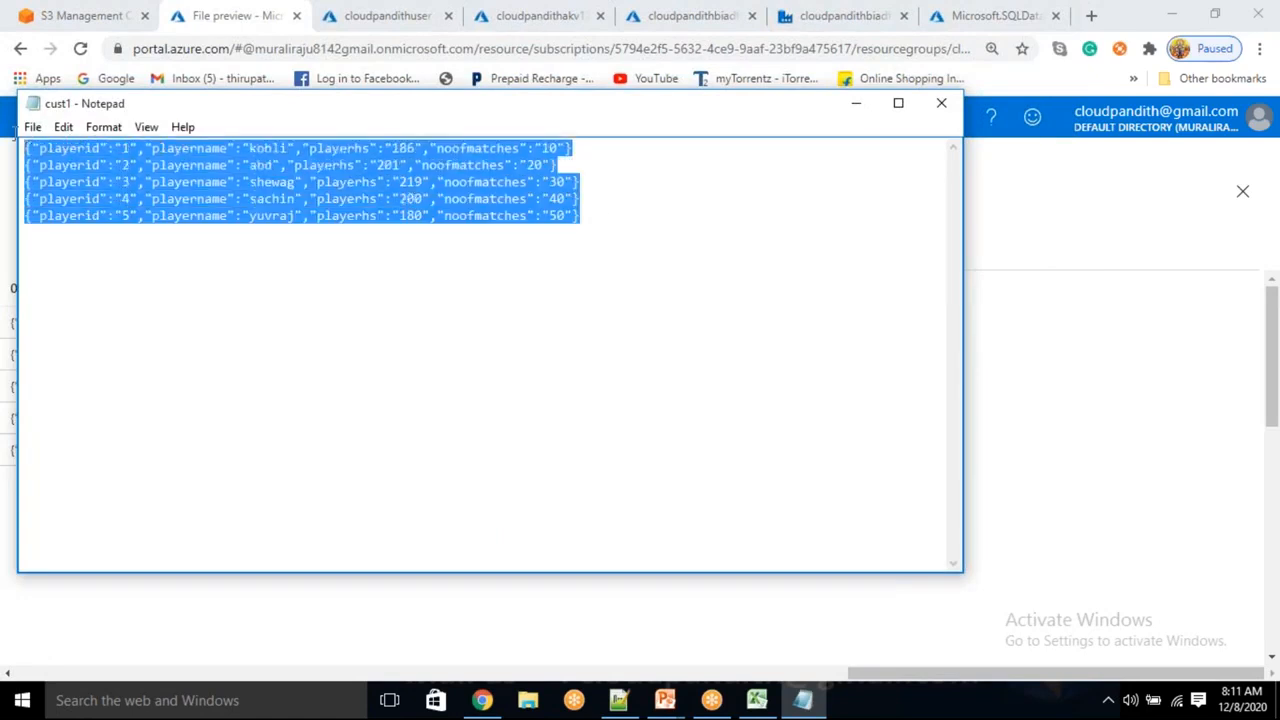
click(859, 401)
click(941, 103)
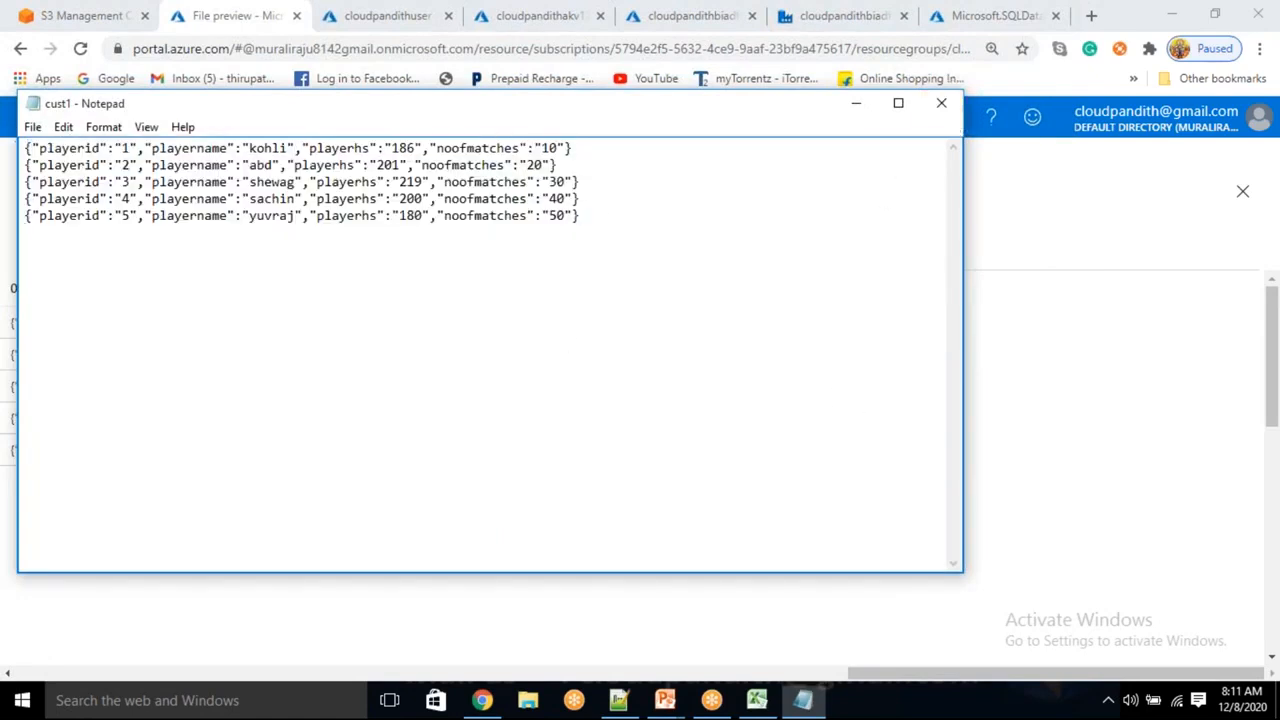
click(1243, 191)
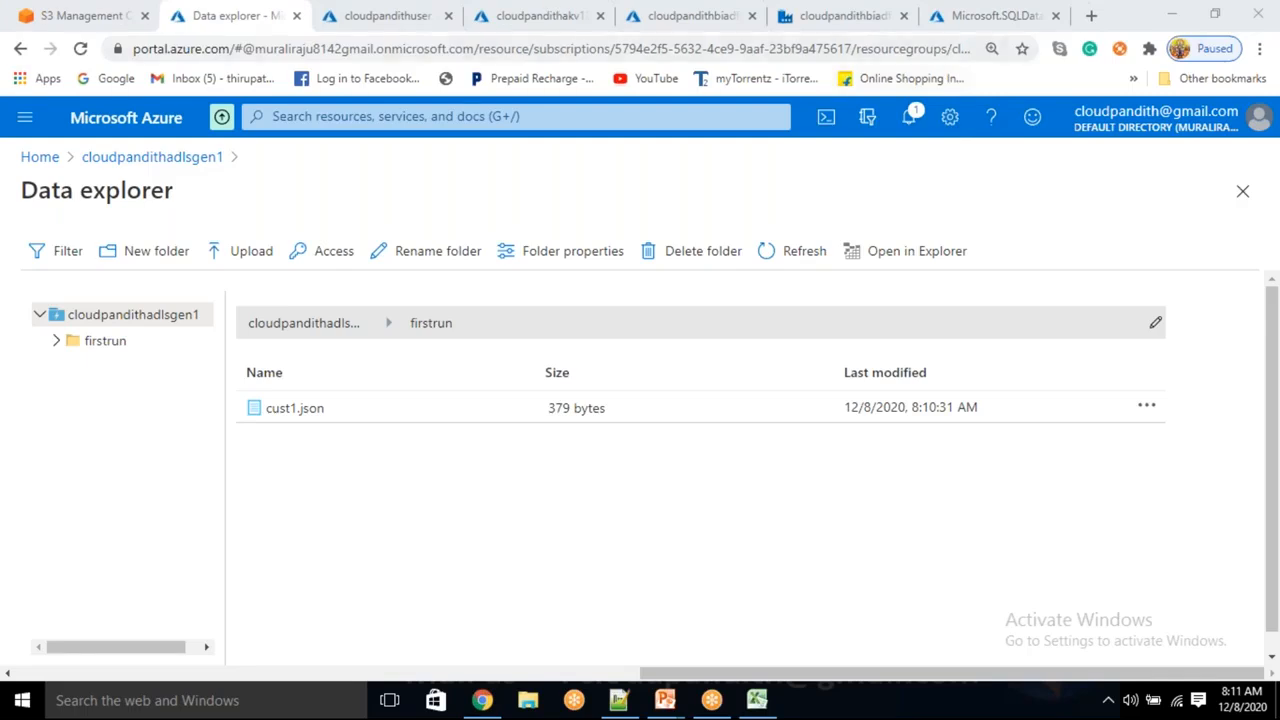
- Open the newly deployed cloudpandithsqldb SQL database resource from its completed deployment page
click(985, 16)
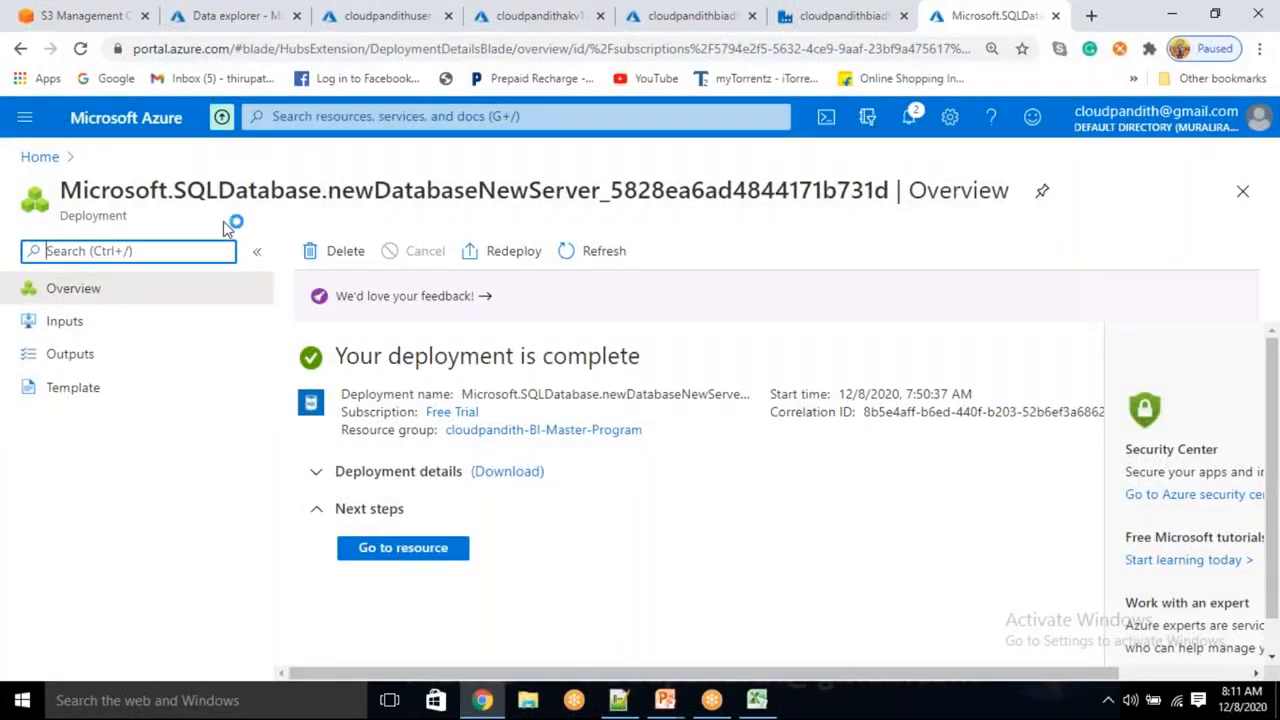
click(433, 550)
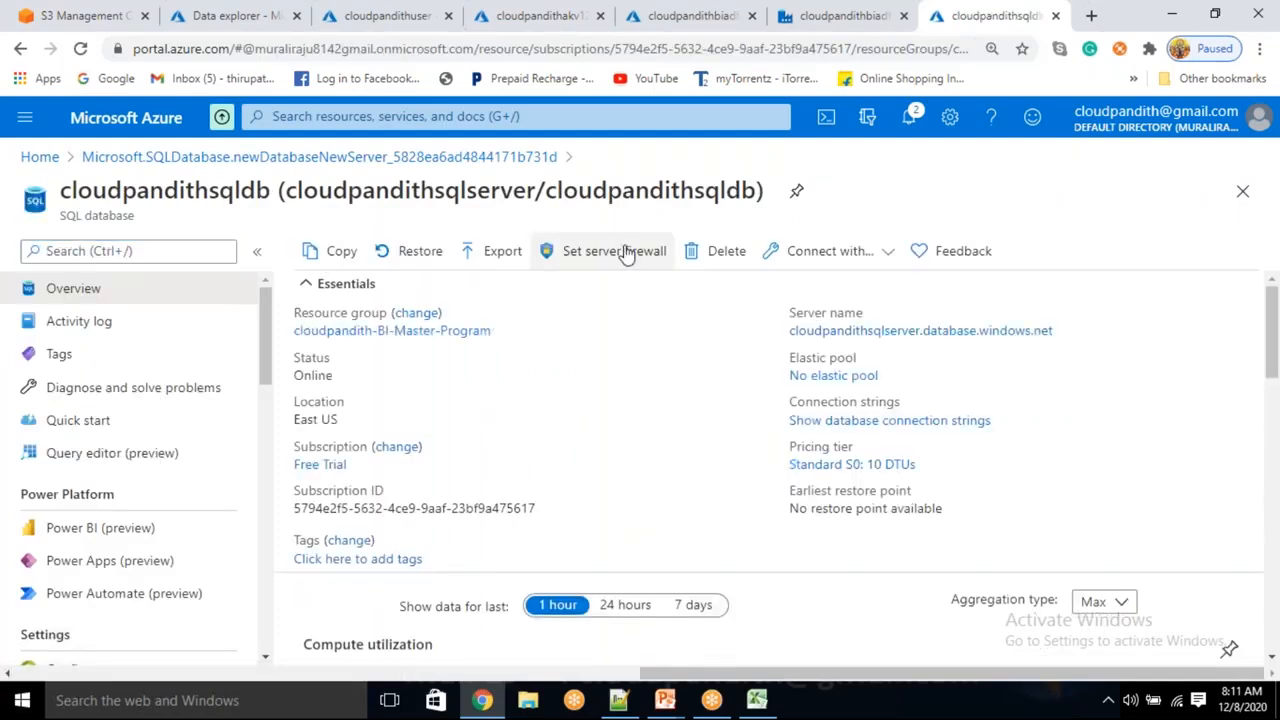
- In the SQL server's firewall settings, allow Azure services and resources to access the server, add the client IP address, and save
click(621, 251)
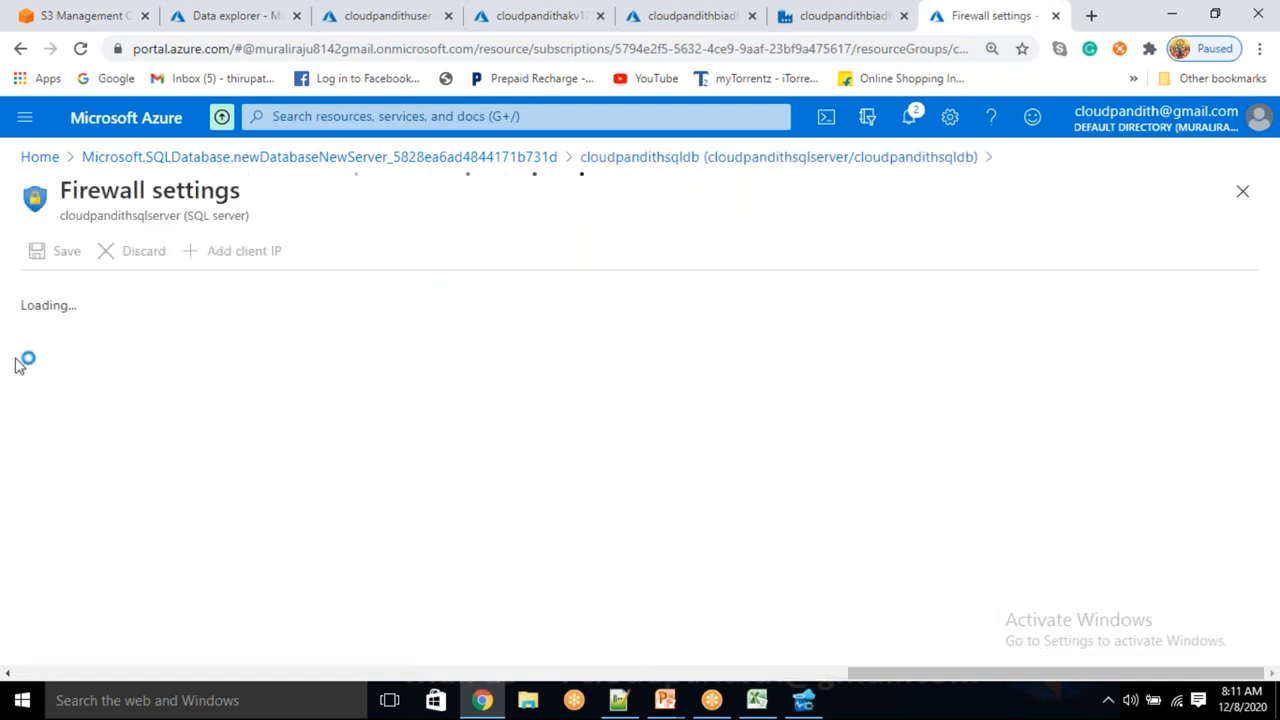
click(55, 569)
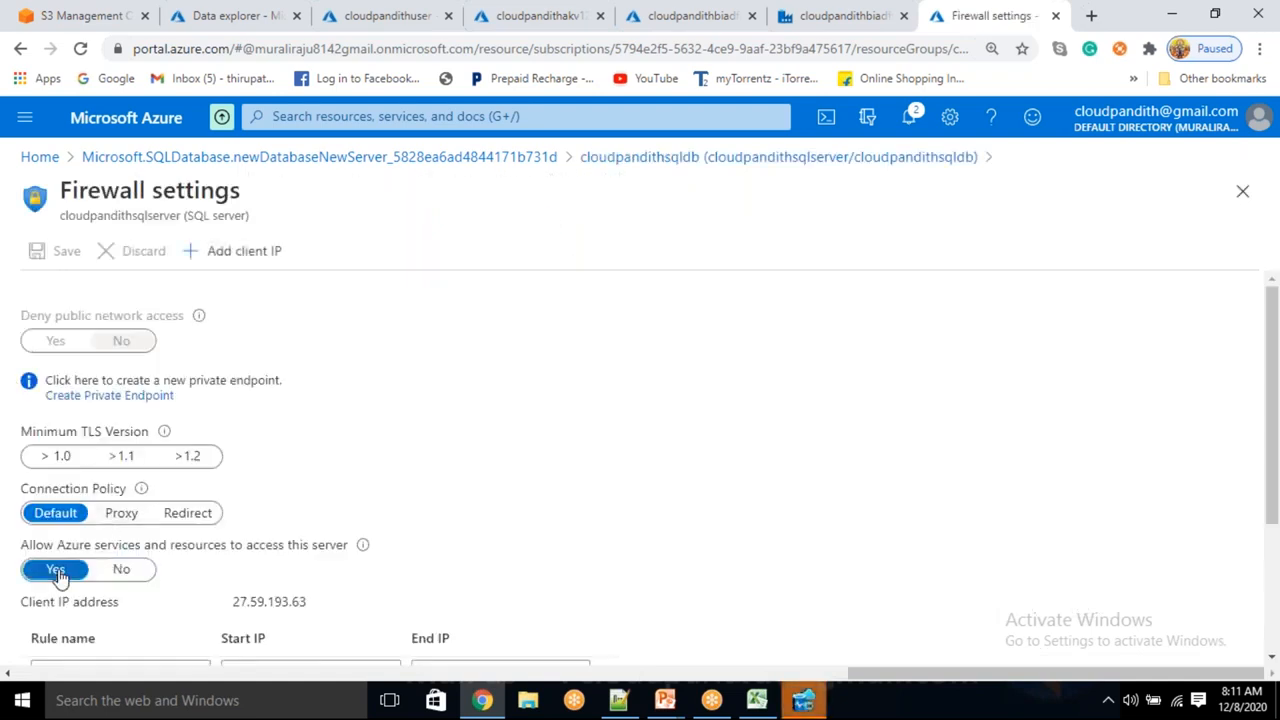
scroll(300, 545, down, 1)
click(240, 251)
scroll(430, 482, down, 1)
click(55, 251)
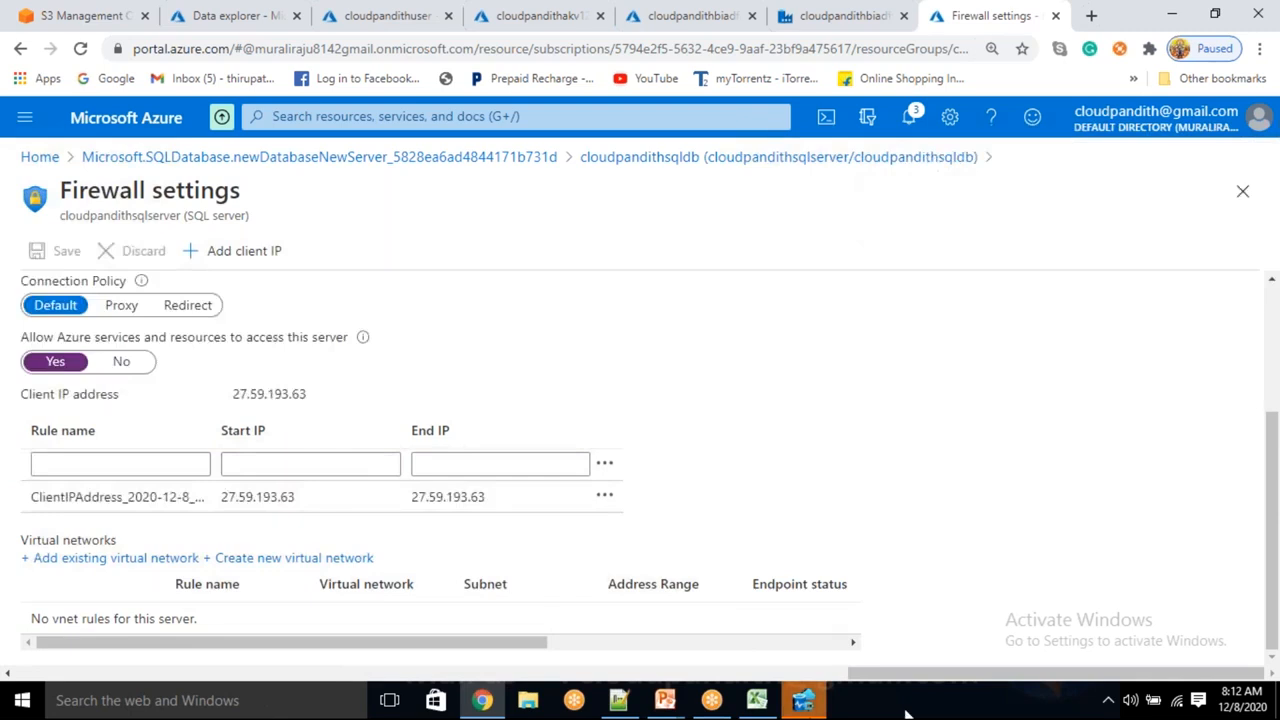
- Return to the cloudpandithsqldb overview, copy the server name, and switch to Azure Data Studio
click(787, 160)
click(1066, 331)
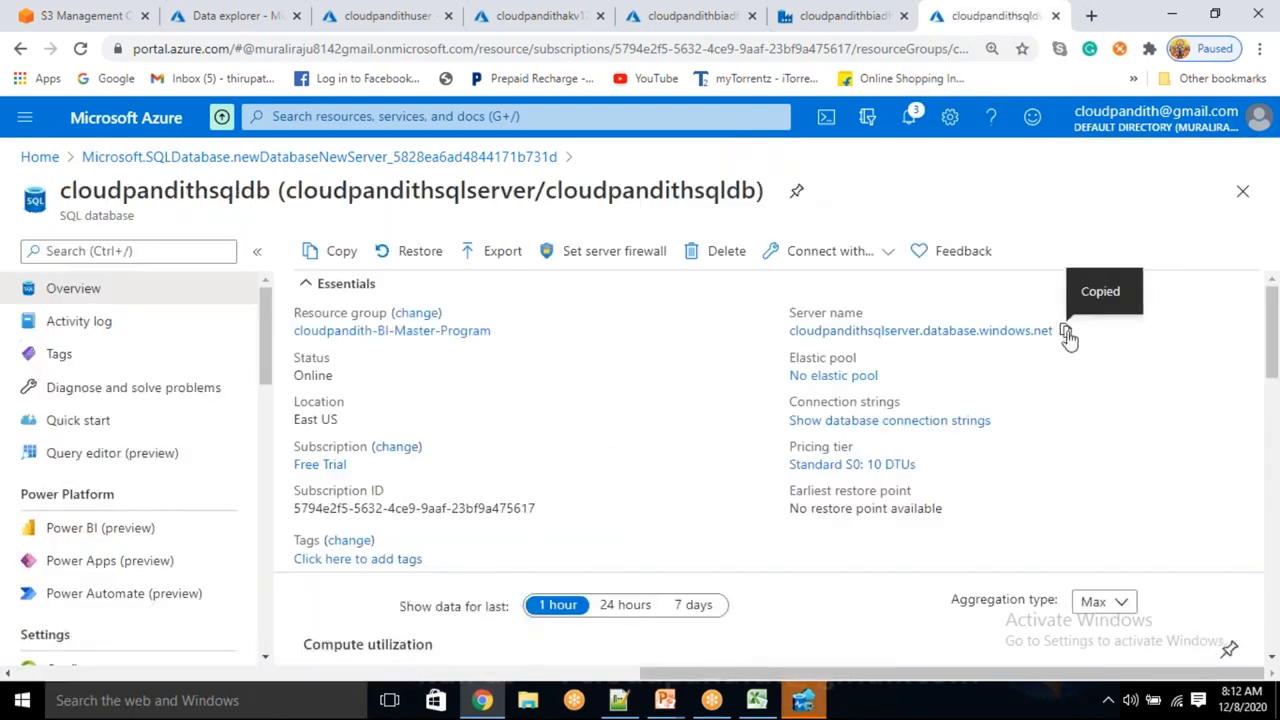
click(803, 700)
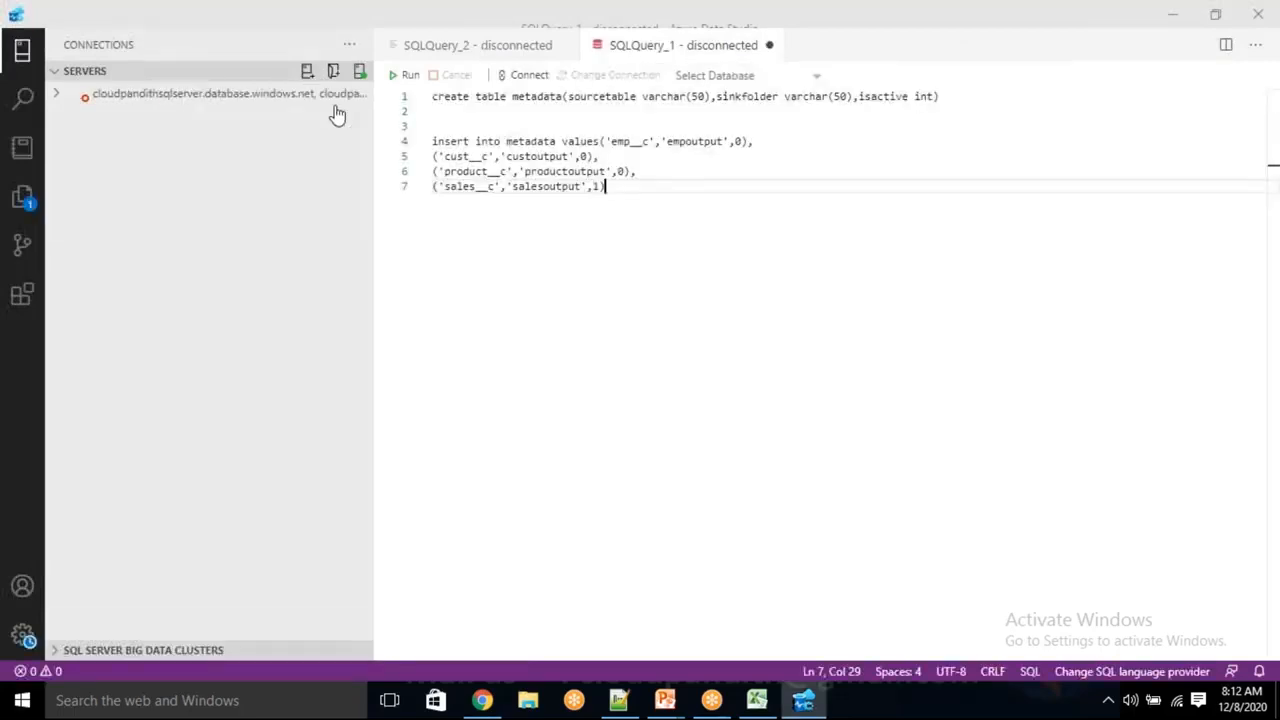
- Start a new Microsoft SQL Server connection and paste cloudpandithsqlserver.database.windows.net as its server
click(310, 72)
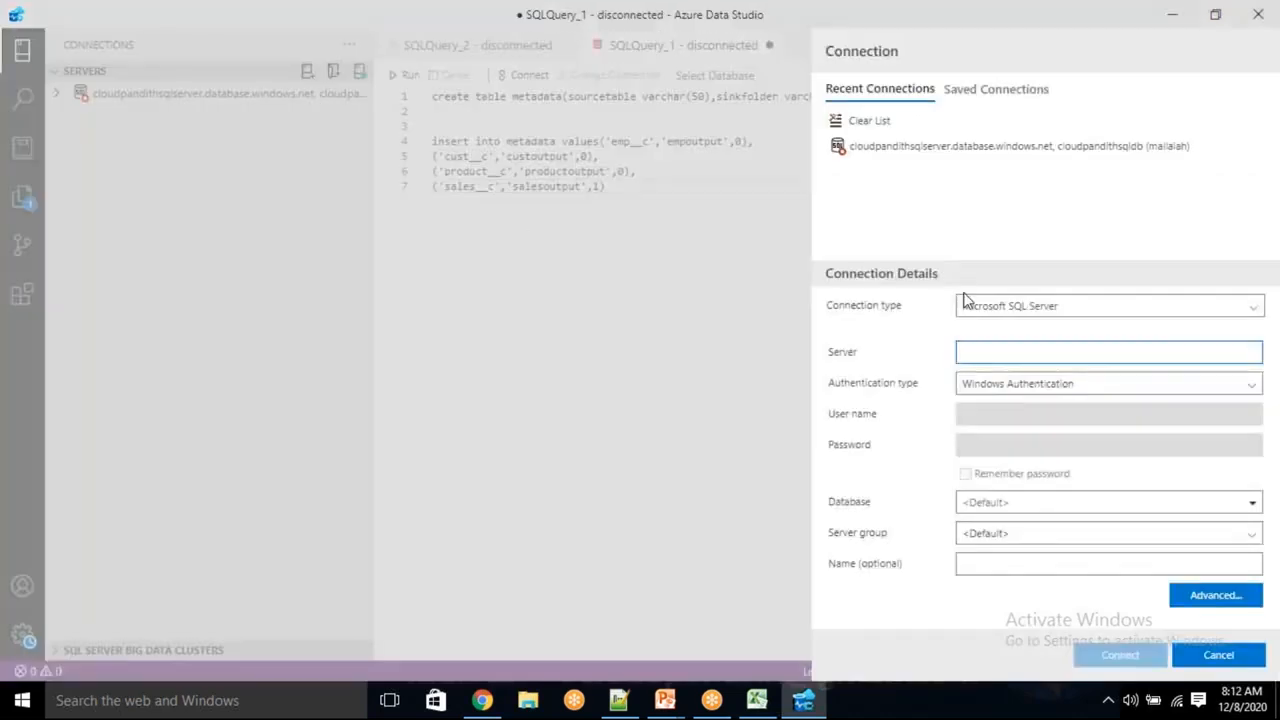
click(1058, 308)
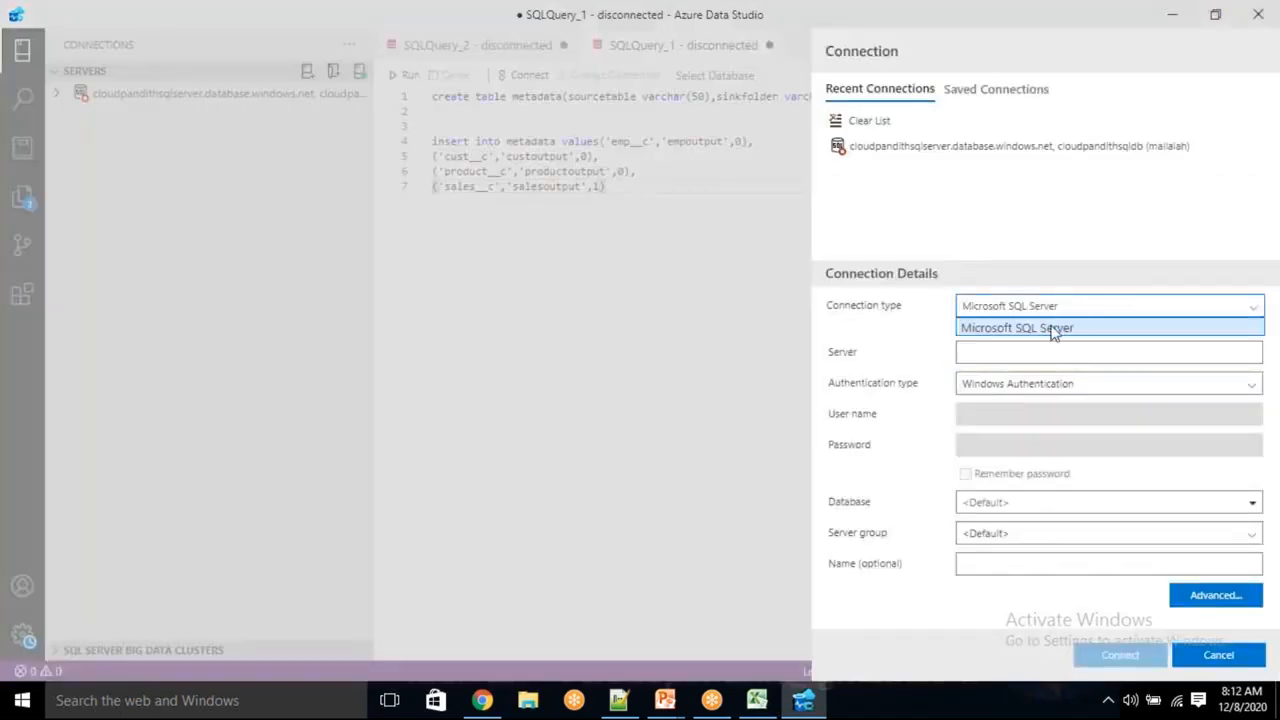
click(925, 335)
click(971, 354)
key(ctrl+v)
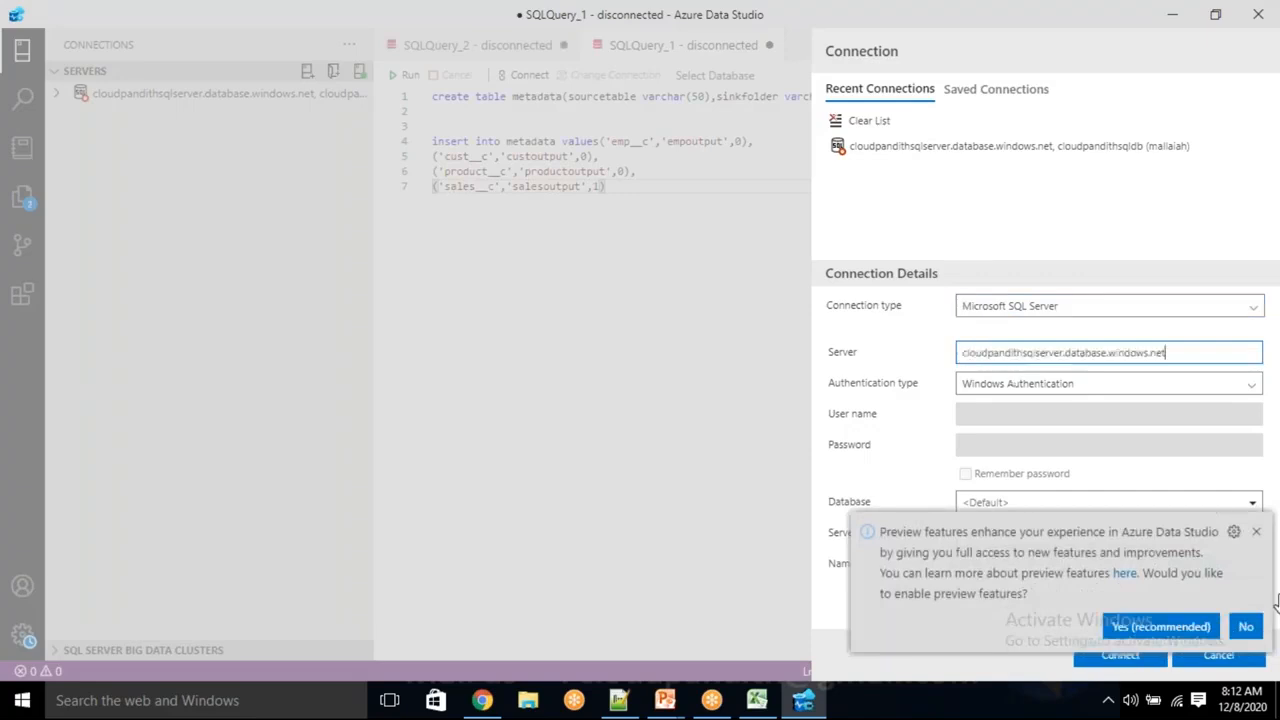
- Set the authentication type to SQL Login and enter the account's user name and password
click(1023, 386)
click(990, 403)
click(987, 420)
text(mallaiah)
key(Tab)
text(••••••••••)
key(Tab)
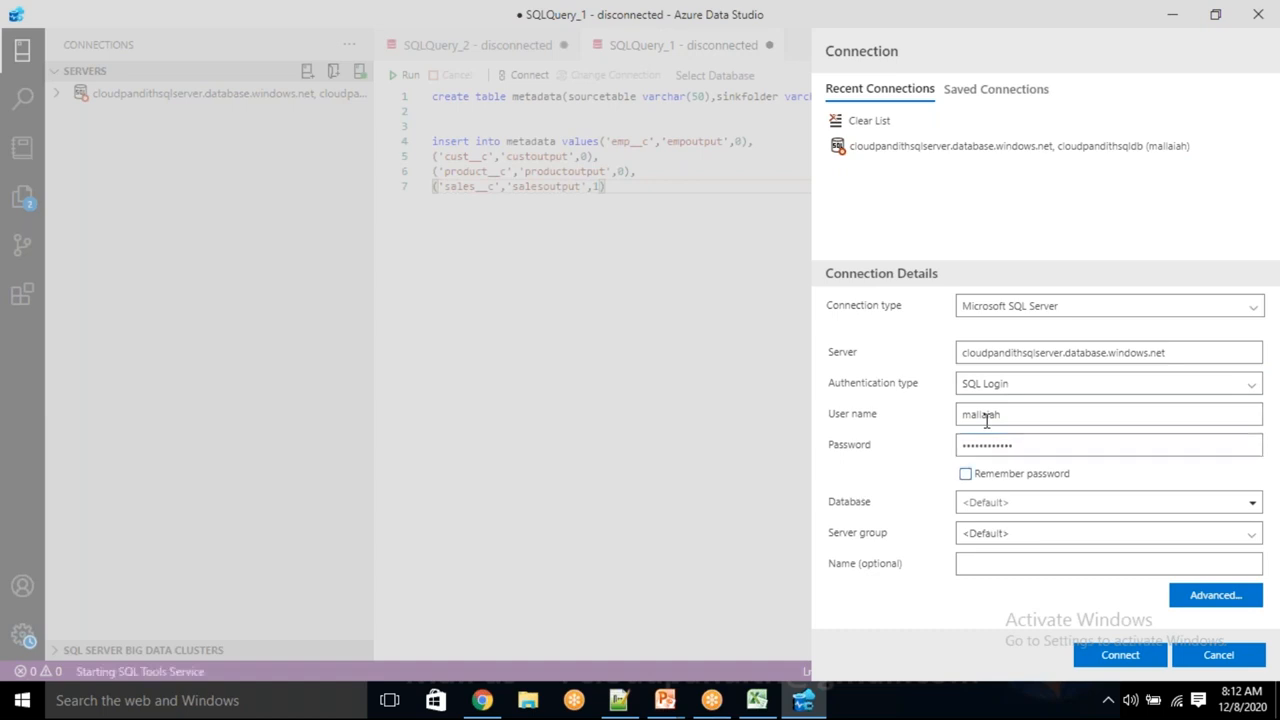
- Set the connection's database to cloudpandithsqldb and connect to the server
click(1012, 503)
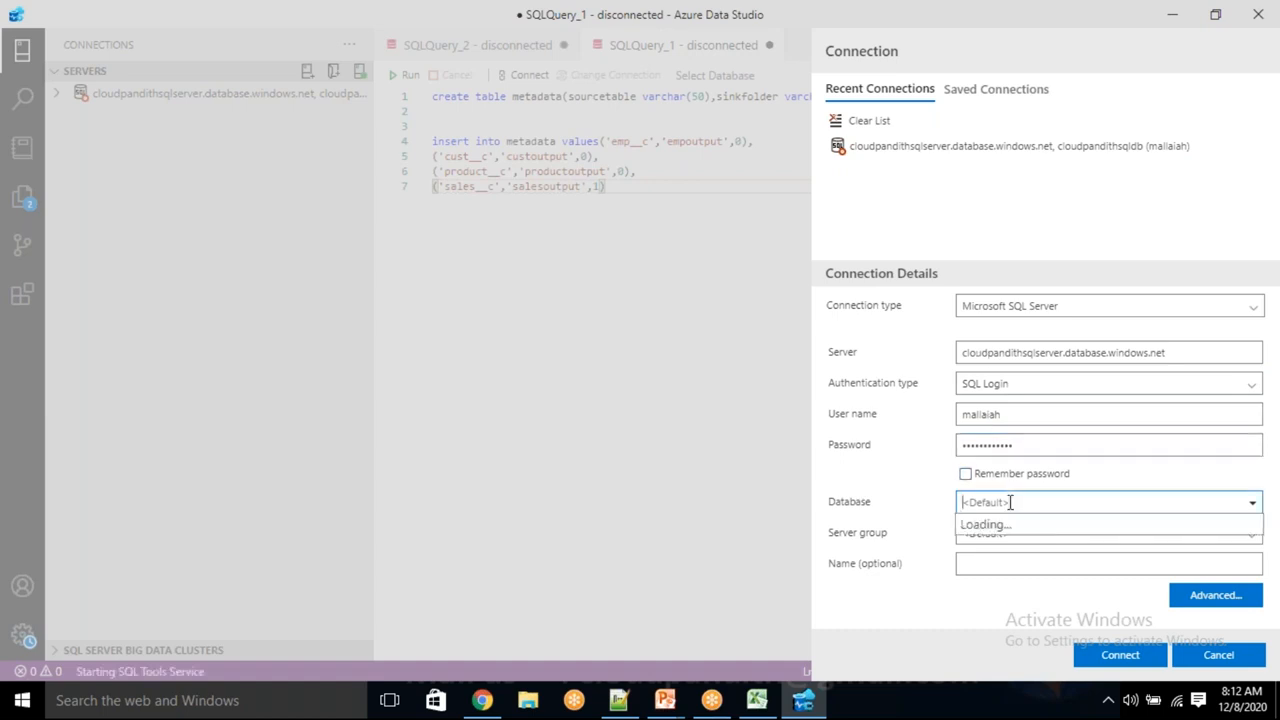
text(CLOUD)
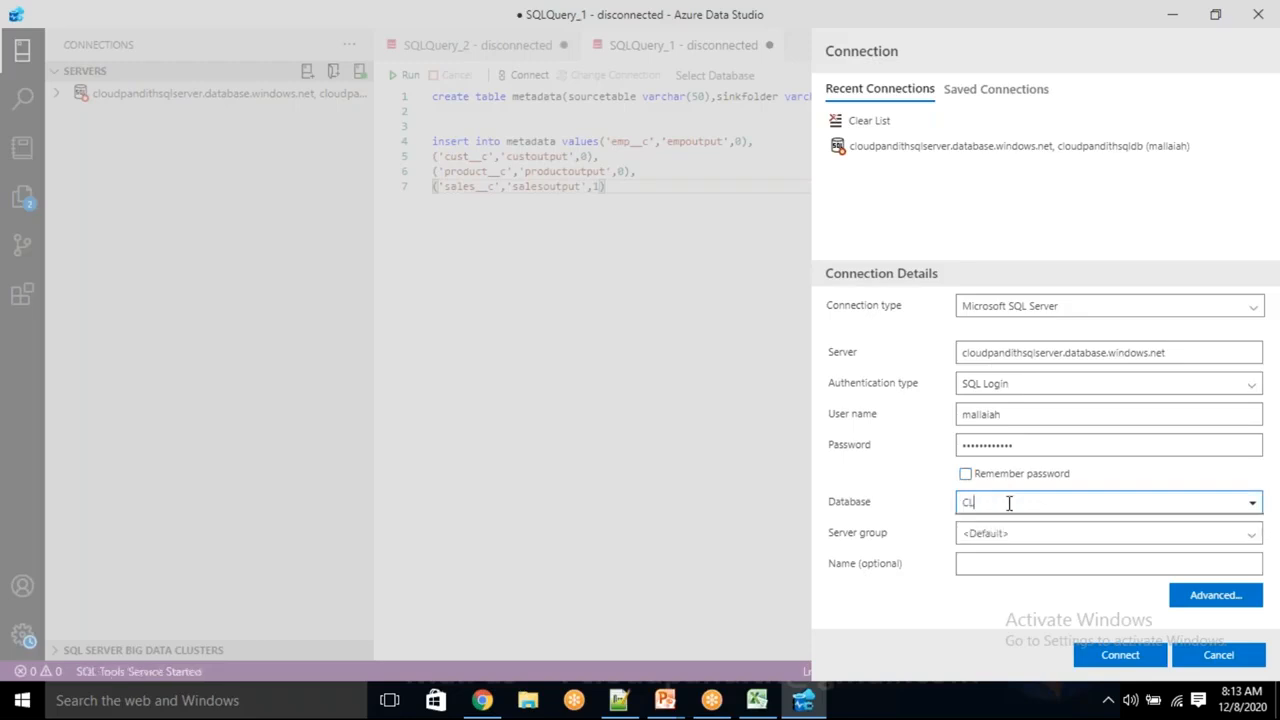
text(PANDI)
key(BackSpace)
key(BackSpace)
key(BackSpace)
key(BackSpace)
key(BackSpace)
key(BackSpace)
key(BackSpace)
key(BackSpace)
key(BackSpace)
key(BackSpace)
text(cloudpand)
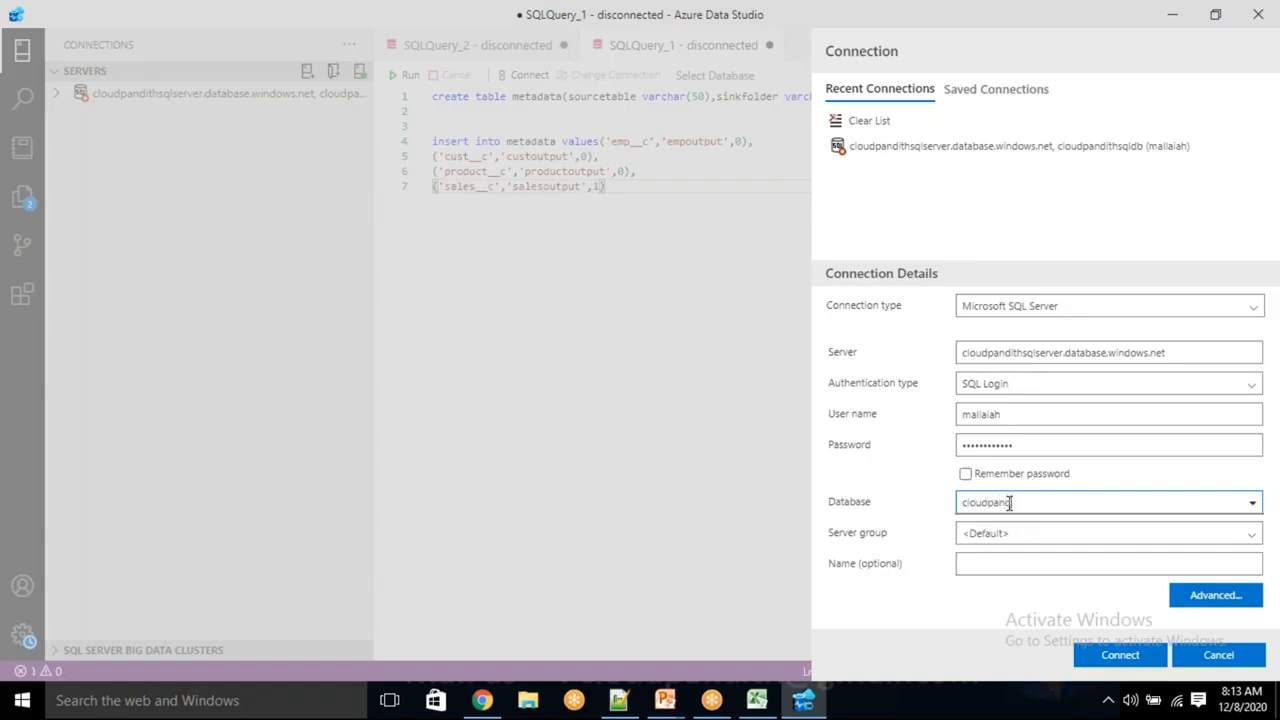
text(ithsqldb)
click(1122, 657)
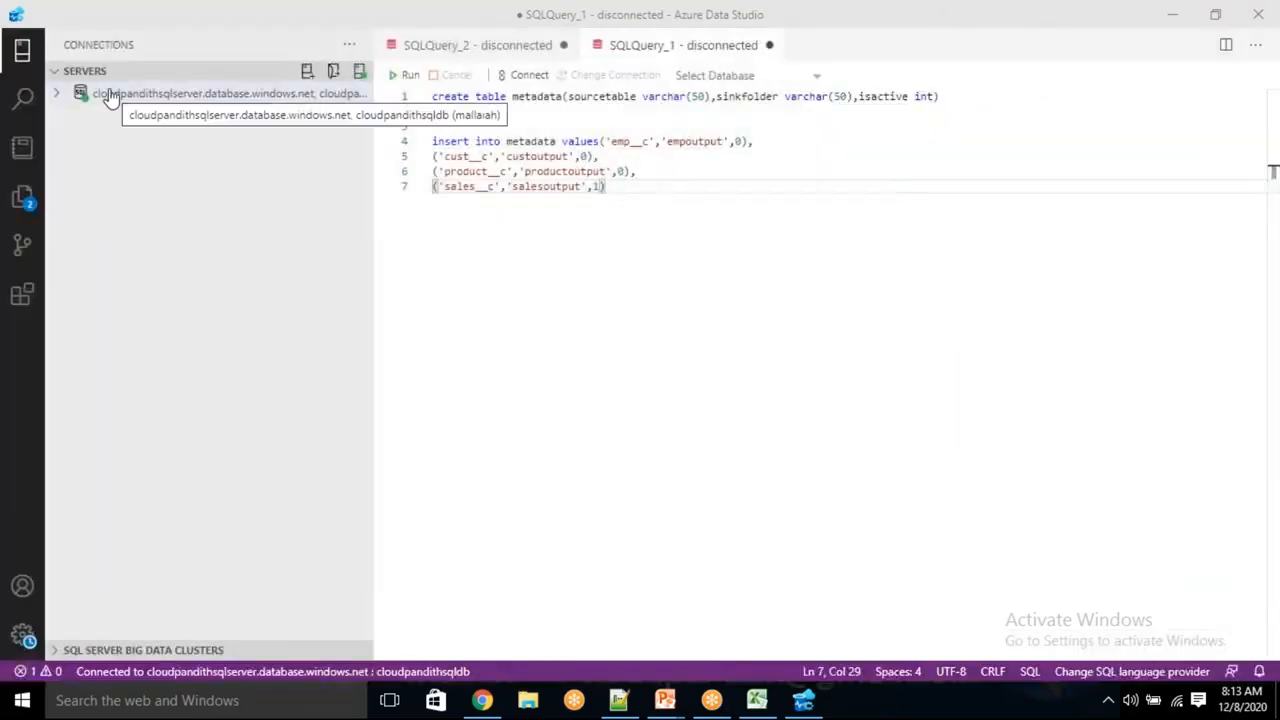
right_click(108, 94)
click(164, 136)
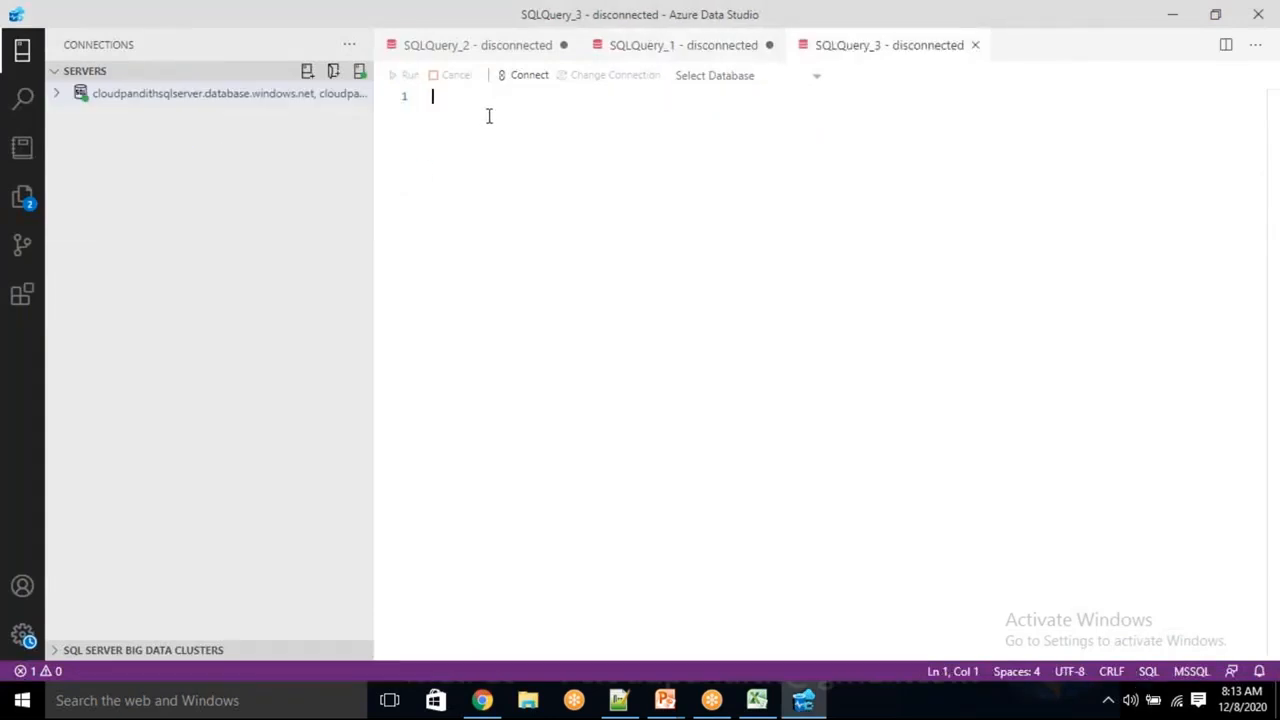
text(create table mea)
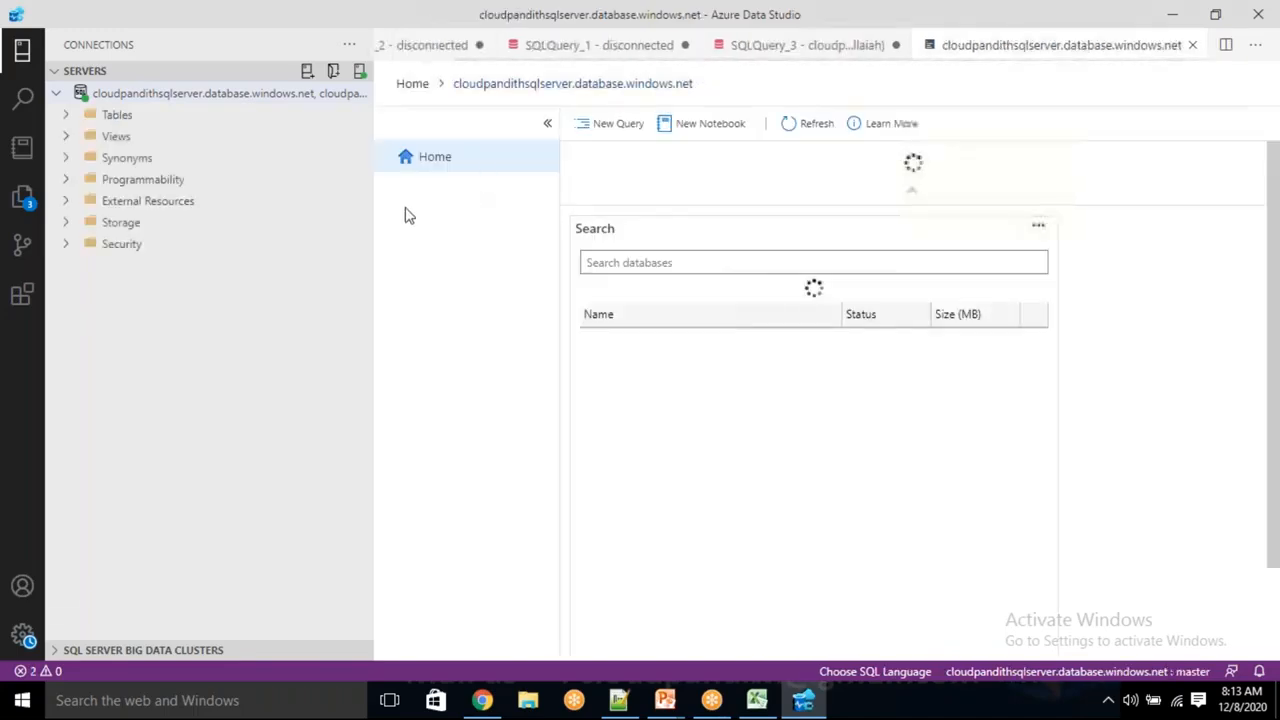
- Open a new query on the connected server and begin a create table metadata statement with the column sourcefn varchar(50)
right_click(132, 96)
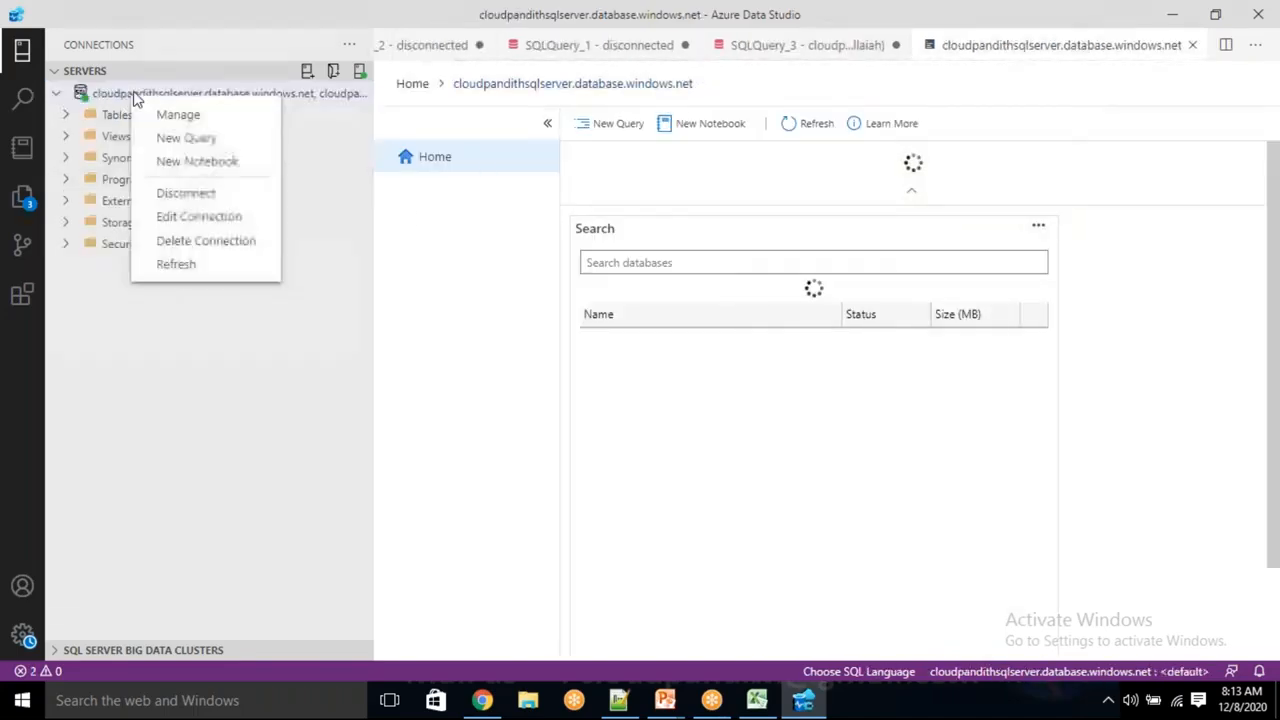
click(187, 141)
text(create metadata)
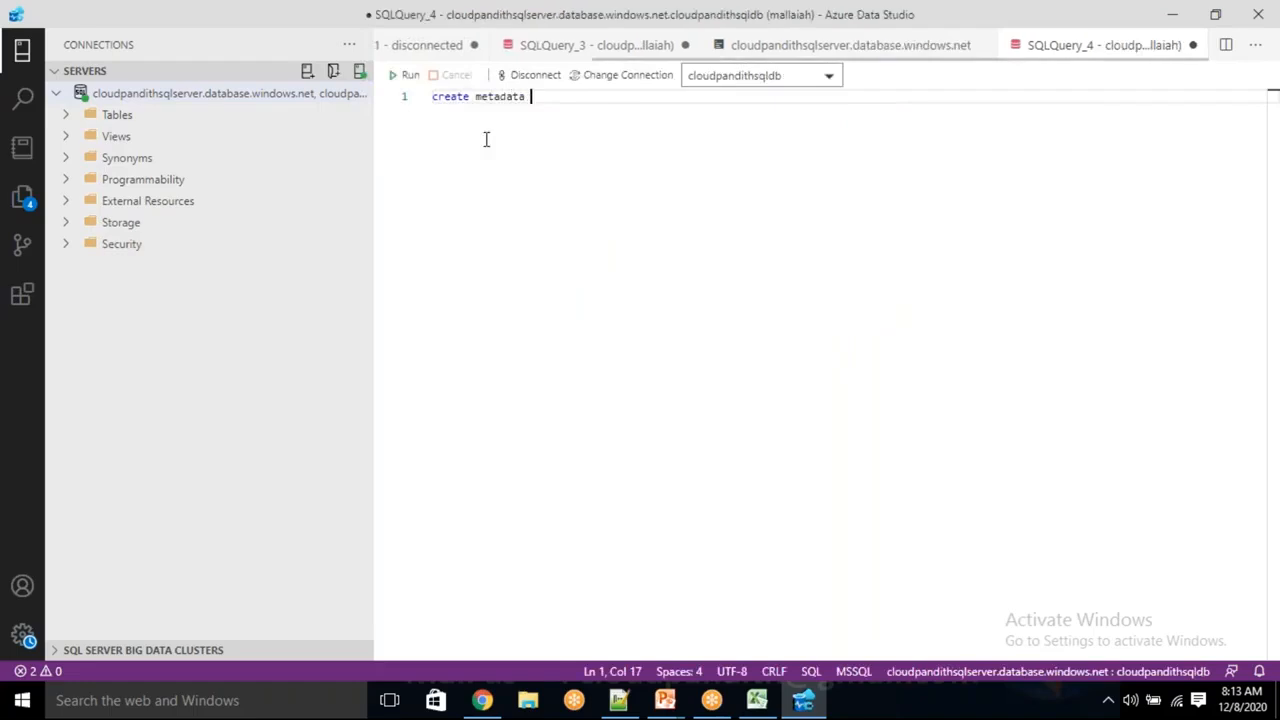
key(BackSpace)
key(Left)
key(Left)
text(table metadata (sourcefn)
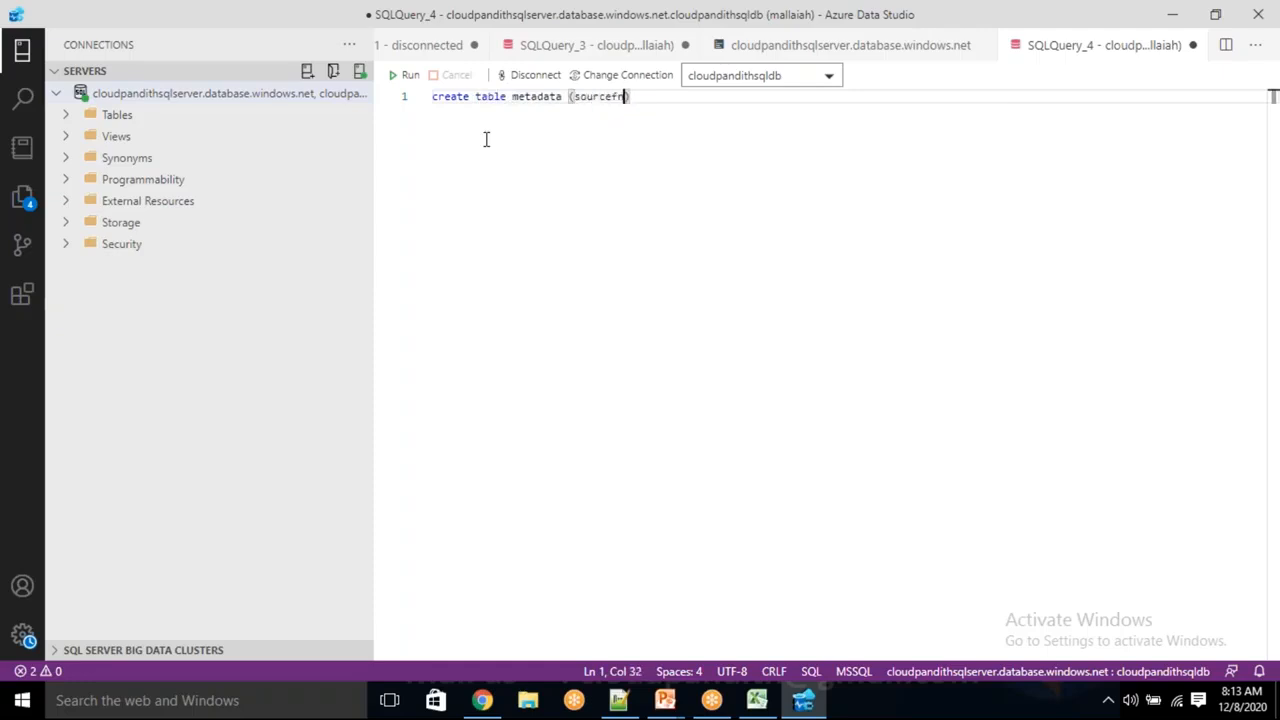
text( varchar(50)
- Complete the create table statement with the columns sinkfn varchar(50) and isactive int, and begin a new line
text(),sink)
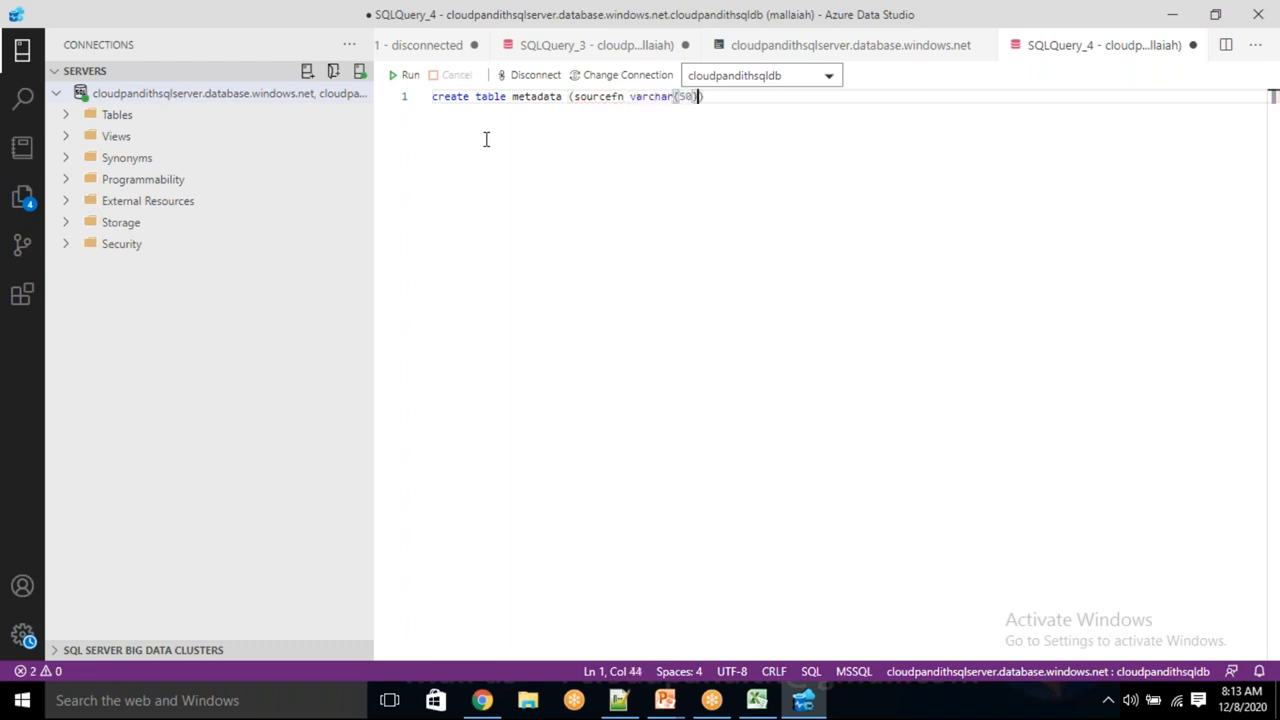
text(fn )
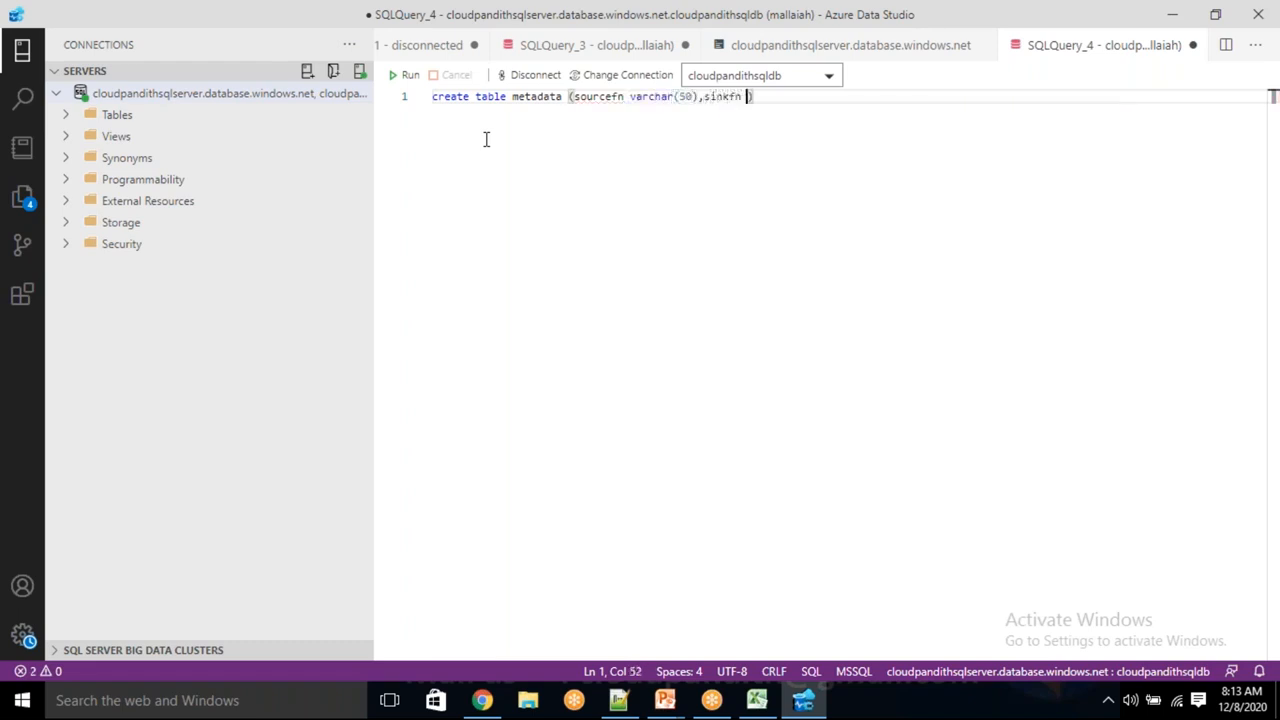
text(varchar(50))
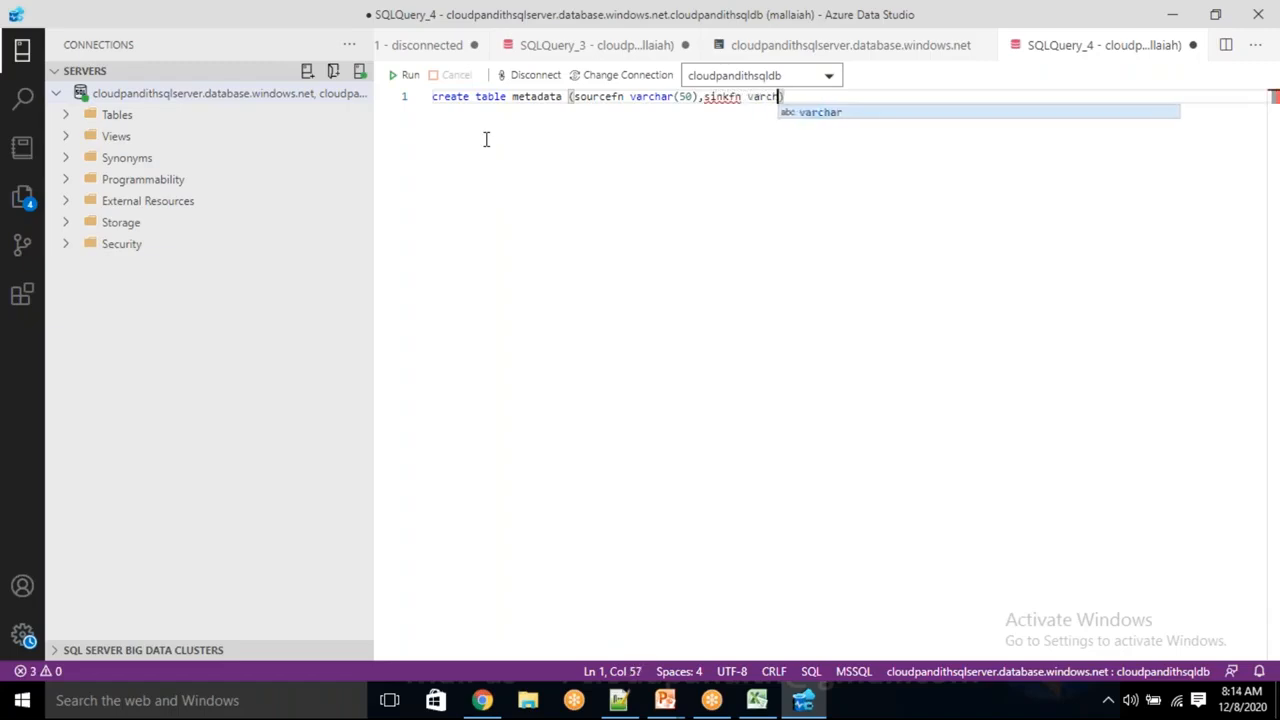
text(,isactive)
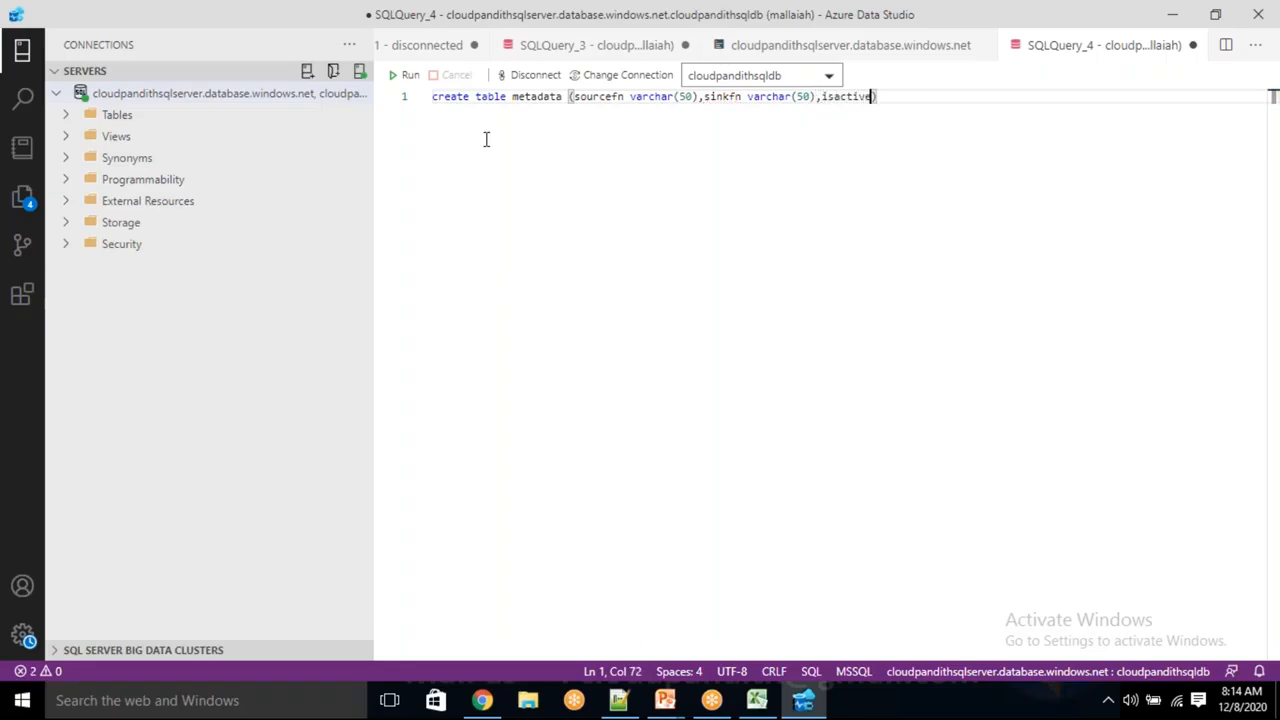
text( int))
key(Return)
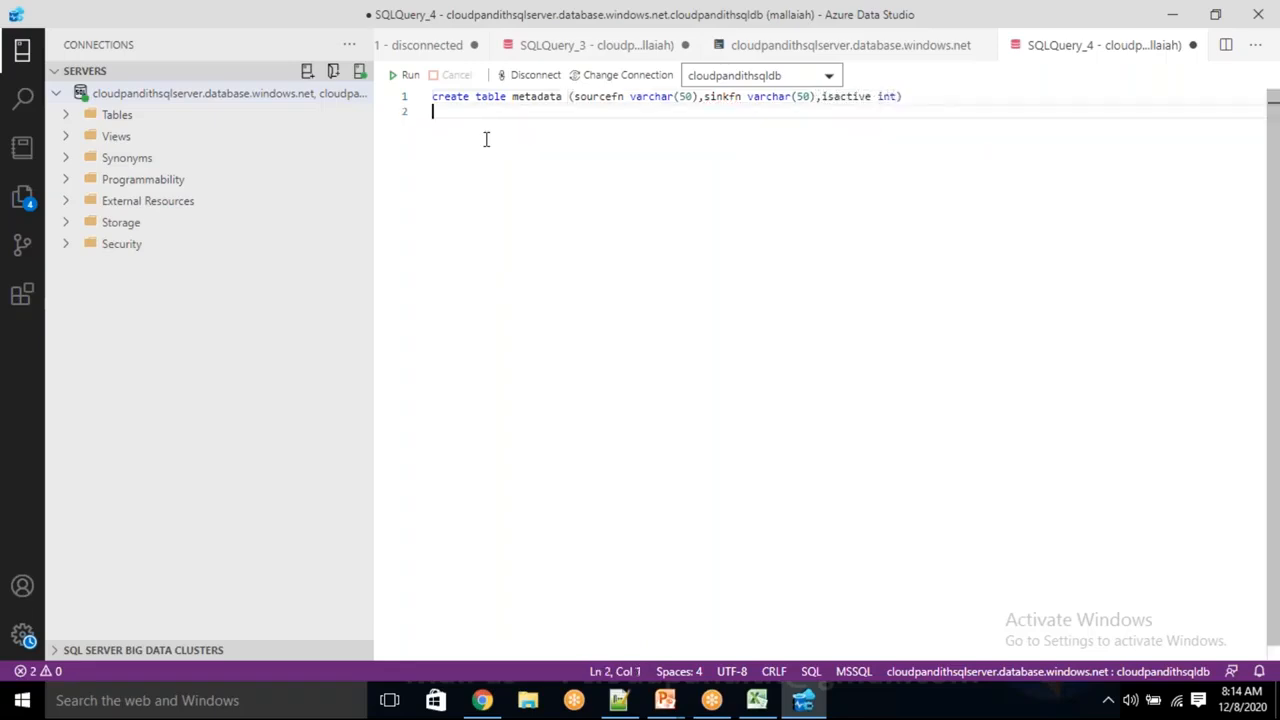
- Begin an insert into metadata values statement on the second line with an empty quoted first value
text(insert into metadata values)
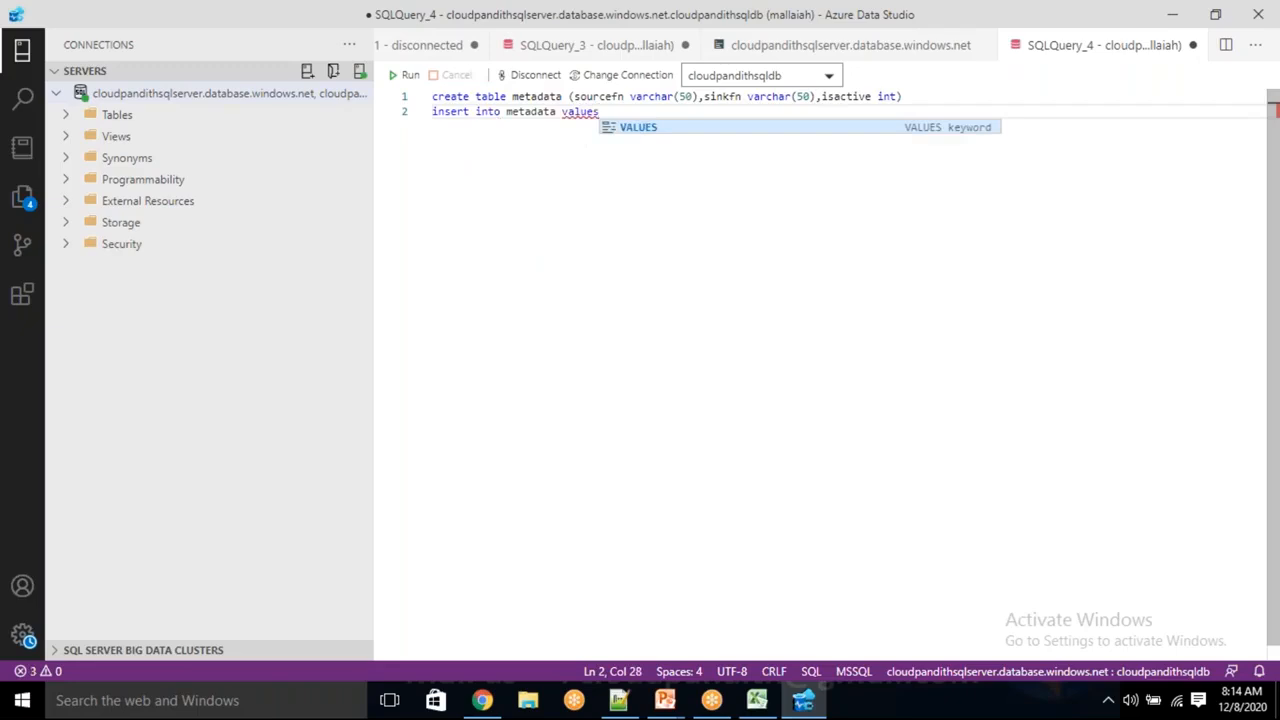
text(('')
key(Left)
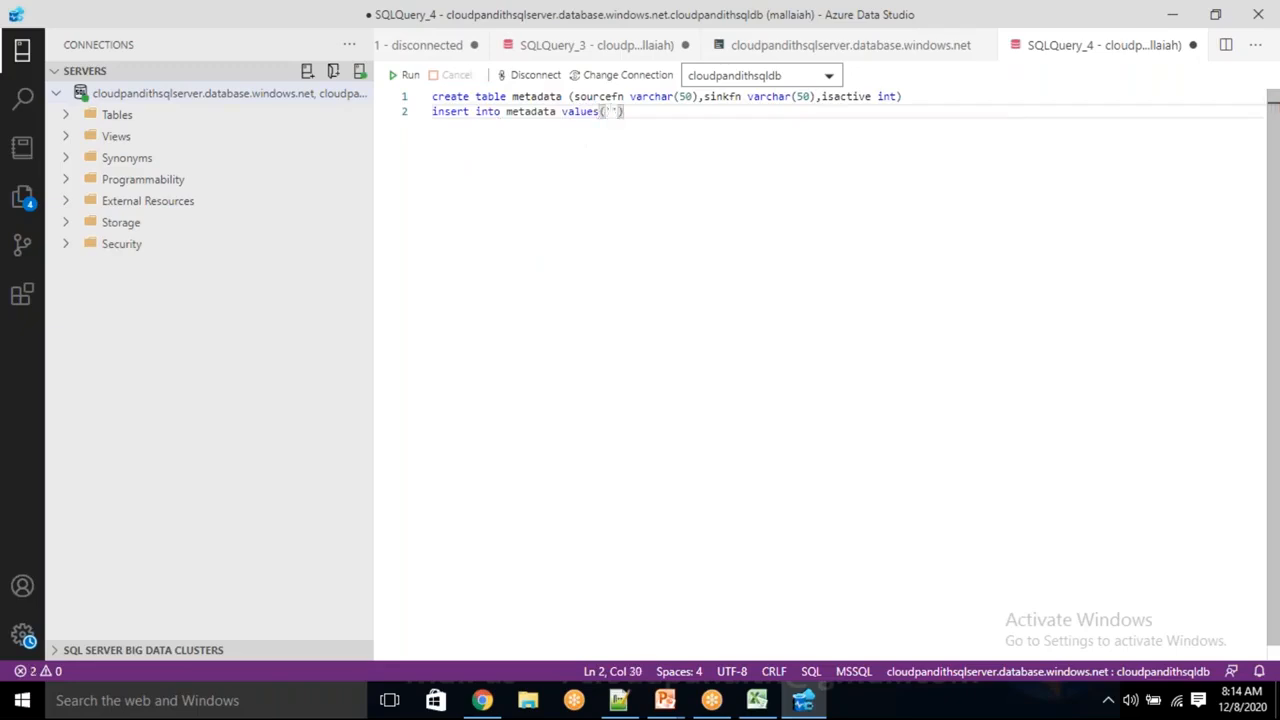
- Check the folder names in the cloudpandiths3 bucket in the S3 console, and return to the query in Azure Data Studio
key(alt+Tab)
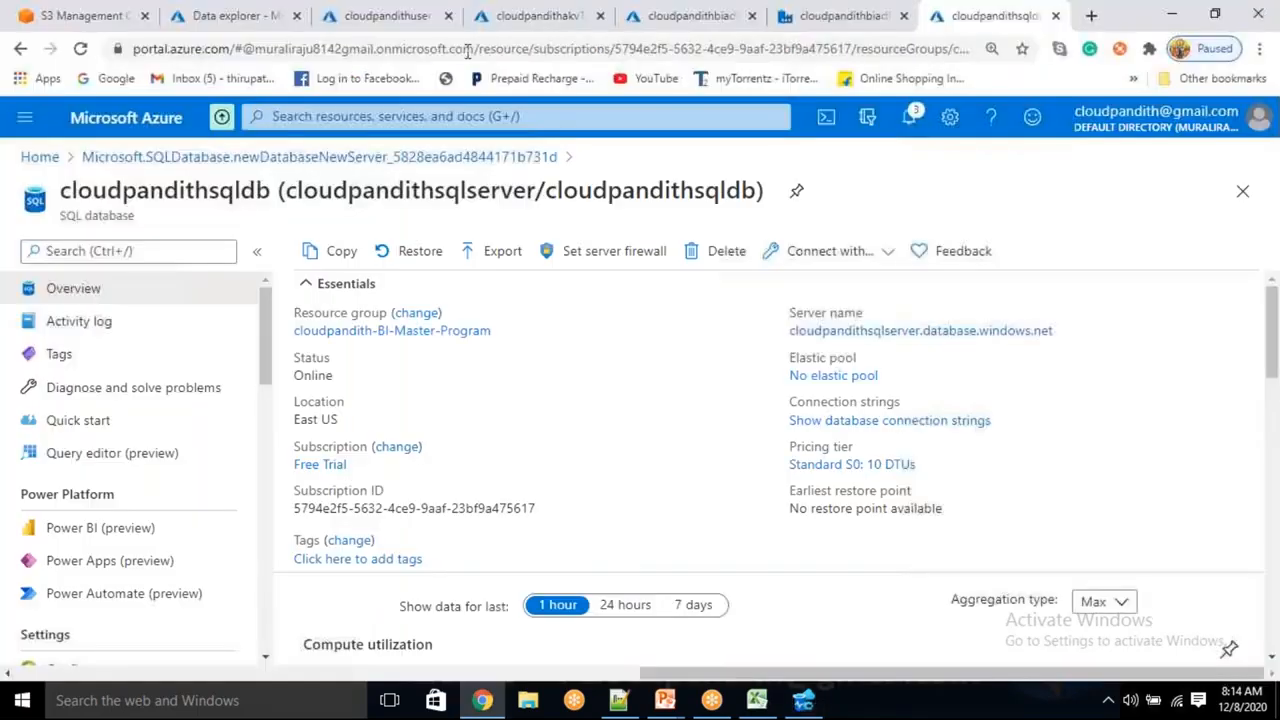
click(80, 8)
scroll(291, 497, down, 2)
scroll(200, 531, down, 2)
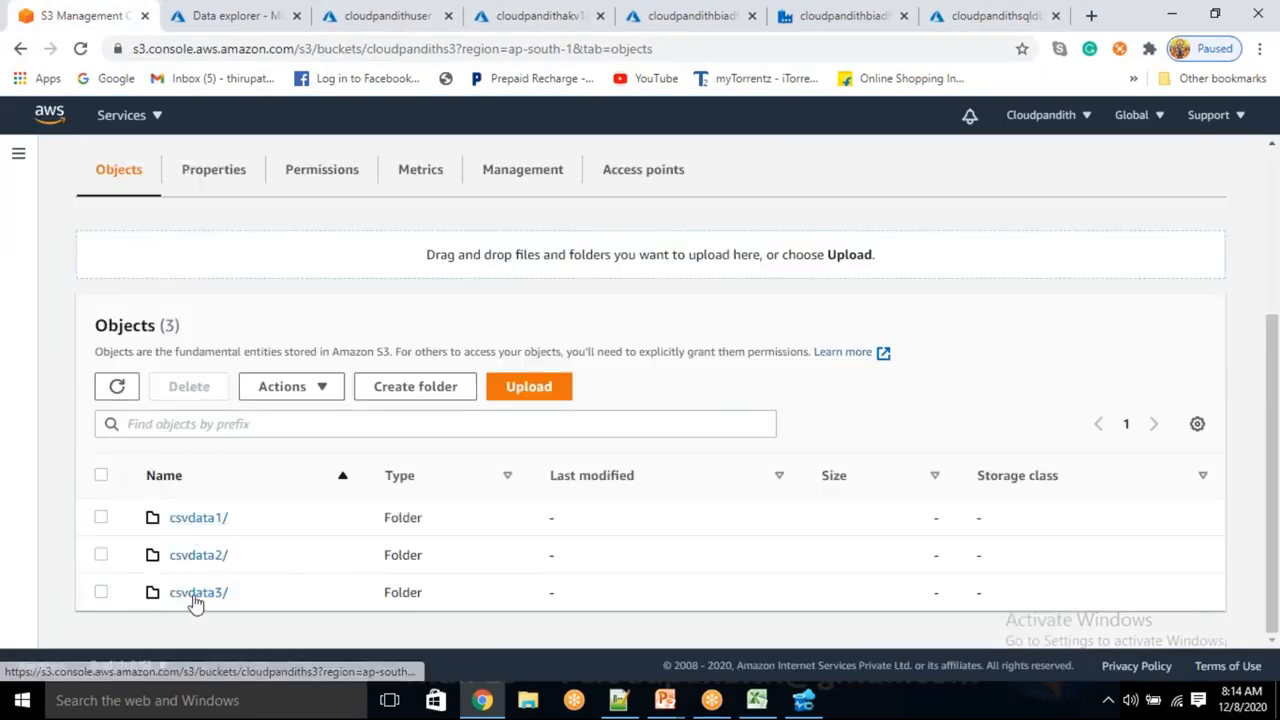
key(alt+Tab)
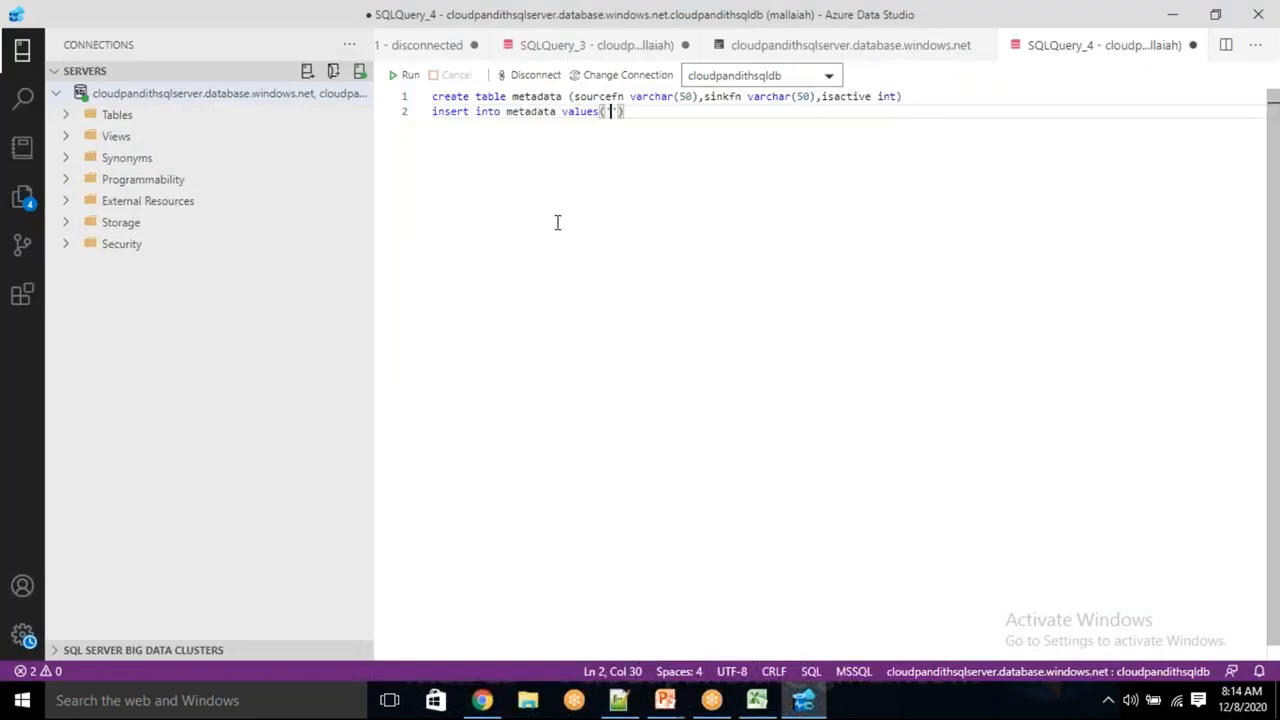
- Fill the first row of the insert statement with the values 'csvdata1', 'csvoutput1' and 0
text(cs)
text(vdata1)
text(,'')
text(csv)
text(output)
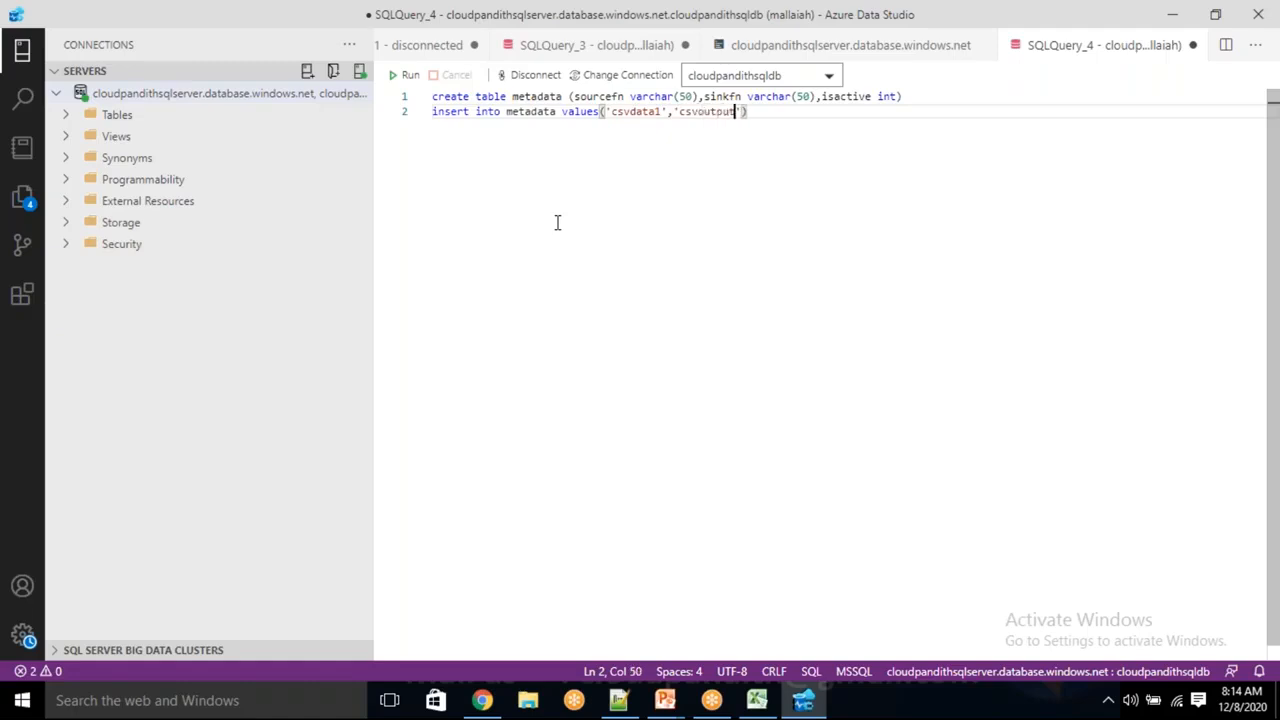
text(1',0)
- Copy the ('csvdata1','csvoutput1',0) row, add a comma after it, and paste three copies on separate lines below
key(shift+Left)
key(shift+Left)
key(shift+Left)
key(shift+Left)
key(shift+Left)
key(shift+Left)
key(shift+Left)
key(shift+Left)
key(shift+Left)
key(shift+Left)
key(shift+Left)
key(shift+Left)
key(shift+Left)
key(shift+Left)
key(shift+Left)
key(shift+Left)
key(shift+Left)
key(shift+Left)
key(shift+Left)
key(shift+Left)
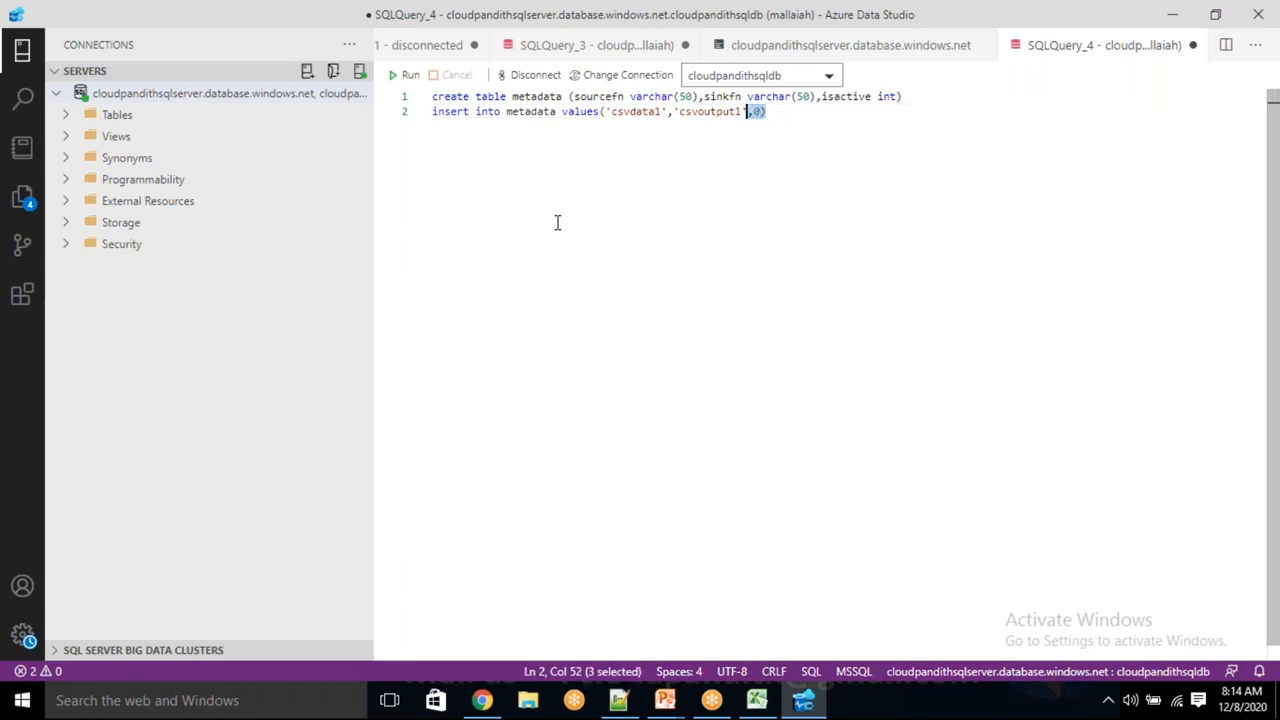
key(shift+Left)
key(ctrl+c)
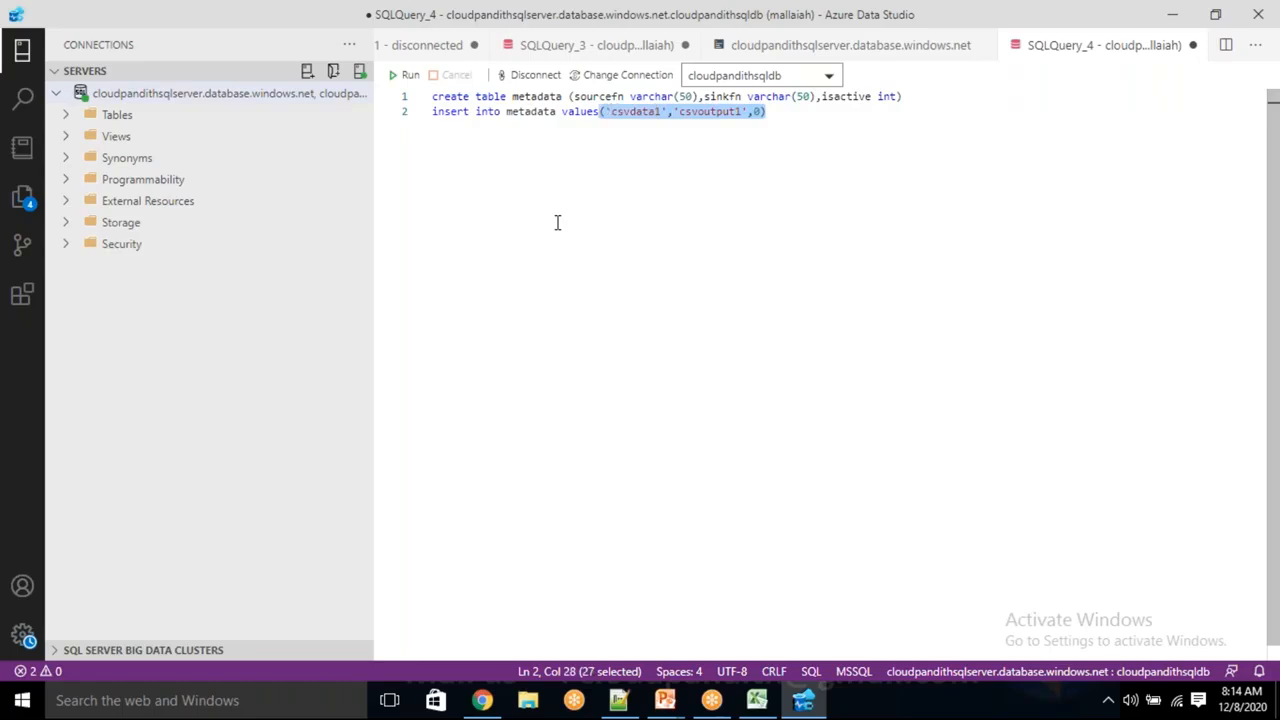
key(End)
text(,)
key(Return)
key(ctrl+v)
key(Return)
key(ctrl+v)
key(Return)
key(ctrl+v)
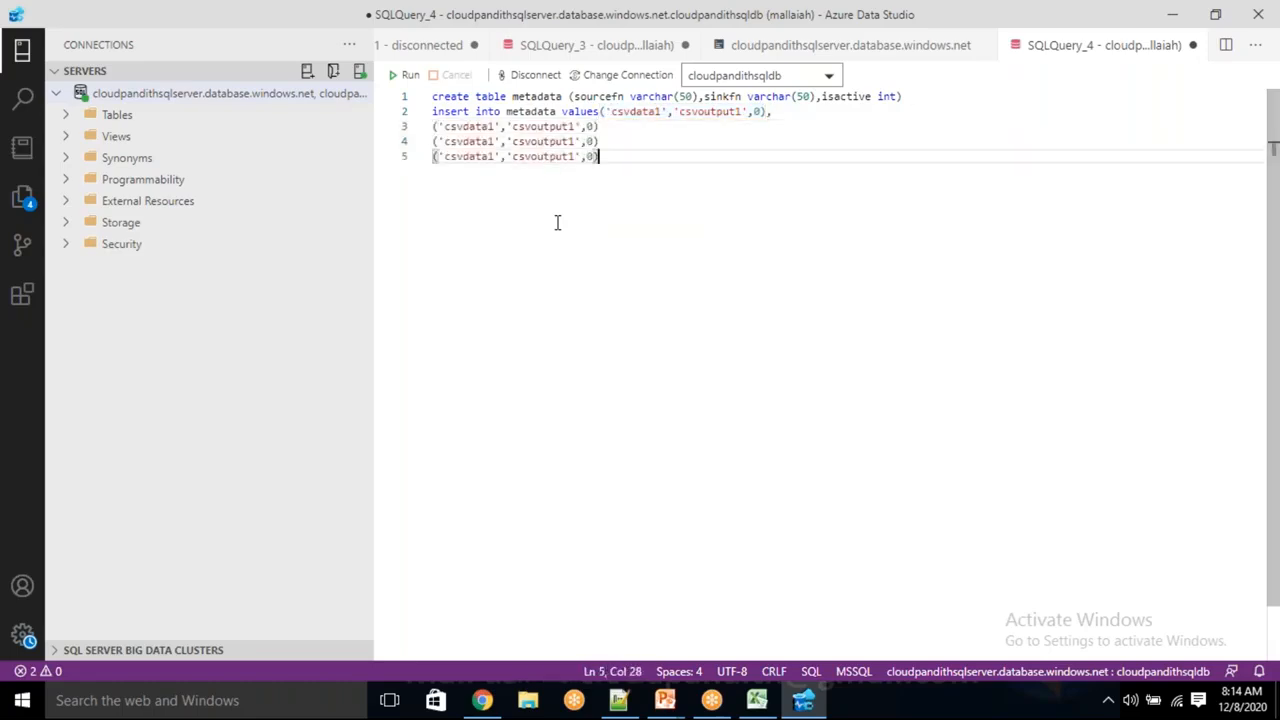
- Separate the pasted rows with commas, leaving the last row without one
text(,)
key(Up)
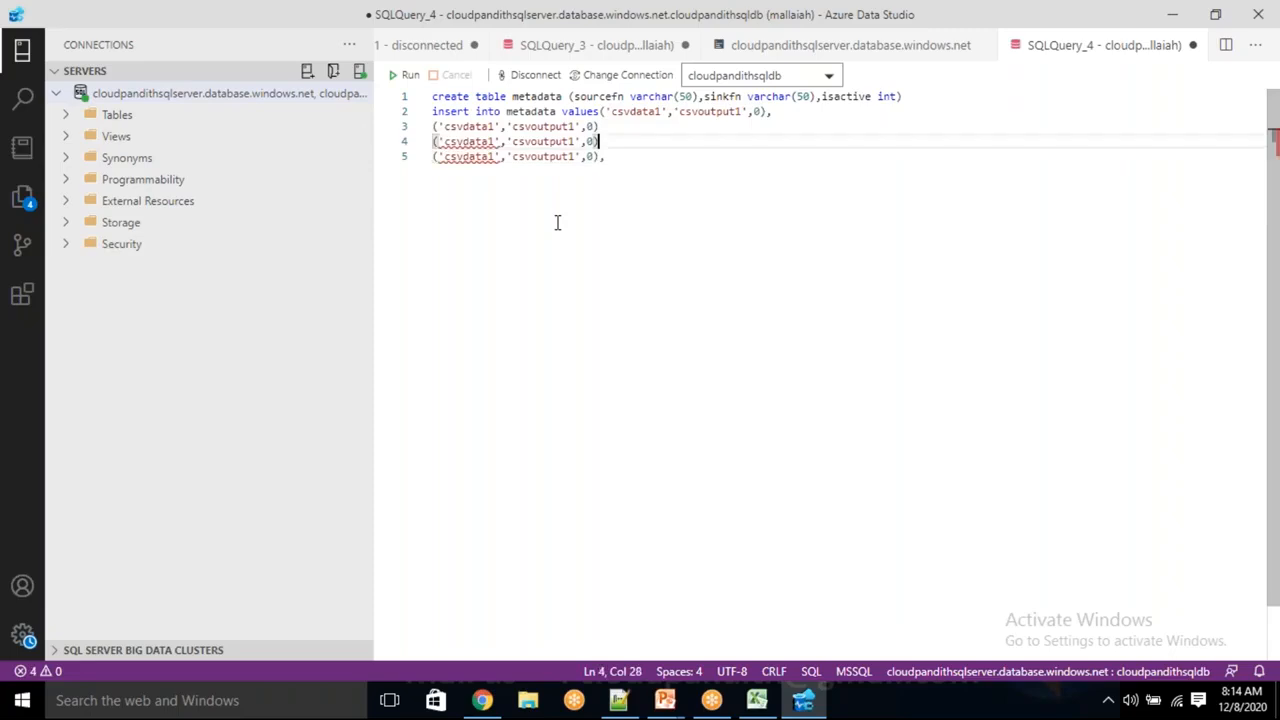
text(,)
key(Up)
text(,)
key(Down)
key(Down)
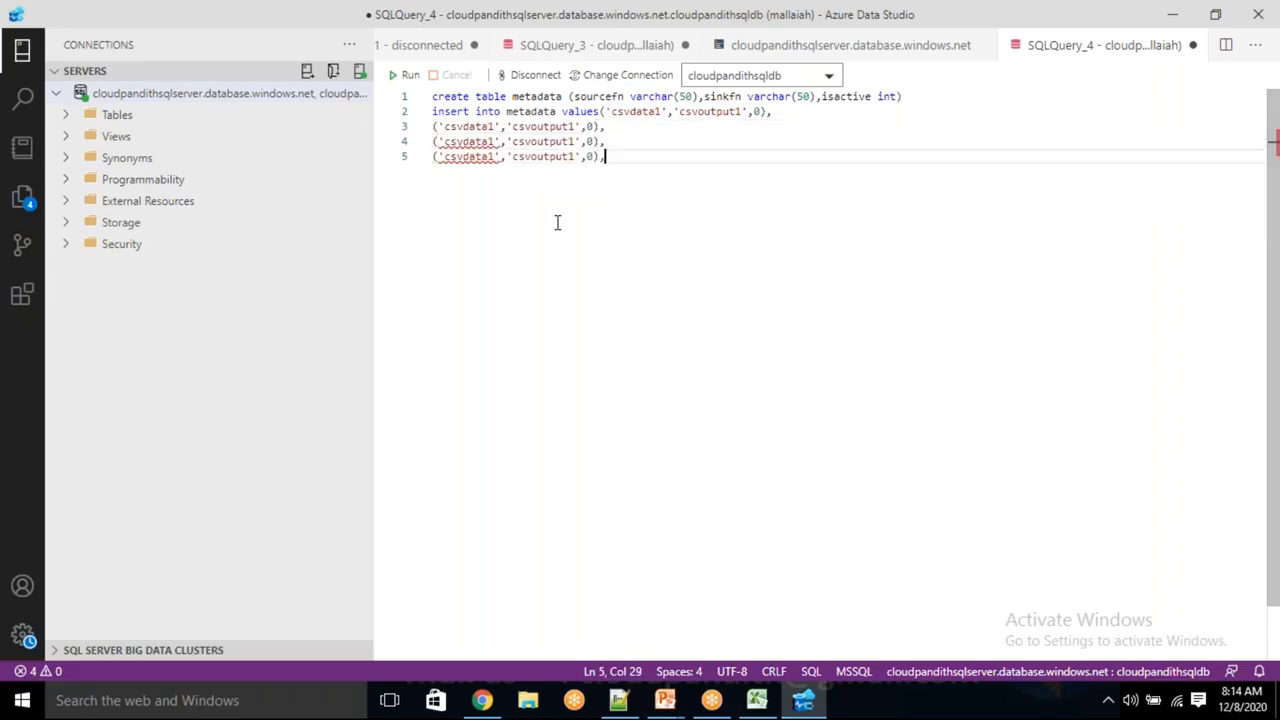
key(BackSpace)
- Change the last row of the insert statement to ('csvdata4','csvoutput4',1)
key(Left)
key(Left)
key(Left)
key(Left)
key(Left)
key(Left)
key(Left)
key(Left)
key(Left)
key(Left)
key(Left)
key(Left)
key(Left)
key(Left)
key(Left)
key(Left)
key(Left)
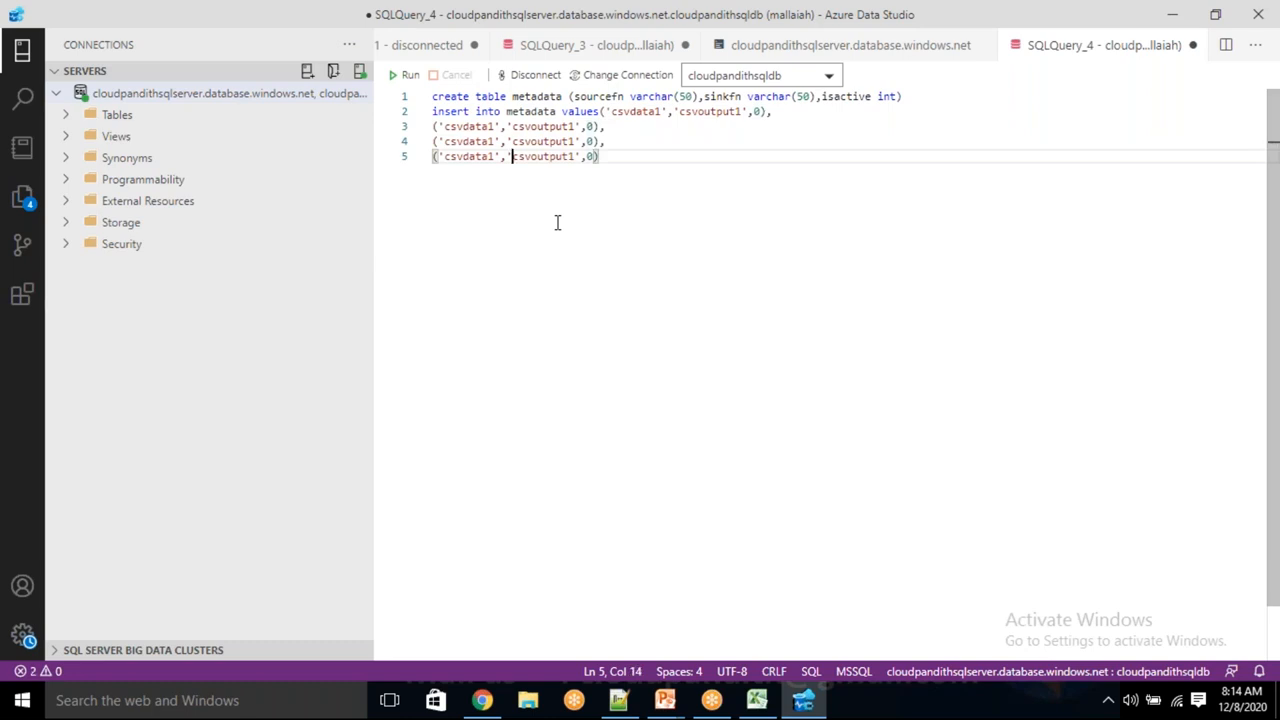
key(BackSpace)
text(4)
key(Right)
key(Right)
key(Right)
key(Right)
key(Right)
key(Right)
key(Right)
key(Right)
key(Right)
key(Right)
key(Right)
key(Right)
key(Right)
key(BackSpace)
text(4)
key(Right)
key(Right)
key(Right)
key(BackSpace)
text(1)
- Change the folder names in the row above, on line 4, to 'csvdata3' and 'csvoutput3'
key(Up)
key(Left)
key(Left)
key(Left)
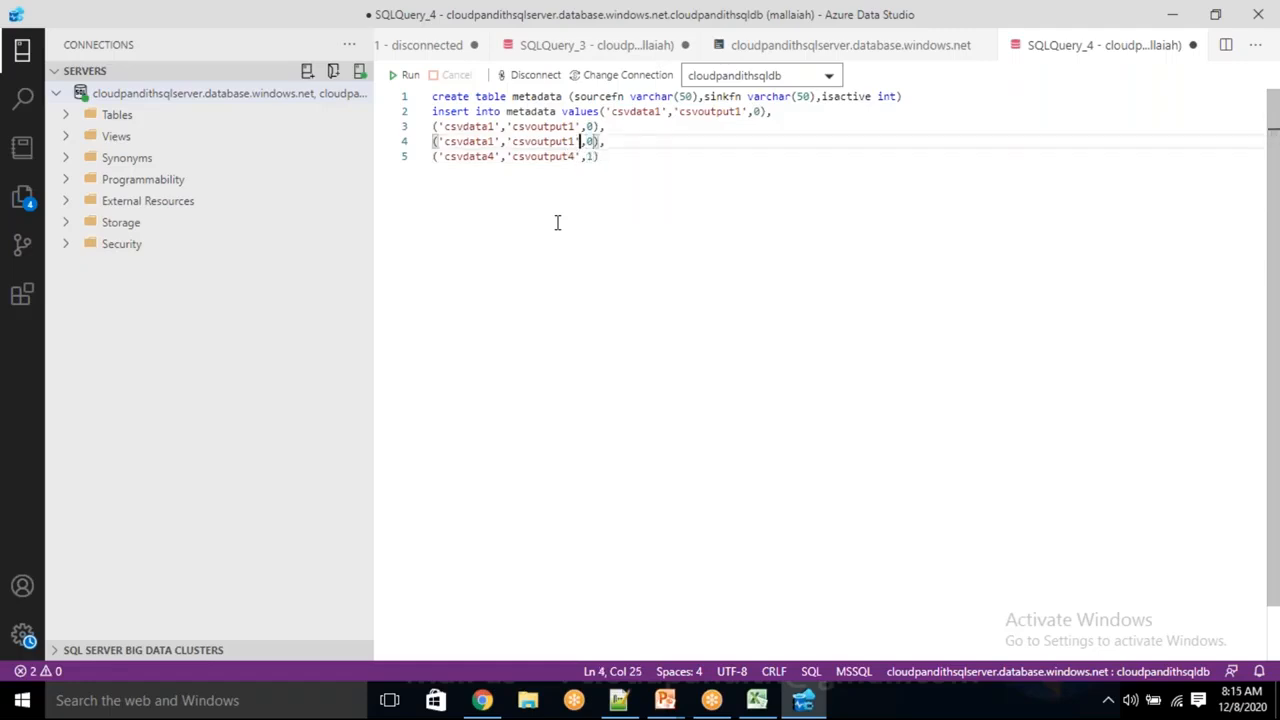
key(BackSpace)
text(3)
key(Left)
key(Left)
key(Left)
key(Left)
key(Left)
key(Left)
key(Left)
key(Left)
key(Left)
key(Left)
key(Left)
key(Left)
key(Left)
key(BackSpace)
text(3)
- Change the folder names in the row on line 3 to 'csvdata2' and 'csvoutput2'
key(Up)
key(BackSpace)
text(3)
key(Right)
key(Left)
key(BackSpace)
text(2)
key(Right)
key(Right)
key(Right)
key(Right)
key(Right)
key(Right)
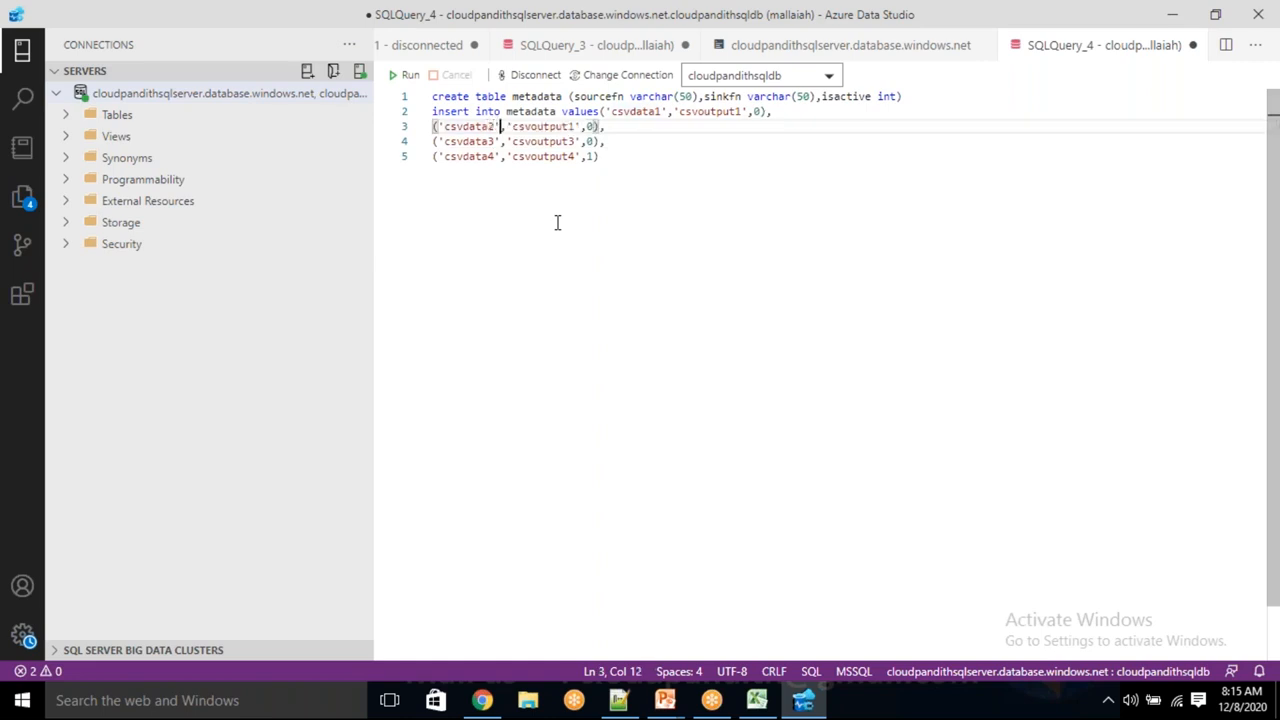
key(Right)
key(Right)
key(Right)
key(Right)
key(Right)
key(Right)
key(Right)
key(BackSpace)
text(2)
- Execute the SQL that inserts the four folder rows into the metadata table
drag(640, 167, 397, 77)
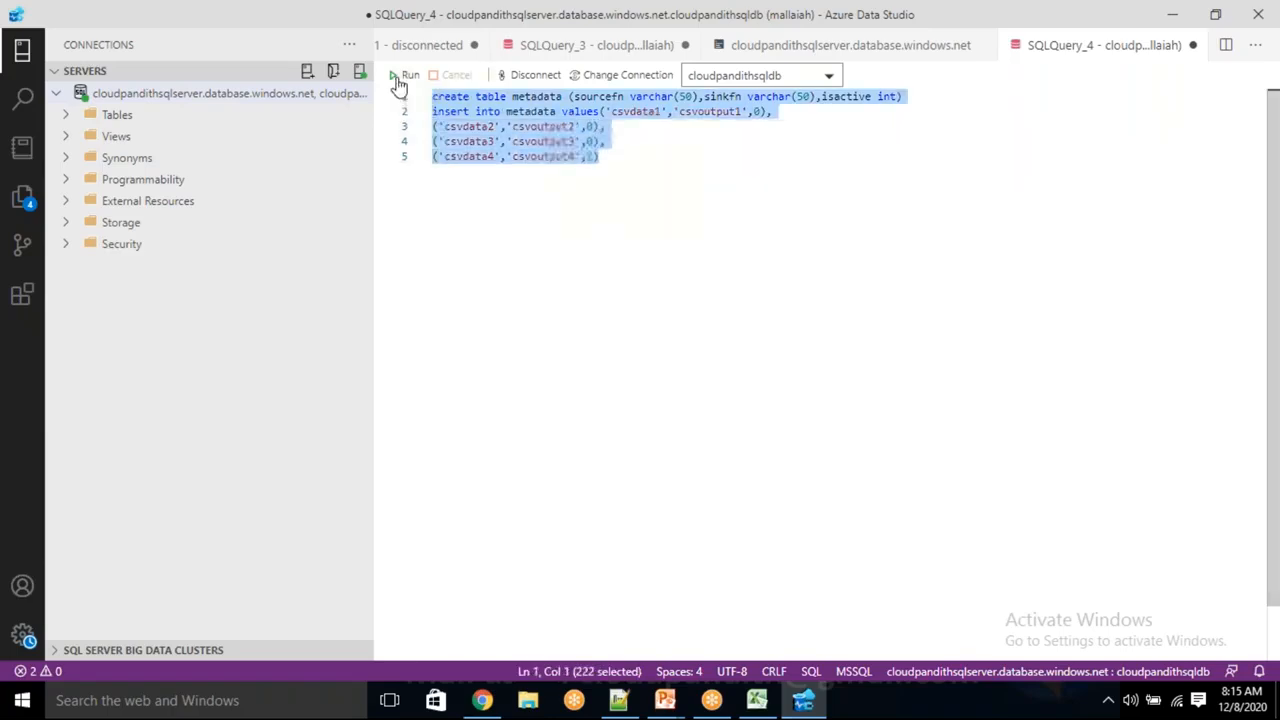
key(F5)
click(598, 220)
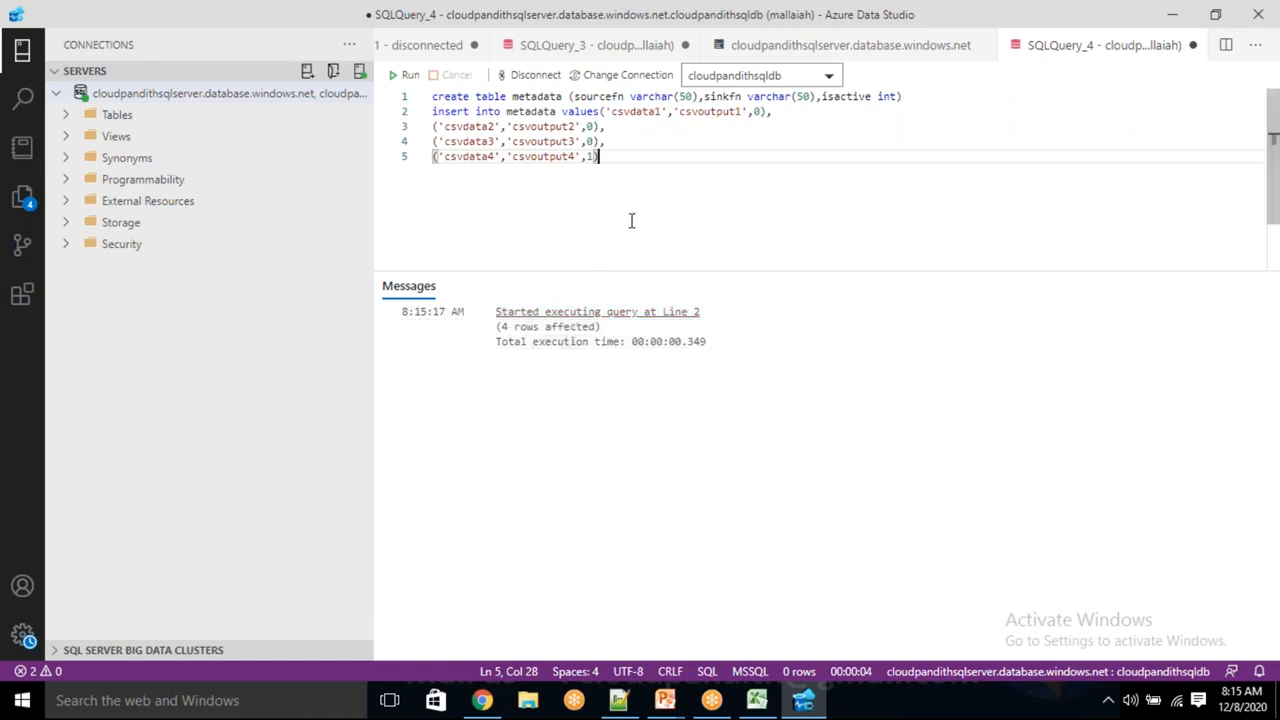
- Switch to the Azure Data Factory authoring page in Chrome and create a new pipeline
key(alt+Tab)
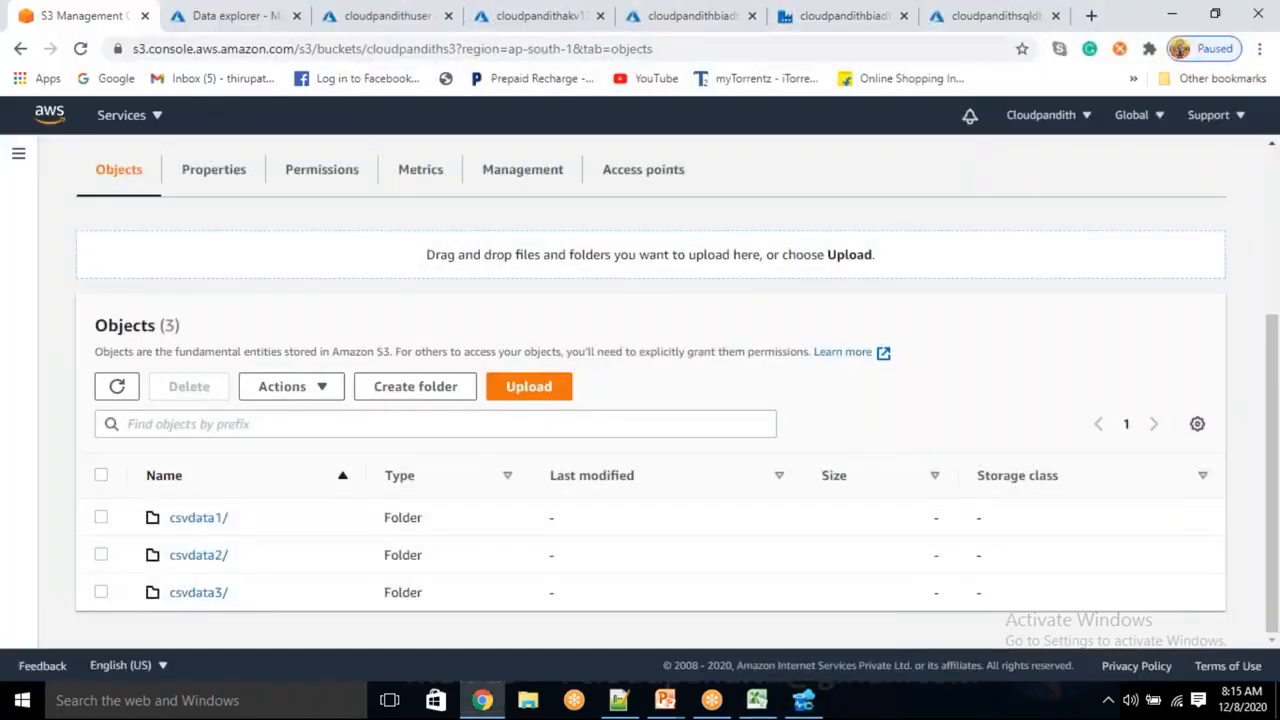
click(690, 15)
click(785, 15)
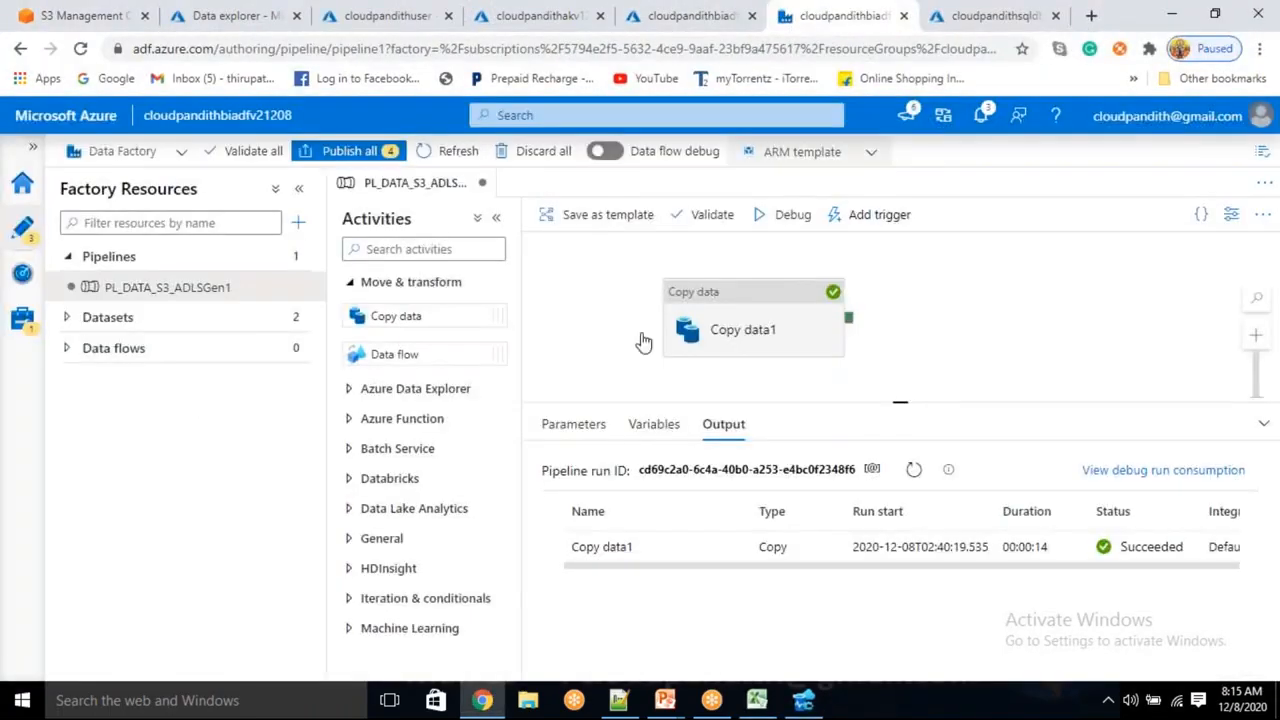
click(298, 224)
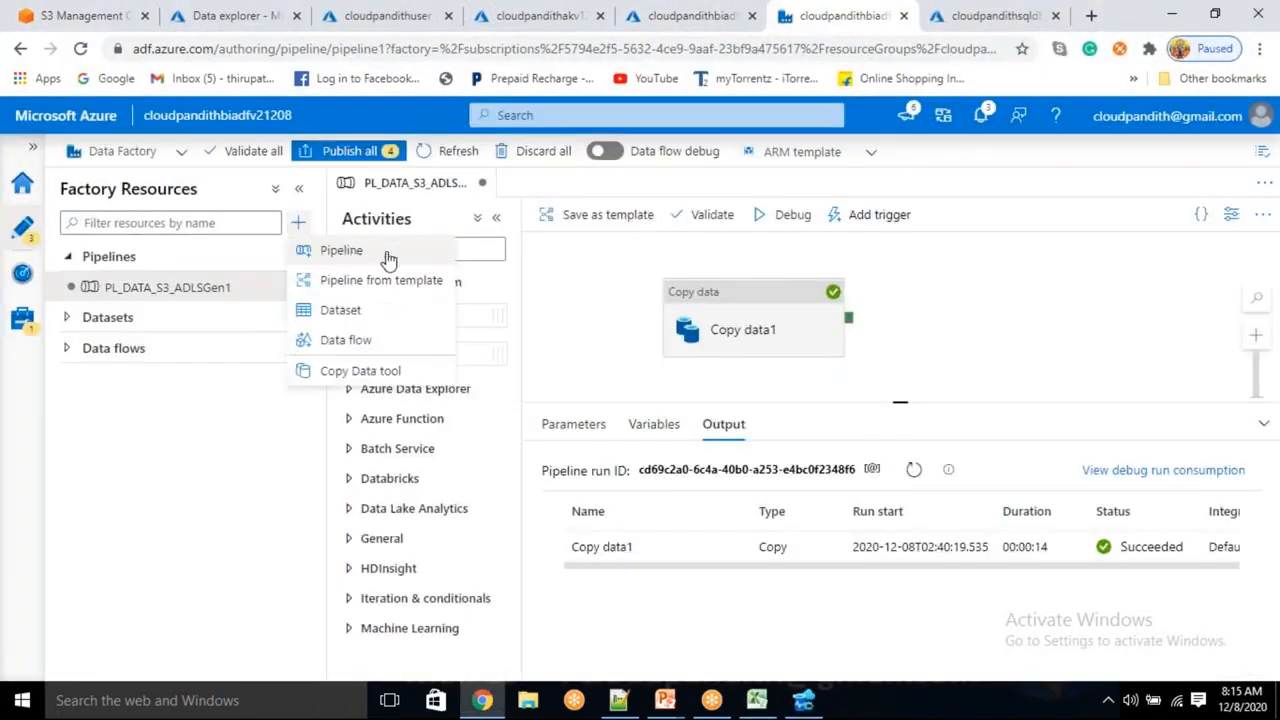
click(341, 250)
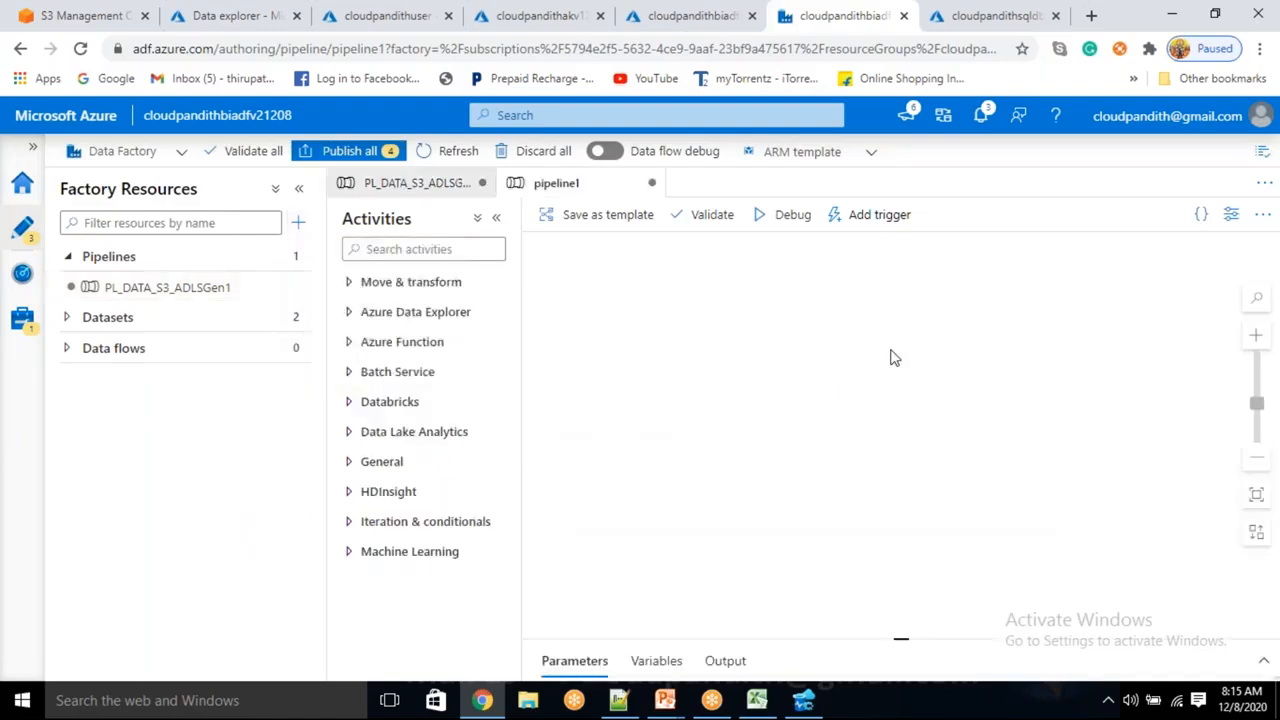
- Name the new pipeline PL_DATA_multifolders_S3_ADLSGen1 in its properties
click(1231, 214)
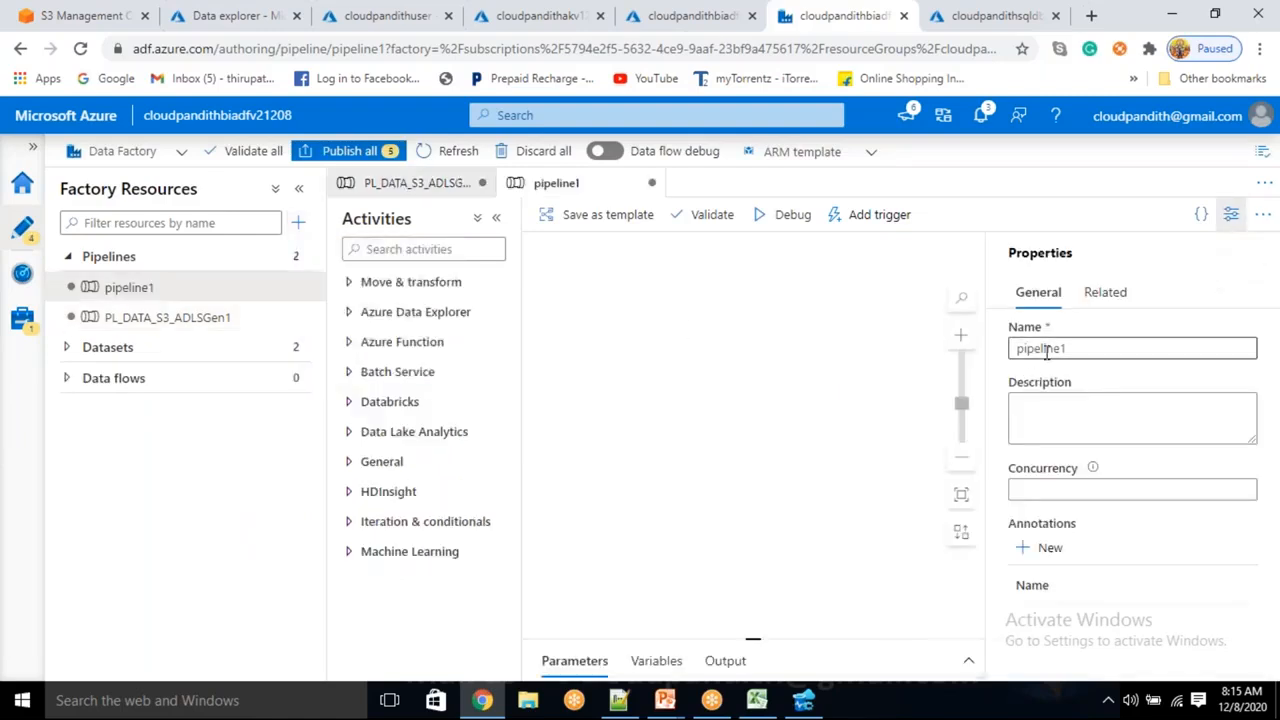
drag(1070, 349, 1010, 349)
key(BackSpace)
text(PL_DATA)
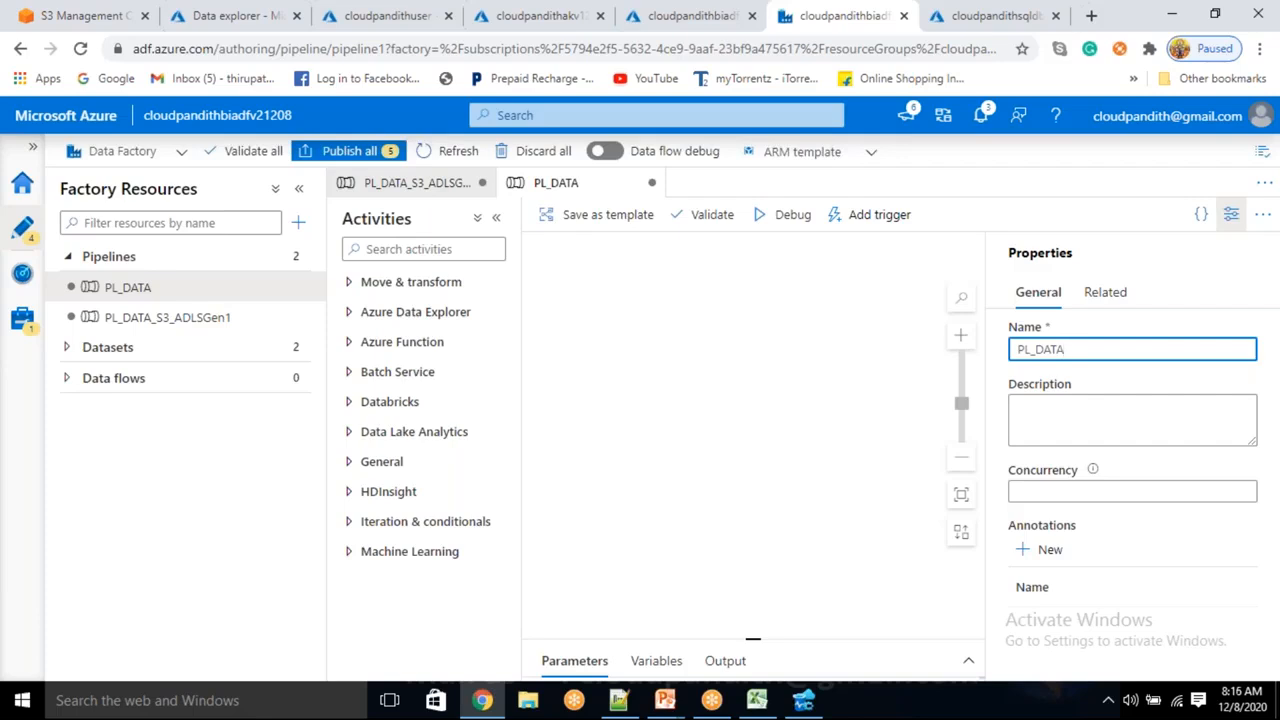
text(_S3_ADLSGen1)
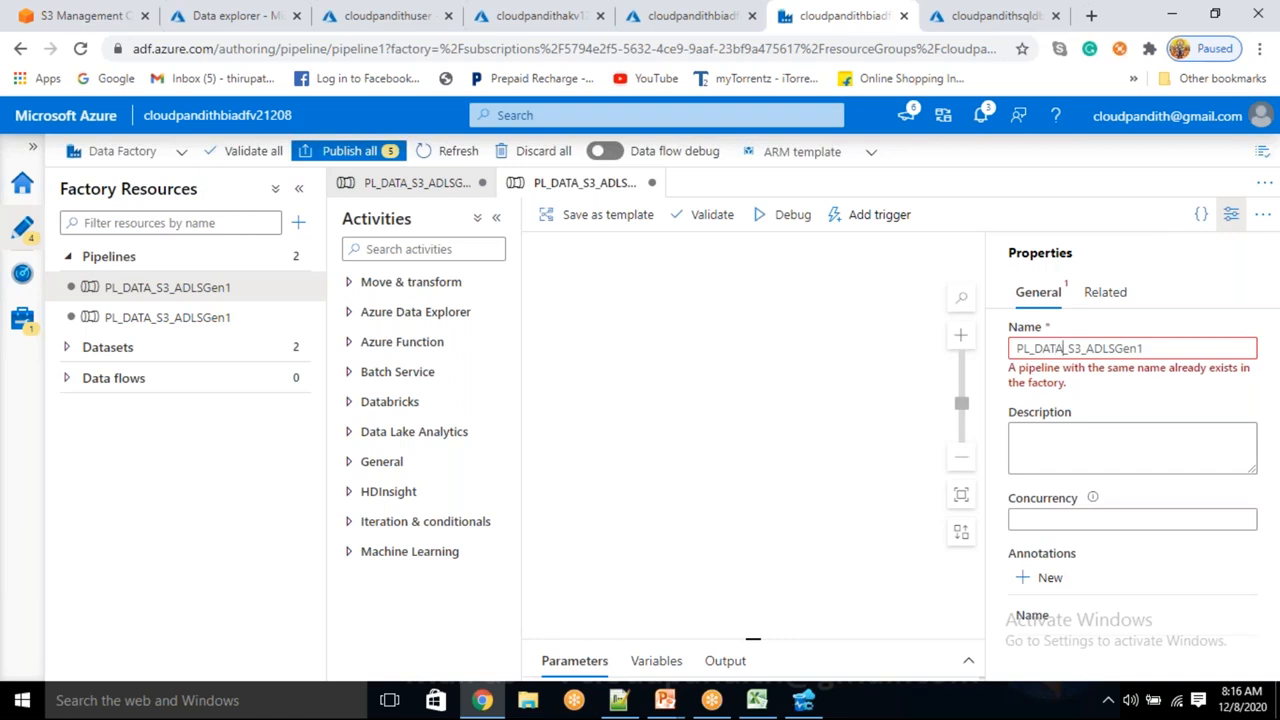
text(multi)
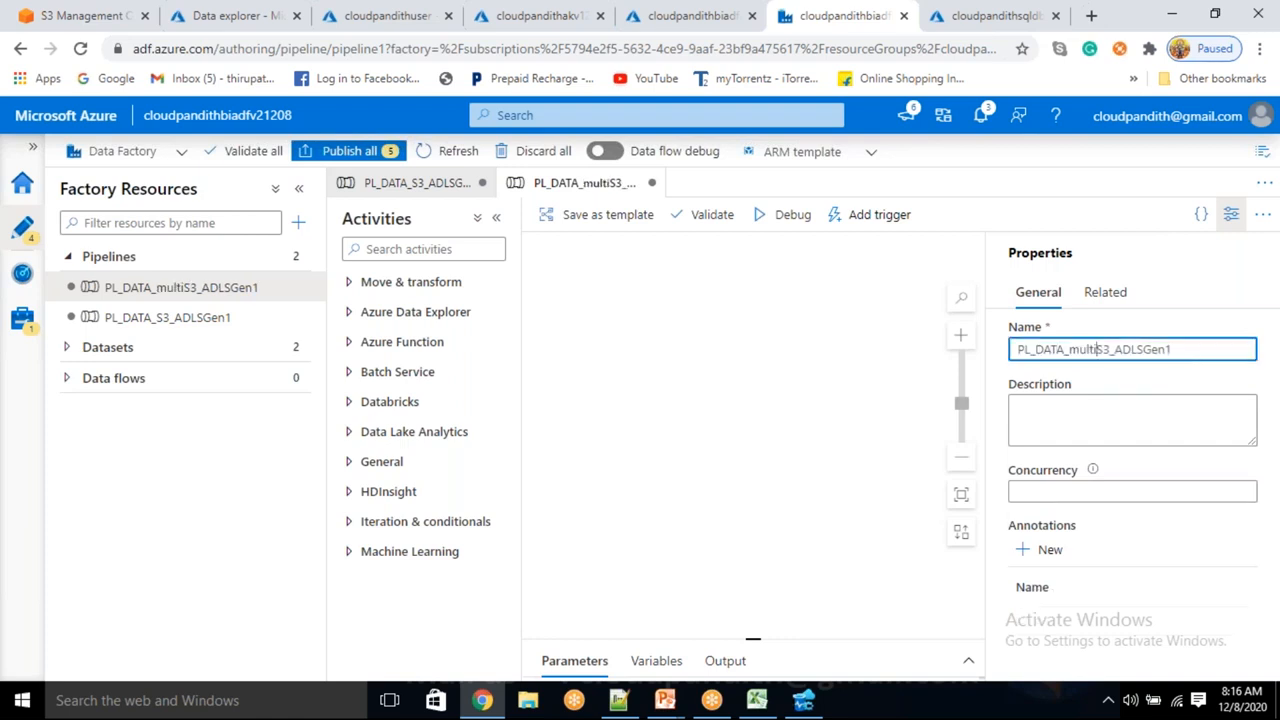
text(folders_)
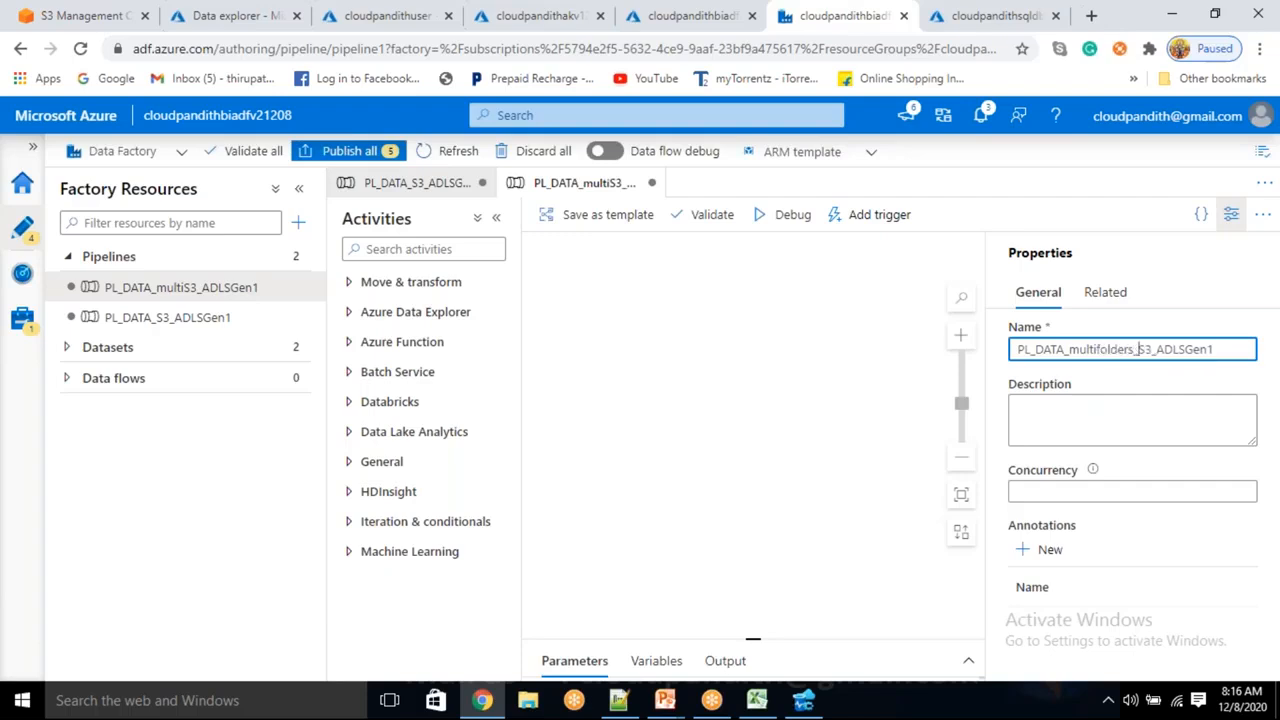
click(1230, 215)
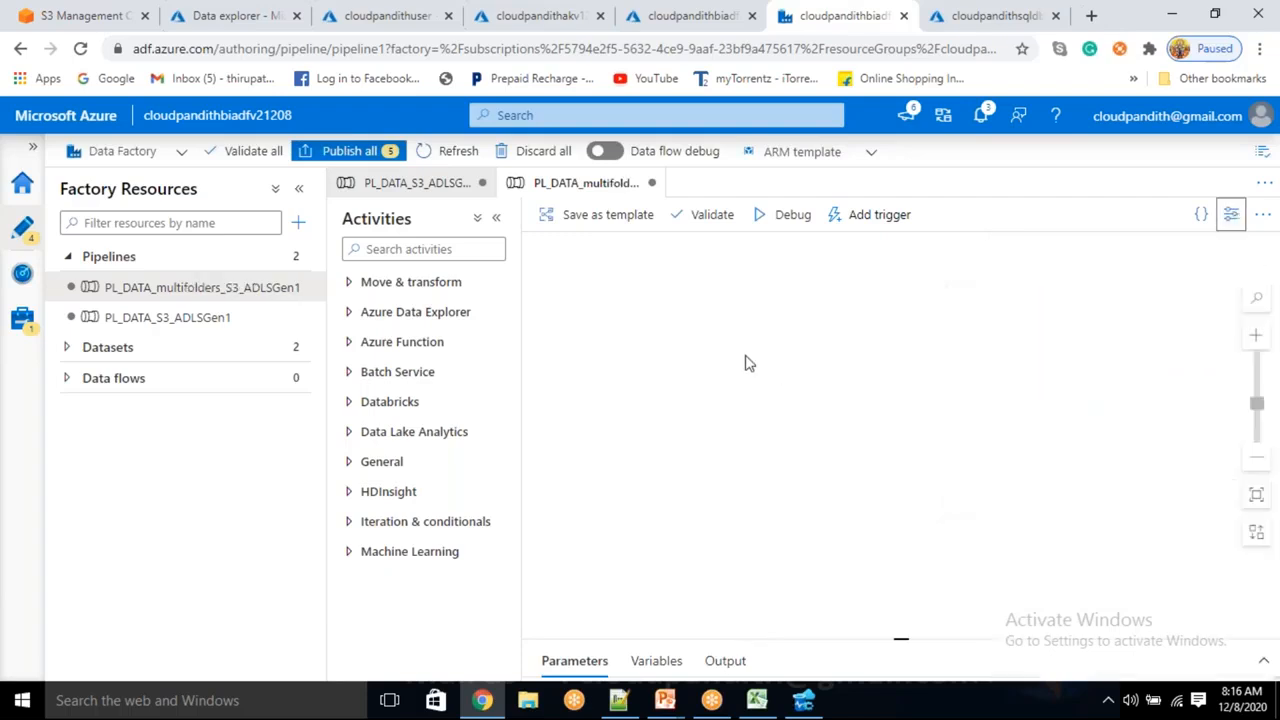
- Capitalize the M in the pipeline's name so it reads PL_DATA_Multifolders_S3_ADLSGen1
click(1230, 215)
click(1077, 352)
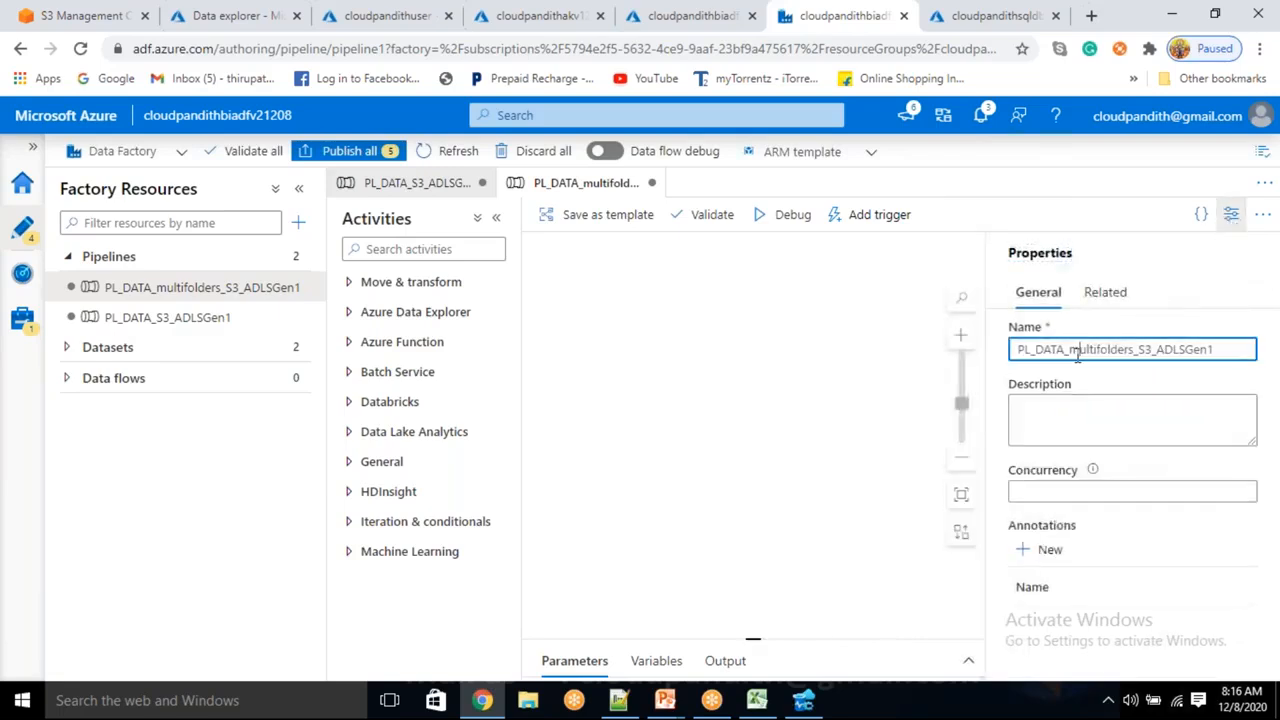
key(BackSpace)
text(M)
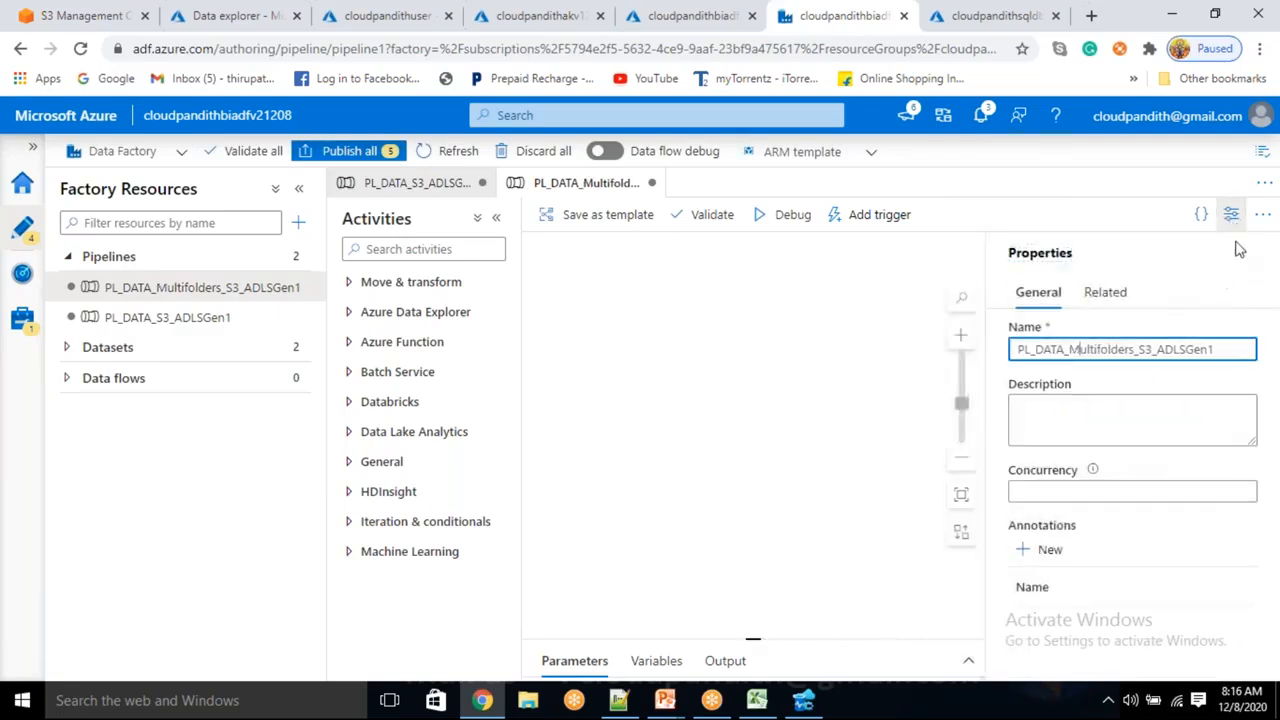
click(1232, 217)
click(570, 338)
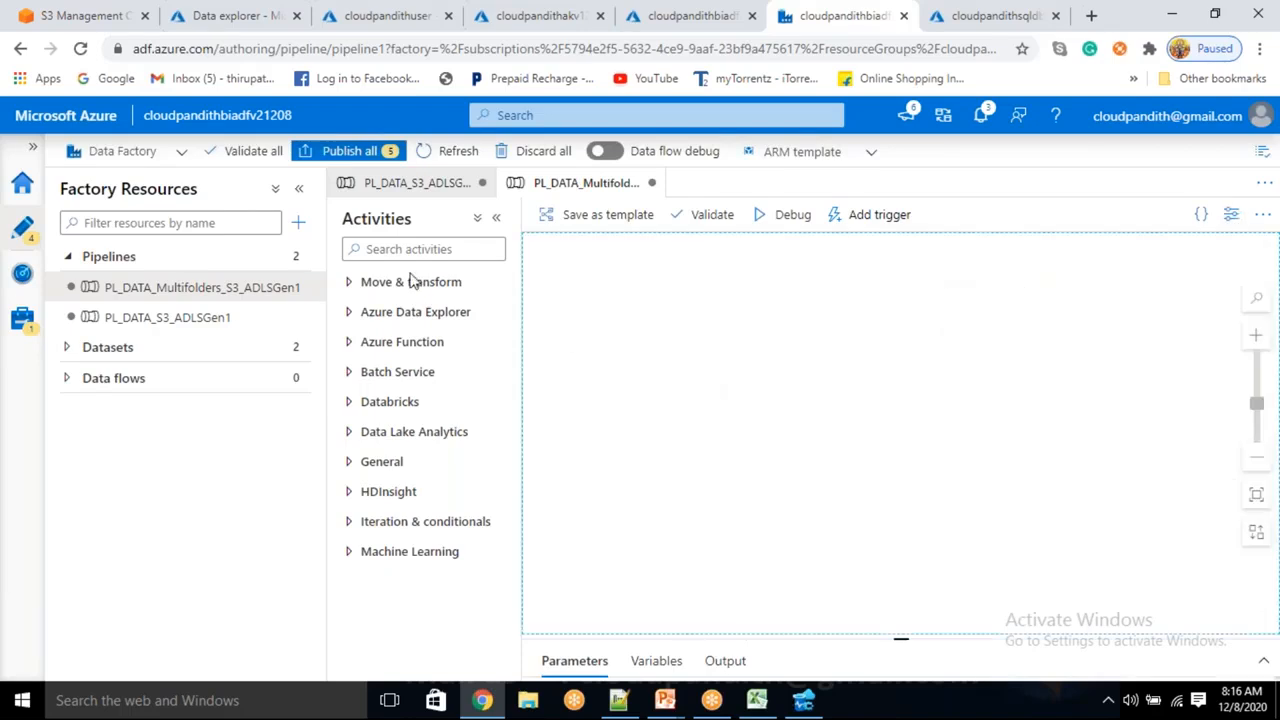
- Find the Lookup activity and place it on the pipeline canvas
click(380, 249)
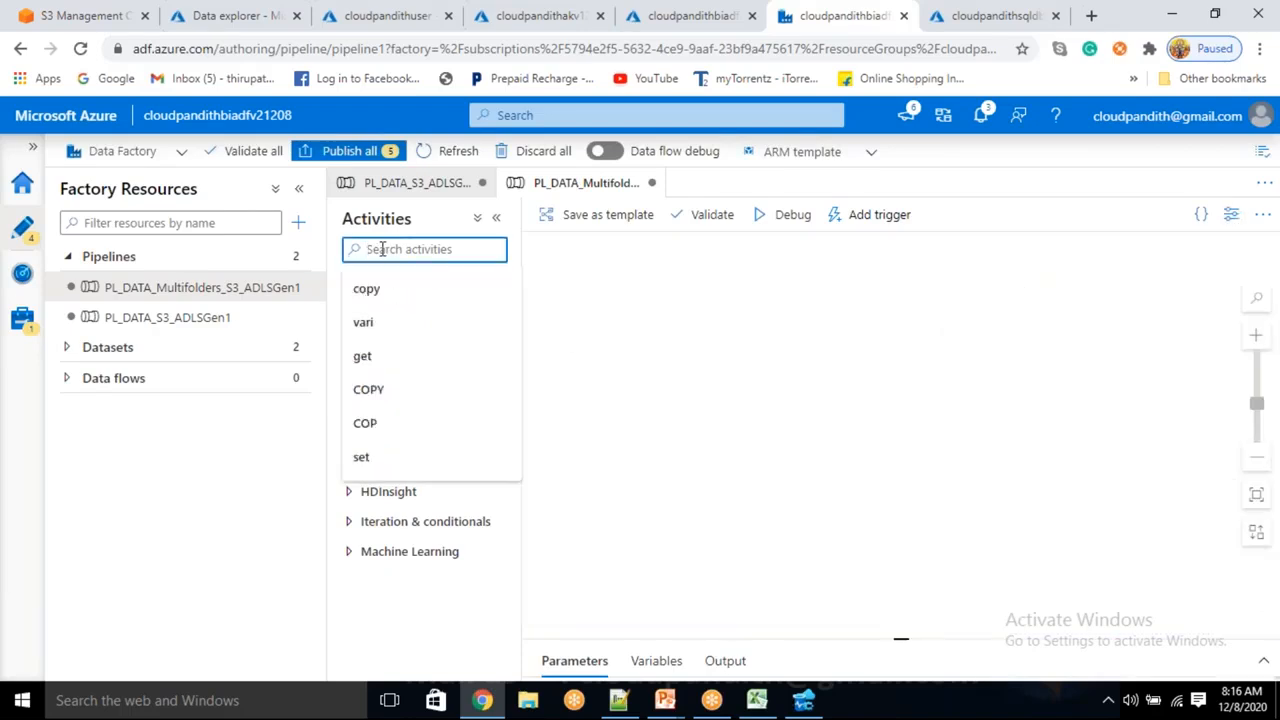
text(lookup)
drag(400, 314, 677, 349)
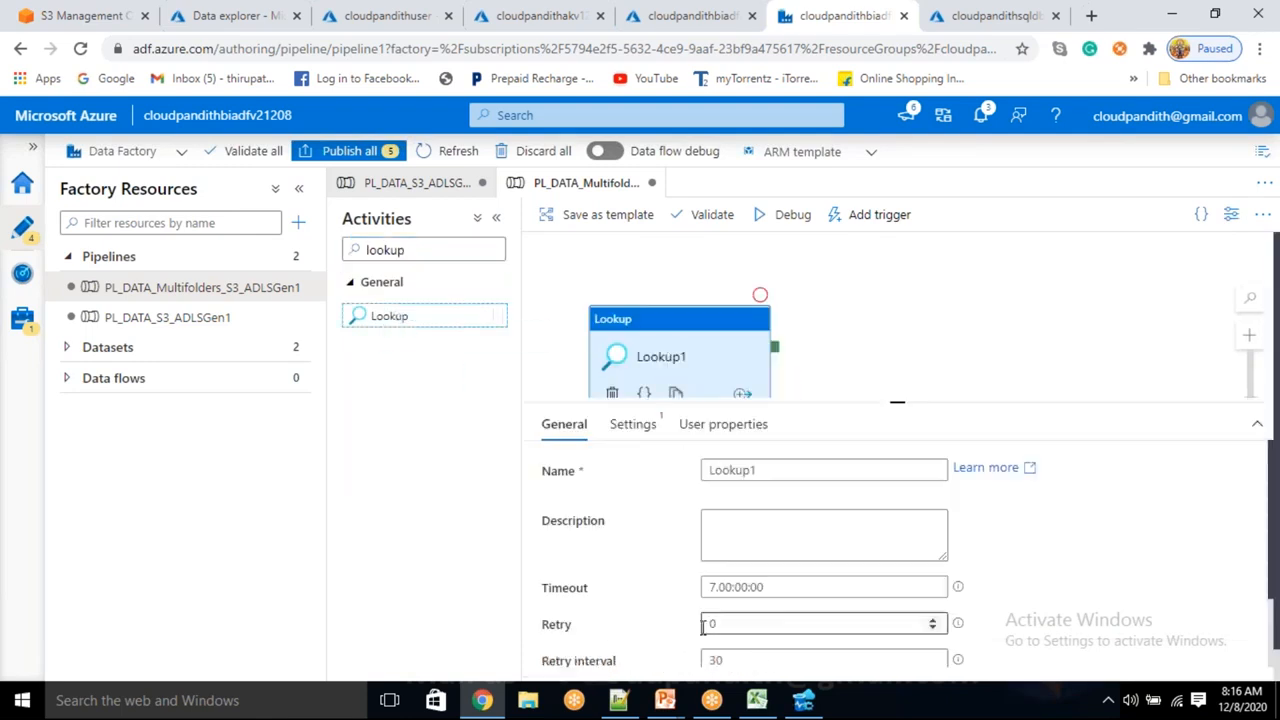
- Start a new source dataset for the Lookup activity and search the data stores for sql
click(644, 434)
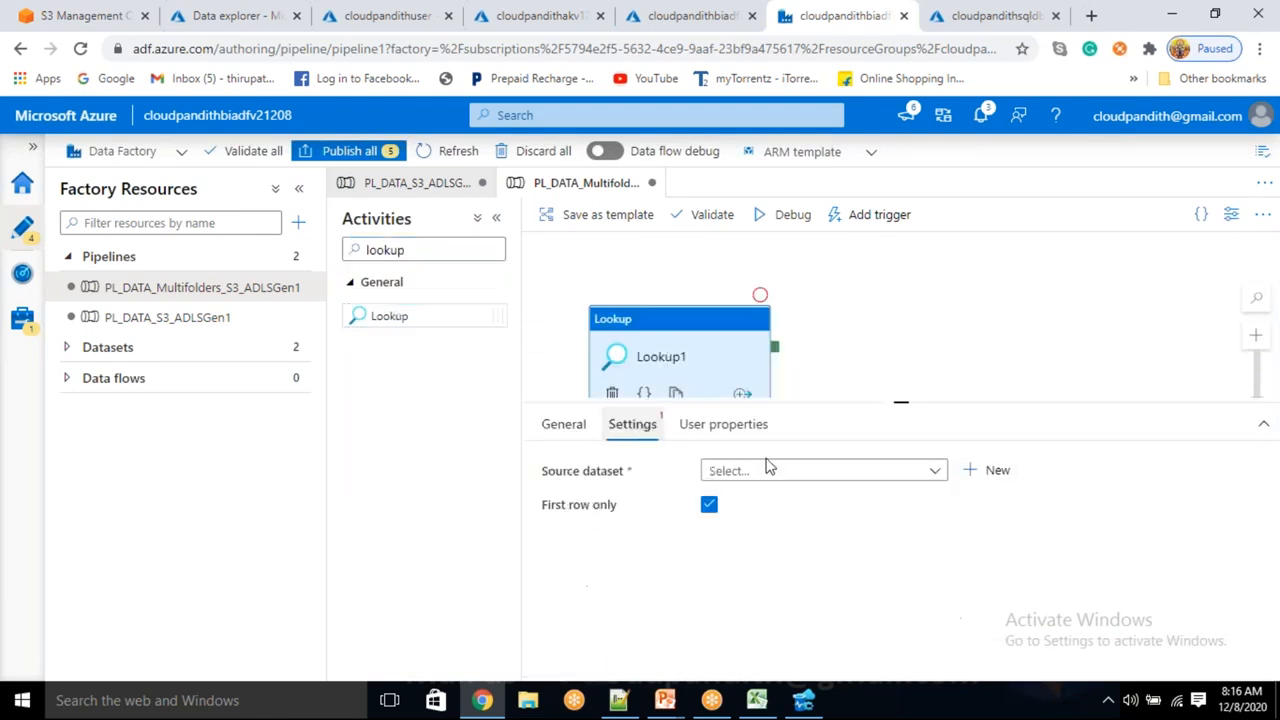
click(1000, 472)
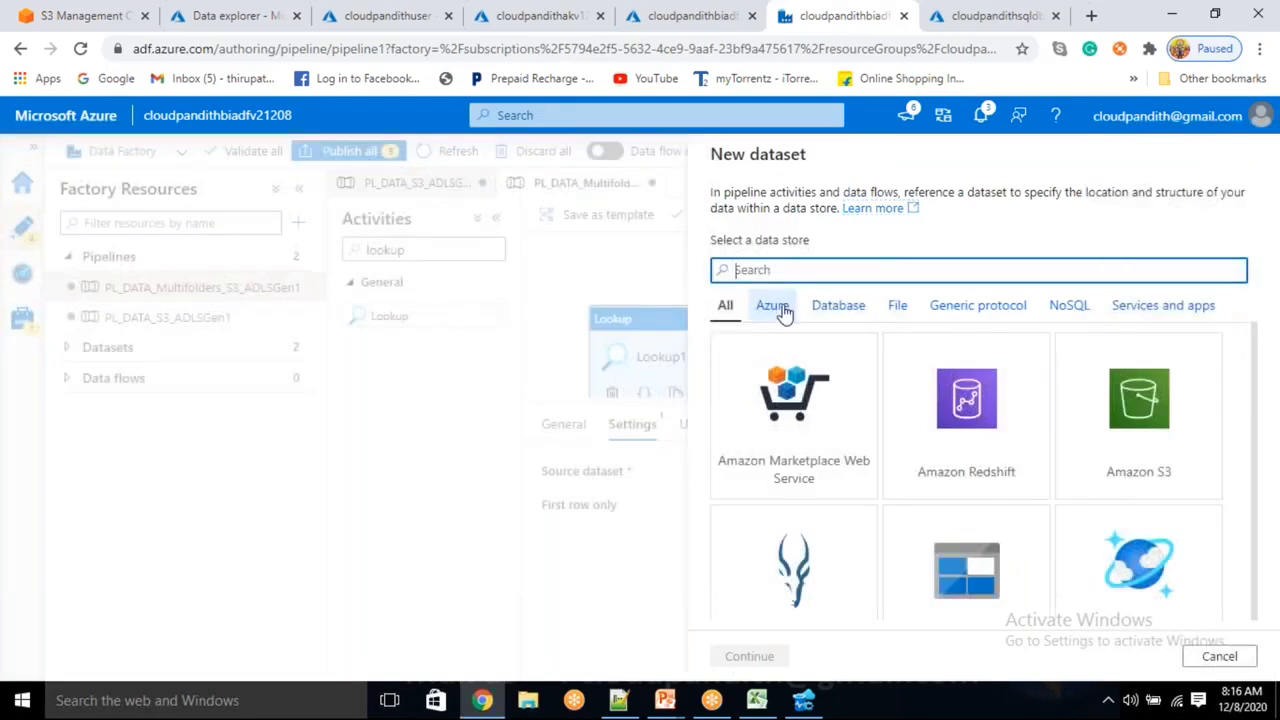
text(sql)
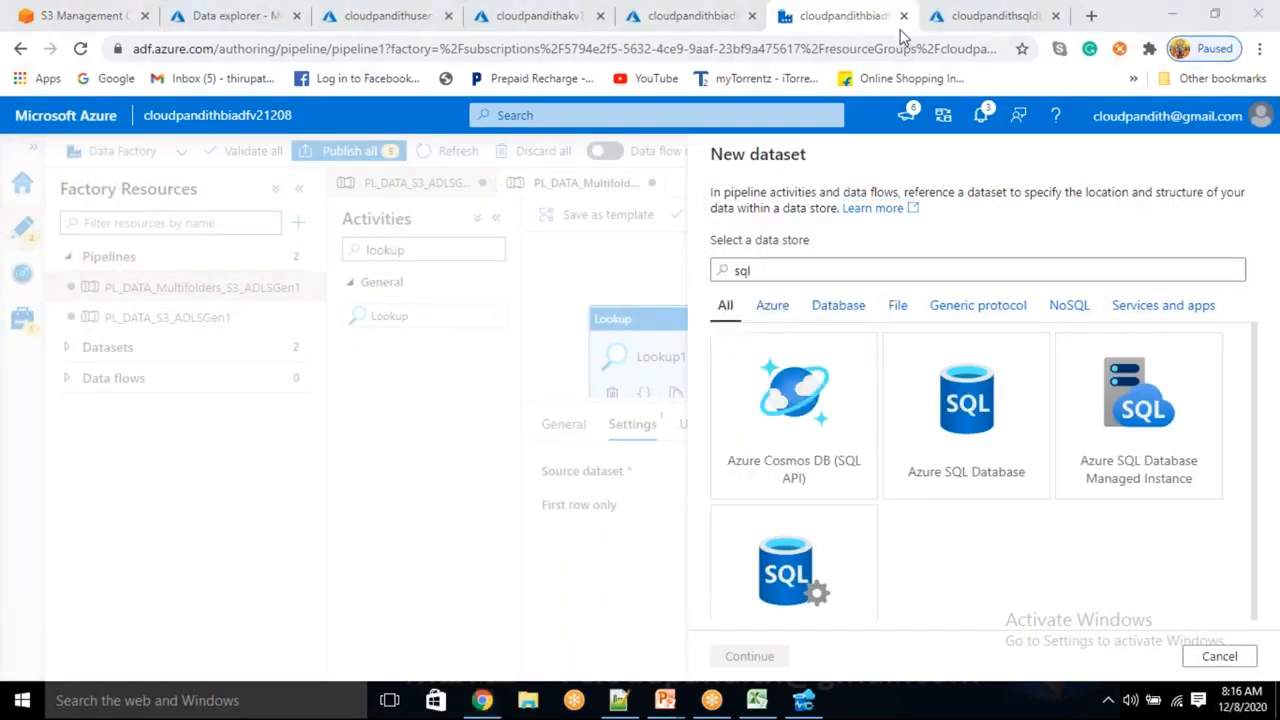
- Copy the ADO.NET connection string of the cloudpandithsqldb database from the Azure portal
click(998, 16)
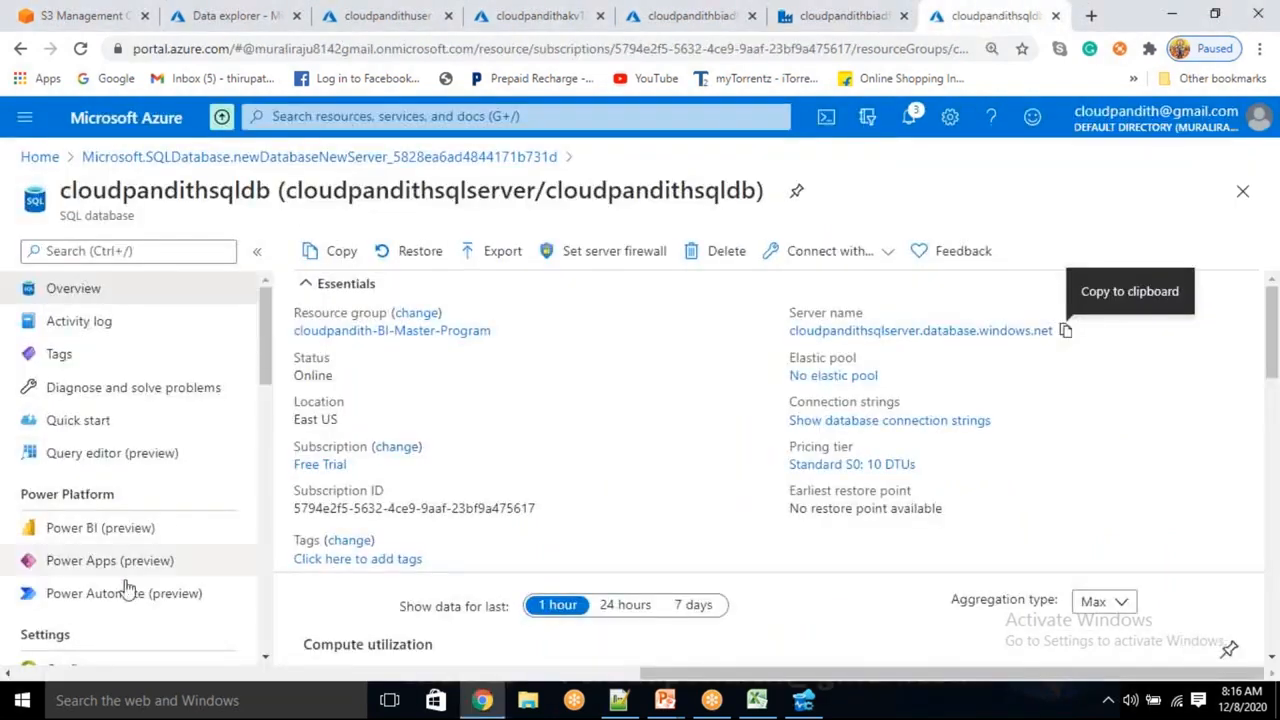
scroll(125, 560, down, 5)
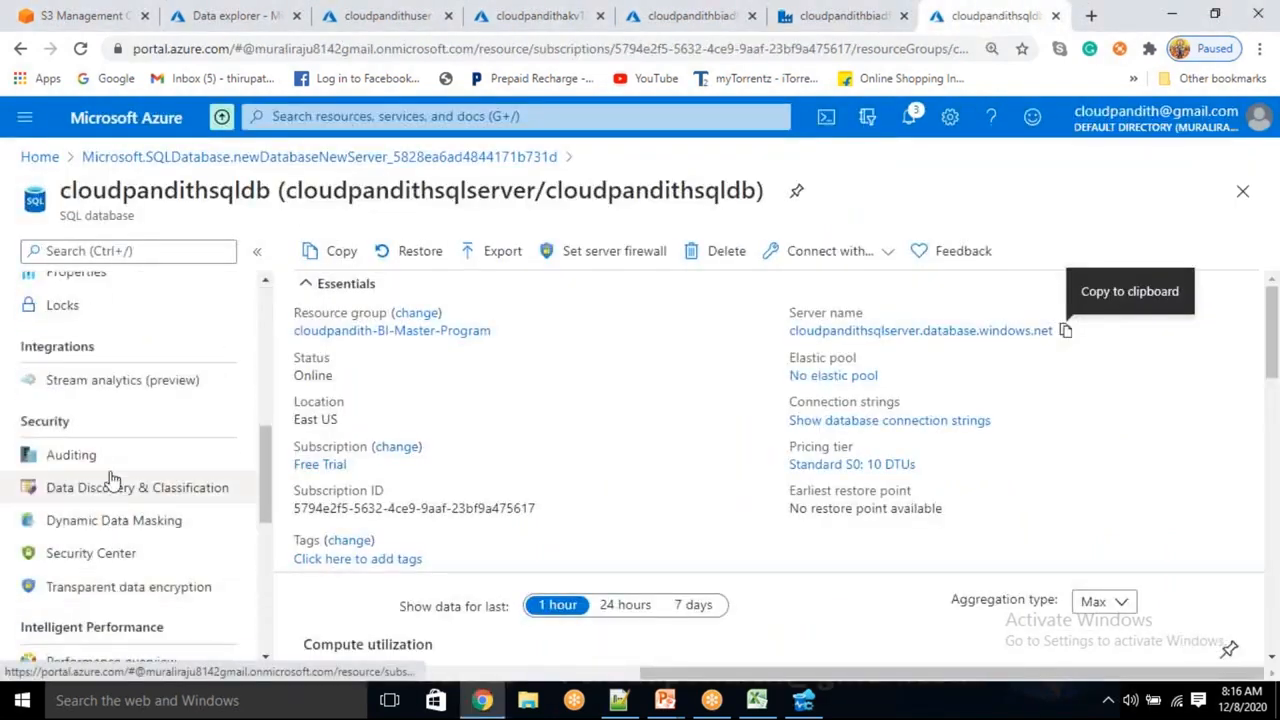
scroll(115, 480, down, 2)
scroll(116, 516, up, 3)
scroll(116, 516, up, 8)
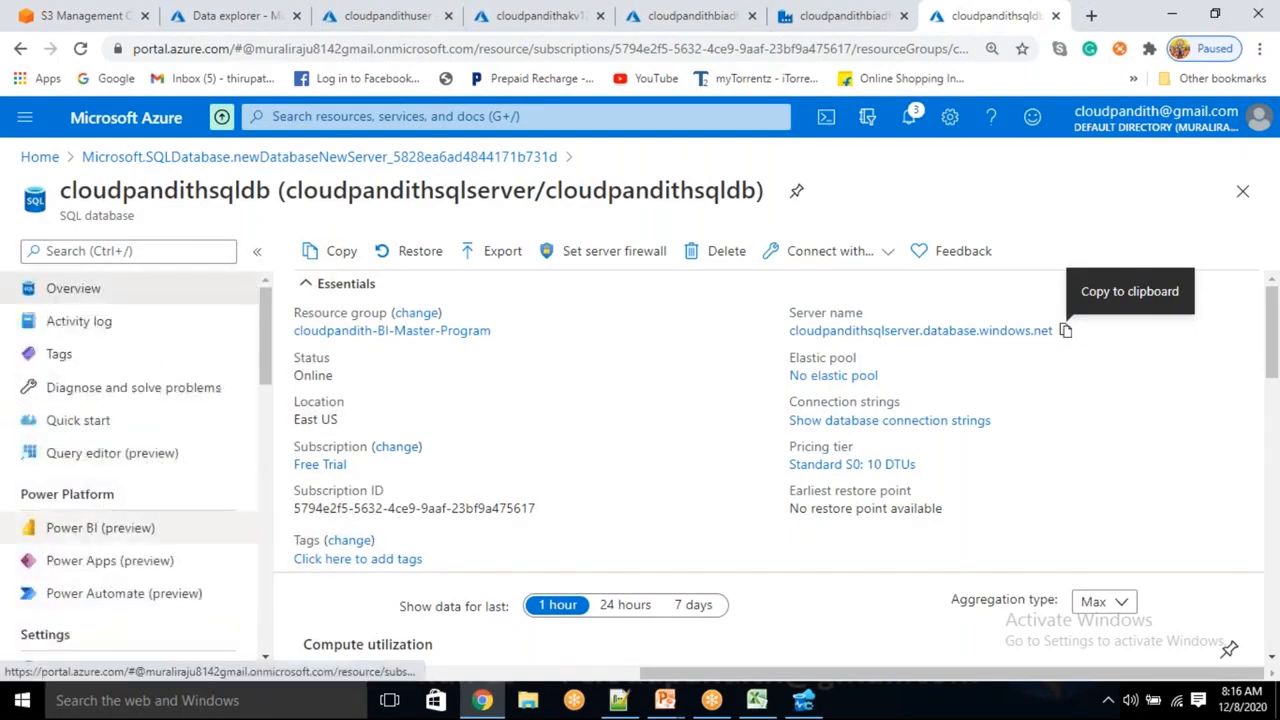
scroll(114, 517, down, 2)
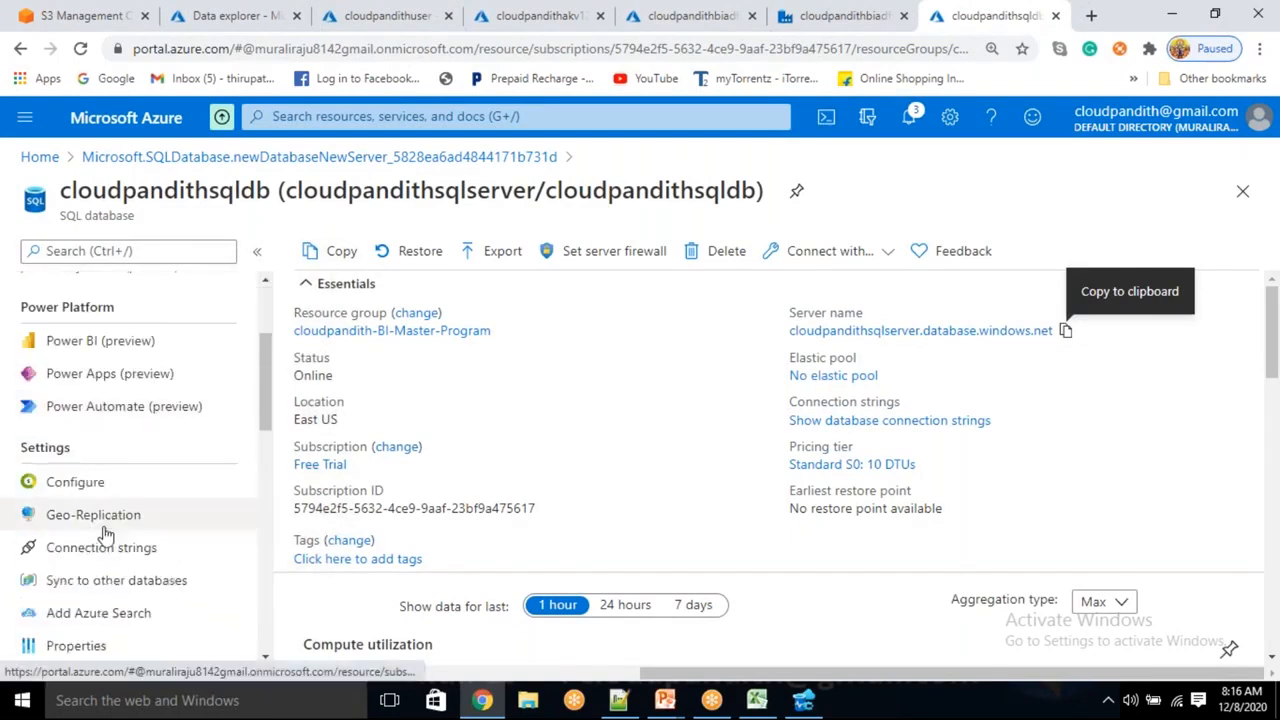
click(100, 550)
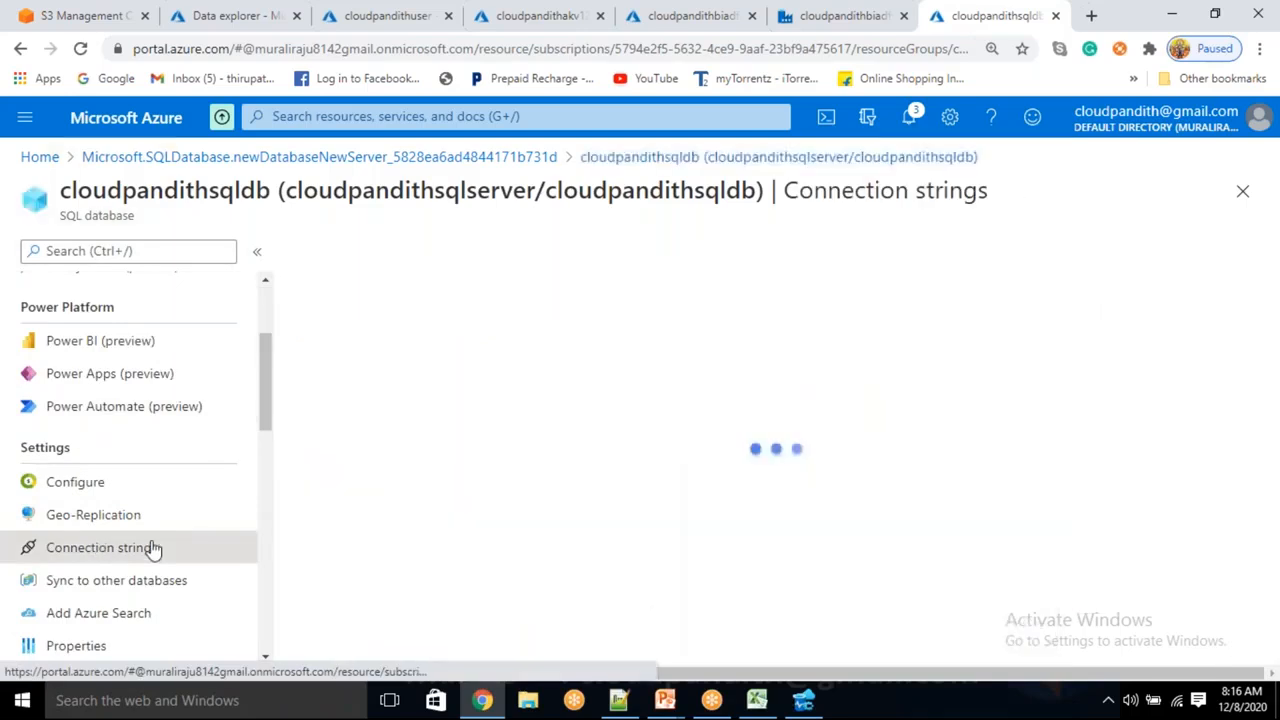
click(380, 375)
key(ctrl+c)
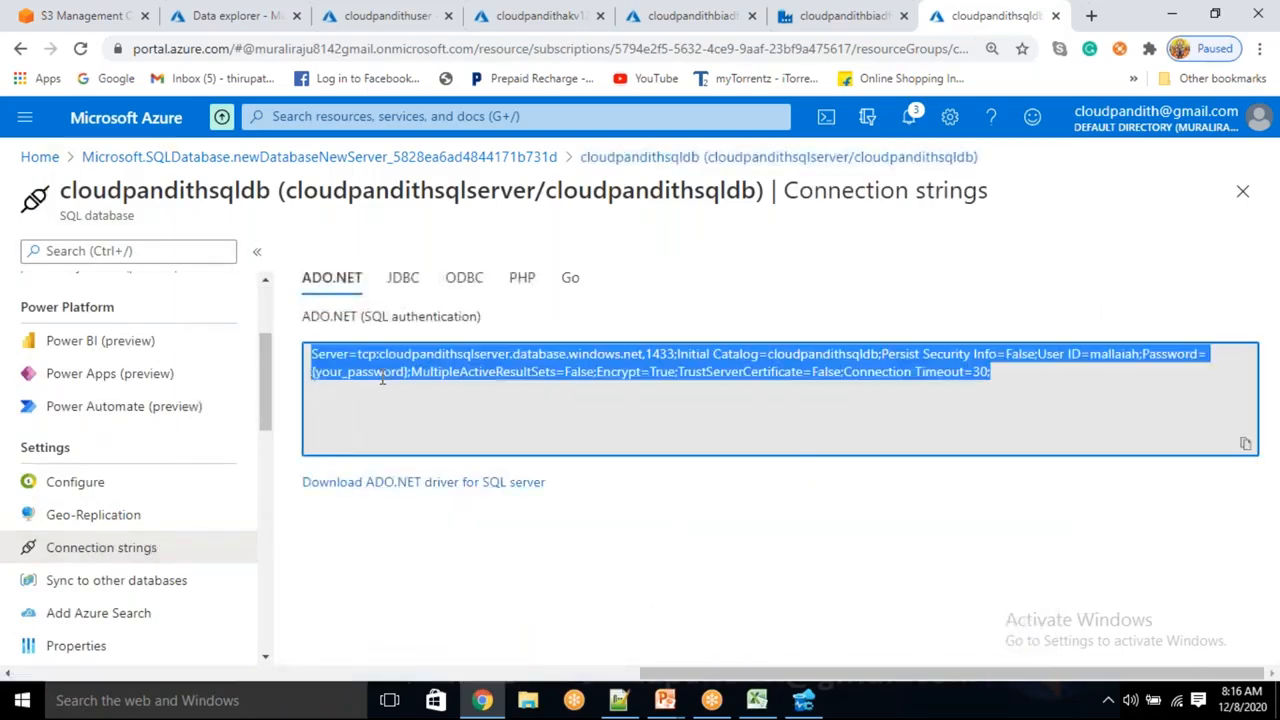
- Paste the connection string into the open Notepad++ note and delete its {your_password} placeholder
click(618, 700)
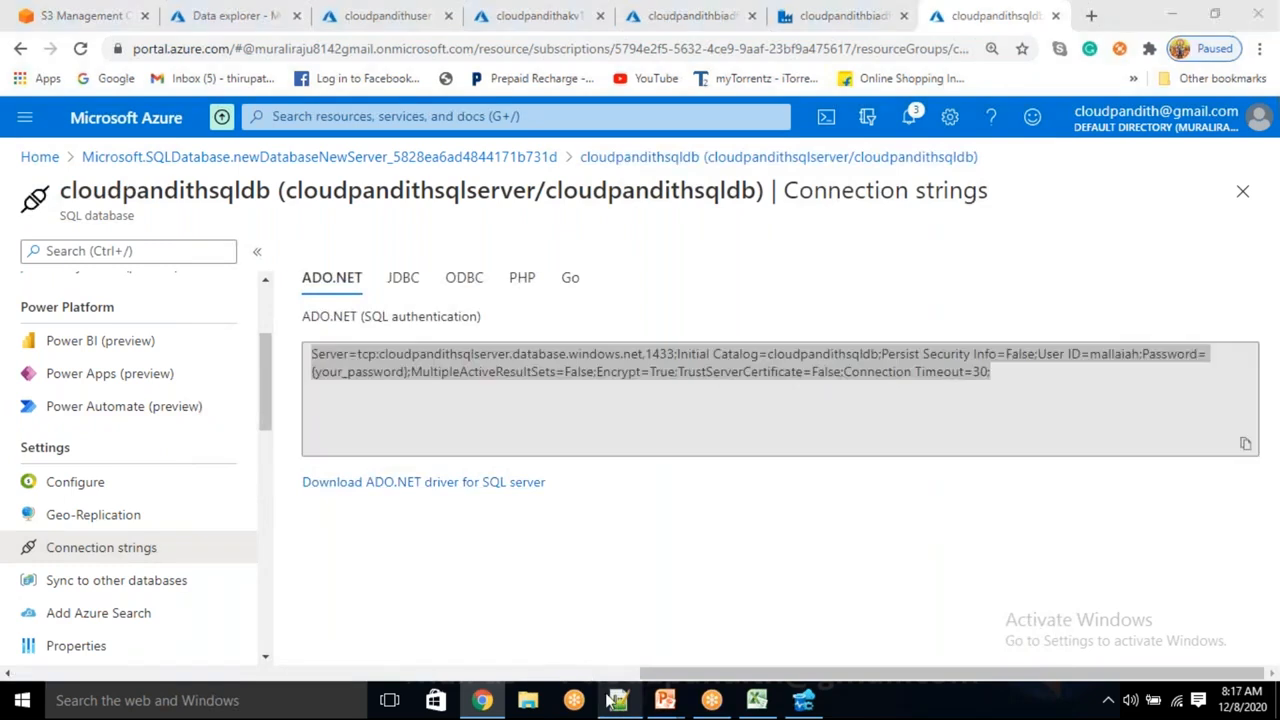
key(ctrl+v)
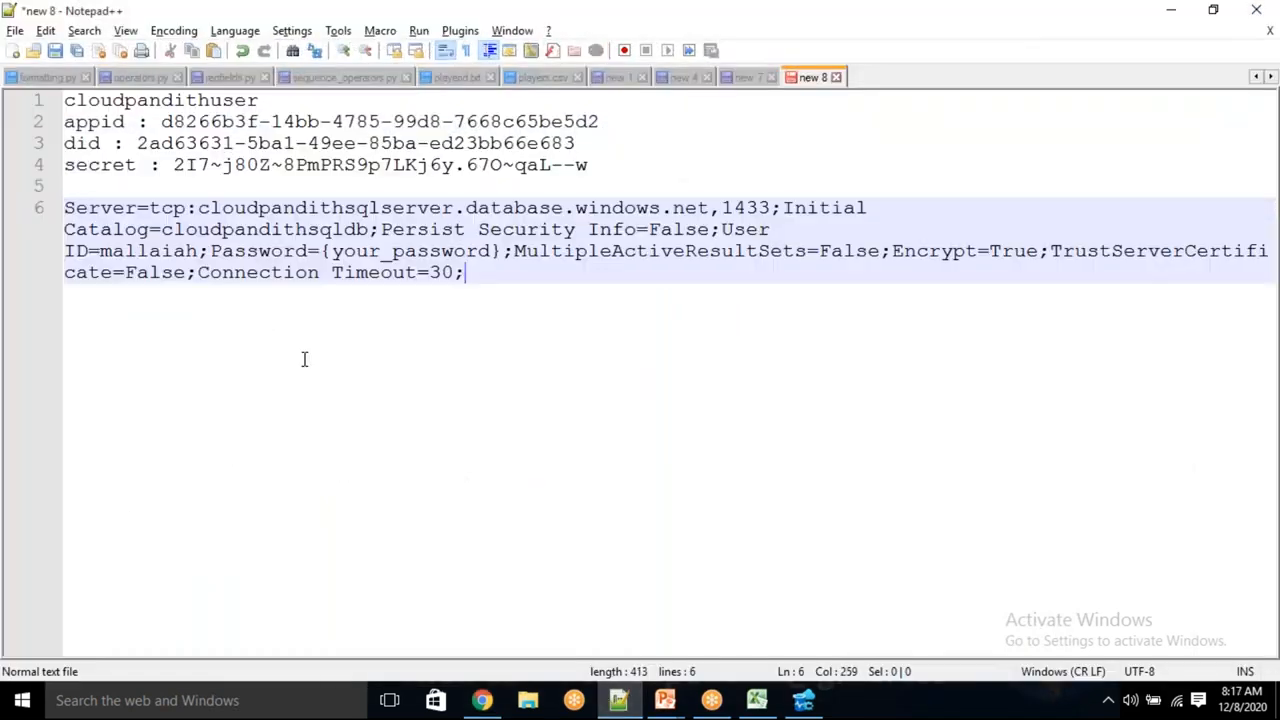
drag(321, 251, 505, 251)
key(Delete)
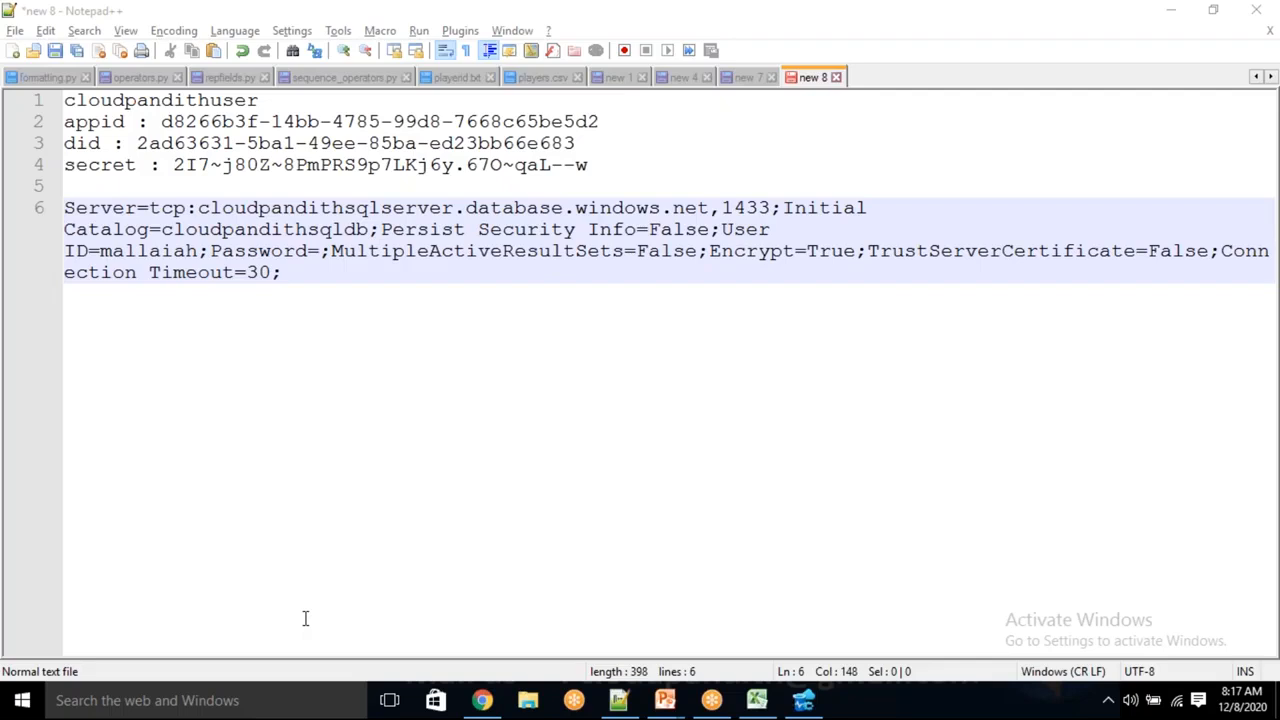
- Clear the connection string from the note and return to the secrets of the cloudpandithakv1208 key vault in Chrome
key(ctrl+z)
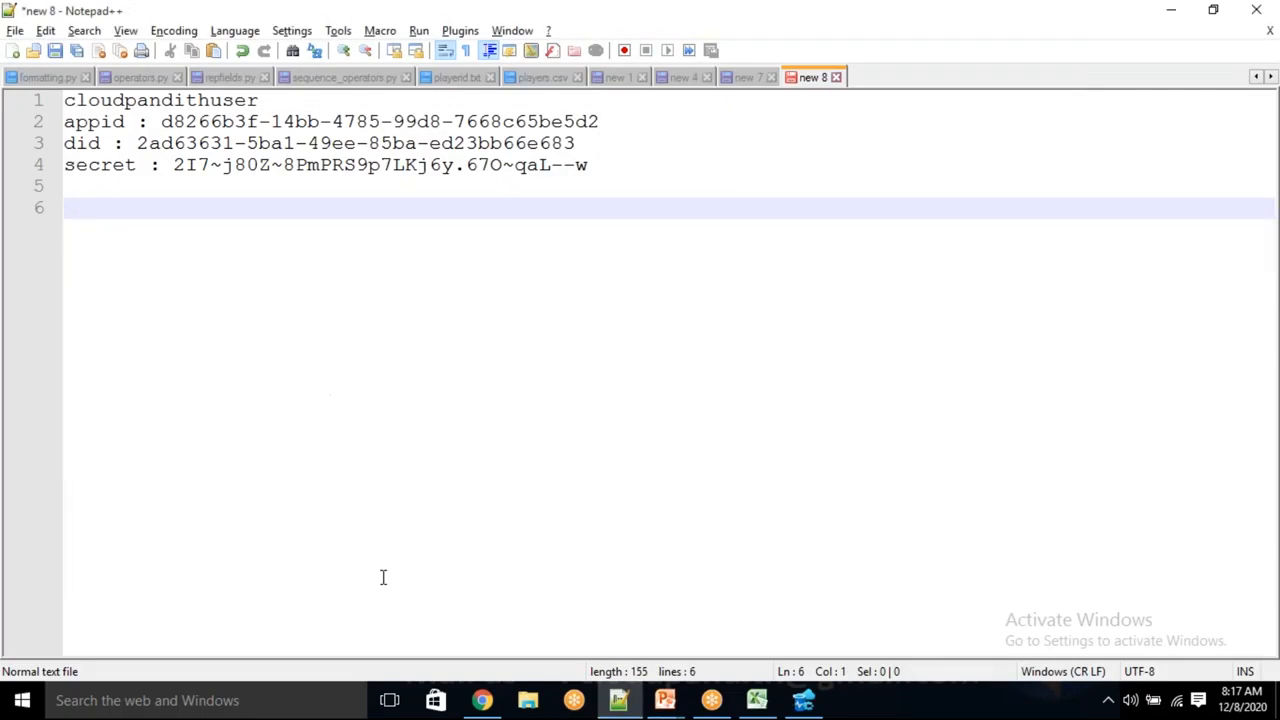
click(490, 700)
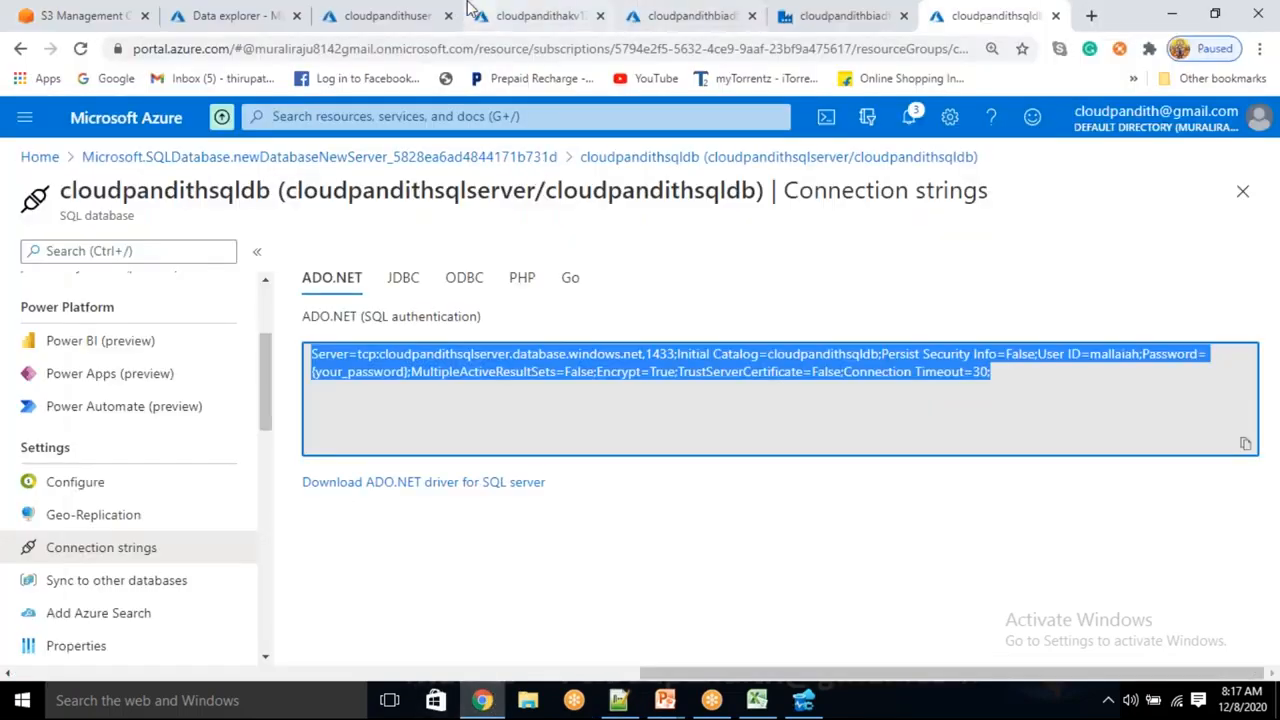
click(392, 12)
click(546, 16)
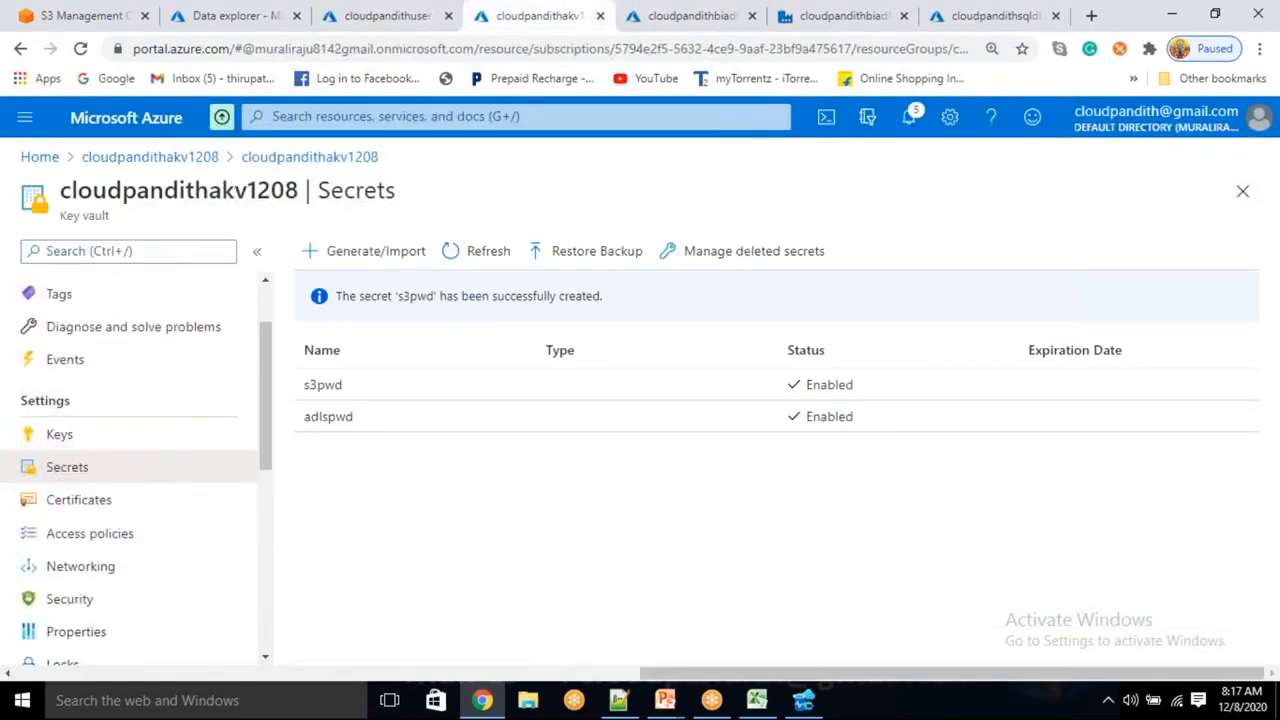
- Create a manual key vault secret named sqlcs, pasting the copied database connection string as its value
click(372, 256)
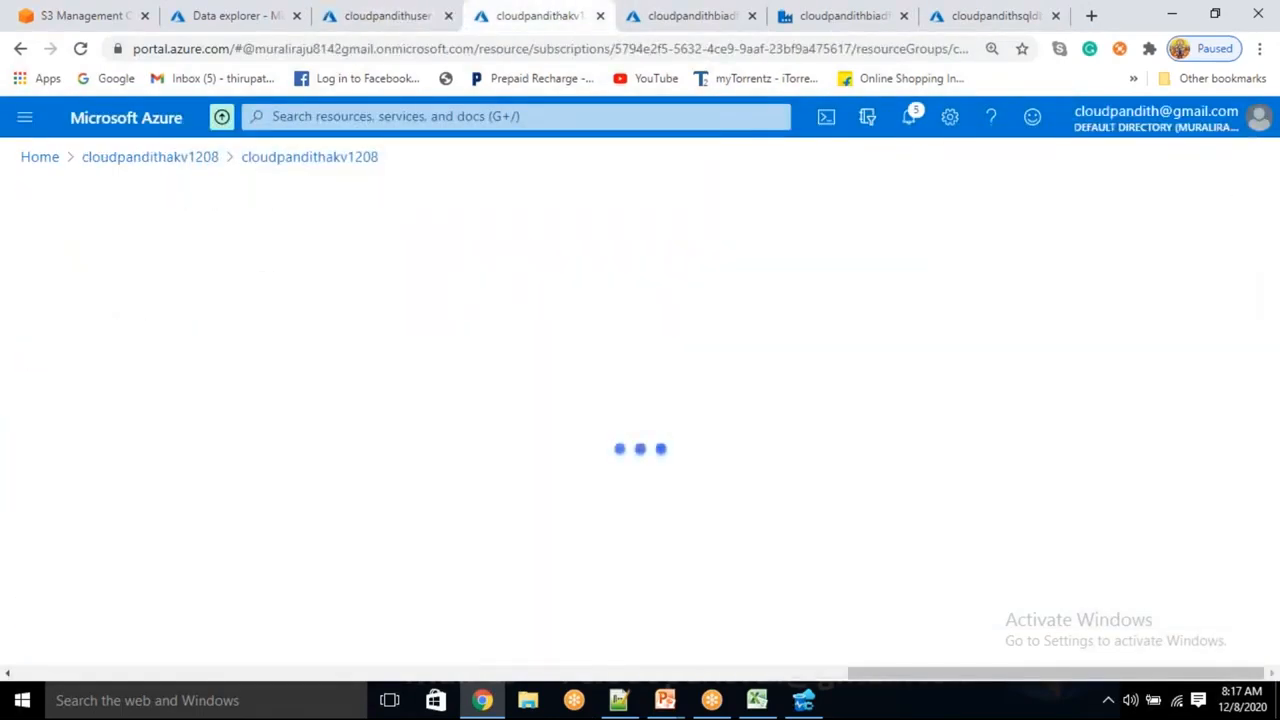
click(323, 317)
text(SQLCONN)
key(BackSpace)
key(BackSpace)
key(BackSpace)
key(BackSpace)
key(BackSpace)
key(BackSpace)
key(BackSpace)
text(sqlco)
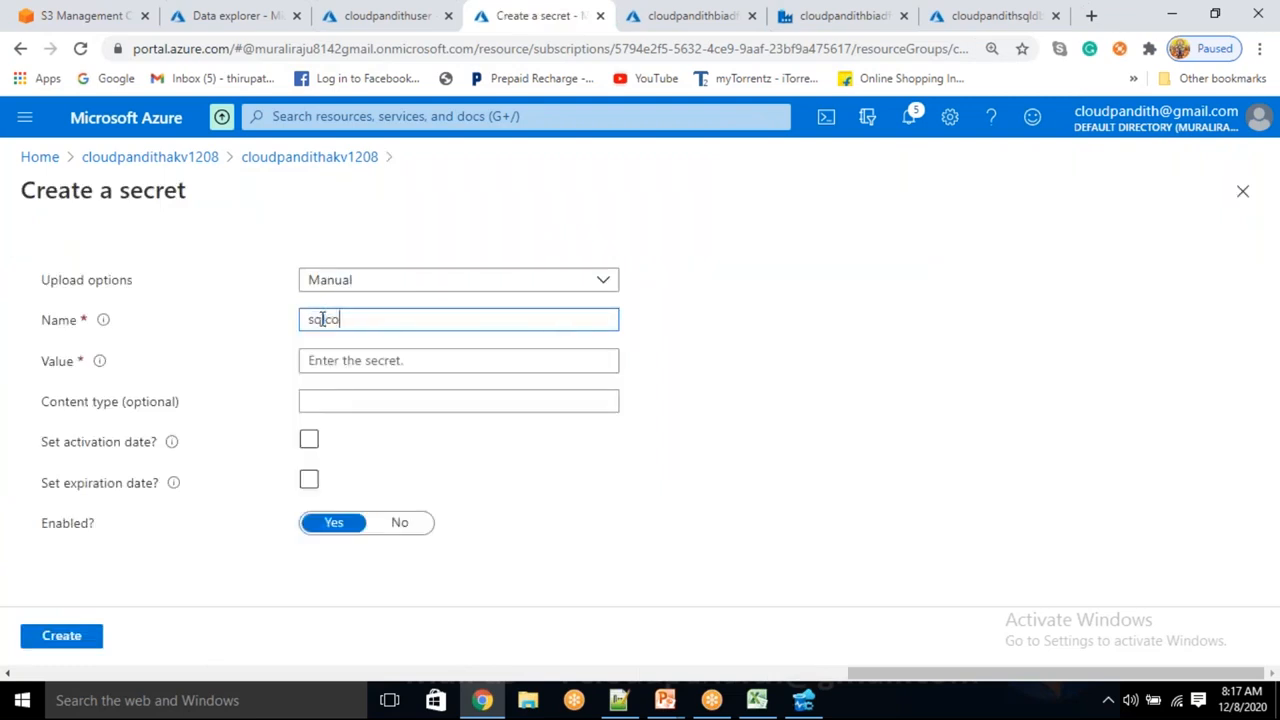
key(BackSpace)
text(s)
click(318, 360)
key(ctrl+v)
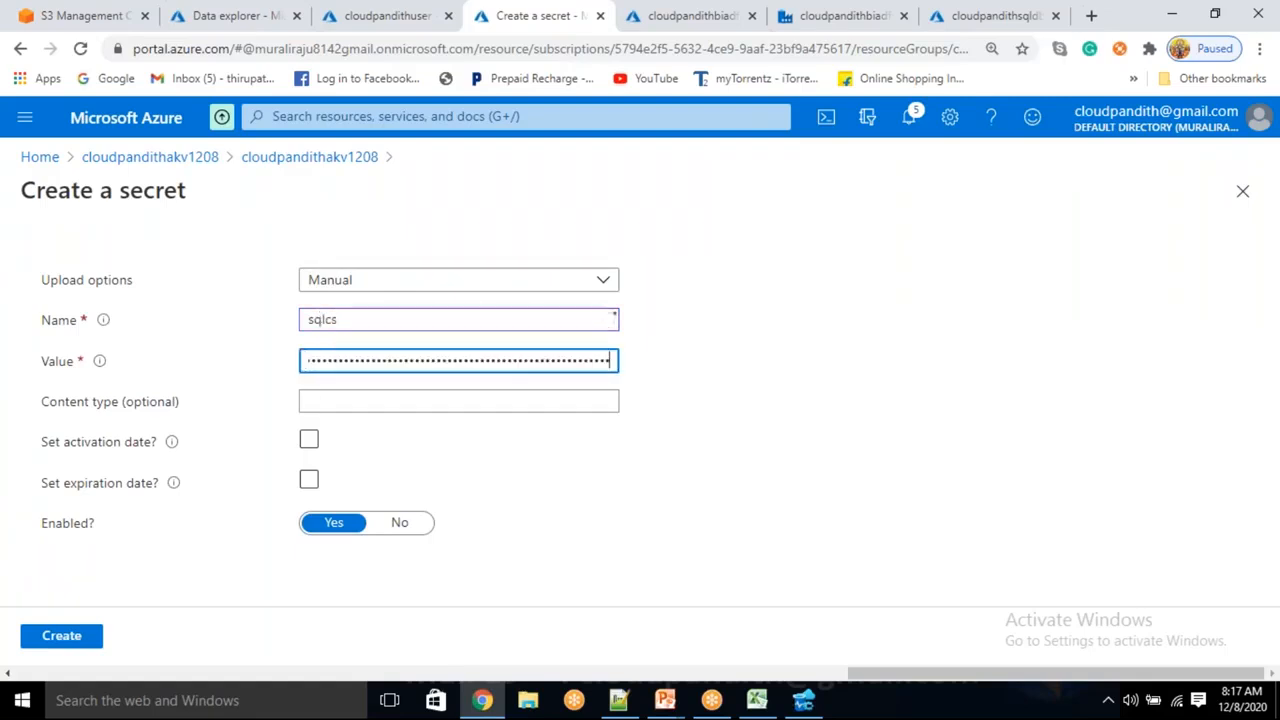
click(51, 634)
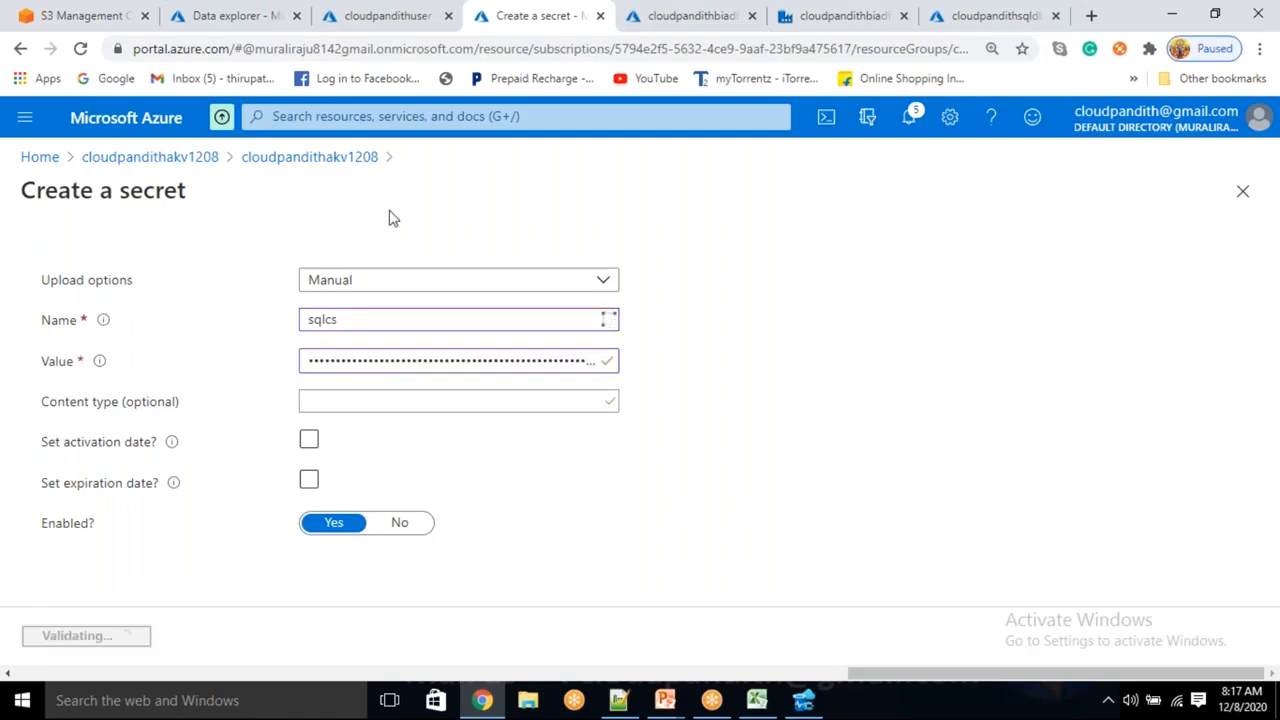
- Return to Data Factory and restart the Lookup's new source dataset, choosing Azure SQL Database as the data store
click(811, 12)
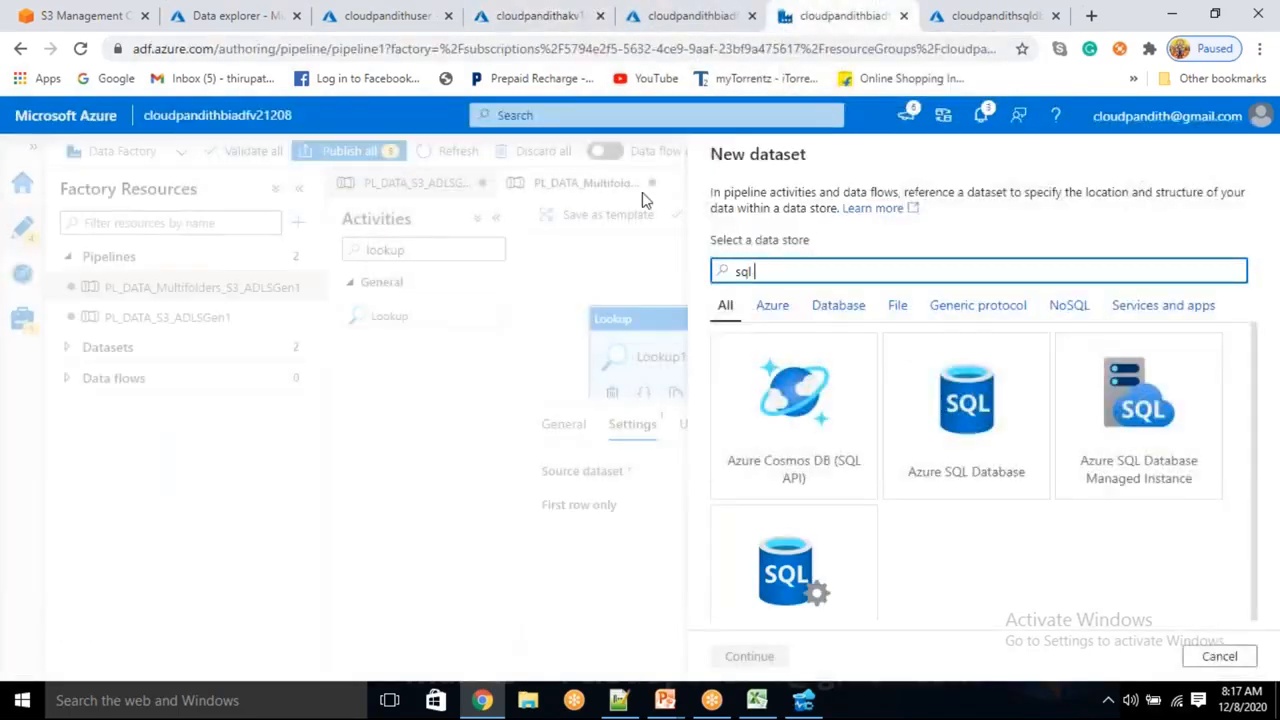
click(948, 91)
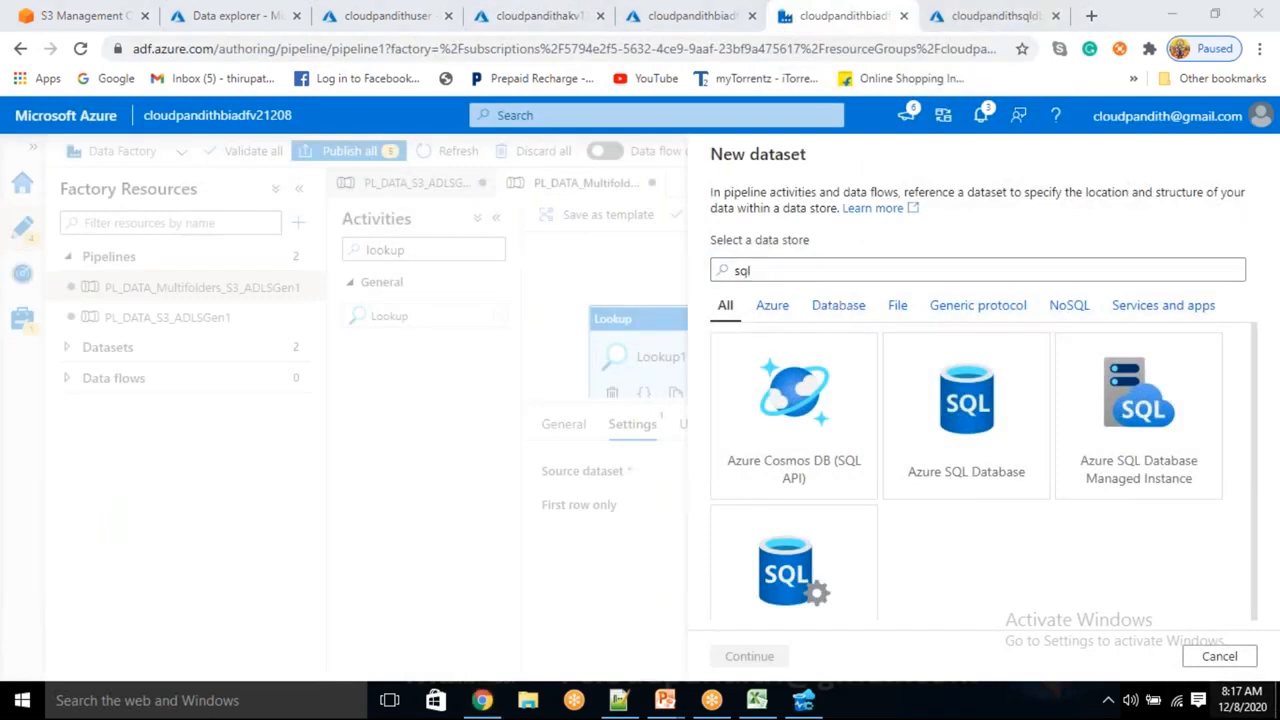
click(1219, 656)
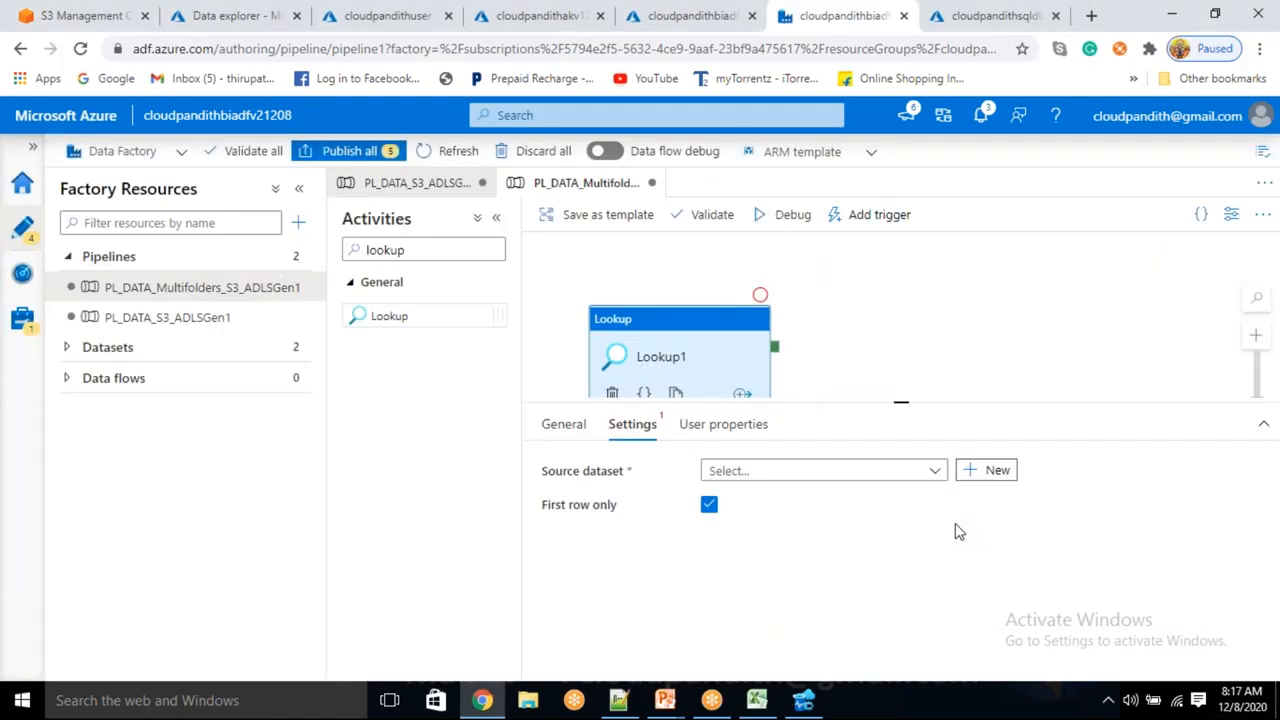
click(1000, 472)
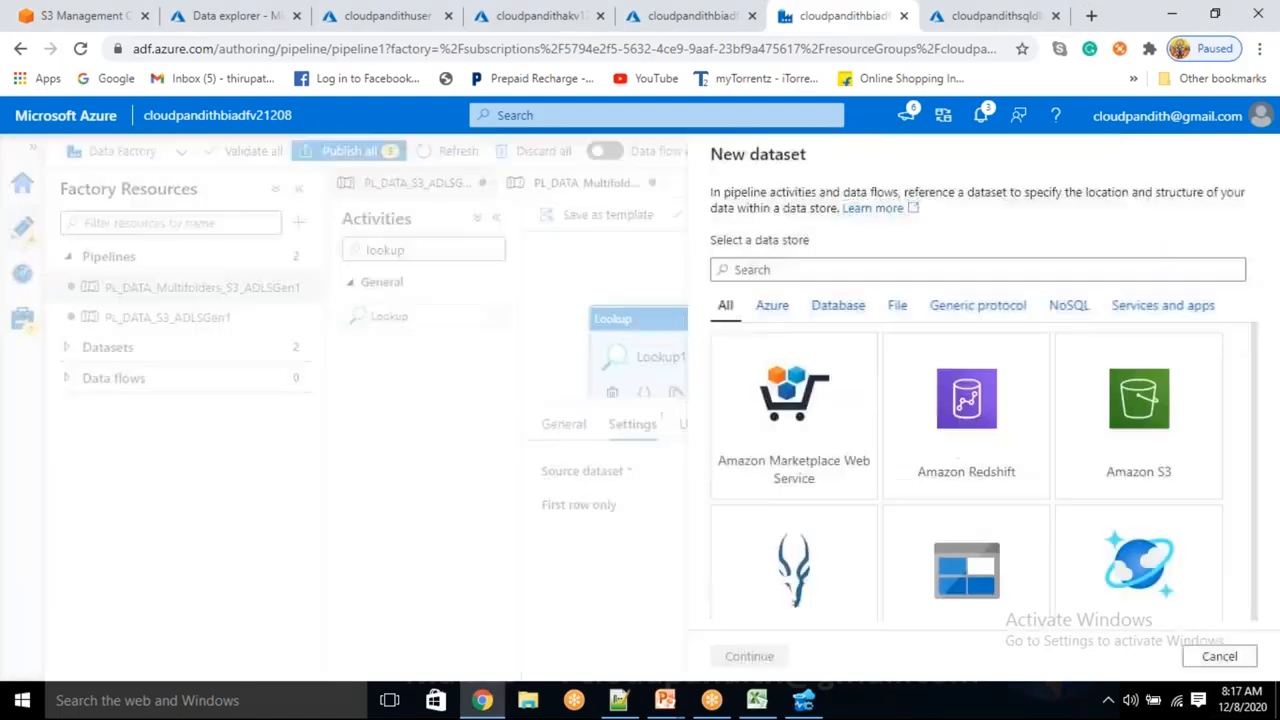
text(sql data)
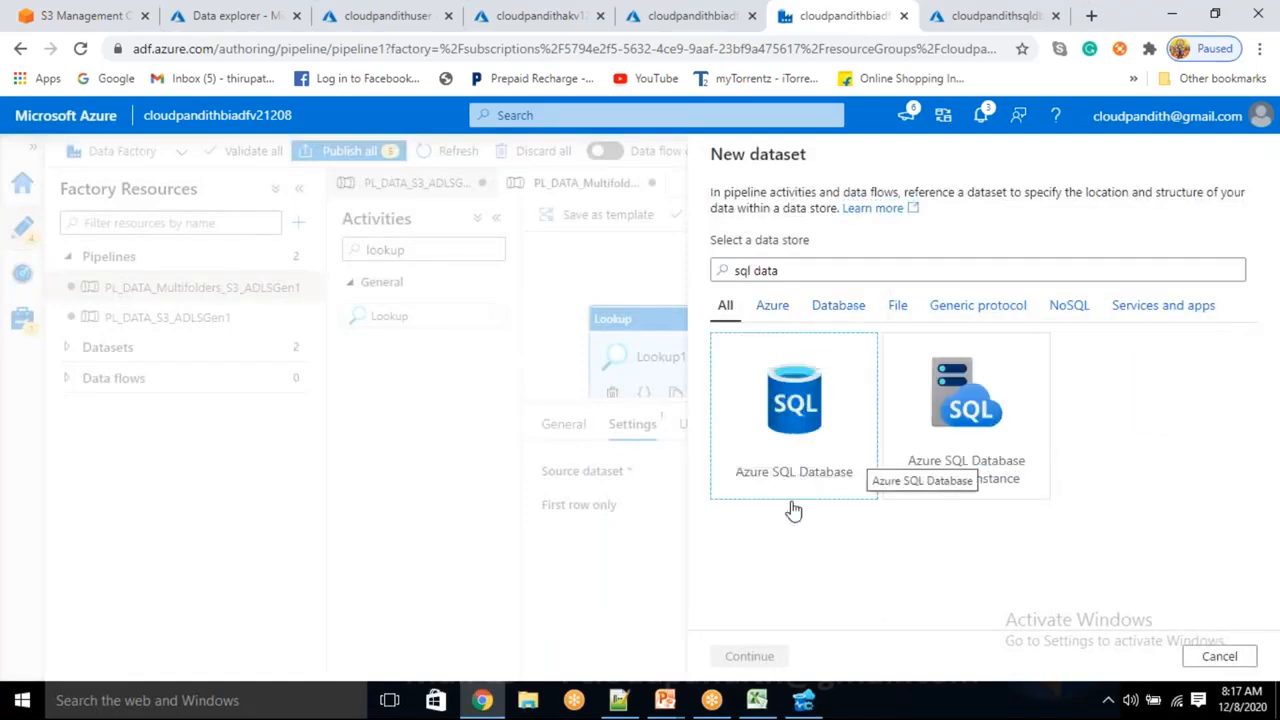
click(792, 495)
click(750, 656)
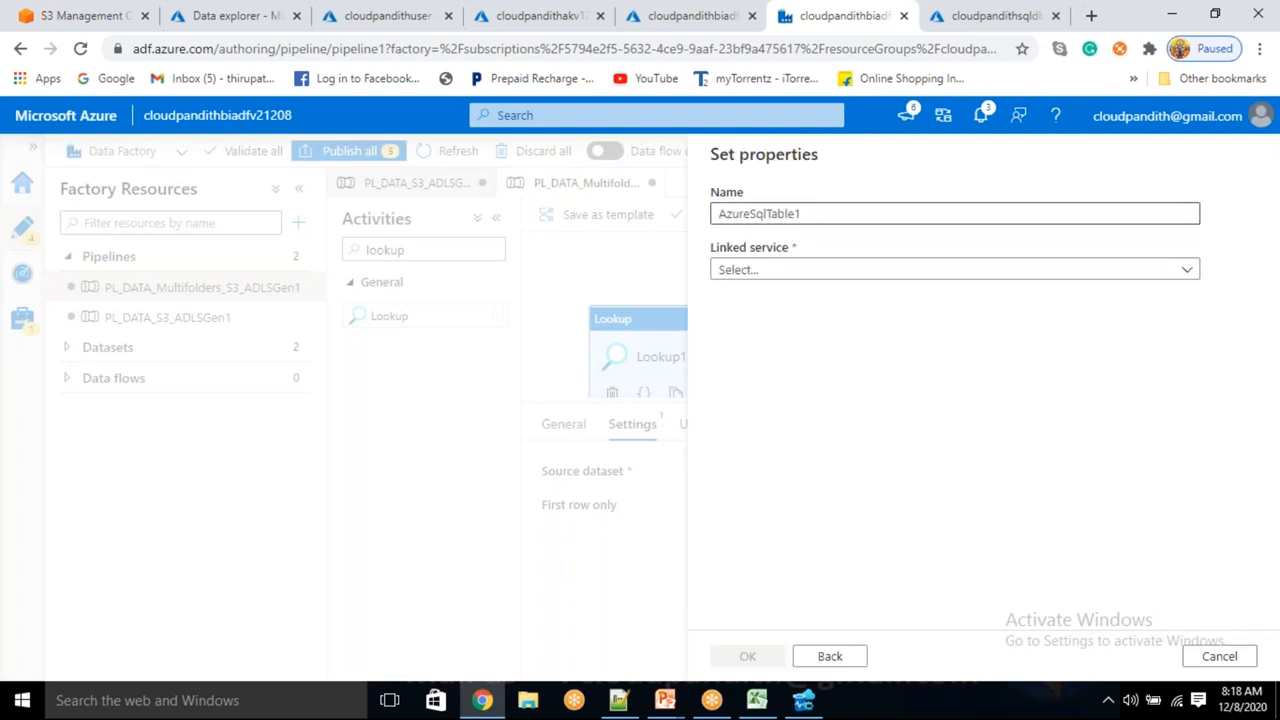
- Name the dataset DS_ASDB and start a new linked service for it
drag(894, 200, 798, 108)
drag(843, 214, 562, 222)
key(BackSpace)
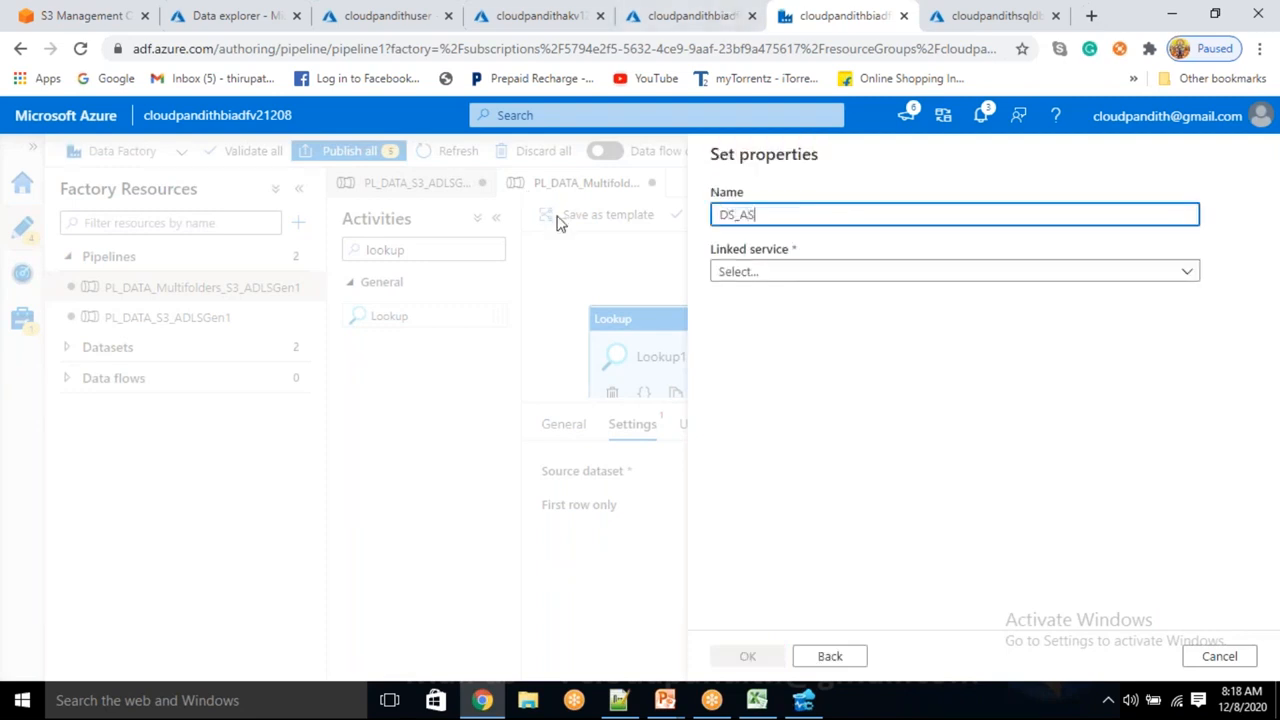
click(758, 273)
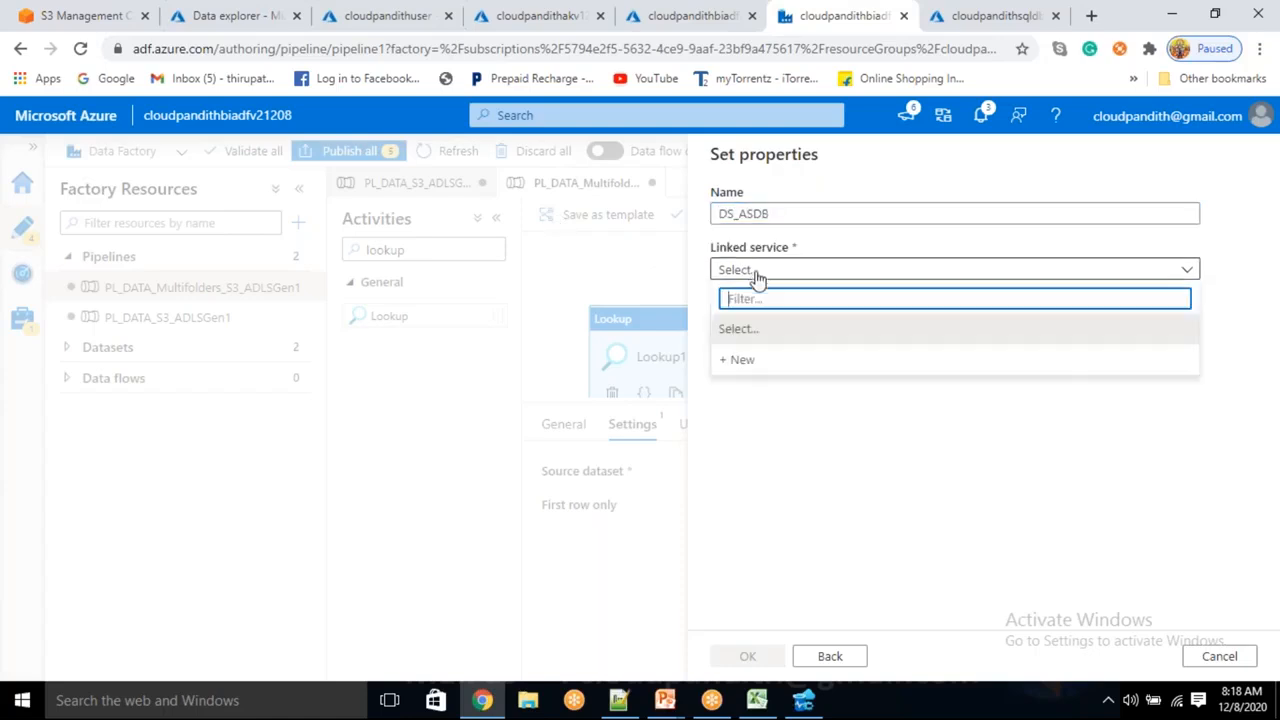
click(742, 364)
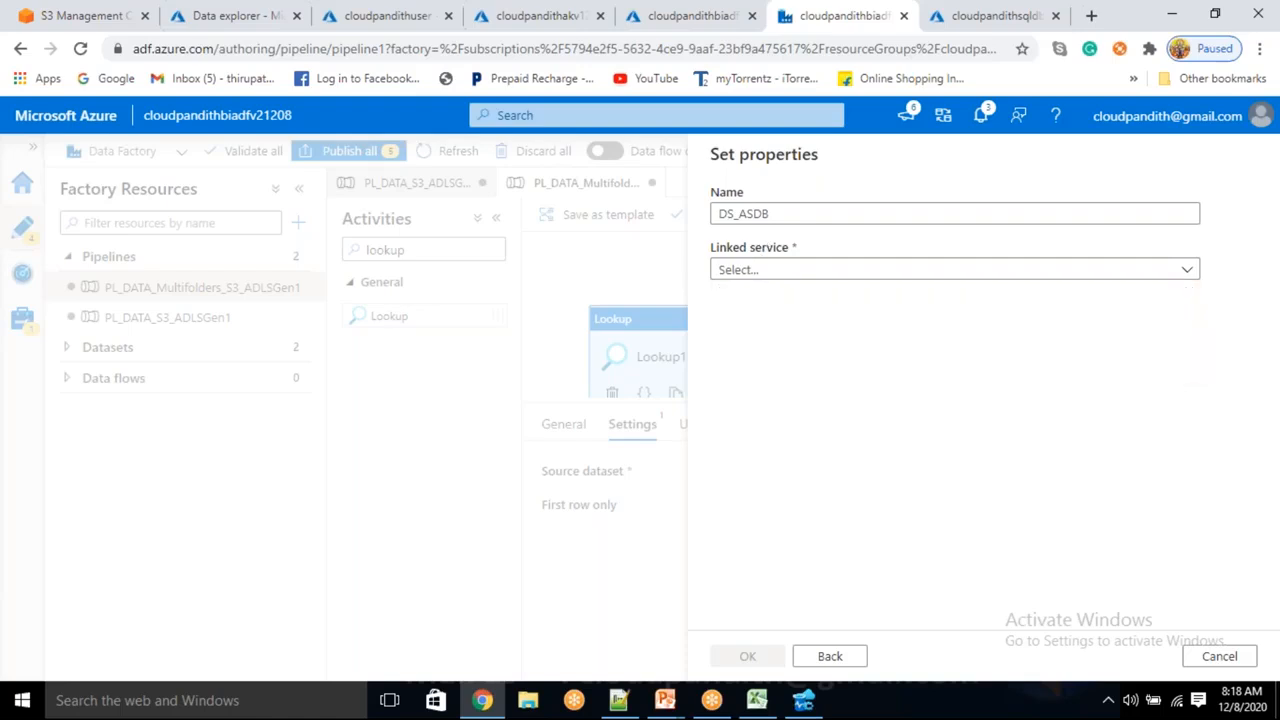
- Name the linked service LS_ASDB and have it connect through Azure Key Vault using the LS_AKV linked service
double_click(790, 220)
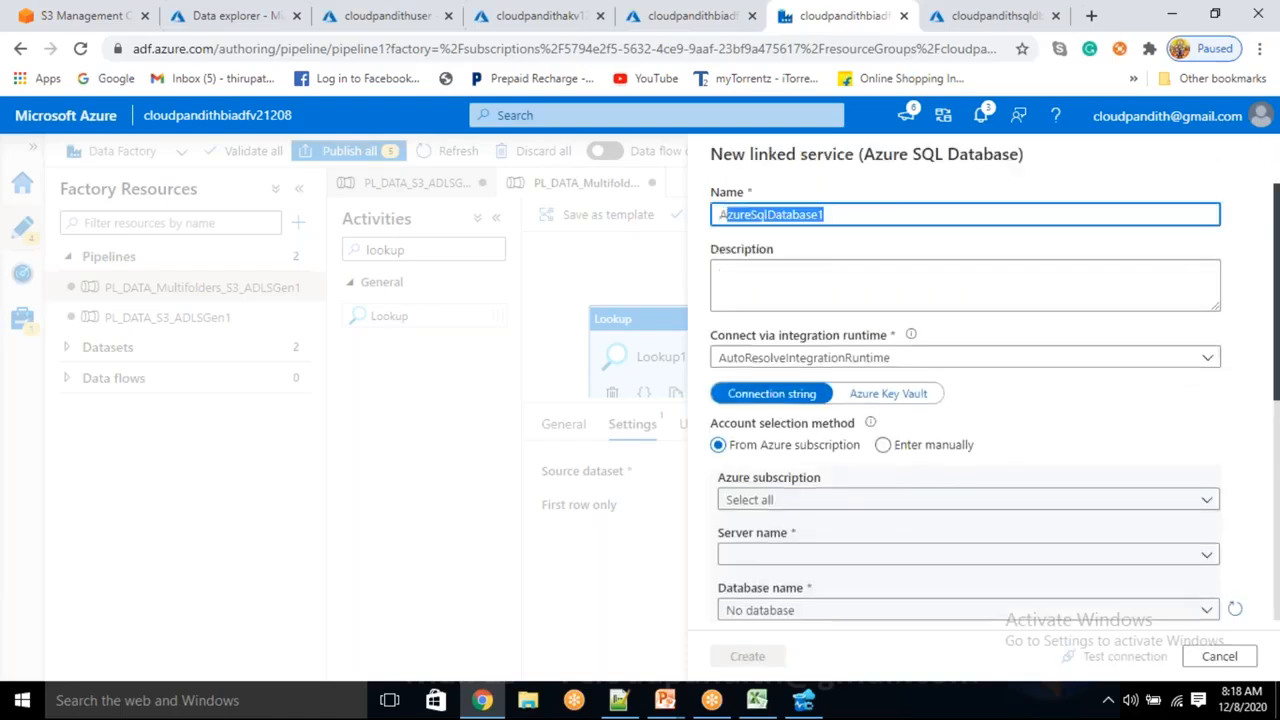
key(BackSpace)
text(ls)
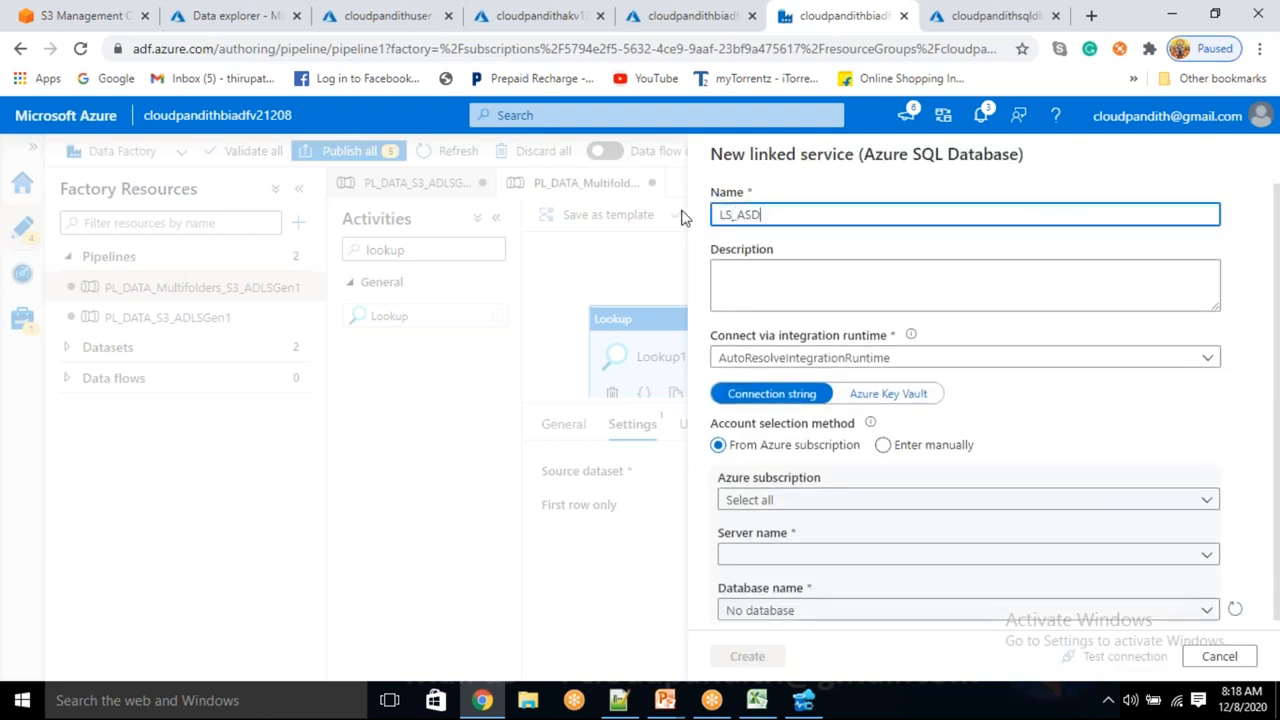
click(876, 398)
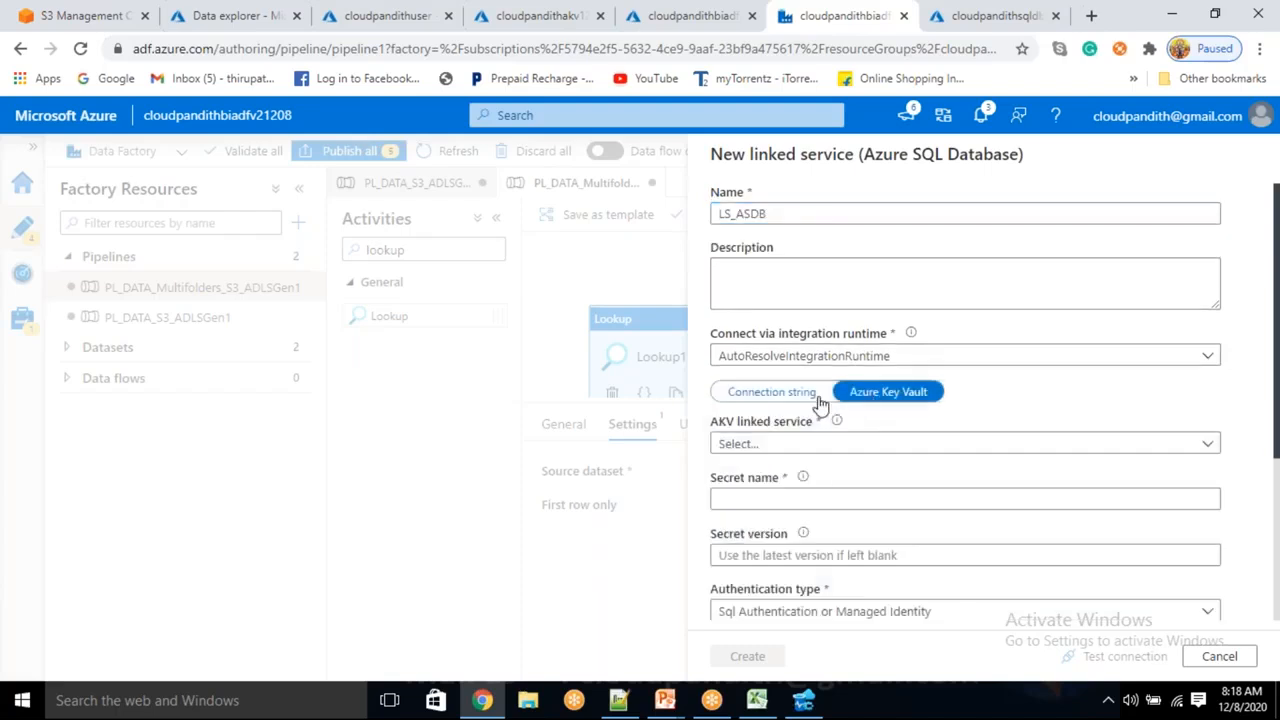
click(810, 444)
click(797, 448)
click(793, 448)
click(749, 563)
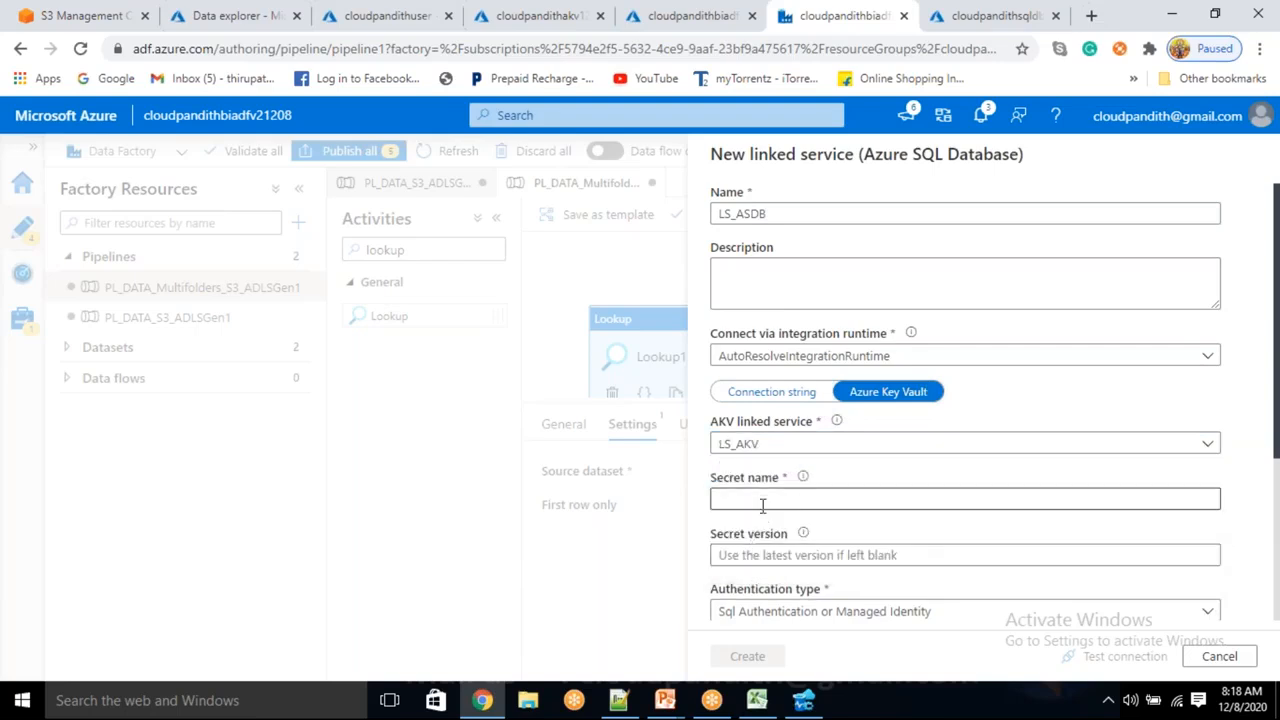
- Check the secret's name in the key vault and enter SQLCS as the linked service's secret name
click(762, 502)
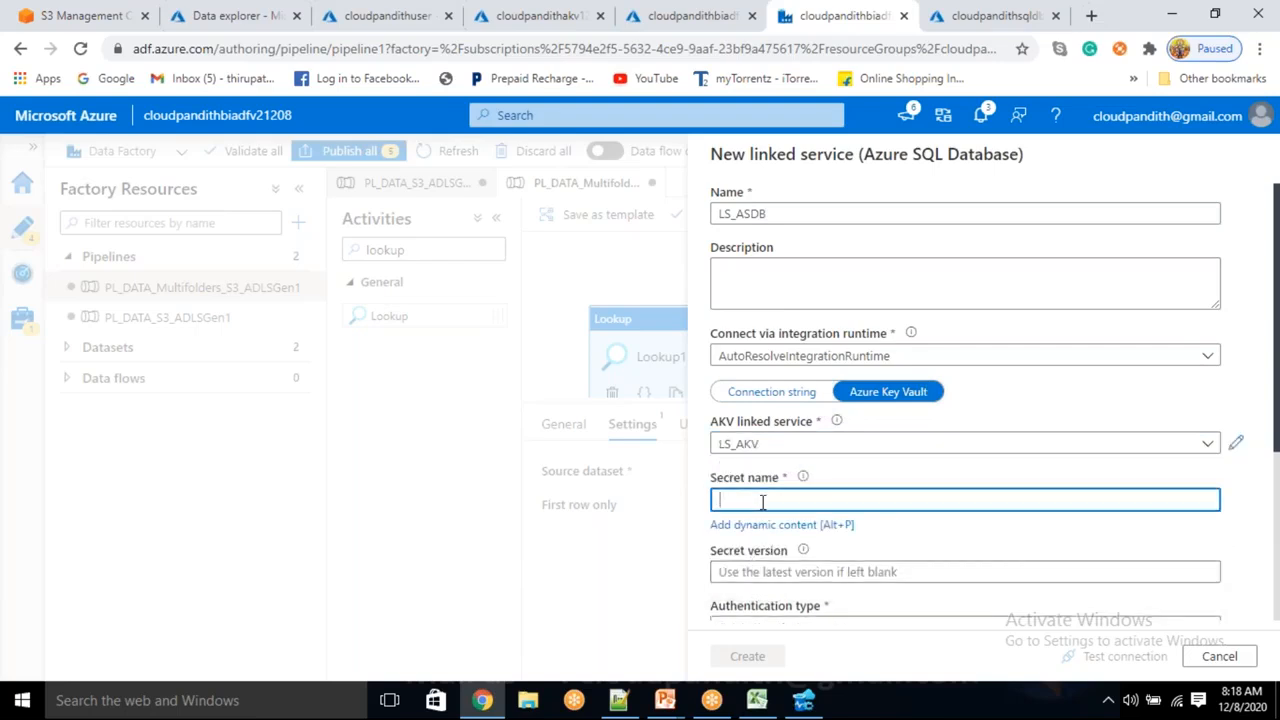
click(530, 18)
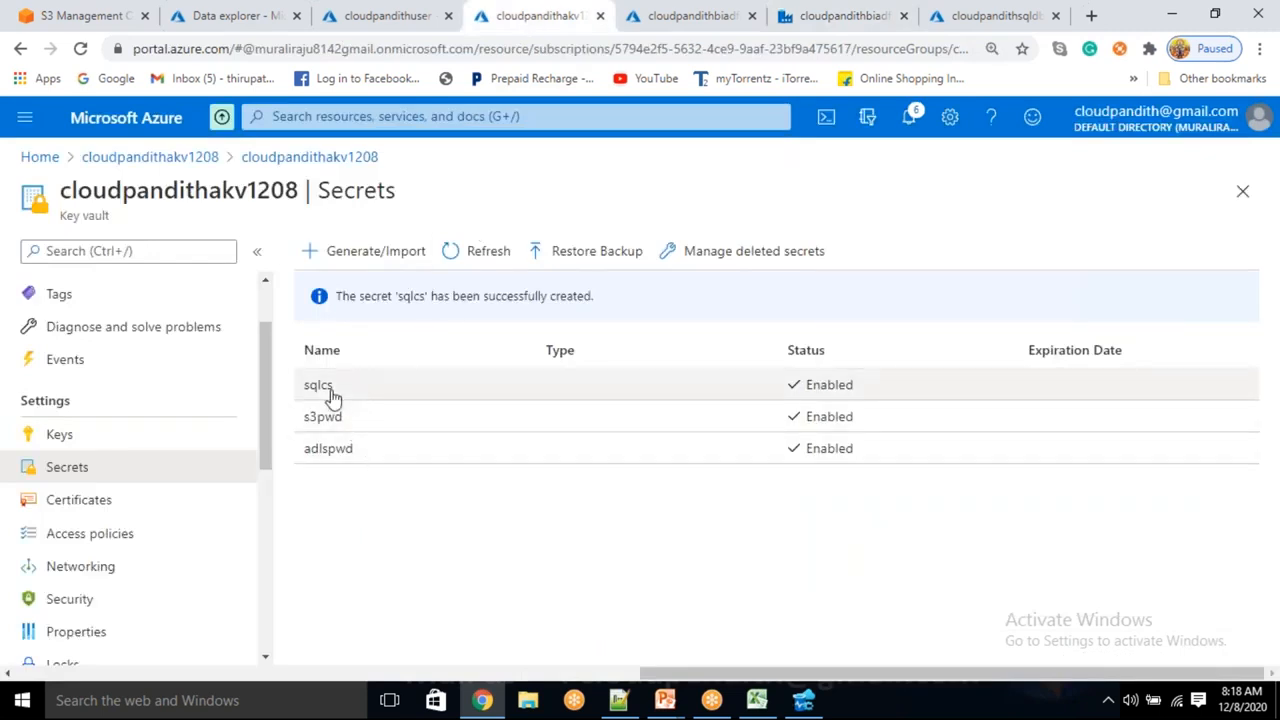
click(790, 18)
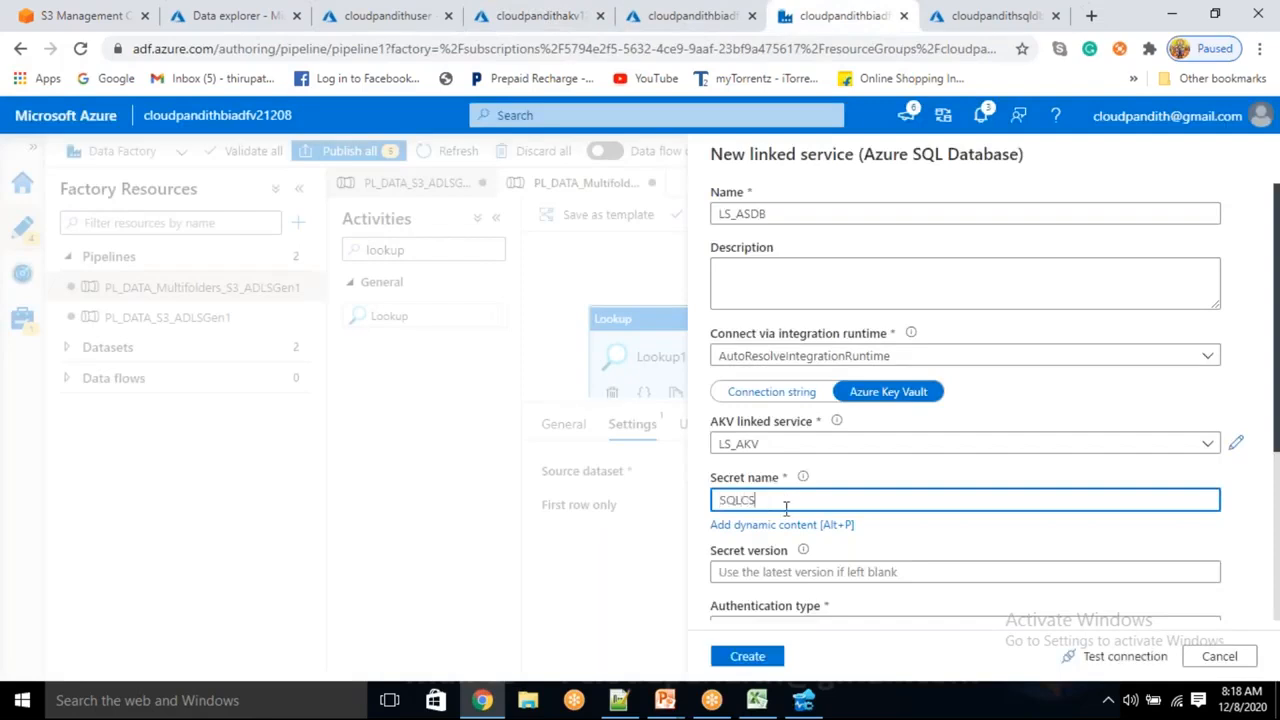
- Test the LS_ASDB connection and create the linked service
click(1100, 656)
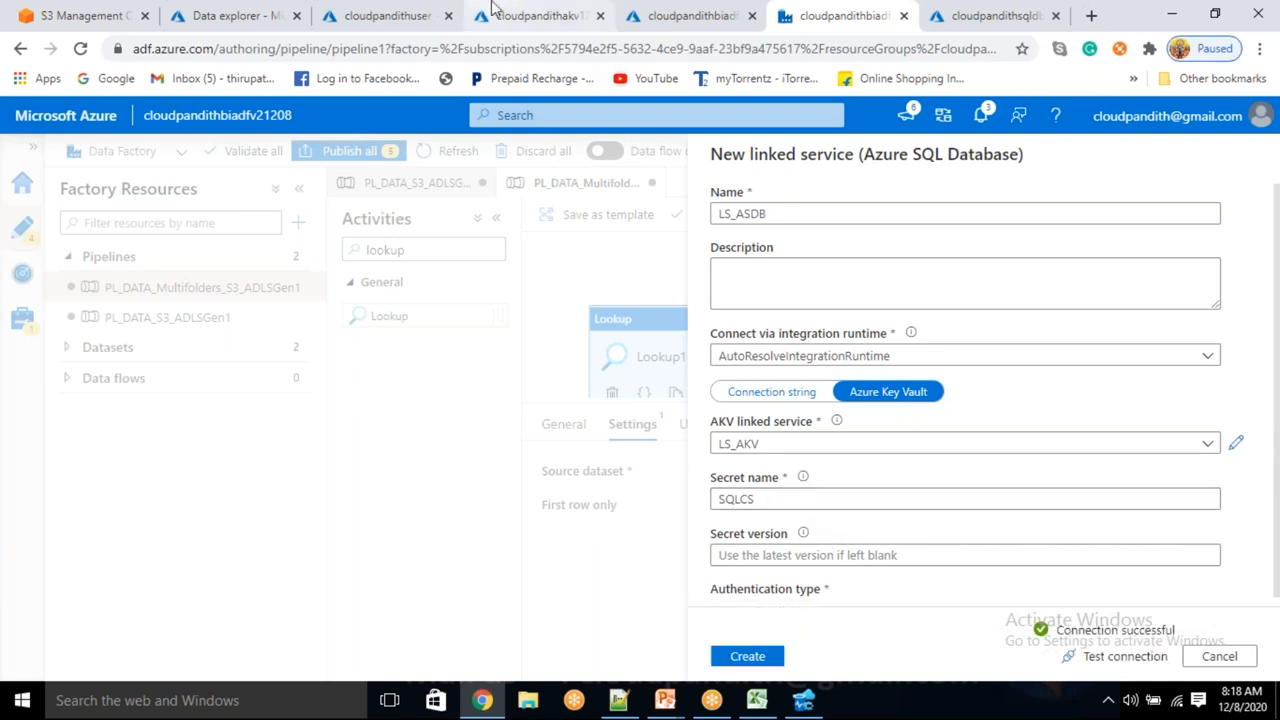
click(494, 14)
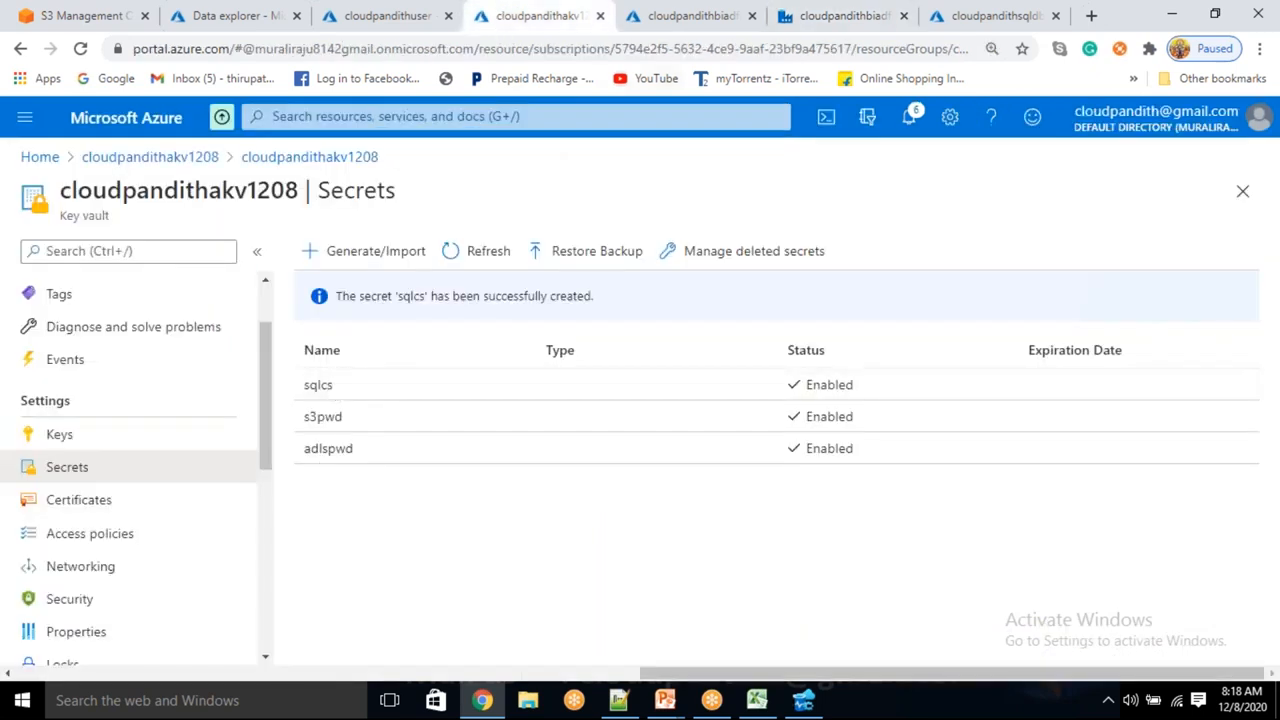
click(792, 14)
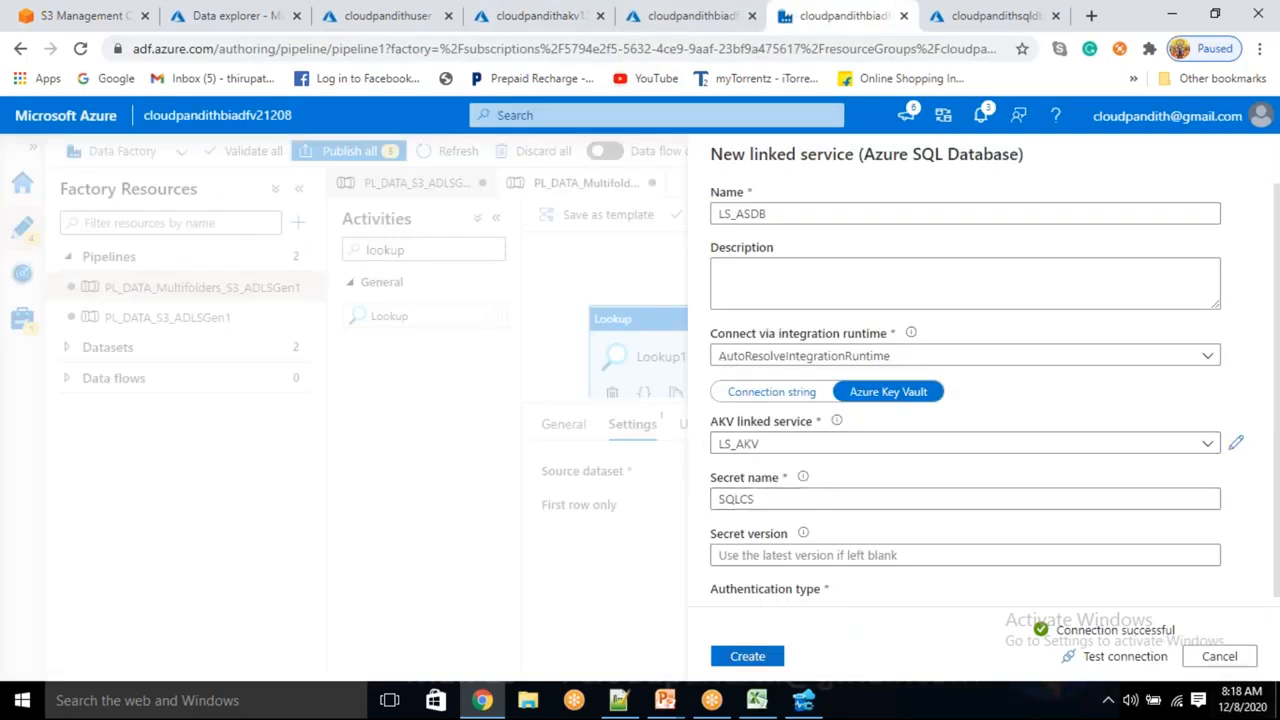
click(768, 664)
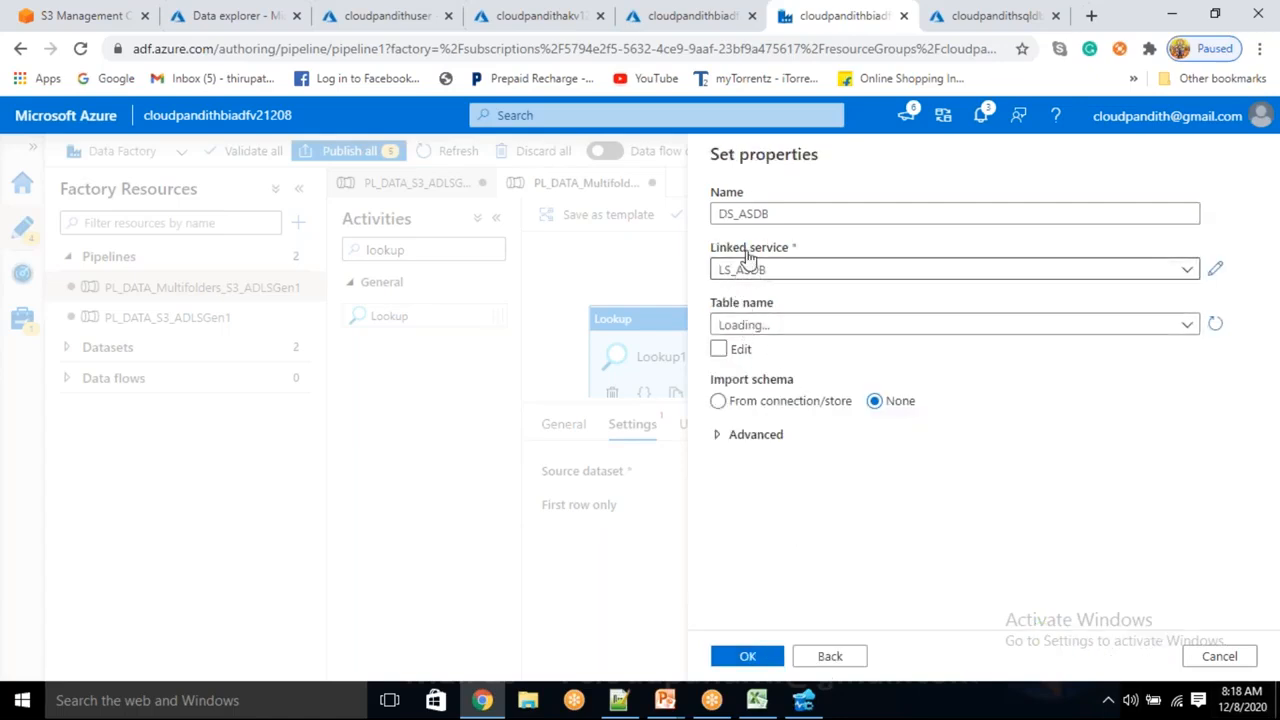
- Look through the available tables and create the DS_ASDB dataset with its table name left empty
click(763, 325)
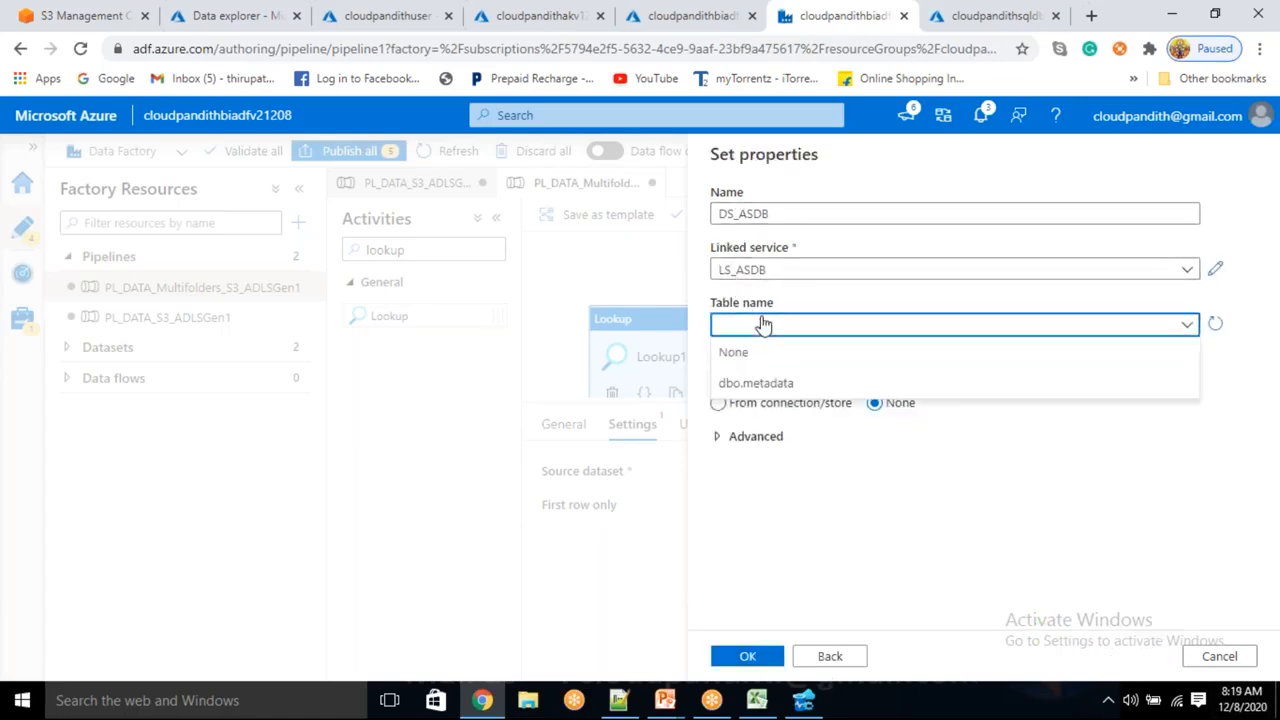
click(763, 325)
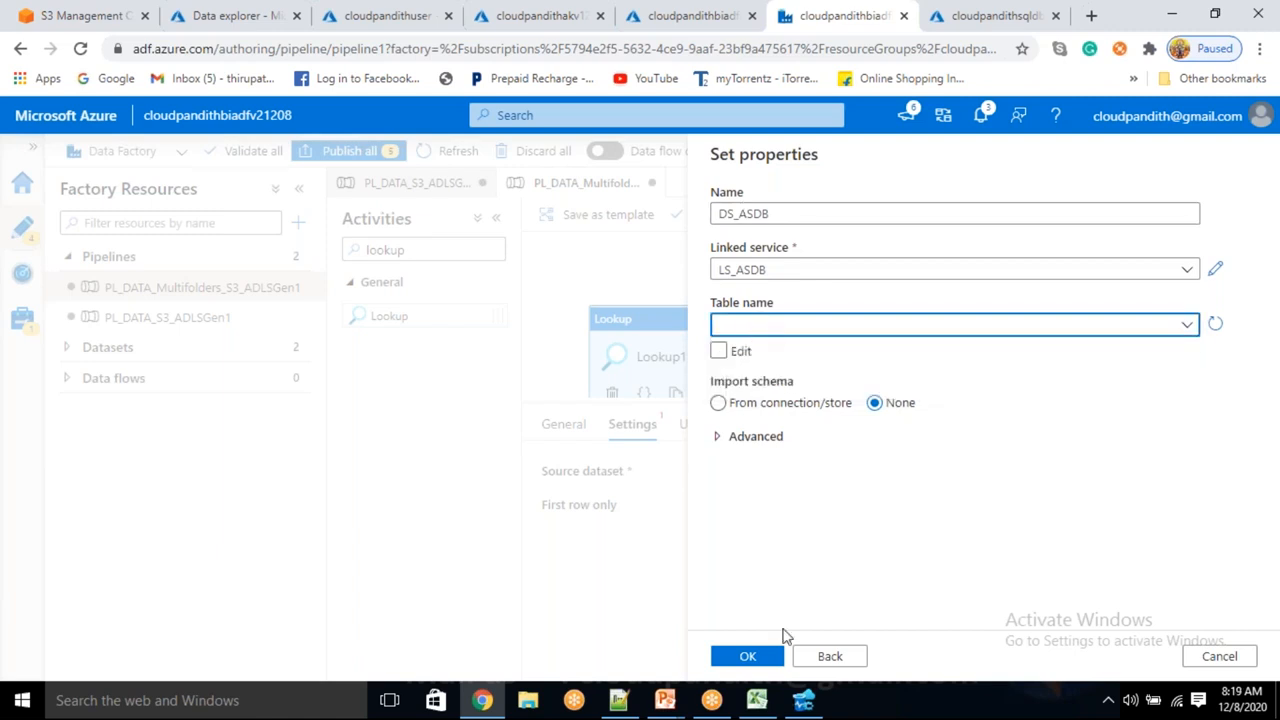
click(763, 658)
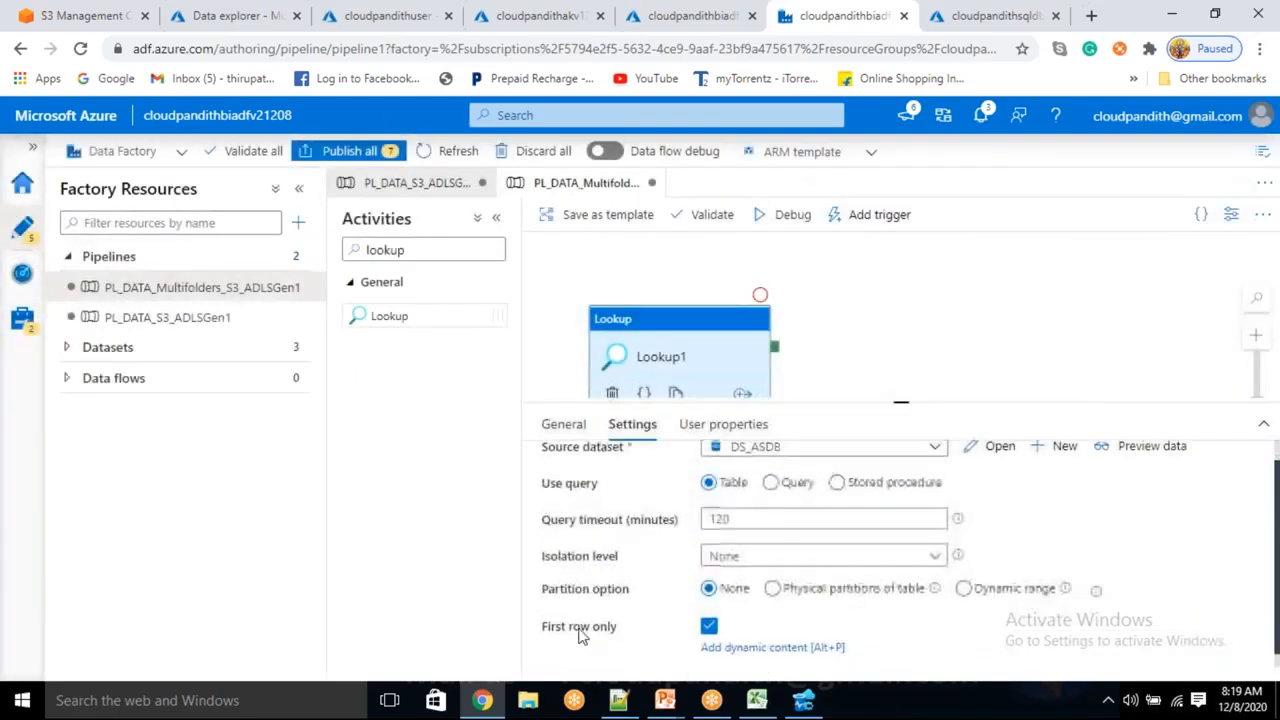
- Turn off First row only in the Lookup1 activity's settings
click(708, 626)
scroll(758, 656, down, 1)
scroll(758, 656, up, 1)
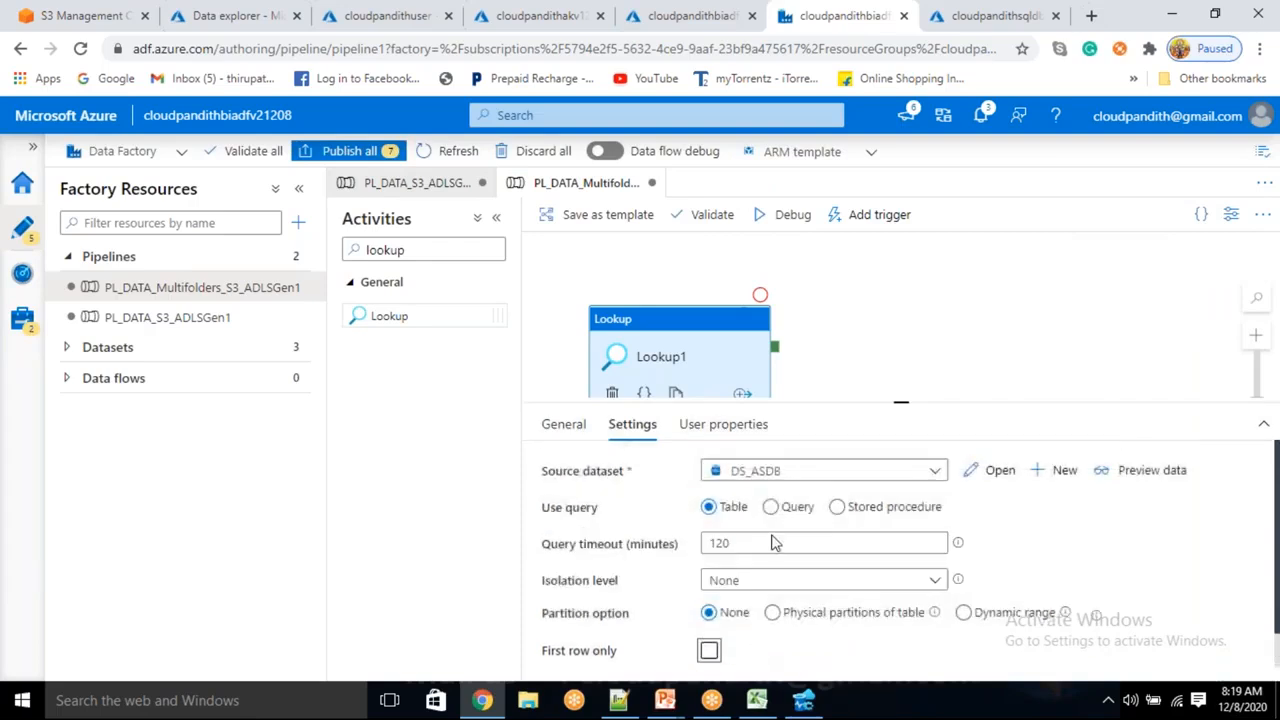
- Make Lookup1 use the query SELECT * from metadata and preview the data it returns
click(771, 507)
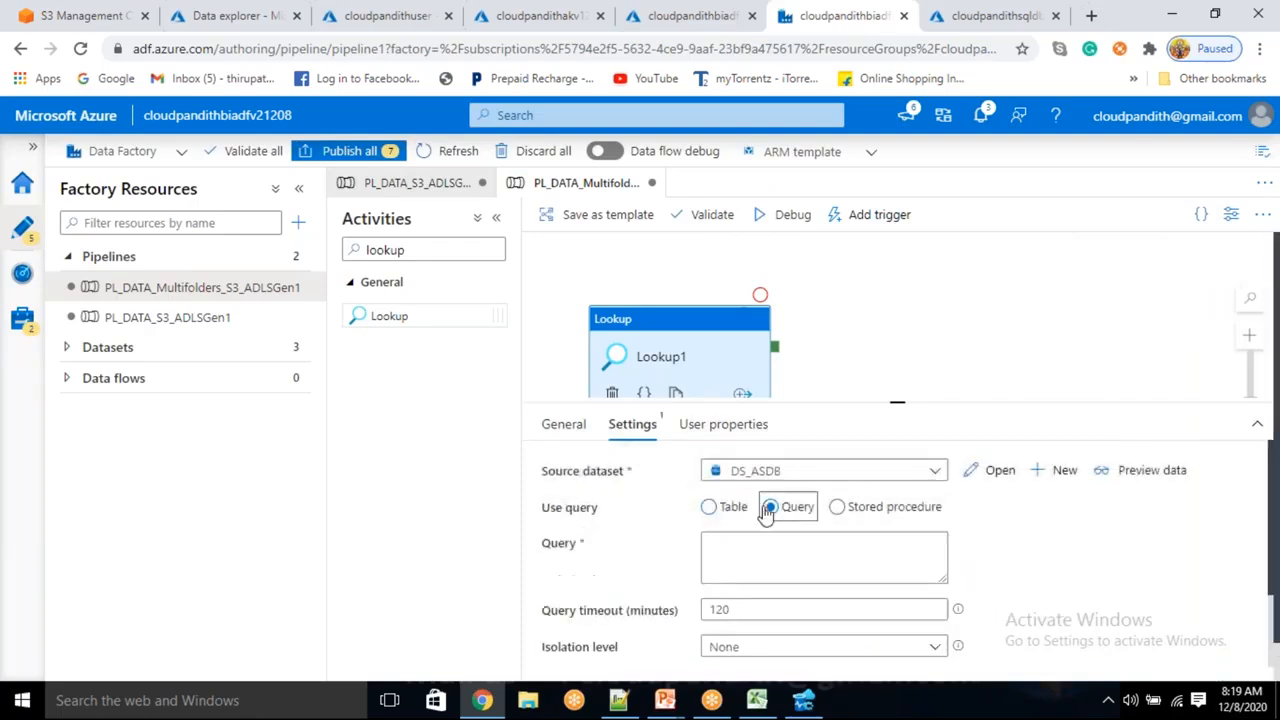
click(745, 562)
text(SELECT)
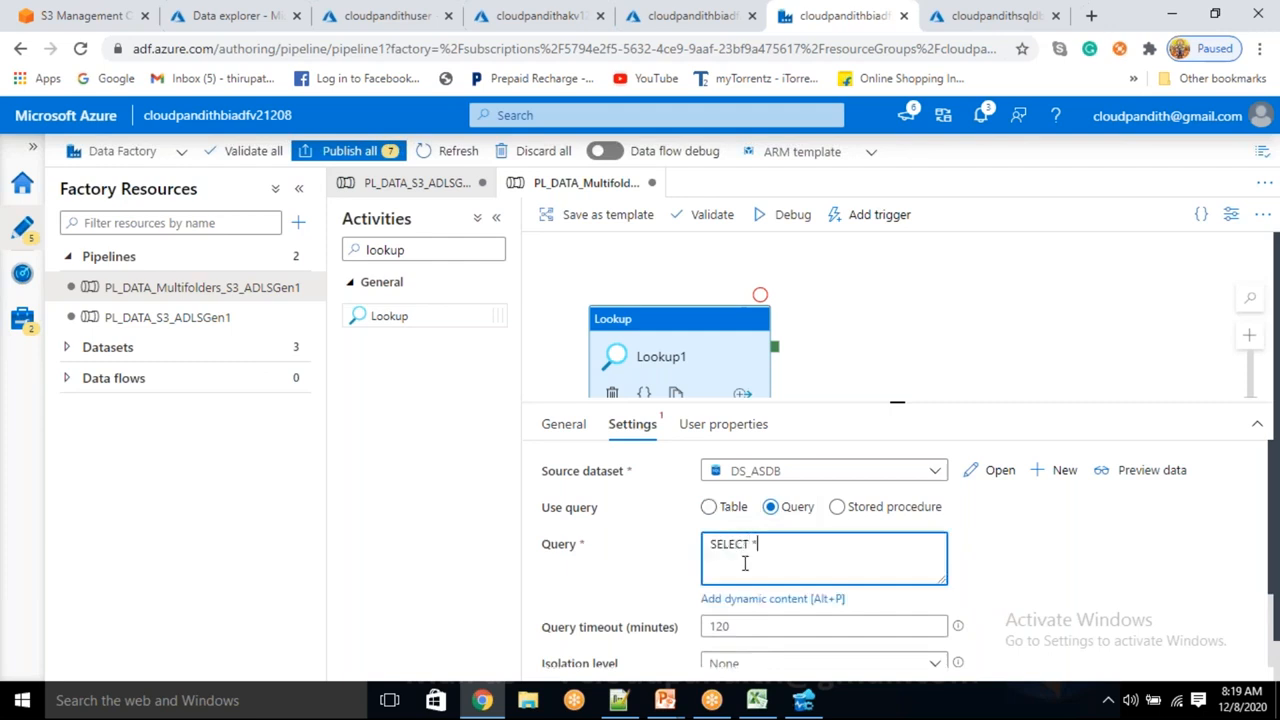
text( * from metadata)
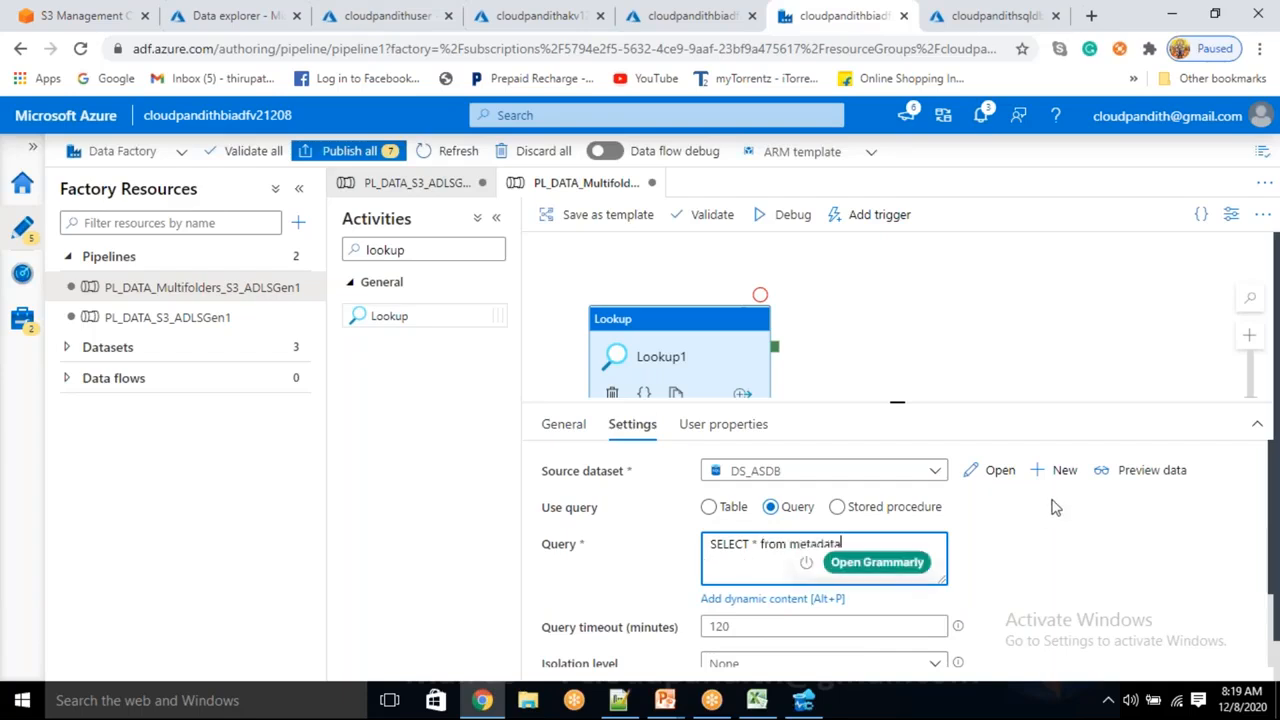
click(1124, 470)
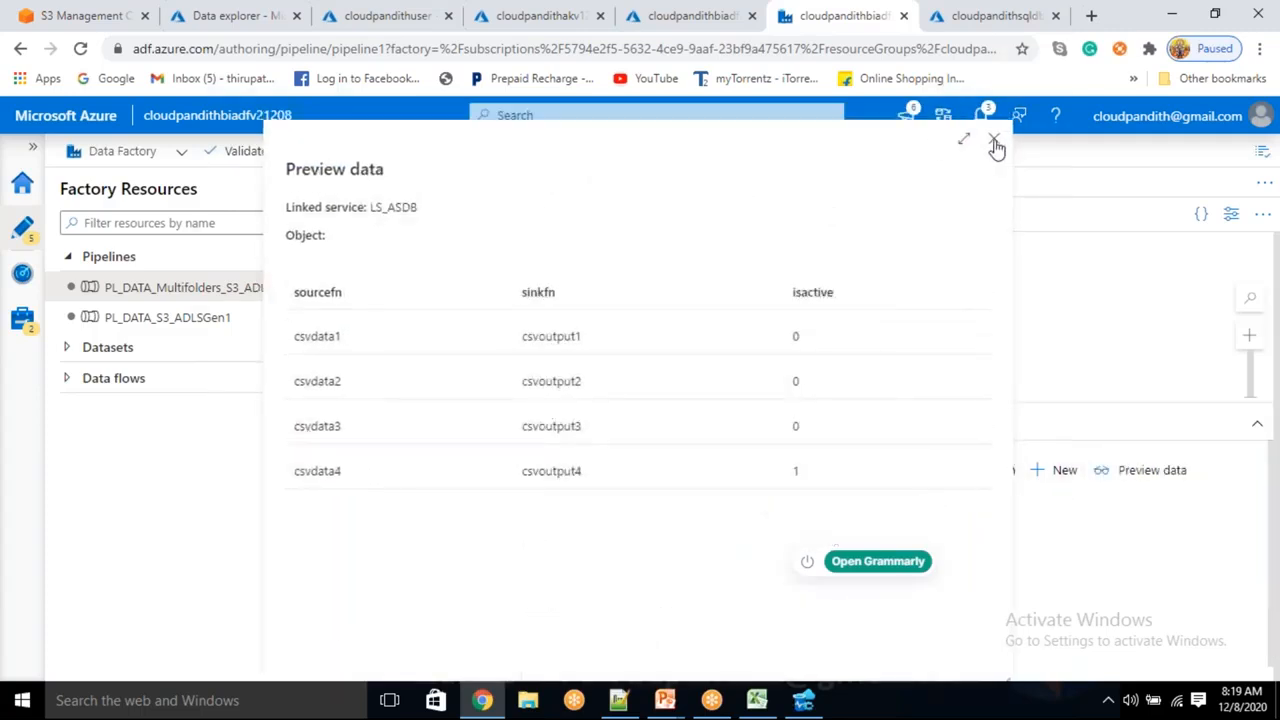
click(992, 140)
- Add the filter where isactive=0 to the Lookup1 query and preview the filtered data
click(862, 547)
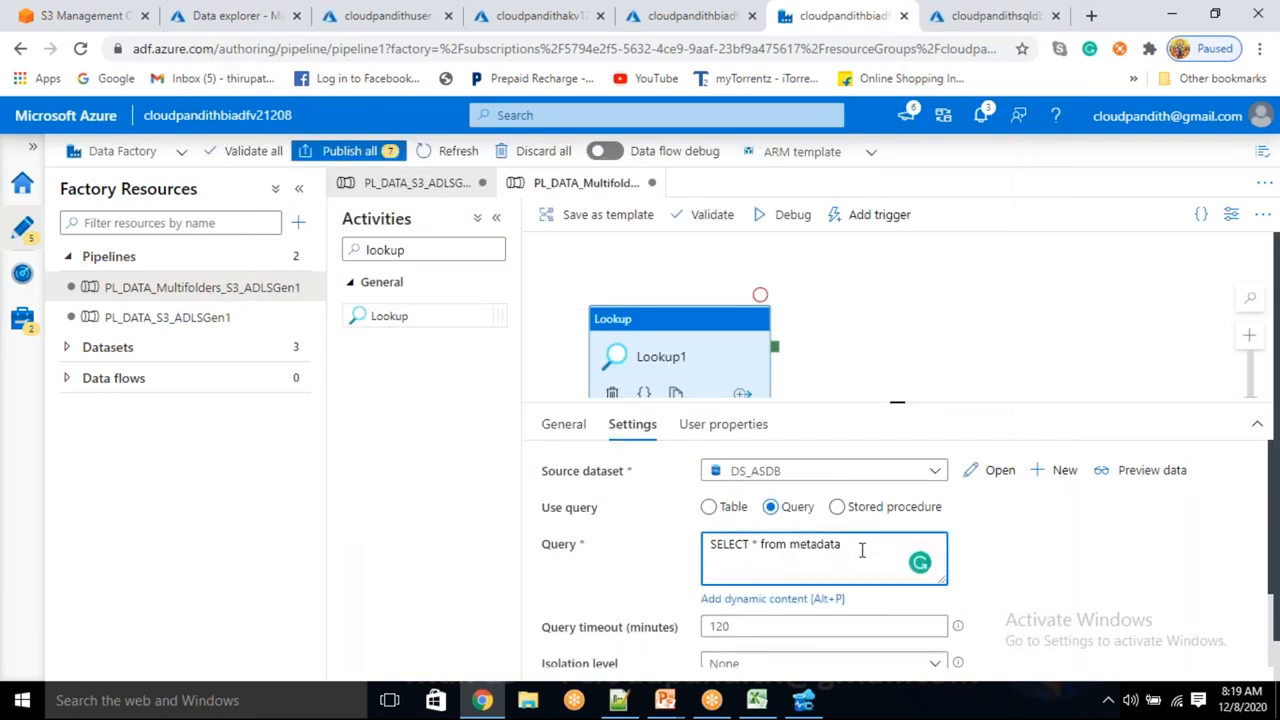
text(where isactive=0)
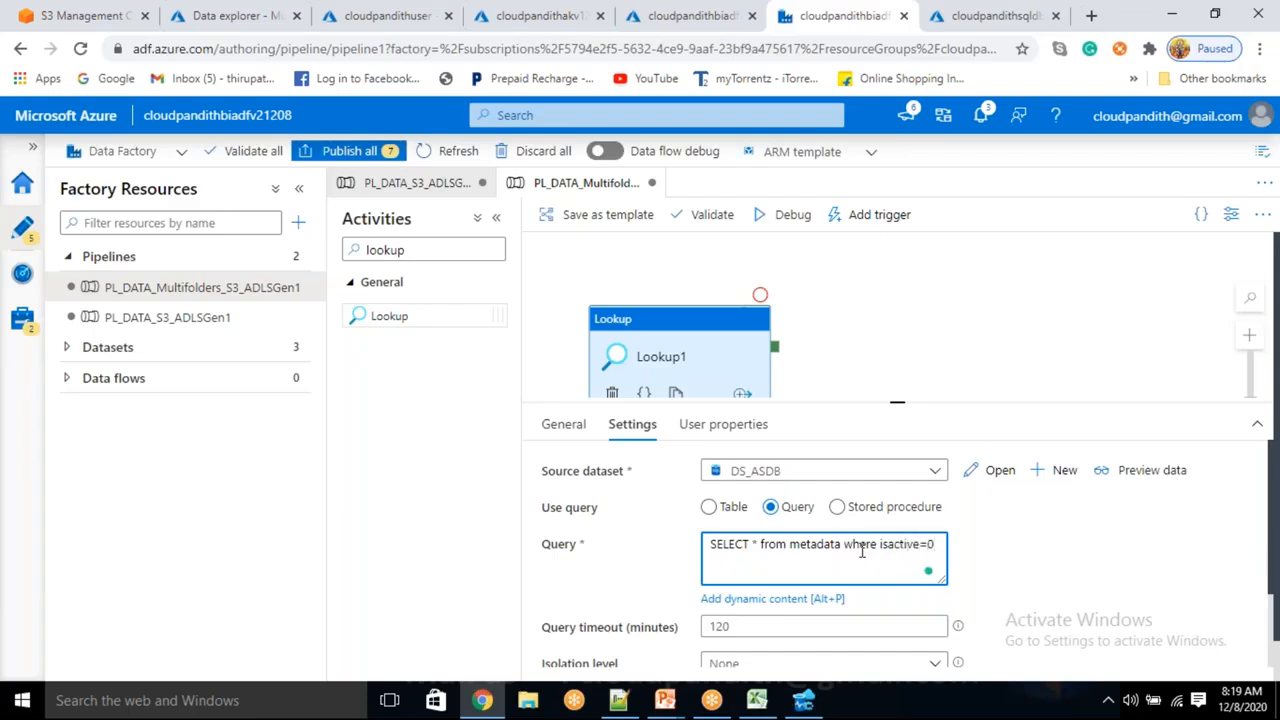
click(1150, 469)
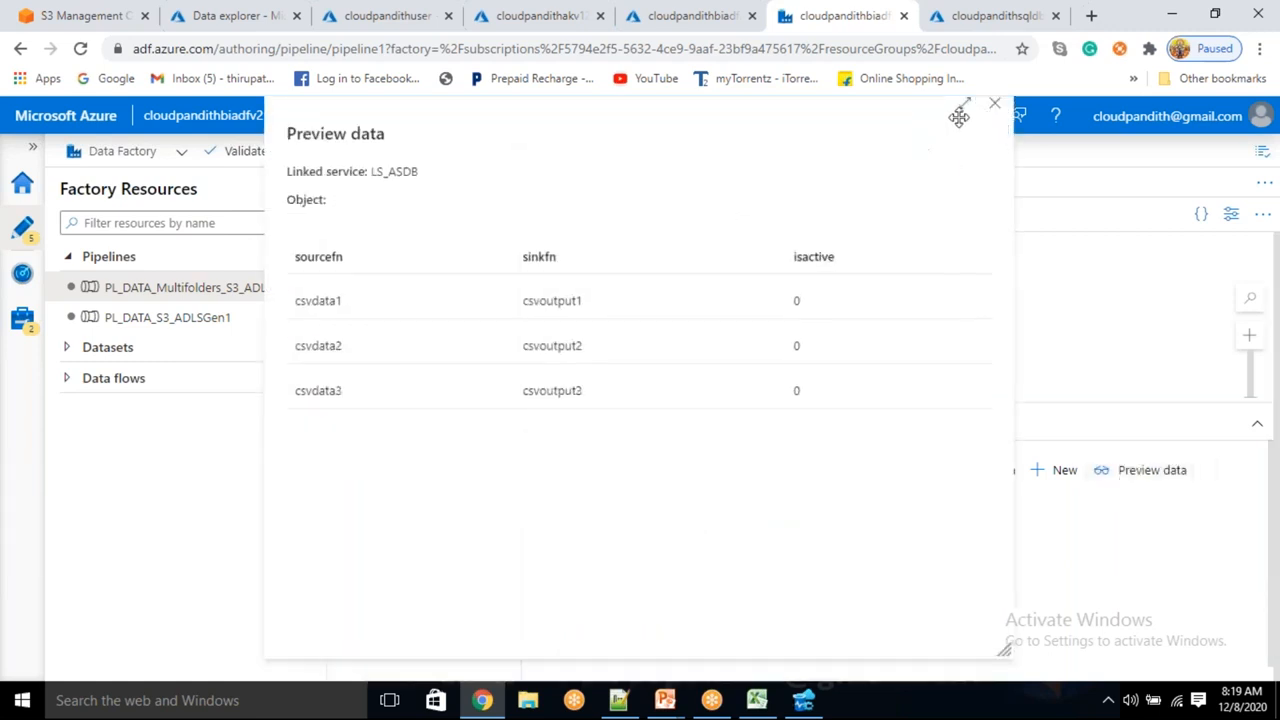
- Close the data preview and debug-run the pipeline, refreshing the run status of the Lookup1 activity
click(1059, 260)
drag(996, 132, 996, 167)
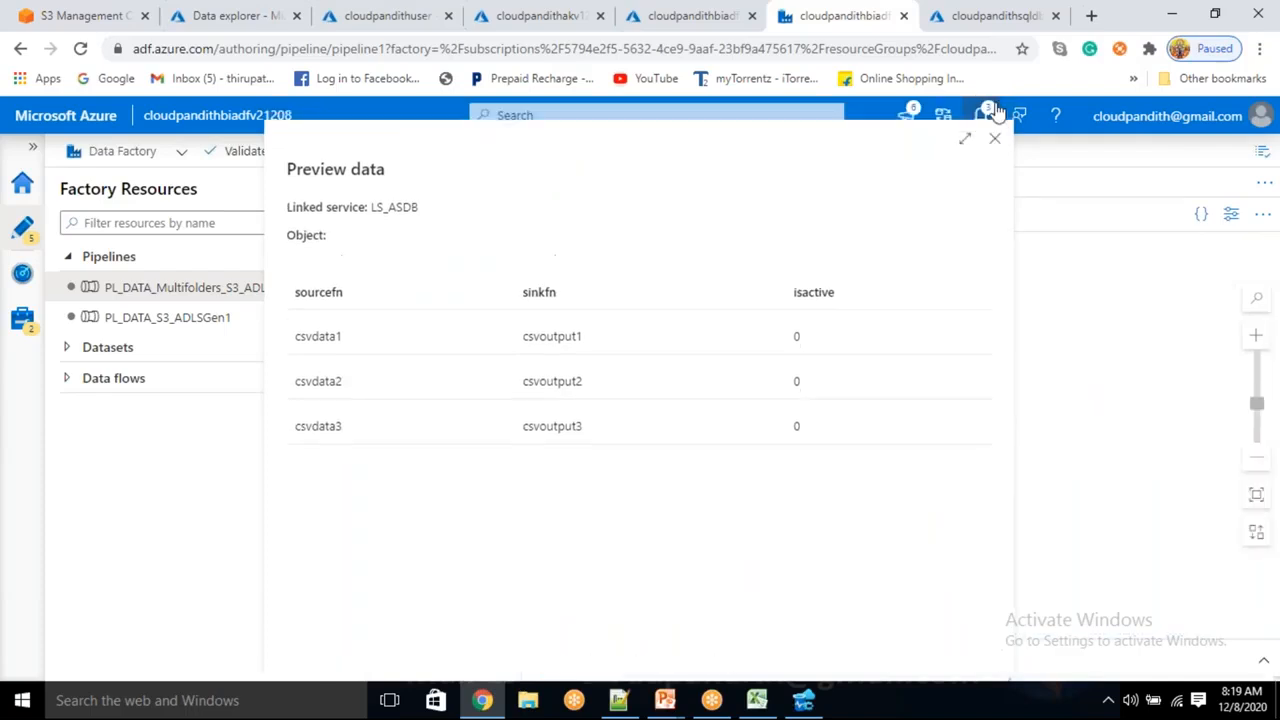
click(994, 140)
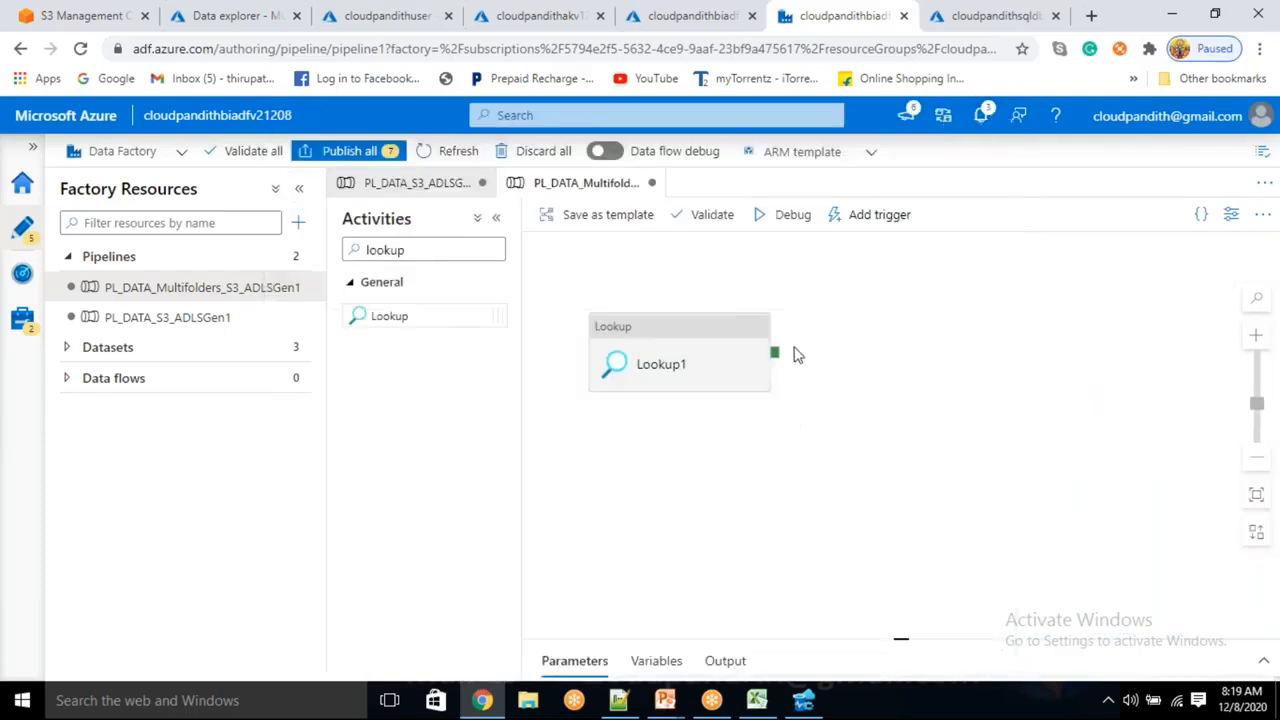
click(797, 229)
drag(666, 363, 677, 333)
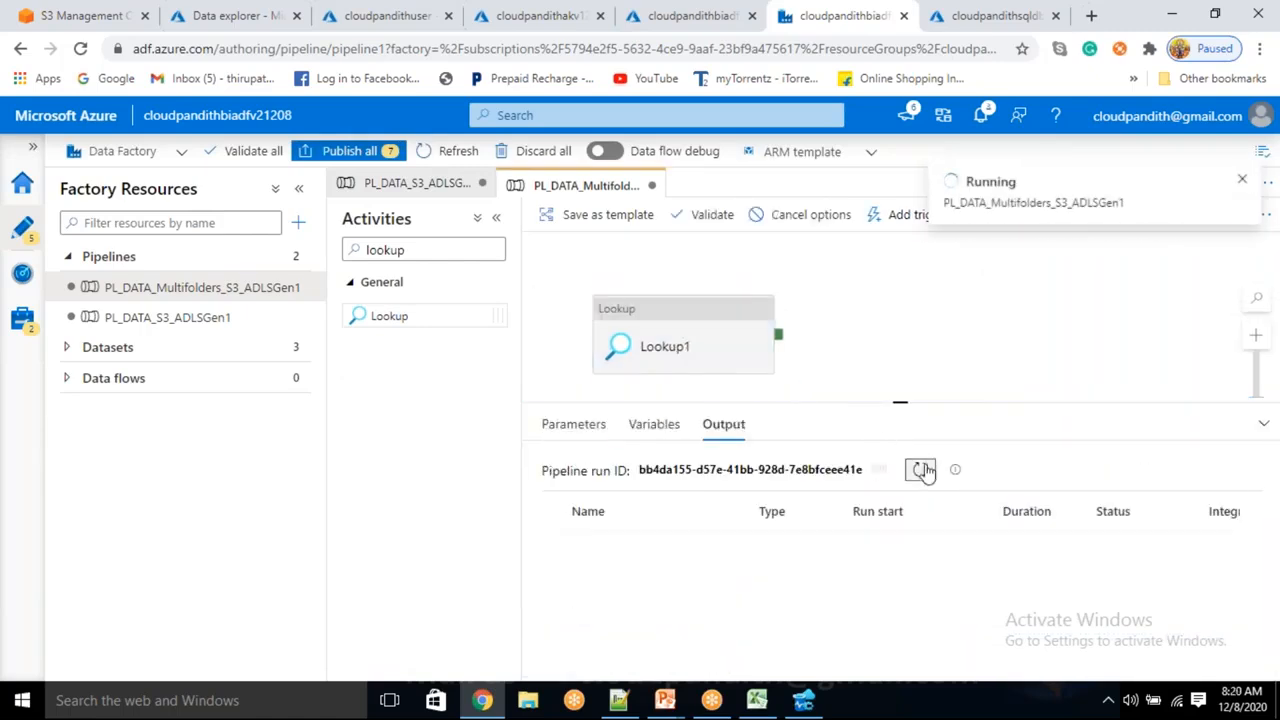
click(921, 469)
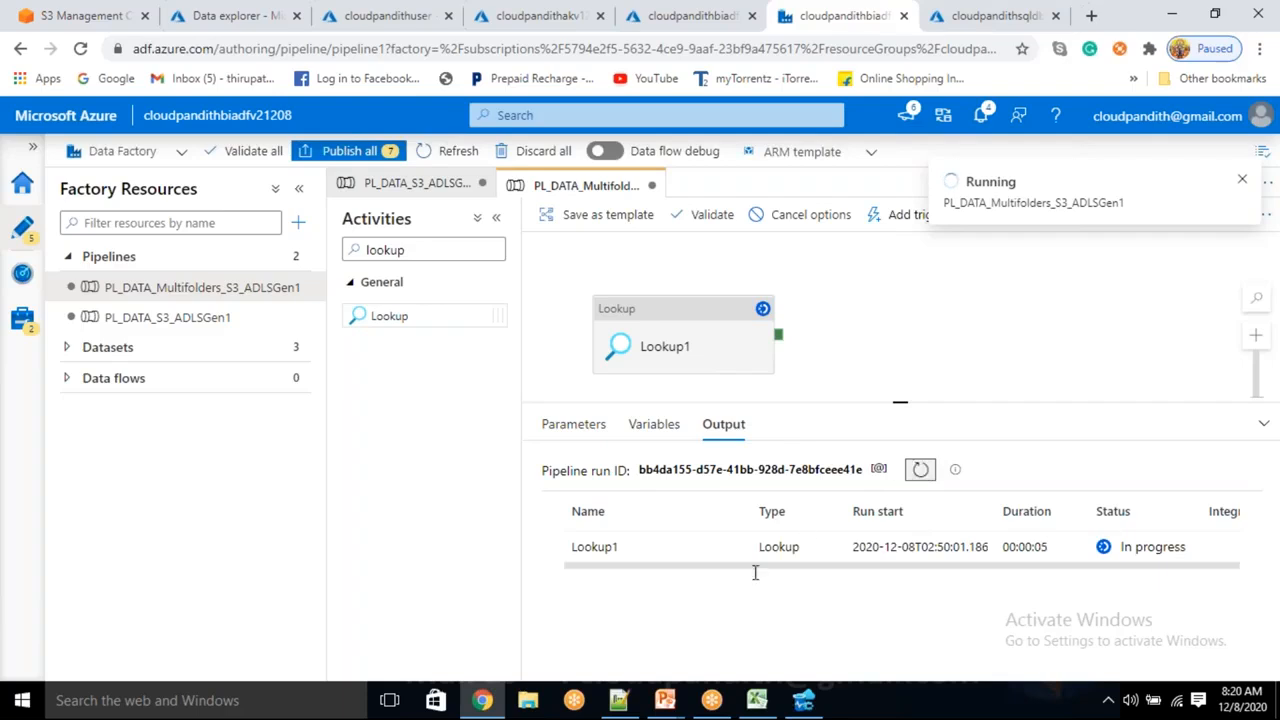
click(920, 470)
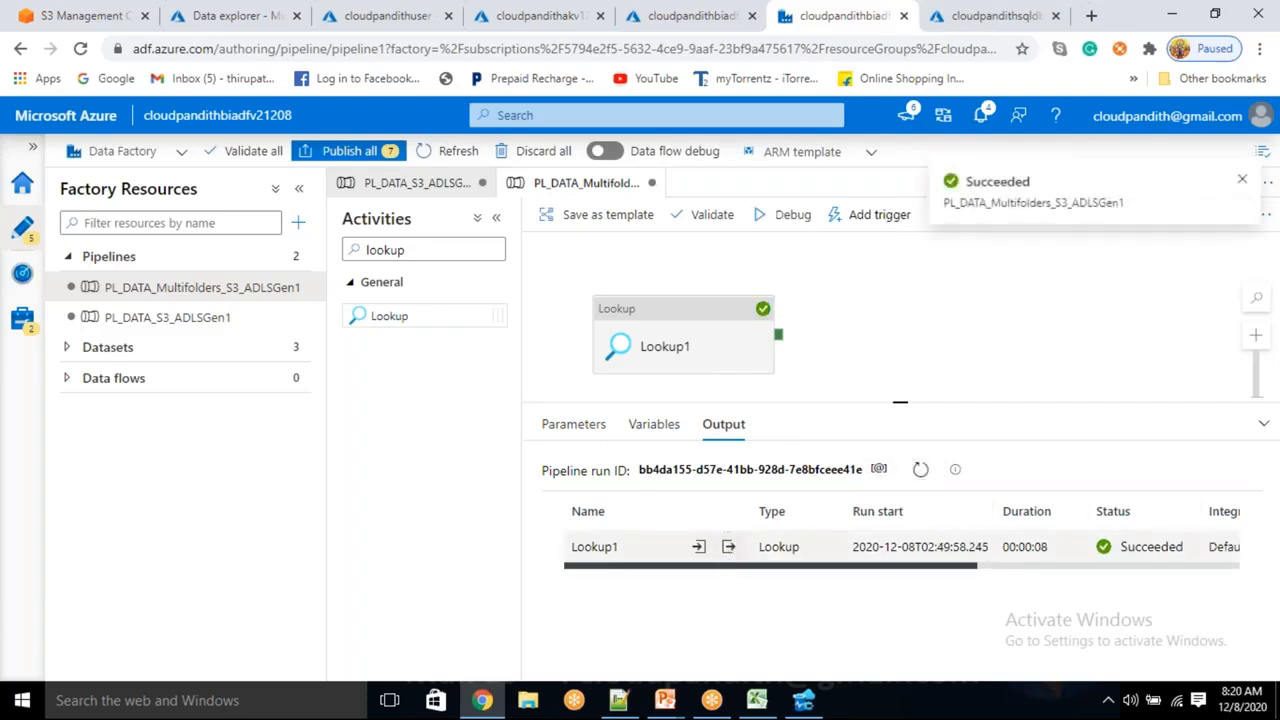
- Copy the sourcefn, sinkfn and isactive records from Lookup1's run output into the new 8 file in Notepad++, replacing its contents
click(728, 548)
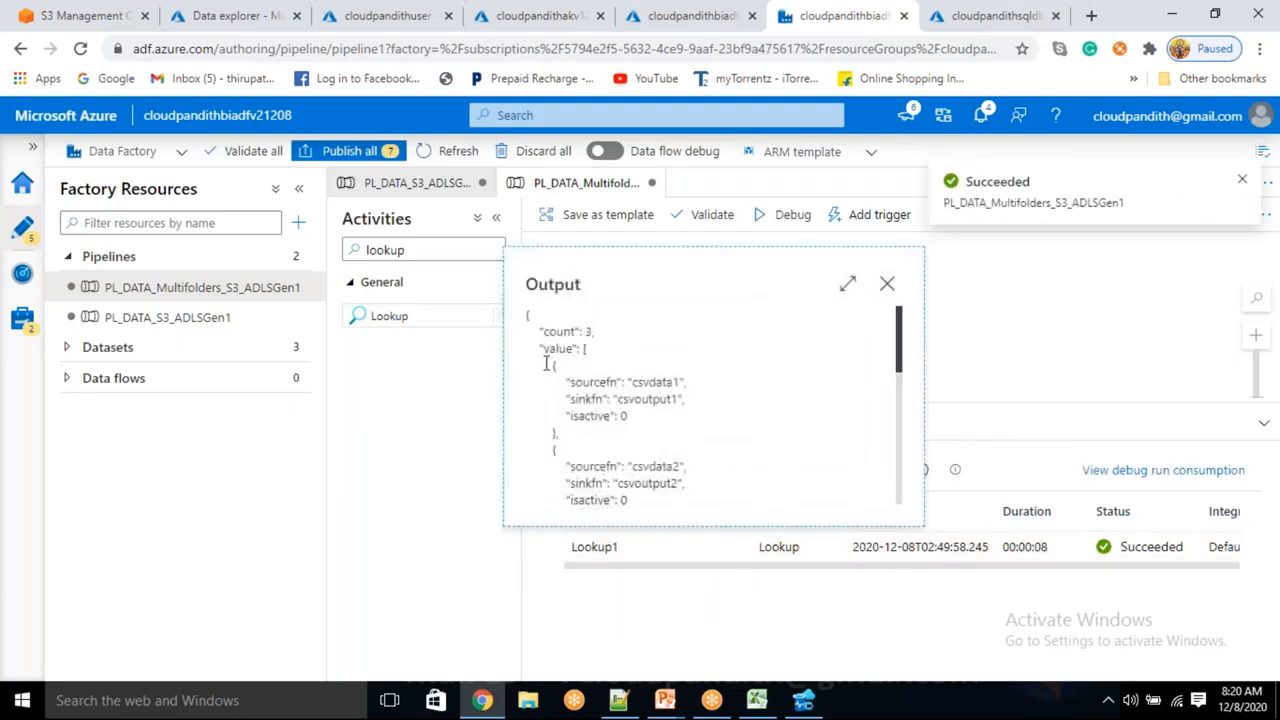
drag(555, 368, 590, 400)
key(ctrl+c)
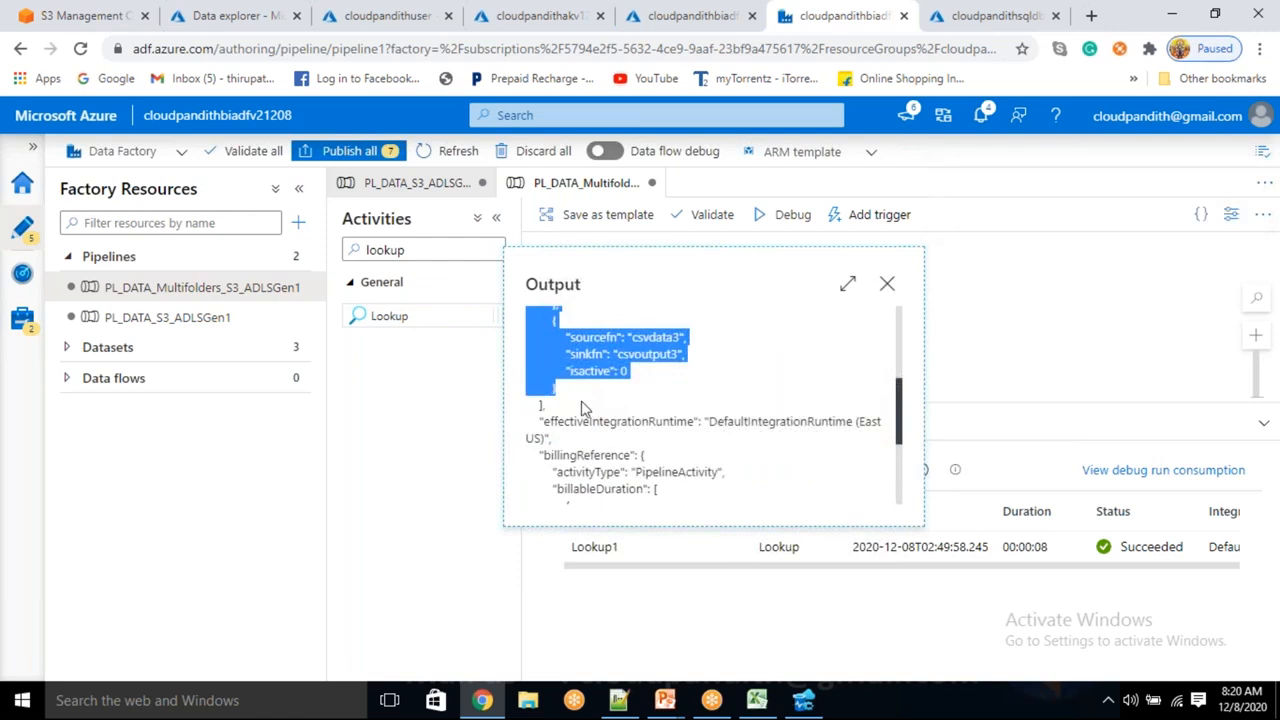
click(630, 702)
key(ctrl+a)
key(Delete)
key(ctrl+v)
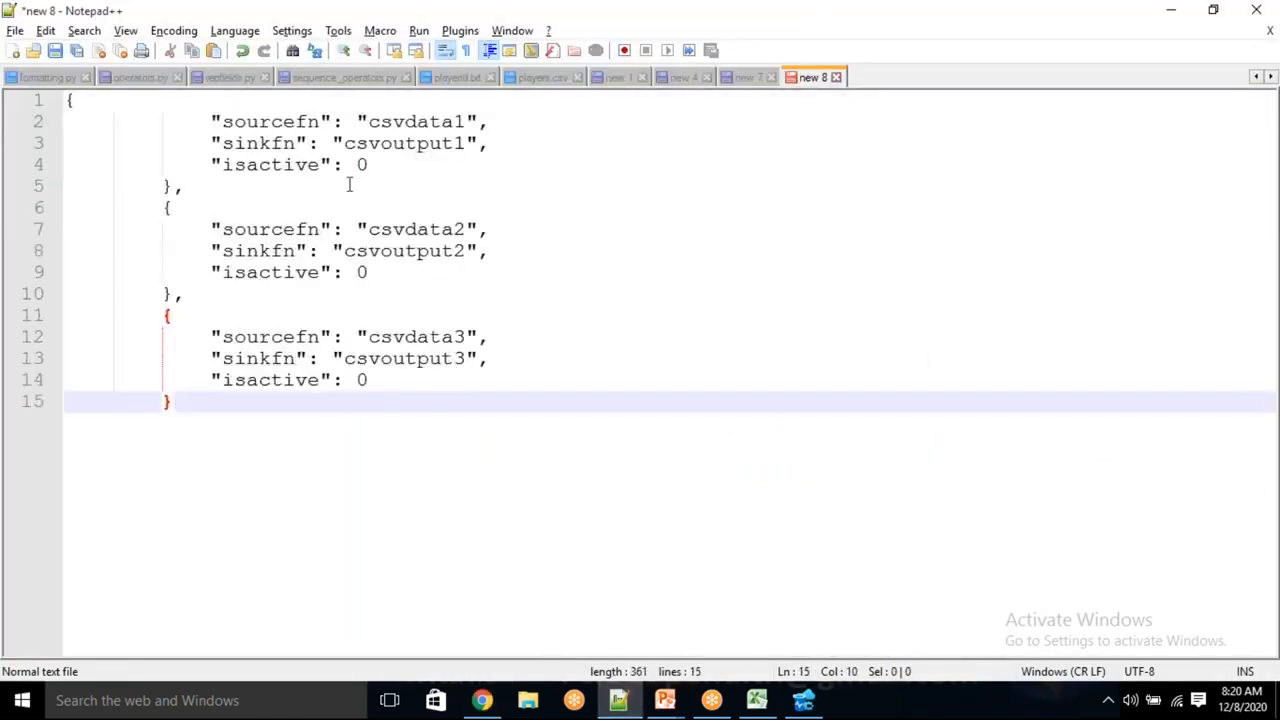
key(alt+Tab)
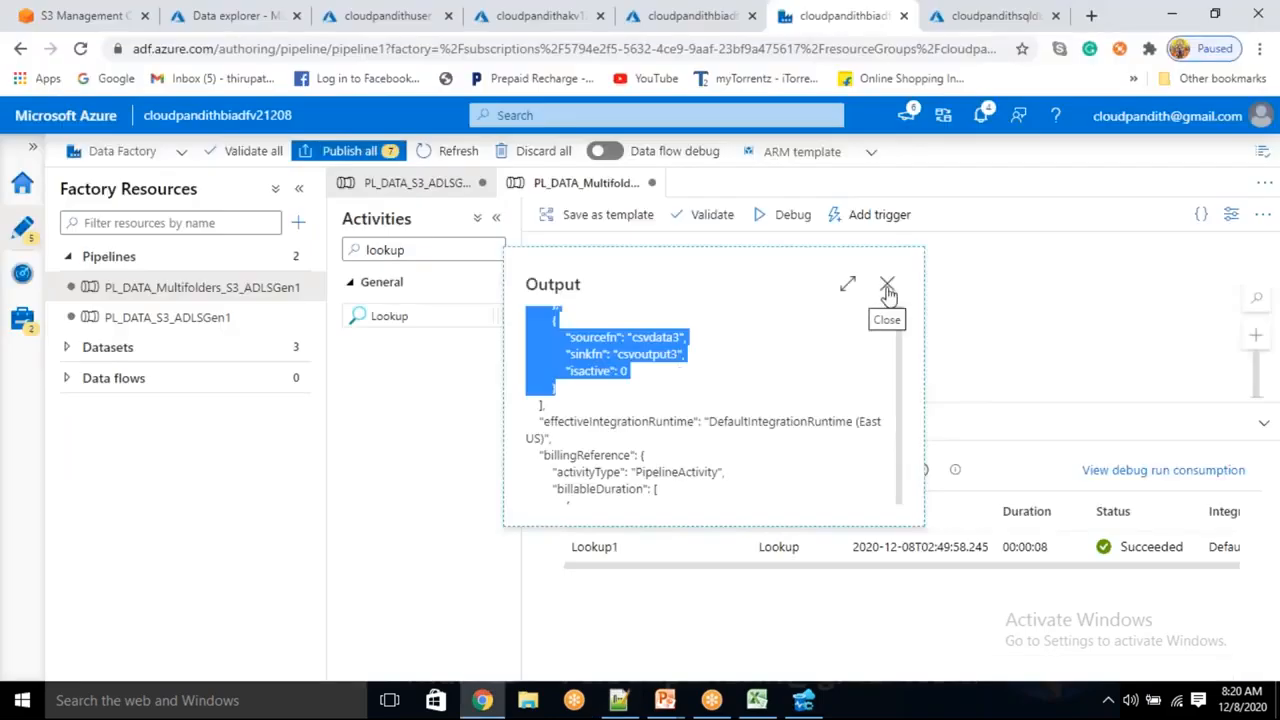
click(886, 283)
- Add a ForEach activity to the pipeline and connect Lookup1's success output to it
click(700, 325)
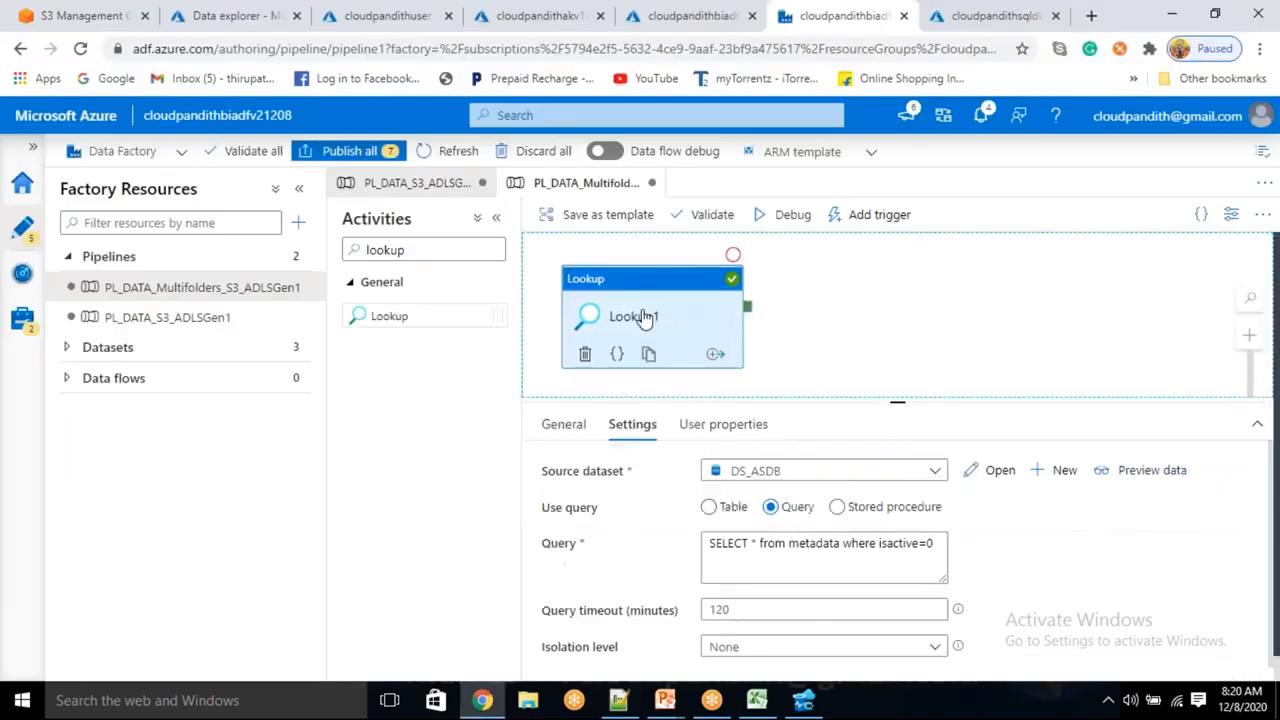
drag(424, 249, 345, 246)
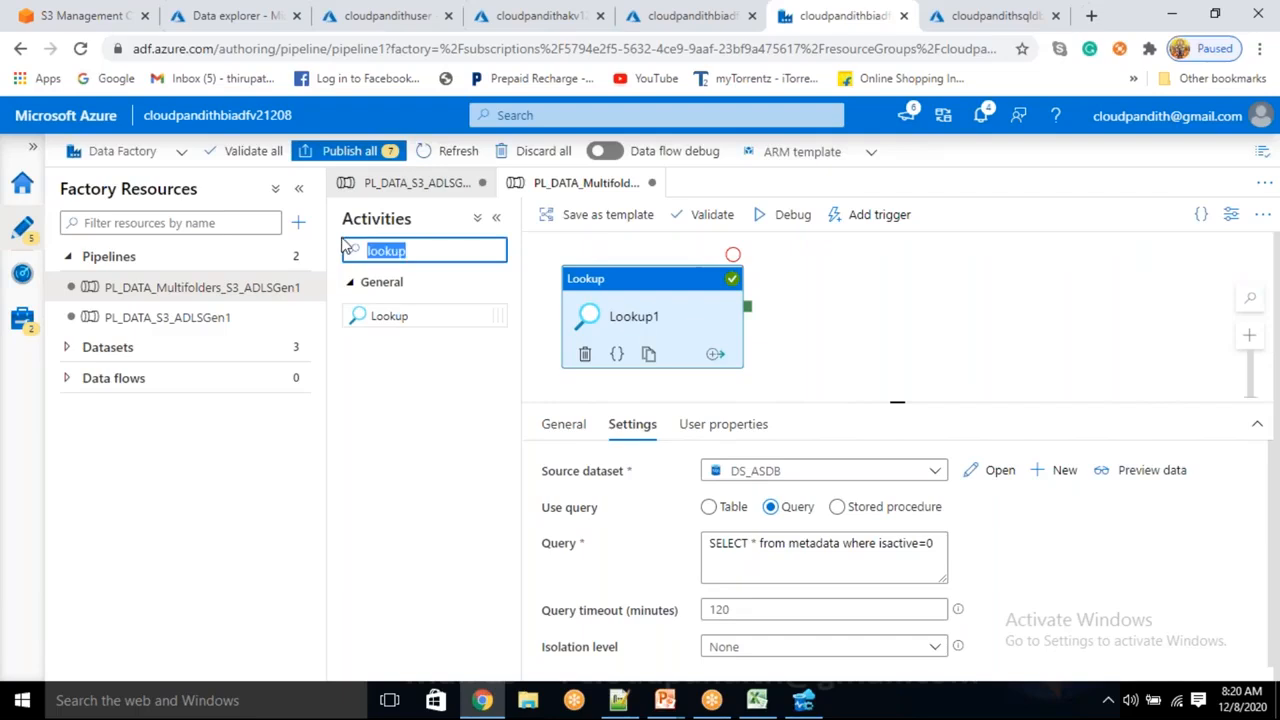
text(for)
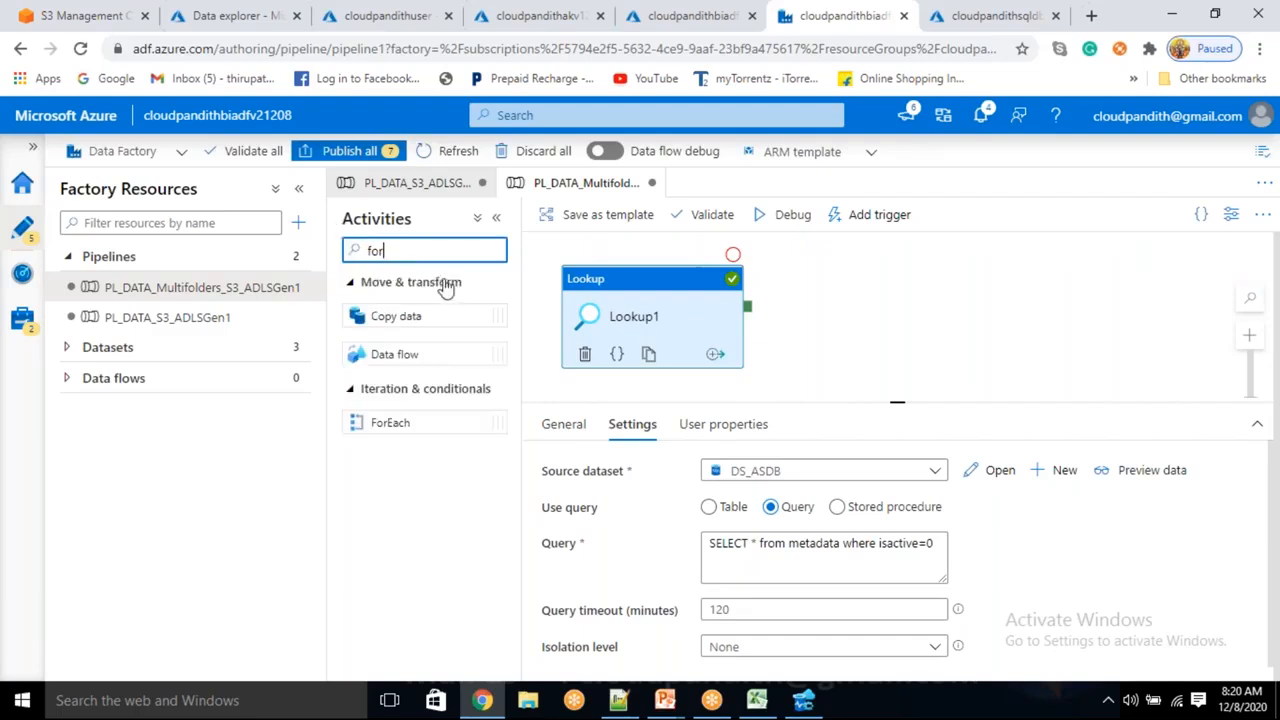
drag(400, 425, 909, 303)
drag(749, 314, 886, 305)
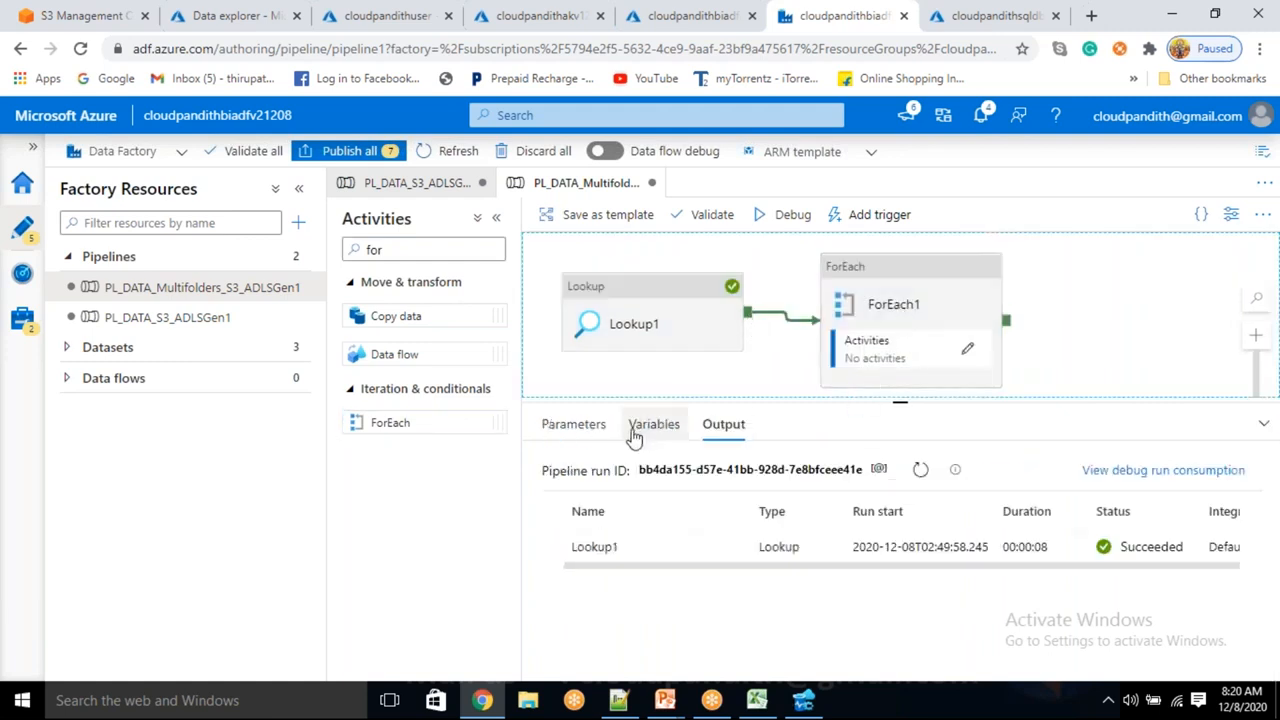
click(895, 306)
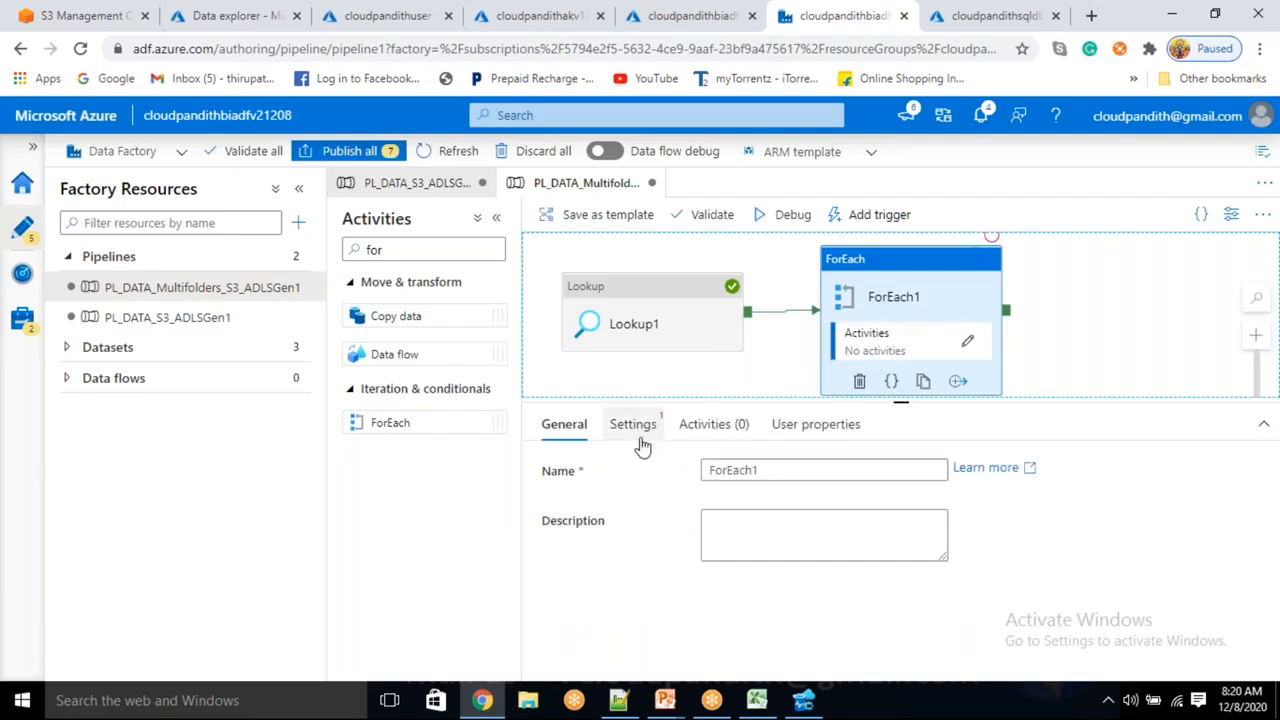
click(640, 442)
click(709, 467)
click(742, 514)
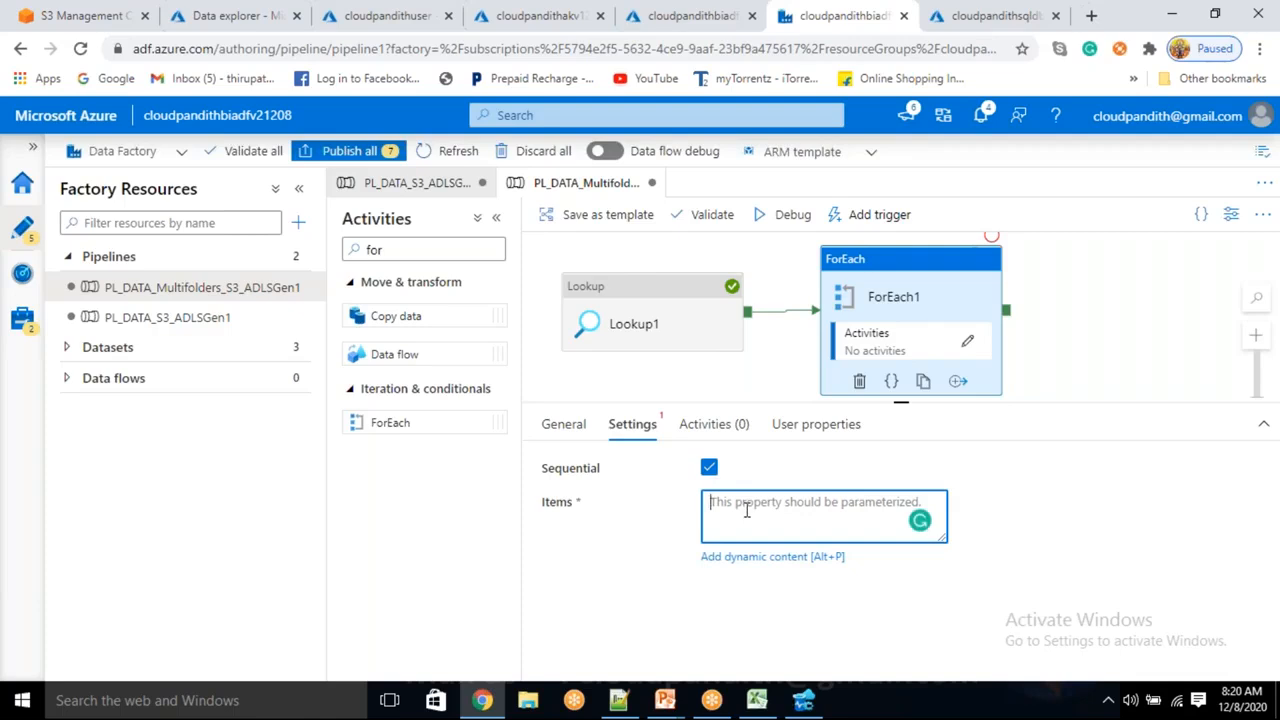
text(@a)
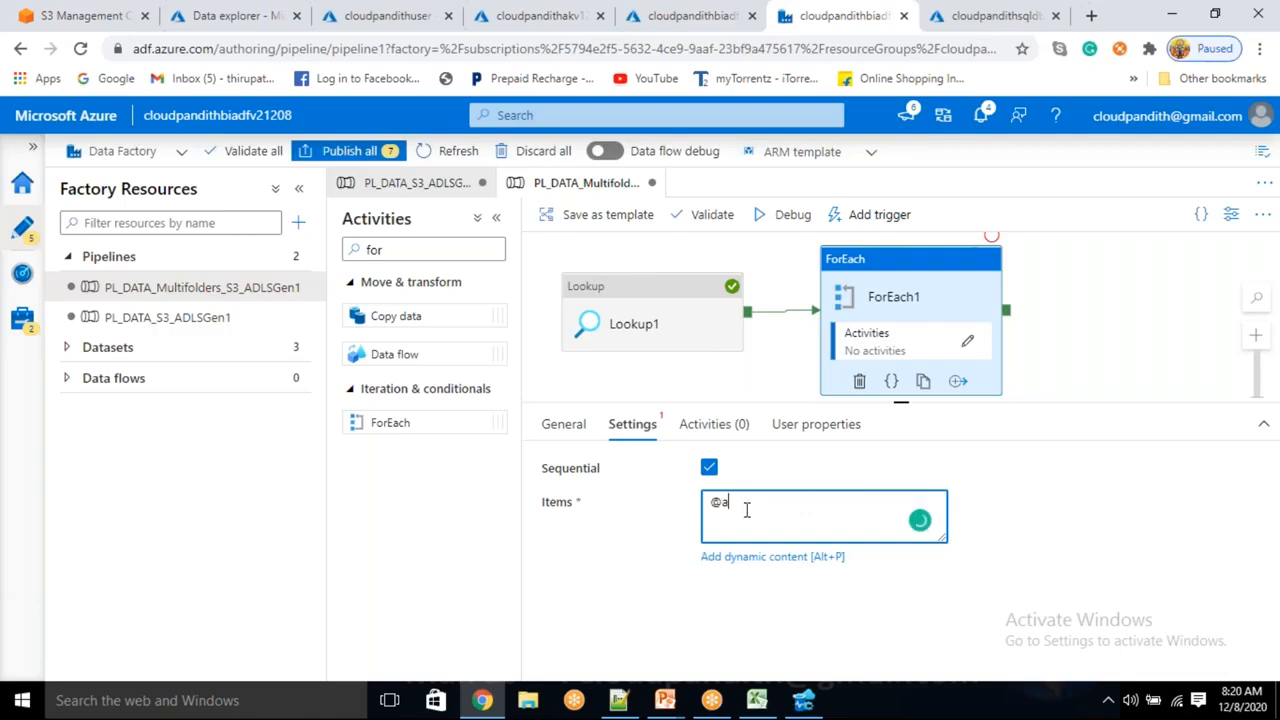
text(ctivity)
text('Lookup1').output.value)
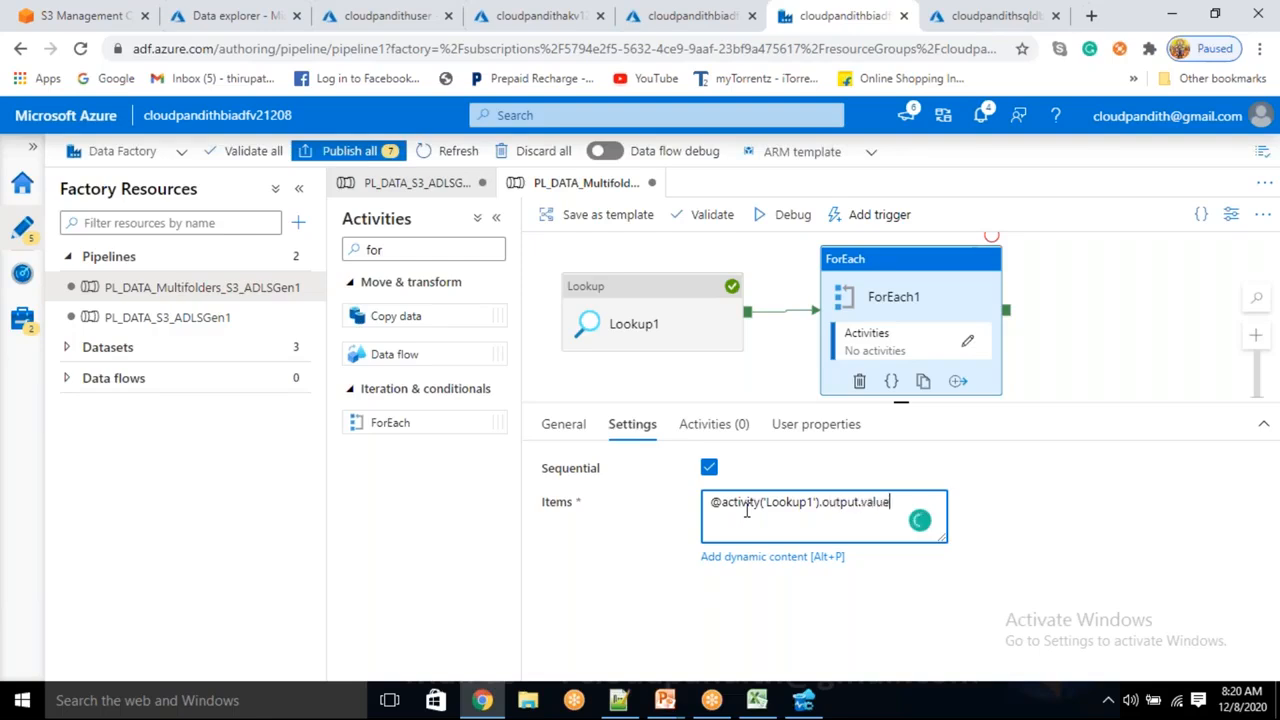
- Add a Copy data activity inside ForEach1 and start a new Amazon S3 source dataset in DelimitedText format
click(967, 346)
drag(442, 316, 800, 342)
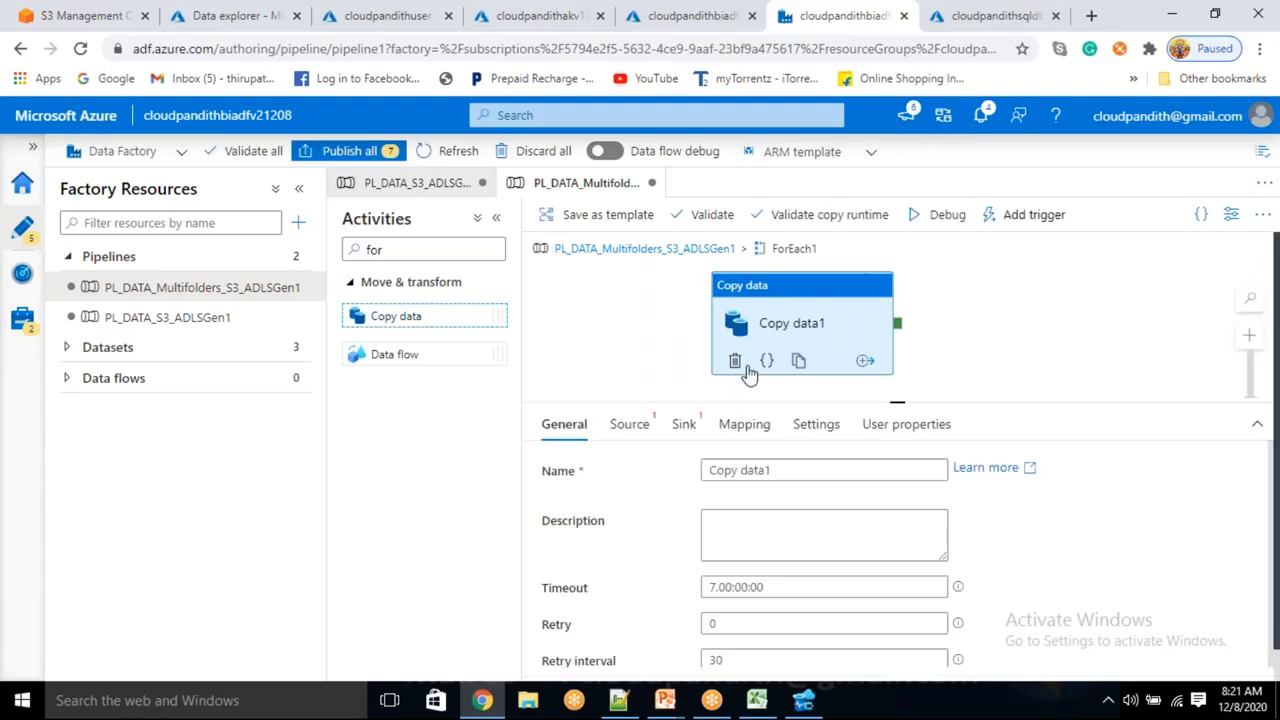
click(638, 424)
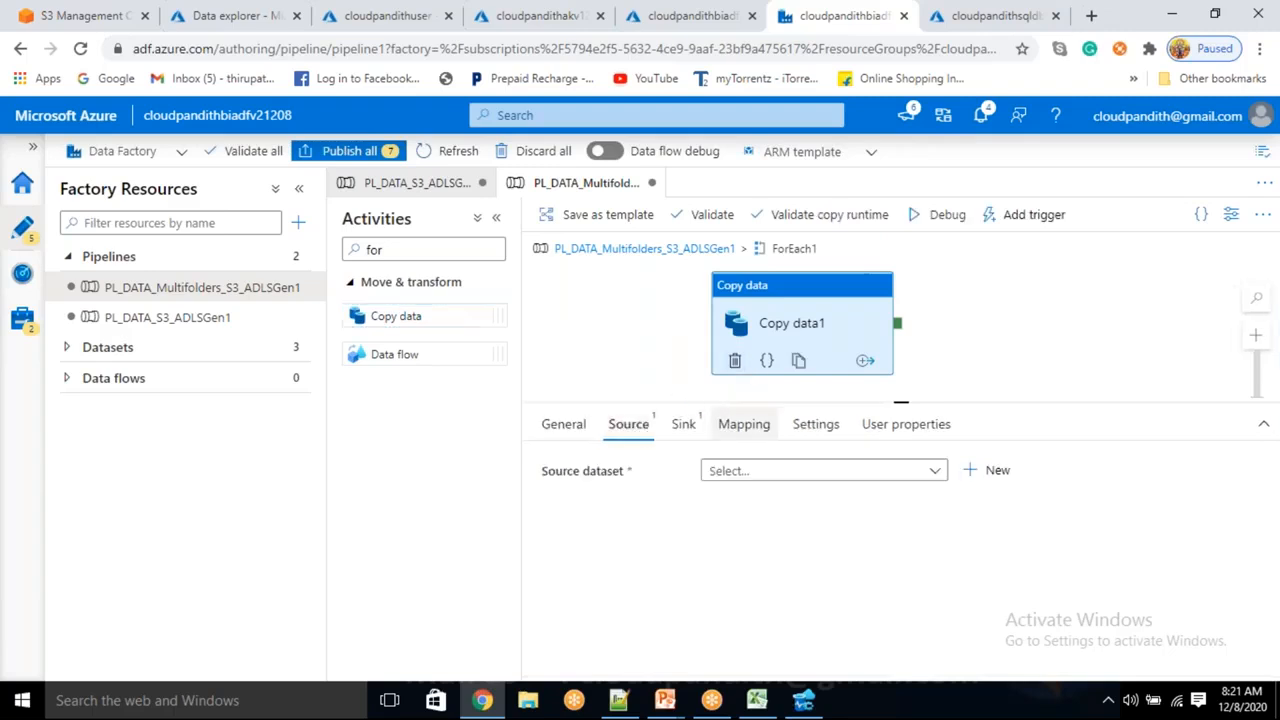
click(975, 475)
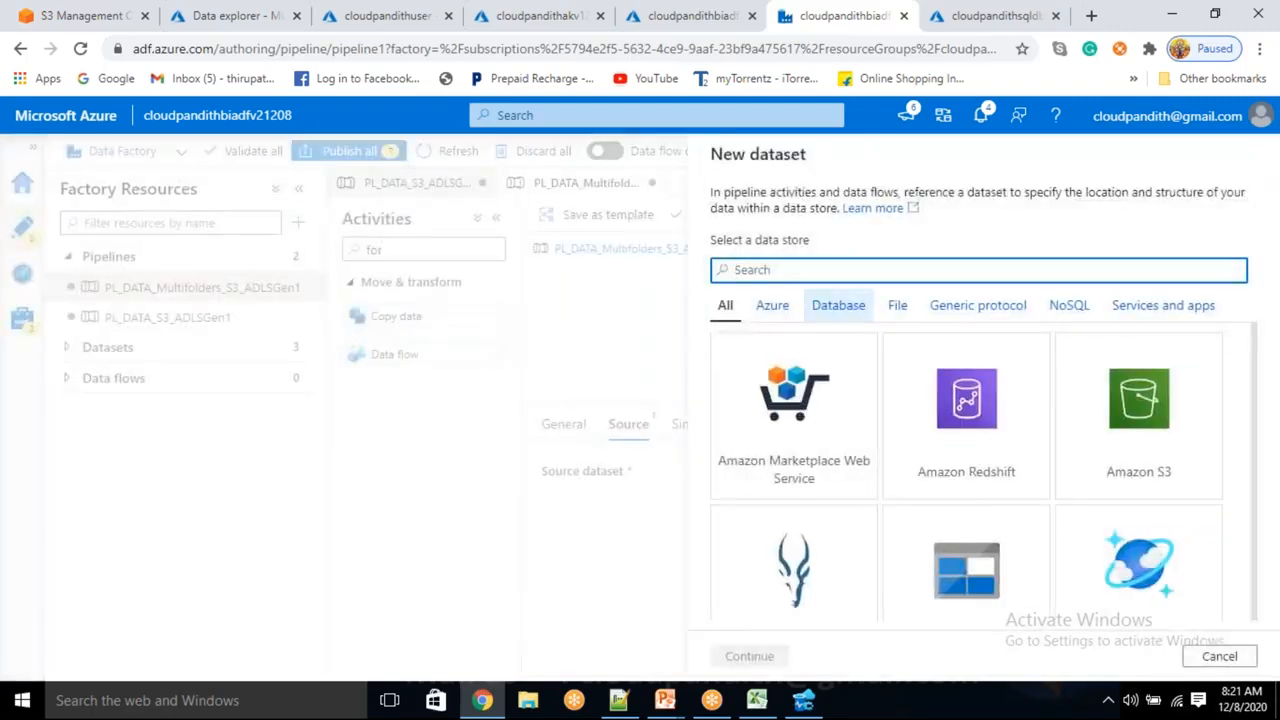
text(3)
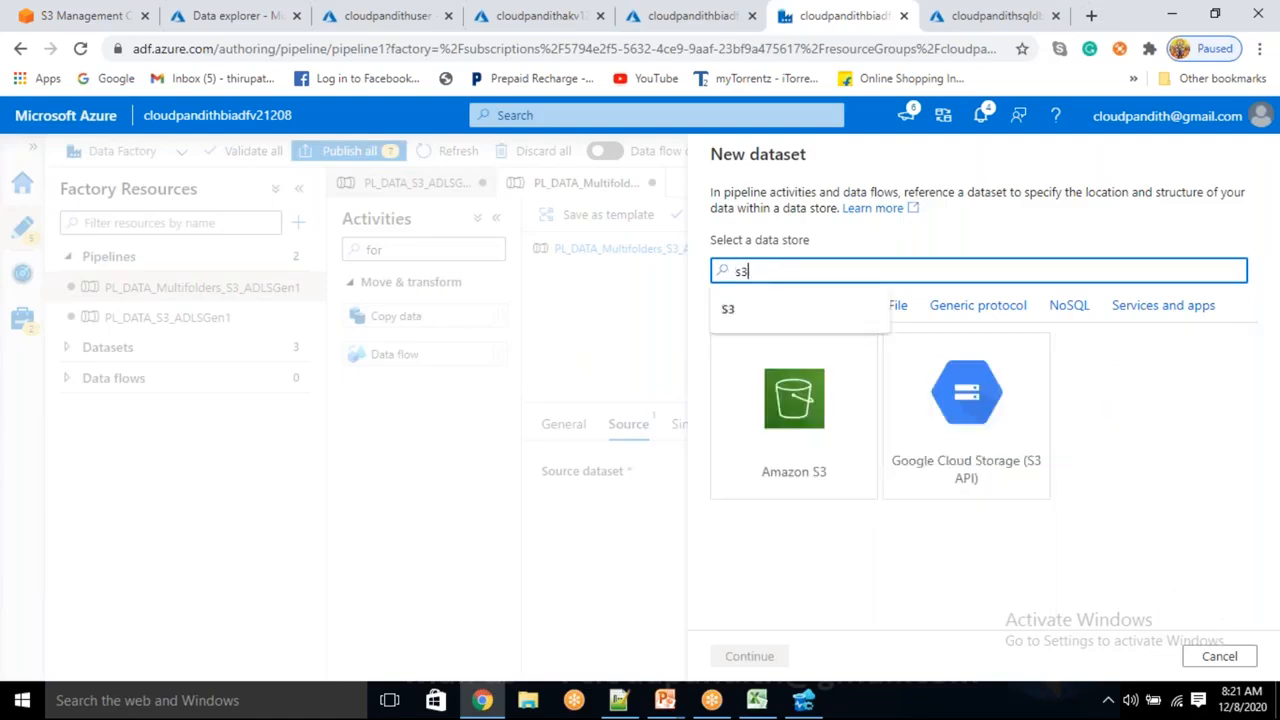
click(794, 420)
click(763, 652)
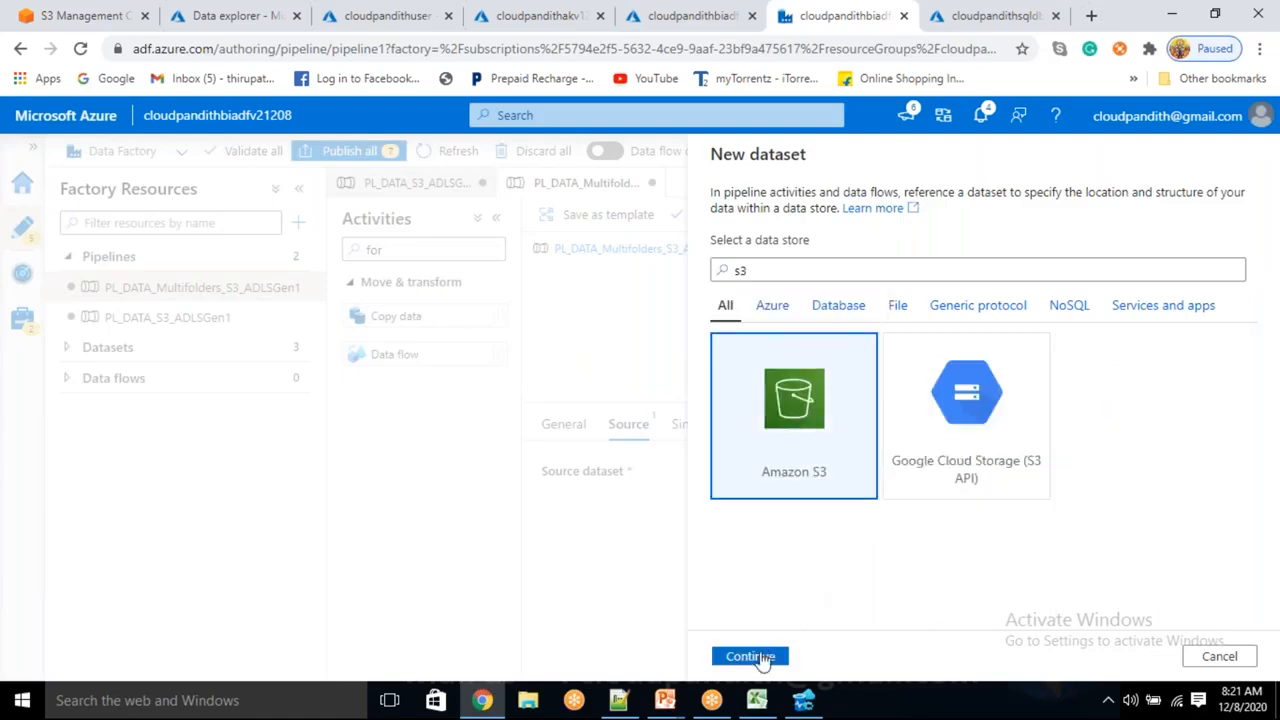
click(1125, 322)
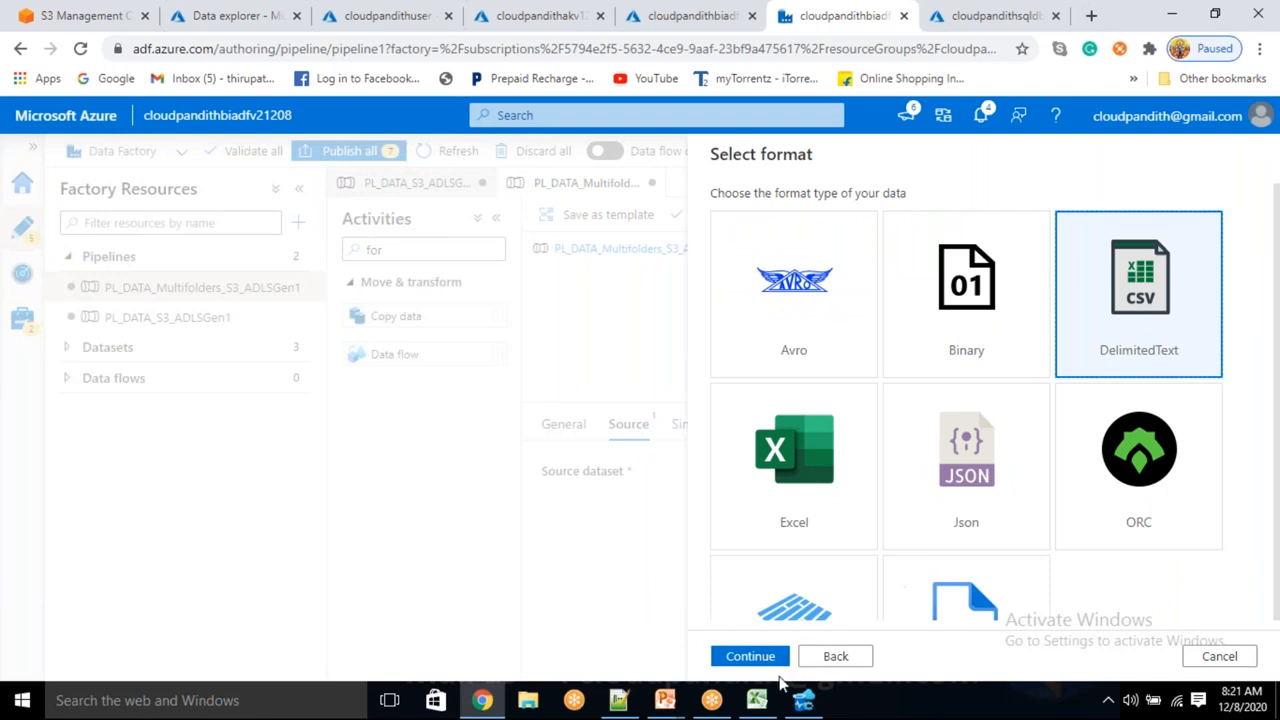
click(760, 655)
- Name the source dataset DS_S3_Source2 and assign it the linked service LS_S3
double_click(821, 216)
key(BackSpace)
text(DS_S3_Source2)
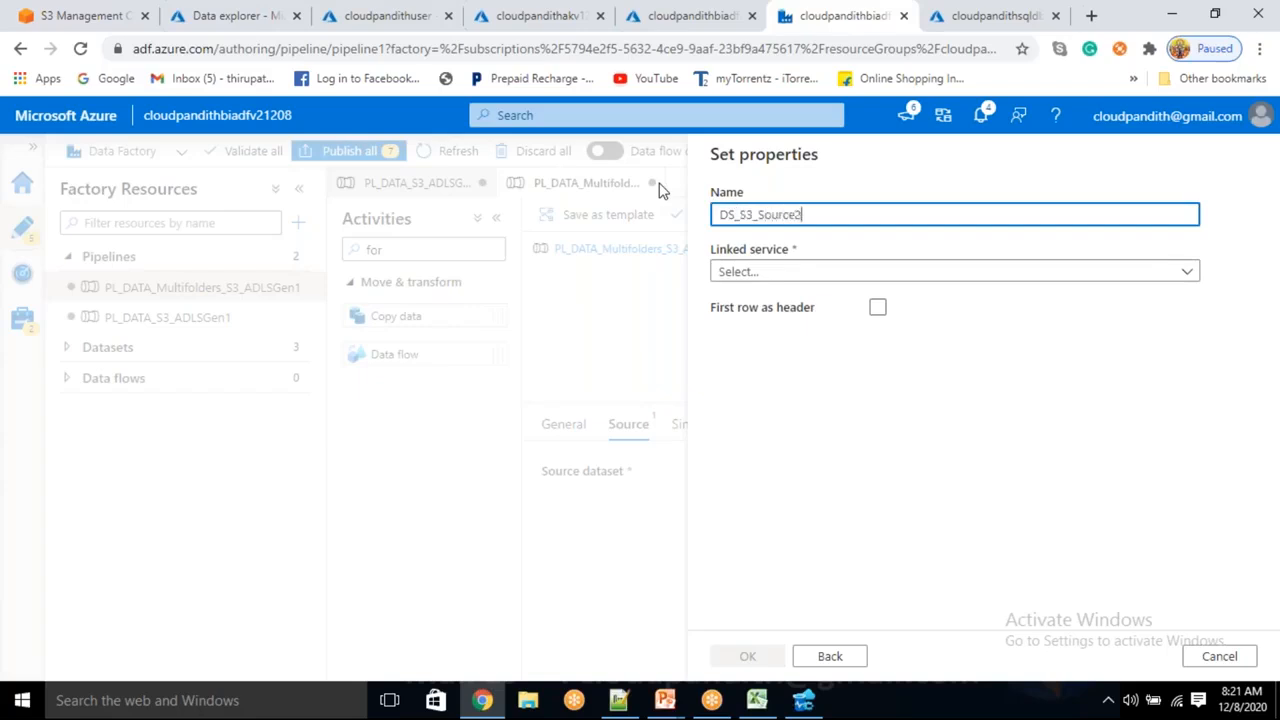
click(746, 271)
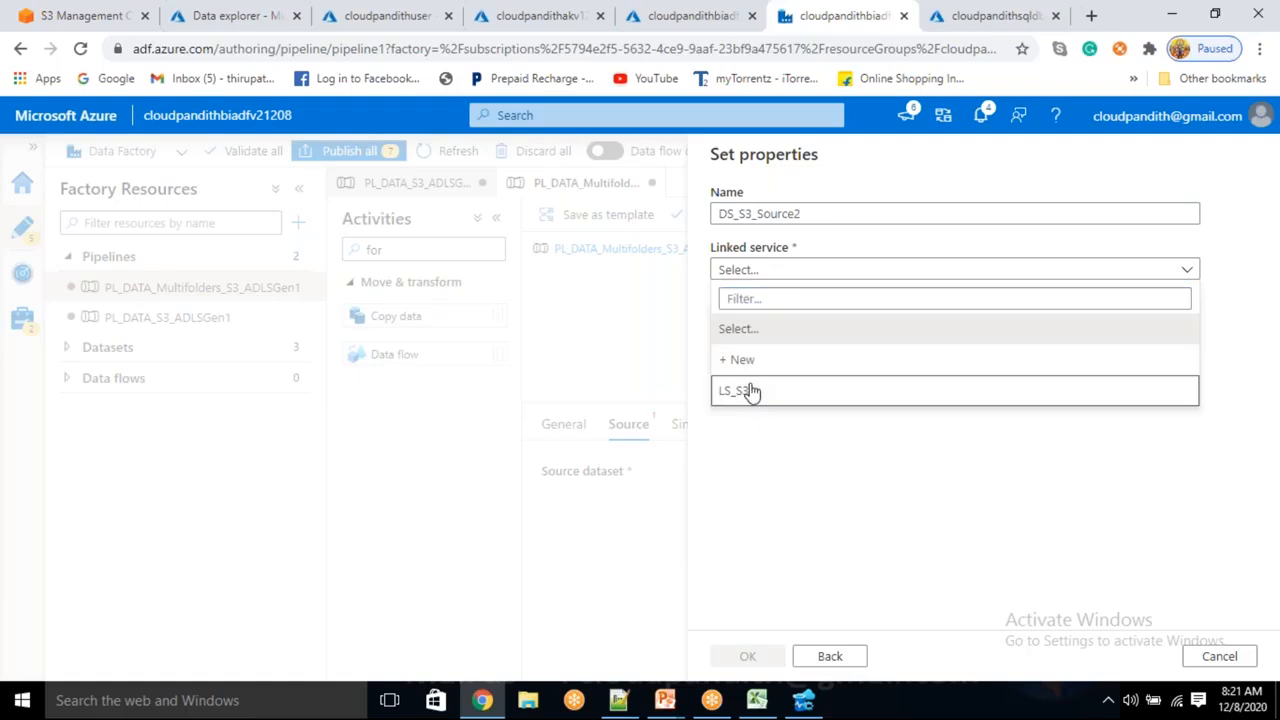
click(752, 391)
- Point the dataset at the cloudpandiths3 bucket with directory and file empty, enable First row as header, and create it
click(774, 323)
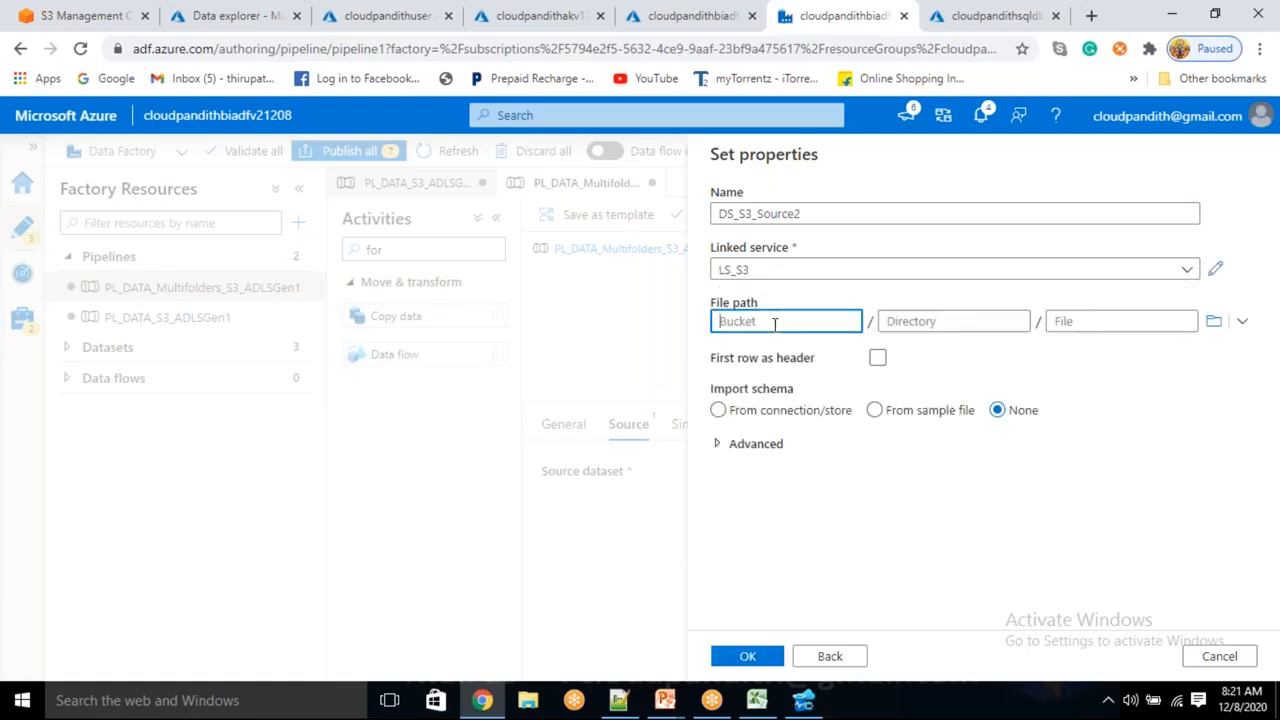
click(1213, 321)
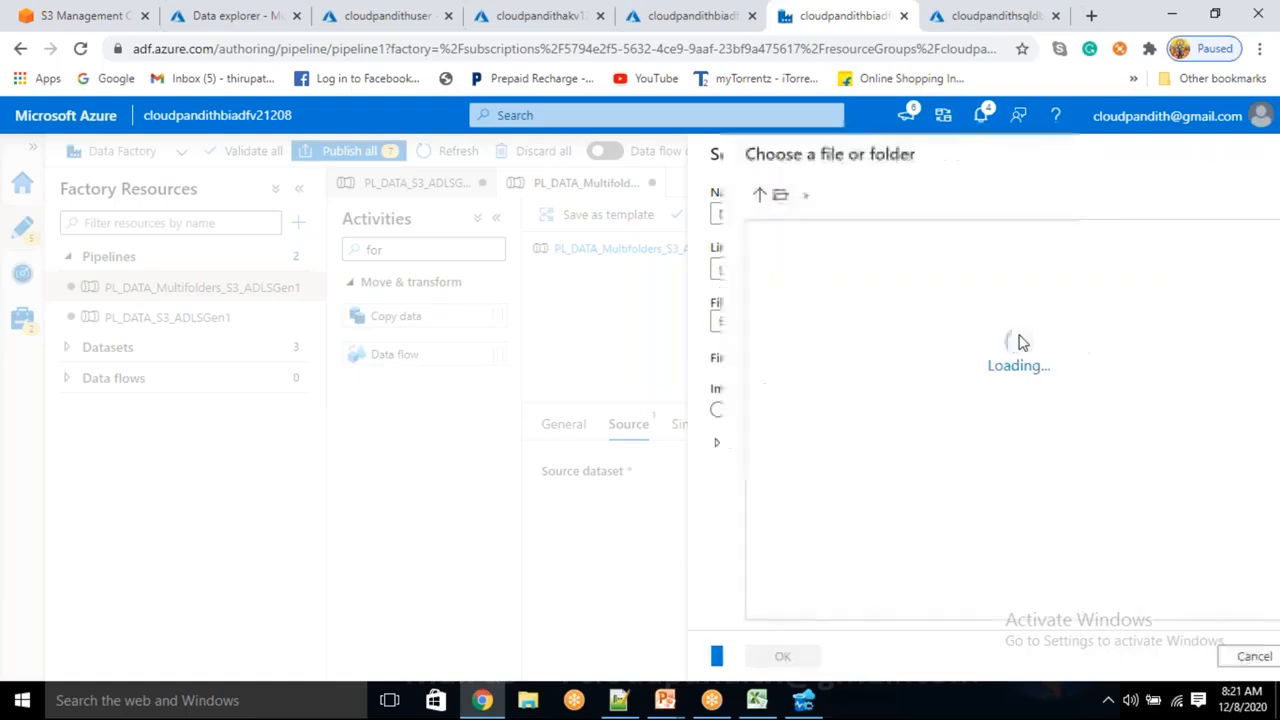
click(845, 272)
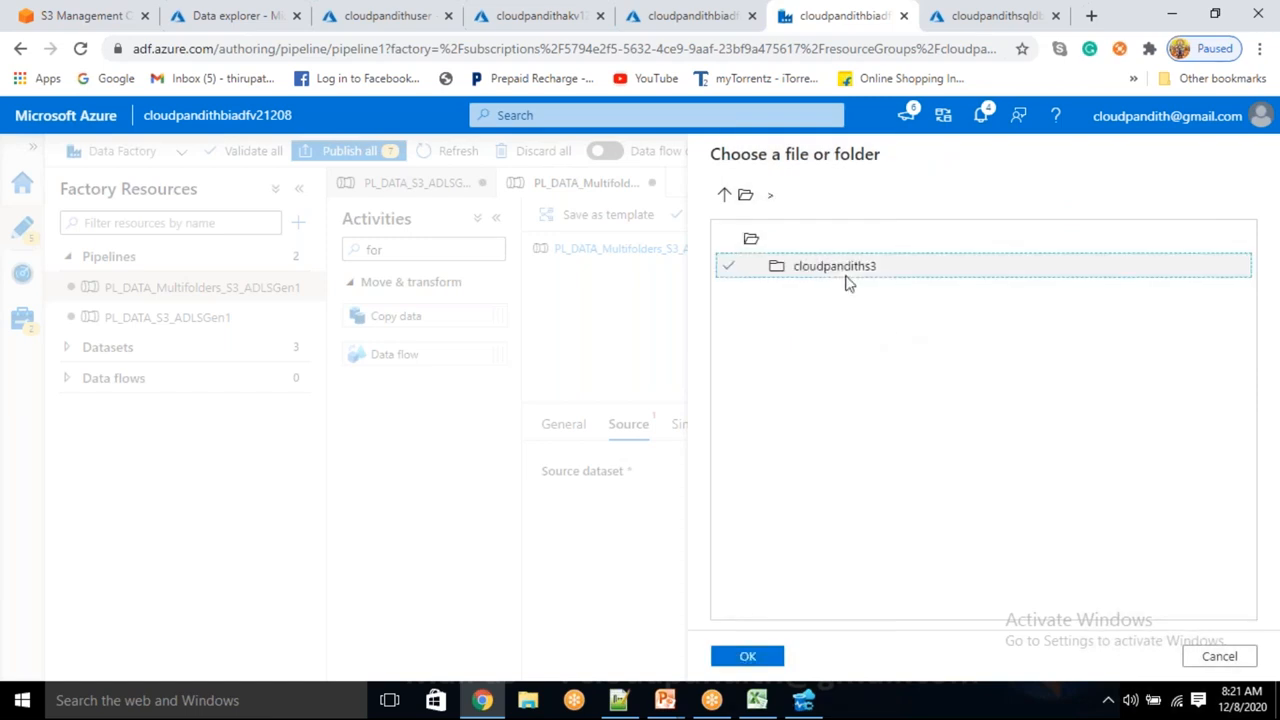
click(769, 658)
click(930, 320)
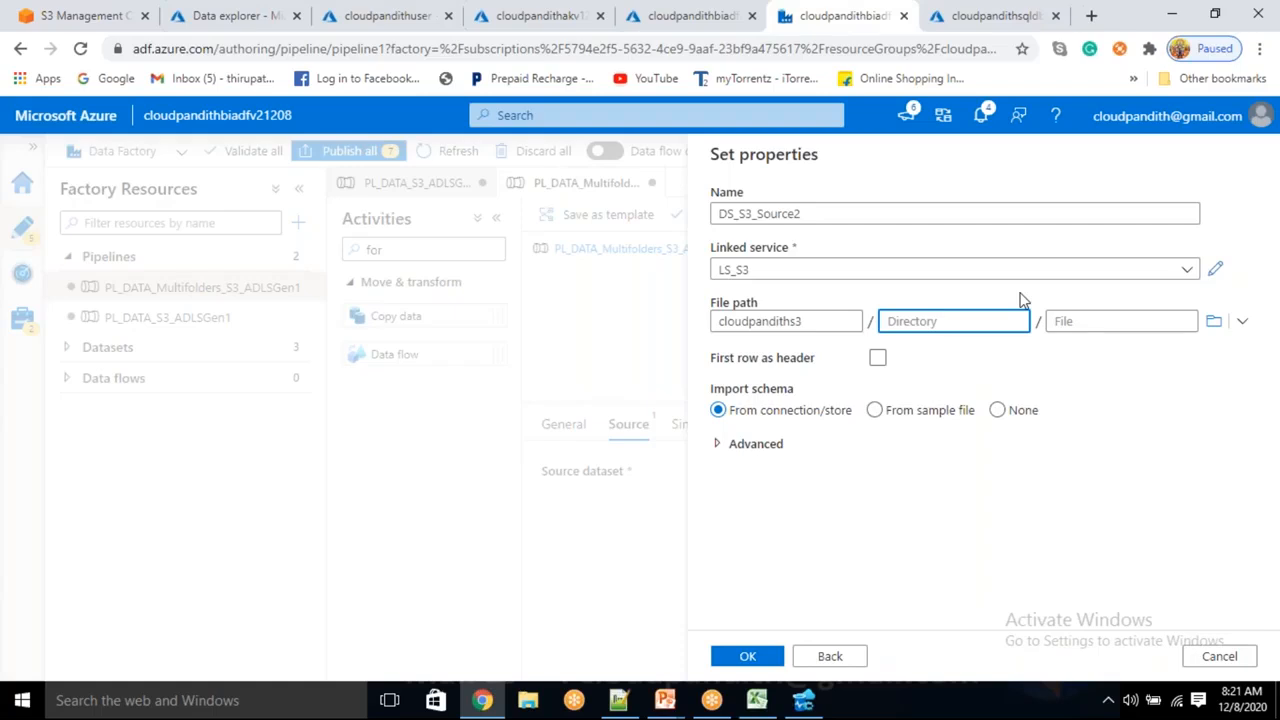
click(877, 358)
click(747, 656)
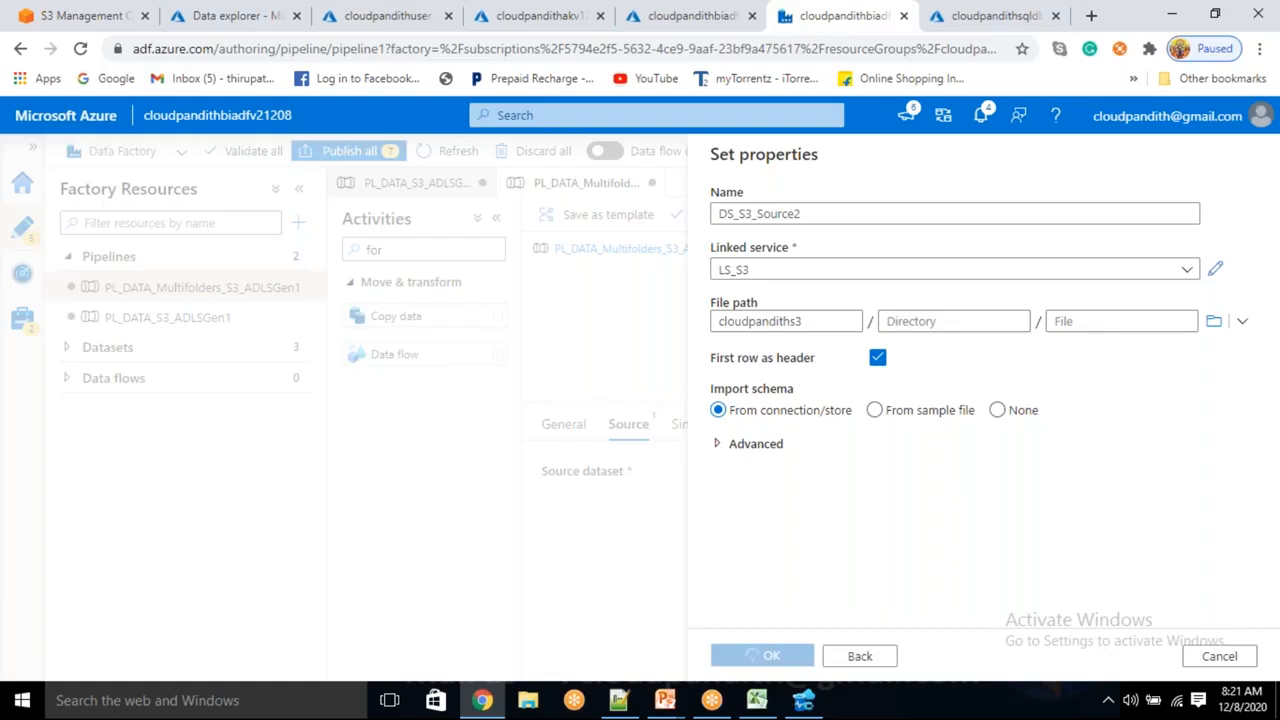
click(908, 321)
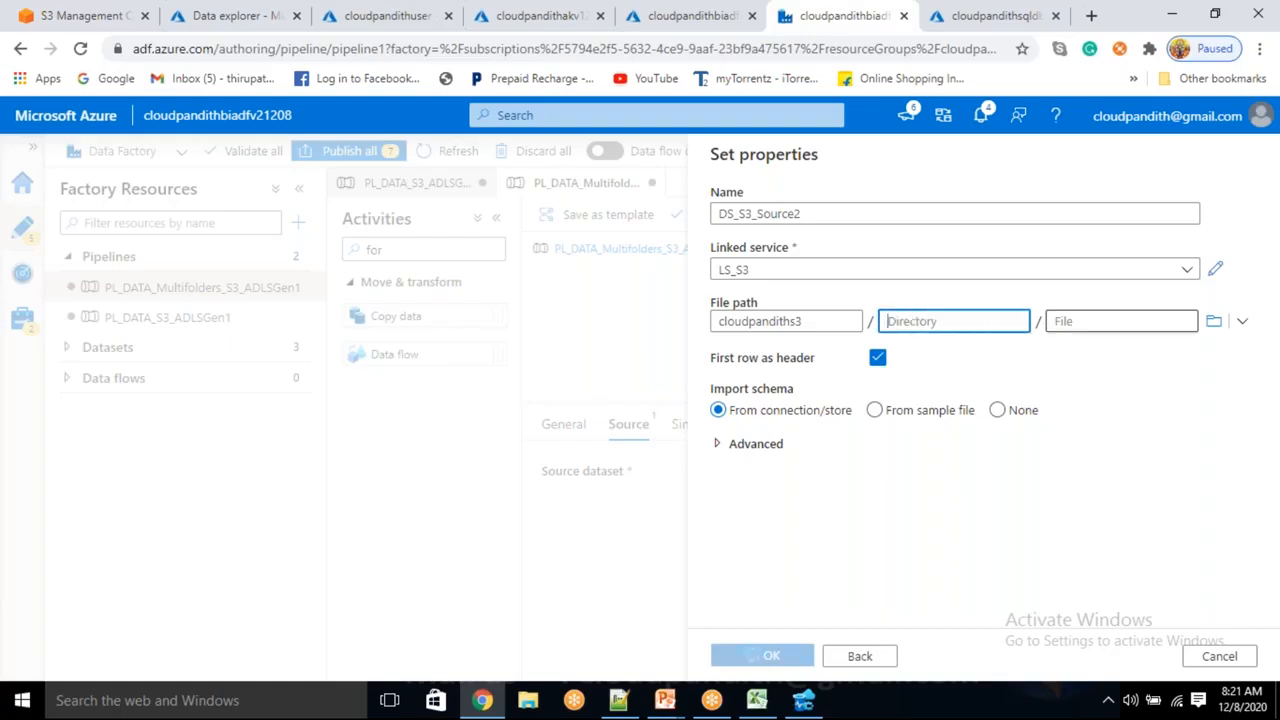
click(1079, 320)
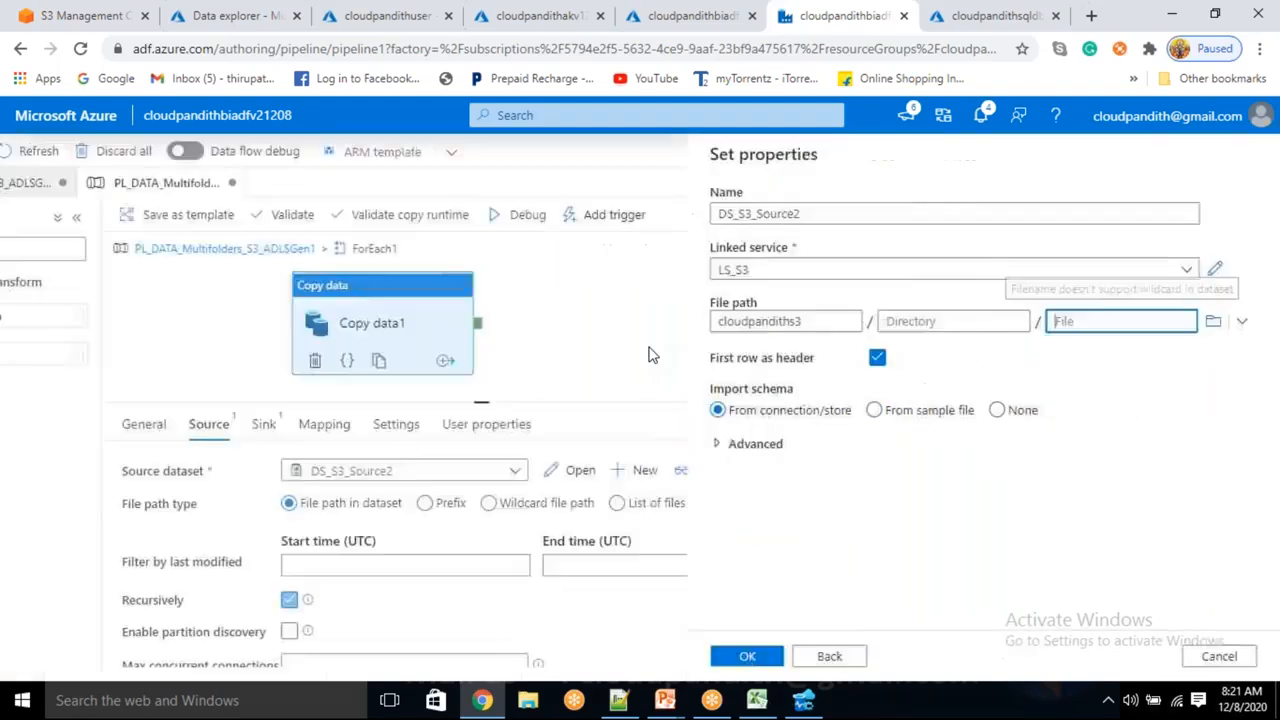
- Set the file path type of Copy data1's source to Wildcard file path
click(489, 504)
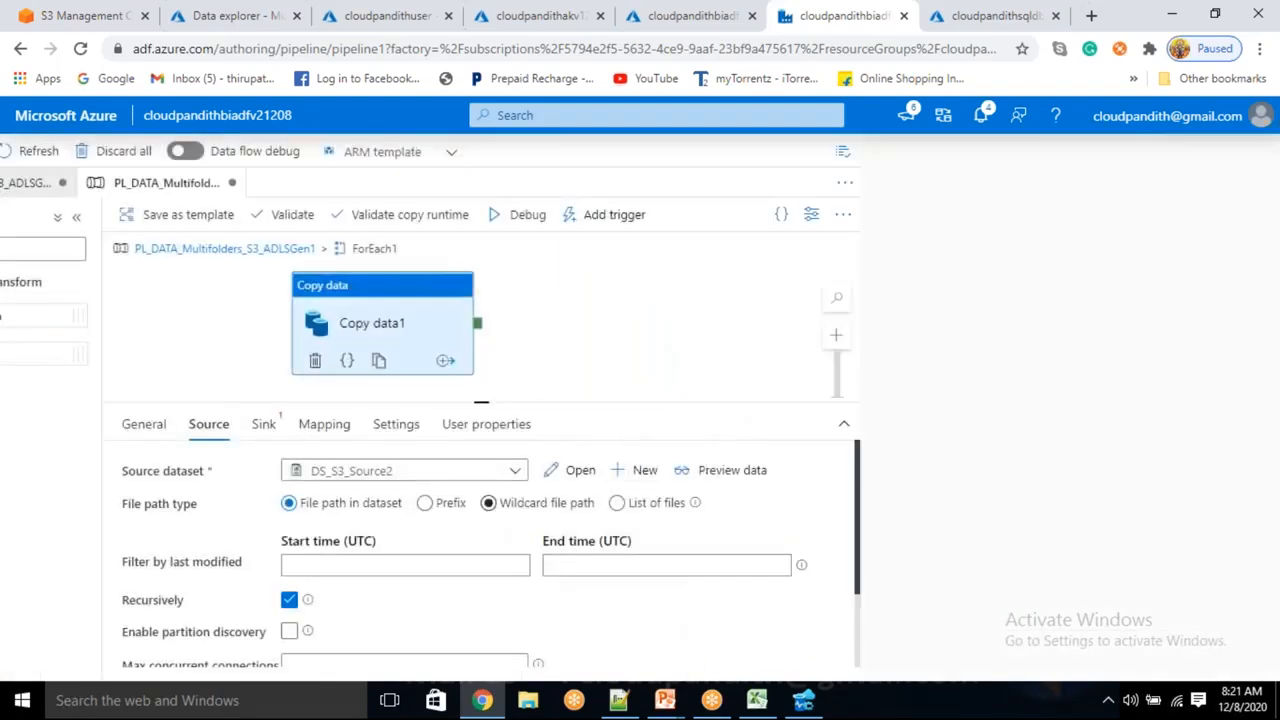
click(489, 504)
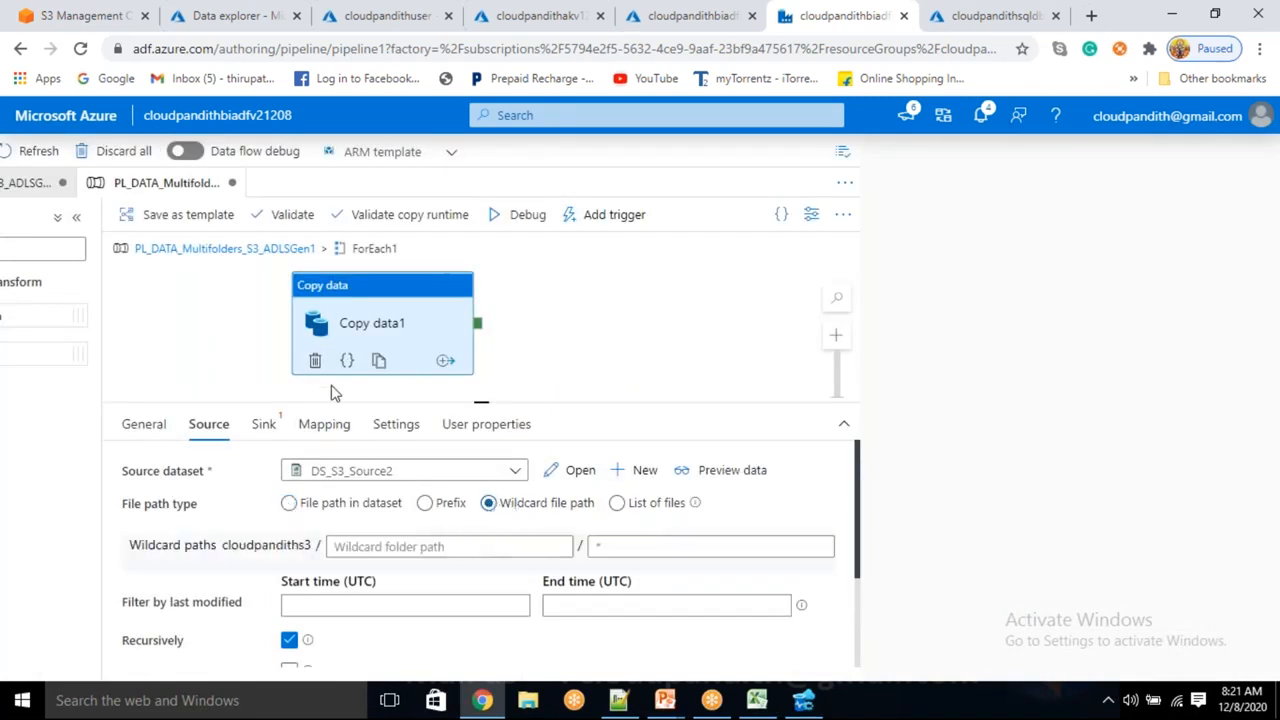
- Switch to the data factory's overview page in the Azure portal
click(1258, 117)
click(685, 308)
click(707, 17)
click(818, 9)
click(715, 12)
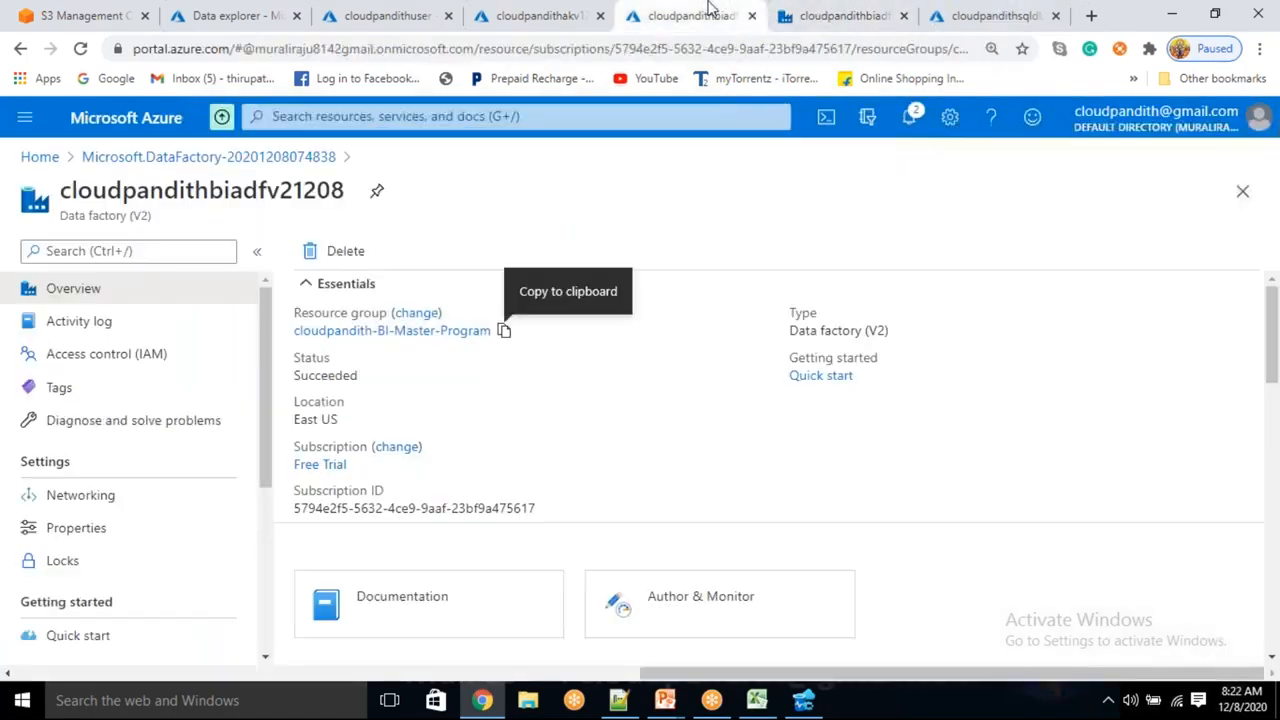
- Return to the Data Factory authoring page and review the source and sink settings of Copy data1 inside ForEach1
click(795, 10)
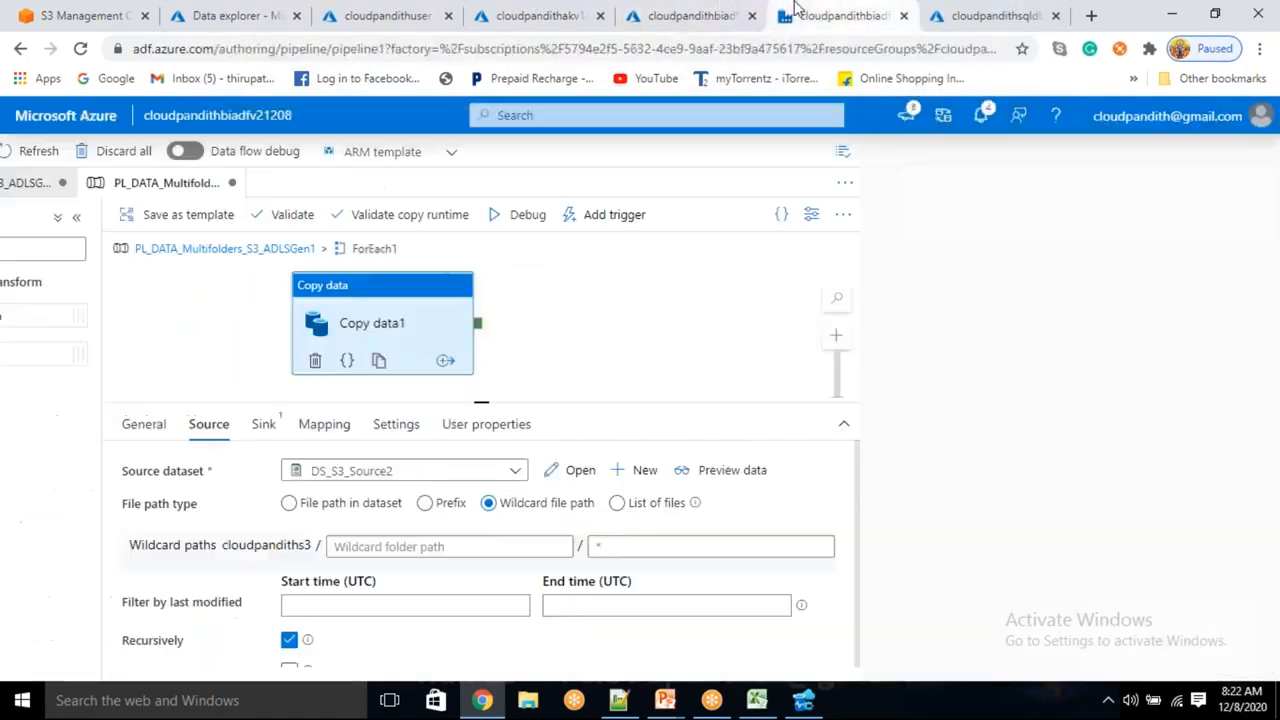
click(705, 330)
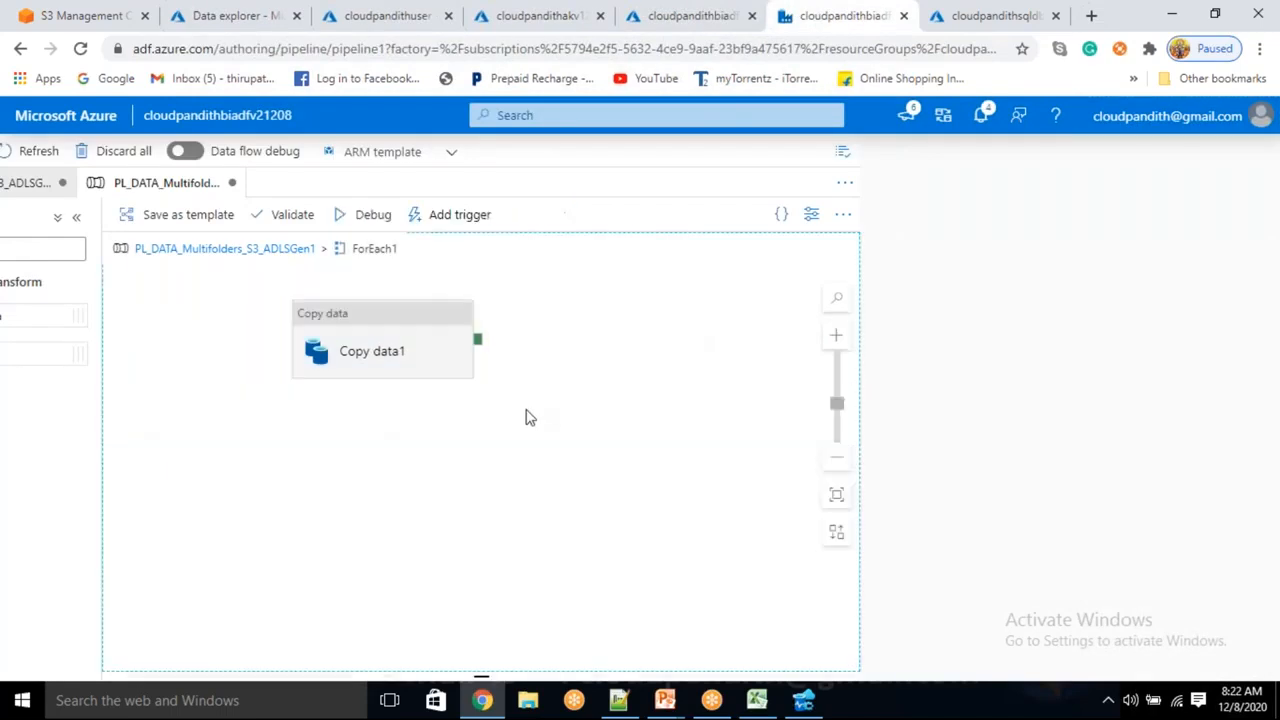
click(376, 325)
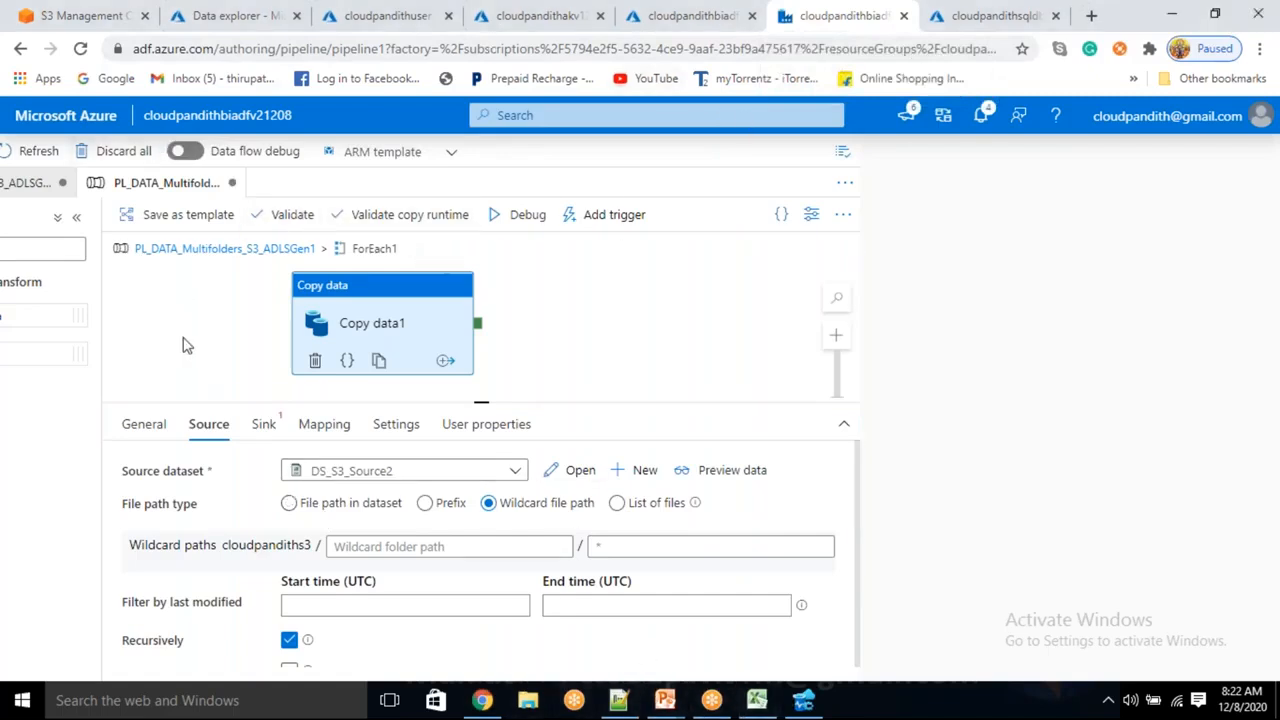
drag(183, 345, 257, 326)
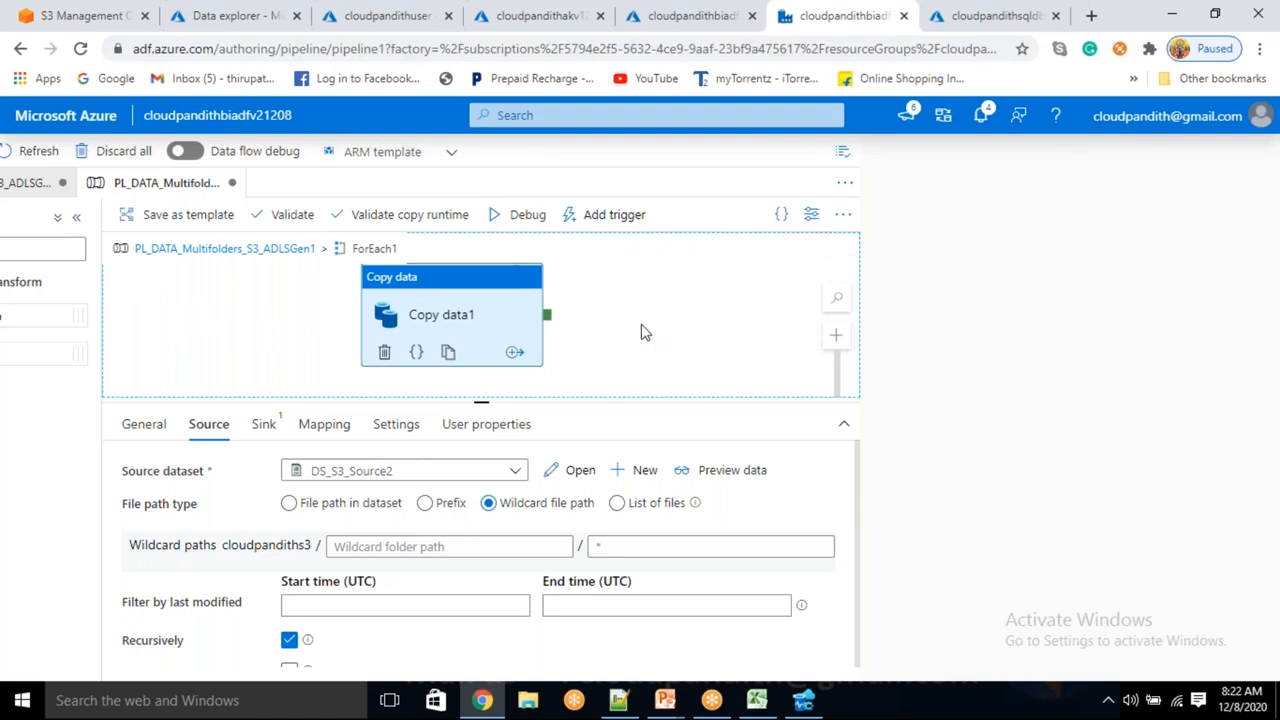
scroll(645, 333, down, 1)
scroll(645, 333, down, 1)
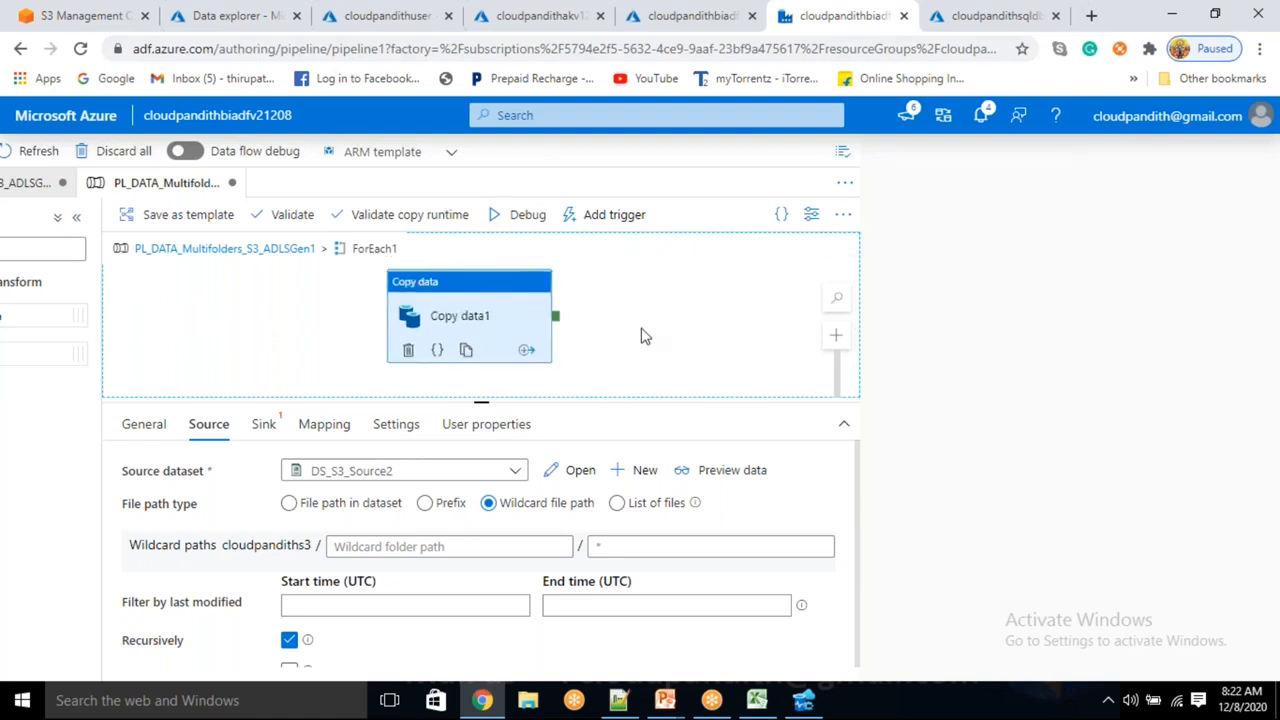
click(263, 428)
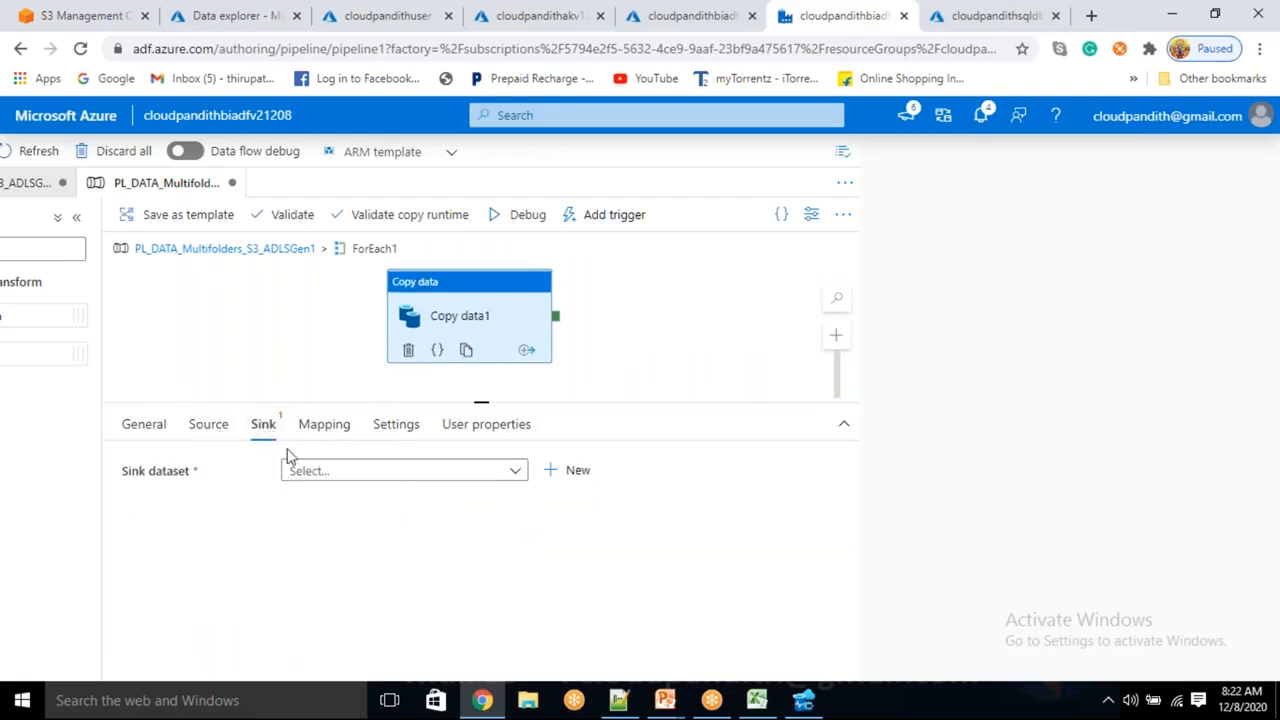
click(200, 424)
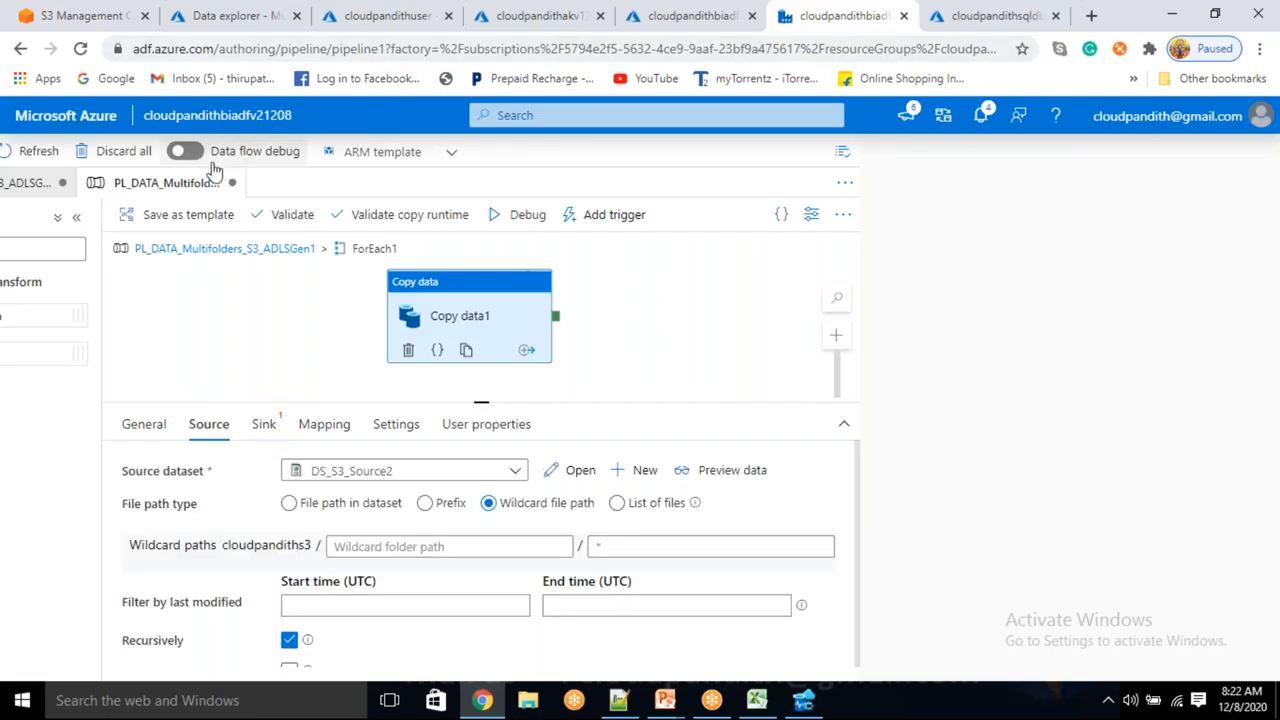
scroll(700, 305, down, 1)
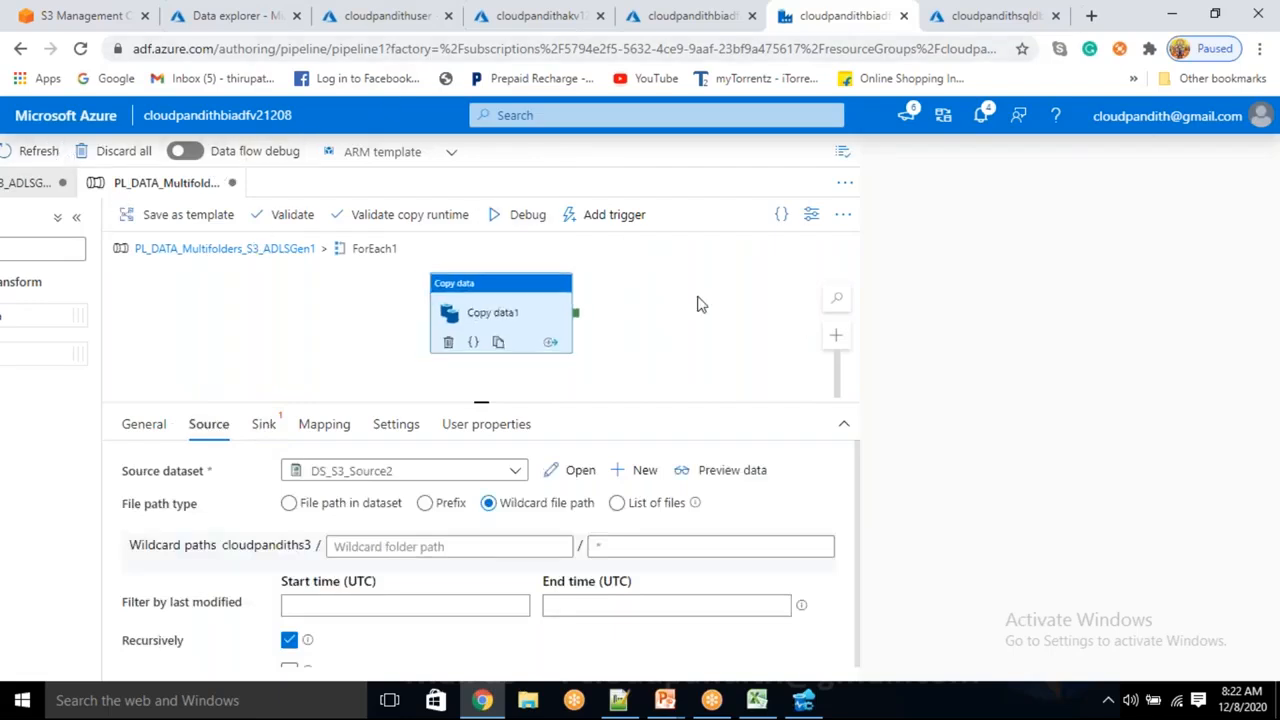
key(ctrl+minus)
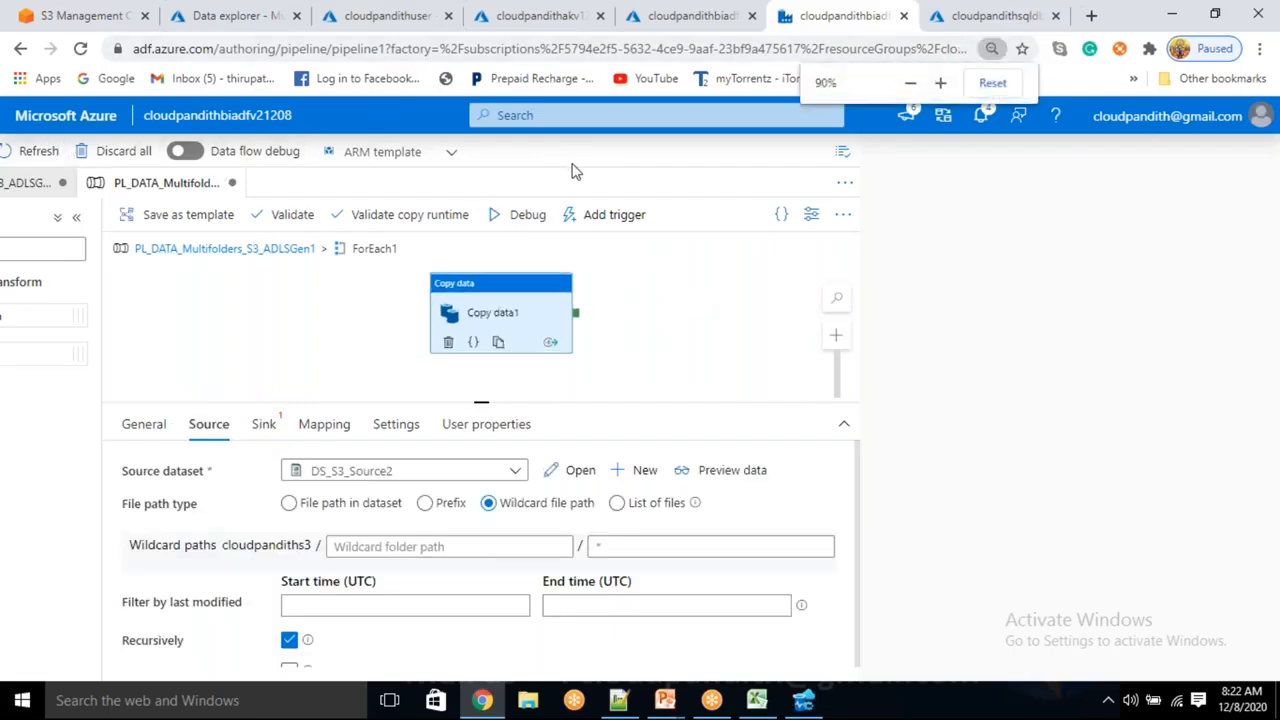
key(ctrl+minus)
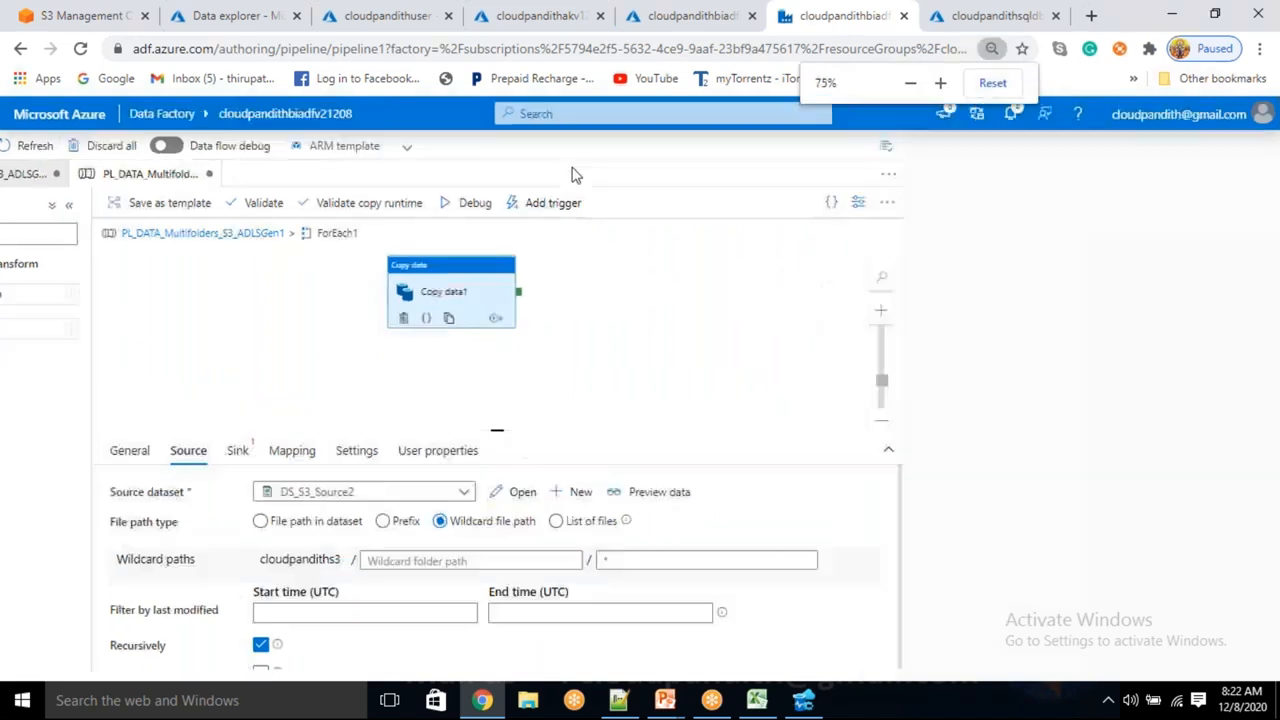
key(ctrl+minus)
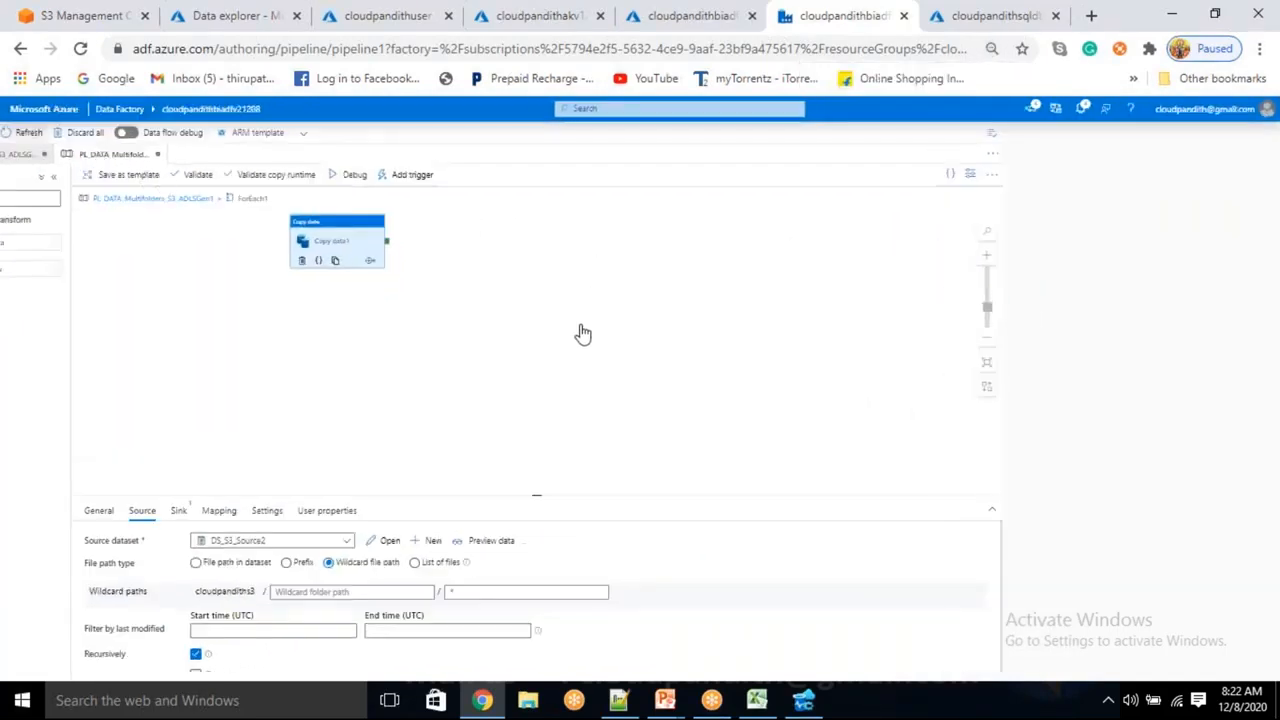
key(ctrl+minus)
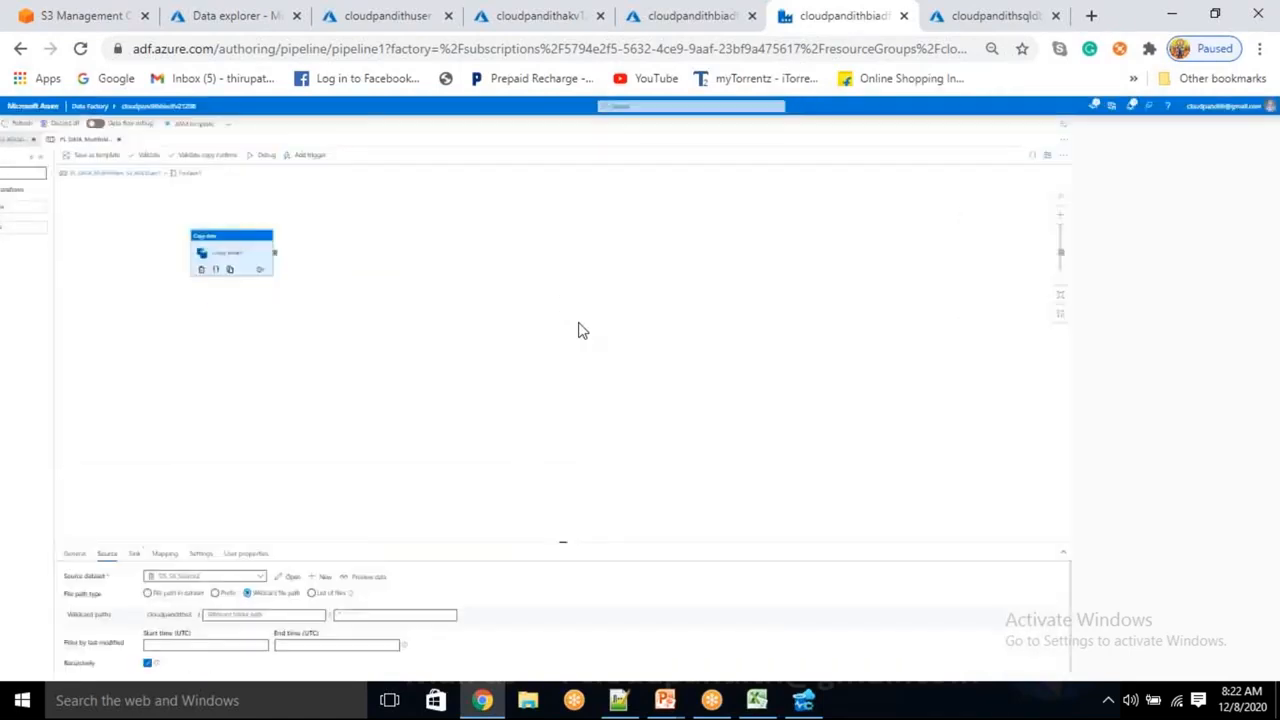
key(ctrl+minus)
click(686, 14)
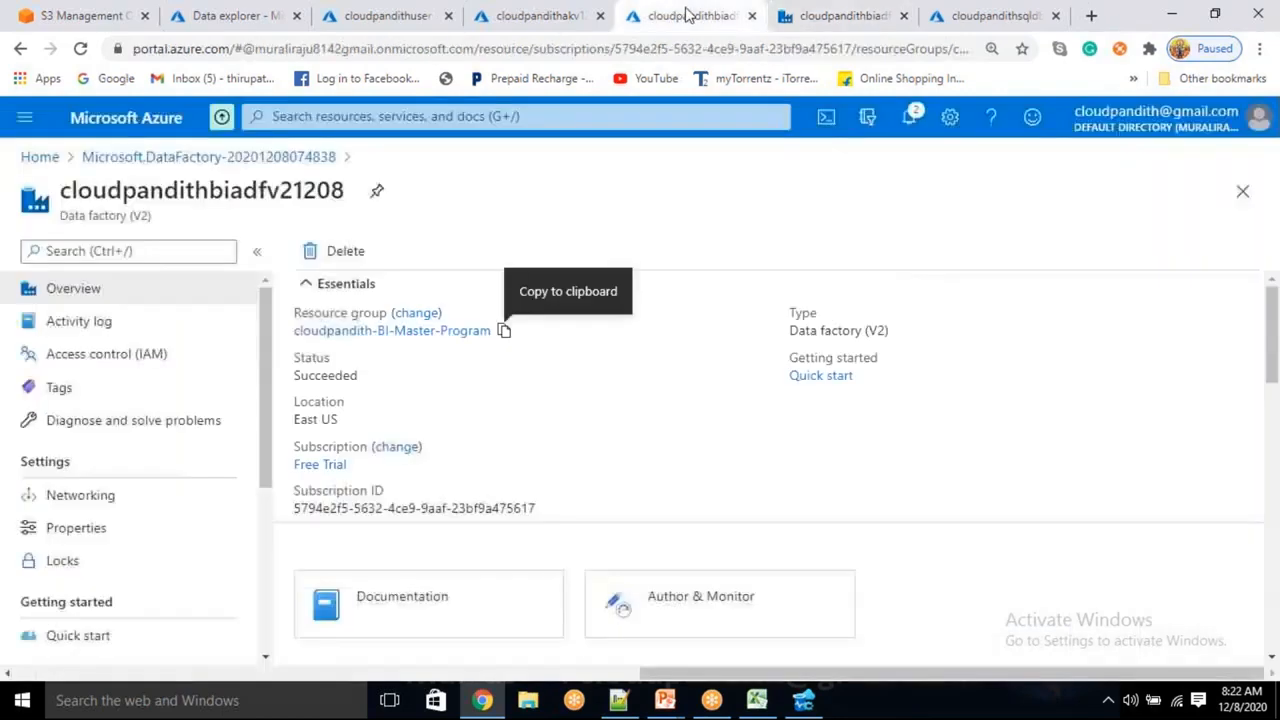
click(794, 14)
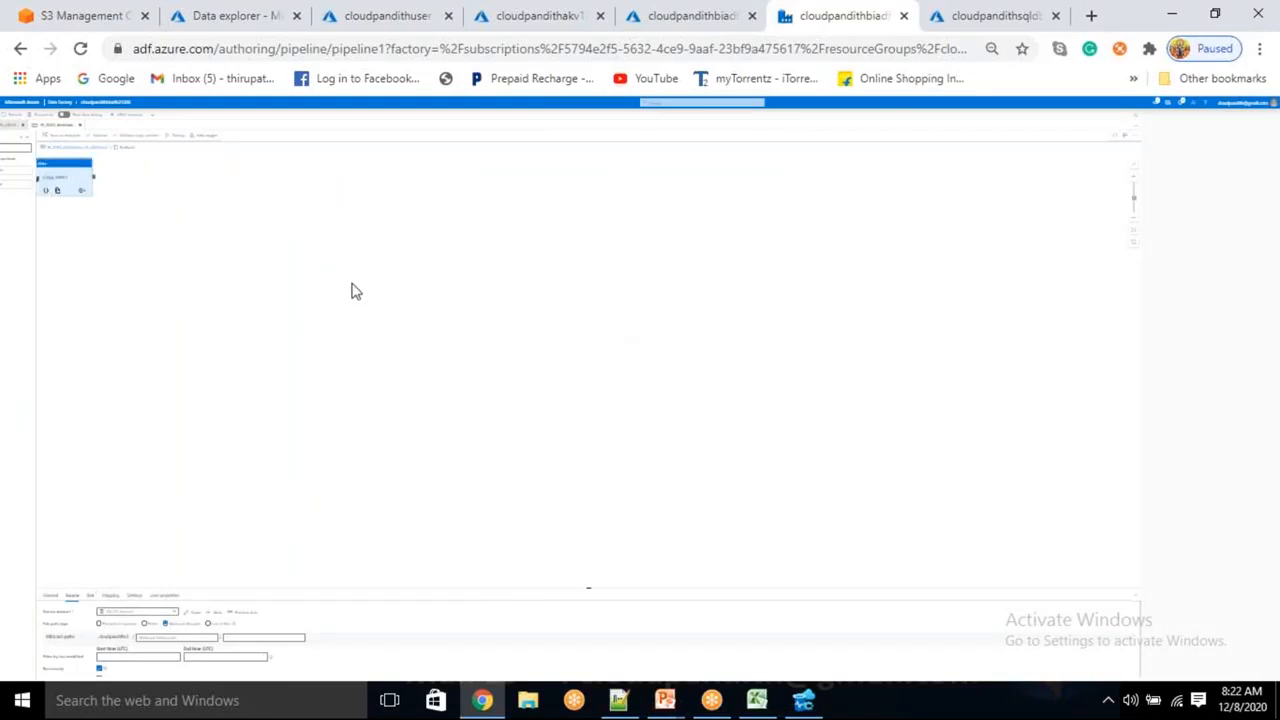
scroll(565, 221, up, 1)
scroll(645, 117, up, 1)
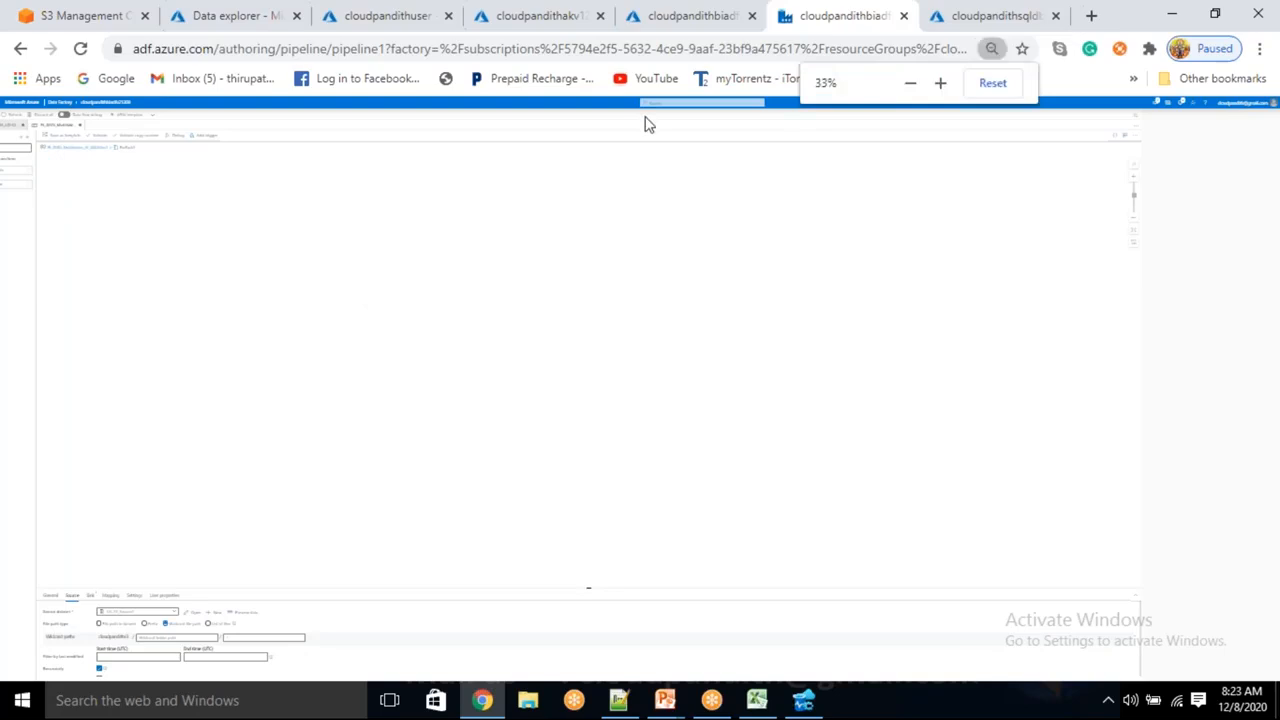
scroll(645, 124, up, 1)
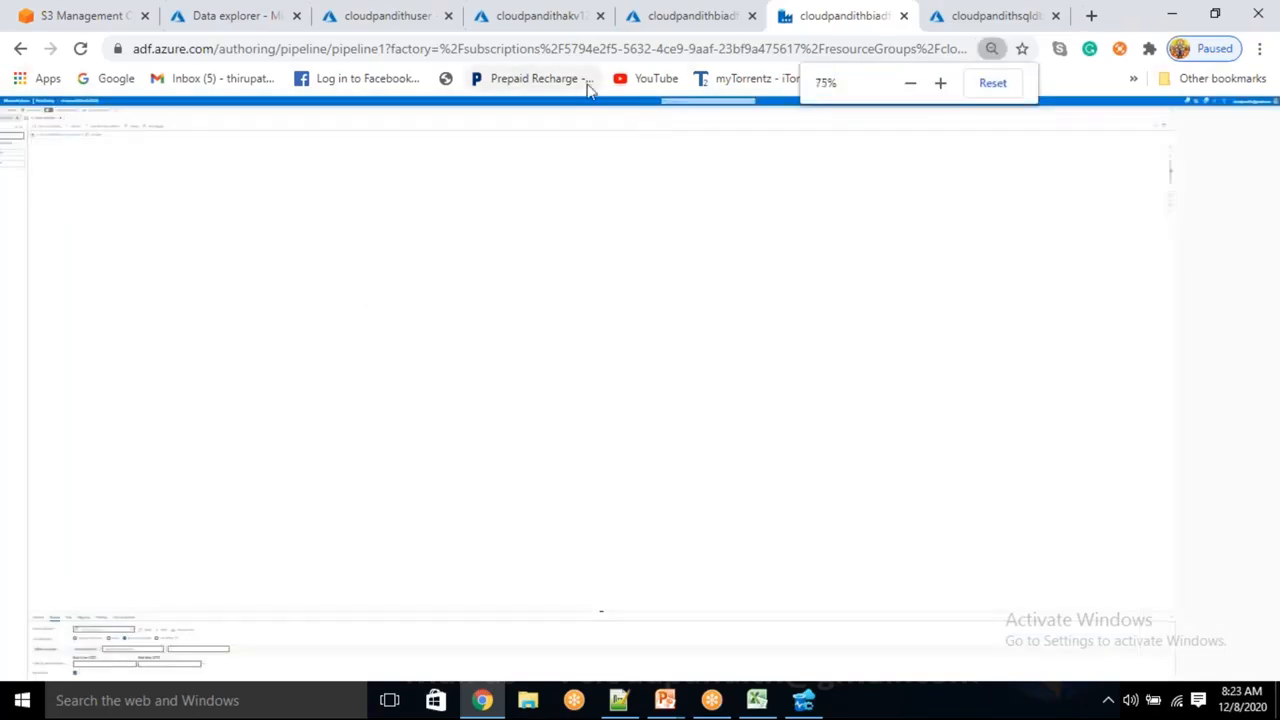
key(ctrl+0)
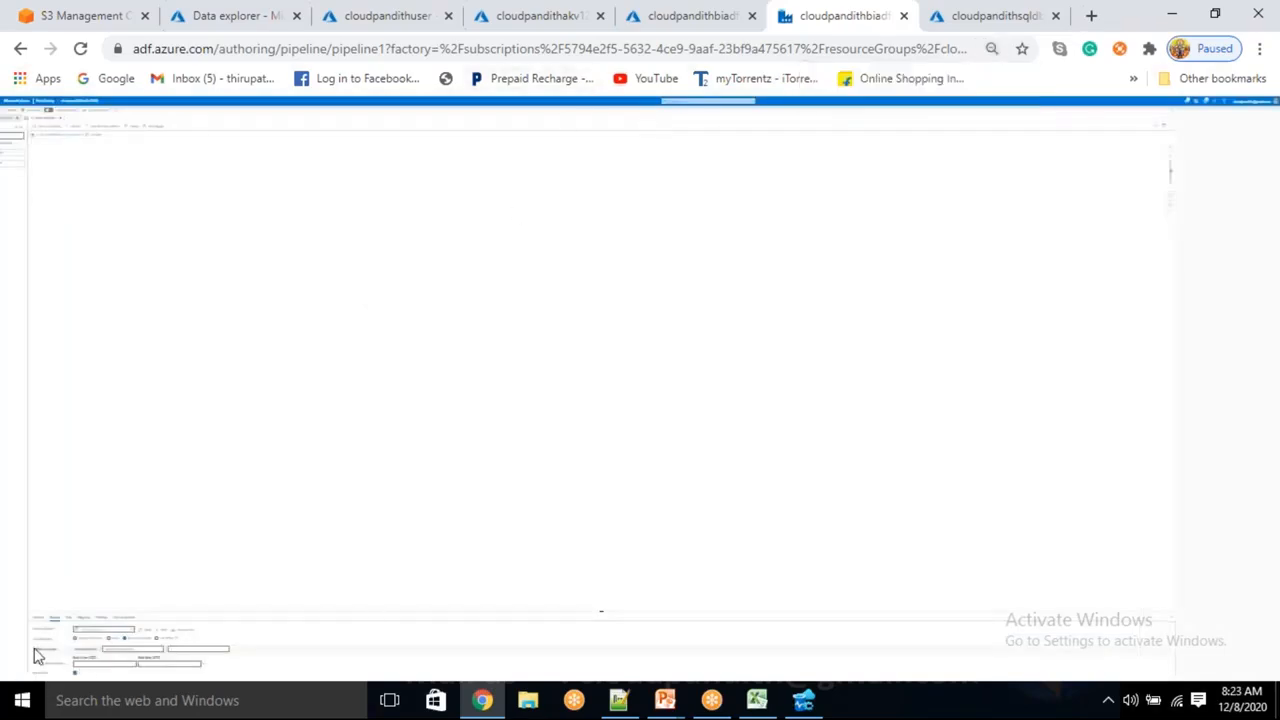
key(ctrl+minus)
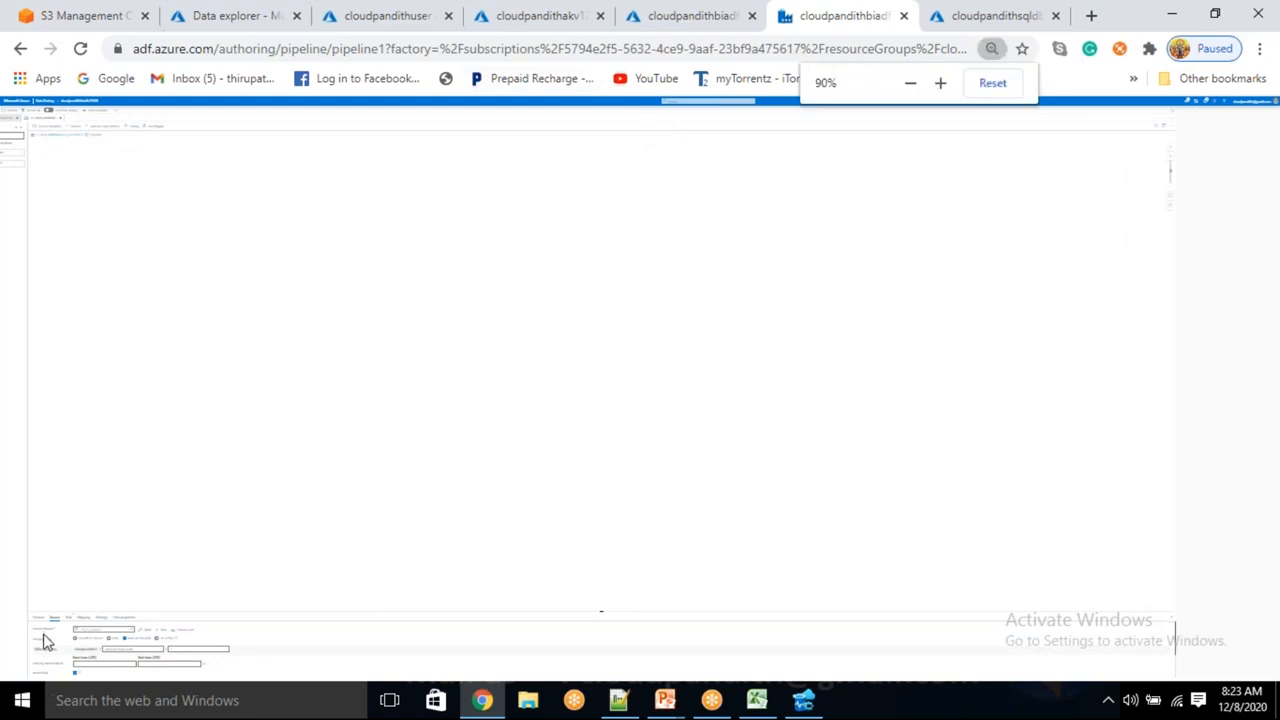
key(ctrl+plus)
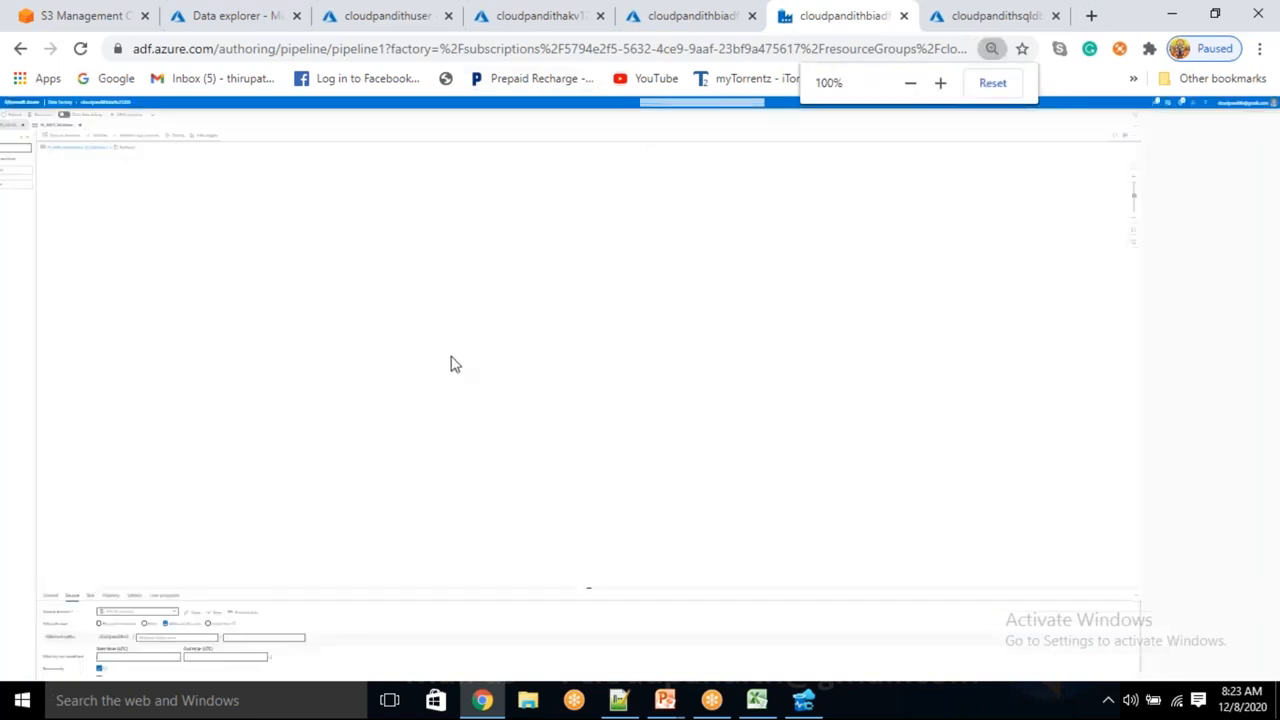
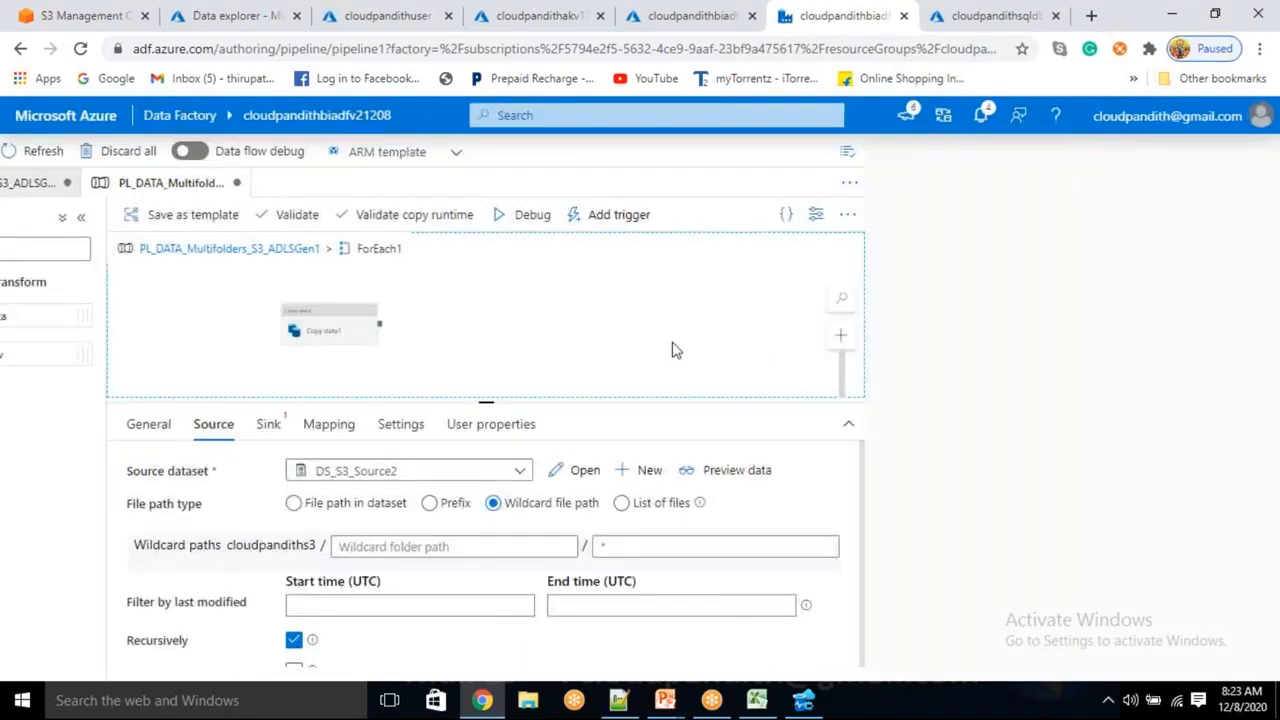
key(ctrl+plus)
key(ctrl+minus)
key(ctrl+minus)
key(ctrl+plus)
click(618, 329)
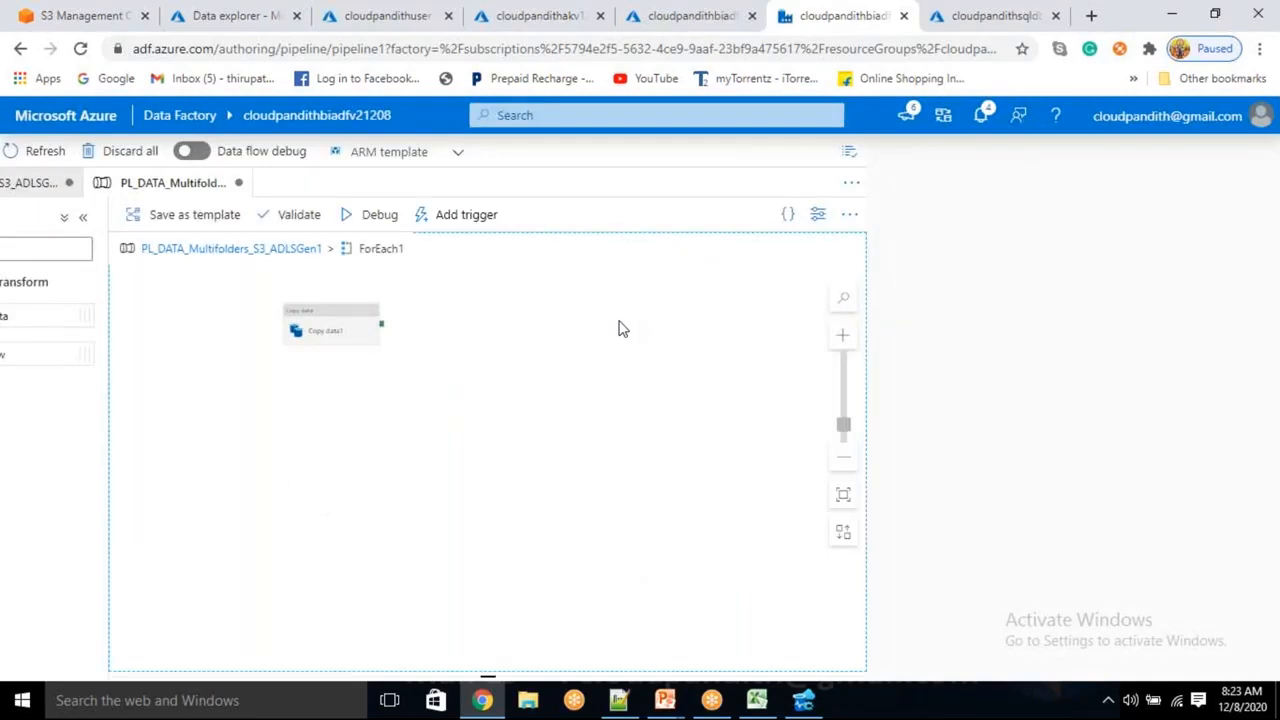
click(1254, 117)
click(1250, 117)
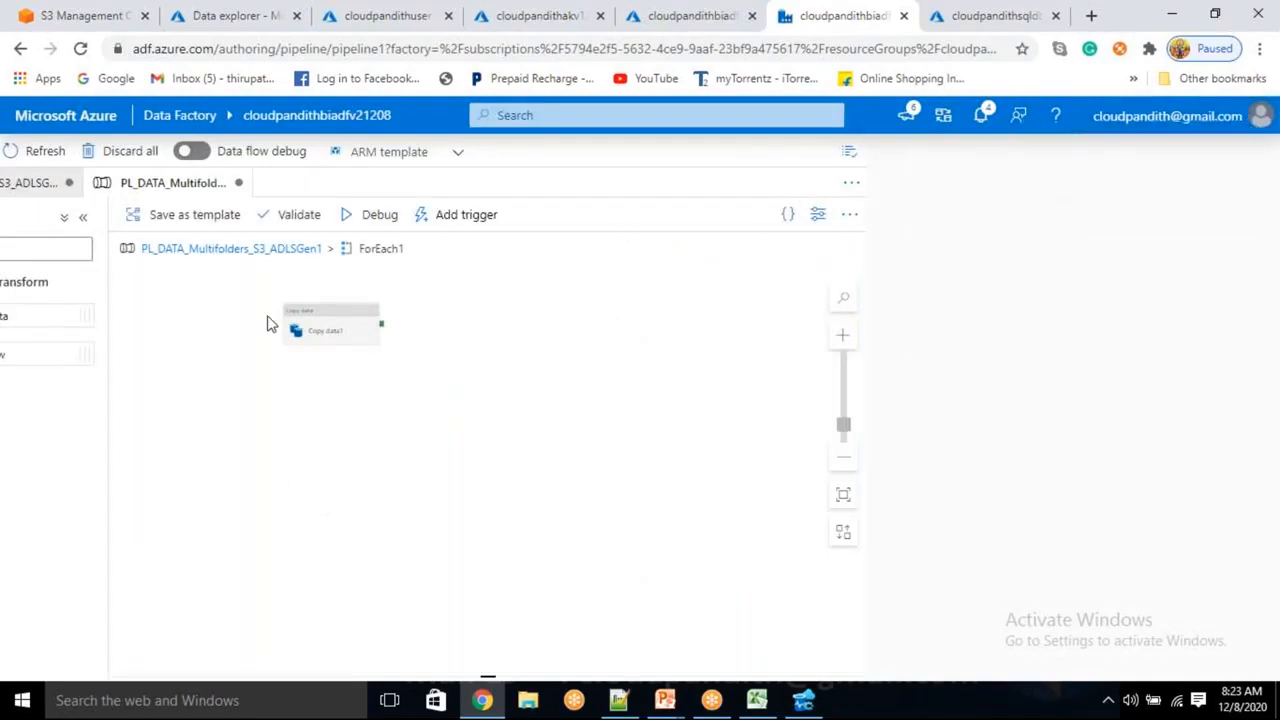
click(335, 336)
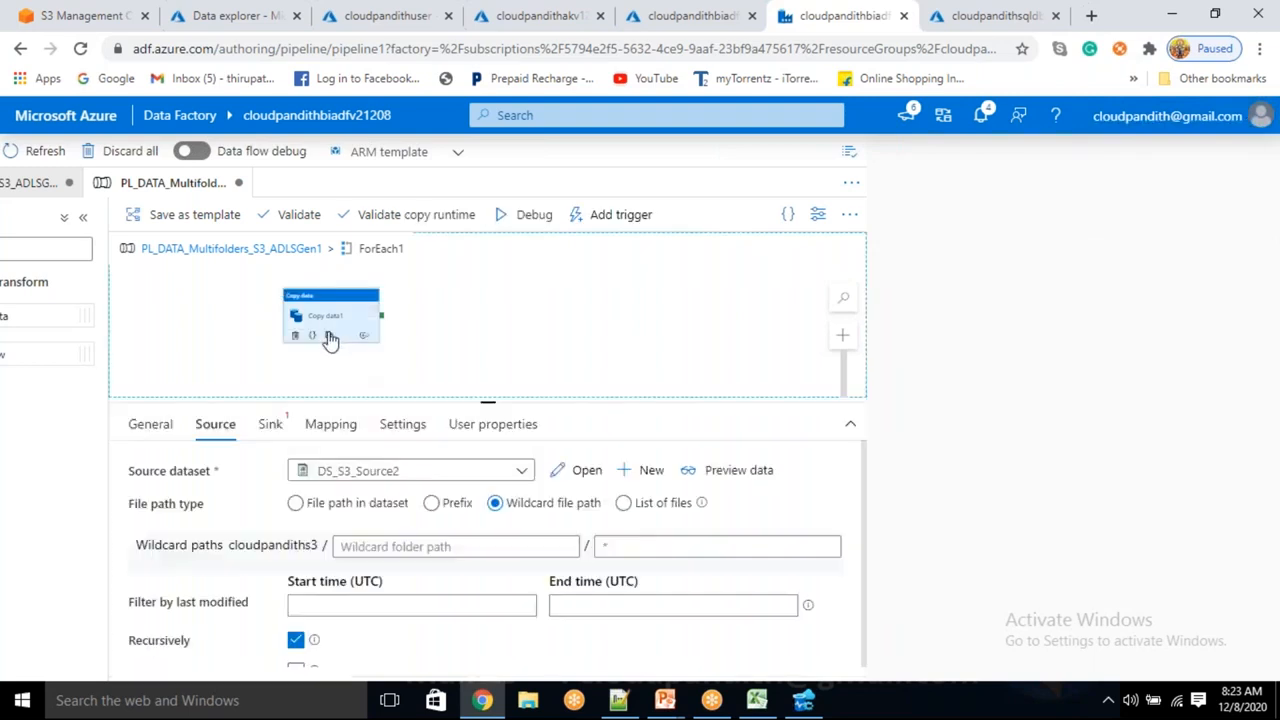
click(272, 426)
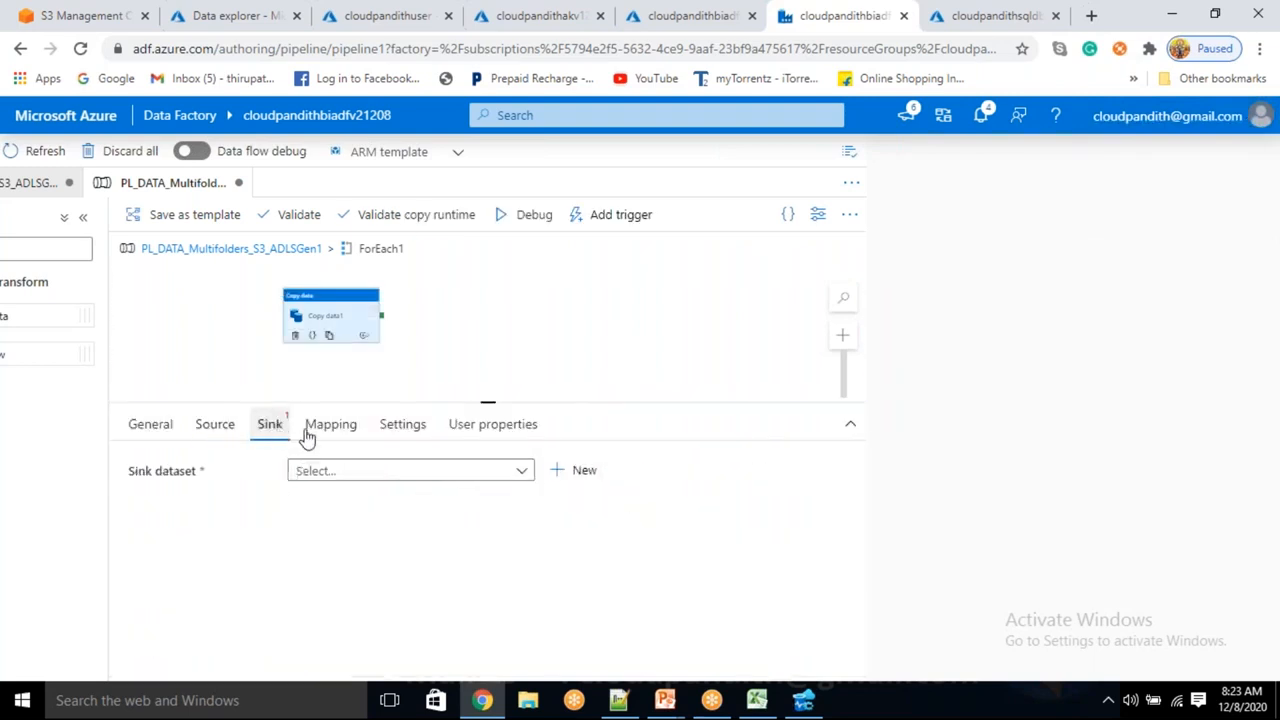
click(592, 472)
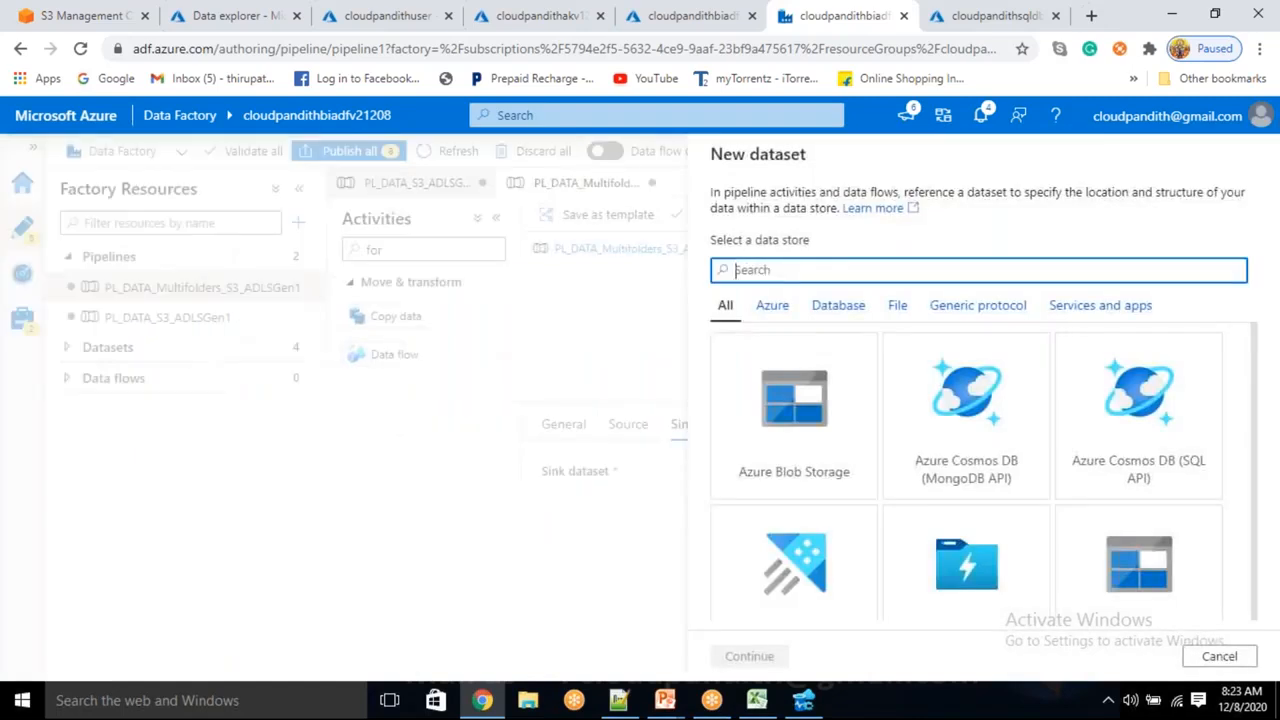
click(1219, 657)
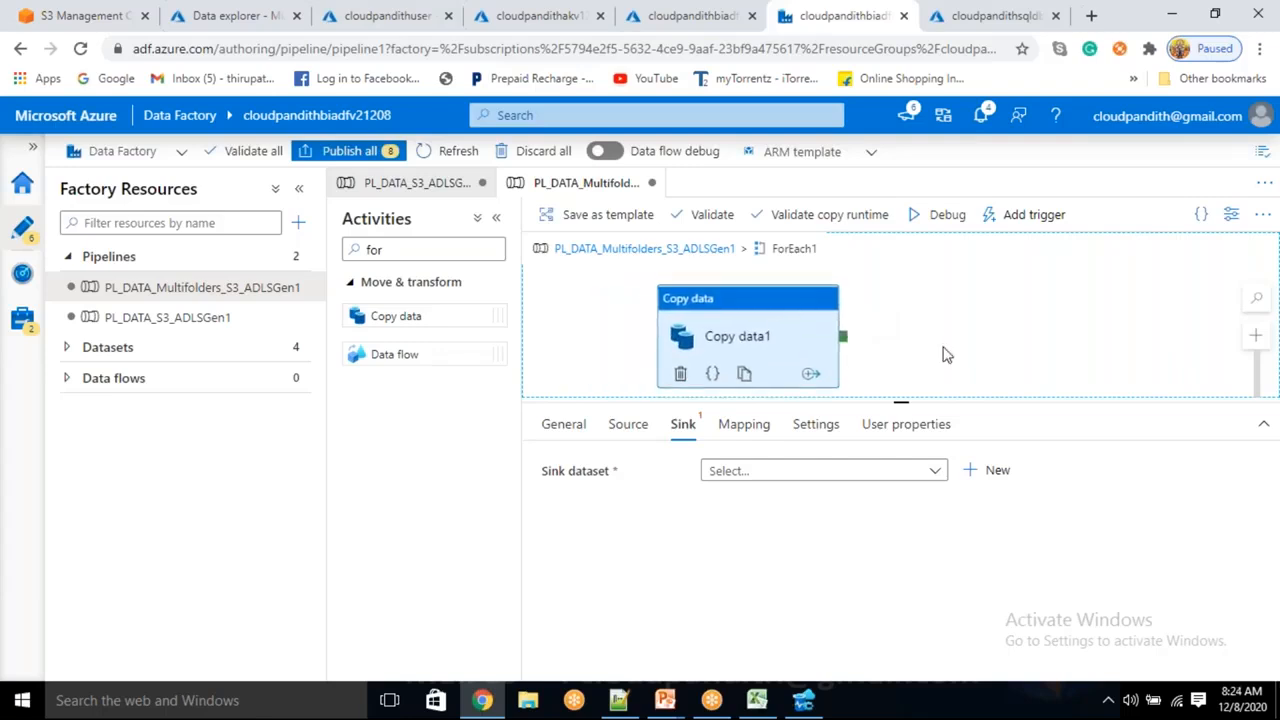
- Open the DS_S3_Source2 dataset and add a String parameter named sourcefoldername with no default value
click(640, 424)
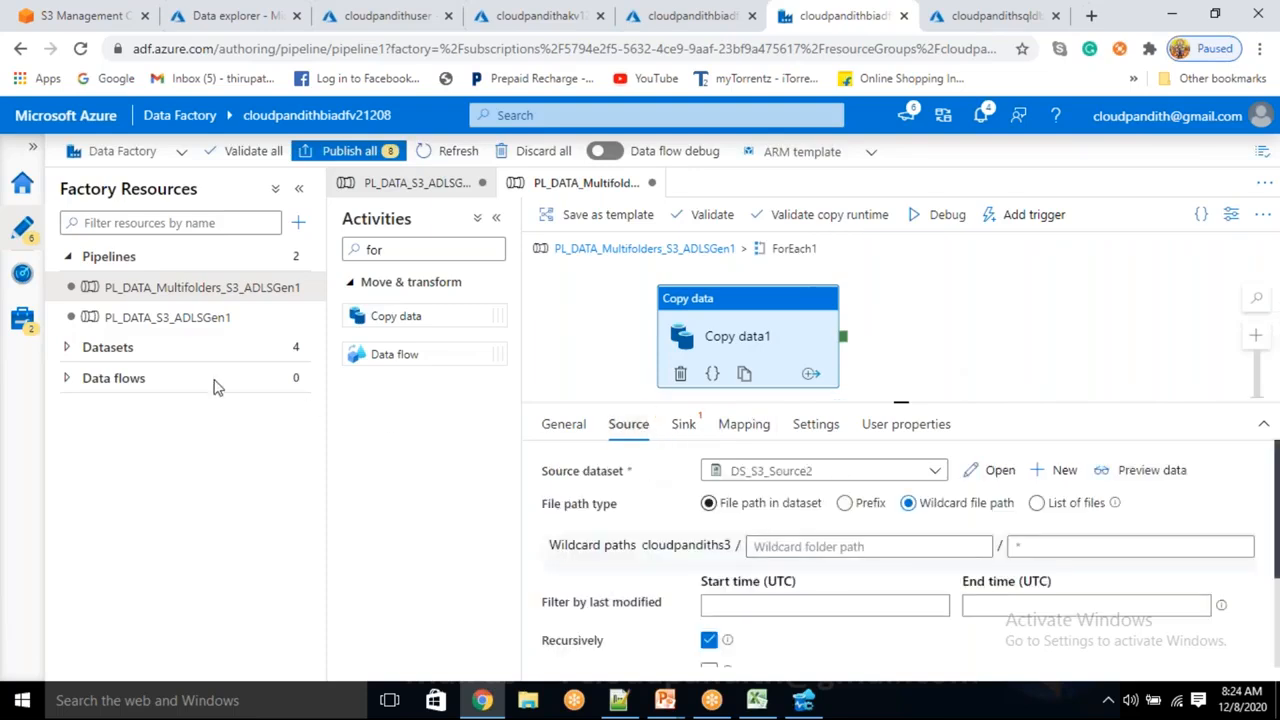
click(137, 352)
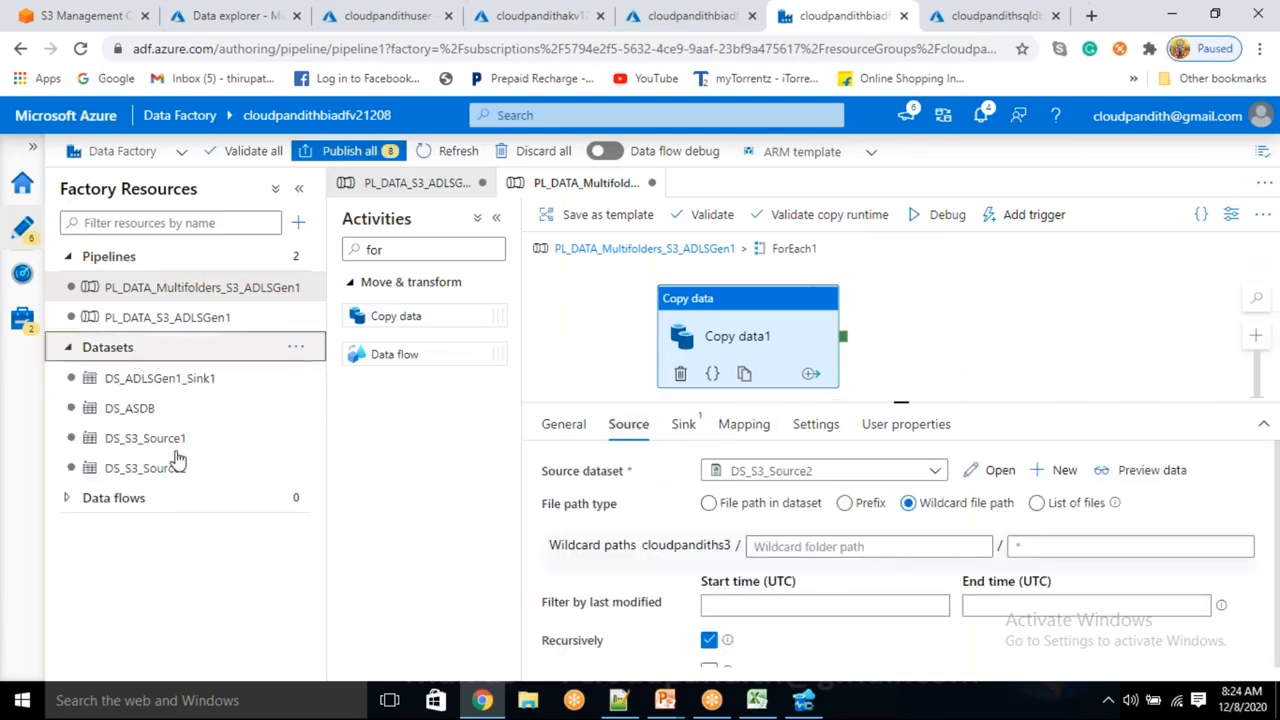
click(155, 480)
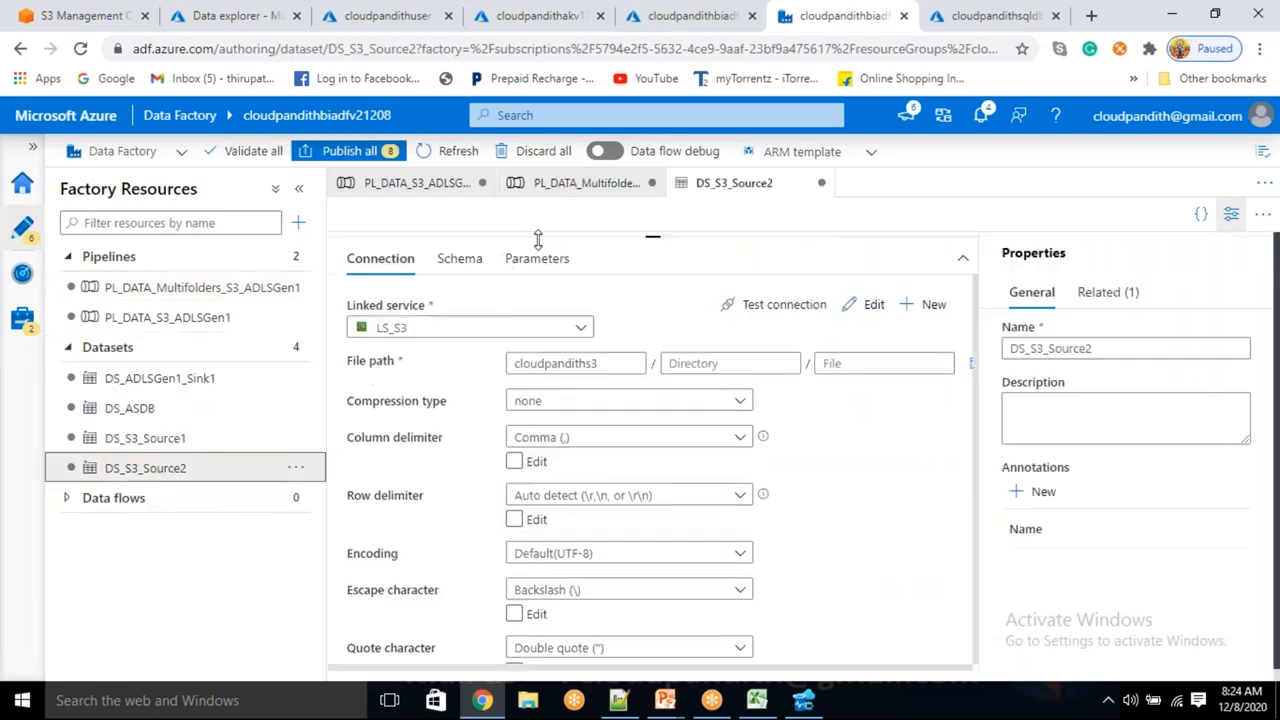
click(537, 258)
click(375, 301)
click(406, 375)
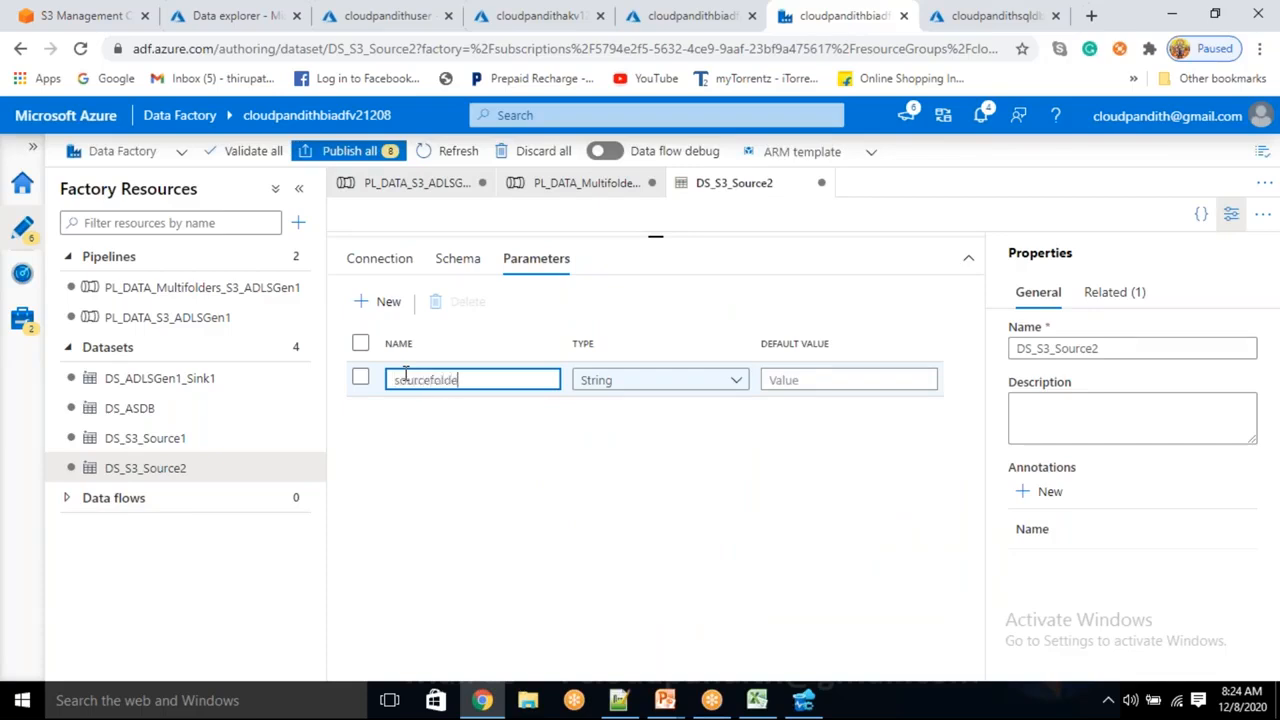
drag(511, 380, 388, 380)
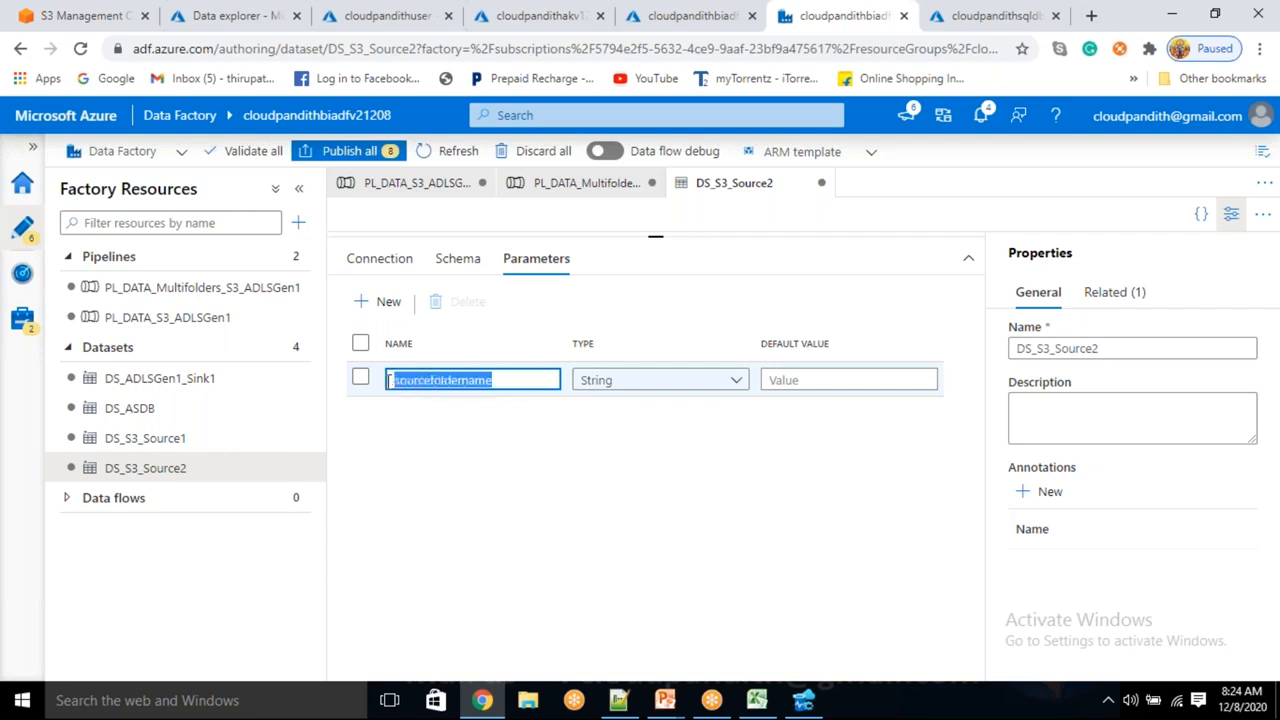
click(401, 258)
click(740, 366)
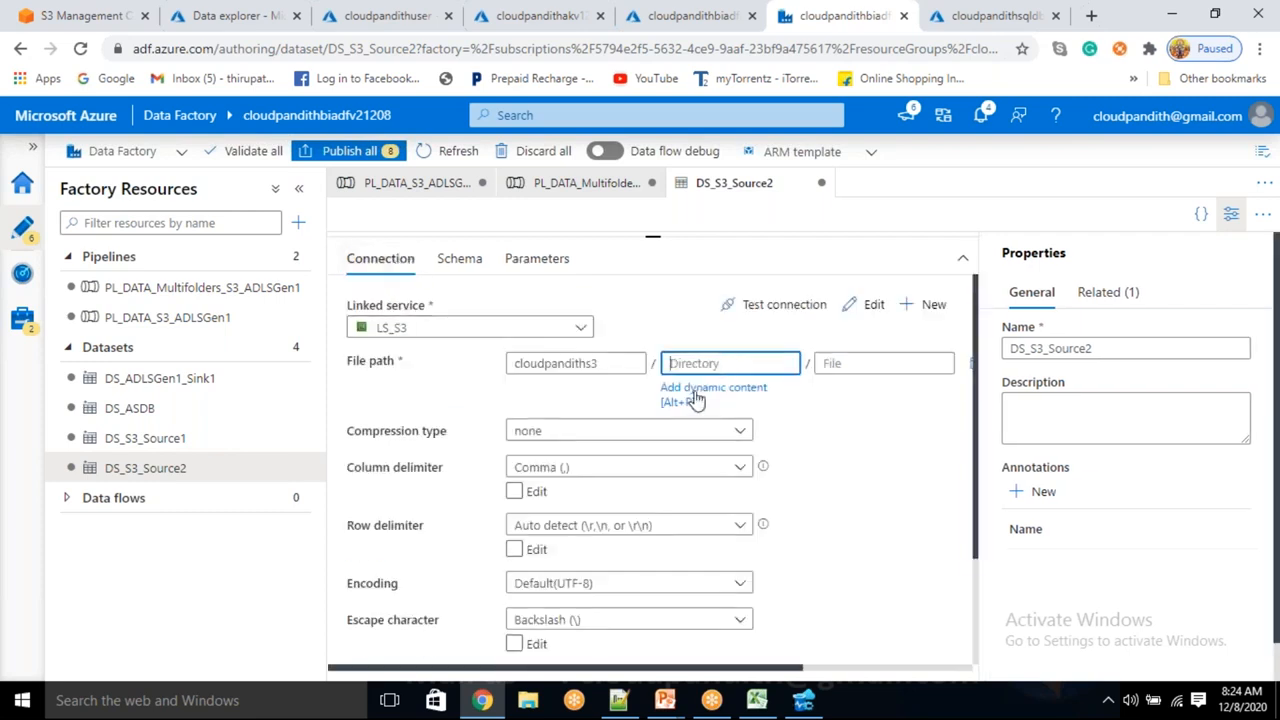
click(690, 397)
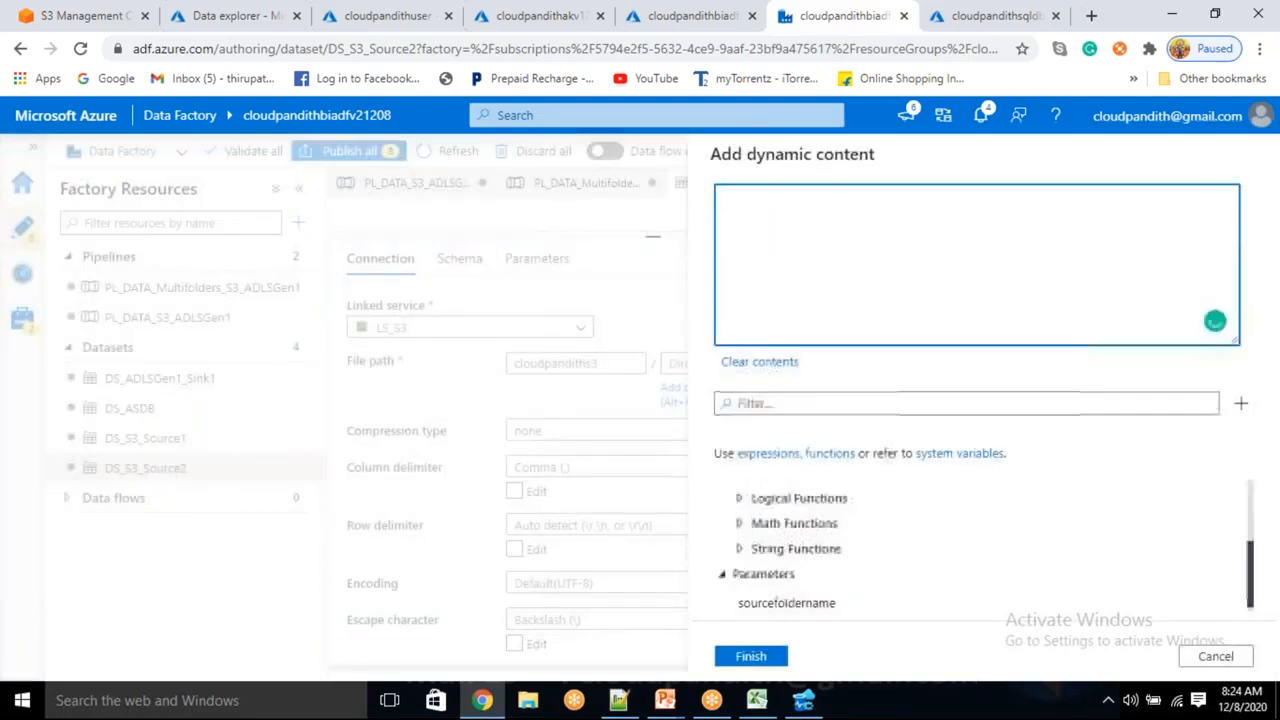
click(806, 603)
click(751, 656)
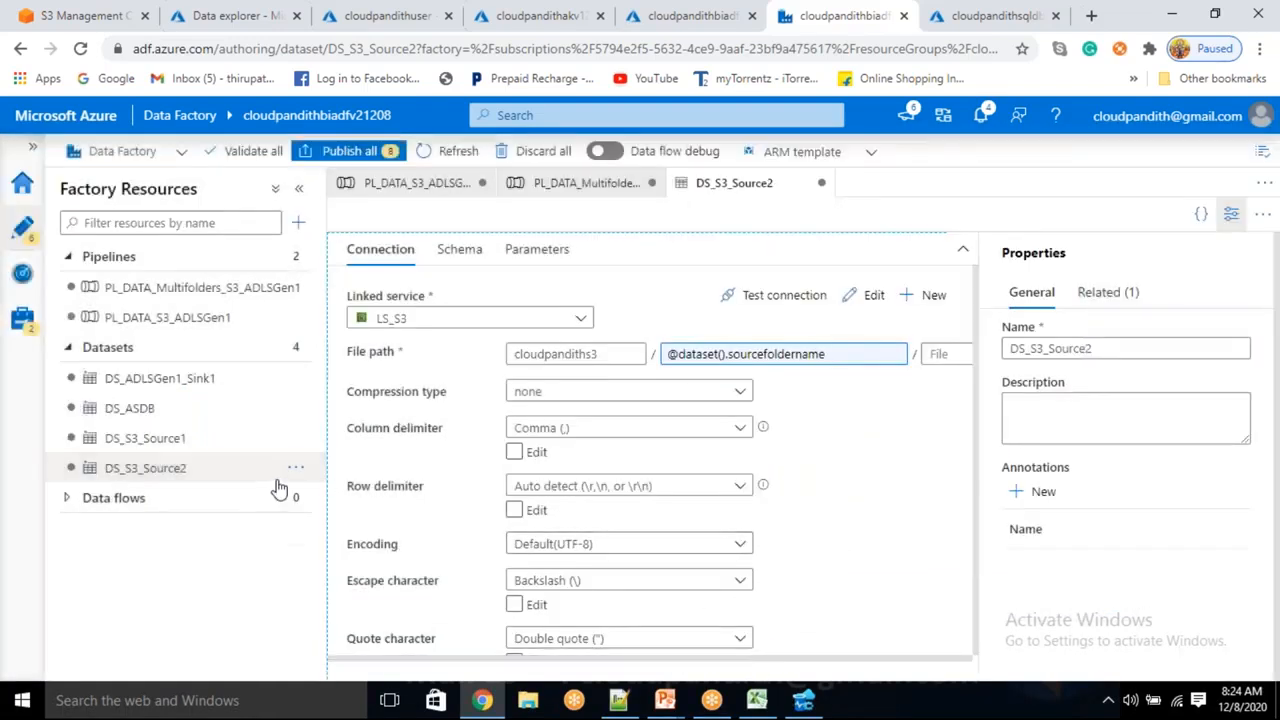
click(208, 292)
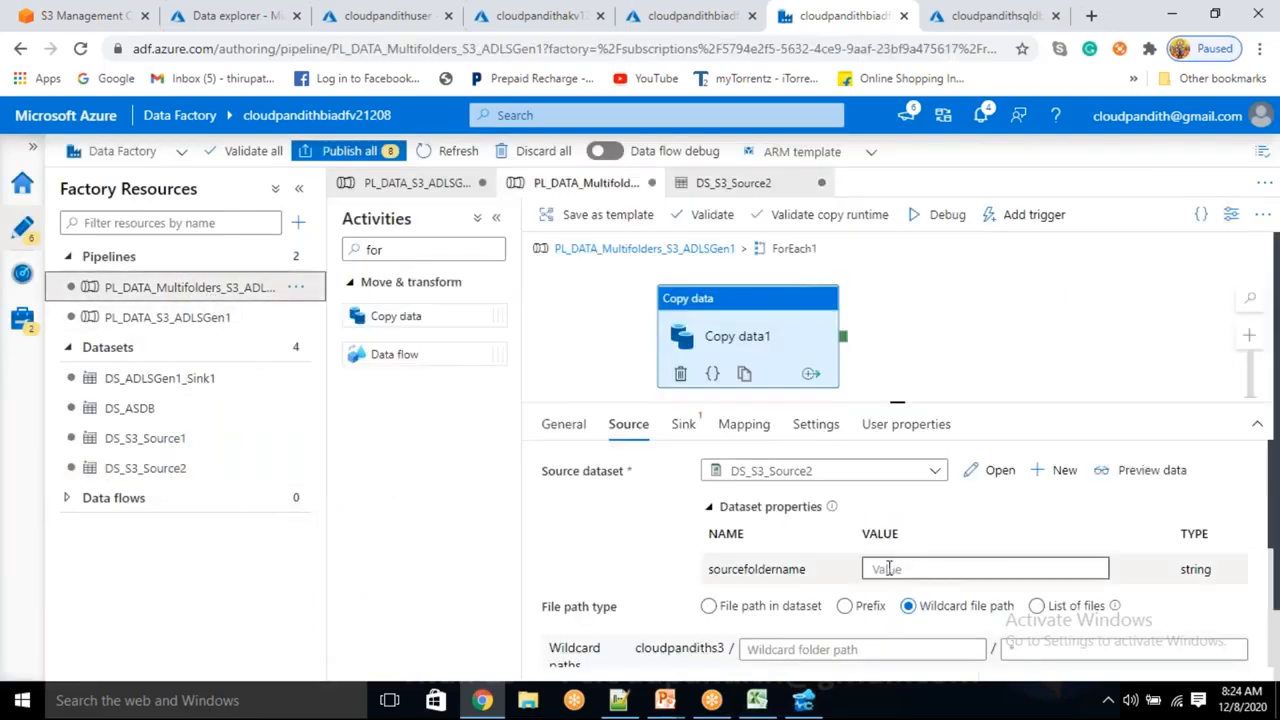
click(888, 568)
click(621, 701)
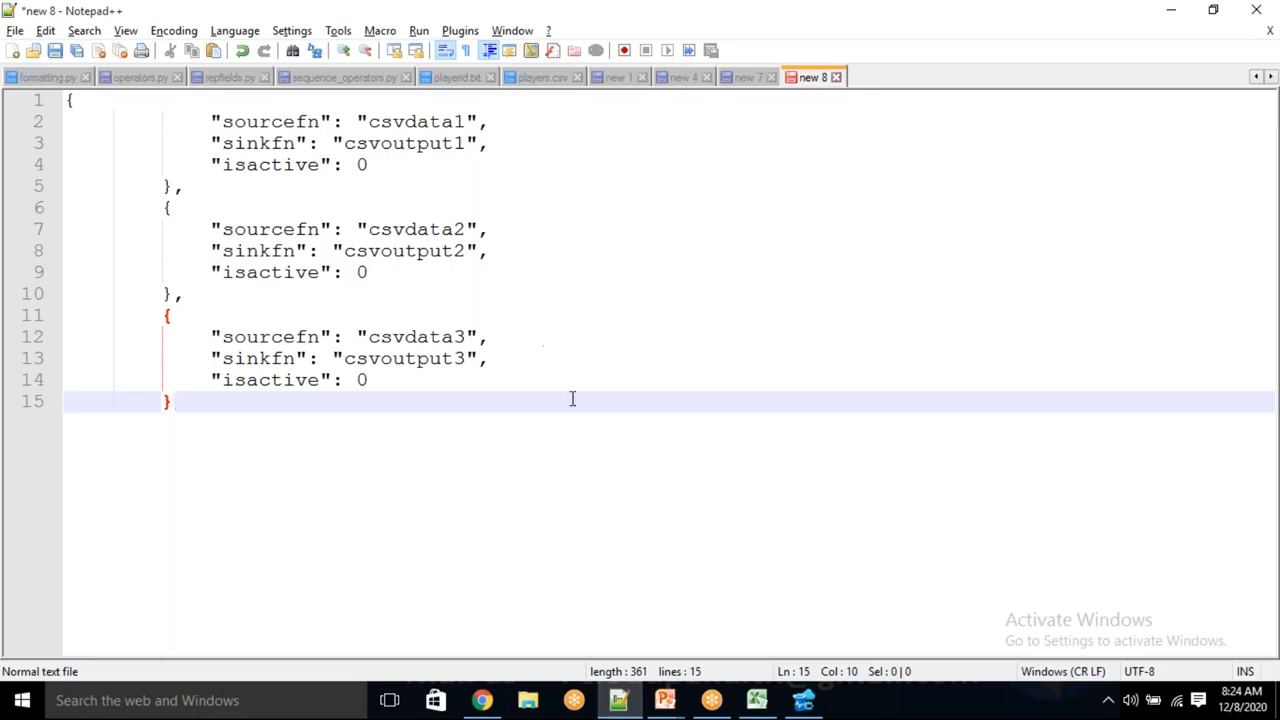
key(alt+Tab)
click(900, 568)
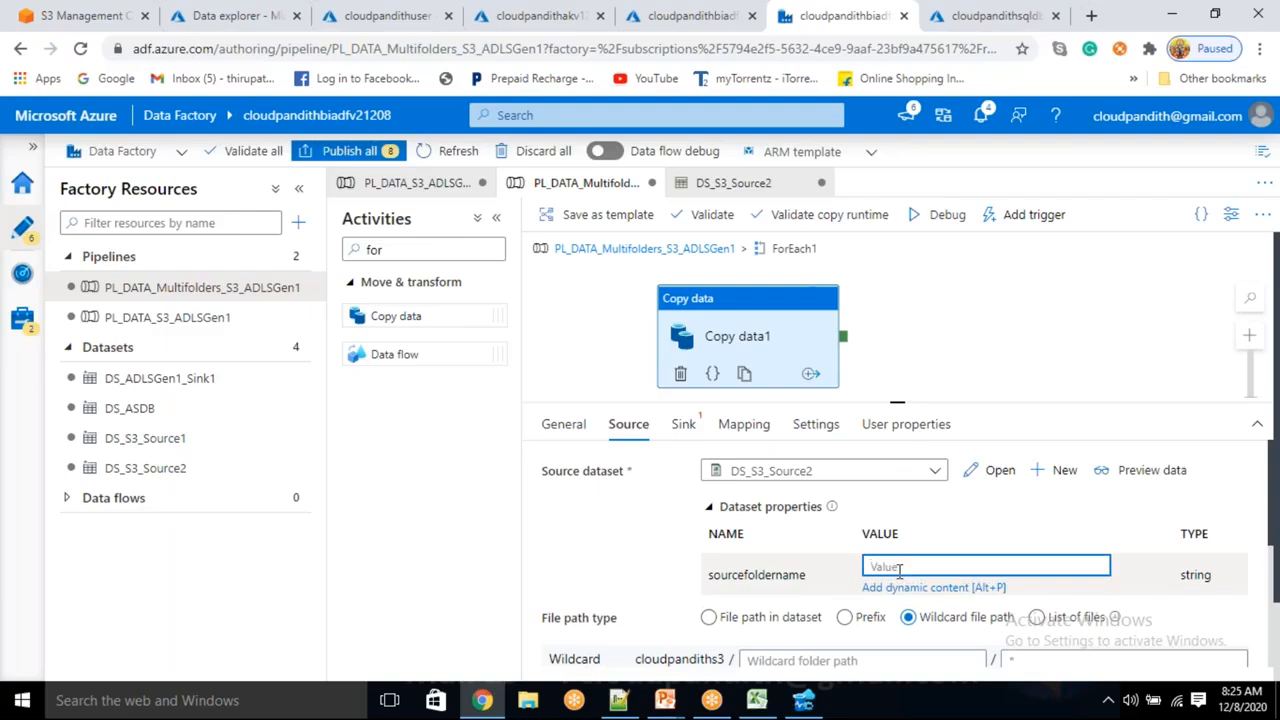
key(alt+Tab)
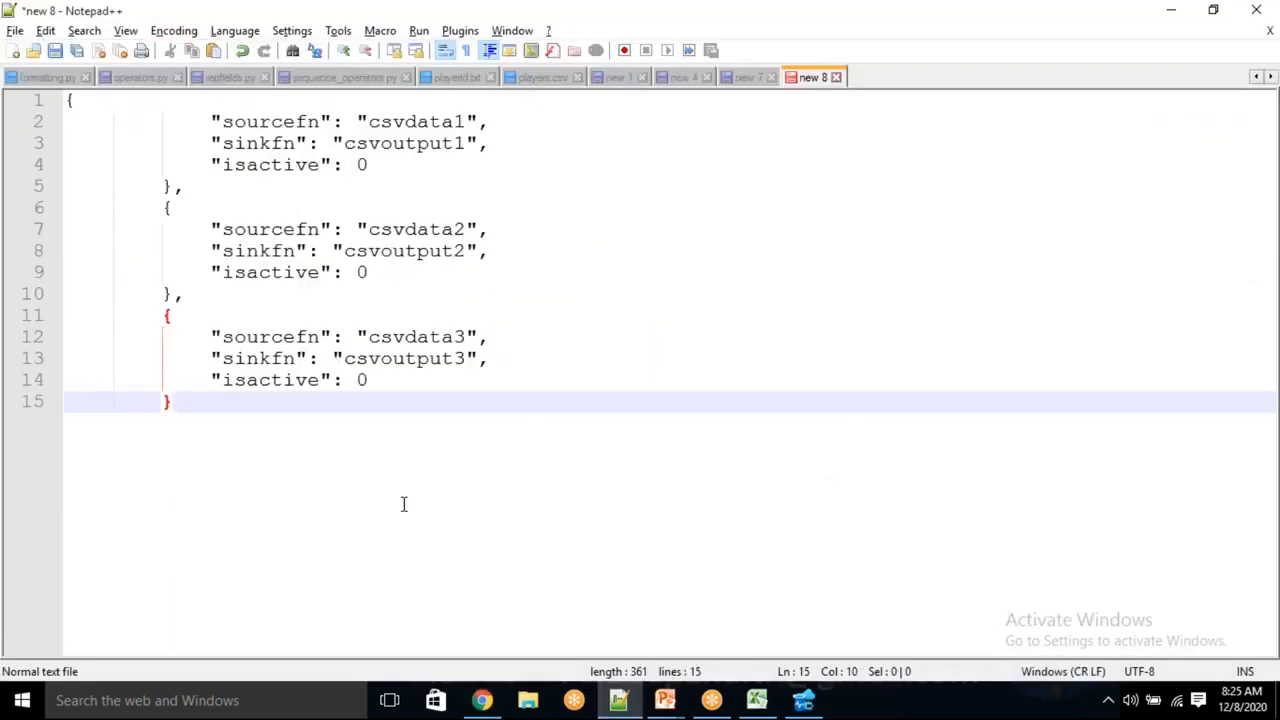
key(Return)
key(Return)
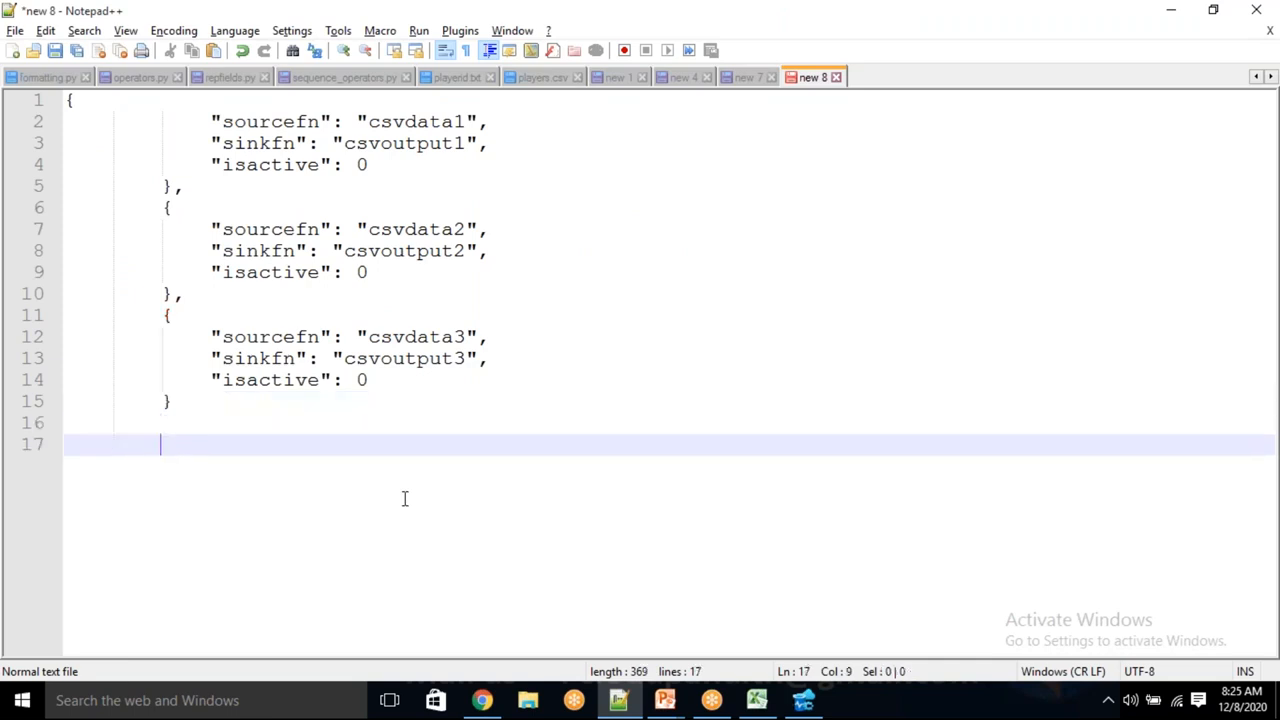
text(@item)
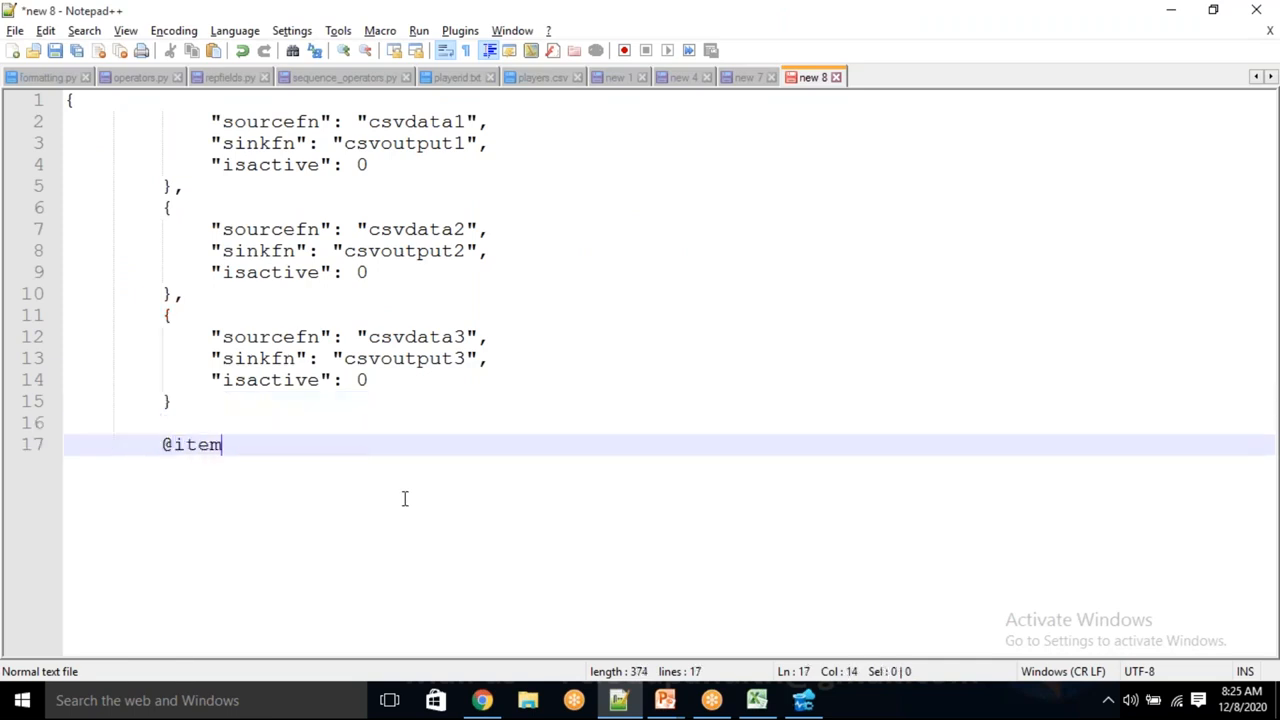
text(().)
double_click(257, 123)
key(ctrl+c)
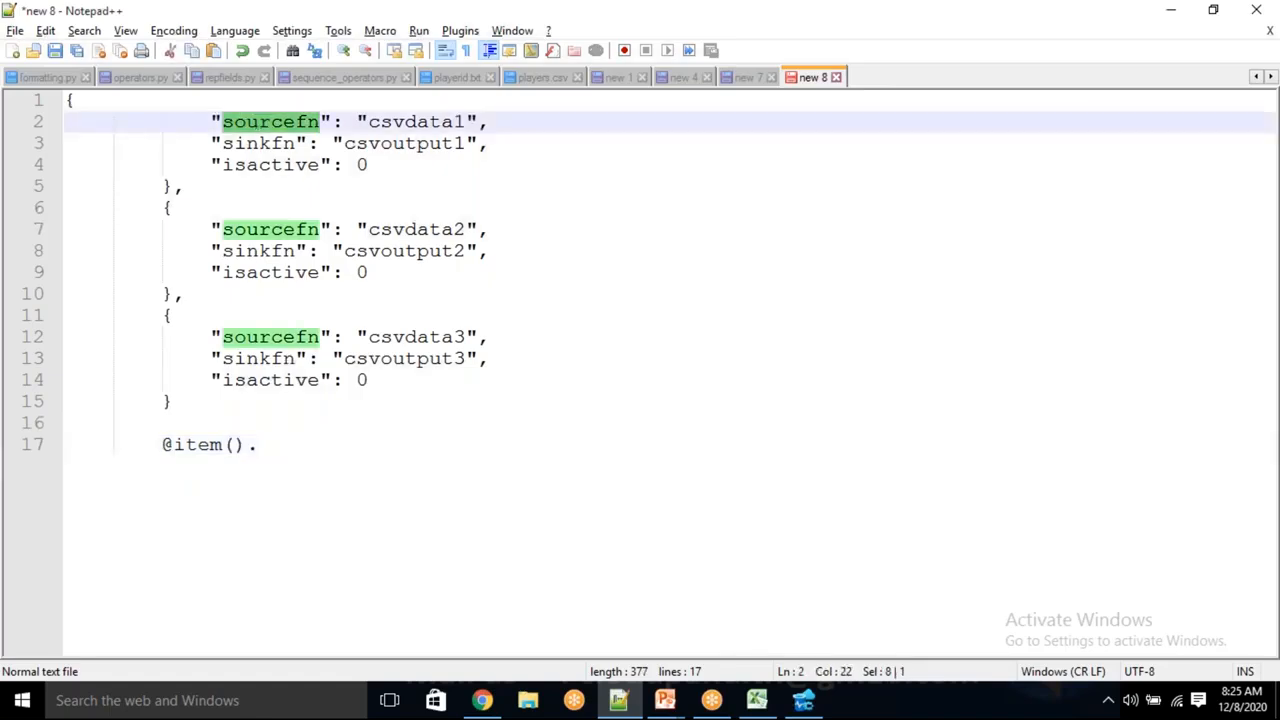
click(281, 453)
key(ctrl+v)
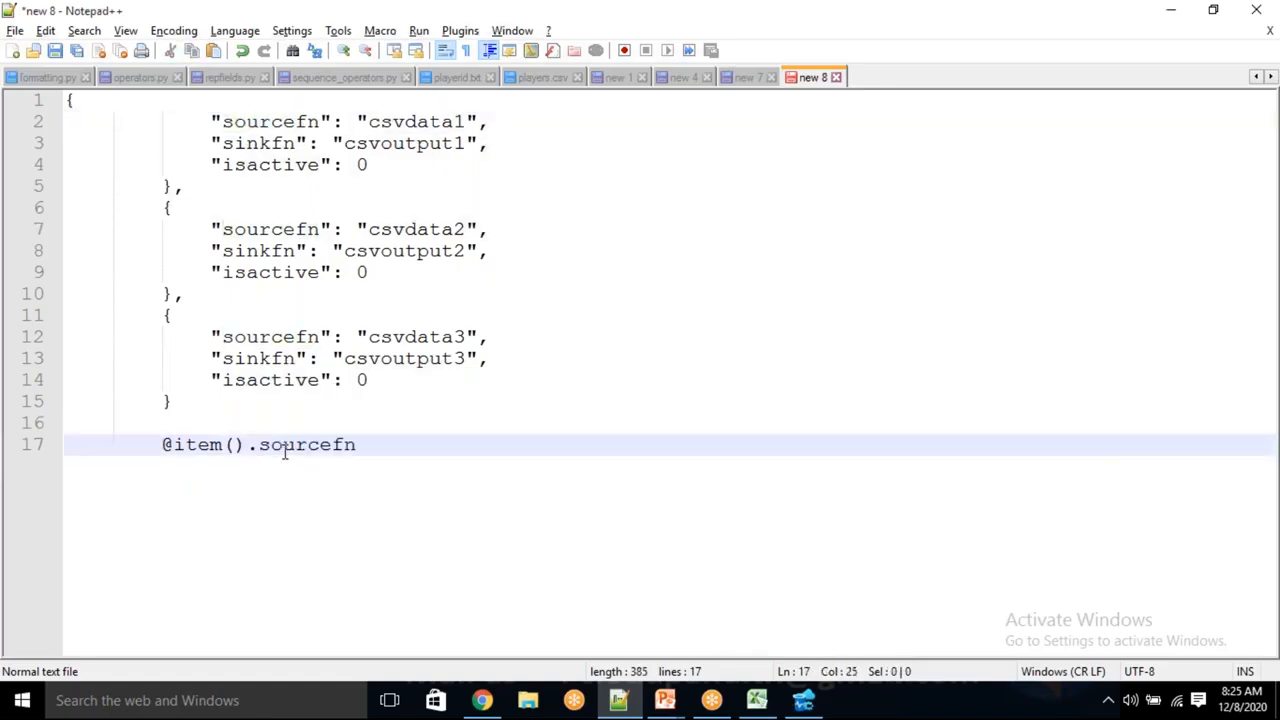
key(shift+Home)
key(ctrl+c)
key(alt+Tab)
click(1006, 620)
click(941, 561)
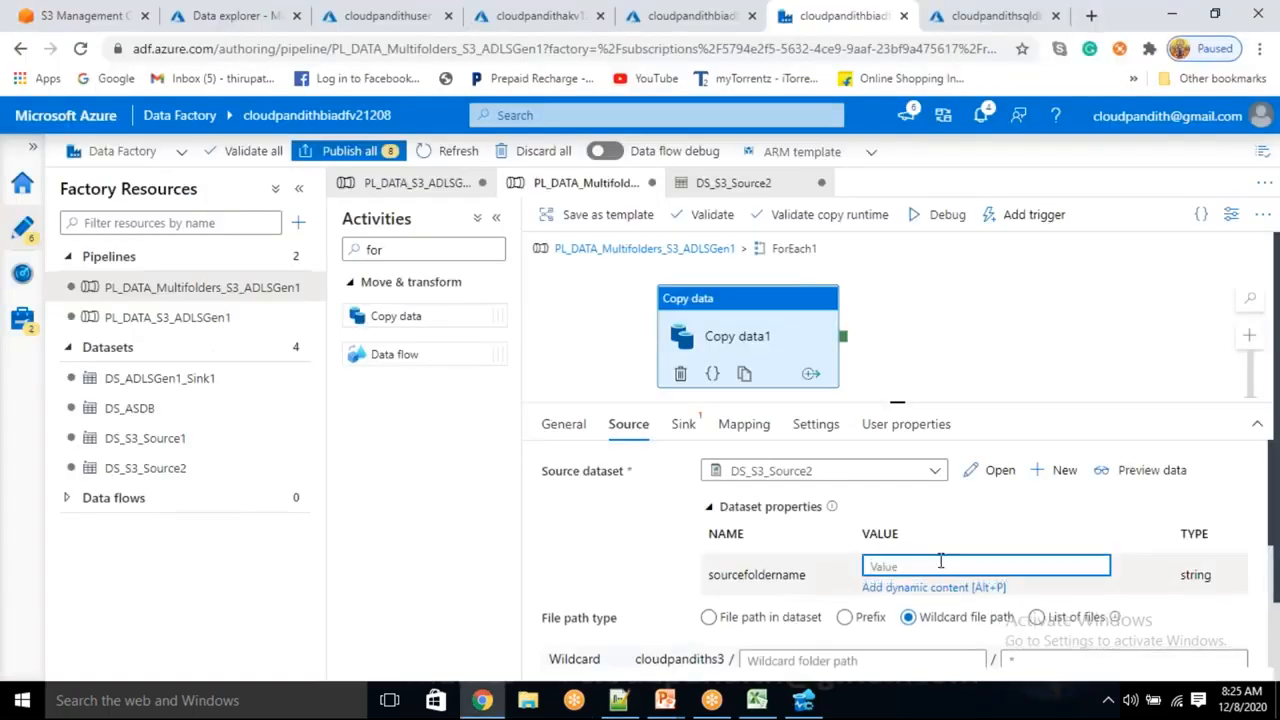
key(ctrl+v)
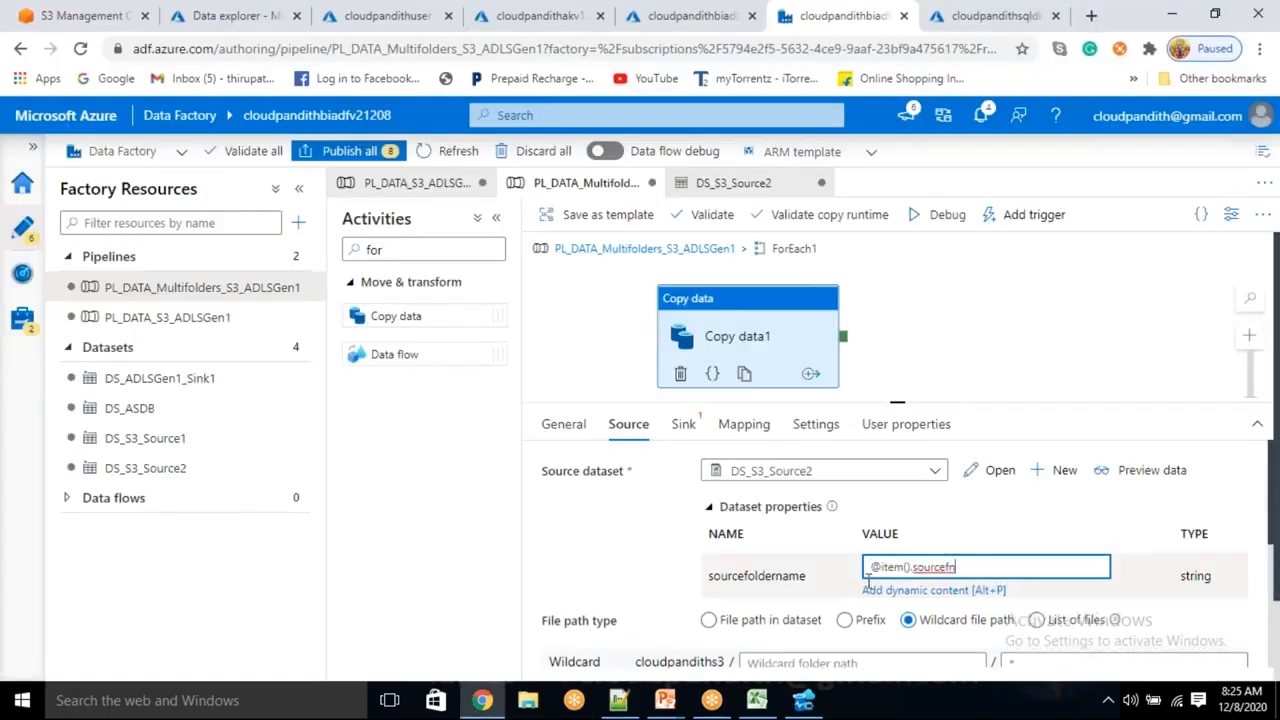
click(590, 545)
- Start a new sink dataset for Copy data1 with Azure Data Lake Storage Gen1 as the data store and Json format
click(683, 426)
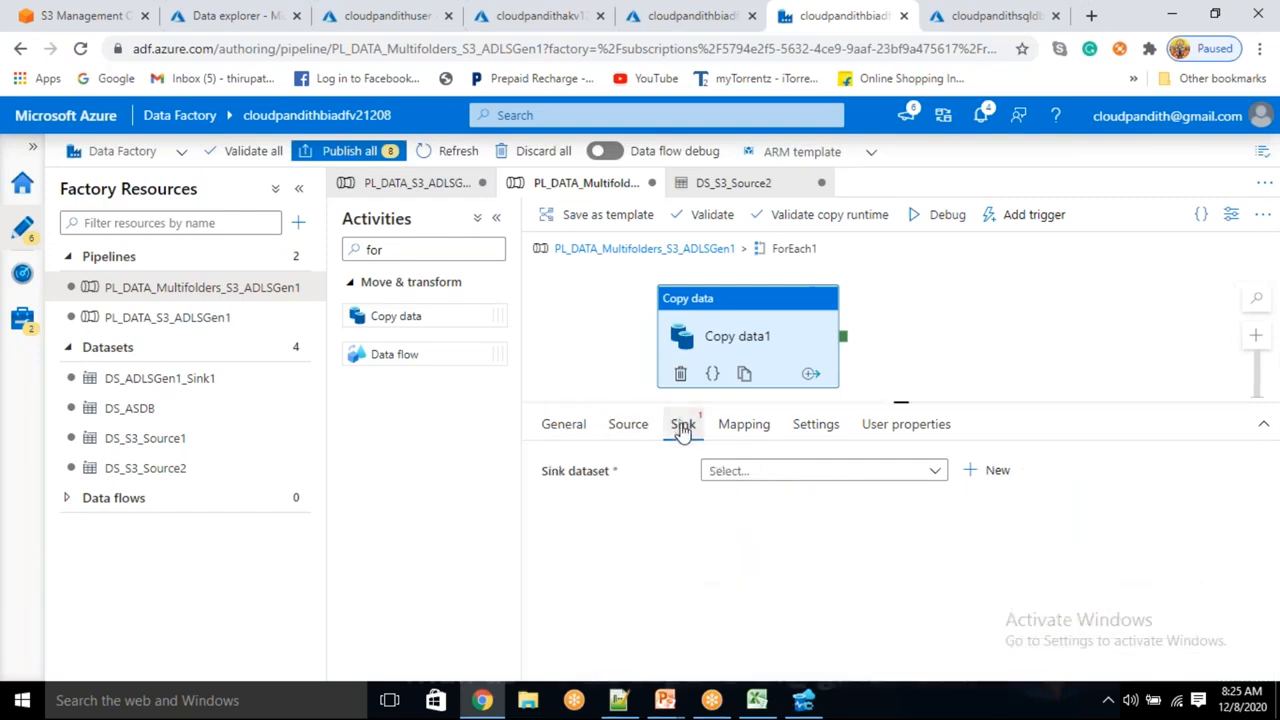
click(995, 470)
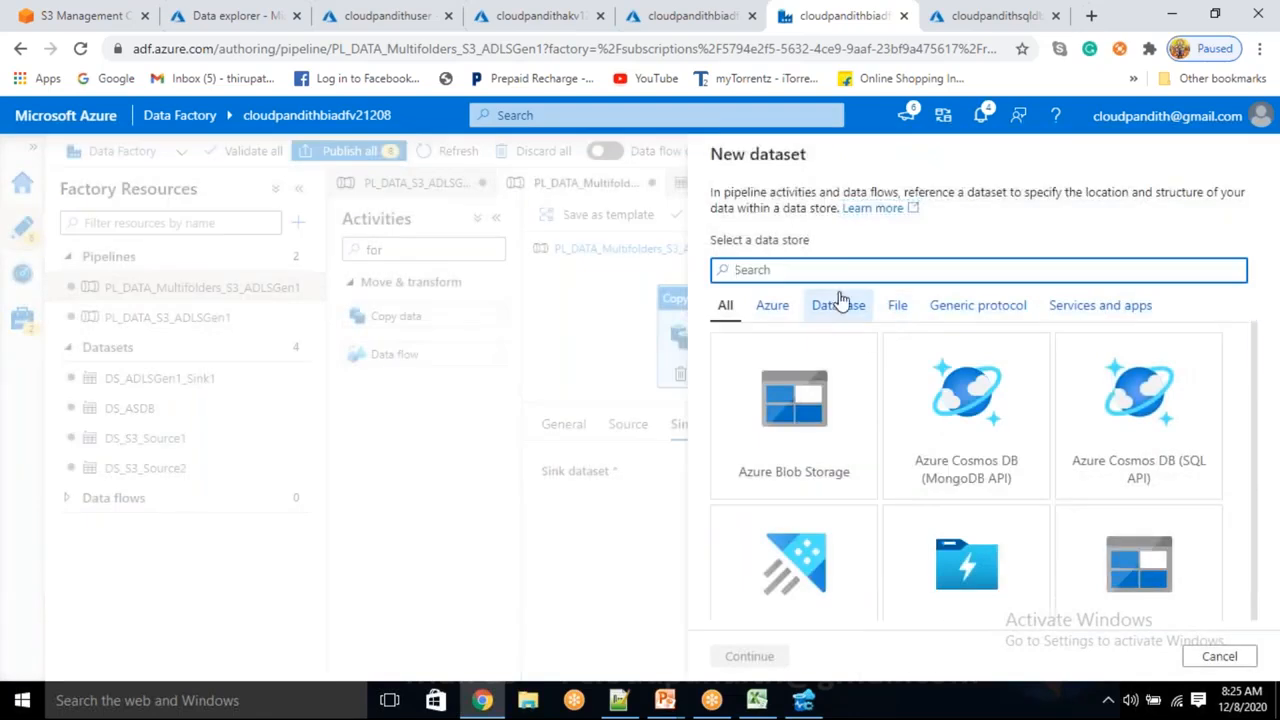
text(gen1)
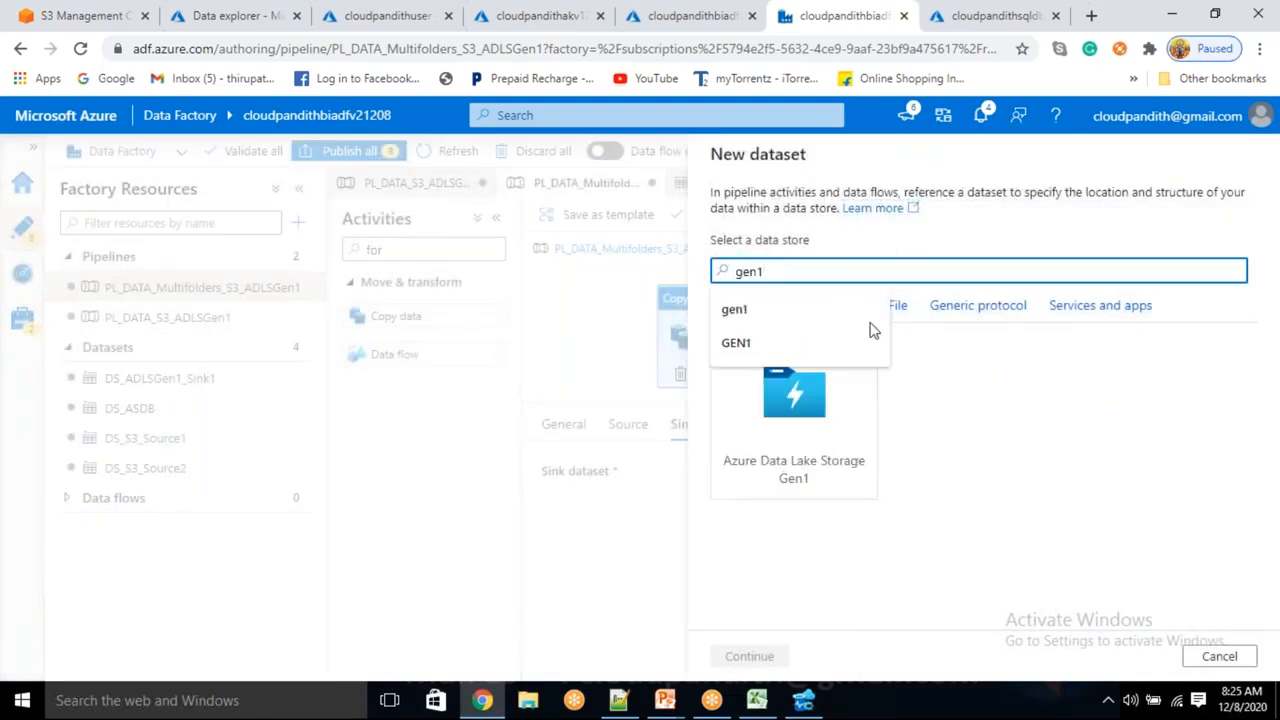
click(770, 460)
click(749, 656)
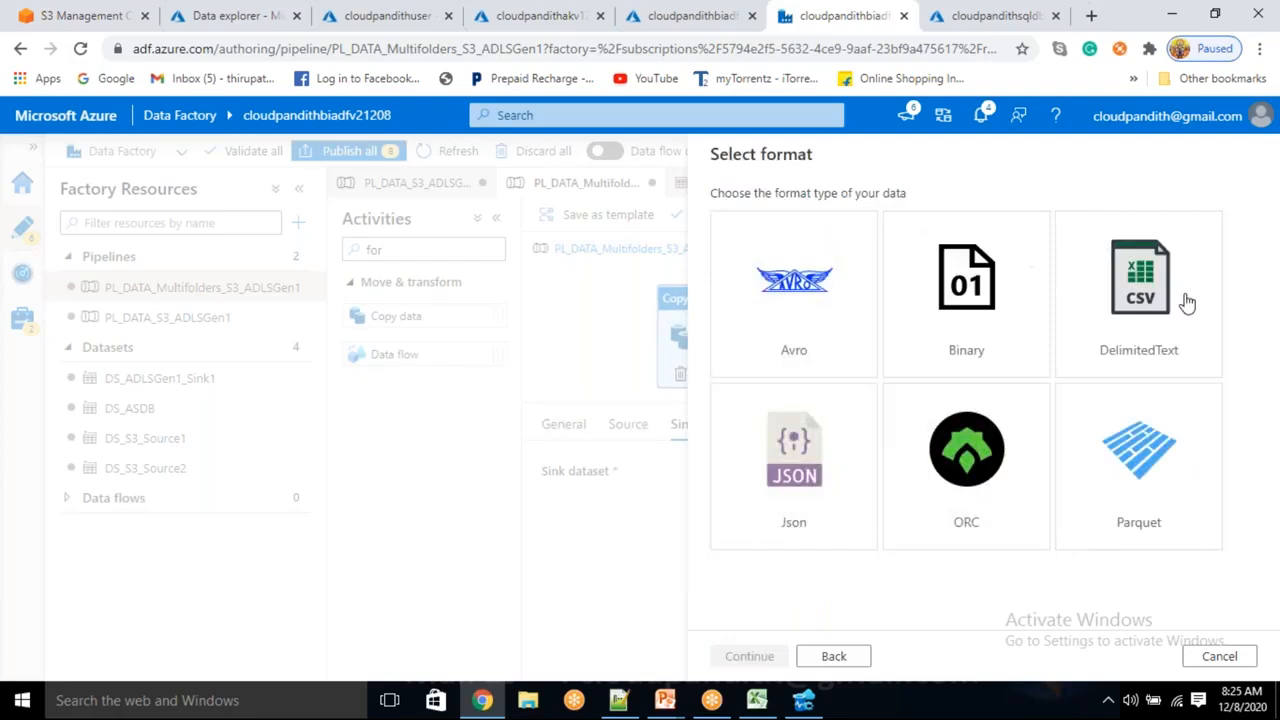
click(800, 470)
click(757, 656)
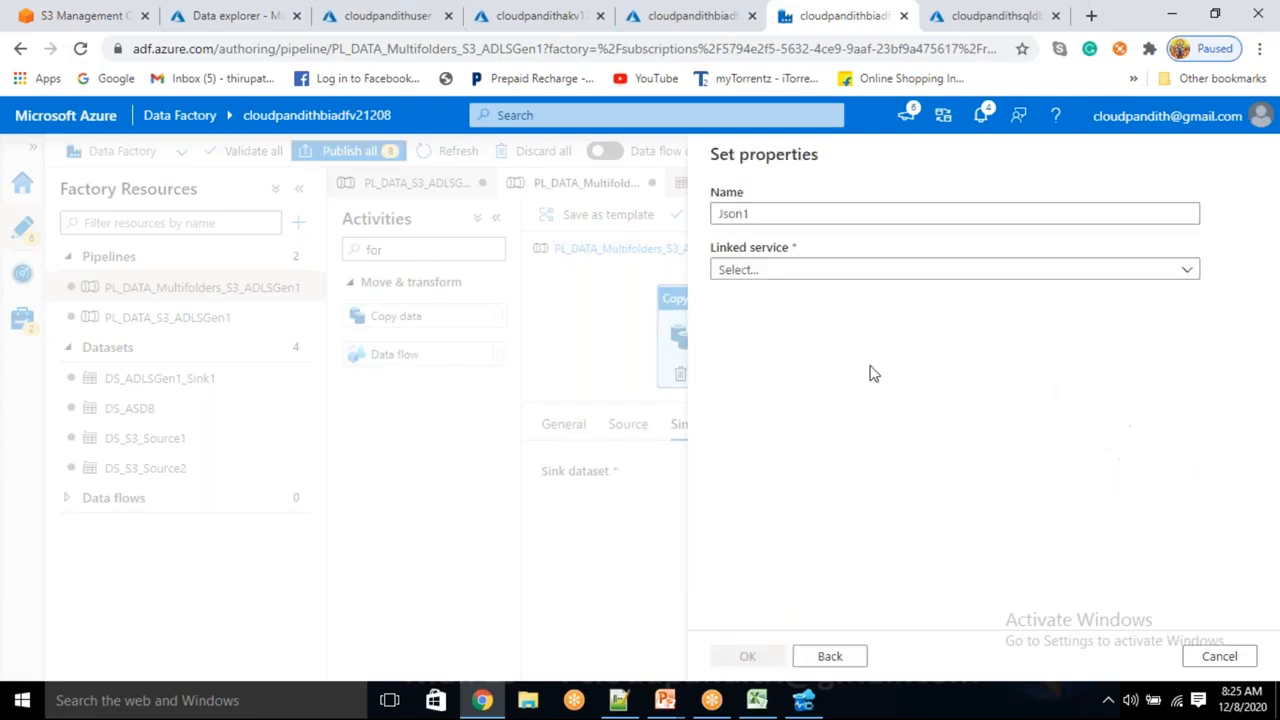
- Name the dataset DS_ADLSGen1_Sink2, link it to AzureDataLakeStore1, and create it with an empty file path
click(843, 212)
key(BackSpace)
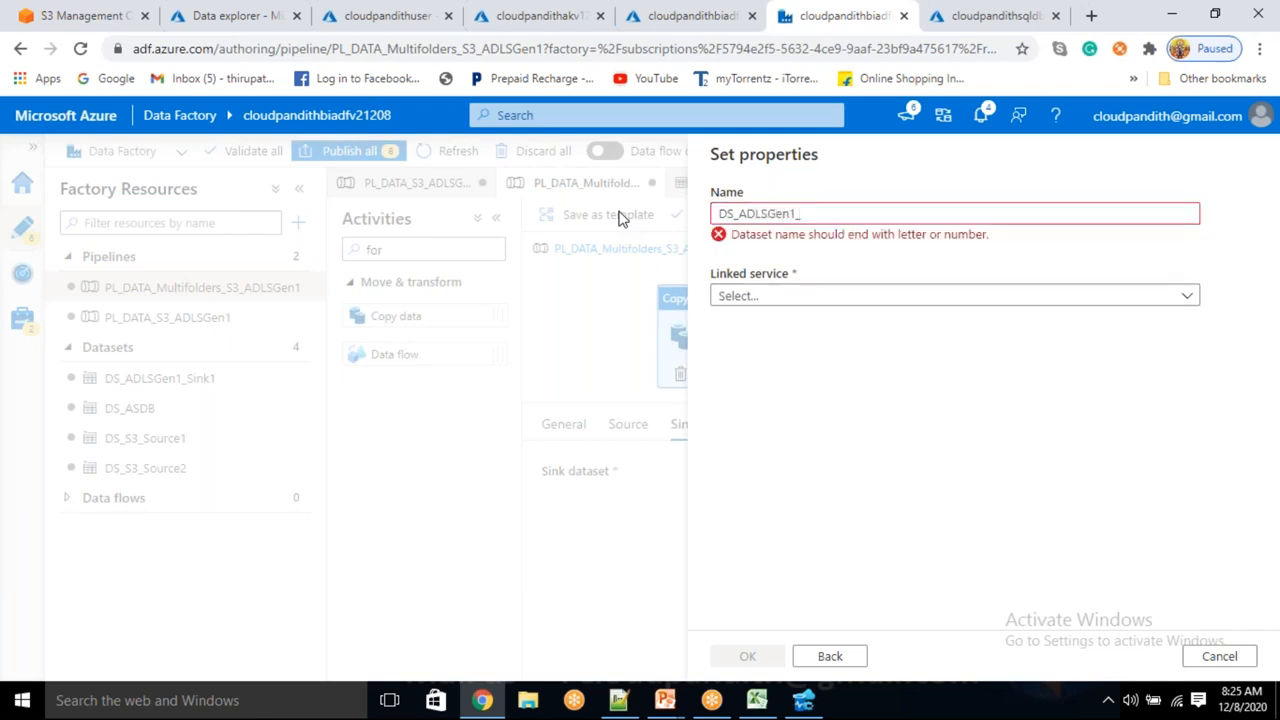
click(760, 277)
click(790, 389)
click(800, 323)
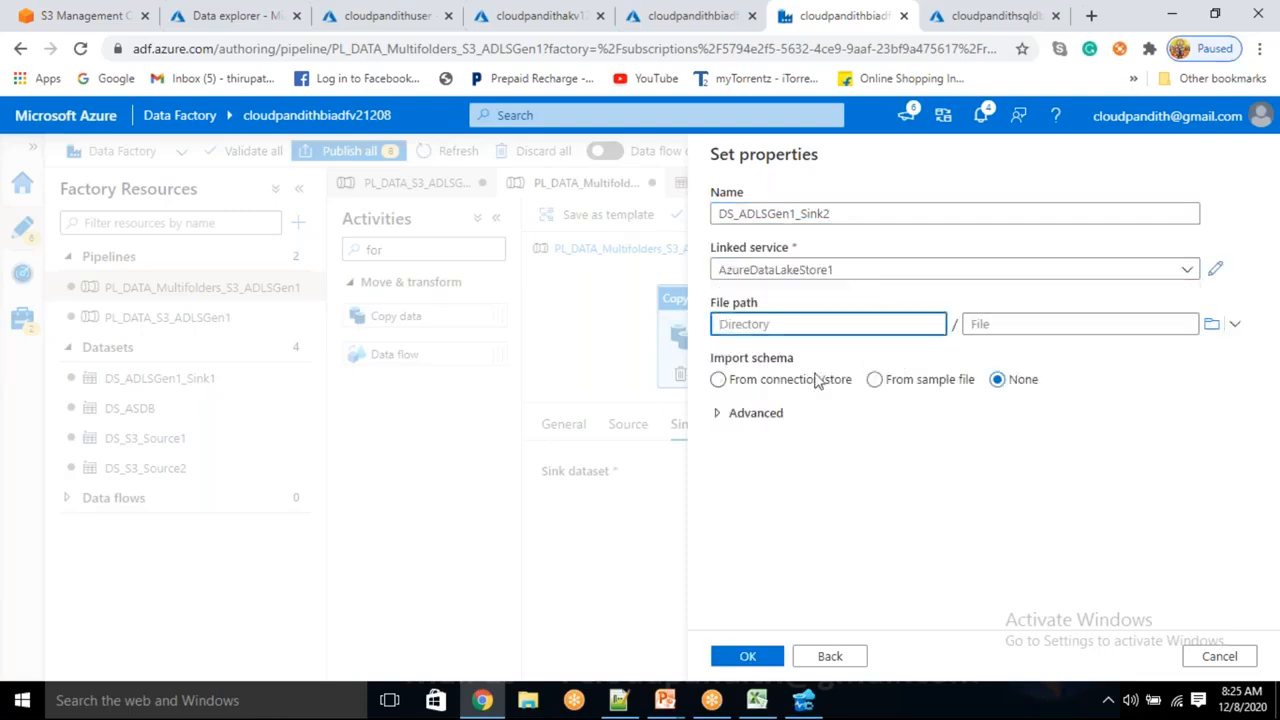
click(748, 656)
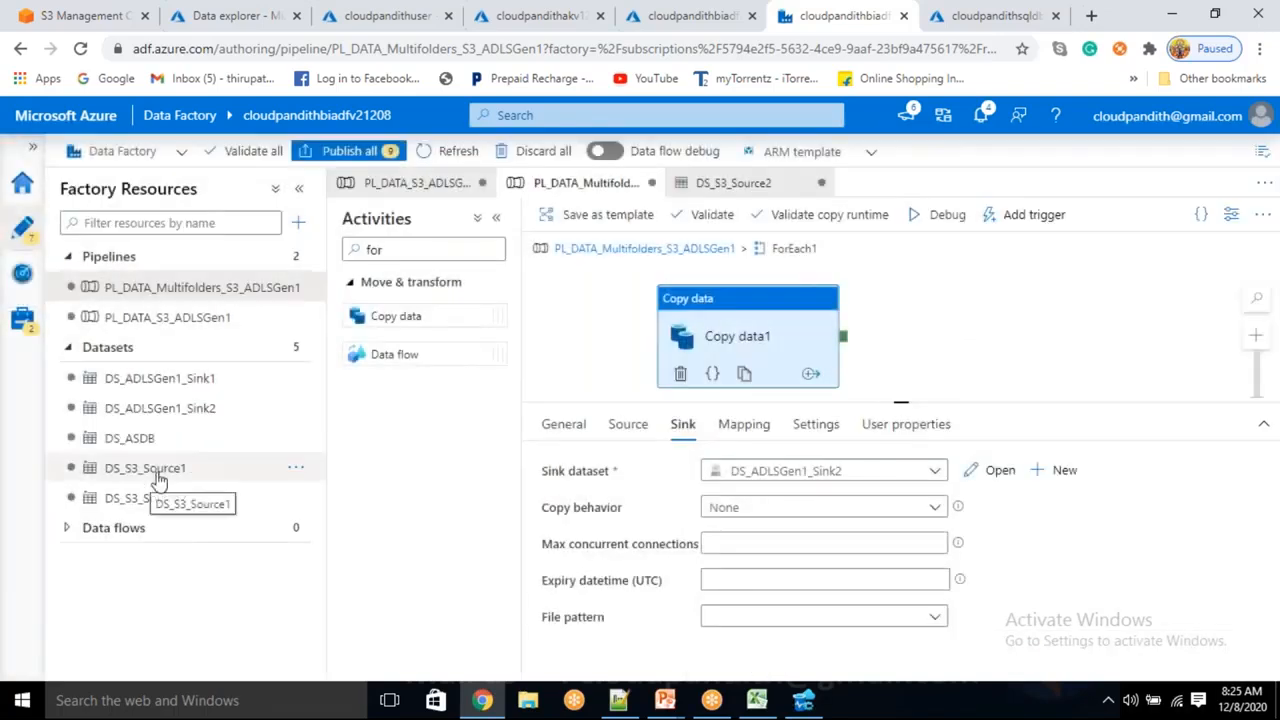
- Open the DS_ADLSGen1_Sink2 dataset and add a String parameter named sinkfoldername with no default value
click(198, 400)
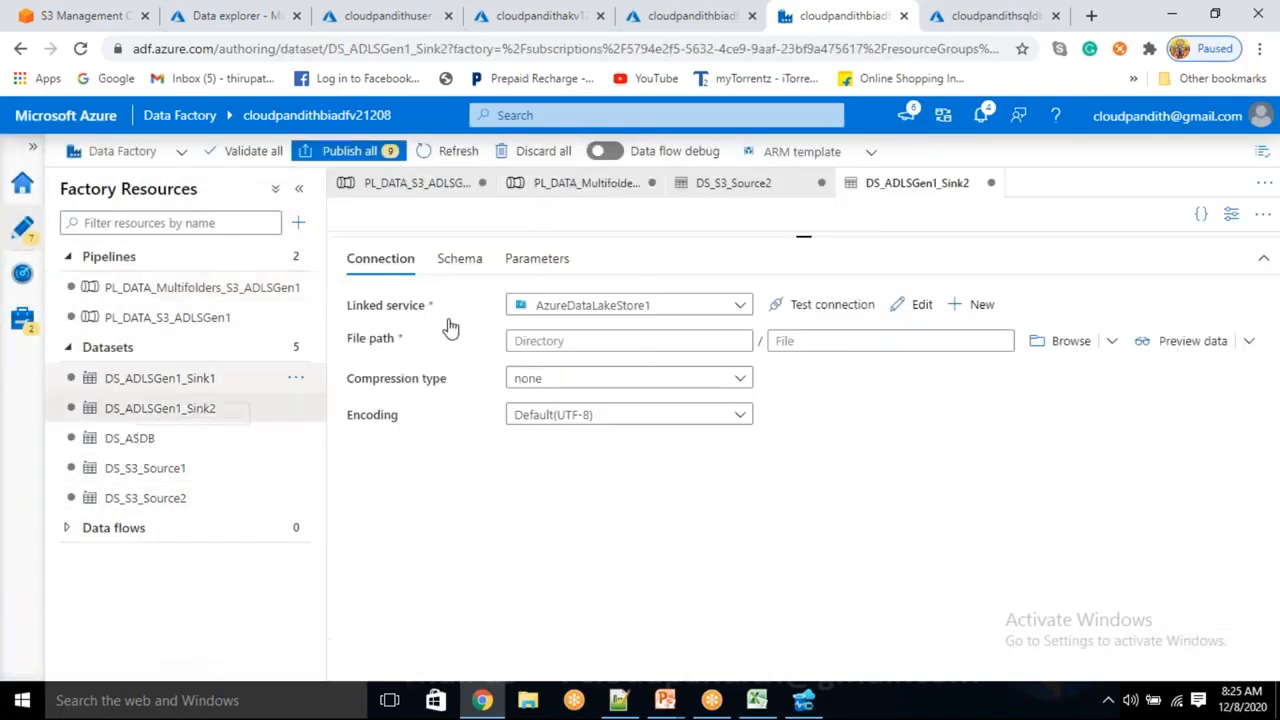
click(560, 256)
click(387, 305)
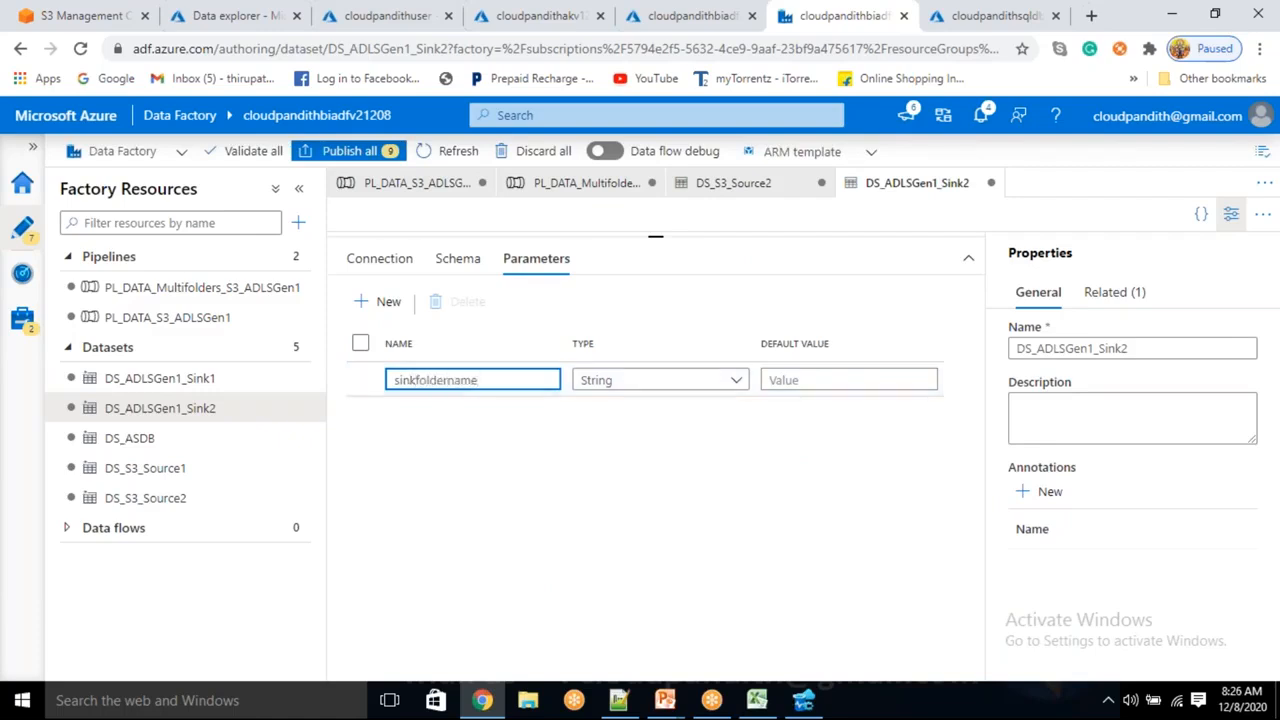
click(380, 258)
click(560, 364)
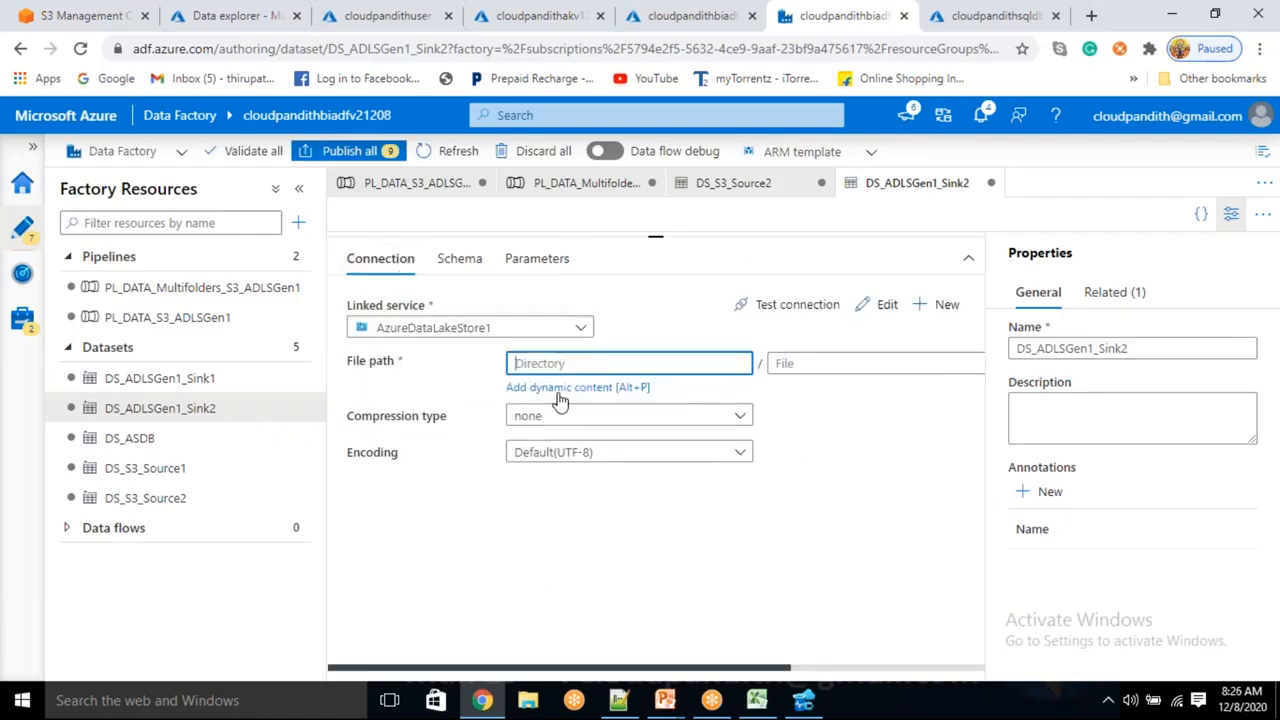
click(560, 389)
scroll(800, 580, down, 5)
click(782, 597)
click(751, 657)
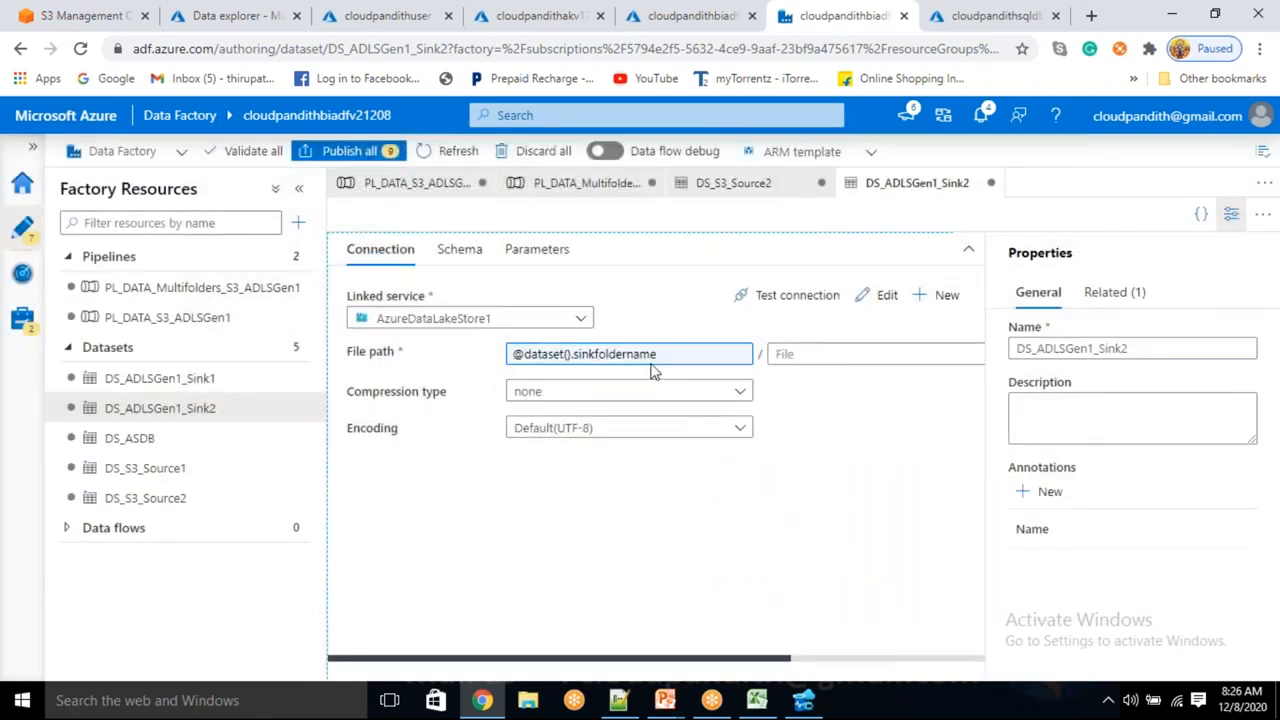
click(208, 290)
key(alt+Tab)
key(End)
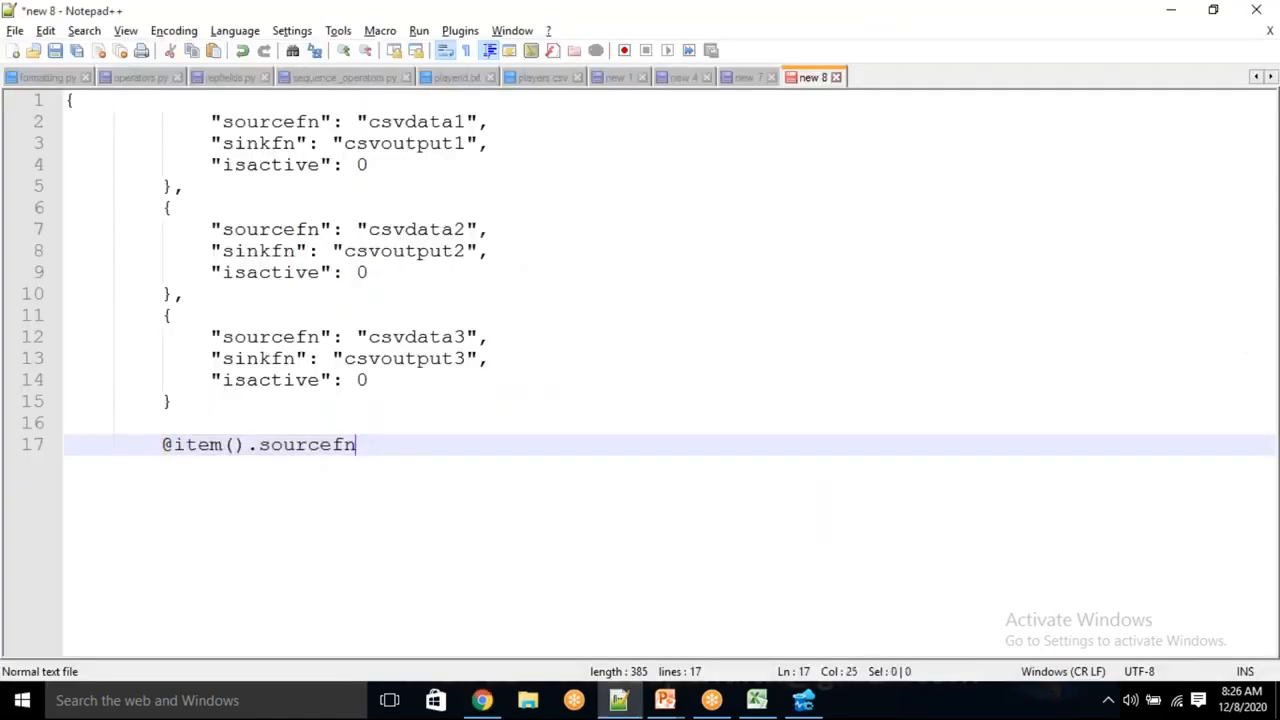
key(Return)
text(@i)
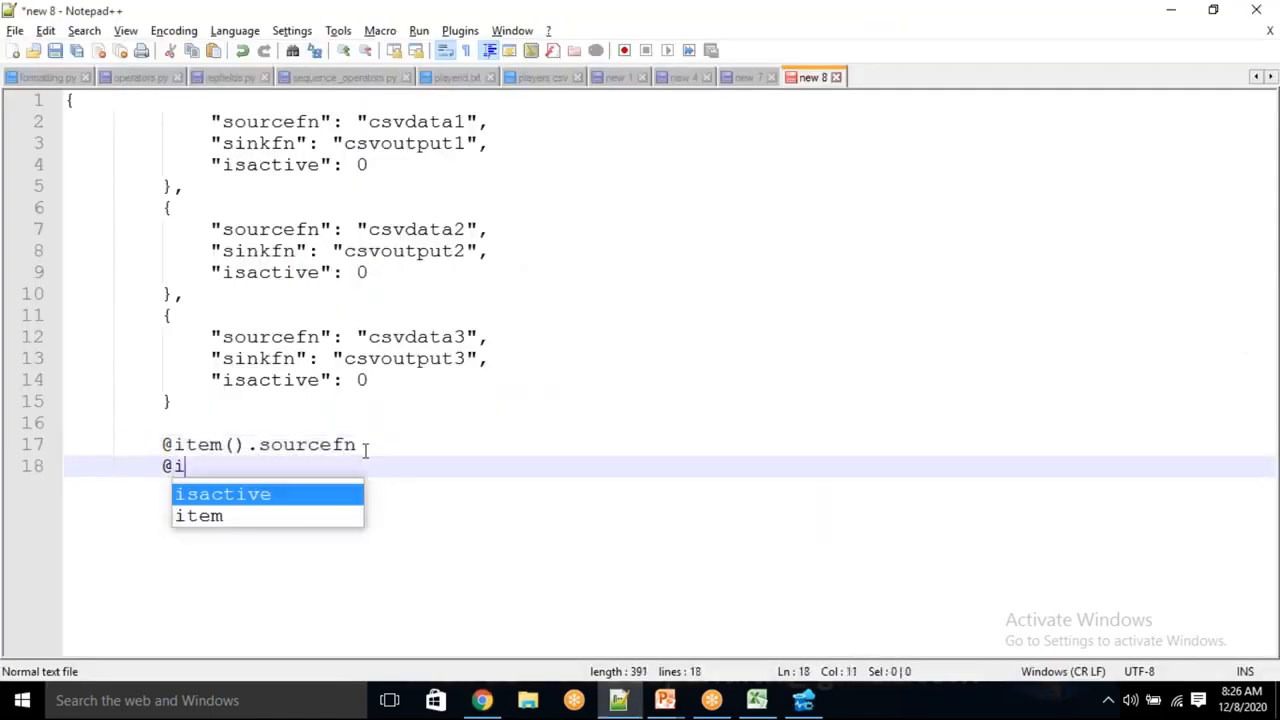
text(tem())
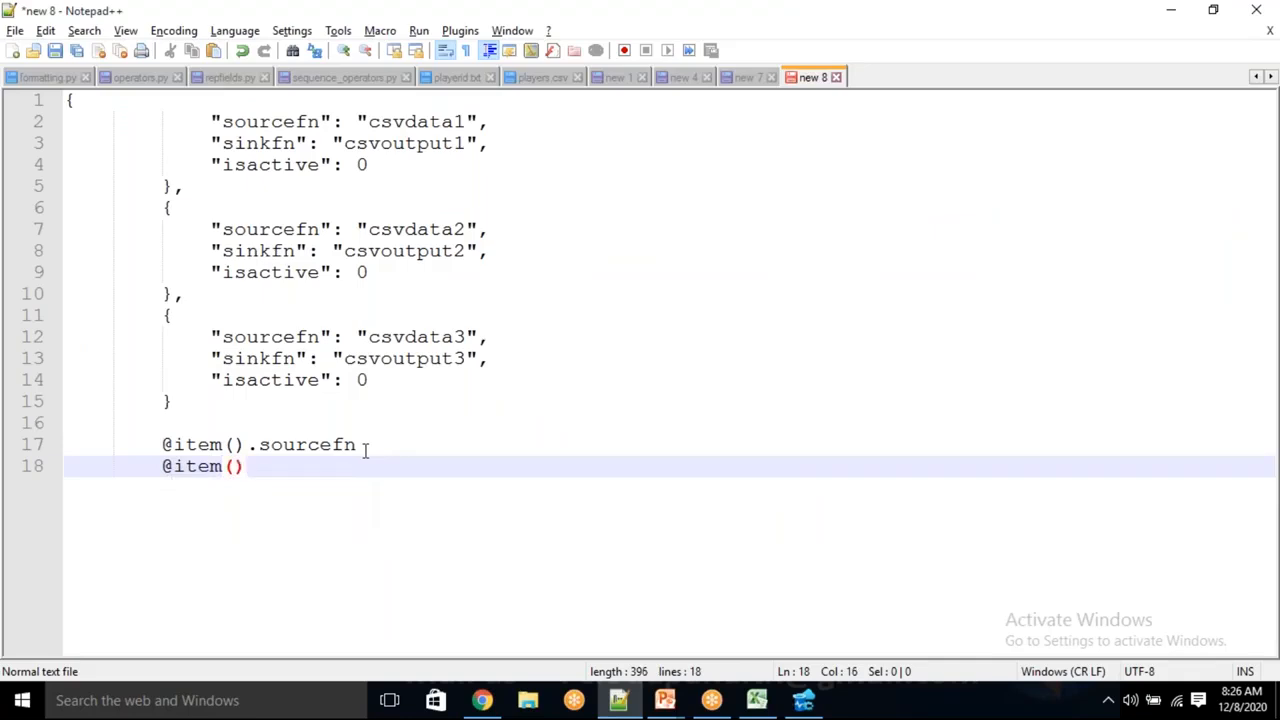
text(.)
double_click(258, 143)
key(ctrl+c)
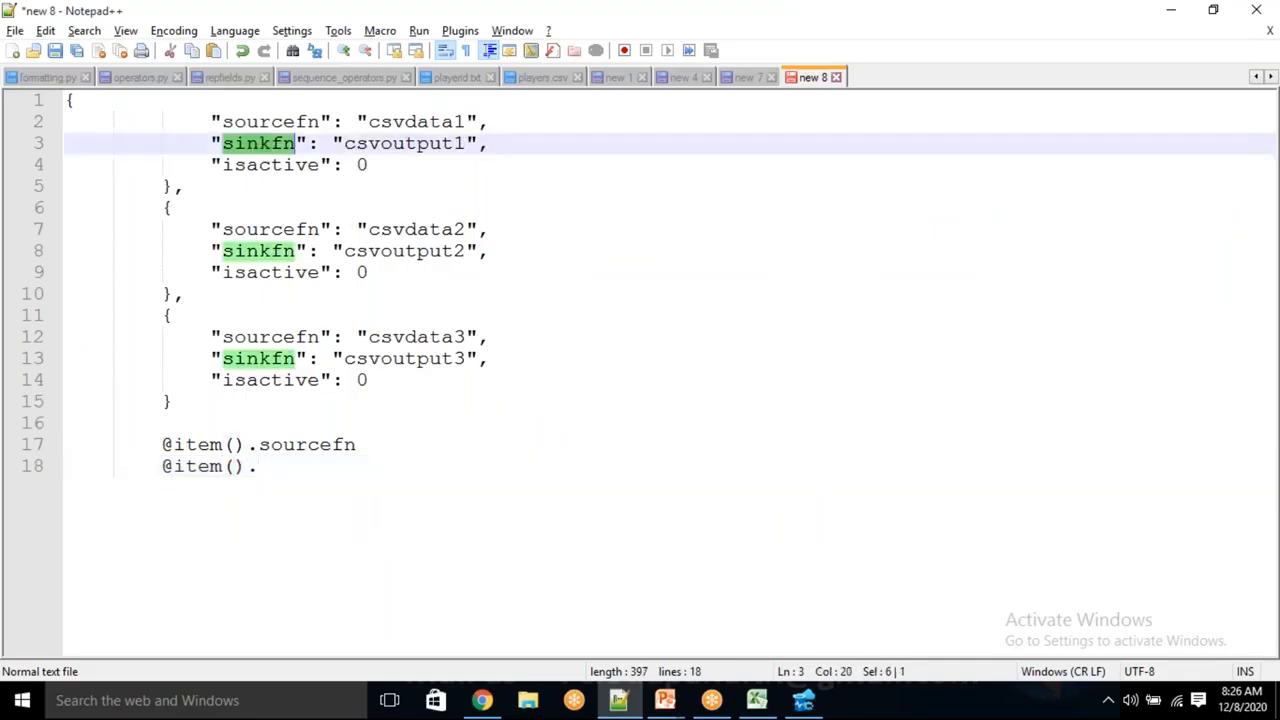
click(282, 472)
key(ctrl+v)
key(shift+Home)
key(ctrl+c)
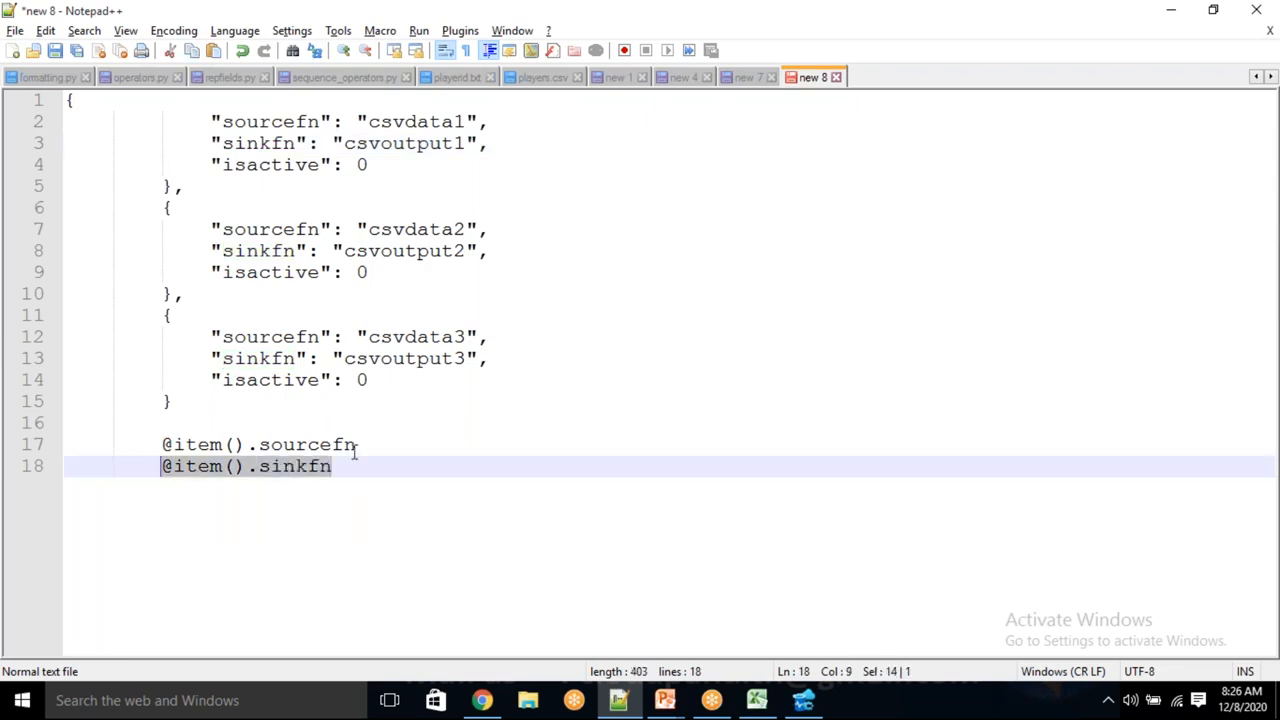
key(alt+Tab)
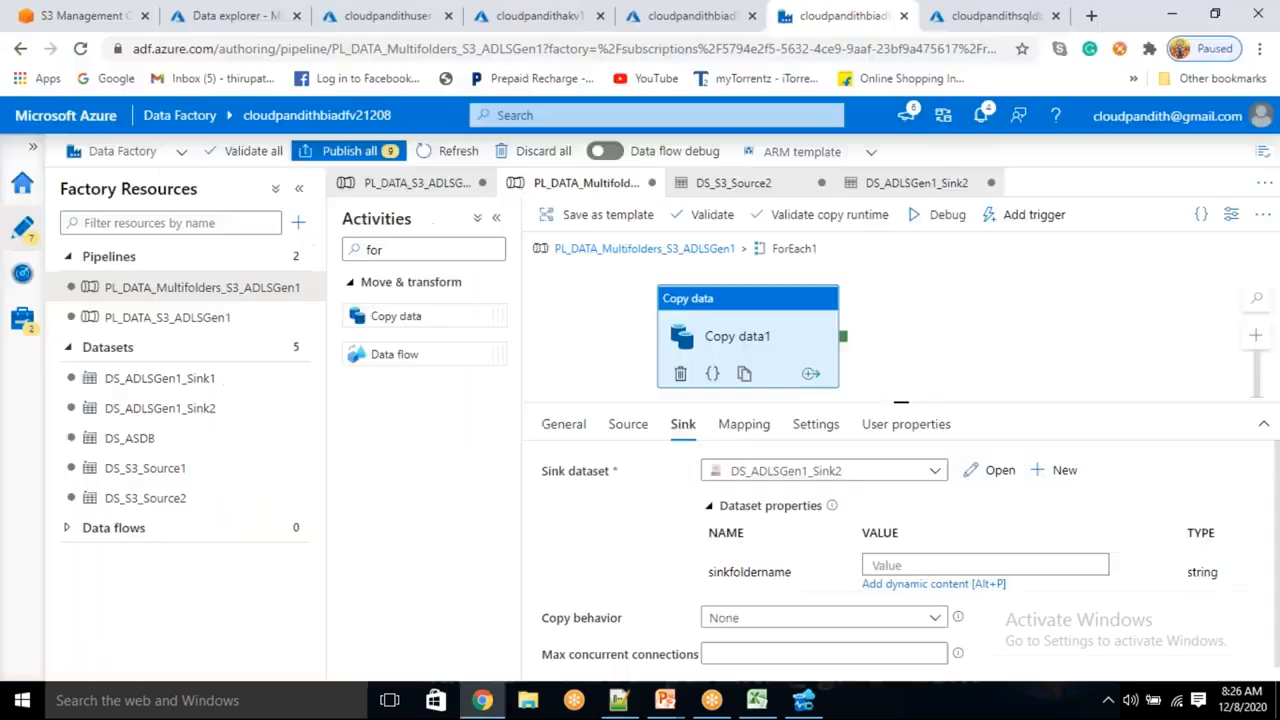
click(916, 563)
key(ctrl+v)
click(590, 520)
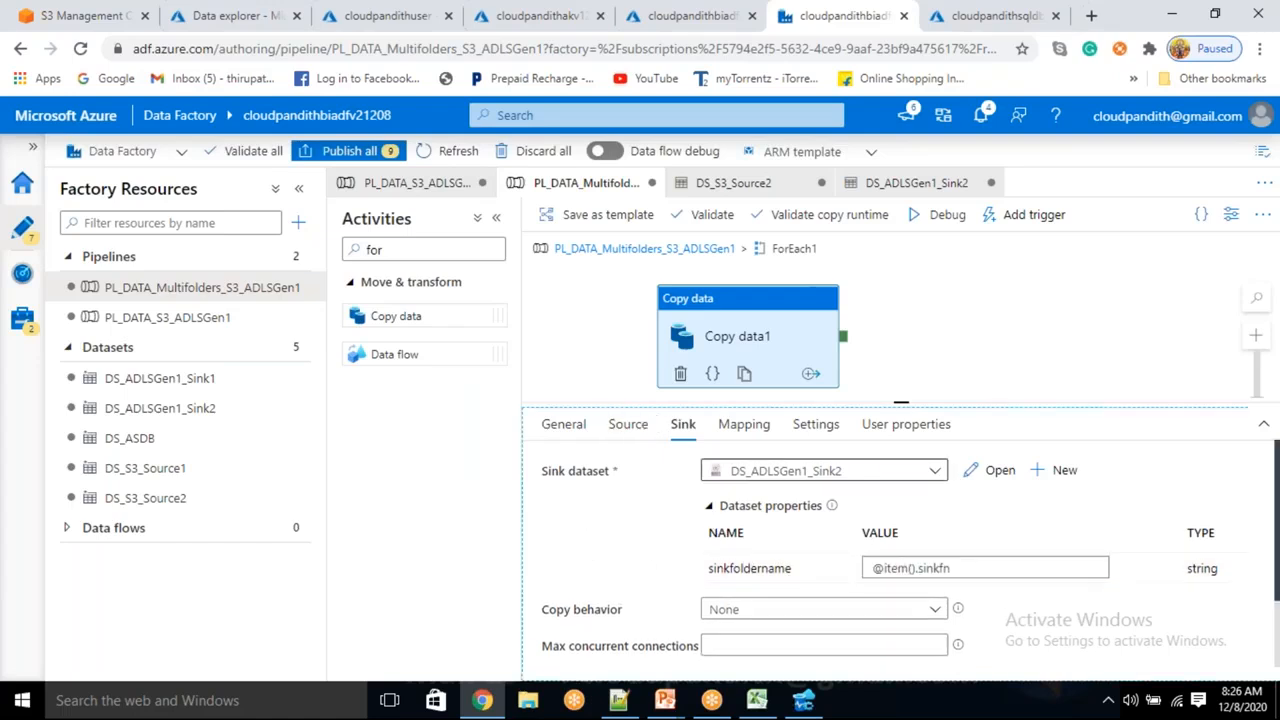
click(389, 155)
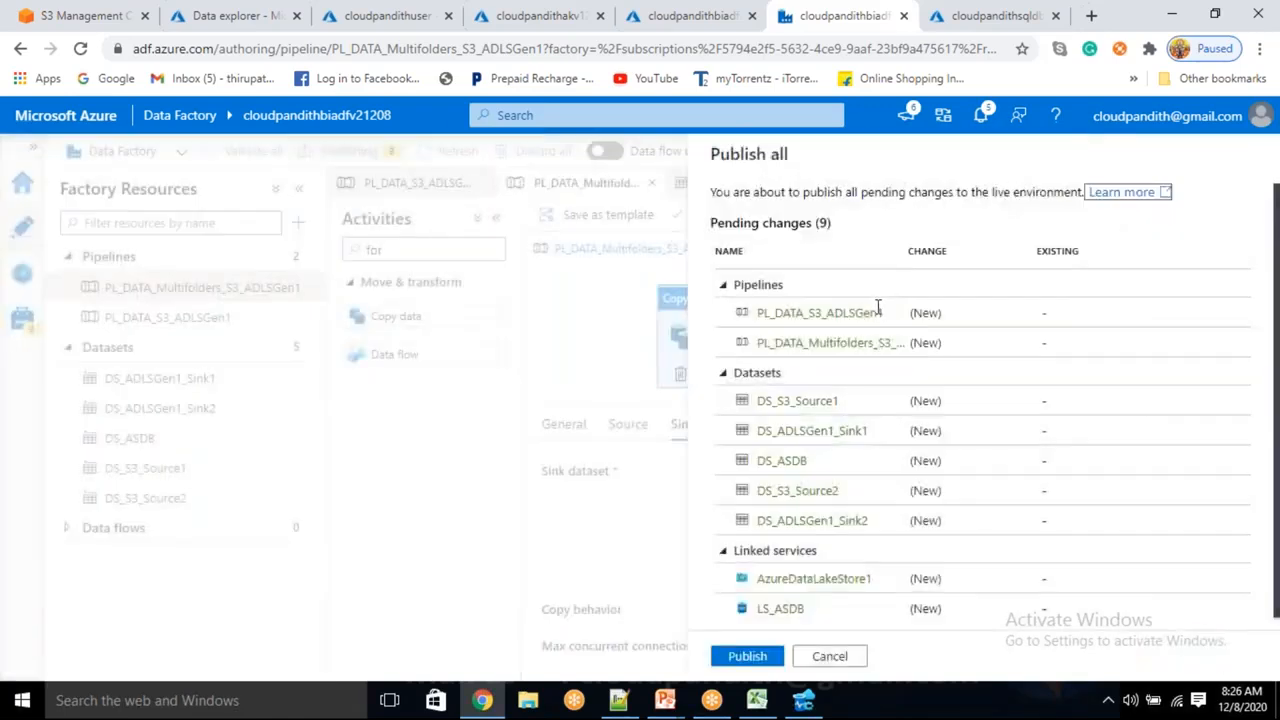
click(748, 656)
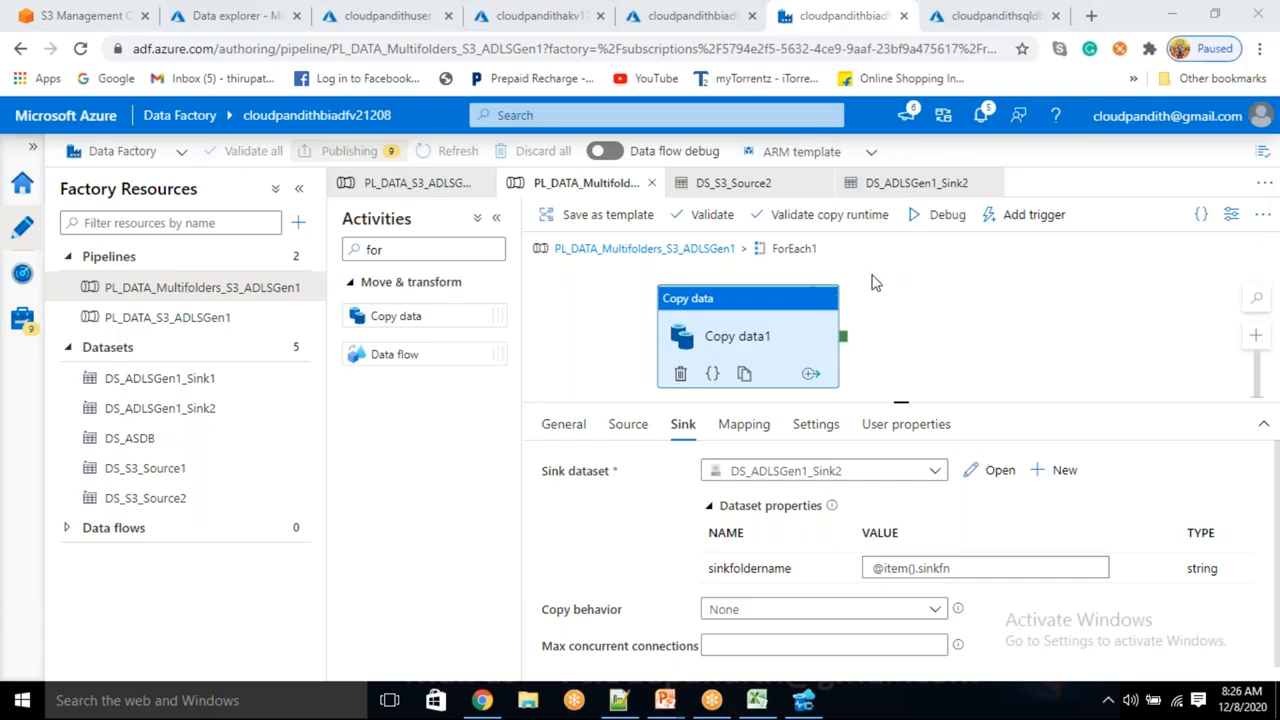
- Start a new trigger for the PL_DATA_Multifolders_S3_ADLSGen1 pipeline and name it ScheduleTrigger
click(995, 214)
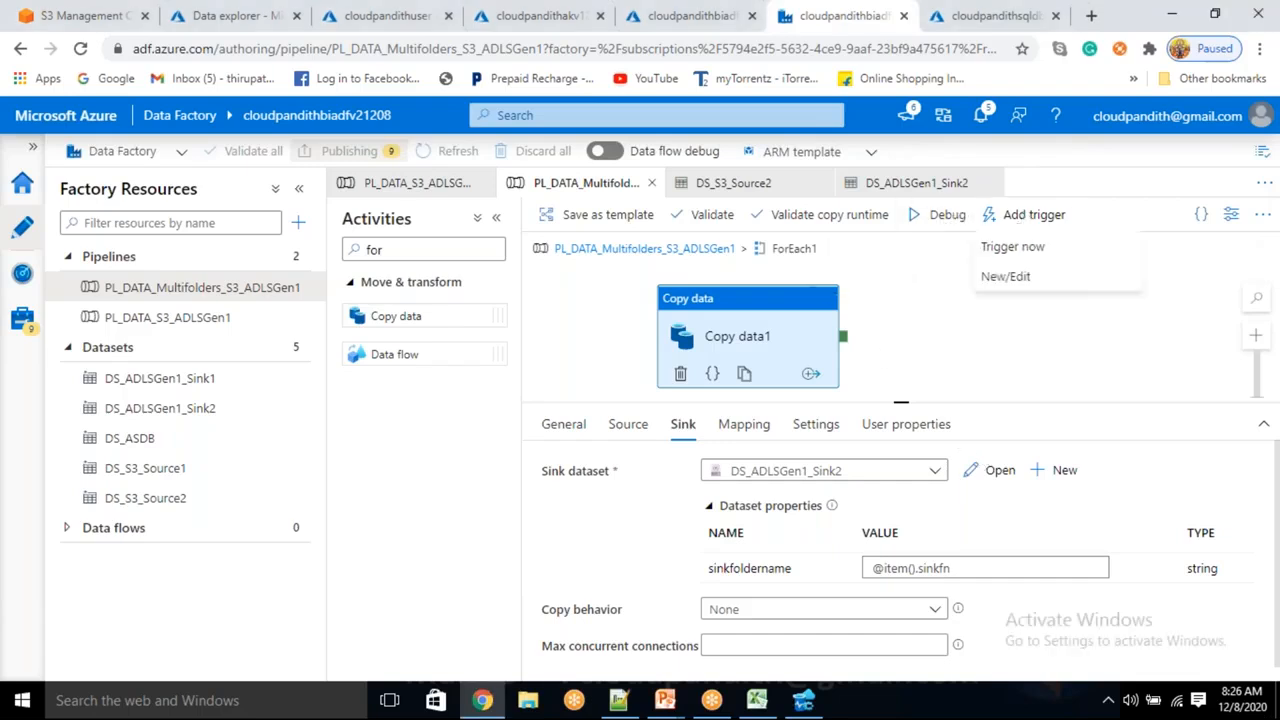
click(1018, 276)
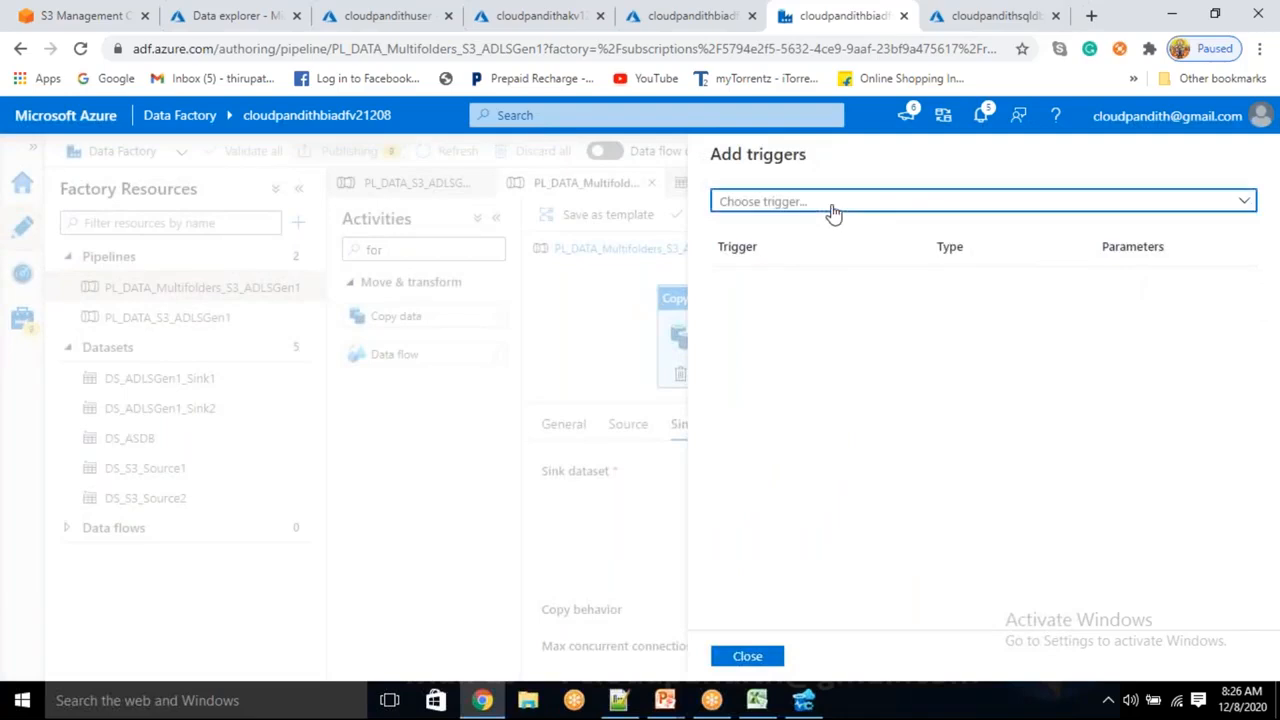
click(833, 212)
click(791, 257)
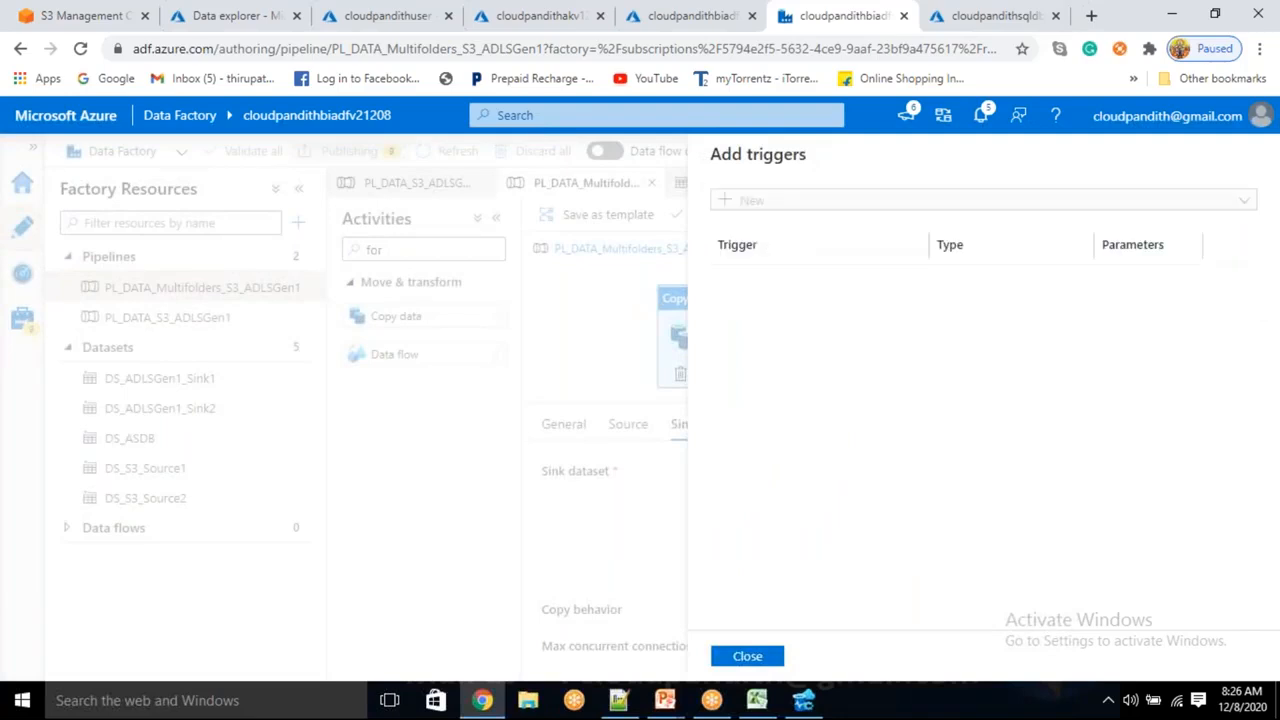
drag(777, 214, 683, 213)
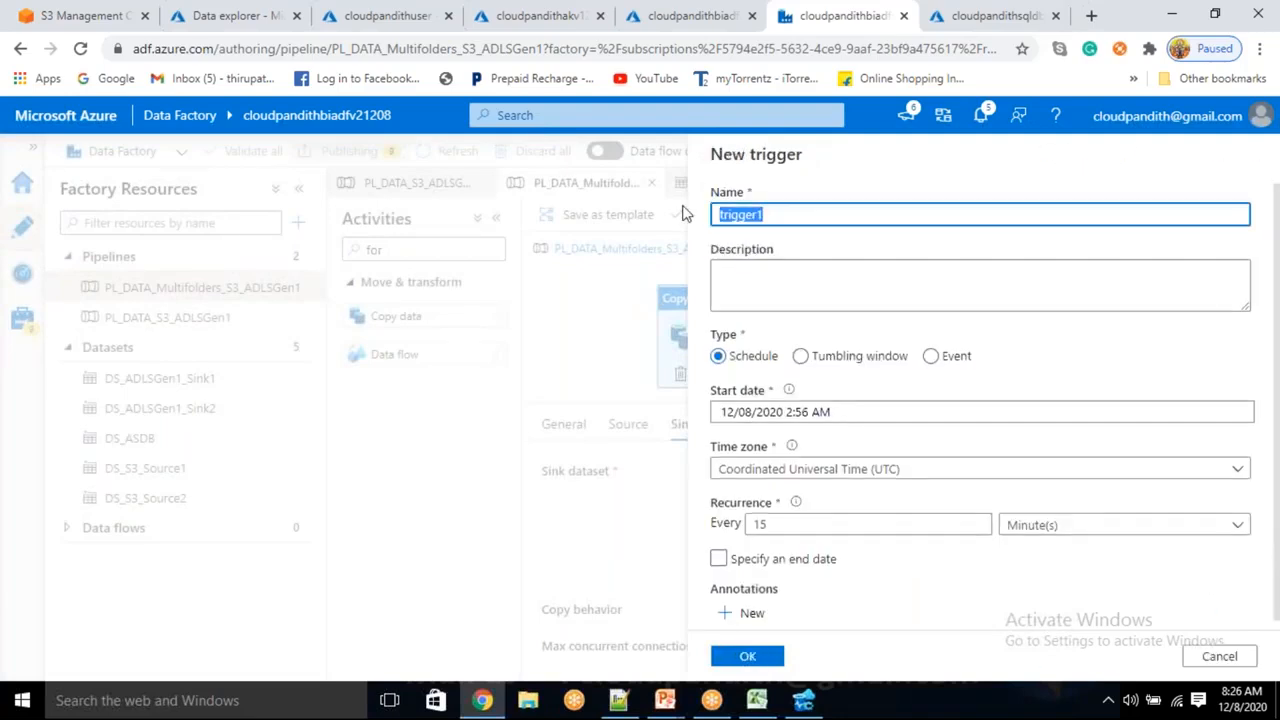
text(ScheduleT)
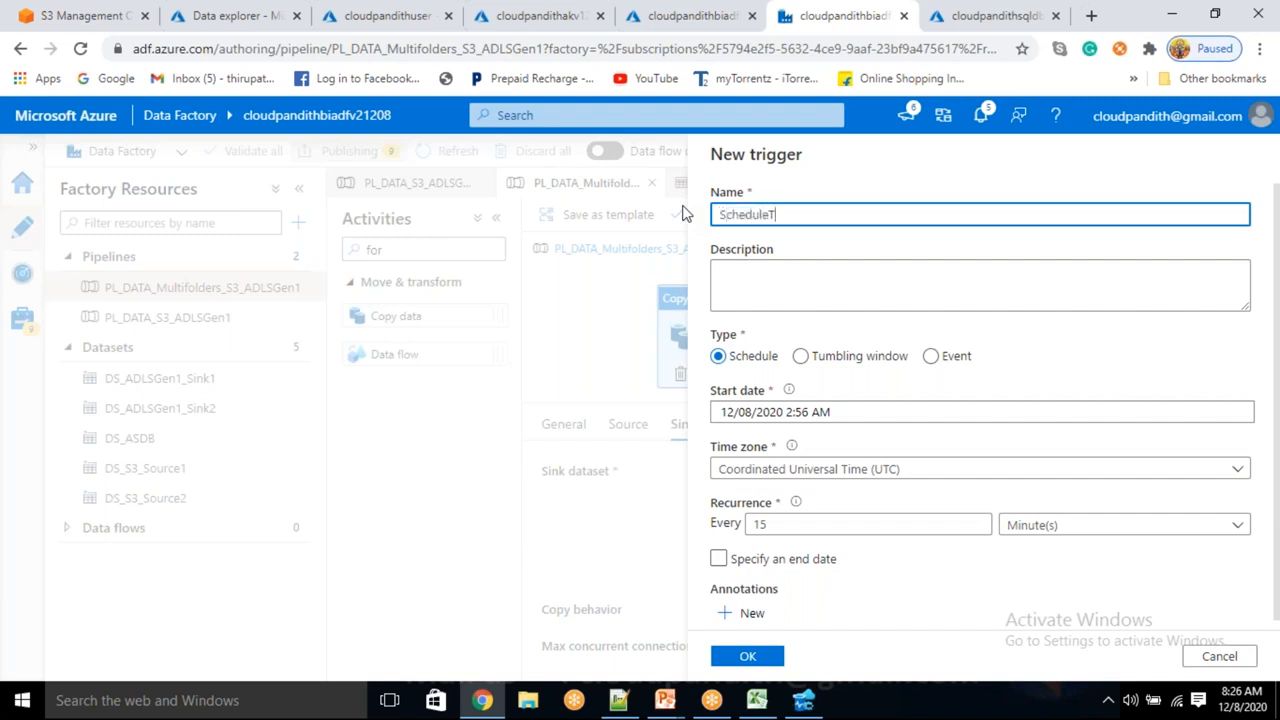
text(rigger)
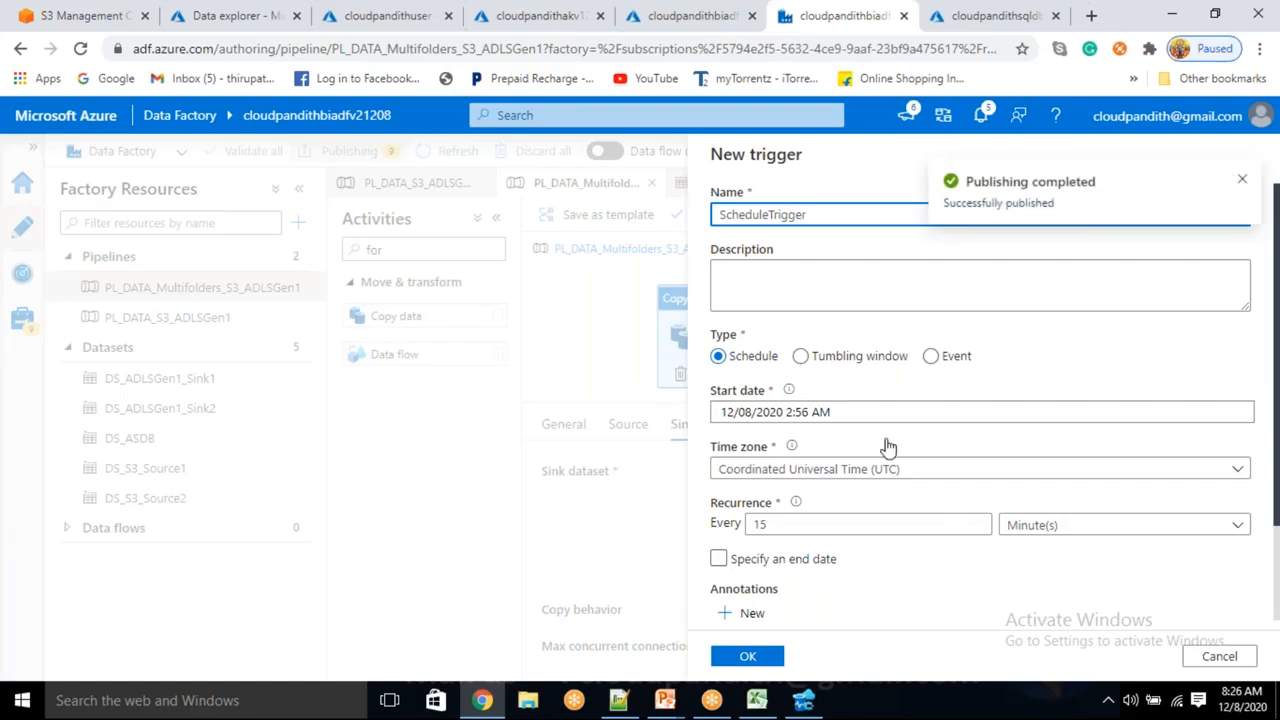
- Set the trigger's start time to 8:28 AM on the preselected date, 12/08/2020
click(850, 414)
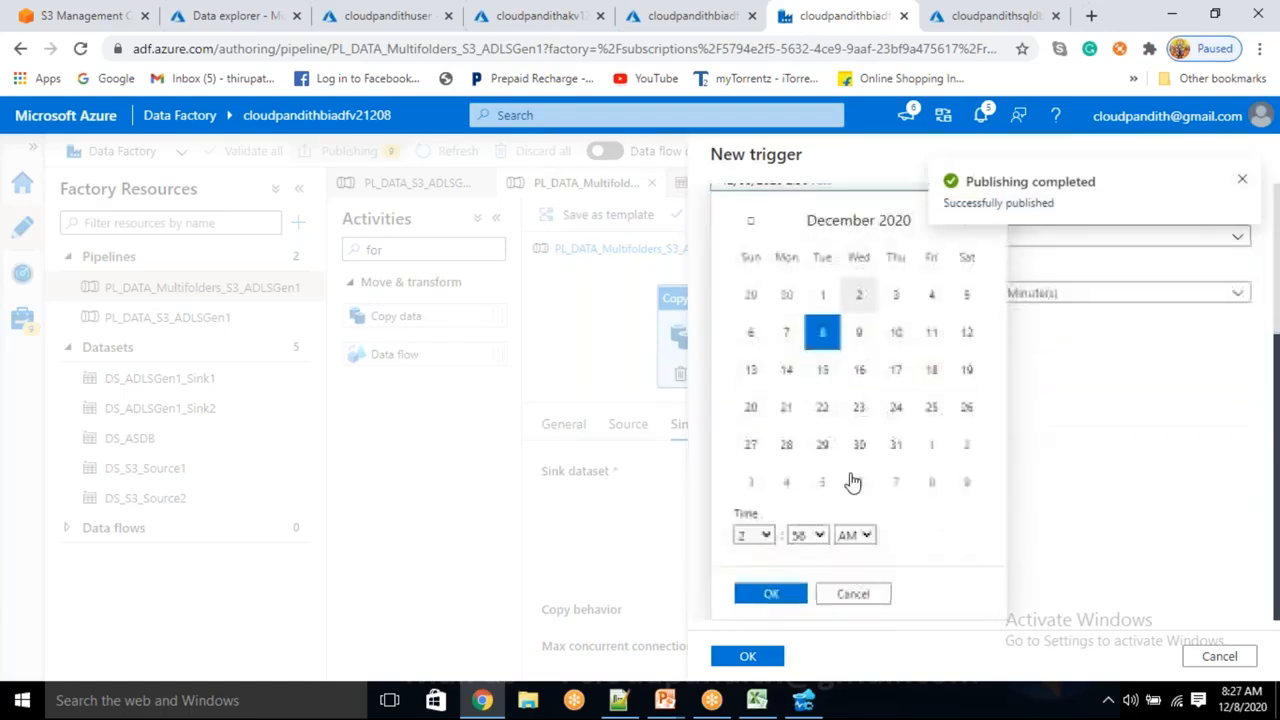
click(753, 535)
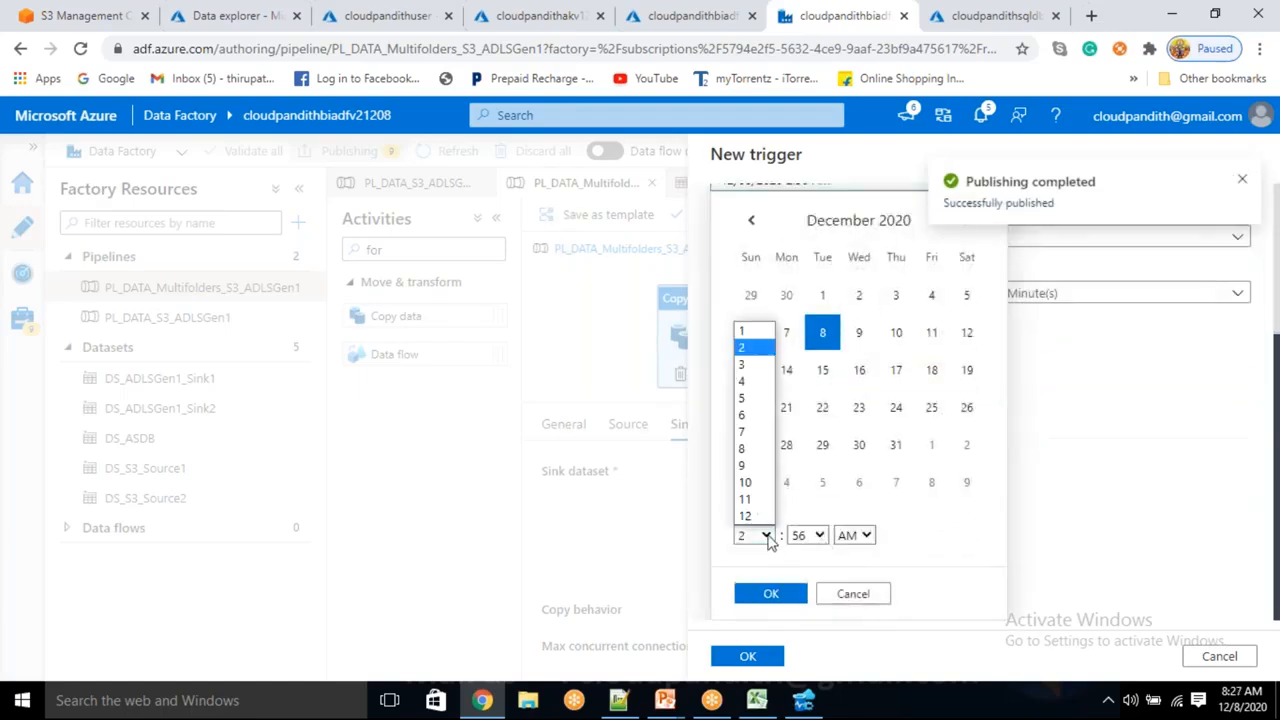
click(752, 449)
click(817, 535)
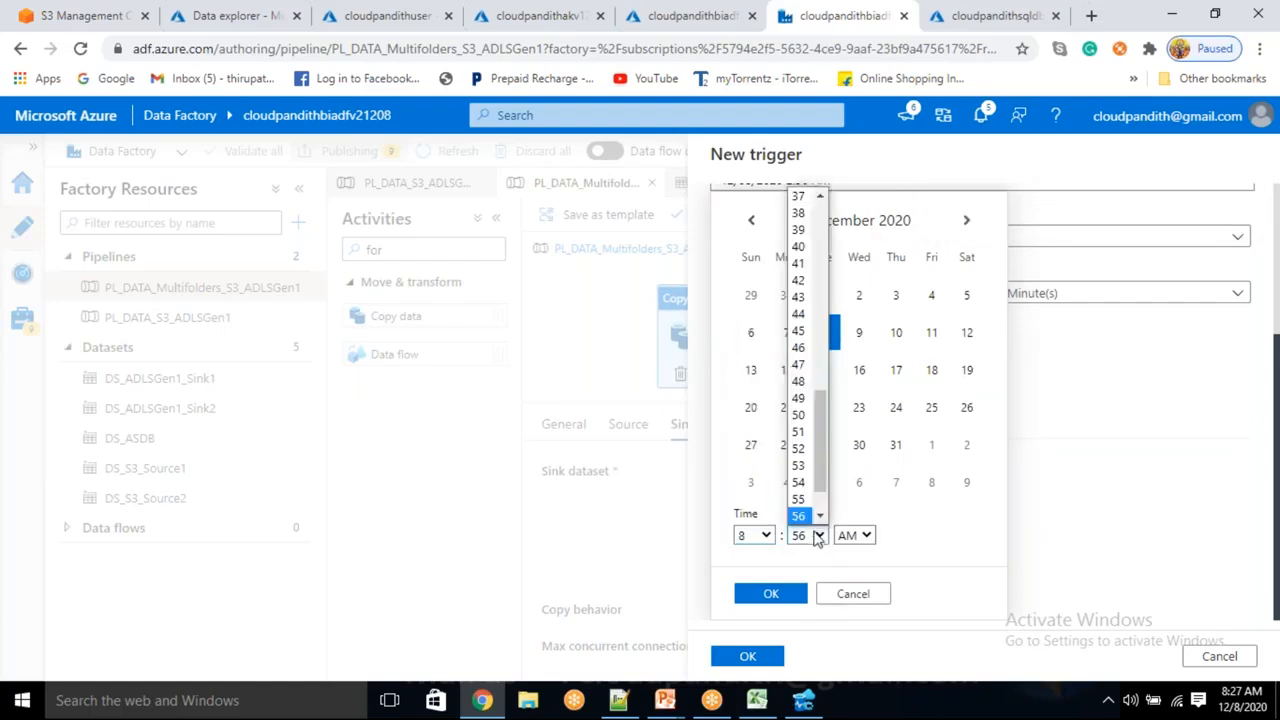
scroll(806, 312, up, 10)
scroll(800, 315, down, 6)
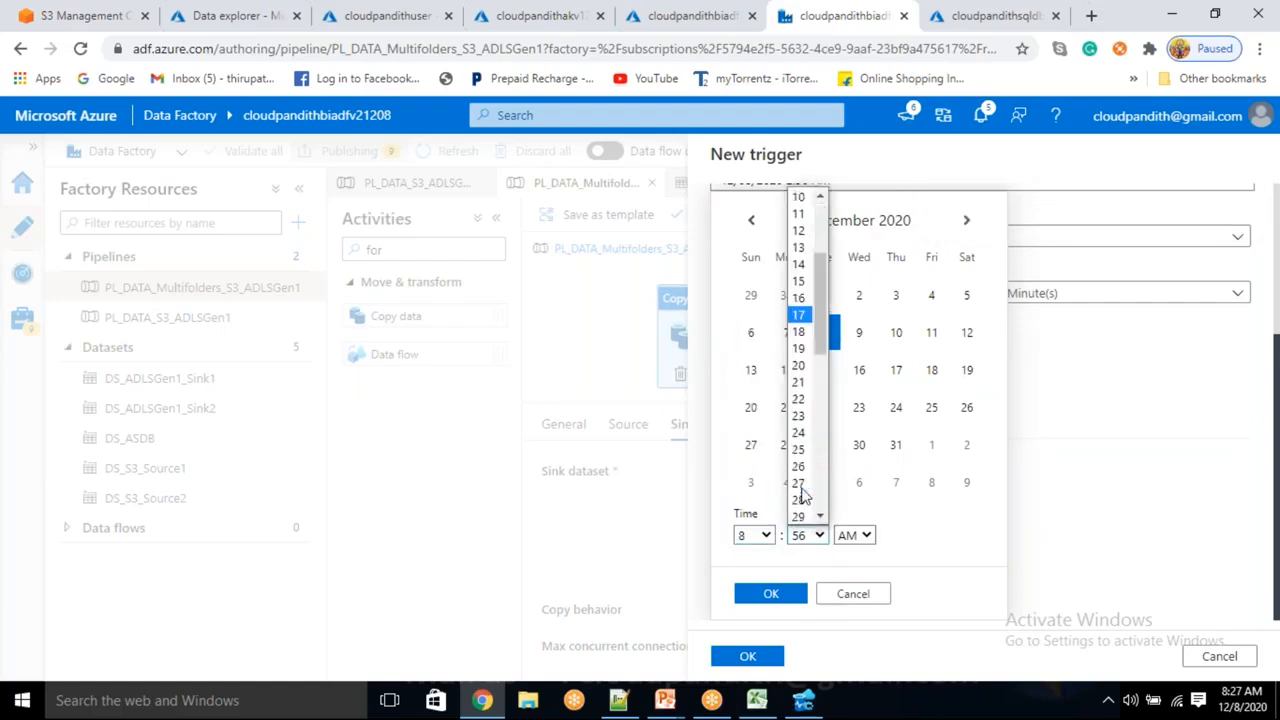
scroll(797, 318, up, 4)
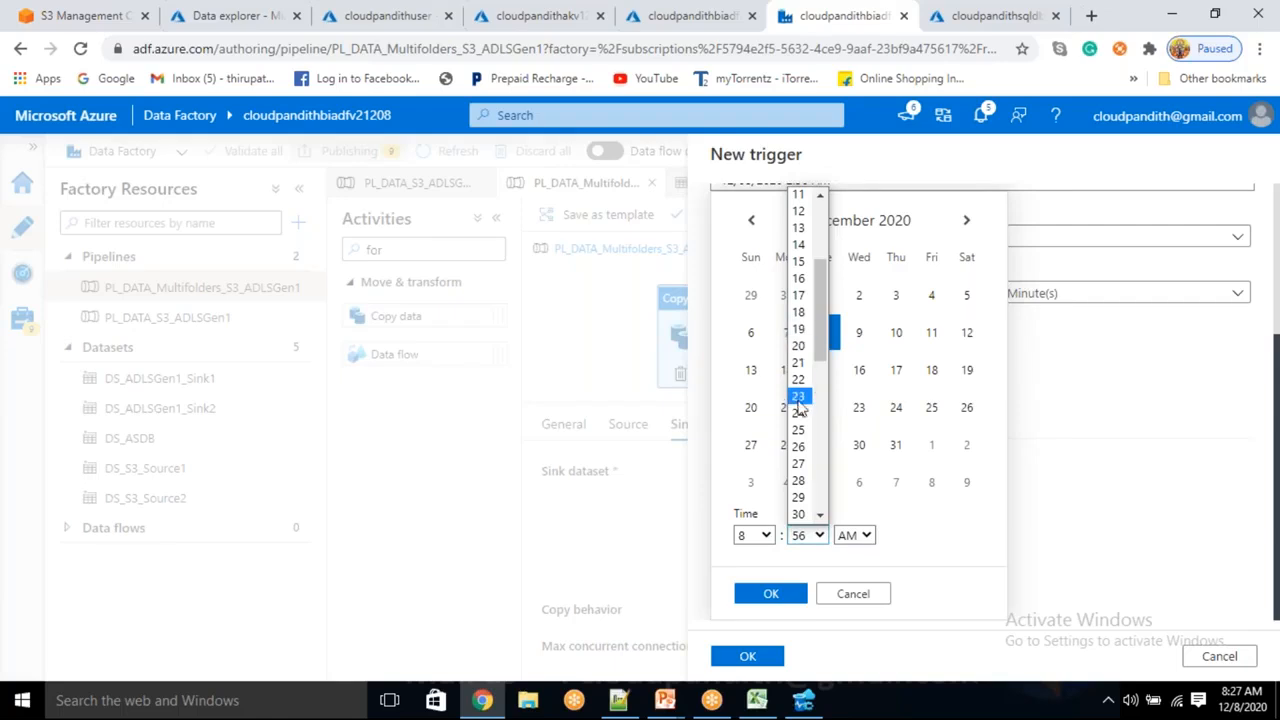
click(800, 482)
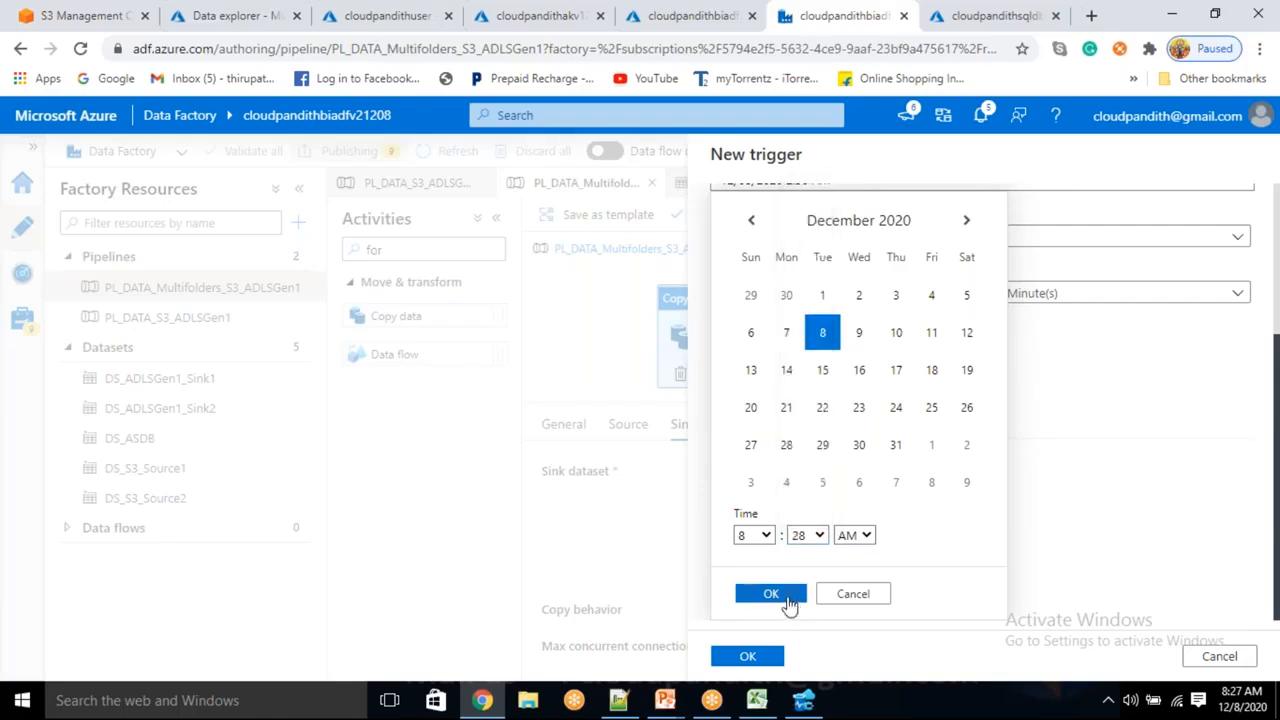
click(787, 598)
- Set the trigger's time zone to Chennai, Kolkata, Mumbai, New Delhi (UTC+5:30)
click(772, 404)
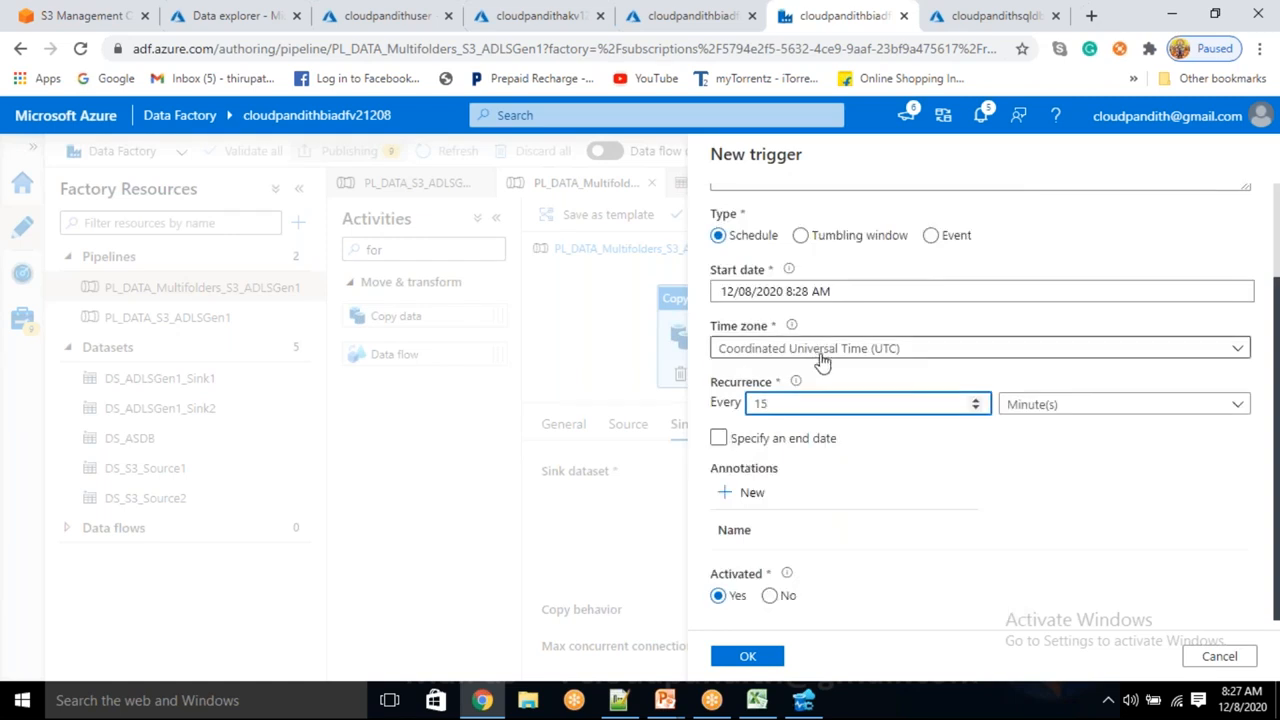
click(821, 352)
text(che)
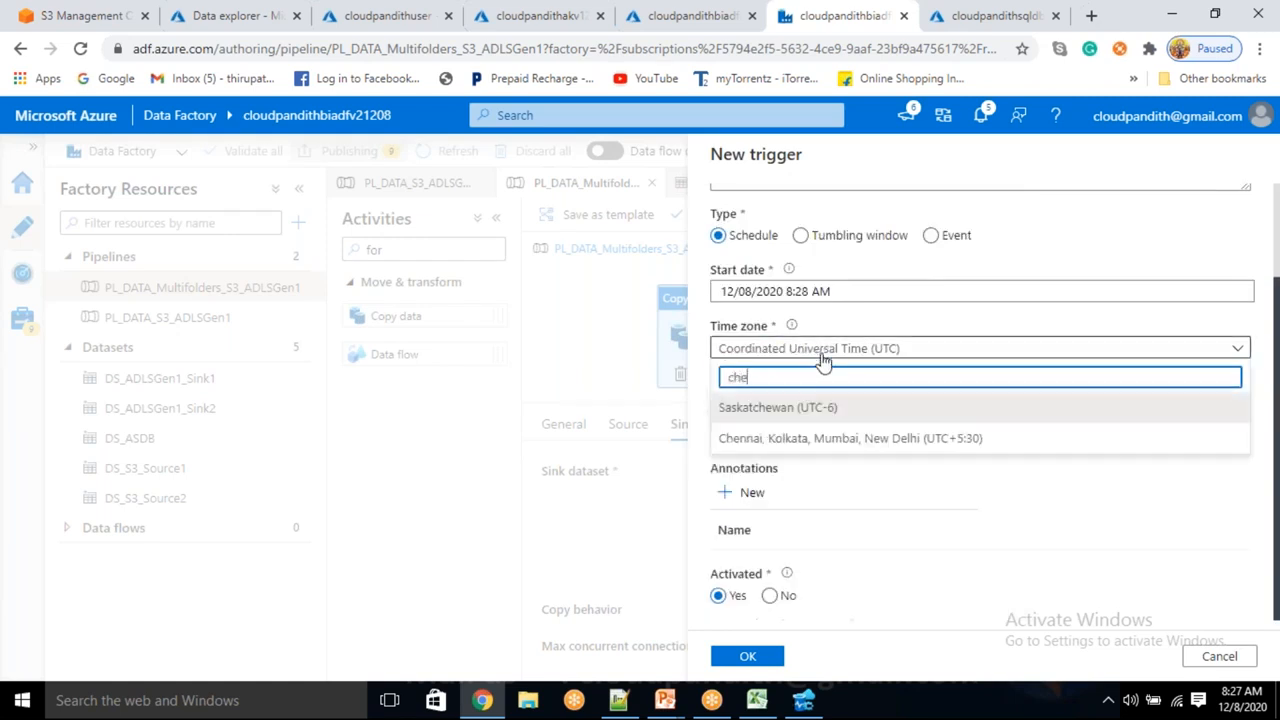
click(842, 440)
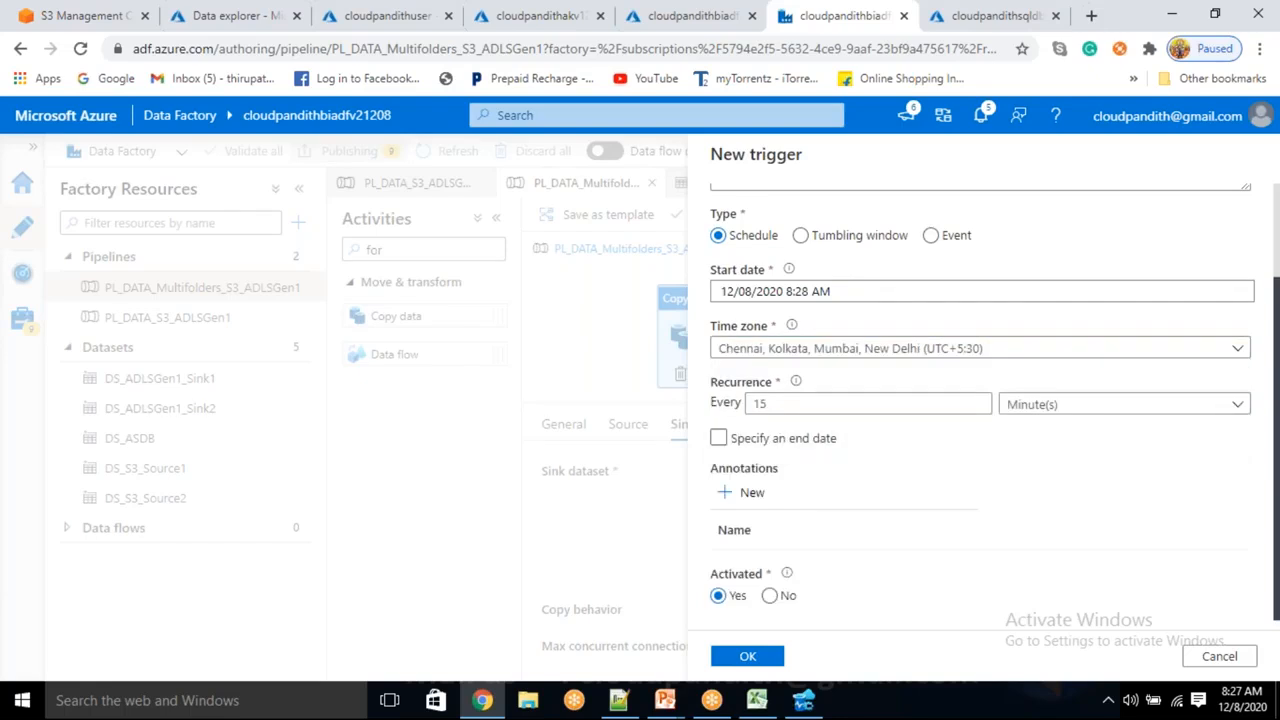
- Specify an end date for the trigger of 12/08/2020 at 9:56 AM
click(763, 444)
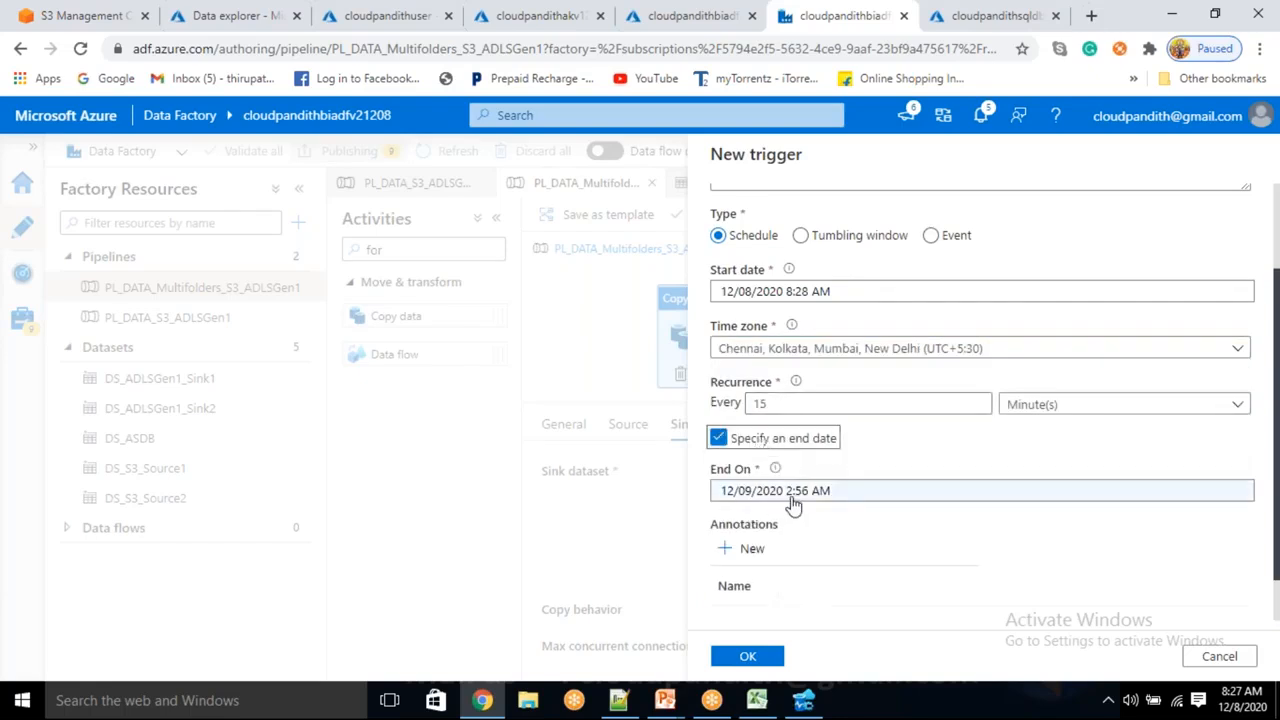
click(790, 496)
click(822, 186)
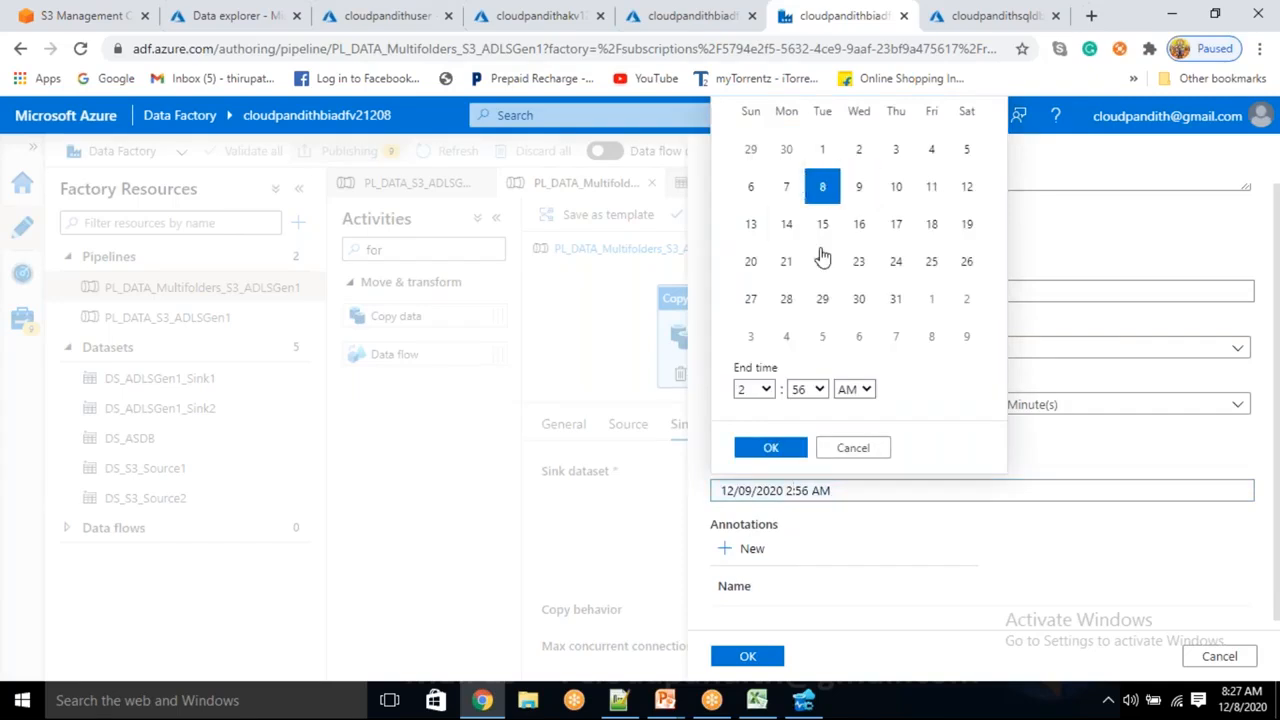
click(765, 391)
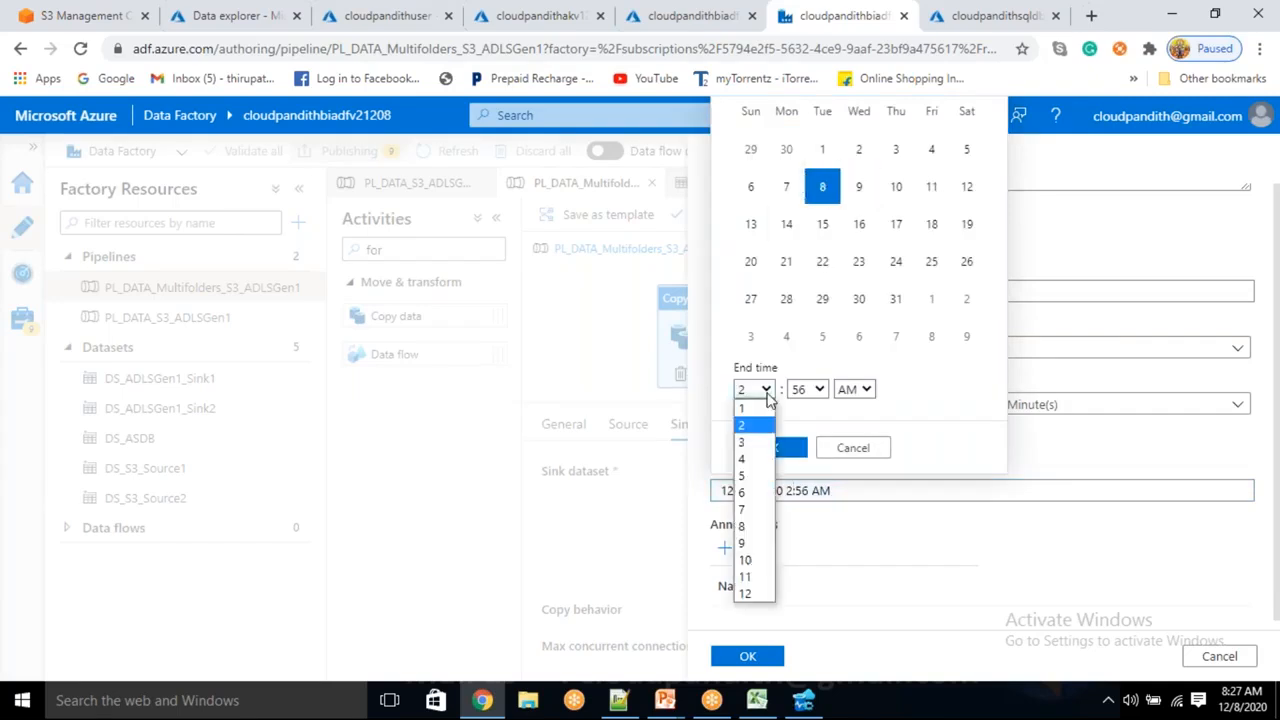
click(750, 545)
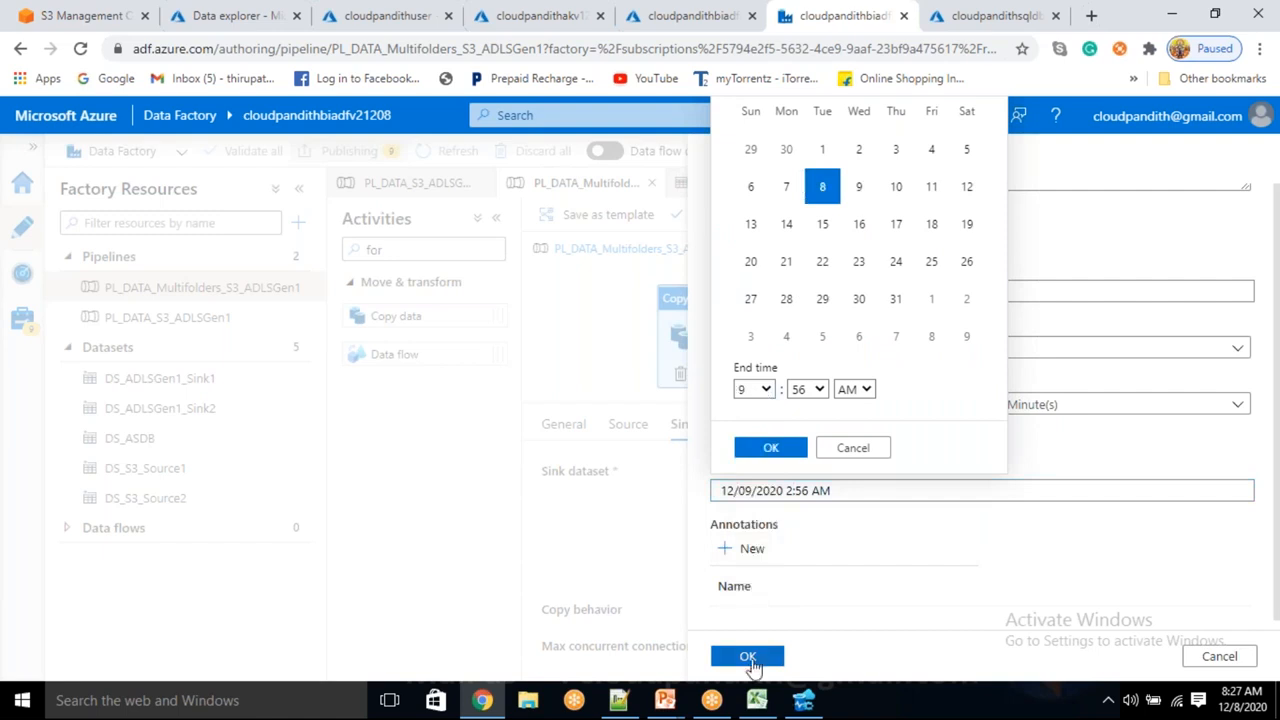
click(779, 450)
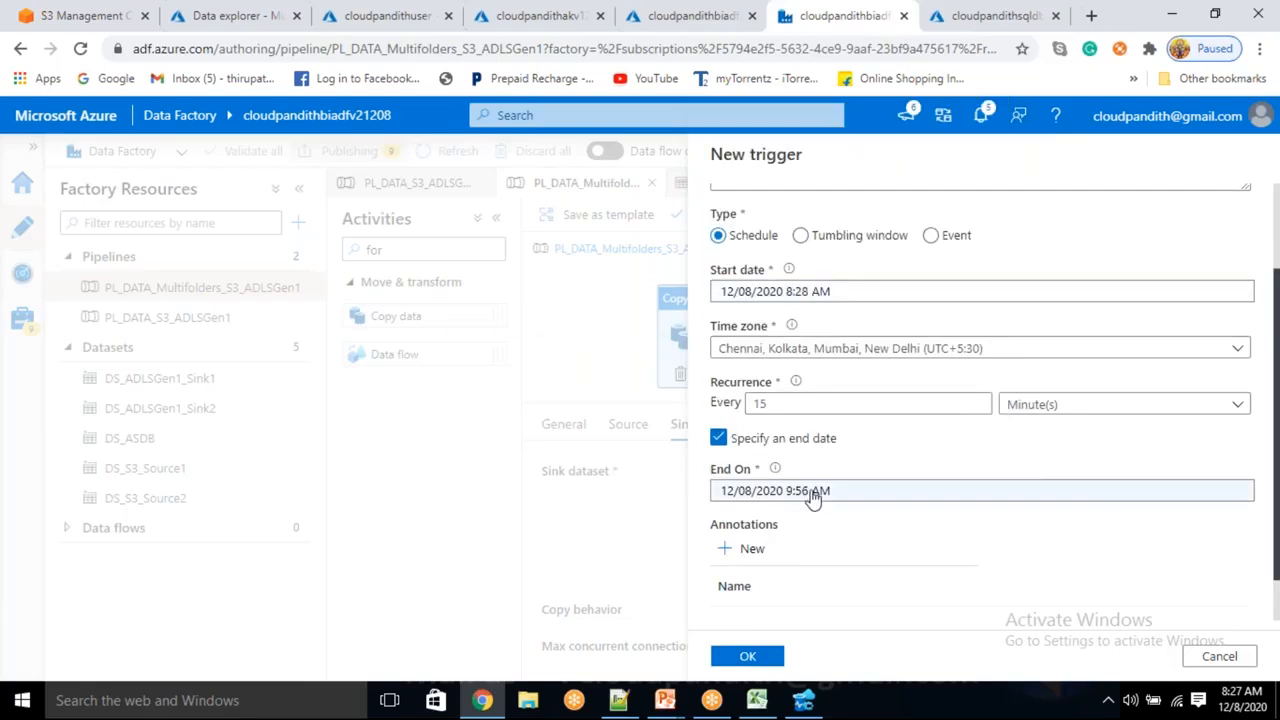
- Save the new trigger without run parameters and publish it to the data factory
click(750, 656)
click(751, 657)
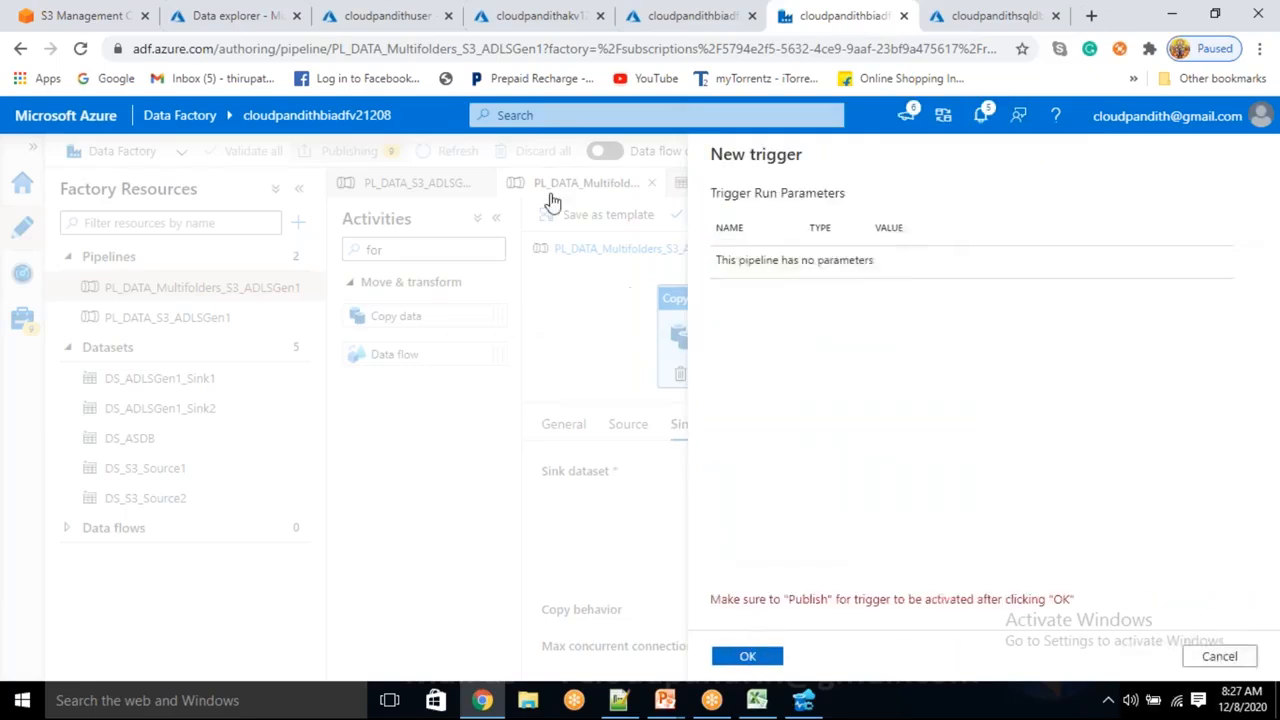
click(378, 152)
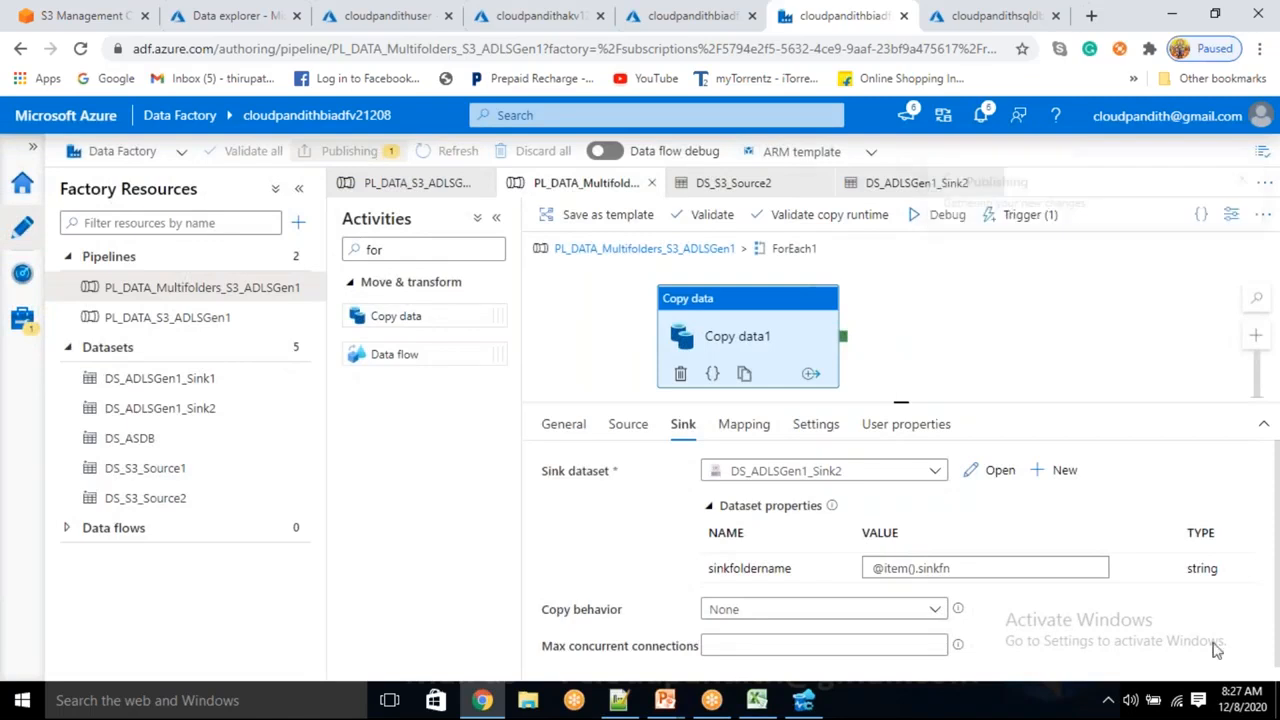
click(747, 656)
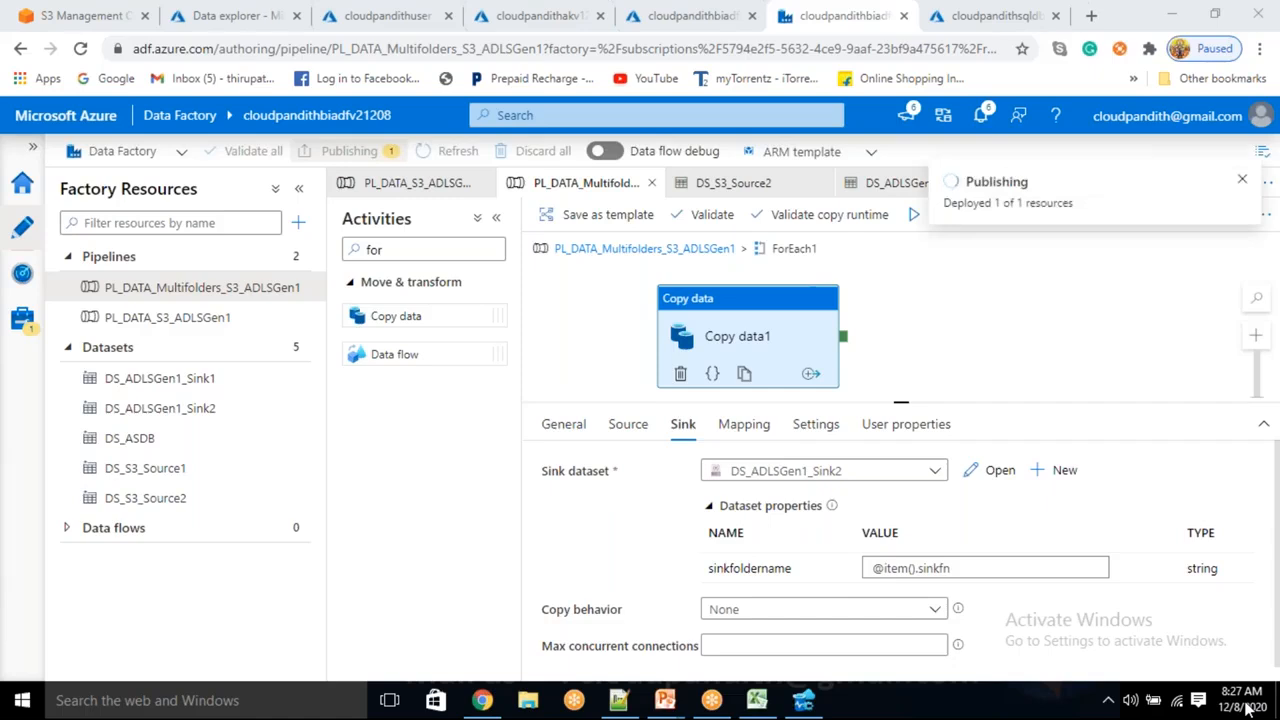
- Open the triggered PL_DATA_Multifolders_S3_ADLSGen1 run in monitoring and refresh its activity runs to follow their status
click(22, 274)
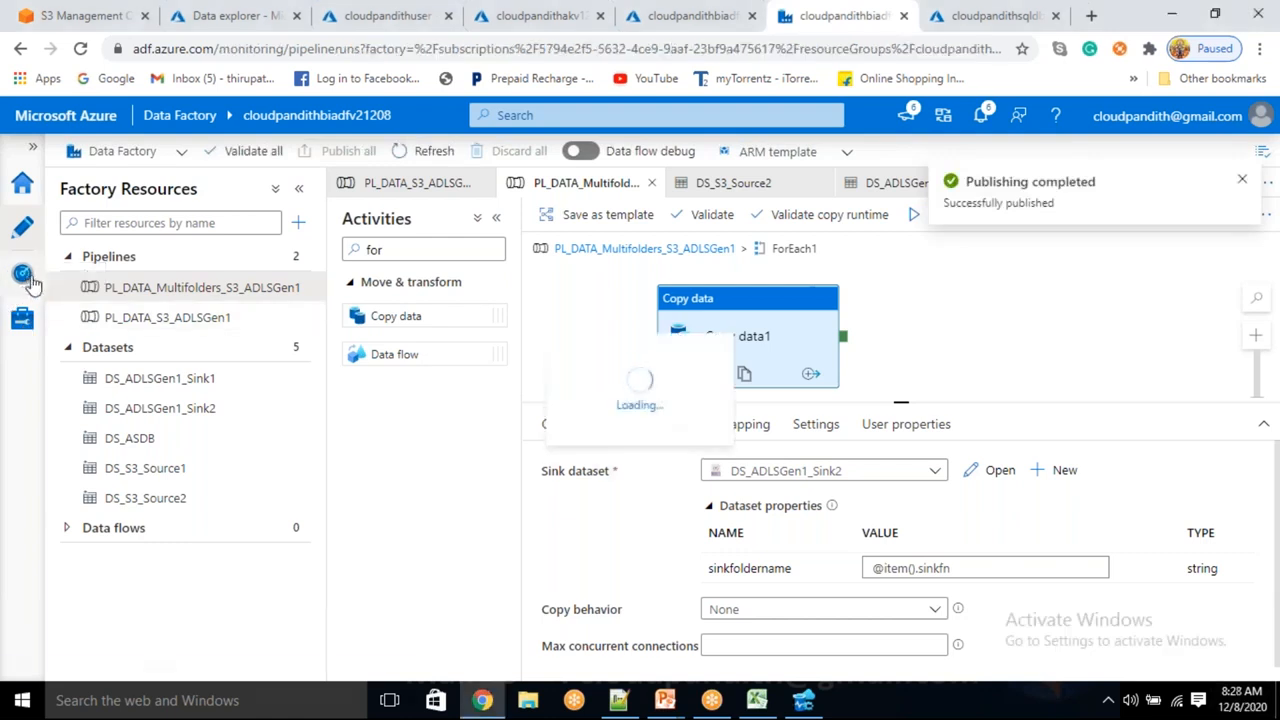
click(629, 205)
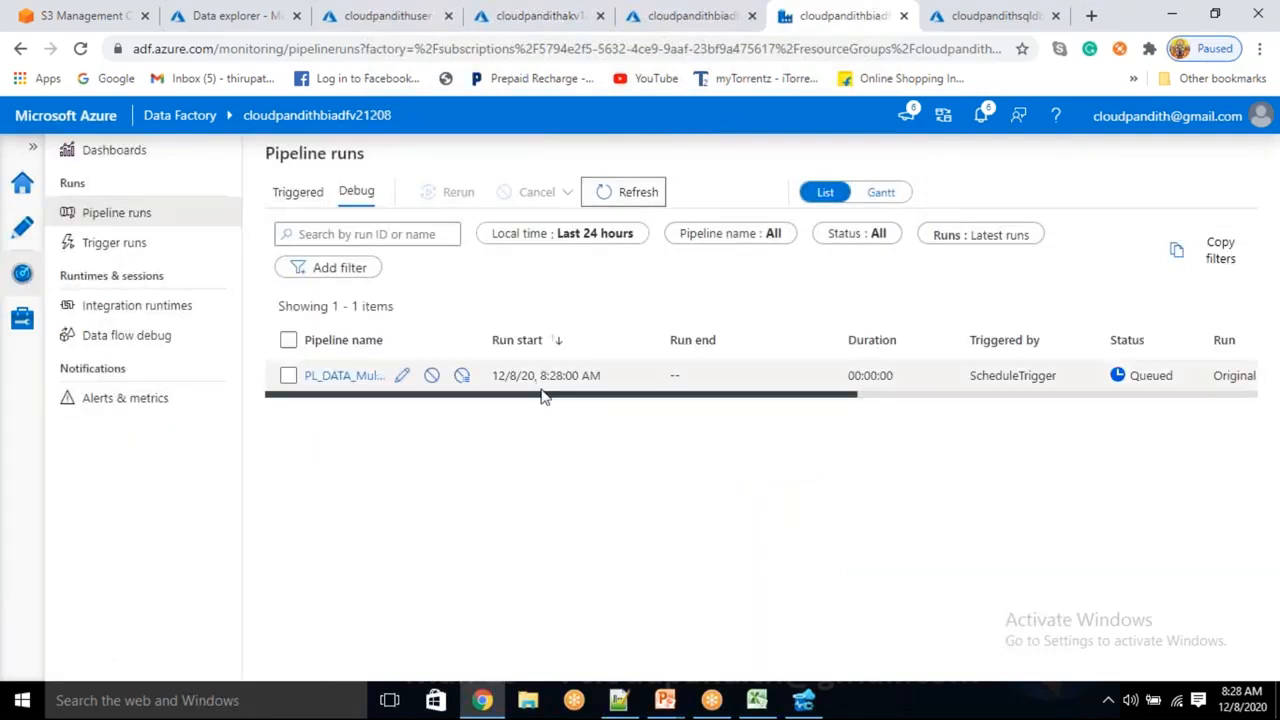
click(340, 376)
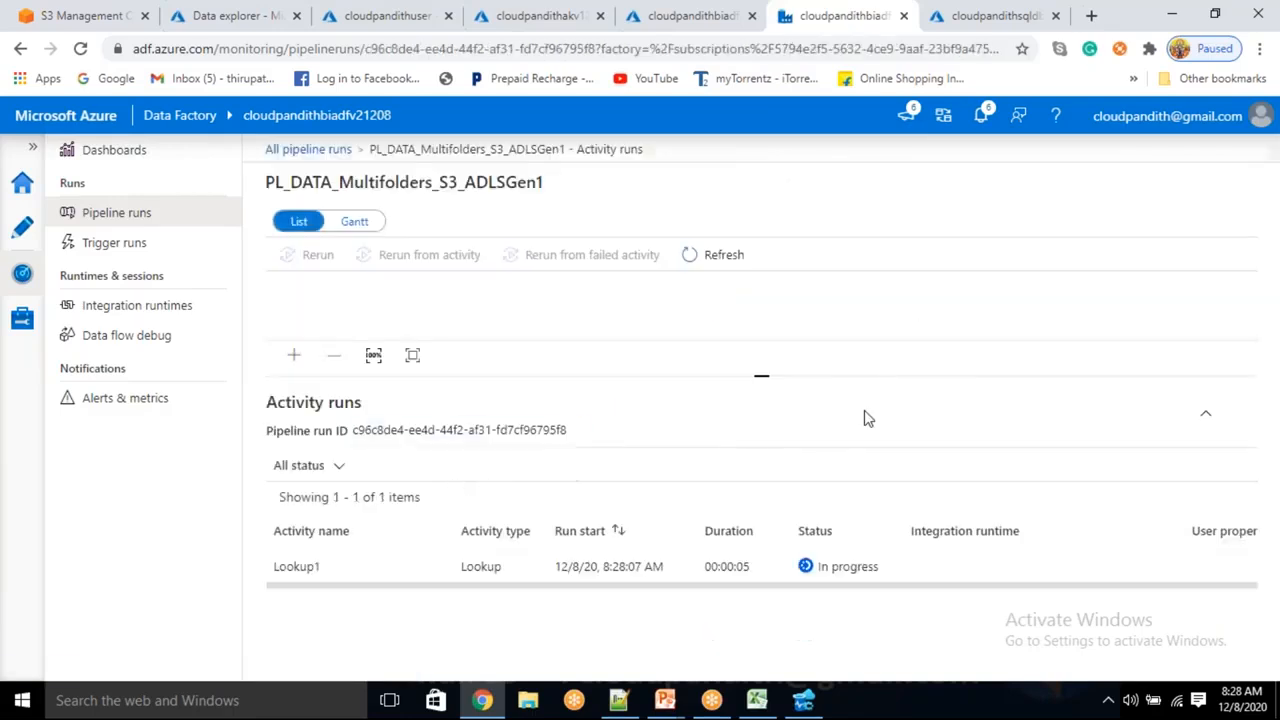
click(703, 258)
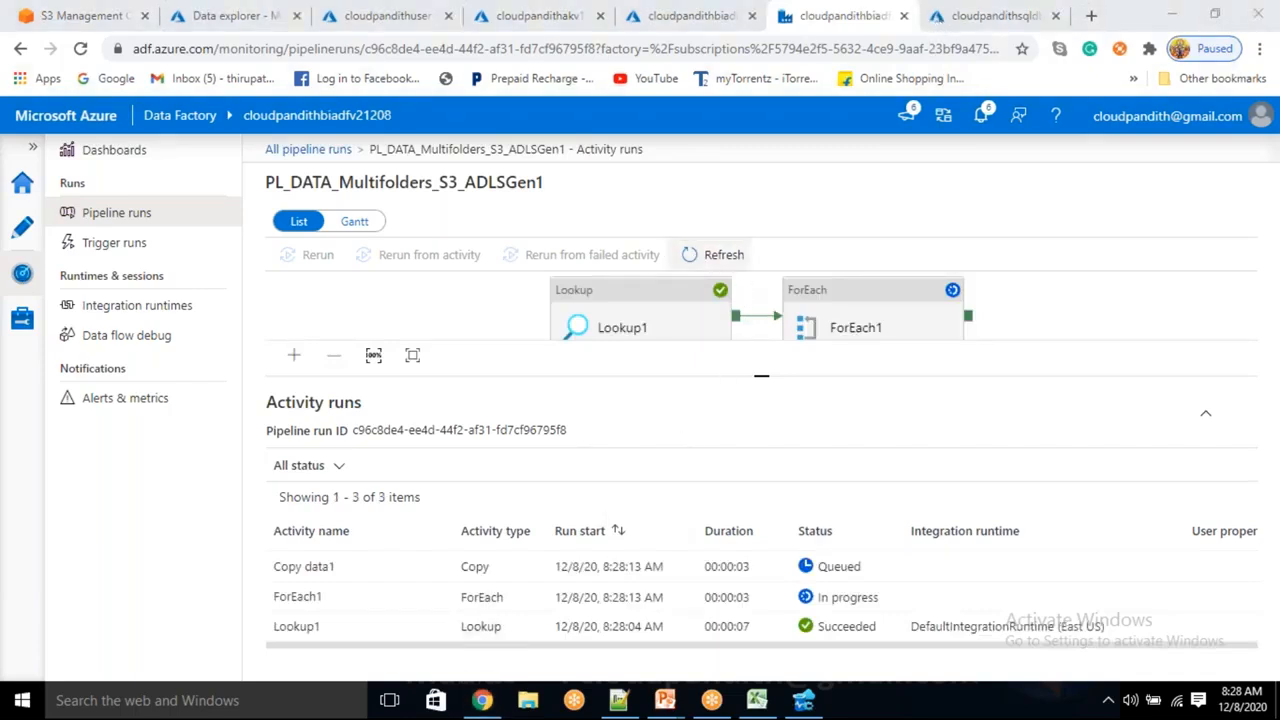
click(722, 256)
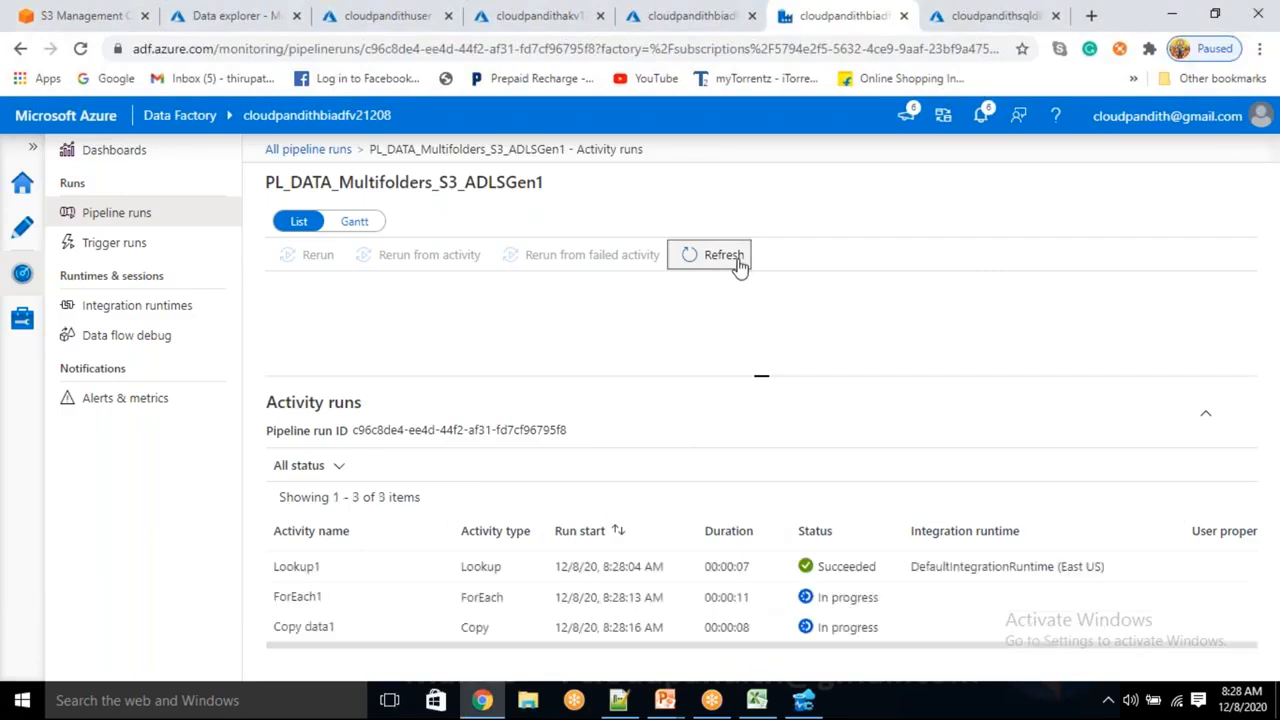
click(739, 264)
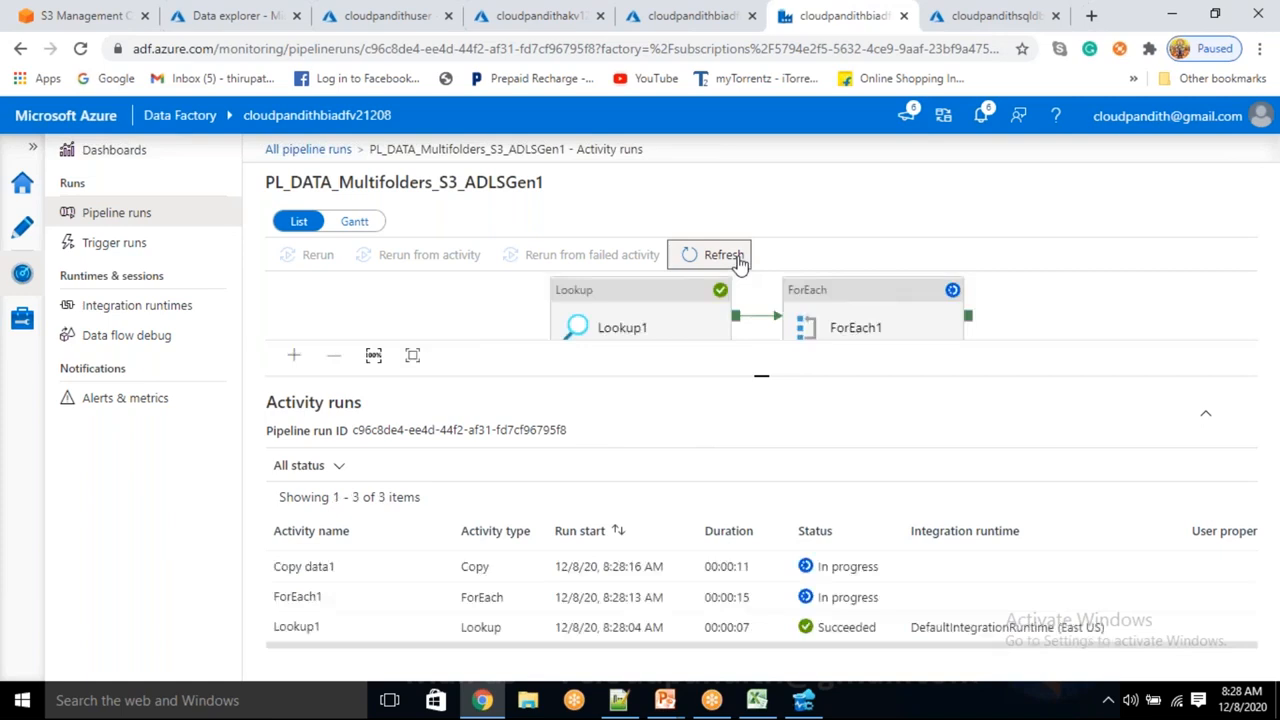
click(739, 262)
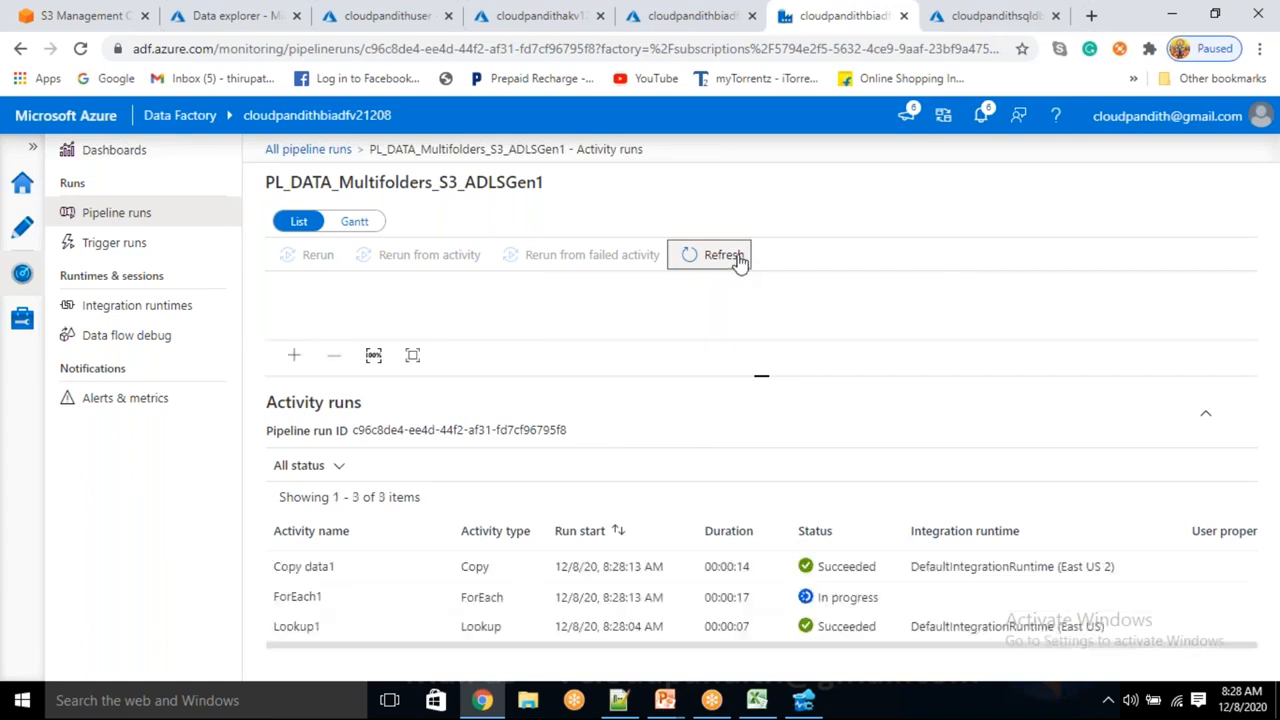
click(739, 262)
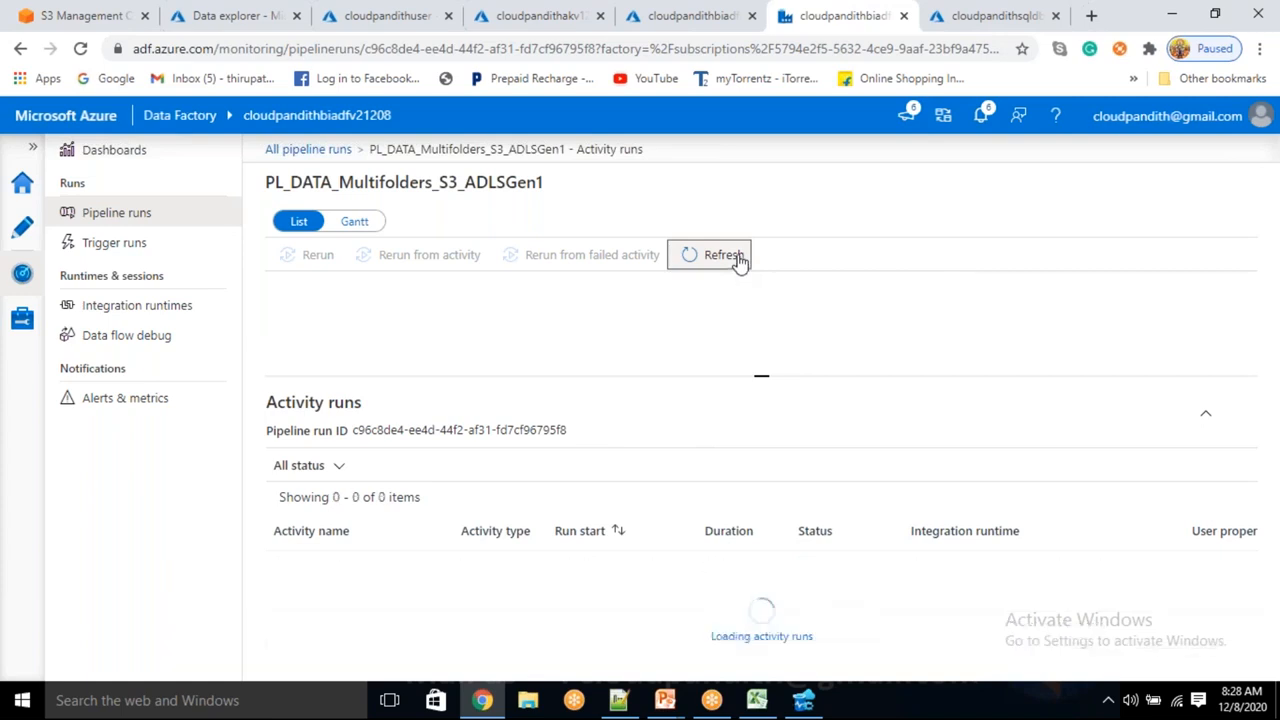
- Check the cloudpandithadlsgen1 root in Data explorer for copied output folders, refreshing the listing, and return to the Data Factory run monitoring
click(258, 28)
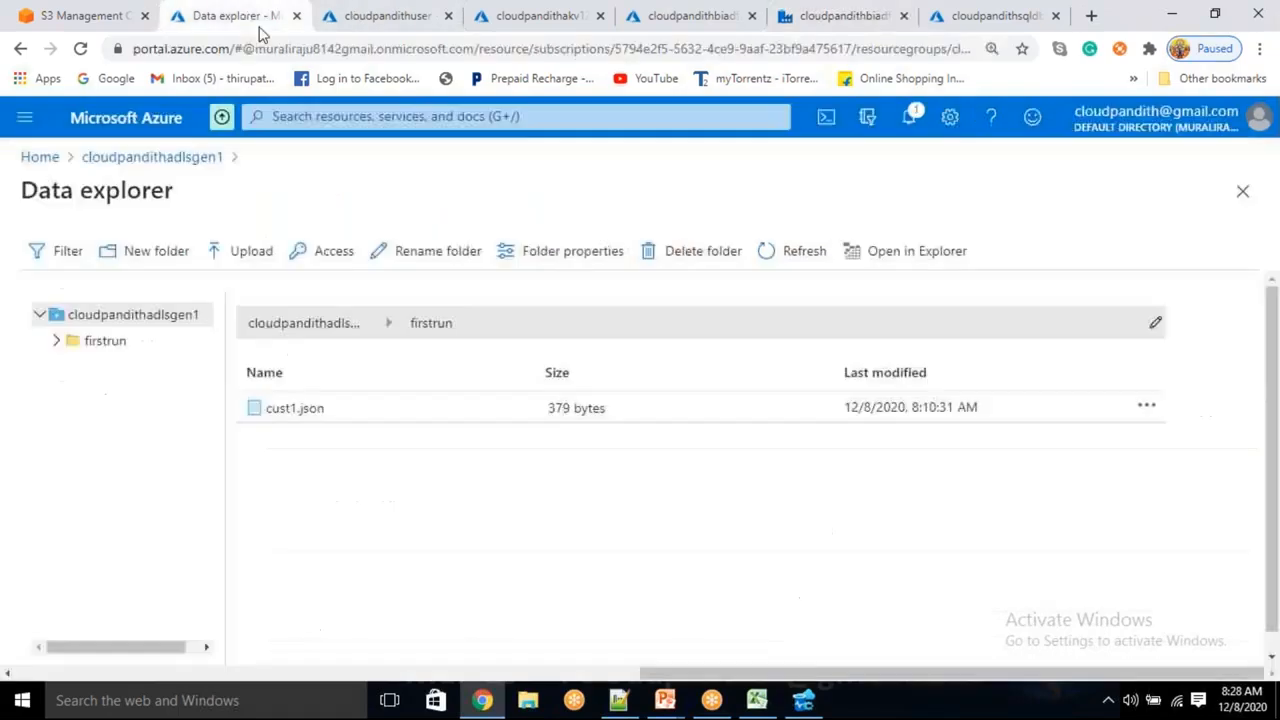
click(309, 328)
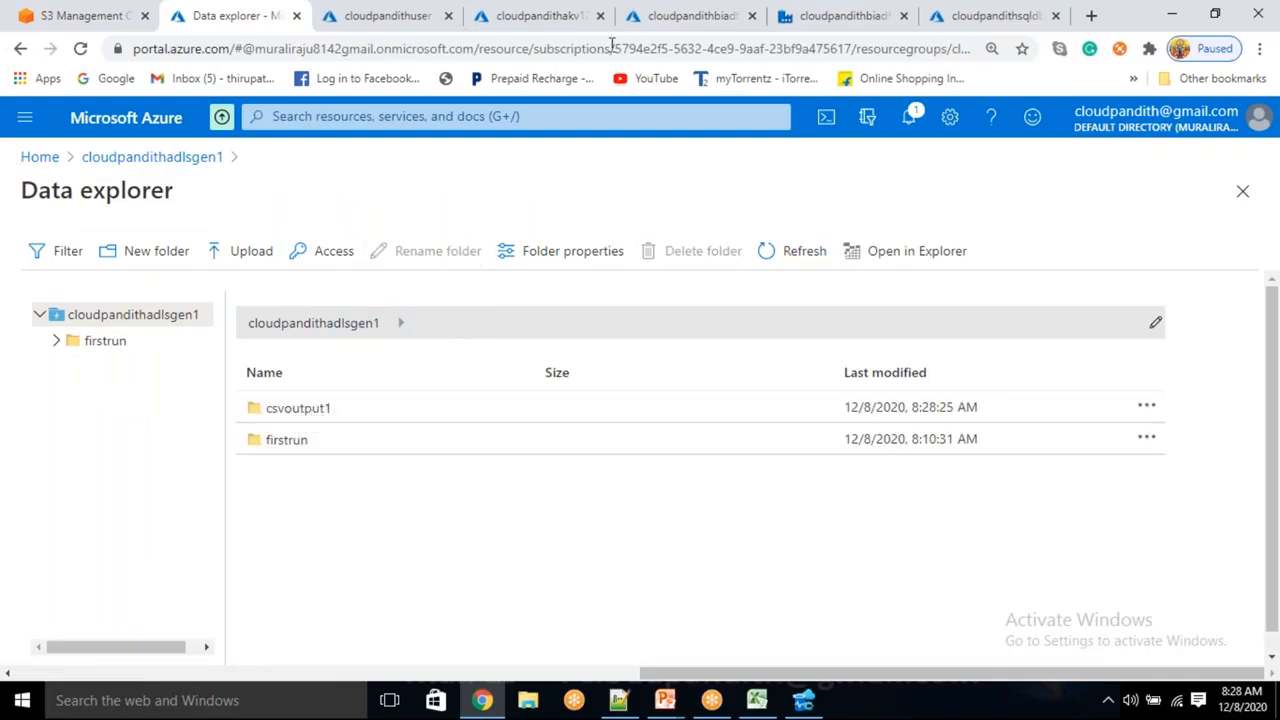
click(768, 251)
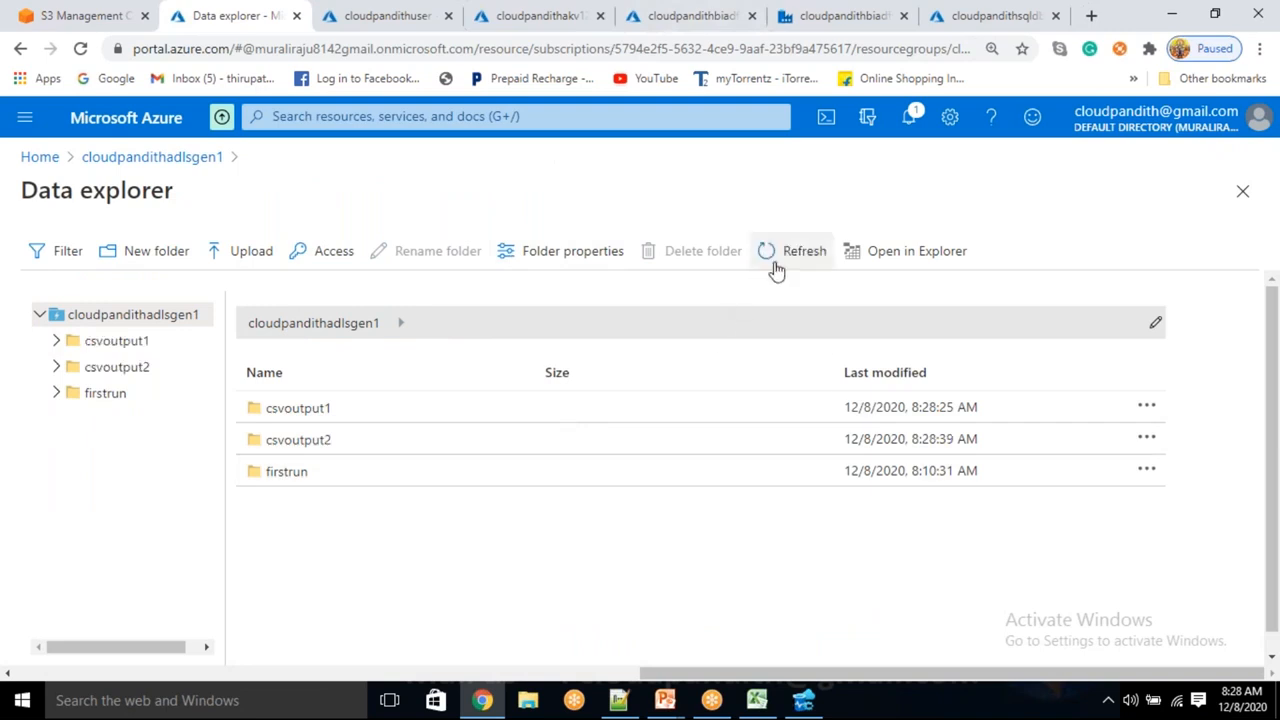
click(678, 10)
click(791, 11)
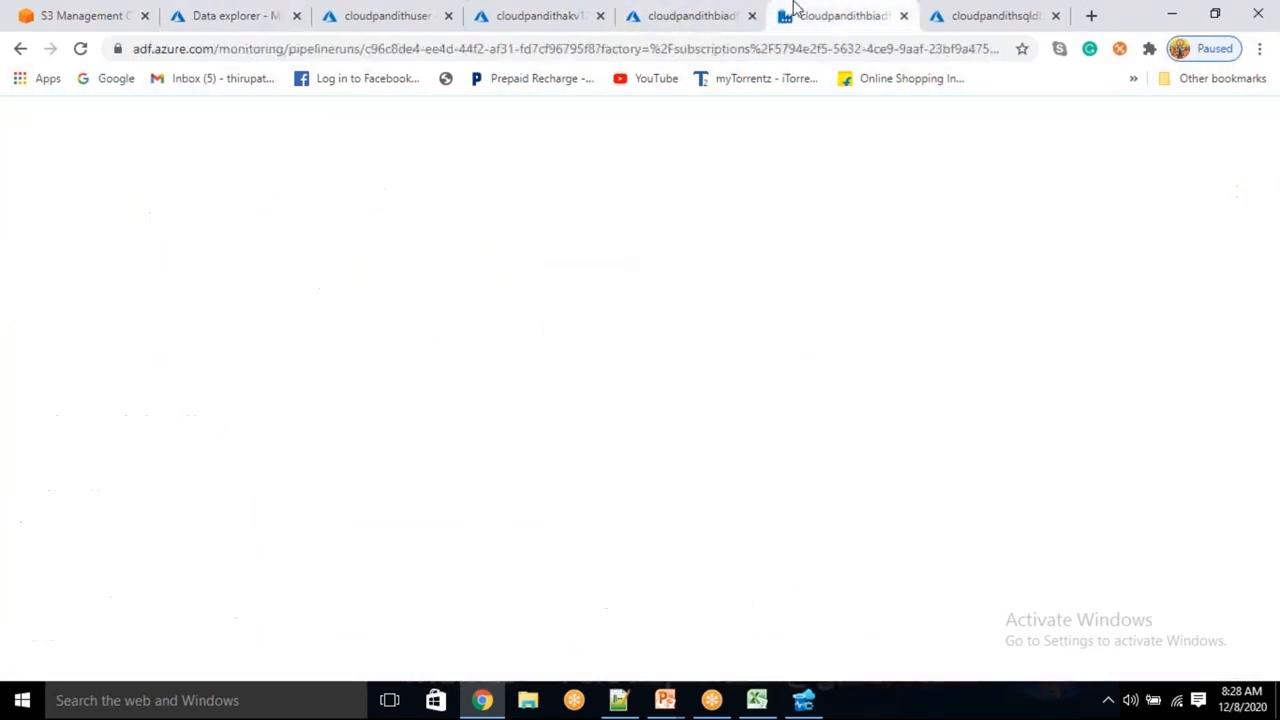
- Refresh the pipeline's activity runs, and refresh the cloudpandithadlsgen1 root listing in Data explorer to check for the copied output folders
click(729, 256)
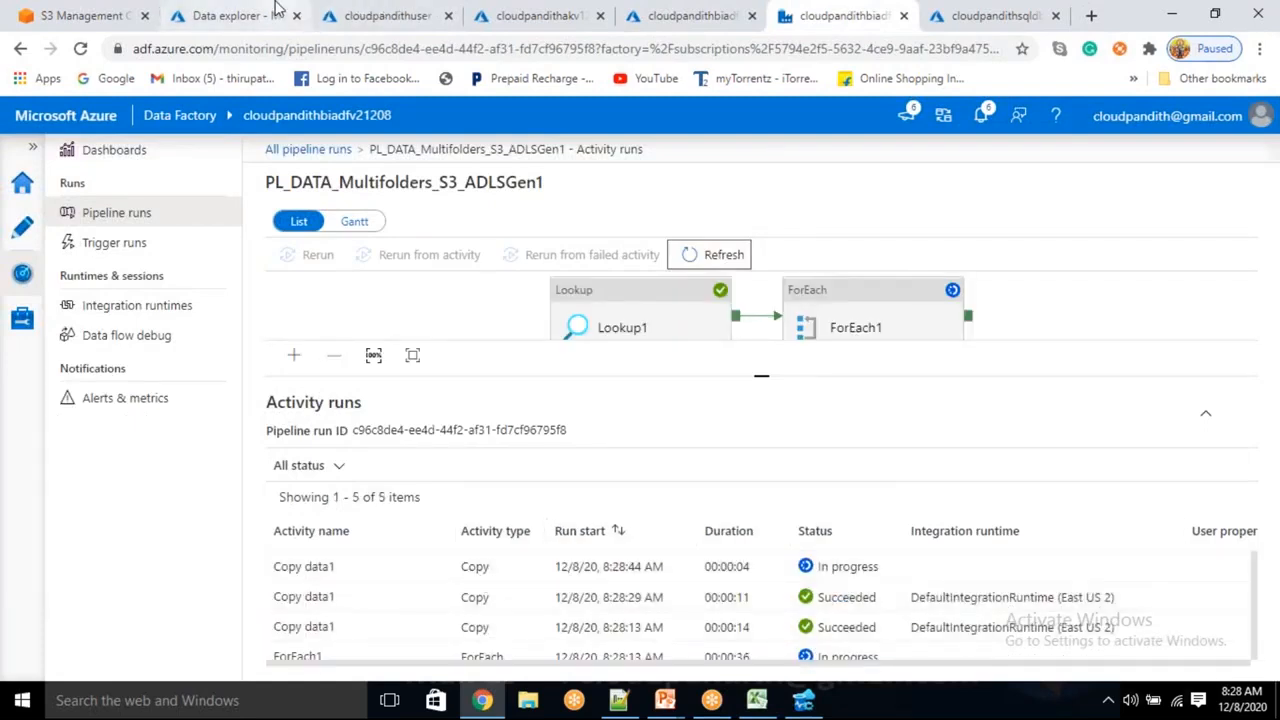
click(235, 15)
click(777, 256)
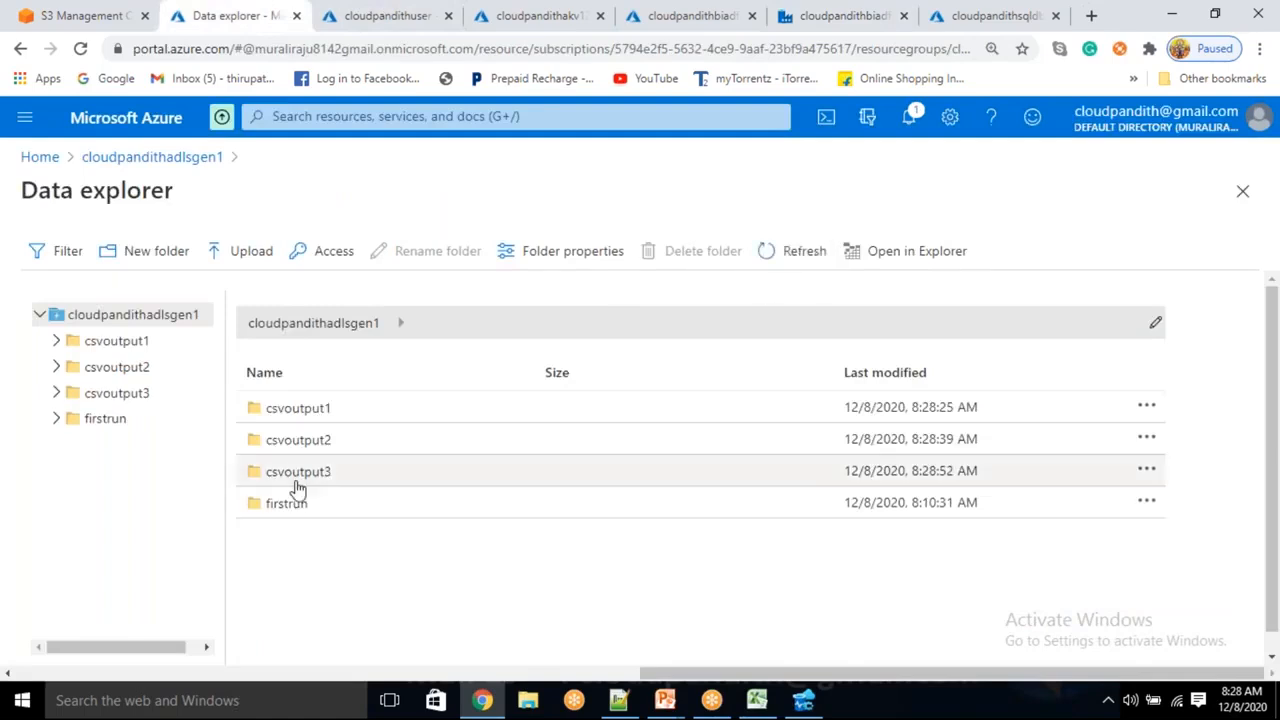
- Preview cust3.json in the csvoutput3 folder and examine its copied player records
click(297, 485)
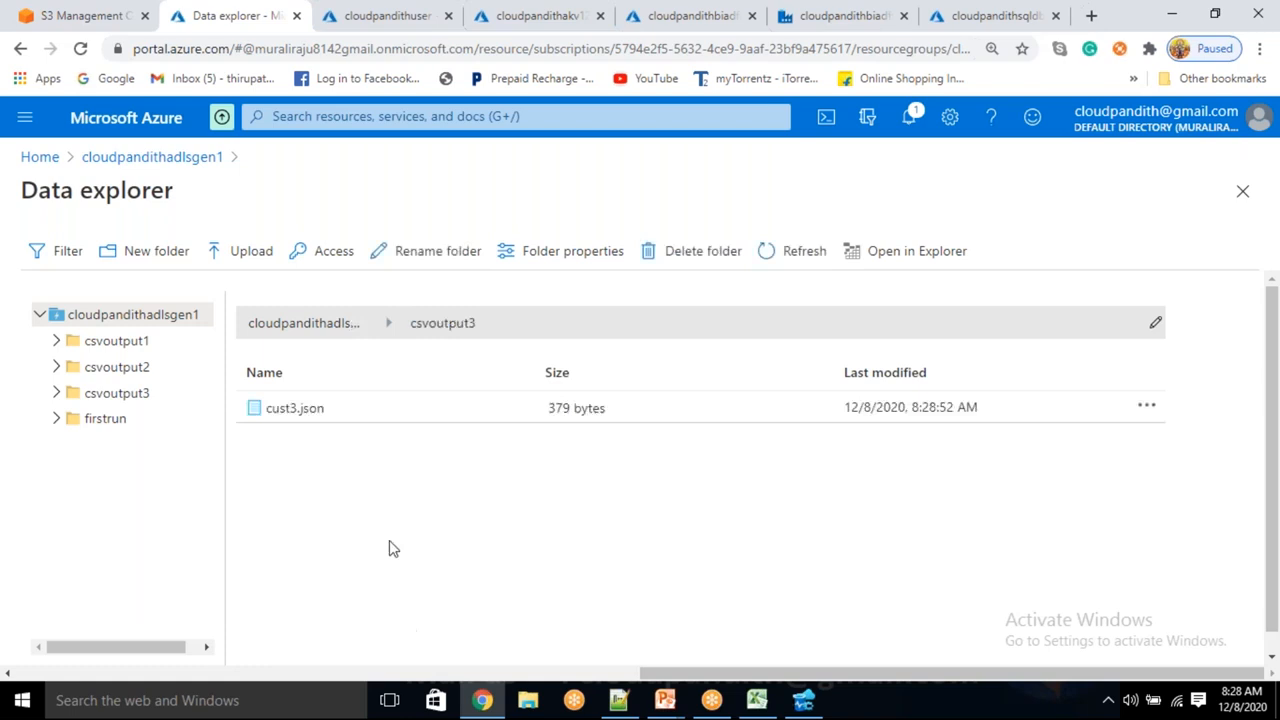
click(369, 416)
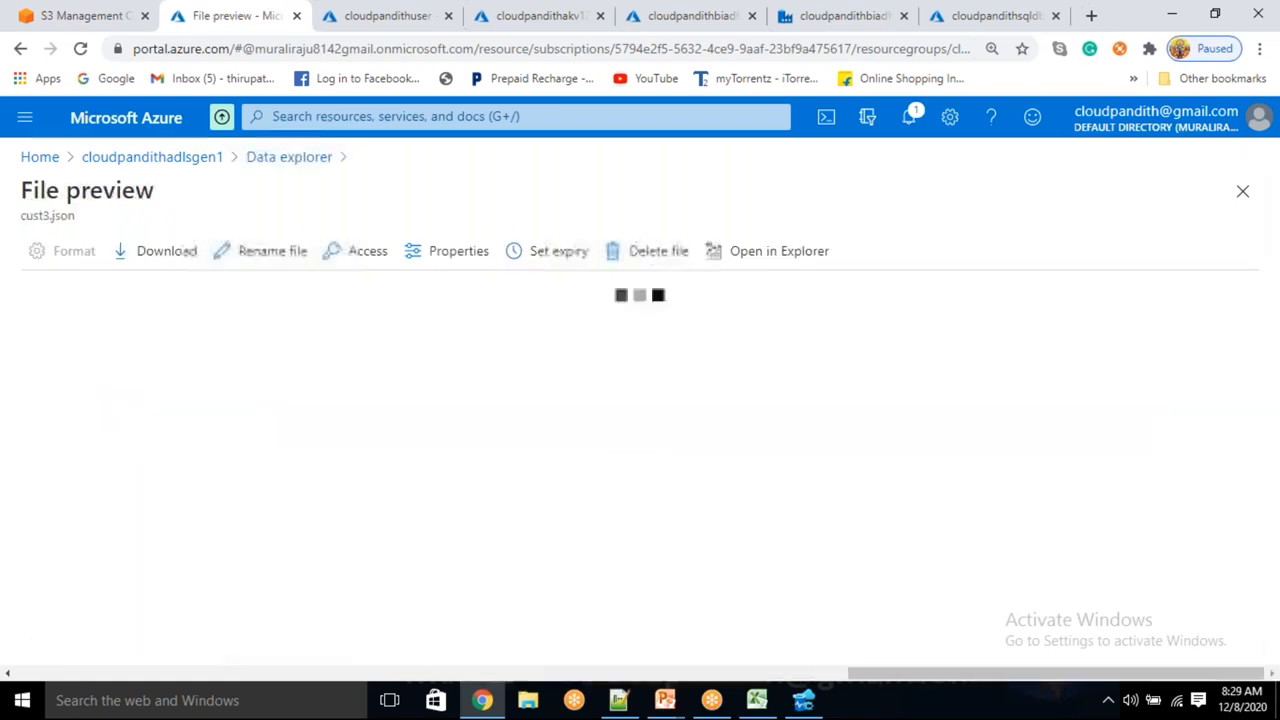
drag(157, 350, 276, 428)
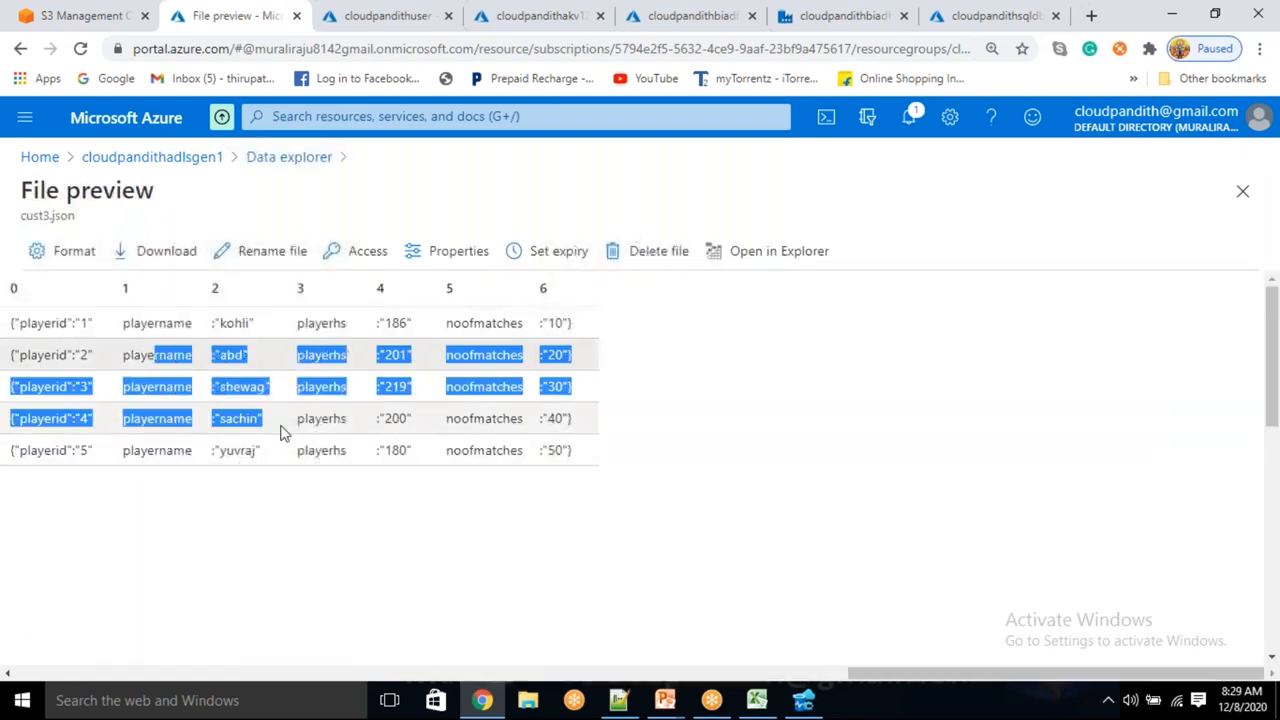
click(512, 509)
drag(547, 432, 275, 288)
click(473, 521)
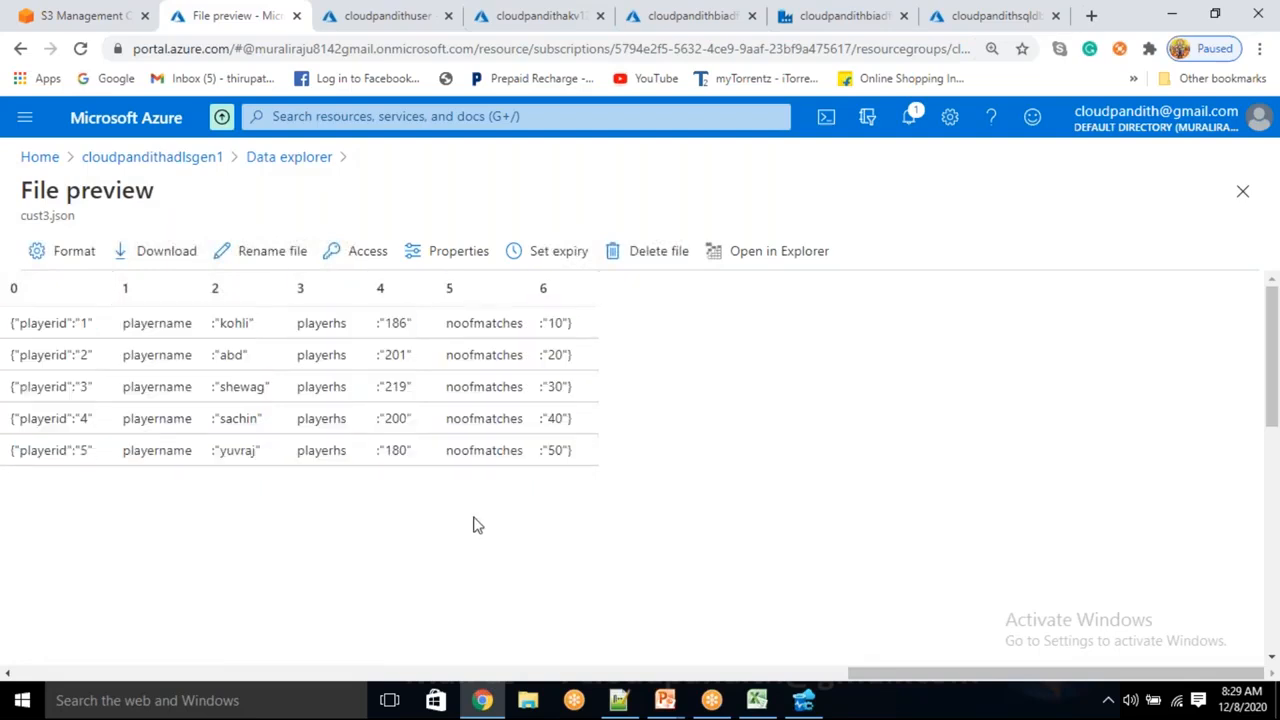
- Return to the PL_DATA_Multifolders_S3_ADLSGen1 run in Data Factory monitoring and enlarge its activity diagram area
click(822, 15)
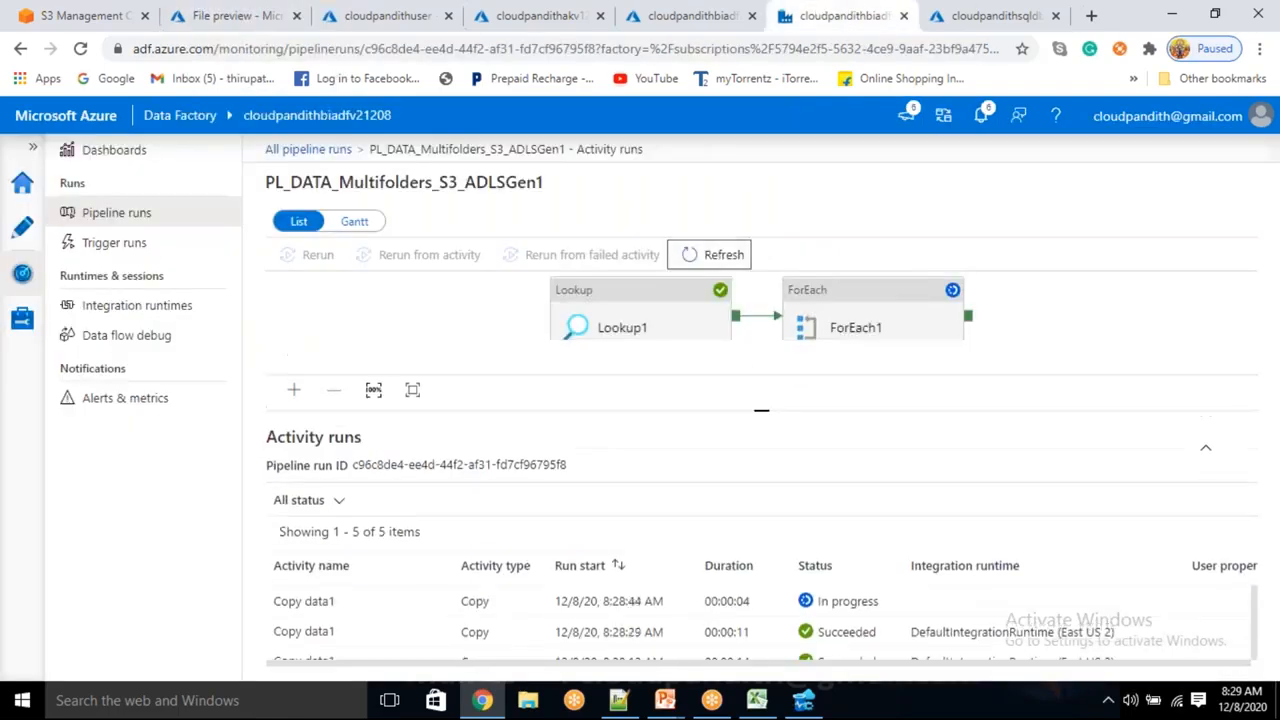
click(757, 384)
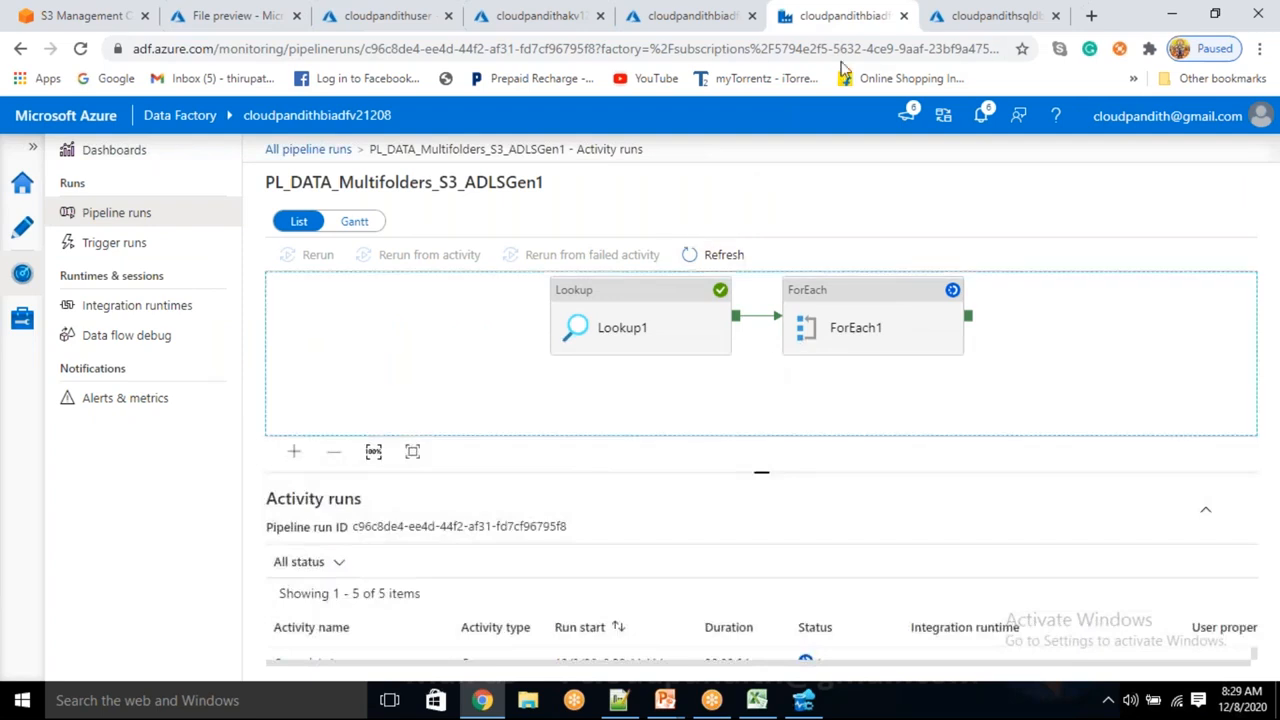
click(901, 38)
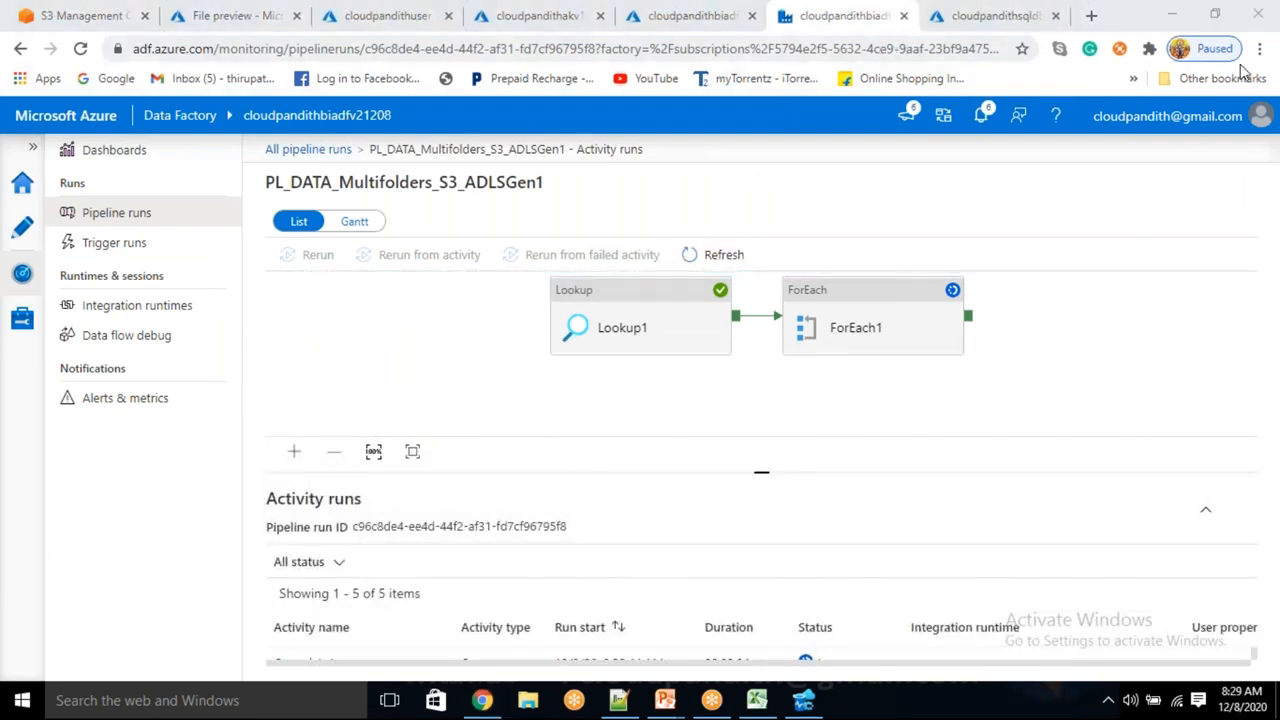